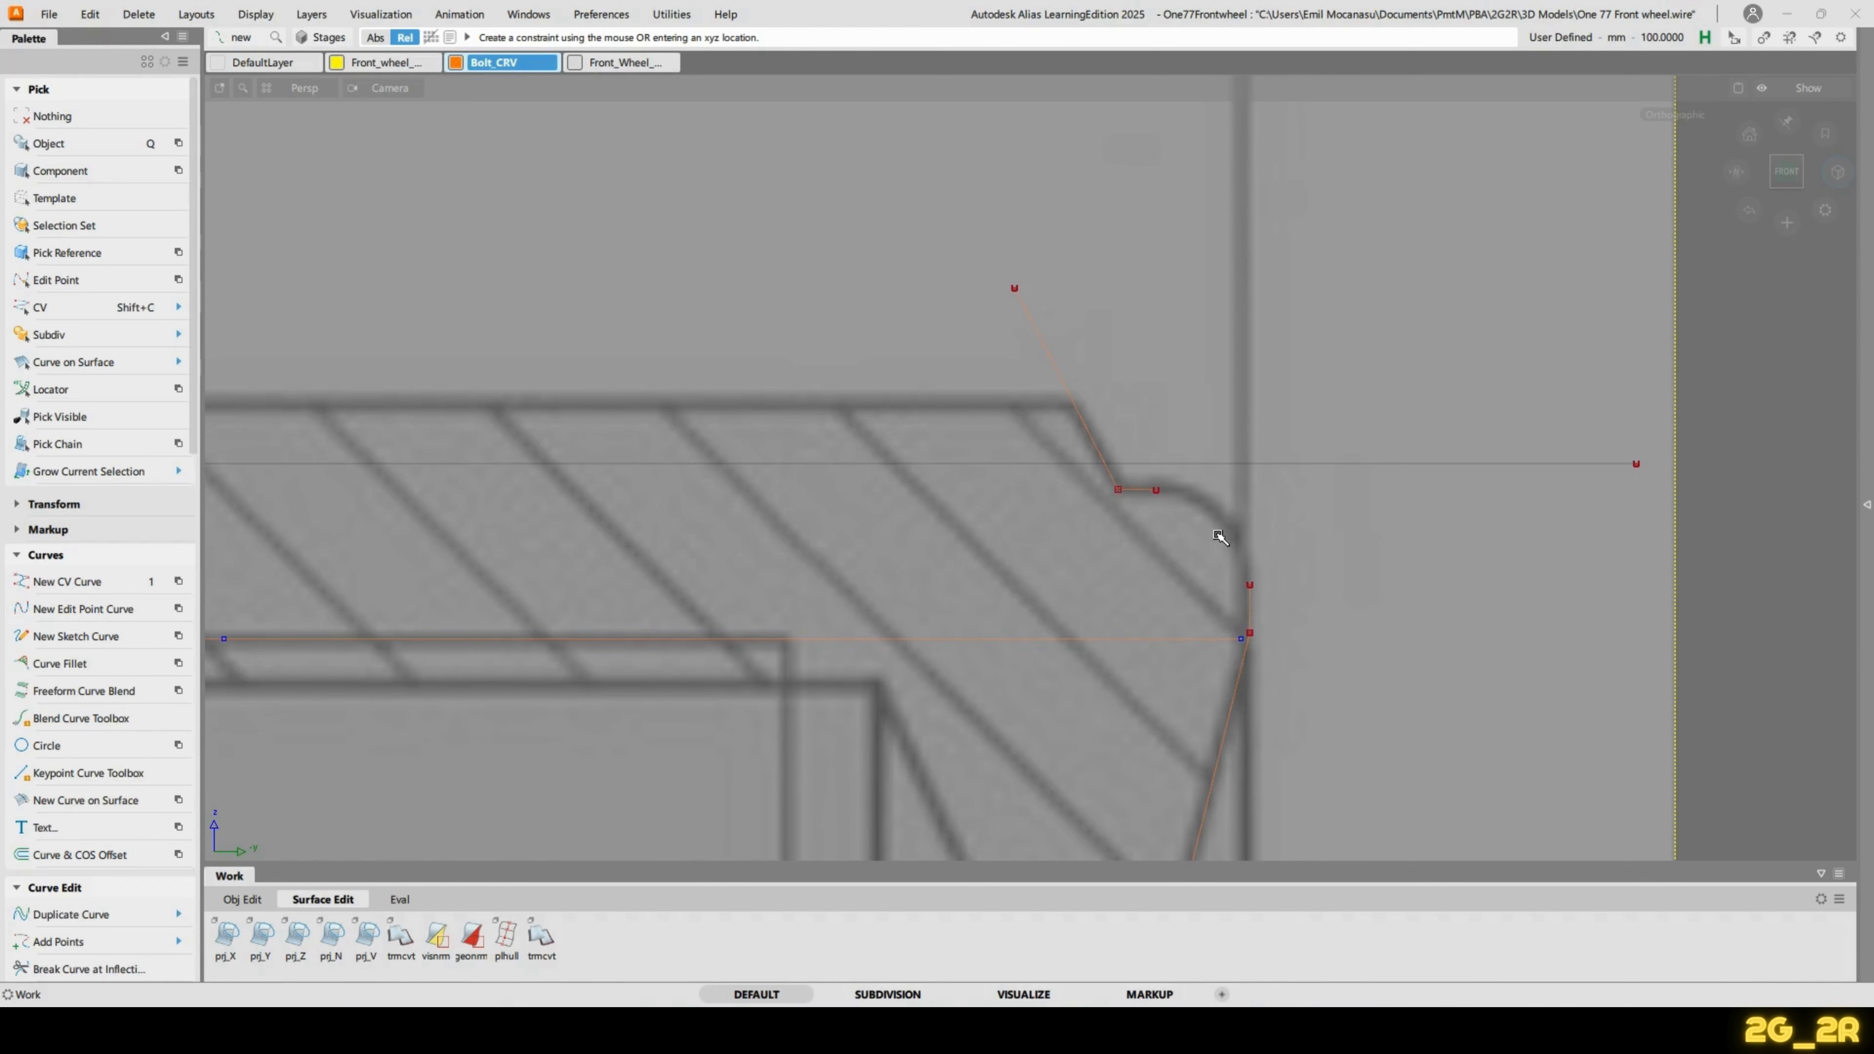
# Finish the blend curve at the upper end of the short vertical line to round the profile's outer shoulder.
pyautogui.click(1248, 595)
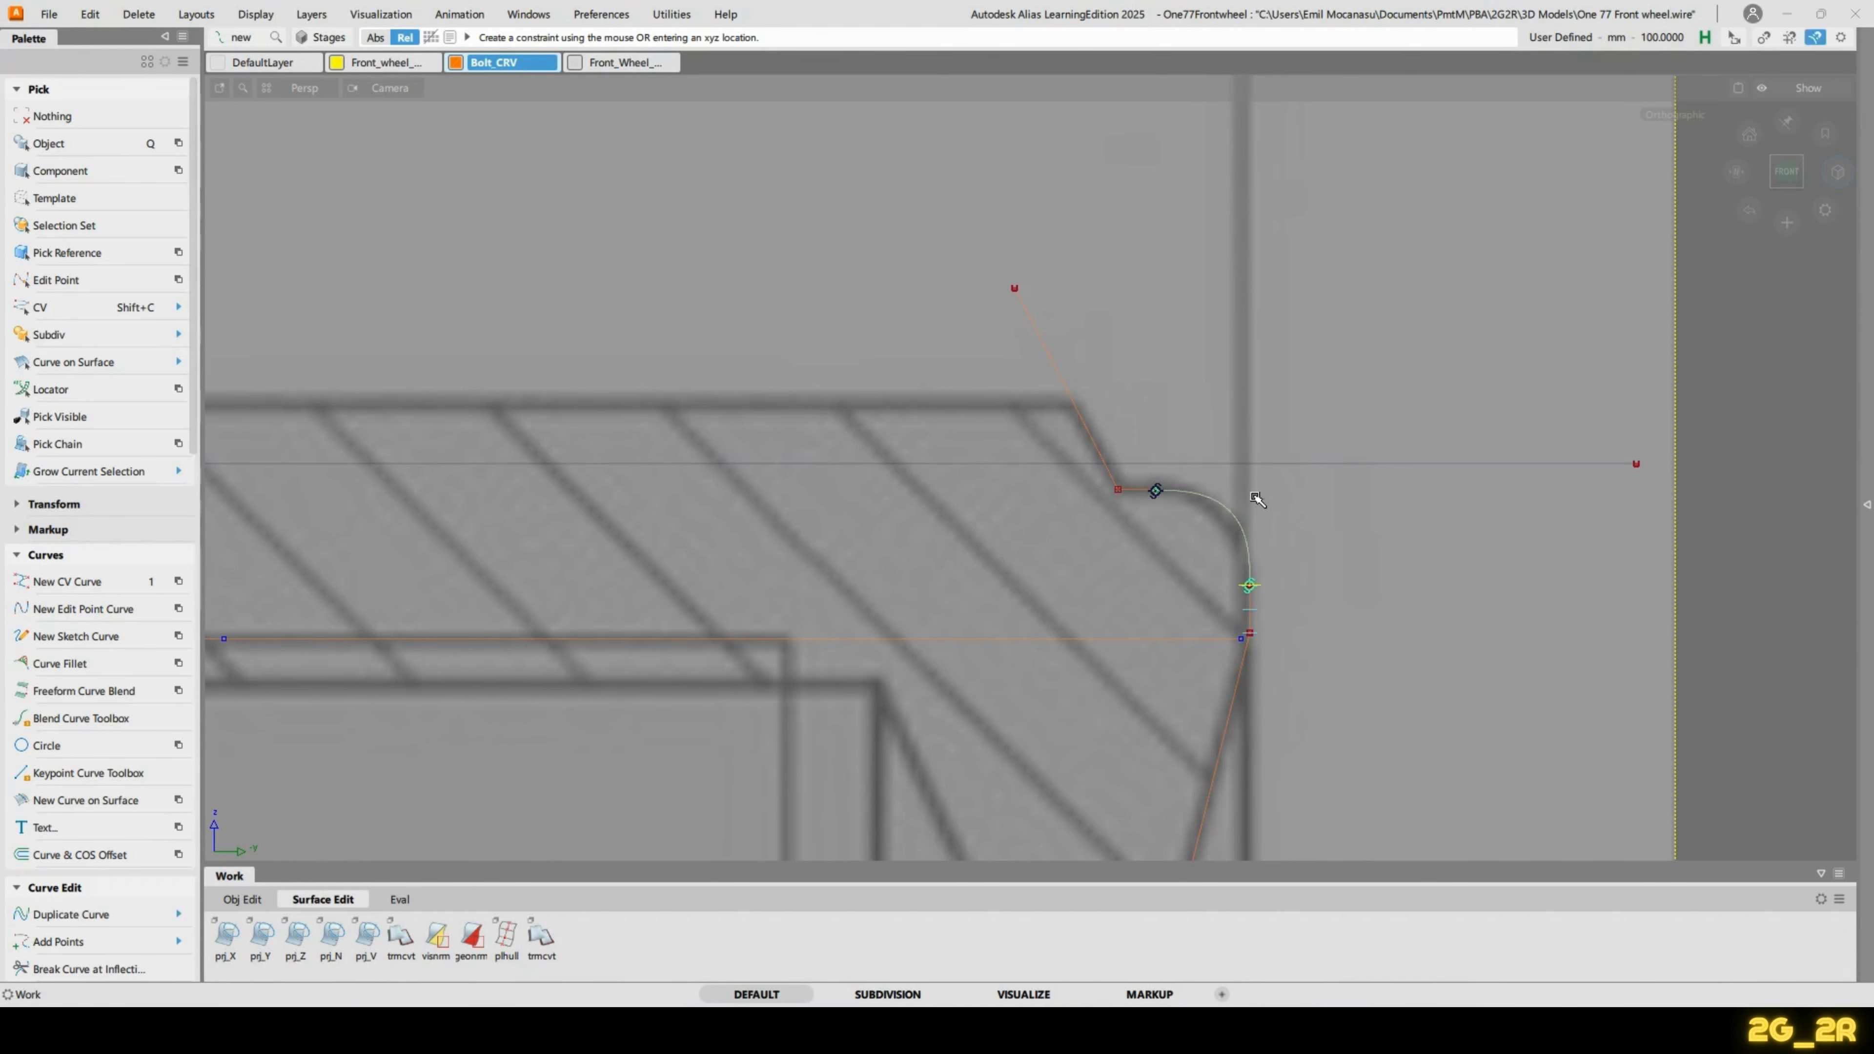
pyautogui.keyDown('alt'); pyautogui.keyDown('shift'); pyautogui.moveTo(1349, 696); pyautogui.dragTo(1121, 639, button='middle'); pyautogui.keyUp('shift'); pyautogui.keyUp('alt')
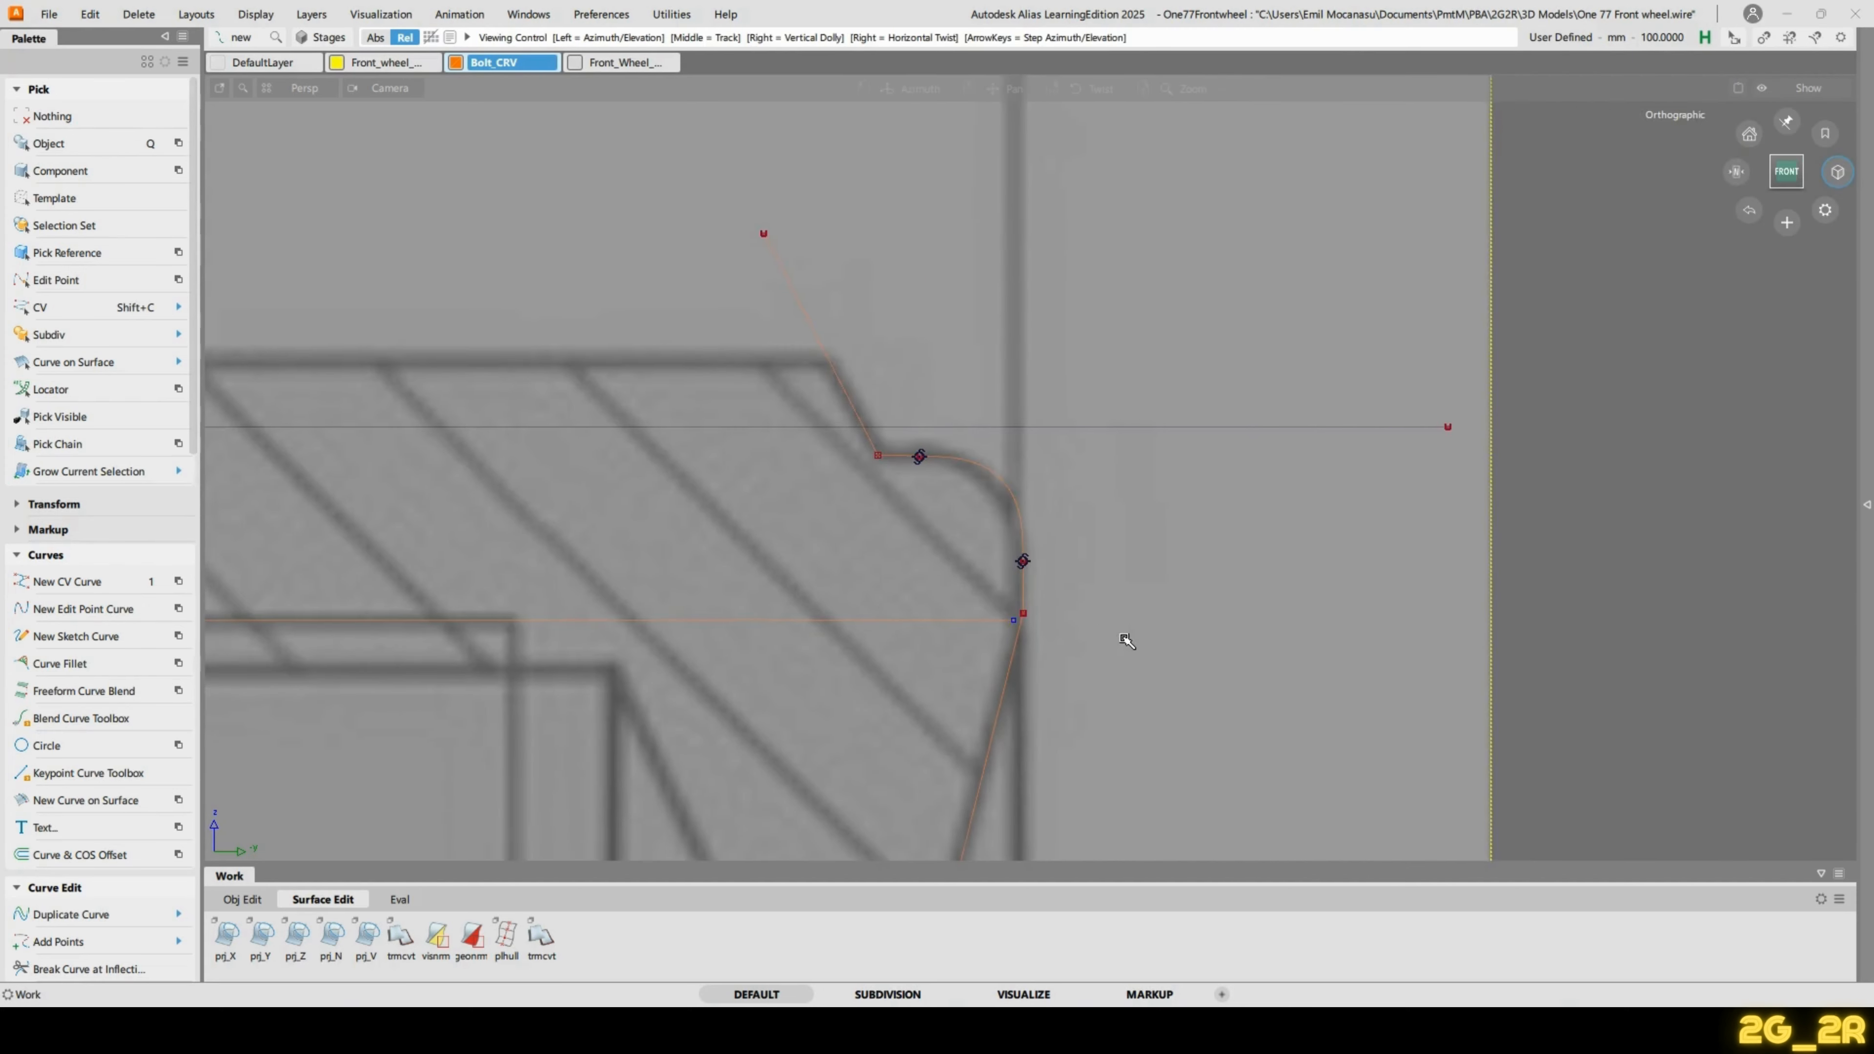
pyautogui.keyDown('alt'); pyautogui.keyDown('shift'); pyautogui.moveTo(1120, 640); pyautogui.dragTo(1120, 552, button='right'); pyautogui.keyUp('shift'); pyautogui.keyUp('alt')
# Shorten the short horizontal and vertical lines next to the shoulder blend with Extend, by about 0.34 mm.
pyautogui.keyDown('ctrl'); pyautogui.keyDown('shift'); pyautogui.click(1000, 362); pyautogui.keyUp('shift'); pyautogui.keyUp('ctrl')
pyautogui.click(1001, 404)
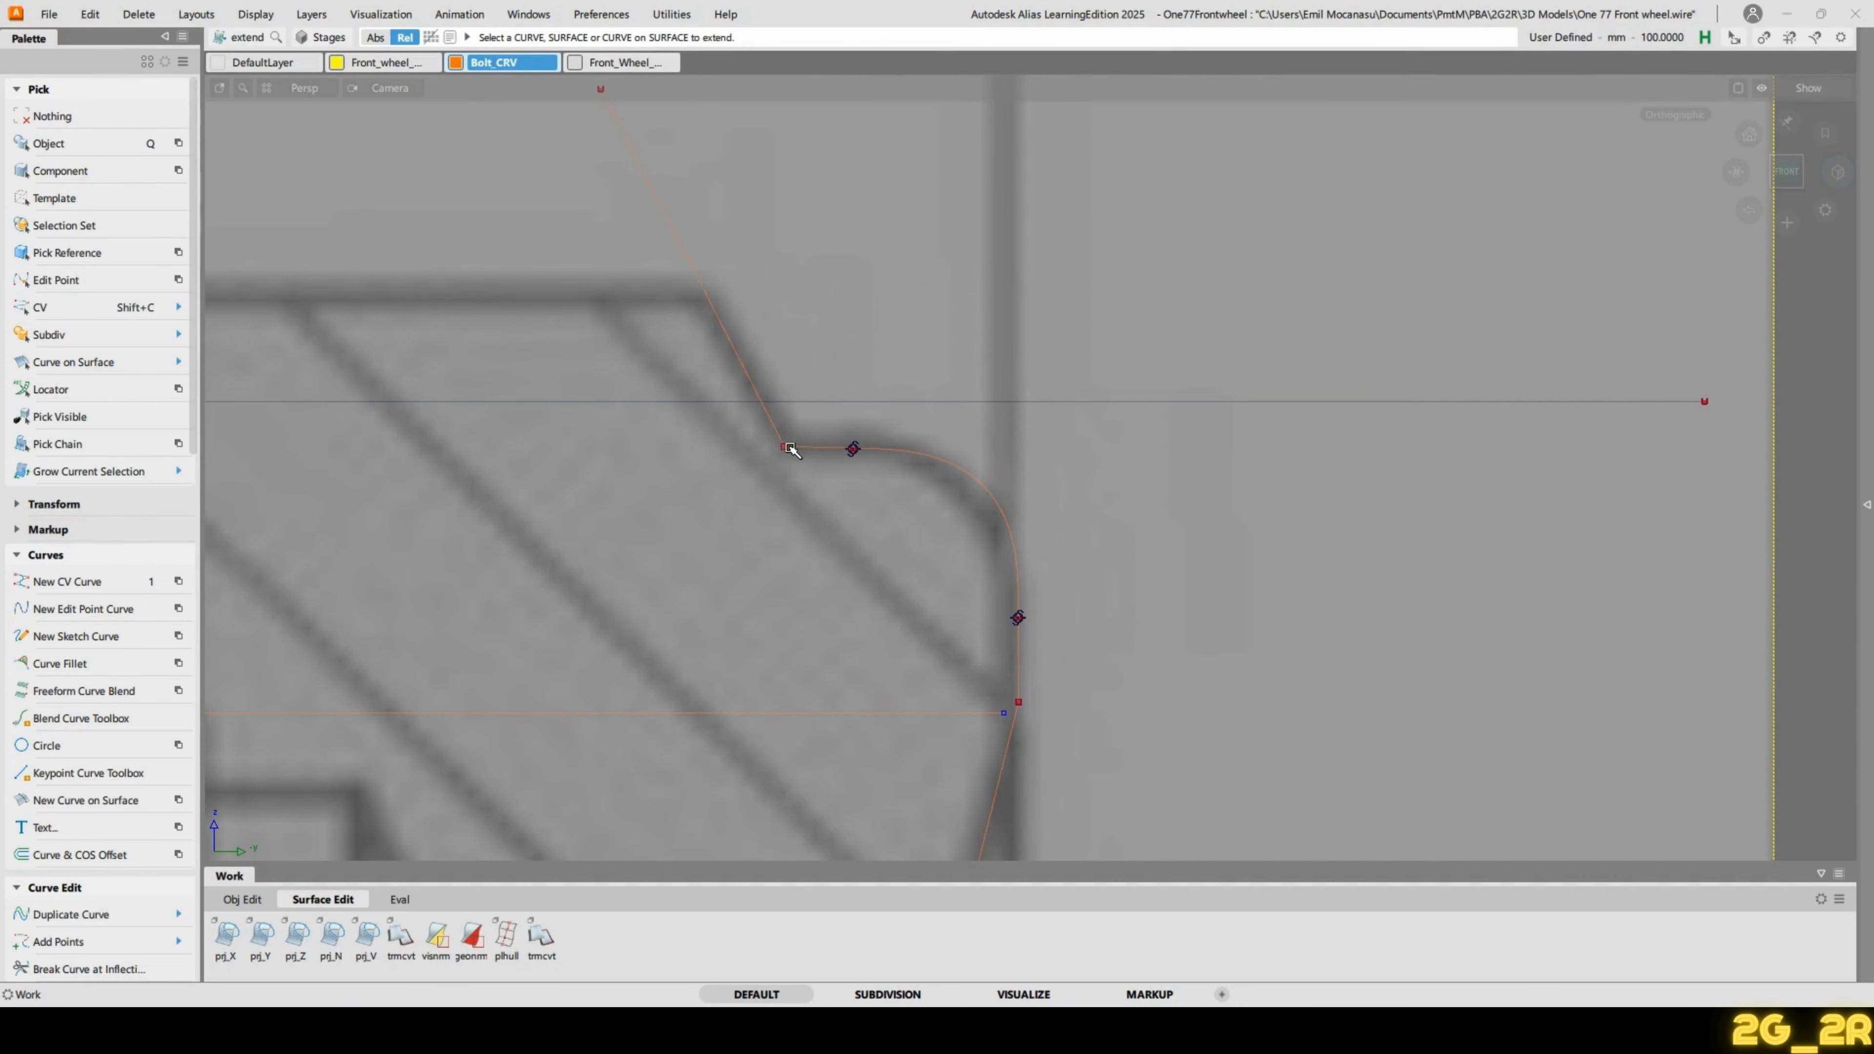
pyautogui.click(840, 452)
pyautogui.moveTo(1121, 318); pyautogui.dragTo(1125, 572)
pyautogui.click(1019, 640)
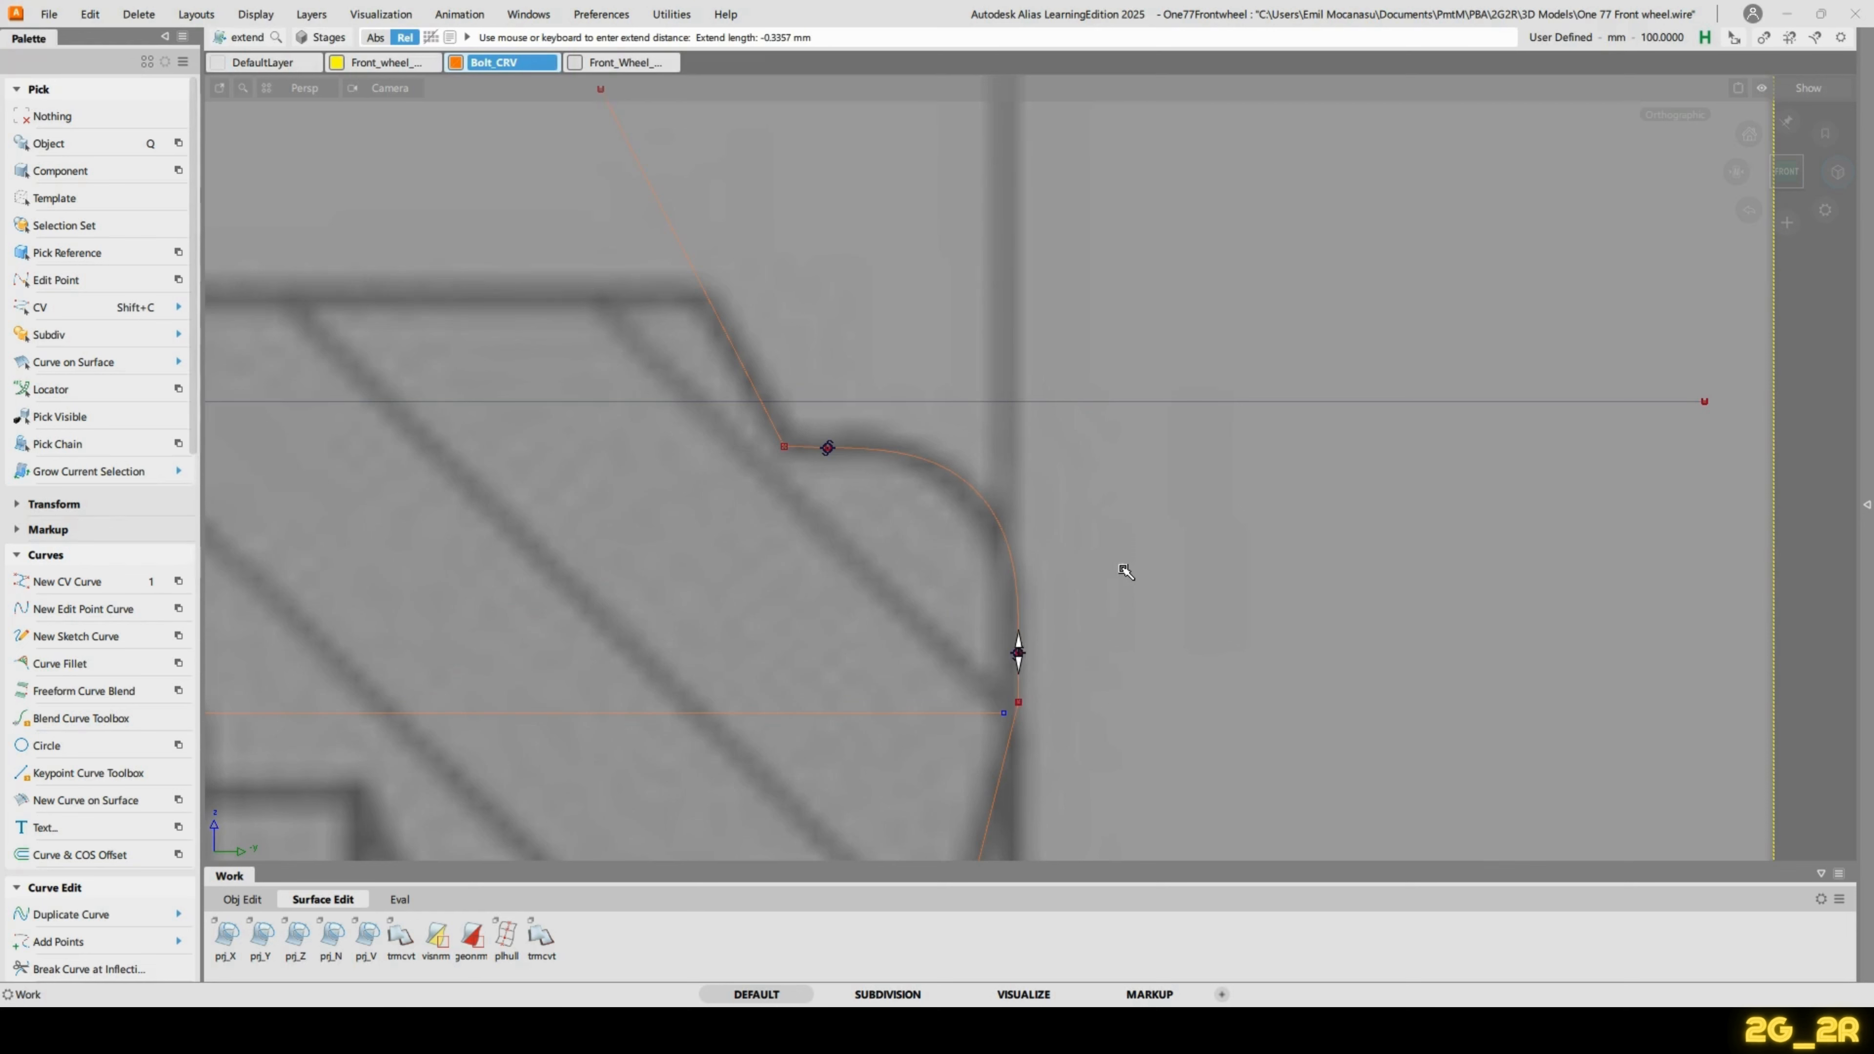
pyautogui.keyDown('ctrl'); pyautogui.keyDown('shift'); pyautogui.moveTo(1082, 469); pyautogui.dragTo(1083, 315); pyautogui.keyUp('shift'); pyautogui.keyUp('ctrl')
pyautogui.keyDown('alt'); pyautogui.keyDown('shift'); pyautogui.moveTo(1082, 316); pyautogui.dragTo(996, 489, button='right'); pyautogui.keyUp('shift'); pyautogui.keyUp('alt')
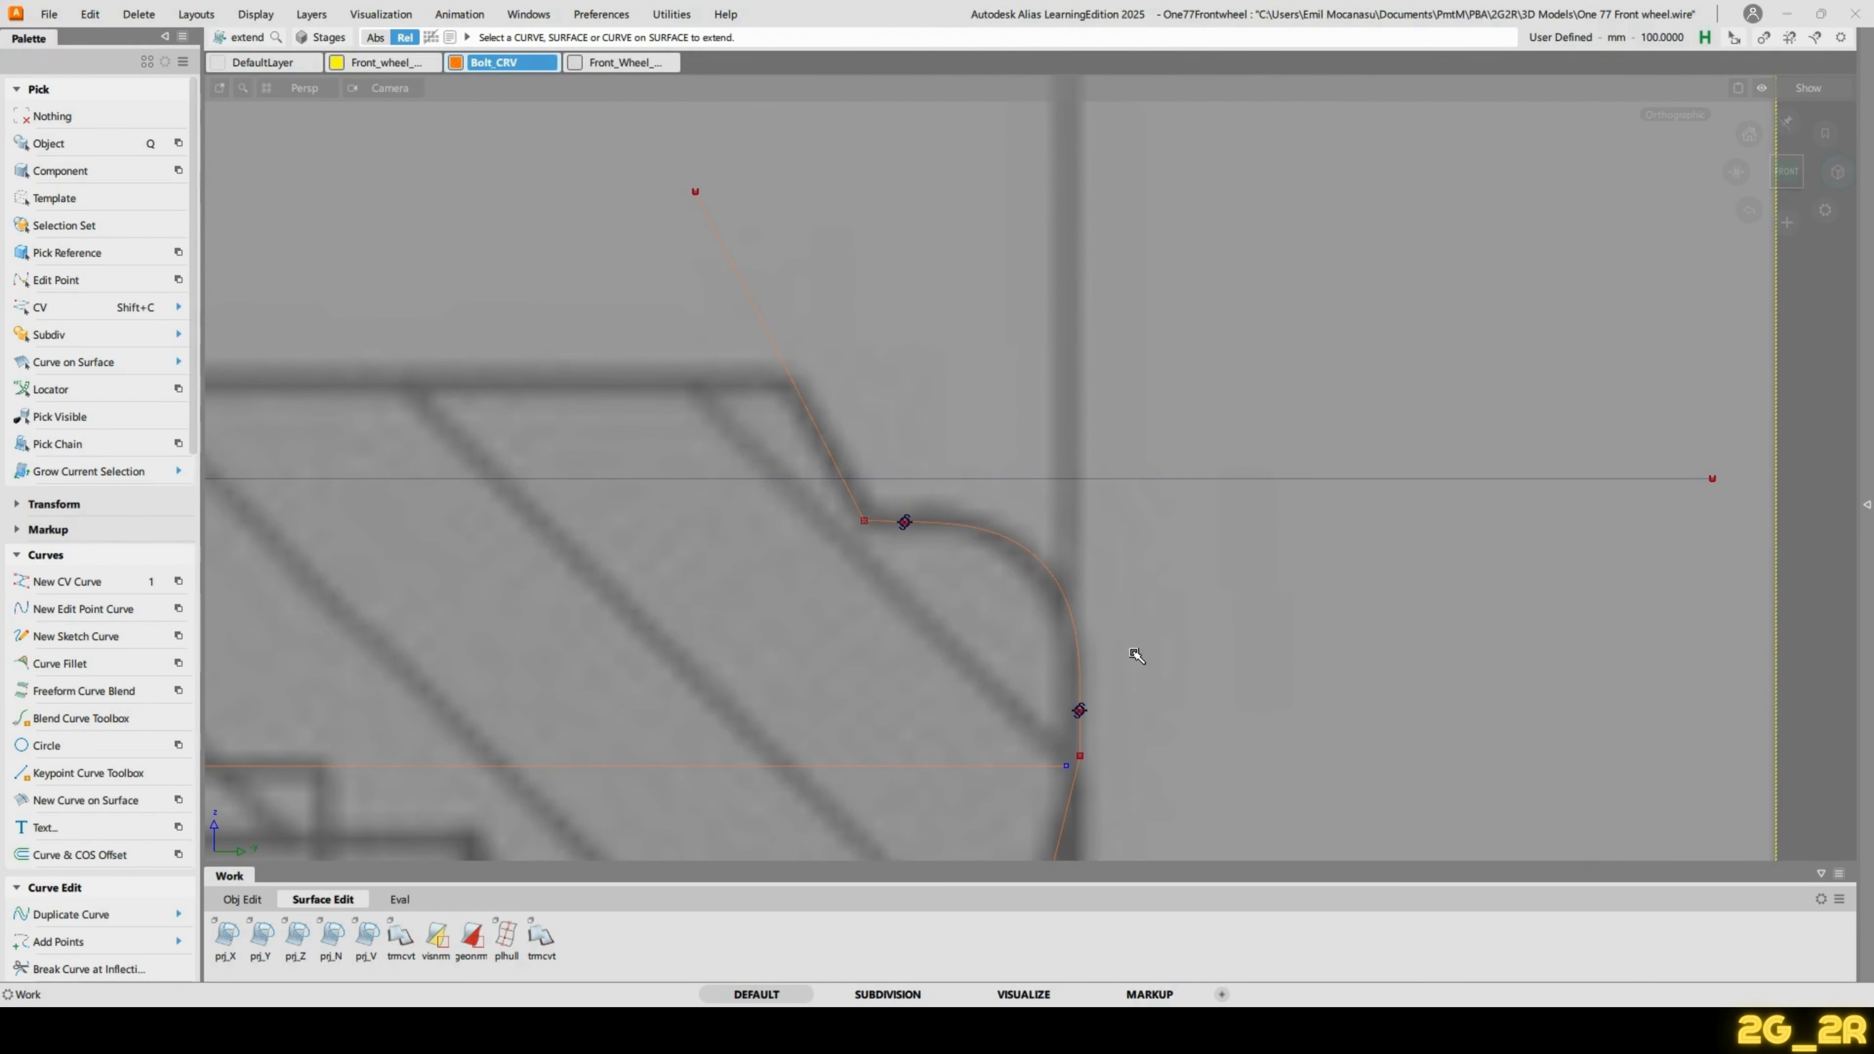
pyautogui.keyDown('alt'); pyautogui.keyDown('shift'); pyautogui.moveTo(1135, 655); pyautogui.dragTo(1006, 491, button='right'); pyautogui.keyUp('shift'); pyautogui.keyUp('alt')
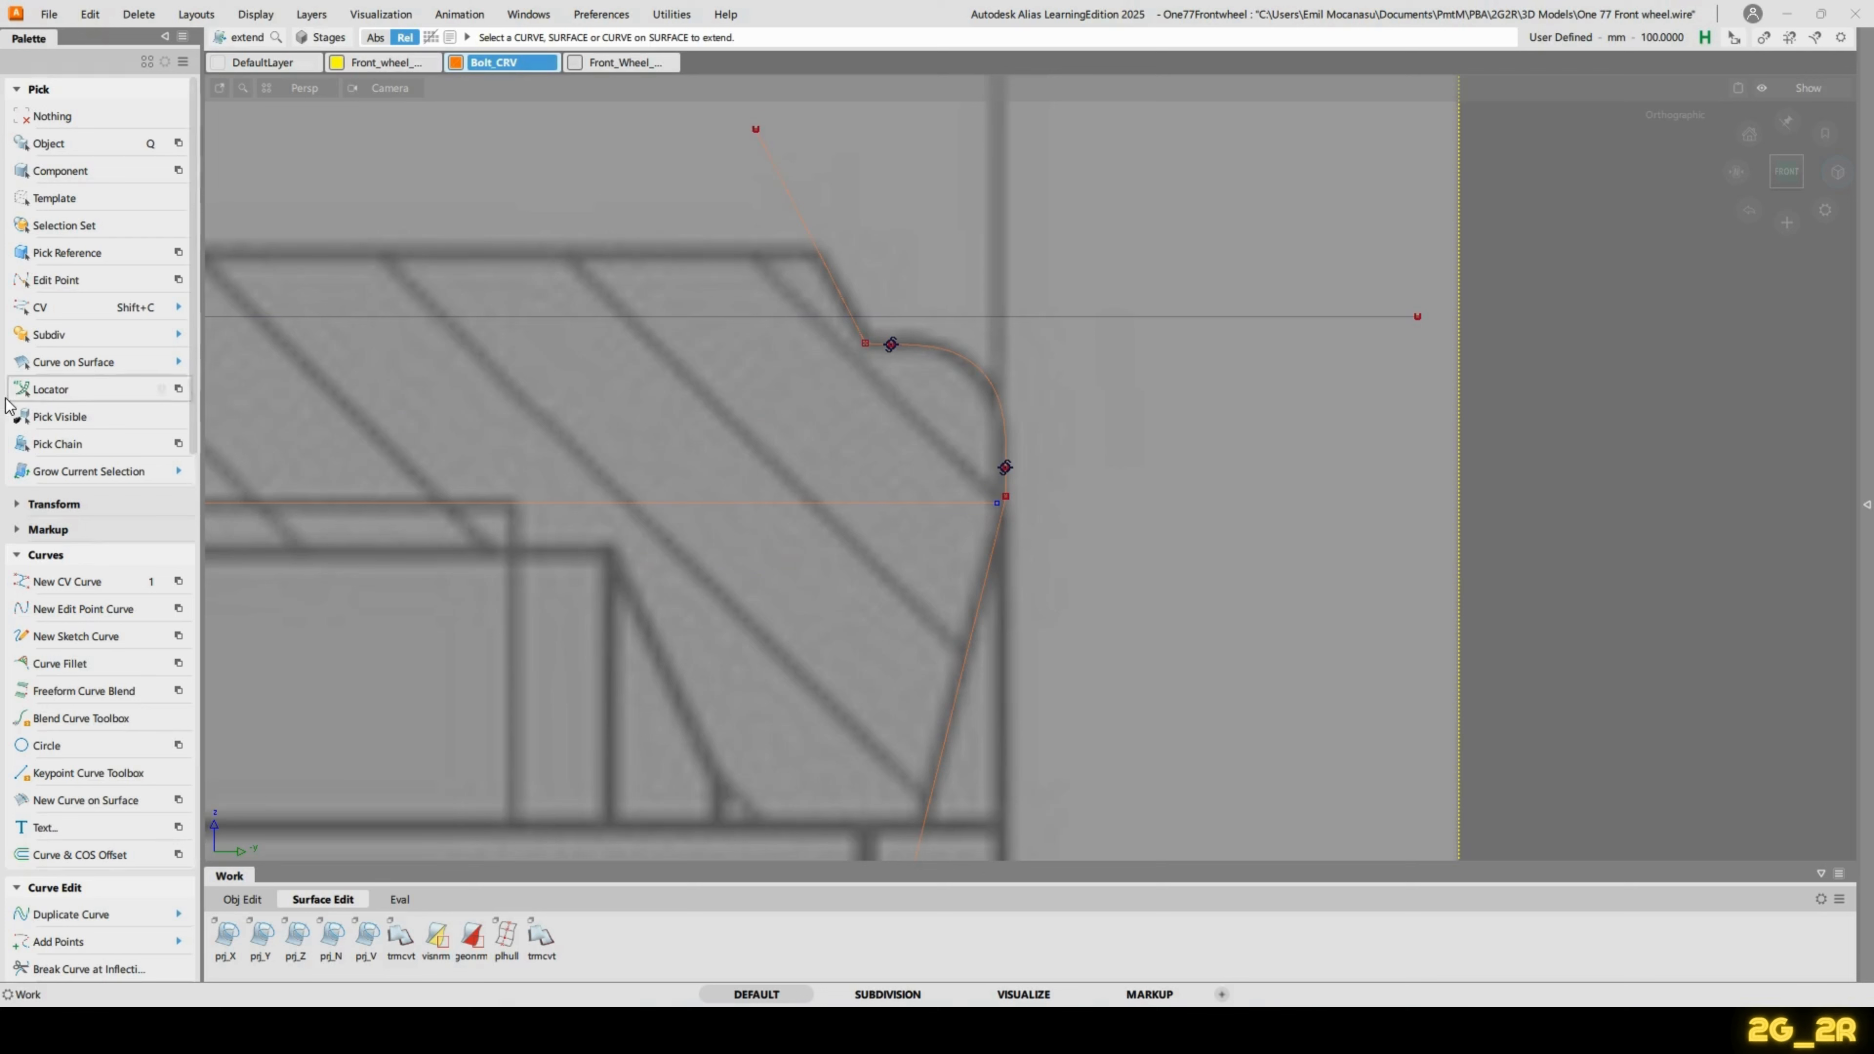
# Build a G1 Tangent curve fillet with a center radius of 1 mm between the short vertical line and the slanted line below it.
pyautogui.doubleClick(73, 668)
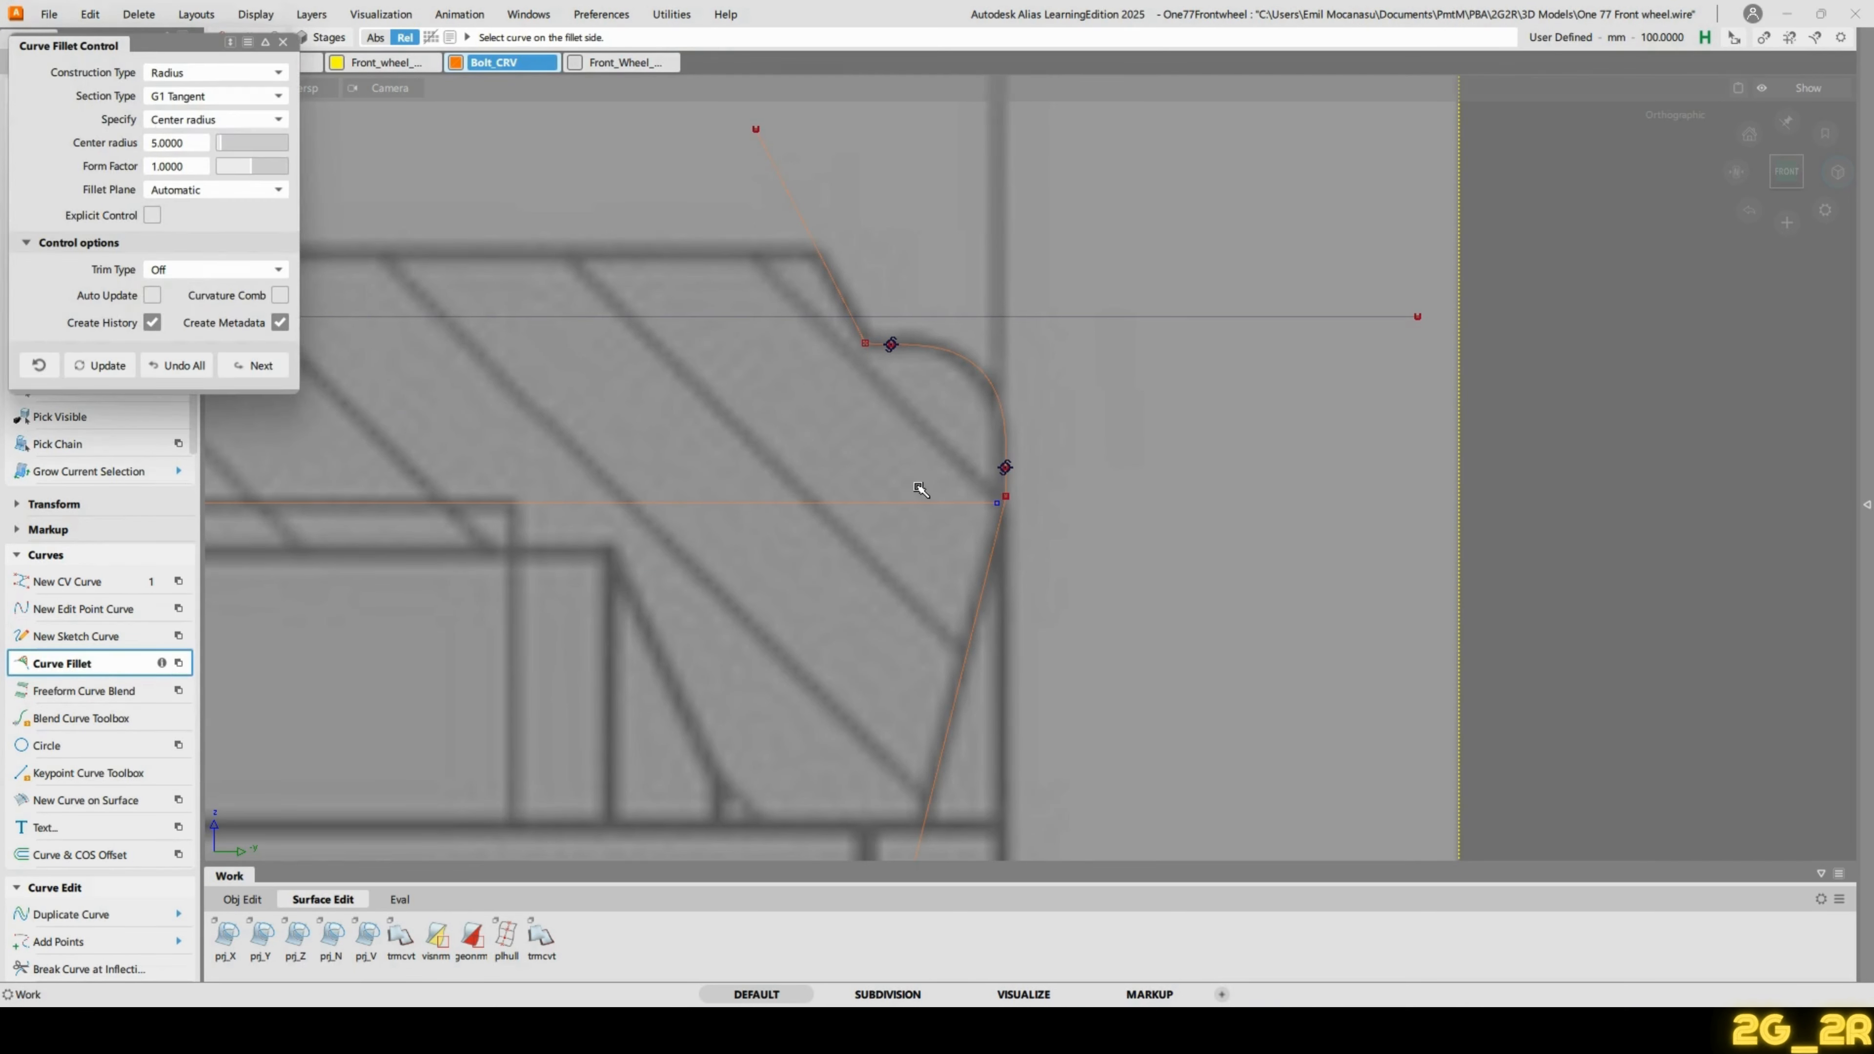
pyautogui.click(1014, 485)
pyautogui.click(997, 542)
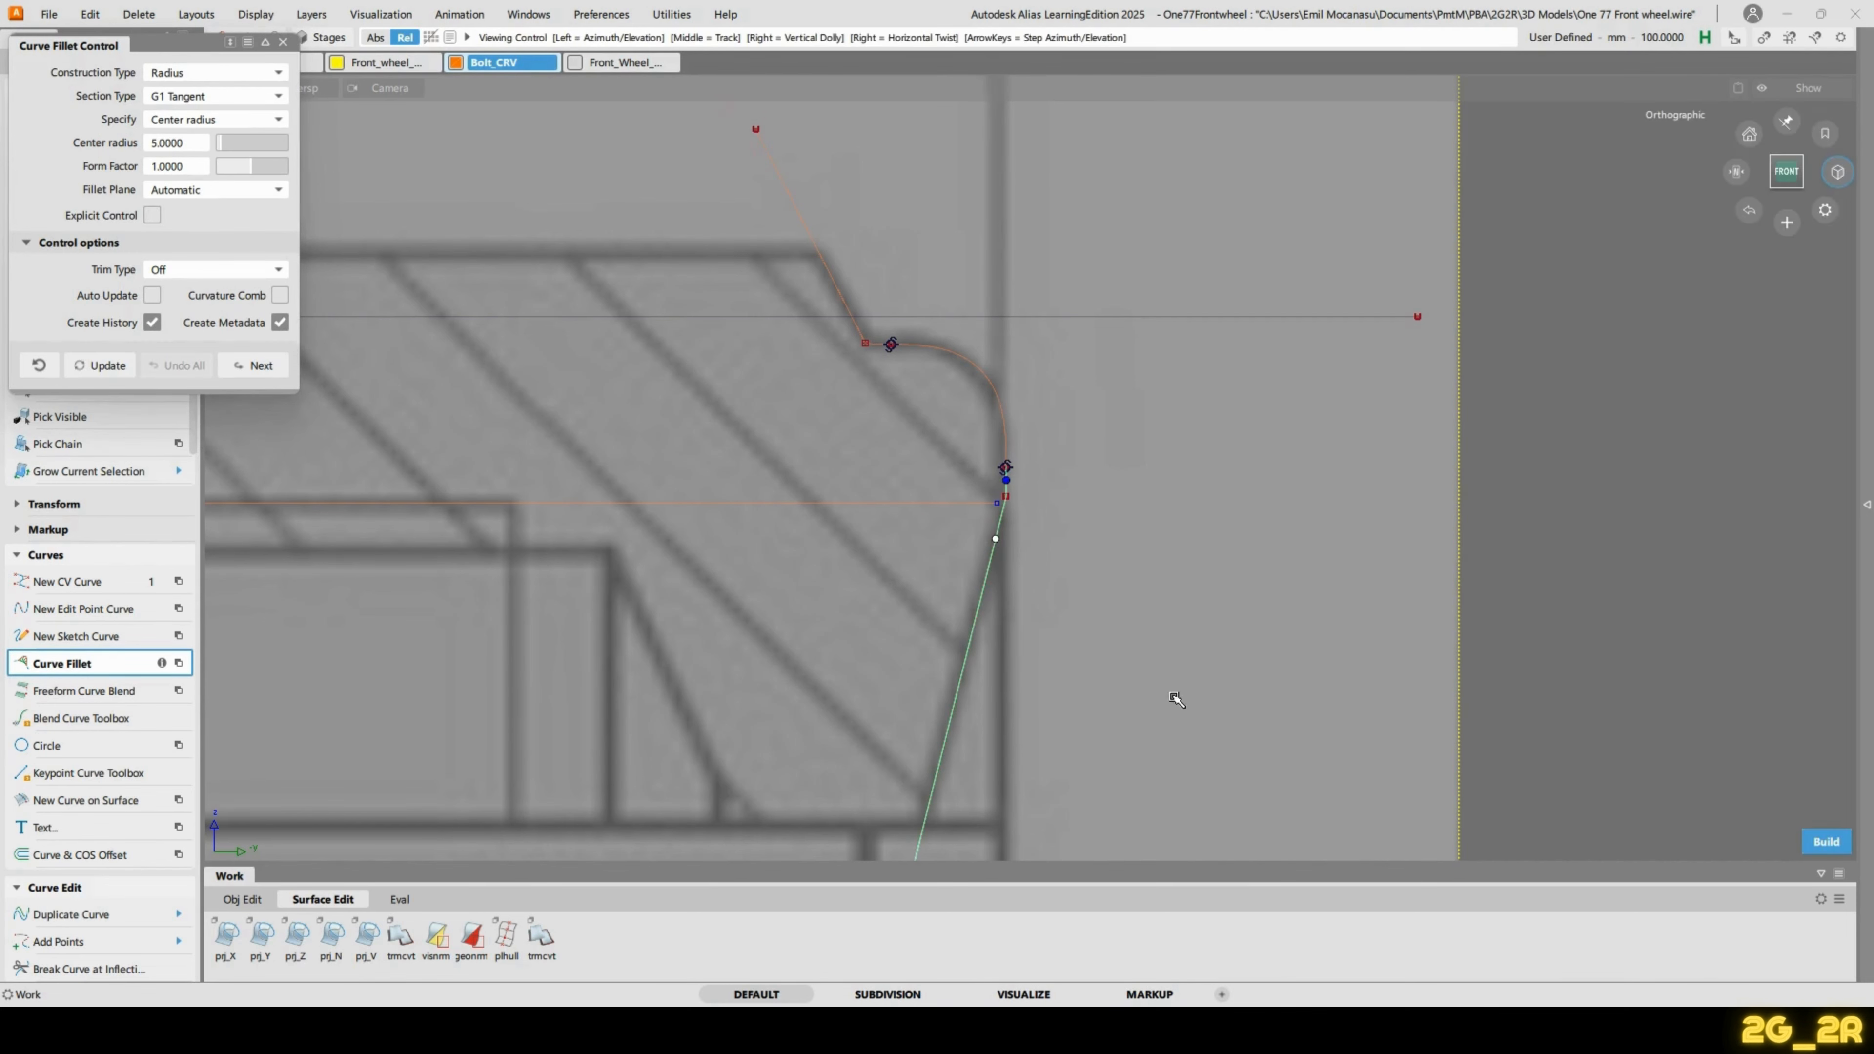
pyautogui.scroll(2, 1087, 432)
pyautogui.doubleClick(188, 145)
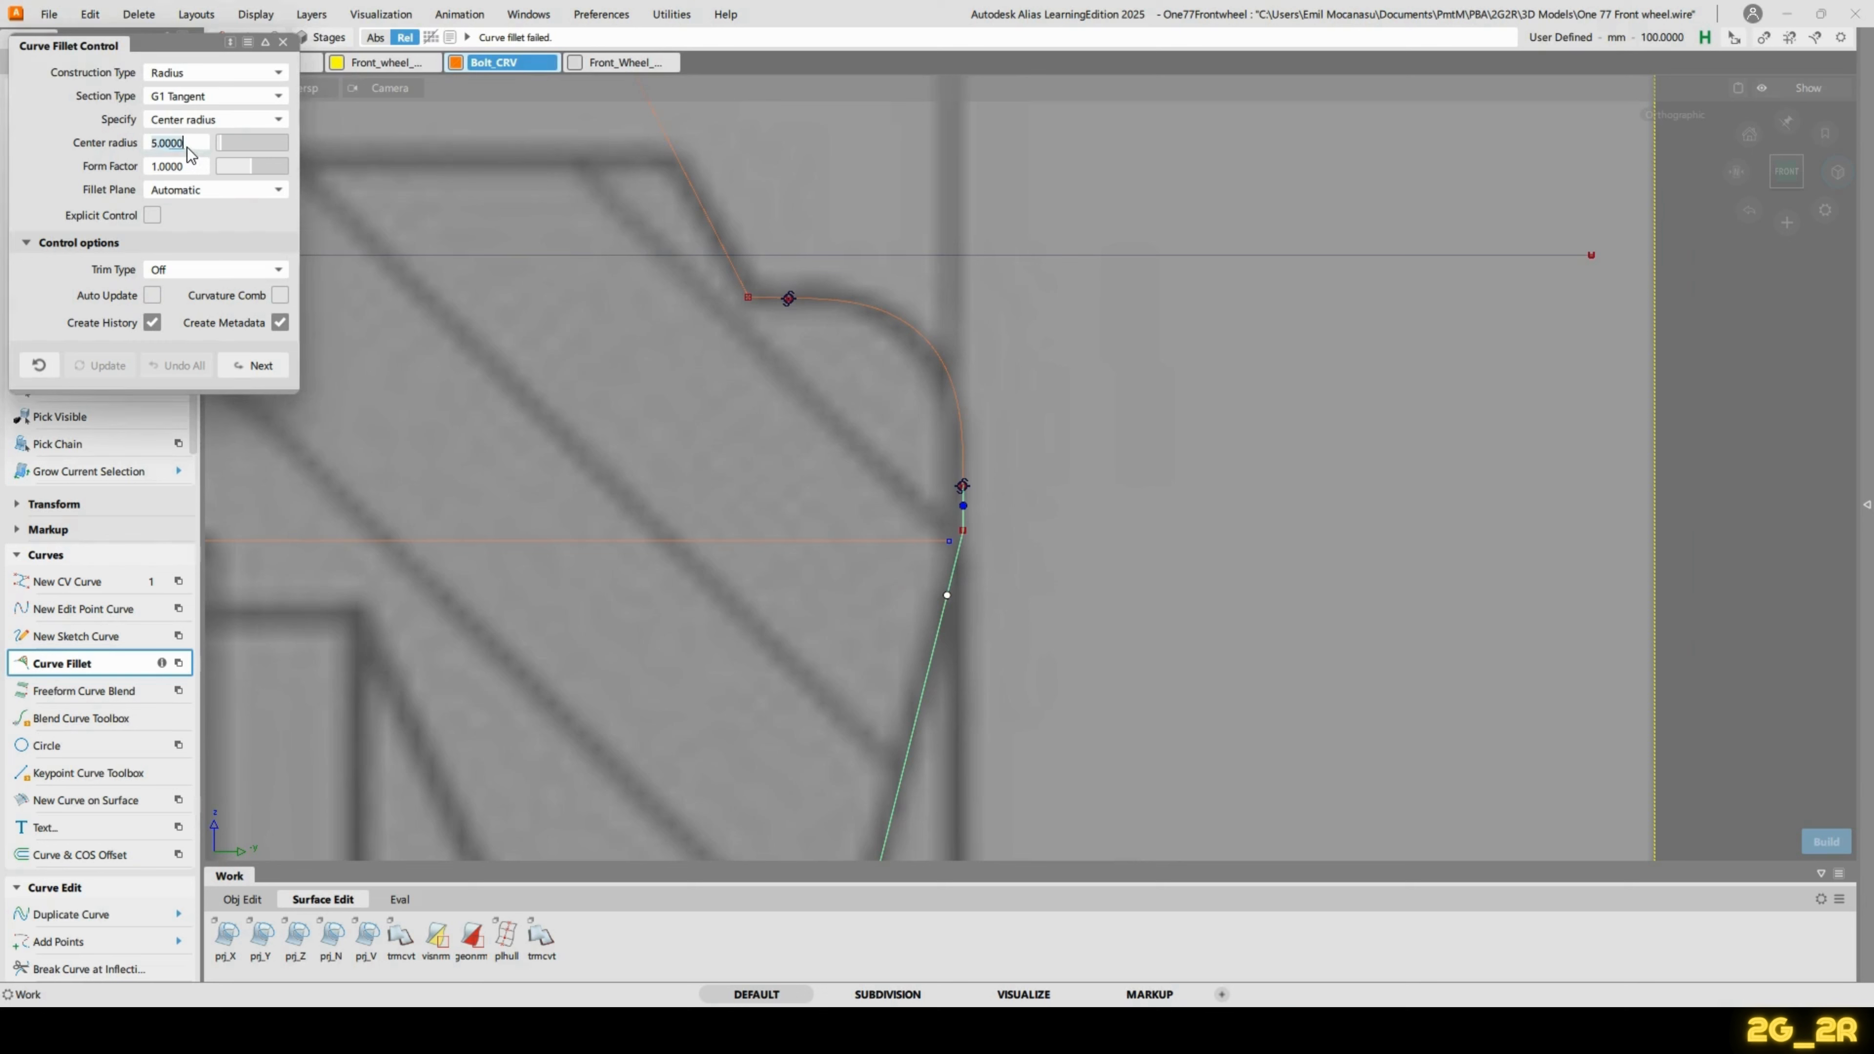
pyautogui.write('1')
pyautogui.press('Return')
pyautogui.press('space')
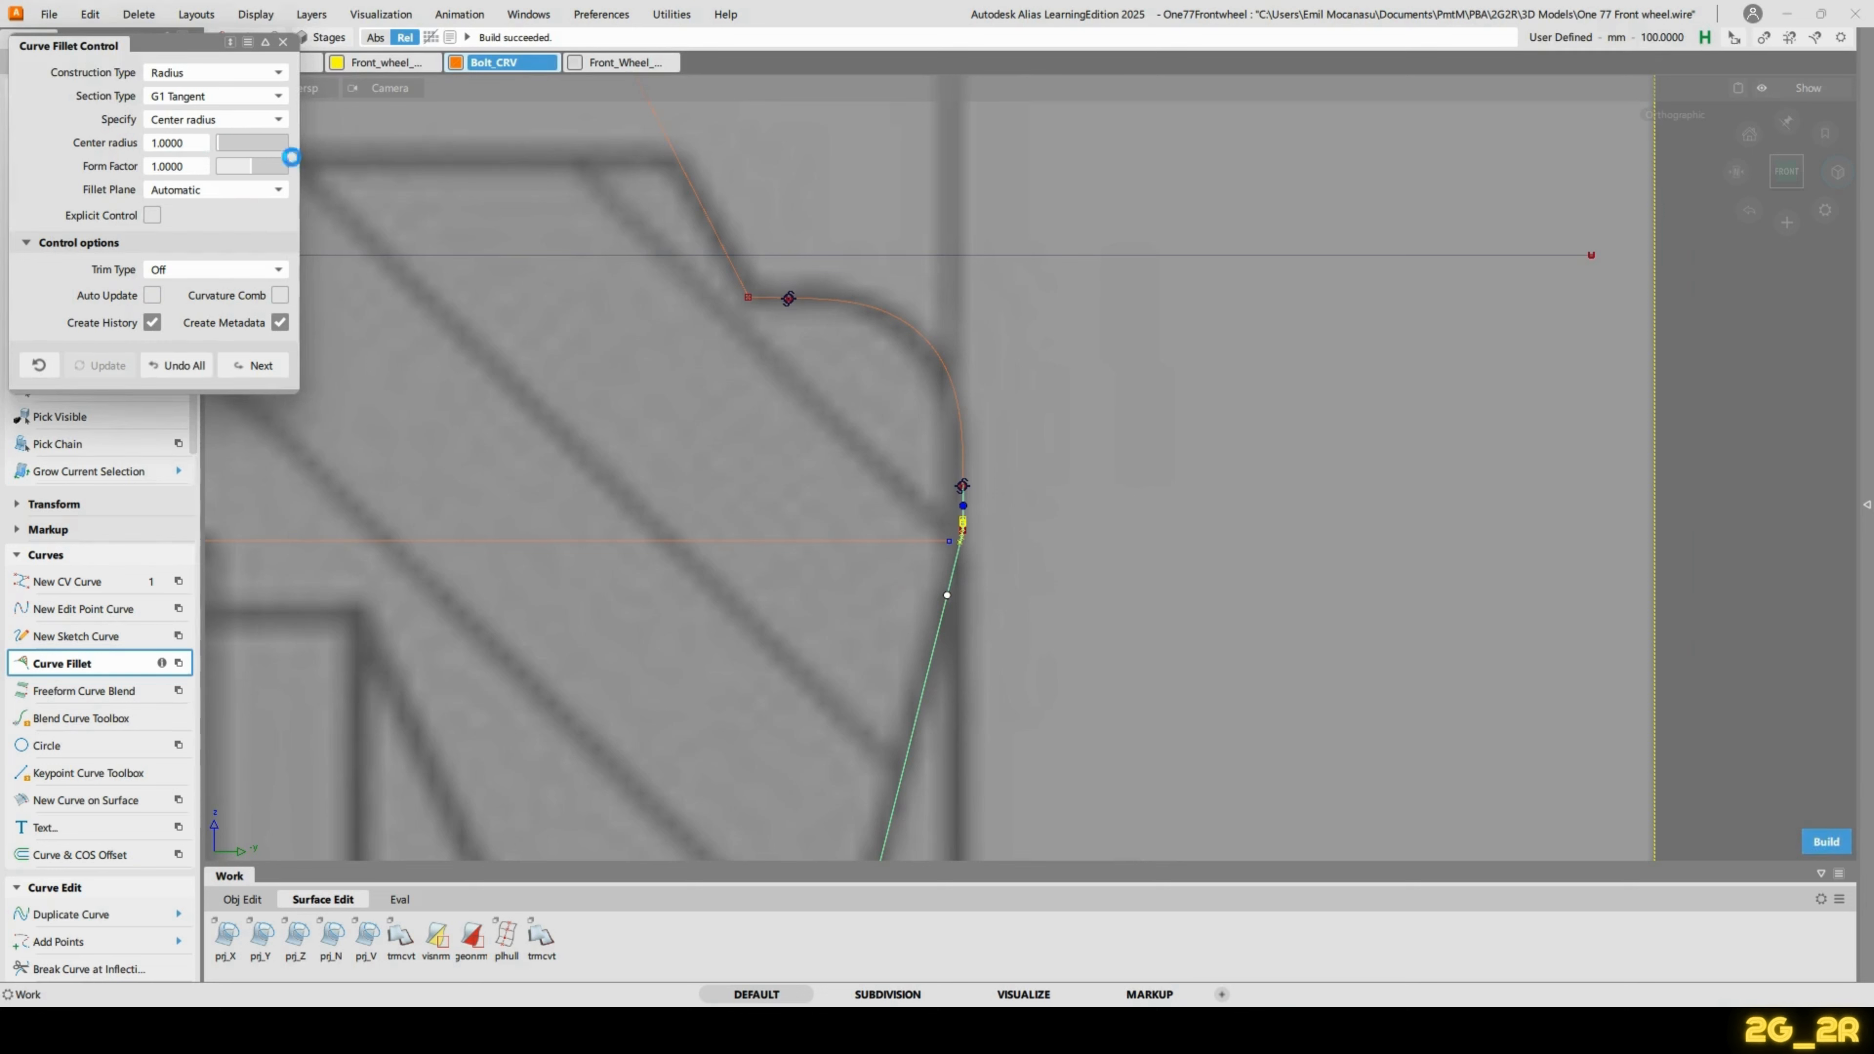
# Change the center radius of the fillet below the short vertical line to 2 mm and rebuild it.
pyautogui.doubleClick(188, 146)
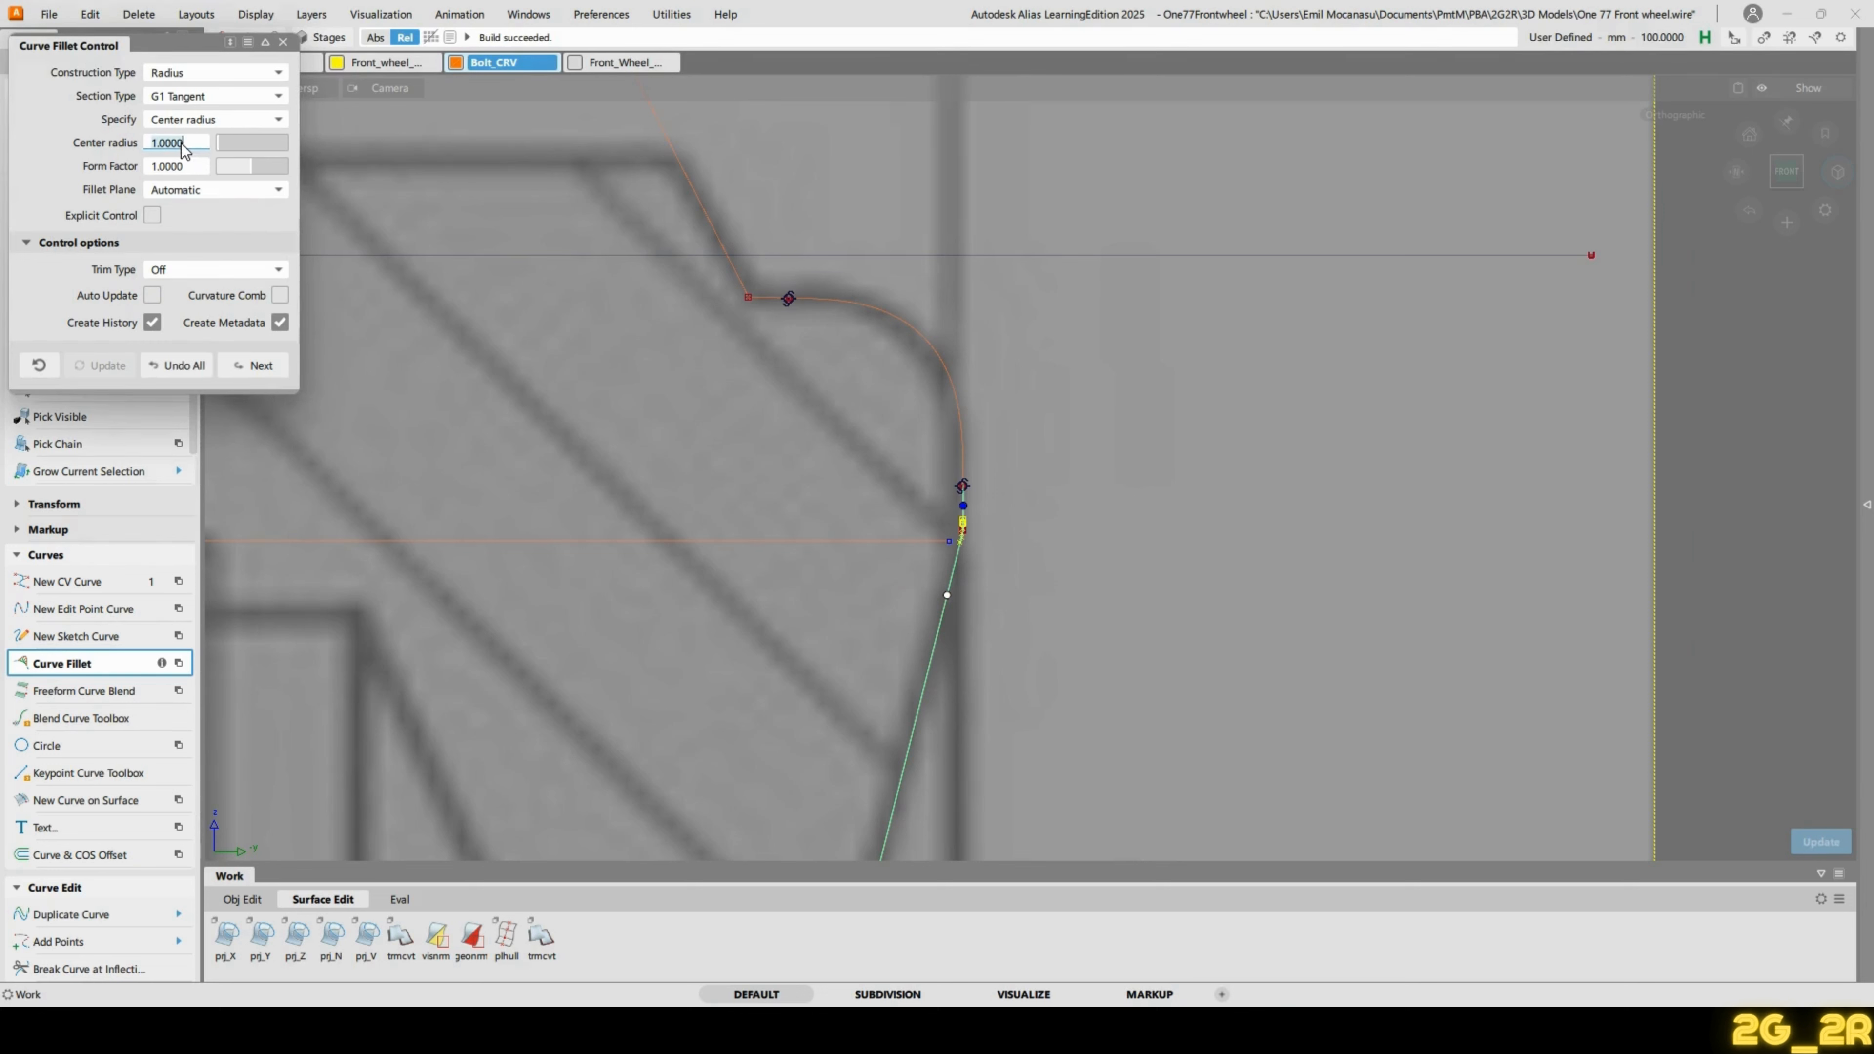
pyautogui.write('2')
pyautogui.press('Return')
pyautogui.press('space')
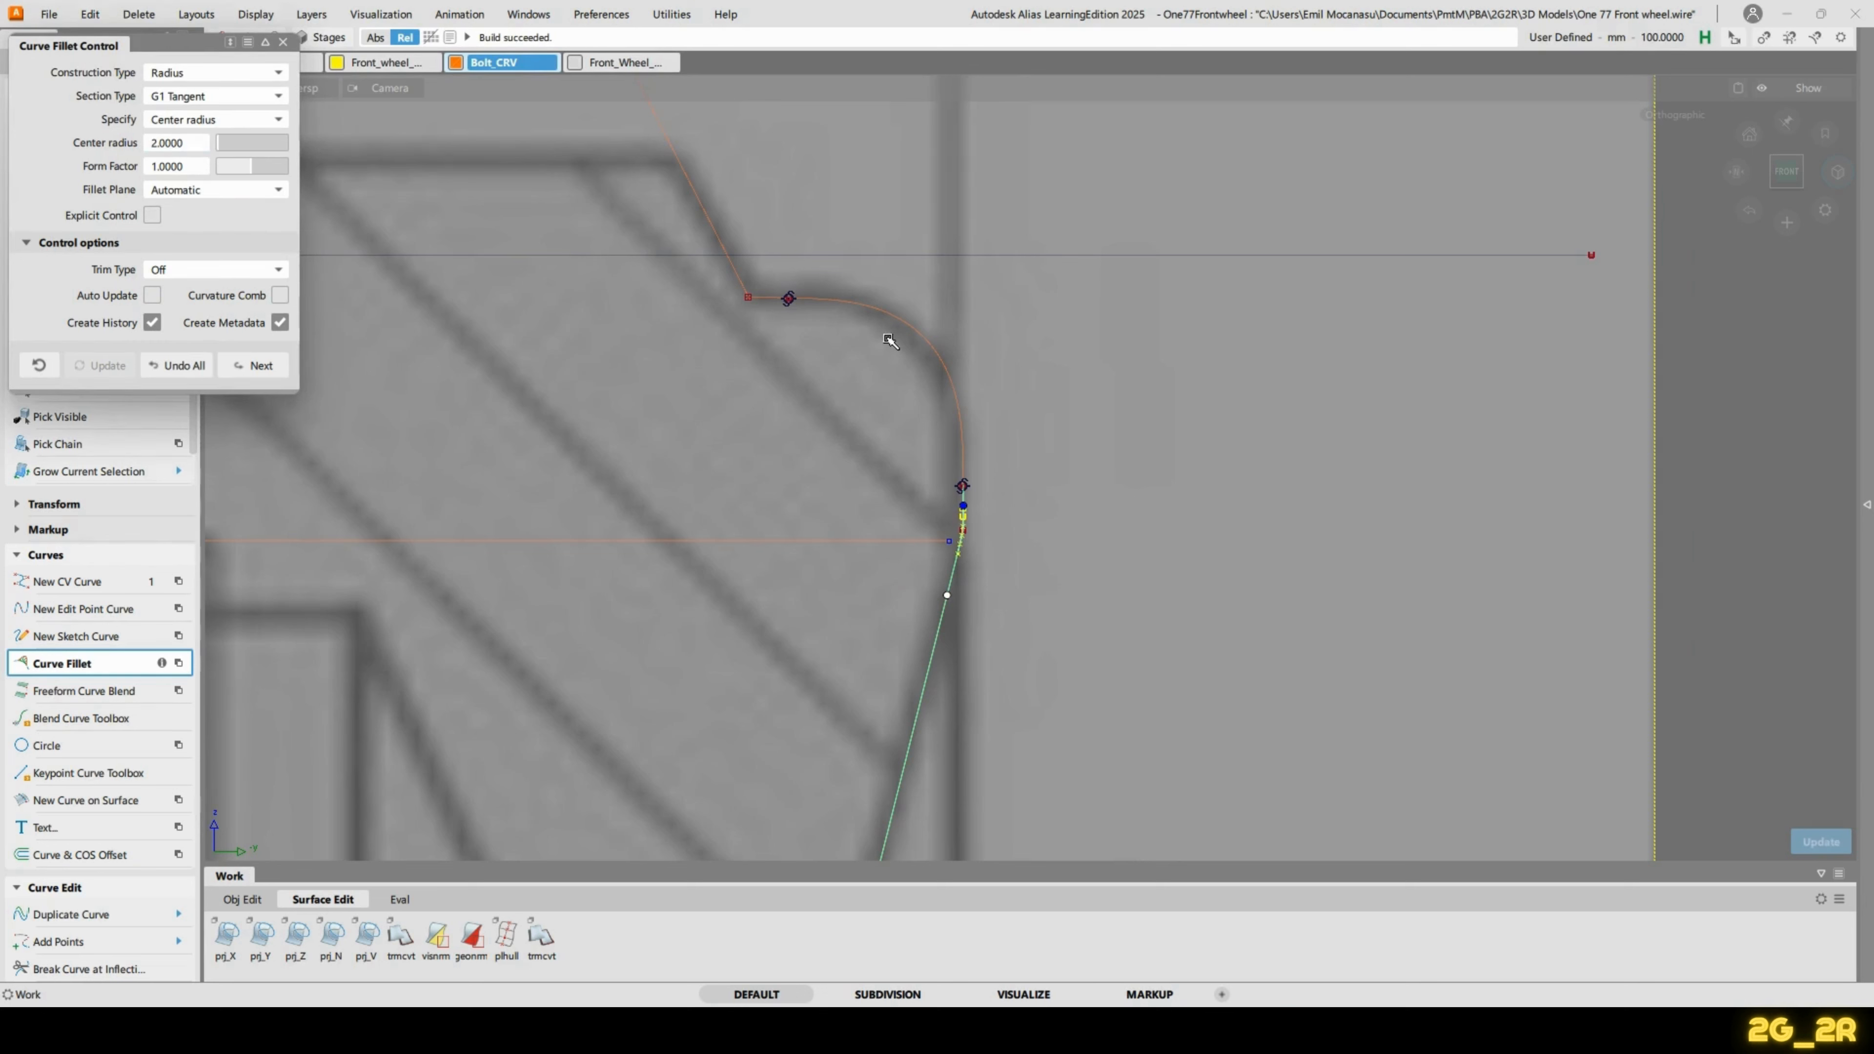
pyautogui.click(989, 521)
pyautogui.scroll(-2, 1025, 452)
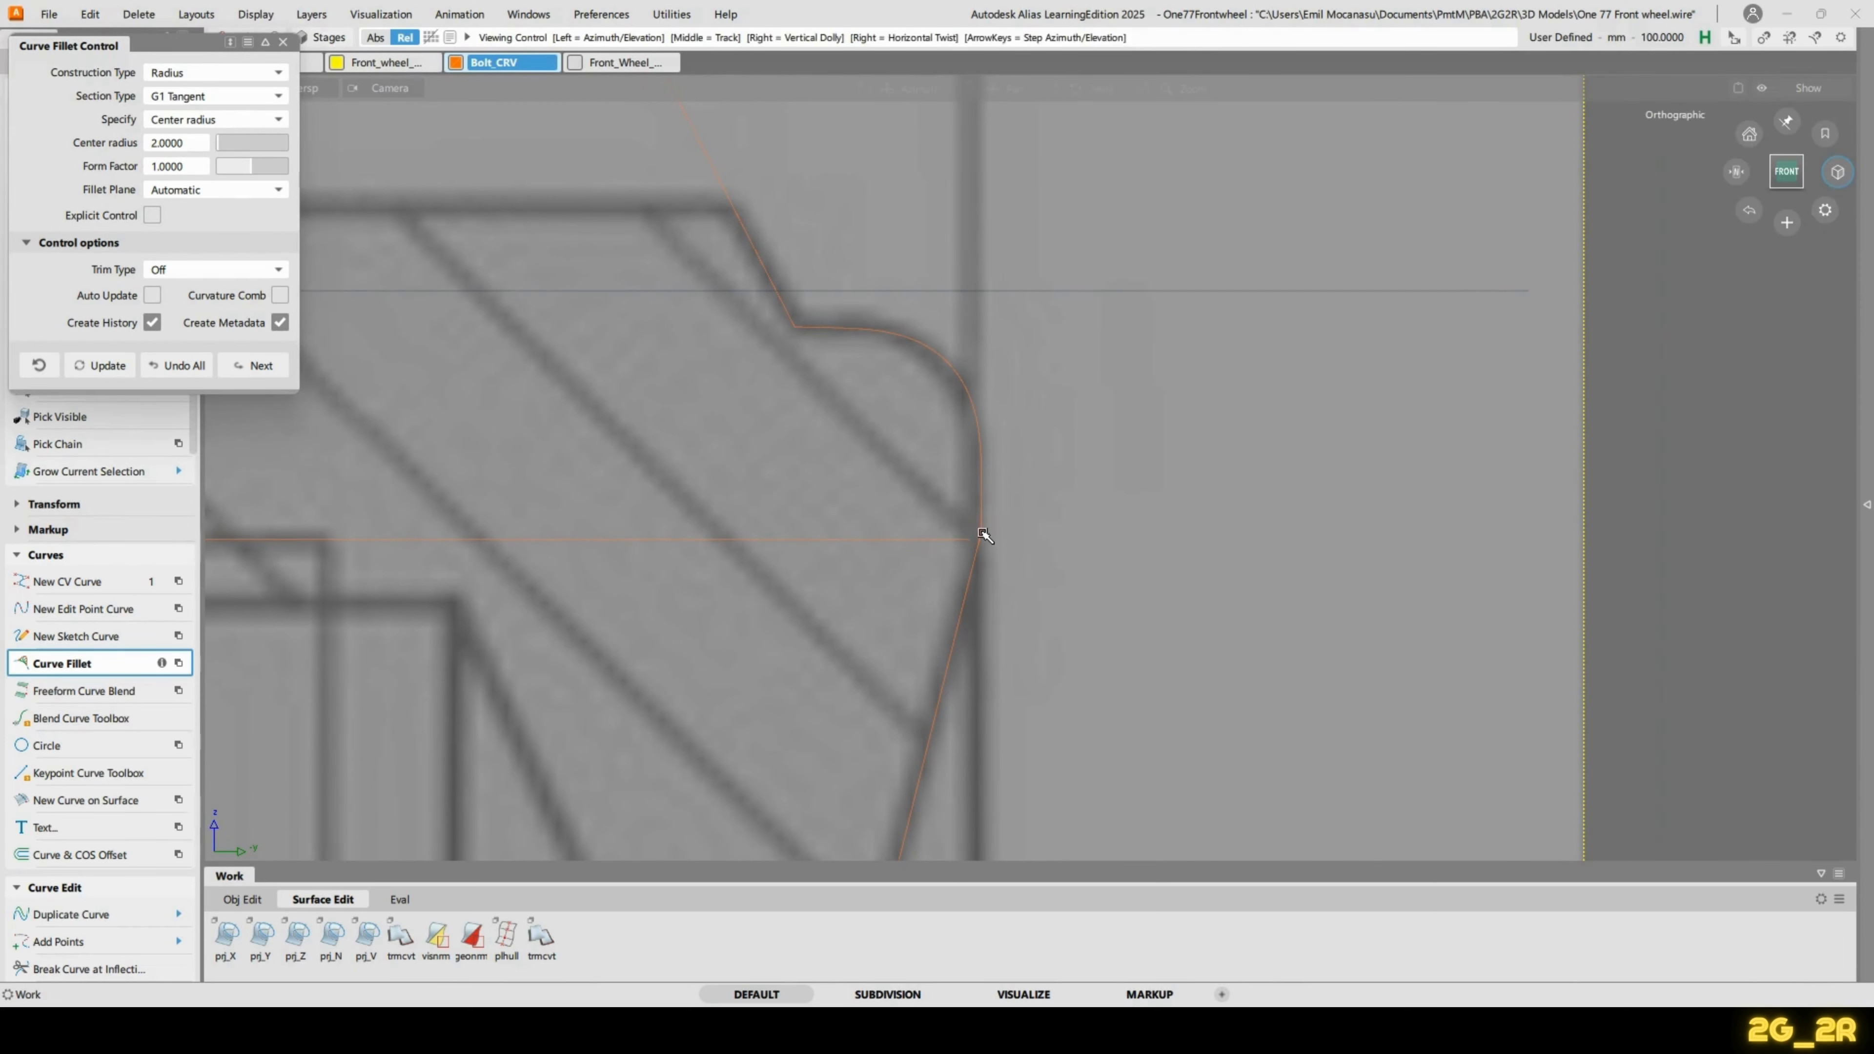
# Reopen the 2 mm fillet, set Trim Type to Automatic, enable Auto Update and trim the adjoining curves to it.
pyautogui.keyDown('alt'); pyautogui.keyDown('shift'); pyautogui.moveTo(983, 532); pyautogui.dragTo(1200, 363, button='right'); pyautogui.keyUp('shift'); pyautogui.keyUp('alt')
pyautogui.keyDown('alt'); pyautogui.keyDown('shift'); pyautogui.moveTo(1158, 718); pyautogui.dragTo(1133, 547, button='right'); pyautogui.keyUp('shift'); pyautogui.keyUp('alt')
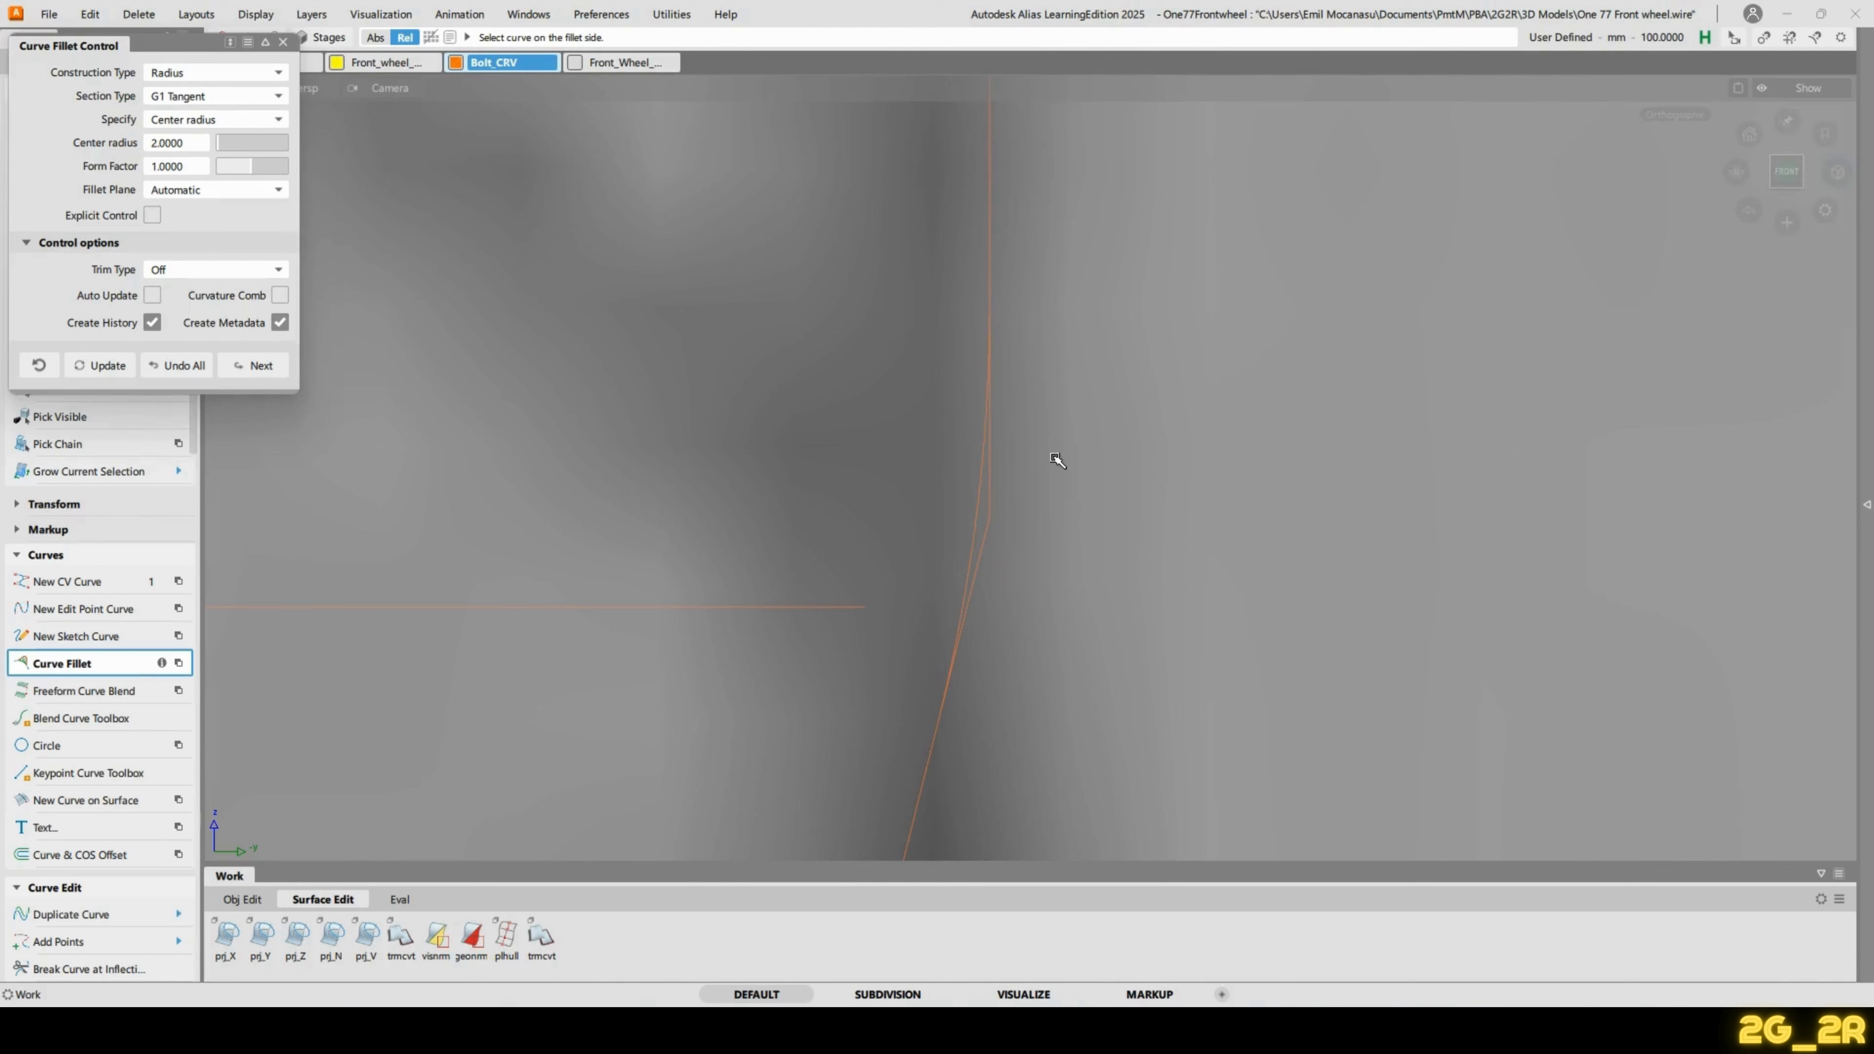
pyautogui.click(980, 503)
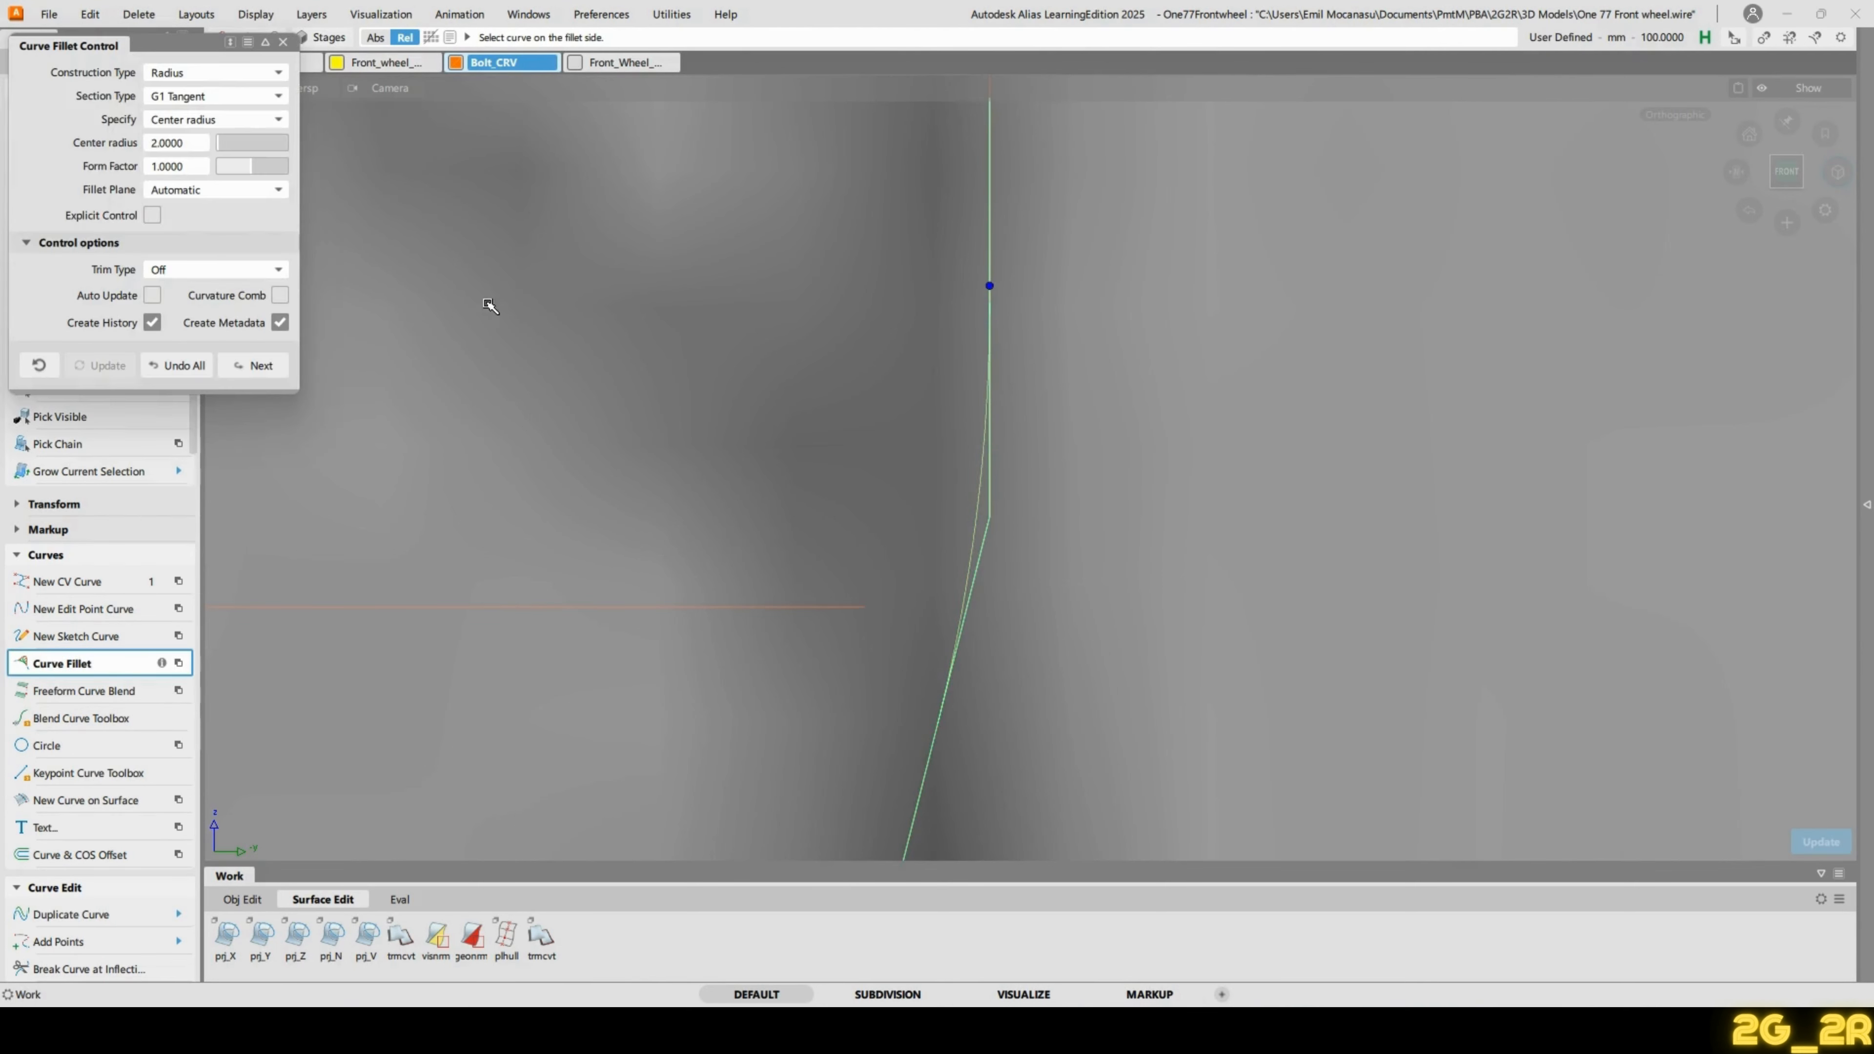
pyautogui.click(170, 270)
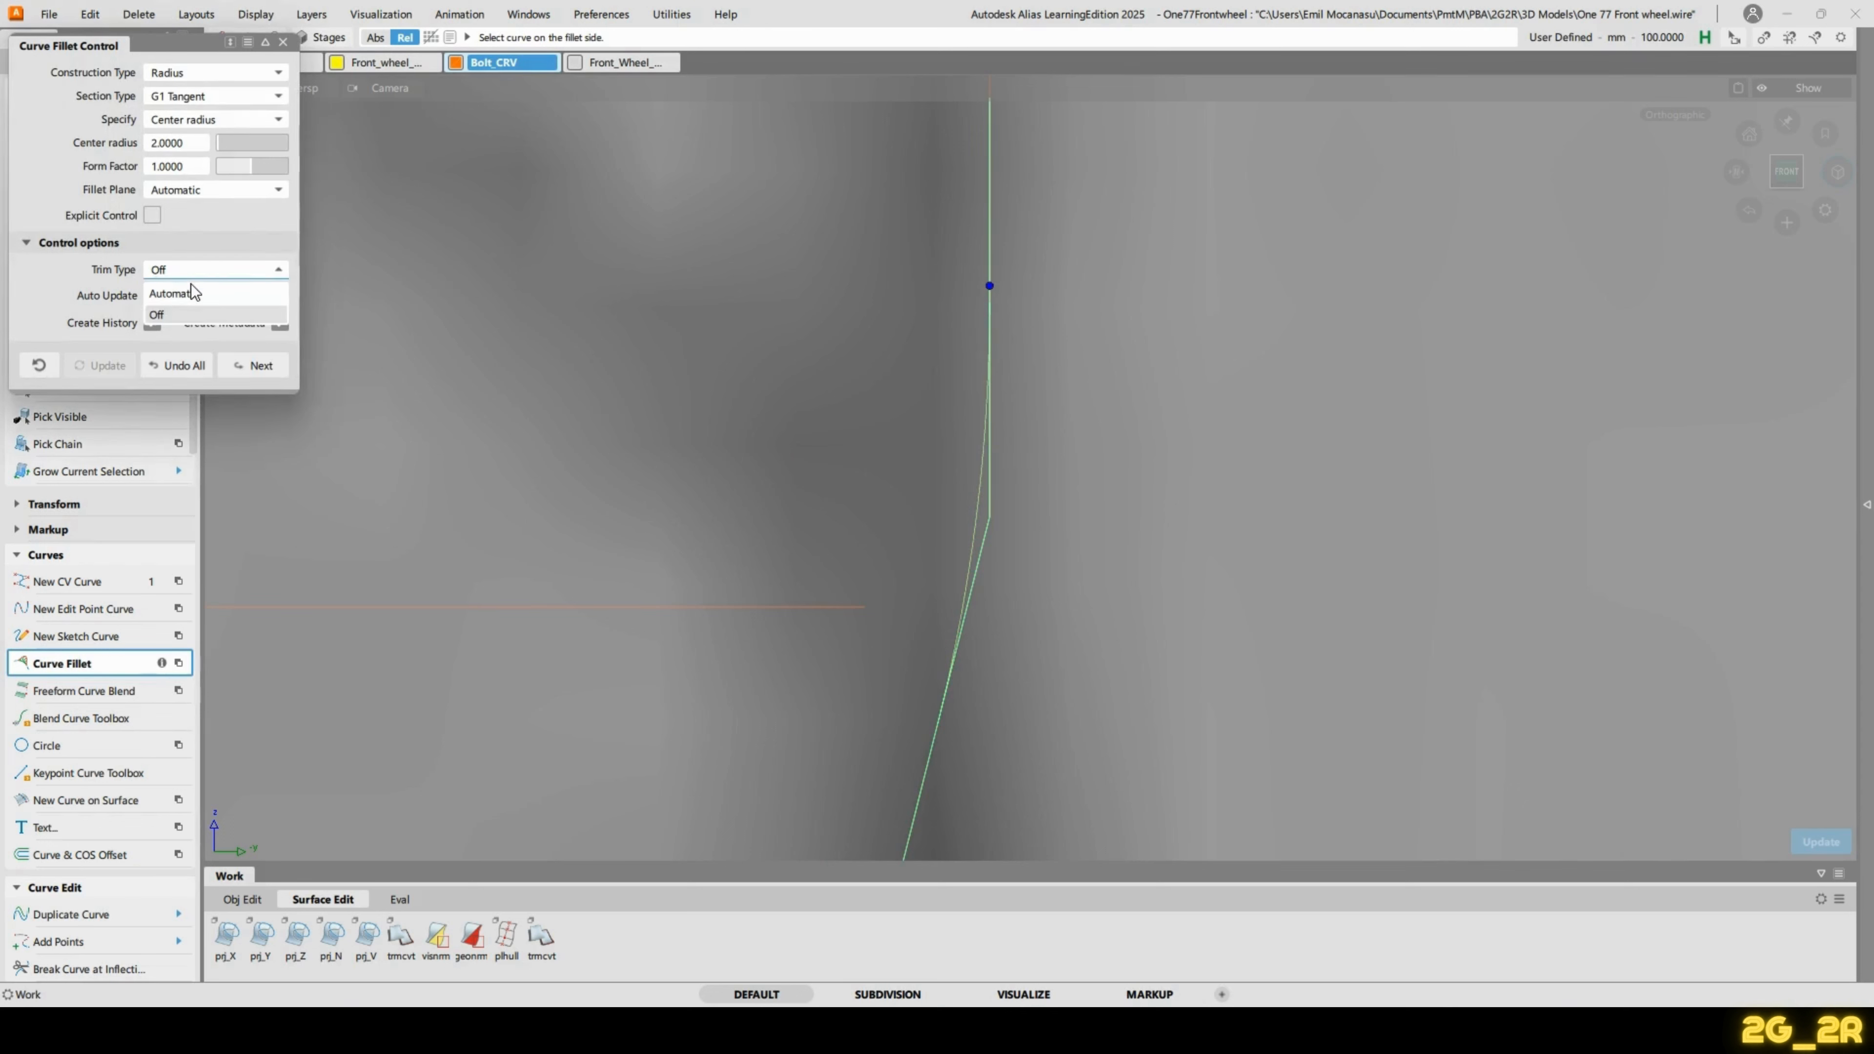
pyautogui.click(177, 293)
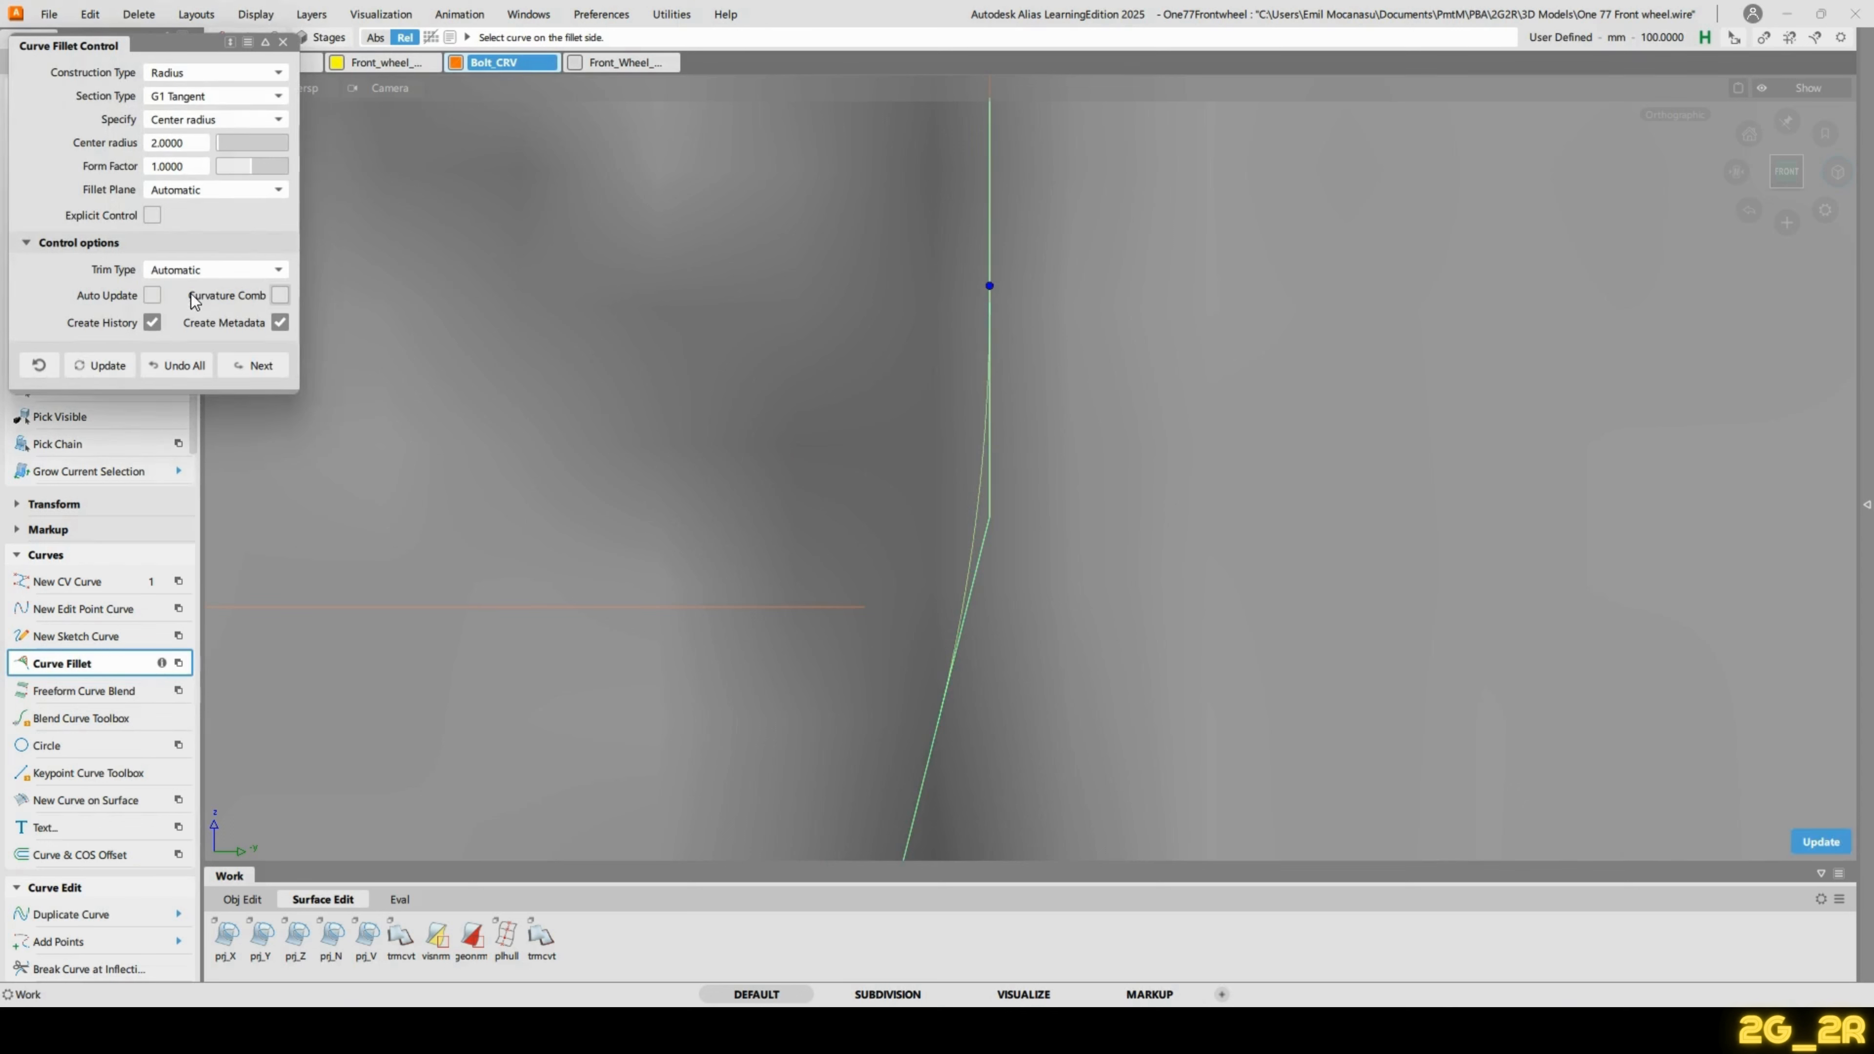
pyautogui.click(152, 295)
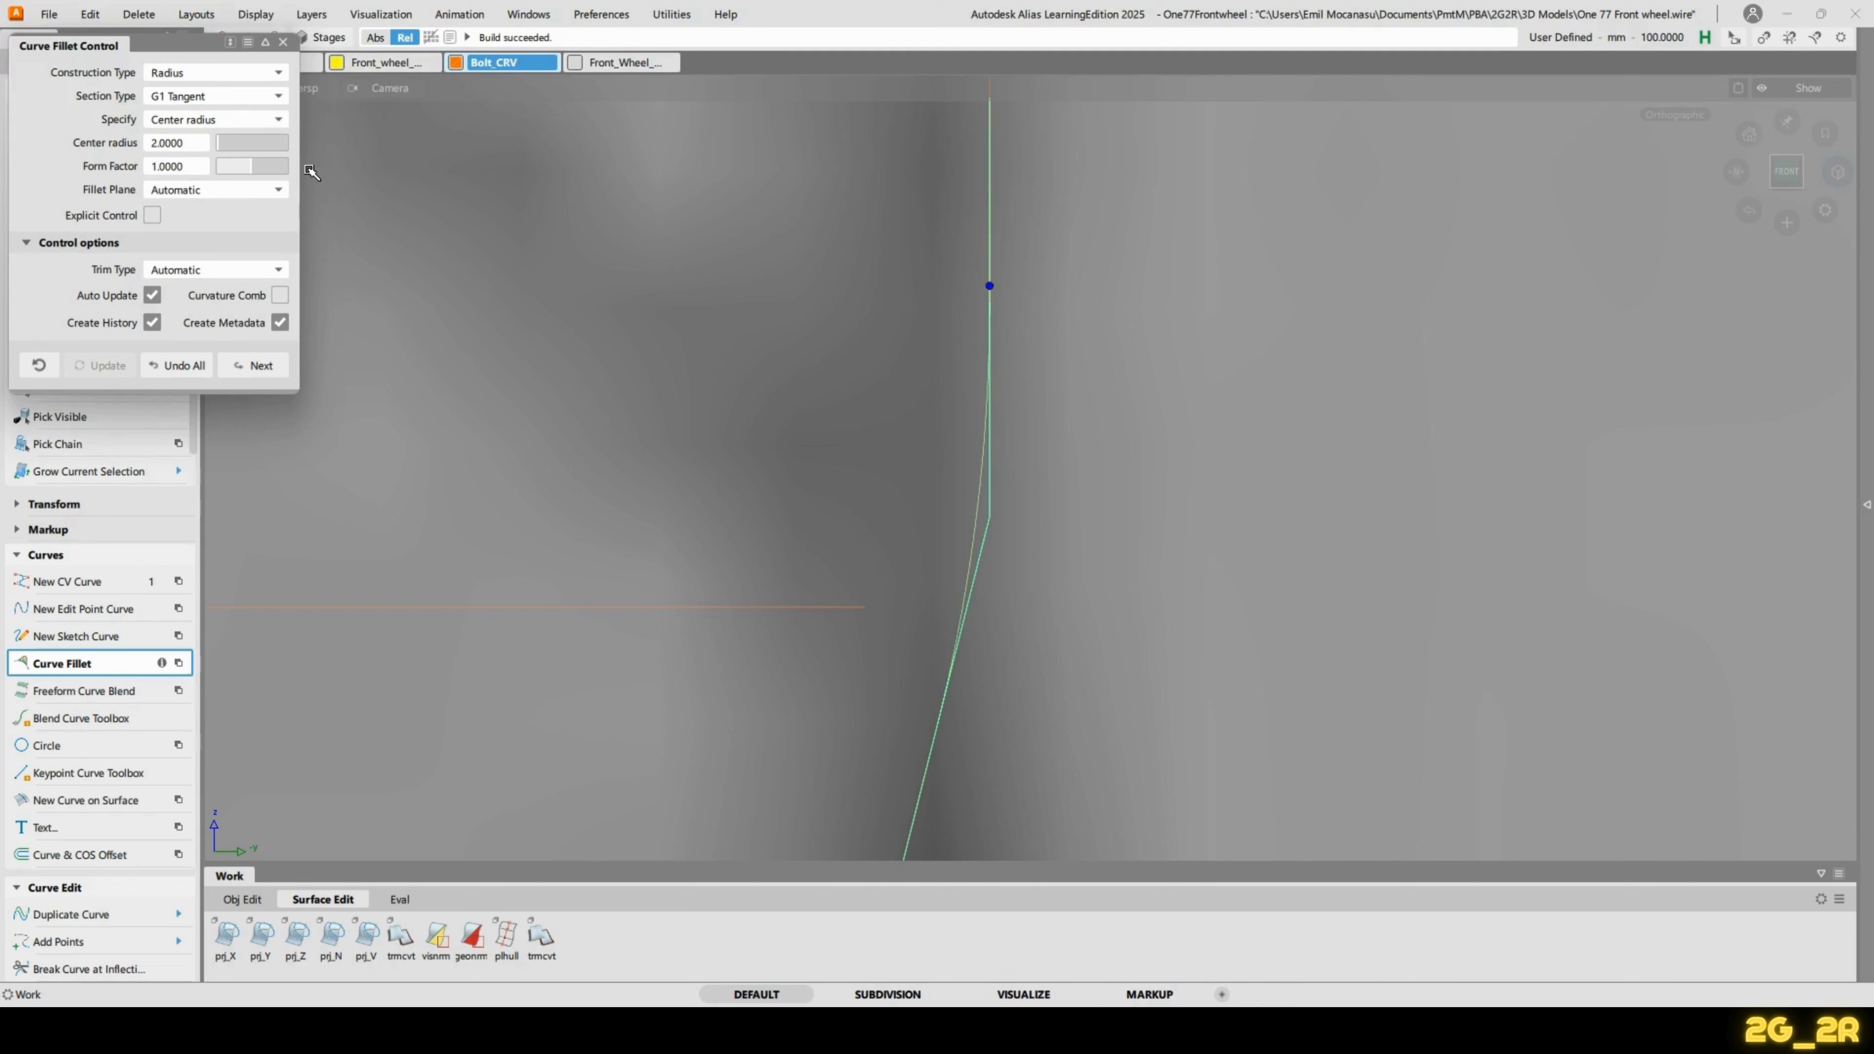
pyautogui.press('space')
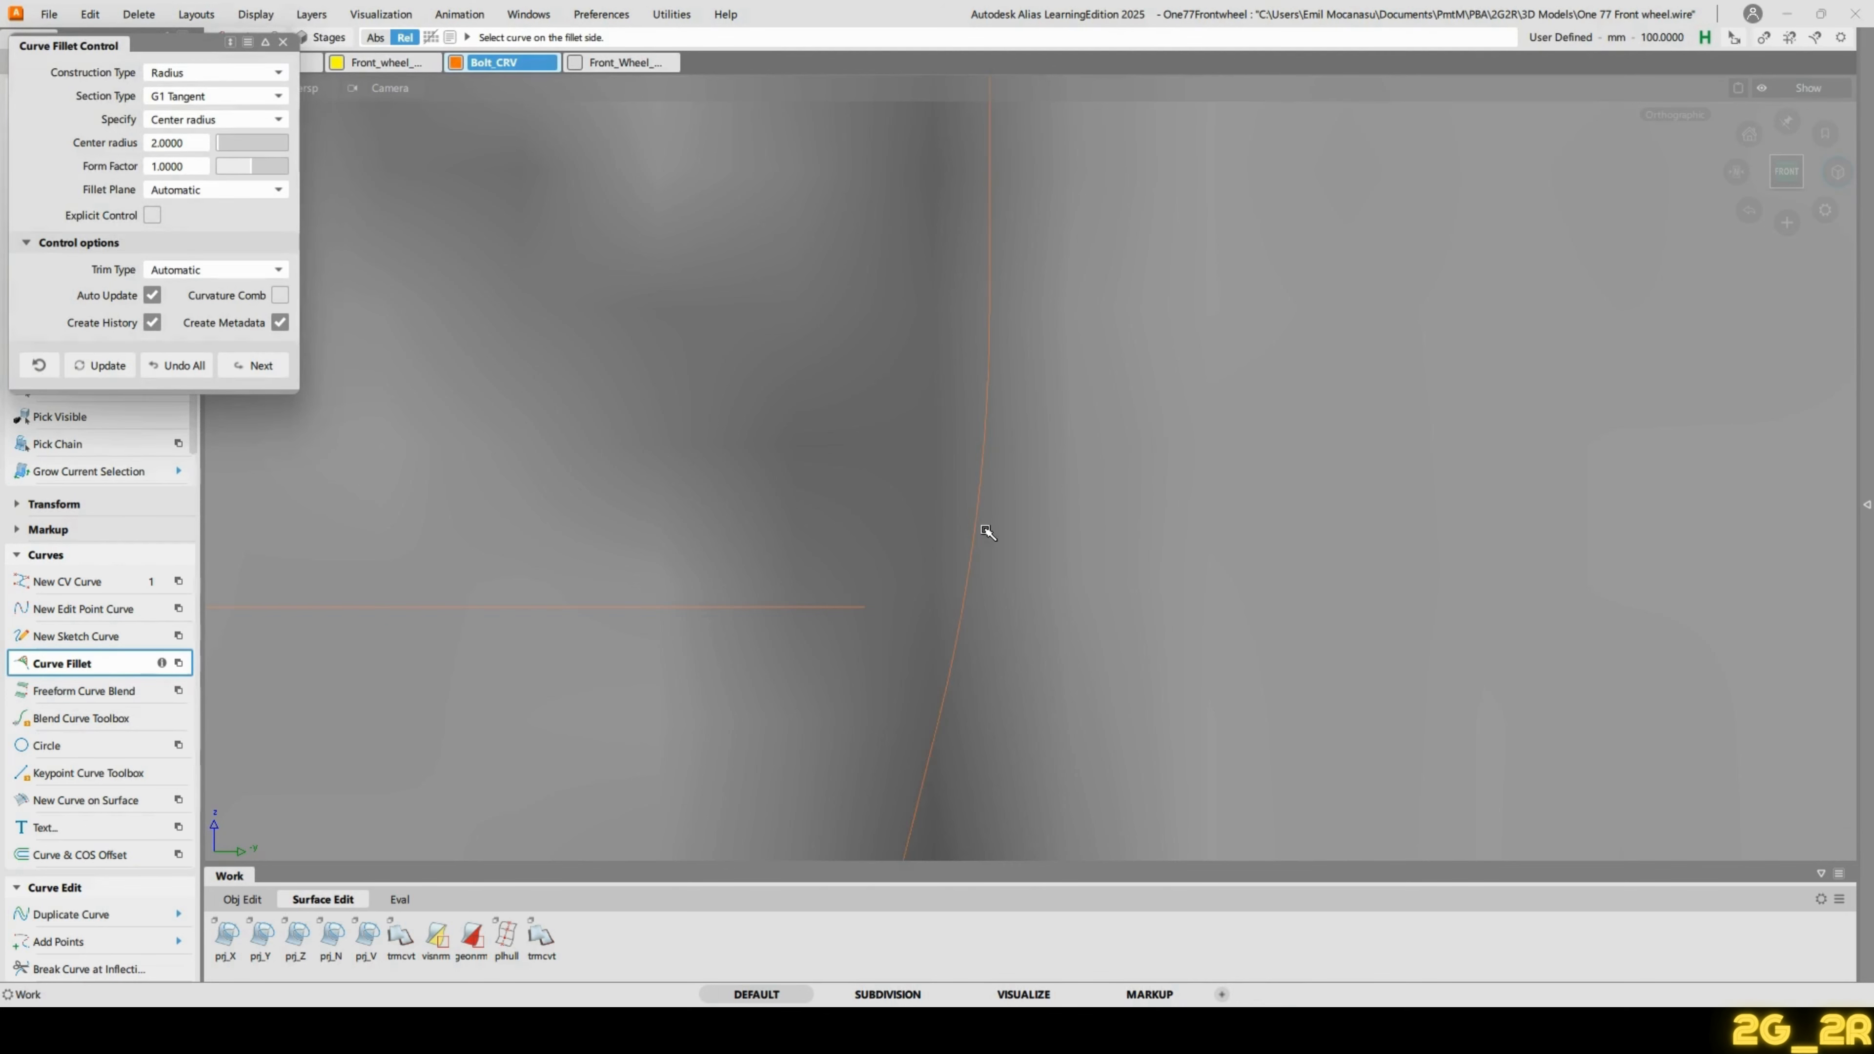
# Try to fillet the corner between the upper slanted line and the short horizontal line with a 1 mm center radius.
pyautogui.keyDown('alt'); pyautogui.keyDown('shift'); pyautogui.moveTo(1105, 332); pyautogui.dragTo(1015, 608, button='right'); pyautogui.keyUp('shift'); pyautogui.keyUp('alt')
pyautogui.keyDown('alt'); pyautogui.keyDown('shift'); pyautogui.moveTo(1012, 607); pyautogui.dragTo(1251, 543, button='middle'); pyautogui.keyUp('shift'); pyautogui.keyUp('alt')
pyautogui.keyDown('alt'); pyautogui.keyDown('shift'); pyautogui.moveTo(1215, 638); pyautogui.dragTo(1221, 482, button='right'); pyautogui.keyUp('shift'); pyautogui.keyUp('alt')
pyautogui.keyDown('alt'); pyautogui.keyDown('shift'); pyautogui.moveTo(1431, 738); pyautogui.dragTo(1316, 747, button='middle'); pyautogui.keyUp('shift'); pyautogui.keyUp('alt')
pyautogui.keyDown('alt'); pyautogui.keyDown('shift'); pyautogui.moveTo(1172, 639); pyautogui.dragTo(1152, 520, button='right'); pyautogui.keyUp('shift'); pyautogui.keyUp('alt')
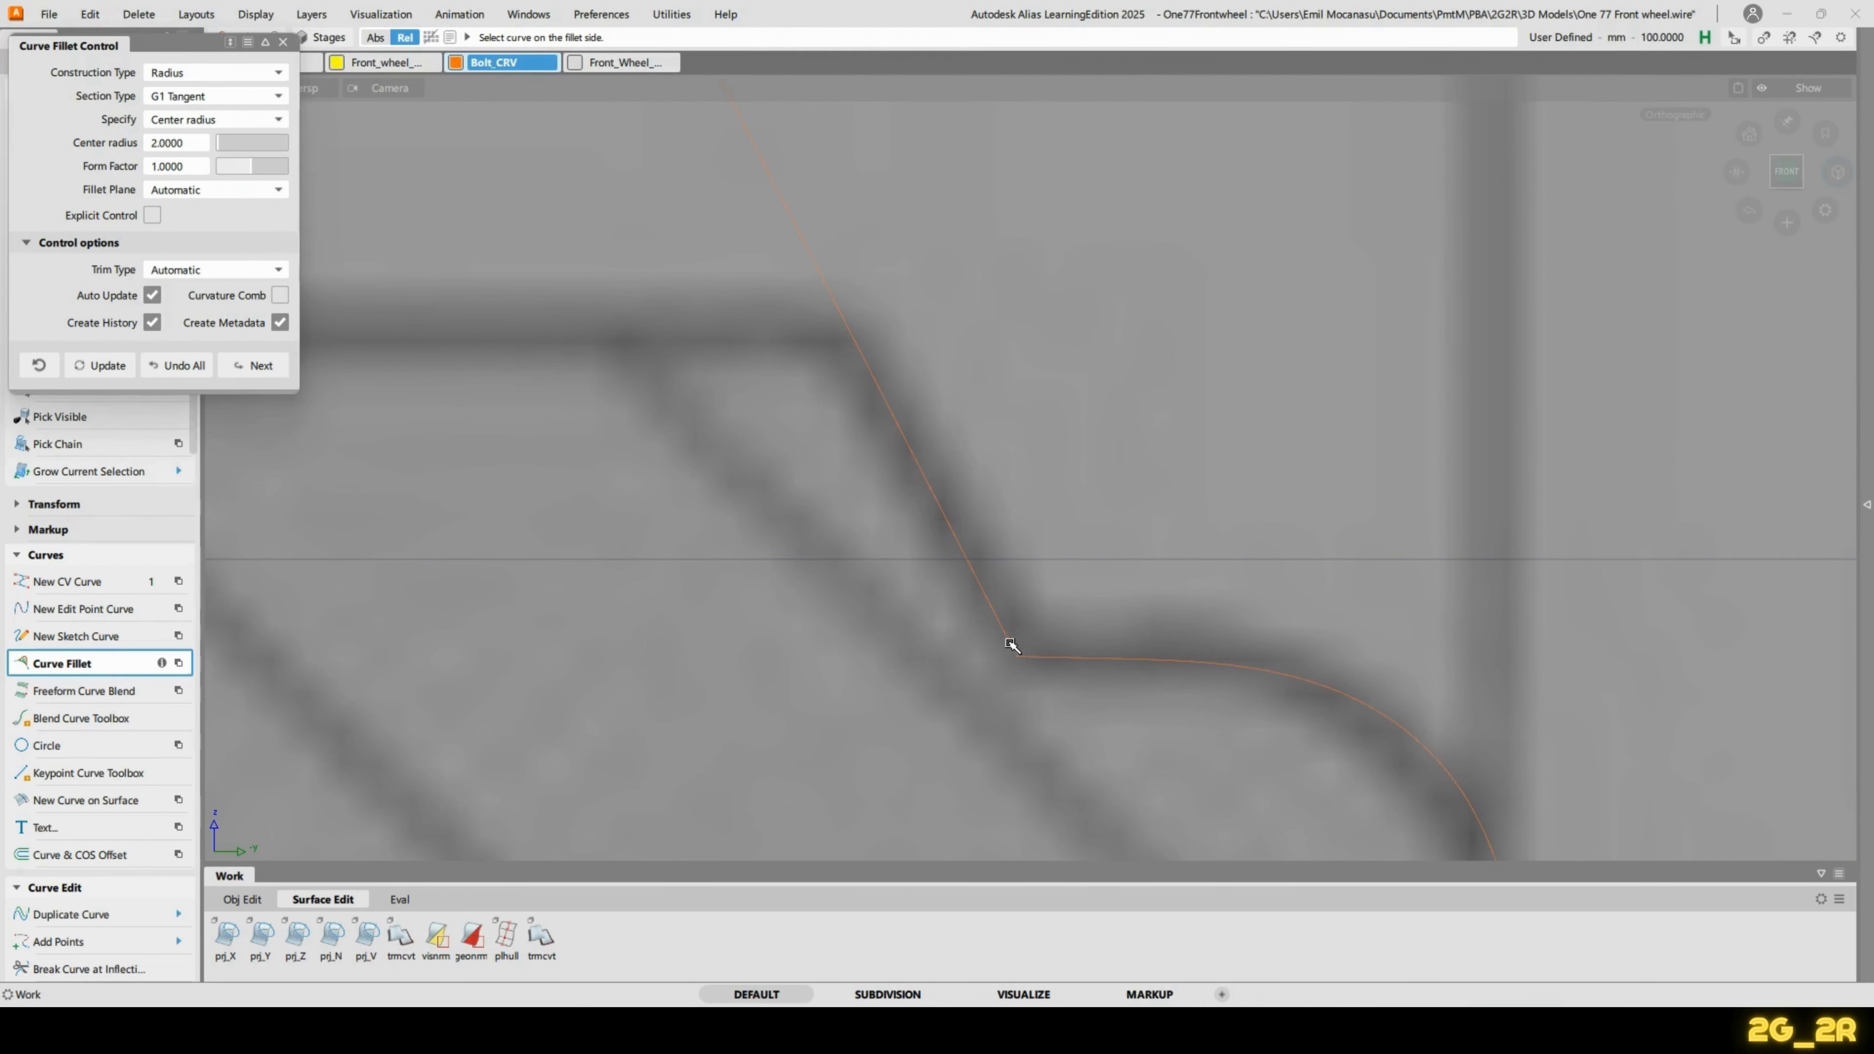
pyautogui.click(1010, 644)
pyautogui.click(191, 143)
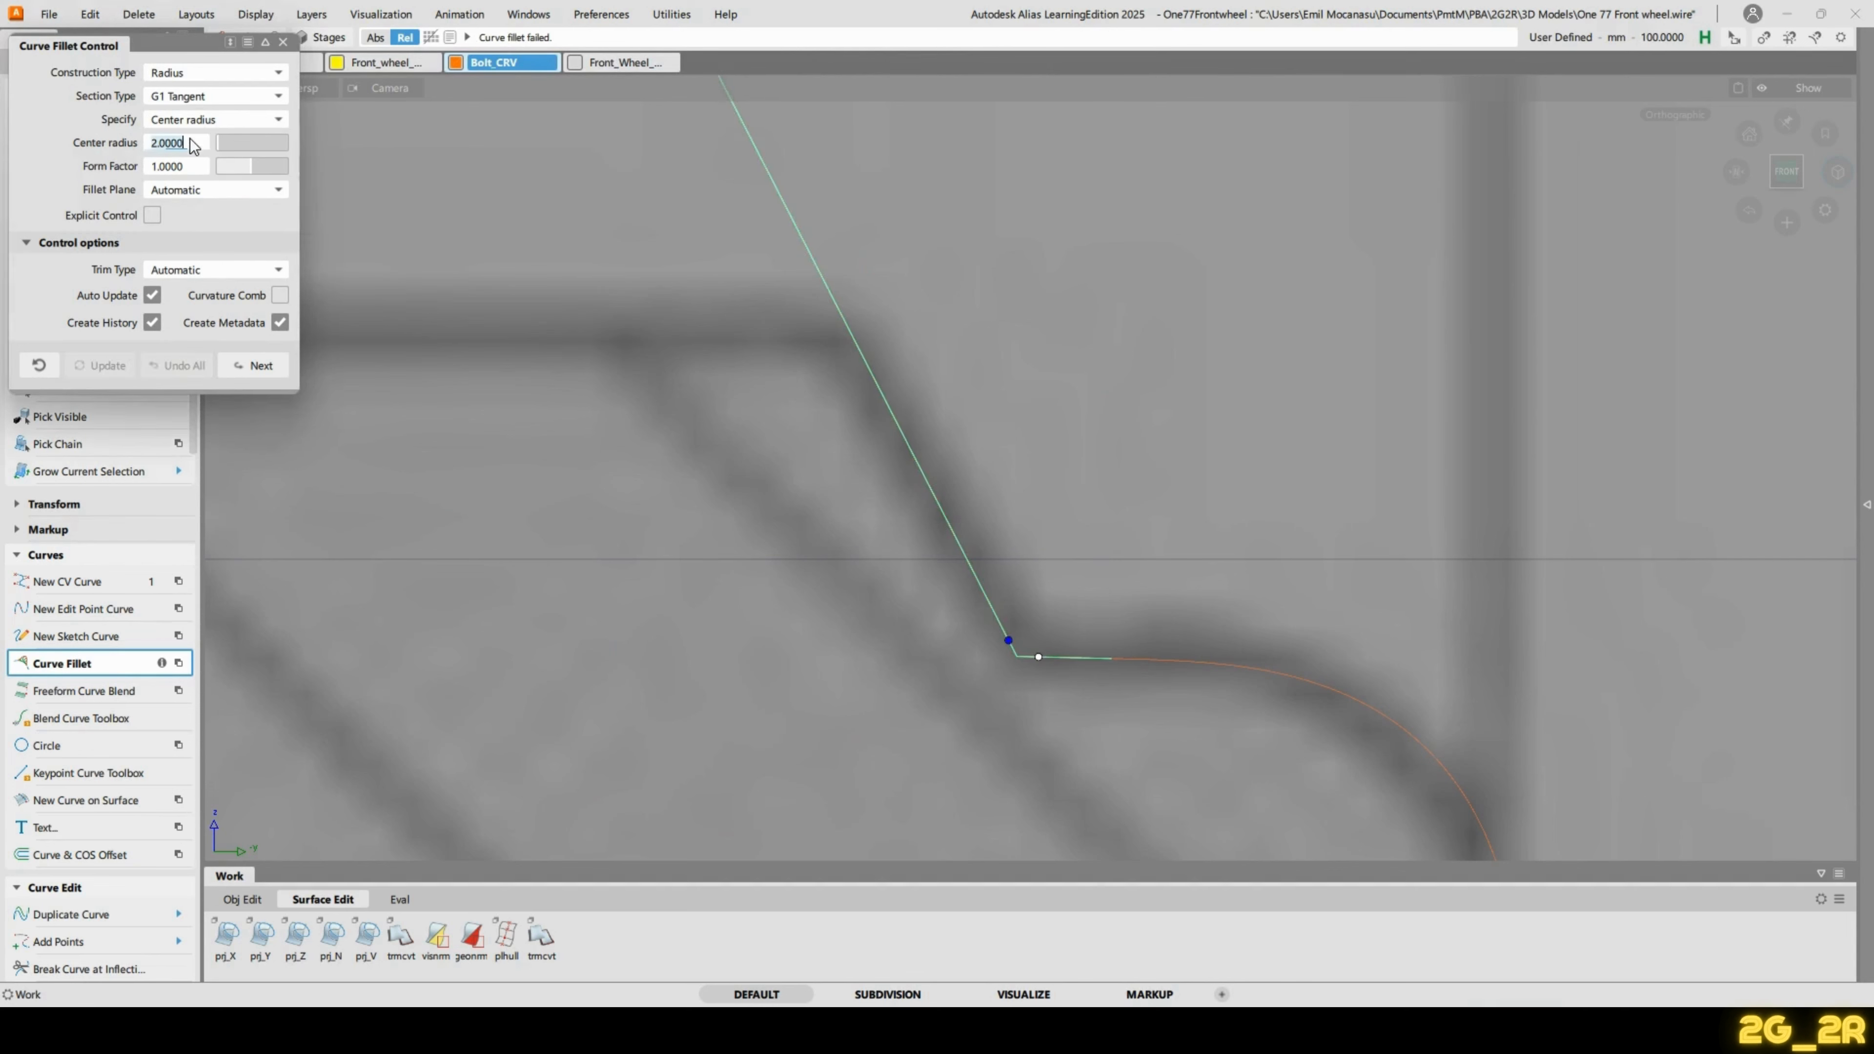
pyautogui.write('1')
pyautogui.press('Return')
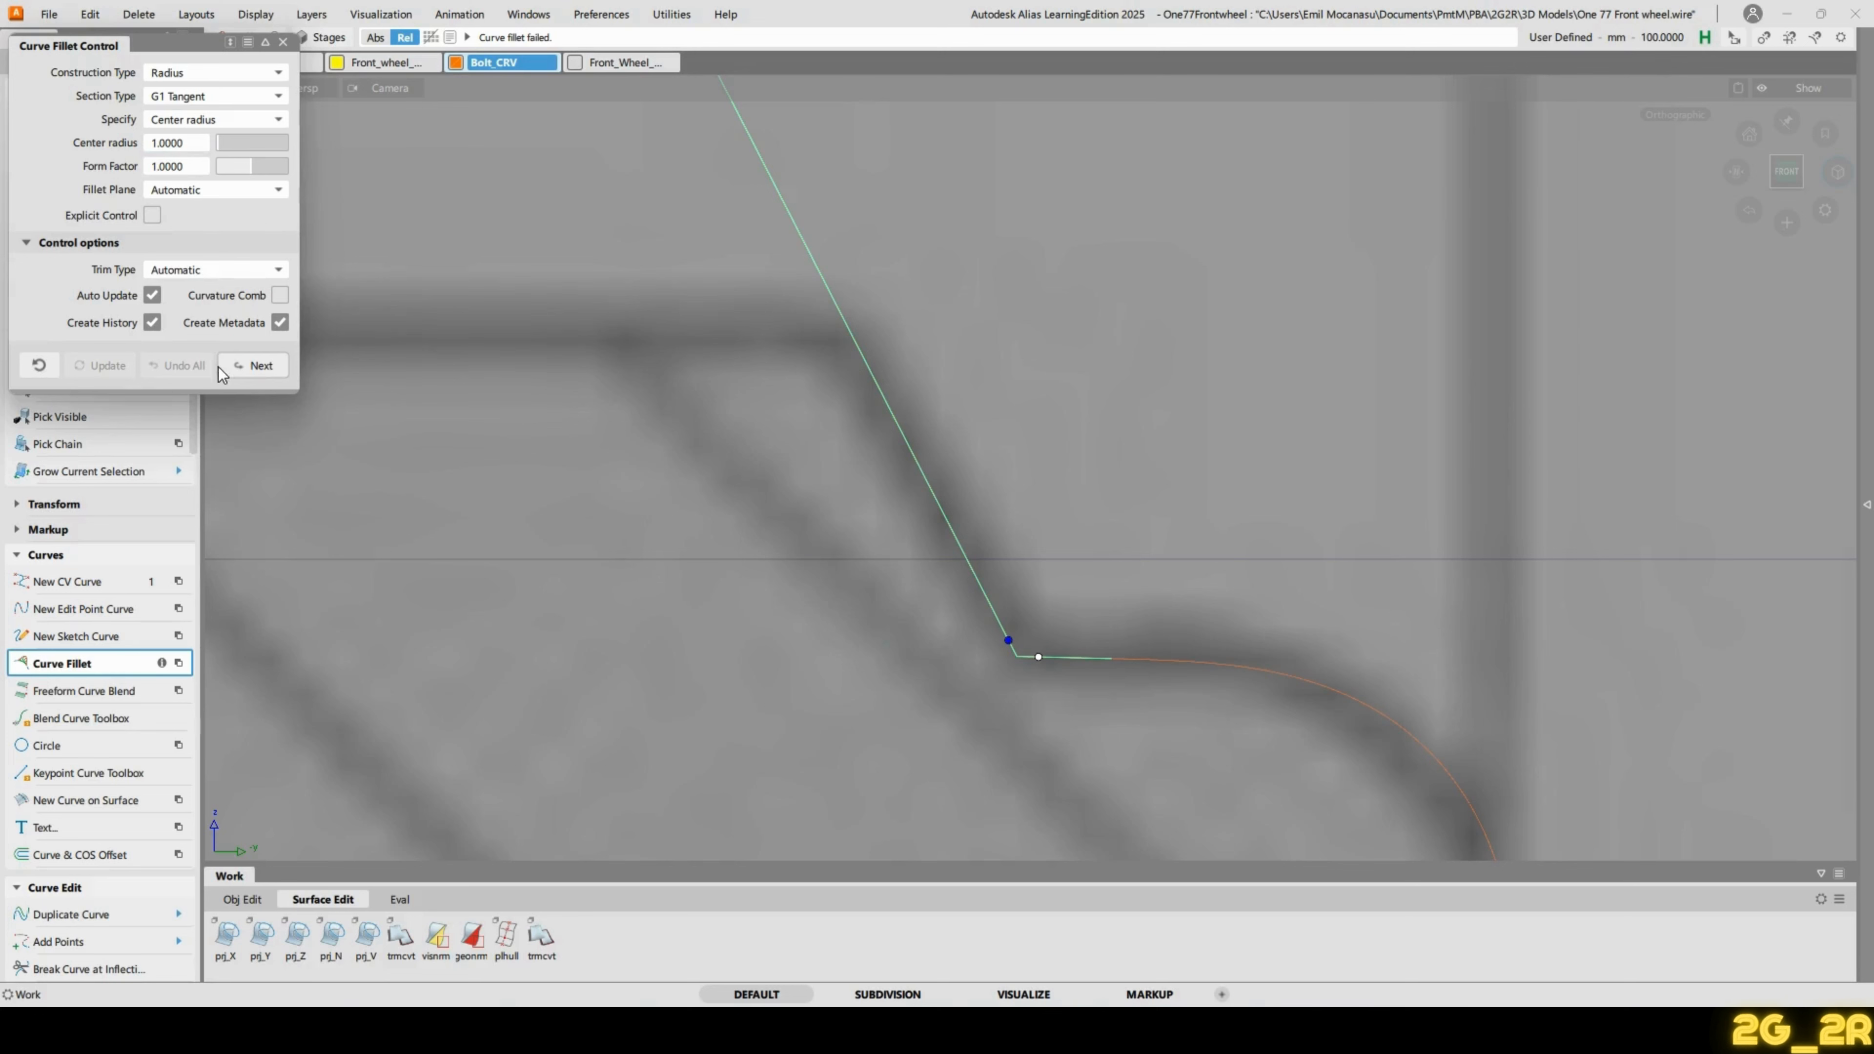
pyautogui.click(264, 371)
# Display the end points of the upper slanted line and select the short horizontal line next to it.
pyautogui.keyDown('alt'); pyautogui.keyDown('shift'); pyautogui.moveTo(1142, 423); pyautogui.dragTo(1080, 529, button='right'); pyautogui.keyUp('shift'); pyautogui.keyUp('alt')
pyautogui.keyDown('alt'); pyautogui.keyDown('shift'); pyautogui.moveTo(1080, 530); pyautogui.dragTo(1087, 590, button='middle'); pyautogui.keyUp('shift'); pyautogui.keyUp('alt')
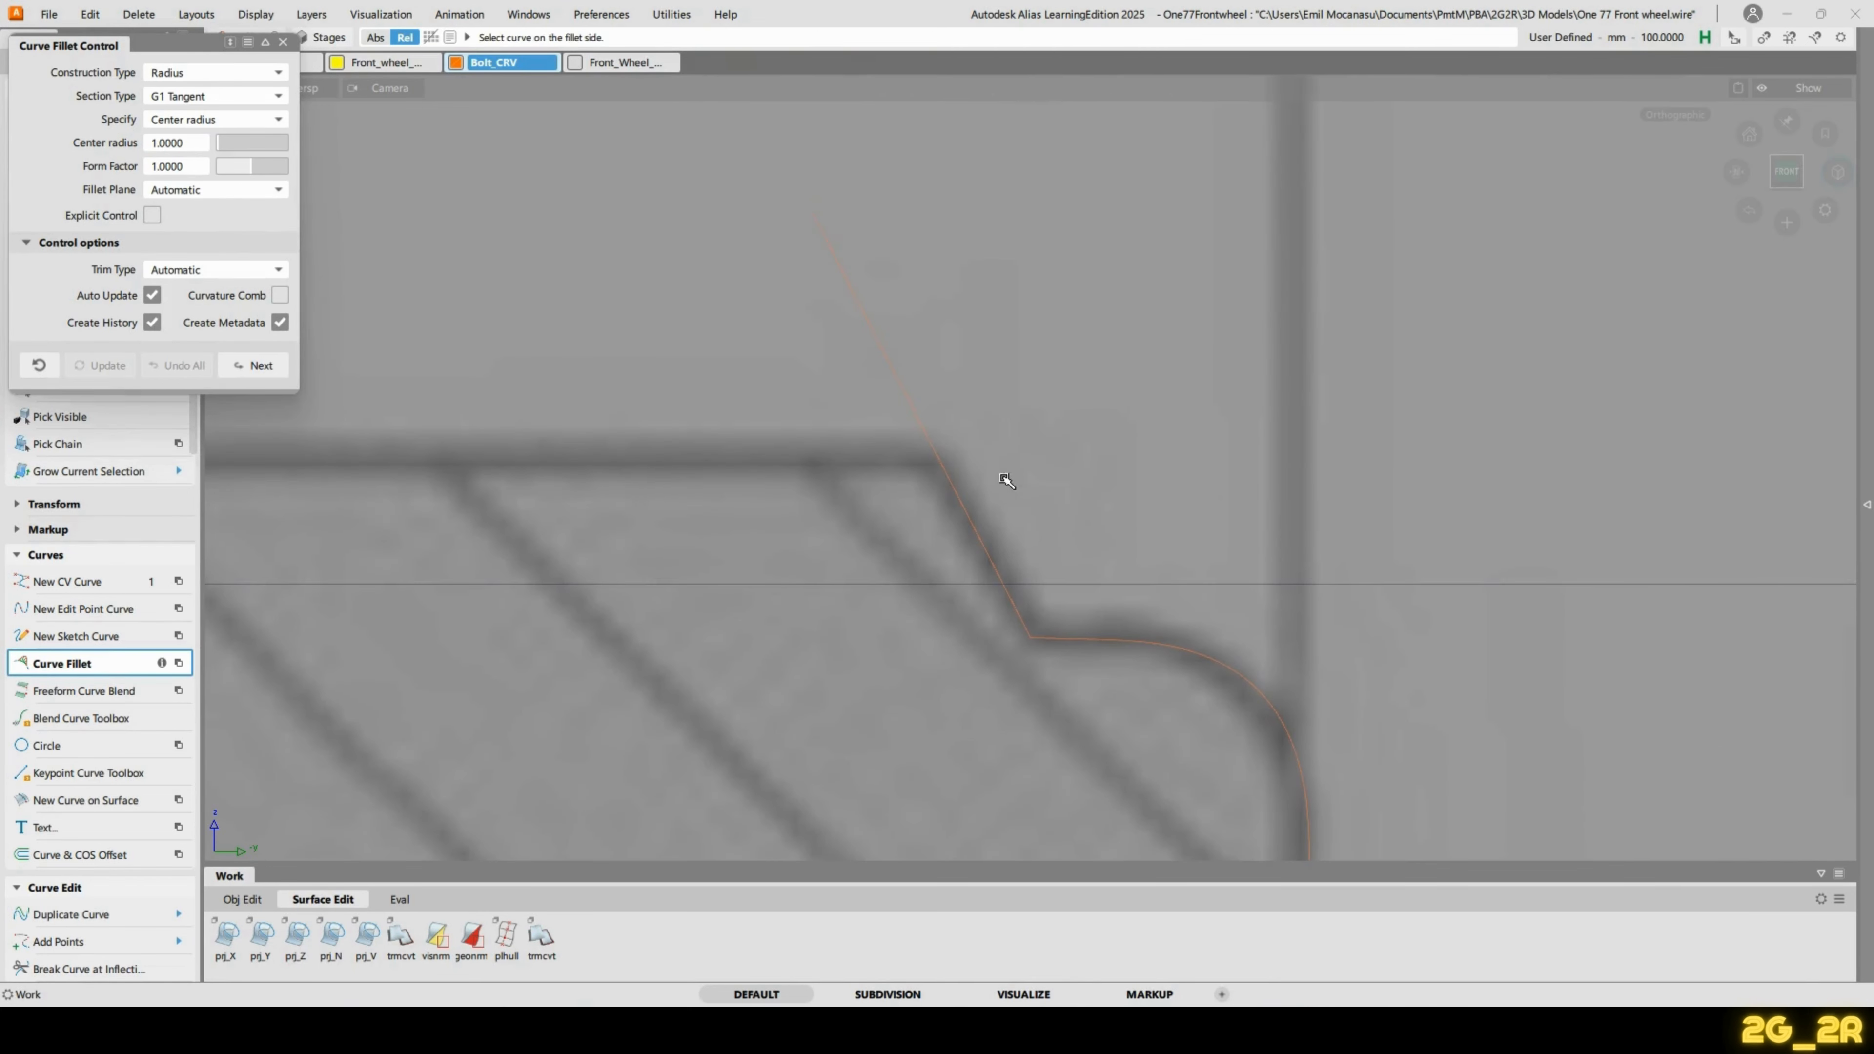
pyautogui.keyDown('ctrl'); pyautogui.keyDown('shift'); pyautogui.moveTo(1005, 577); pyautogui.dragTo(1020, 562); pyautogui.keyUp('shift'); pyautogui.keyUp('ctrl')
pyautogui.click(986, 562)
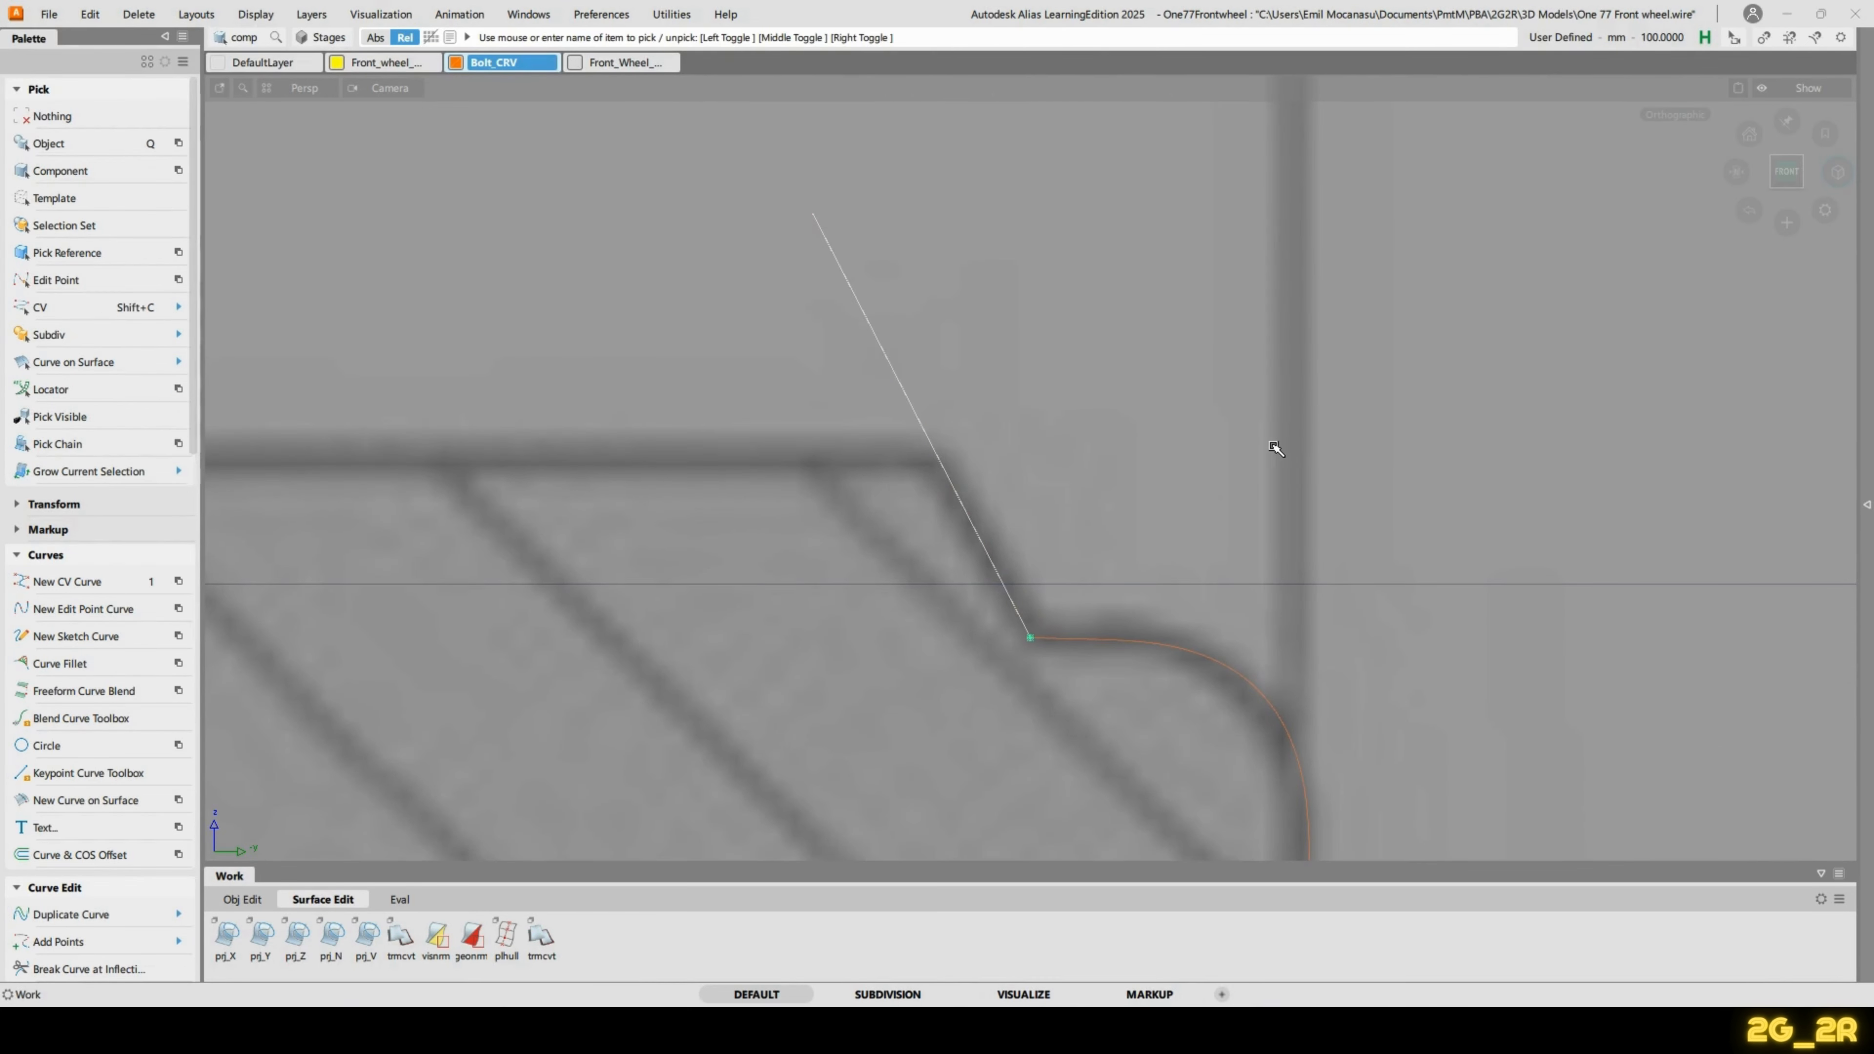
pyautogui.keyDown('ctrl'); pyautogui.keyDown('shift'); pyautogui.moveTo(1275, 448); pyautogui.dragTo(1358, 427); pyautogui.keyUp('shift'); pyautogui.keyUp('ctrl')
pyautogui.click(1107, 469)
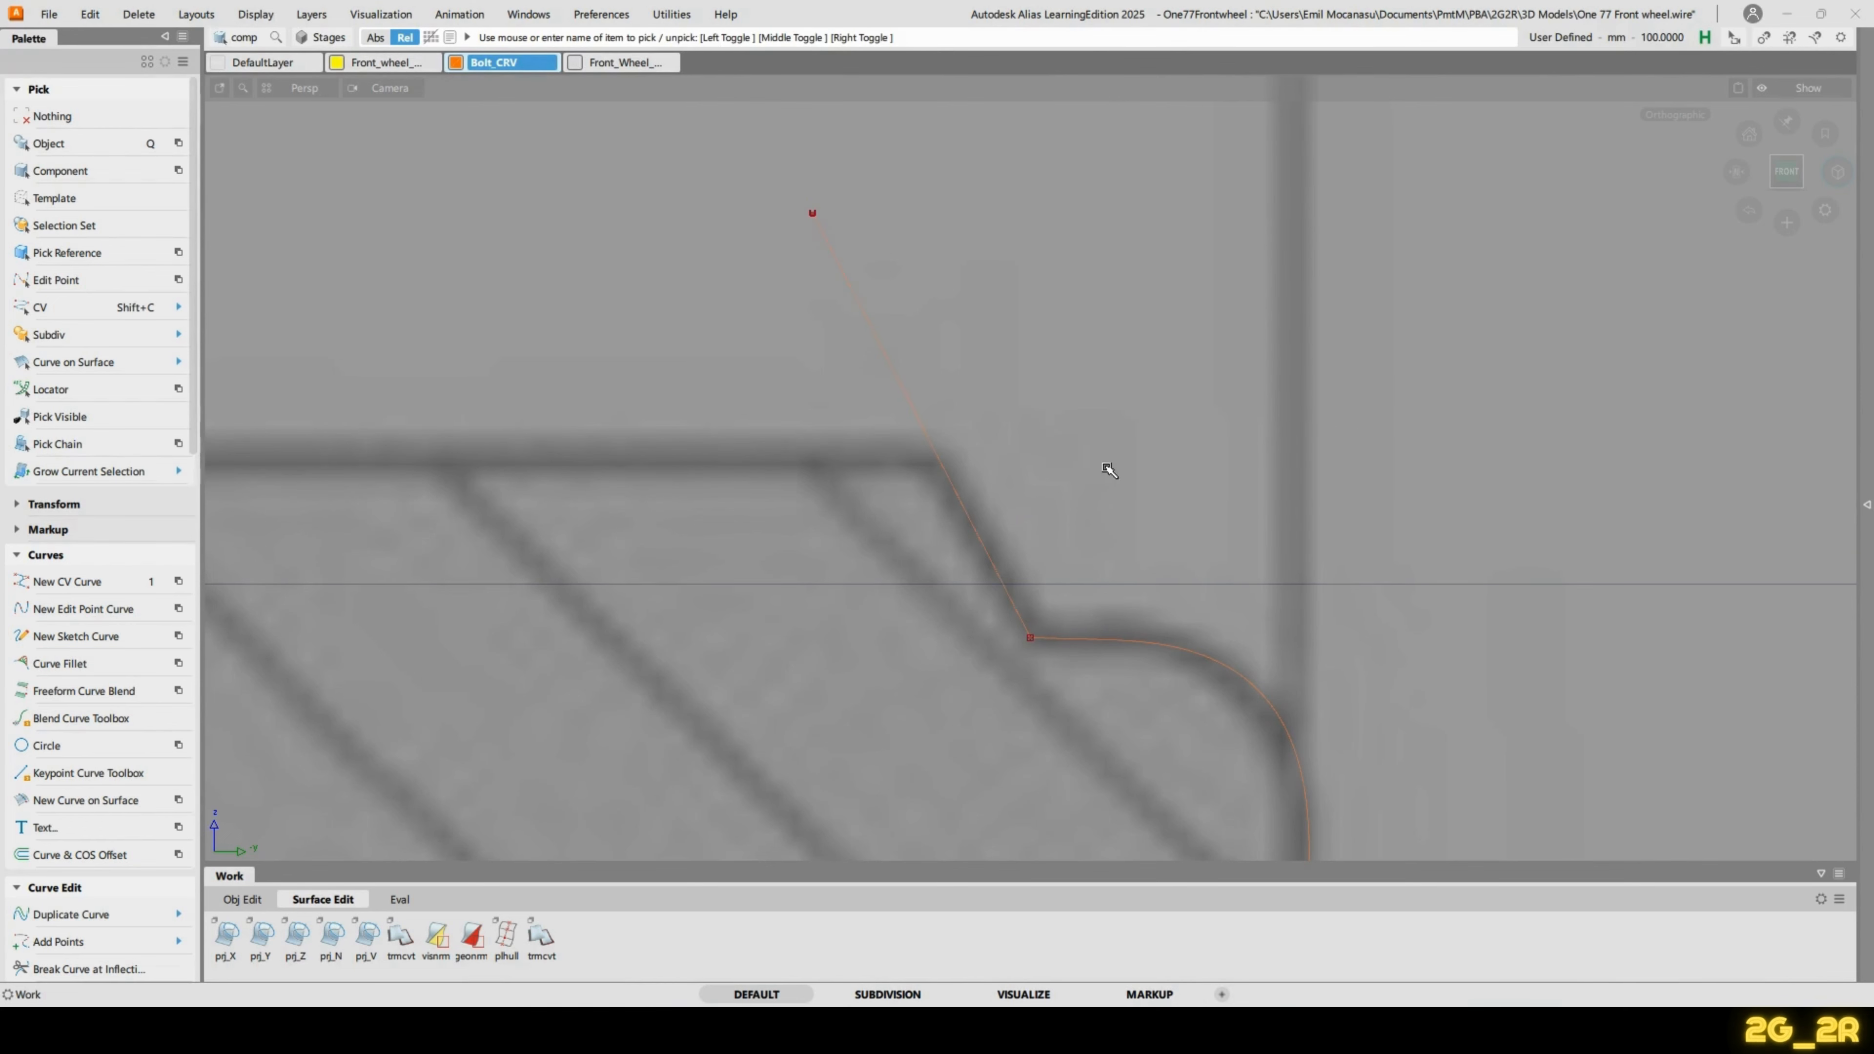
pyautogui.keyDown('ctrl'); pyautogui.keyDown('shift'); pyautogui.moveTo(1041, 639); pyautogui.dragTo(1084, 609); pyautogui.keyUp('shift'); pyautogui.keyUp('ctrl')
pyautogui.click(1060, 638)
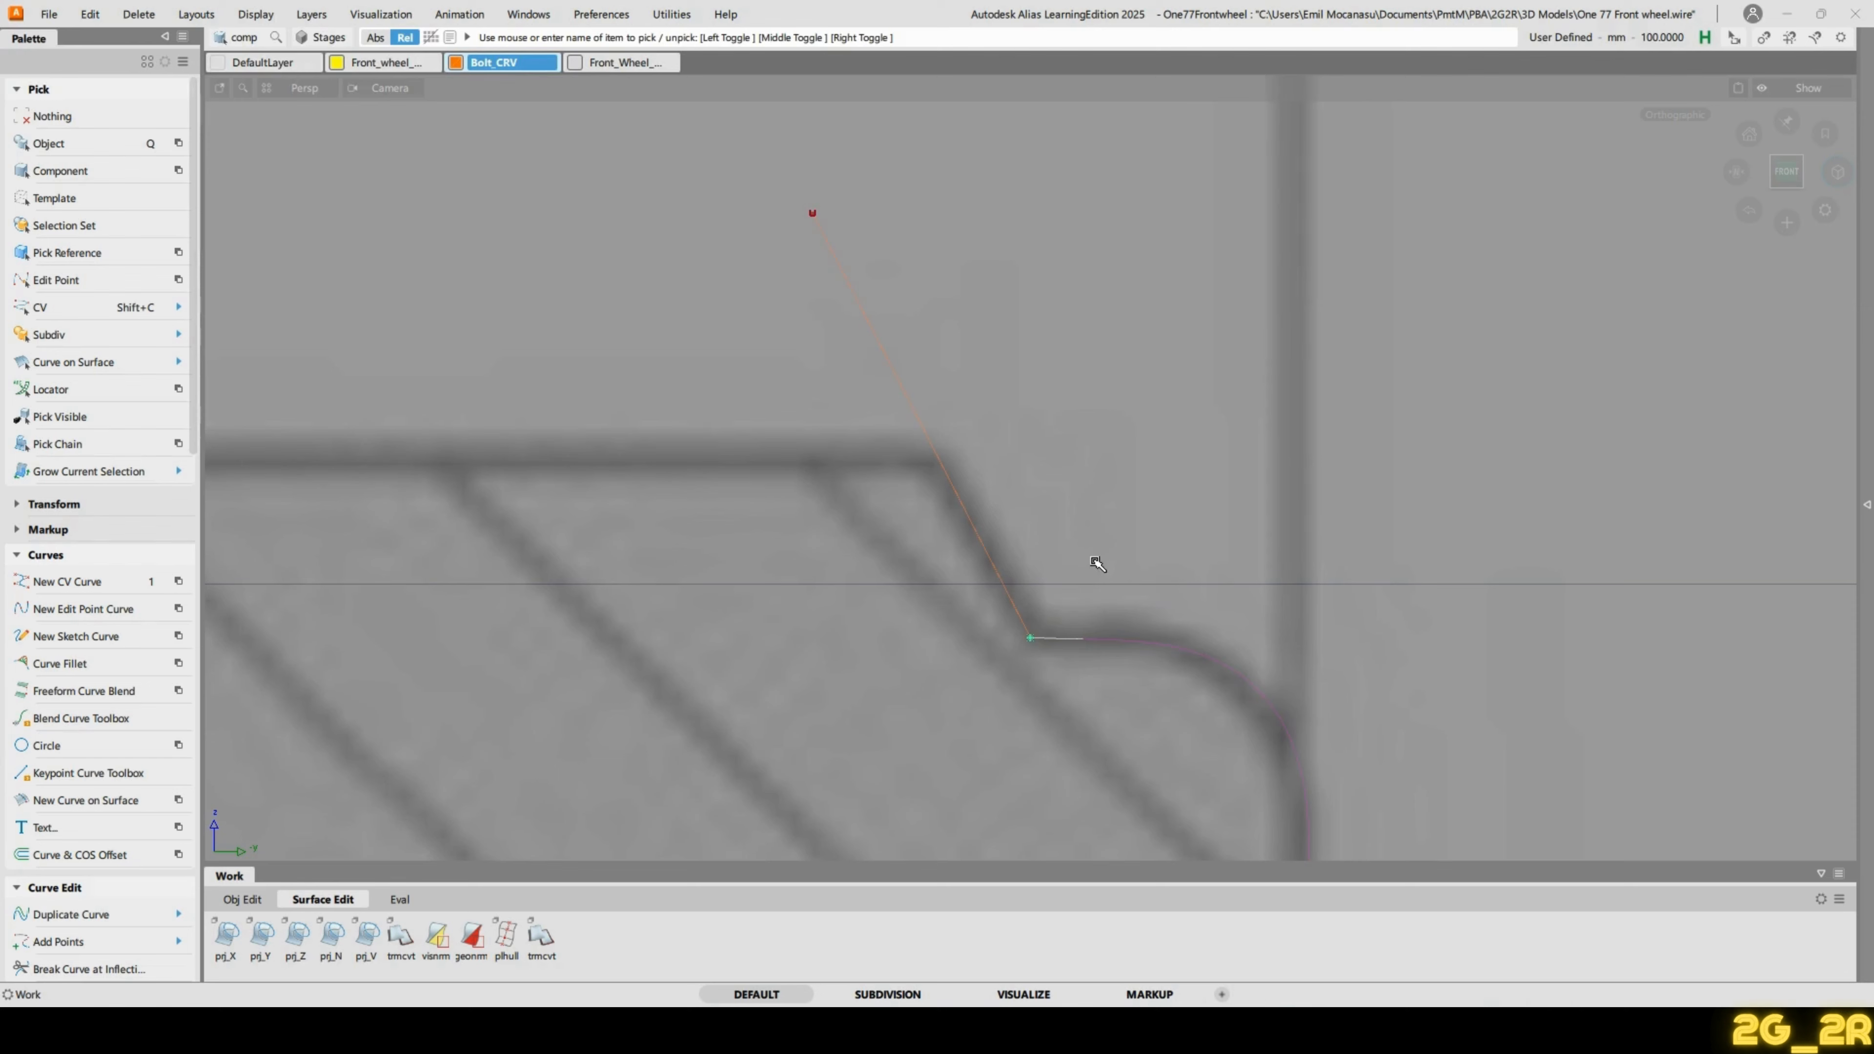
# Shorten the upper slanted line and the short horizontal line at their shared corner with Extend, by about 0.05 mm.
pyautogui.keyDown('alt'); pyautogui.keyDown('shift'); pyautogui.moveTo(1128, 475); pyautogui.dragTo(1130, 576, button='right'); pyautogui.keyUp('shift'); pyautogui.keyUp('alt')
pyautogui.keyDown('alt'); pyautogui.keyDown('shift'); pyautogui.moveTo(1129, 577); pyautogui.dragTo(954, 461, button='middle'); pyautogui.keyUp('shift'); pyautogui.keyUp('alt')
pyautogui.keyDown('alt'); pyautogui.keyDown('shift'); pyautogui.moveTo(954, 460); pyautogui.dragTo(981, 517, button='right'); pyautogui.keyUp('shift'); pyautogui.keyUp('alt')
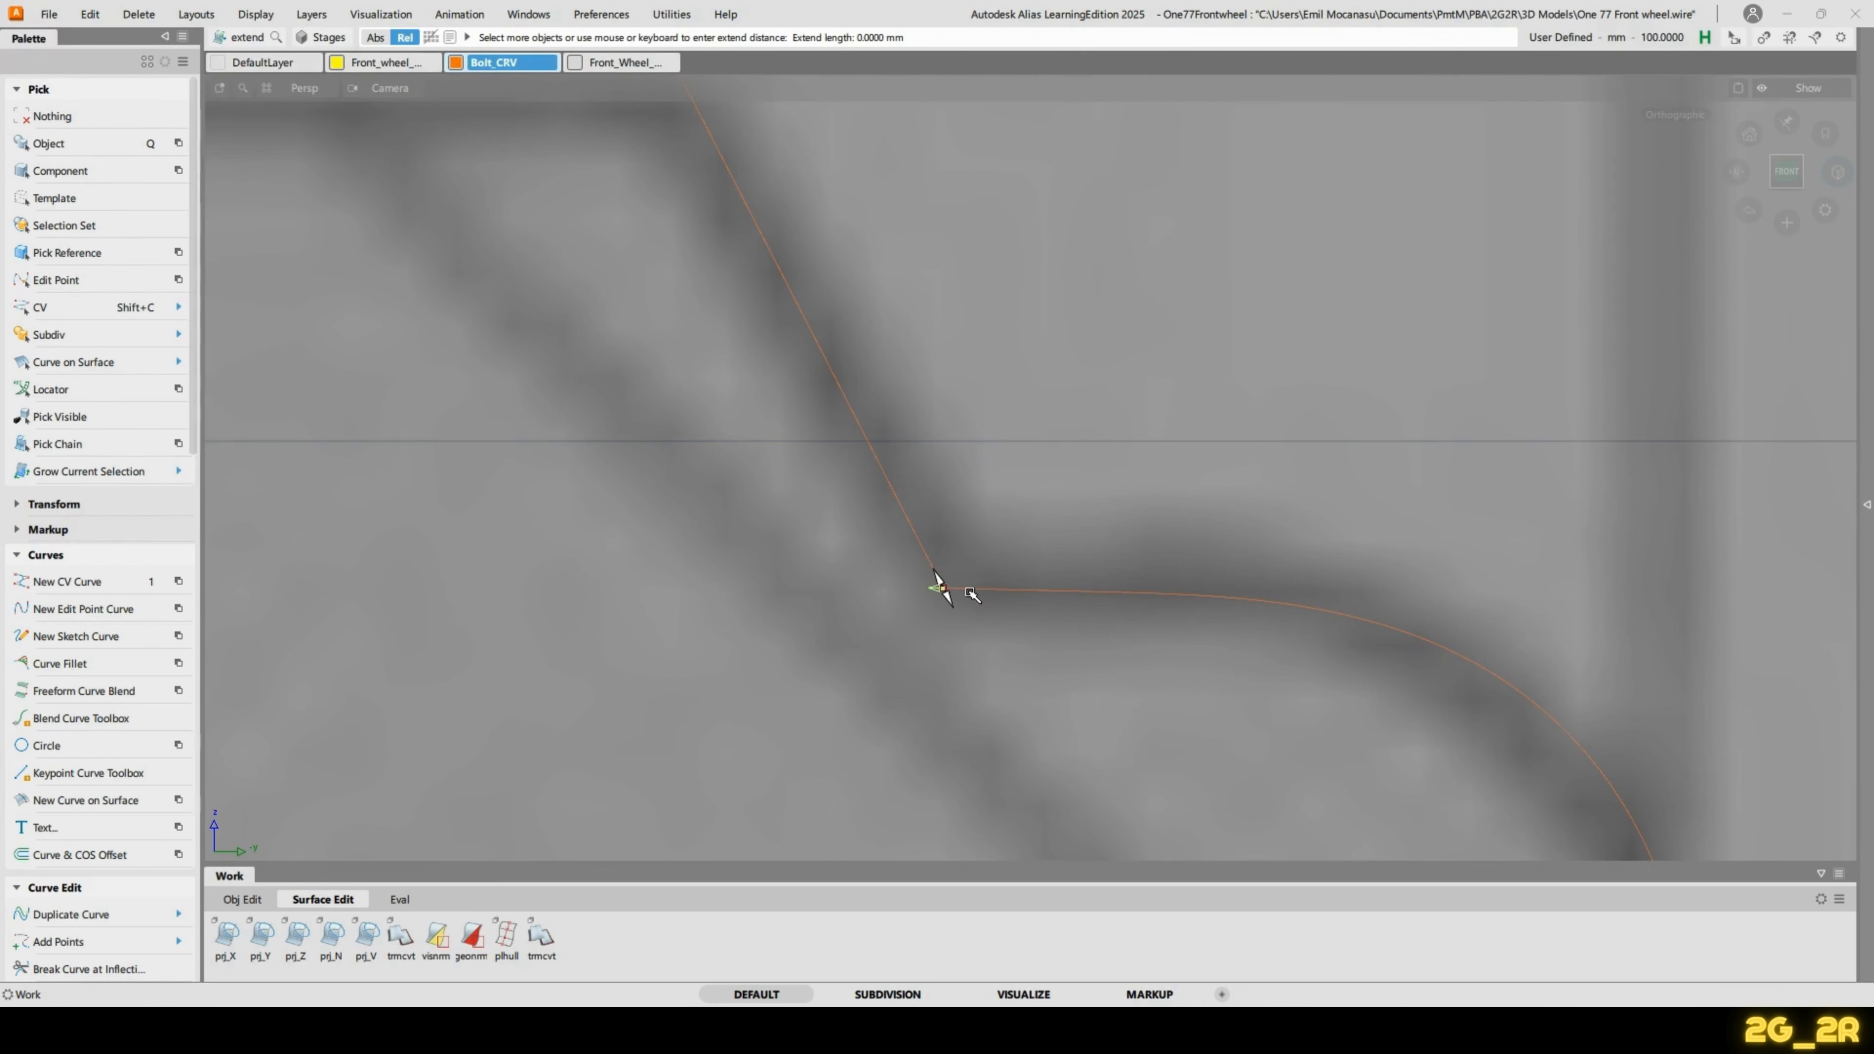
pyautogui.moveTo(1023, 656); pyautogui.dragTo(957, 656)
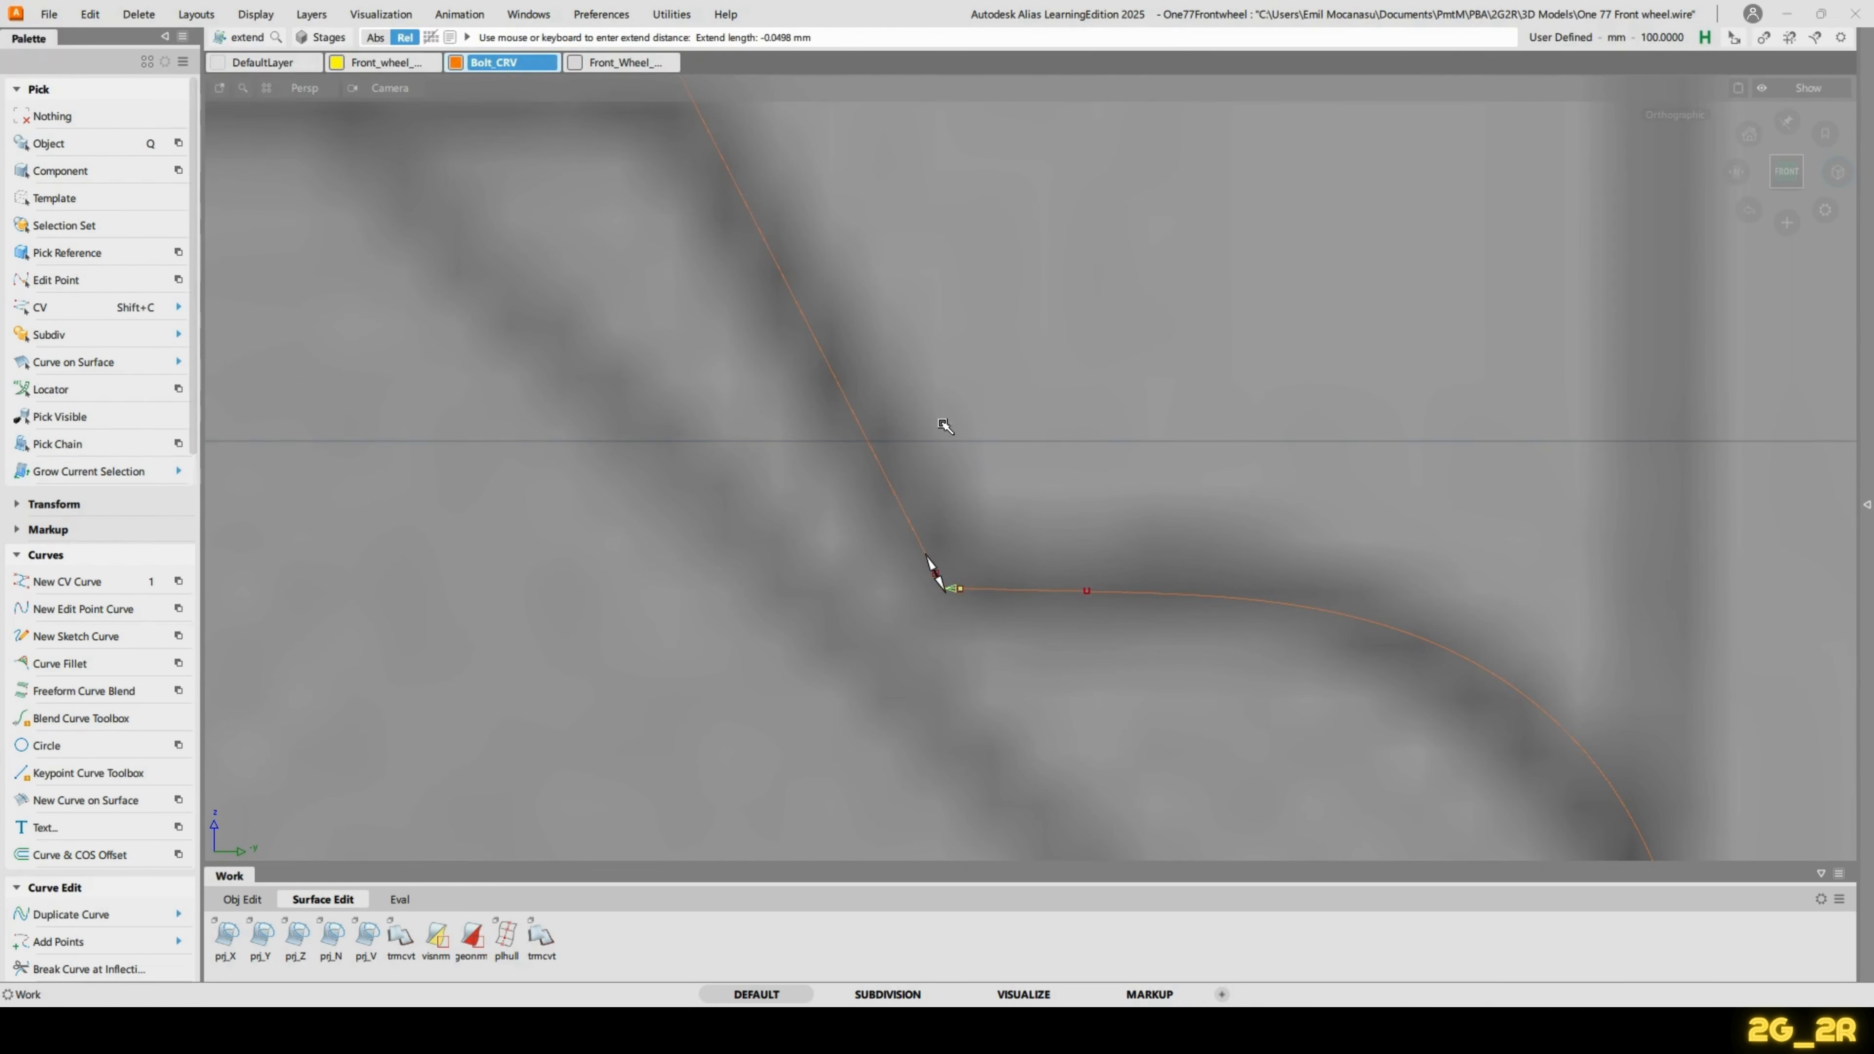
pyautogui.keyDown('ctrl'); pyautogui.keyDown('shift'); pyautogui.moveTo(973, 515); pyautogui.dragTo(944, 423); pyautogui.keyUp('shift'); pyautogui.keyUp('ctrl')
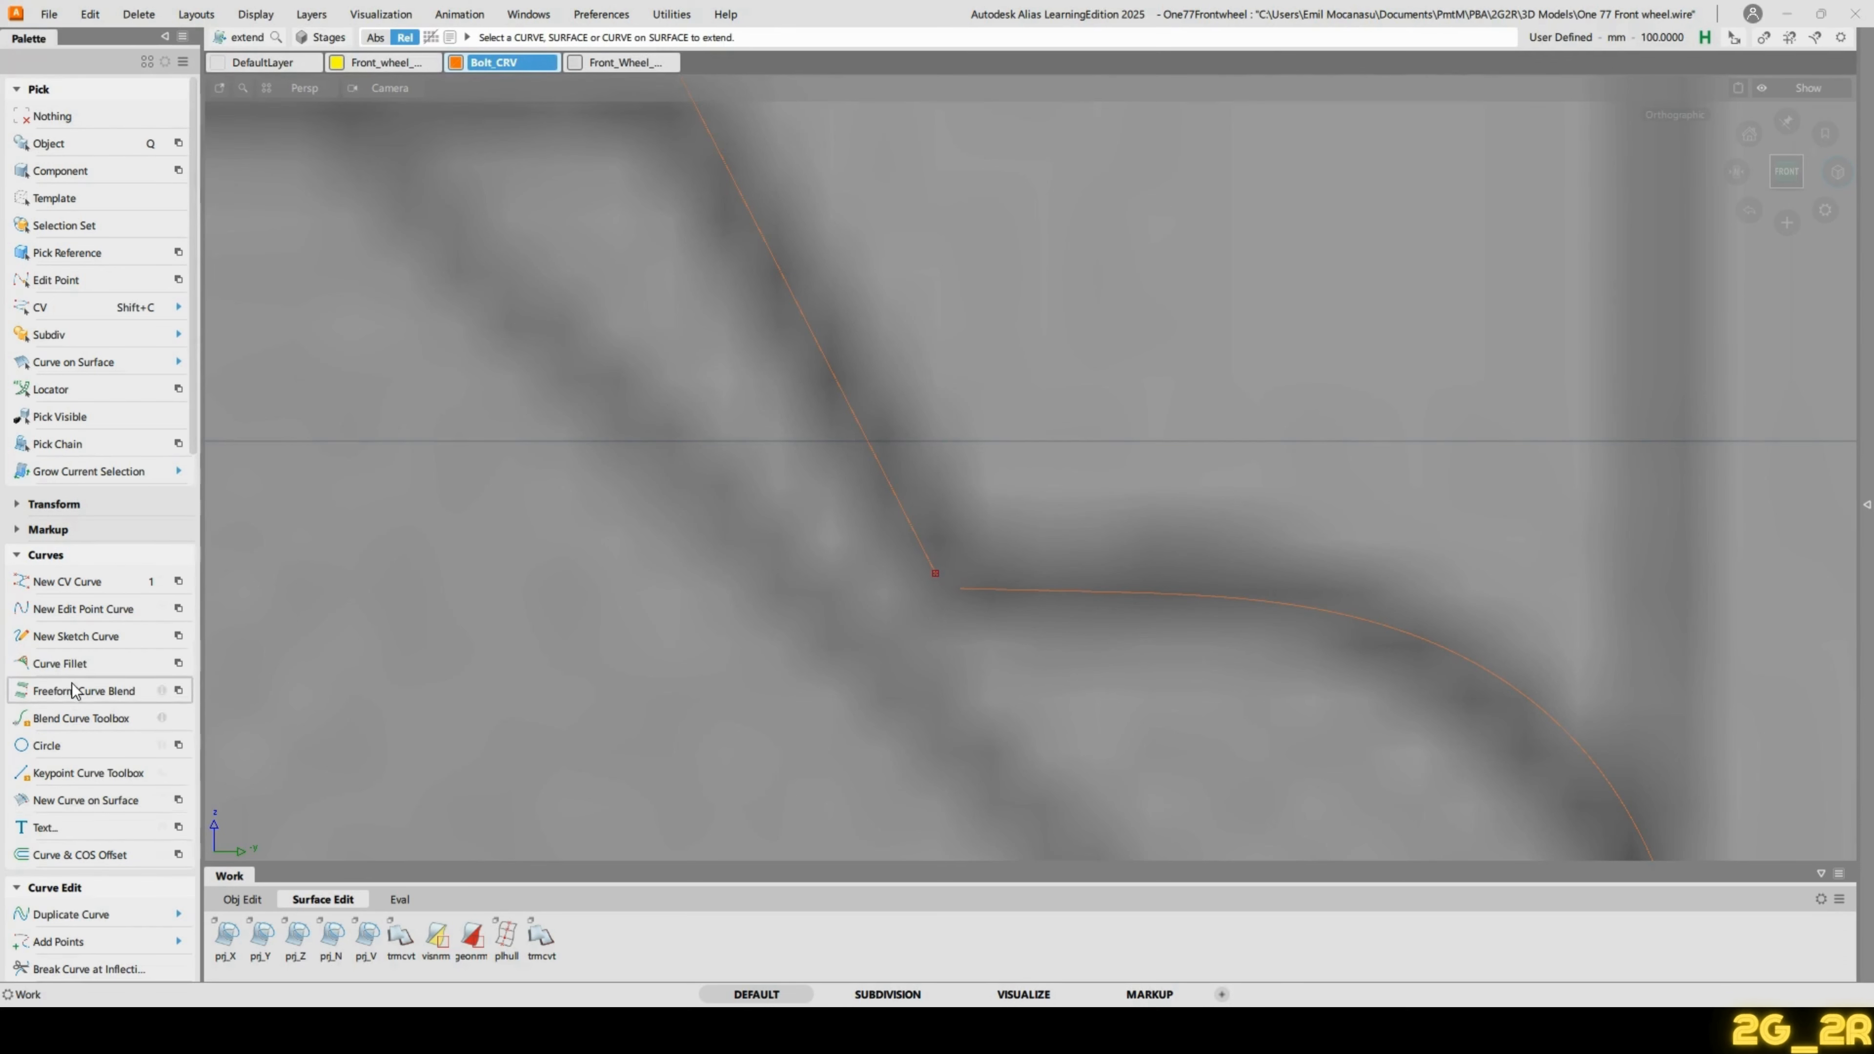
pyautogui.click(81, 717)
pyautogui.click(927, 557)
pyautogui.moveTo(933, 568); pyautogui.dragTo(1005, 610)
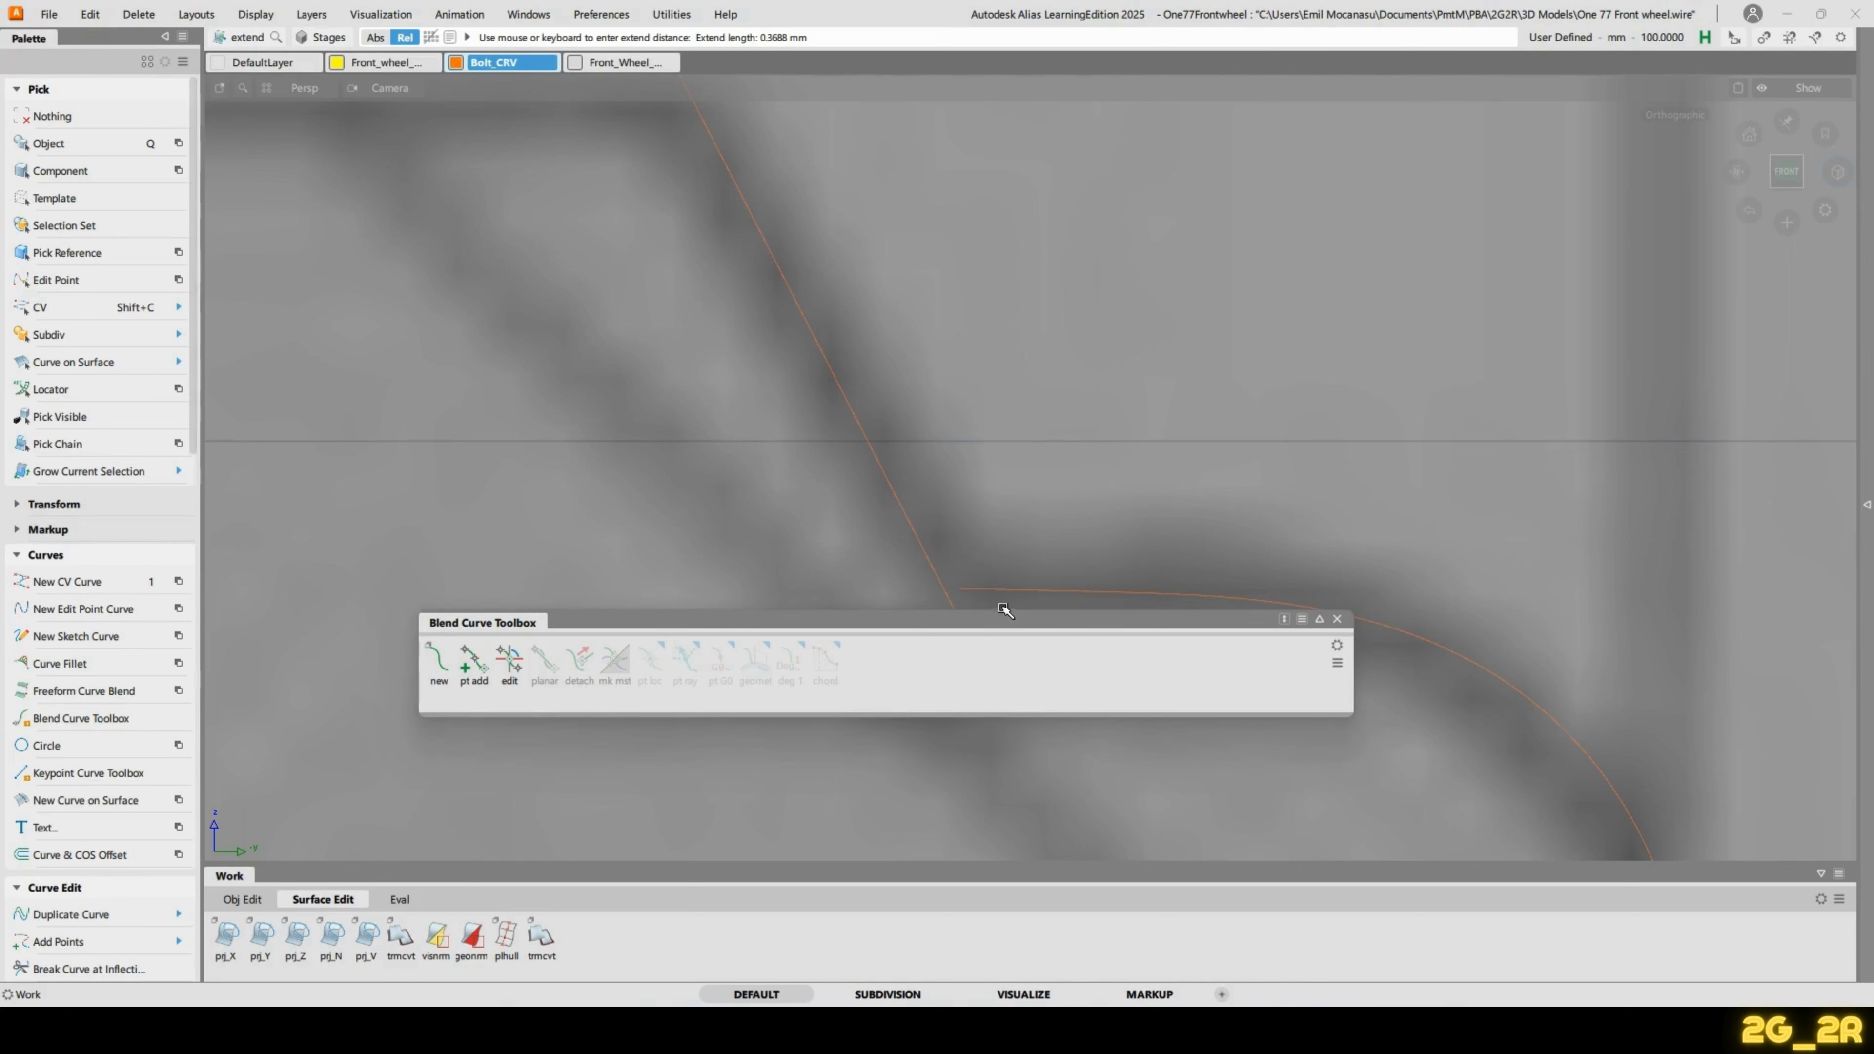
pyautogui.click(1338, 617)
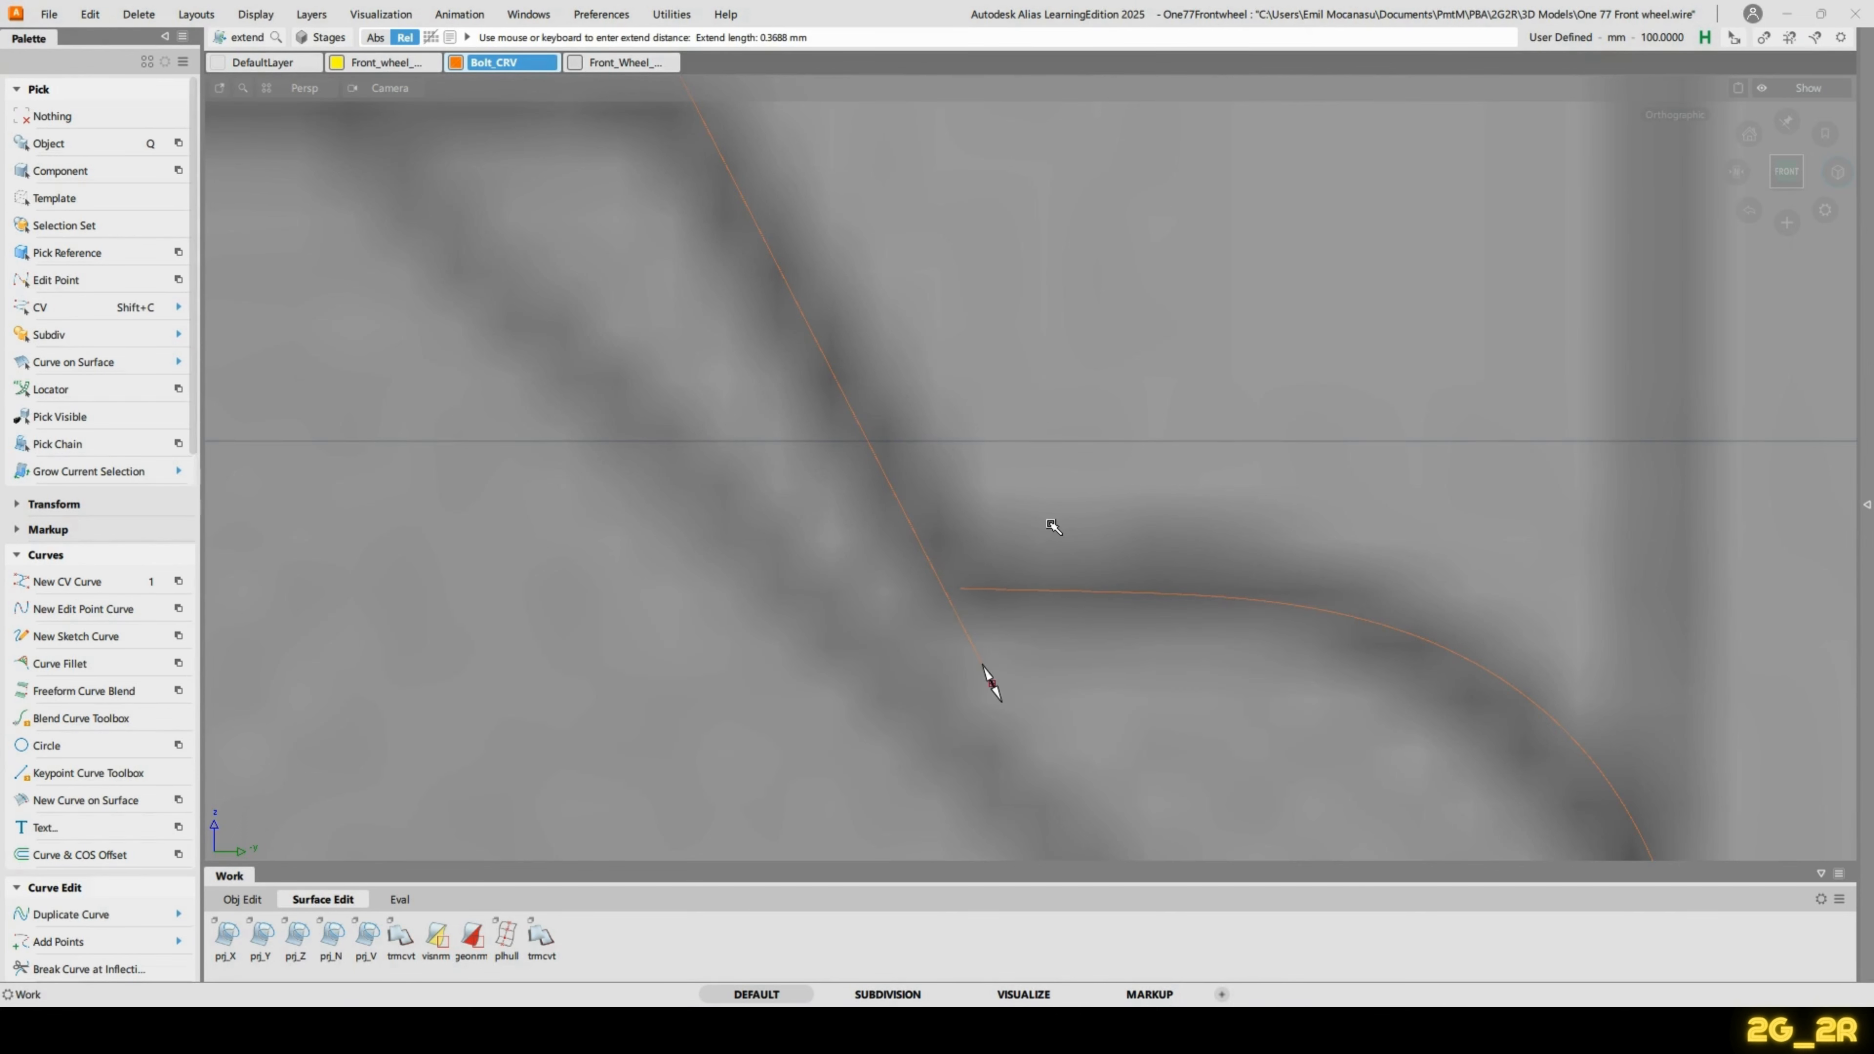
pyautogui.keyDown('ctrl'); pyautogui.keyDown('shift'); pyautogui.moveTo(995, 502); pyautogui.dragTo(992, 467); pyautogui.keyUp('shift'); pyautogui.keyUp('ctrl')
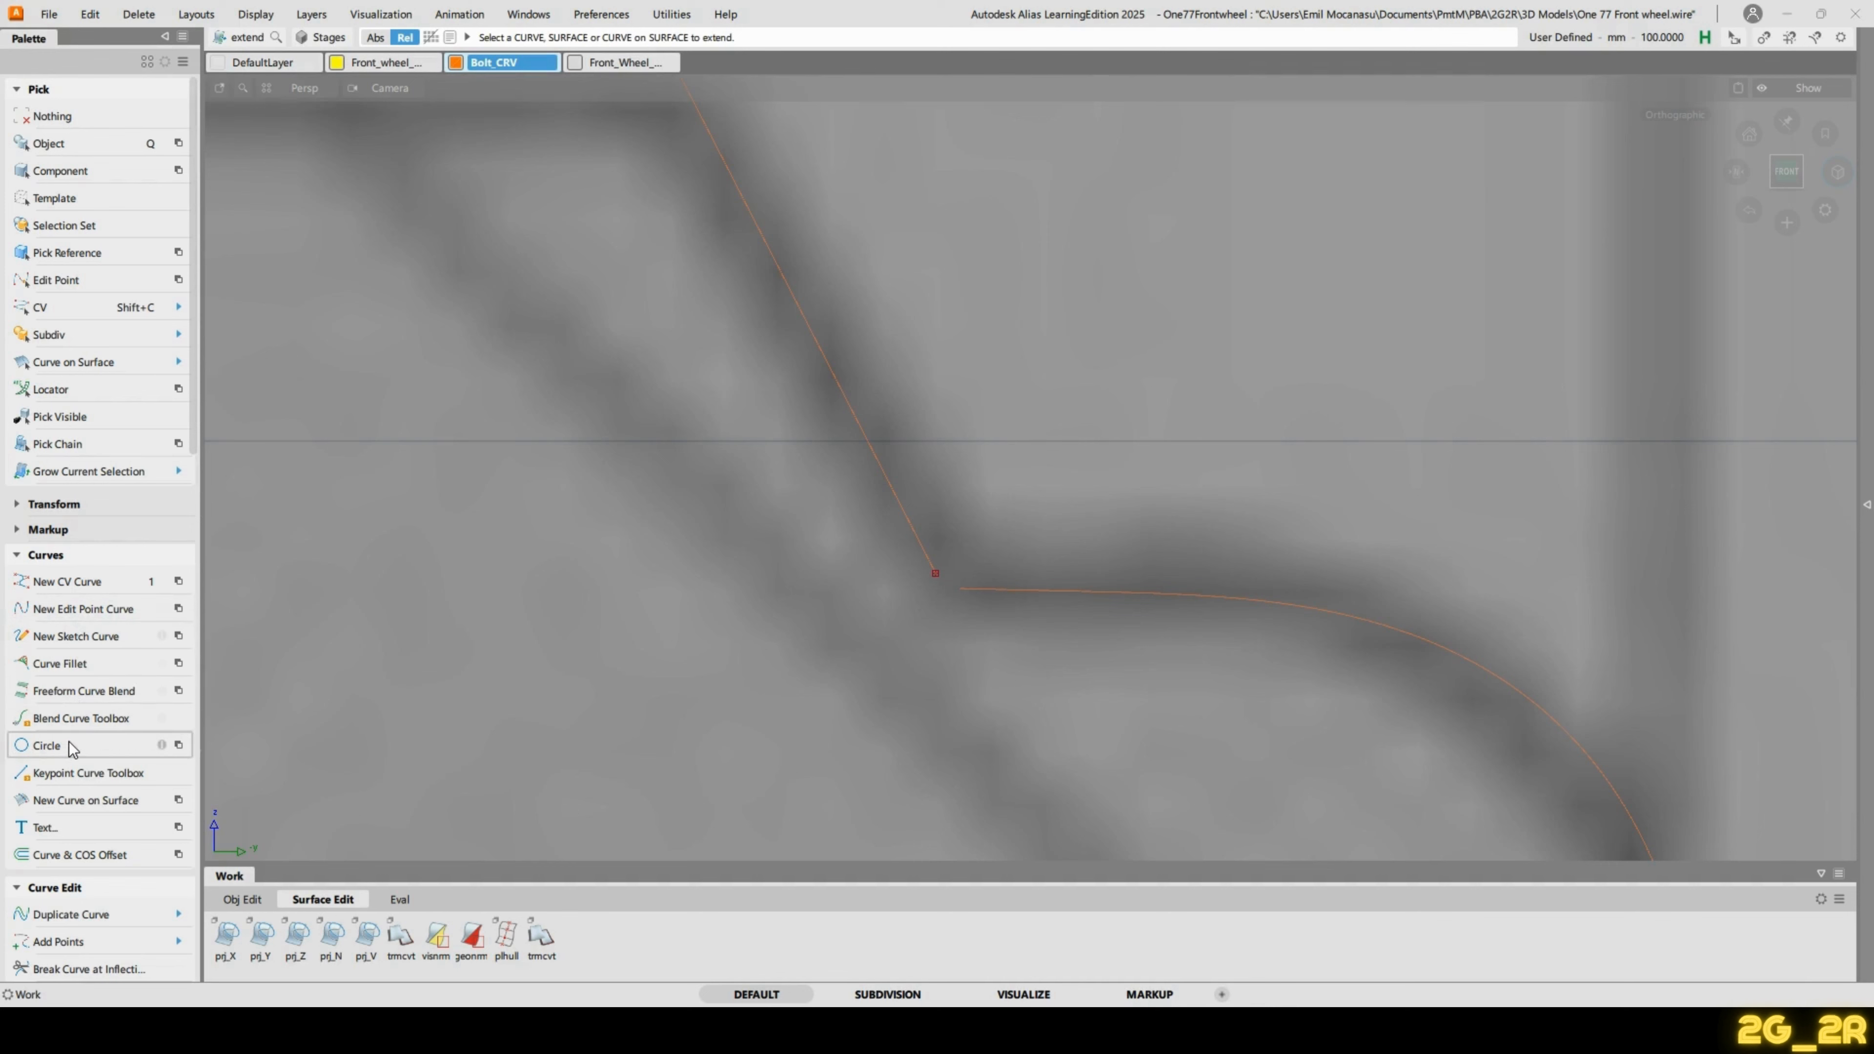
# Create a new blend curve bridging the small gap between the upper slanted line and the short horizontal line.
pyautogui.click(79, 717)
pyautogui.click(439, 660)
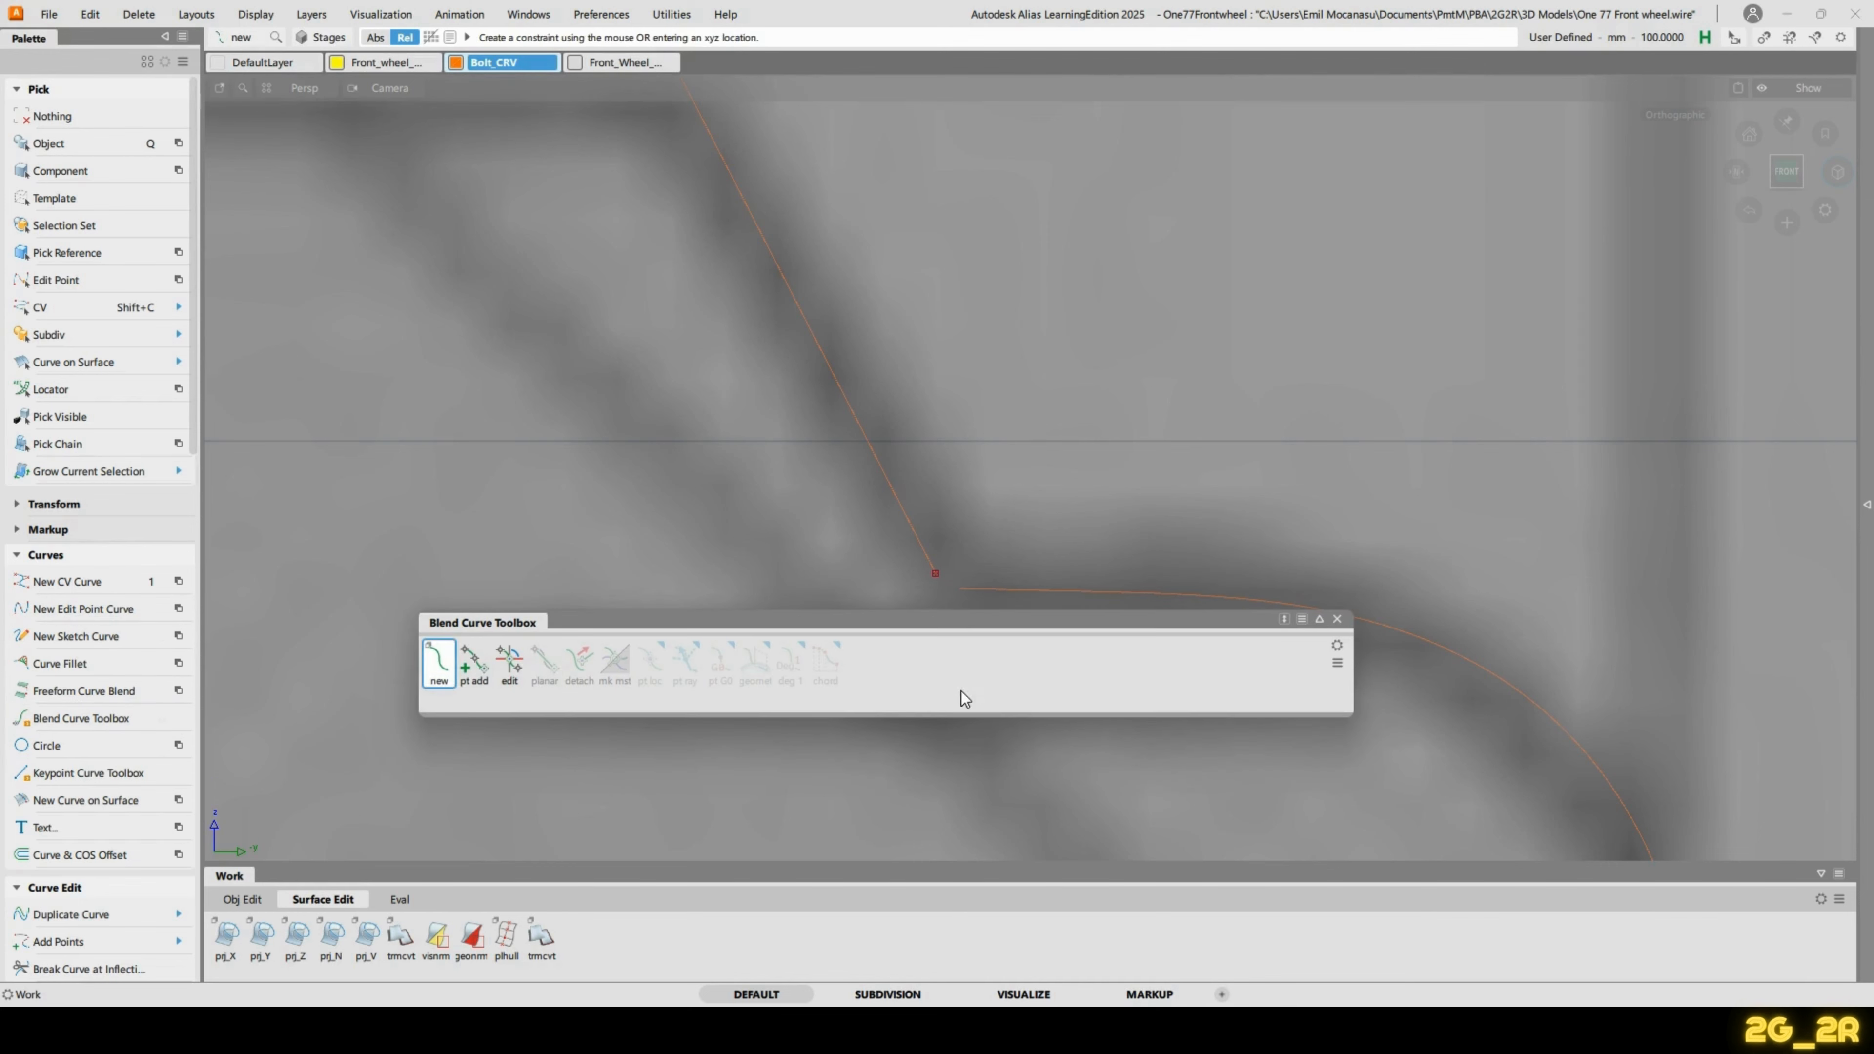
pyautogui.click(1337, 619)
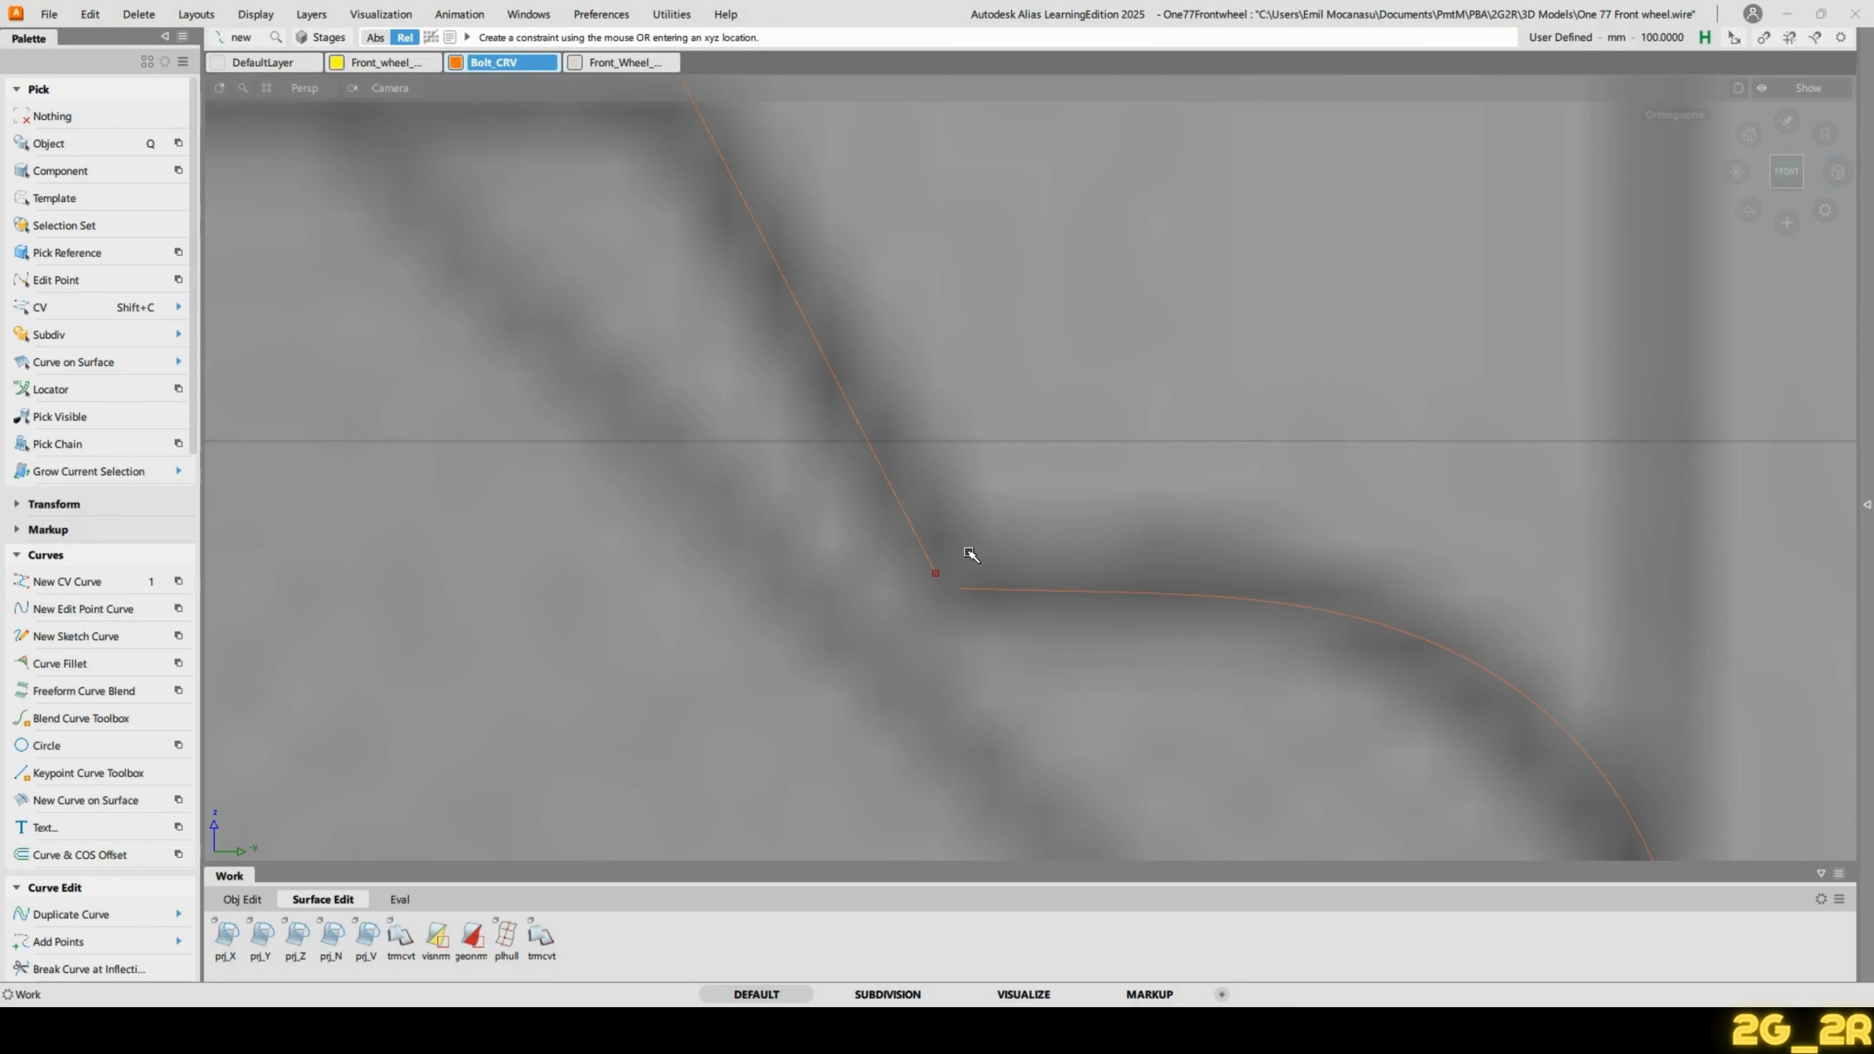
pyautogui.click(915, 528)
pyautogui.click(1082, 594)
pyautogui.keyDown('ctrl'); pyautogui.keyDown('shift'); pyautogui.moveTo(895, 583); pyautogui.dragTo(895, 561); pyautogui.keyUp('shift'); pyautogui.keyUp('ctrl')
pyautogui.keyDown('alt'); pyautogui.keyDown('shift'); pyautogui.moveTo(1017, 163); pyautogui.dragTo(962, 464, button='right'); pyautogui.keyUp('shift'); pyautogui.keyUp('alt')
pyautogui.keyDown('alt'); pyautogui.keyDown('shift'); pyautogui.moveTo(961, 464); pyautogui.dragTo(960, 530, button='middle'); pyautogui.keyUp('shift'); pyautogui.keyUp('alt')
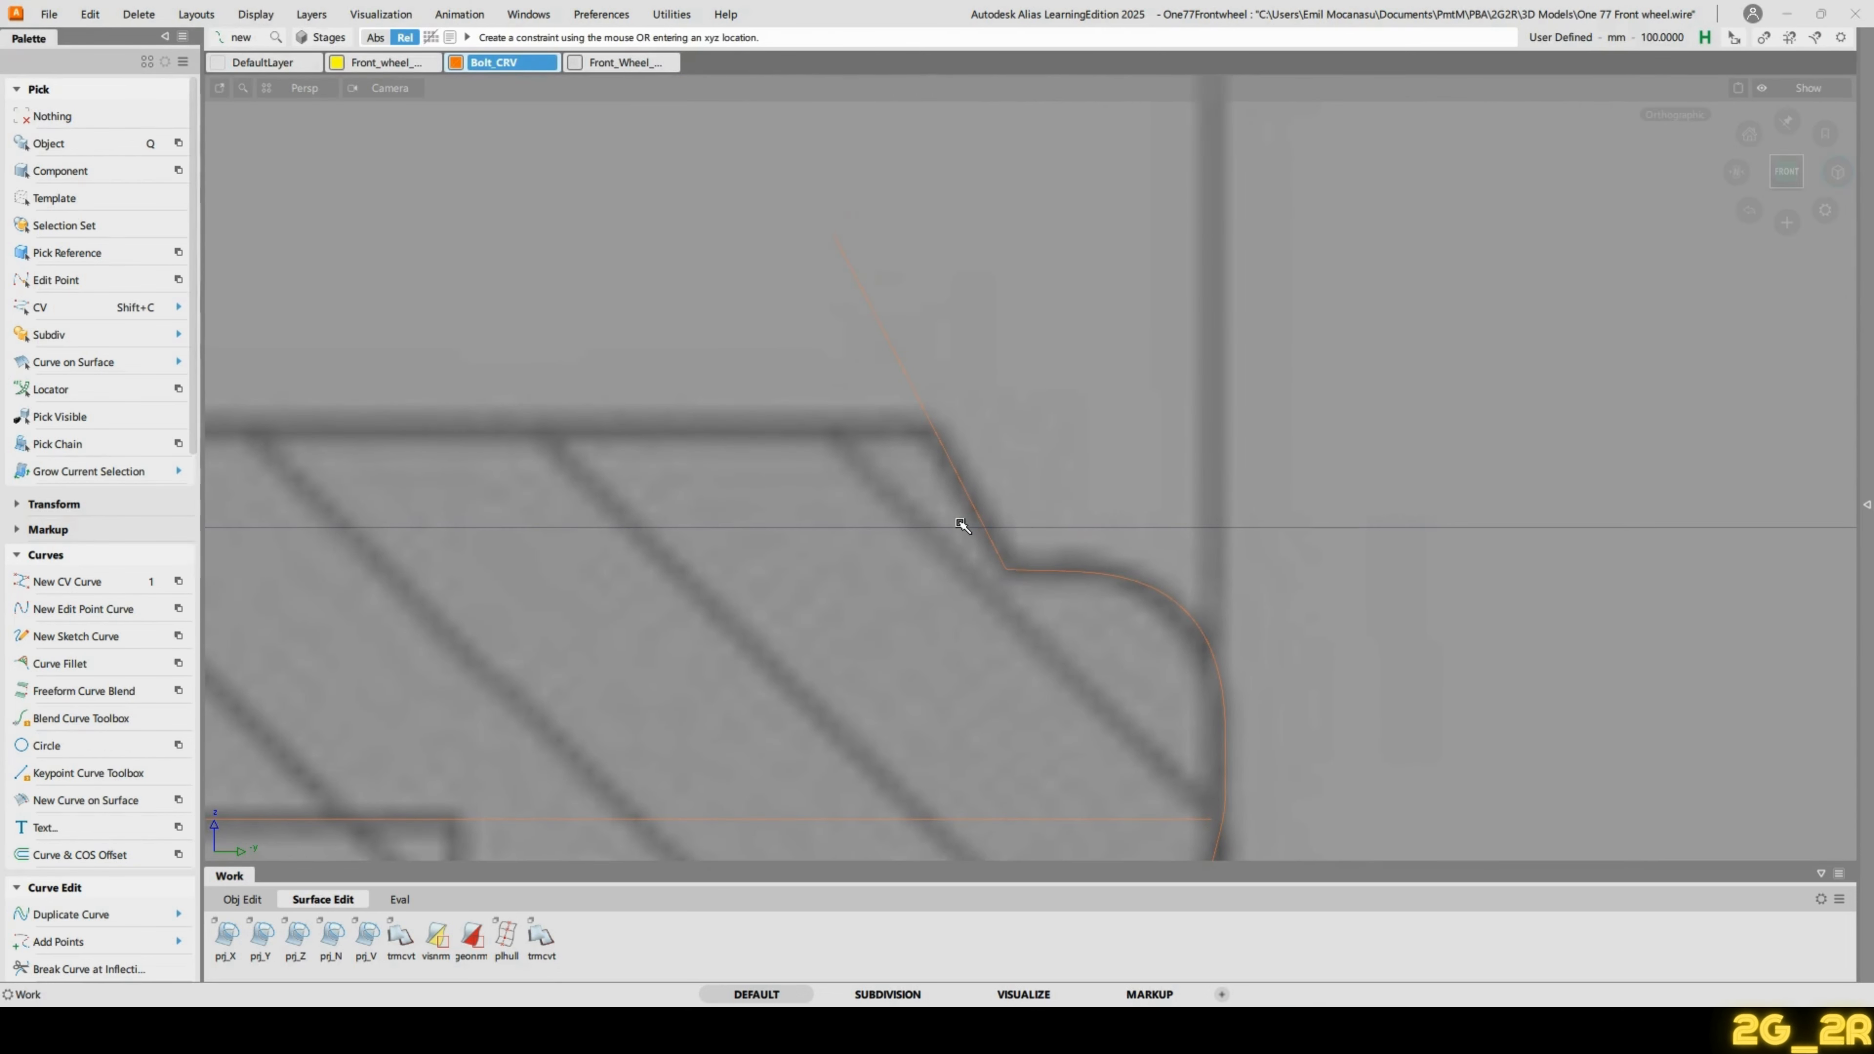
# Draw a horizontal CV line along the blueprint's upper body edge, from the collar step's corner to past the upper slanted line.
pyautogui.keyDown('alt'); pyautogui.keyDown('shift'); pyautogui.moveTo(957, 425); pyautogui.dragTo(818, 345, button='right'); pyautogui.keyUp('shift'); pyautogui.keyUp('alt')
pyautogui.moveTo(818, 345)
pyautogui.keyDown('alt'); pyautogui.keyDown('shift'); pyautogui.mouseDown(button='middle')
pyautogui.moveTo(1049, 552)
pyautogui.moveTo(1564, 406)
pyautogui.mouseUp(button='middle'); pyautogui.keyUp('shift'); pyautogui.keyUp('alt')
pyautogui.keyDown('alt'); pyautogui.keyDown('shift'); pyautogui.moveTo(699, 502); pyautogui.dragTo(833, 581, button='right'); pyautogui.keyUp('shift'); pyautogui.keyUp('alt')
pyautogui.moveTo(833, 580)
pyautogui.keyDown('alt'); pyautogui.keyDown('shift'); pyautogui.mouseDown(button='middle')
pyautogui.moveTo(1293, 552)
pyautogui.moveTo(821, 467)
pyautogui.moveTo(847, 522)
pyautogui.mouseUp(button='middle'); pyautogui.keyUp('shift'); pyautogui.keyUp('alt')
pyautogui.keyDown('alt'); pyautogui.keyDown('shift'); pyautogui.moveTo(808, 643); pyautogui.dragTo(824, 582, button='right'); pyautogui.keyUp('shift'); pyautogui.keyUp('alt')
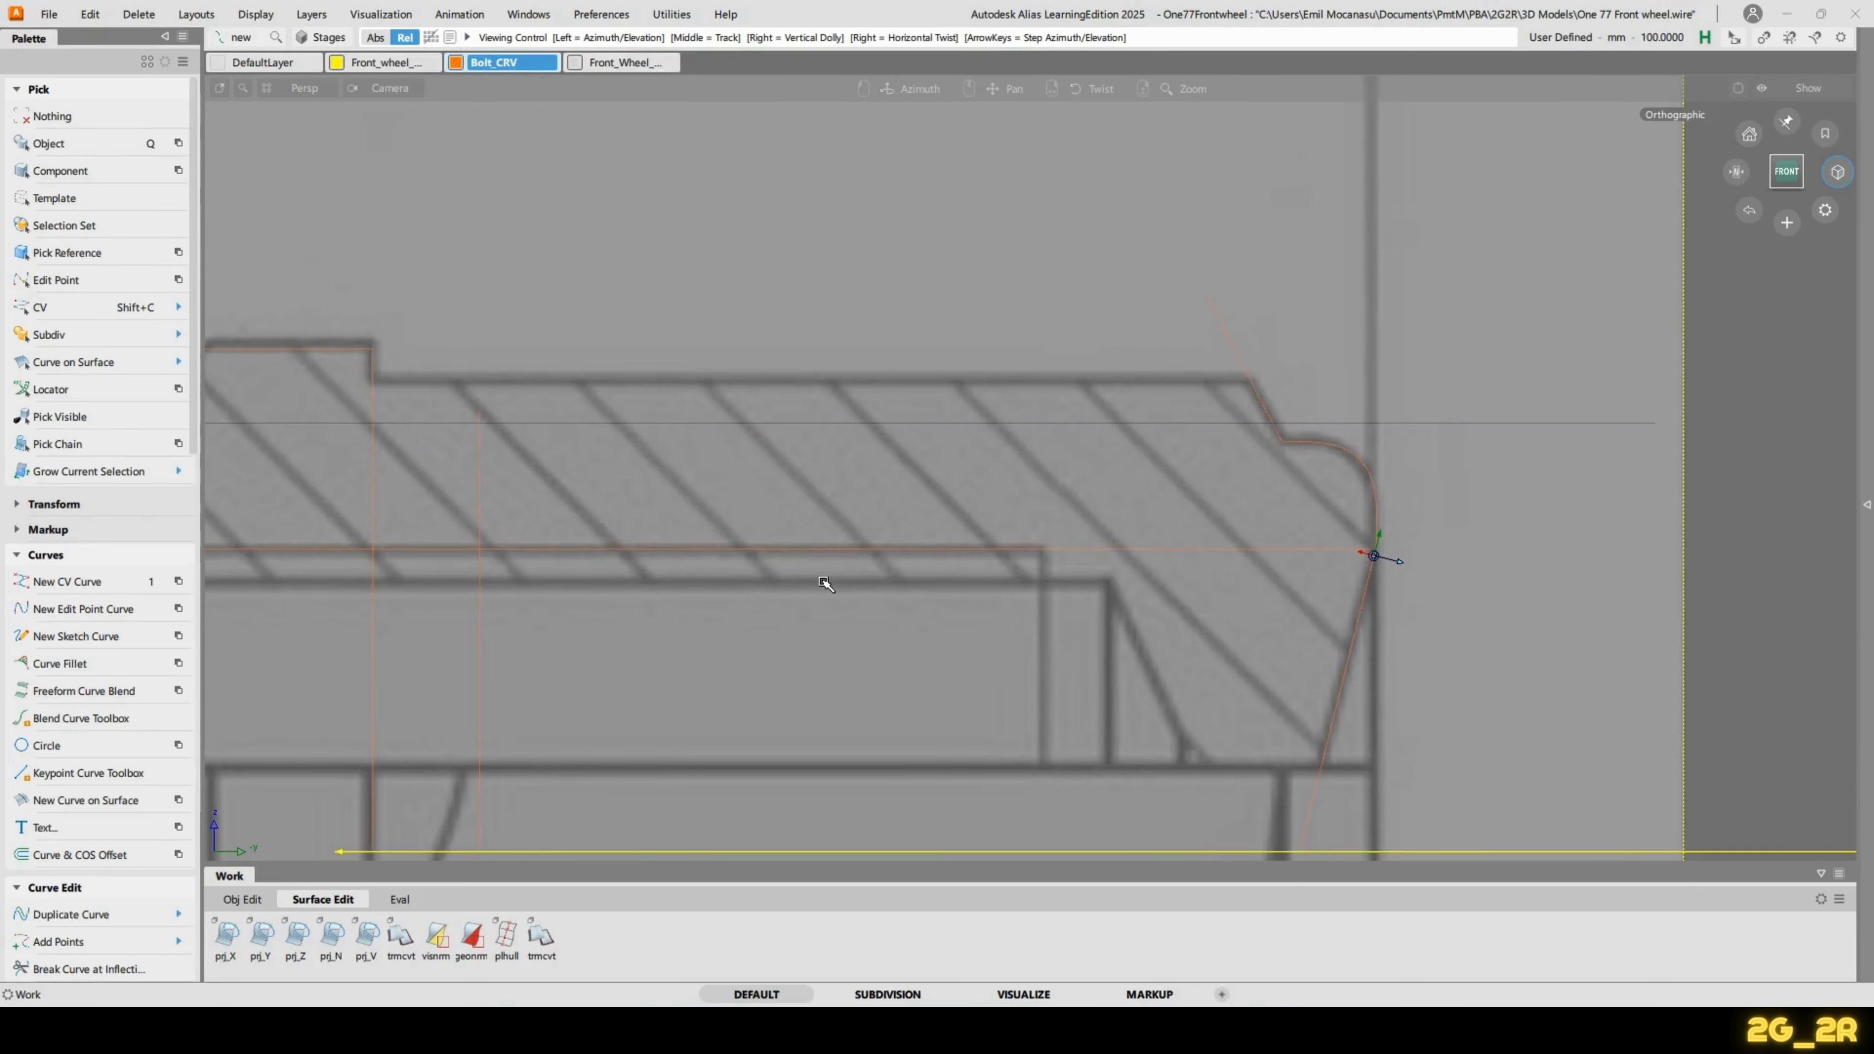
pyautogui.keyDown('alt'); pyautogui.keyDown('shift'); pyautogui.moveTo(629, 507); pyautogui.dragTo(935, 485, button='middle'); pyautogui.keyUp('shift'); pyautogui.keyUp('alt')
pyautogui.keyDown('alt'); pyautogui.keyDown('shift'); pyautogui.moveTo(822, 407); pyautogui.dragTo(810, 432, button='right'); pyautogui.keyUp('shift'); pyautogui.keyUp('alt')
pyautogui.keyDown('alt'); pyautogui.keyDown('shift'); pyautogui.moveTo(804, 448); pyautogui.dragTo(832, 461, button='middle'); pyautogui.keyUp('shift'); pyautogui.keyUp('alt')
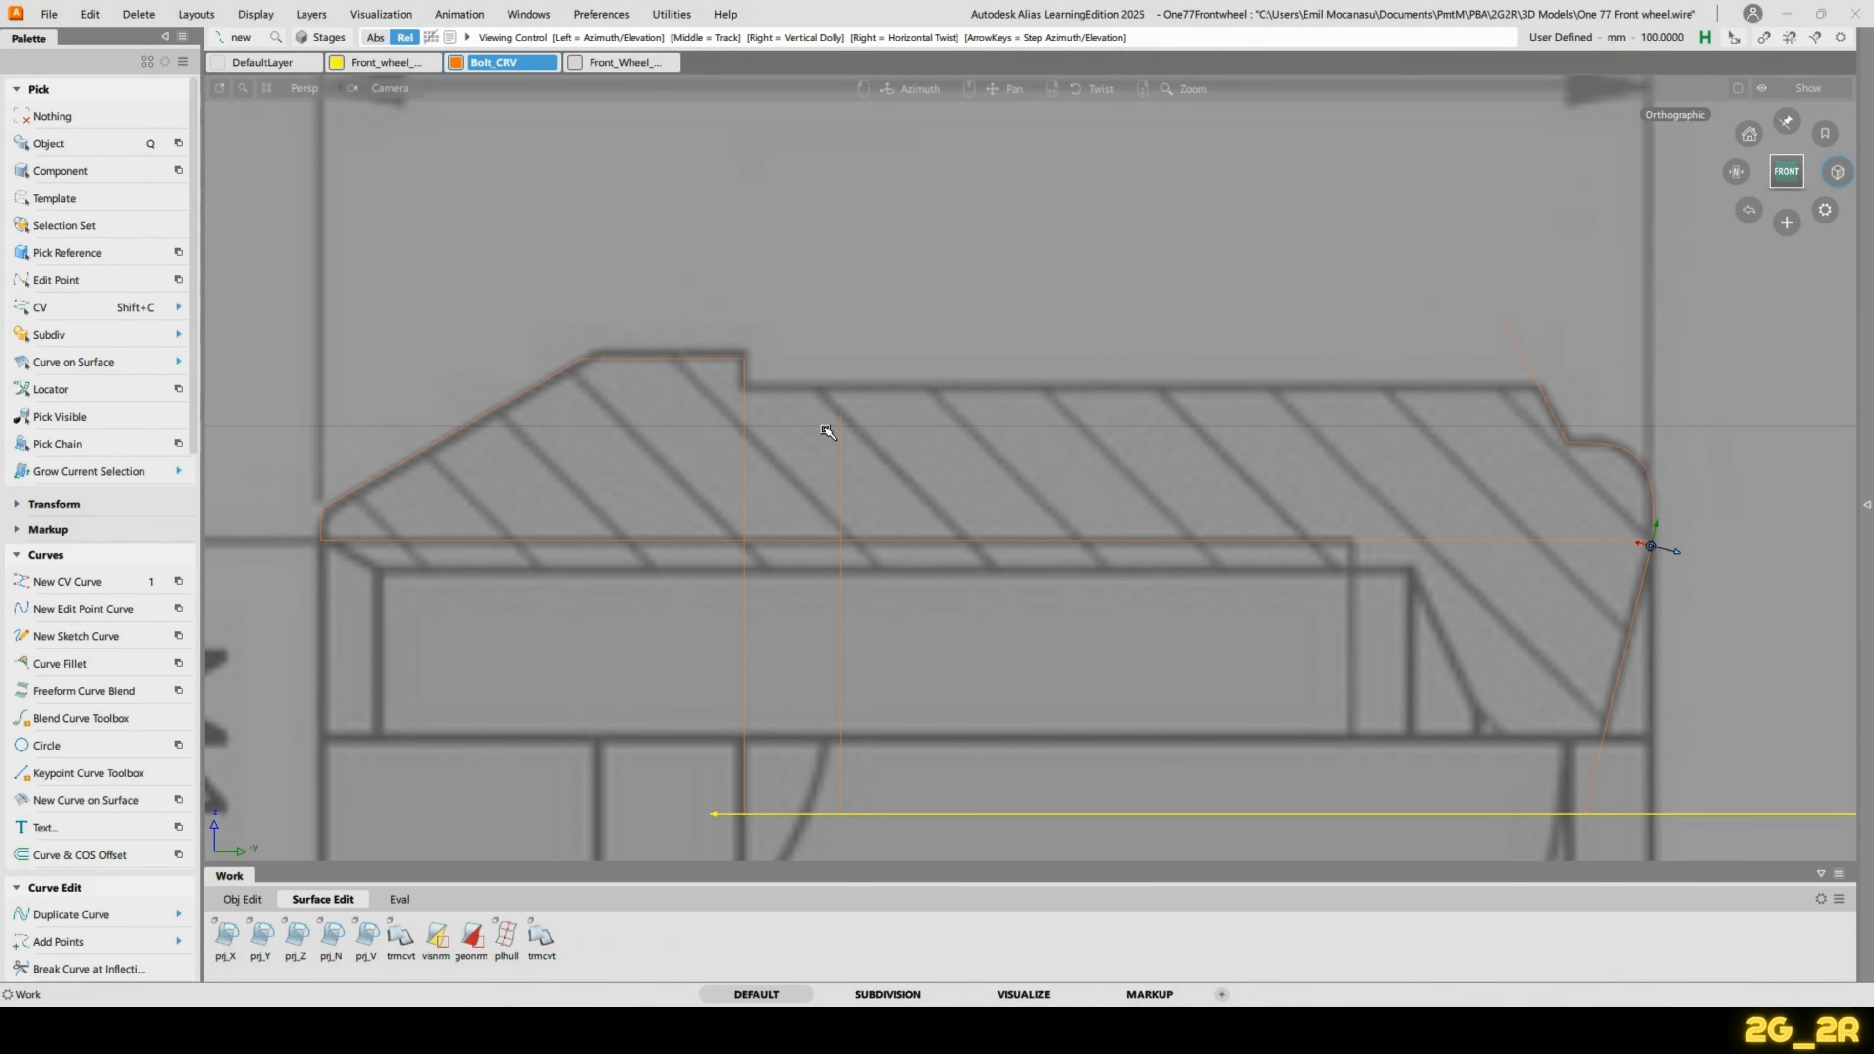
pyautogui.press('1')
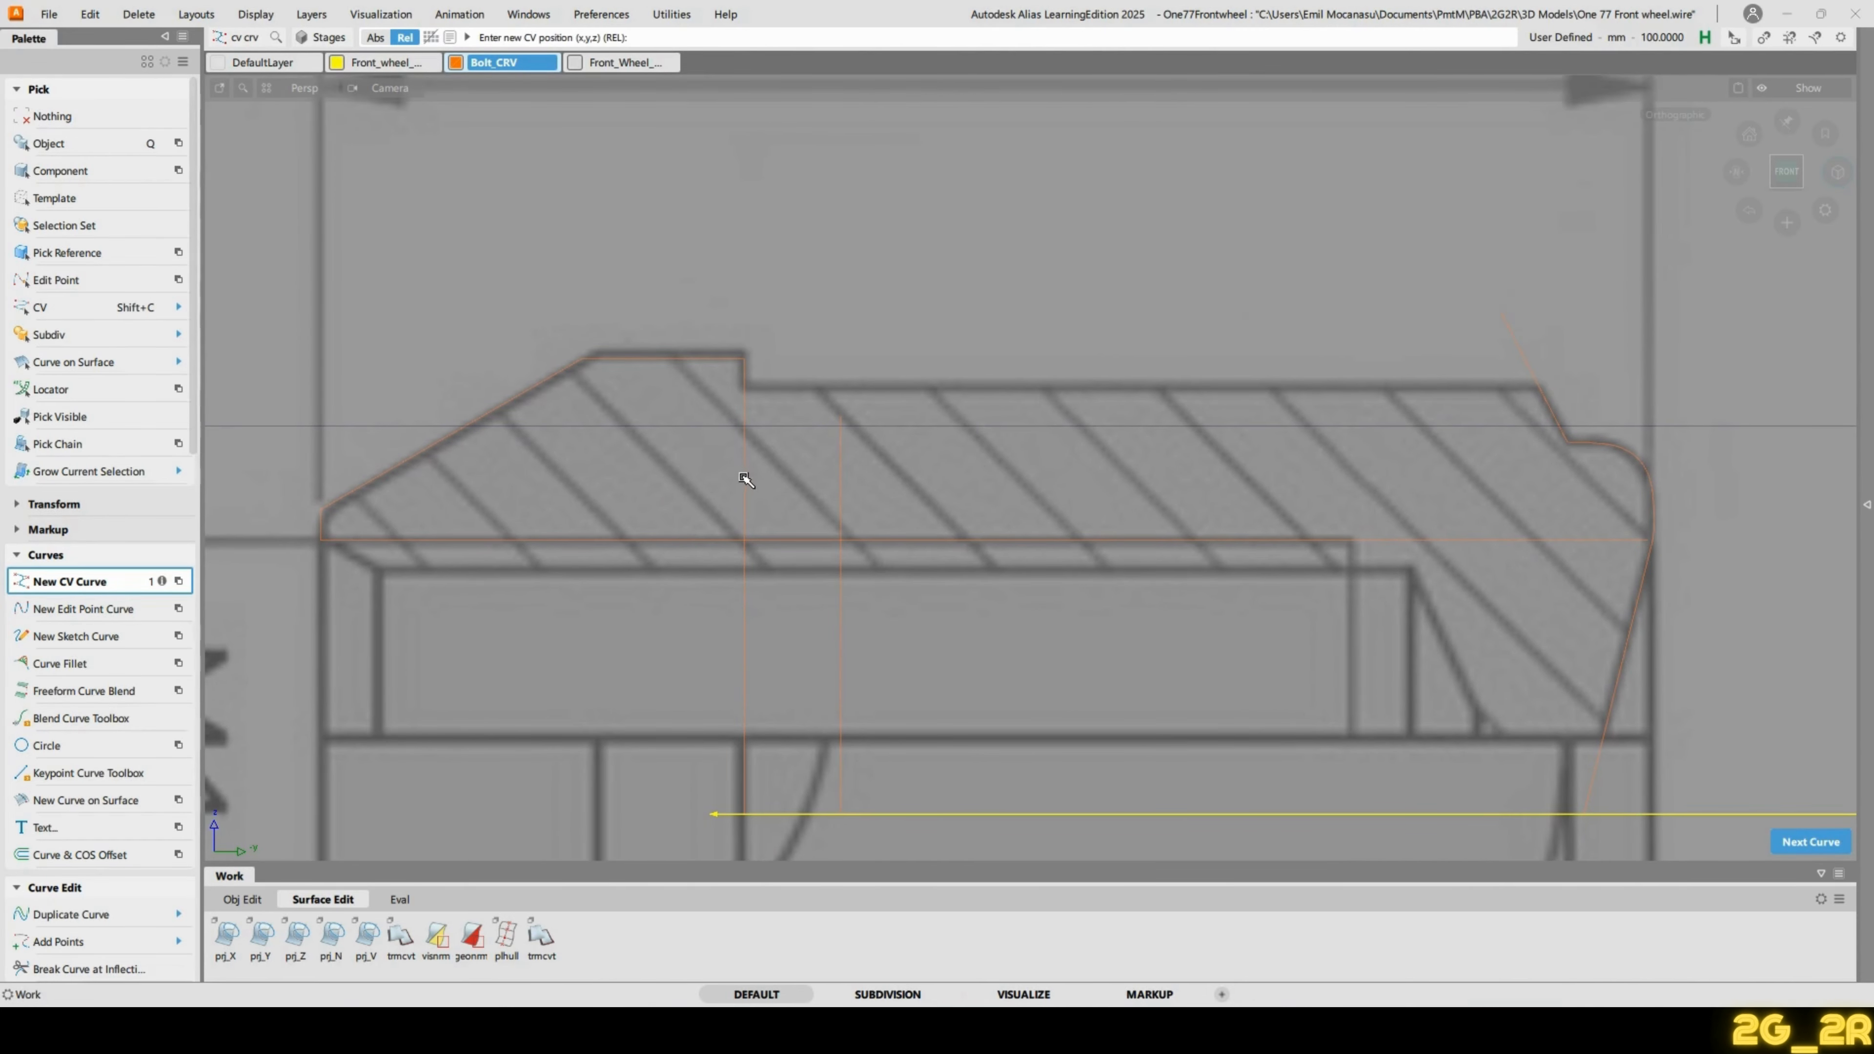
pyautogui.keyDown('ctrl'); pyautogui.keyDown('alt'); pyautogui.moveTo(745, 479); pyautogui.dragTo(770, 393); pyautogui.keyUp('alt'); pyautogui.keyUp('ctrl')
pyautogui.click(1630, 390)
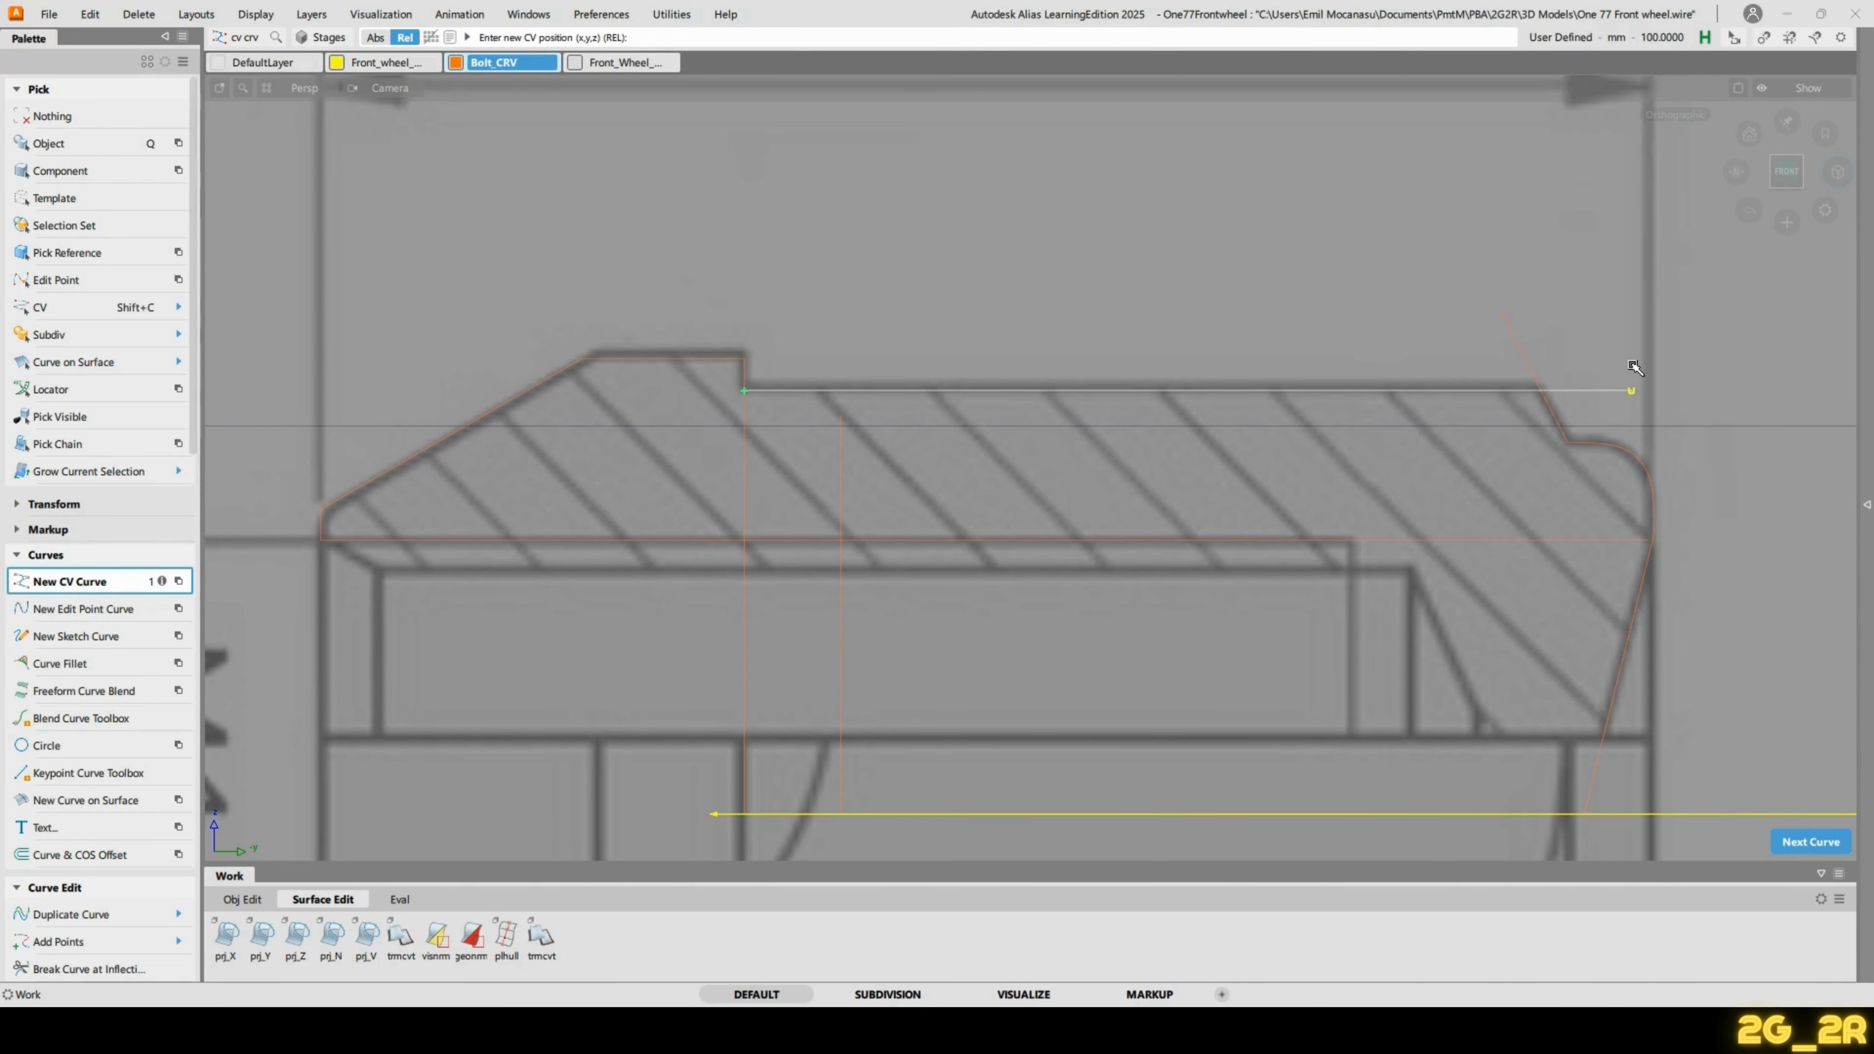
pyautogui.keyDown('ctrl'); pyautogui.keyDown('shift'); pyautogui.moveTo(1044, 242); pyautogui.dragTo(1022, 128); pyautogui.keyUp('shift'); pyautogui.keyUp('ctrl')
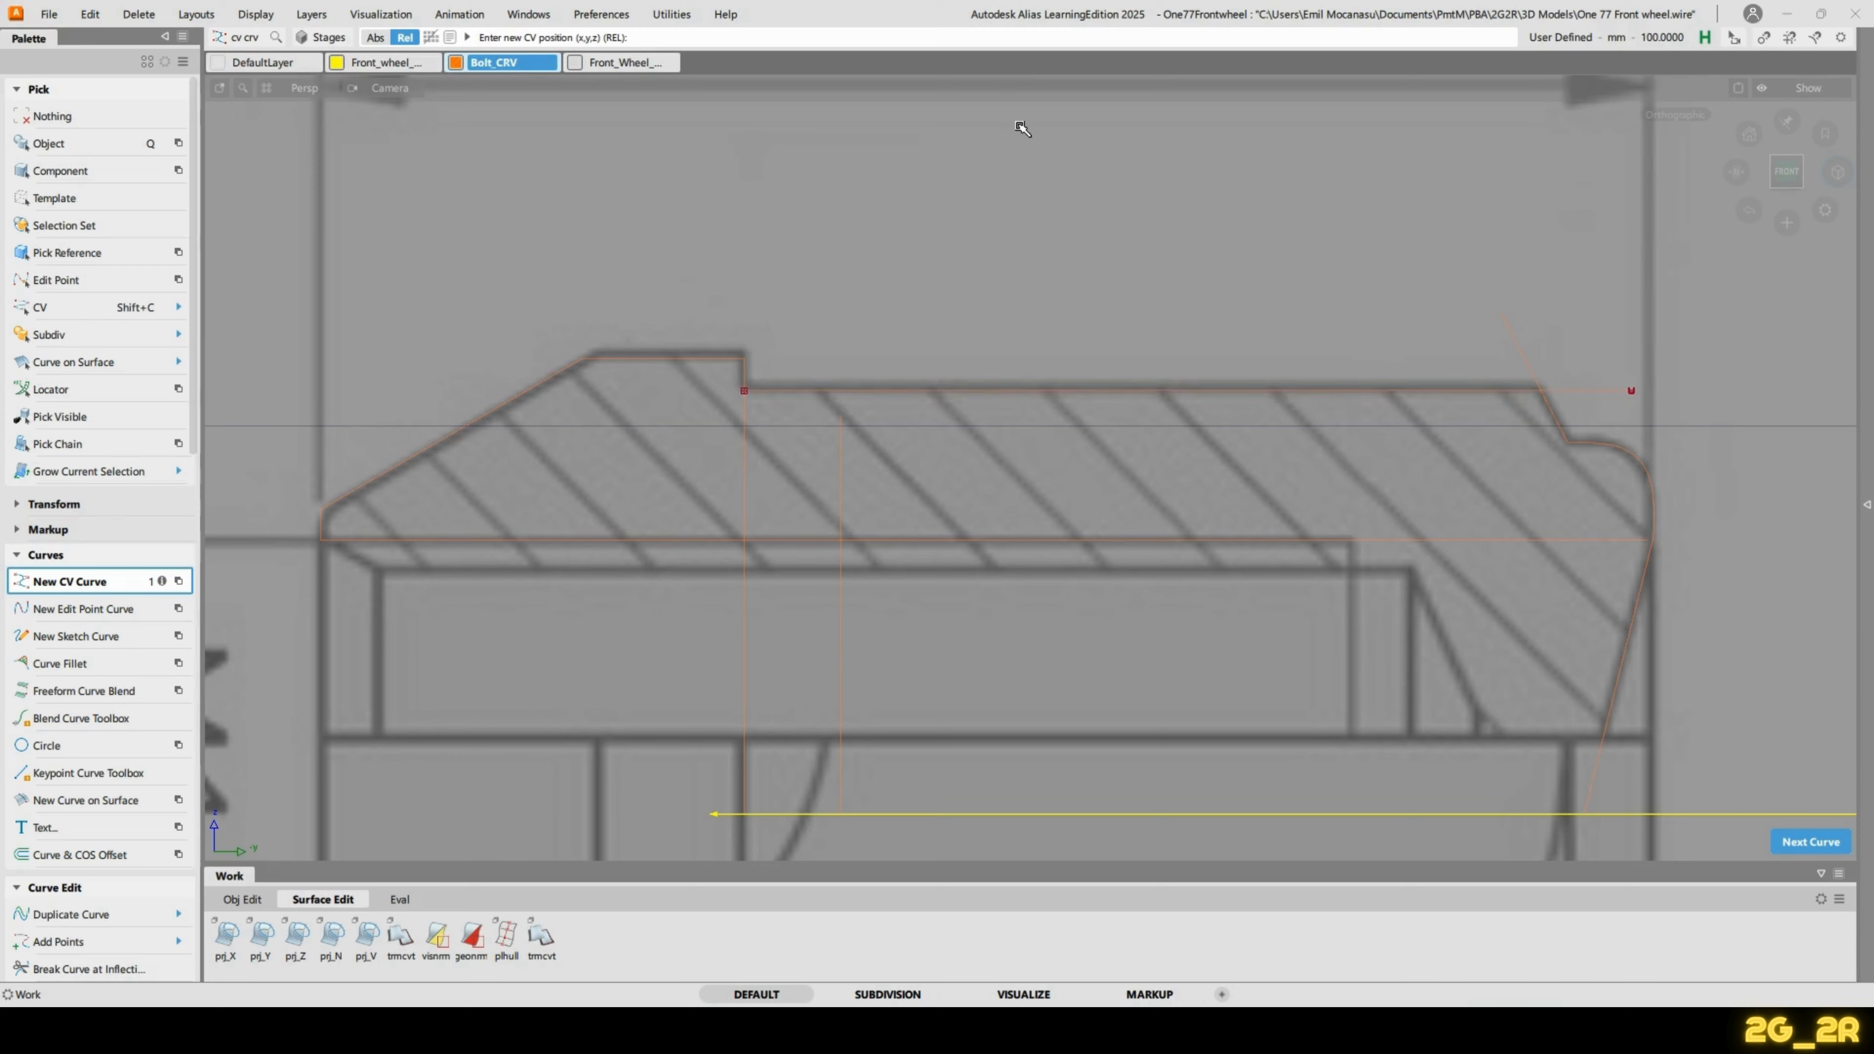
# Shorten the long horizontal line at the M14 thread level with Extend, leaving only a short stub at the bolt's tapered end.
pyautogui.keyDown('alt'); pyautogui.keyDown('shift'); pyautogui.moveTo(970, 171); pyautogui.dragTo(983, 226, button='right'); pyautogui.keyUp('shift'); pyautogui.keyUp('alt')
pyautogui.keyDown('alt'); pyautogui.keyDown('shift'); pyautogui.moveTo(983, 226); pyautogui.dragTo(707, 213, button='middle'); pyautogui.keyUp('shift'); pyautogui.keyUp('alt')
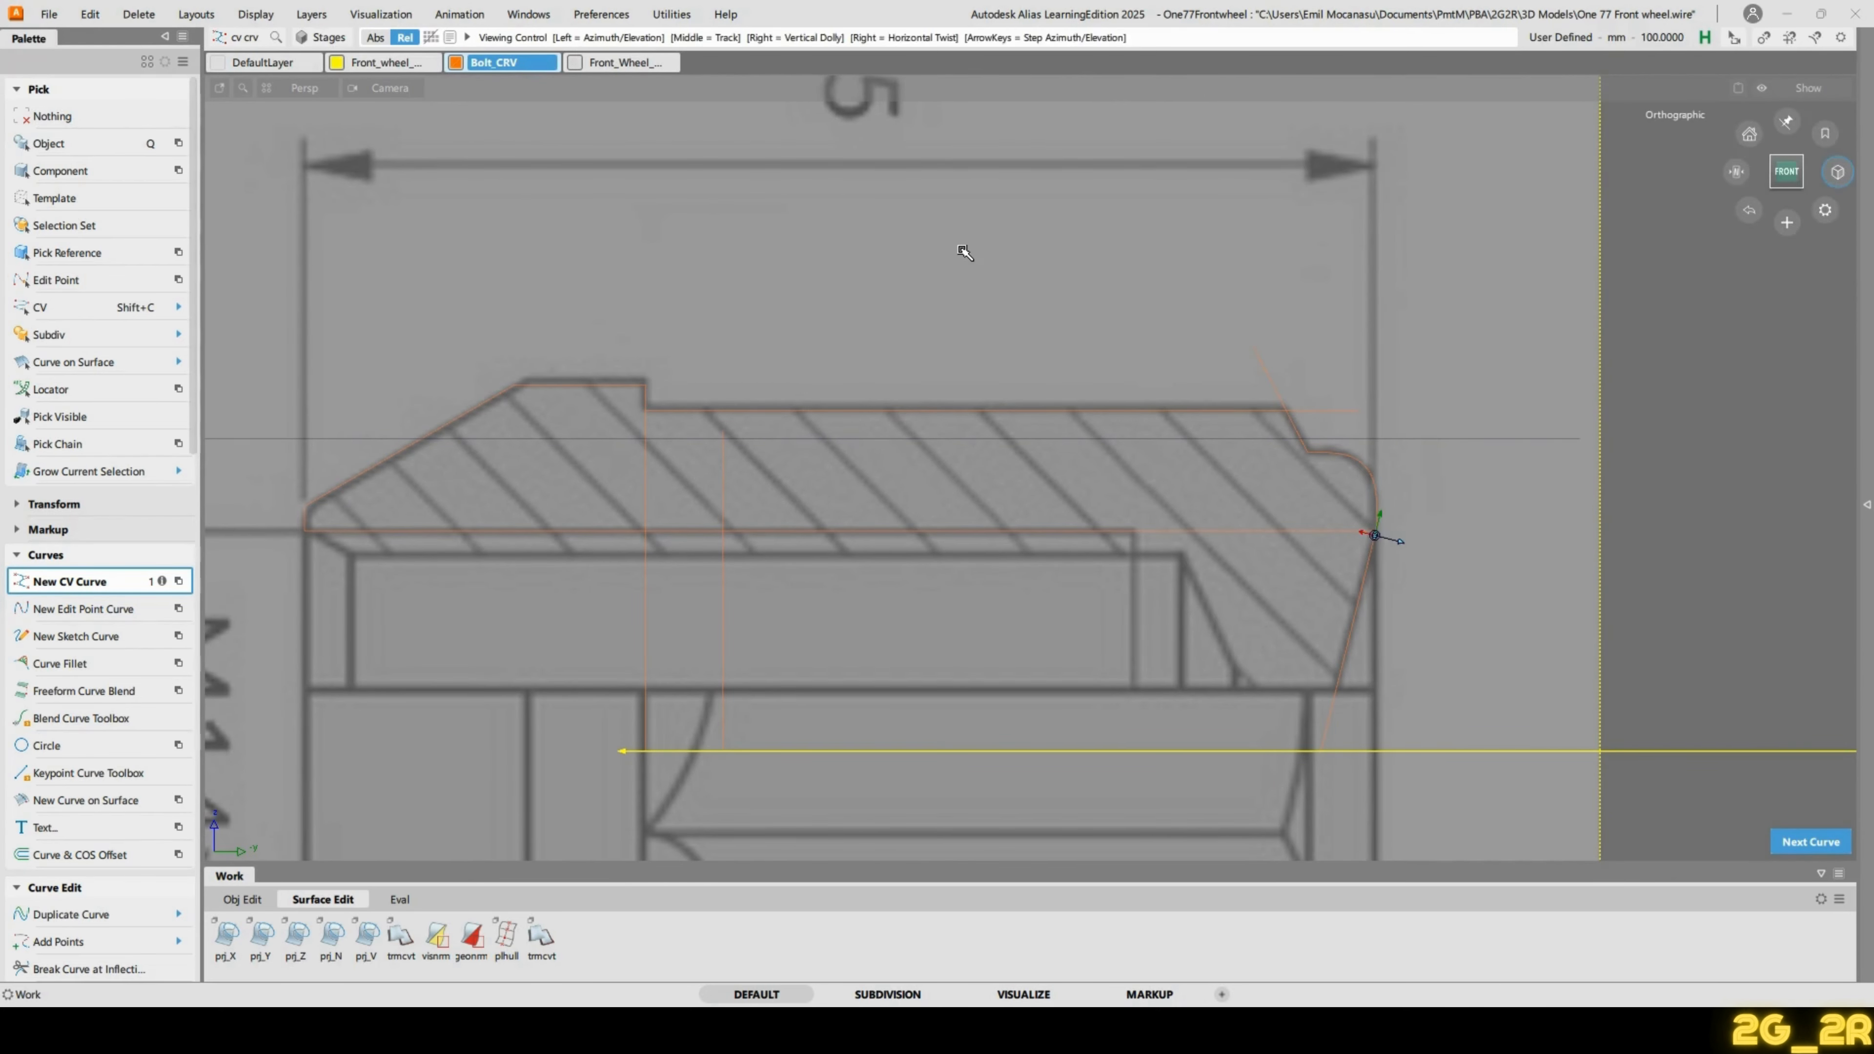
pyautogui.keyDown('alt'); pyautogui.keyDown('shift'); pyautogui.moveTo(965, 251); pyautogui.dragTo(892, 295, button='right'); pyautogui.keyUp('shift'); pyautogui.keyUp('alt')
pyautogui.keyDown('alt'); pyautogui.keyDown('shift'); pyautogui.moveTo(1272, 618); pyautogui.dragTo(1283, 553, button='middle'); pyautogui.keyUp('shift'); pyautogui.keyUp('alt')
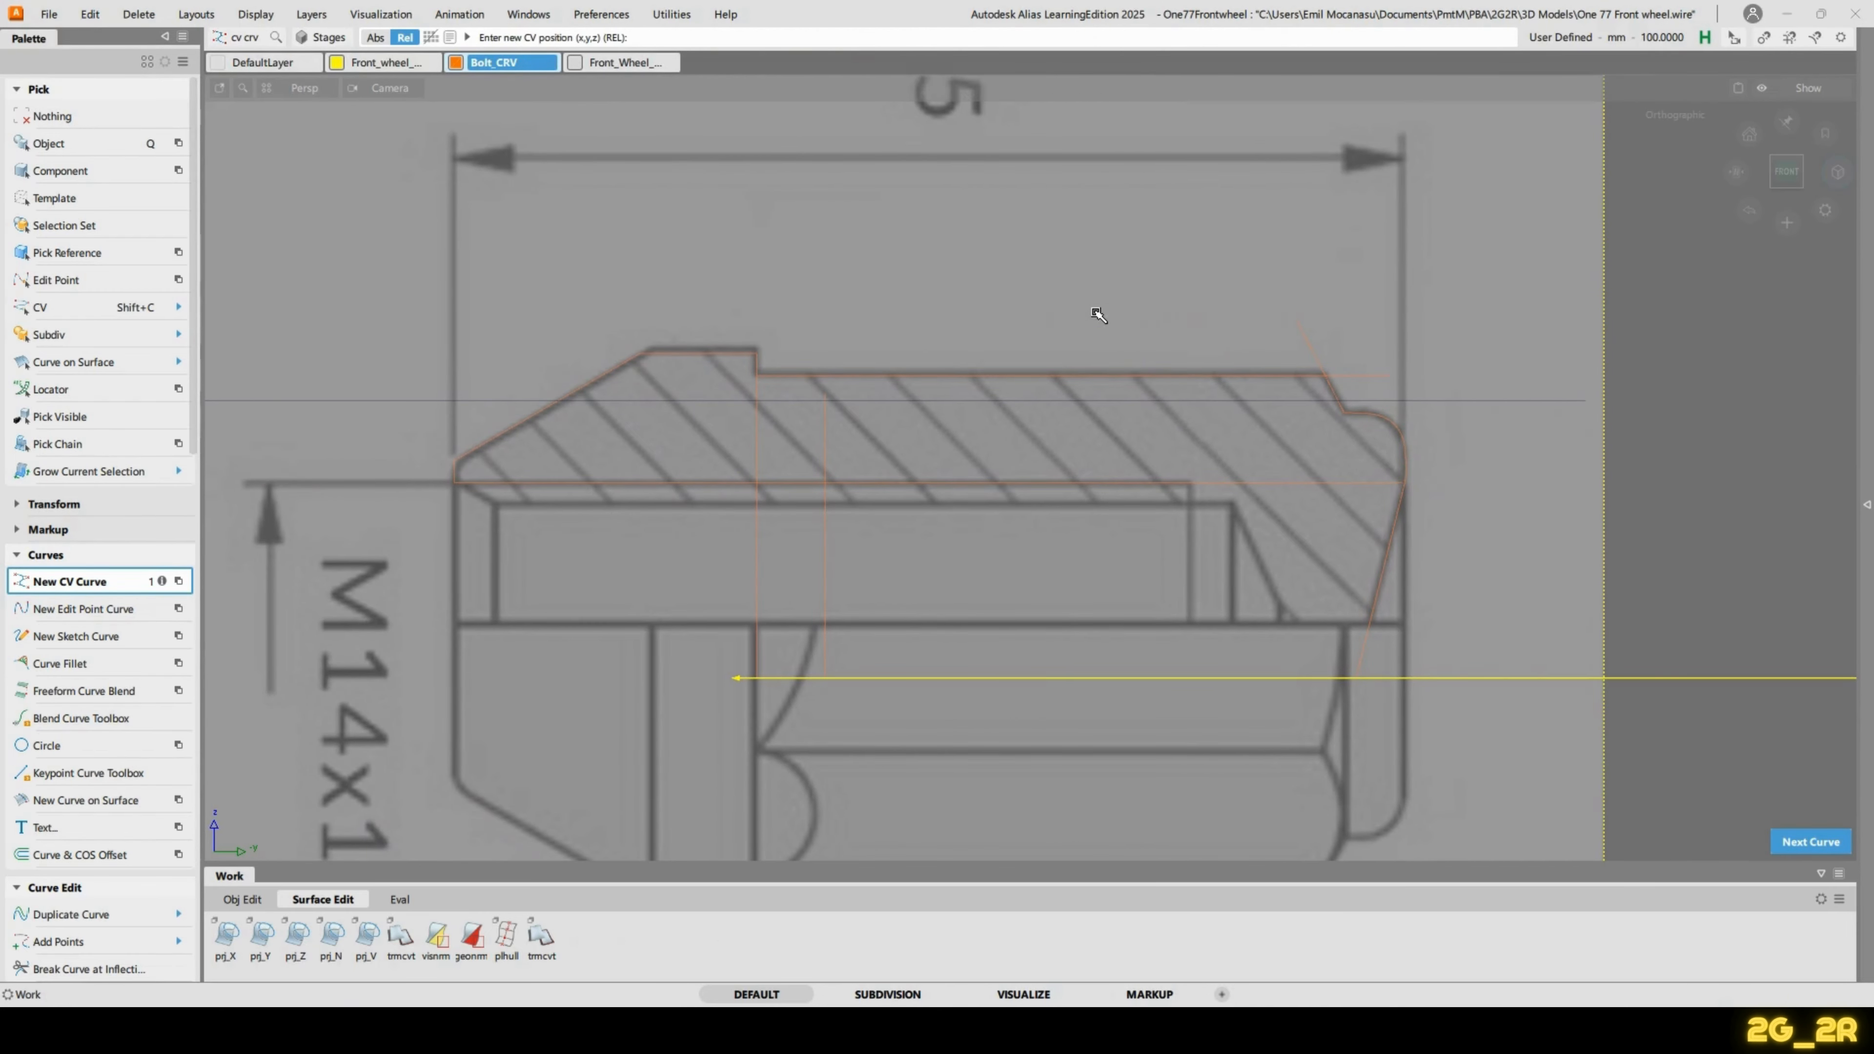
pyautogui.keyDown('ctrl'); pyautogui.keyDown('shift'); pyautogui.moveTo(1095, 314); pyautogui.dragTo(1100, 376); pyautogui.keyUp('shift'); pyautogui.keyUp('ctrl')
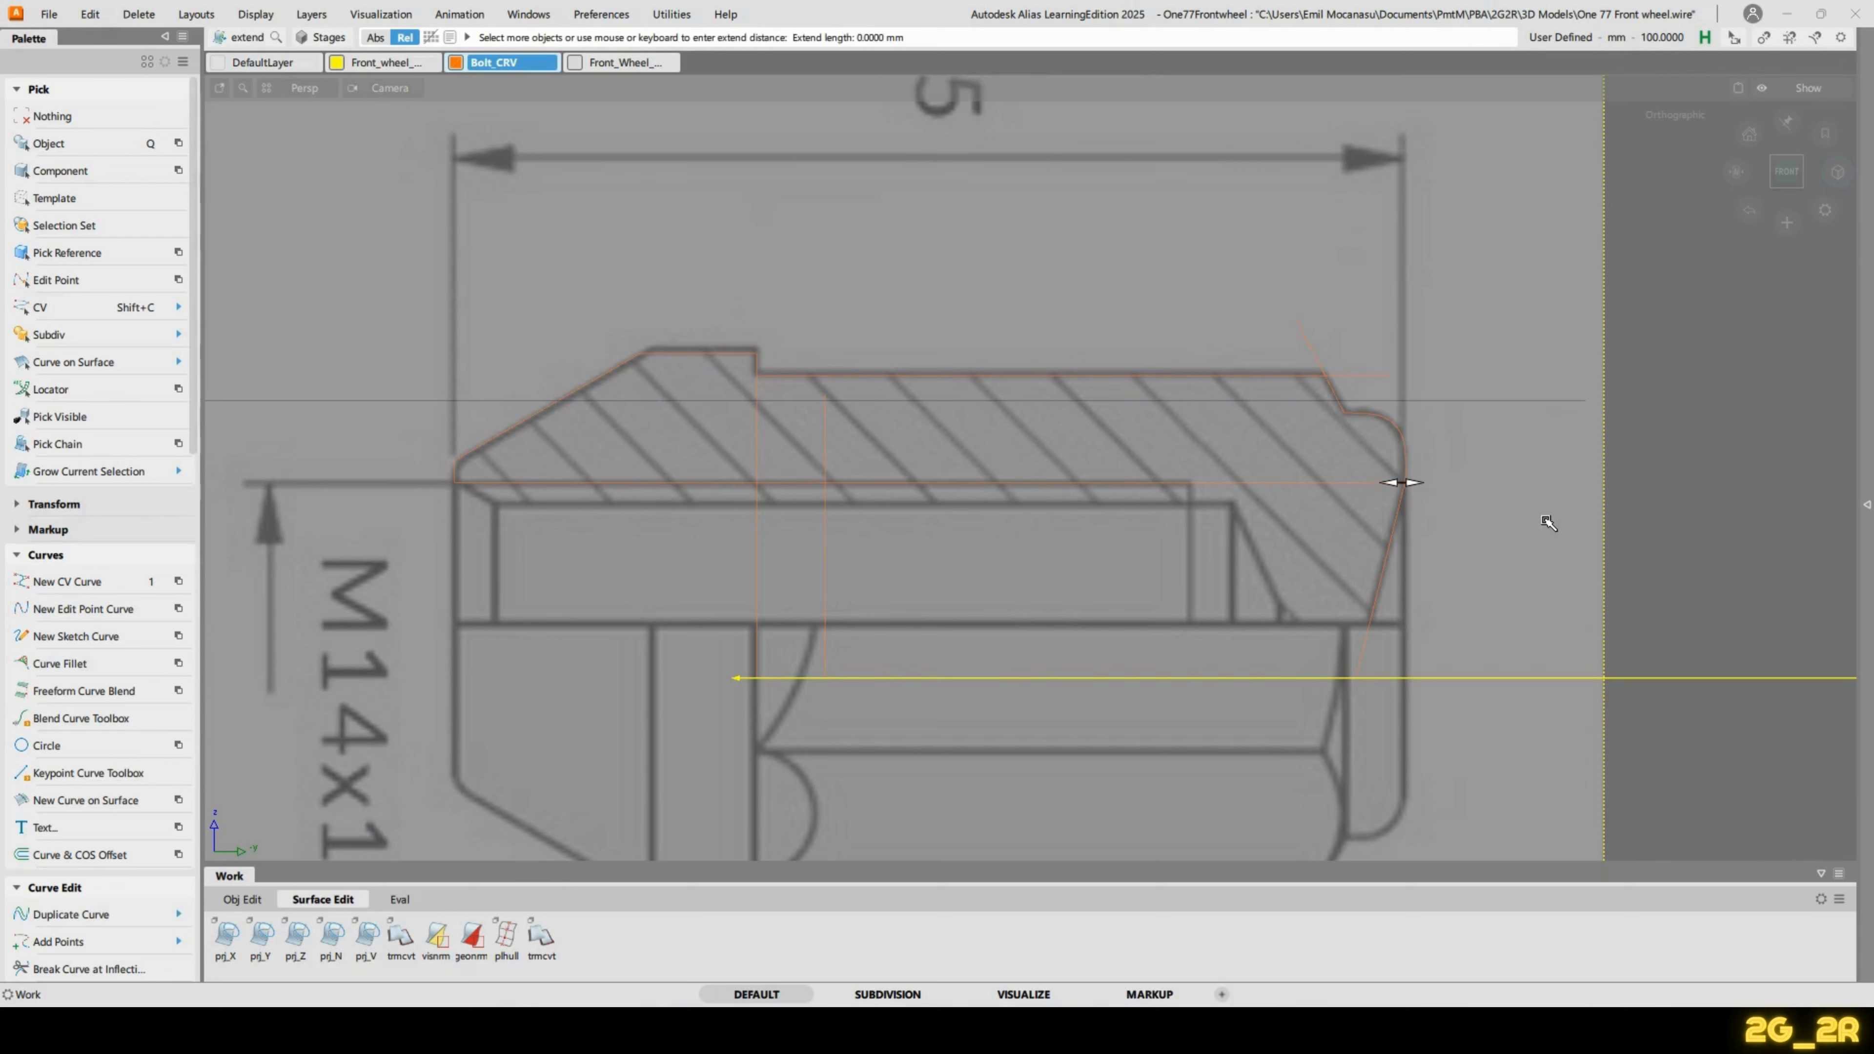
pyautogui.moveTo(1548, 523); pyautogui.dragTo(1300, 530)
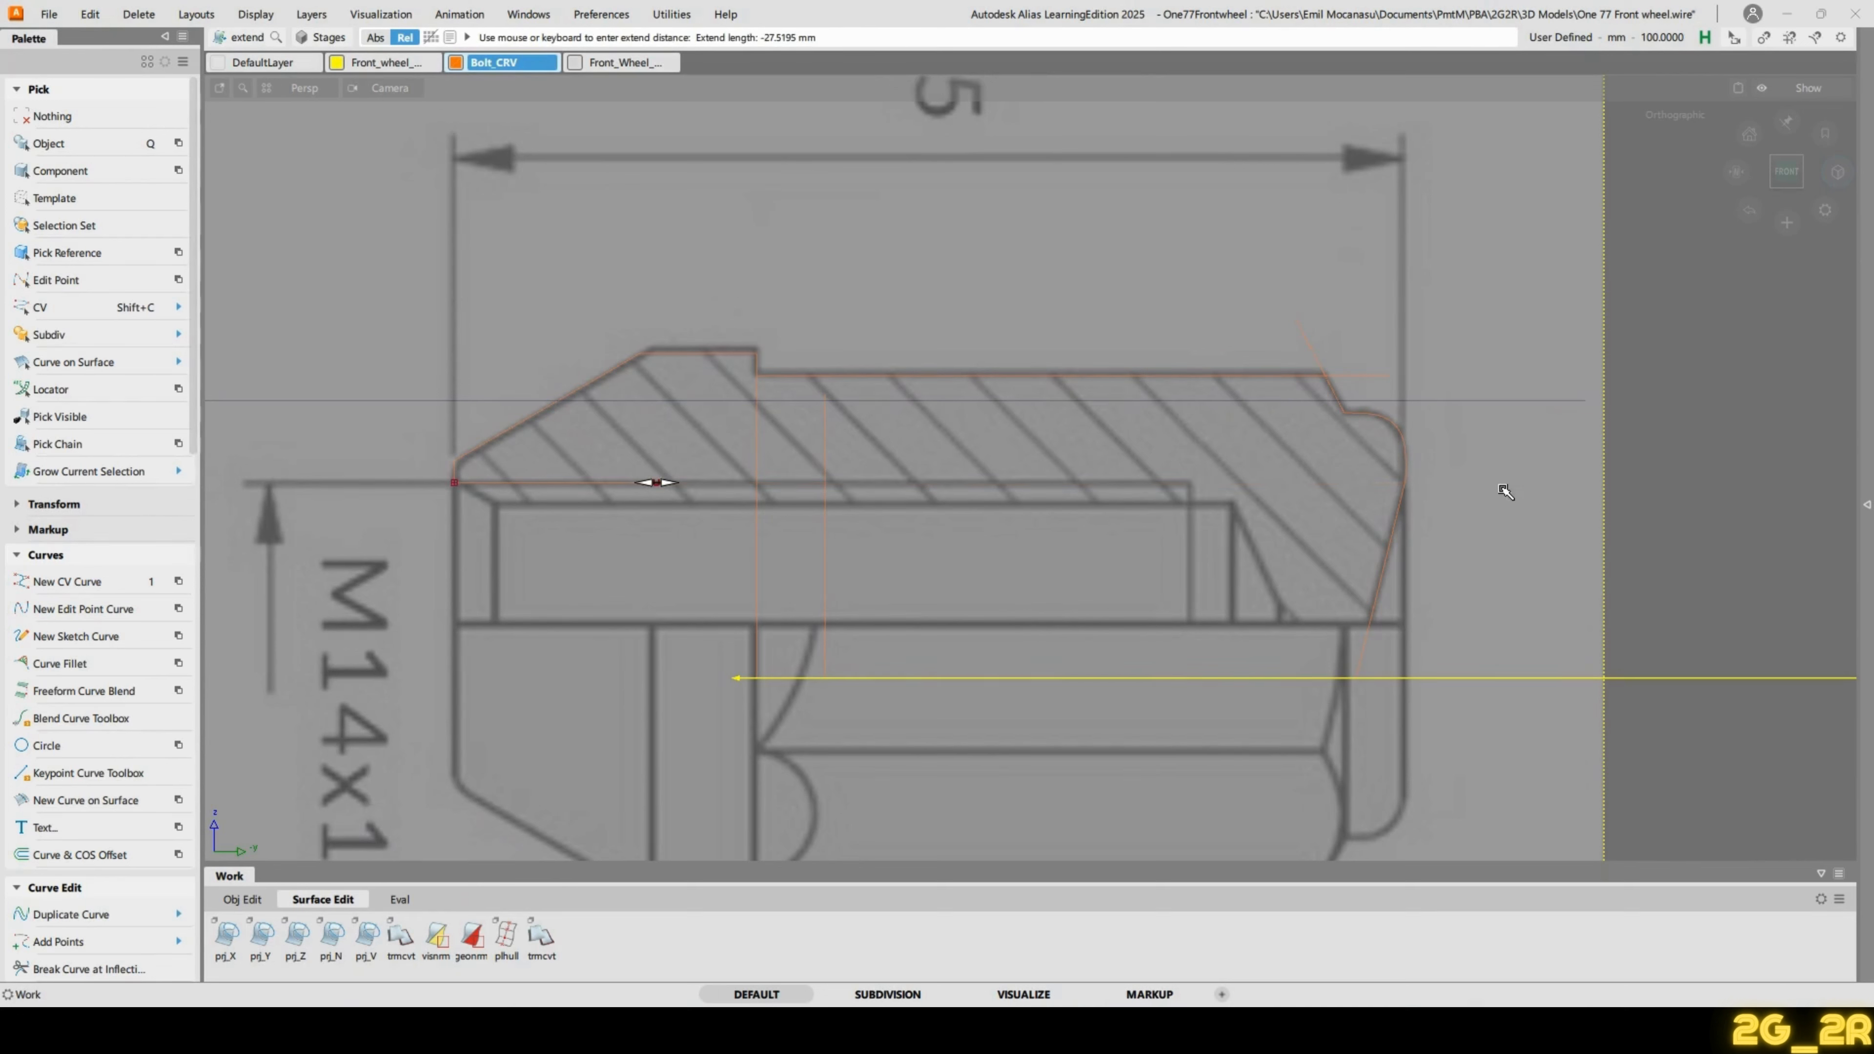
pyautogui.moveTo(1505, 491); pyautogui.dragTo(1192, 550)
pyautogui.keyDown('alt'); pyautogui.keyDown('shift'); pyautogui.moveTo(1189, 548); pyautogui.dragTo(669, 514, button='right'); pyautogui.keyUp('shift'); pyautogui.keyUp('alt')
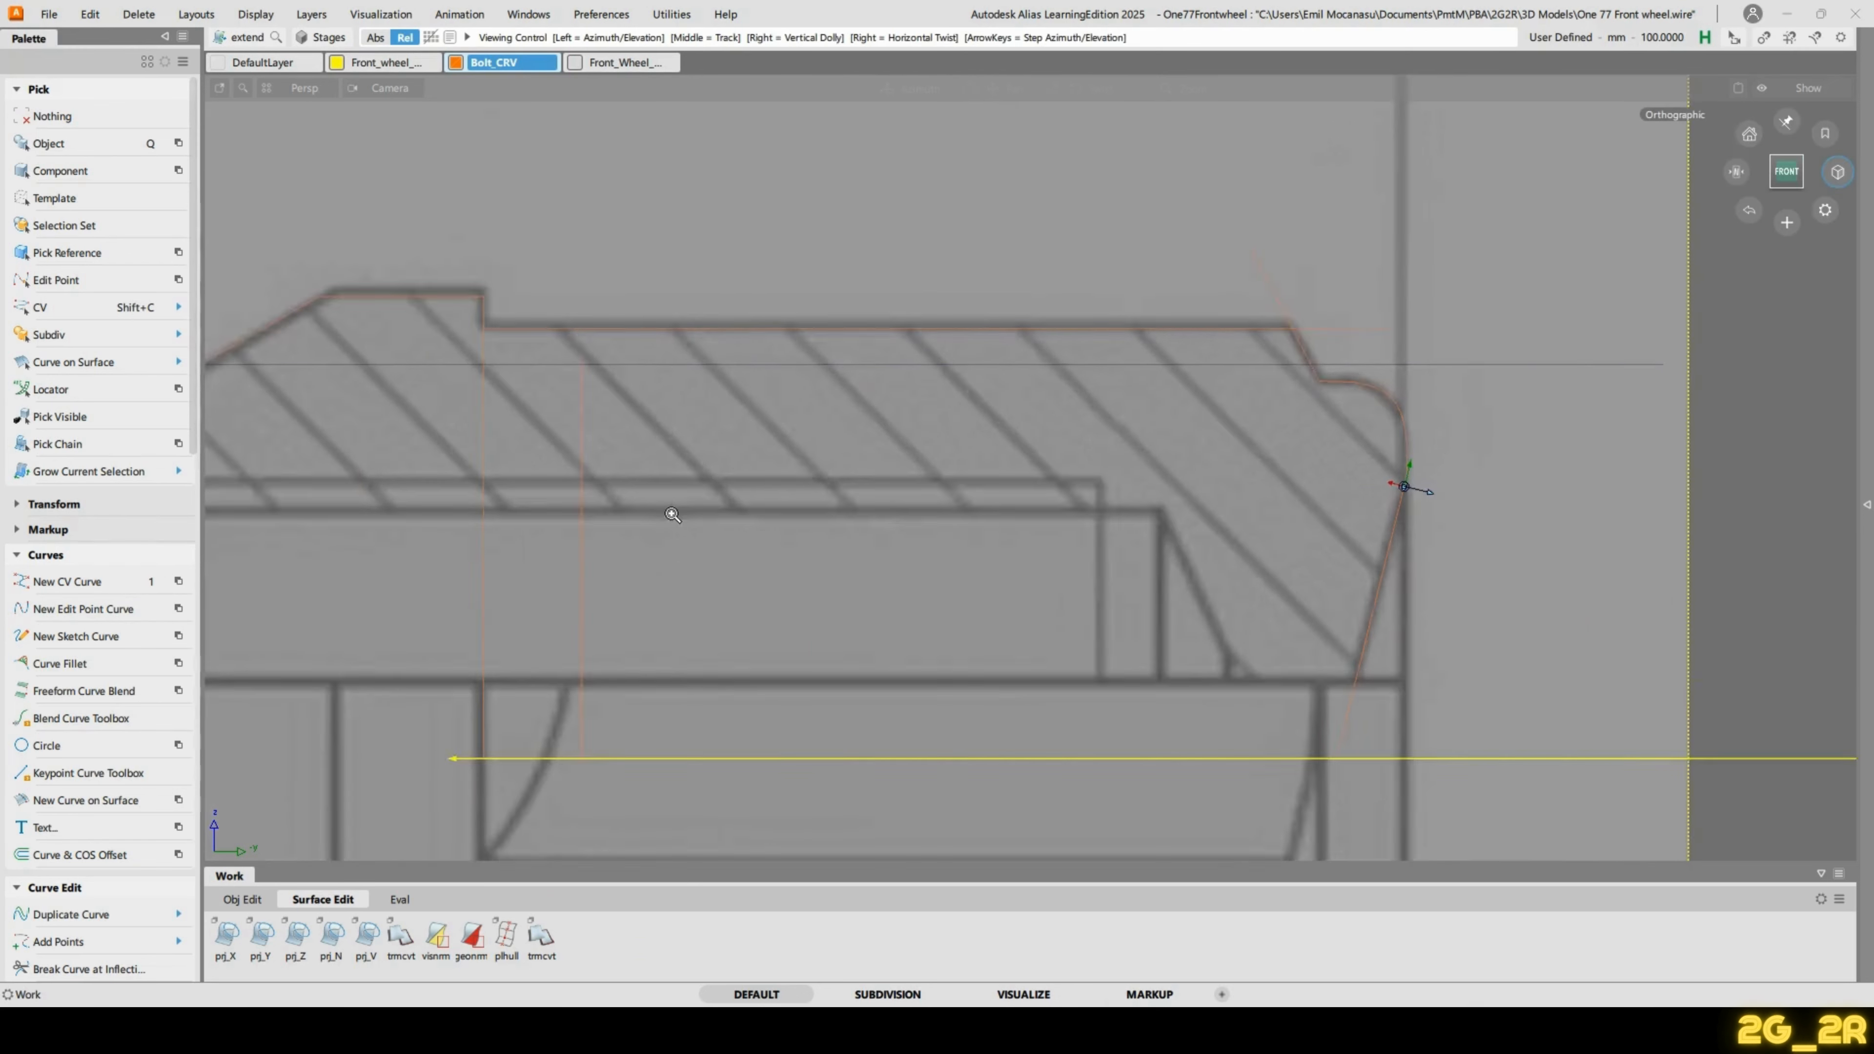
pyautogui.keyDown('alt'); pyautogui.keyDown('shift'); pyautogui.moveTo(669, 514); pyautogui.dragTo(836, 445, button='middle'); pyautogui.keyUp('shift'); pyautogui.keyUp('alt')
pyautogui.keyDown('alt'); pyautogui.keyDown('shift'); pyautogui.moveTo(837, 445); pyautogui.dragTo(839, 546, button='right'); pyautogui.keyUp('shift'); pyautogui.keyUp('alt')
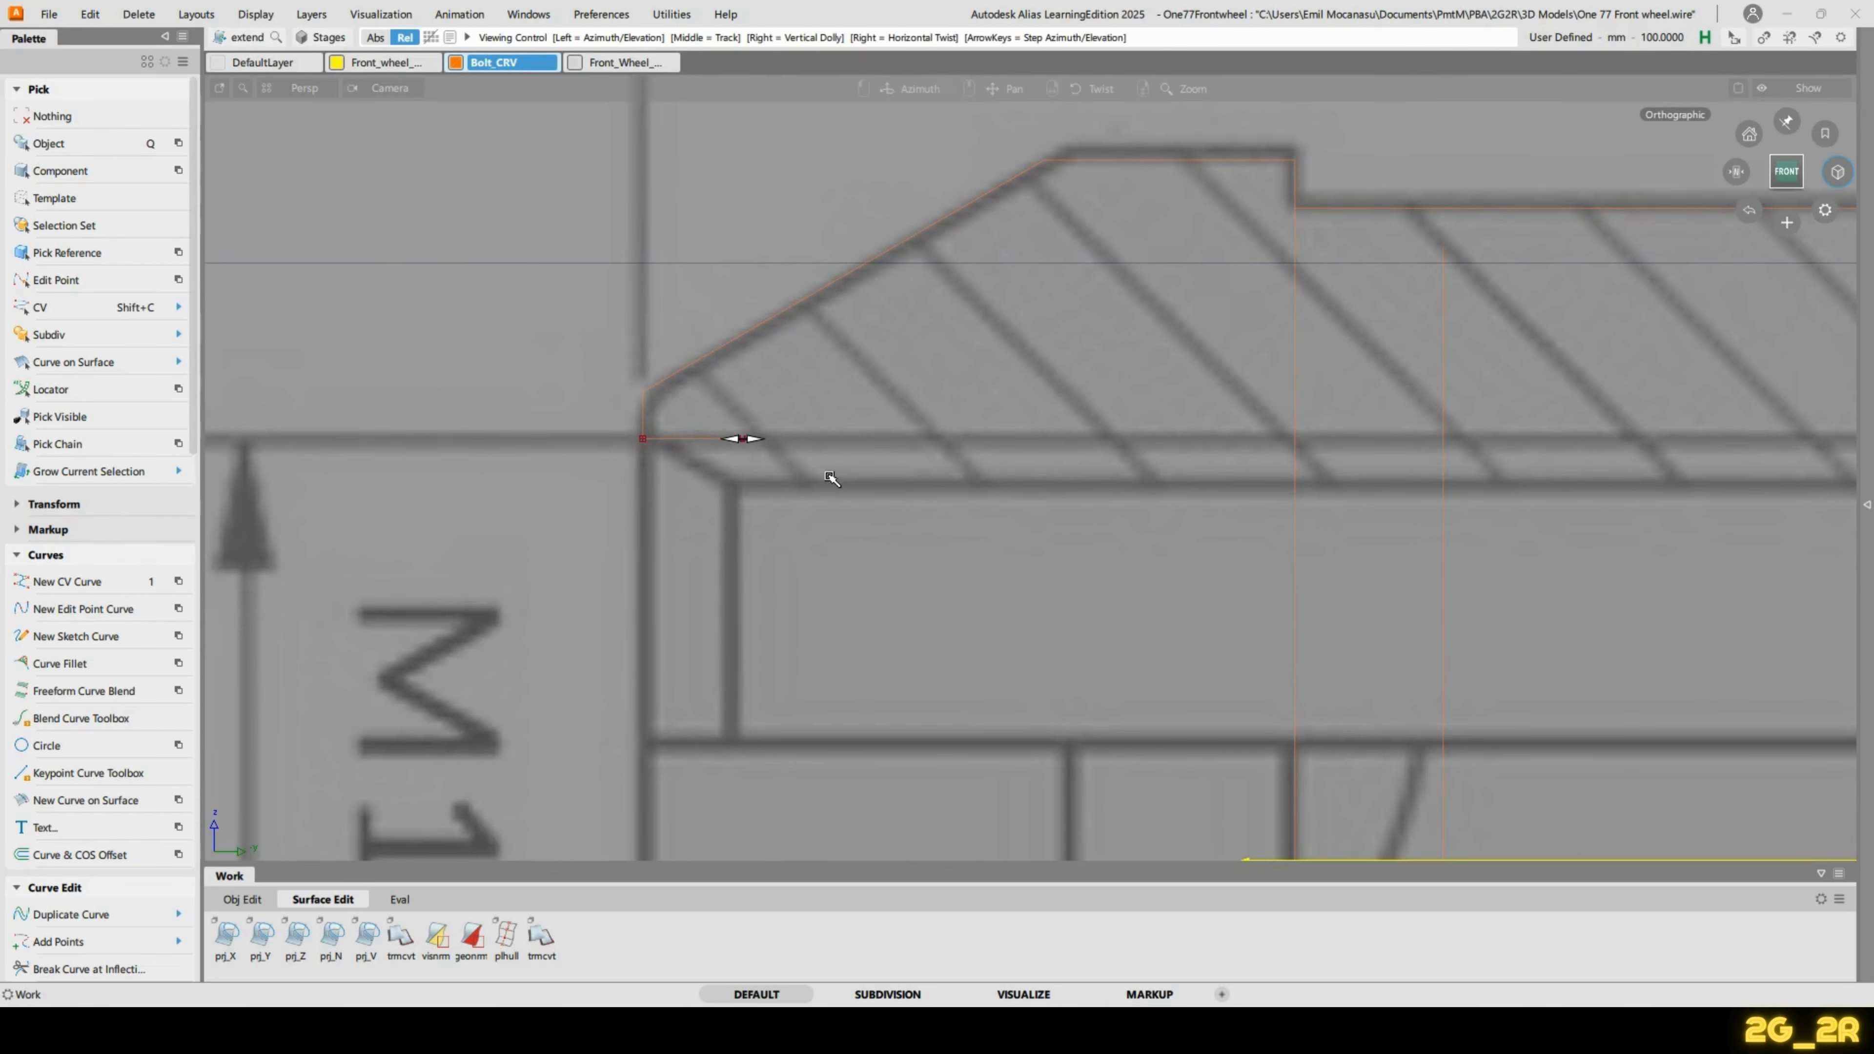
pyautogui.keyDown('ctrl'); pyautogui.keyDown('shift'); pyautogui.moveTo(824, 461); pyautogui.dragTo(845, 303); pyautogui.keyUp('shift'); pyautogui.keyUp('ctrl')
pyautogui.keyDown('alt'); pyautogui.keyDown('shift'); pyautogui.moveTo(853, 222); pyautogui.dragTo(1012, 460, button='right'); pyautogui.keyUp('shift'); pyautogui.keyUp('alt')
pyautogui.keyDown('alt'); pyautogui.keyDown('shift'); pyautogui.moveTo(1012, 460); pyautogui.dragTo(883, 434, button='middle'); pyautogui.keyUp('shift'); pyautogui.keyUp('alt')
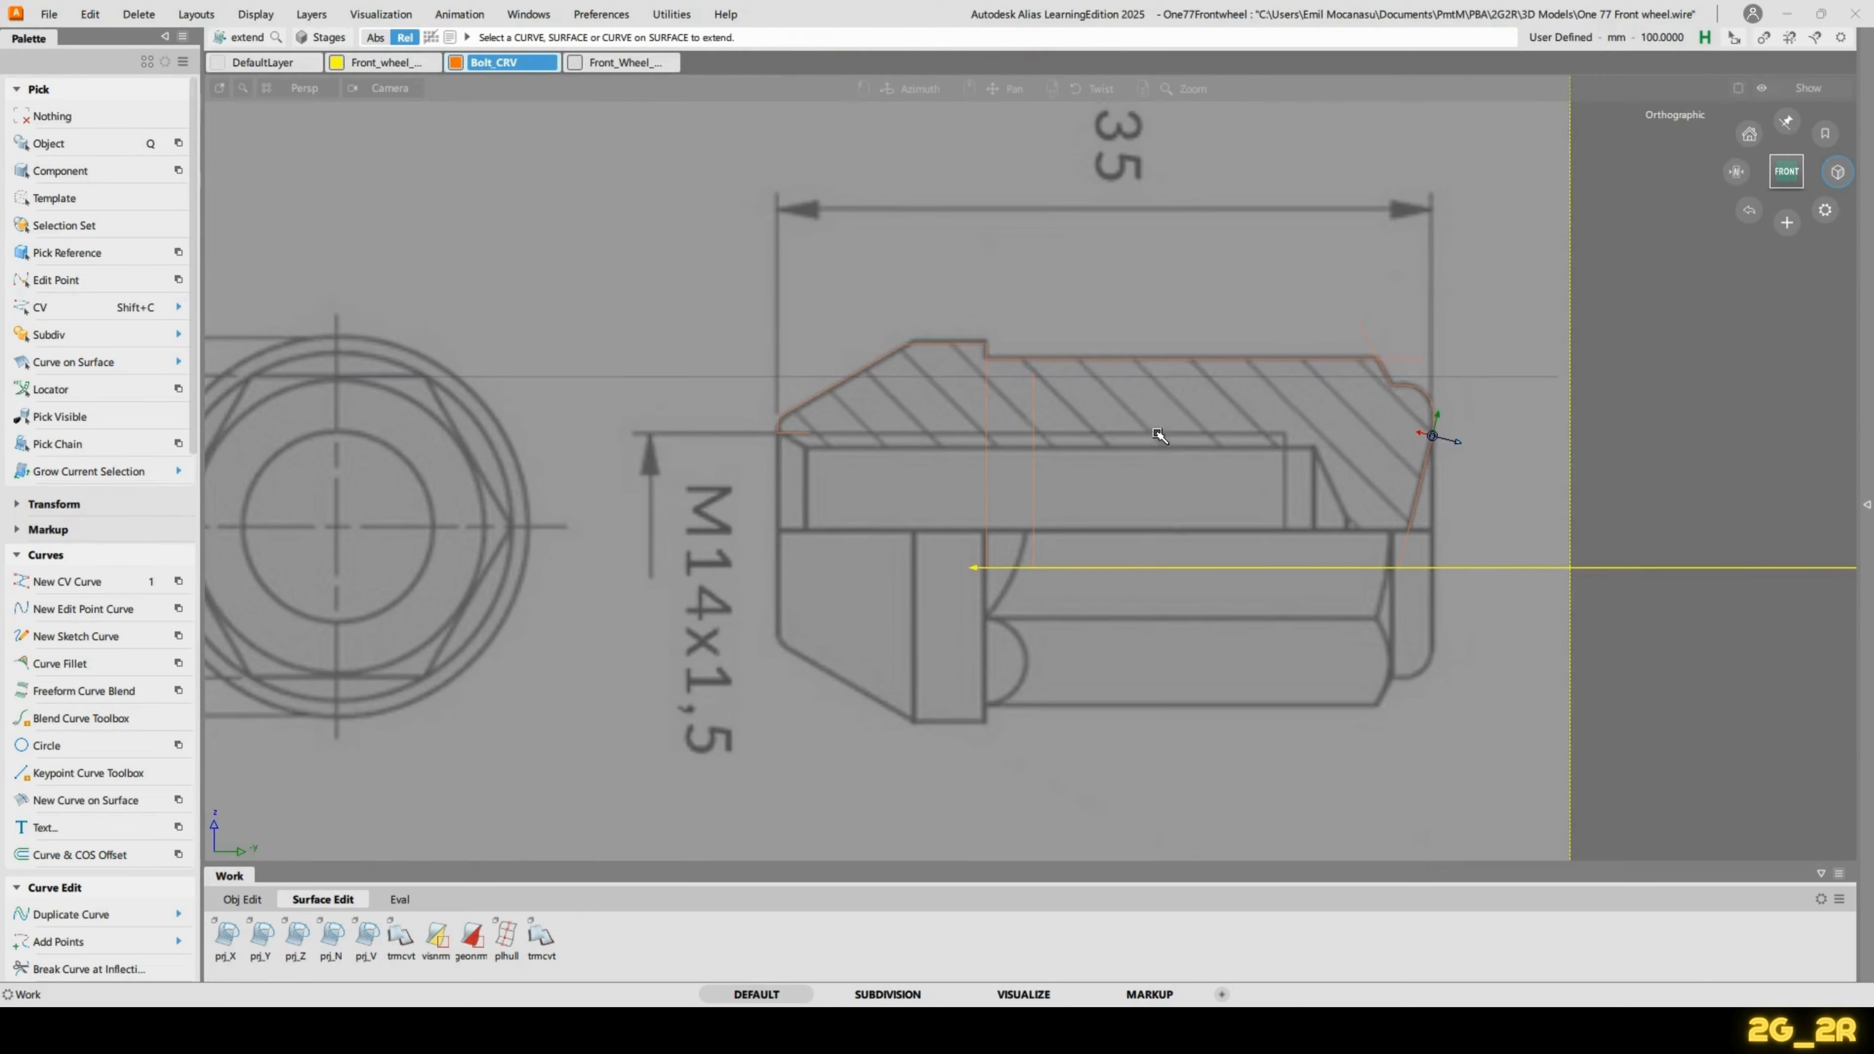
# Select all the bolt profile curves in the front view and display their control vertices.
pyautogui.moveTo(1140, 438)
pyautogui.keyDown('alt'); pyautogui.keyDown('shift'); pyautogui.mouseDown()
pyautogui.moveTo(882, 502)
pyautogui.moveTo(703, 462)
pyautogui.moveTo(1112, 448)
pyautogui.mouseUp(); pyautogui.keyUp('shift'); pyautogui.keyUp('alt')
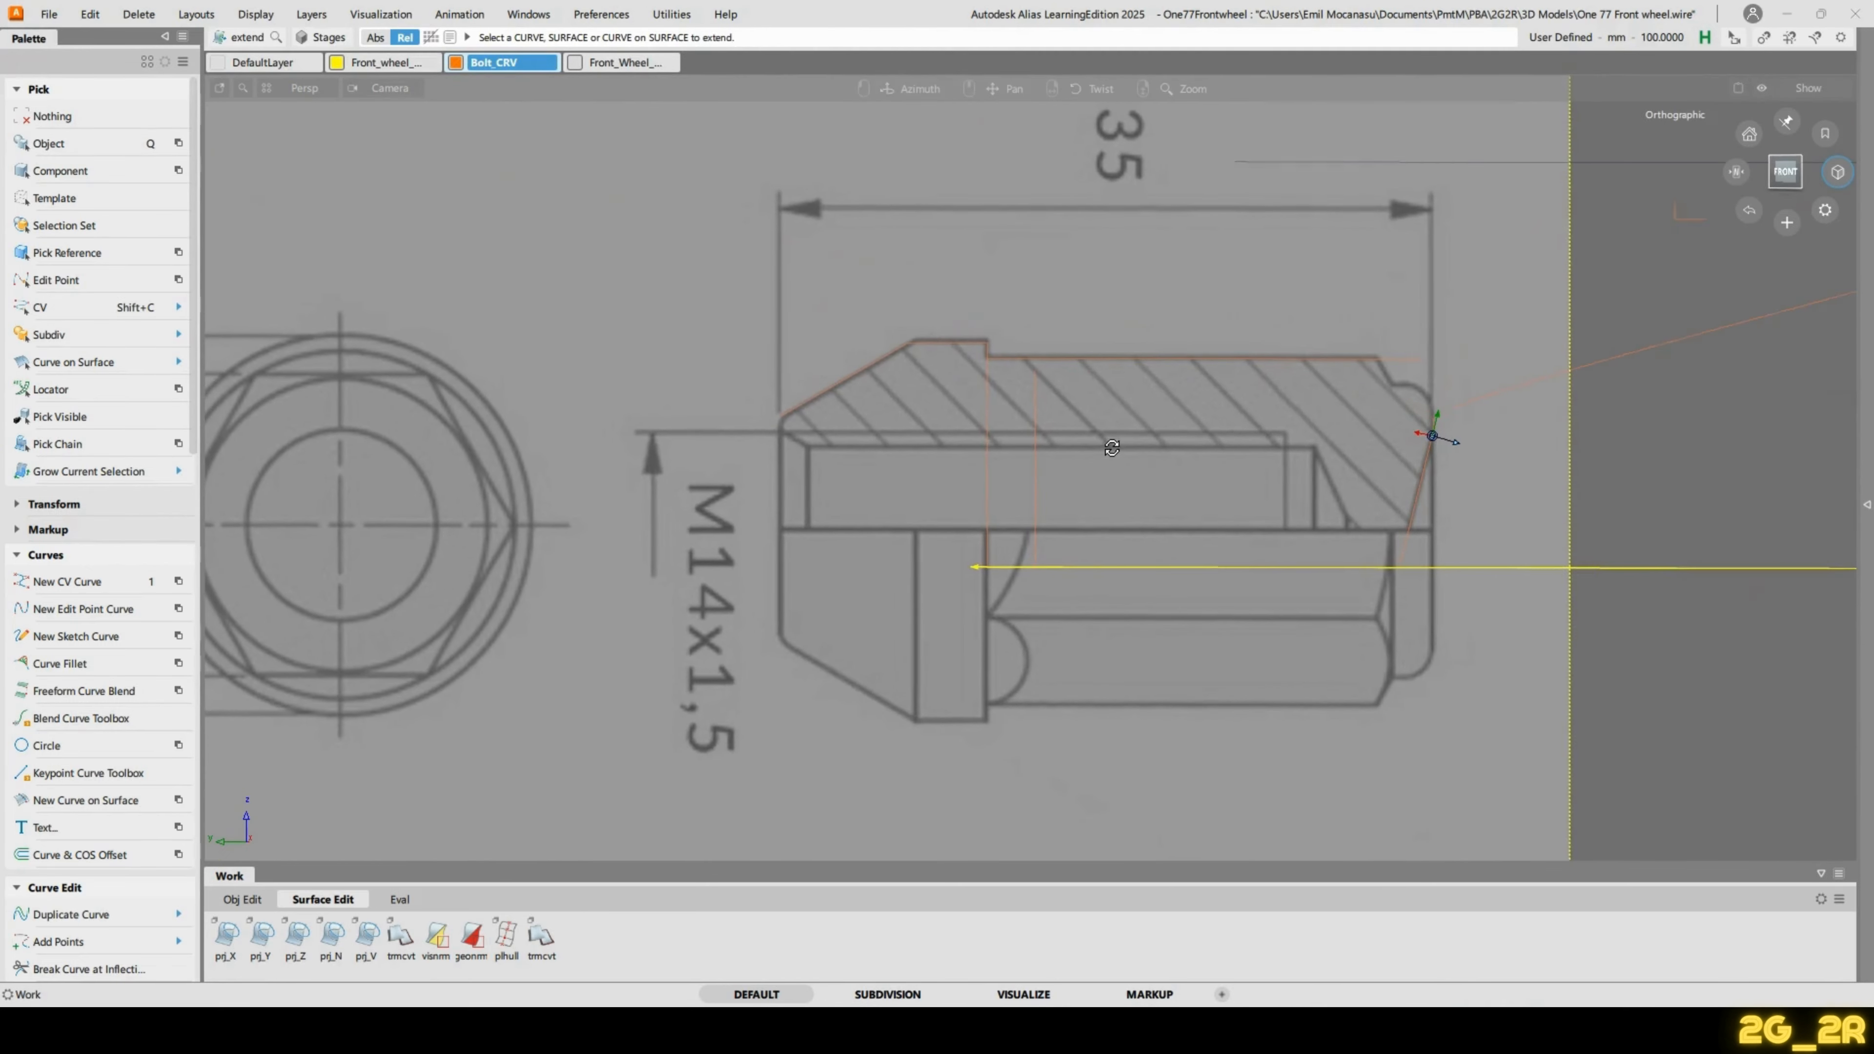
pyautogui.click(1789, 173)
pyautogui.keyDown('ctrl'); pyautogui.keyDown('shift'); pyautogui.moveTo(877, 449); pyautogui.dragTo(959, 429); pyautogui.keyUp('shift'); pyautogui.keyUp('ctrl')
pyautogui.moveTo(718, 296); pyautogui.dragTo(1566, 536)
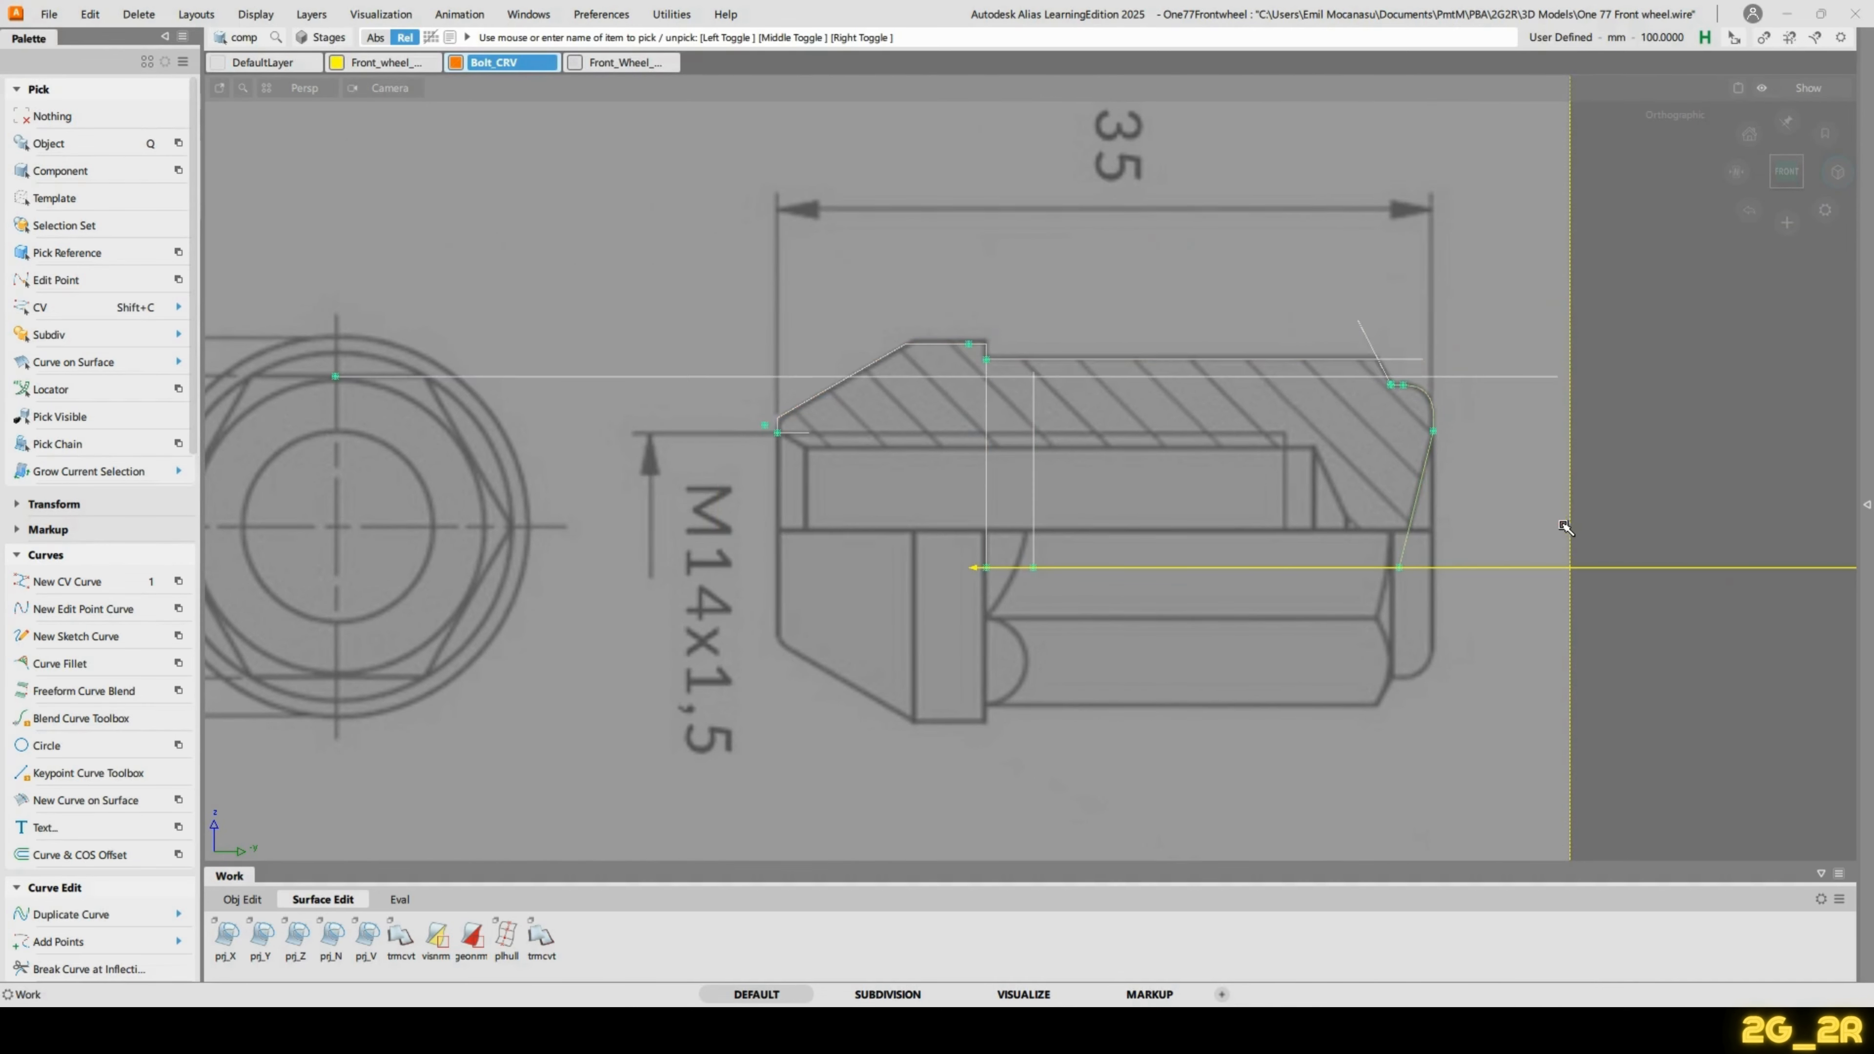
pyautogui.keyDown('ctrl'); pyautogui.keyDown('shift'); pyautogui.moveTo(1411, 471); pyautogui.dragTo(1488, 450, button='right'); pyautogui.keyUp('shift'); pyautogui.keyUp('ctrl')
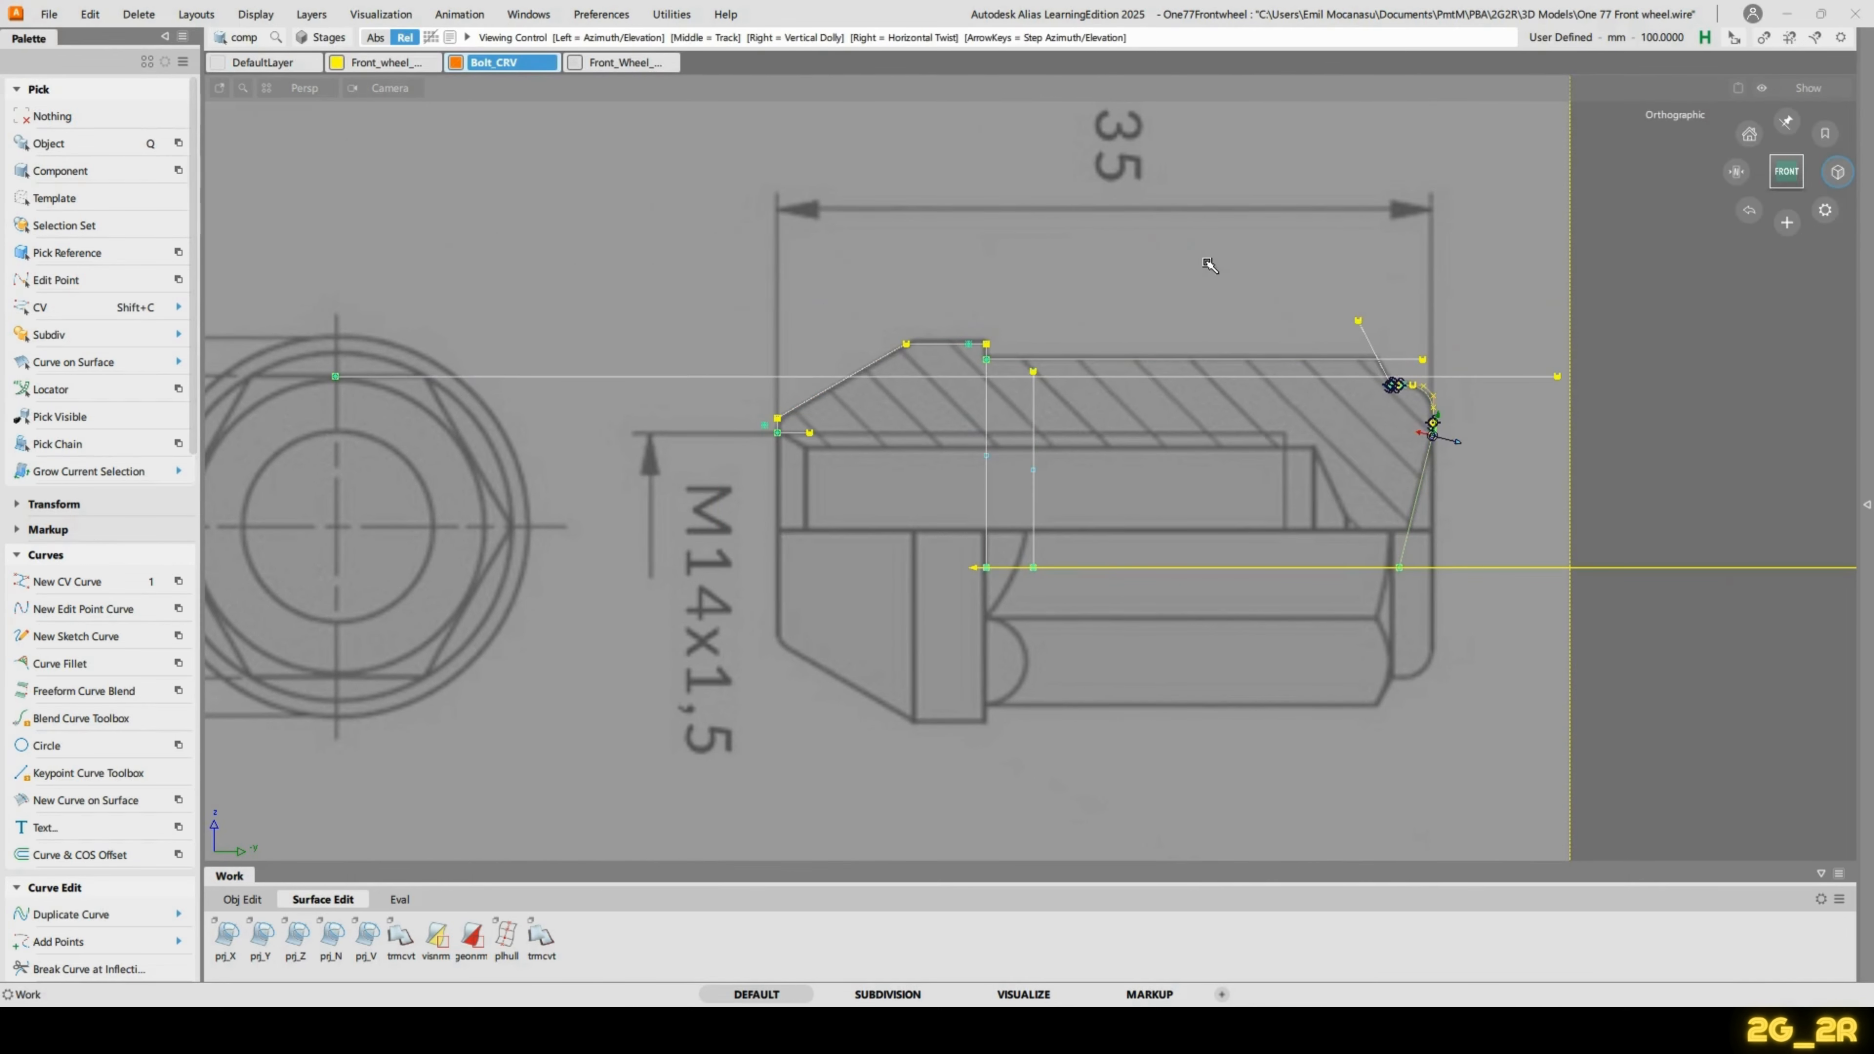
pyautogui.keyDown('alt'); pyautogui.keyDown('shift'); pyautogui.moveTo(1209, 260); pyautogui.dragTo(1049, 415, button='right'); pyautogui.keyUp('shift'); pyautogui.keyUp('alt')
pyautogui.keyDown('ctrl'); pyautogui.keyDown('shift'); pyautogui.moveTo(1084, 453); pyautogui.dragTo(1088, 476, button='middle'); pyautogui.keyUp('shift'); pyautogui.keyUp('ctrl')
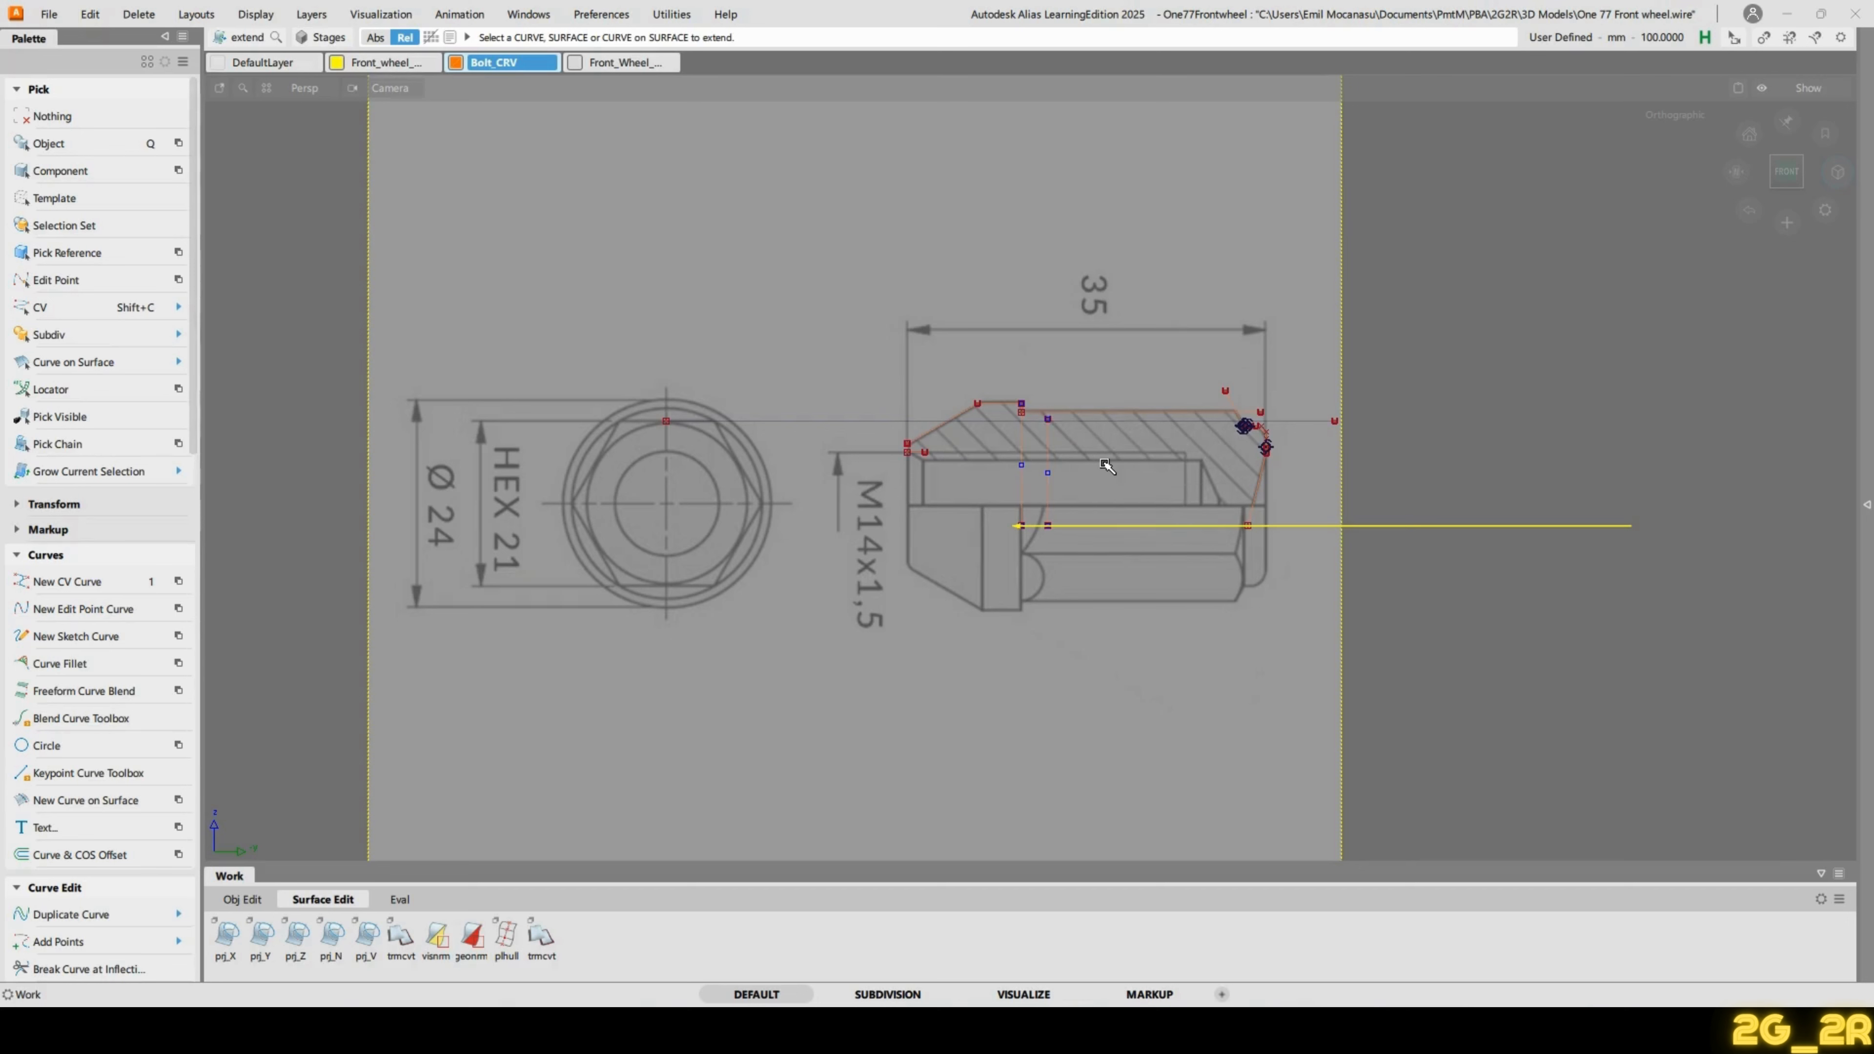
pyautogui.keyDown('ctrl'); pyautogui.keyDown('shift'); pyautogui.moveTo(1143, 481); pyautogui.dragTo(1208, 455); pyautogui.keyUp('shift'); pyautogui.keyUp('ctrl')
pyautogui.moveTo(752, 285); pyautogui.dragTo(1425, 519)
pyautogui.keyDown('ctrl'); pyautogui.keyDown('shift'); pyautogui.moveTo(1103, 457); pyautogui.dragTo(1008, 489, button='right'); pyautogui.keyUp('shift'); pyautogui.keyUp('ctrl')
pyautogui.press('Return')
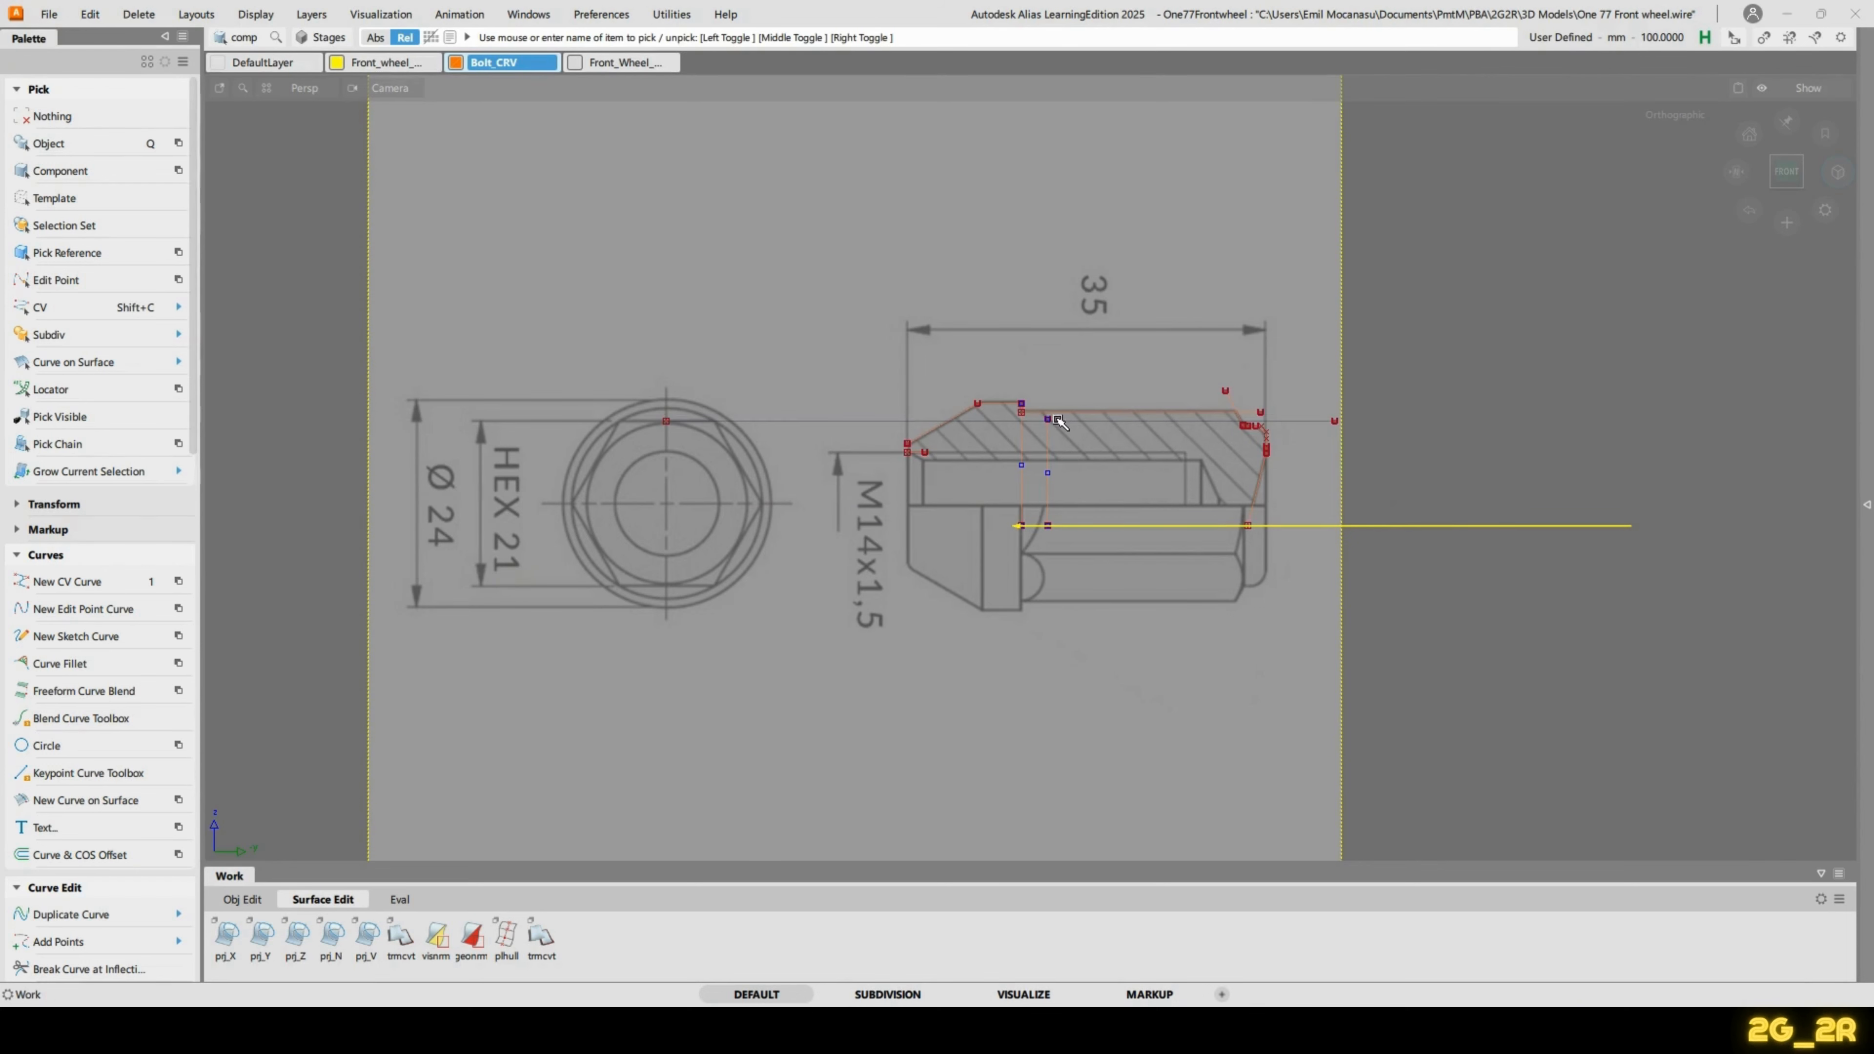
# Select the control vertices of all profile curves and move them sideways onto the blueprint plane in the left view, flattening the profile.
pyautogui.hotkey('shift', 'c')
pyautogui.moveTo(878, 295); pyautogui.dragTo(1025, 583)
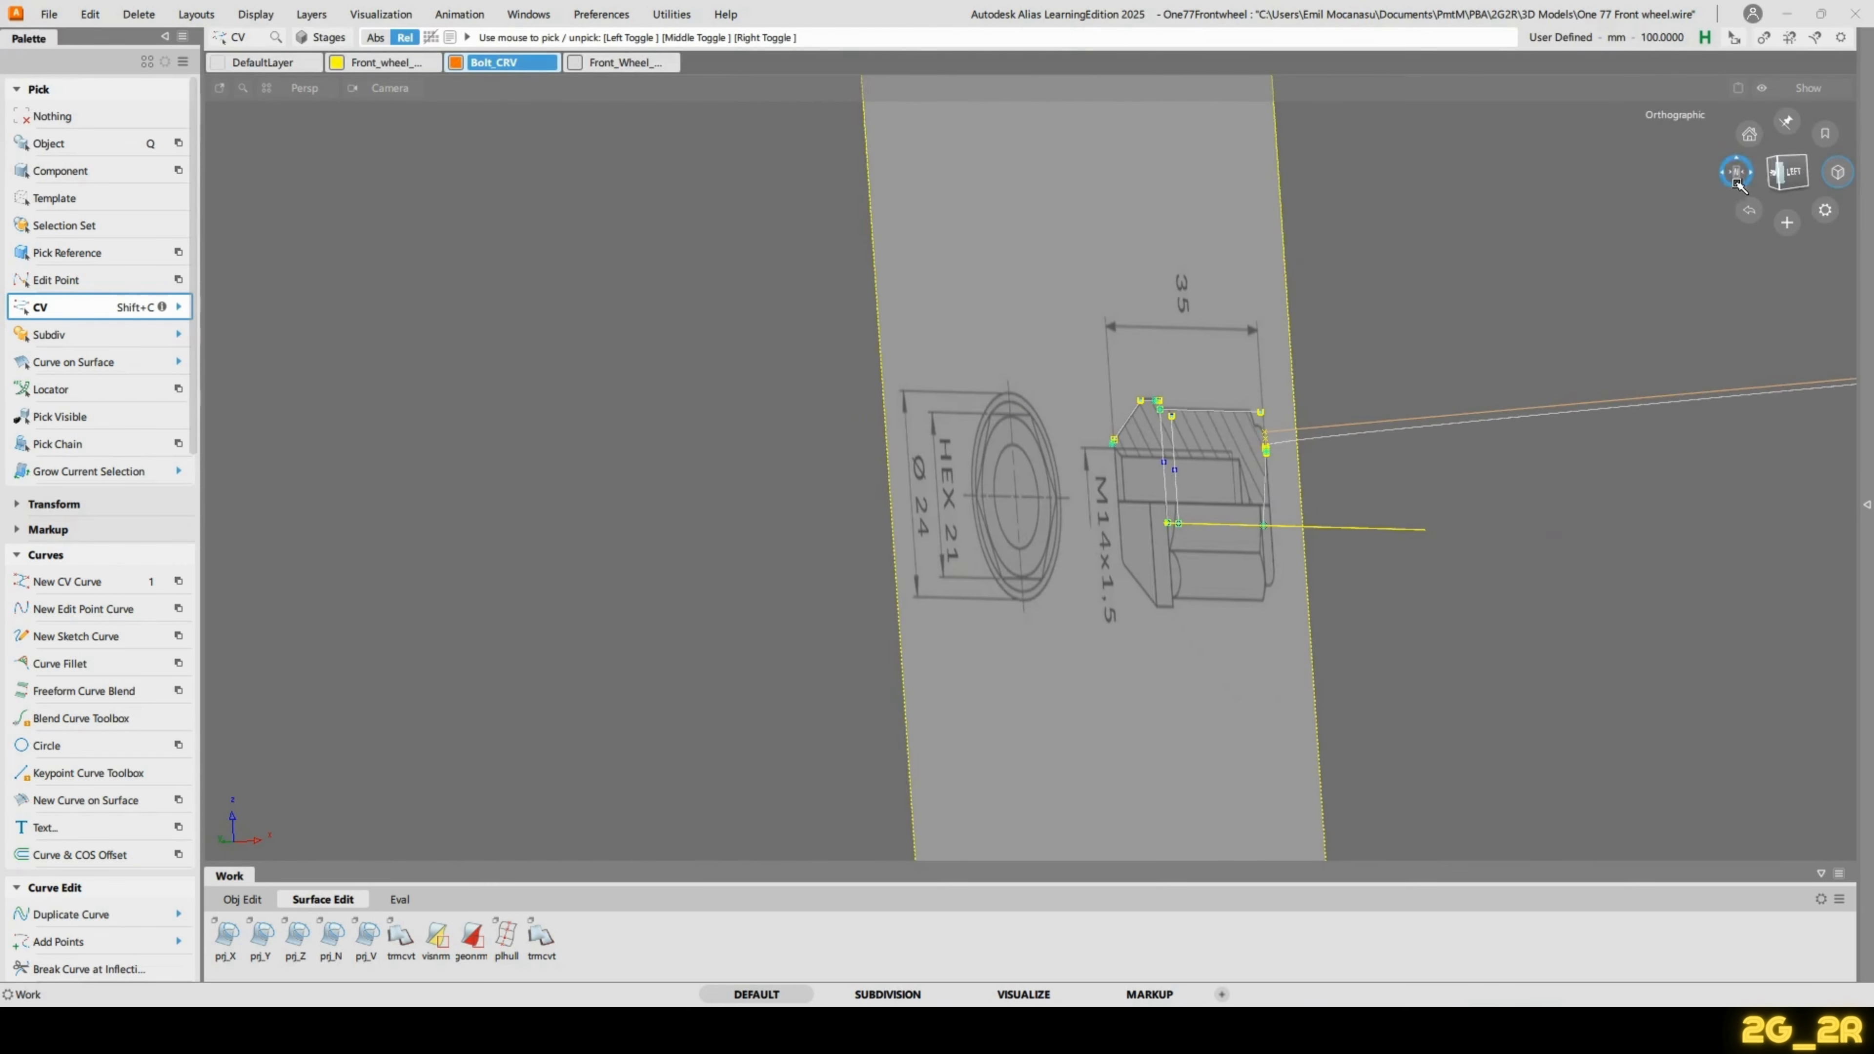
pyautogui.click(1780, 174)
pyautogui.keyDown('alt'); pyautogui.keyDown('shift'); pyautogui.moveTo(1538, 247); pyautogui.dragTo(1571, 362, button='right'); pyautogui.keyUp('shift'); pyautogui.keyUp('alt')
pyautogui.keyDown('alt'); pyautogui.keyDown('shift'); pyautogui.moveTo(1571, 362); pyautogui.dragTo(738, 396, button='middle'); pyautogui.keyUp('shift'); pyautogui.keyUp('alt')
pyautogui.keyDown('alt'); pyautogui.keyDown('shift'); pyautogui.moveTo(1091, 402); pyautogui.dragTo(1161, 513, button='right'); pyautogui.keyUp('shift'); pyautogui.keyUp('alt')
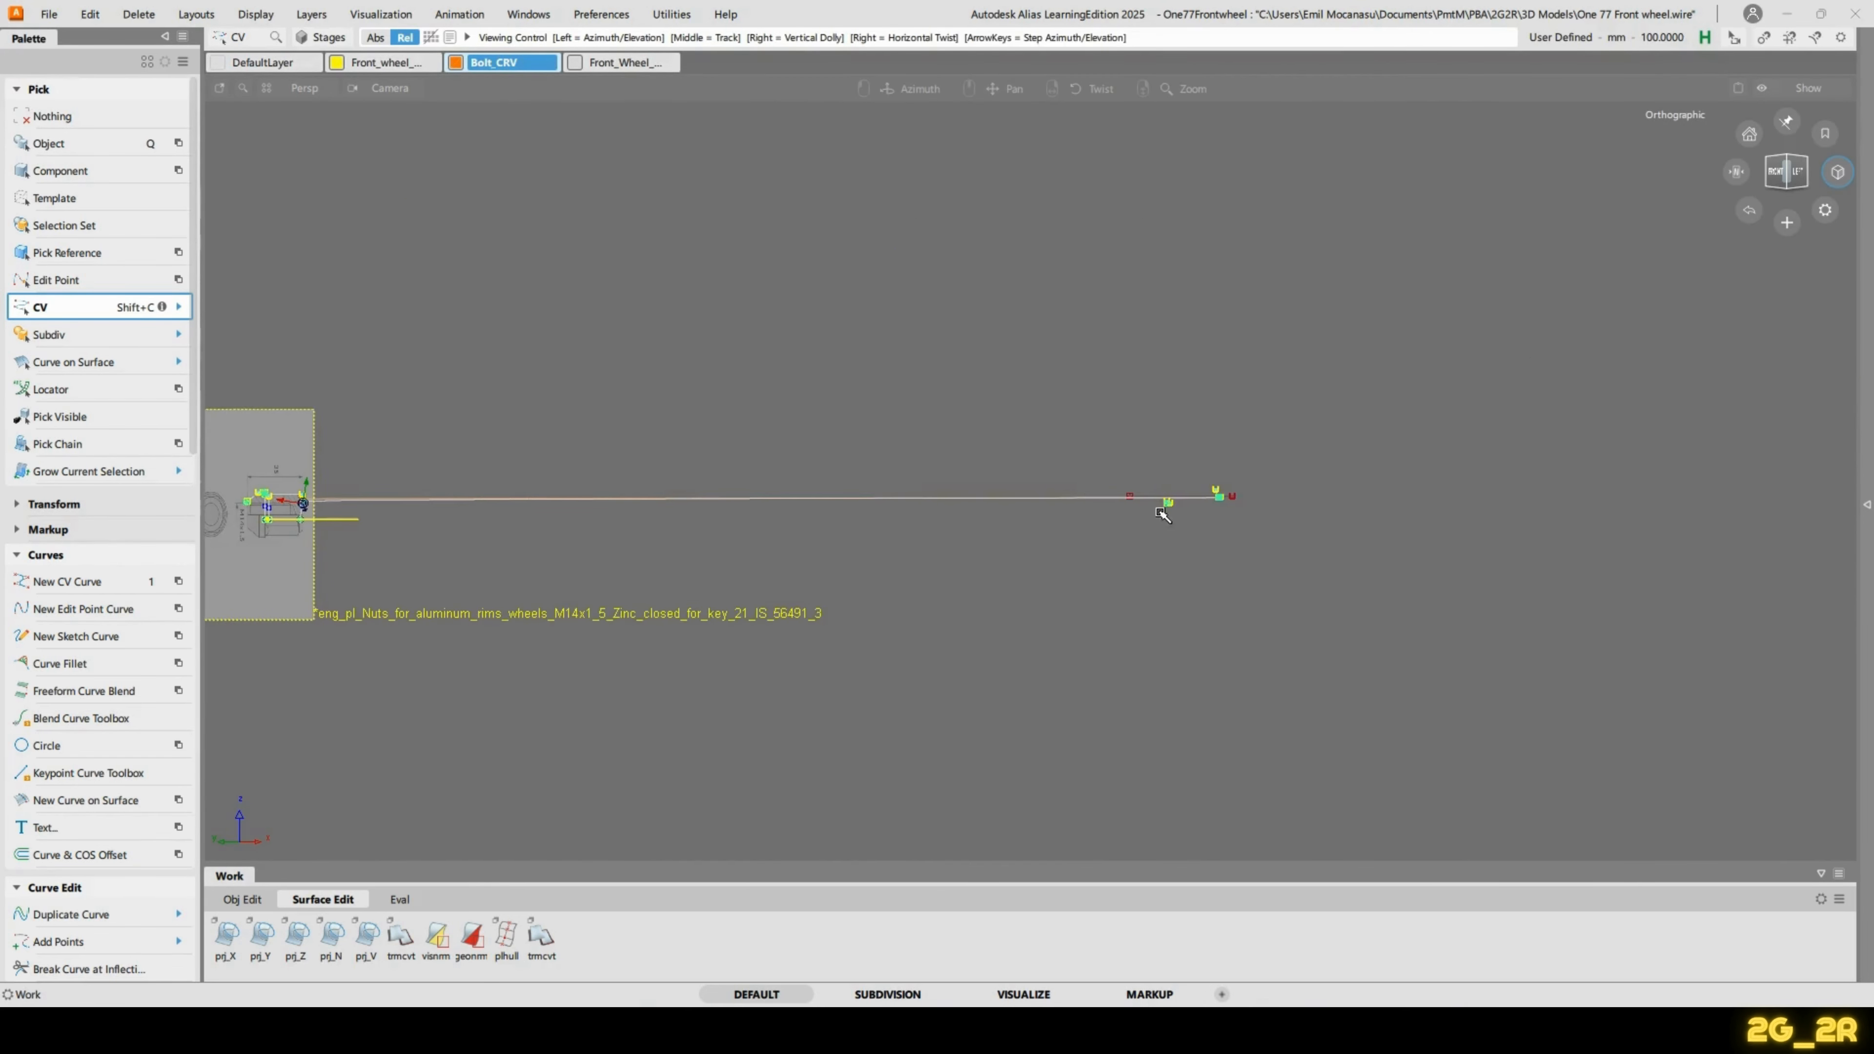
pyautogui.moveTo(1162, 515)
pyautogui.keyDown('alt'); pyautogui.keyDown('shift'); pyautogui.mouseDown(button='middle')
pyautogui.moveTo(1087, 490)
pyautogui.moveTo(1465, 493)
pyautogui.mouseUp(button='middle'); pyautogui.keyUp('shift'); pyautogui.keyUp('alt')
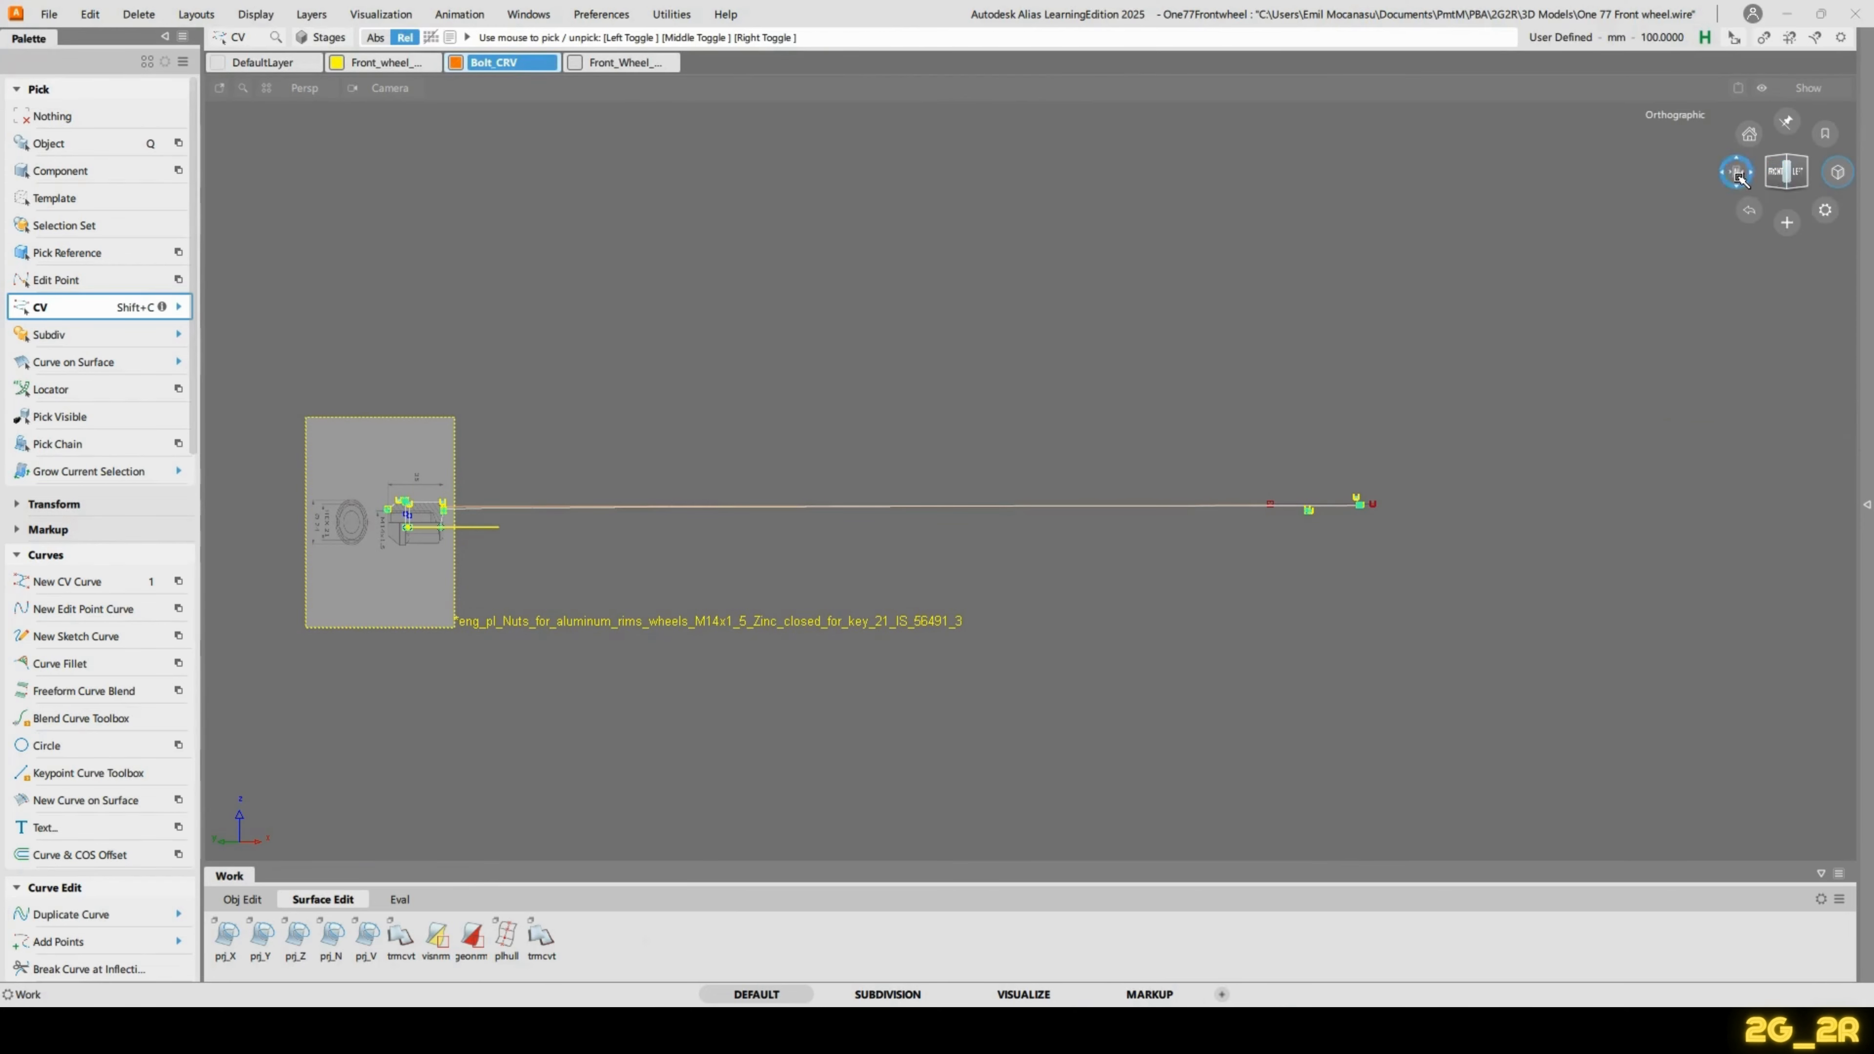
pyautogui.click(1797, 172)
pyautogui.keyDown('alt'); pyautogui.keyDown('shift'); pyautogui.moveTo(720, 526); pyautogui.dragTo(603, 569, button='right'); pyautogui.keyUp('shift'); pyautogui.keyUp('alt')
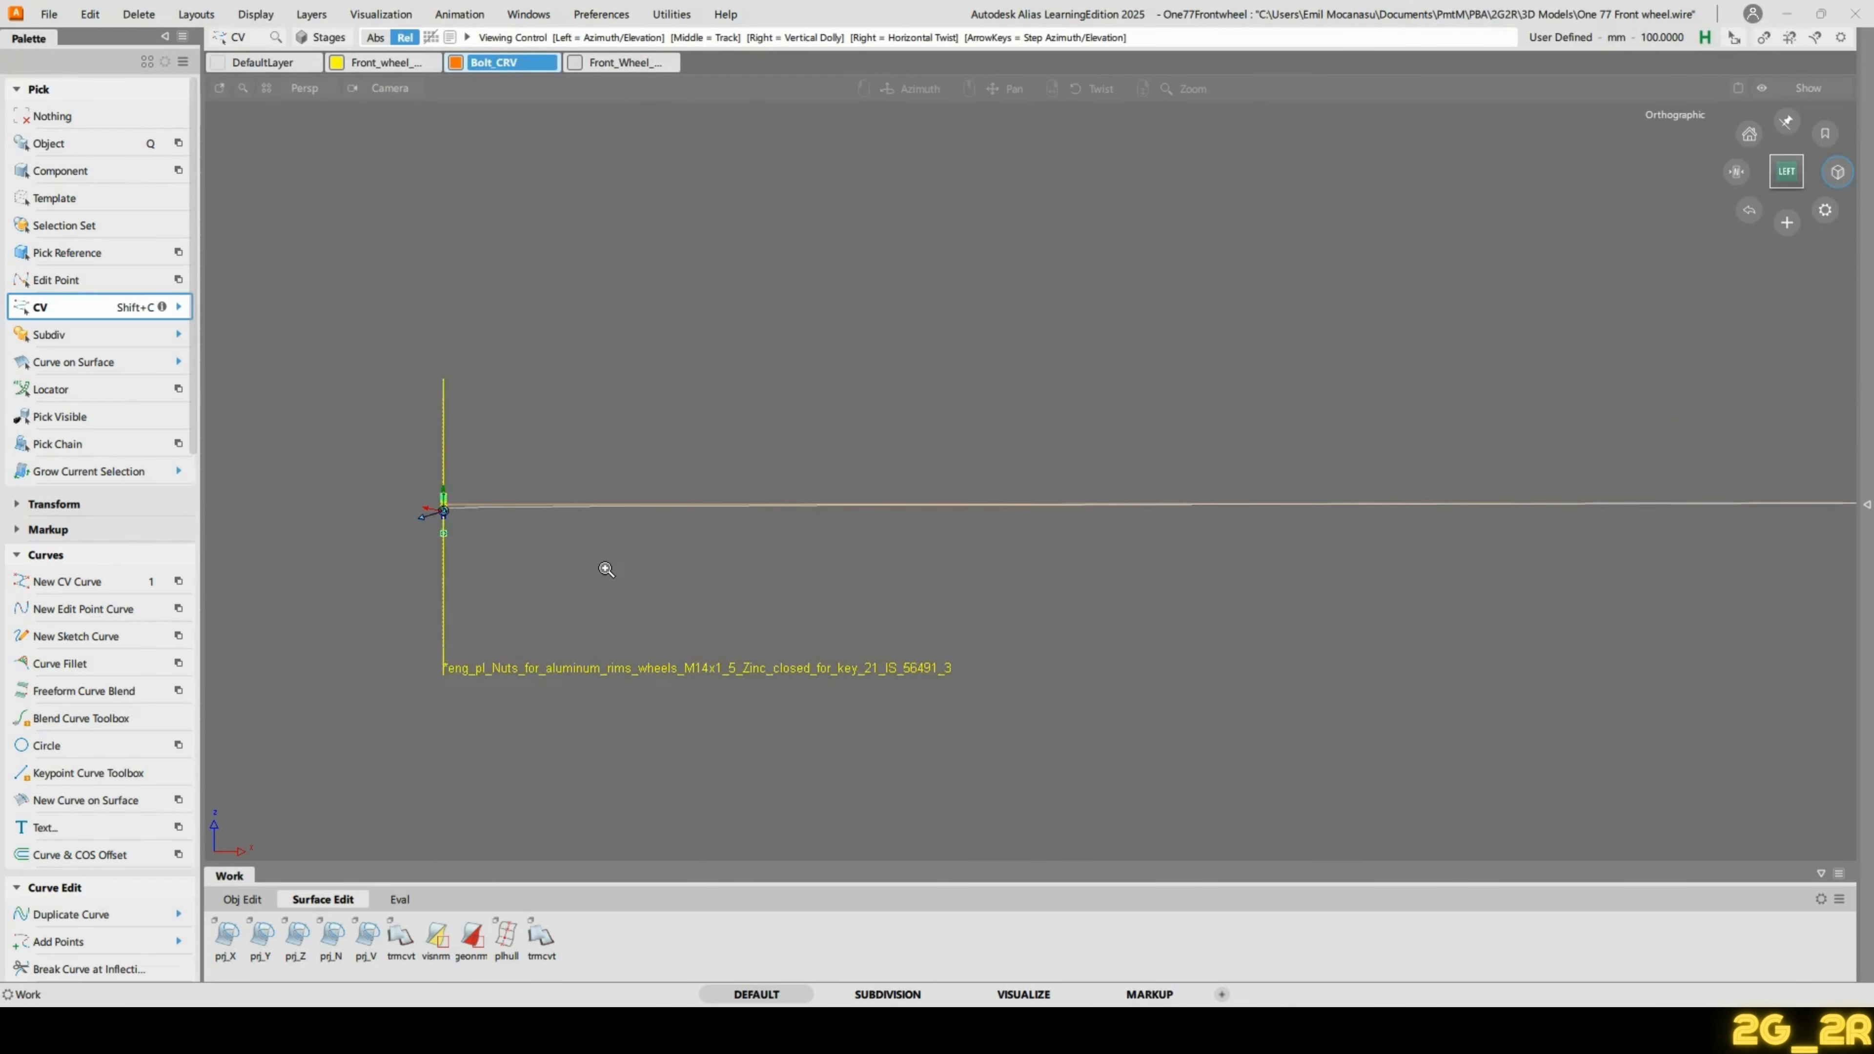
pyautogui.keyDown('alt'); pyautogui.keyDown('shift'); pyautogui.moveTo(635, 627); pyautogui.dragTo(1062, 668, button='middle'); pyautogui.keyUp('shift'); pyautogui.keyUp('alt')
pyautogui.keyDown('alt'); pyautogui.keyDown('shift'); pyautogui.moveTo(1105, 694); pyautogui.dragTo(930, 579, button='right'); pyautogui.keyUp('shift'); pyautogui.keyUp('alt')
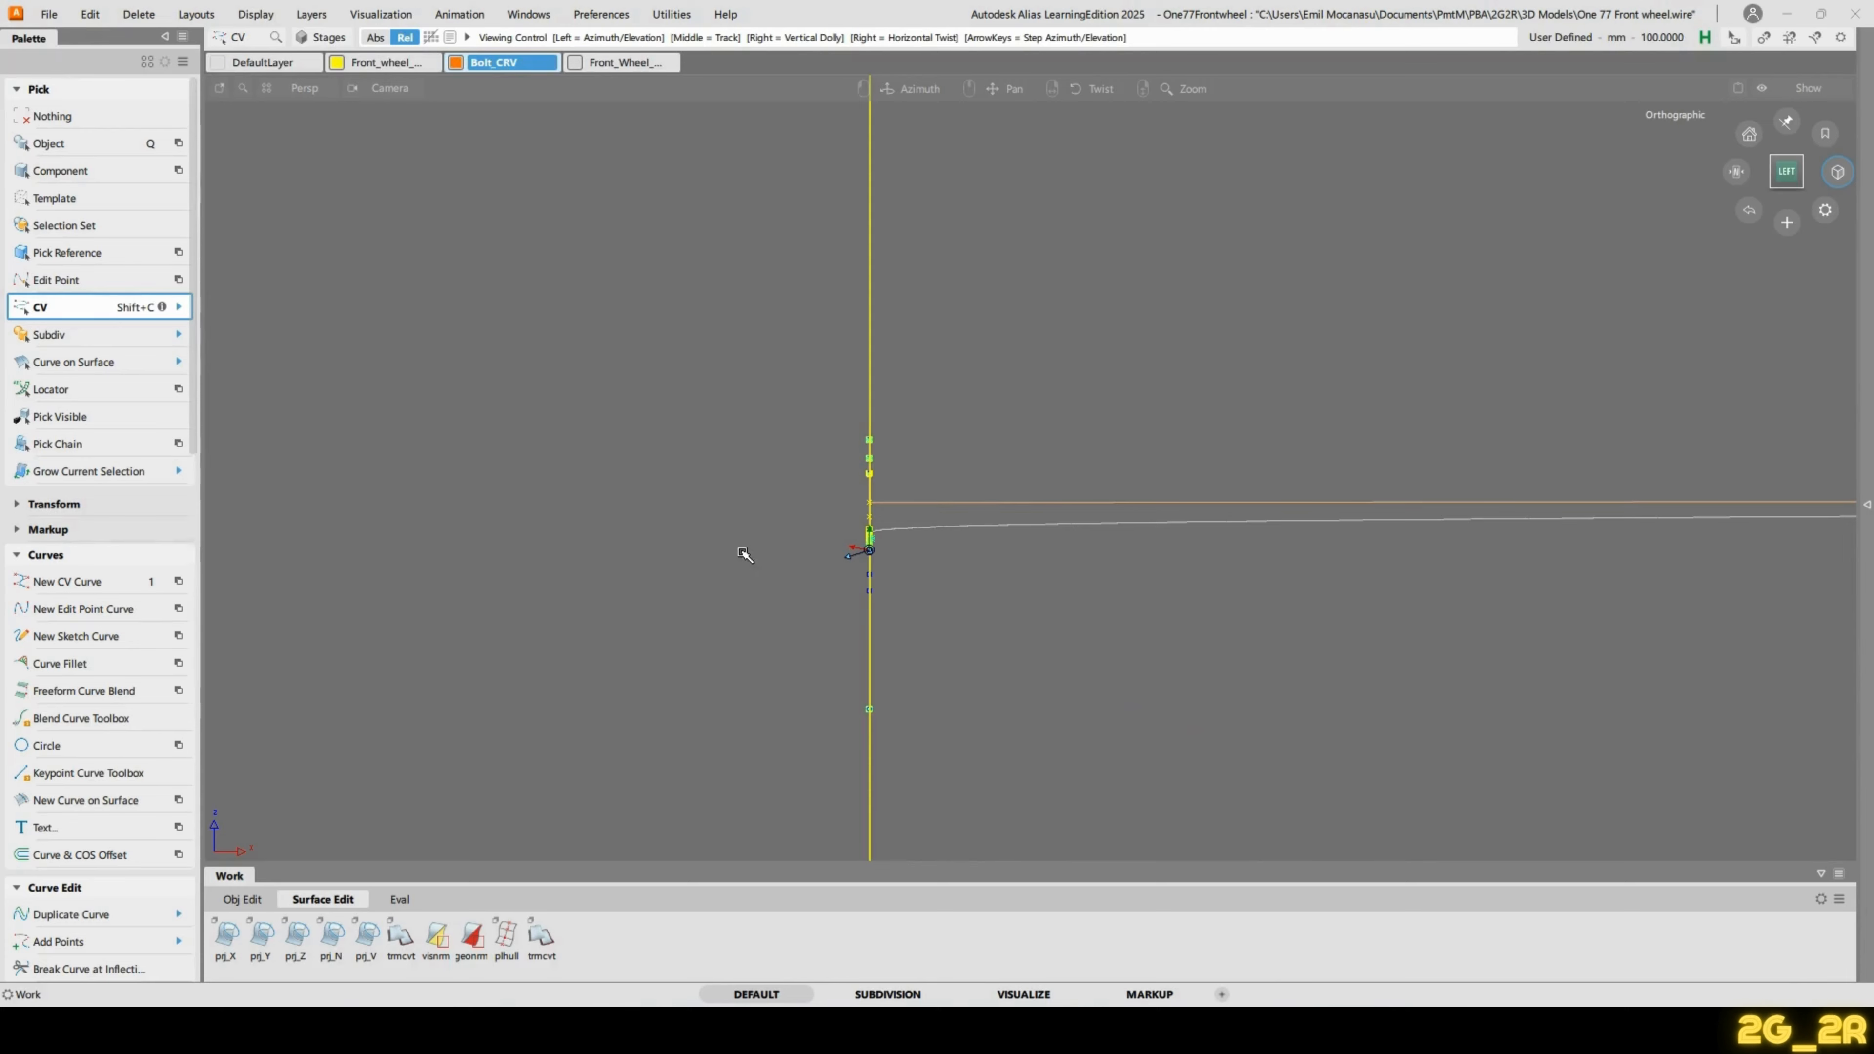
pyautogui.moveTo(743, 553)
pyautogui.keyDown('alt'); pyautogui.keyDown('shift'); pyautogui.mouseDown()
pyautogui.moveTo(1393, 536)
pyautogui.moveTo(1322, 528)
pyautogui.moveTo(1225, 563)
pyautogui.moveTo(1117, 567)
pyautogui.mouseUp(); pyautogui.keyUp('shift'); pyautogui.keyUp('alt')
pyautogui.click(1784, 174)
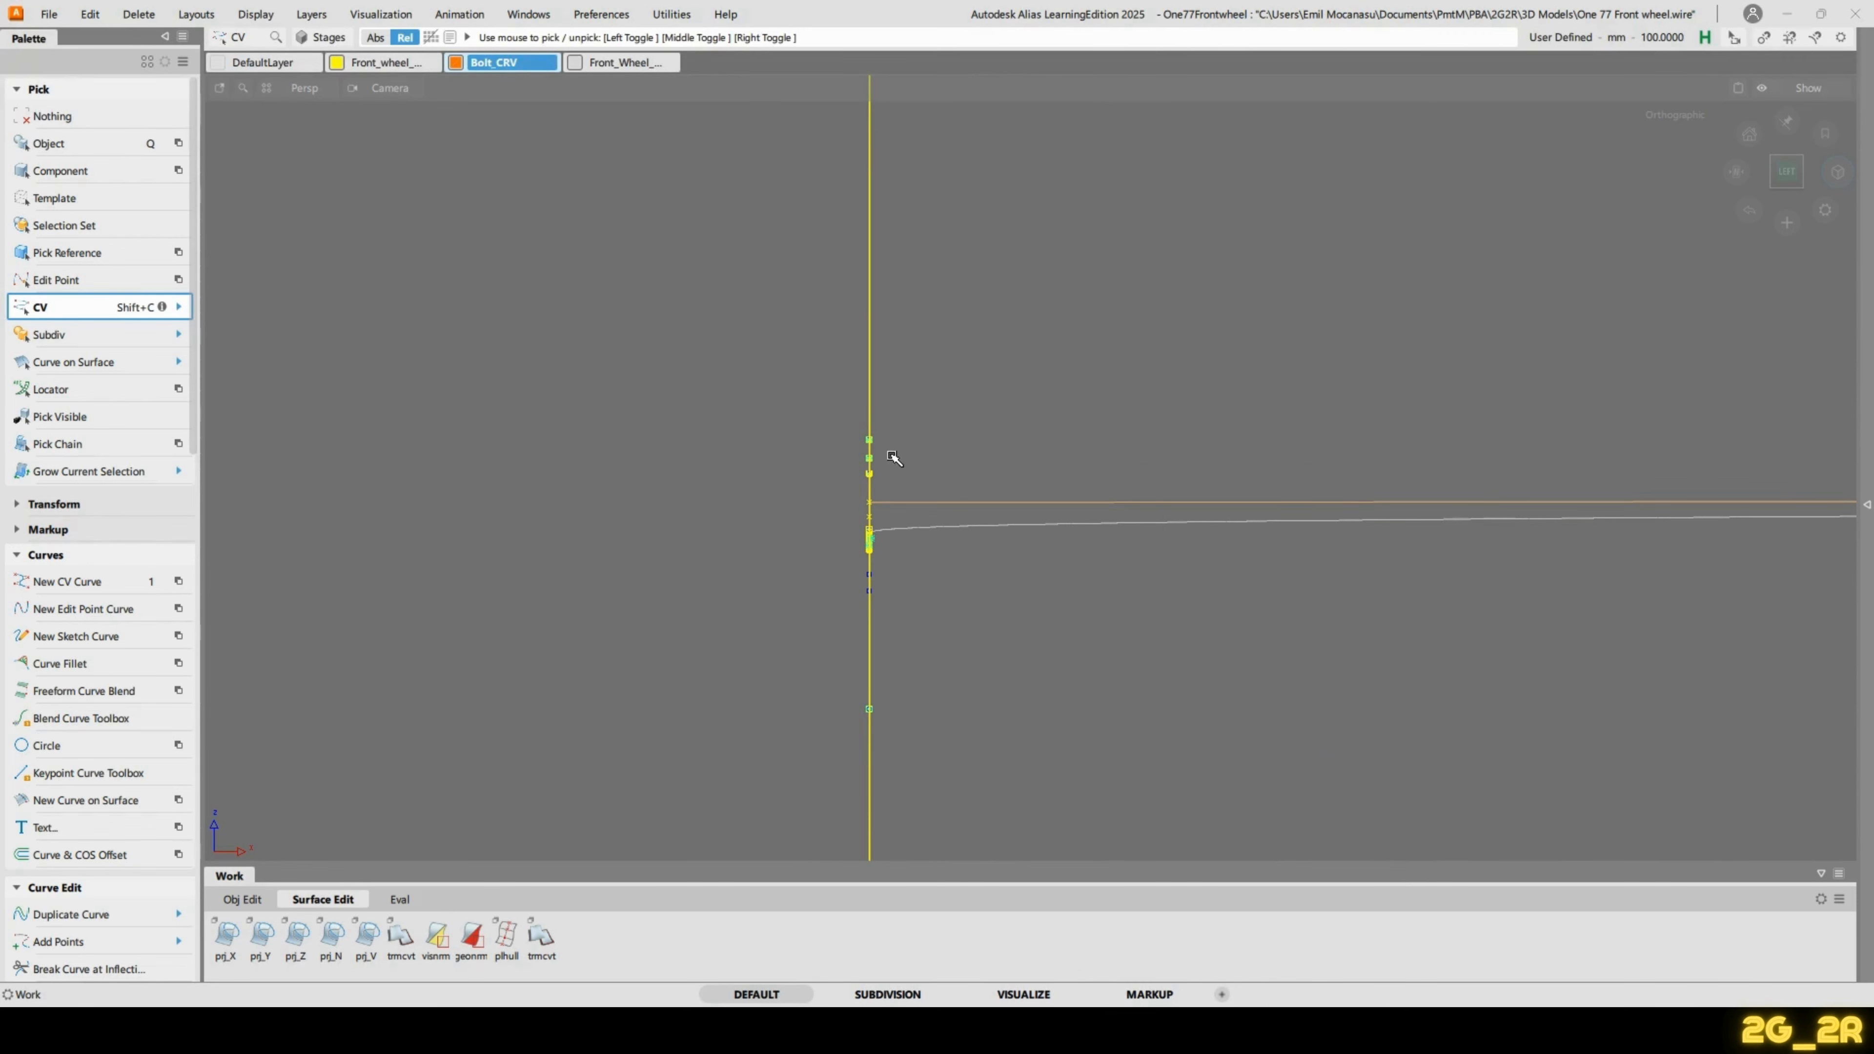
pyautogui.press('w')
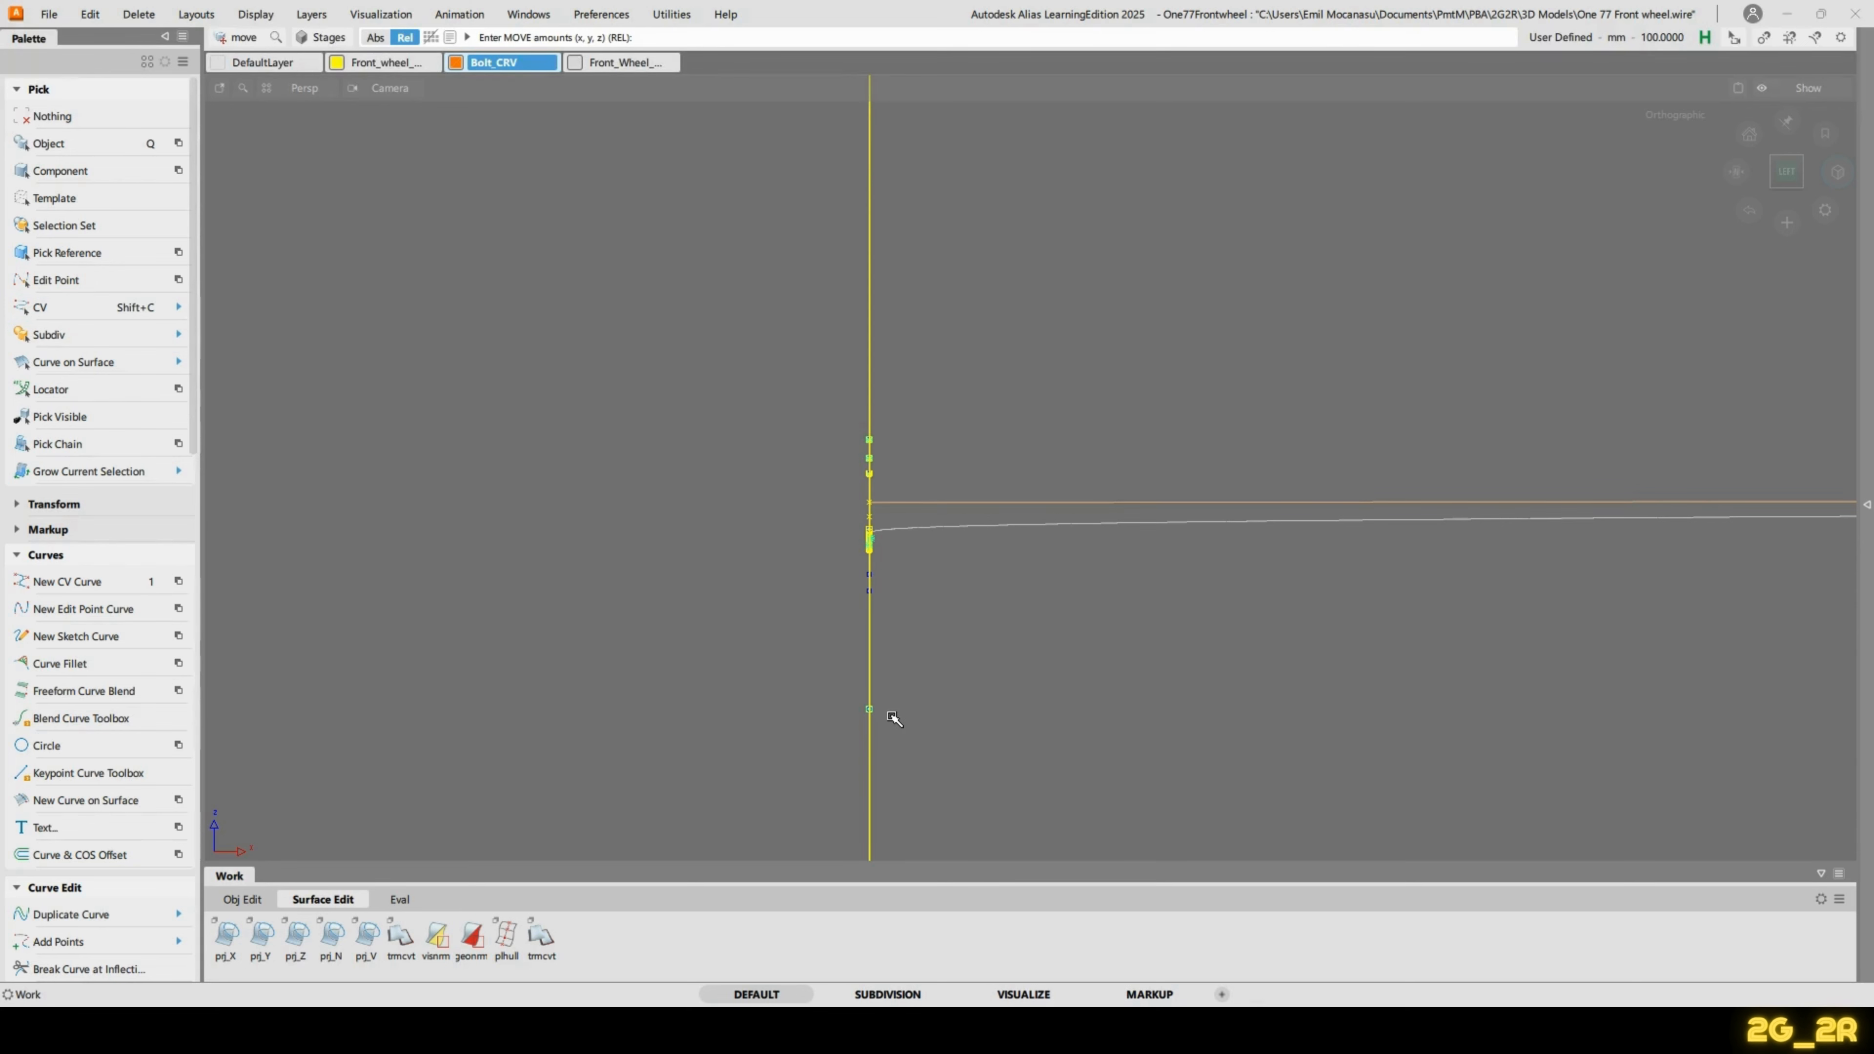
pyautogui.keyDown('ctrl'); pyautogui.middleClick(883, 709); pyautogui.keyUp('ctrl')
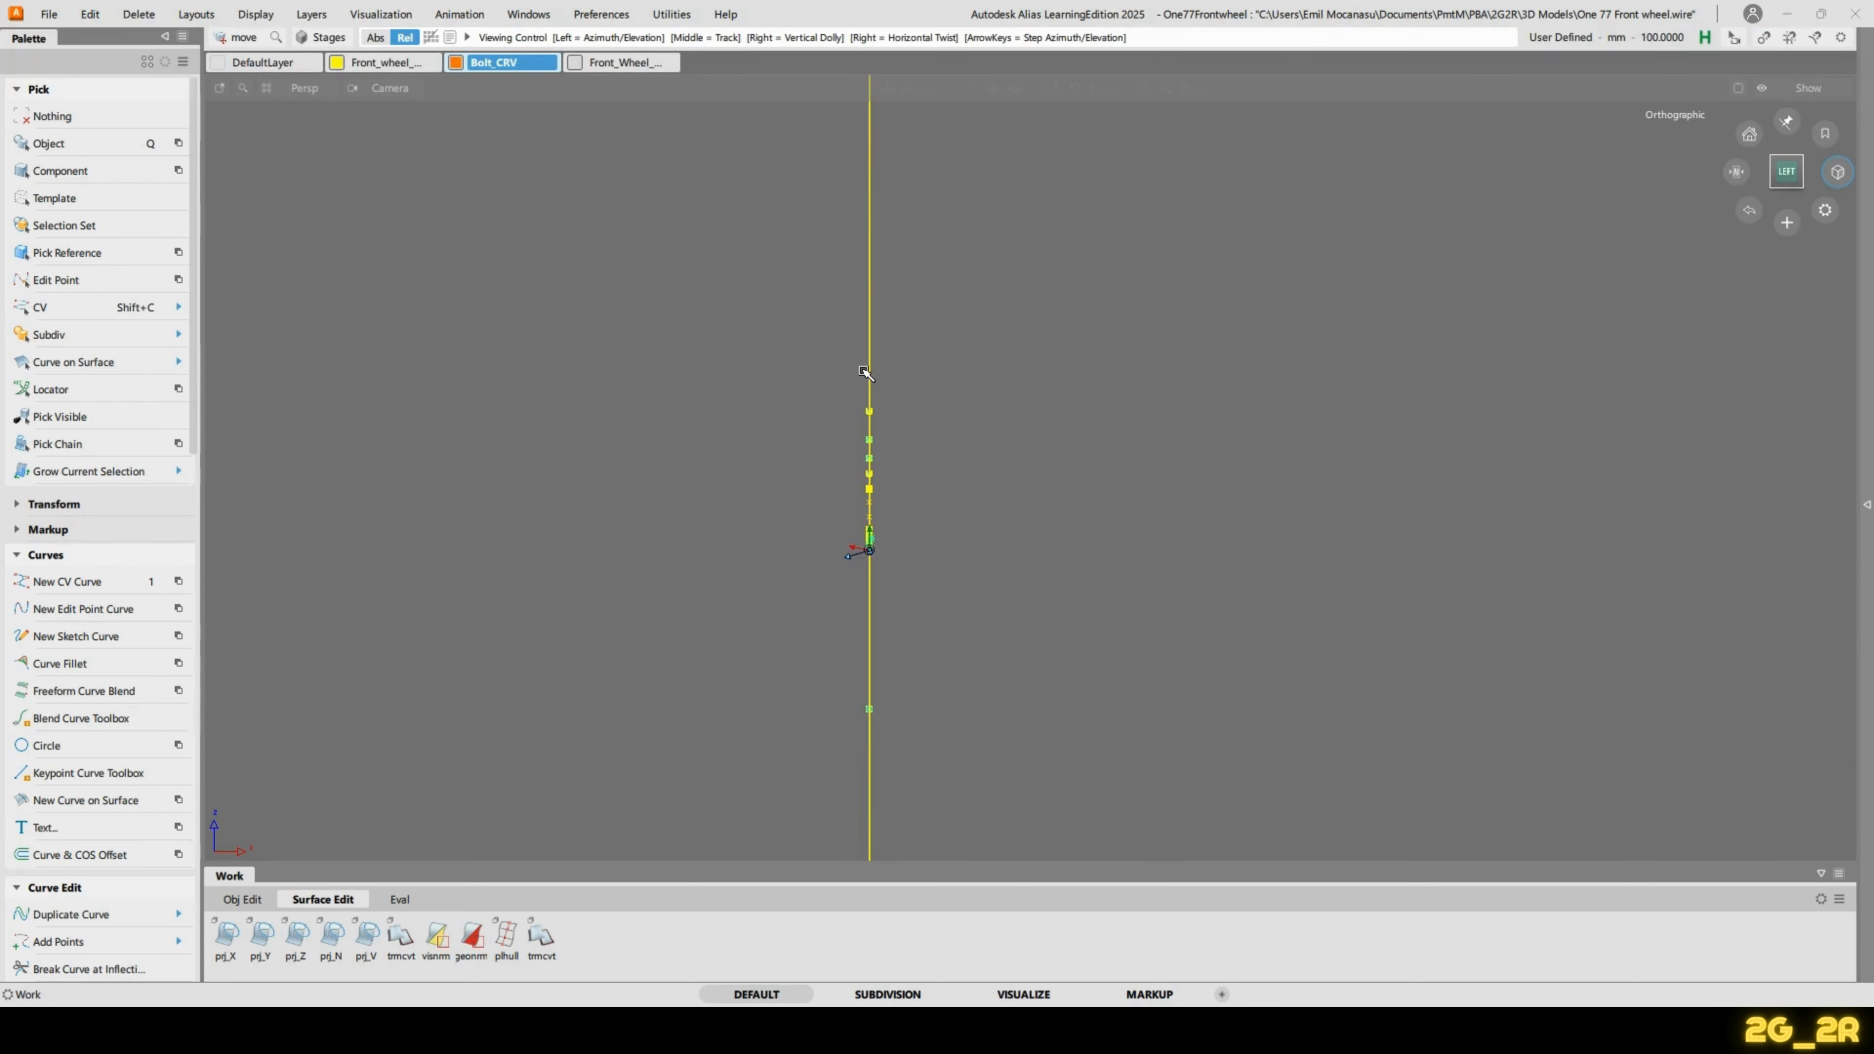
# Bring the blueprint profile back into view, clear the selection and hide the curves' control vertices.
pyautogui.moveTo(876, 516)
pyautogui.keyDown('alt'); pyautogui.keyDown('shift'); pyautogui.mouseDown()
pyautogui.moveTo(1150, 573)
pyautogui.moveTo(1586, 552)
pyautogui.mouseUp(); pyautogui.keyUp('shift'); pyautogui.keyUp('alt')
pyautogui.keyDown('alt'); pyautogui.keyDown('shift'); pyautogui.moveTo(1225, 556); pyautogui.dragTo(841, 512, button='right'); pyautogui.keyUp('shift'); pyautogui.keyUp('alt')
pyautogui.keyDown('alt'); pyautogui.keyDown('shift'); pyautogui.moveTo(841, 511); pyautogui.dragTo(1217, 449, button='middle'); pyautogui.keyUp('shift'); pyautogui.keyUp('alt')
pyautogui.keyDown('ctrl'); pyautogui.keyDown('shift'); pyautogui.moveTo(987, 439); pyautogui.dragTo(982, 399); pyautogui.keyUp('shift'); pyautogui.keyUp('ctrl')
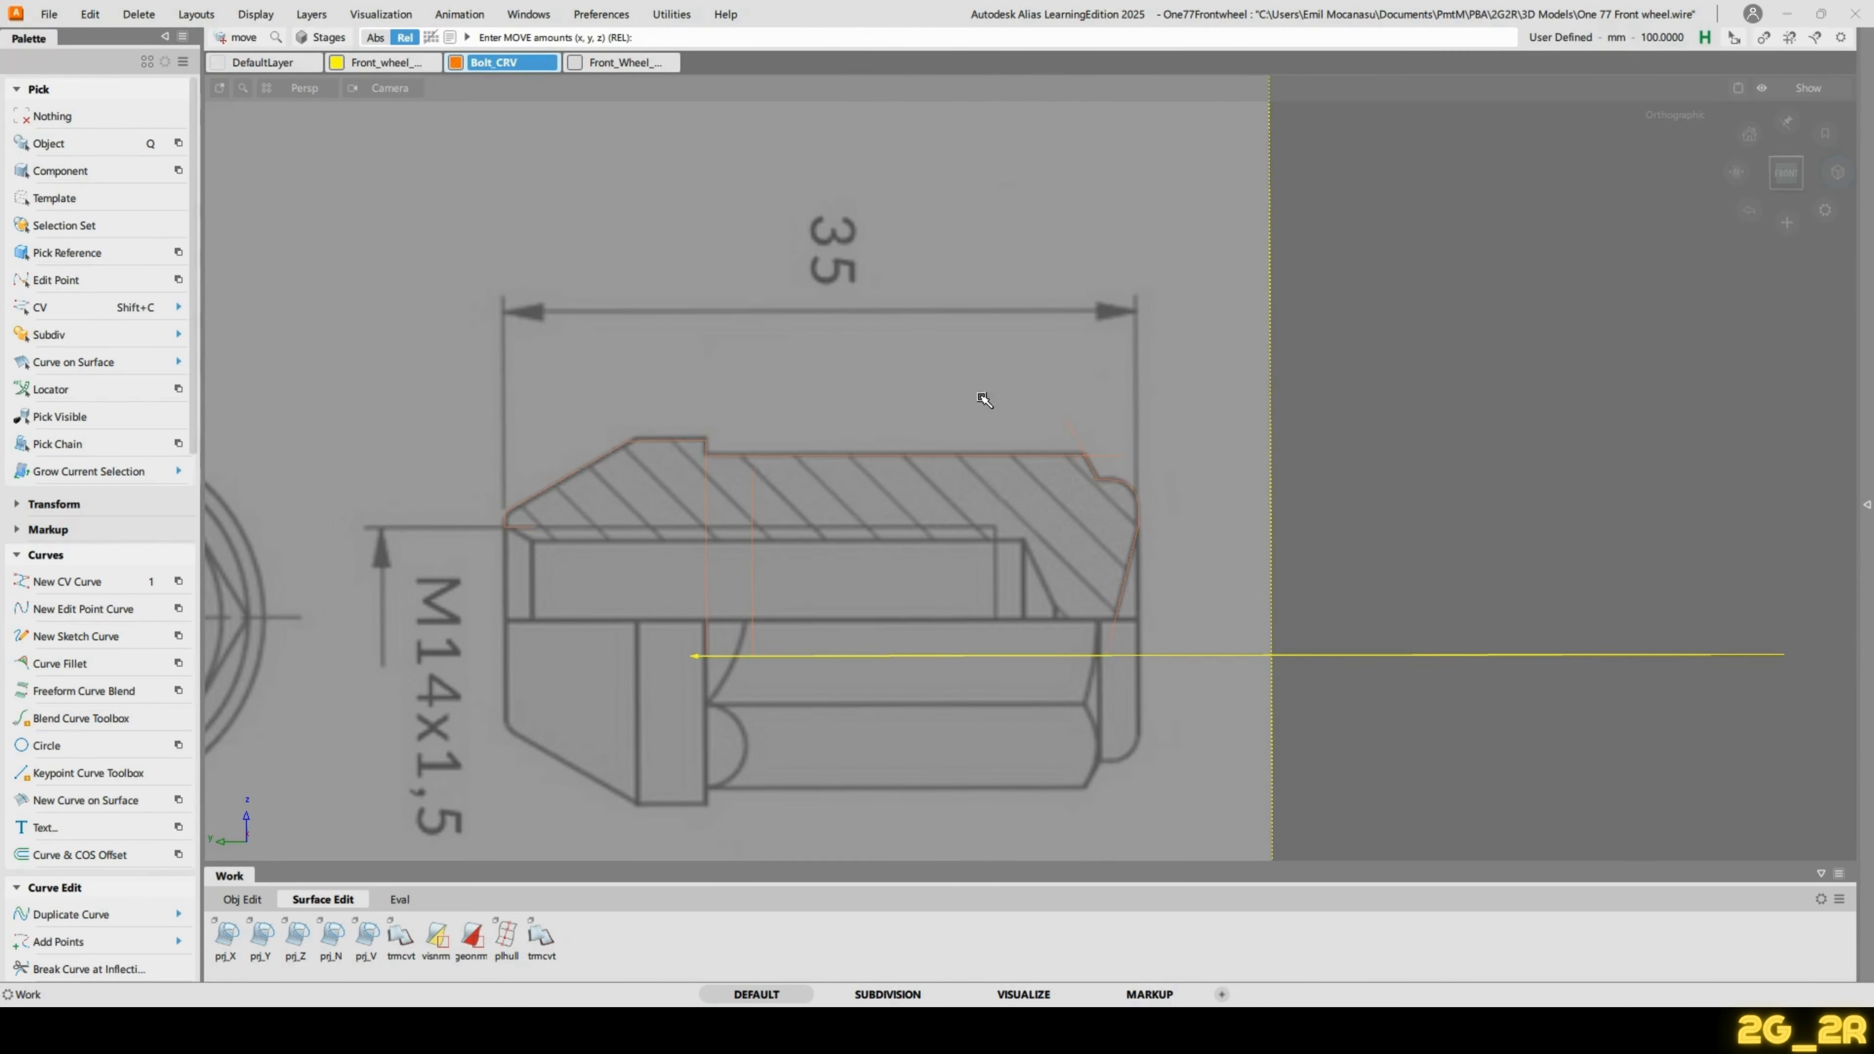
# Shorten the long tapered line and the collar's top horizontal line slightly at their shared corner with Extend.
pyautogui.keyDown('alt'); pyautogui.keyDown('shift'); pyautogui.moveTo(652, 484); pyautogui.dragTo(855, 442, button='middle'); pyautogui.keyUp('shift'); pyautogui.keyUp('alt')
pyautogui.keyDown('alt'); pyautogui.keyDown('shift'); pyautogui.moveTo(966, 425); pyautogui.dragTo(898, 431, button='right'); pyautogui.keyUp('shift'); pyautogui.keyUp('alt')
pyautogui.keyDown('alt'); pyautogui.keyDown('shift'); pyautogui.moveTo(602, 410); pyautogui.dragTo(701, 410, button='middle'); pyautogui.keyUp('shift'); pyautogui.keyUp('alt')
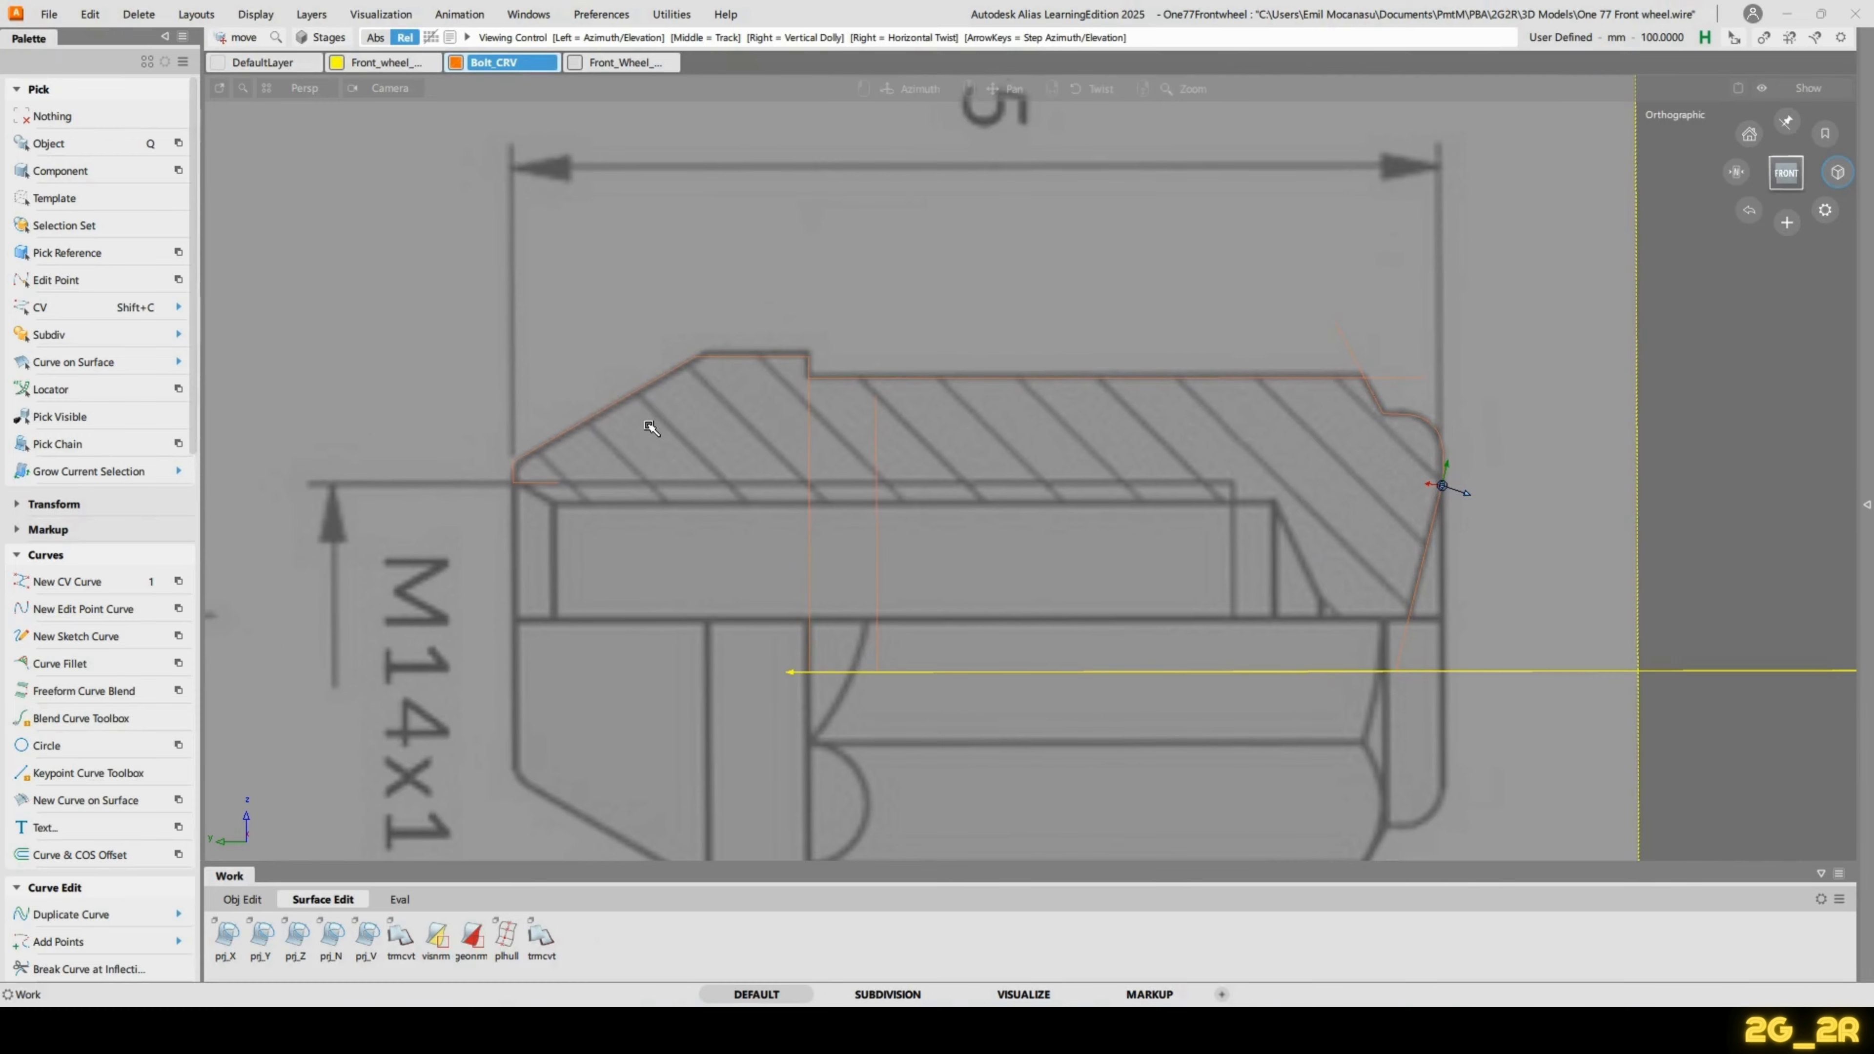
pyautogui.keyDown('alt'); pyautogui.keyDown('shift'); pyautogui.moveTo(511, 464); pyautogui.dragTo(518, 327, button='right'); pyautogui.keyUp('shift'); pyautogui.keyUp('alt')
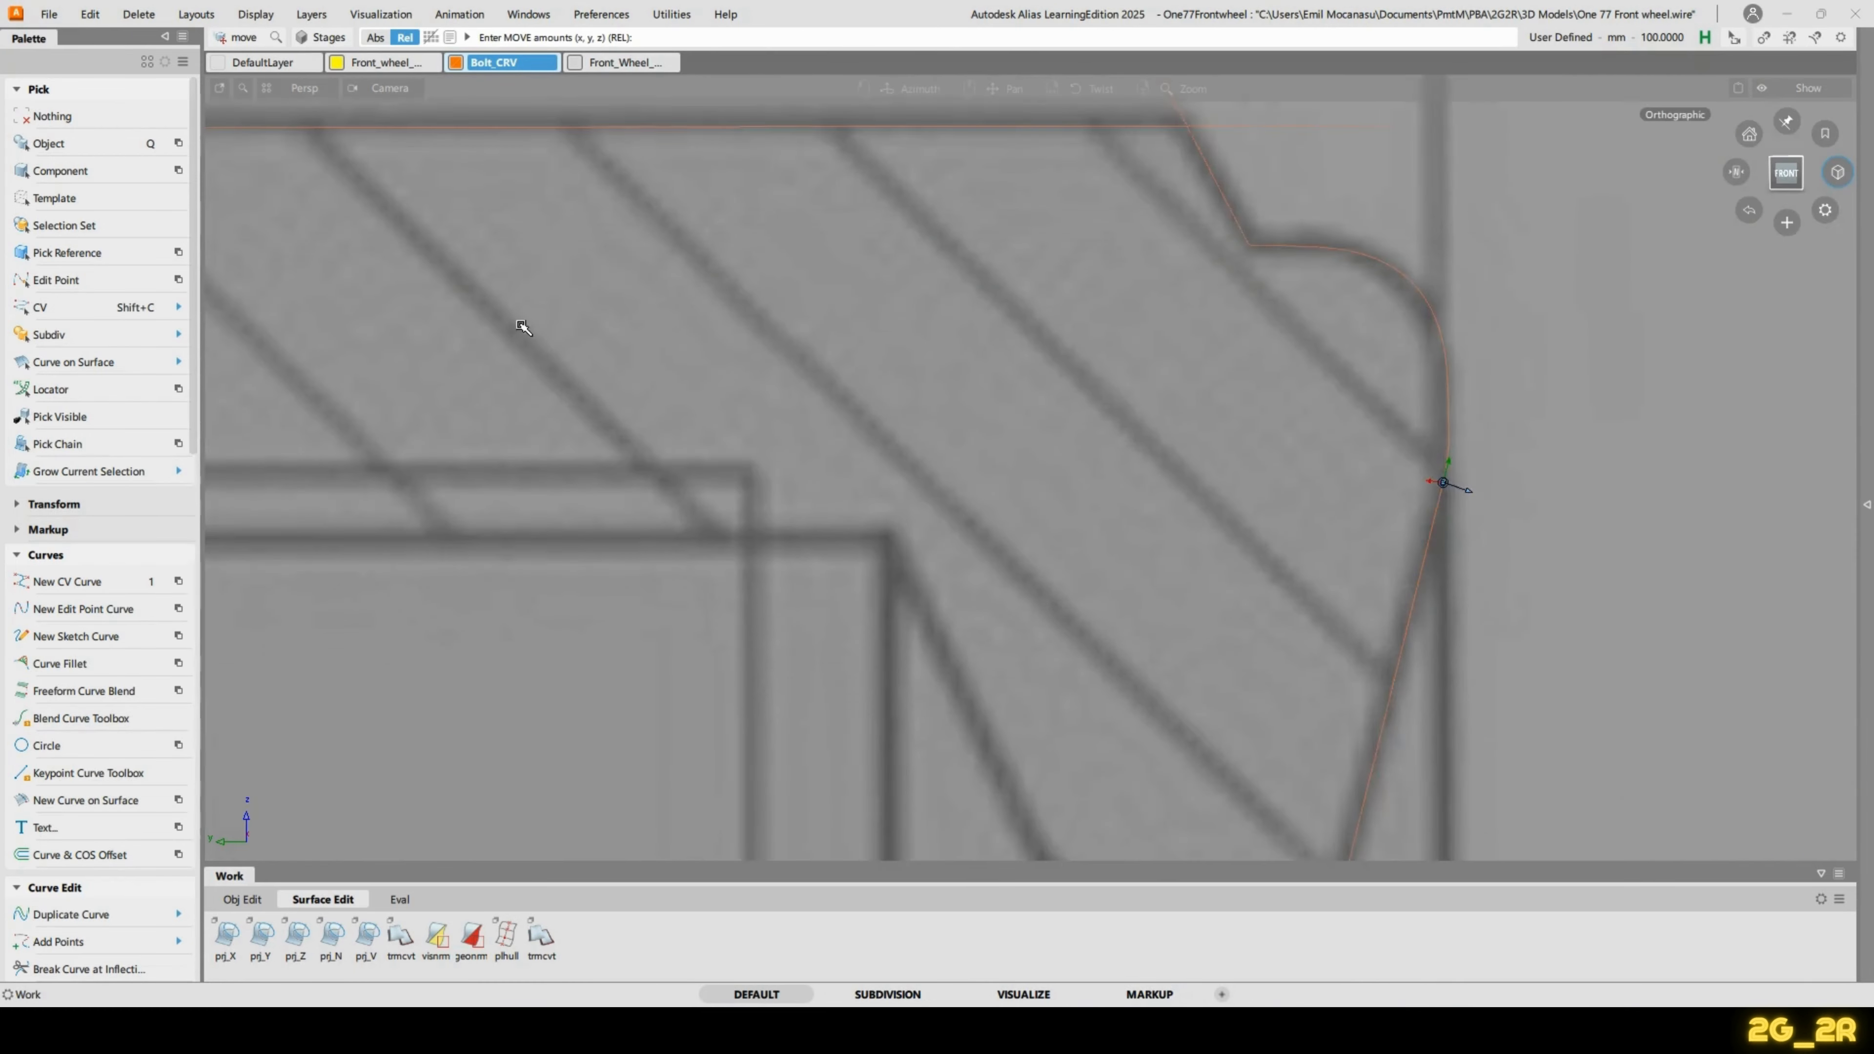
pyautogui.moveTo(518, 327)
pyautogui.keyDown('alt'); pyautogui.keyDown('shift'); pyautogui.mouseDown(button='middle')
pyautogui.moveTo(962, 511)
pyautogui.moveTo(1195, 490)
pyautogui.mouseUp(button='middle'); pyautogui.keyUp('shift'); pyautogui.keyUp('alt')
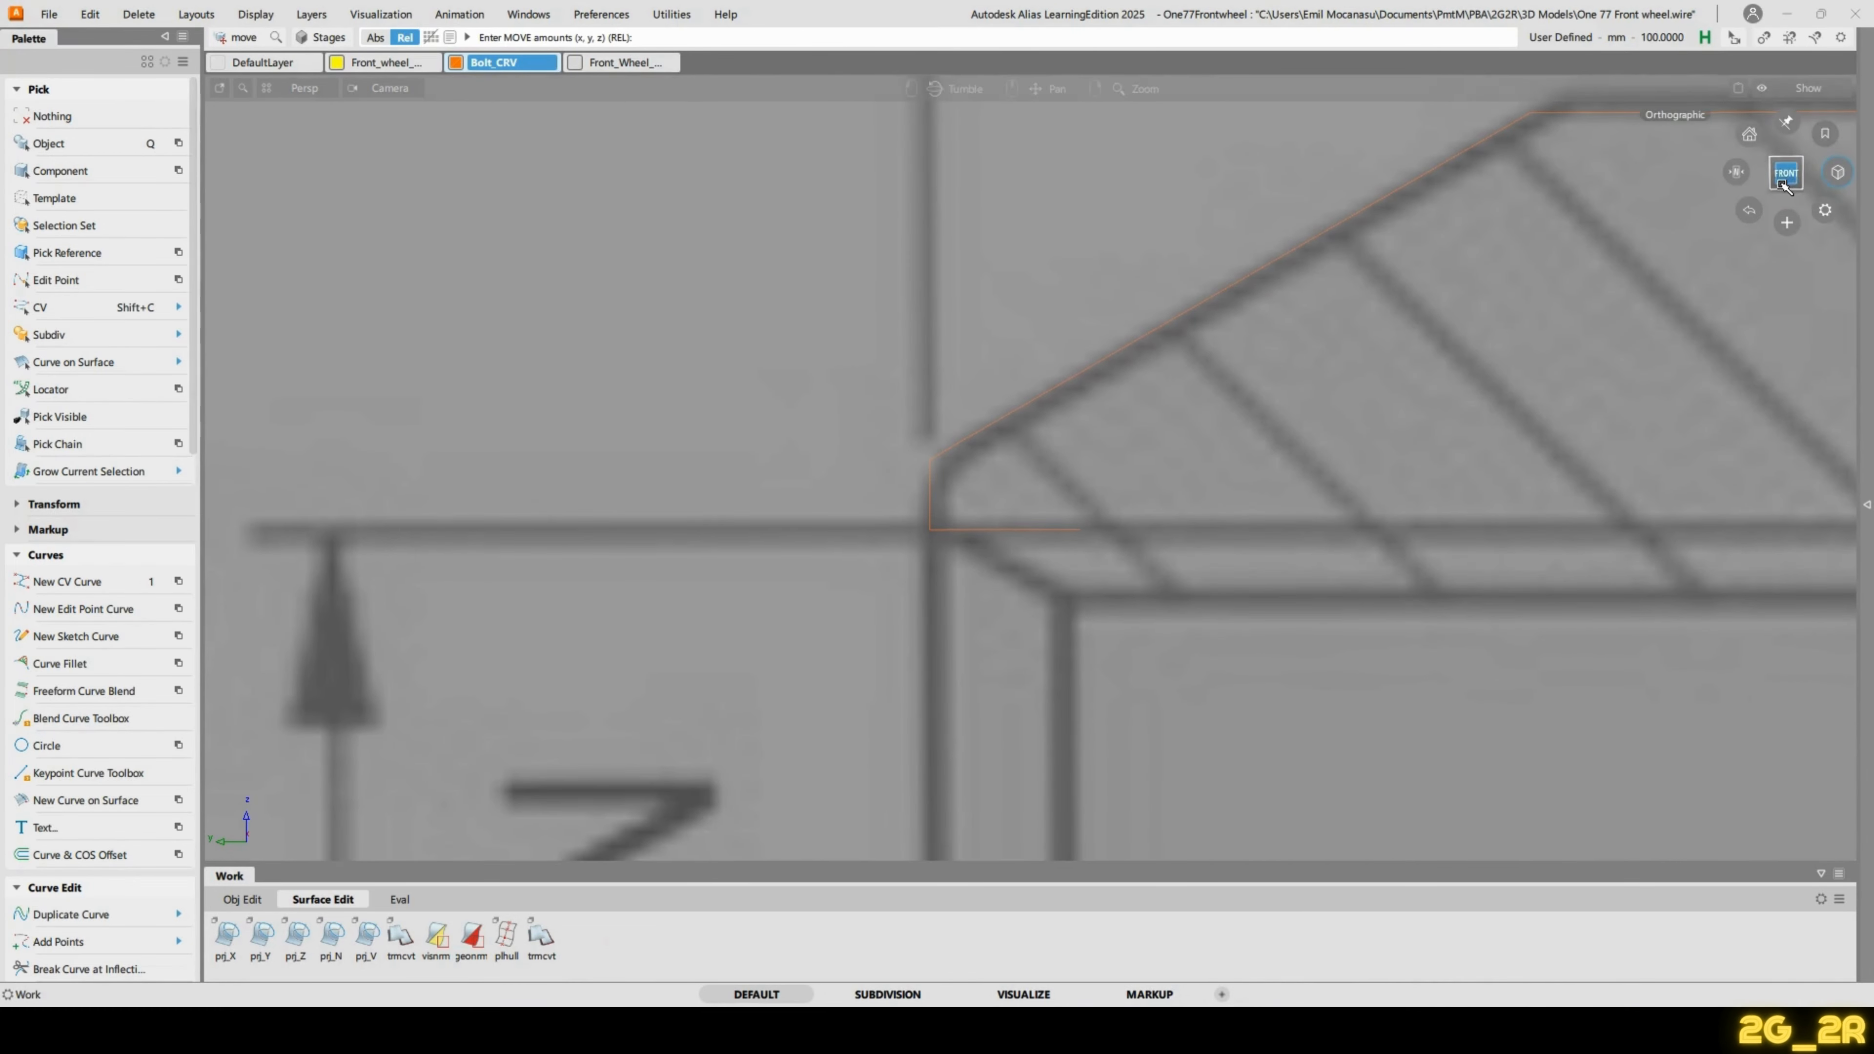
pyautogui.keyDown('alt'); pyautogui.keyDown('shift'); pyautogui.moveTo(1623, 182); pyautogui.dragTo(1089, 430, button='middle'); pyautogui.keyUp('shift'); pyautogui.keyUp('alt')
pyautogui.keyDown('ctrl'); pyautogui.keyDown('shift'); pyautogui.click(1002, 278); pyautogui.keyUp('shift'); pyautogui.keyUp('ctrl')
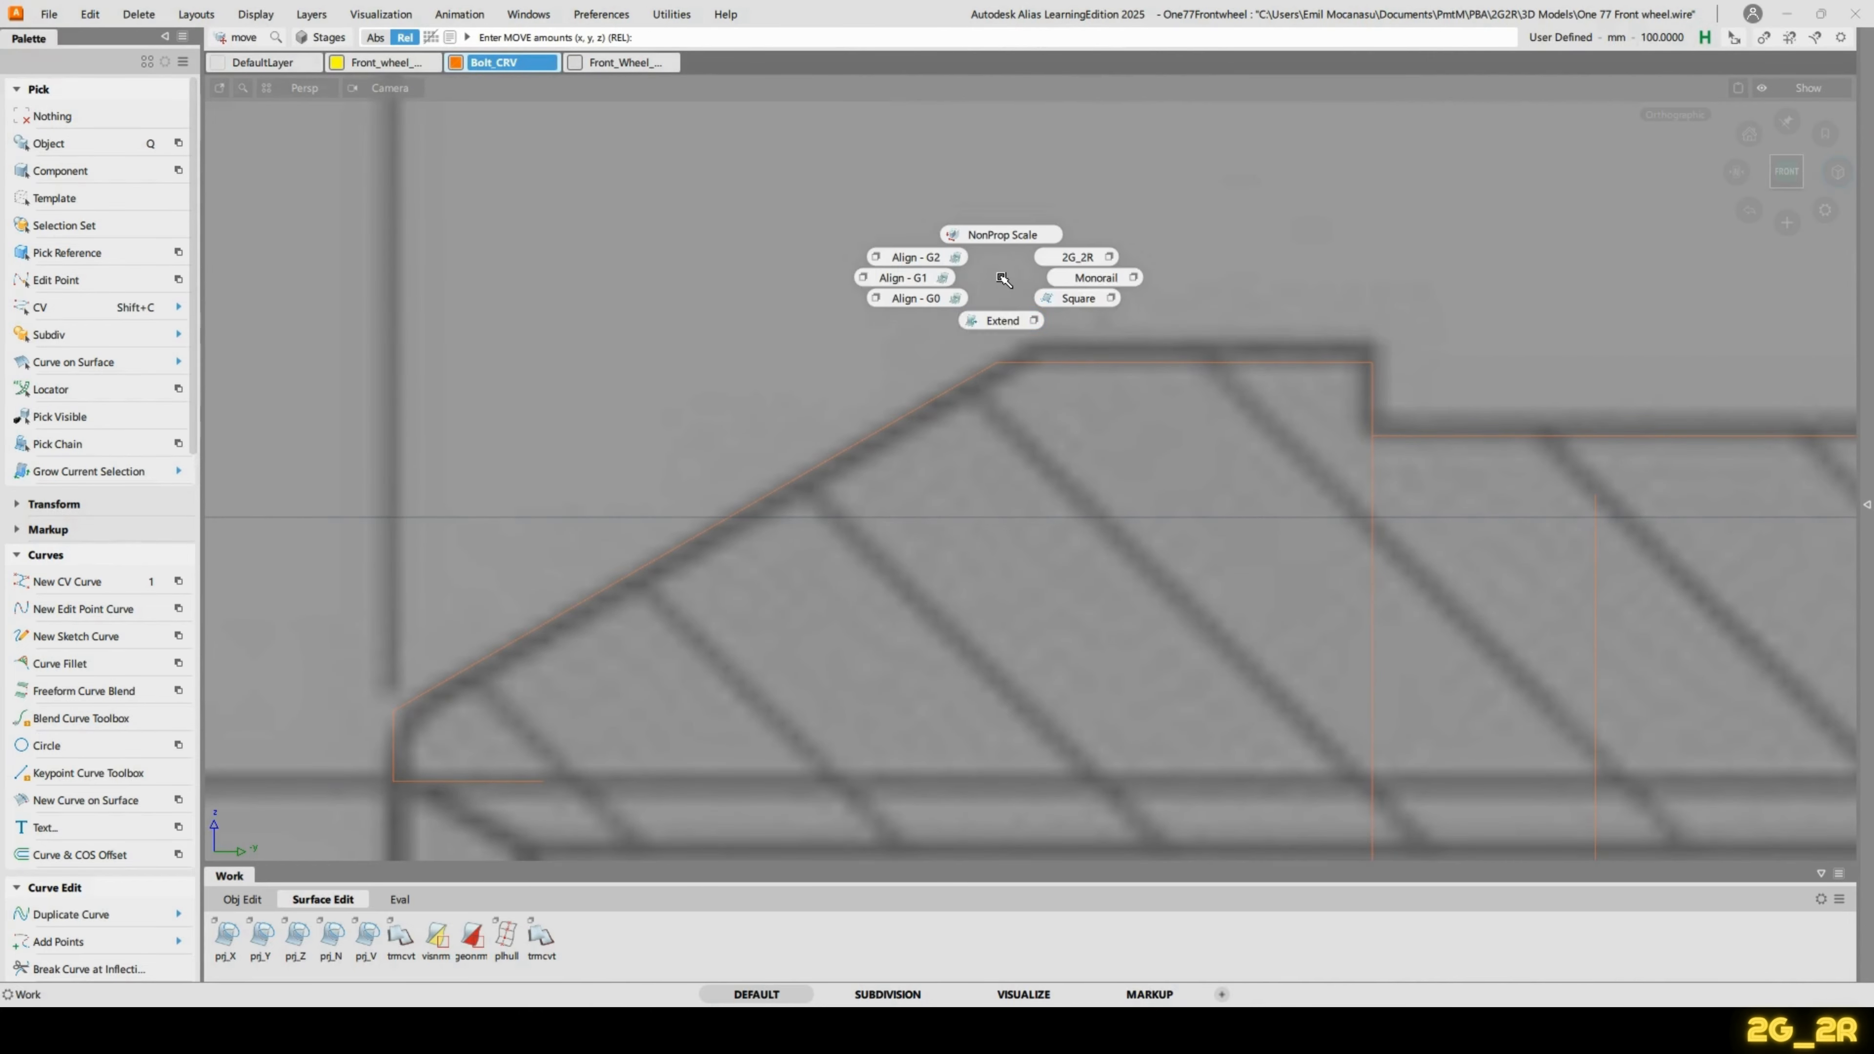
pyautogui.click(1000, 318)
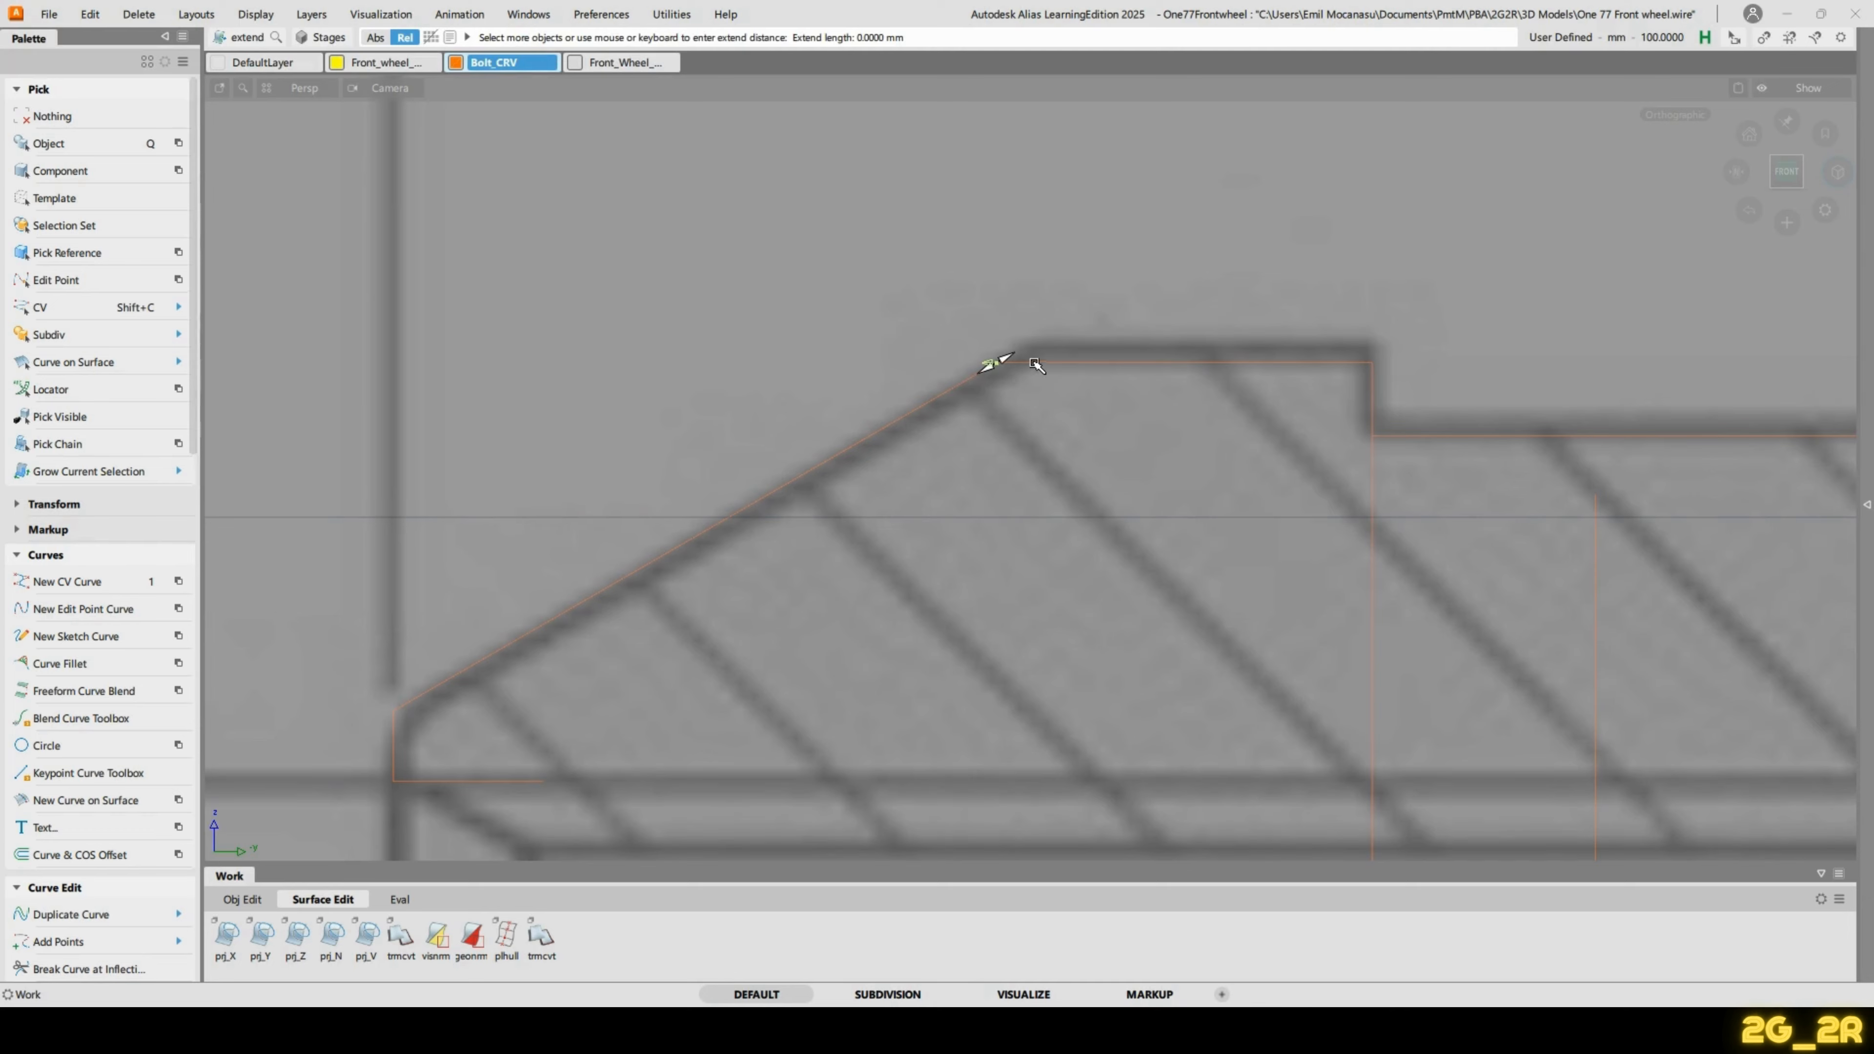
pyautogui.keyDown('alt'); pyautogui.keyDown('shift'); pyautogui.moveTo(1049, 519); pyautogui.dragTo(1116, 447, button='right'); pyautogui.keyUp('shift'); pyautogui.keyUp('alt')
pyautogui.moveTo(1100, 443); pyautogui.dragTo(987, 502)
pyautogui.keyDown('alt'); pyautogui.keyDown('shift'); pyautogui.moveTo(987, 502); pyautogui.dragTo(771, 506, button='right'); pyautogui.keyUp('shift'); pyautogui.keyUp('alt')
pyautogui.keyDown('alt'); pyautogui.keyDown('shift'); pyautogui.moveTo(771, 506); pyautogui.dragTo(844, 321, button='middle'); pyautogui.keyUp('shift'); pyautogui.keyUp('alt')
pyautogui.click(841, 188)
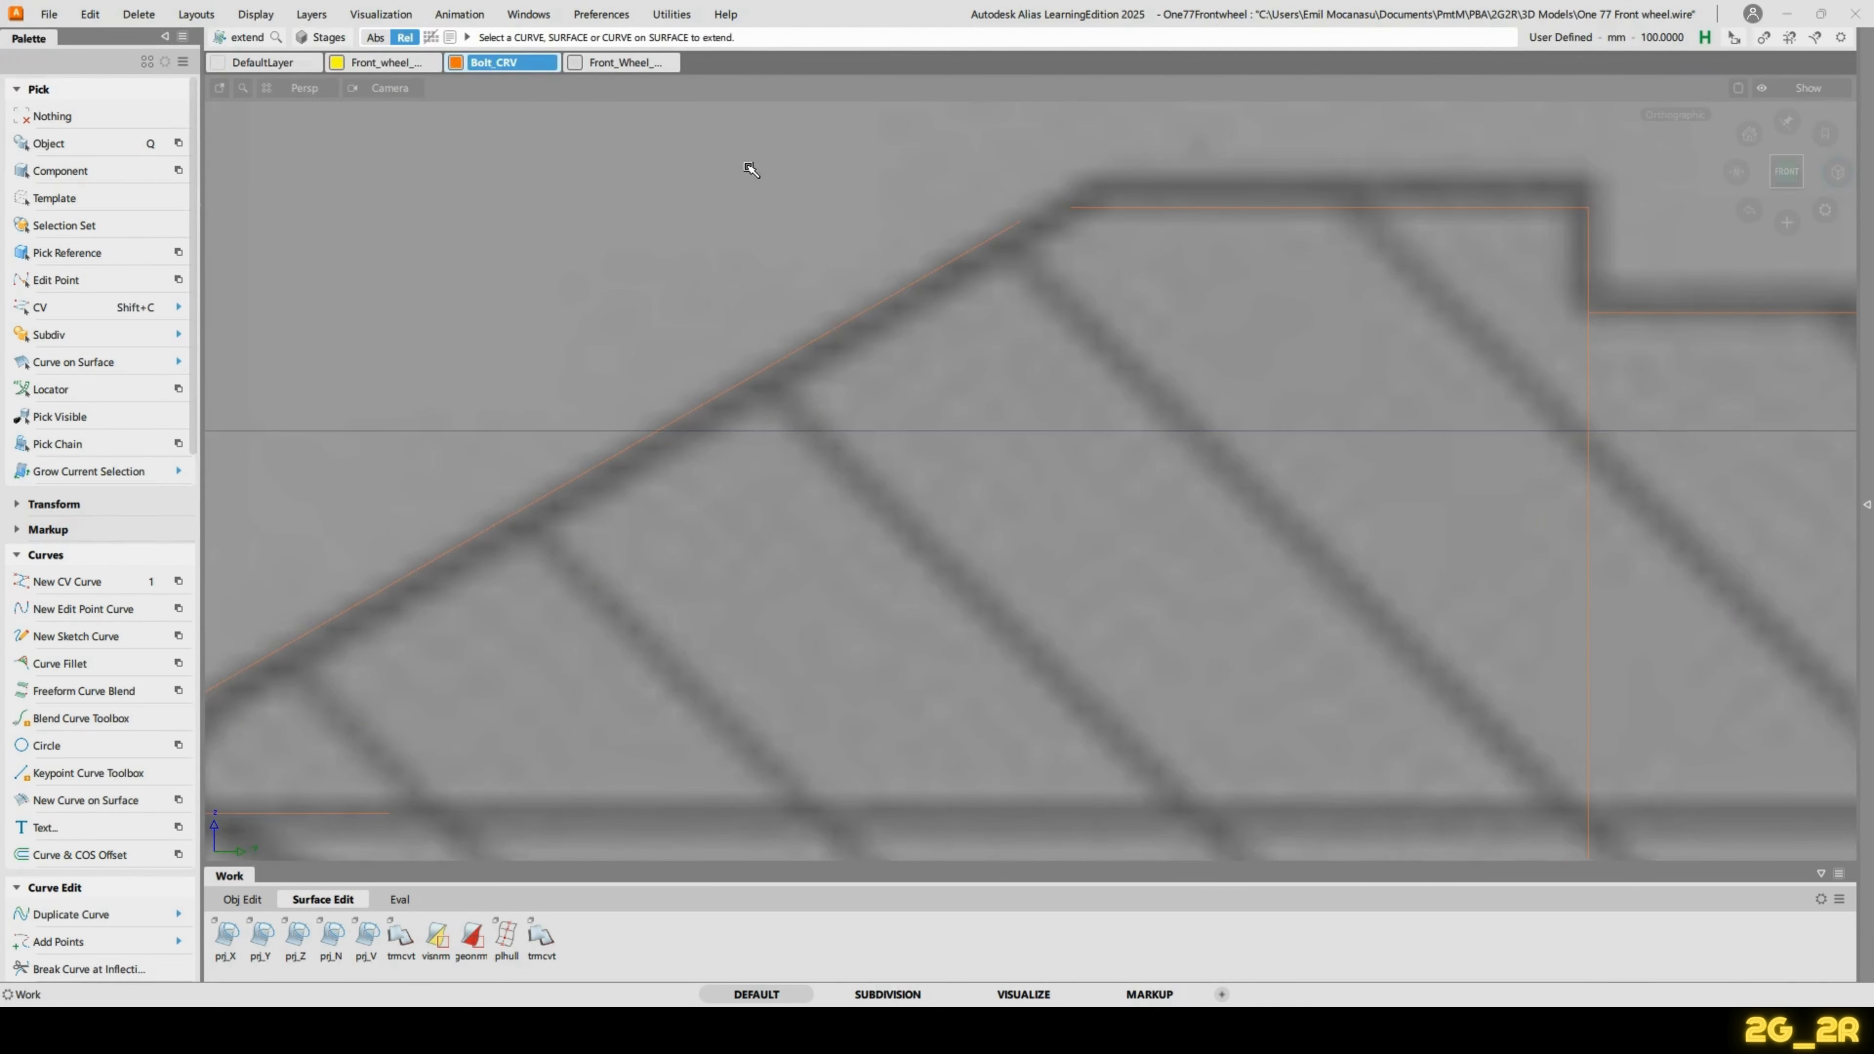
# Shorten the tapered line's lower end and the adjoining short vertical line with Extend, opening a gap at the bolt's tapered-end corner.
pyautogui.keyDown('alt'); pyautogui.keyDown('shift'); pyautogui.moveTo(981, 295); pyautogui.dragTo(746, 302, button='right'); pyautogui.keyUp('shift'); pyautogui.keyUp('alt')
pyautogui.keyDown('alt'); pyautogui.keyDown('shift'); pyautogui.moveTo(746, 302); pyautogui.dragTo(820, 243, button='middle'); pyautogui.keyUp('shift'); pyautogui.keyUp('alt')
pyautogui.keyDown('alt'); pyautogui.keyDown('shift'); pyautogui.moveTo(606, 615); pyautogui.dragTo(1019, 581, button='middle'); pyautogui.keyUp('shift'); pyautogui.keyUp('alt')
pyautogui.keyDown('alt'); pyautogui.keyDown('shift'); pyautogui.moveTo(1019, 581); pyautogui.dragTo(1393, 461, button='right'); pyautogui.keyUp('shift'); pyautogui.keyUp('alt')
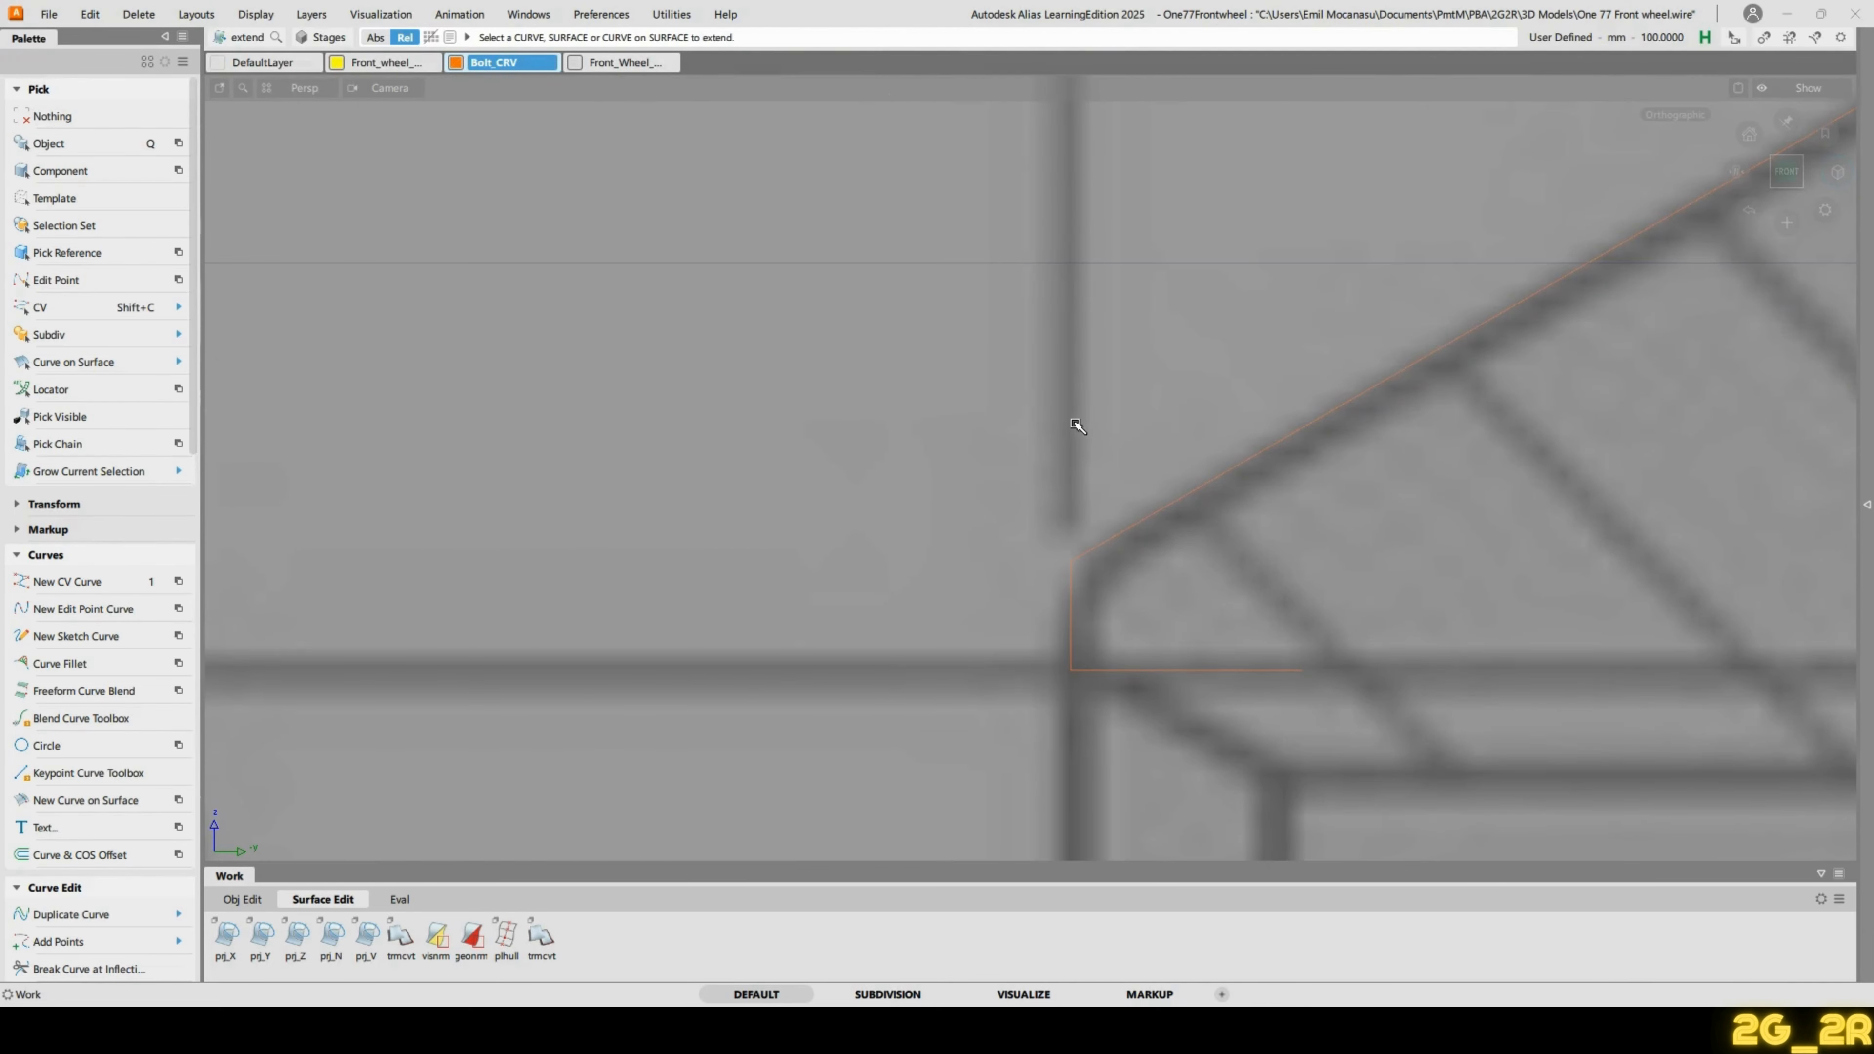
pyautogui.click(1071, 555)
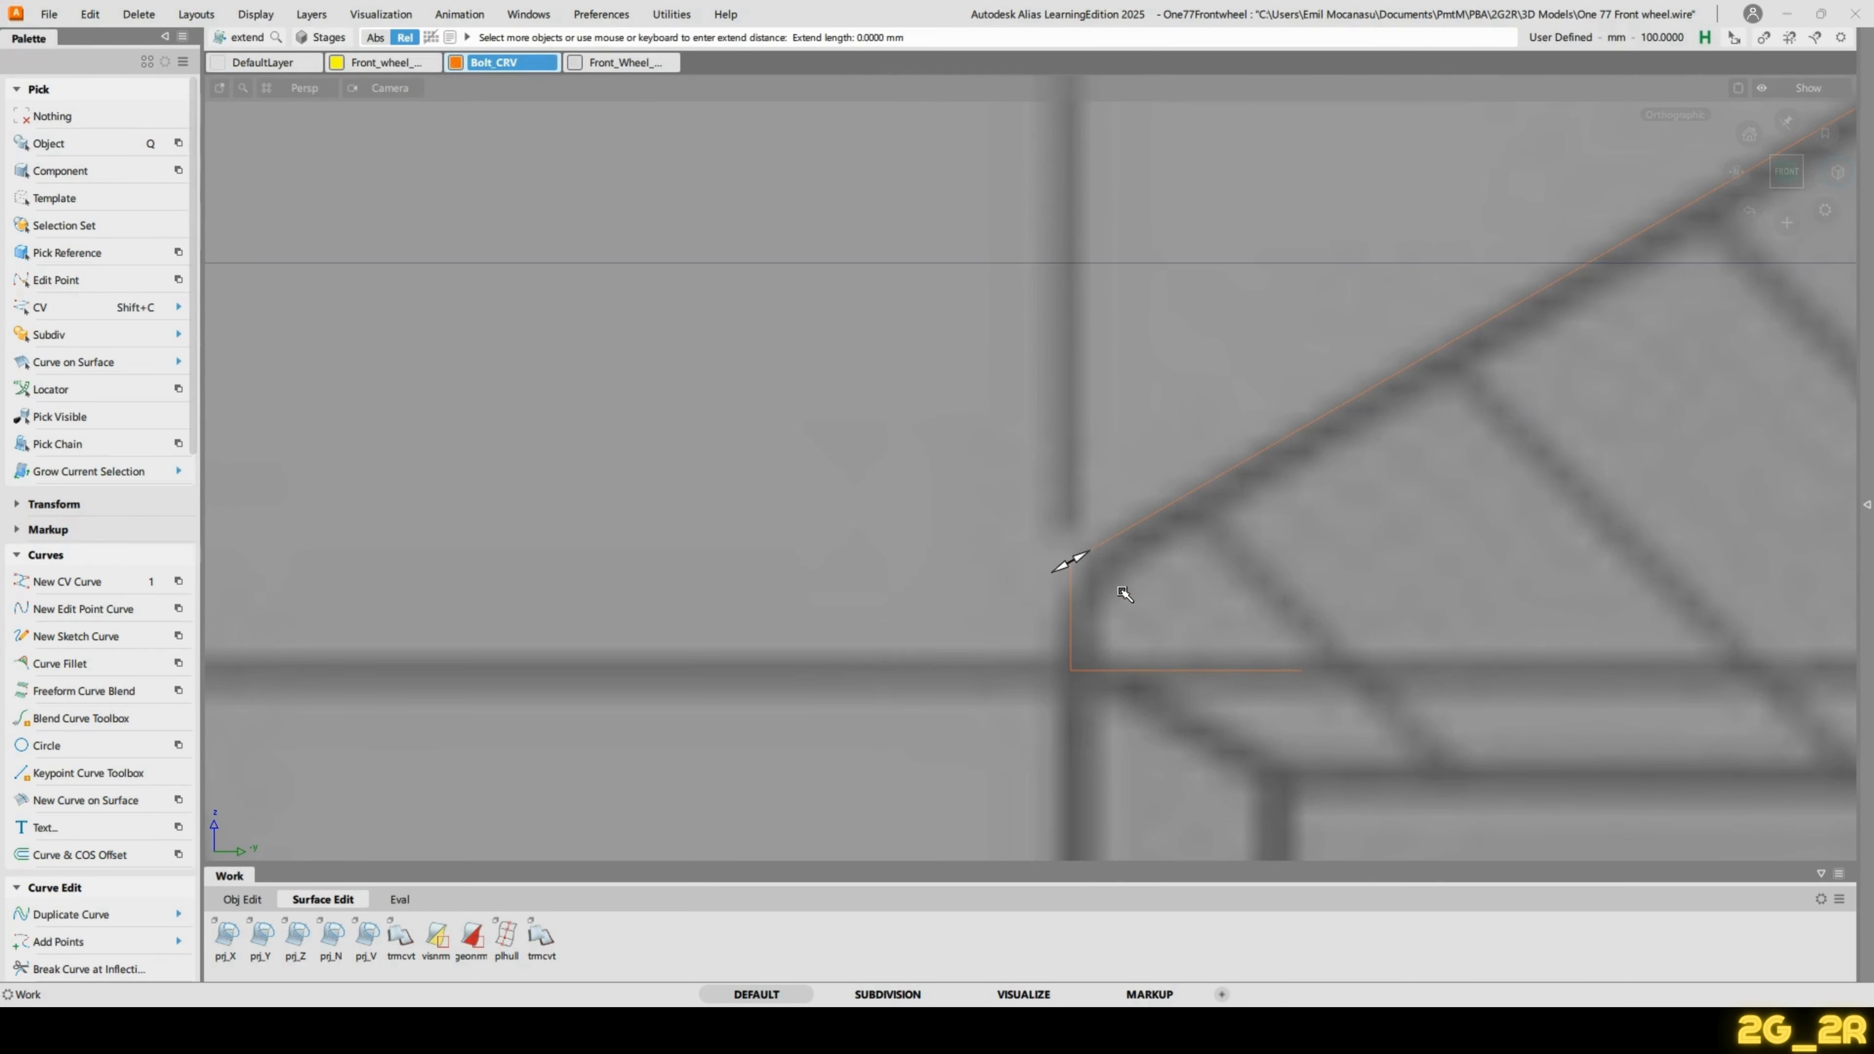
pyautogui.click(1066, 584)
pyautogui.moveTo(1228, 583); pyautogui.dragTo(1264, 531)
pyautogui.click(1252, 293)
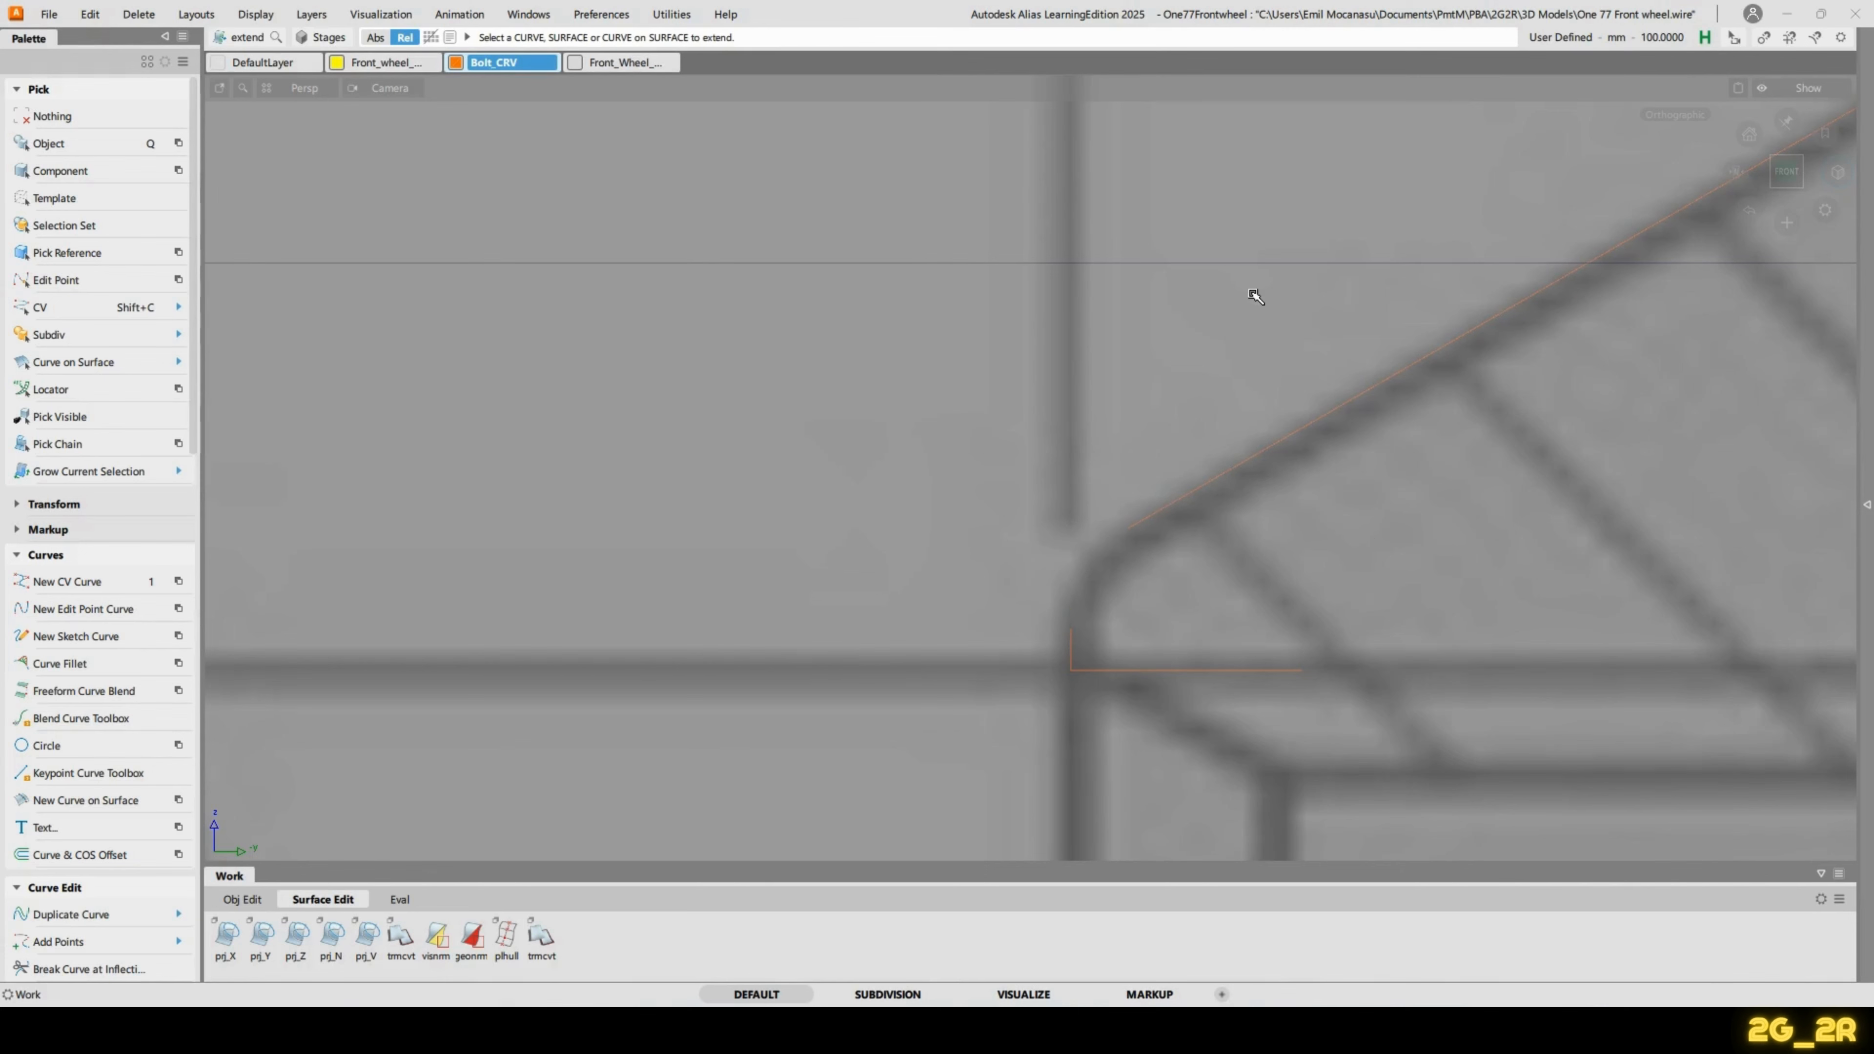
# Create blend curves across the gaps at the bolt's tapered-end corner and at the corner between the tapered line and the collar.
pyautogui.click(71, 718)
pyautogui.click(437, 664)
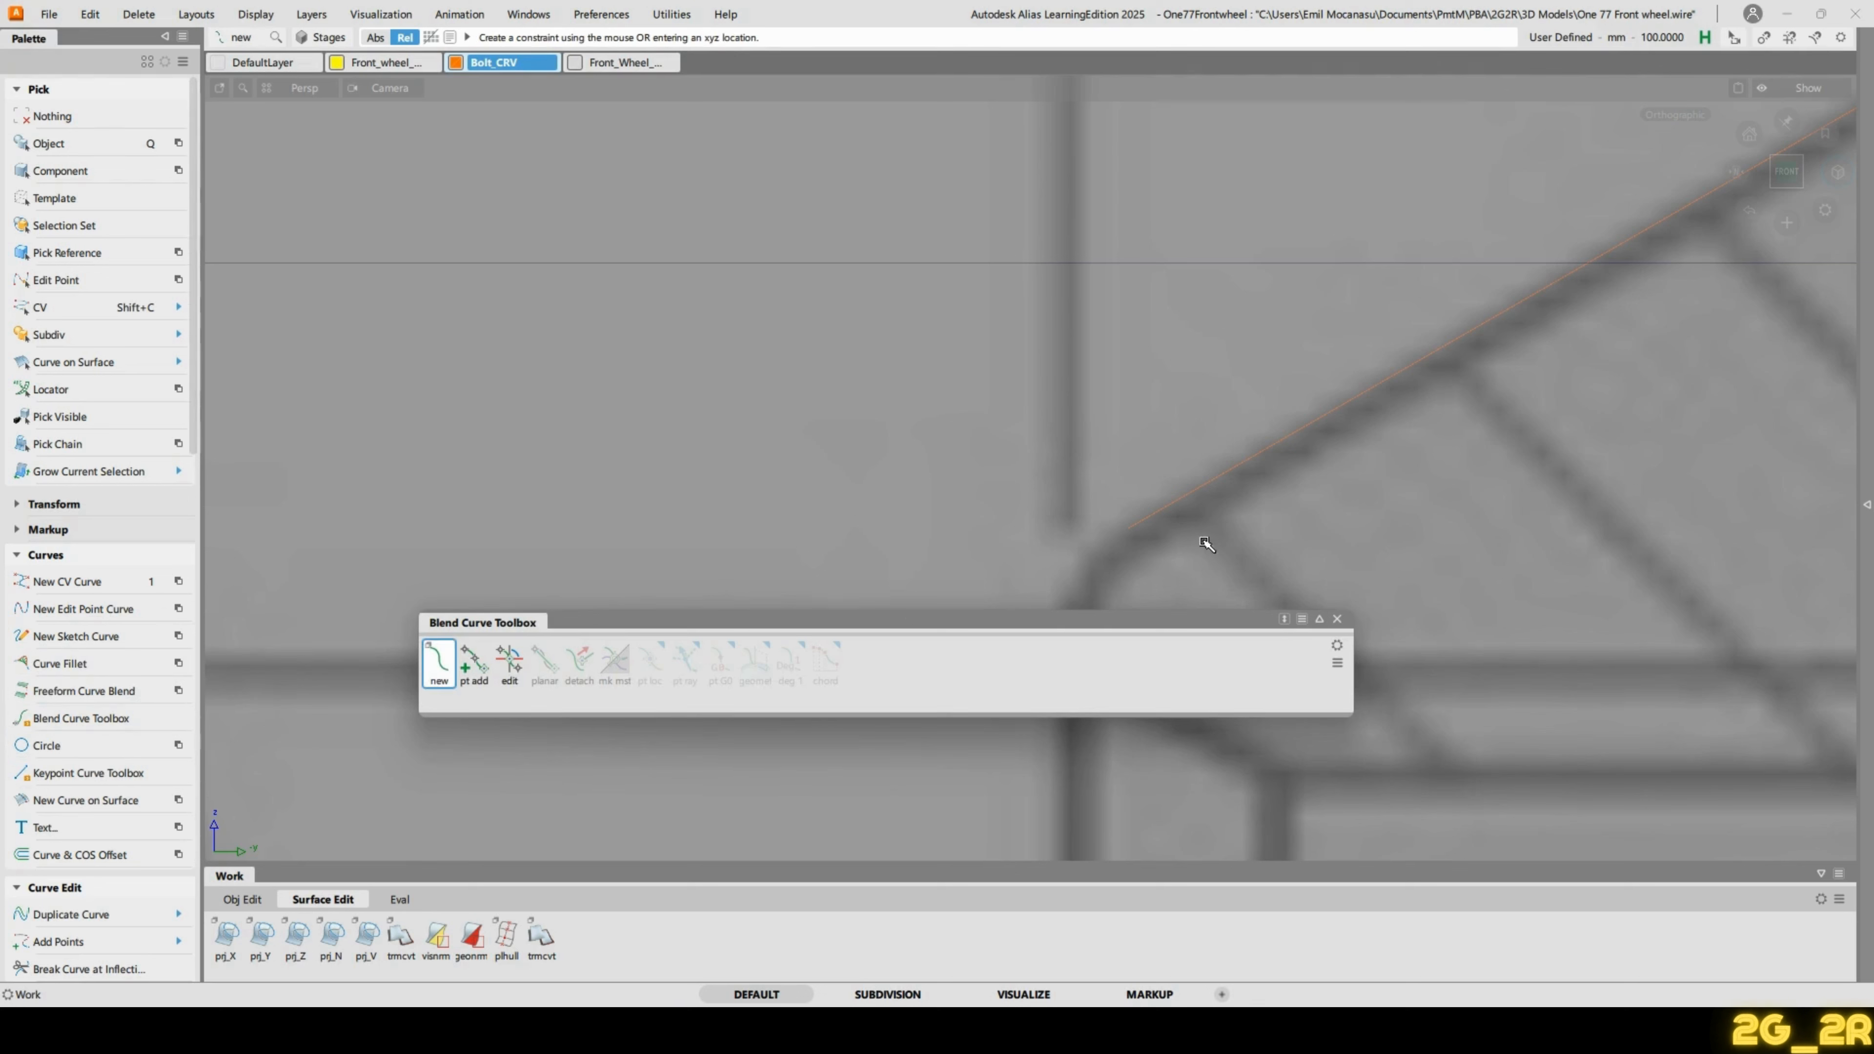
pyautogui.click(1337, 620)
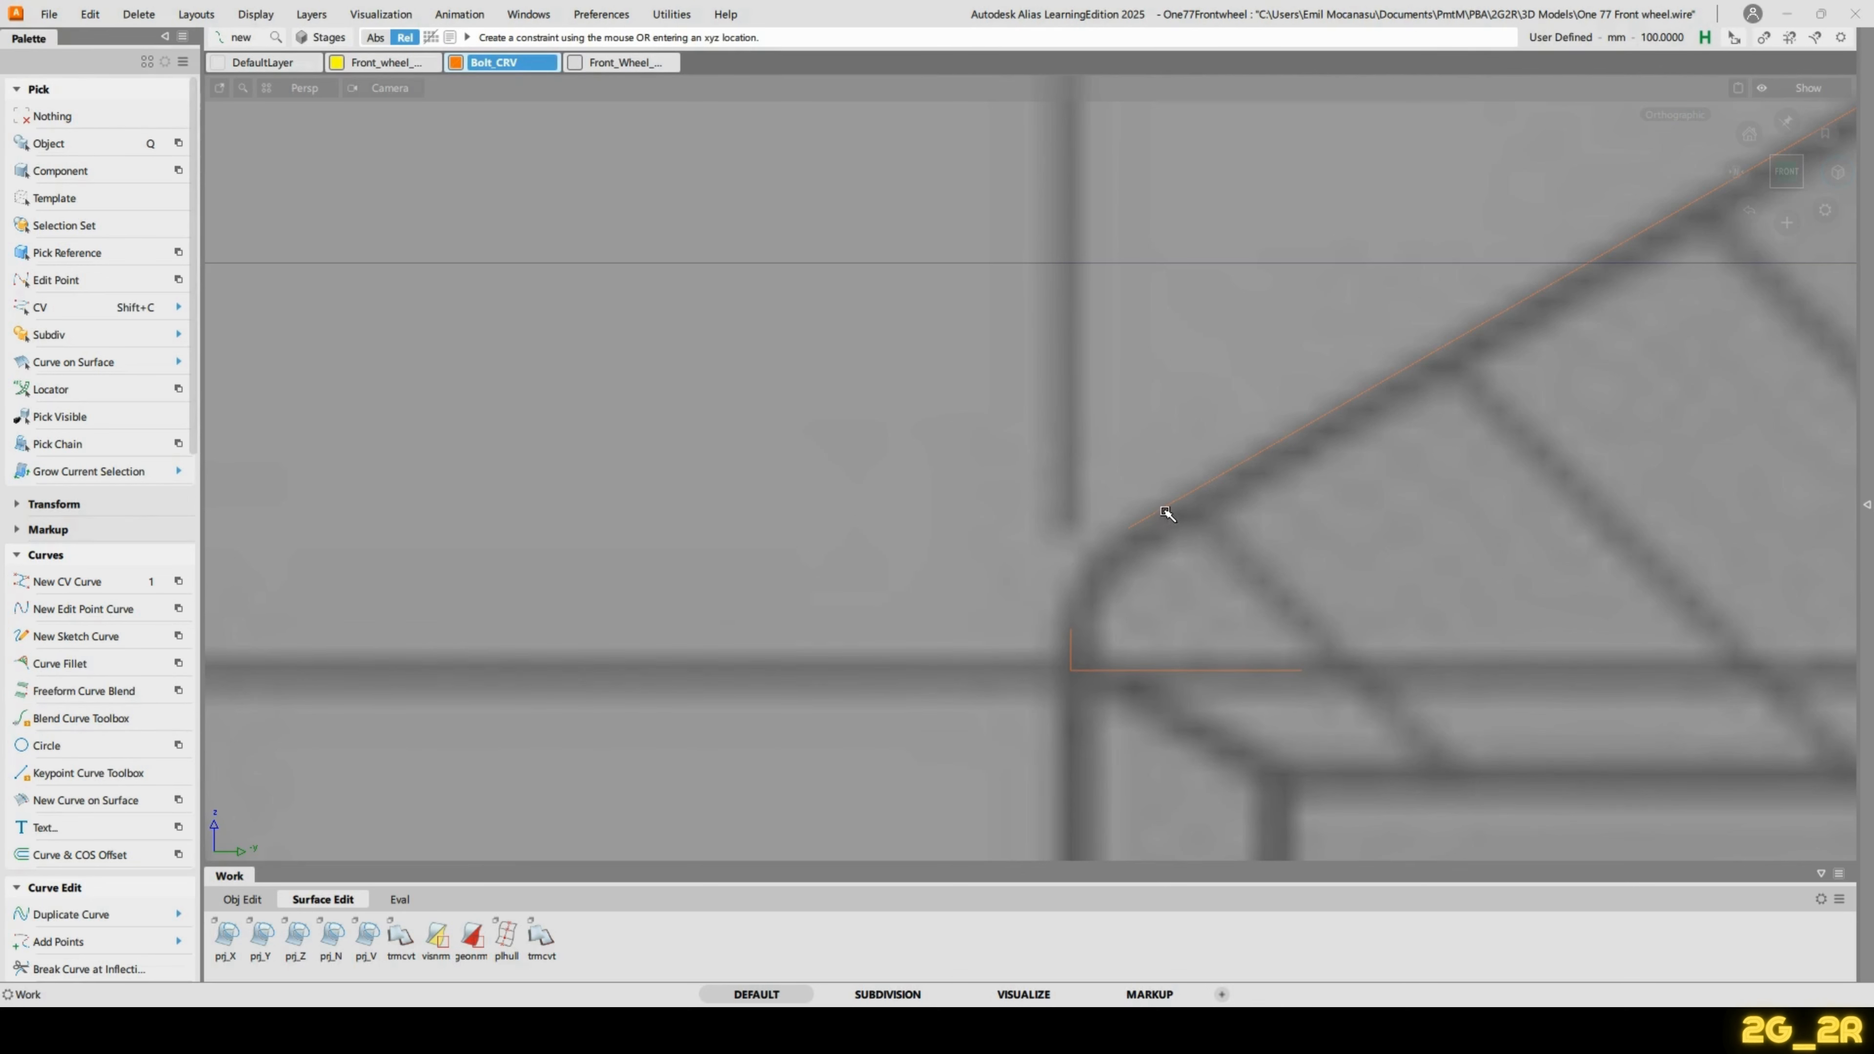
pyautogui.click(1128, 527)
pyautogui.click(1069, 631)
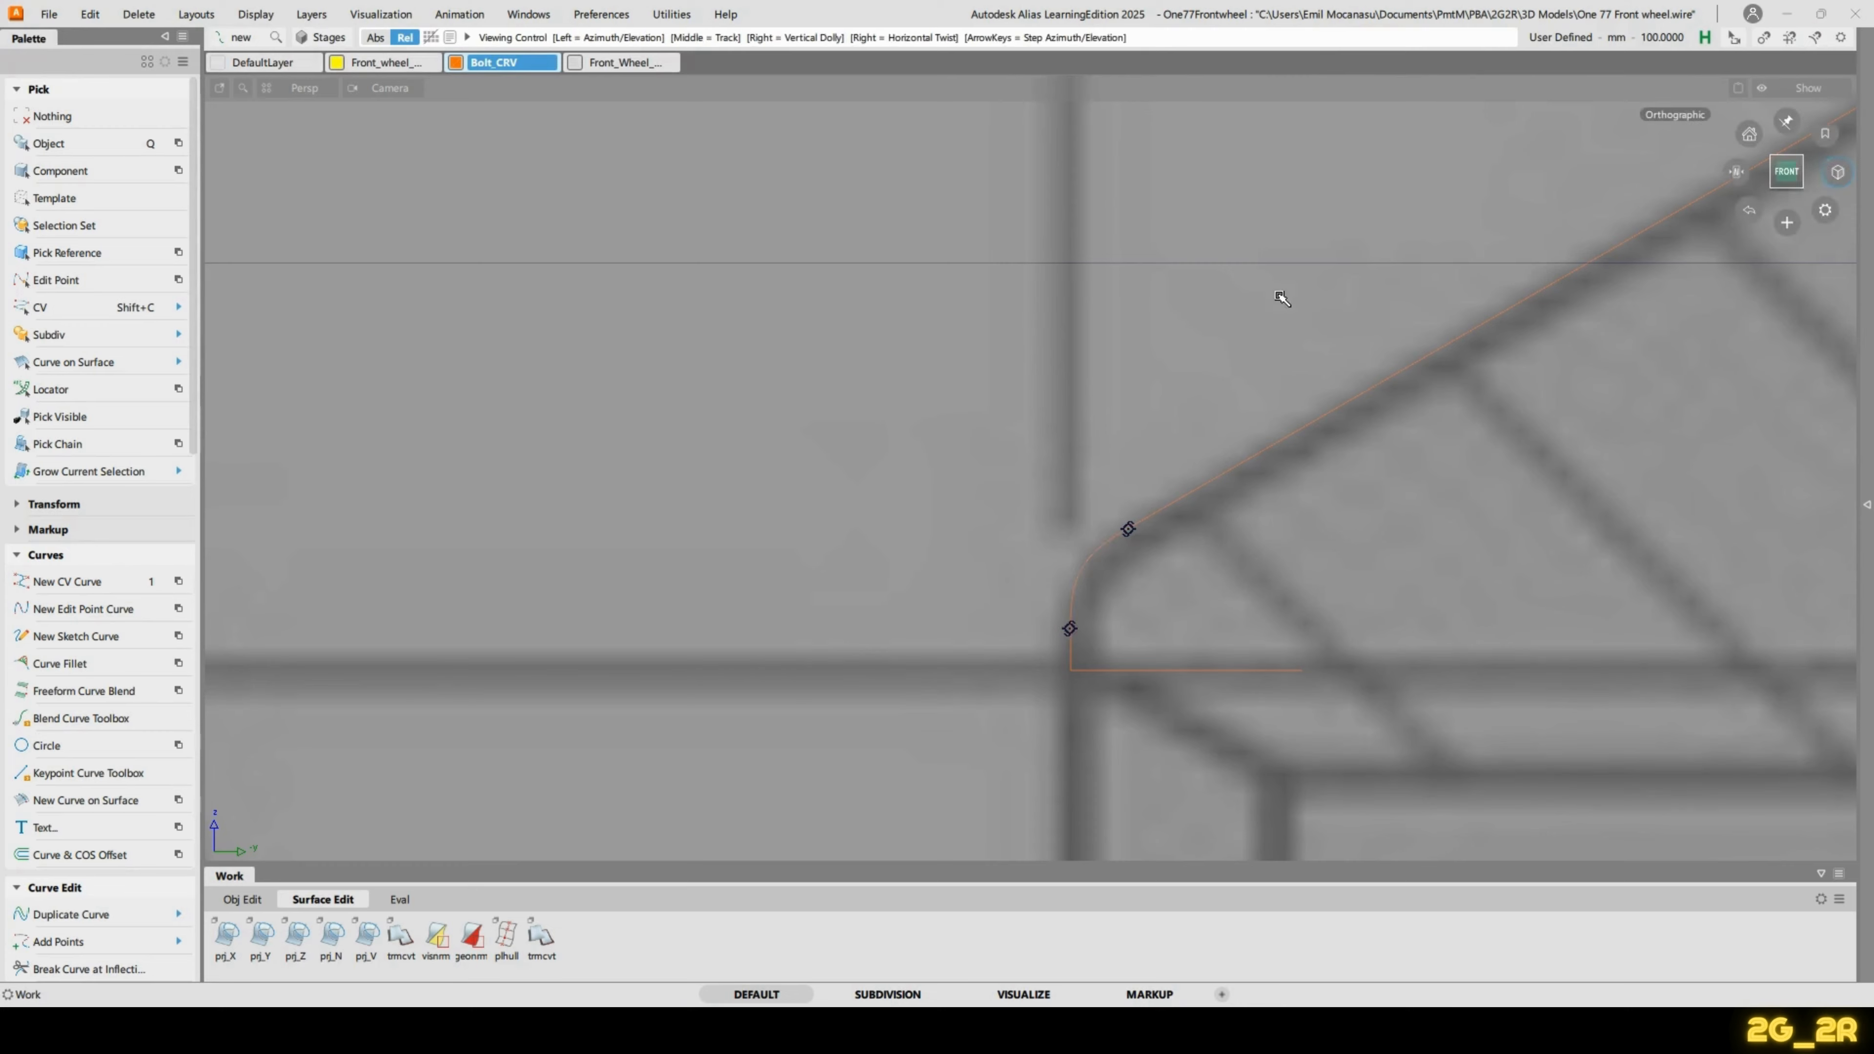
pyautogui.keyDown('alt'); pyautogui.keyDown('shift'); pyautogui.moveTo(1281, 298); pyautogui.dragTo(719, 682, button='right'); pyautogui.keyUp('shift'); pyautogui.keyUp('alt')
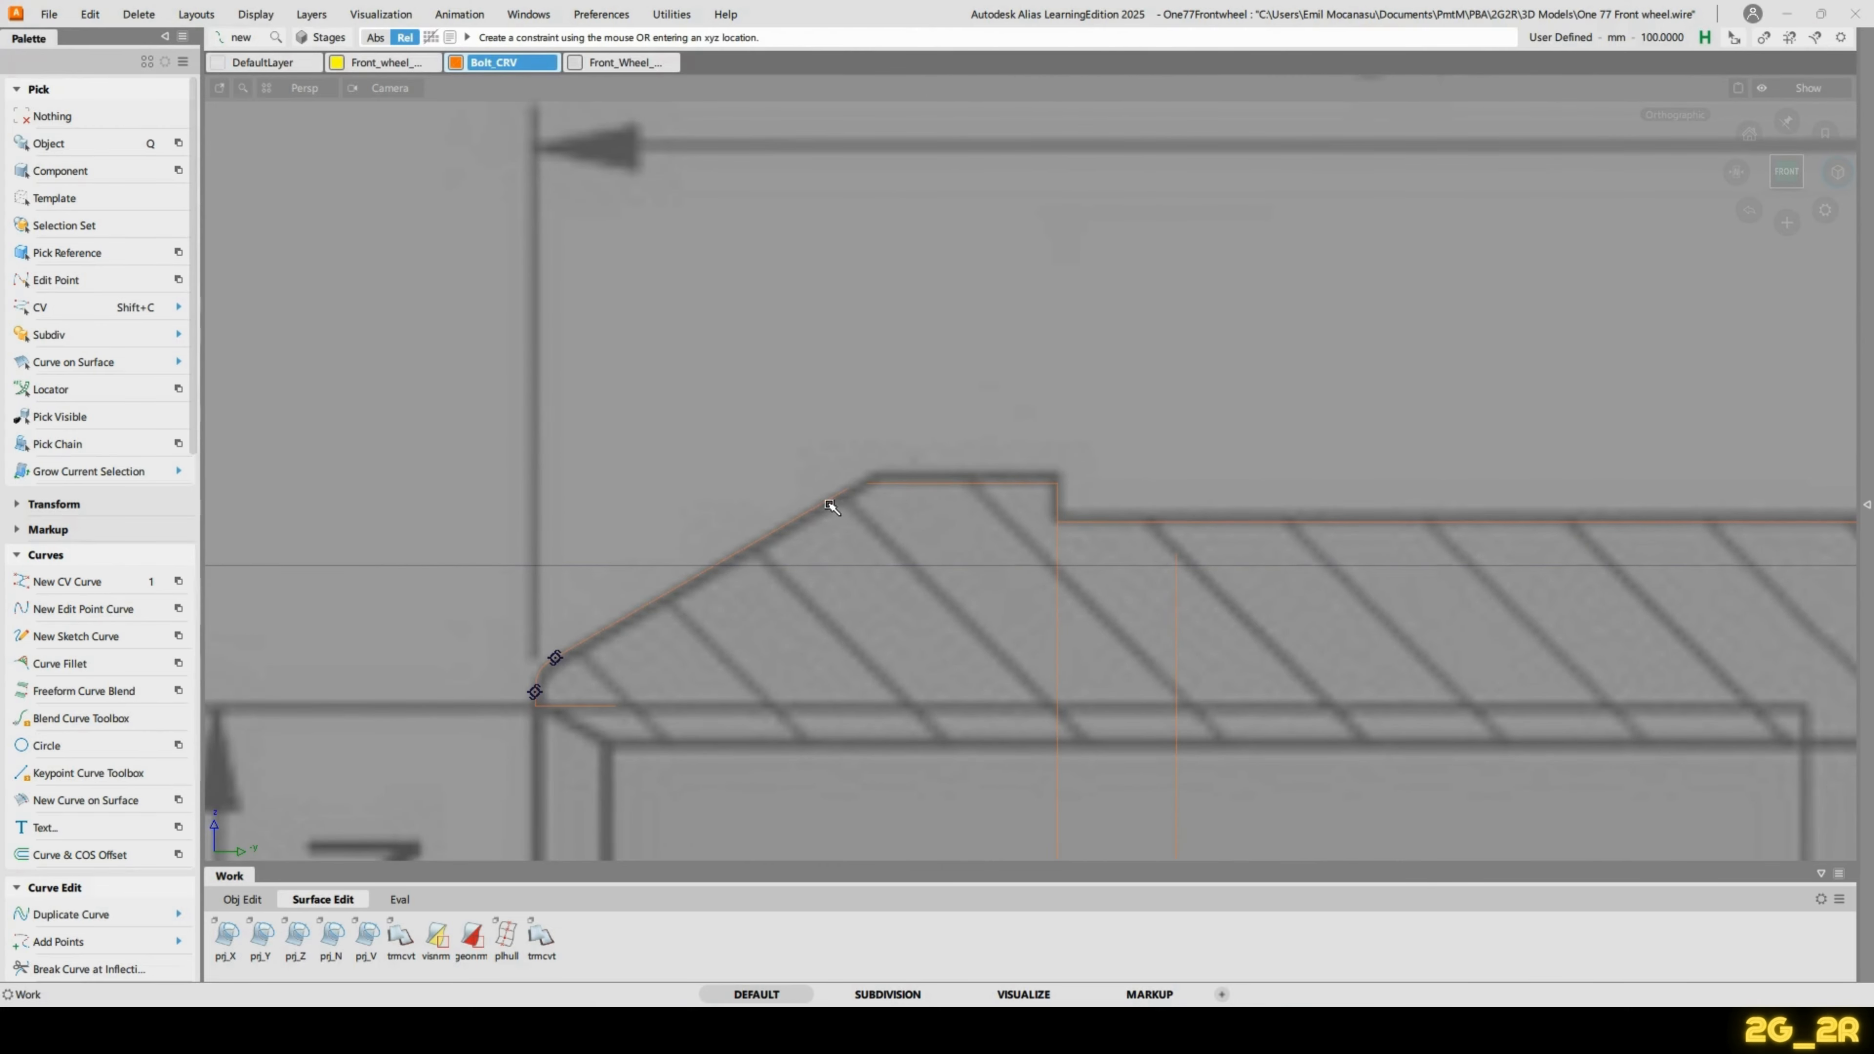
pyautogui.keyDown('ctrl'); pyautogui.keyDown('alt'); pyautogui.moveTo(830, 506); pyautogui.dragTo(52, 509); pyautogui.keyUp('alt'); pyautogui.keyUp('ctrl')
pyautogui.keyDown('ctrl'); pyautogui.keyDown('shift'); pyautogui.moveTo(1026, 477); pyautogui.dragTo(1143, 319); pyautogui.keyUp('shift'); pyautogui.keyUp('ctrl')
# Shorten the collar's top horizontal line and the shoulder's vertical line slightly at their shared corner with Extend.
pyautogui.keyDown('alt'); pyautogui.keyDown('shift'); pyautogui.moveTo(1143, 318); pyautogui.dragTo(959, 605, button='right'); pyautogui.keyUp('shift'); pyautogui.keyUp('alt')
pyautogui.keyDown('alt'); pyautogui.keyDown('shift'); pyautogui.moveTo(959, 605); pyautogui.dragTo(1200, 268, button='middle'); pyautogui.keyUp('shift'); pyautogui.keyUp('alt')
pyautogui.keyDown('ctrl'); pyautogui.keyDown('shift'); pyautogui.moveTo(959, 299); pyautogui.dragTo(953, 348); pyautogui.keyUp('shift'); pyautogui.keyUp('ctrl')
pyautogui.click(957, 387)
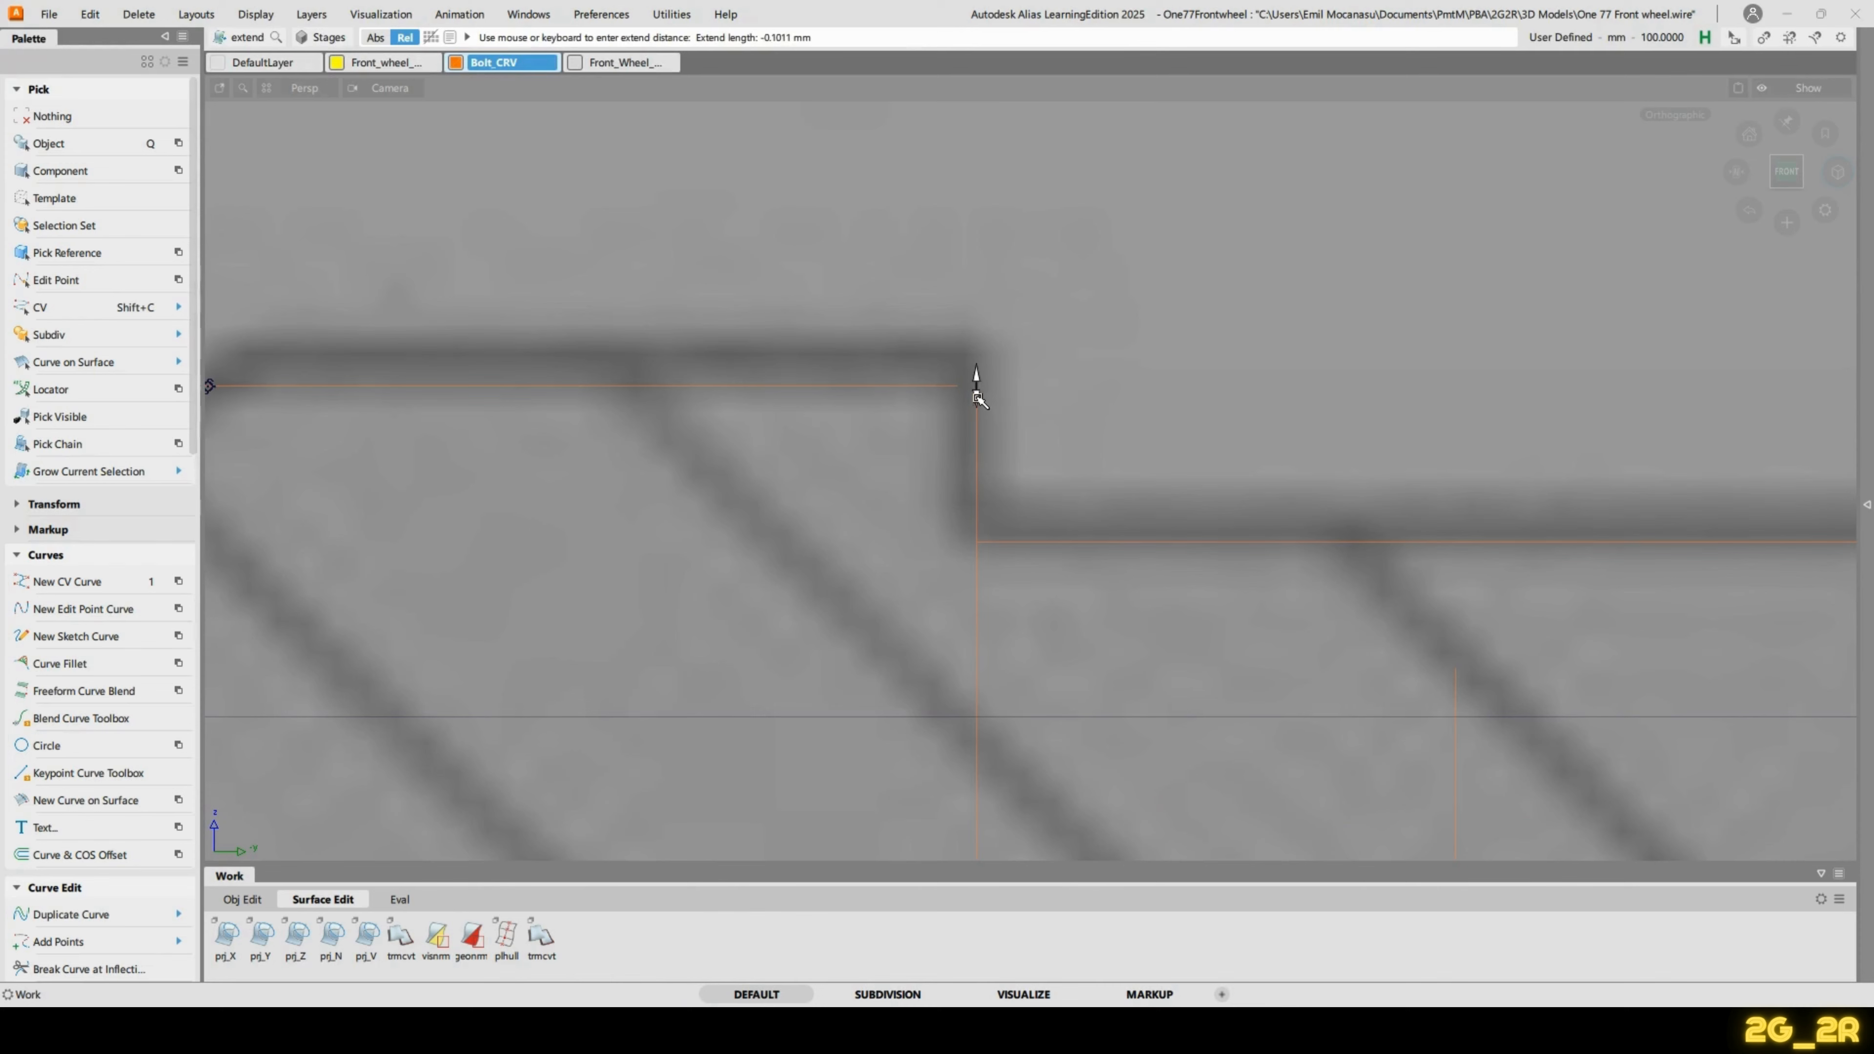
pyautogui.keyDown('alt'); pyautogui.keyDown('shift'); pyautogui.moveTo(979, 406); pyautogui.dragTo(1009, 801, button='right'); pyautogui.keyUp('shift'); pyautogui.keyUp('alt')
# Shorten the shoulder's vertical line from its lower end with Extend, snapping that end to the long horizontal shaft line.
pyautogui.scroll(-3, 1017, 735)
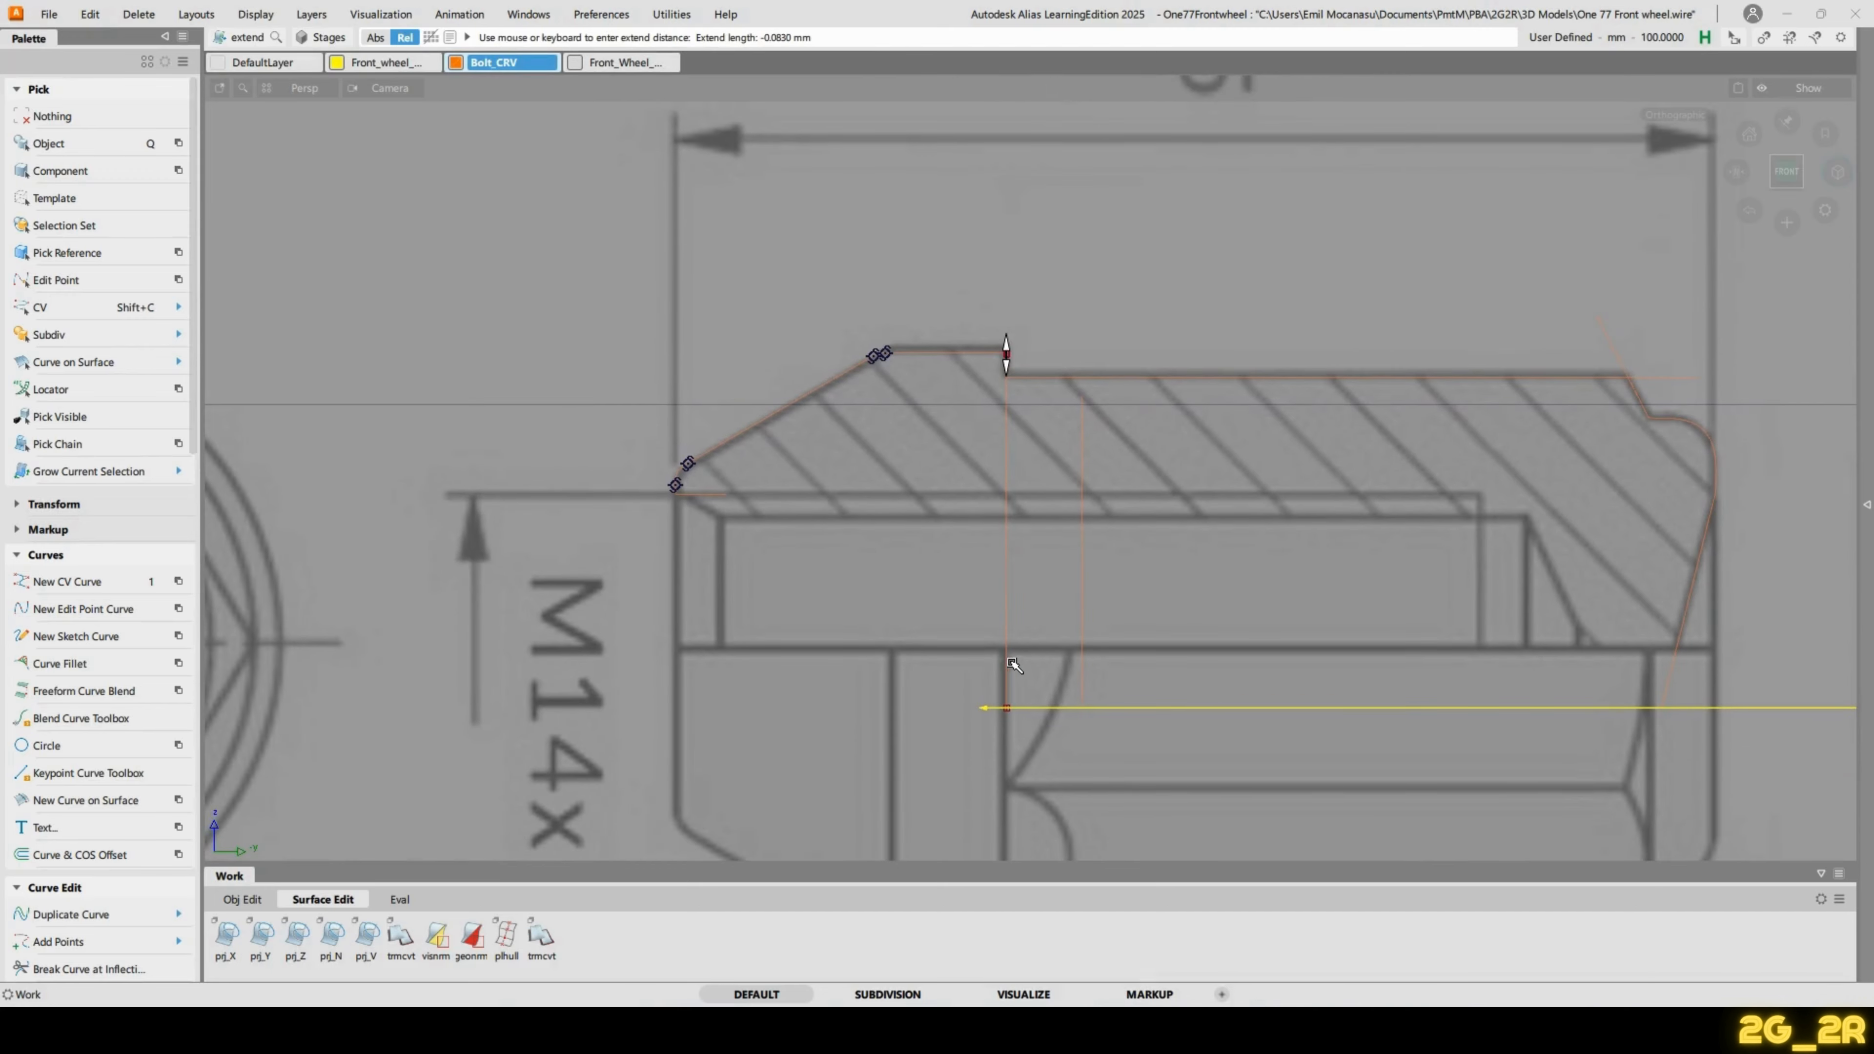
pyautogui.click(1012, 664)
pyautogui.keyDown('ctrl'); pyautogui.keyDown('alt'); pyautogui.click(1018, 385); pyautogui.keyUp('alt'); pyautogui.keyUp('ctrl')
pyautogui.keyDown('alt'); pyautogui.keyDown('shift'); pyautogui.moveTo(1075, 414); pyautogui.dragTo(1105, 552, button='right'); pyautogui.keyUp('shift'); pyautogui.keyUp('alt')
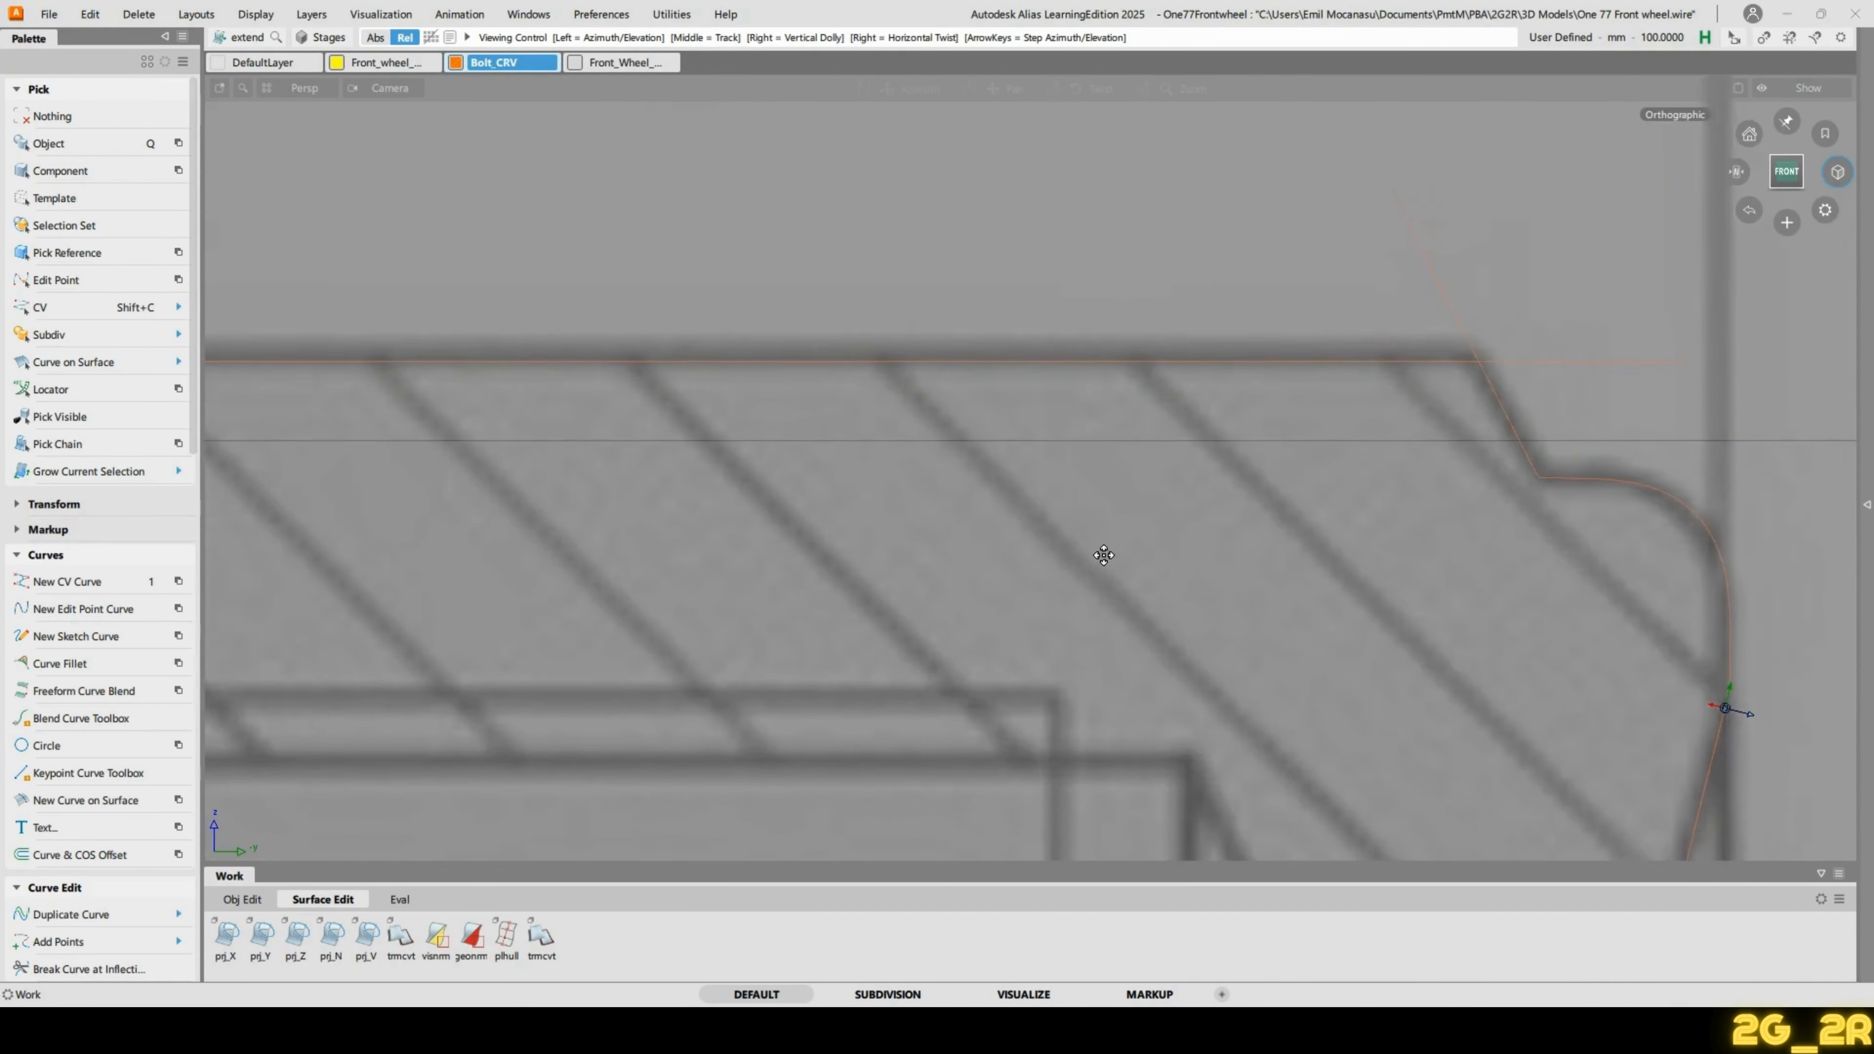
pyautogui.keyDown('alt'); pyautogui.keyDown('shift'); pyautogui.moveTo(1104, 551); pyautogui.dragTo(1397, 360, button='middle'); pyautogui.keyUp('shift'); pyautogui.keyUp('alt')
pyautogui.keyDown('alt'); pyautogui.keyDown('shift'); pyautogui.moveTo(1032, 311); pyautogui.dragTo(991, 531, button='middle'); pyautogui.keyUp('shift'); pyautogui.keyUp('alt')
pyautogui.keyDown('alt'); pyautogui.keyDown('shift'); pyautogui.moveTo(991, 532); pyautogui.dragTo(974, 414, button='right'); pyautogui.keyUp('shift'); pyautogui.keyUp('alt')
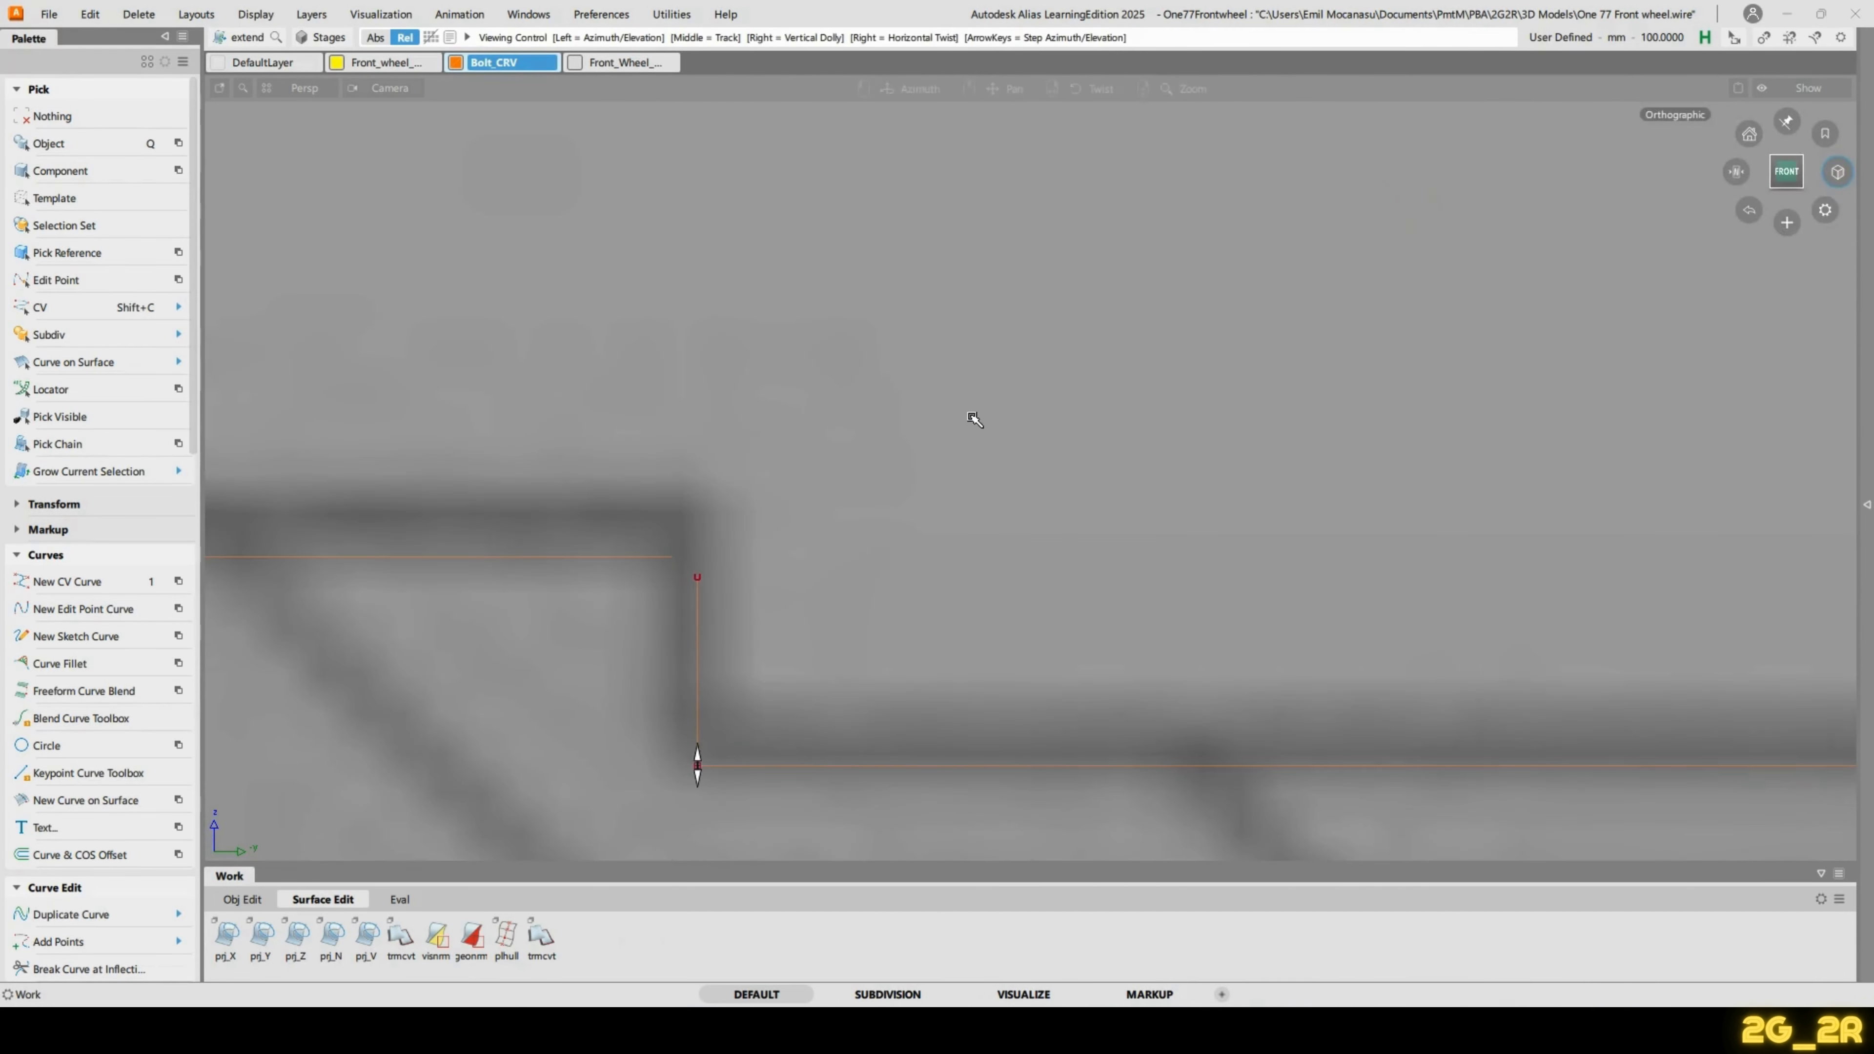
pyautogui.keyDown('alt'); pyautogui.keyDown('shift'); pyautogui.moveTo(904, 301); pyautogui.dragTo(964, 456, button='middle'); pyautogui.keyUp('shift'); pyautogui.keyUp('alt')
pyautogui.press('1')
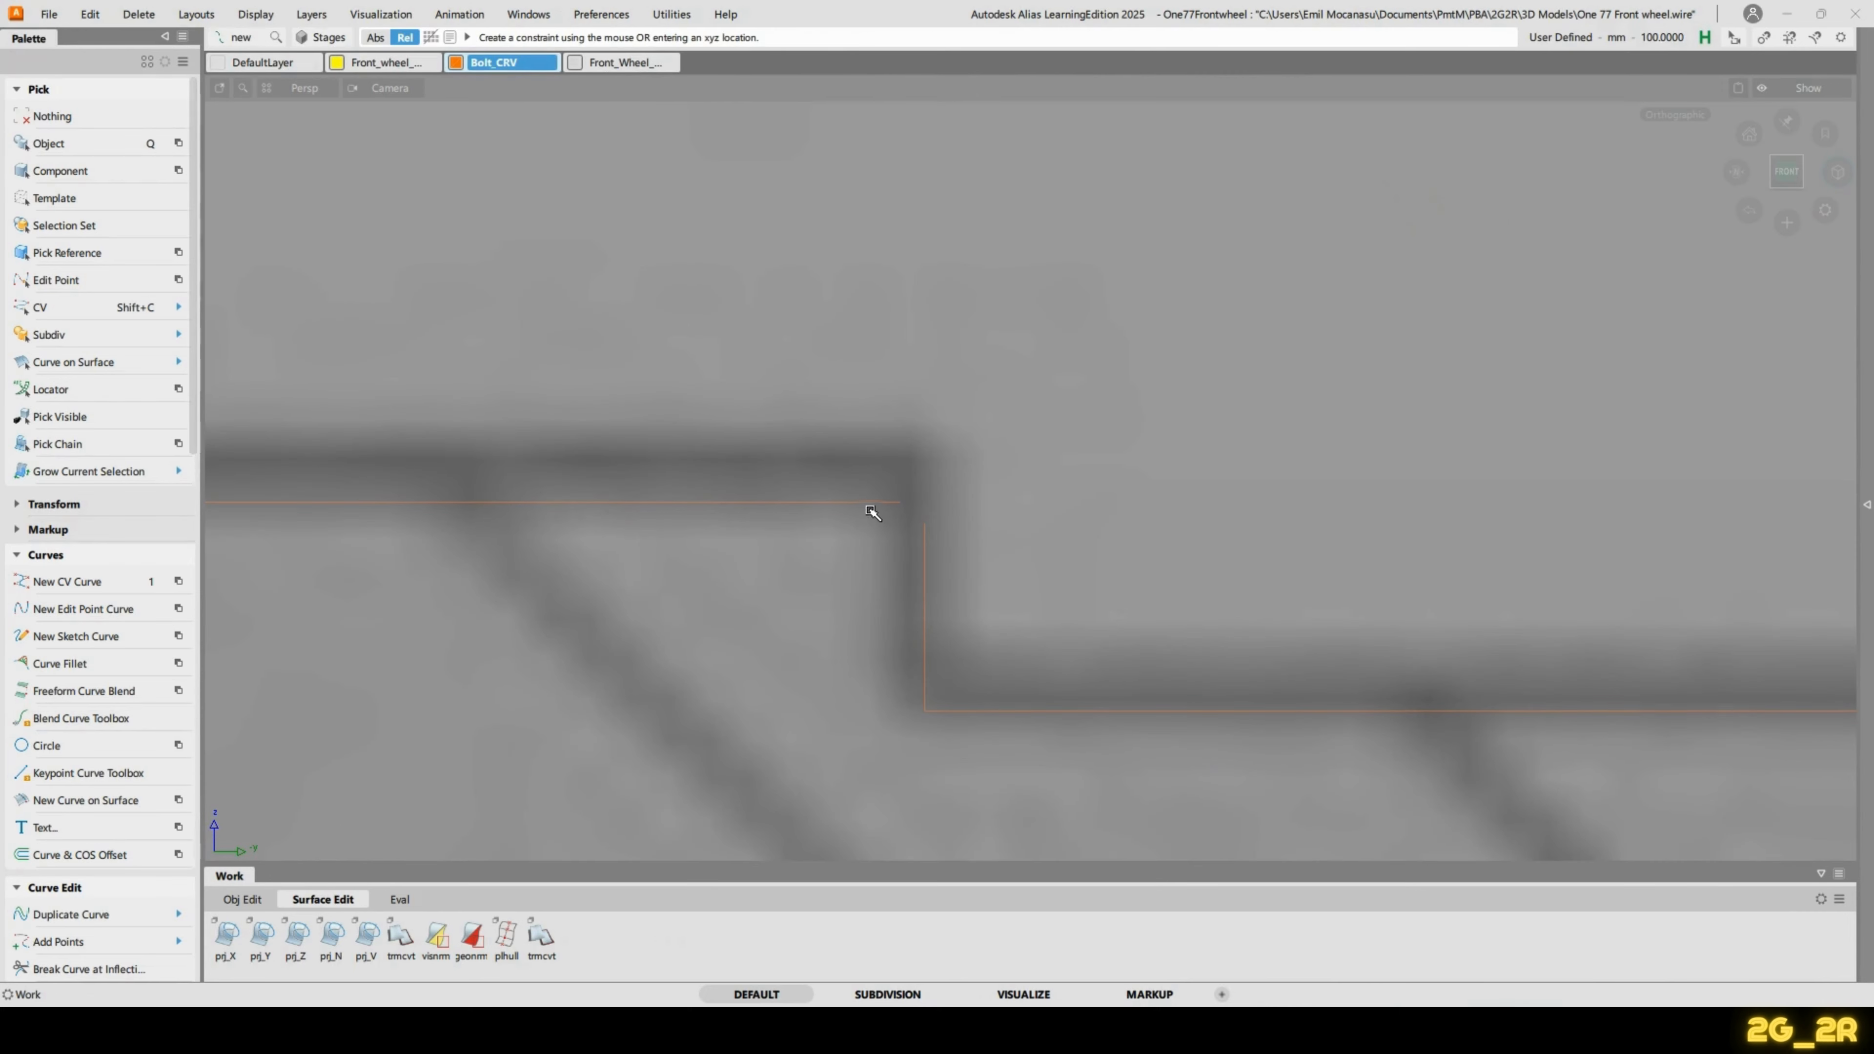
pyautogui.keyDown('ctrl'); pyautogui.keyDown('alt'); pyautogui.click(898, 503); pyautogui.keyUp('alt'); pyautogui.keyUp('ctrl')
pyautogui.click(1048, 177)
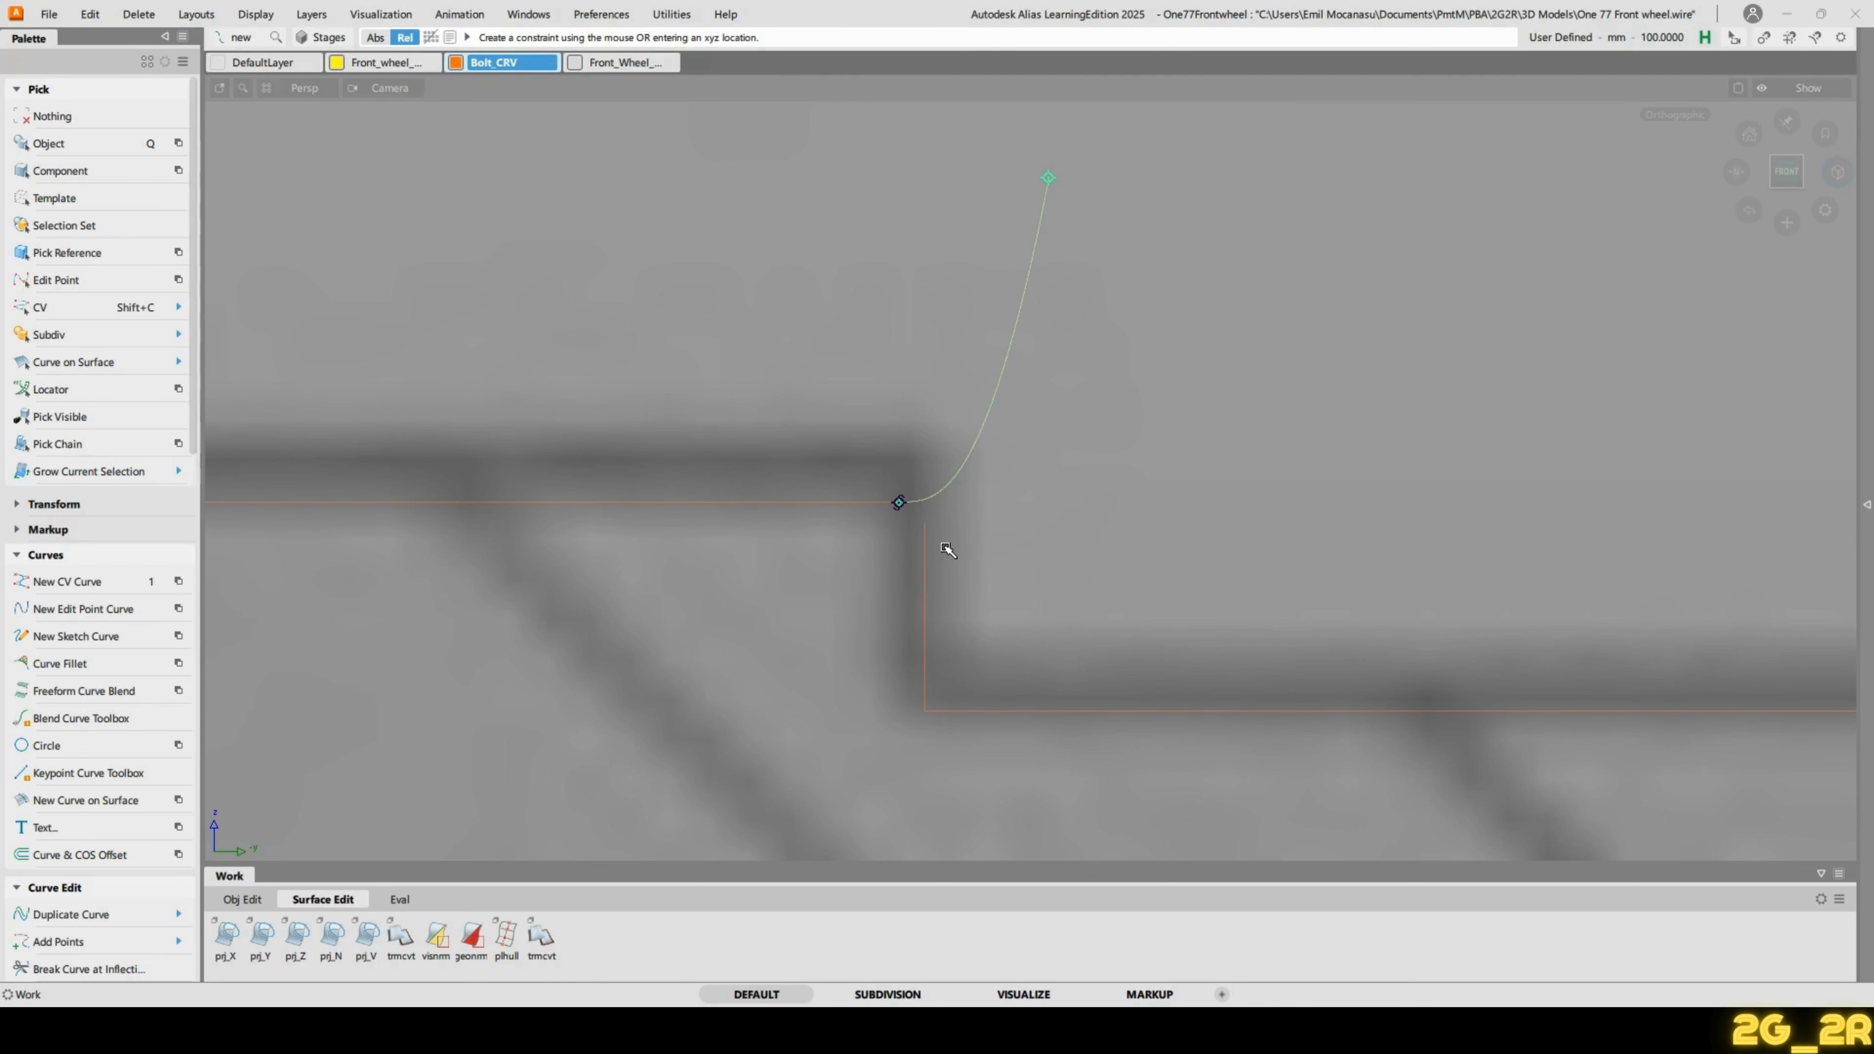
pyautogui.press('Delete')
pyautogui.press('Return')
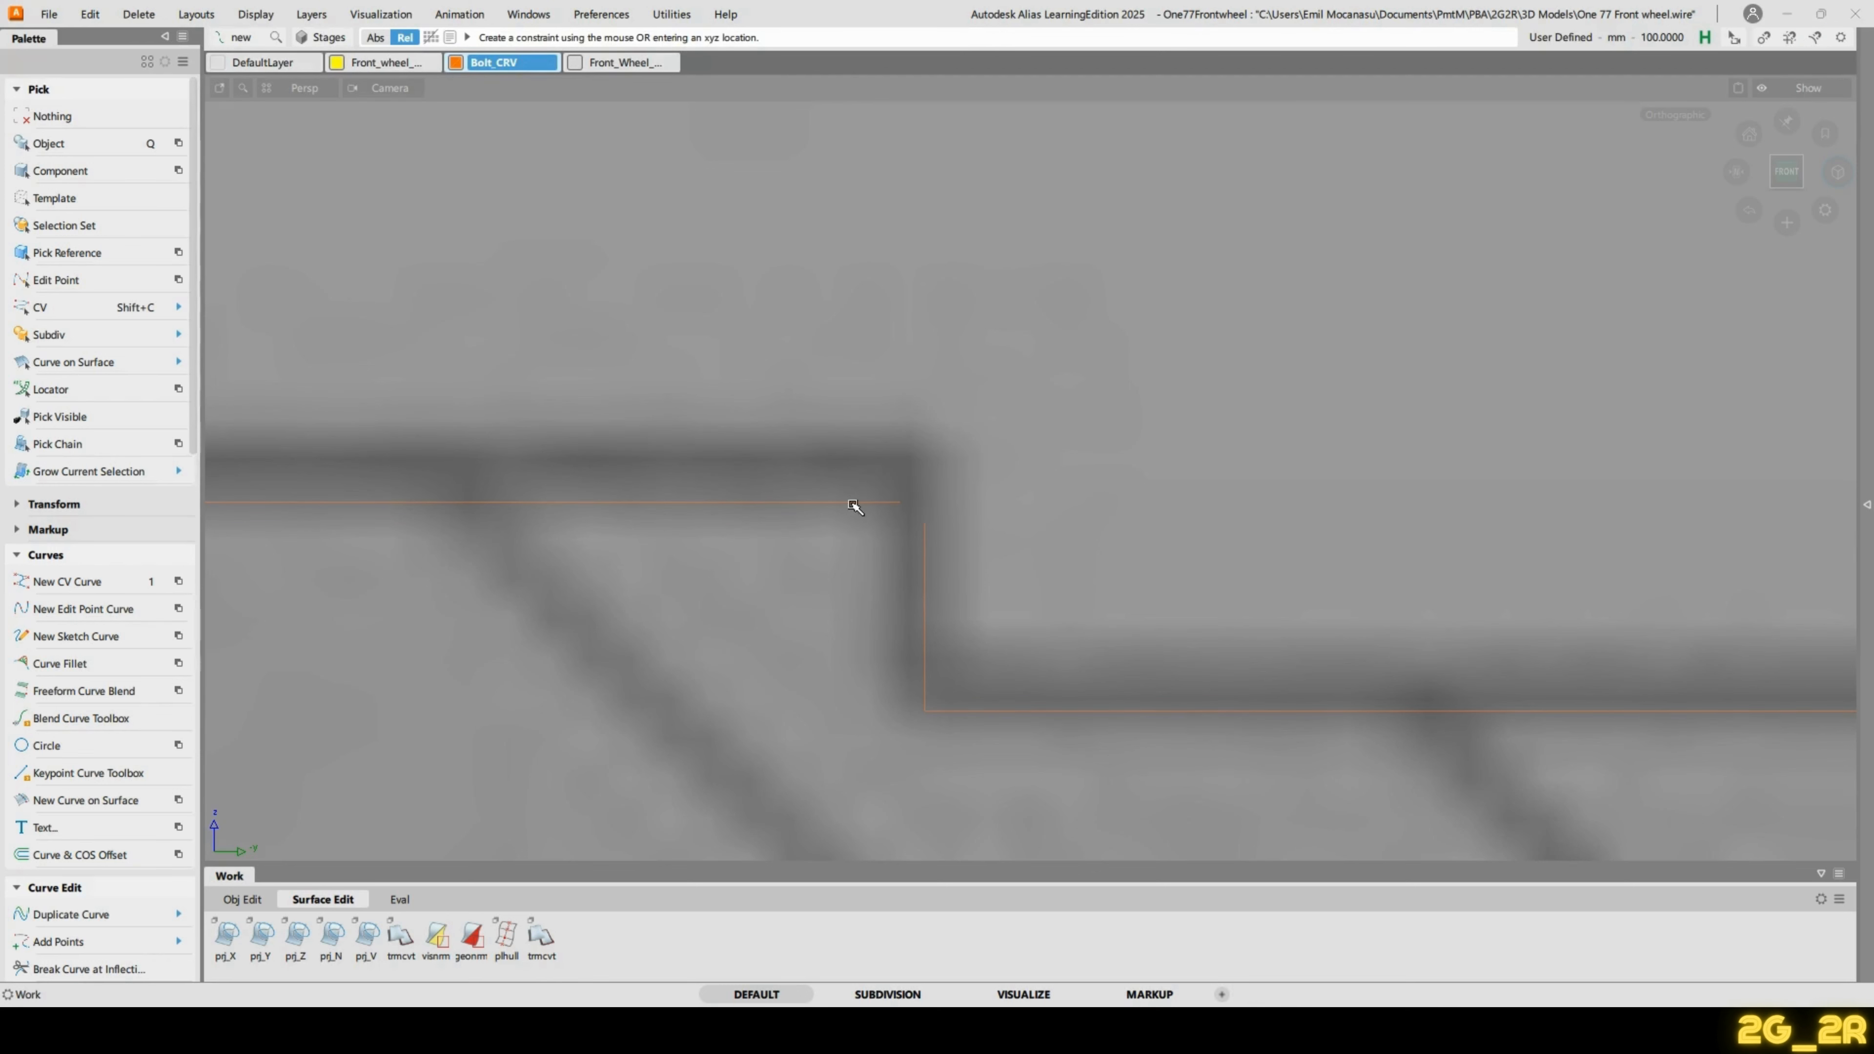
# Create a blend curve joining the collar's top horizontal line to the shoulder's vertical line across their corner gap.
pyautogui.keyDown('ctrl'); pyautogui.keyDown('alt'); pyautogui.click(898, 503); pyautogui.keyUp('alt'); pyautogui.keyUp('ctrl')
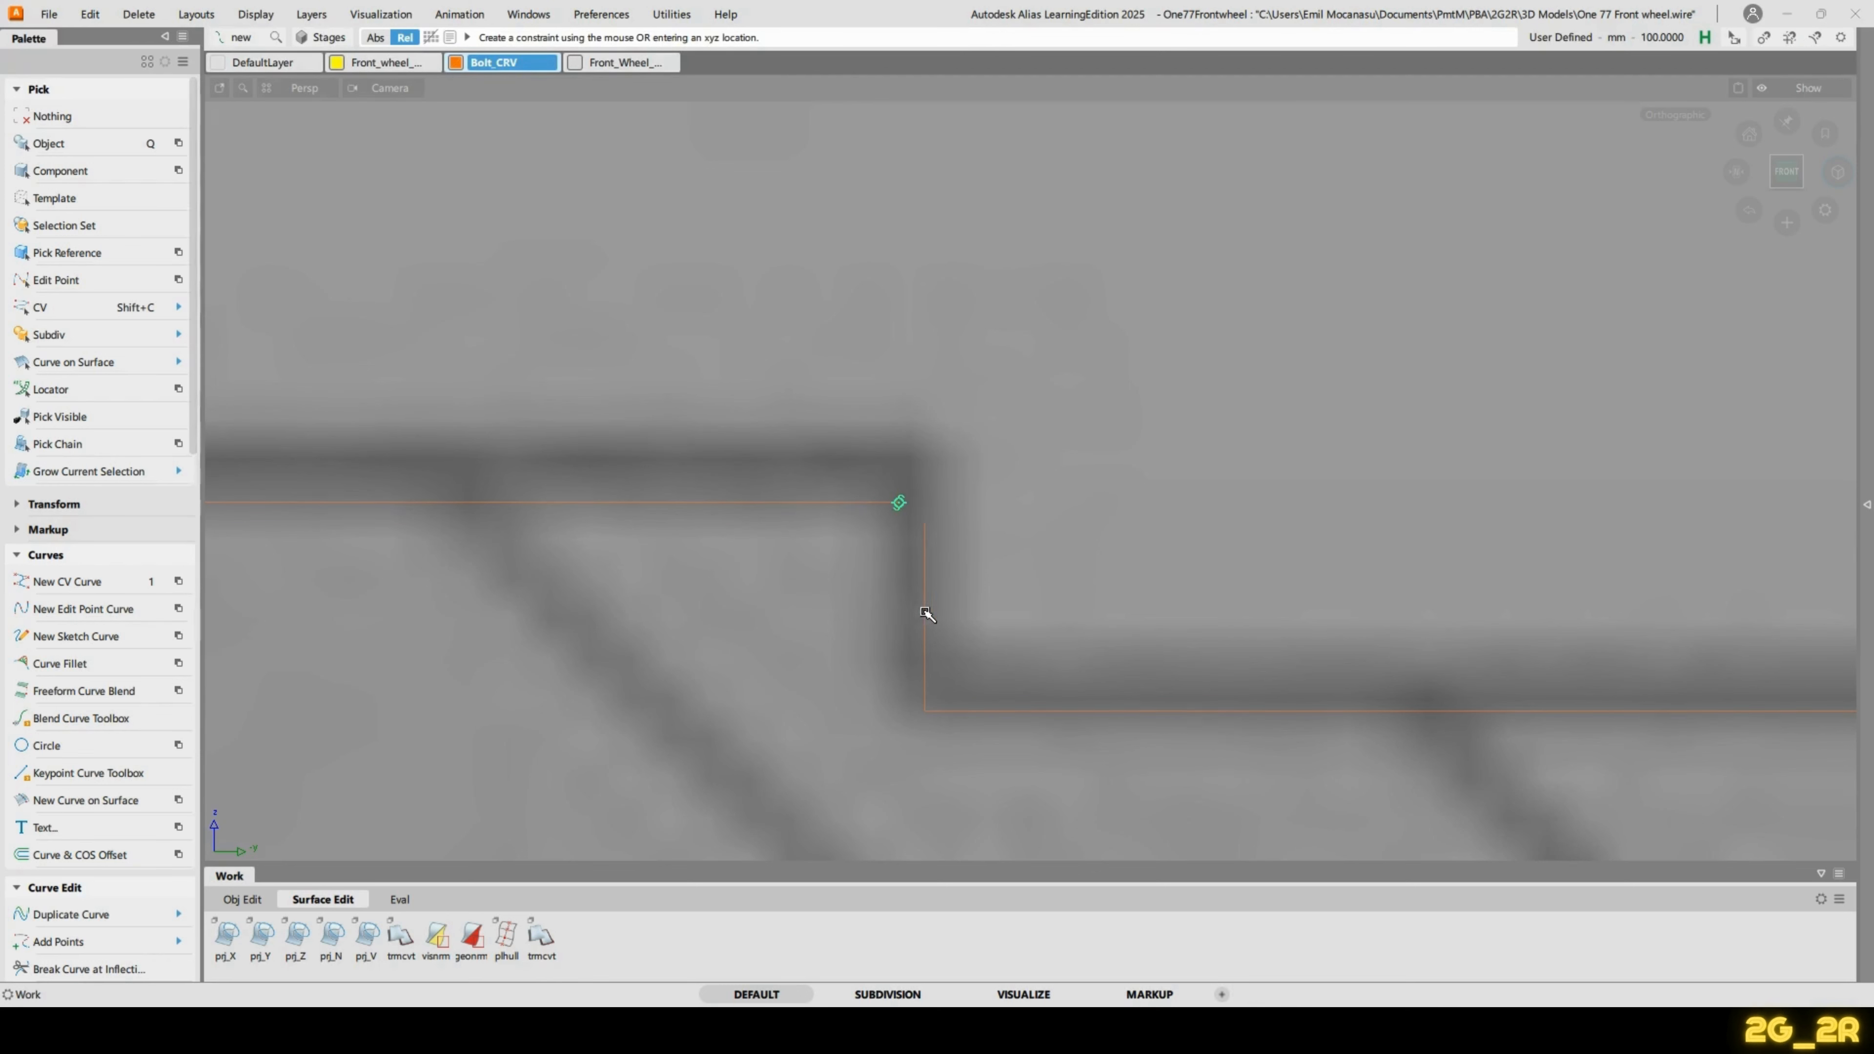
pyautogui.keyDown('ctrl'); pyautogui.keyDown('alt'); pyautogui.moveTo(925, 626); pyautogui.dragTo(925, 522); pyautogui.keyUp('alt'); pyautogui.keyUp('ctrl')
pyautogui.keyDown('ctrl'); pyautogui.keyDown('shift'); pyautogui.moveTo(1032, 550); pyautogui.dragTo(1033, 418); pyautogui.keyUp('shift'); pyautogui.keyUp('ctrl')
pyautogui.keyDown('alt'); pyautogui.keyDown('shift'); pyautogui.moveTo(960, 518); pyautogui.dragTo(1197, 271, button='right'); pyautogui.keyUp('shift'); pyautogui.keyUp('alt')
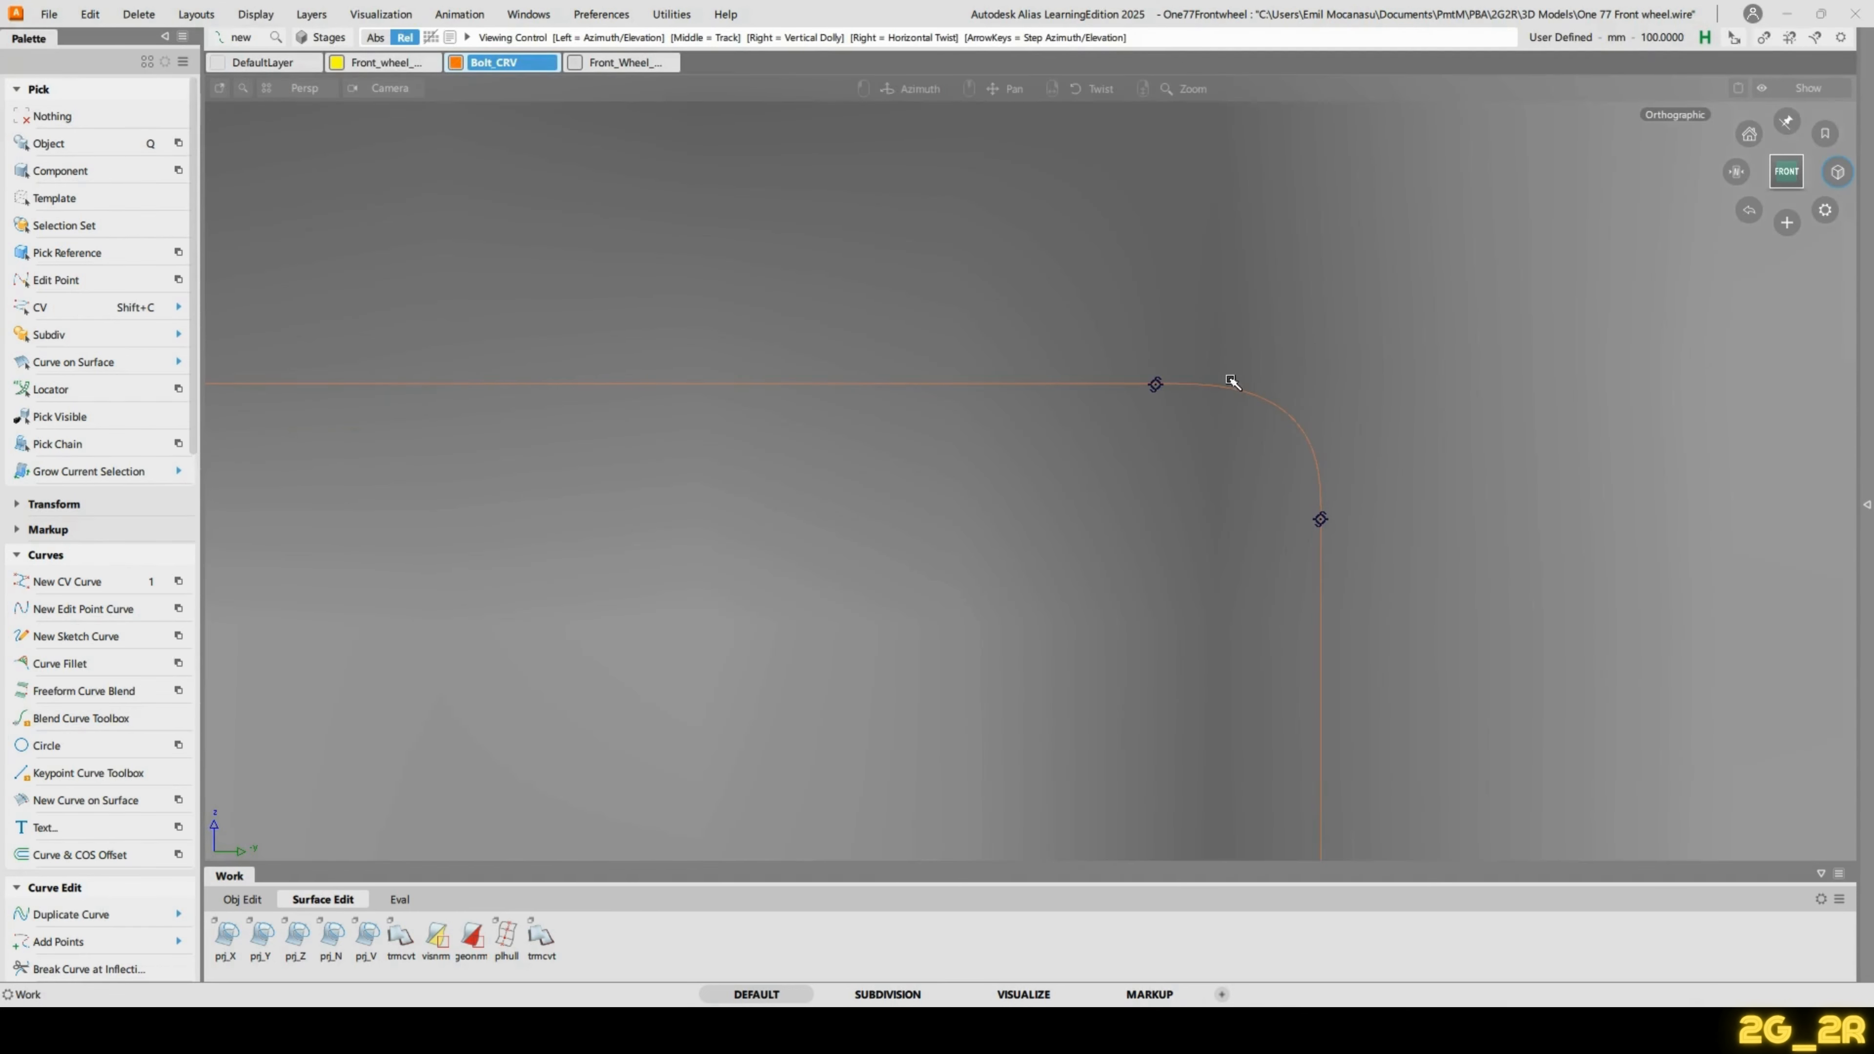
# Lengthen the collar's top horizontal line slightly toward the shoulder corner with Extend, tightening the blend curve.
pyautogui.keyDown('ctrl'); pyautogui.keyDown('shift'); pyautogui.moveTo(1080, 326); pyautogui.dragTo(1074, 375); pyautogui.keyUp('shift'); pyautogui.keyUp('ctrl')
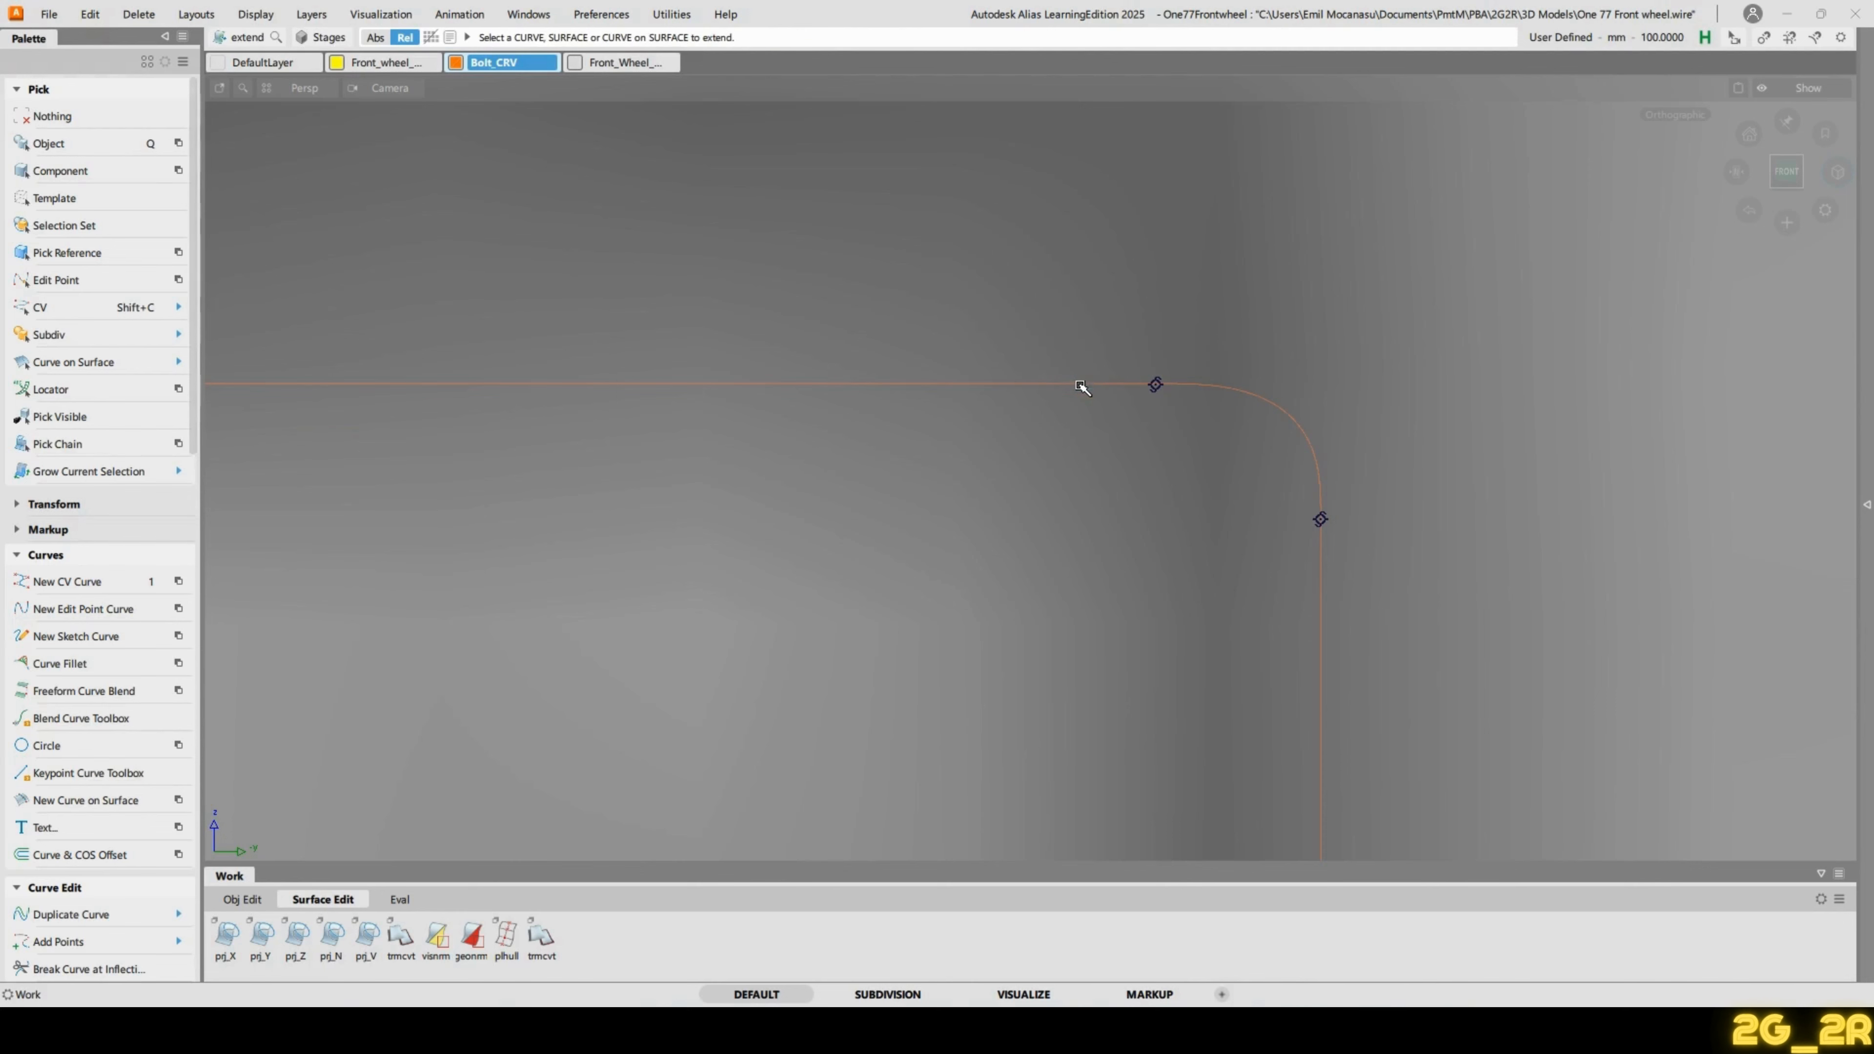
pyautogui.click(1080, 384)
pyautogui.moveTo(980, 488); pyautogui.dragTo(1014, 488)
pyautogui.keyDown('ctrl'); pyautogui.keyDown('shift'); pyautogui.moveTo(1234, 381); pyautogui.dragTo(1238, 339); pyautogui.keyUp('shift'); pyautogui.keyUp('ctrl')
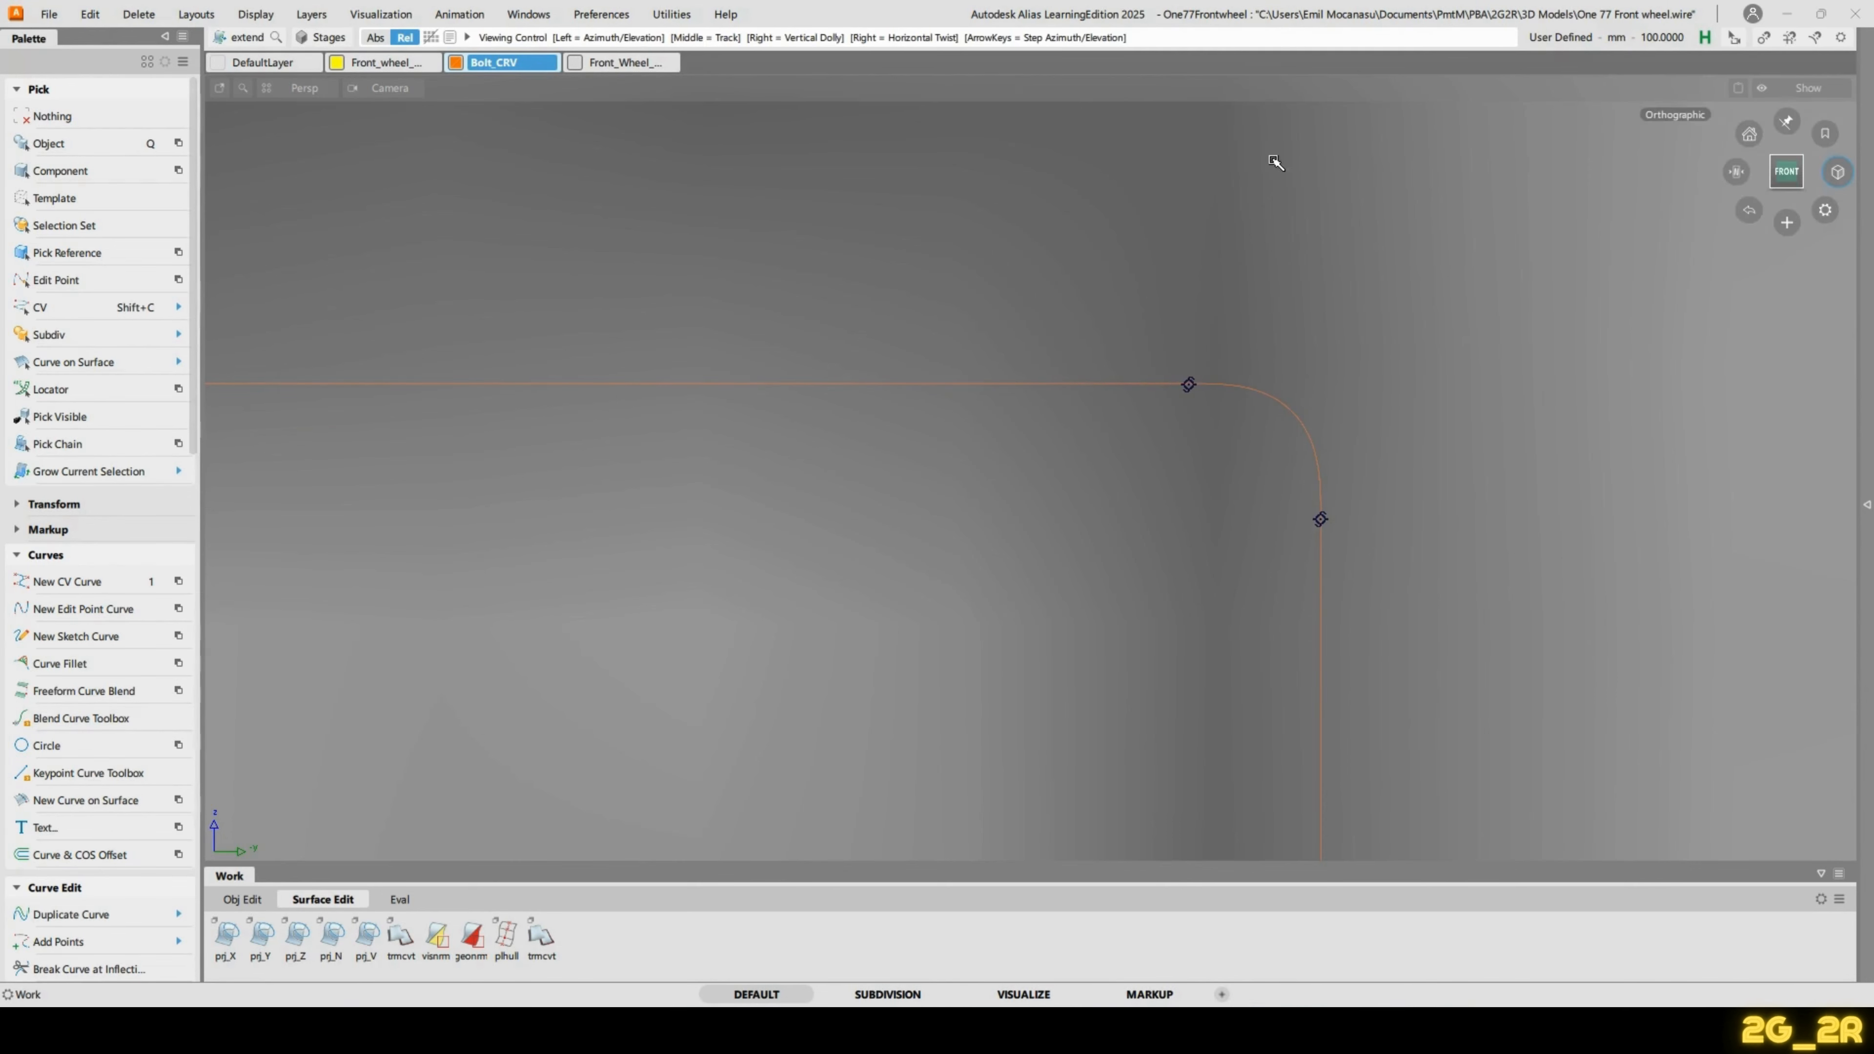
pyautogui.moveTo(1275, 162)
pyautogui.keyDown('alt'); pyautogui.keyDown('shift'); pyautogui.mouseDown(button='right')
pyautogui.moveTo(1154, 410)
pyautogui.moveTo(1117, 389)
pyautogui.mouseUp(button='right'); pyautogui.keyUp('shift'); pyautogui.keyUp('alt')
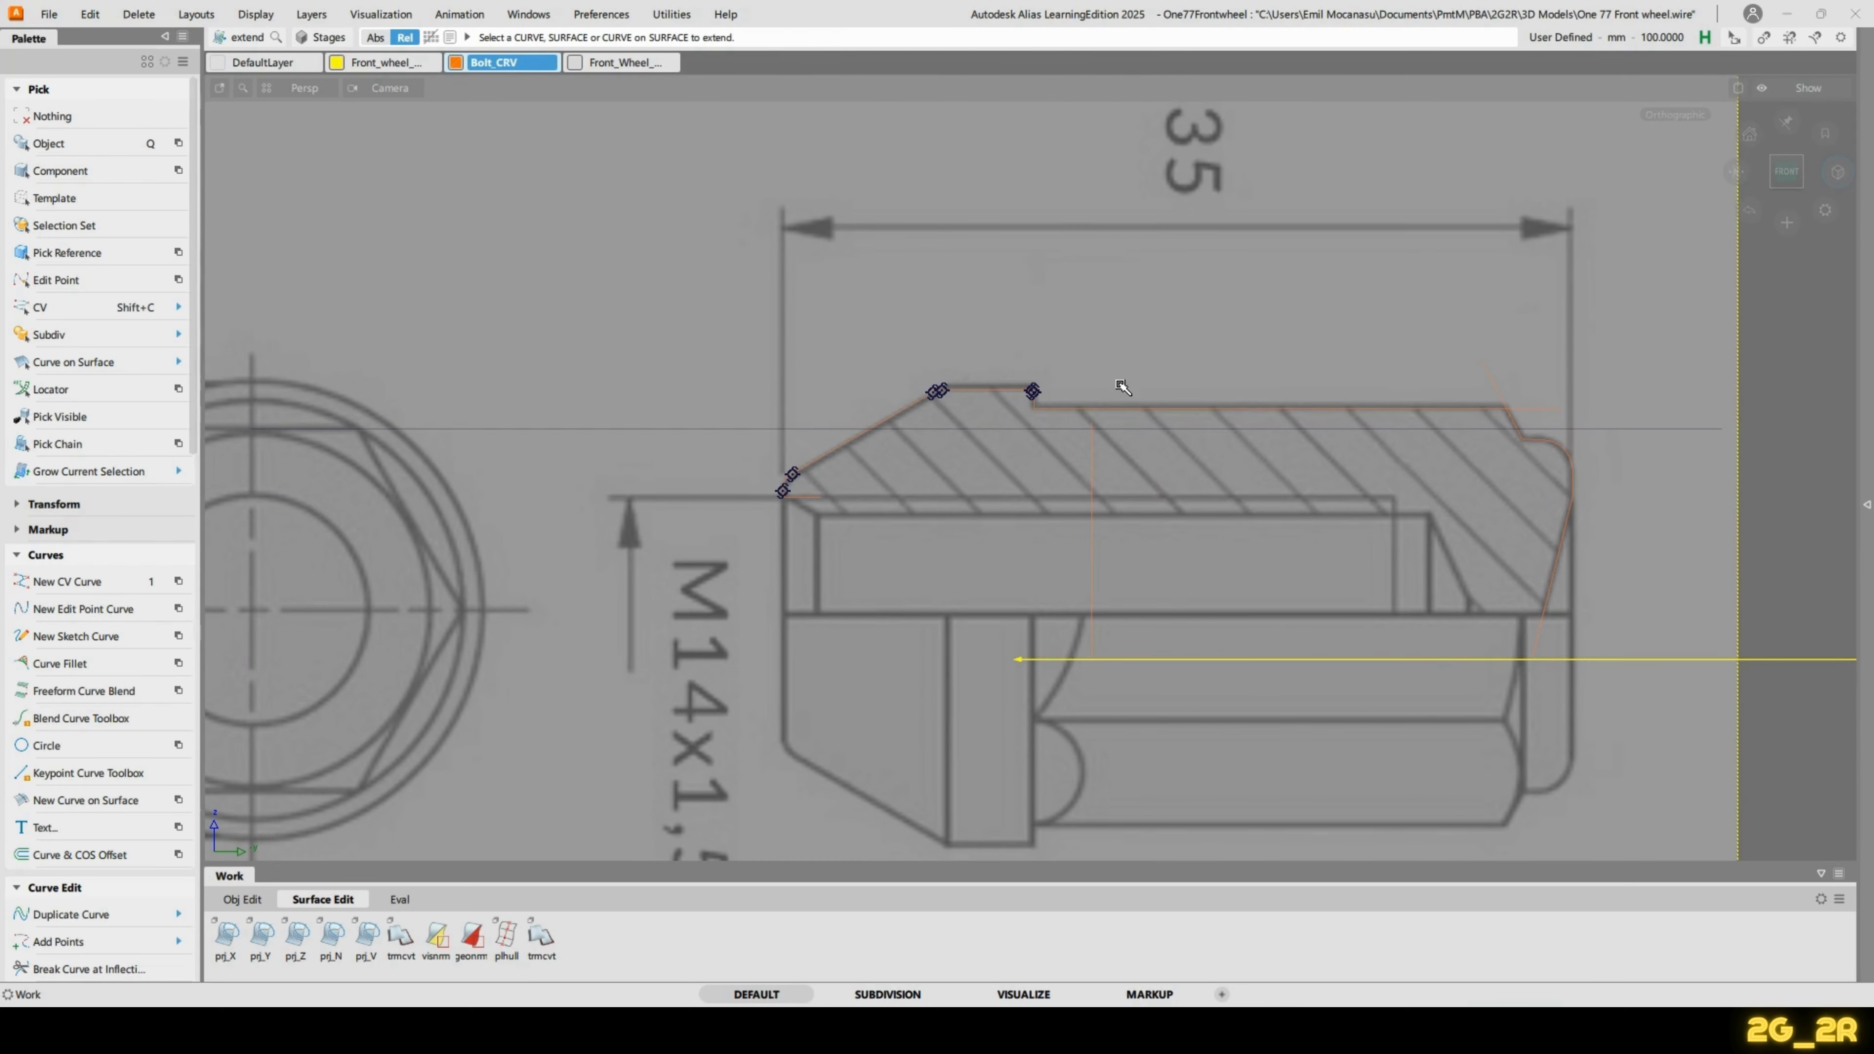
# Select all the bolt's profile curves and delete their construction history.
pyautogui.keyDown('ctrl'); pyautogui.keyDown('shift'); pyautogui.moveTo(856, 483); pyautogui.dragTo(948, 461); pyautogui.keyUp('shift'); pyautogui.keyUp('ctrl')
pyautogui.moveTo(696, 318); pyautogui.dragTo(1646, 534)
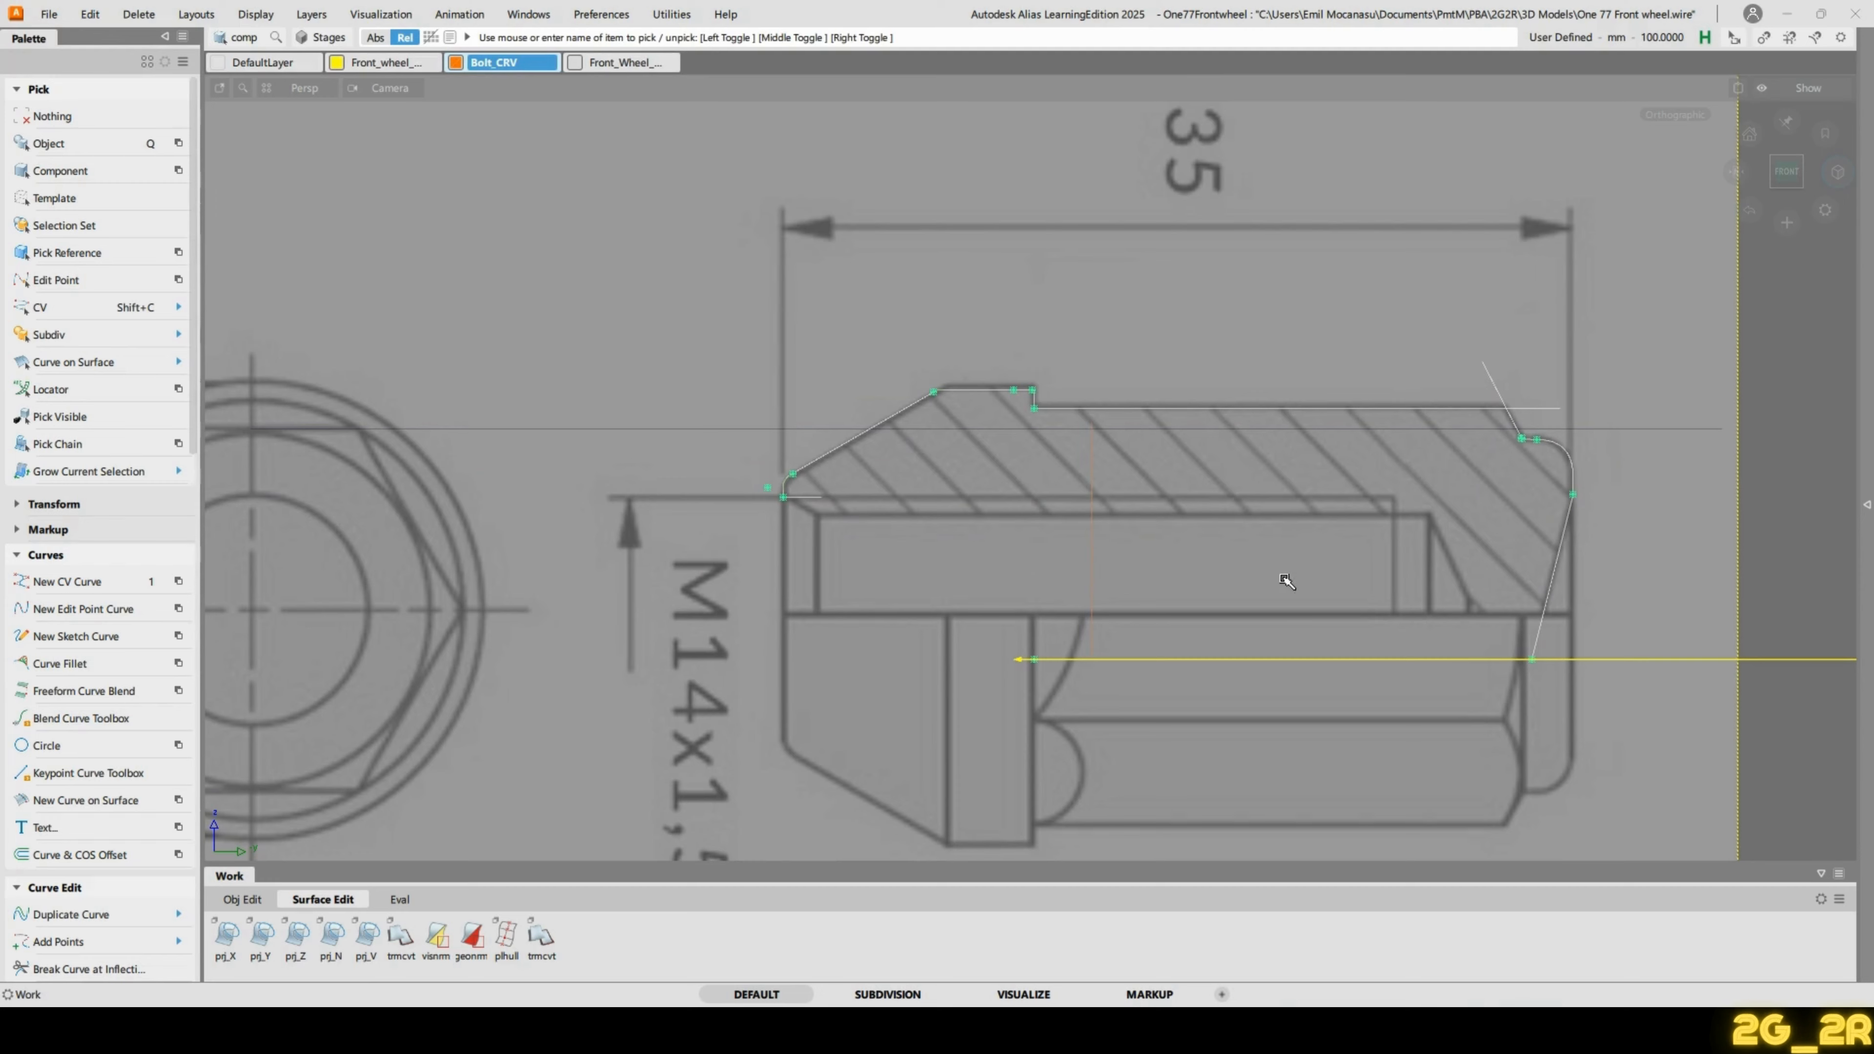
pyautogui.keyDown('alt'); pyautogui.keyDown('shift'); pyautogui.moveTo(1372, 600); pyautogui.dragTo(1168, 606, button='middle'); pyautogui.keyUp('shift'); pyautogui.keyUp('alt')
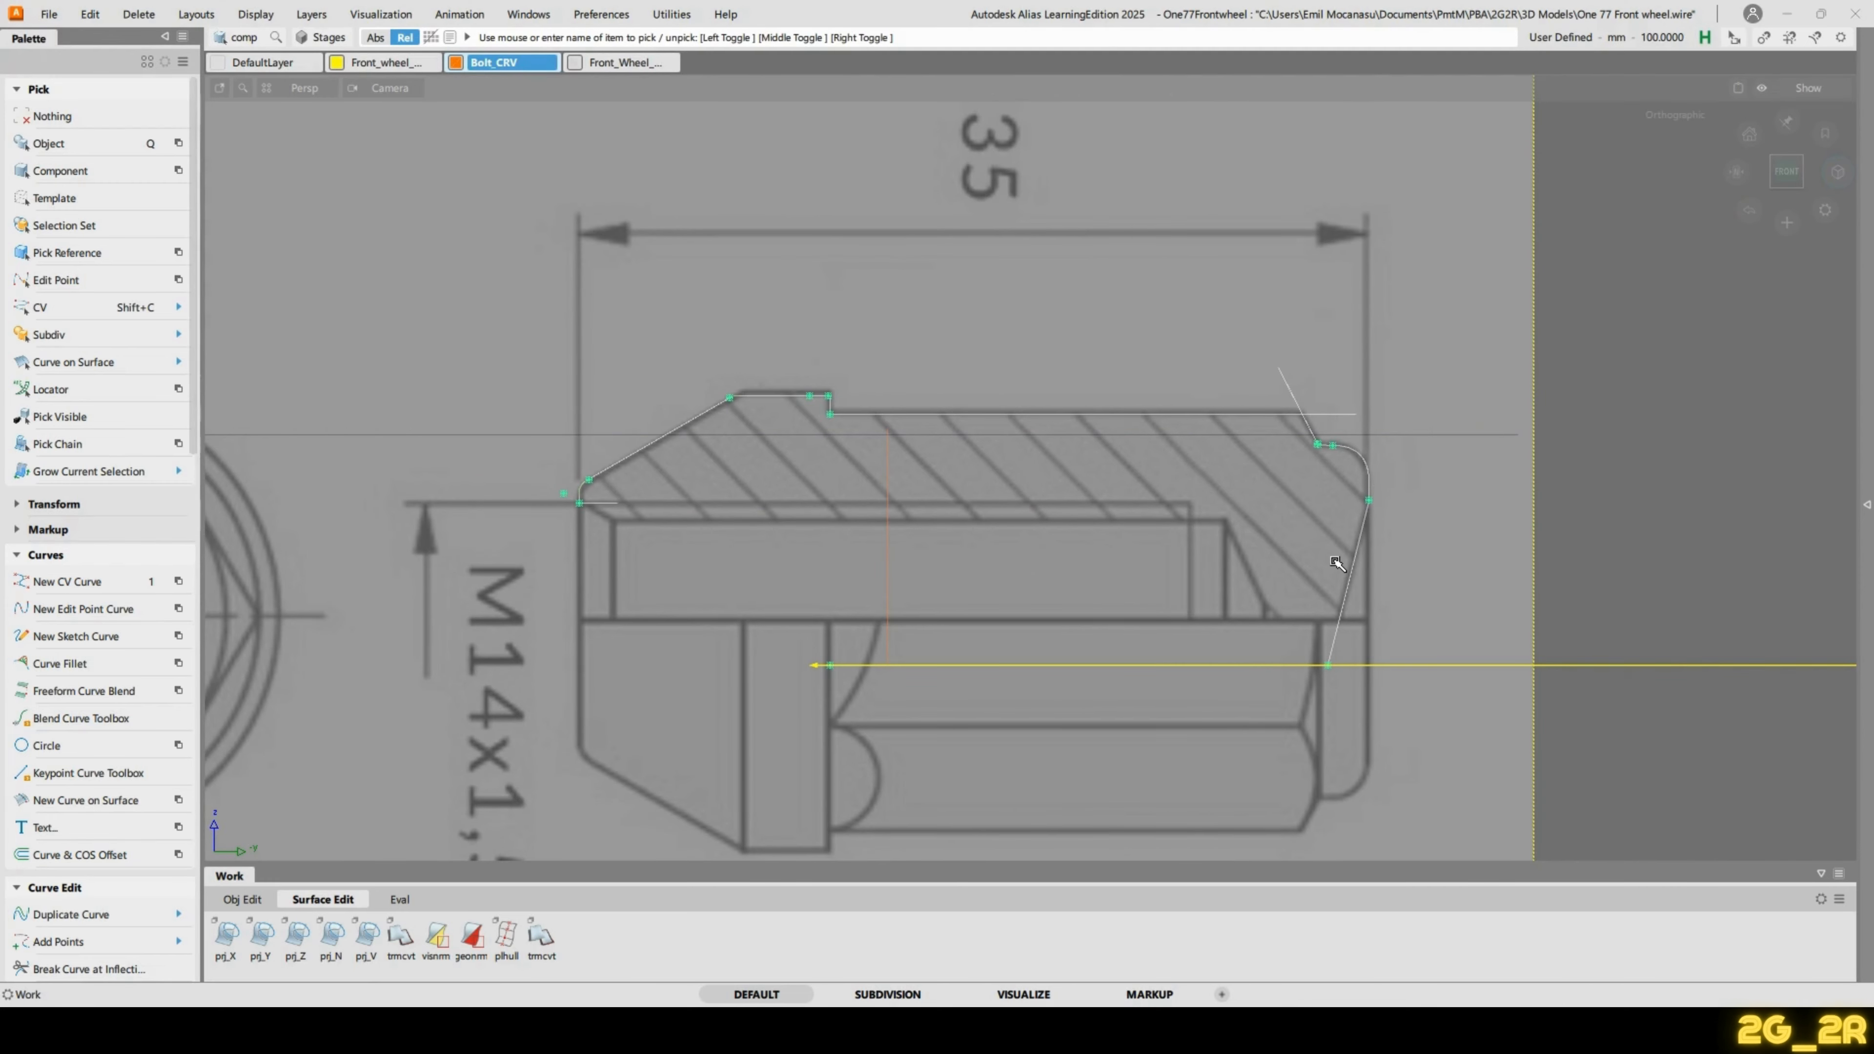
pyautogui.keyDown('ctrl'); pyautogui.keyDown('shift'); pyautogui.moveTo(1129, 530); pyautogui.dragTo(1019, 545, button='right'); pyautogui.keyUp('shift'); pyautogui.keyUp('ctrl')
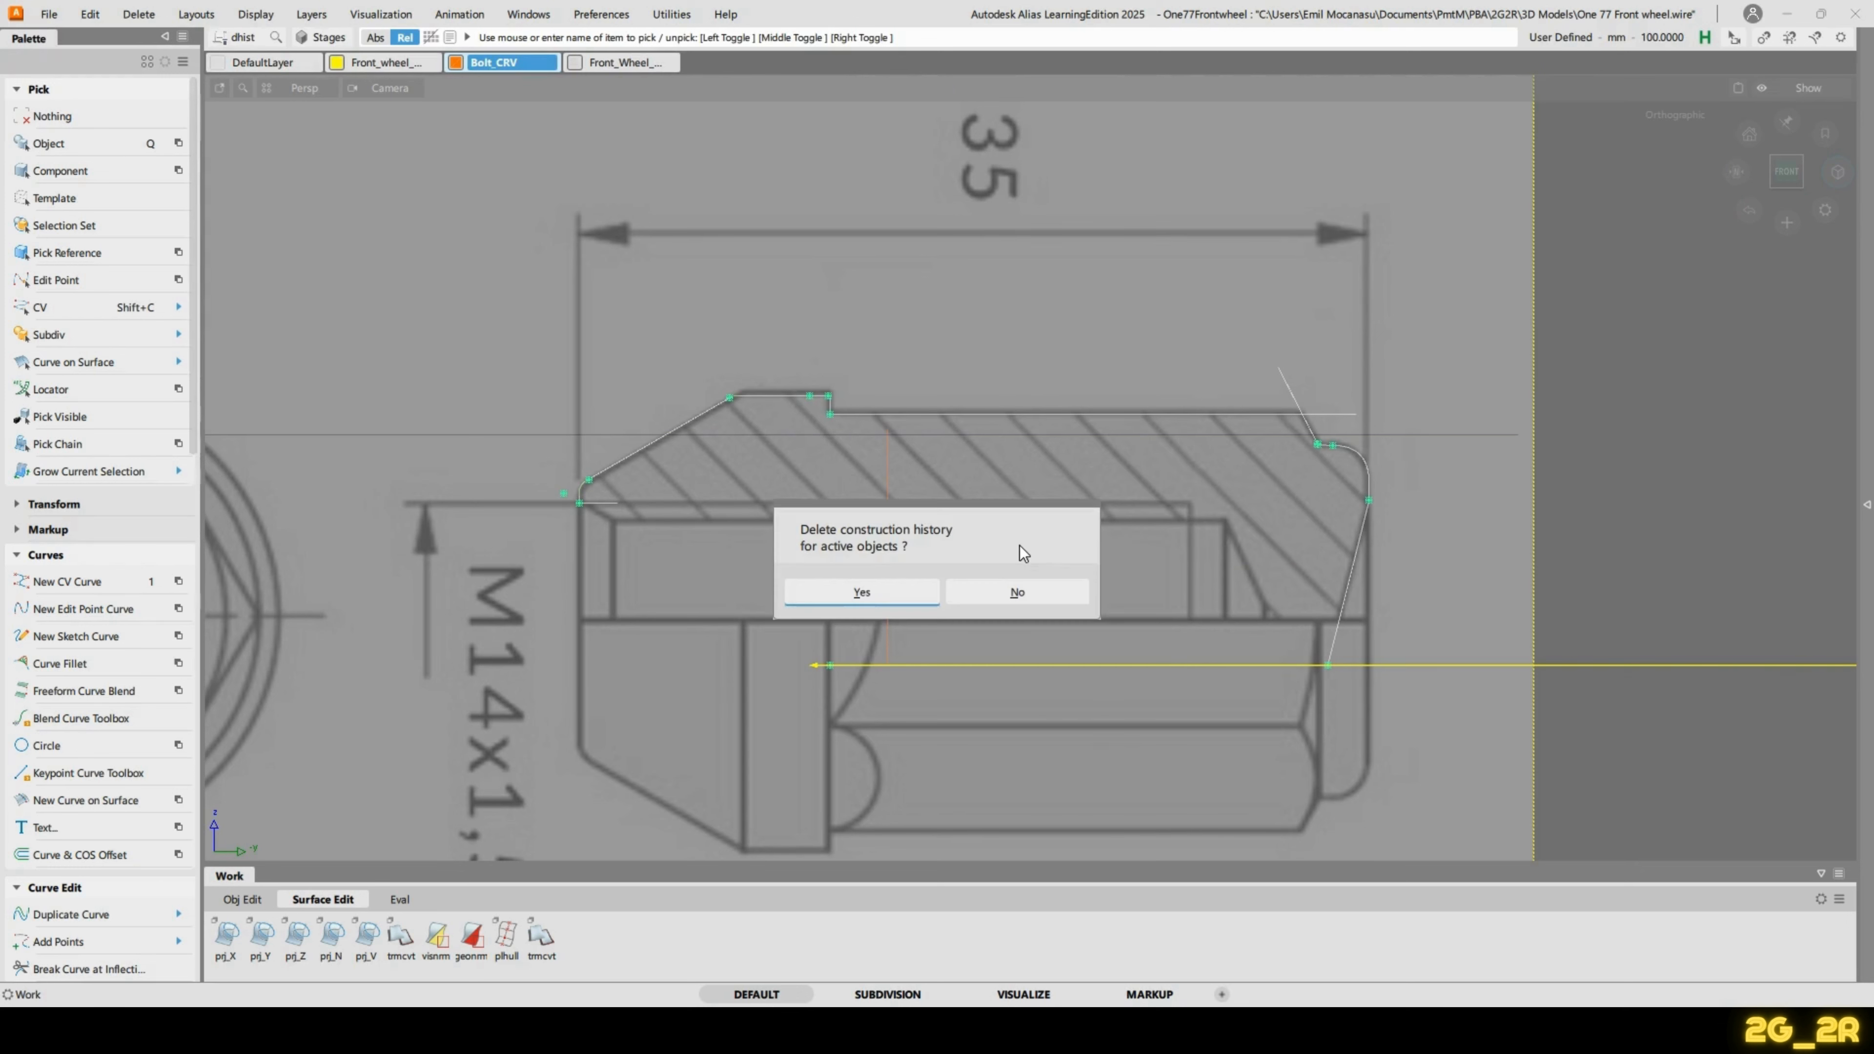
pyautogui.click(871, 590)
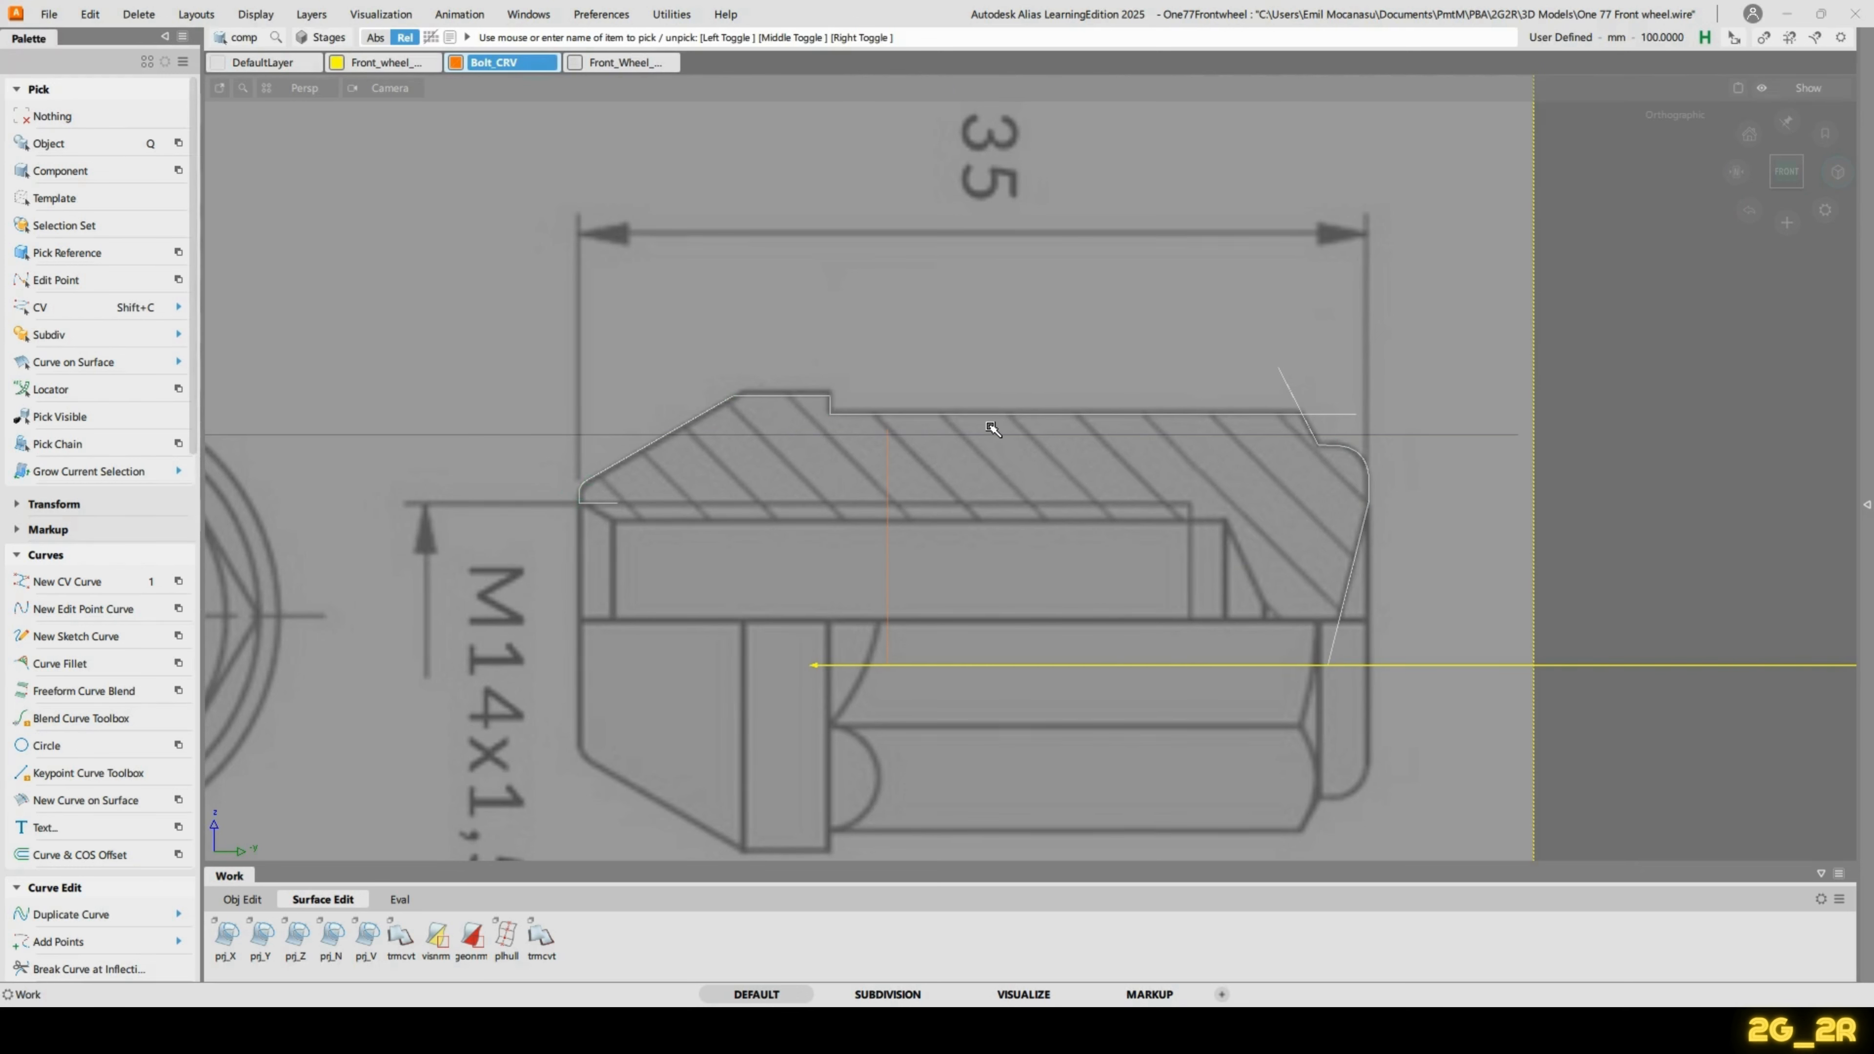
pyautogui.moveTo(894, 581)
pyautogui.keyDown('ctrl'); pyautogui.keyDown('shift'); pyautogui.mouseDown(button='right')
pyautogui.moveTo(970, 577)
pyautogui.moveTo(967, 562)
pyautogui.moveTo(904, 581)
pyautogui.mouseUp(button='right'); pyautogui.keyUp('shift'); pyautogui.keyUp('ctrl')
# Select the whole bolt profile and move its pivot onto the centre axis line, level with the bolt's rounded head end.
pyautogui.press('q')
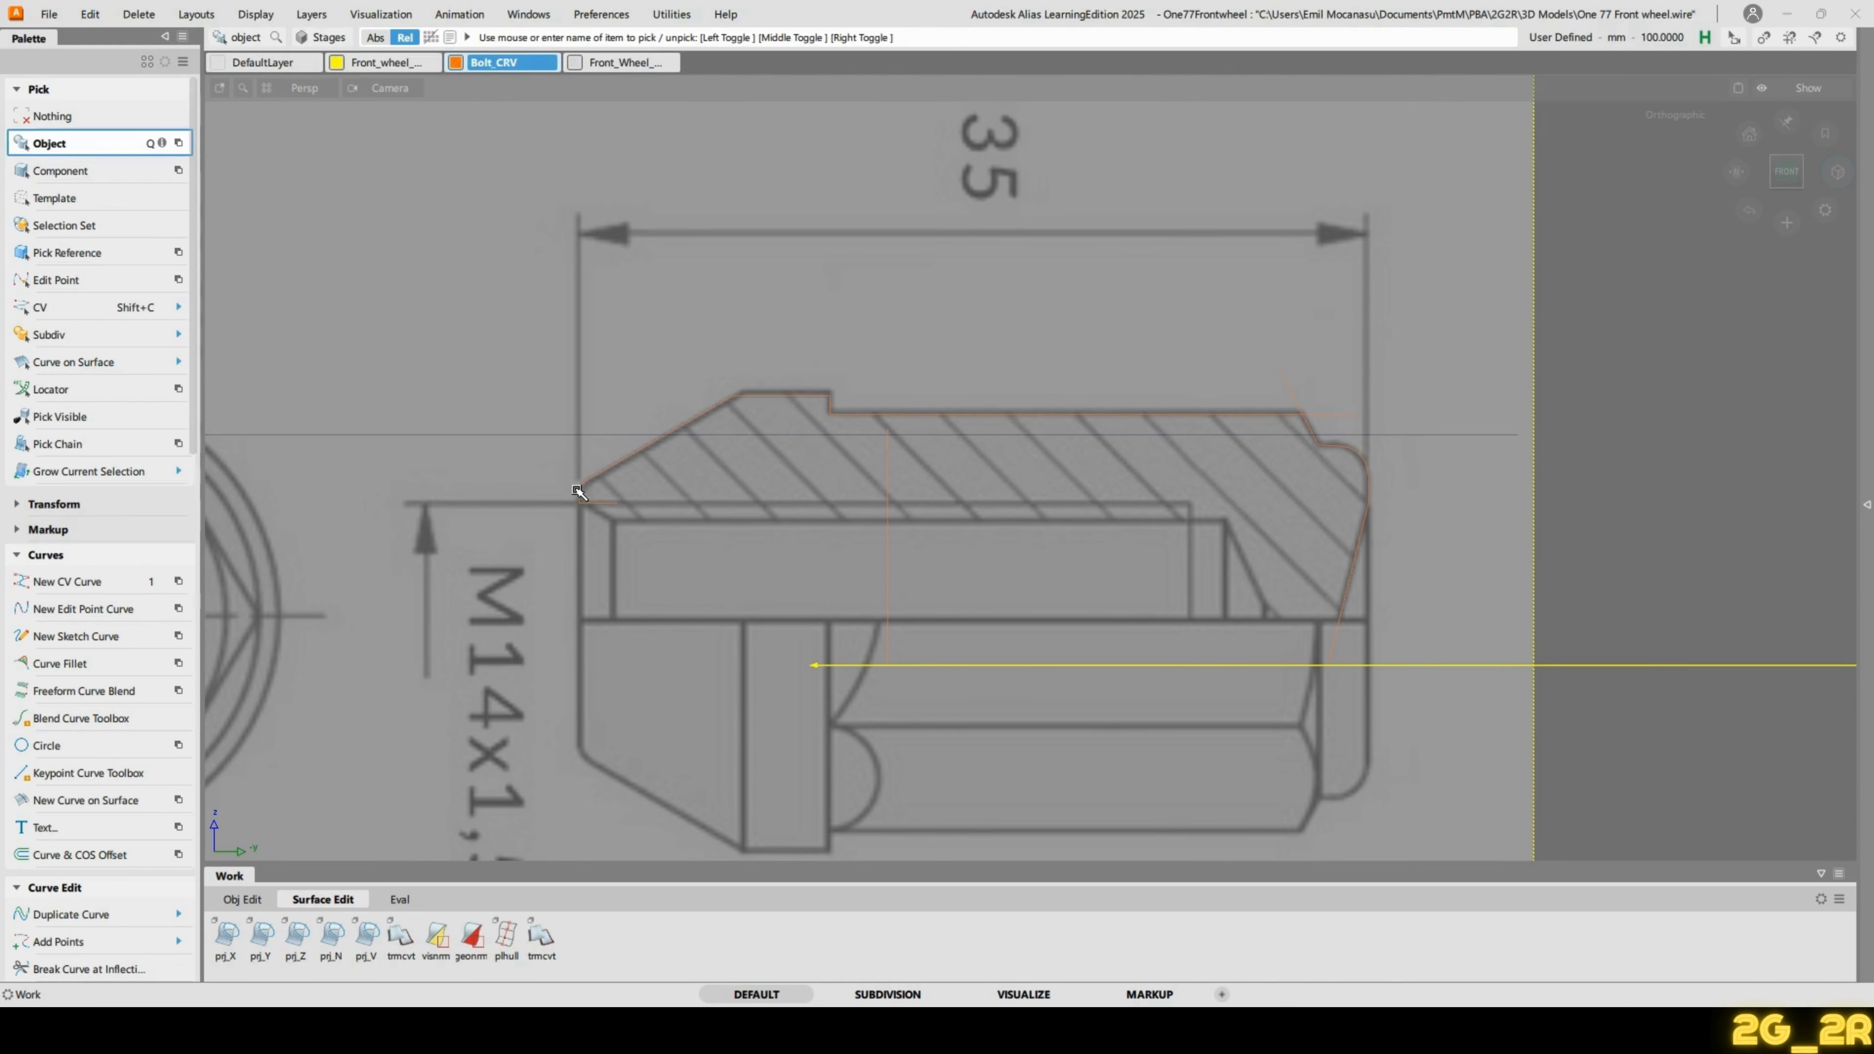
pyautogui.click(605, 511)
pyautogui.keyDown('ctrl'); pyautogui.keyDown('shift'); pyautogui.moveTo(1041, 570); pyautogui.dragTo(1125, 572); pyautogui.keyUp('shift'); pyautogui.keyUp('ctrl')
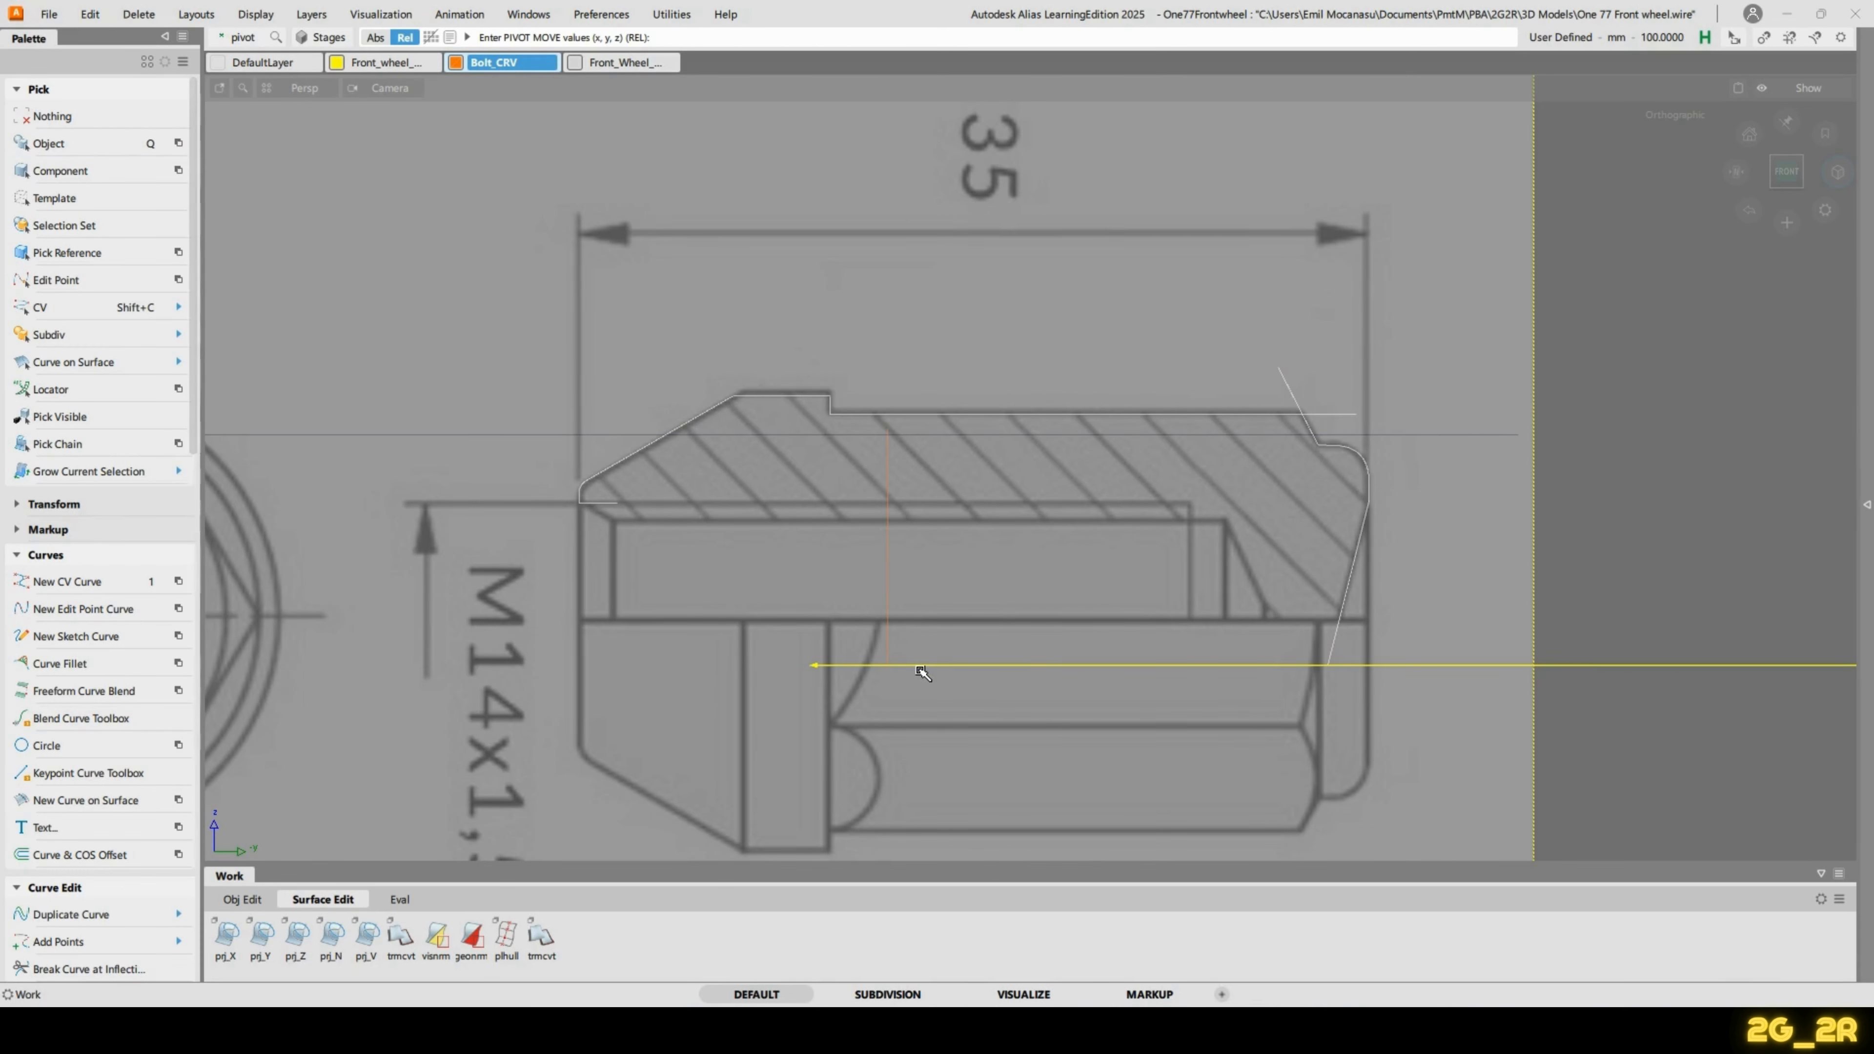
pyautogui.moveTo(928, 668)
pyautogui.mouseDown()
pyautogui.moveTo(1401, 716)
pyautogui.moveTo(1366, 727)
pyautogui.mouseUp()
pyautogui.keyDown('ctrl'); pyautogui.keyDown('shift'); pyautogui.moveTo(1361, 595); pyautogui.dragTo(1352, 538); pyautogui.keyUp('shift'); pyautogui.keyUp('ctrl')
pyautogui.keyDown('ctrl'); pyautogui.keyDown('shift'); pyautogui.moveTo(1263, 495); pyautogui.dragTo(1257, 541, button='middle'); pyautogui.keyUp('shift'); pyautogui.keyUp('ctrl')
pyautogui.click(1329, 643)
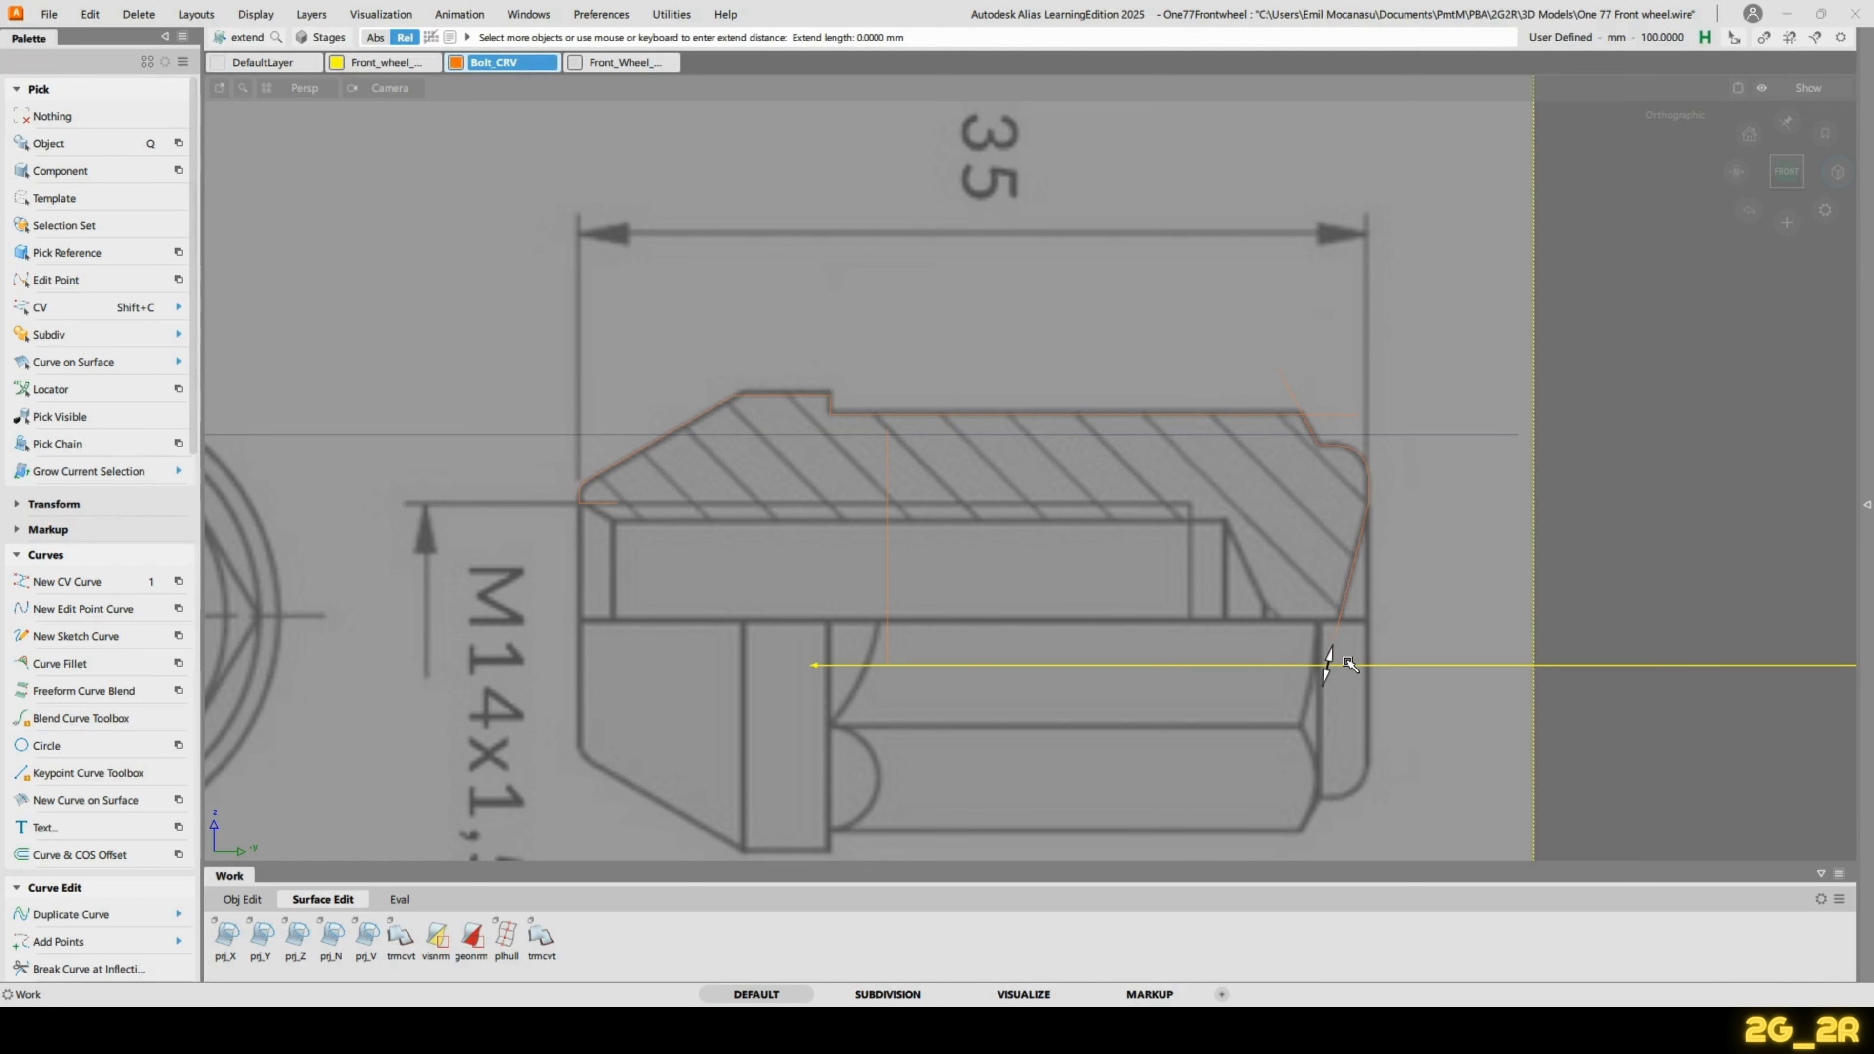
pyautogui.keyDown('ctrl'); pyautogui.keyDown('shift'); pyautogui.moveTo(1222, 581); pyautogui.dragTo(1222, 459); pyautogui.keyUp('shift'); pyautogui.keyUp('ctrl')
# Select the whole bolt profile and examine it against the full blueprint, then look through the curve and surface tools.
pyautogui.keyDown('alt'); pyautogui.keyDown('shift'); pyautogui.moveTo(1358, 500); pyautogui.dragTo(1158, 422, button='right'); pyautogui.keyUp('shift'); pyautogui.keyUp('alt')
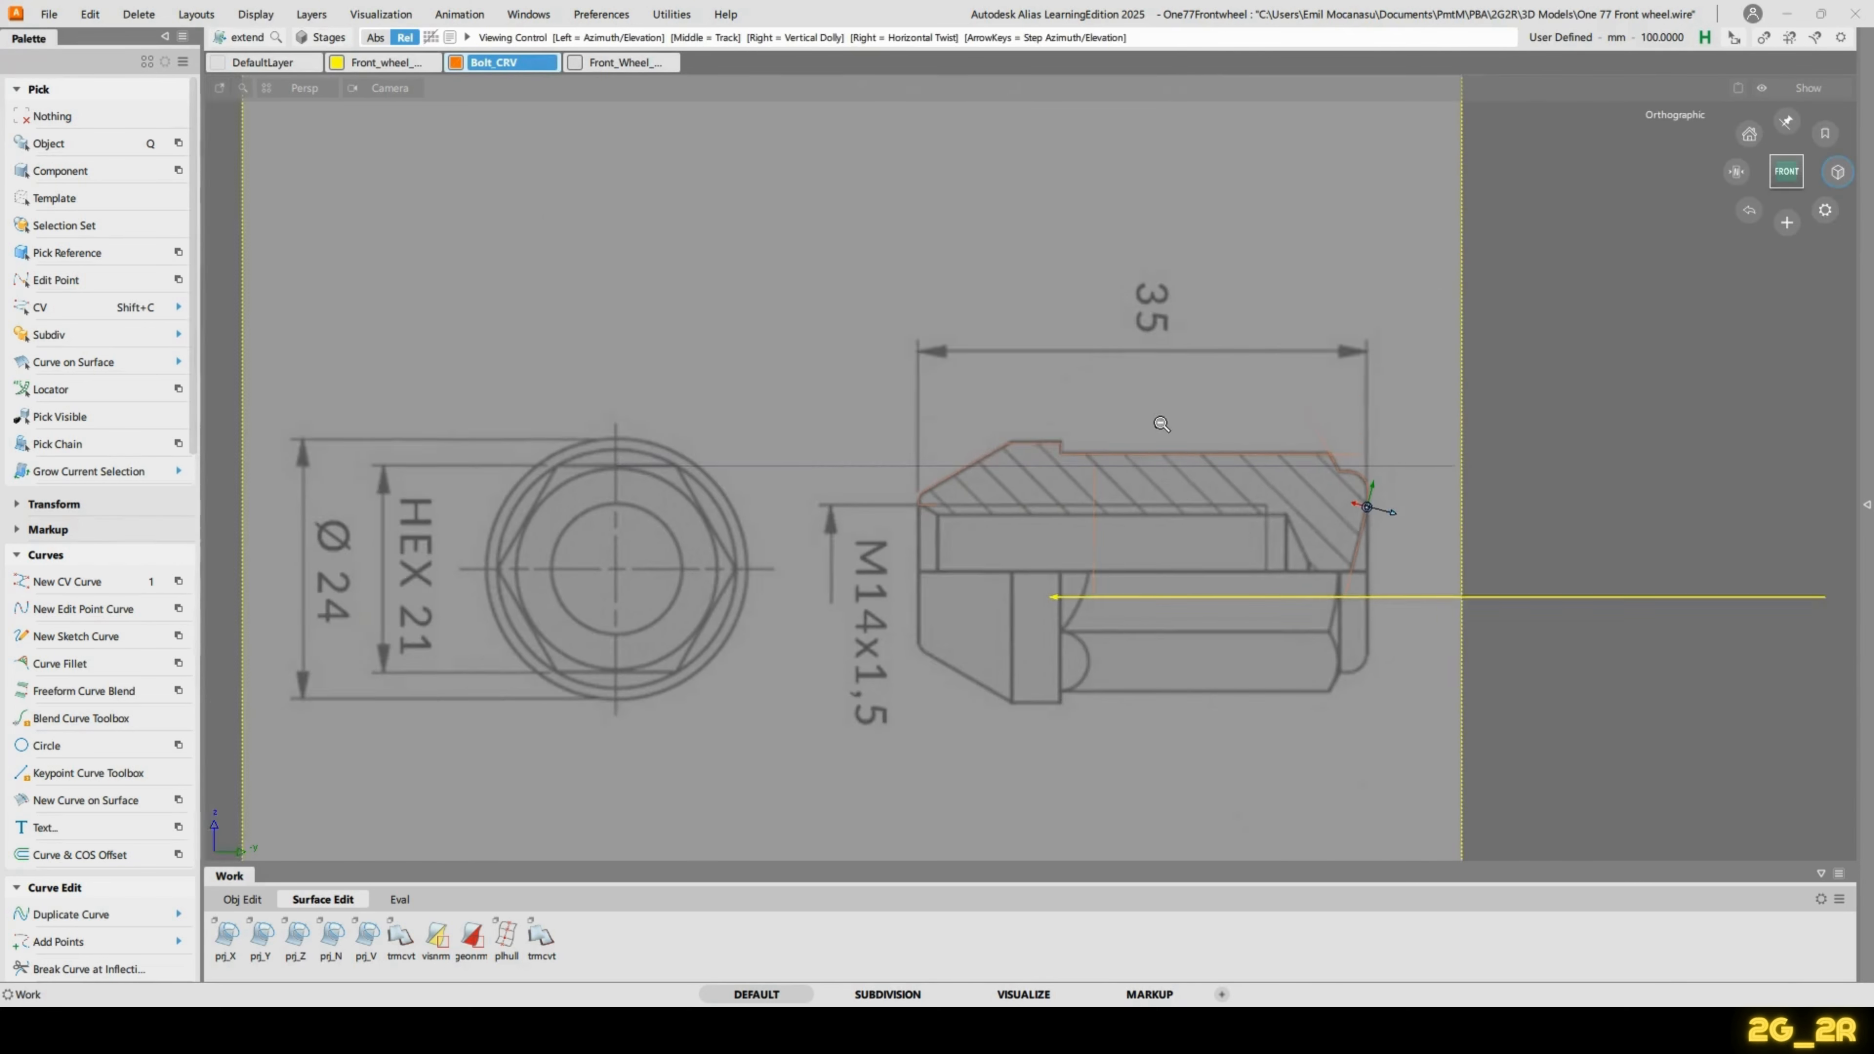
pyautogui.keyDown('alt'); pyautogui.keyDown('shift'); pyautogui.moveTo(1159, 422); pyautogui.dragTo(1054, 440, button='middle'); pyautogui.keyUp('shift'); pyautogui.keyUp('alt')
pyautogui.press('q')
pyautogui.click(1260, 544)
pyautogui.keyDown('alt'); pyautogui.keyDown('shift'); pyautogui.moveTo(1108, 335); pyautogui.dragTo(1167, 456, button='right'); pyautogui.keyUp('shift'); pyautogui.keyUp('alt')
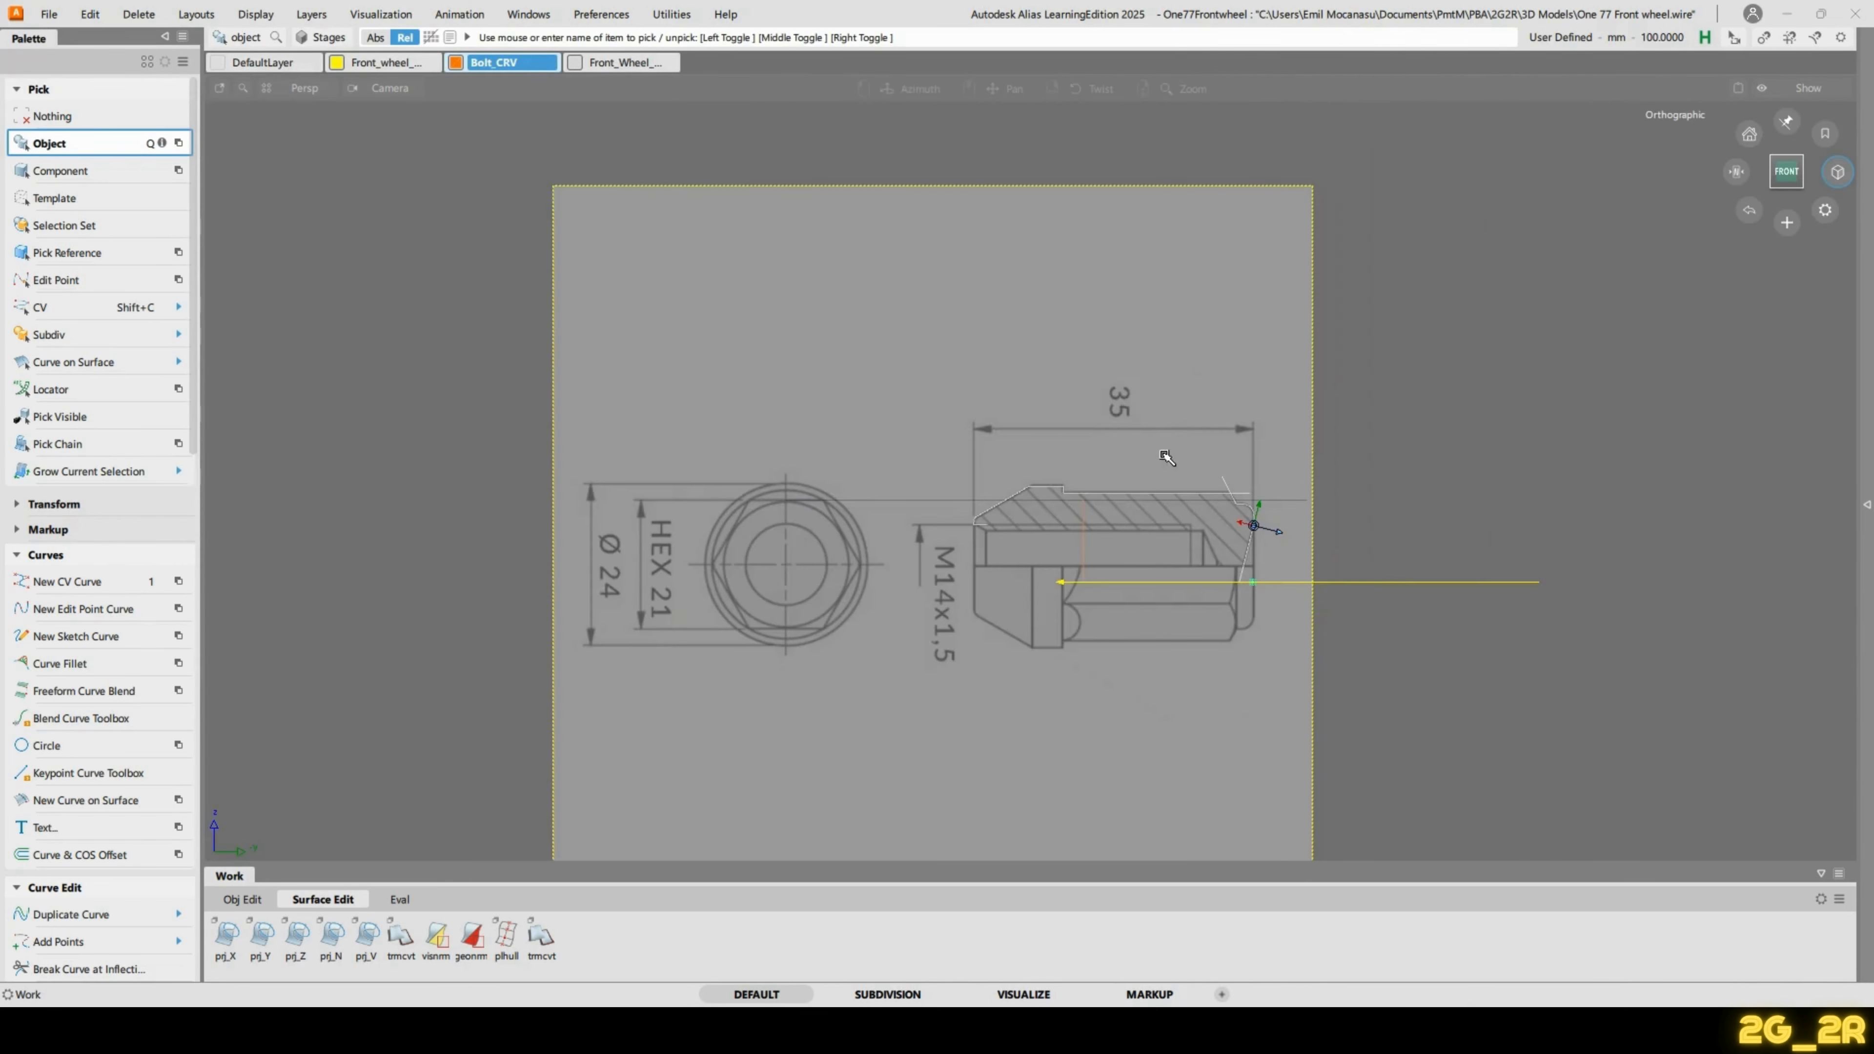
pyautogui.keyDown('alt'); pyautogui.keyDown('shift'); pyautogui.moveTo(1168, 456); pyautogui.dragTo(1311, 619); pyautogui.keyUp('shift'); pyautogui.keyUp('alt')
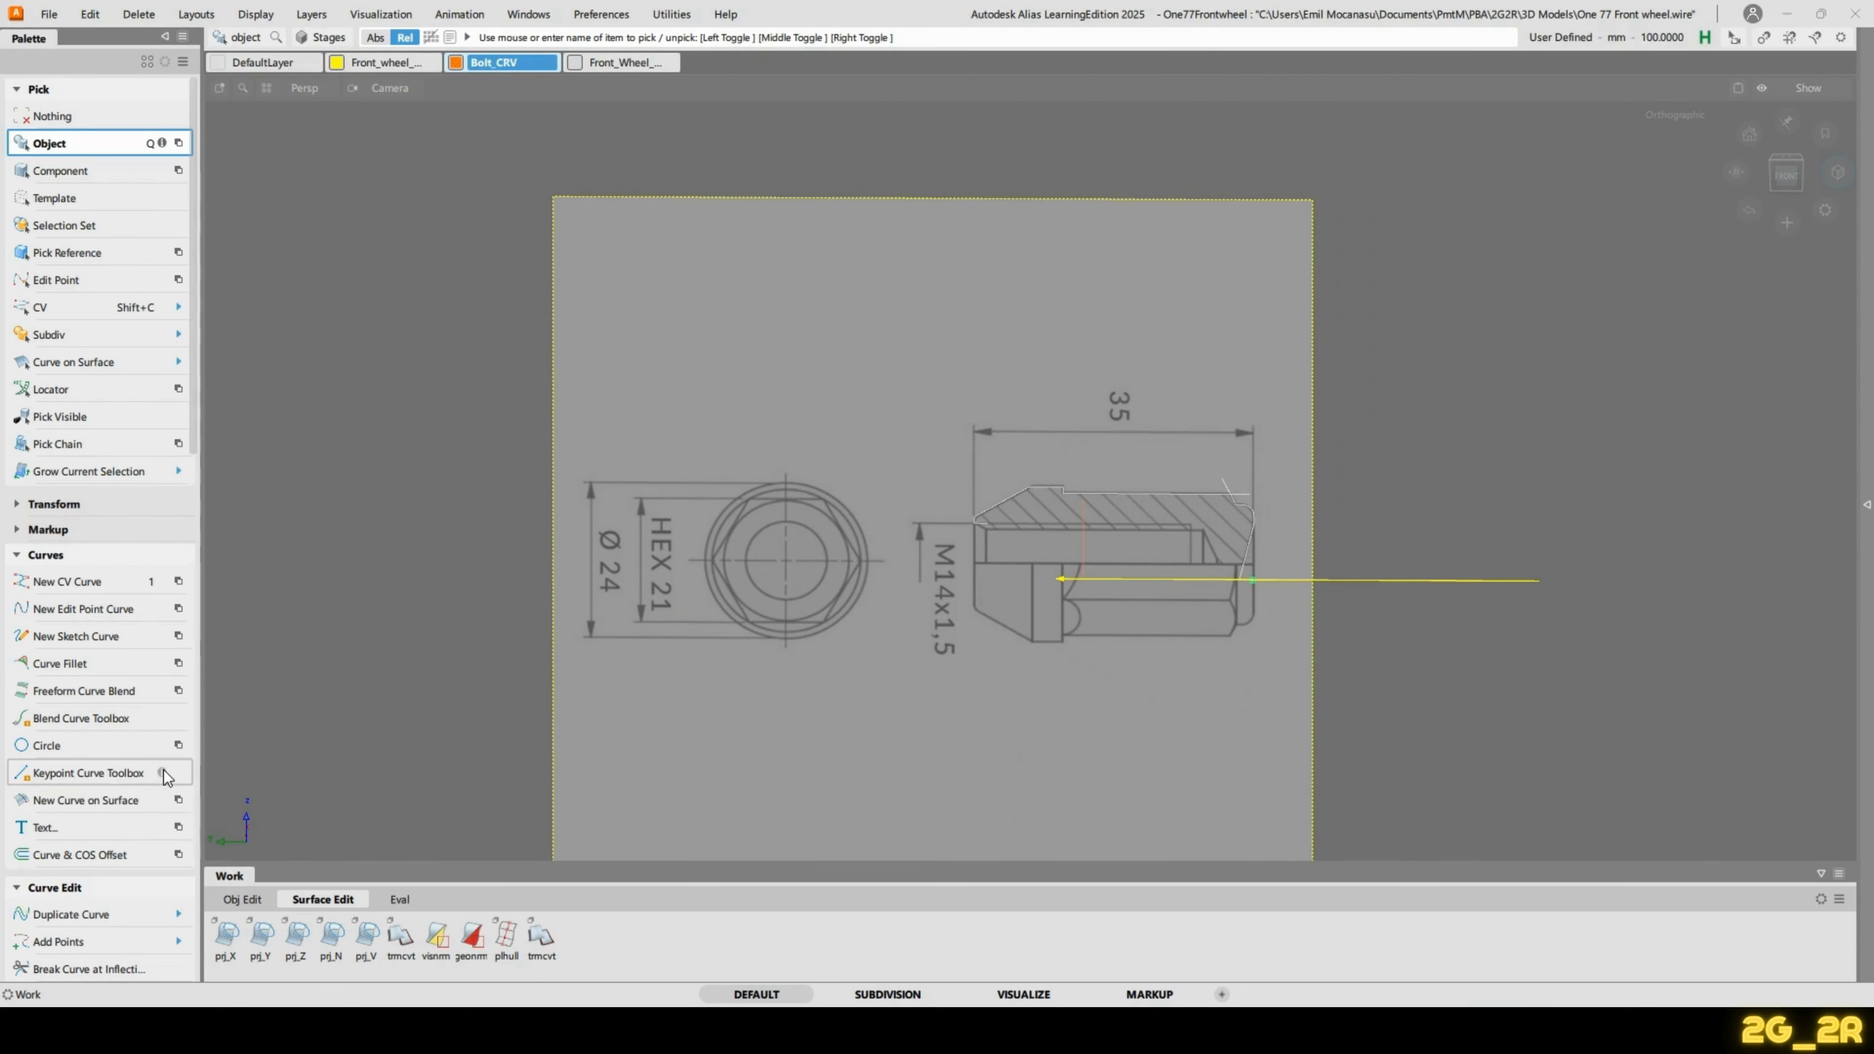
pyautogui.scroll(-7, 42, 565)
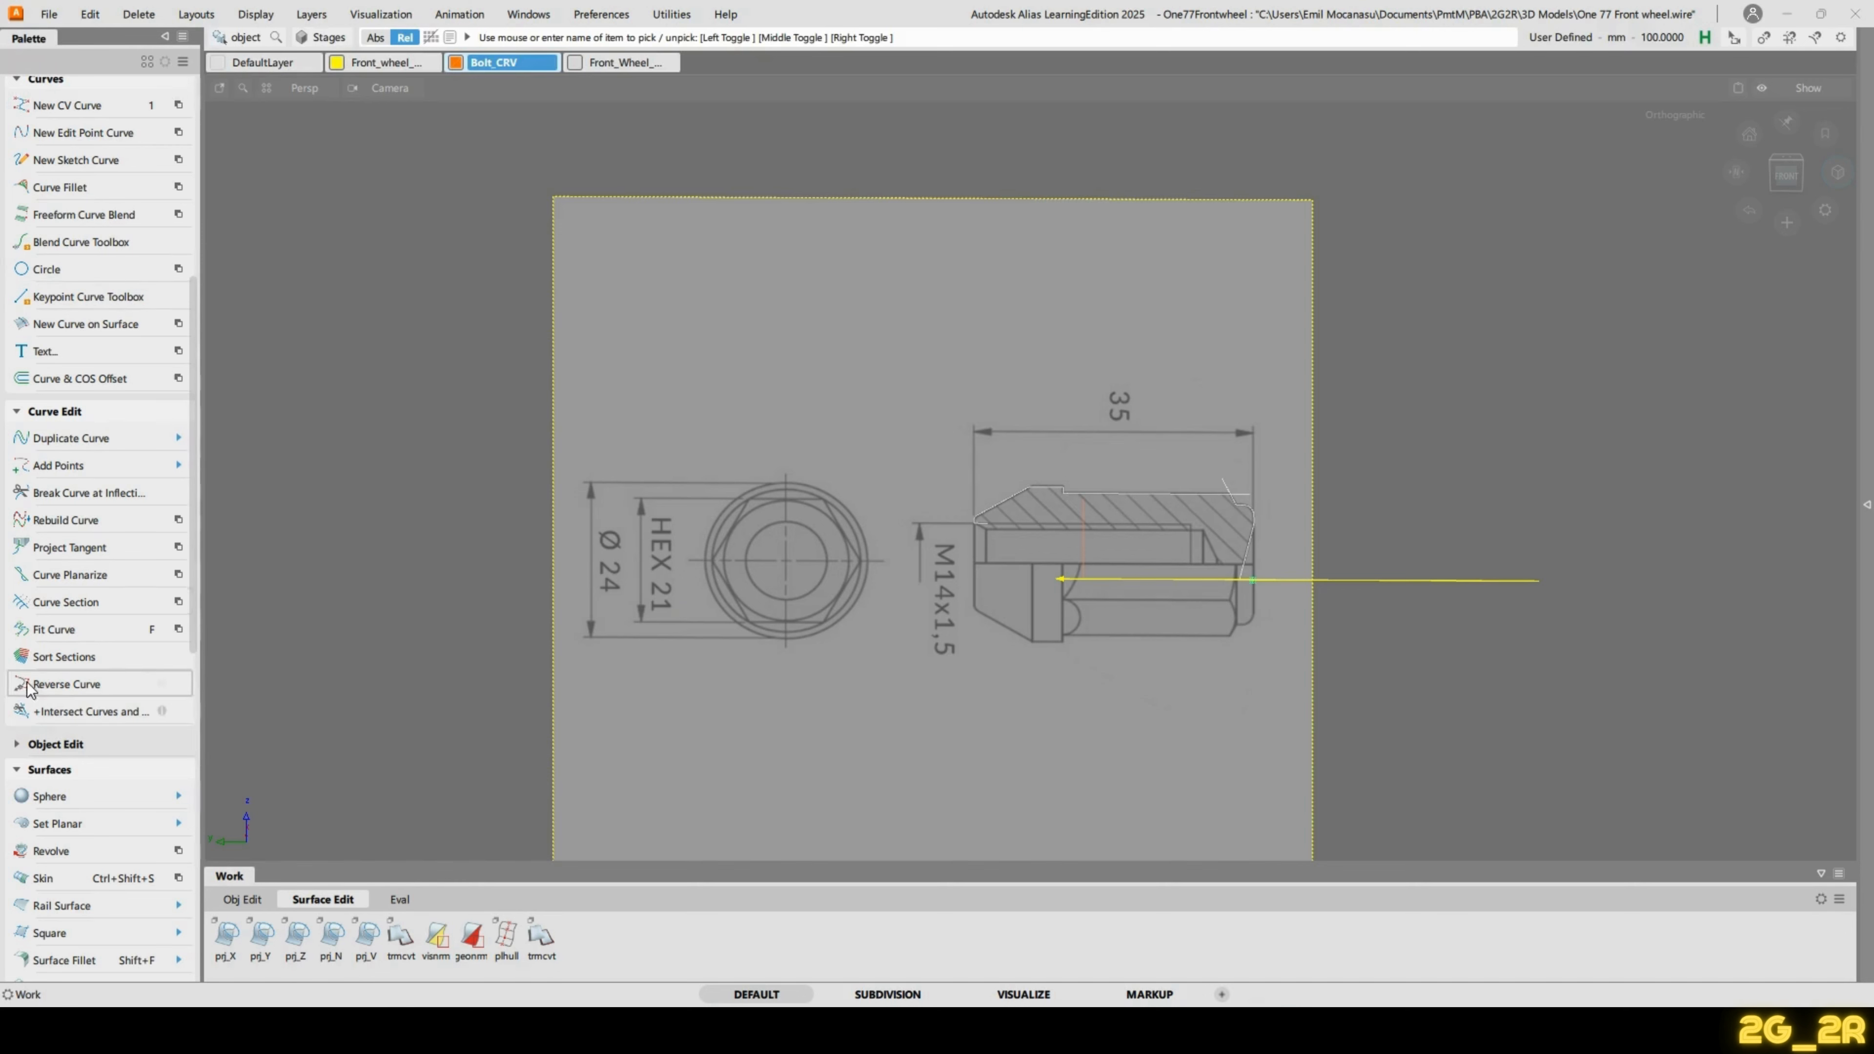
pyautogui.scroll(-5, 99, 756)
pyautogui.scroll(-8, 100, 756)
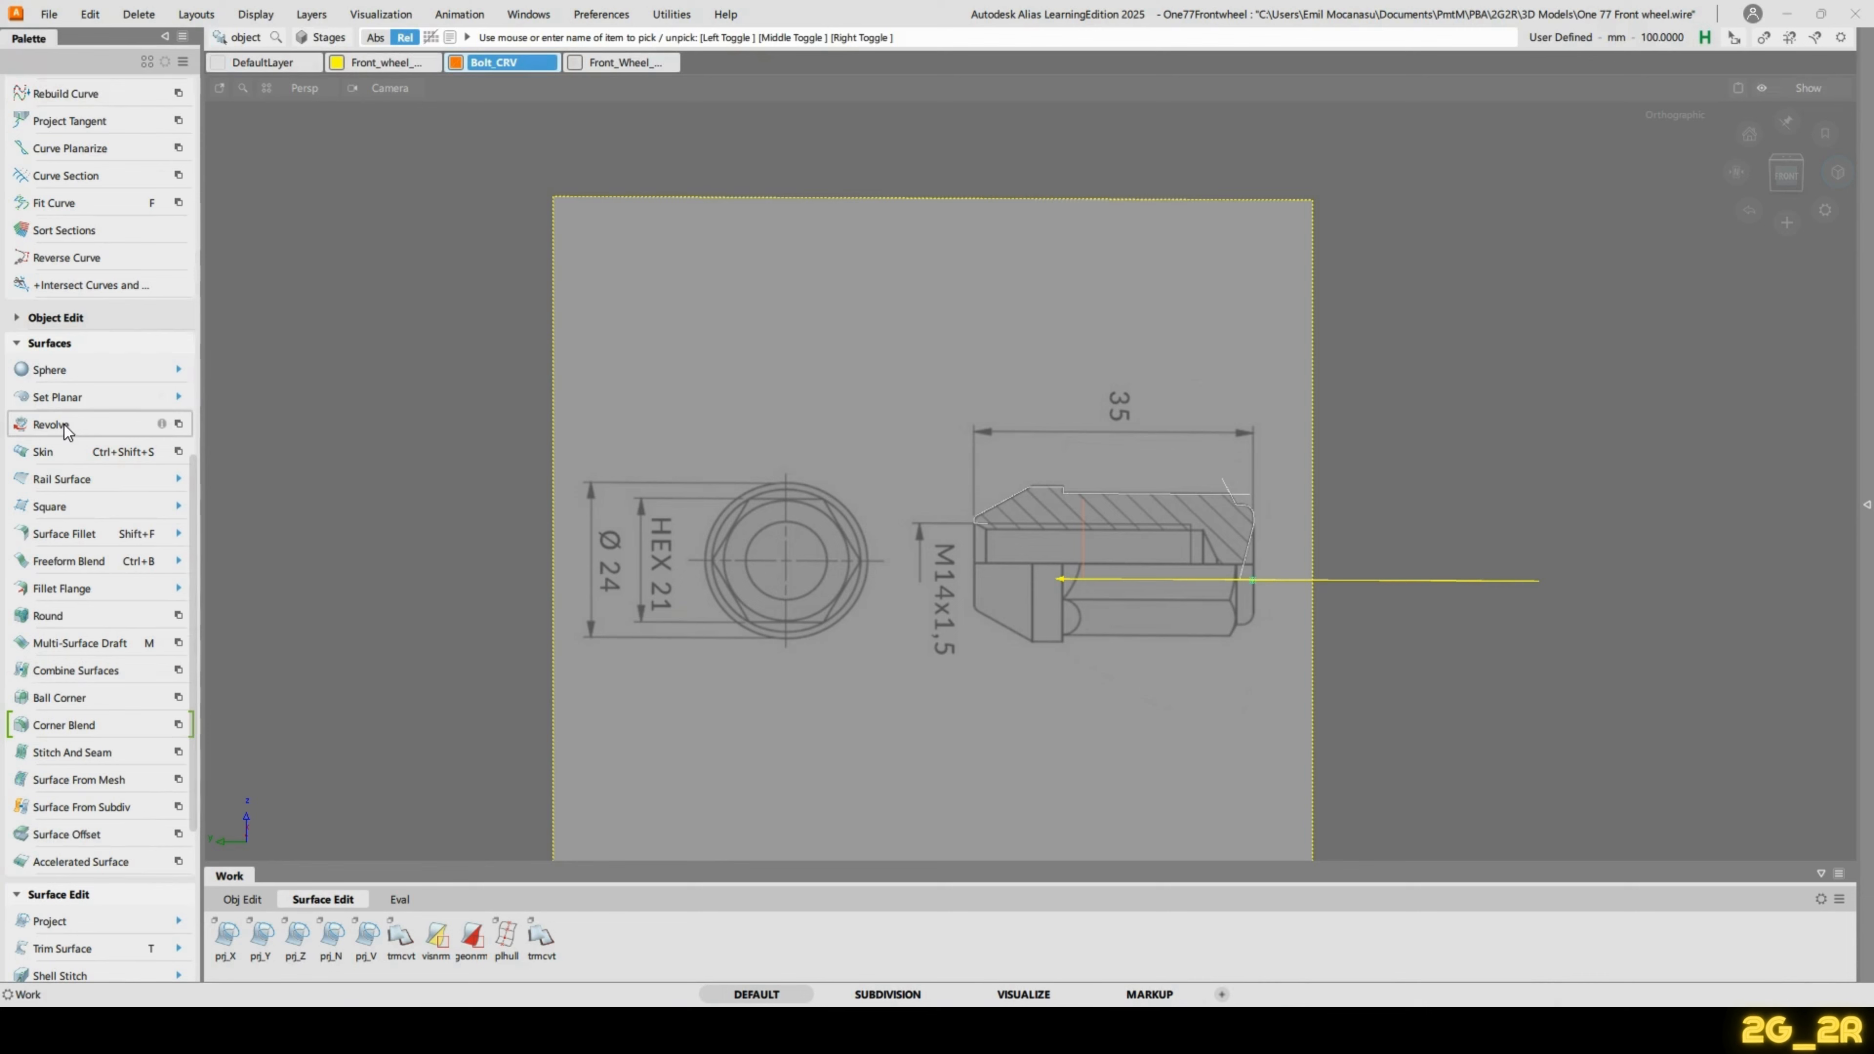
# Examine the blueprint's hexagonal end view and the collar shoulder up close, with the profile selection cleared.
pyautogui.hotkey('alt', 'shift')
pyautogui.keyDown('alt'); pyautogui.keyDown('shift'); pyautogui.moveTo(1068, 498); pyautogui.dragTo(1195, 797, button='right'); pyautogui.keyUp('shift'); pyautogui.keyUp('alt')
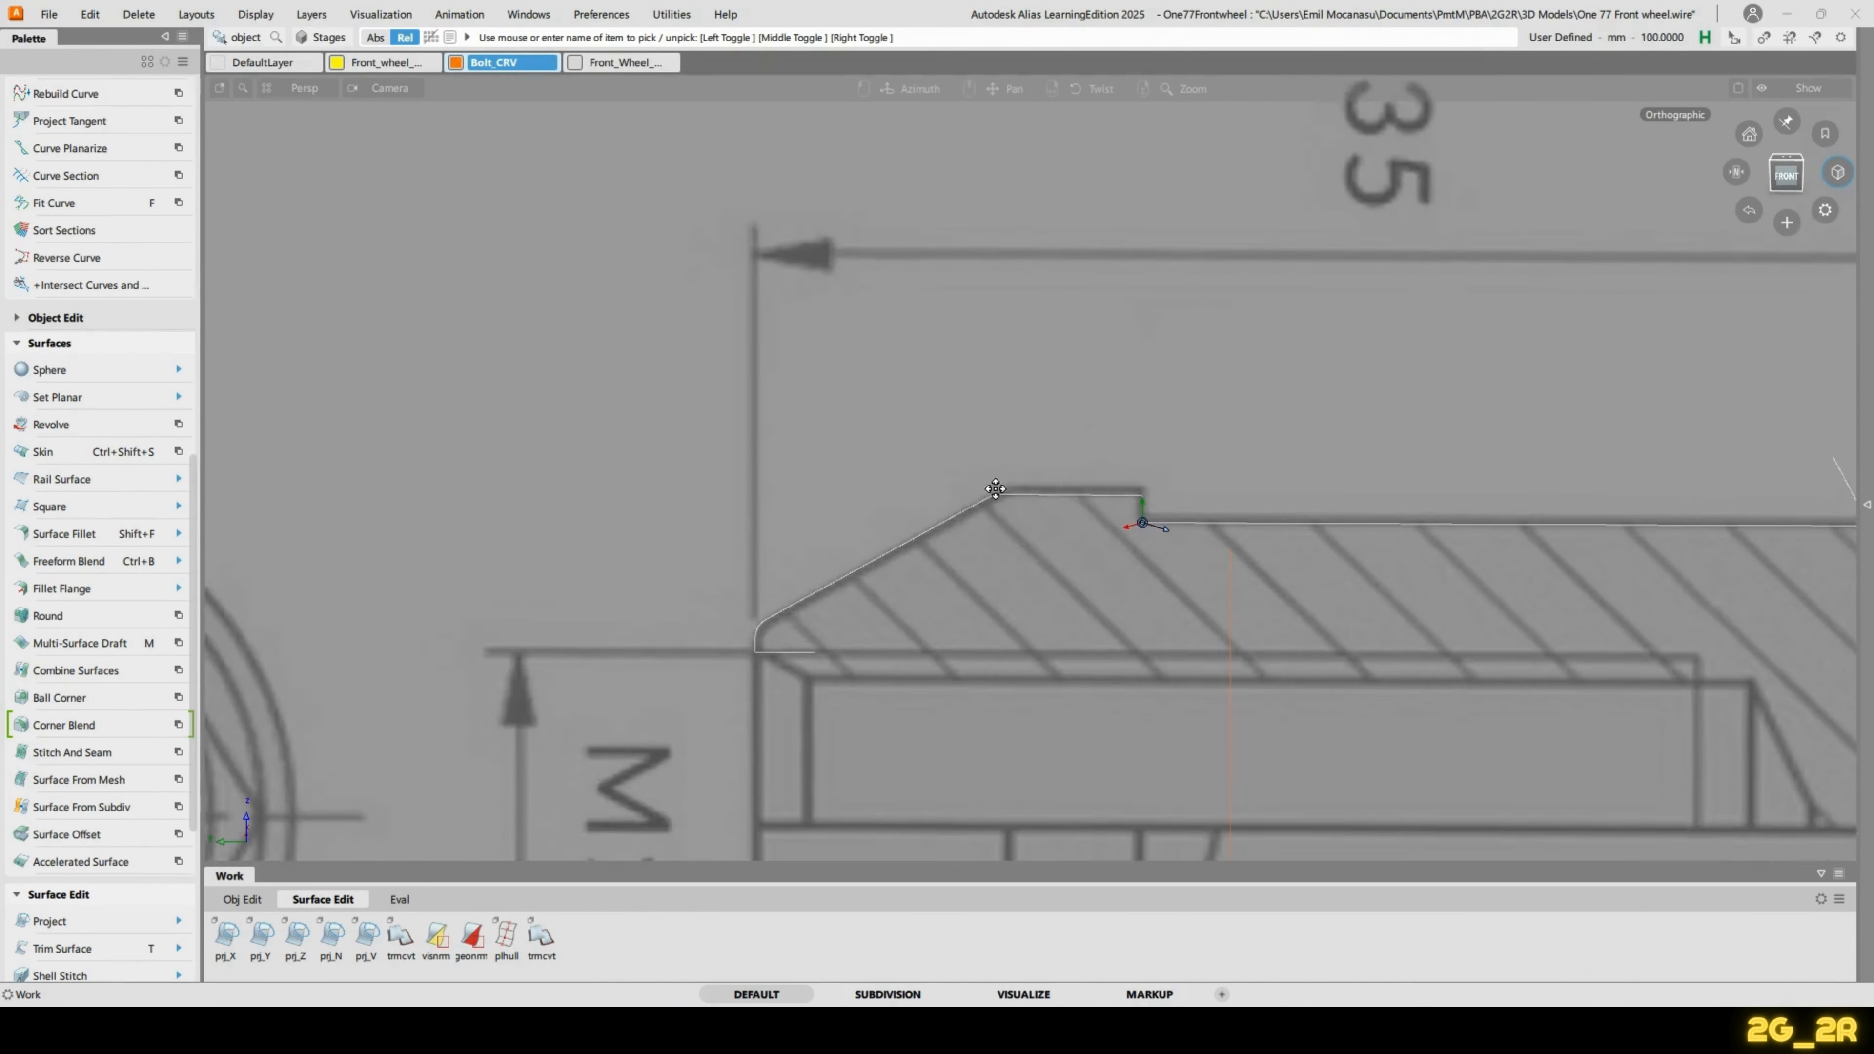
pyautogui.moveTo(479, 505)
pyautogui.keyDown('alt'); pyautogui.keyDown('shift'); pyautogui.mouseDown(button='middle')
pyautogui.moveTo(1320, 539)
pyautogui.moveTo(1191, 537)
pyautogui.mouseUp(button='middle'); pyautogui.keyUp('shift'); pyautogui.keyUp('alt')
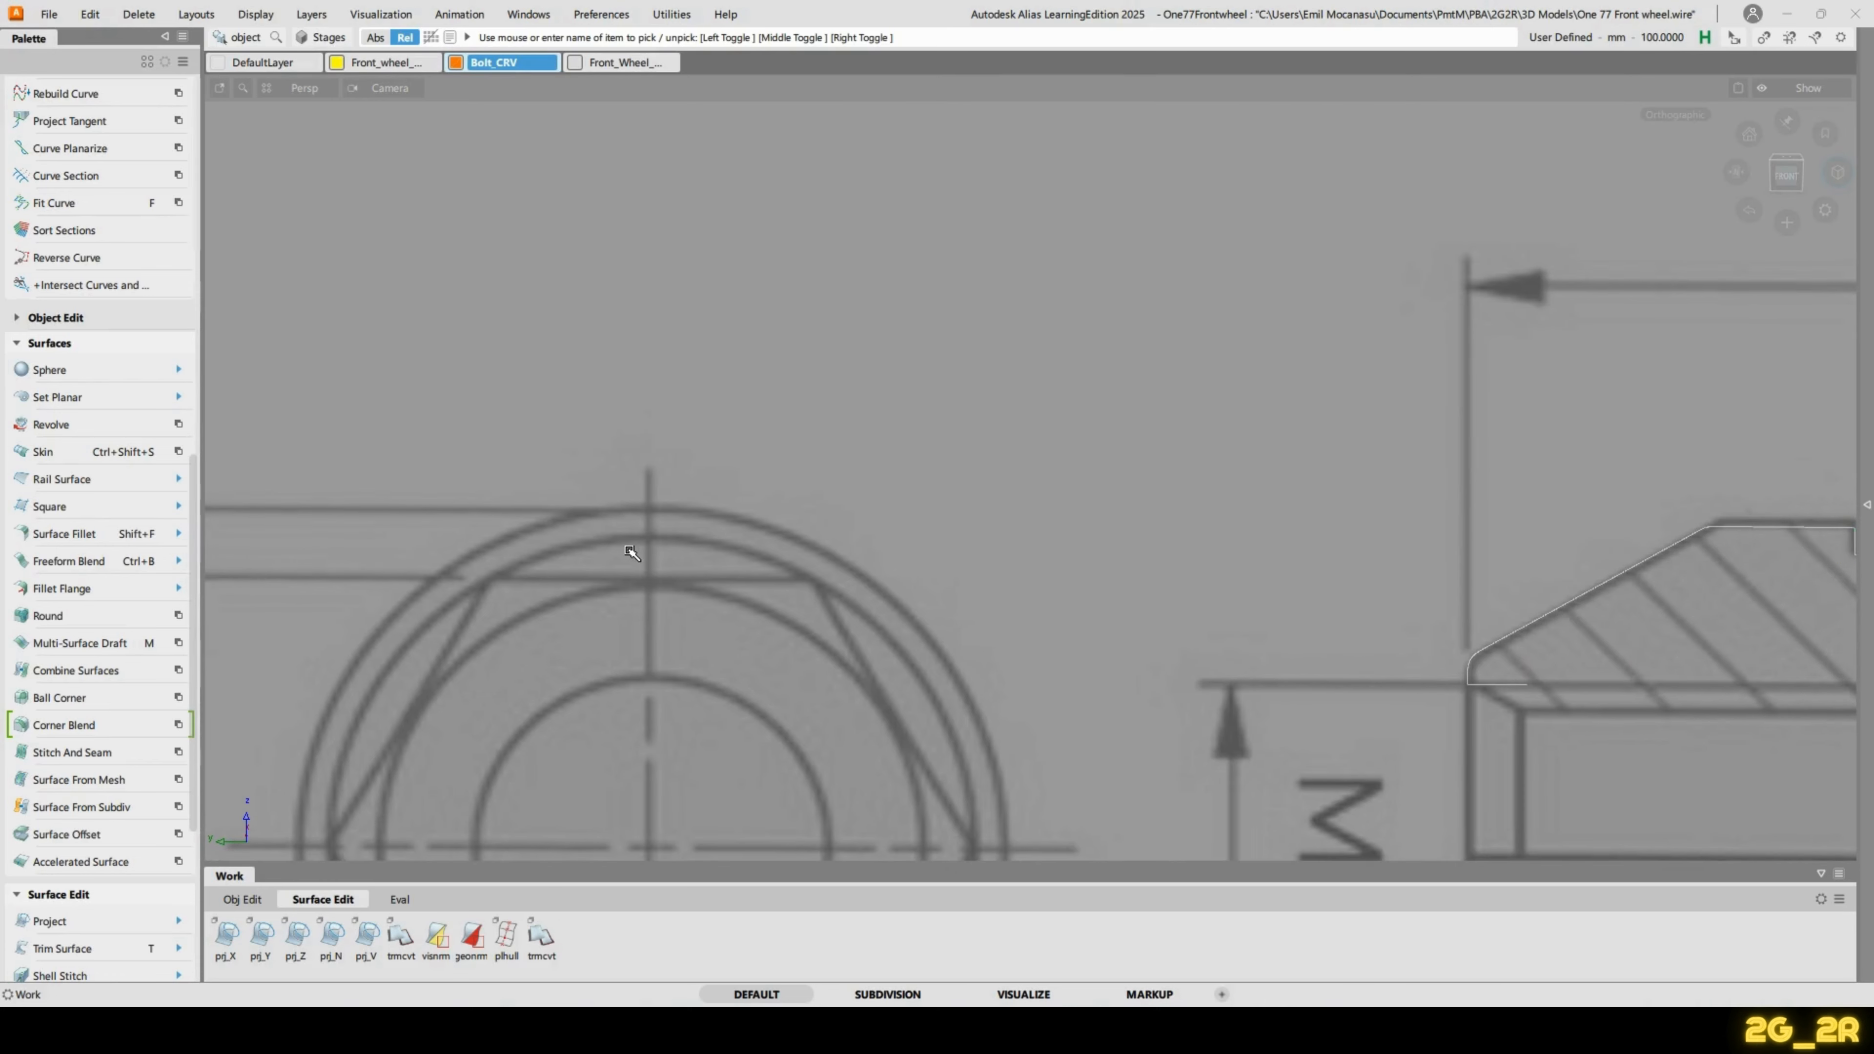
pyautogui.moveTo(1625, 561)
pyautogui.keyDown('alt'); pyautogui.keyDown('shift'); pyautogui.mouseDown(button='middle')
pyautogui.moveTo(1319, 566)
pyautogui.moveTo(1660, 567)
pyautogui.moveTo(1067, 548)
pyautogui.moveTo(1760, 538)
pyautogui.moveTo(1738, 534)
pyautogui.mouseUp(button='middle'); pyautogui.keyUp('shift'); pyautogui.keyUp('alt')
pyautogui.click(1184, 315)
pyautogui.keyDown('alt'); pyautogui.keyDown('shift'); pyautogui.moveTo(1361, 454); pyautogui.dragTo(652, 452, button='middle'); pyautogui.keyUp('shift'); pyautogui.keyUp('alt')
pyautogui.keyDown('alt'); pyautogui.keyDown('shift'); pyautogui.moveTo(1476, 558); pyautogui.dragTo(974, 451, button='middle'); pyautogui.keyUp('shift'); pyautogui.keyUp('alt')
pyautogui.keyDown('alt'); pyautogui.keyDown('shift'); pyautogui.moveTo(833, 354); pyautogui.dragTo(849, 473, button='right'); pyautogui.keyUp('shift'); pyautogui.keyUp('alt')
pyautogui.keyDown('alt'); pyautogui.keyDown('shift'); pyautogui.moveTo(779, 536); pyautogui.dragTo(1050, 518, button='middle'); pyautogui.keyUp('shift'); pyautogui.keyUp('alt')
# Draw a short slanting line in front view from the inner corner of the collar step down into the bolt body.
pyautogui.press('c')
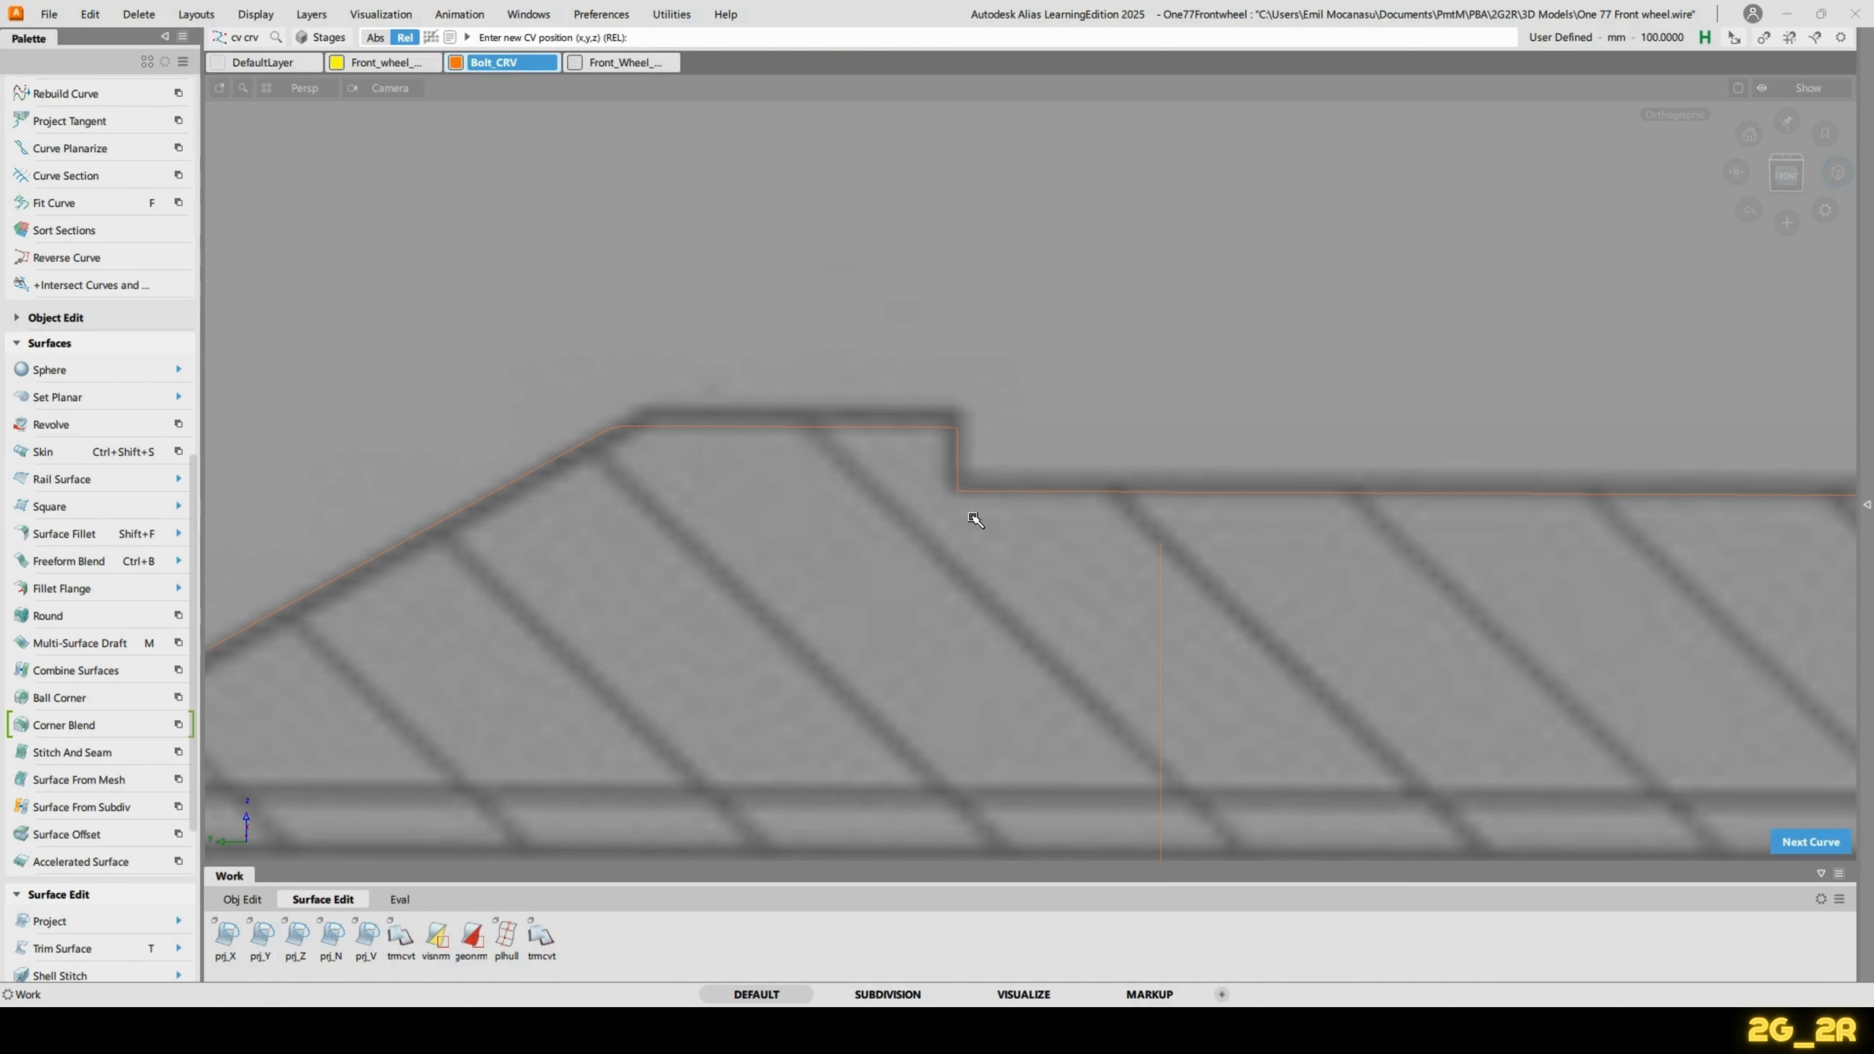
pyautogui.click(951, 597)
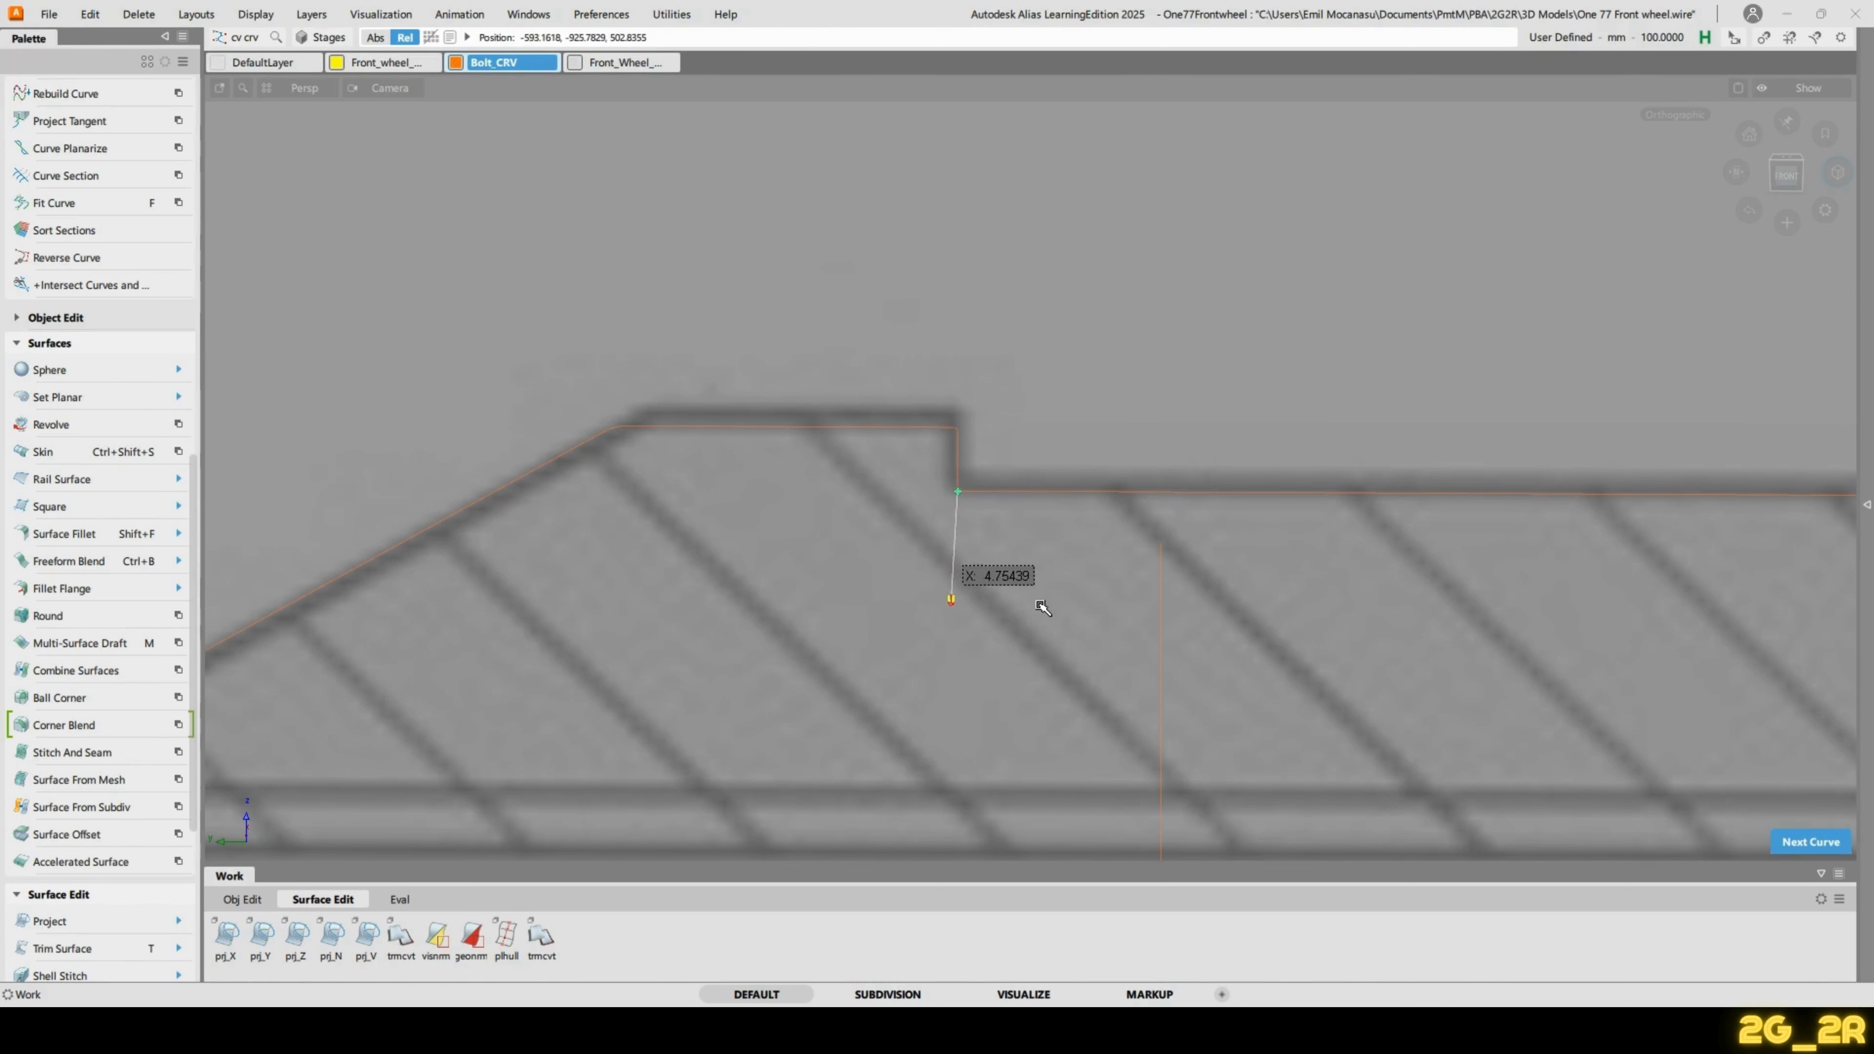
pyautogui.hotkey('ctrl', 'r')
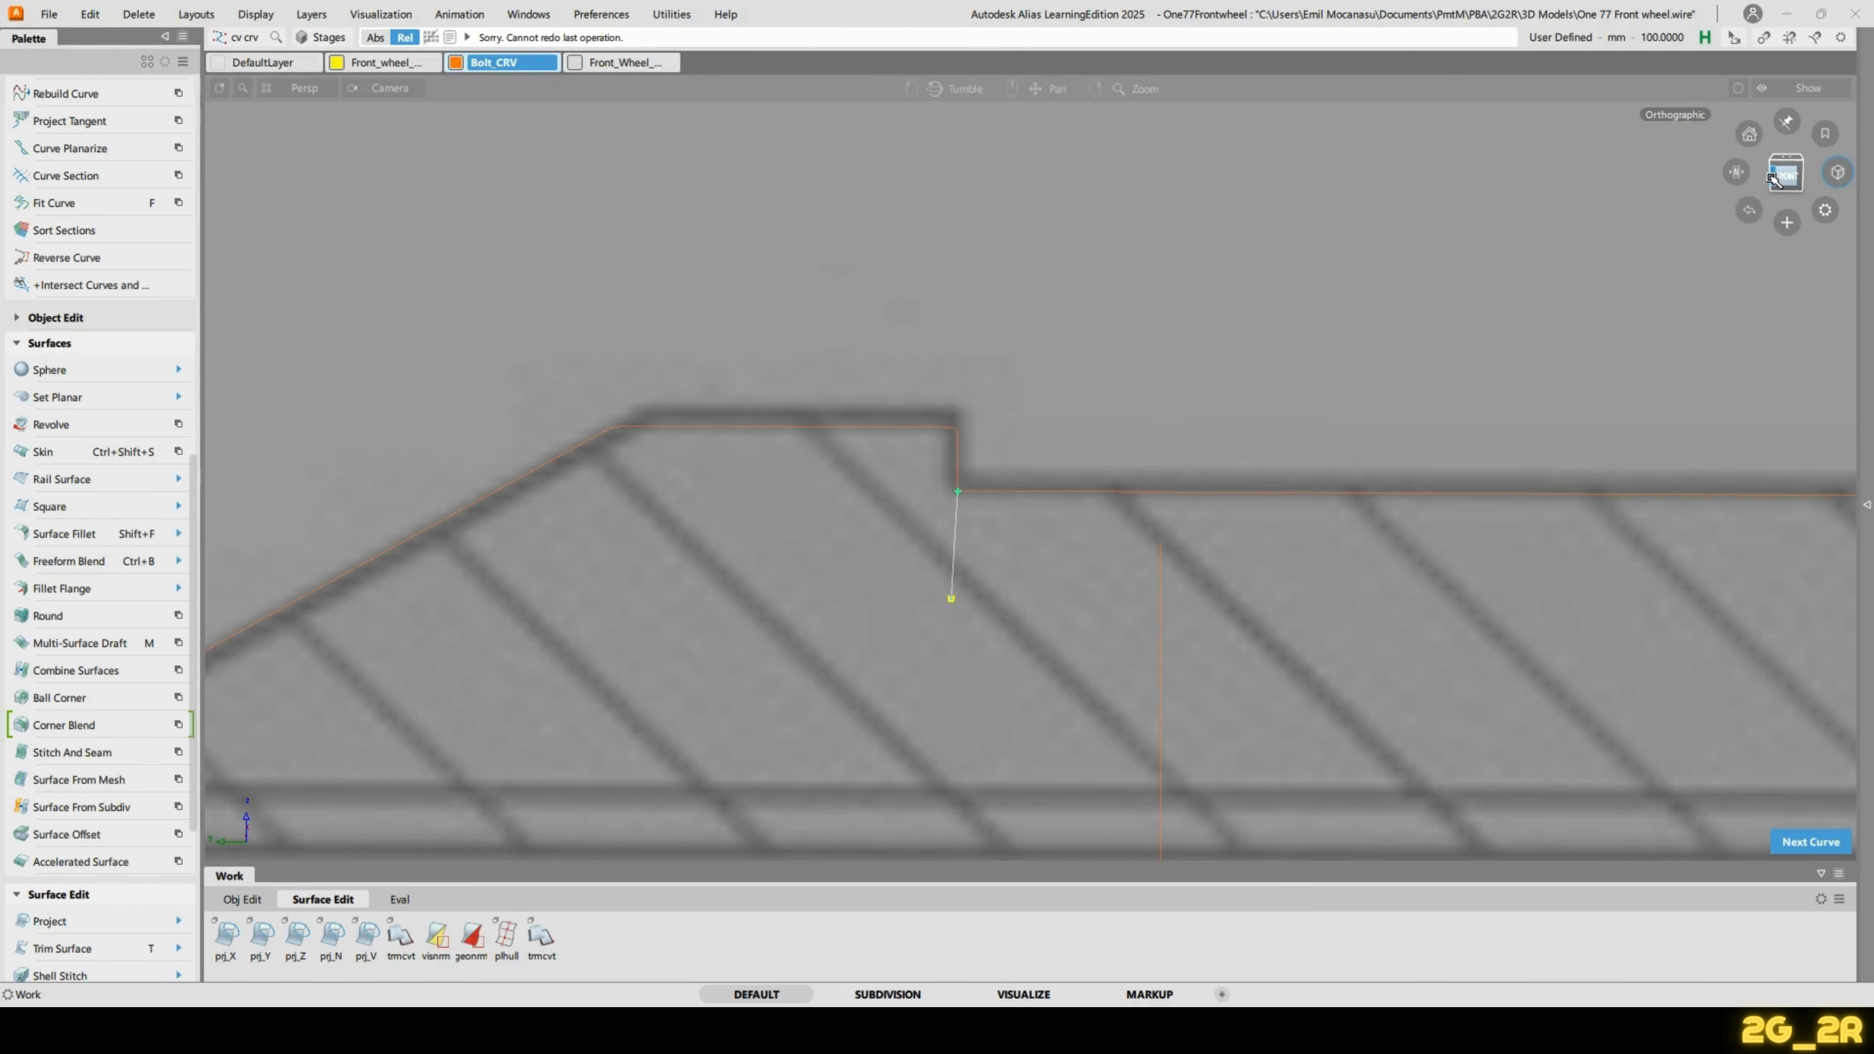
pyautogui.hotkey('ctrl', 'z')
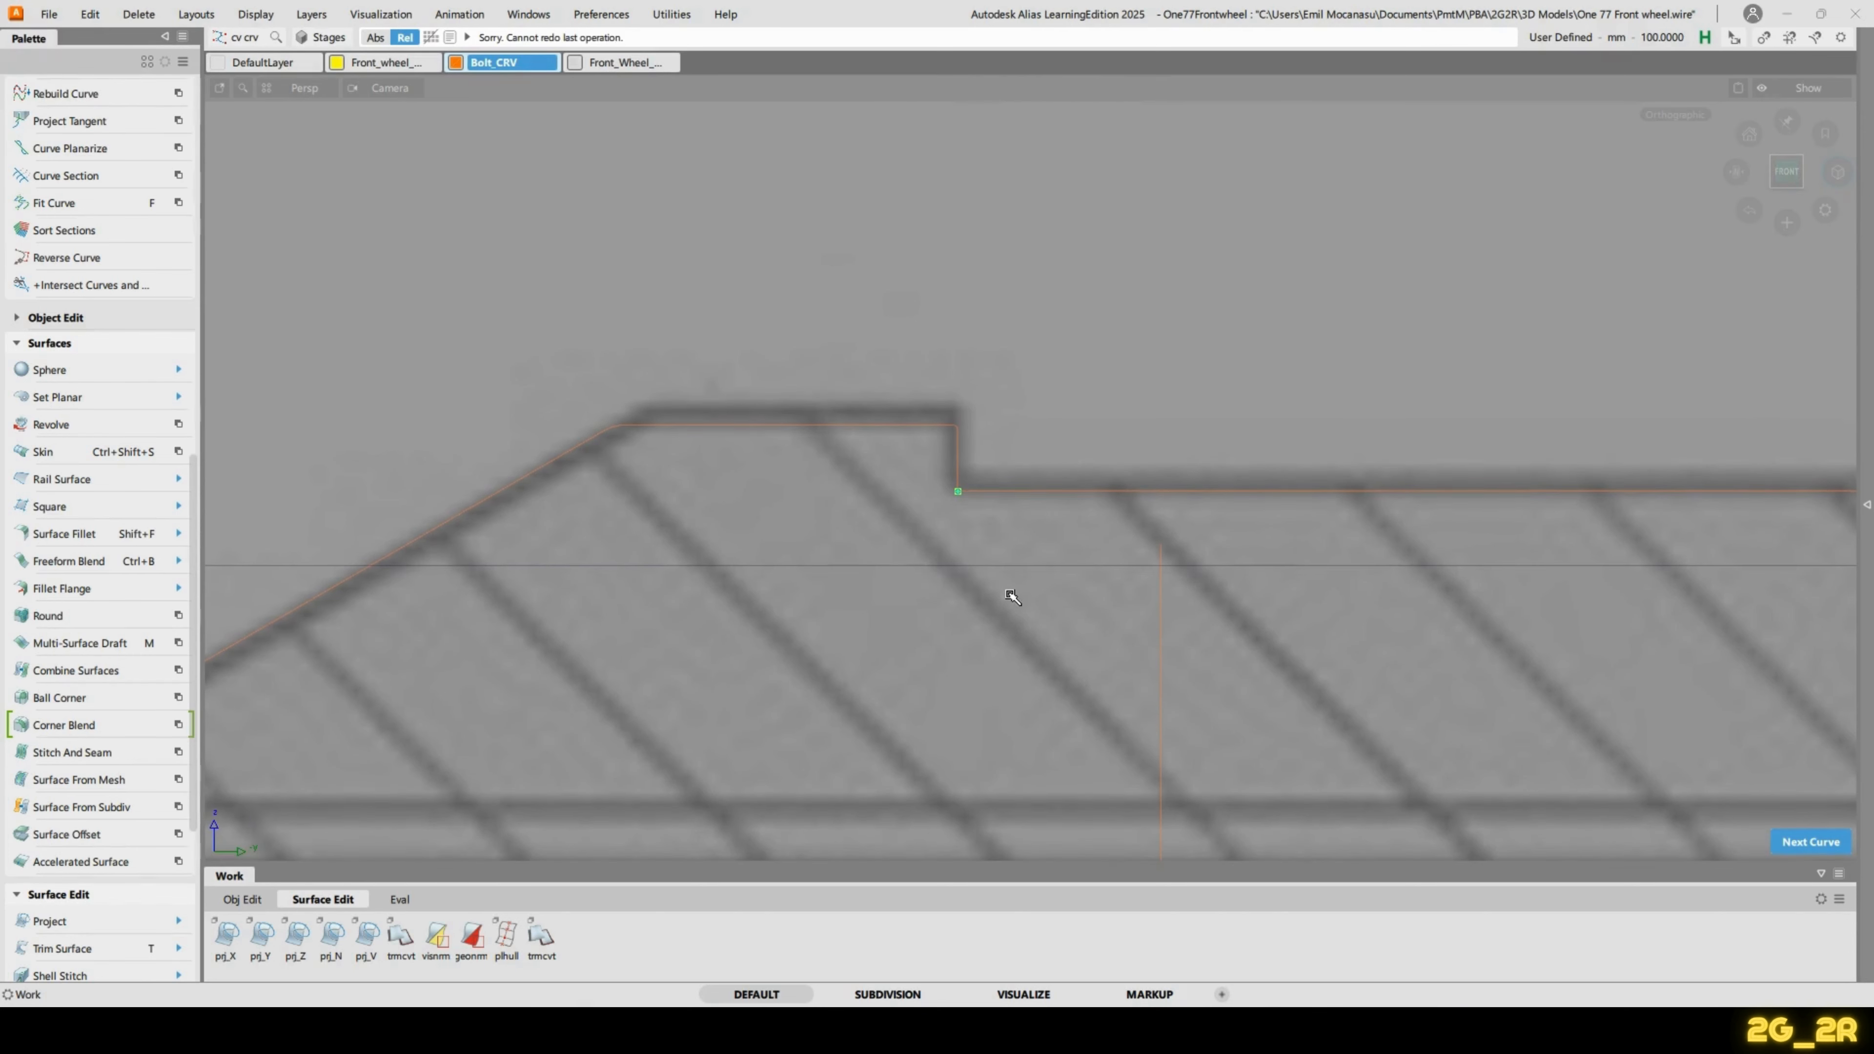
pyautogui.click(1036, 604)
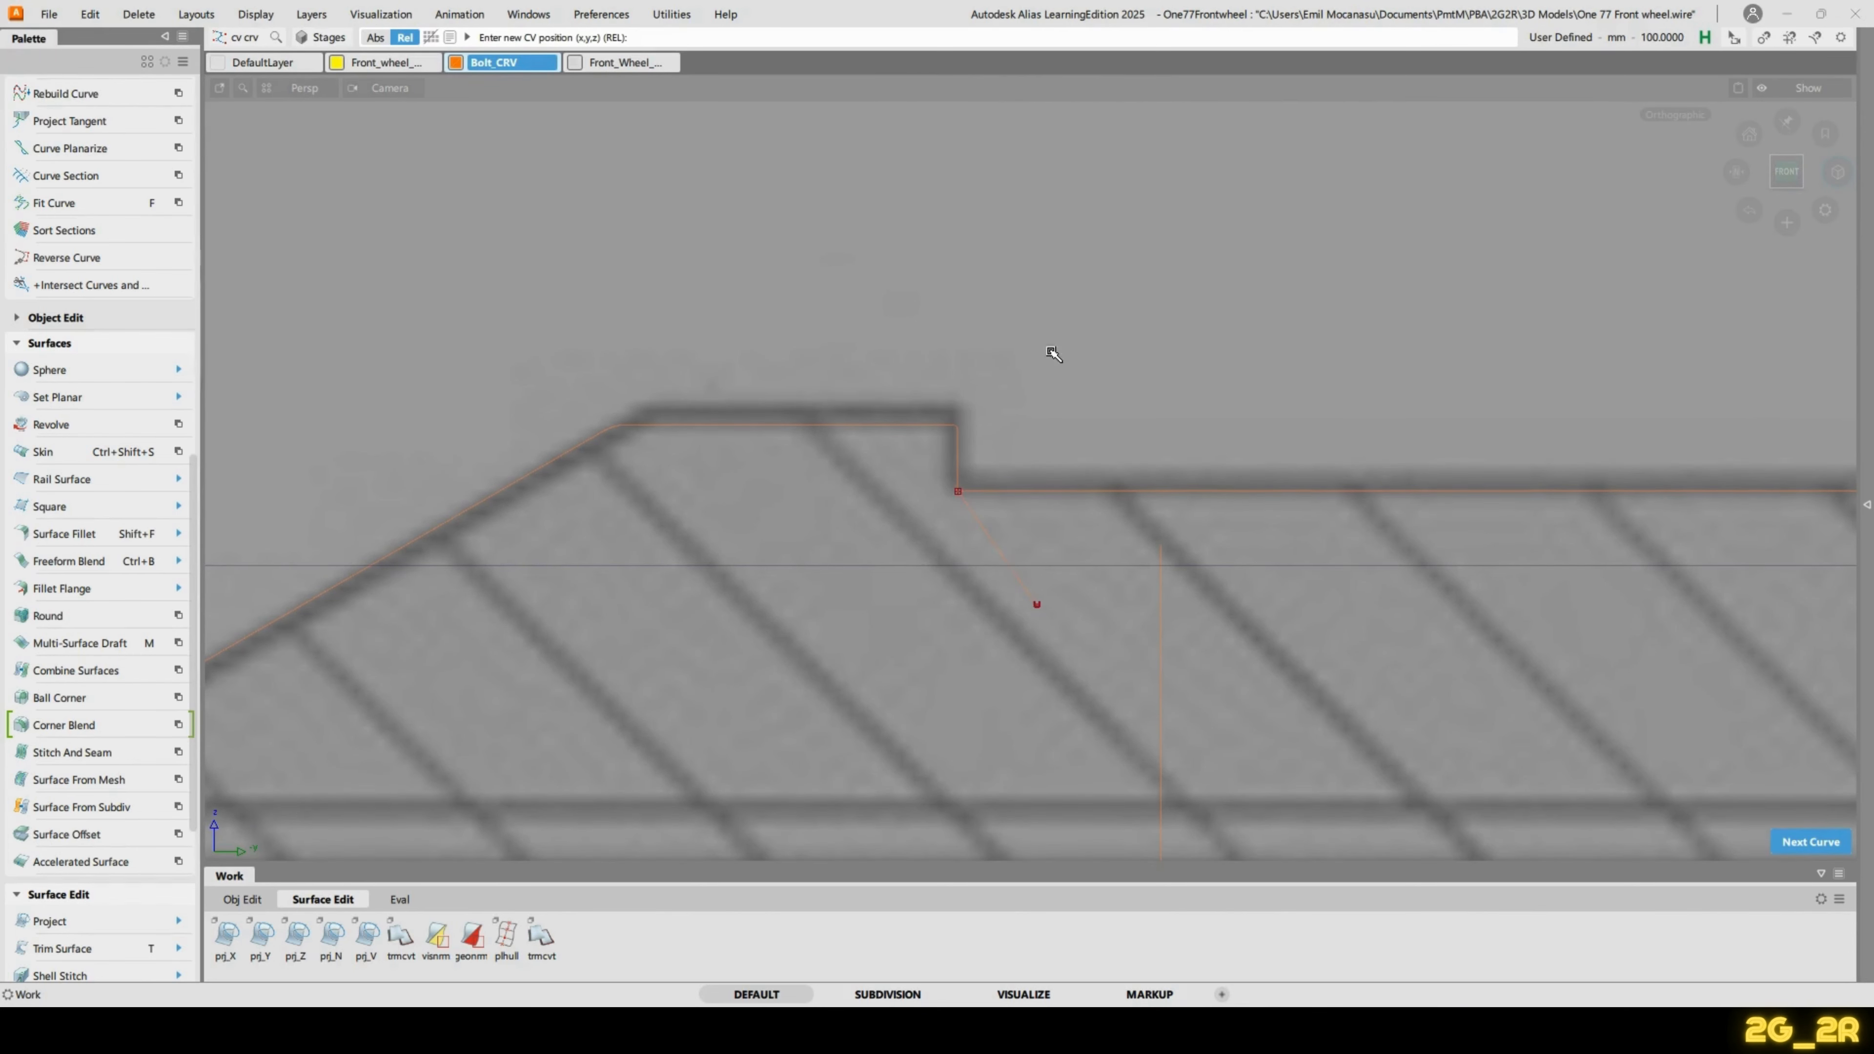
pyautogui.keyDown('alt'); pyautogui.keyDown('shift'); pyautogui.moveTo(1079, 442); pyautogui.dragTo(1054, 507, button='right'); pyautogui.keyUp('shift'); pyautogui.keyUp('alt')
pyautogui.keyDown('ctrl'); pyautogui.keyDown('shift'); pyautogui.moveTo(1054, 506); pyautogui.dragTo(1016, 496); pyautogui.keyUp('shift'); pyautogui.keyUp('ctrl')
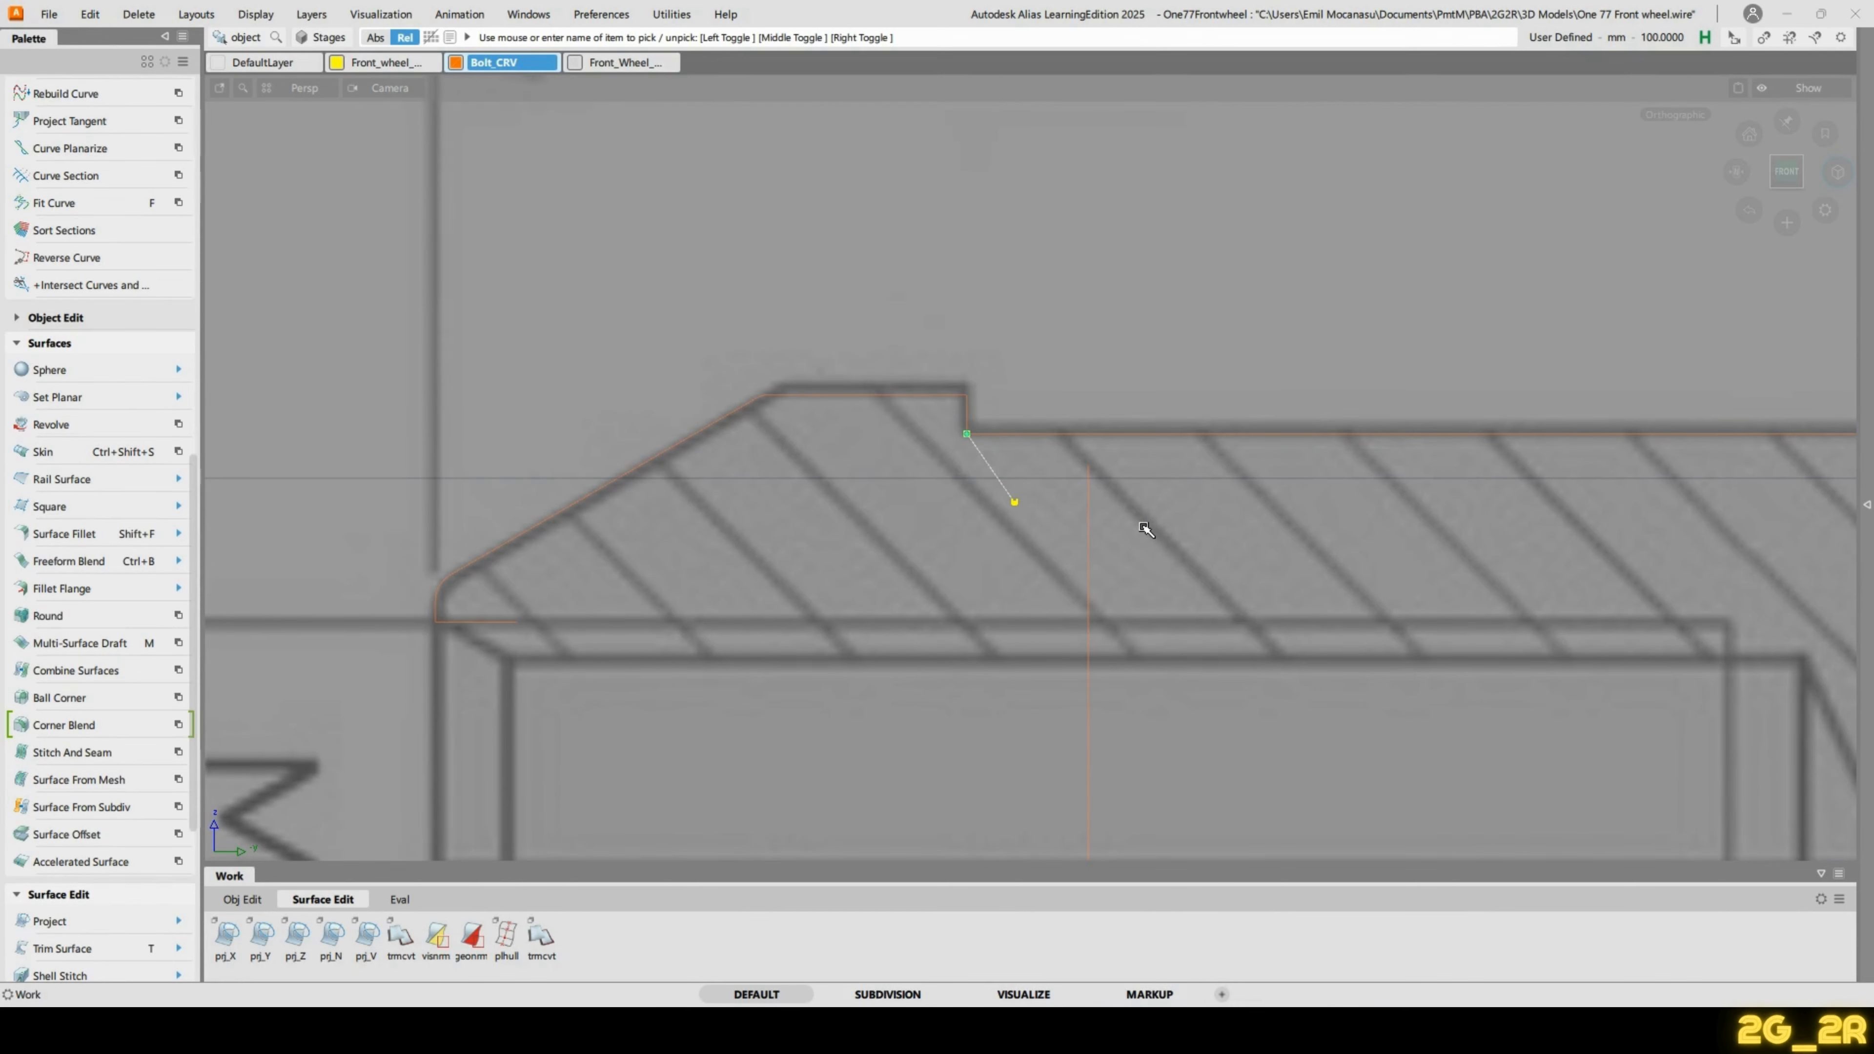
# Show the Object Lister beside the bolt and expand the Bolt_CRV layer to list its curves and group.
pyautogui.press('o')
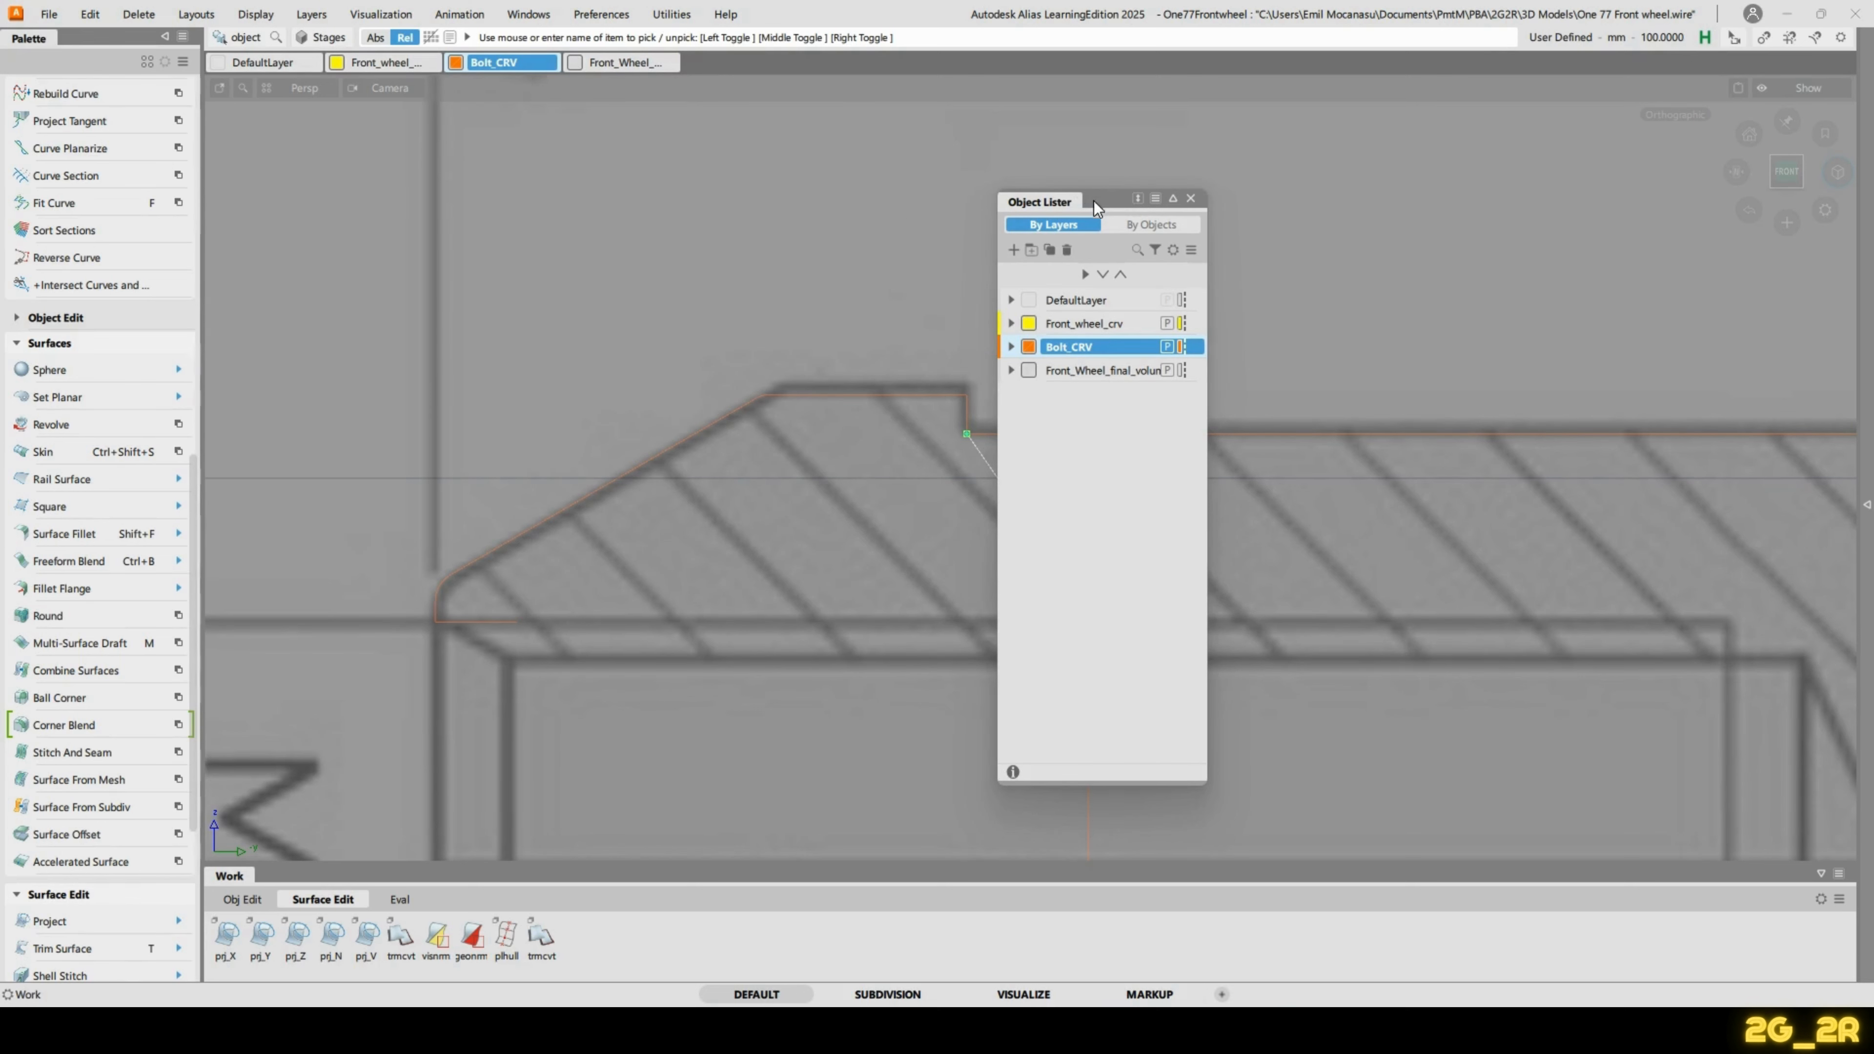
pyautogui.moveTo(1094, 200); pyautogui.dragTo(1578, 205)
pyautogui.click(1494, 352)
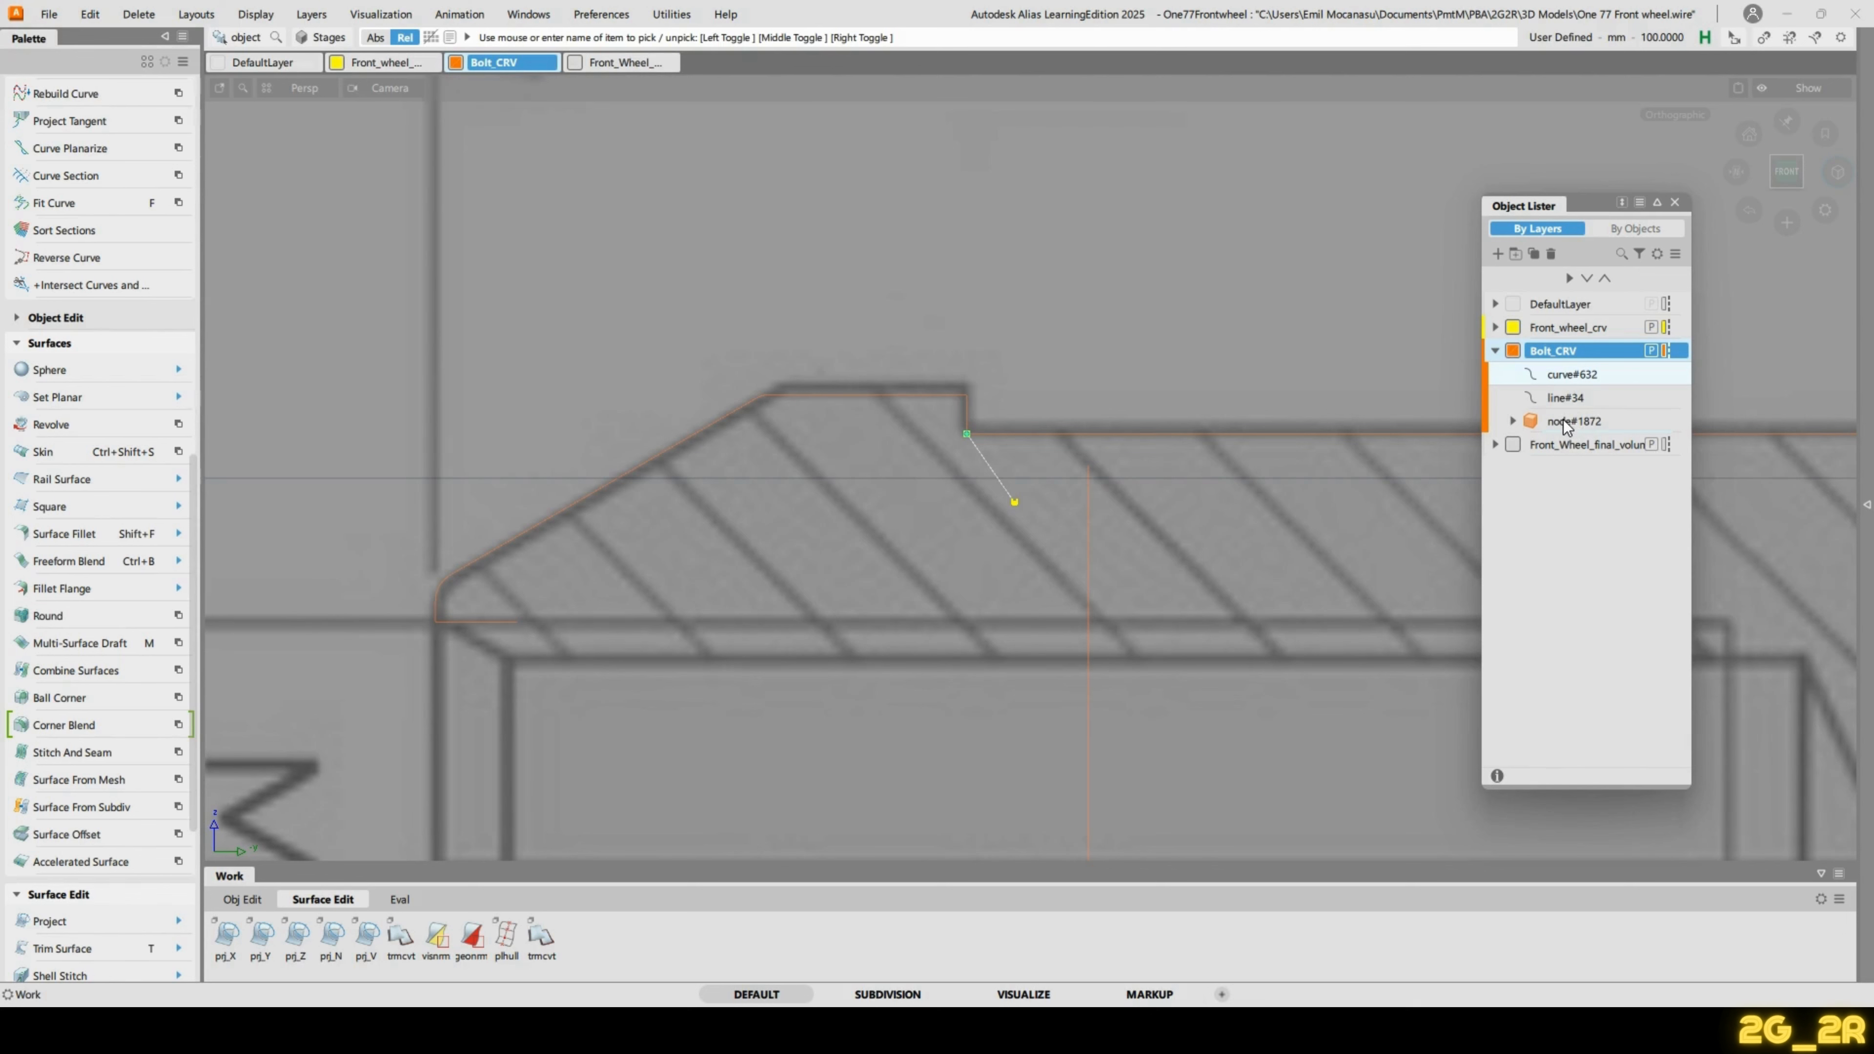
pyautogui.rightClick(1565, 422)
pyautogui.keyDown('ctrl'); pyautogui.keyDown('shift'); pyautogui.moveTo(1057, 345); pyautogui.dragTo(1057, 301); pyautogui.keyUp('shift'); pyautogui.keyUp('ctrl')
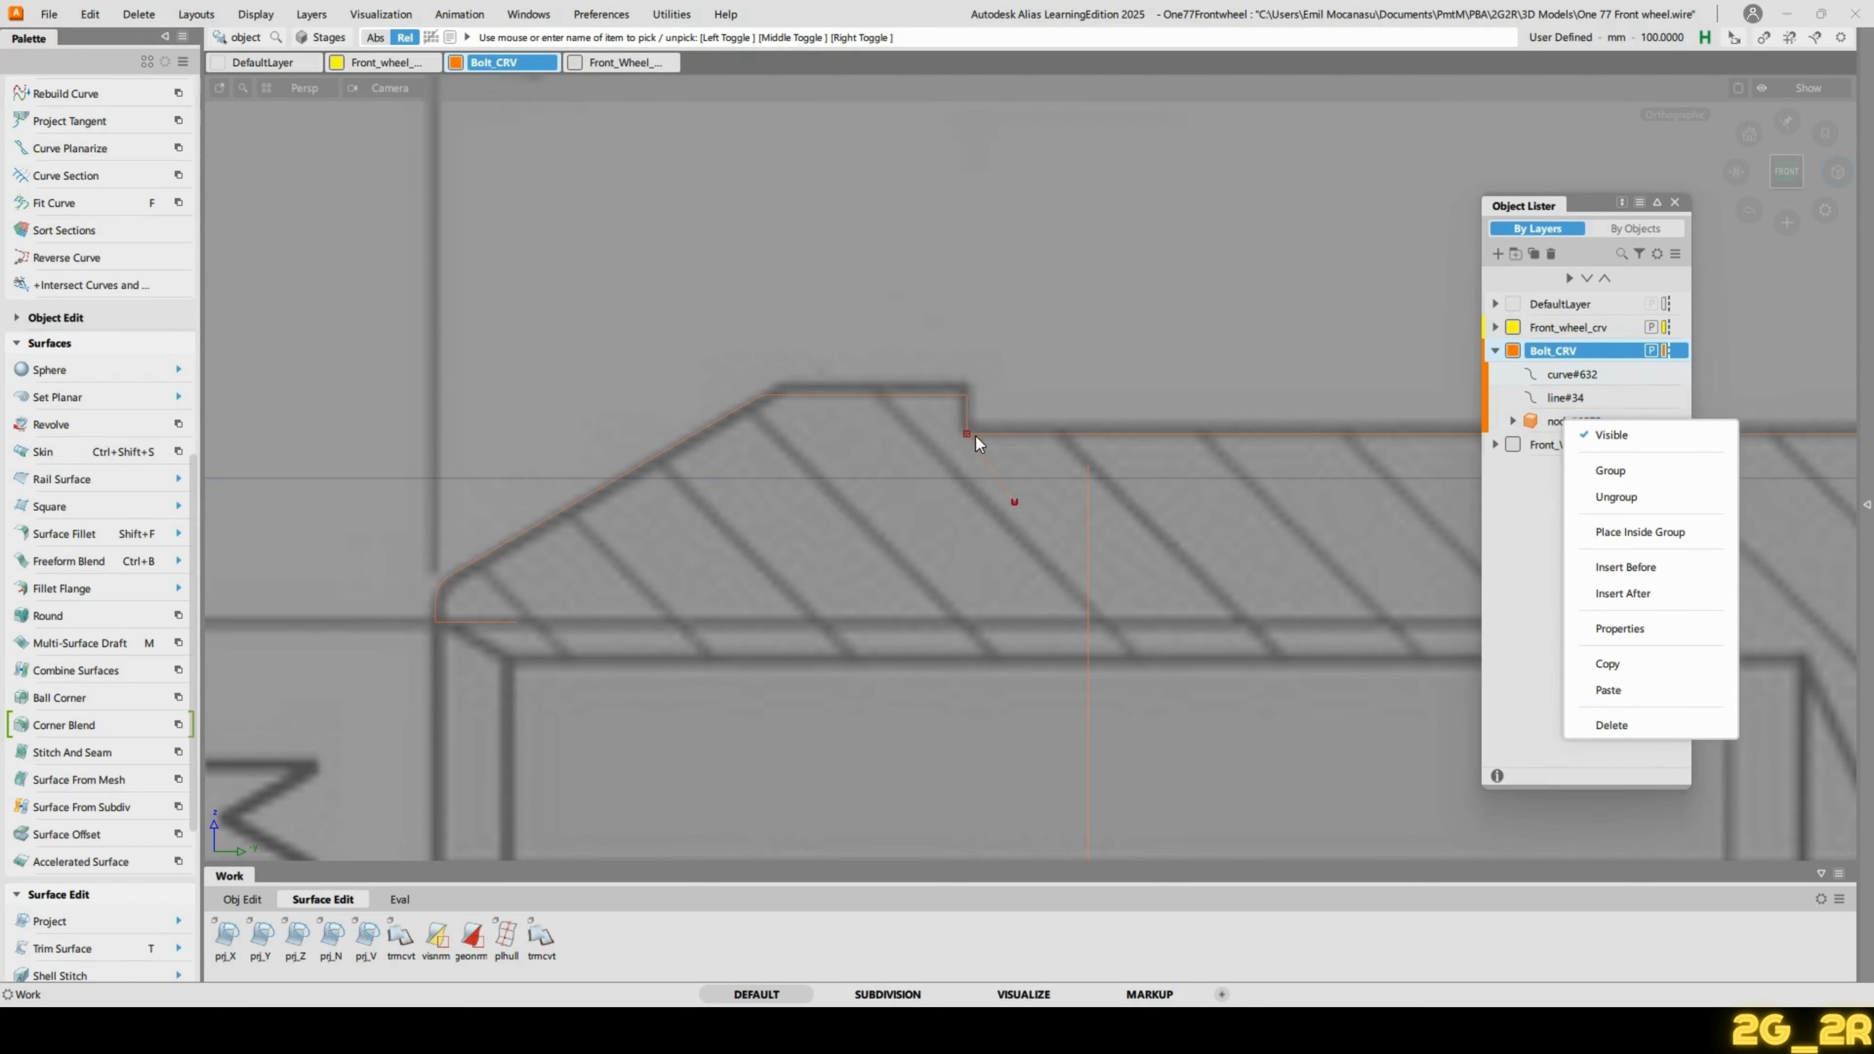
# Place the new slanting line inside the bolt profile's group on the Bolt_CRV layer.
pyautogui.click(1013, 492)
pyautogui.keyDown('ctrl'); pyautogui.keyDown('shift'); pyautogui.moveTo(1041, 499); pyautogui.dragTo(1124, 486); pyautogui.keyUp('shift'); pyautogui.keyUp('ctrl')
pyautogui.click(1012, 496)
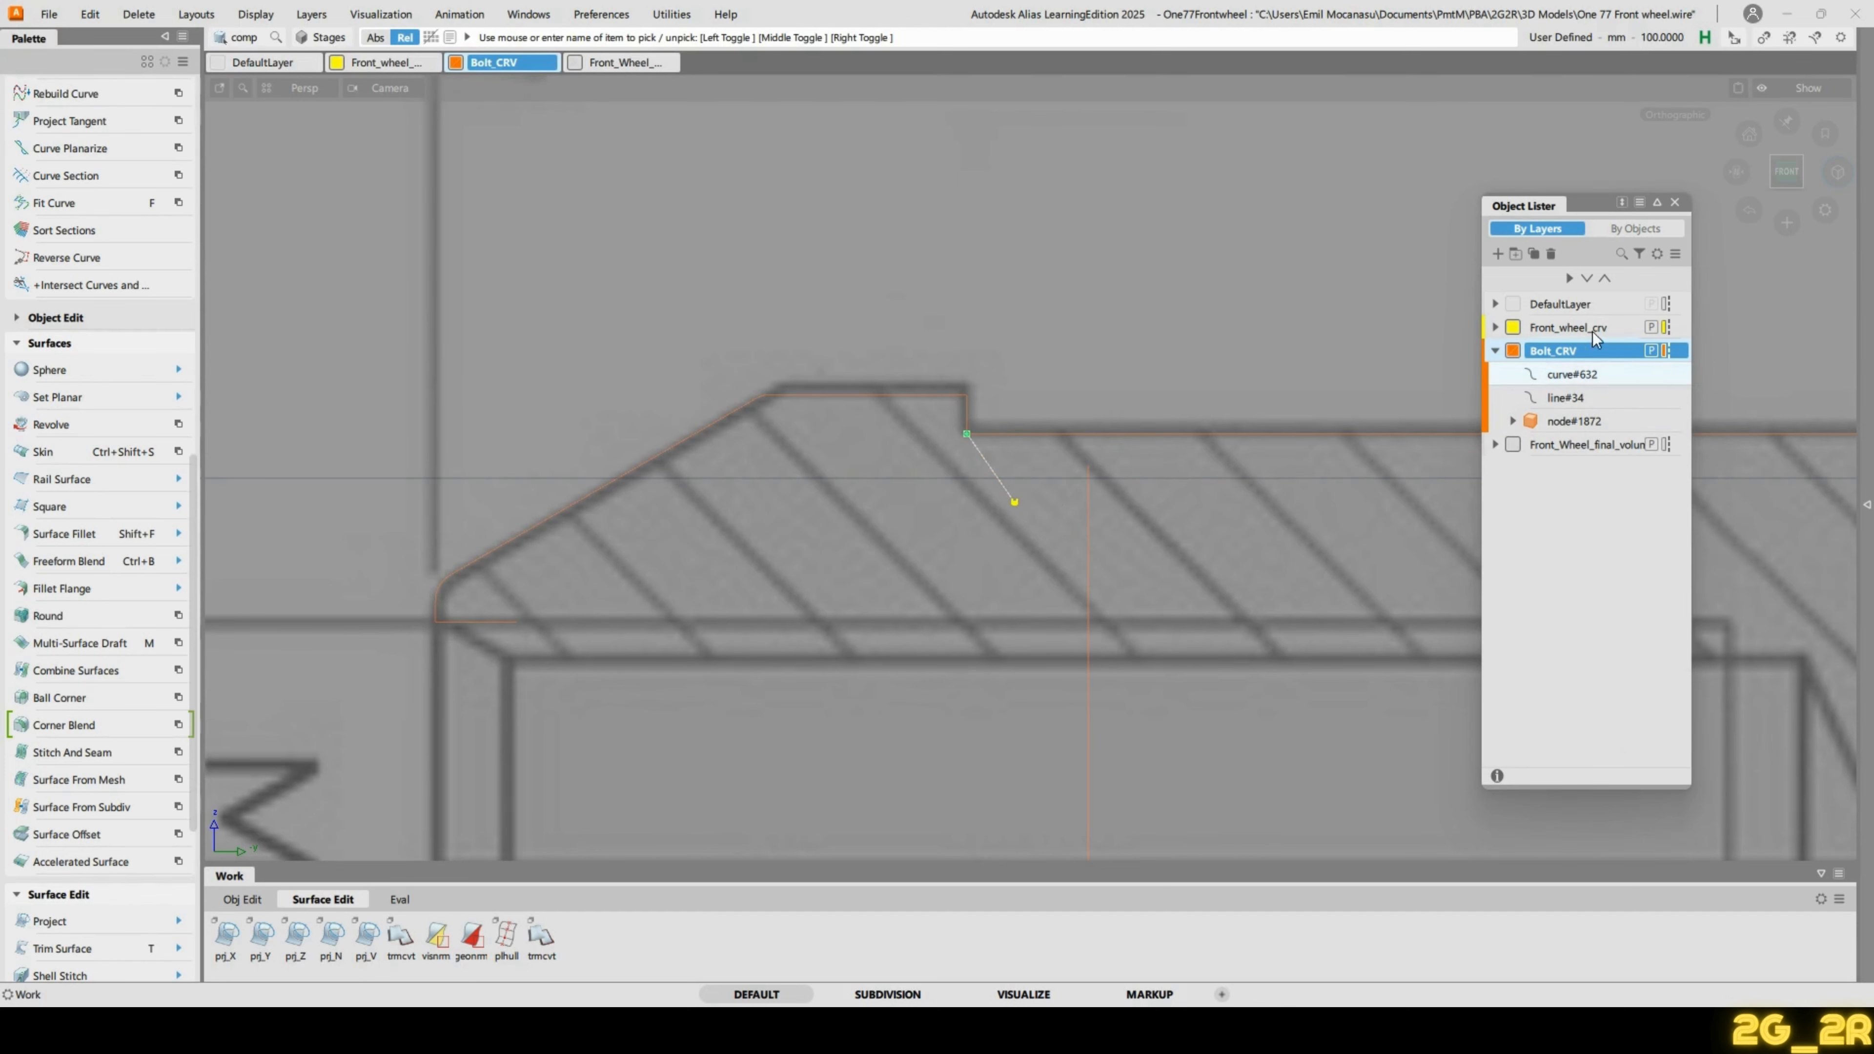
pyautogui.rightClick(1561, 423)
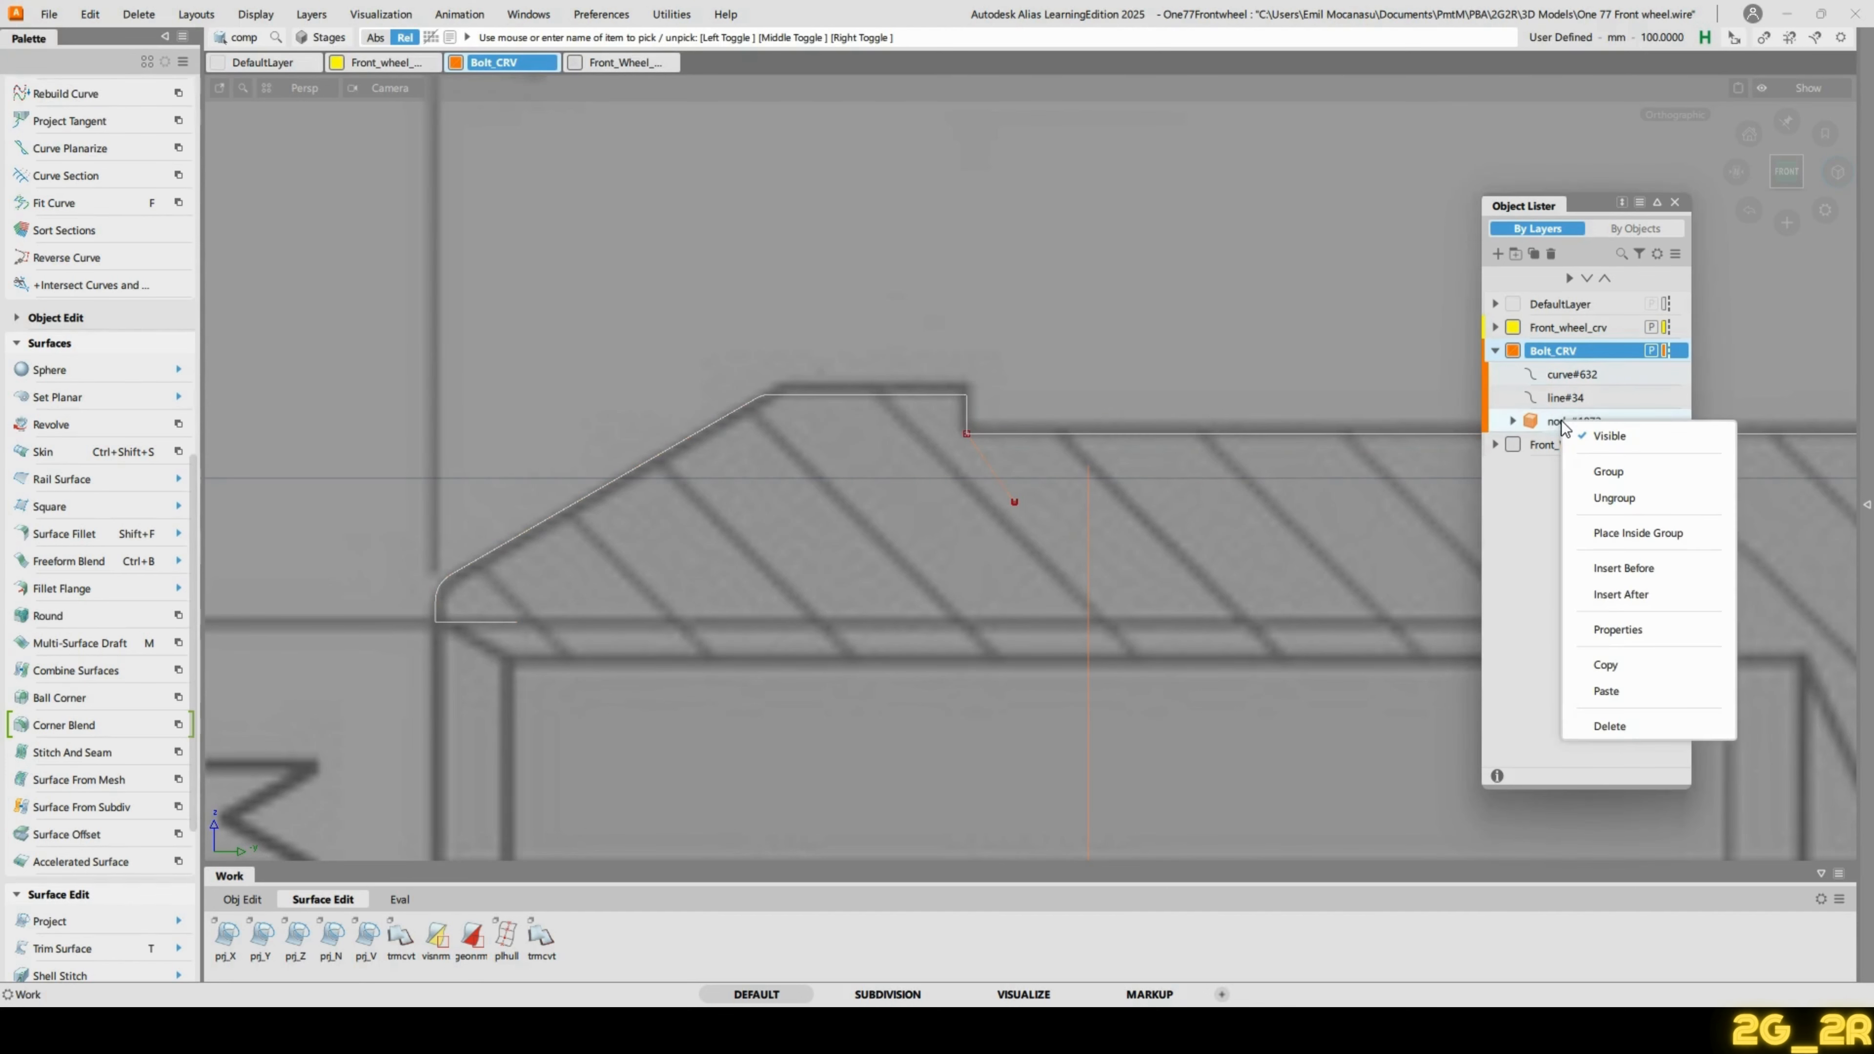
pyautogui.click(1531, 425)
pyautogui.keyDown('ctrl'); pyautogui.keyDown('shift'); pyautogui.moveTo(1277, 335); pyautogui.dragTo(1277, 293); pyautogui.keyUp('shift'); pyautogui.keyUp('ctrl')
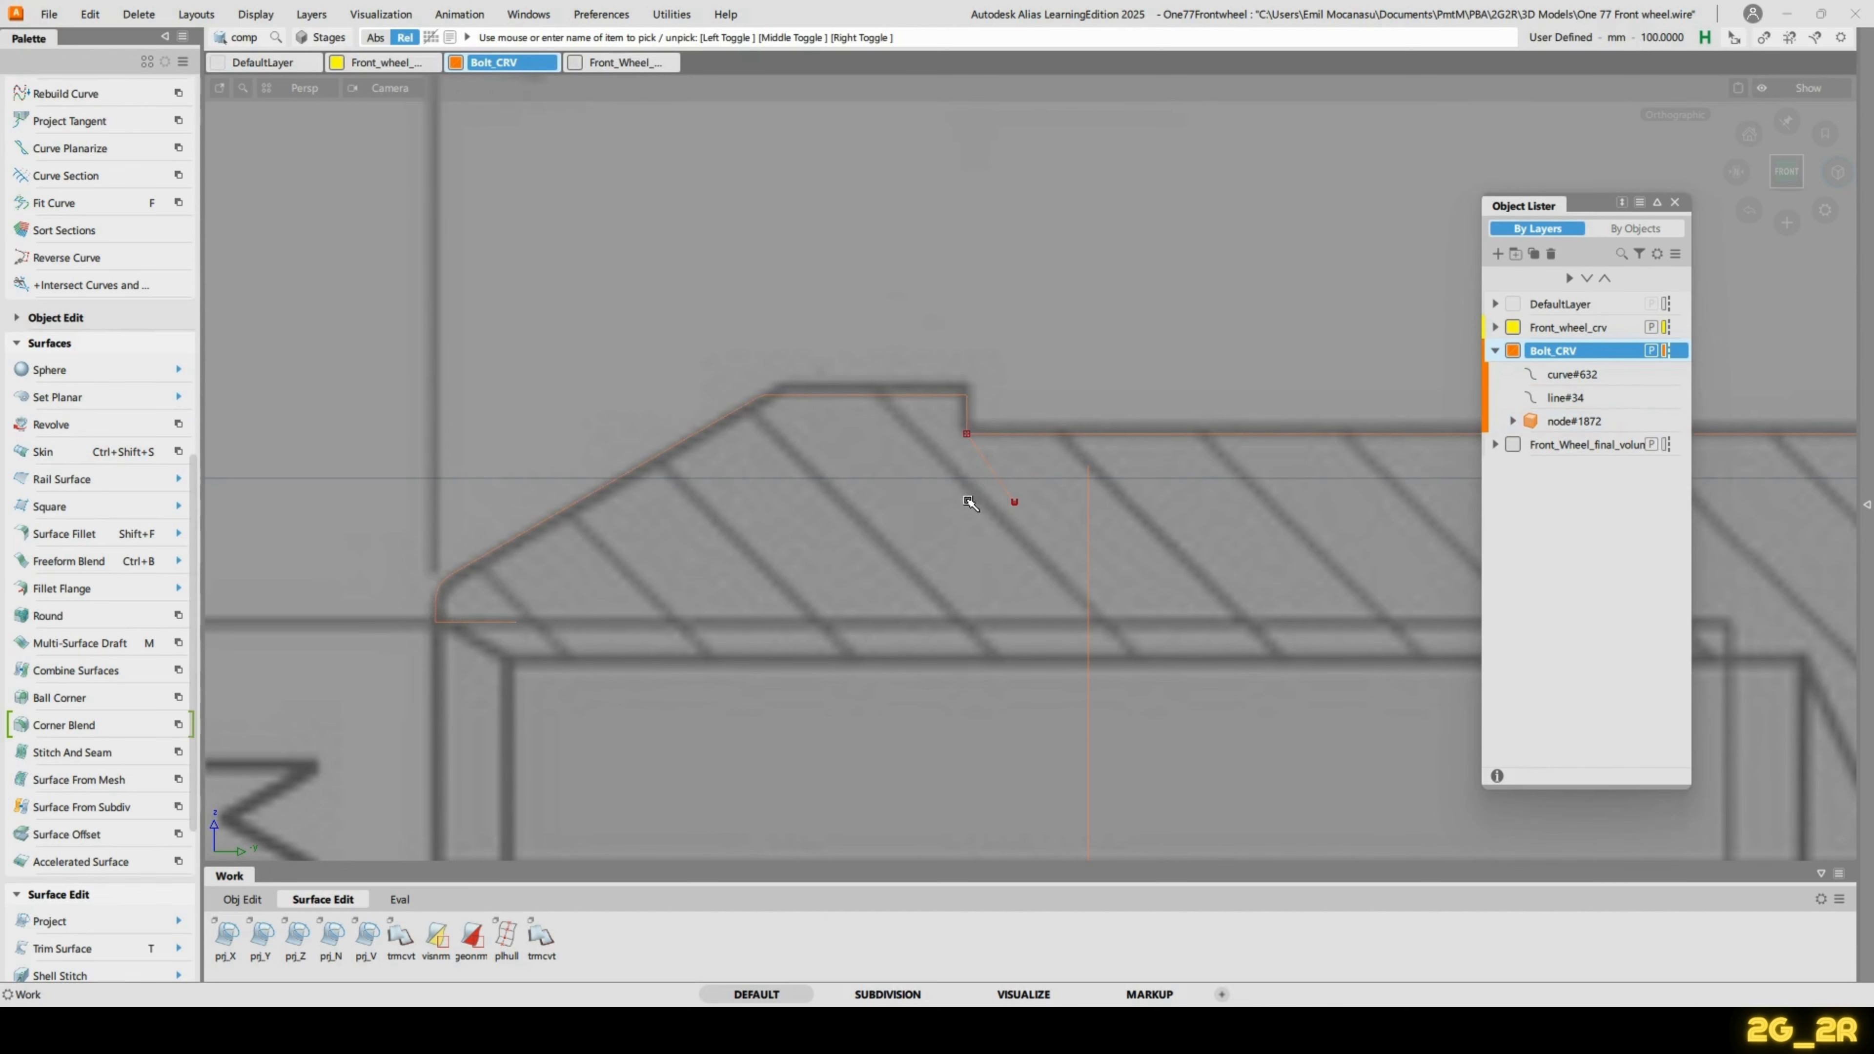
pyautogui.click(1577, 375)
pyautogui.rightClick(1567, 378)
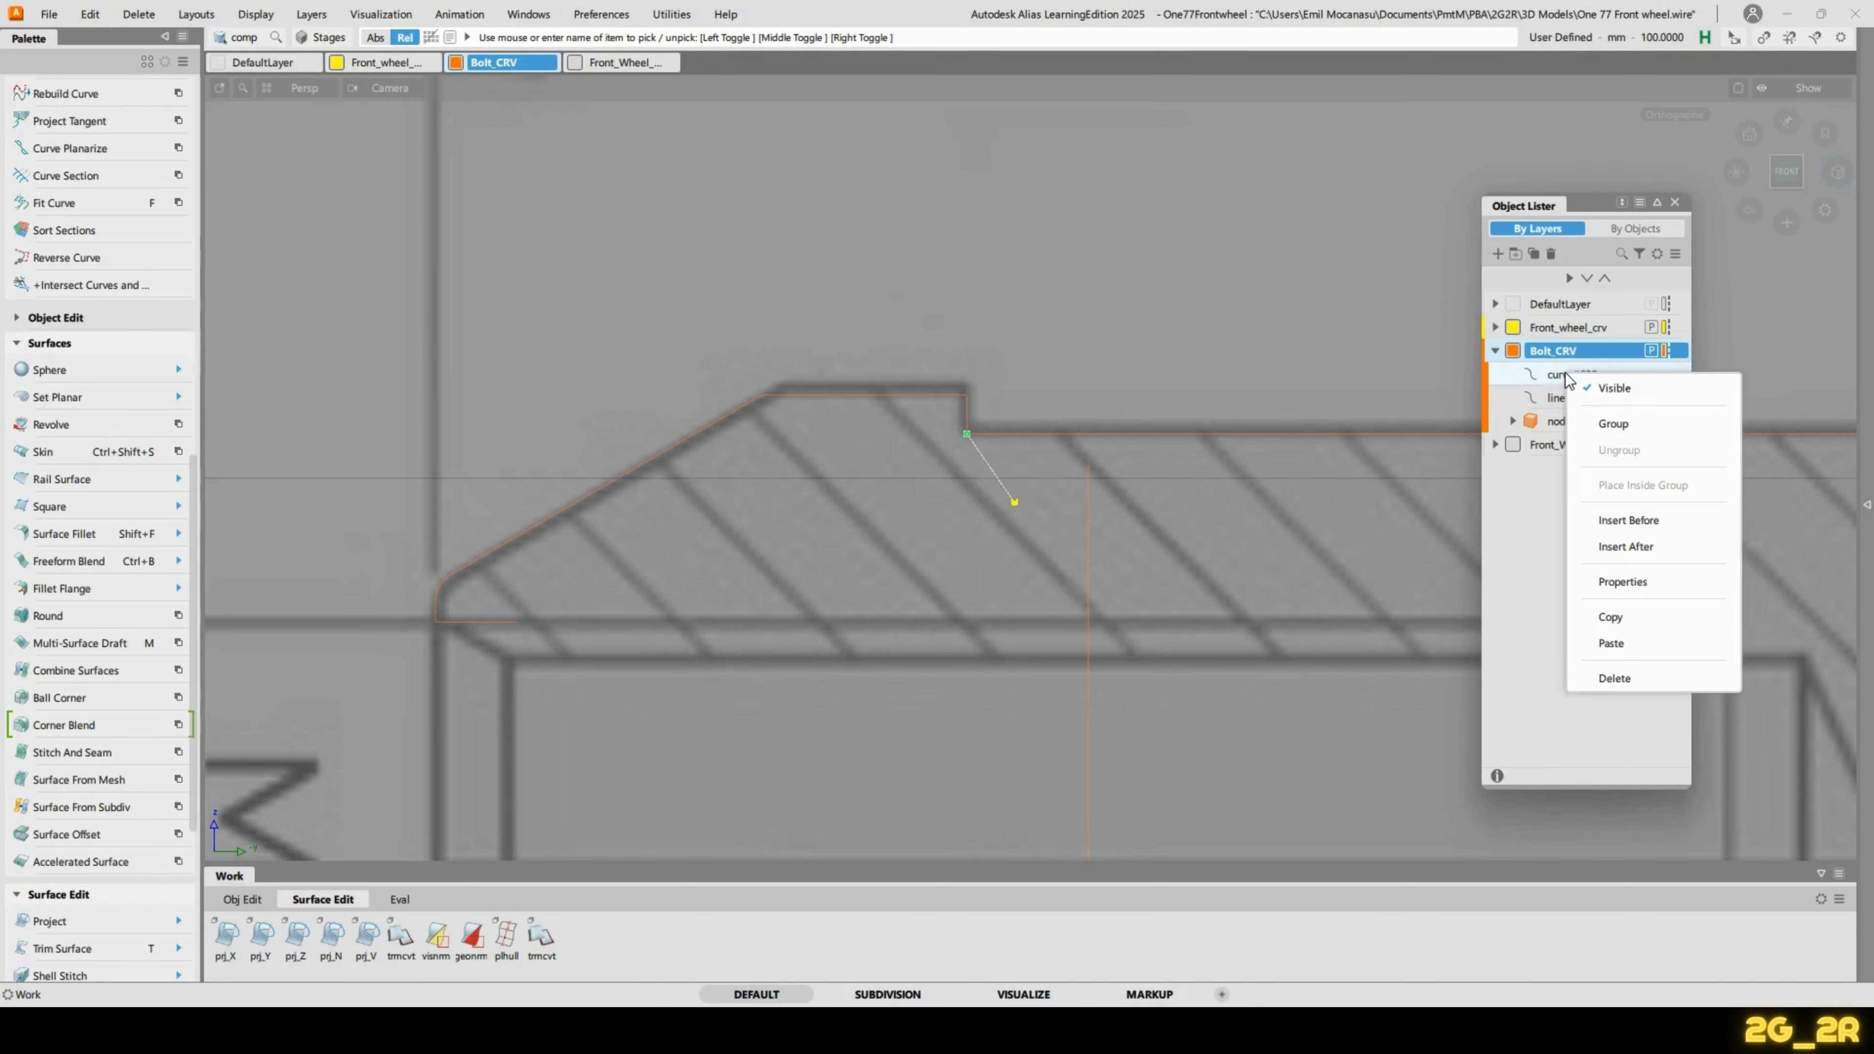
pyautogui.click(1539, 426)
pyautogui.rightClick(1572, 424)
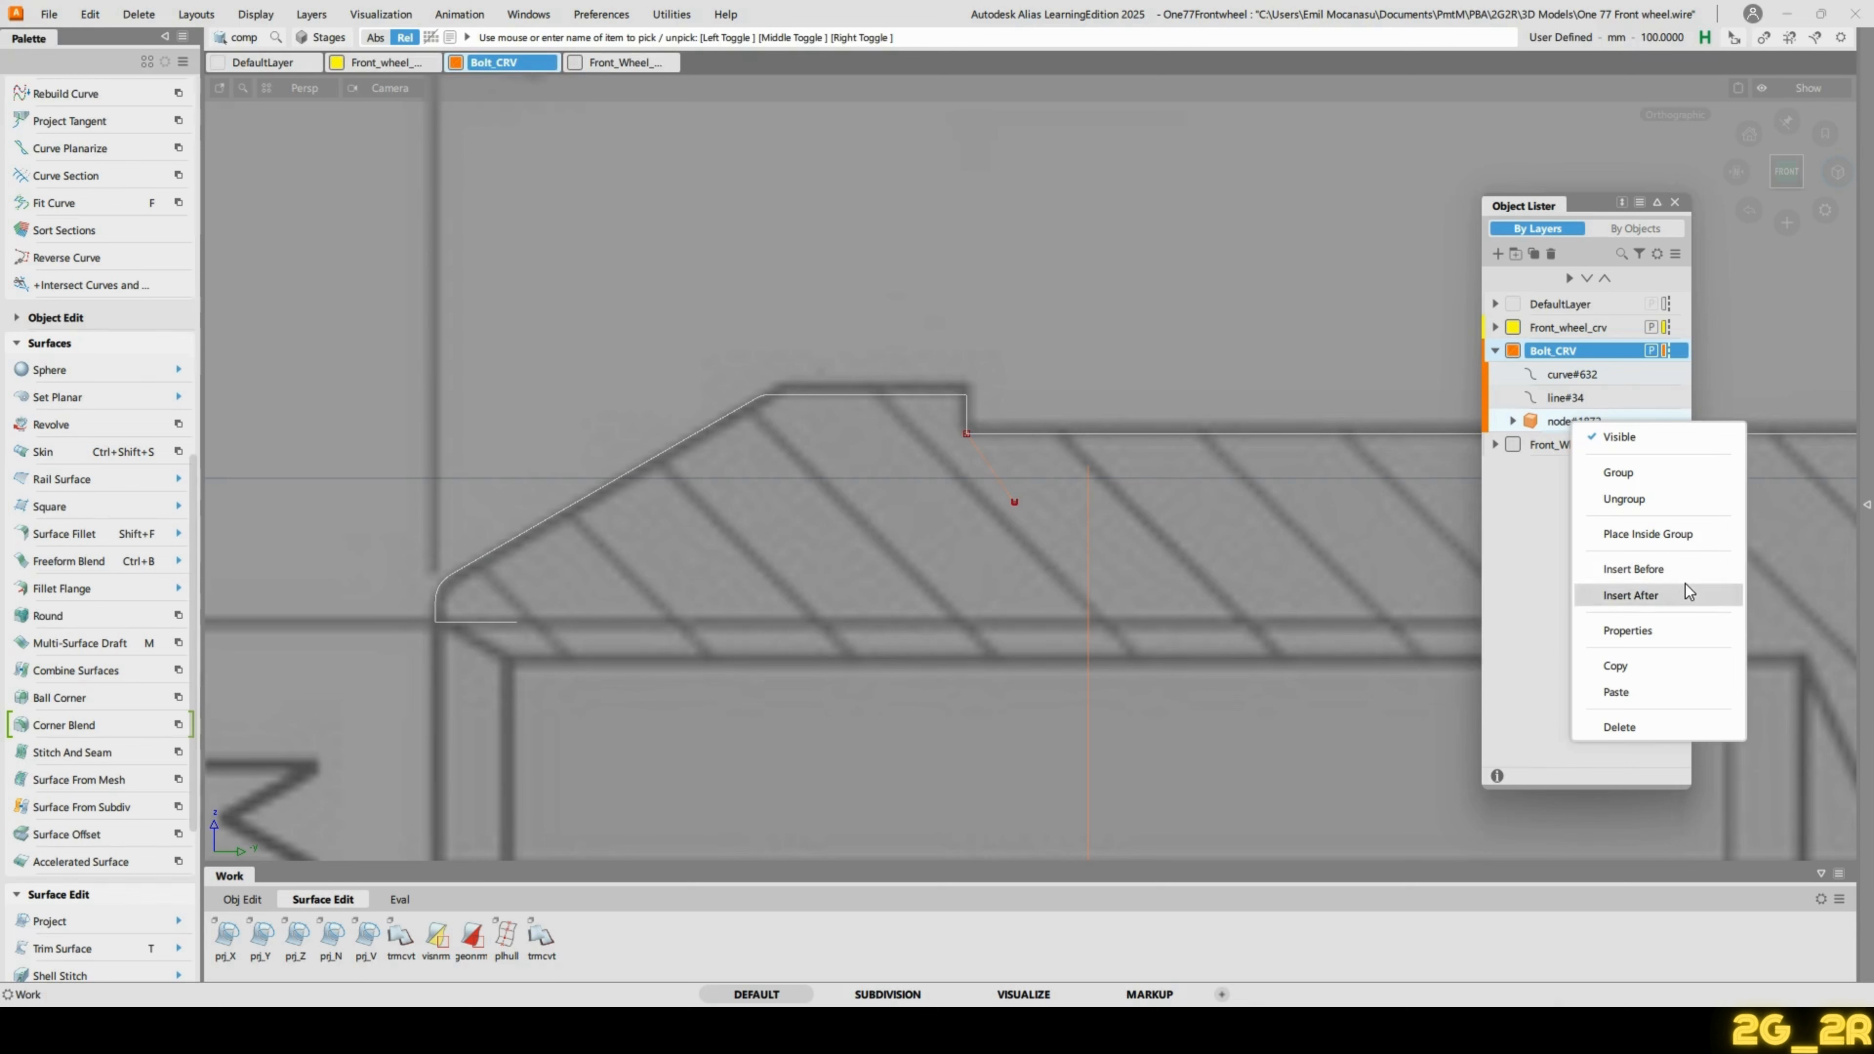
pyautogui.click(1671, 528)
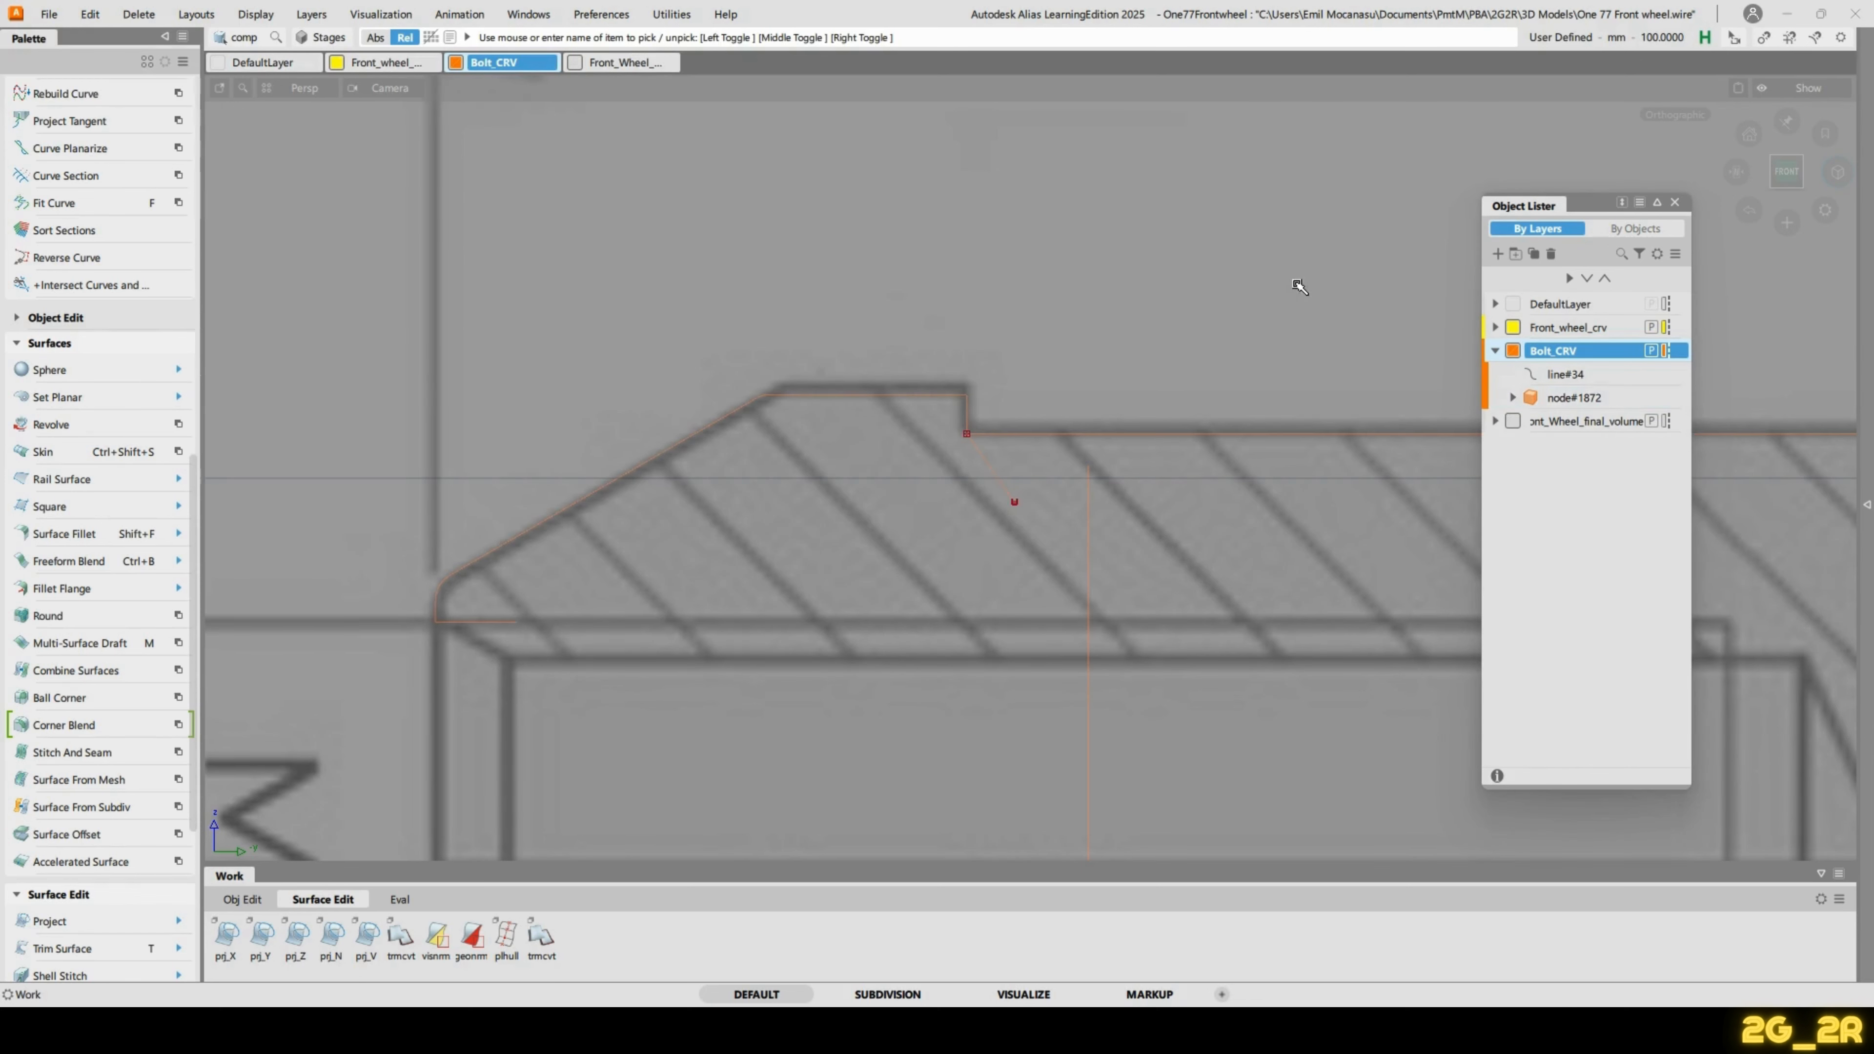
# Pick the bolt profile against the full blueprint to check that the slanting line belongs to its group.
pyautogui.keyDown('alt'); pyautogui.keyDown('shift'); pyautogui.moveTo(1260, 485); pyautogui.dragTo(909, 449, button='right'); pyautogui.keyUp('shift'); pyautogui.keyUp('alt')
pyautogui.keyDown('alt'); pyautogui.keyDown('shift'); pyautogui.moveTo(909, 449); pyautogui.dragTo(742, 384, button='middle'); pyautogui.keyUp('shift'); pyautogui.keyUp('alt')
pyautogui.keyDown('ctrl'); pyautogui.keyDown('shift'); pyautogui.moveTo(1151, 447); pyautogui.dragTo(1156, 403); pyautogui.keyUp('shift'); pyautogui.keyUp('ctrl')
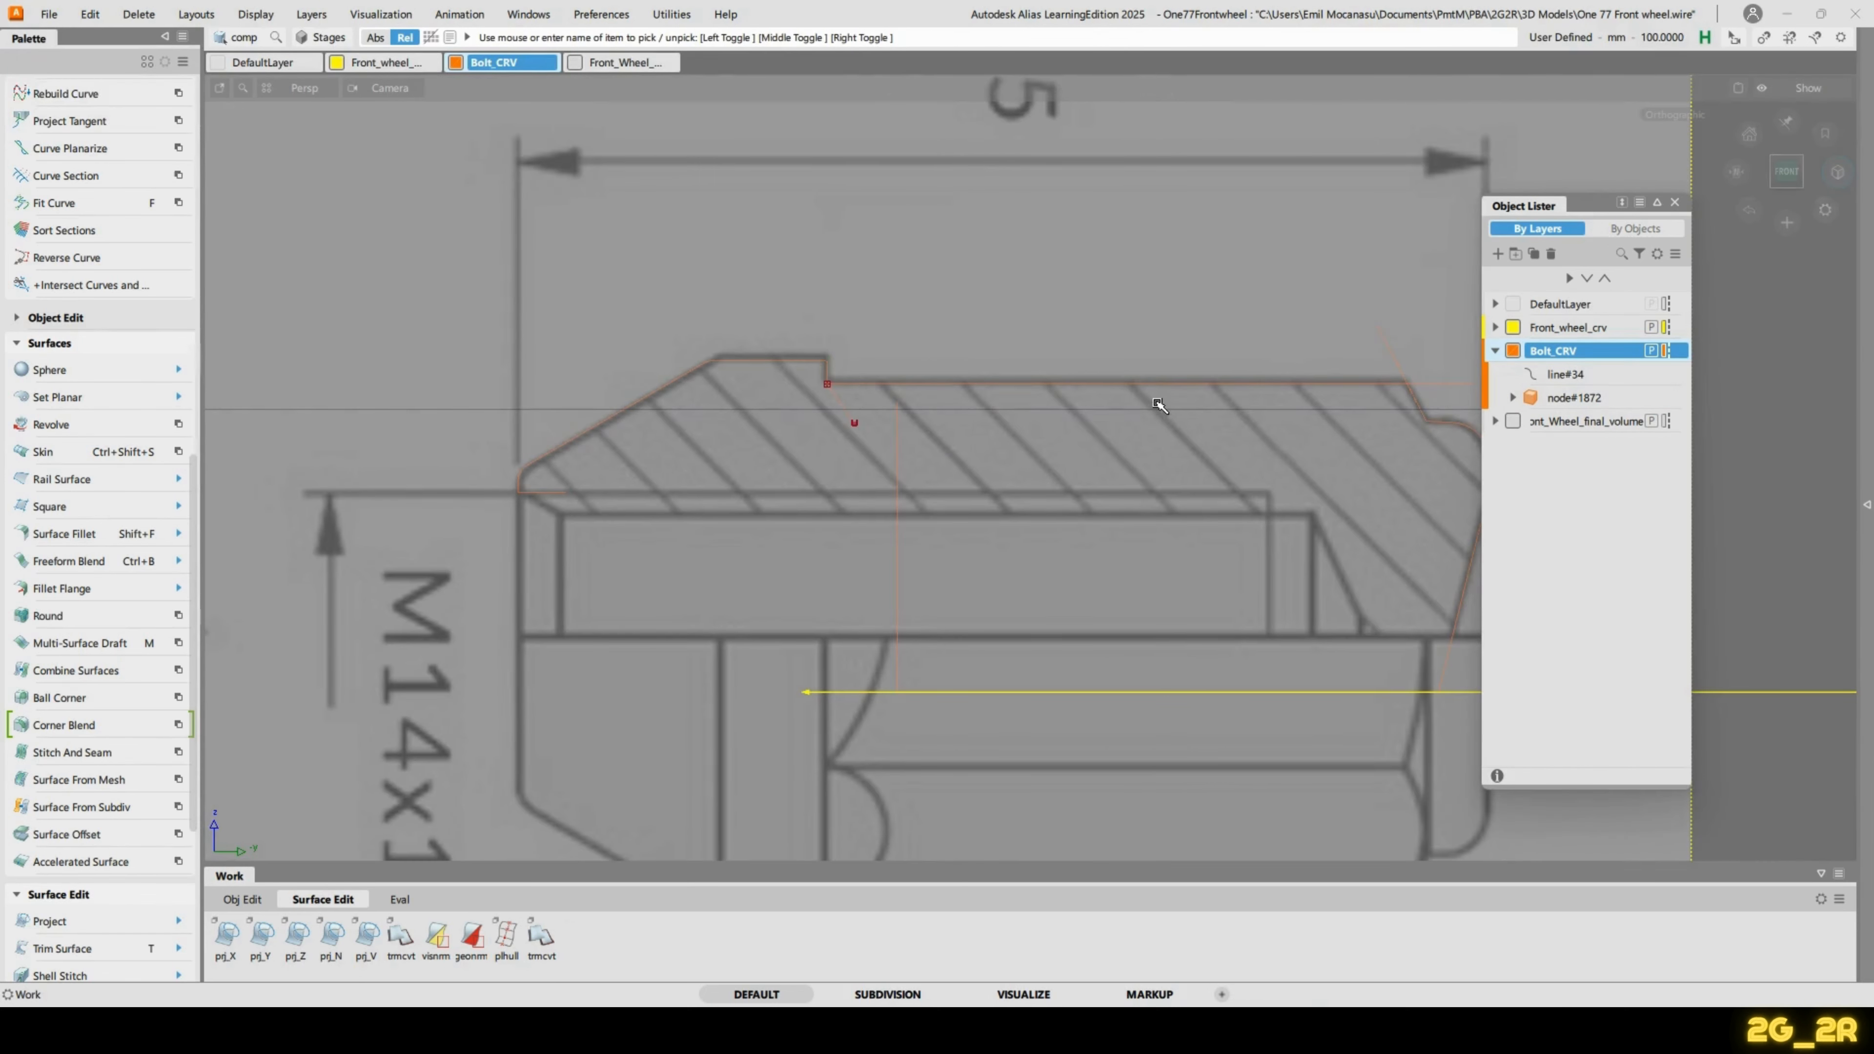
pyautogui.click(855, 425)
pyautogui.keyDown('alt'); pyautogui.keyDown('shift'); pyautogui.moveTo(1033, 413); pyautogui.dragTo(932, 406, button='right'); pyautogui.keyUp('shift'); pyautogui.keyUp('alt')
pyautogui.keyDown('alt'); pyautogui.keyDown('shift'); pyautogui.moveTo(933, 406); pyautogui.dragTo(736, 405, button='middle'); pyautogui.keyUp('shift'); pyautogui.keyUp('alt')
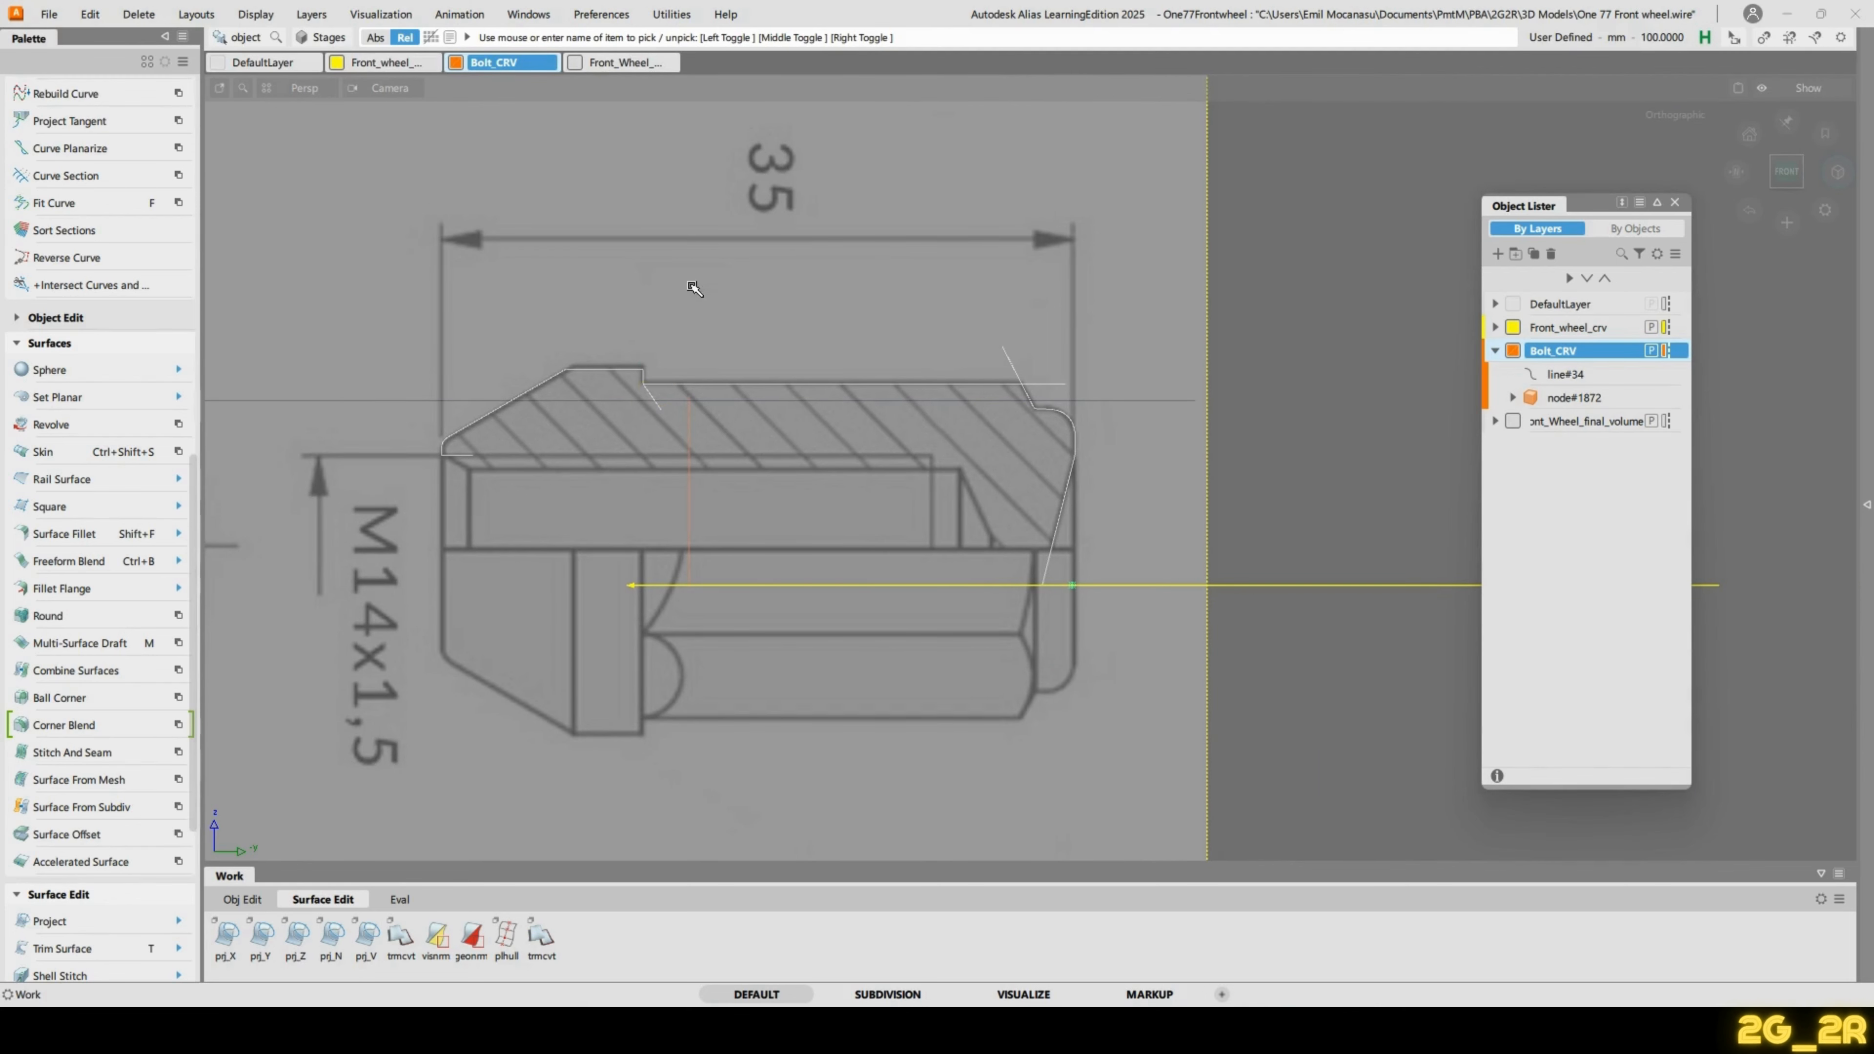
pyautogui.keyDown('alt'); pyautogui.keyDown('shift'); pyautogui.moveTo(692, 287); pyautogui.dragTo(696, 310, button='right'); pyautogui.keyUp('shift'); pyautogui.keyUp('alt')
pyautogui.keyDown('alt'); pyautogui.keyDown('shift'); pyautogui.moveTo(697, 310); pyautogui.dragTo(866, 359, button='middle'); pyautogui.keyUp('shift'); pyautogui.keyUp('alt')
pyautogui.click(871, 359)
pyautogui.keyDown('alt'); pyautogui.keyDown('shift'); pyautogui.moveTo(759, 420); pyautogui.dragTo(837, 419, button='middle'); pyautogui.keyUp('shift'); pyautogui.keyUp('alt')
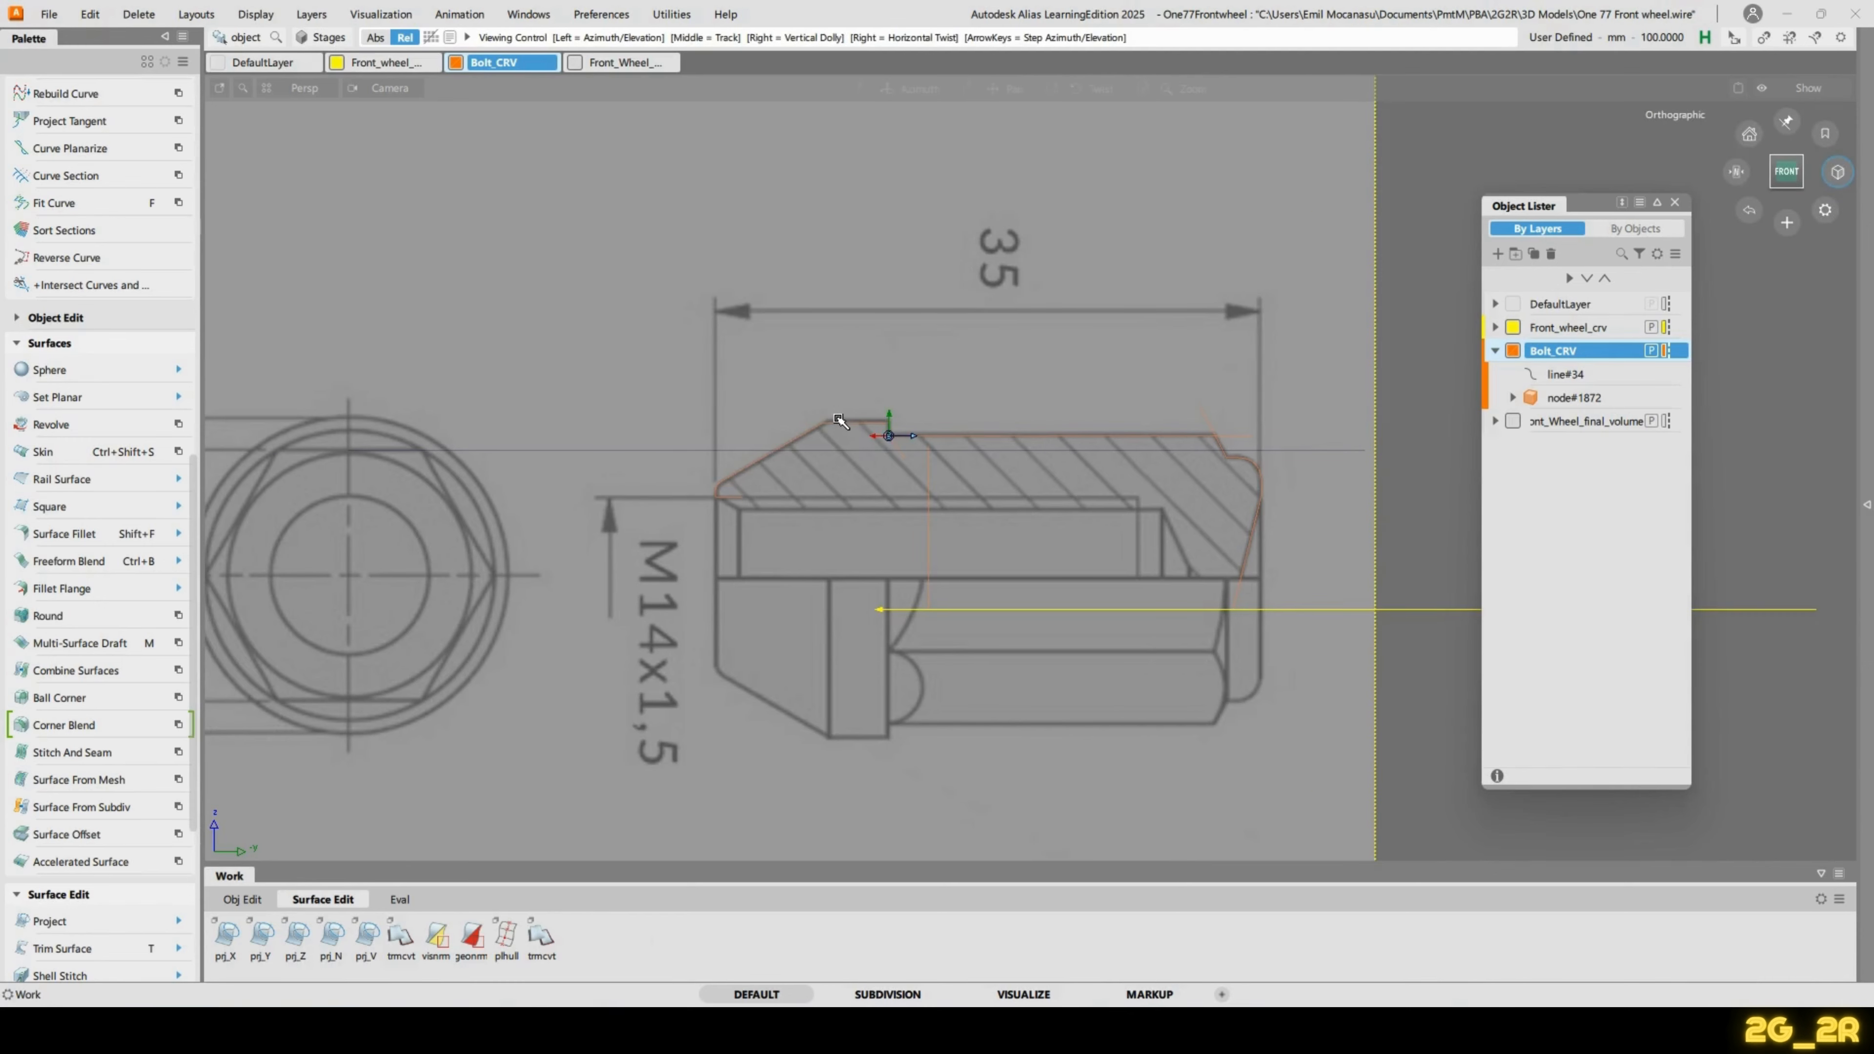
# Revolve the whole bolt profile group 360 degrees about the picked centre axis line.
pyautogui.click(744, 478)
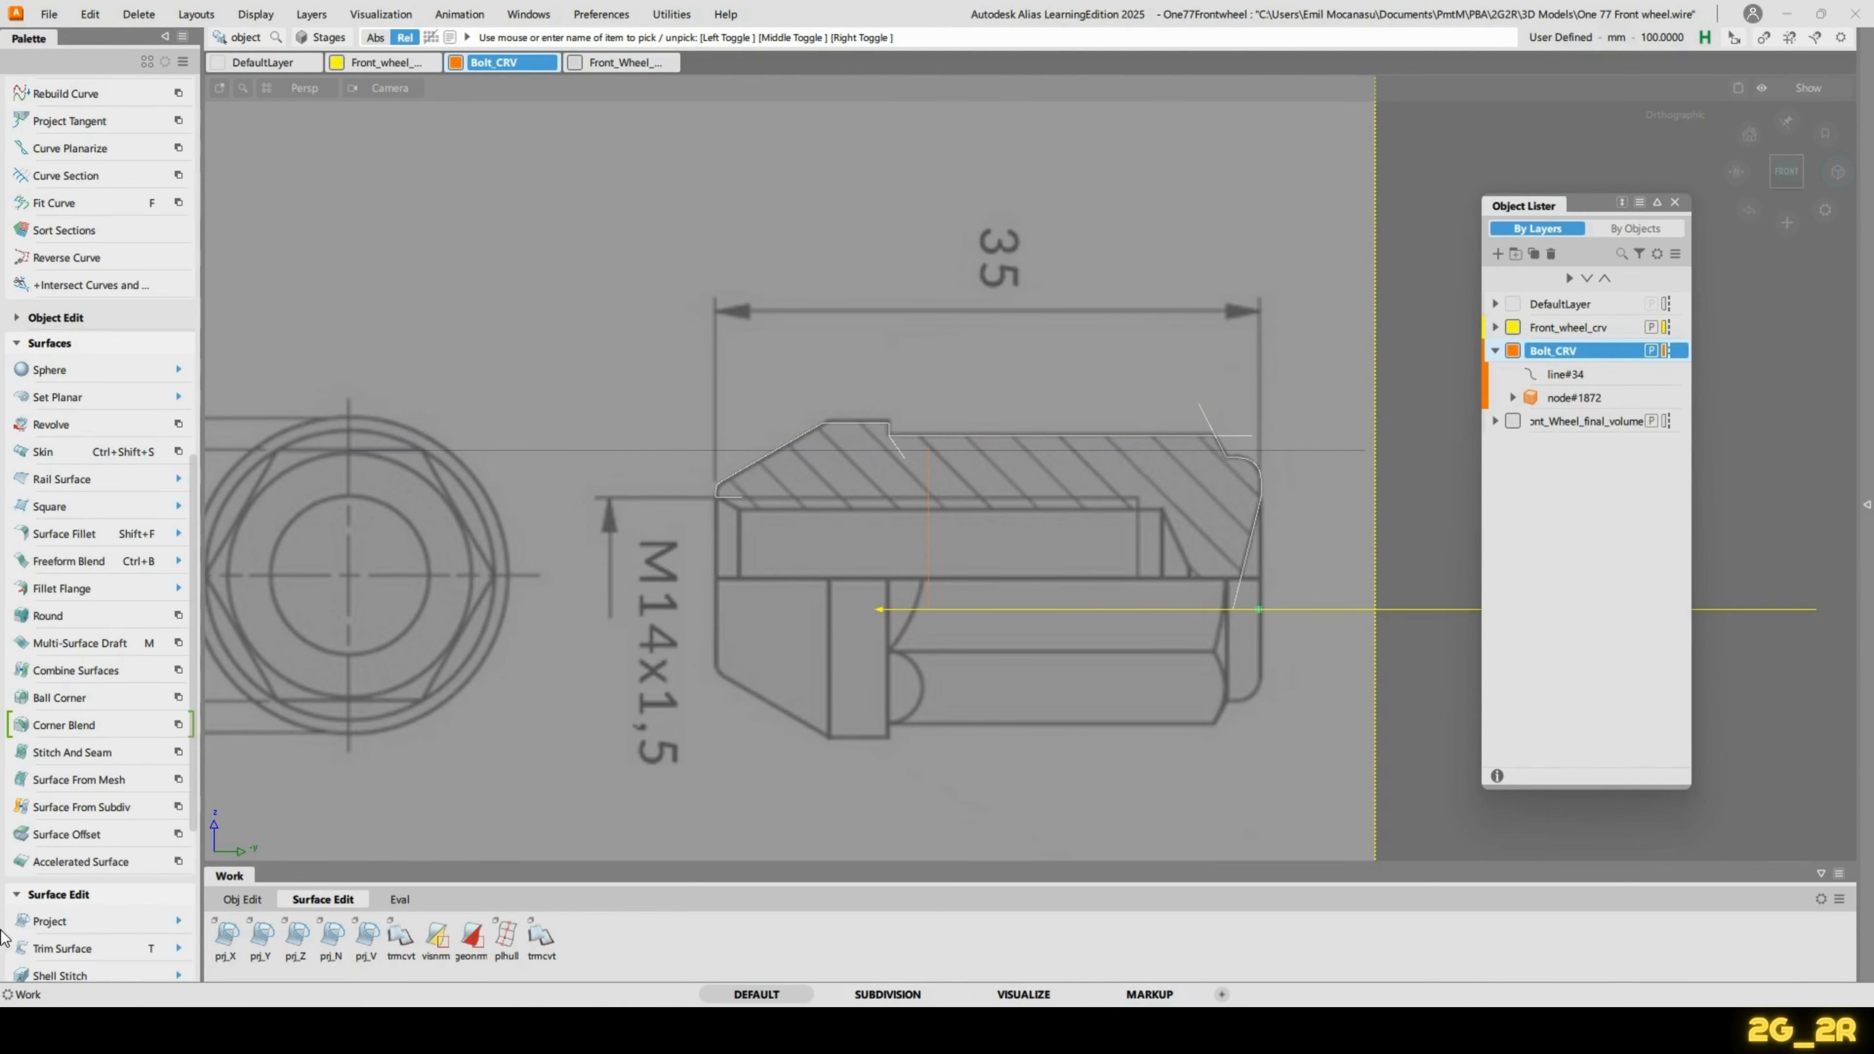
pyautogui.click(70, 424)
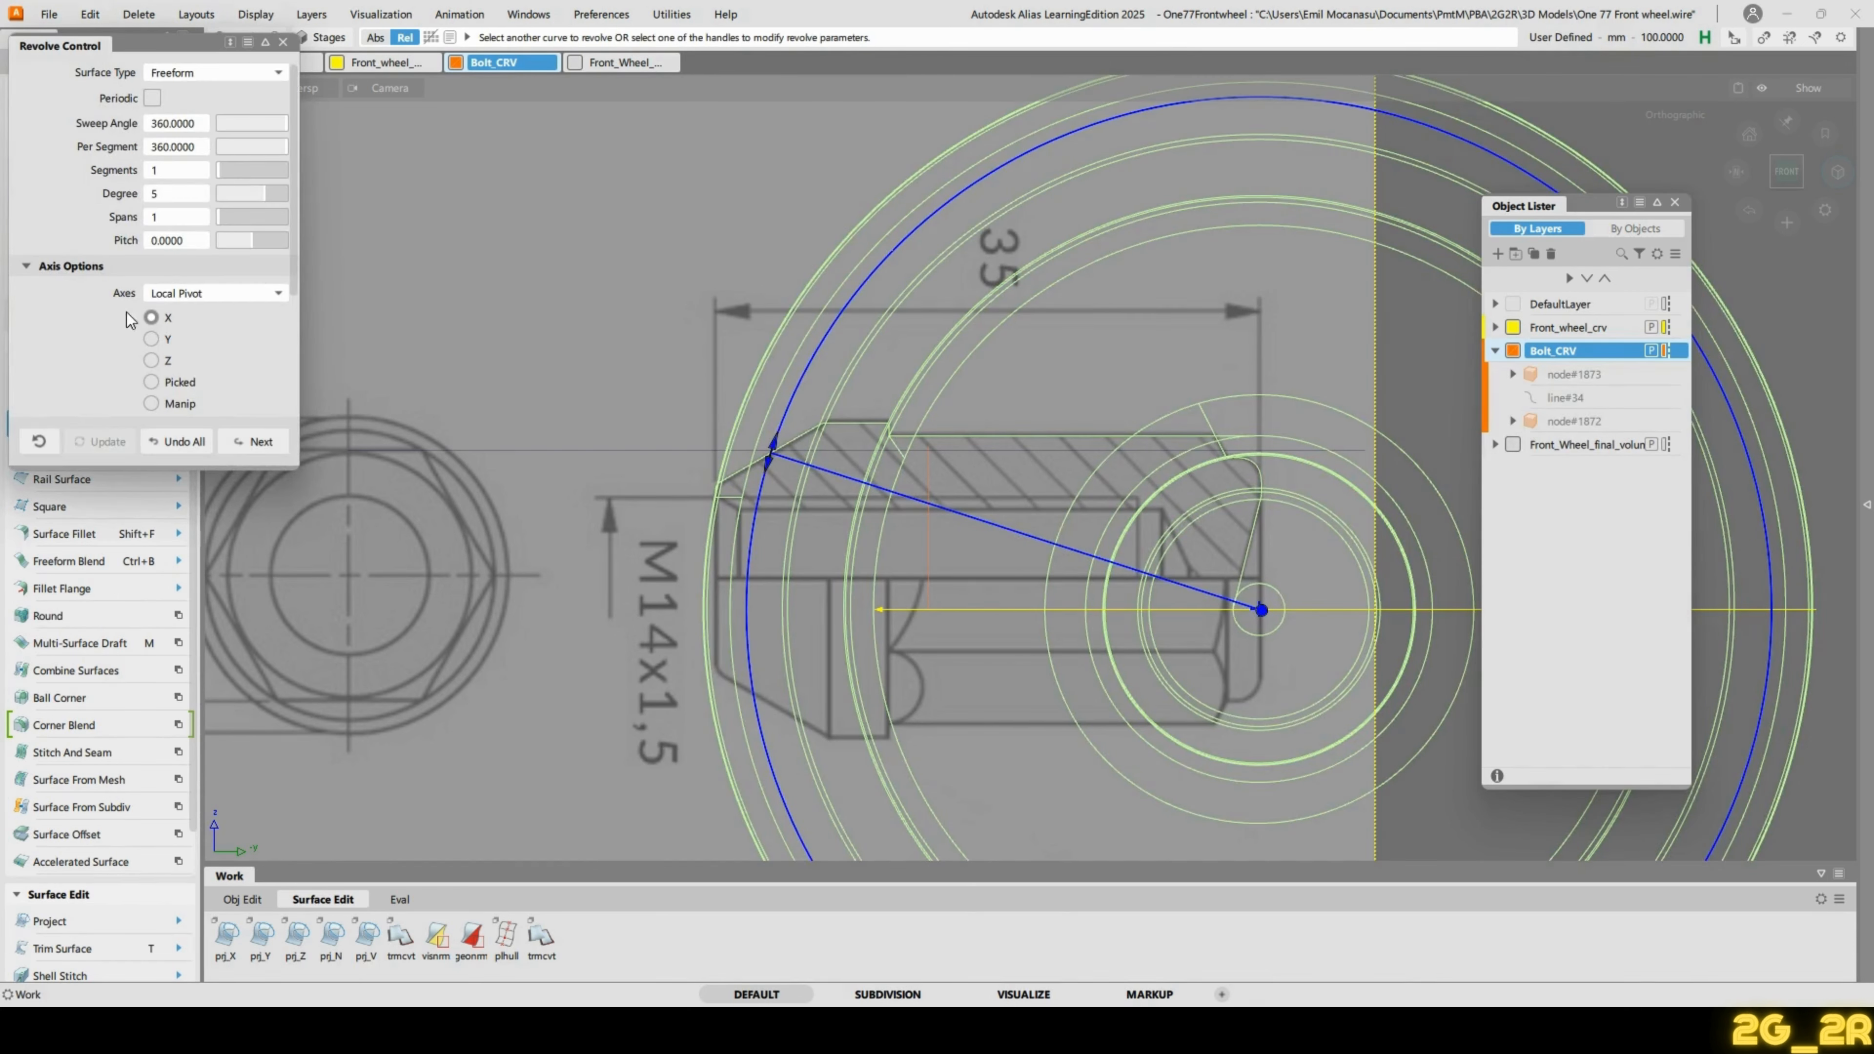
pyautogui.click(171, 383)
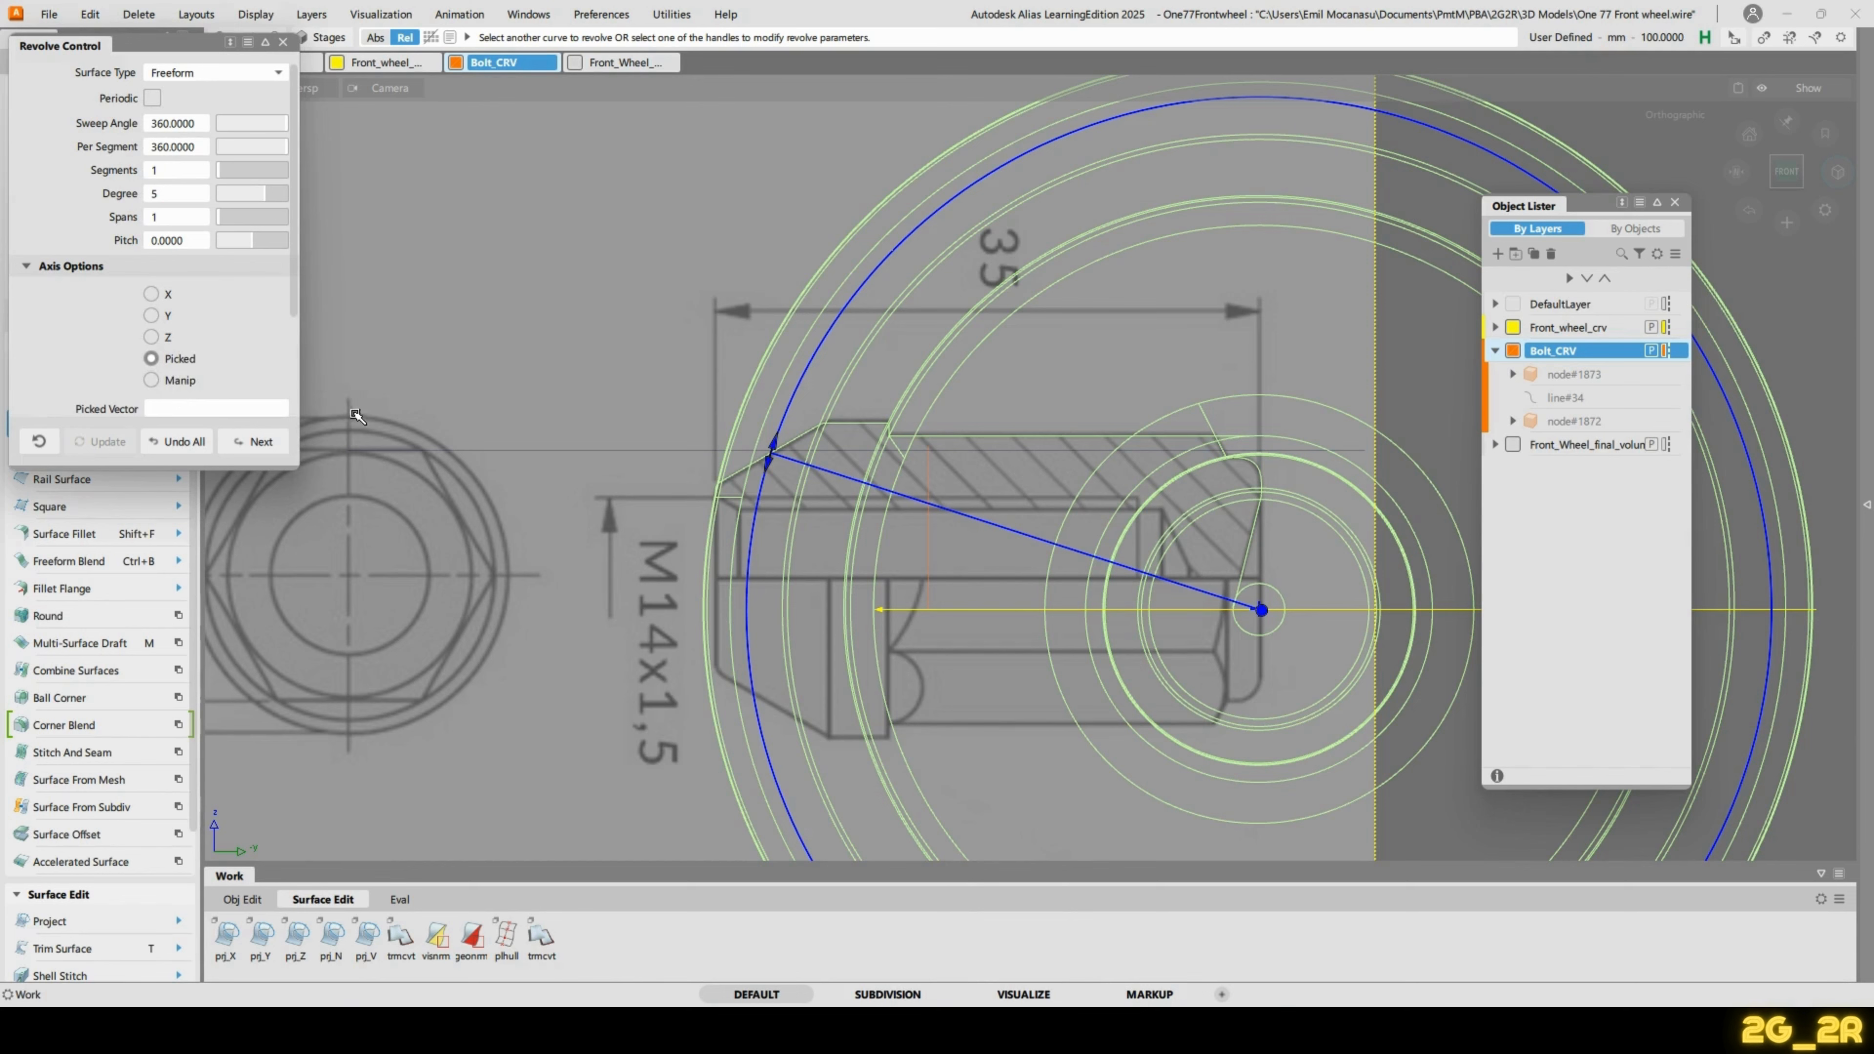
pyautogui.click(914, 611)
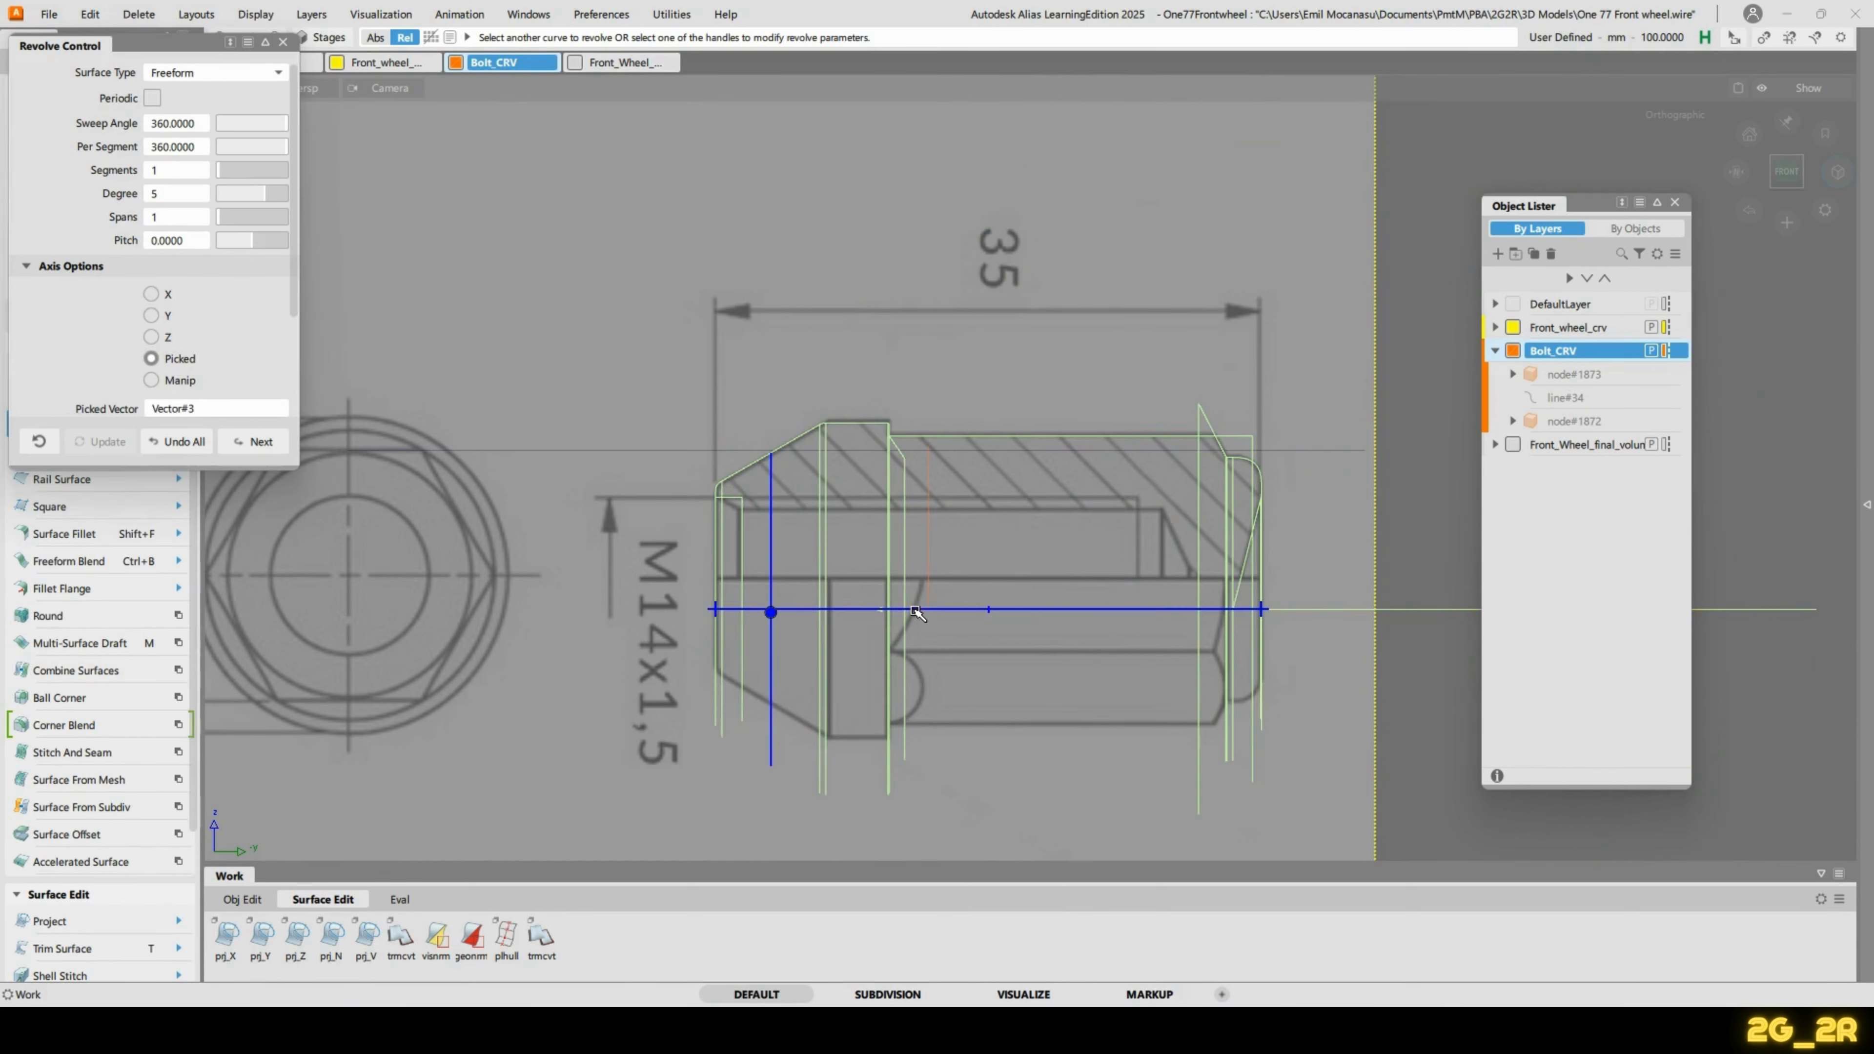
pyautogui.keyDown('alt'); pyautogui.keyDown('shift'); pyautogui.moveTo(1023, 402); pyautogui.dragTo(787, 452); pyautogui.keyUp('shift'); pyautogui.keyUp('alt')
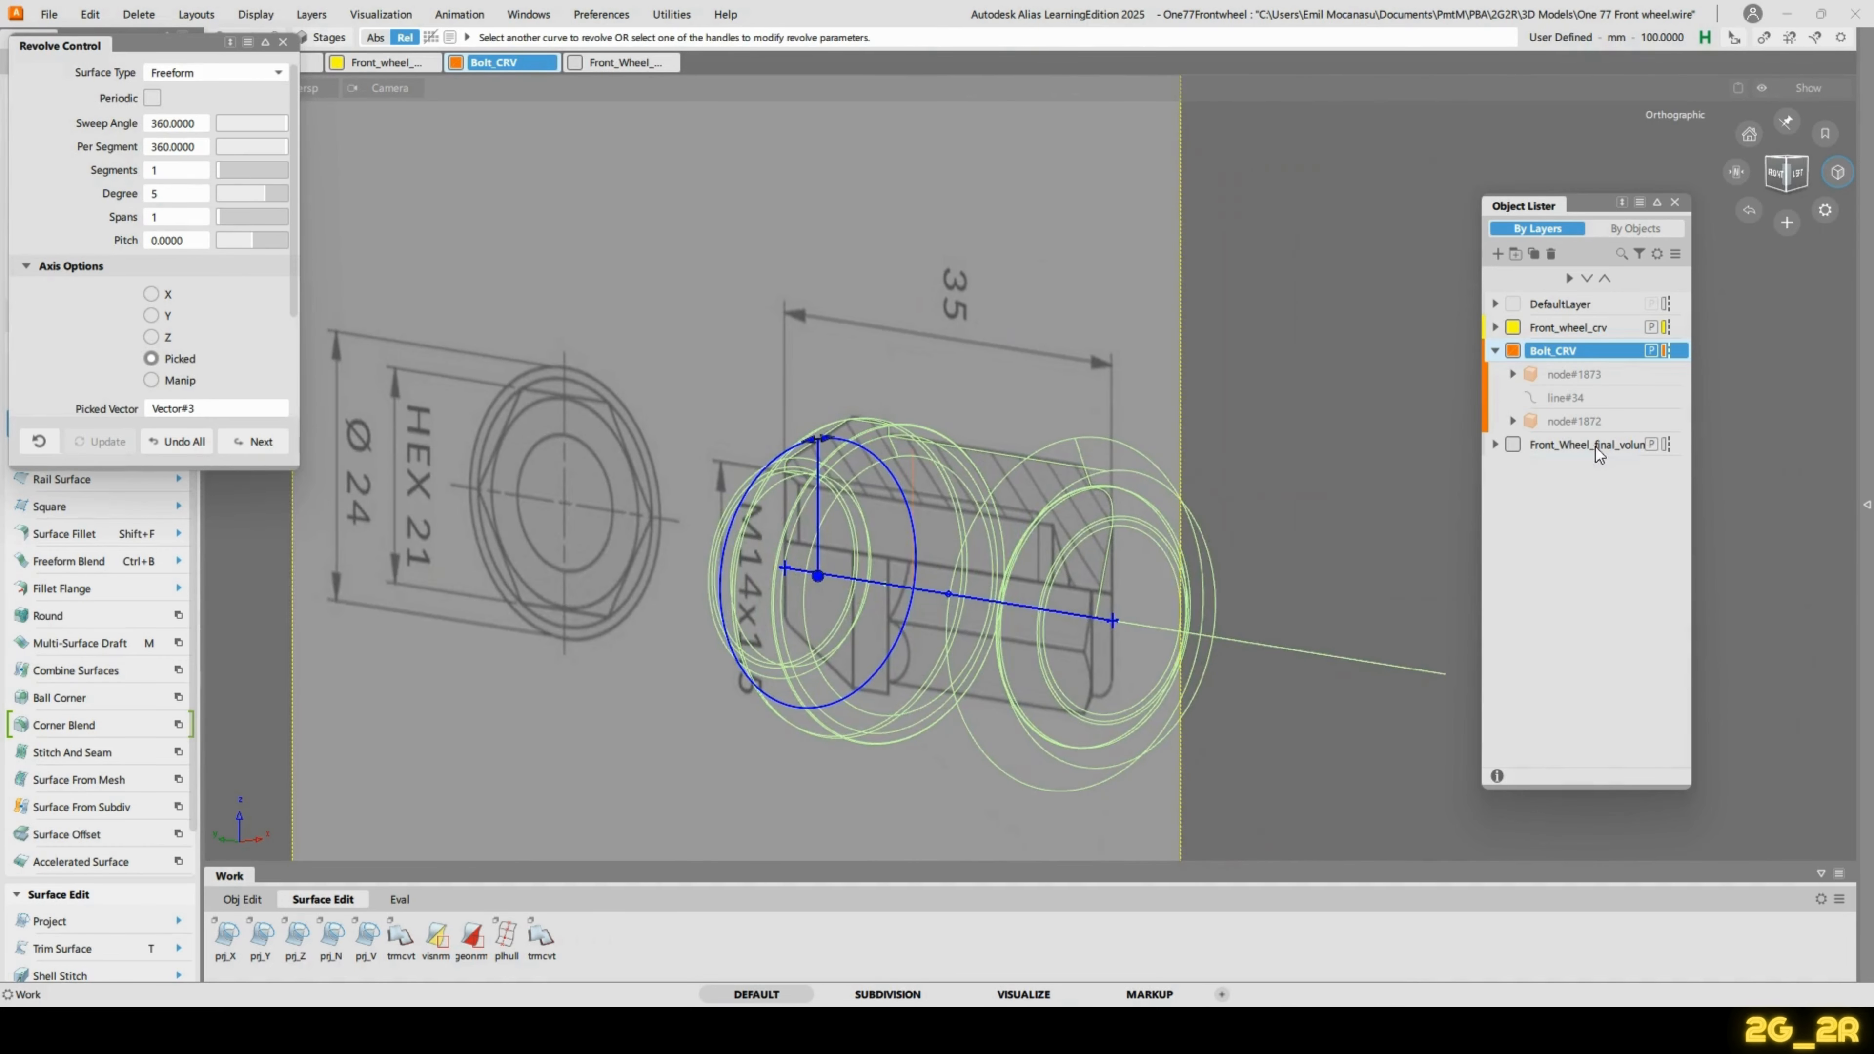
# Apply the UseTex diagnostic shade to the revolved bolt, close the Object Lister and examine the surfaces from several angles.
pyautogui.click(1868, 504)
pyautogui.click(1776, 800)
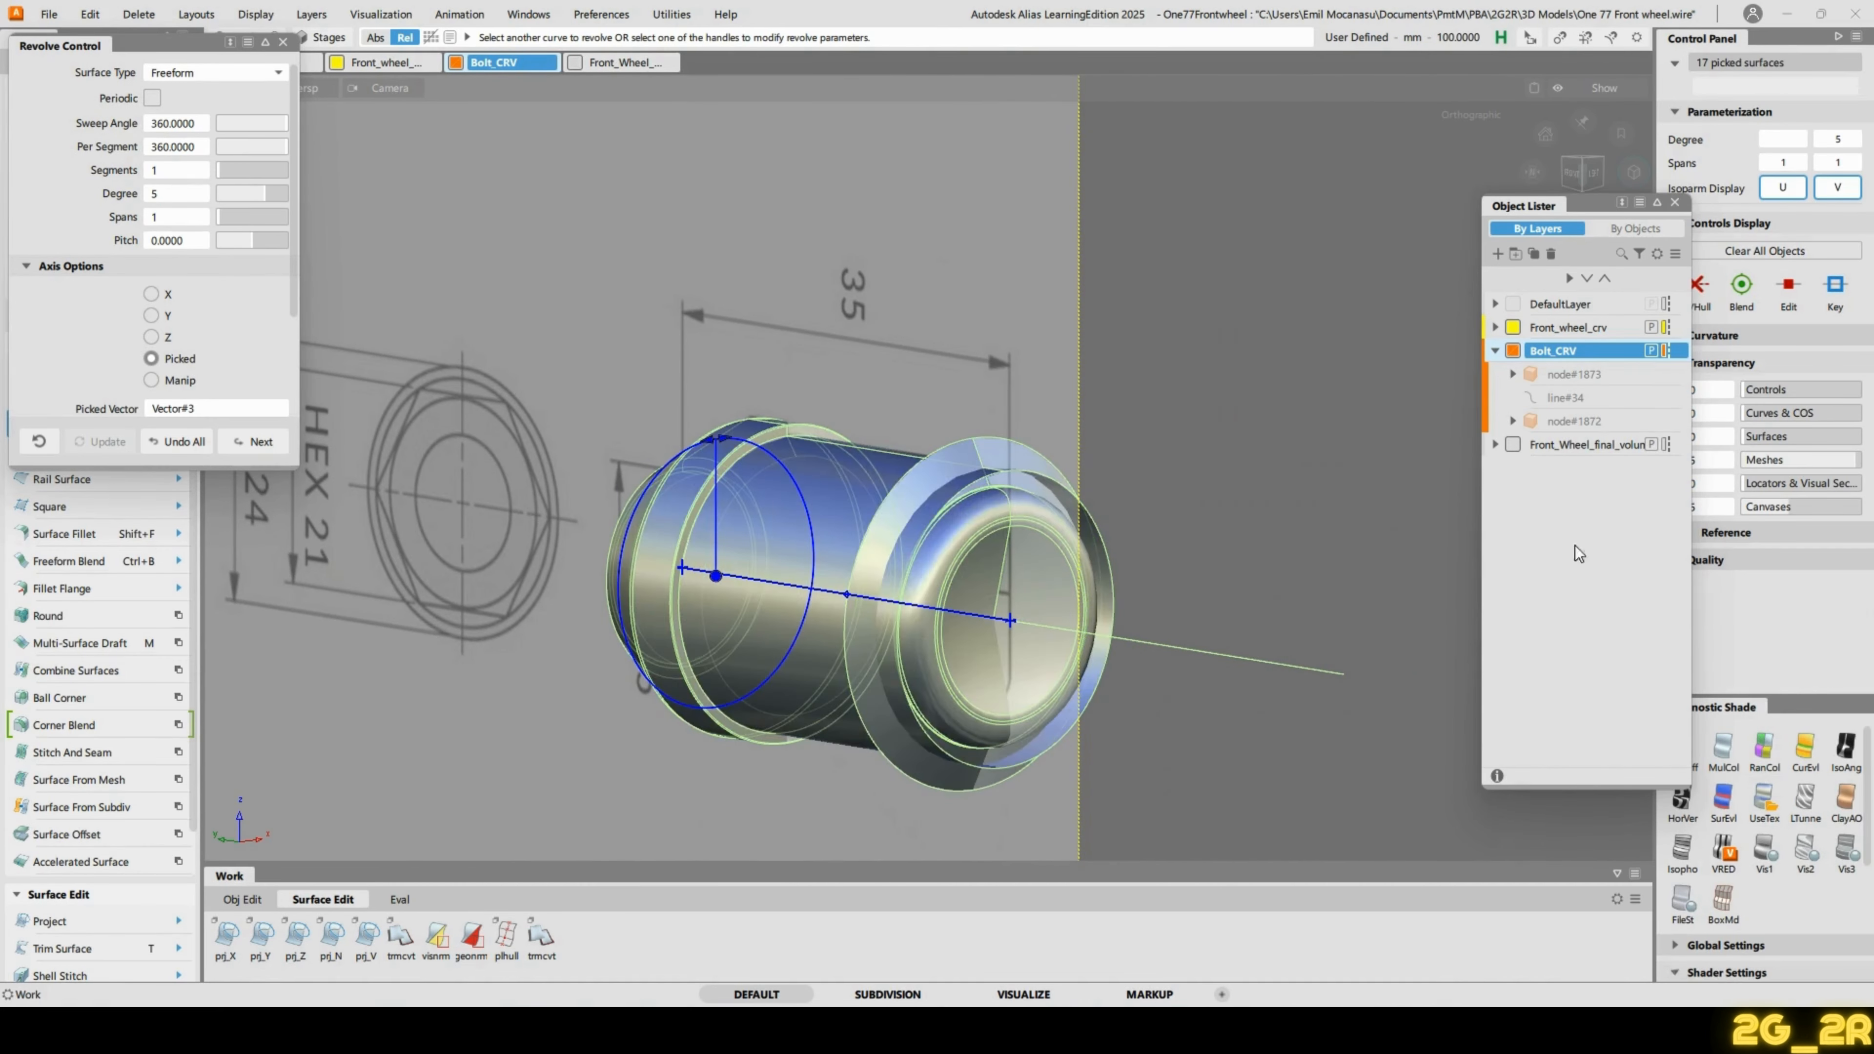
pyautogui.click(1675, 202)
pyautogui.keyDown('ctrl'); pyautogui.keyDown('shift'); pyautogui.moveTo(1162, 402); pyautogui.dragTo(1159, 138); pyautogui.keyUp('shift'); pyautogui.keyUp('ctrl')
pyautogui.keyDown('alt'); pyautogui.keyDown('shift'); pyautogui.moveTo(885, 413); pyautogui.dragTo(1158, 390); pyautogui.keyUp('shift'); pyautogui.keyUp('alt')
pyautogui.keyDown('alt'); pyautogui.keyDown('shift'); pyautogui.moveTo(819, 628); pyautogui.dragTo(854, 531, button='right'); pyautogui.keyUp('shift'); pyautogui.keyUp('alt')
pyautogui.keyDown('alt'); pyautogui.keyDown('shift'); pyautogui.moveTo(853, 531); pyautogui.dragTo(1081, 369, button='middle'); pyautogui.keyUp('shift'); pyautogui.keyUp('alt')
pyautogui.keyDown('alt'); pyautogui.keyDown('shift'); pyautogui.moveTo(719, 403); pyautogui.dragTo(950, 202); pyautogui.keyUp('shift'); pyautogui.keyUp('alt')
# Reopen the bolt's revolve settings through Query Edit and set the number of segments to 6.
pyautogui.press('q')
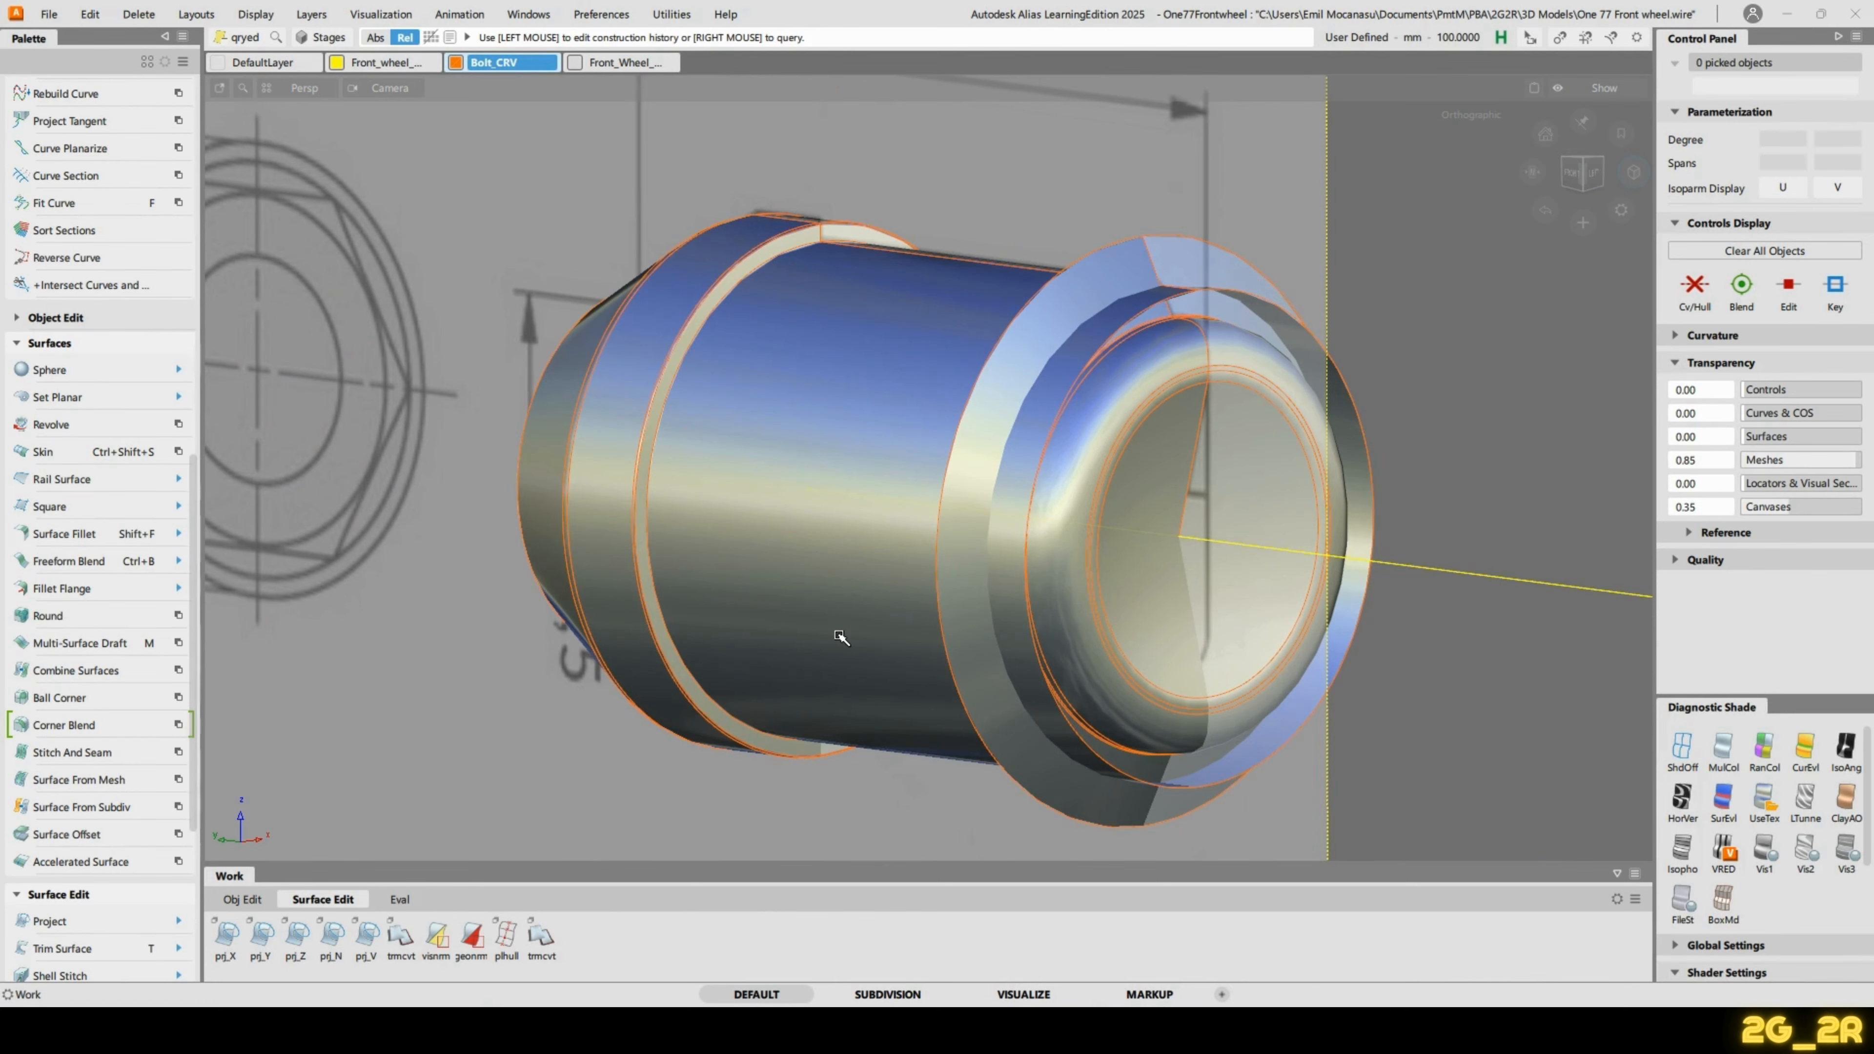
pyautogui.keyDown('alt'); pyautogui.keyDown('shift'); pyautogui.moveTo(764, 347); pyautogui.dragTo(893, 410); pyautogui.keyUp('shift'); pyautogui.keyUp('alt')
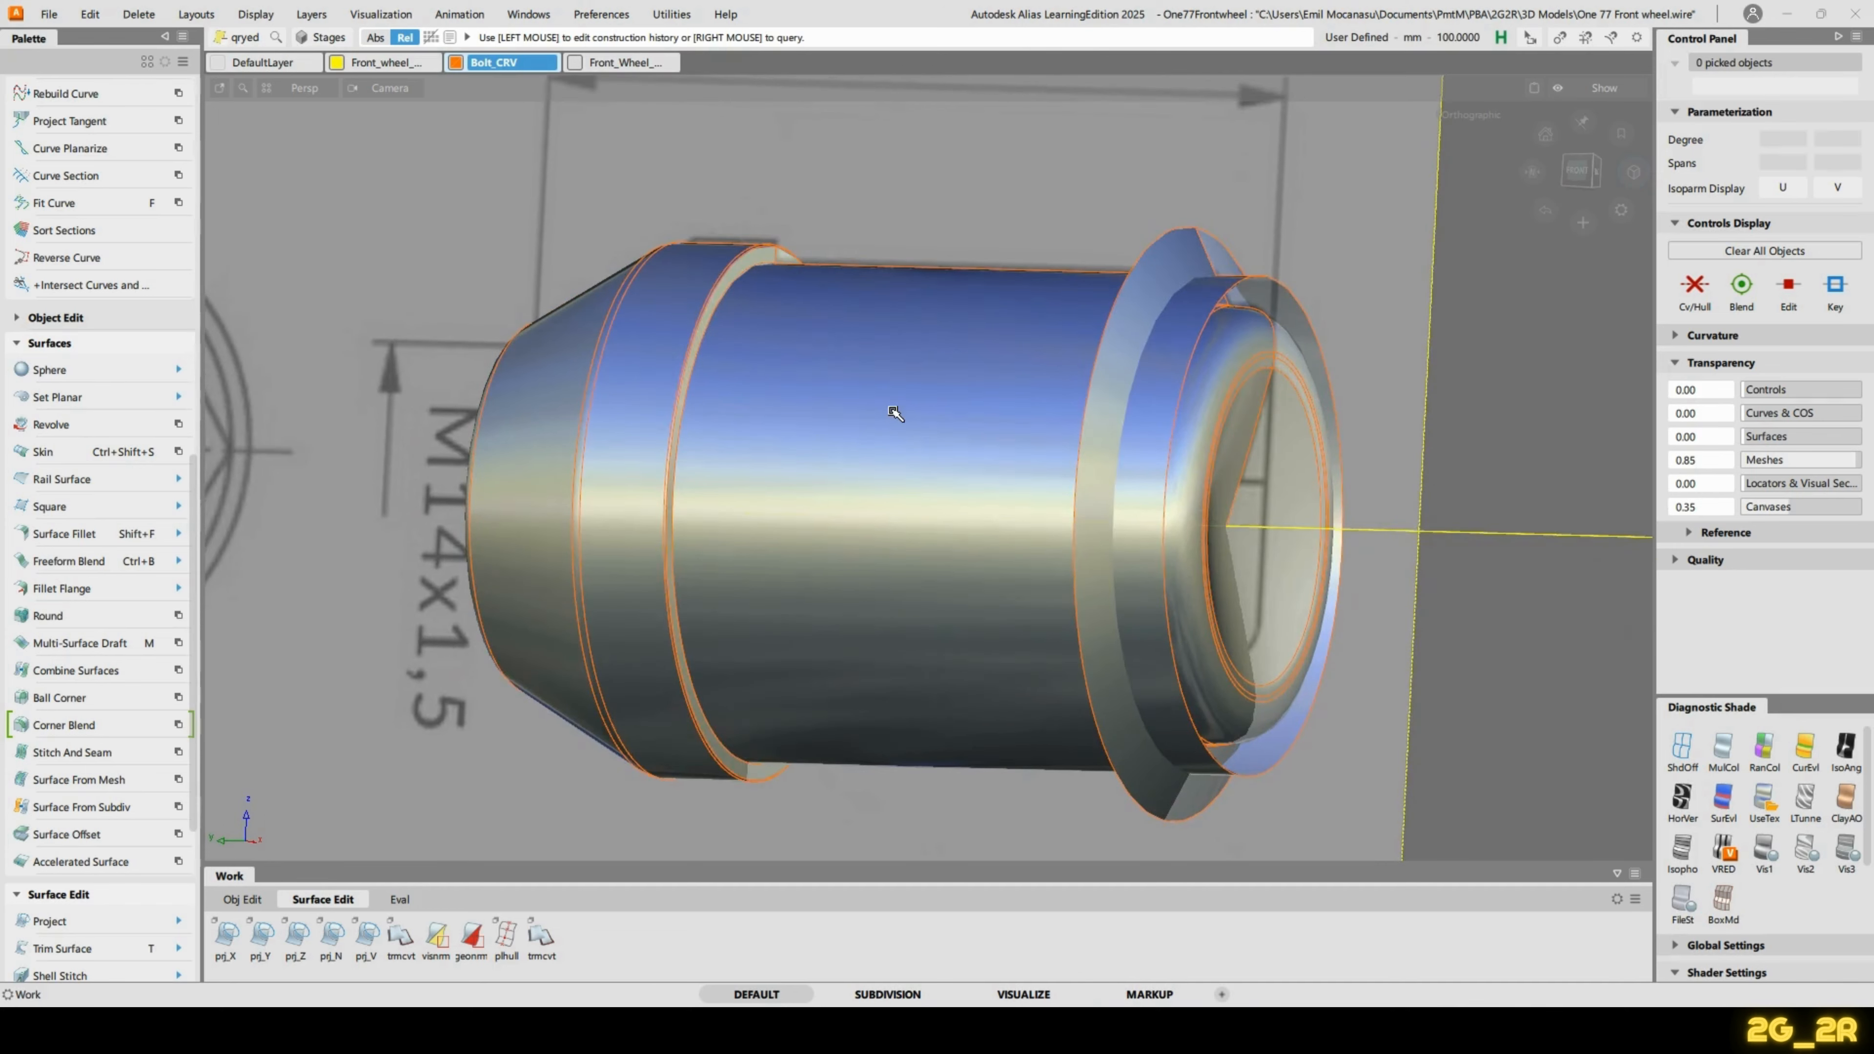
pyautogui.click(895, 412)
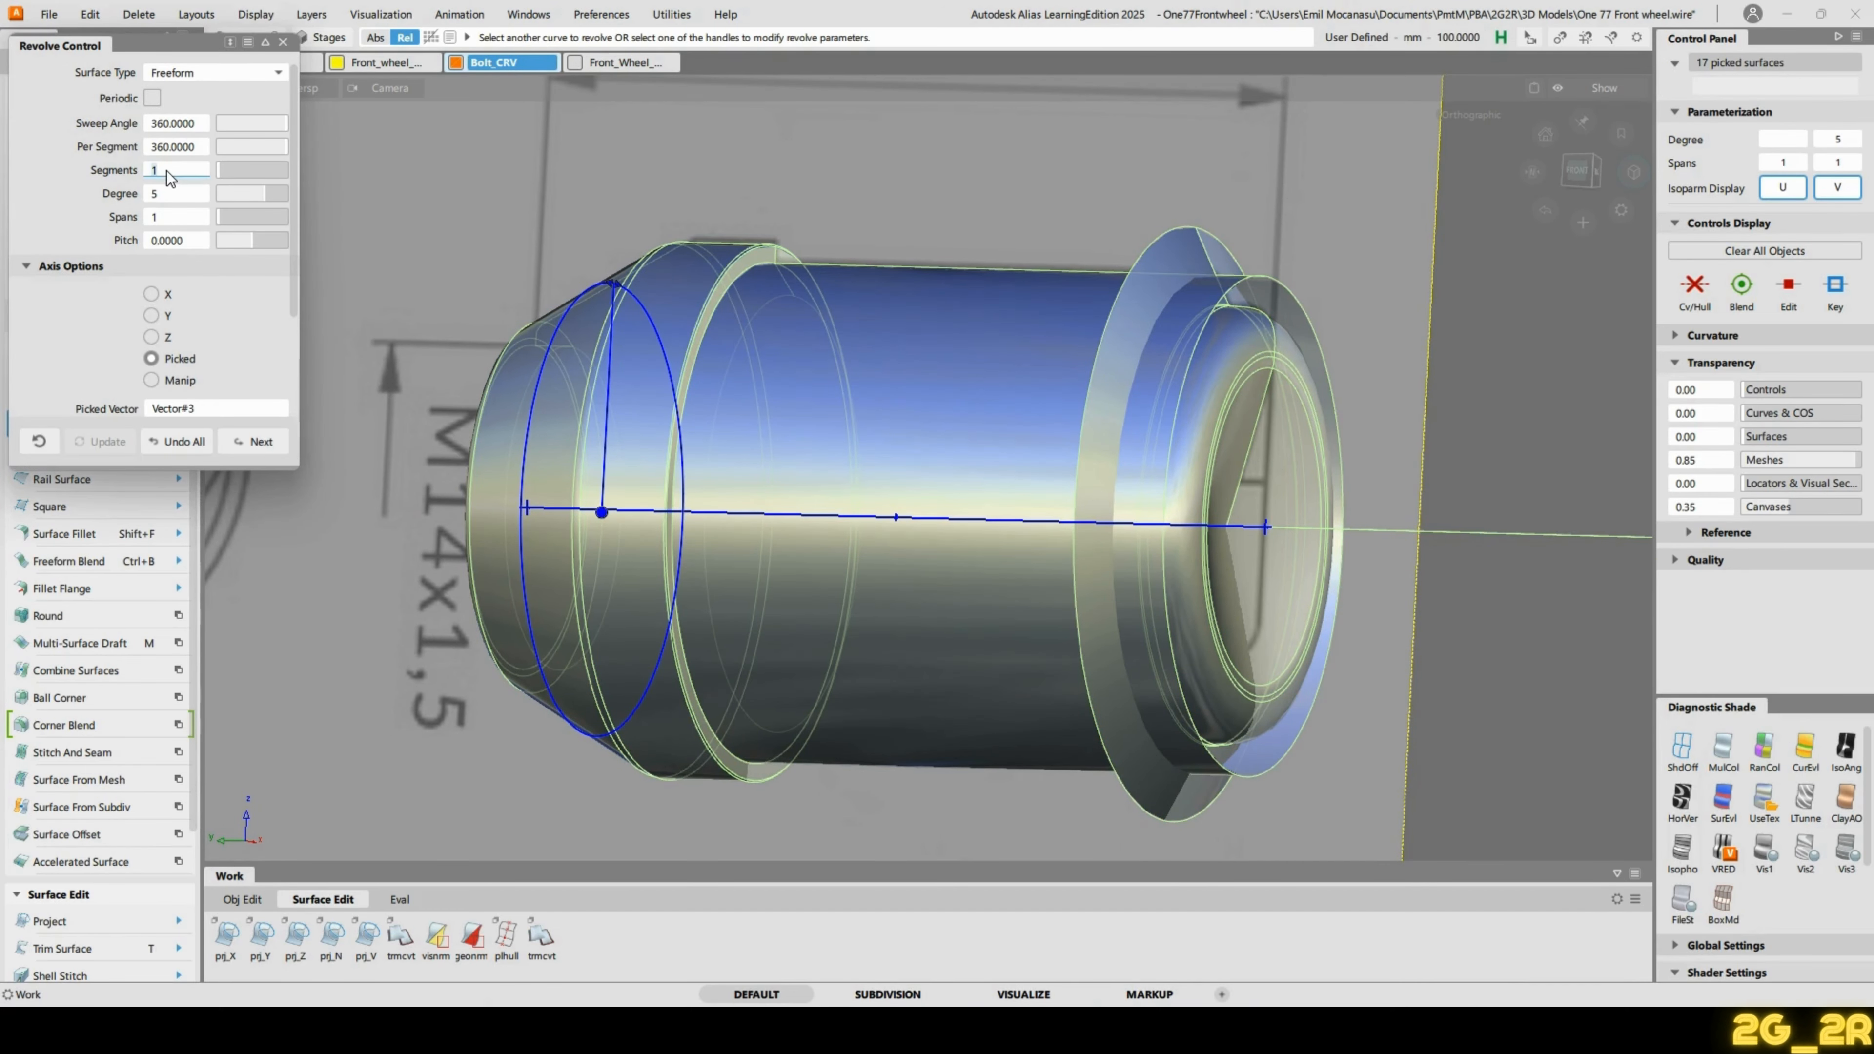
pyautogui.press('Return')
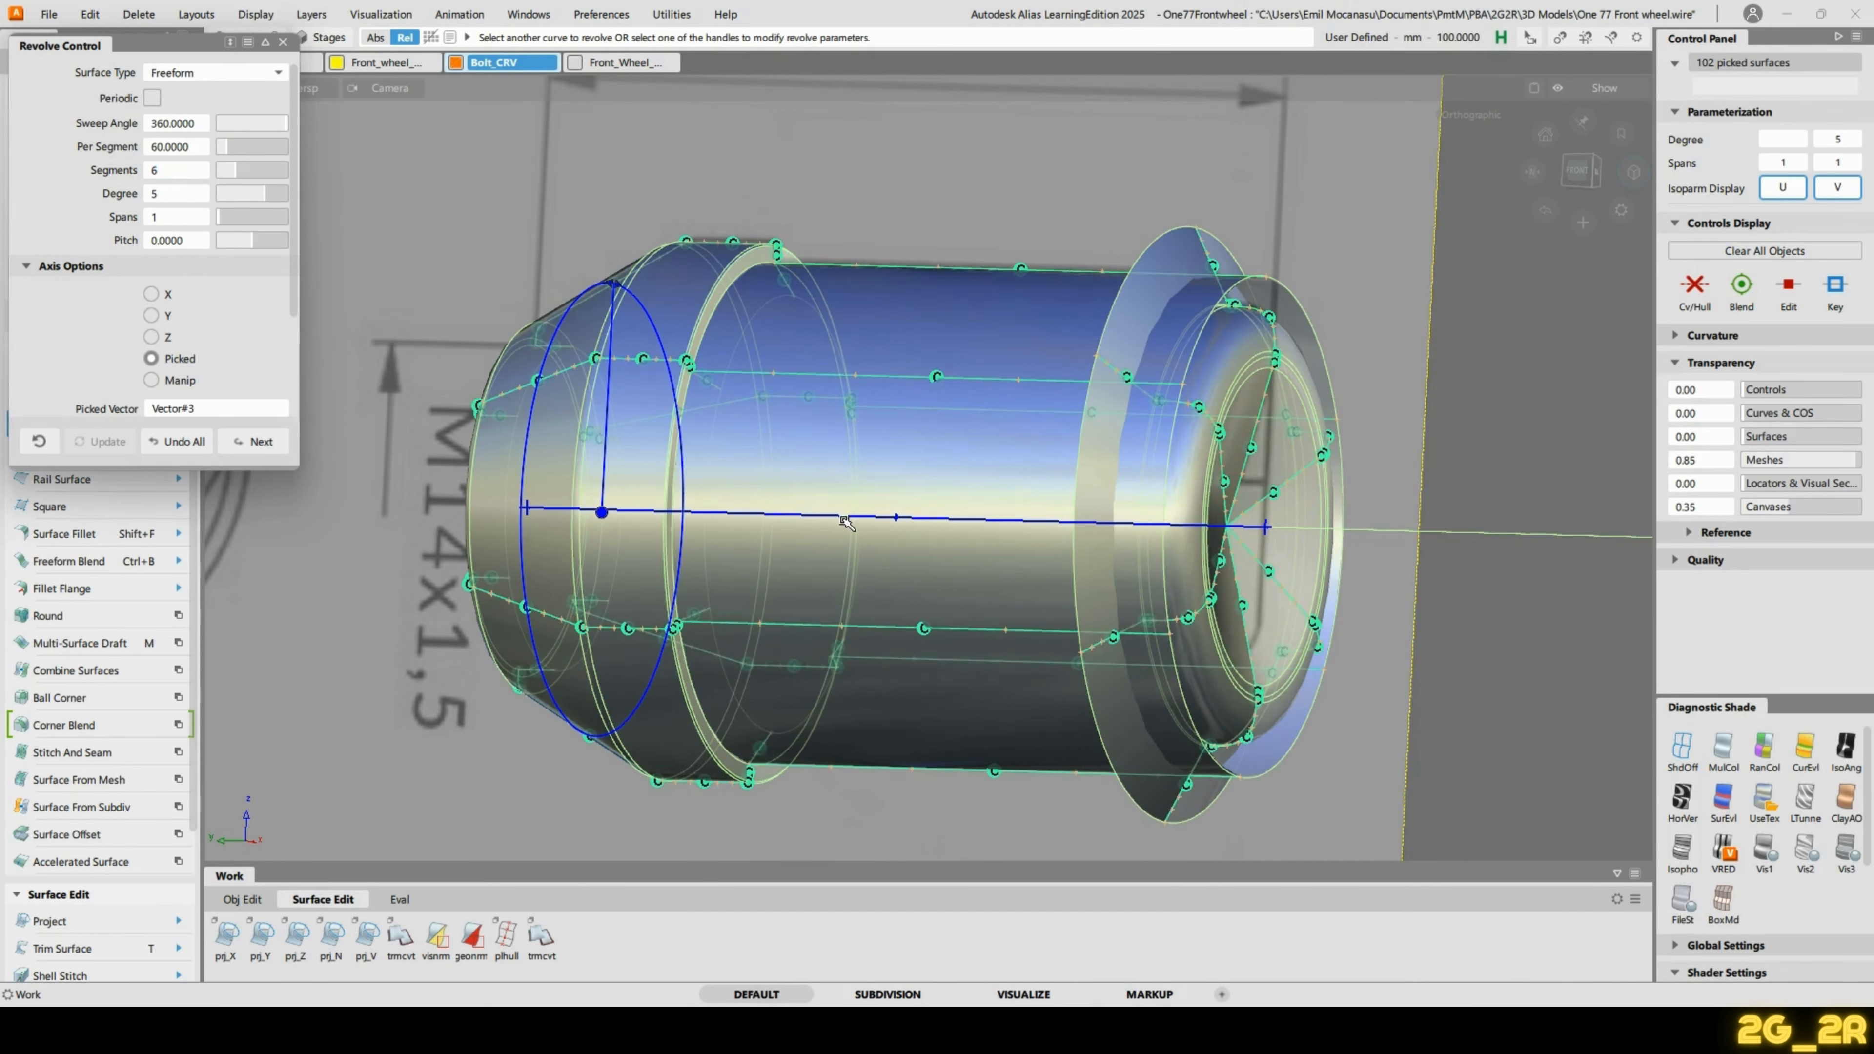
pyautogui.keyDown('ctrl'); pyautogui.keyDown('shift'); pyautogui.moveTo(855, 353); pyautogui.dragTo(1433, 492); pyautogui.keyUp('shift'); pyautogui.keyUp('ctrl')
pyautogui.keyDown('ctrl'); pyautogui.keyDown('shift'); pyautogui.moveTo(467, 403); pyautogui.dragTo(546, 403); pyautogui.keyUp('shift'); pyautogui.keyUp('ctrl')
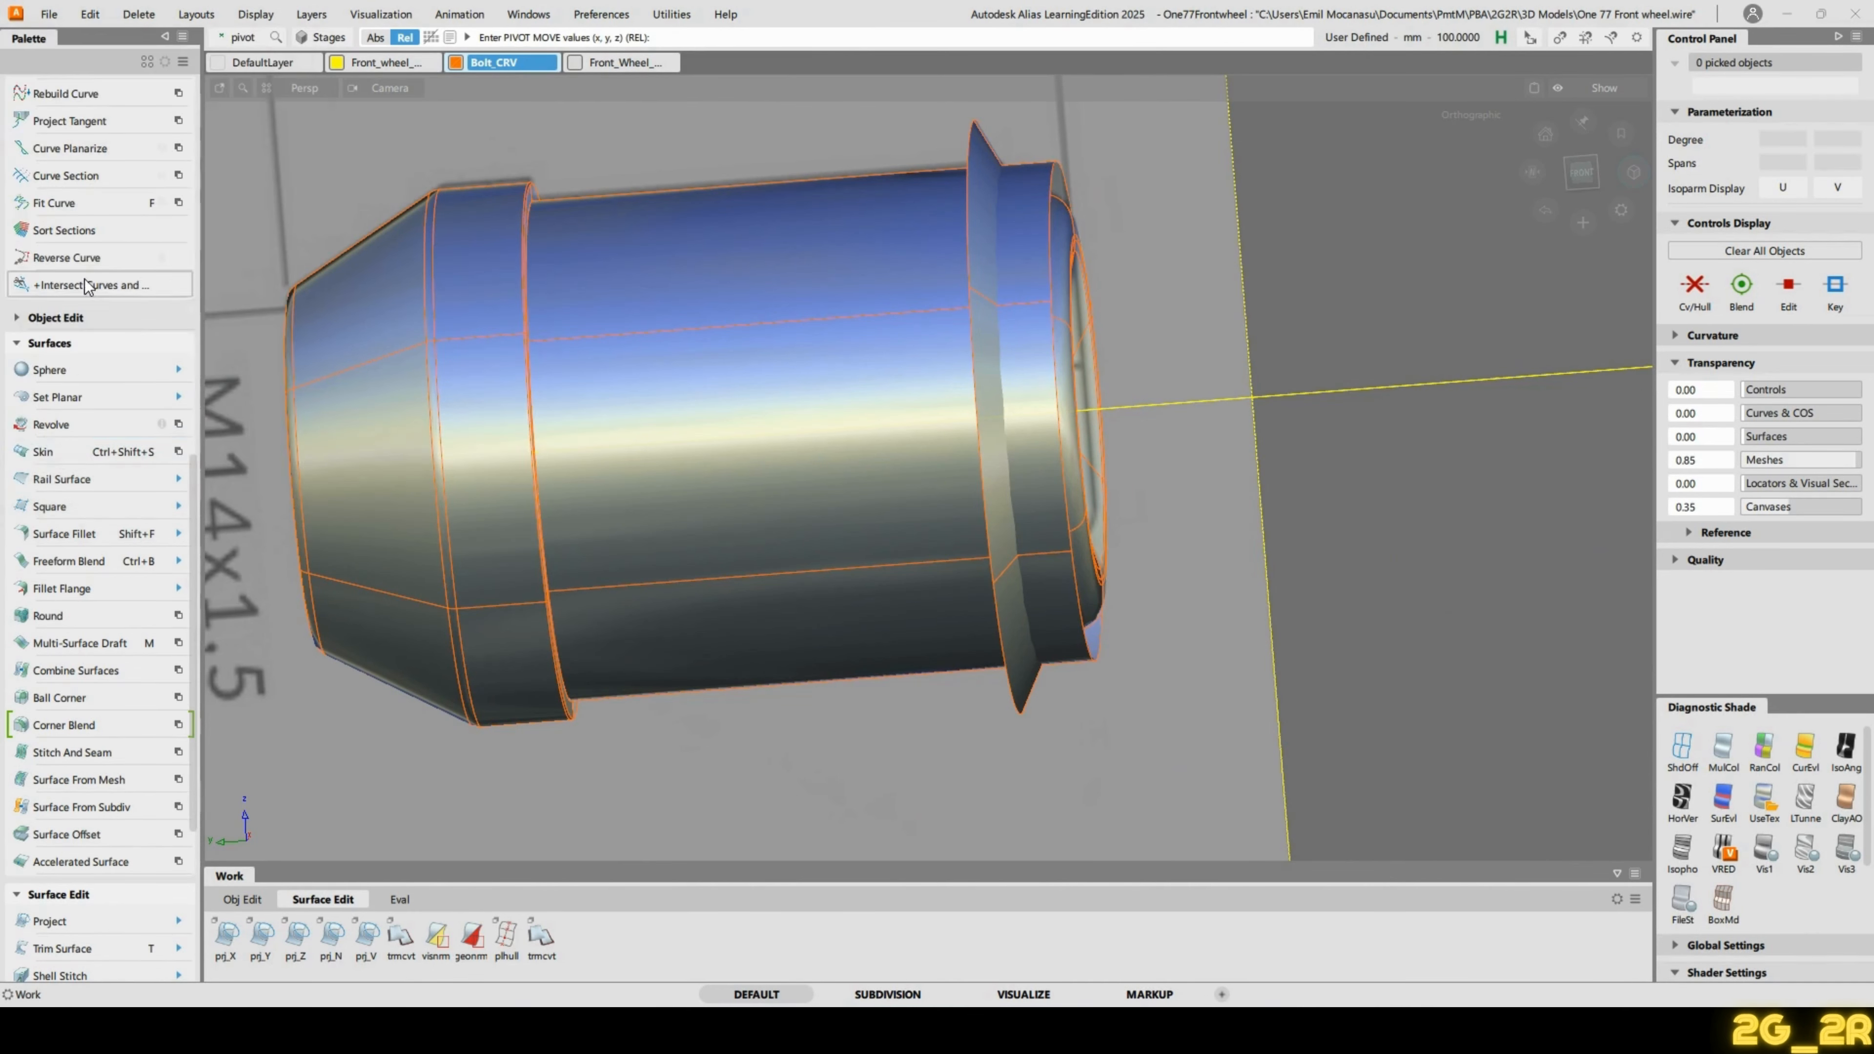
pyautogui.keyDown('alt'); pyautogui.keyDown('shift'); pyautogui.moveTo(870, 229); pyautogui.dragTo(1054, 351); pyautogui.keyUp('shift'); pyautogui.keyUp('alt')
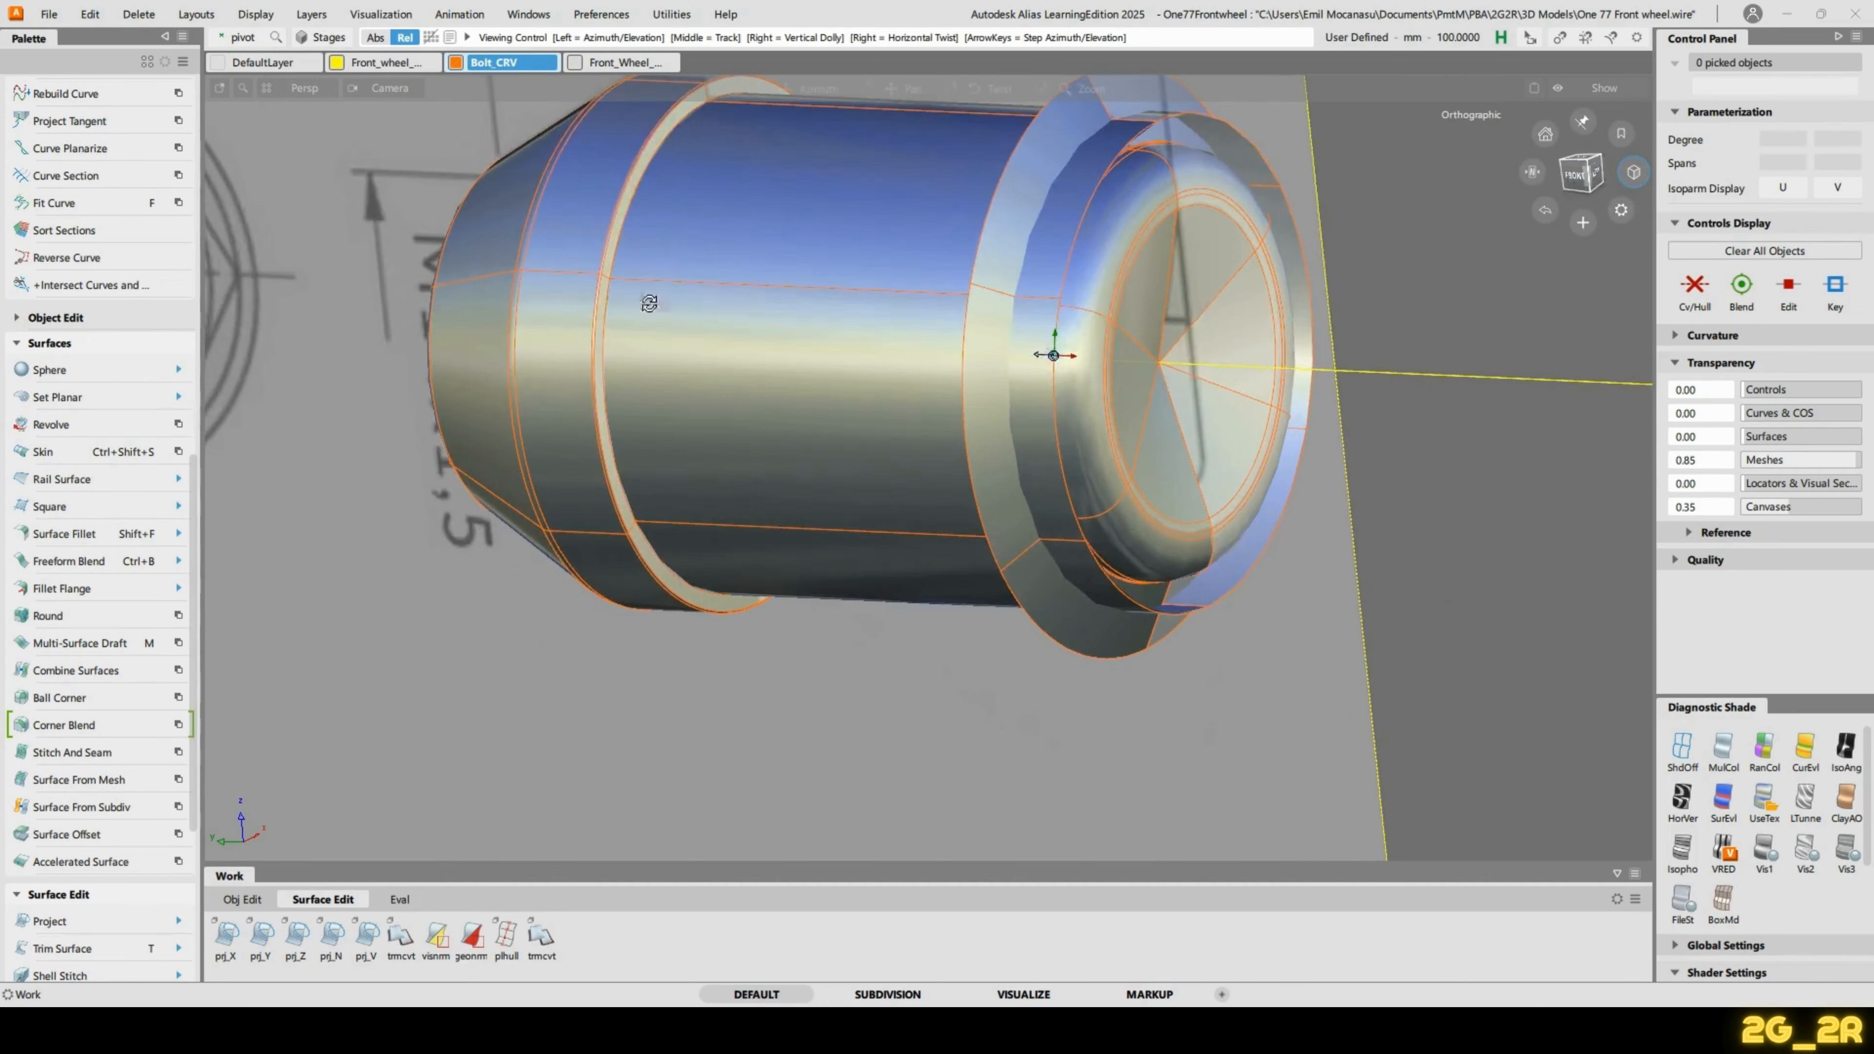
# Set Pick Chain's continuity to G1 Tangent and pick the chain of surfaces around the bolt's cylindrical body.
pyautogui.scroll(3, 98, 173)
pyautogui.scroll(12, 98, 166)
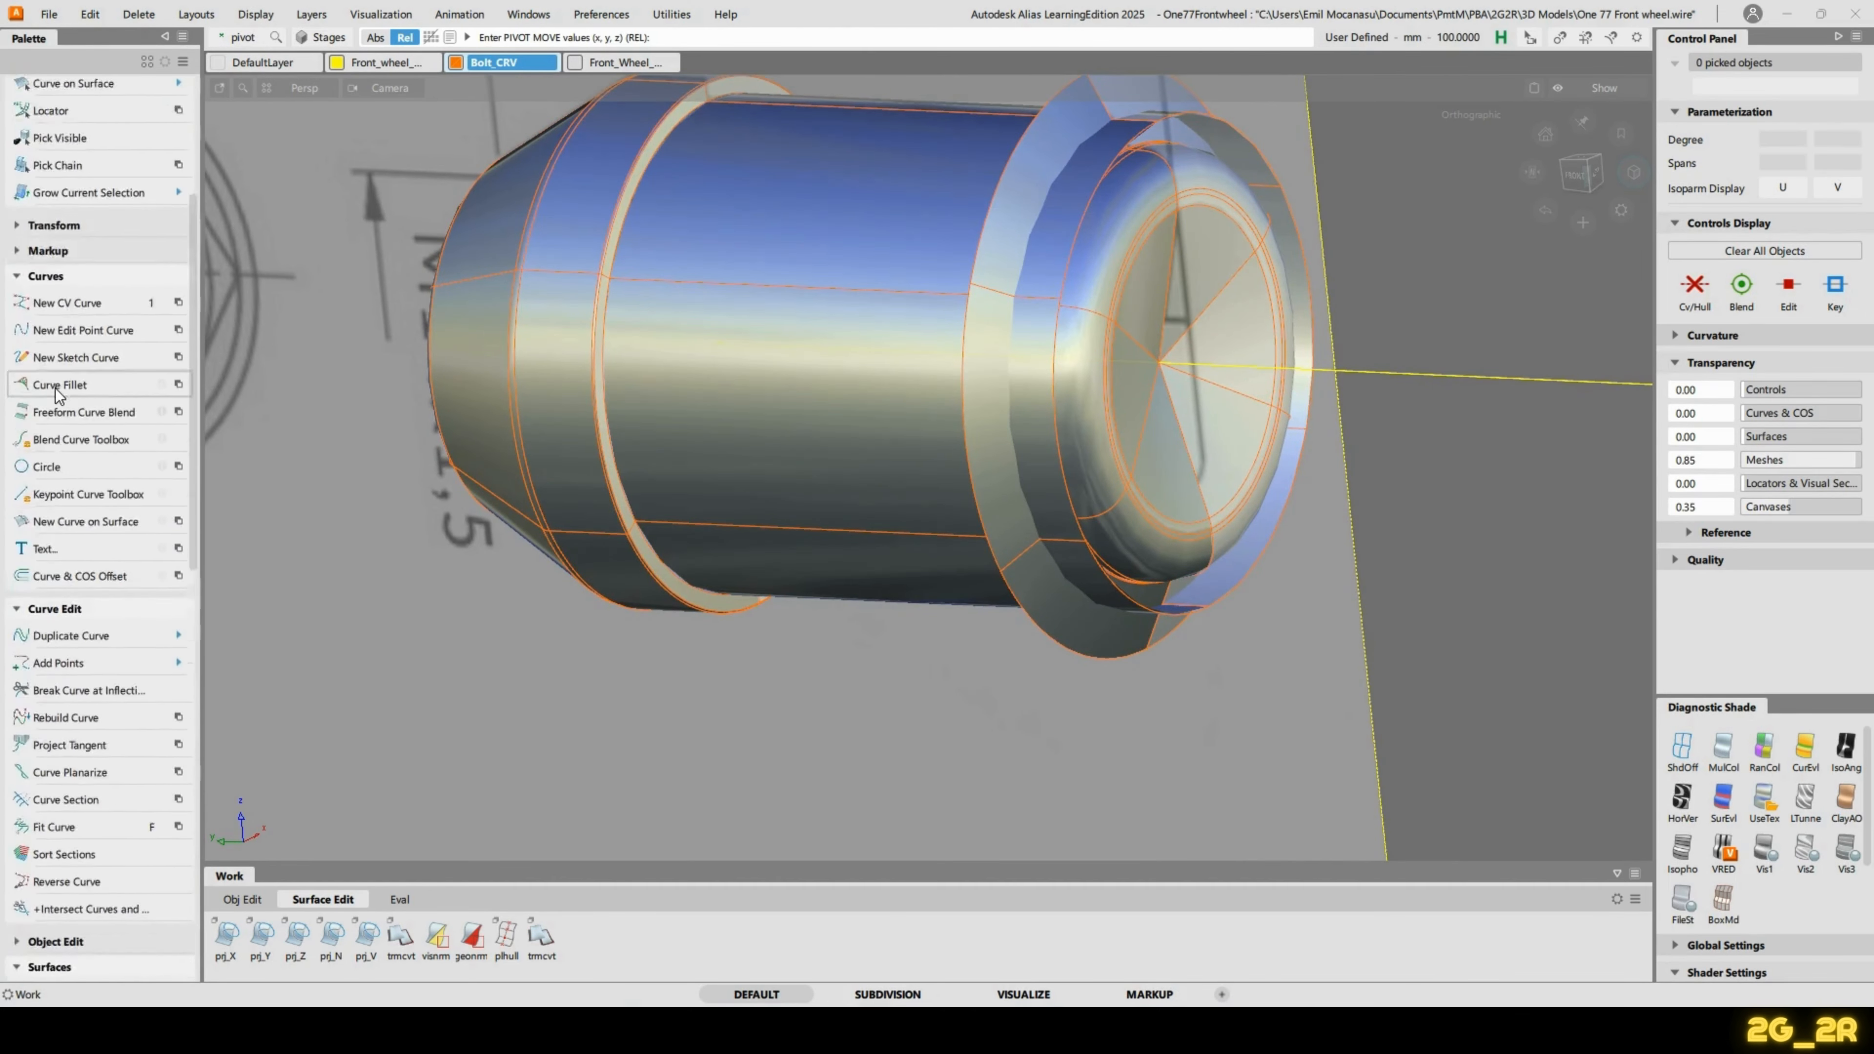
pyautogui.scroll(2, 113, 347)
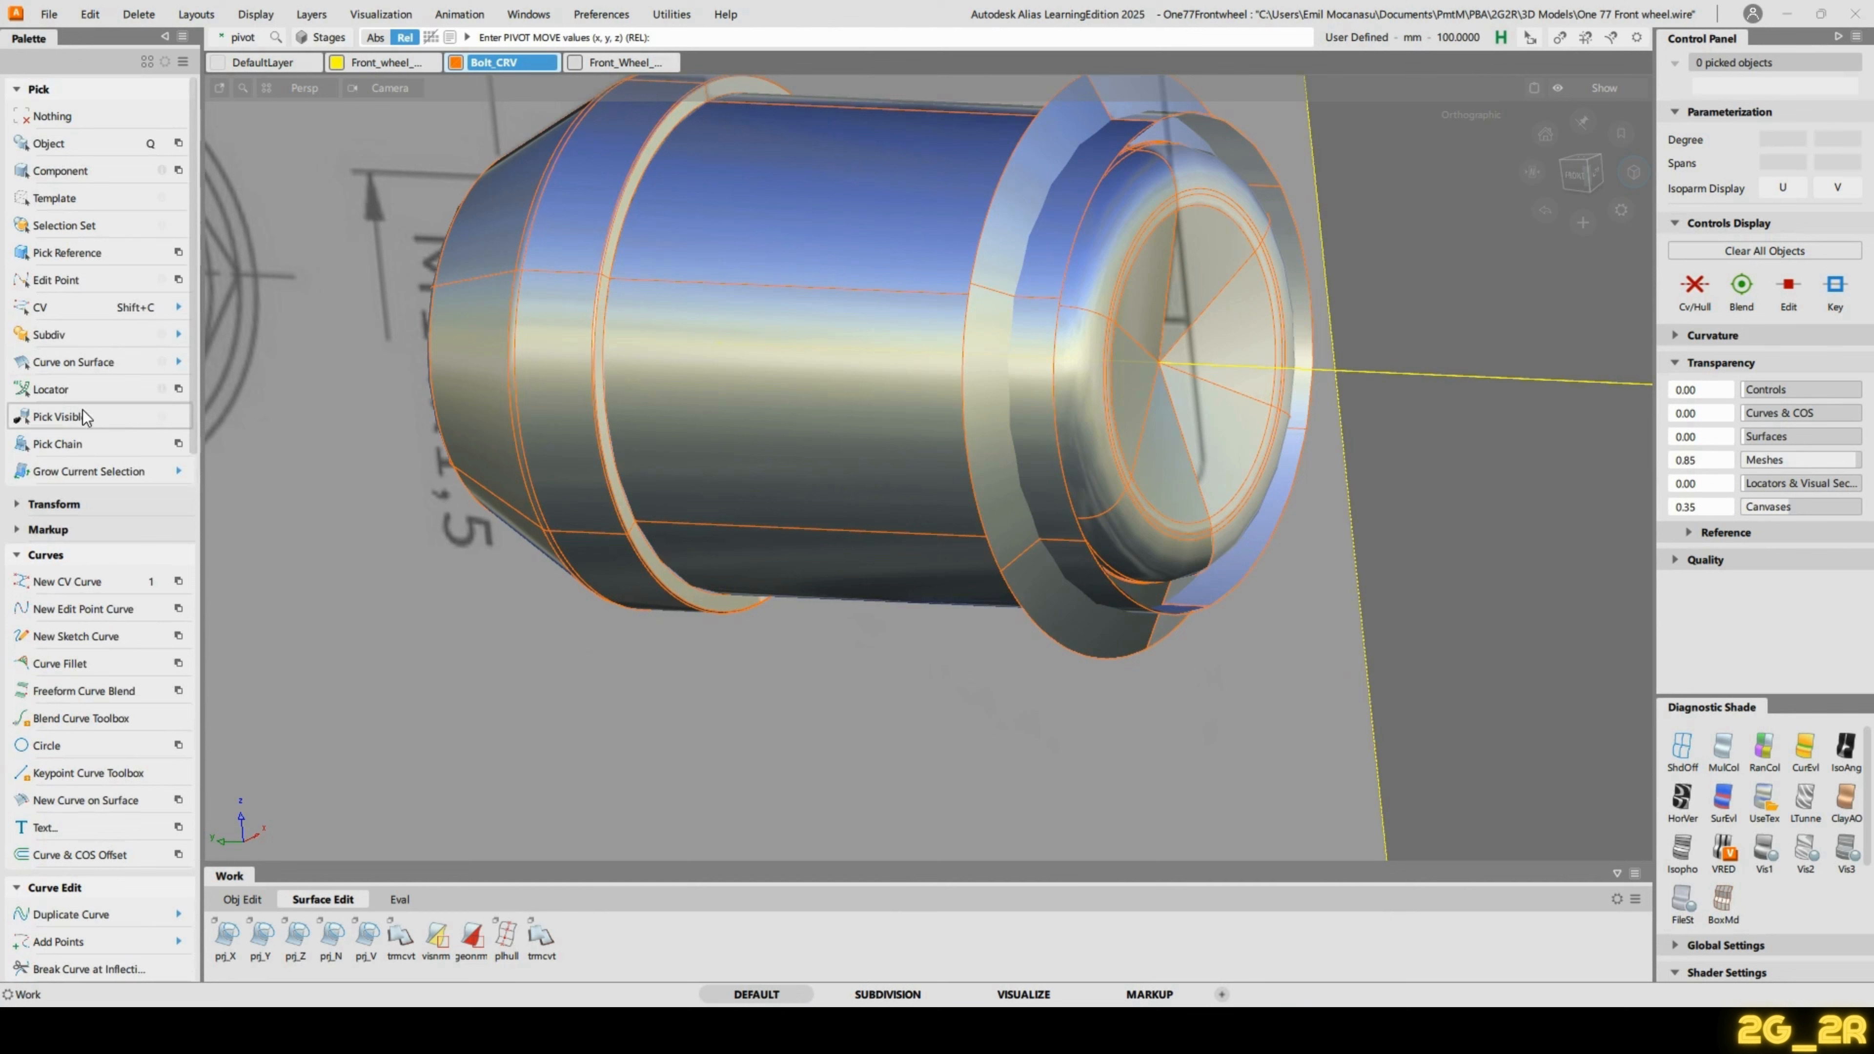
pyautogui.click(79, 444)
pyautogui.click(253, 75)
pyautogui.click(220, 118)
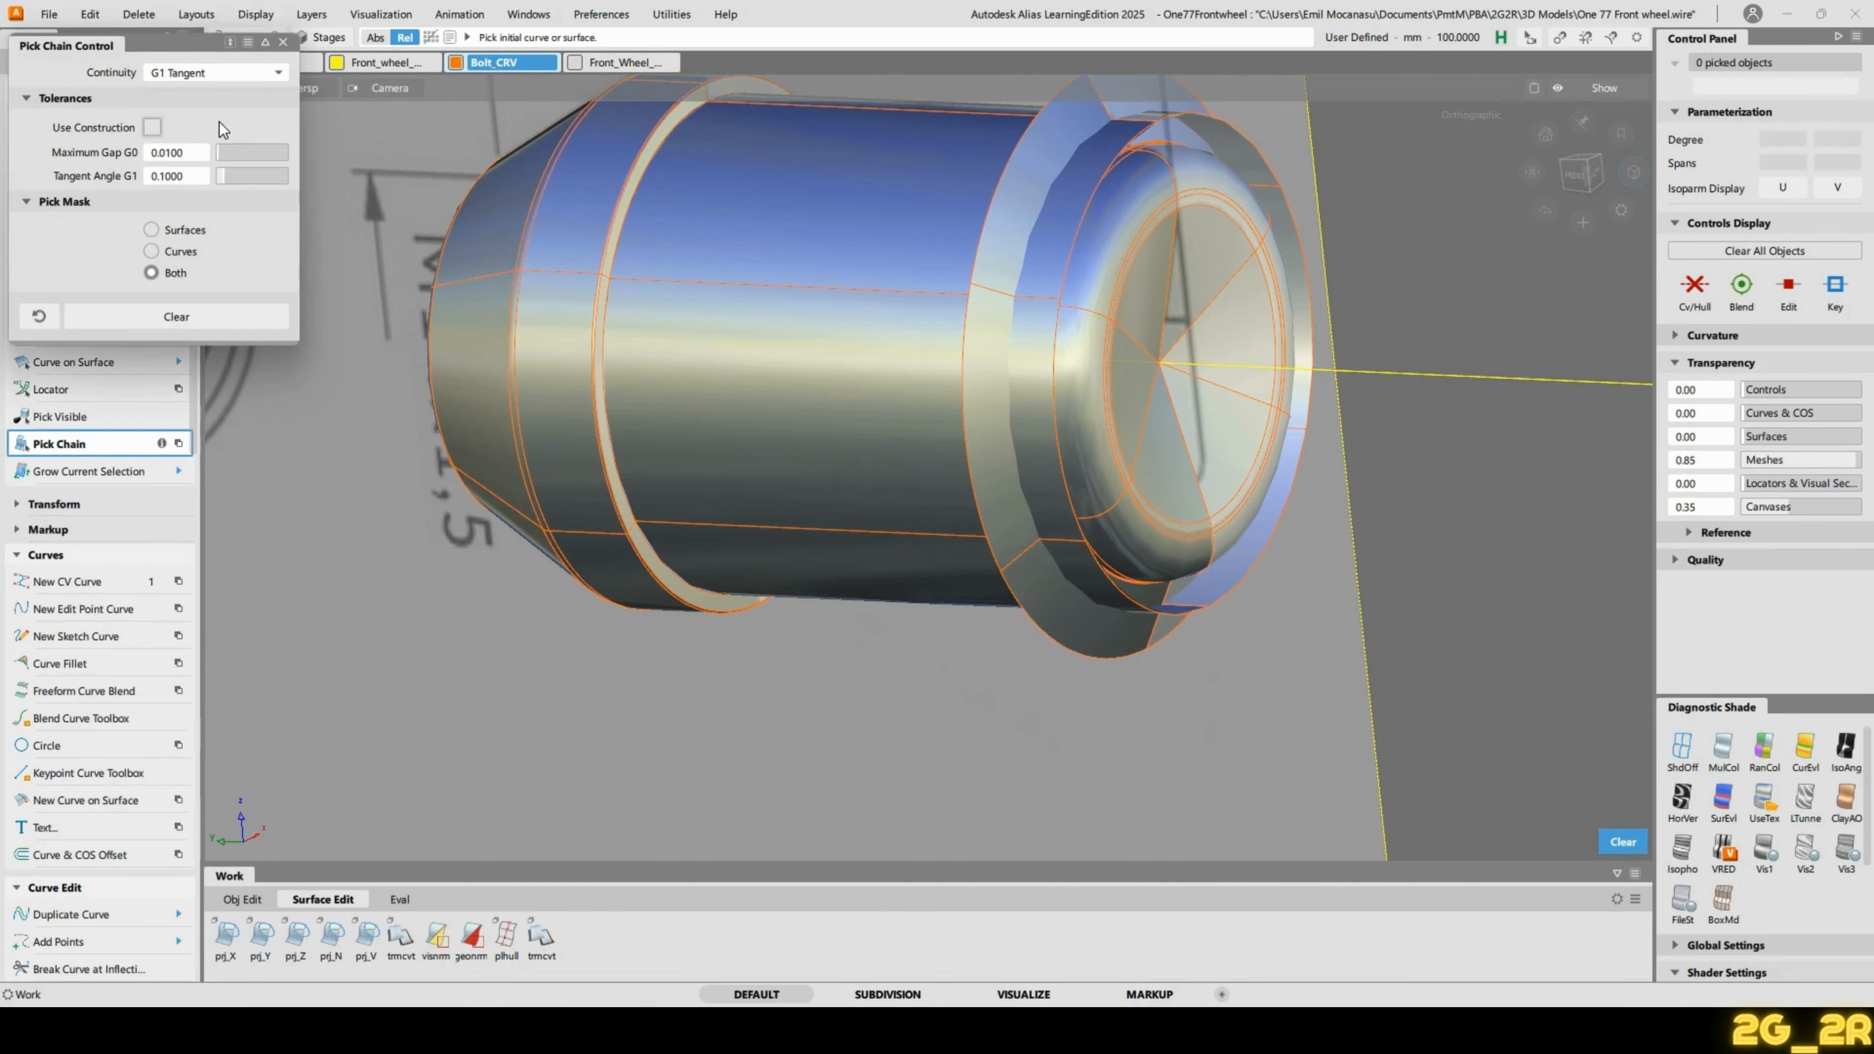
pyautogui.click(1059, 360)
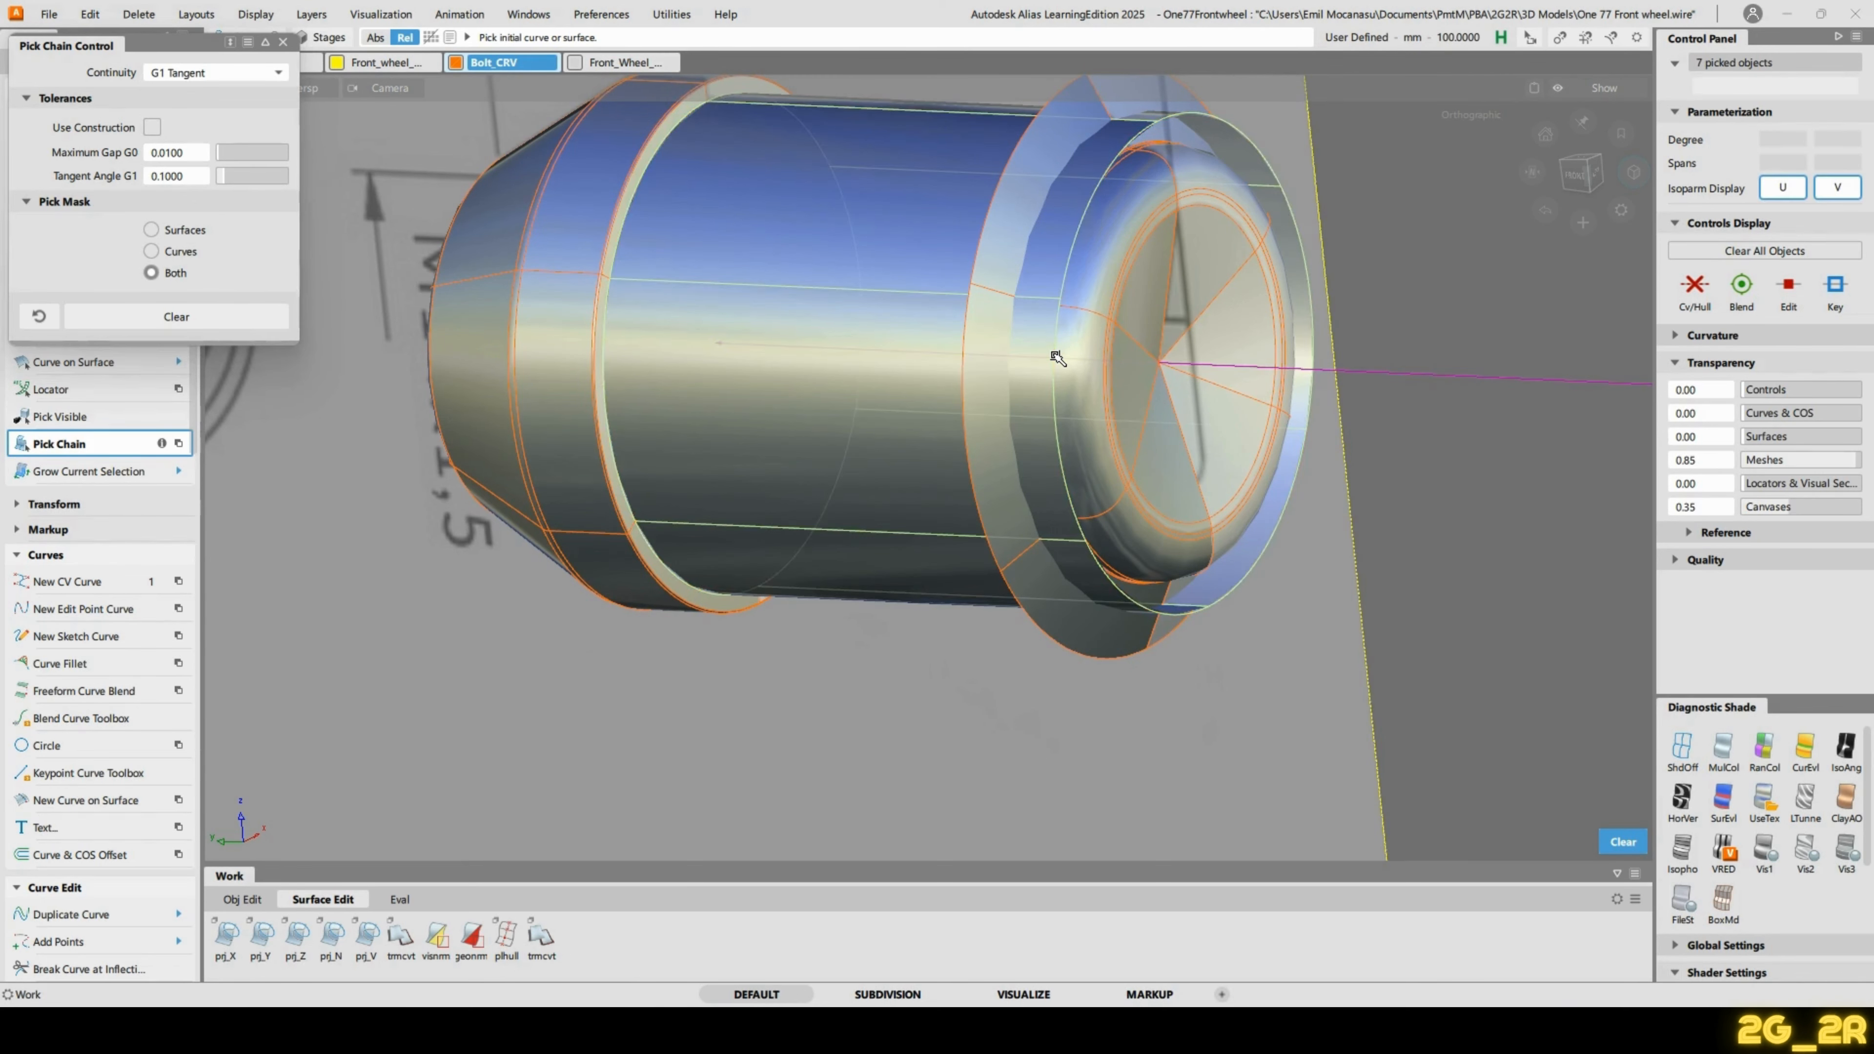
pyautogui.keyDown('alt'); pyautogui.keyDown('shift'); pyautogui.moveTo(1059, 360); pyautogui.dragTo(922, 386); pyautogui.keyUp('shift'); pyautogui.keyUp('alt')
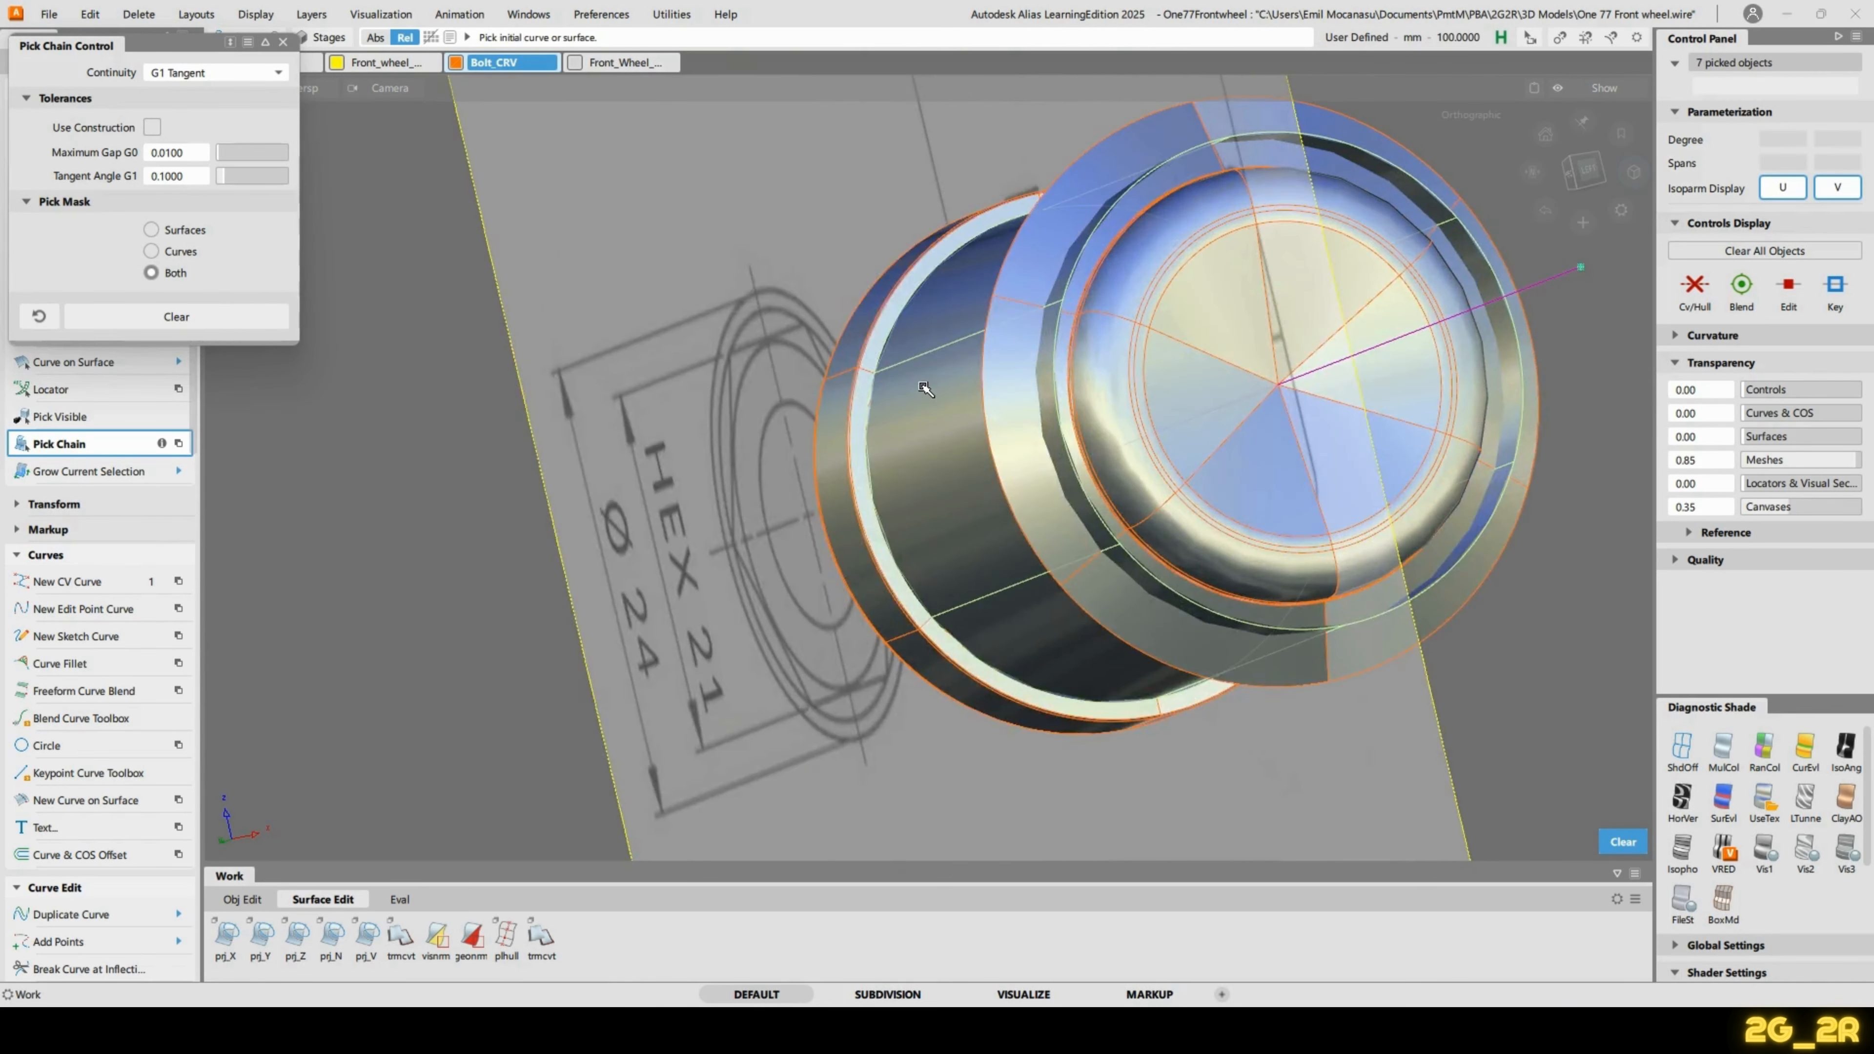
# Isolate the picked ring of cylindrical body surfaces by hiding all other geometry.
pyautogui.hotkey('ctrl', 'h')
pyautogui.keyDown('alt'); pyautogui.keyDown('shift'); pyautogui.moveTo(1458, 404); pyautogui.dragTo(1280, 406); pyautogui.keyUp('shift'); pyautogui.keyUp('alt')
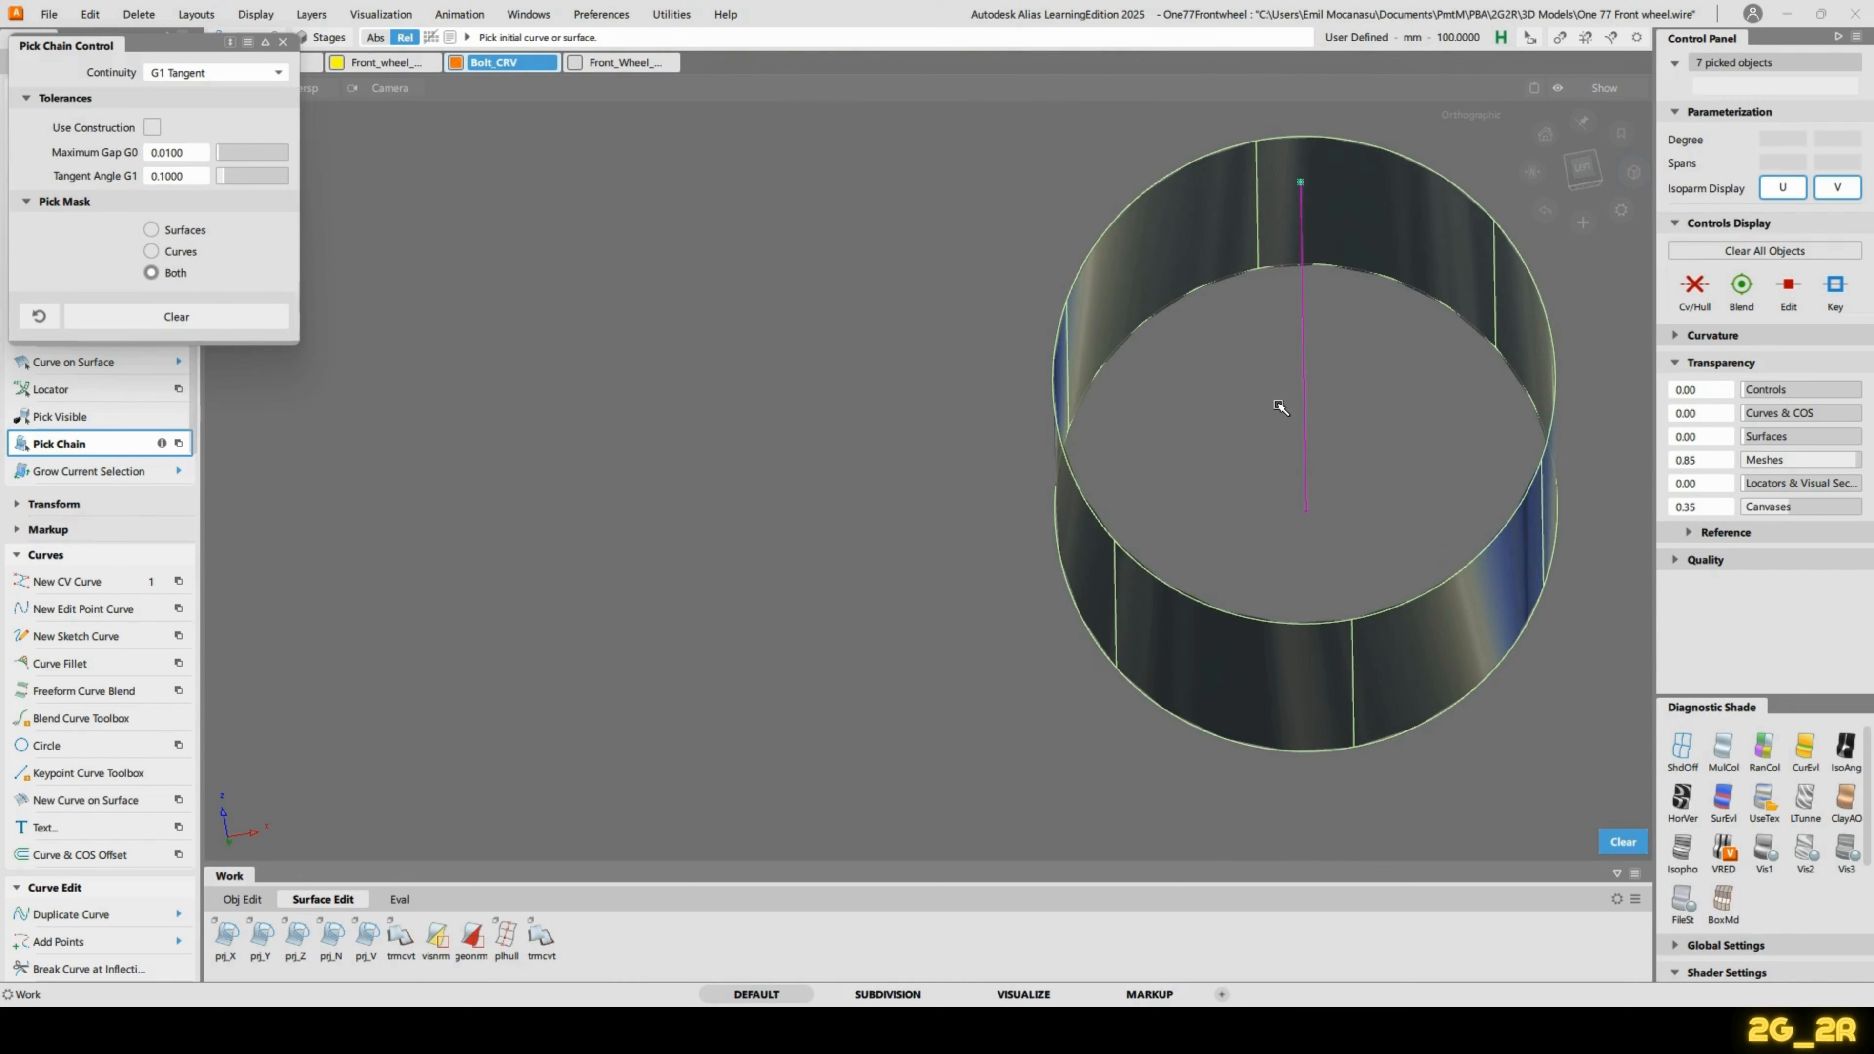
pyautogui.keyDown('ctrl'); pyautogui.keyDown('shift'); pyautogui.moveTo(1145, 327); pyautogui.dragTo(1171, 193); pyautogui.keyUp('shift'); pyautogui.keyUp('ctrl')
pyautogui.keyDown('alt'); pyautogui.keyDown('shift'); pyautogui.moveTo(1055, 295); pyautogui.dragTo(1267, 318); pyautogui.keyUp('shift'); pyautogui.keyUp('alt')
pyautogui.keyDown('ctrl'); pyautogui.keyDown('shift'); pyautogui.moveTo(1022, 223); pyautogui.dragTo(1035, 269); pyautogui.keyUp('shift'); pyautogui.keyUp('ctrl')
# Delete every second segment of the cylindrical ring, leaving three separate curved surfaces.
pyautogui.click(1058, 243)
pyautogui.keyDown('alt'); pyautogui.keyDown('shift'); pyautogui.moveTo(1284, 296); pyautogui.dragTo(1116, 360, button='middle'); pyautogui.keyUp('shift'); pyautogui.keyUp('alt')
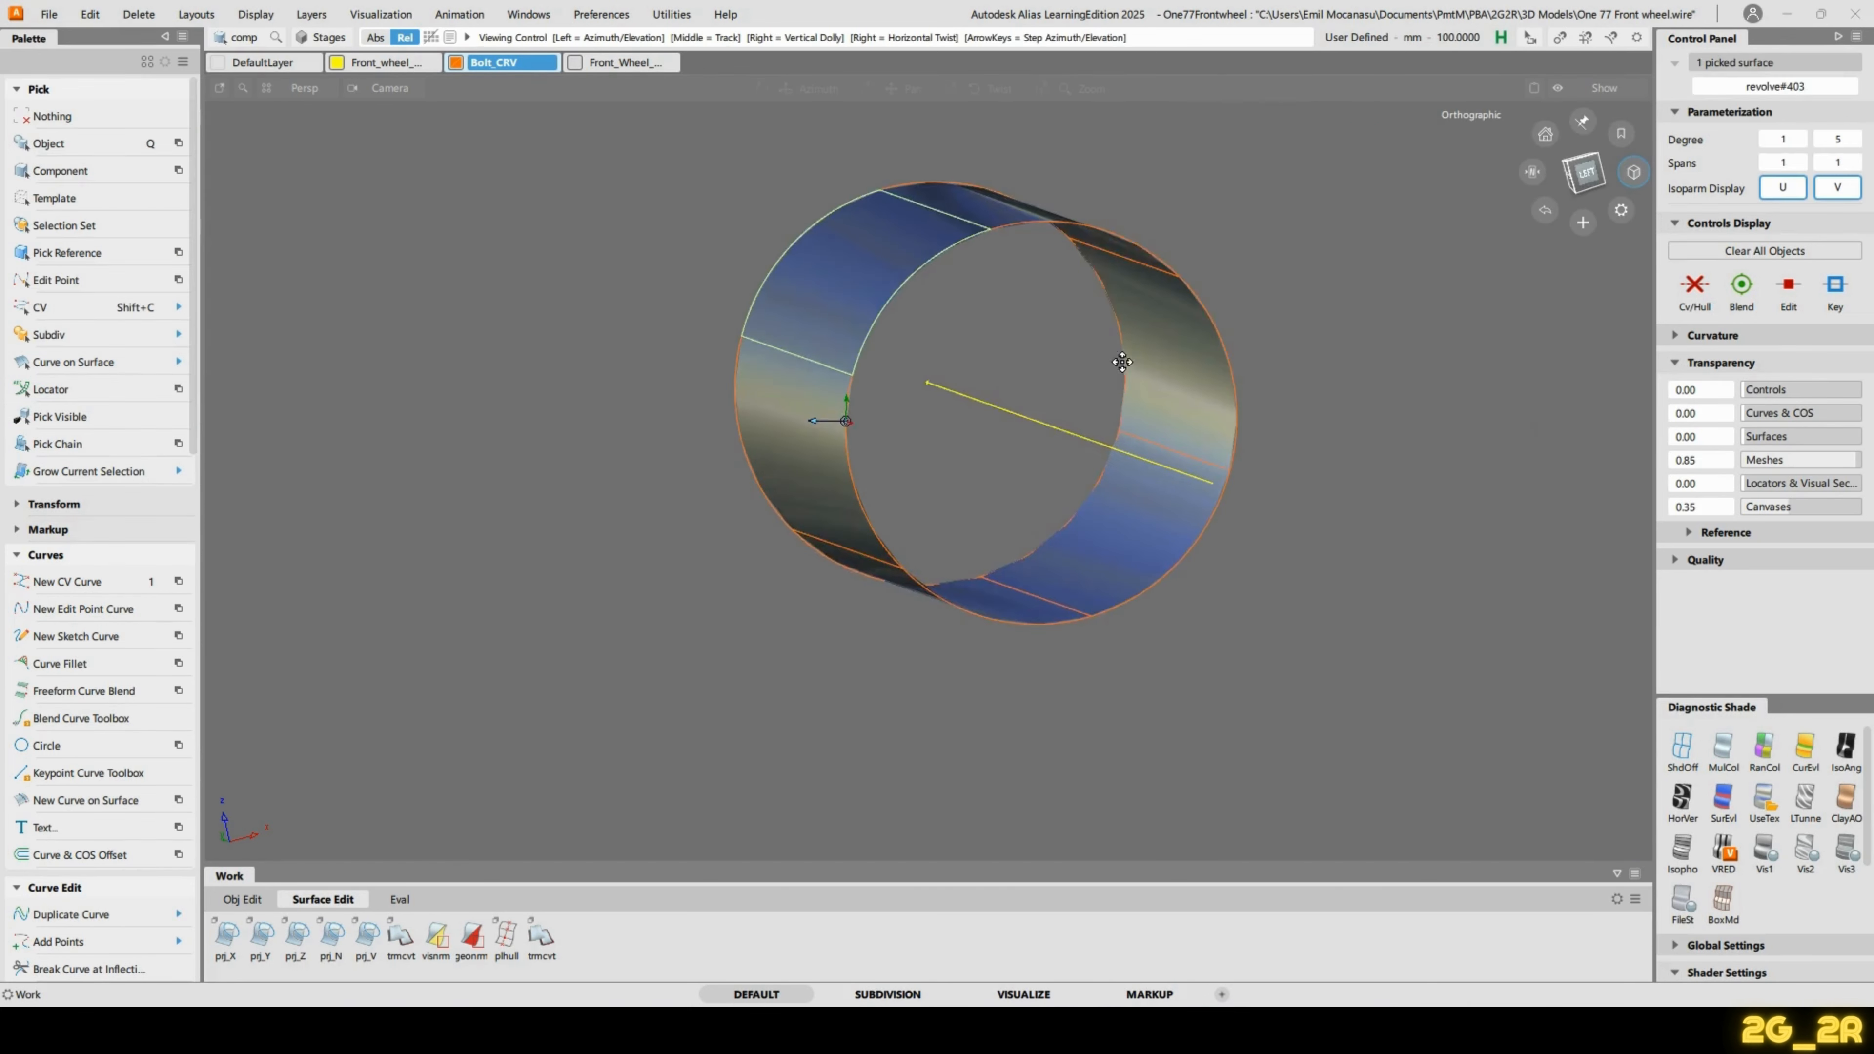
pyautogui.keyDown('alt'); pyautogui.keyDown('shift'); pyautogui.moveTo(1117, 360); pyautogui.dragTo(1060, 354); pyautogui.keyUp('shift'); pyautogui.keyUp('alt')
pyautogui.click(1208, 384)
pyautogui.keyDown('alt'); pyautogui.keyDown('shift'); pyautogui.moveTo(1062, 489); pyautogui.dragTo(1179, 539); pyautogui.keyUp('shift'); pyautogui.keyUp('alt')
pyautogui.click(1040, 547)
pyautogui.keyDown('alt'); pyautogui.keyDown('shift'); pyautogui.moveTo(1033, 548); pyautogui.dragTo(914, 588); pyautogui.keyUp('shift'); pyautogui.keyUp('alt')
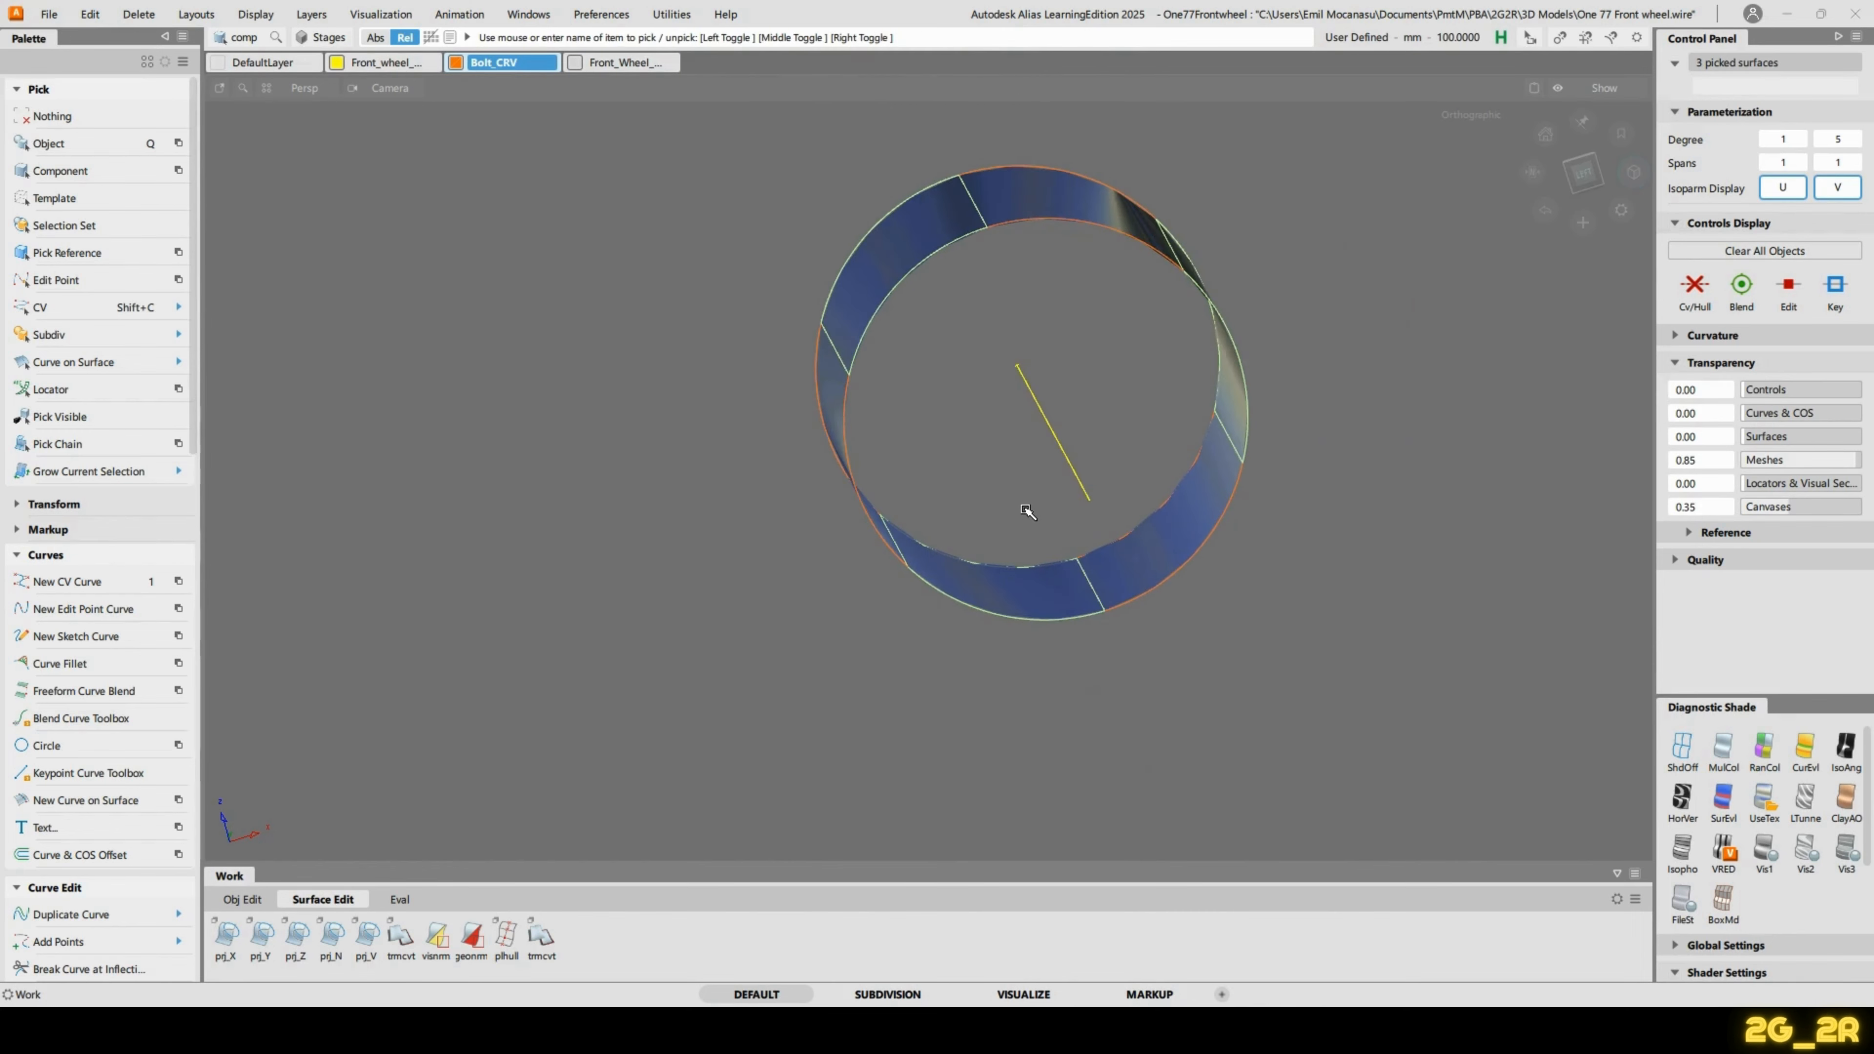
pyautogui.press('Delete')
# Skin a flat surface across the gap between the left and upper curved segments, with crown mode Off.
pyautogui.keyDown('alt'); pyautogui.keyDown('shift'); pyautogui.moveTo(864, 450); pyautogui.dragTo(948, 472); pyautogui.keyUp('shift'); pyautogui.keyUp('alt')
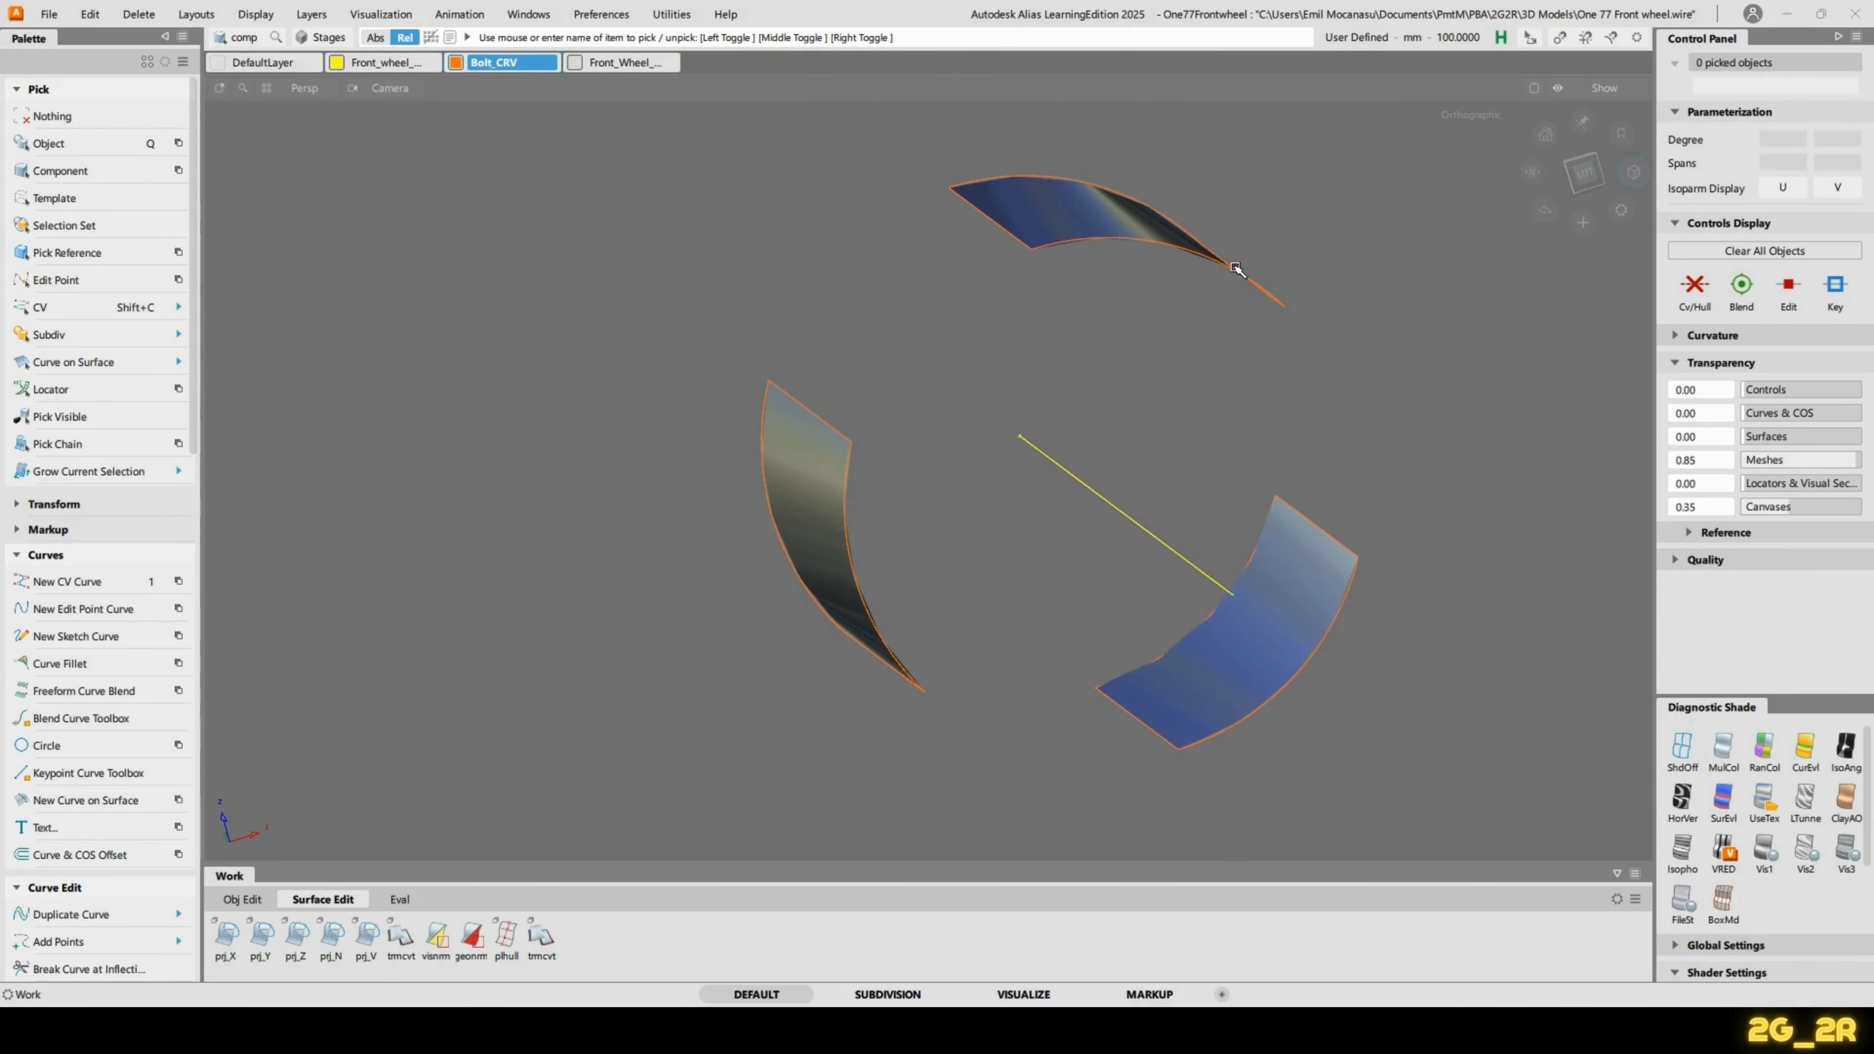
pyautogui.keyDown('alt'); pyautogui.keyDown('shift'); pyautogui.moveTo(899, 611); pyautogui.dragTo(913, 458); pyautogui.keyUp('shift'); pyautogui.keyUp('alt')
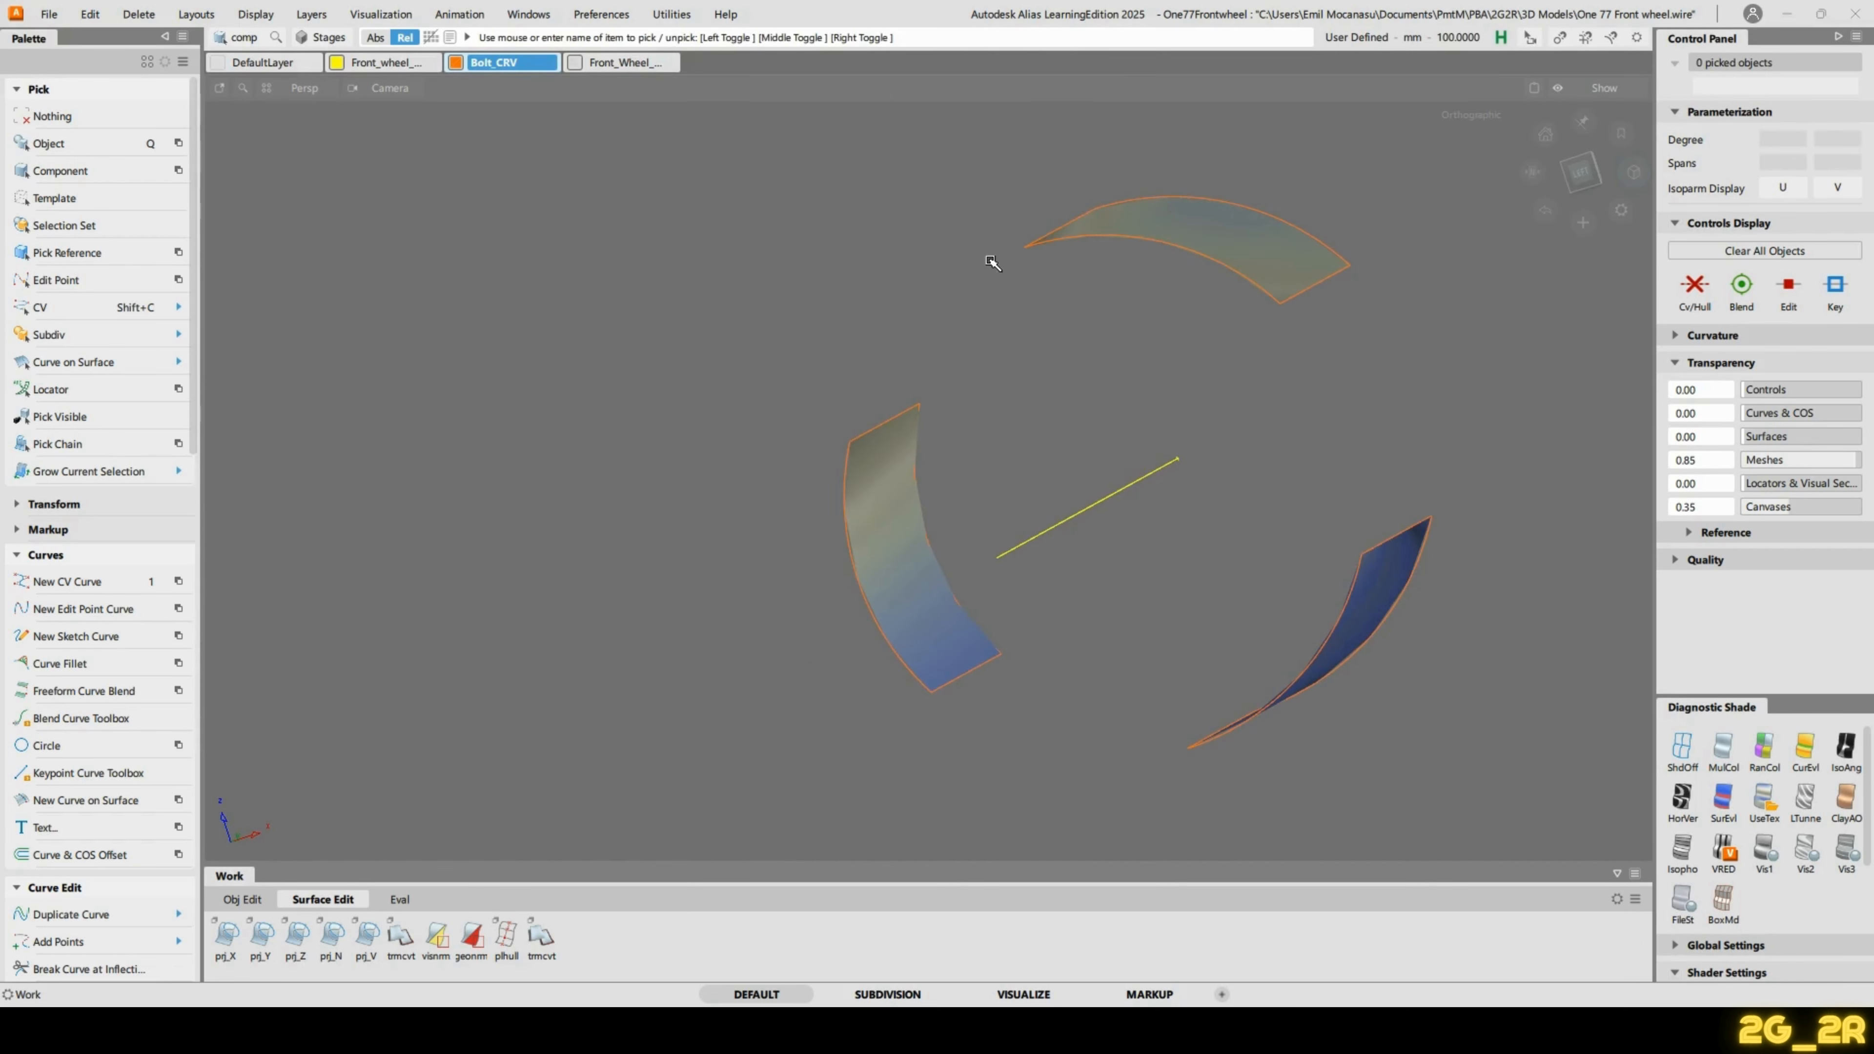
pyautogui.keyDown('alt'); pyautogui.keyDown('shift'); pyautogui.moveTo(992, 259); pyautogui.dragTo(1195, 299); pyautogui.keyUp('shift'); pyautogui.keyUp('alt')
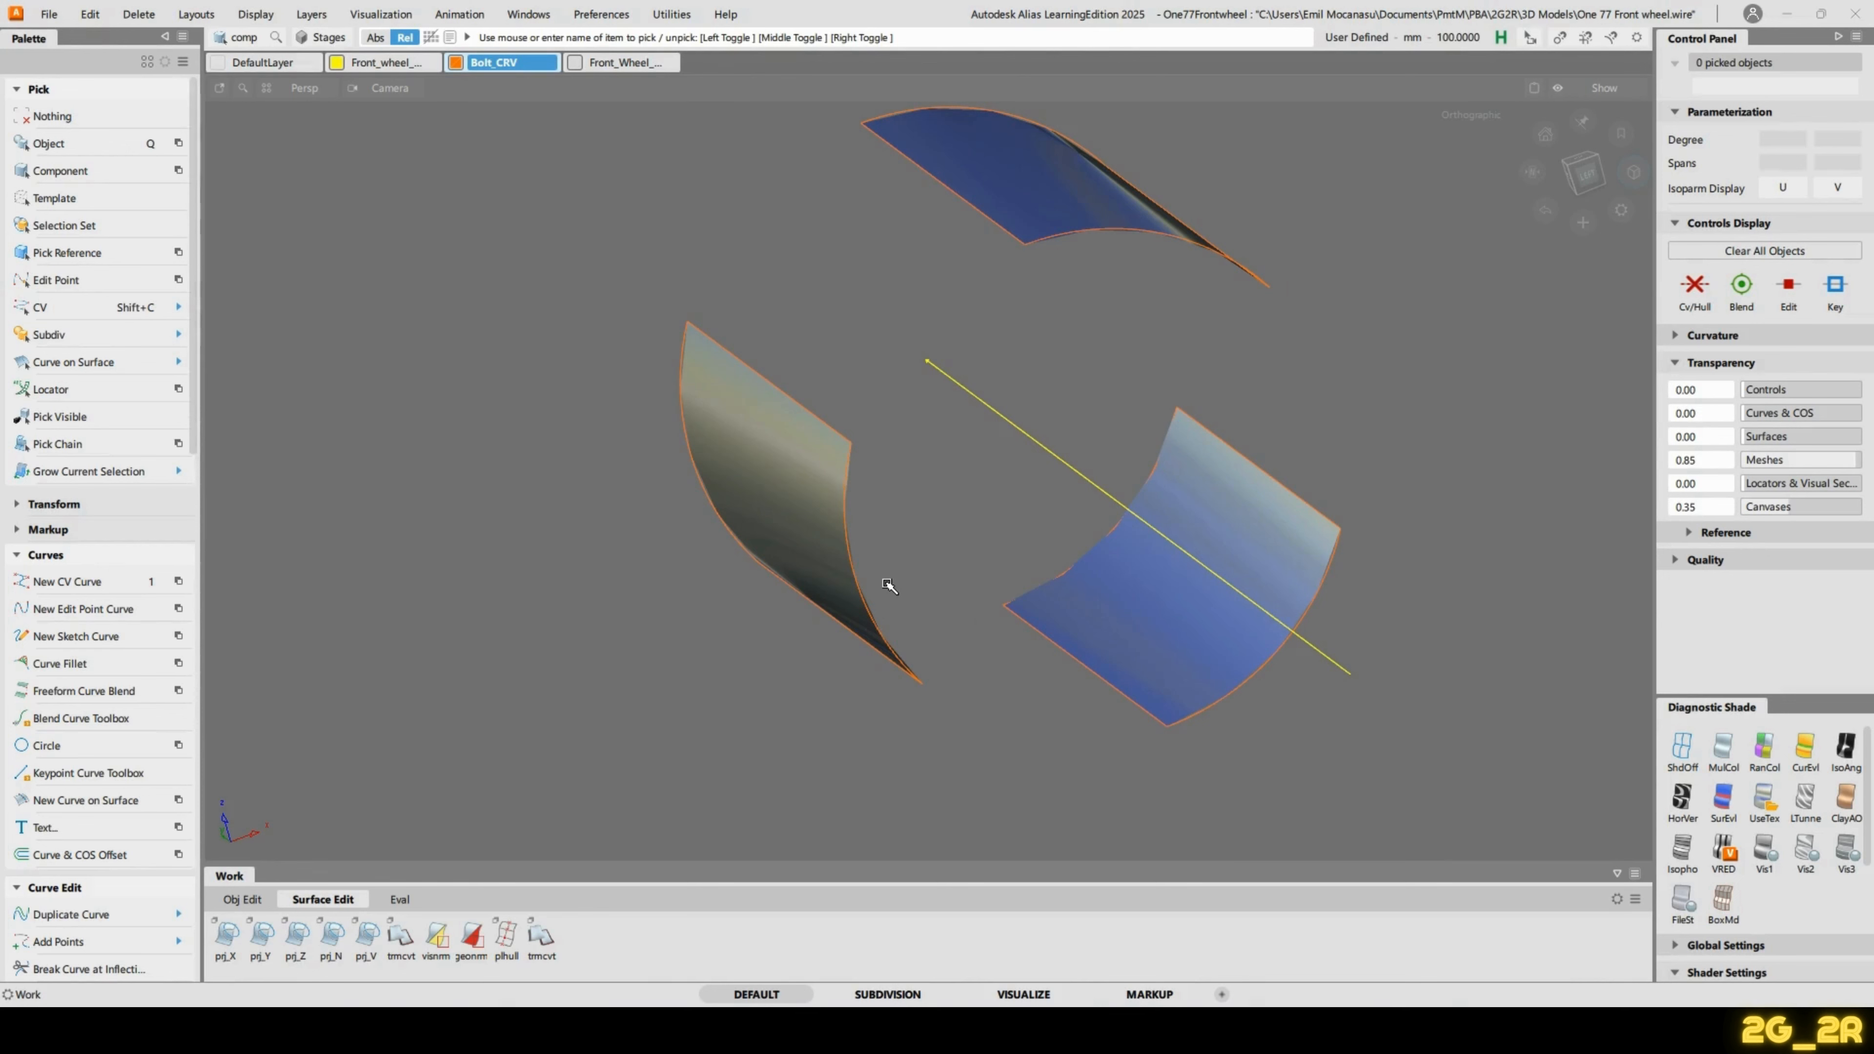
pyautogui.press('s')
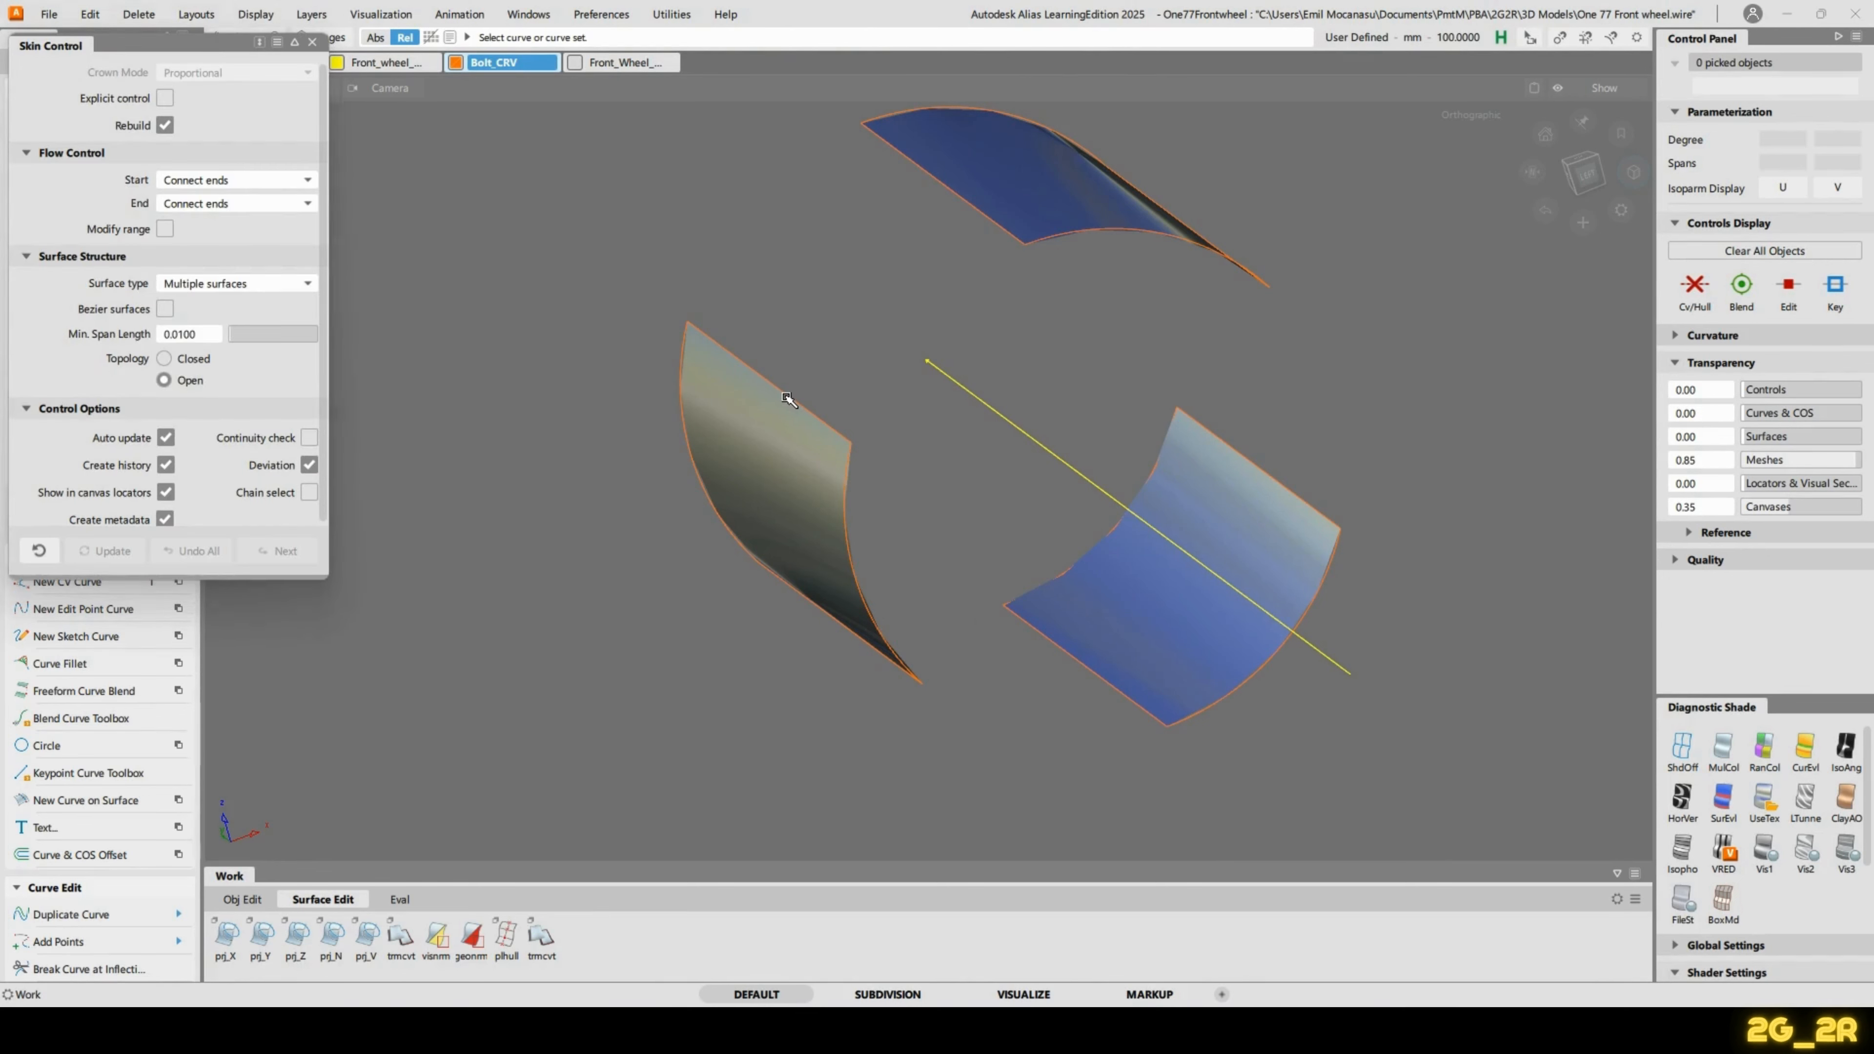
pyautogui.click(787, 398)
pyautogui.click(957, 196)
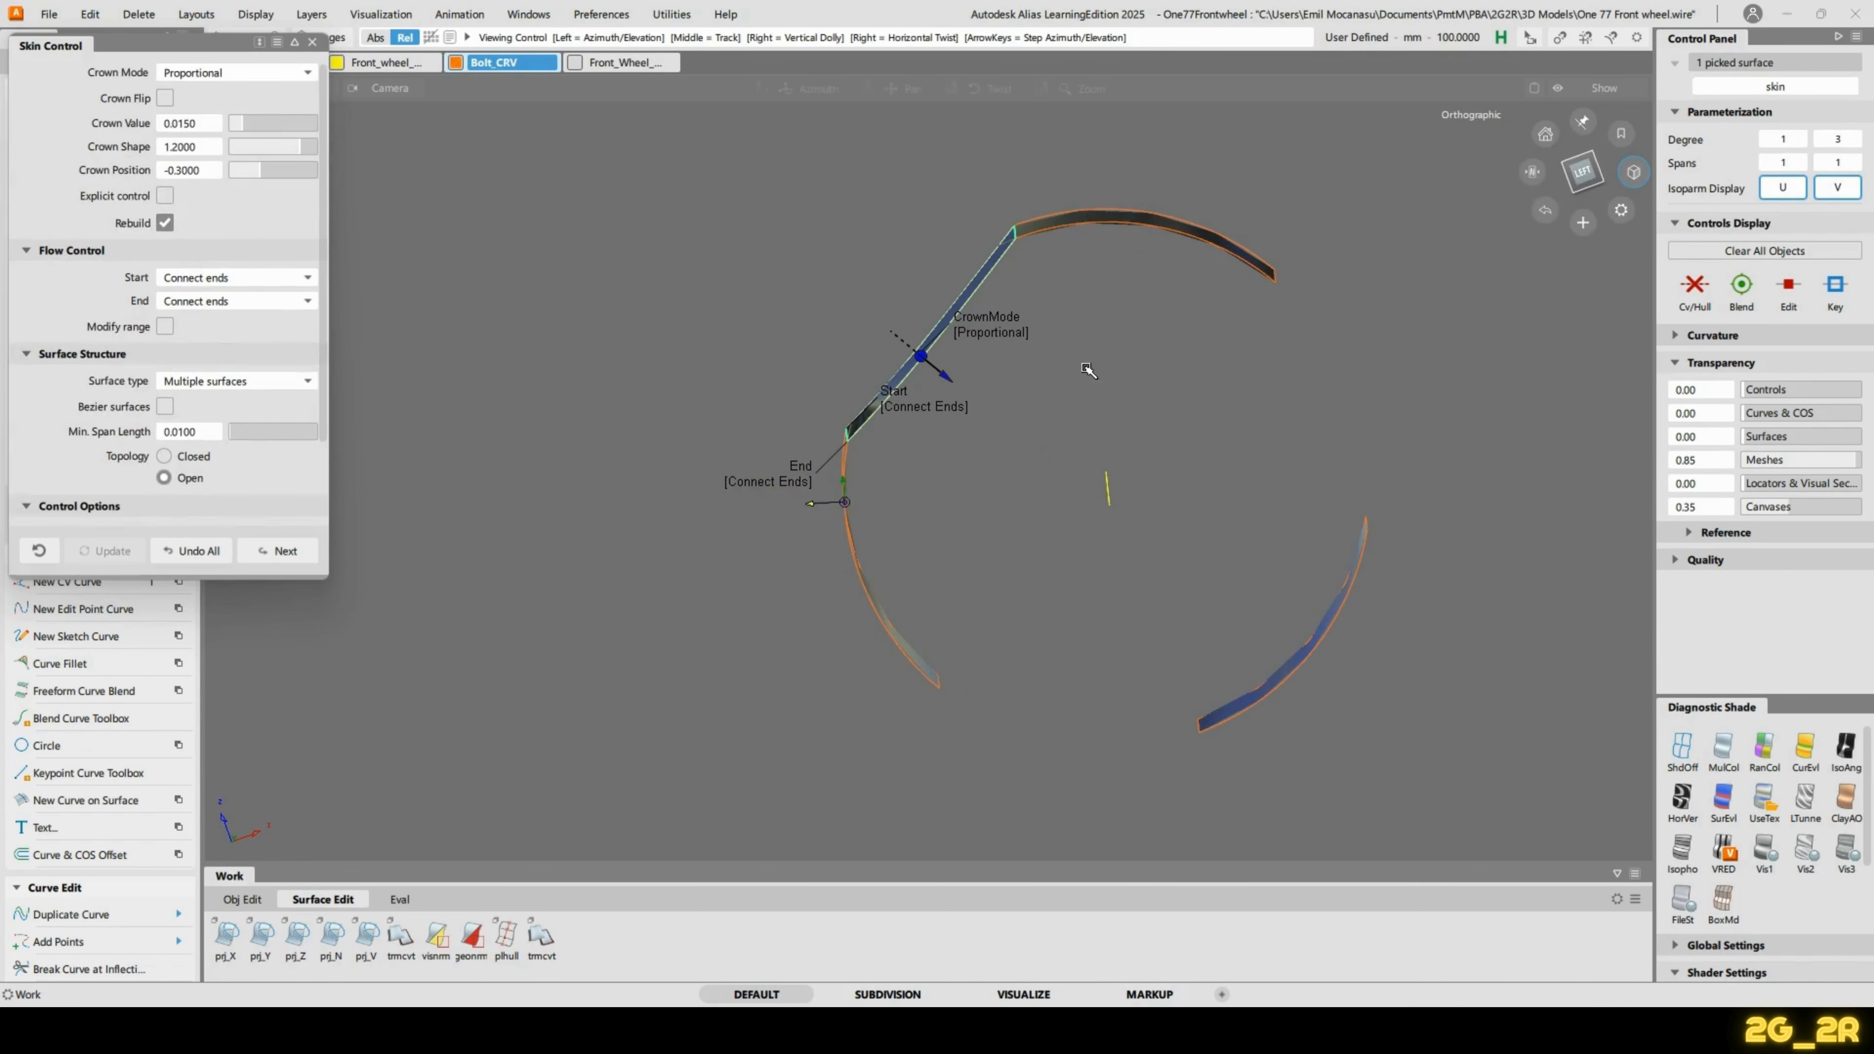
pyautogui.click(992, 332)
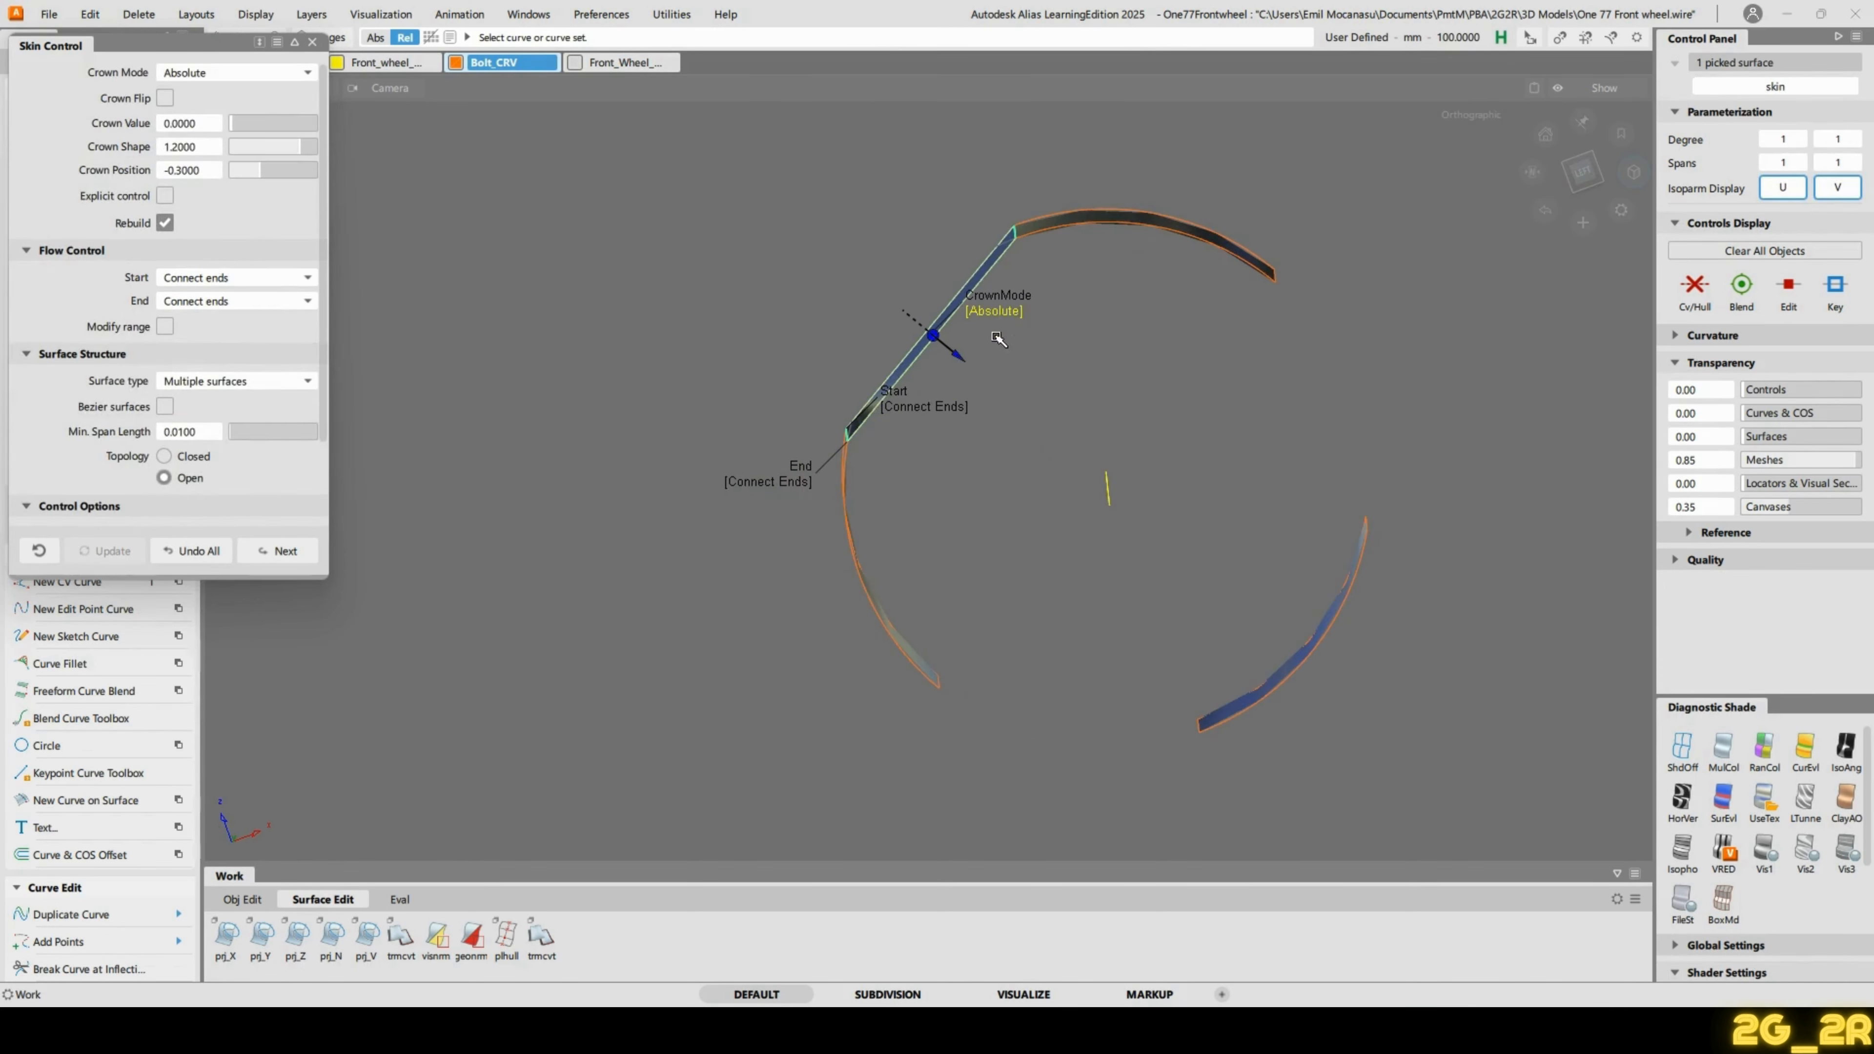
pyautogui.keyDown('alt'); pyautogui.keyDown('shift'); pyautogui.moveTo(1000, 323); pyautogui.dragTo(1067, 256); pyautogui.keyUp('shift'); pyautogui.keyUp('alt')
# Skin a flat surface between the two straight end edges of the upper curved segment.
pyautogui.click(904, 291)
pyautogui.click(914, 502)
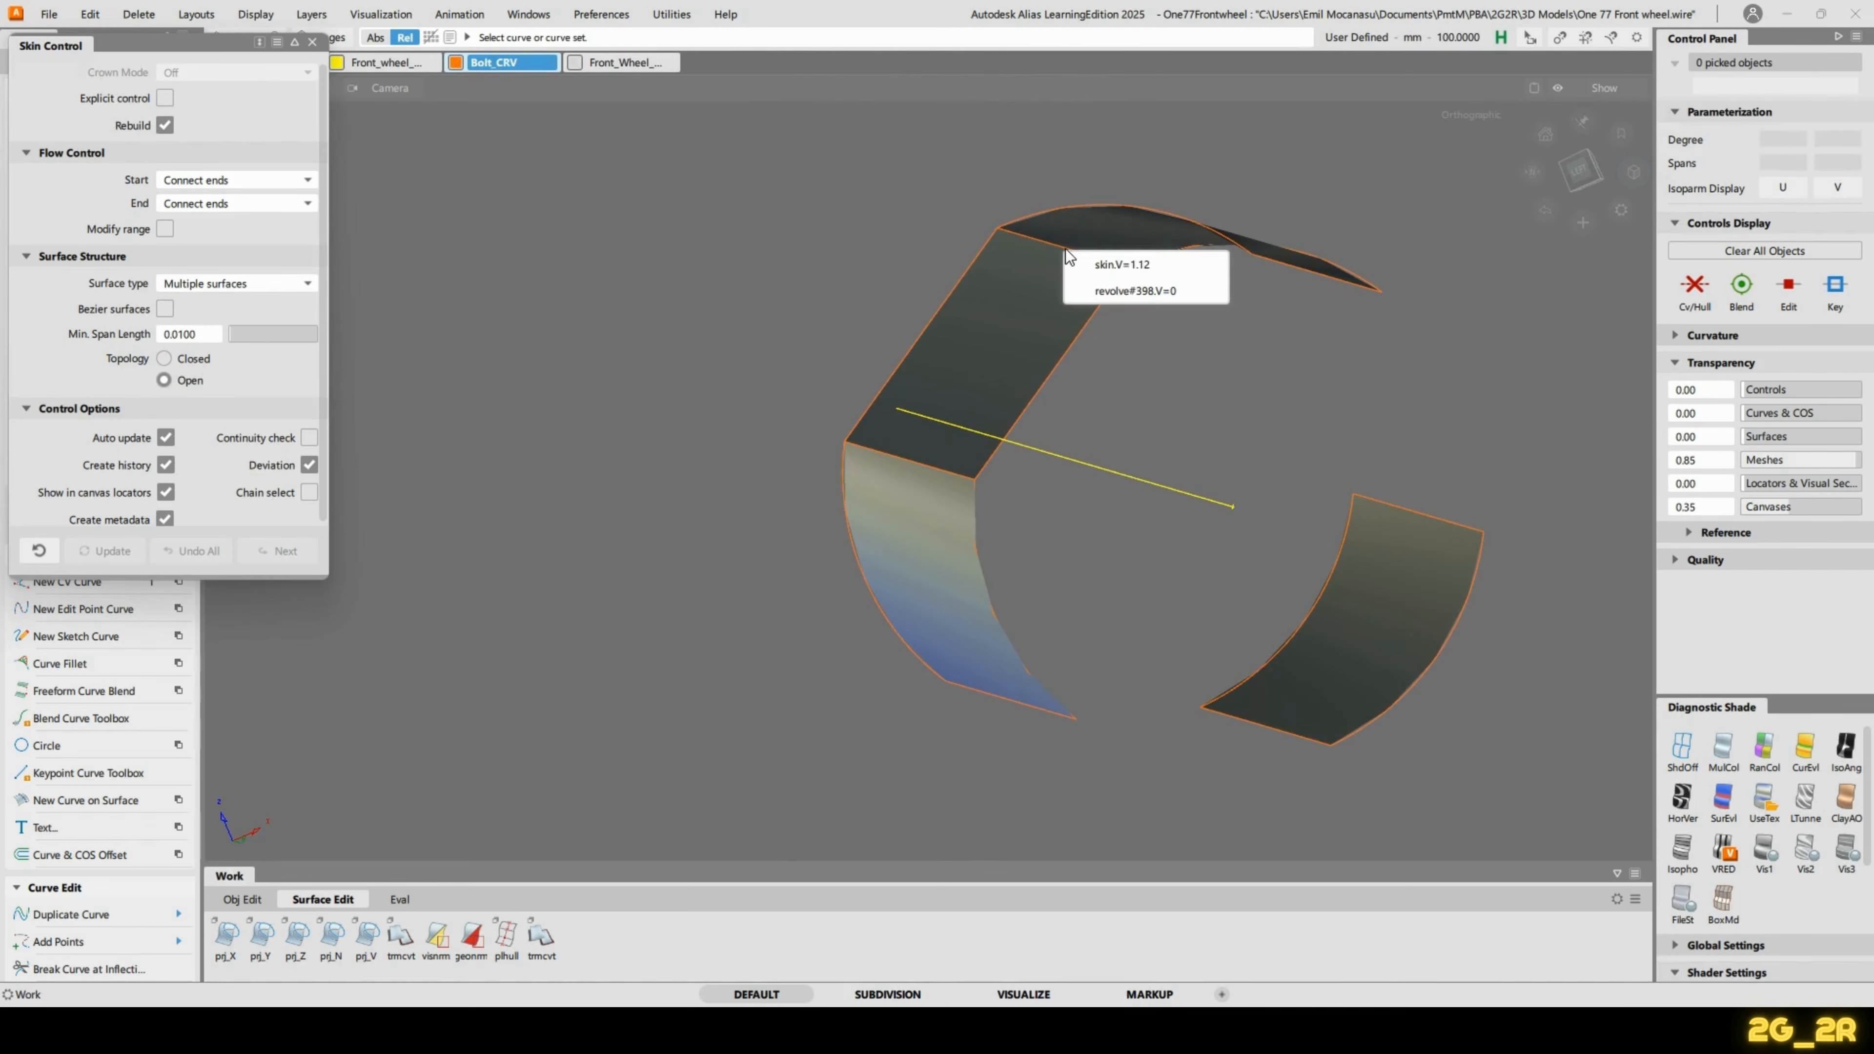
pyautogui.click(1166, 293)
pyautogui.keyDown('alt'); pyautogui.keyDown('shift'); pyautogui.moveTo(912, 281); pyautogui.dragTo(1247, 250); pyautogui.keyUp('shift'); pyautogui.keyUp('alt')
pyautogui.click(1189, 286)
pyautogui.keyDown('alt'); pyautogui.keyDown('shift'); pyautogui.moveTo(1246, 251); pyautogui.dragTo(1271, 471); pyautogui.keyUp('shift'); pyautogui.keyUp('alt')
# Skin a flat surface across the gap between the upper and lower-right curved segments.
pyautogui.click(1321, 214)
pyautogui.click(1378, 219)
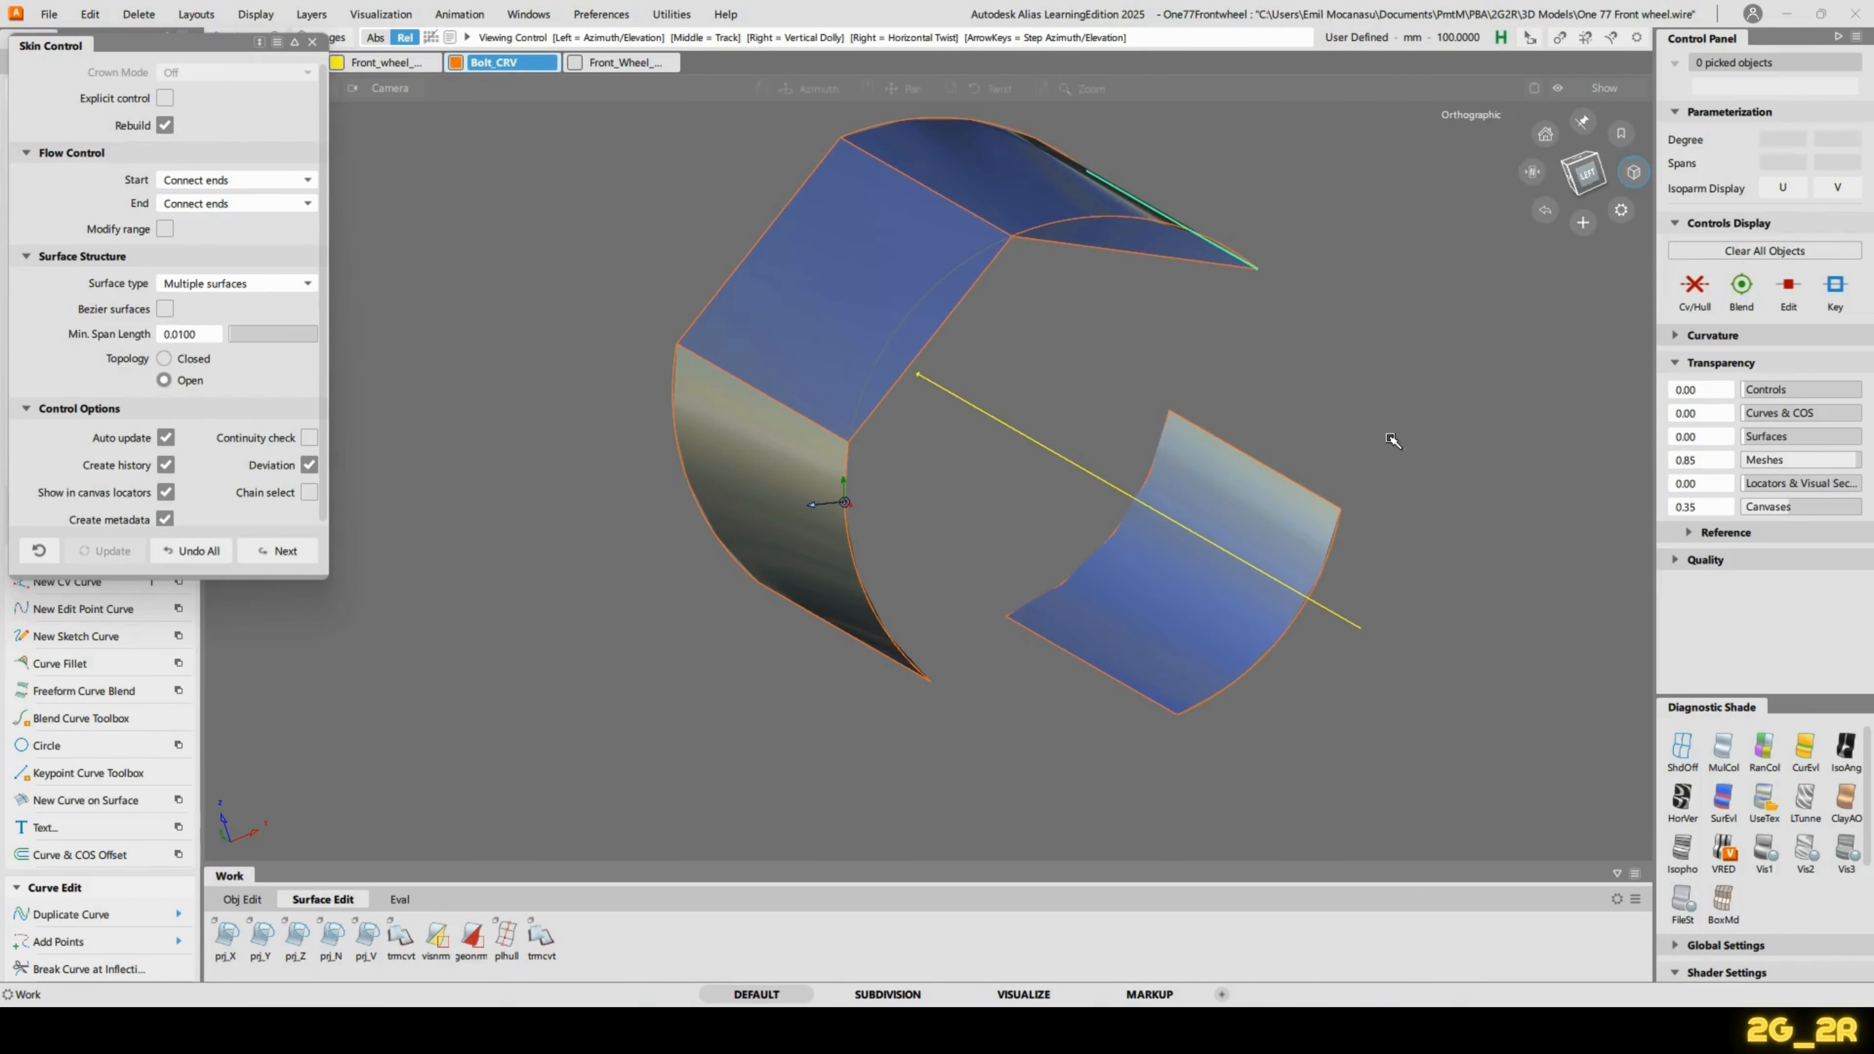
pyautogui.click(1271, 471)
pyautogui.keyDown('alt'); pyautogui.keyDown('shift'); pyautogui.moveTo(1092, 481); pyautogui.dragTo(1092, 413); pyautogui.keyUp('shift'); pyautogui.keyUp('alt')
pyautogui.keyDown('ctrl'); pyautogui.keyDown('shift'); pyautogui.moveTo(1091, 398); pyautogui.dragTo(1094, 310); pyautogui.keyUp('shift'); pyautogui.keyUp('ctrl')
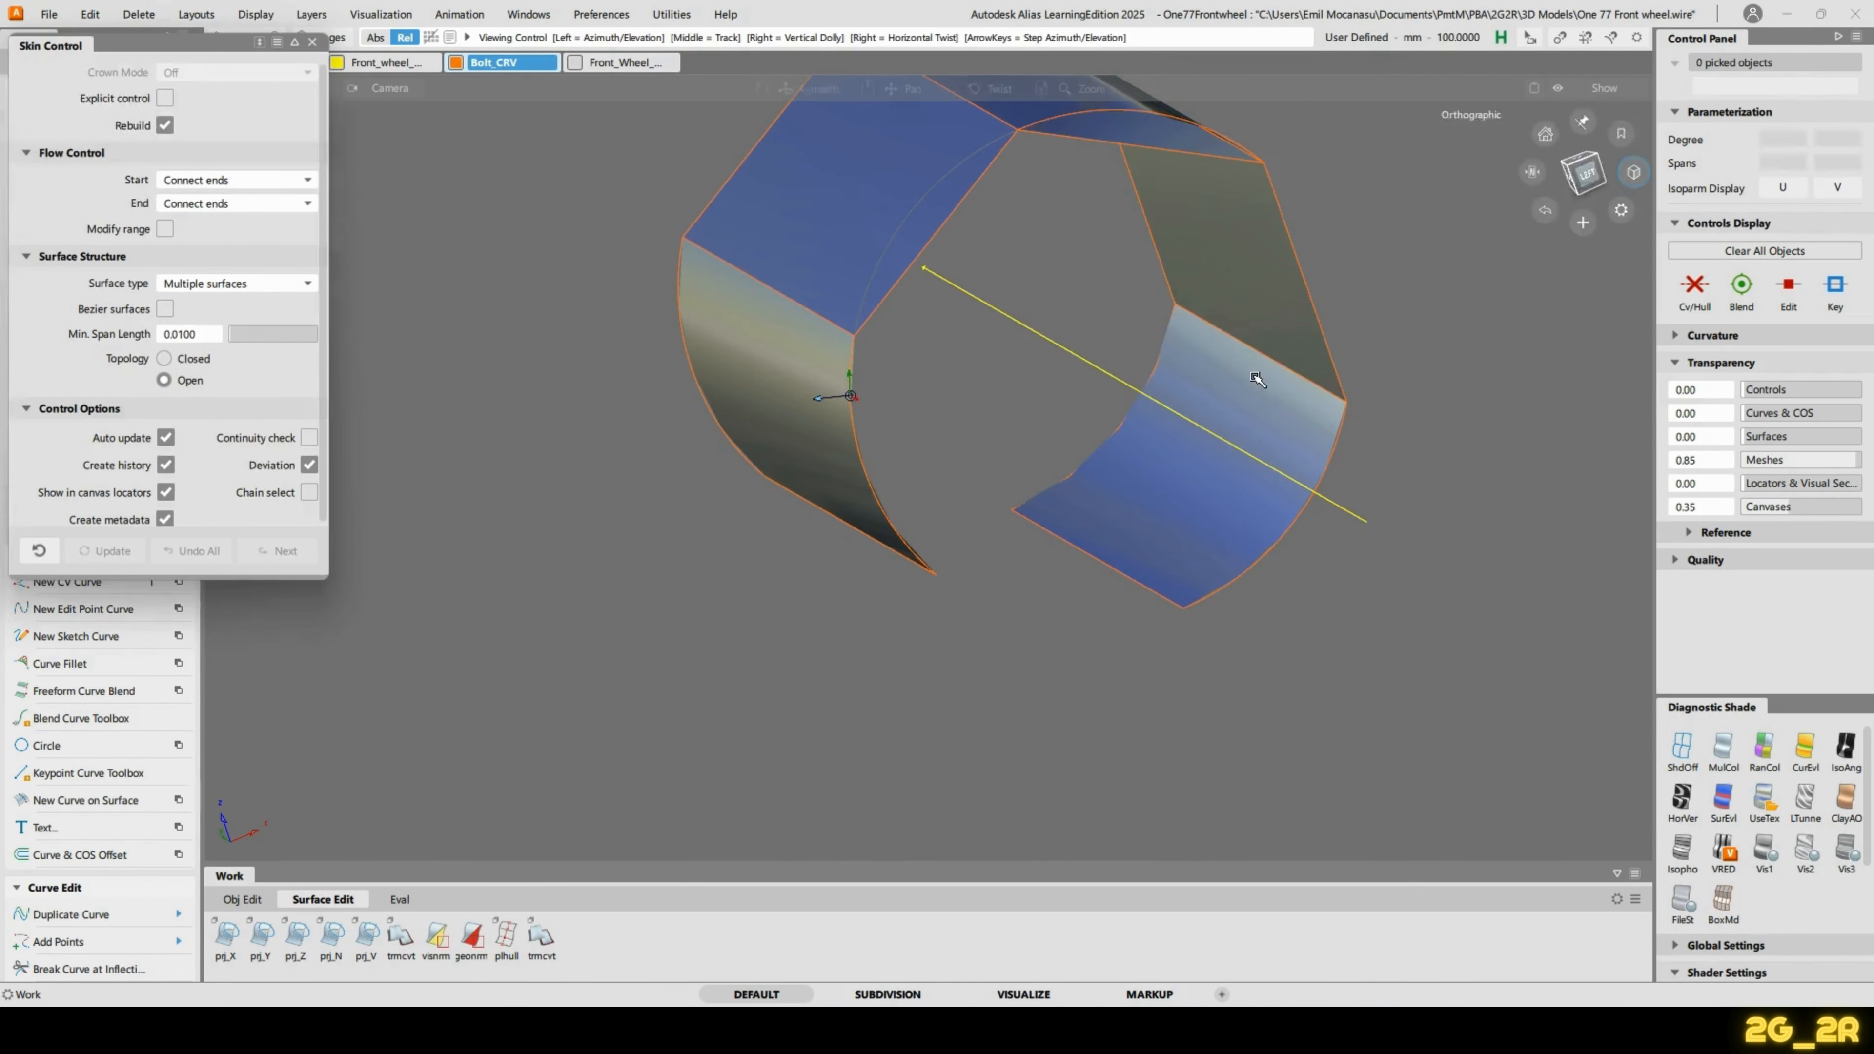
# Skin a flat surface between the two straight end edges of the lower-right curved segment.
pyautogui.keyDown('alt'); pyautogui.keyDown('shift'); pyautogui.moveTo(1247, 376); pyautogui.dragTo(1283, 338); pyautogui.keyUp('shift'); pyautogui.keyUp('alt')
pyautogui.click(1281, 338)
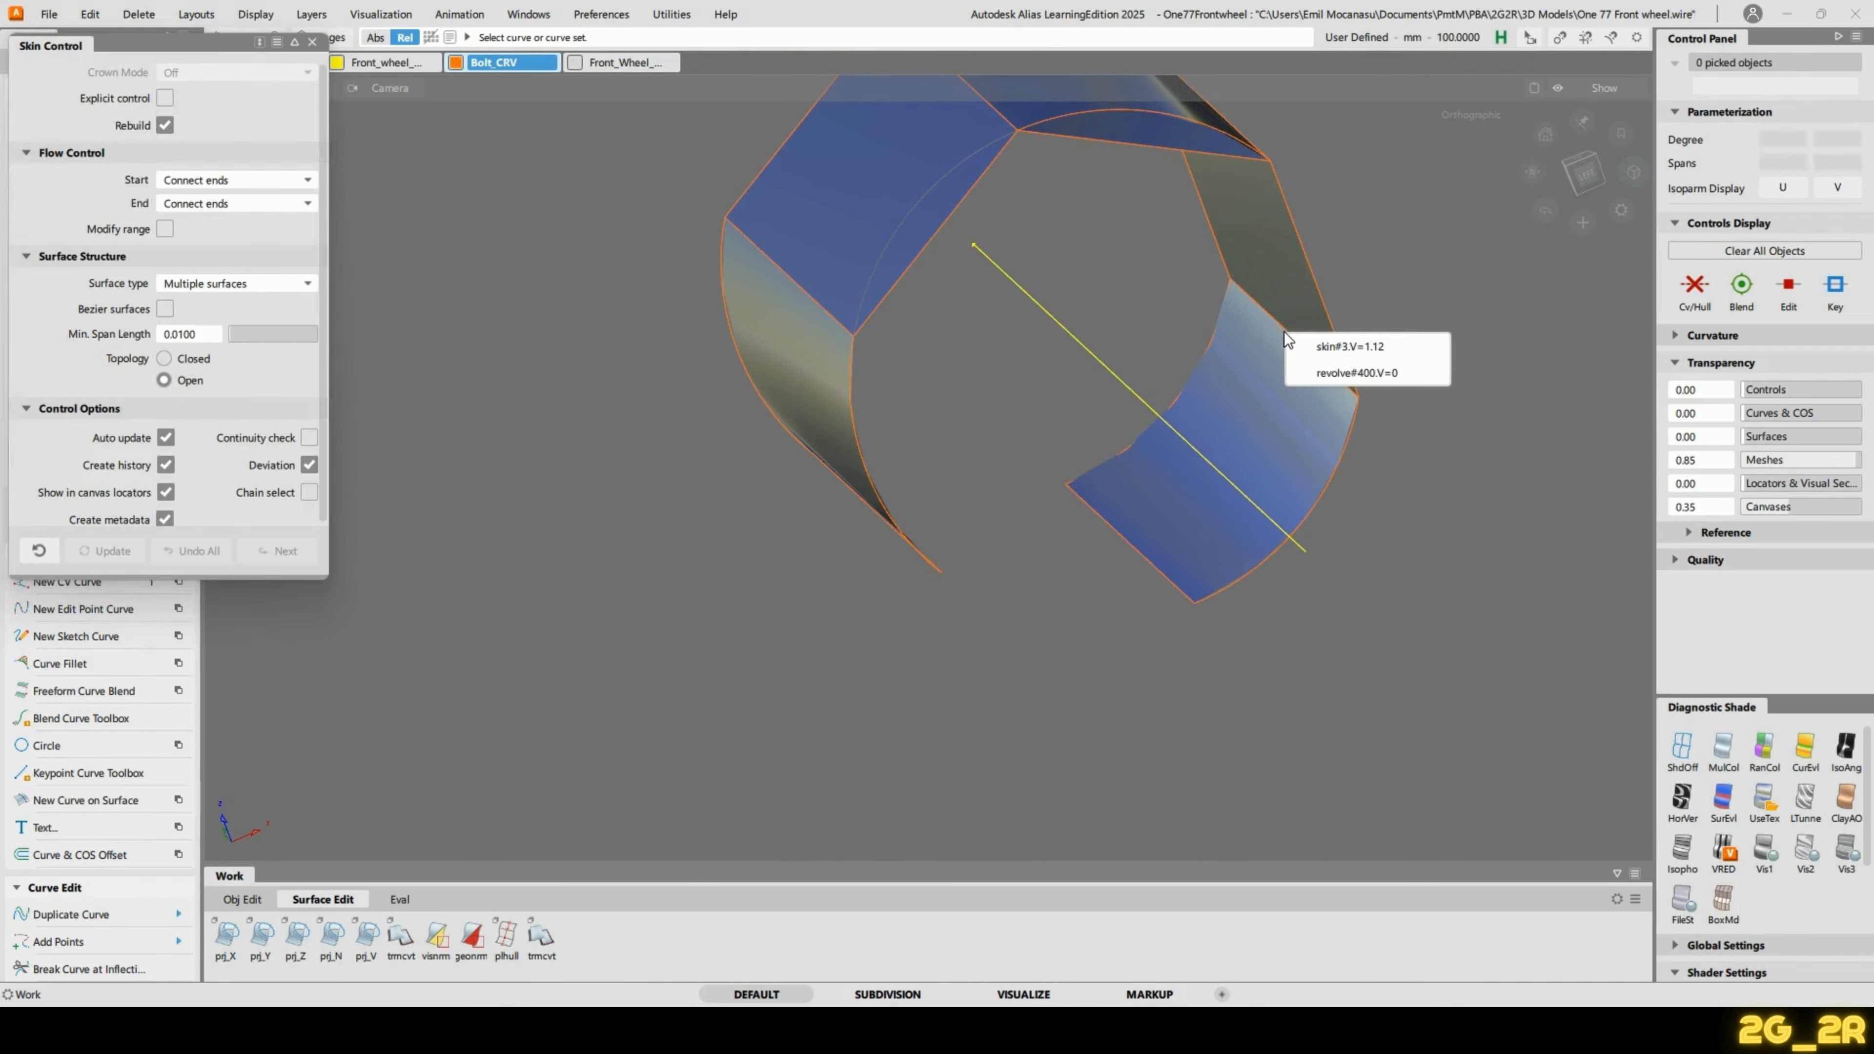
pyautogui.click(1404, 371)
pyautogui.click(1143, 554)
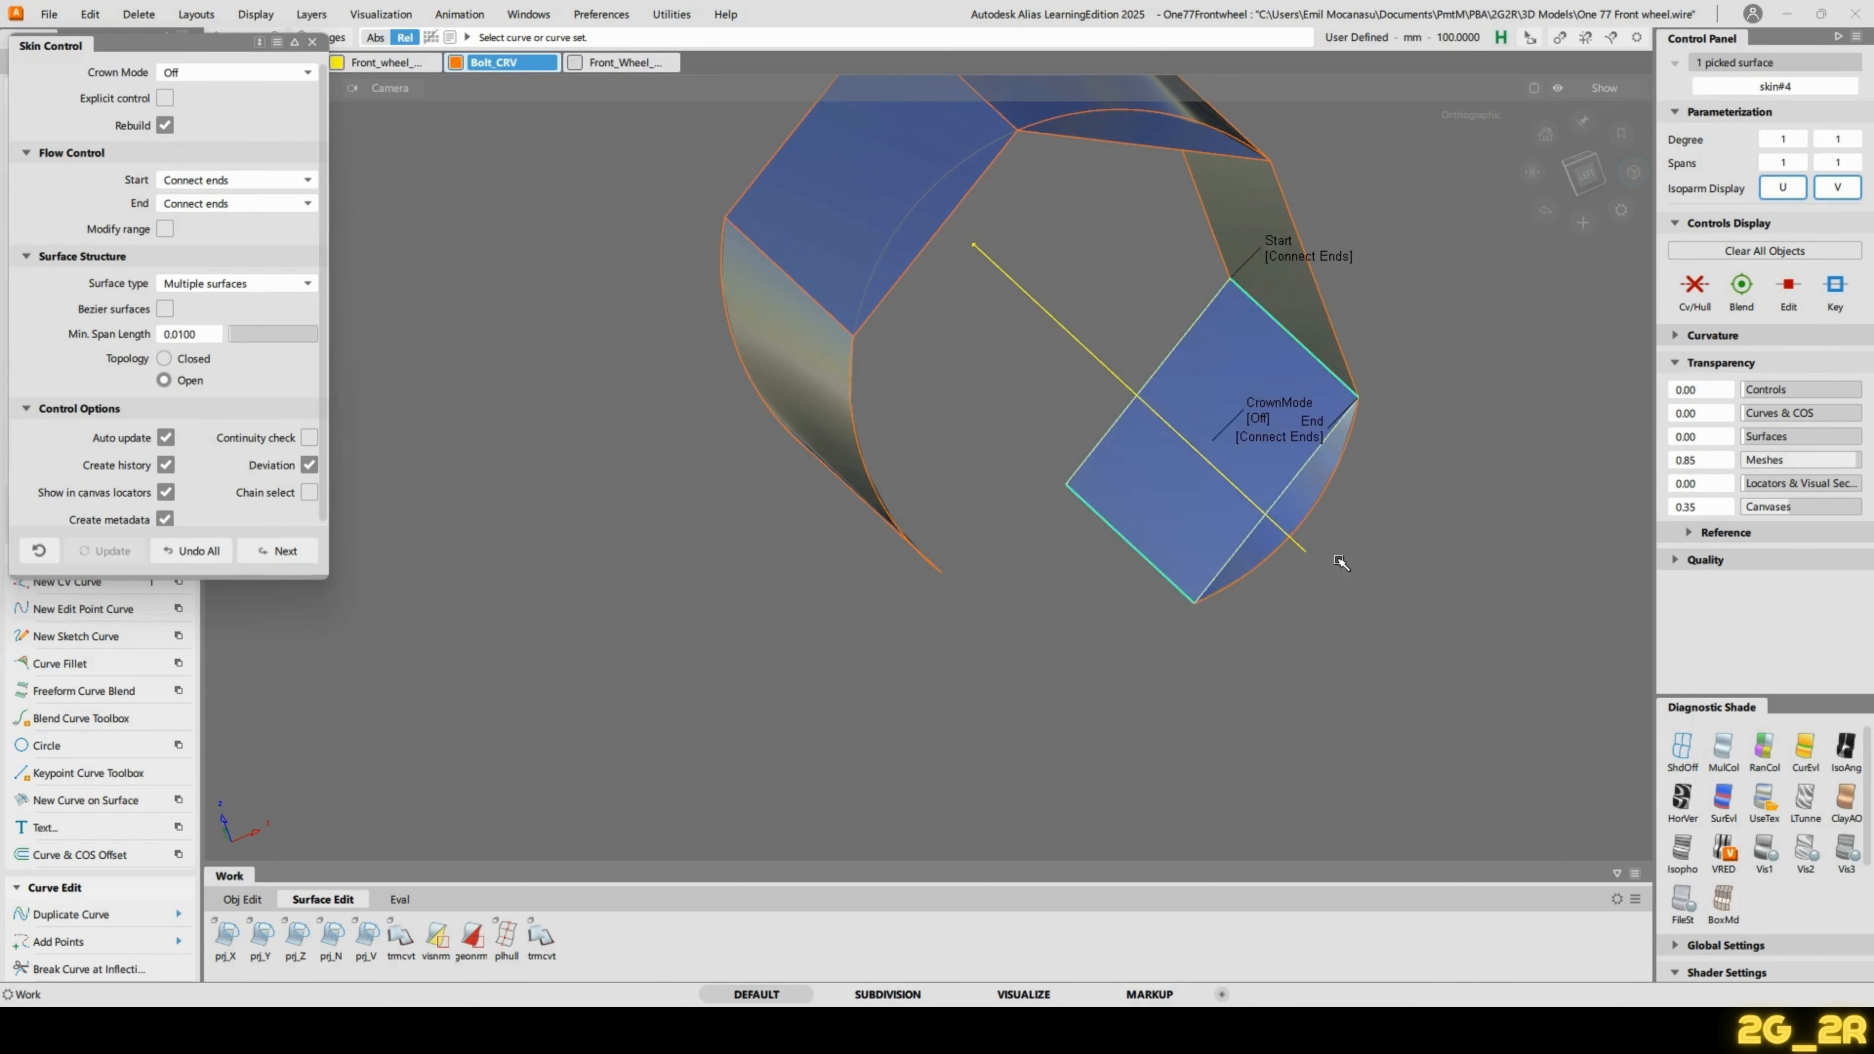
pyautogui.keyDown('alt'); pyautogui.keyDown('shift'); pyautogui.moveTo(1342, 560); pyautogui.dragTo(1056, 343); pyautogui.keyUp('shift'); pyautogui.keyUp('alt')
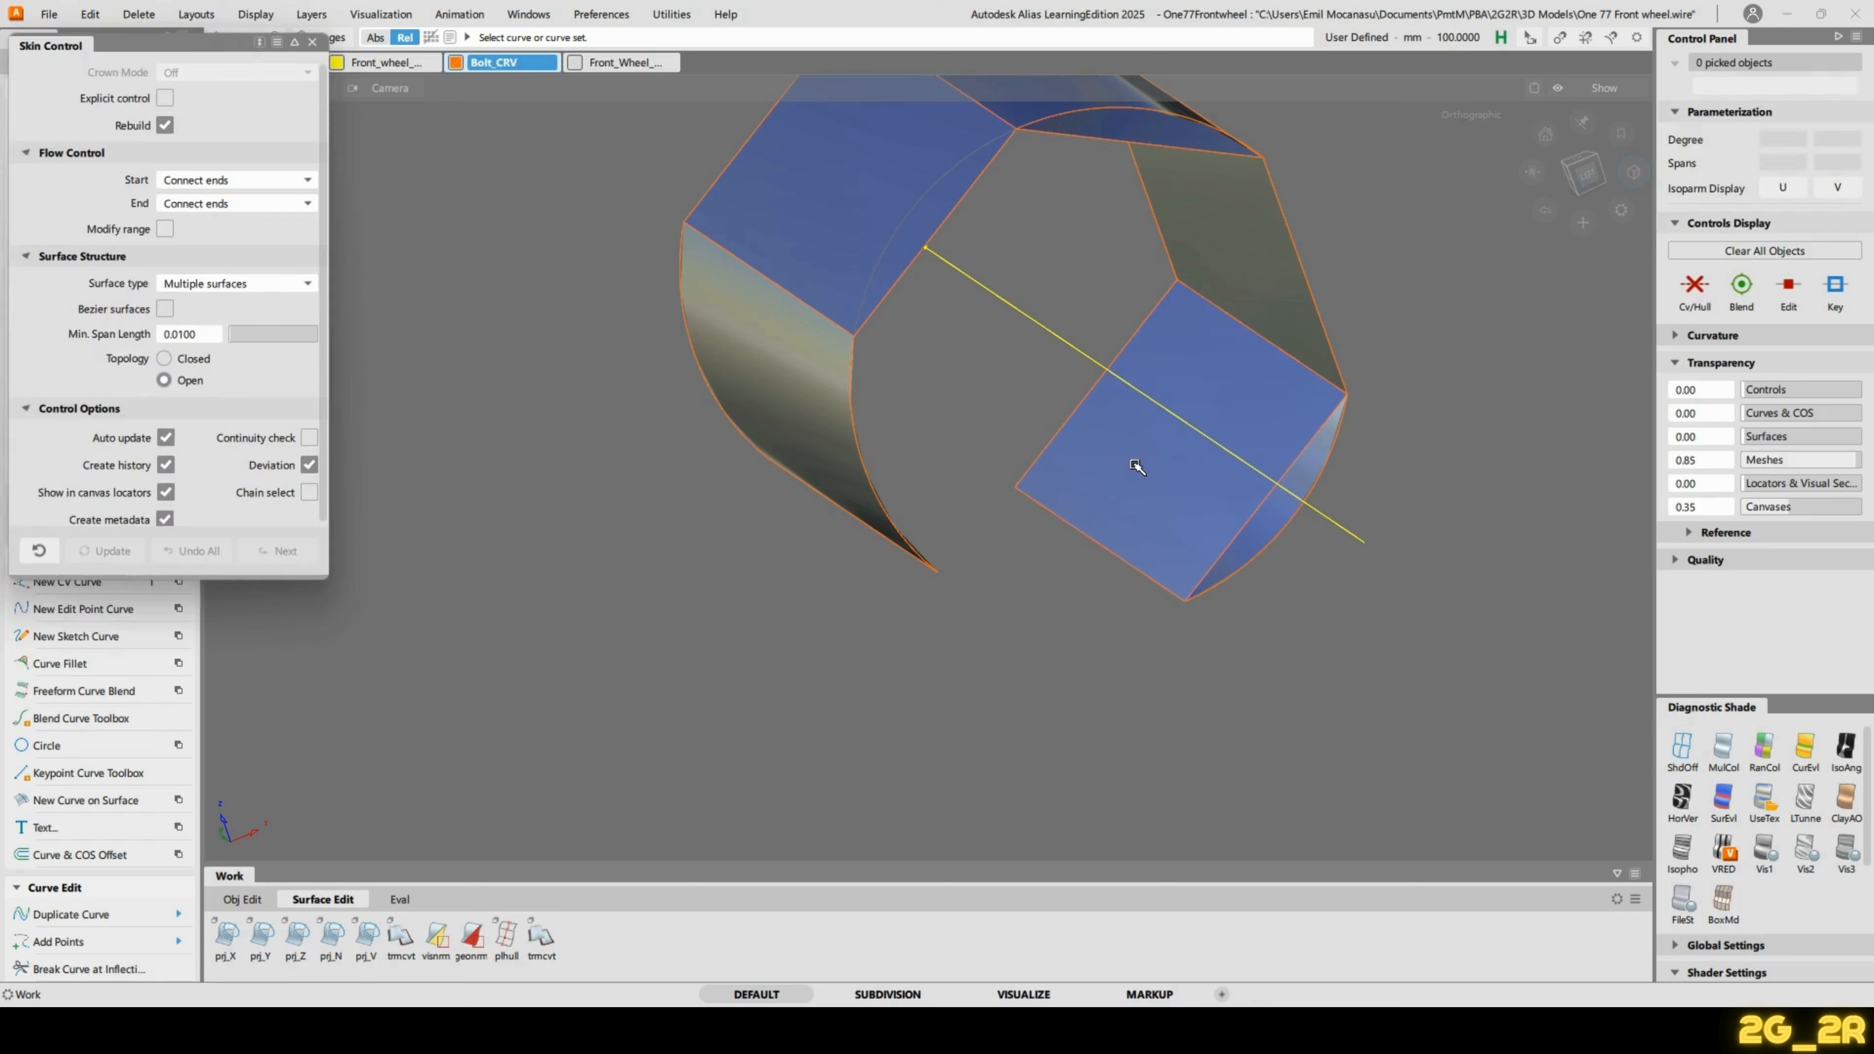
# Close the hexagon with two more flat skins, one across the bottom gap and one spanning the left curved segment.
pyautogui.click(1098, 544)
pyautogui.click(1192, 586)
pyautogui.keyDown('alt'); pyautogui.keyDown('shift'); pyautogui.moveTo(1483, 609); pyautogui.dragTo(996, 325); pyautogui.keyUp('shift'); pyautogui.keyUp('alt')
pyautogui.click(974, 553)
pyautogui.click(991, 473)
pyautogui.click(1067, 518)
pyautogui.click(945, 357)
pyautogui.click(1021, 405)
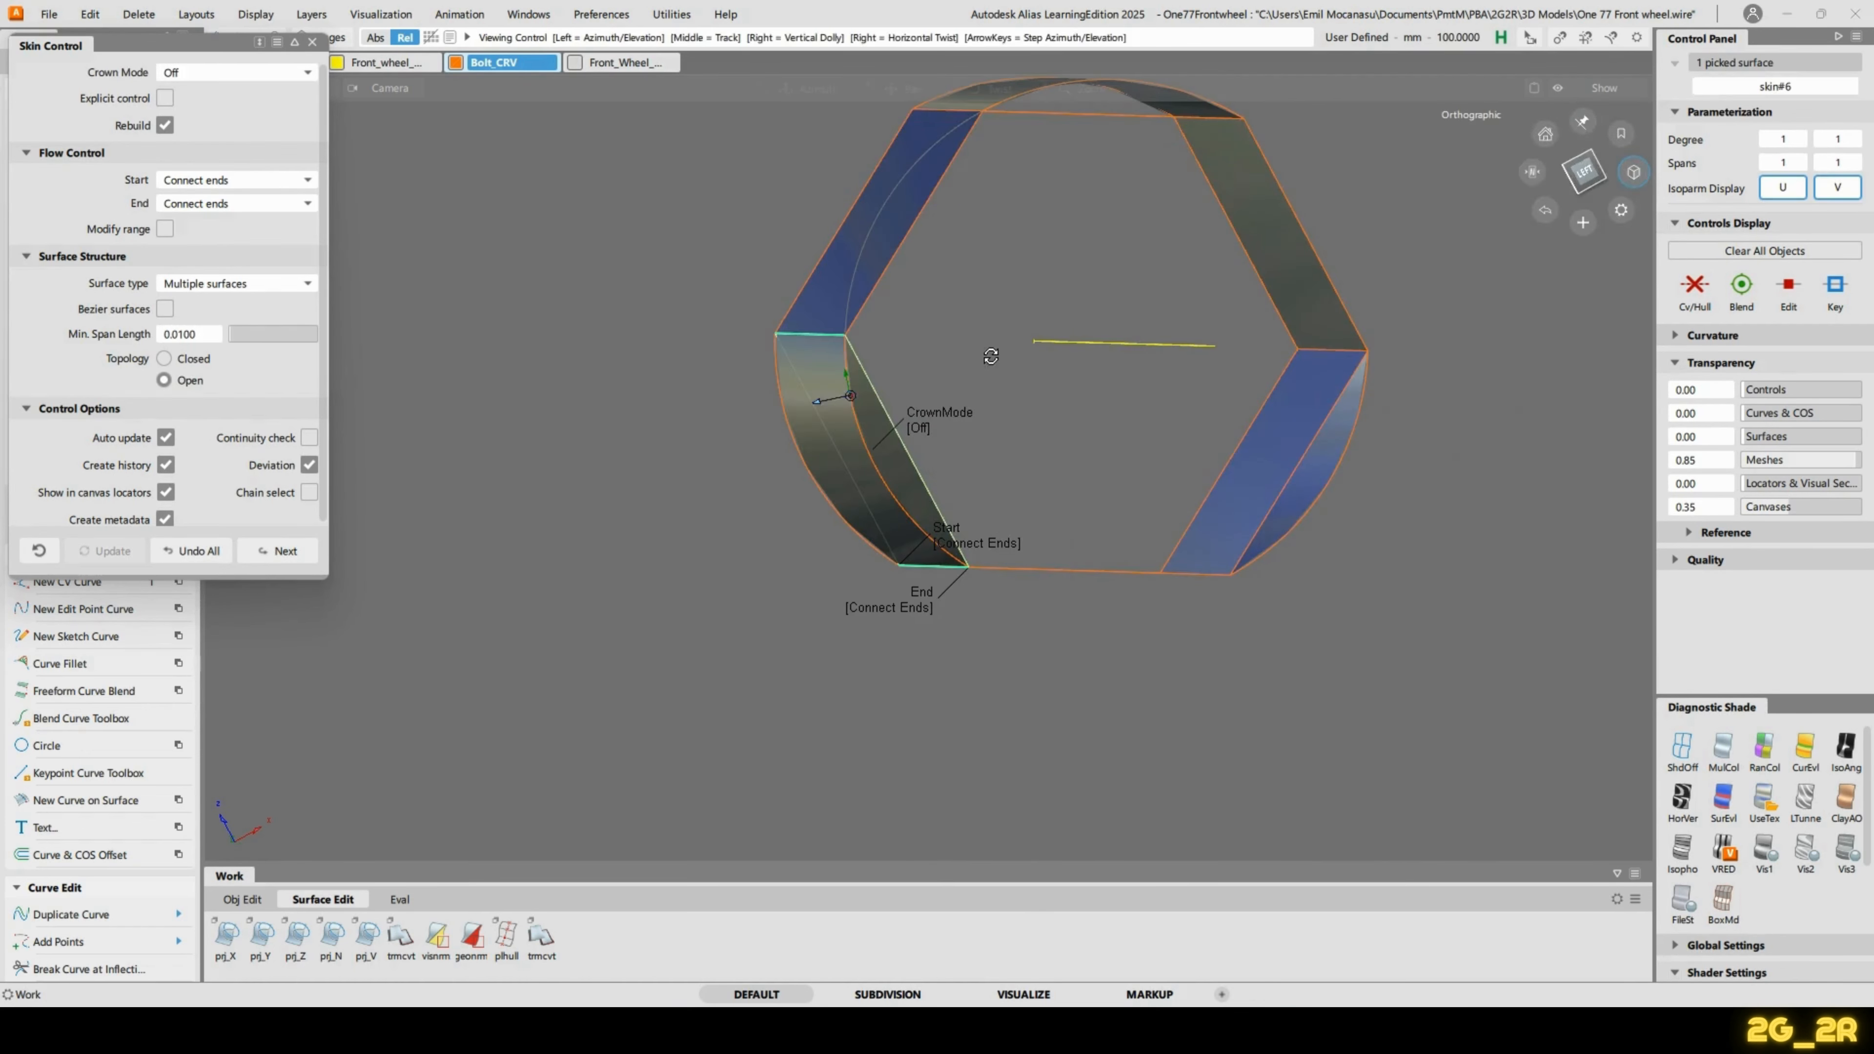
# From the Left view, delete the three leftover curved segments outside the hexagon.
pyautogui.keyDown('alt'); pyautogui.keyDown('shift'); pyautogui.moveTo(1132, 144); pyautogui.dragTo(1015, 207, button='right'); pyautogui.keyUp('shift'); pyautogui.keyUp('alt')
pyautogui.keyDown('alt'); pyautogui.keyDown('shift'); pyautogui.moveTo(1015, 207); pyautogui.dragTo(951, 255); pyautogui.keyUp('shift'); pyautogui.keyUp('alt')
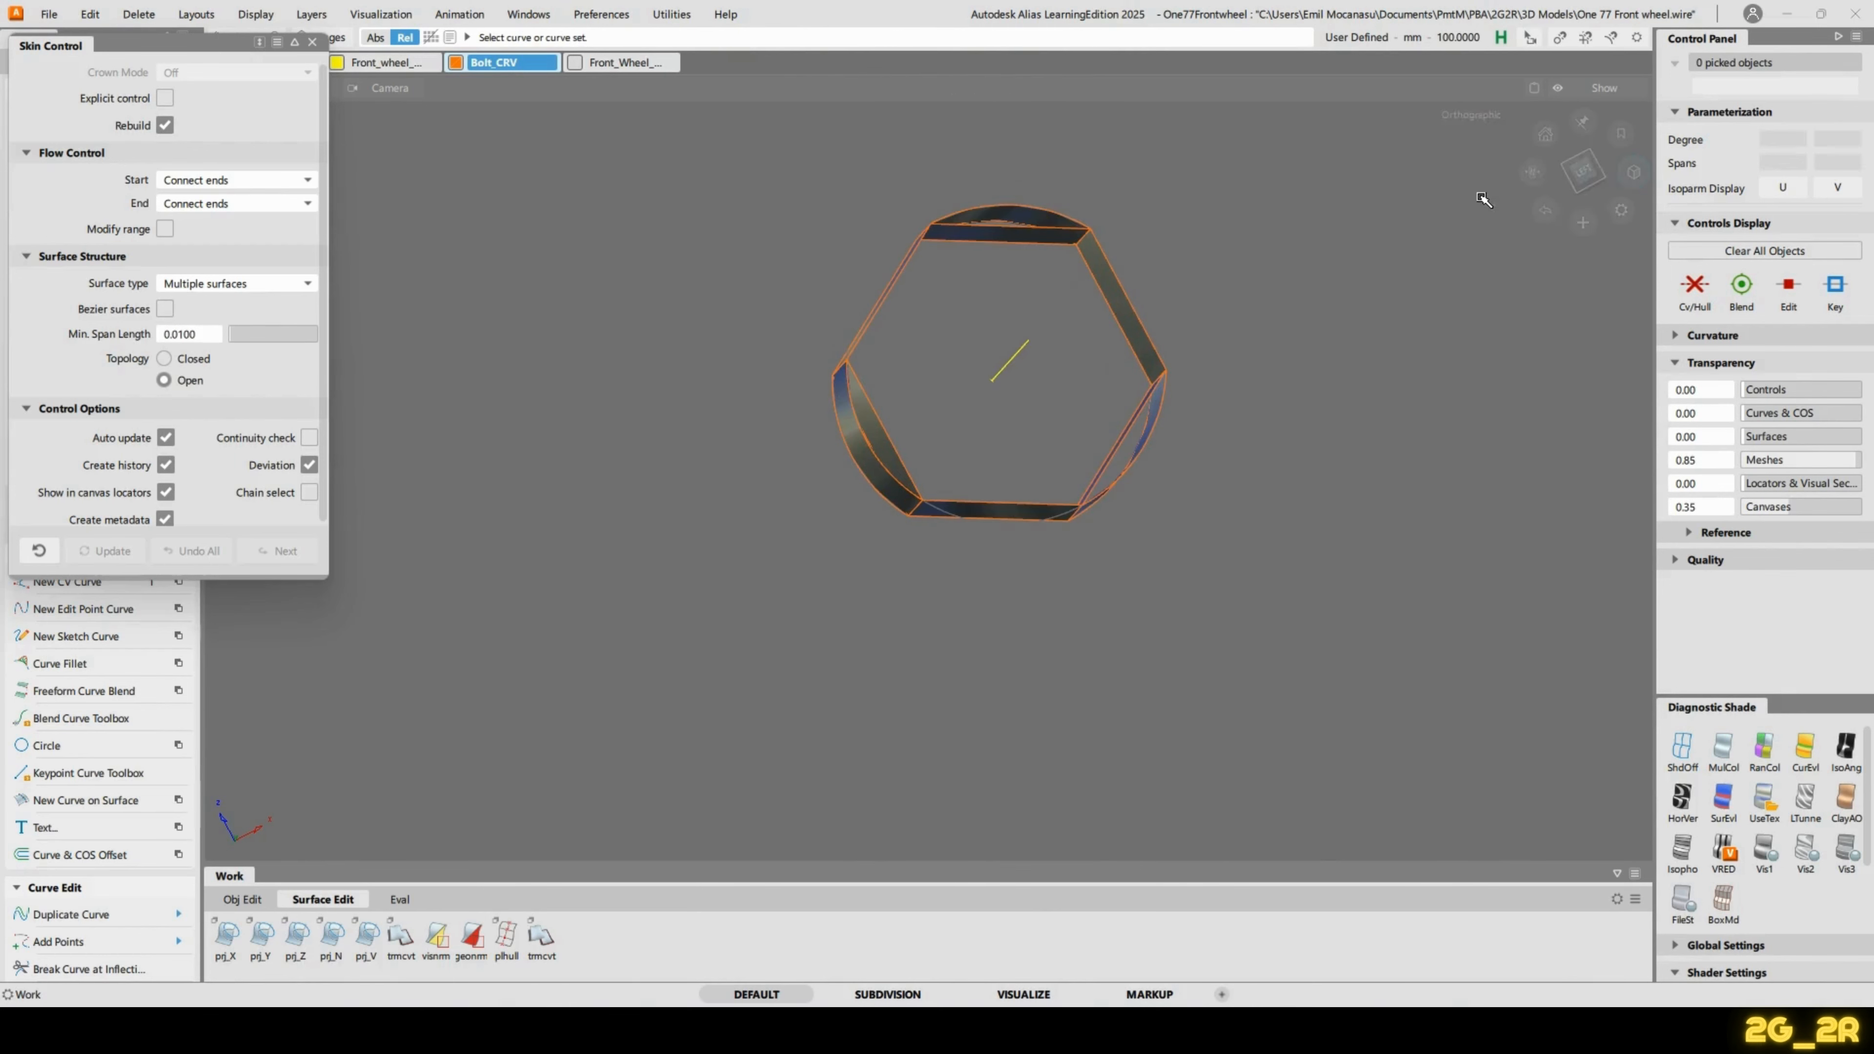
pyautogui.click(1584, 174)
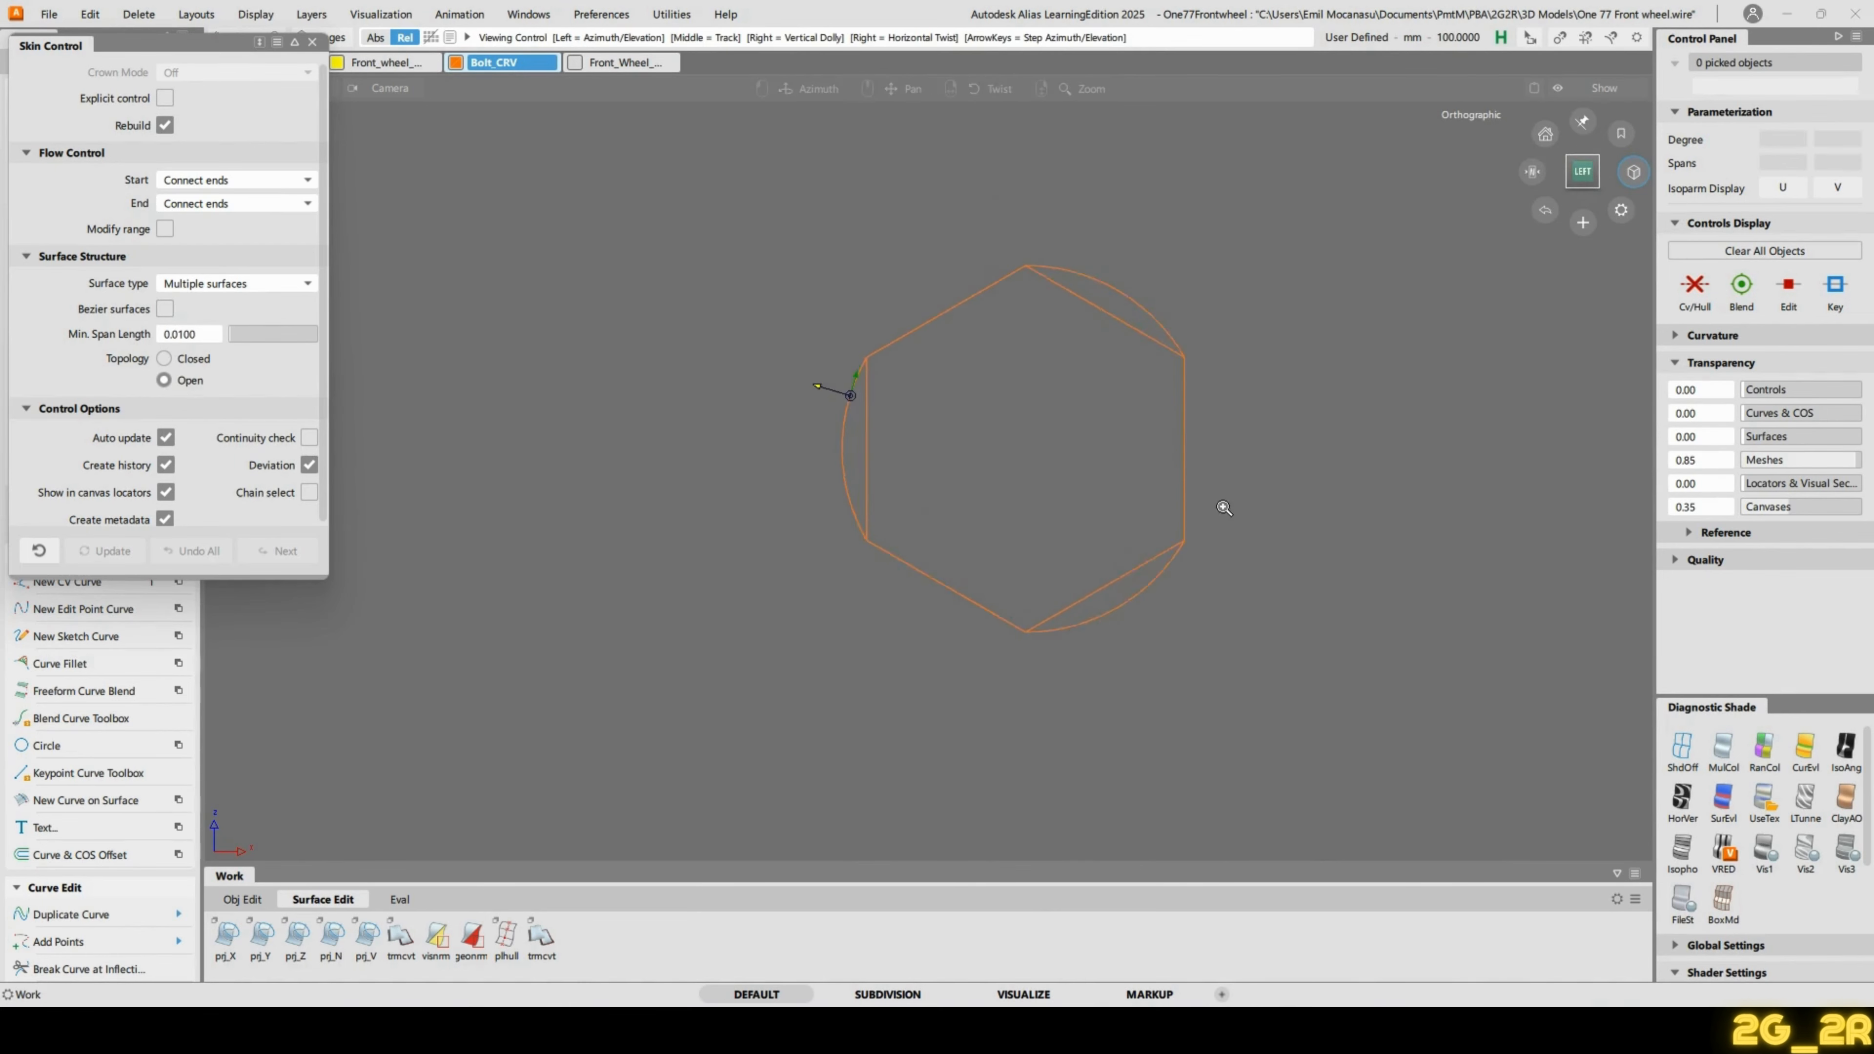
pyautogui.keyDown('ctrl'); pyautogui.keyDown('shift'); pyautogui.moveTo(553, 437); pyautogui.dragTo(558, 481); pyautogui.keyUp('shift'); pyautogui.keyUp('ctrl')
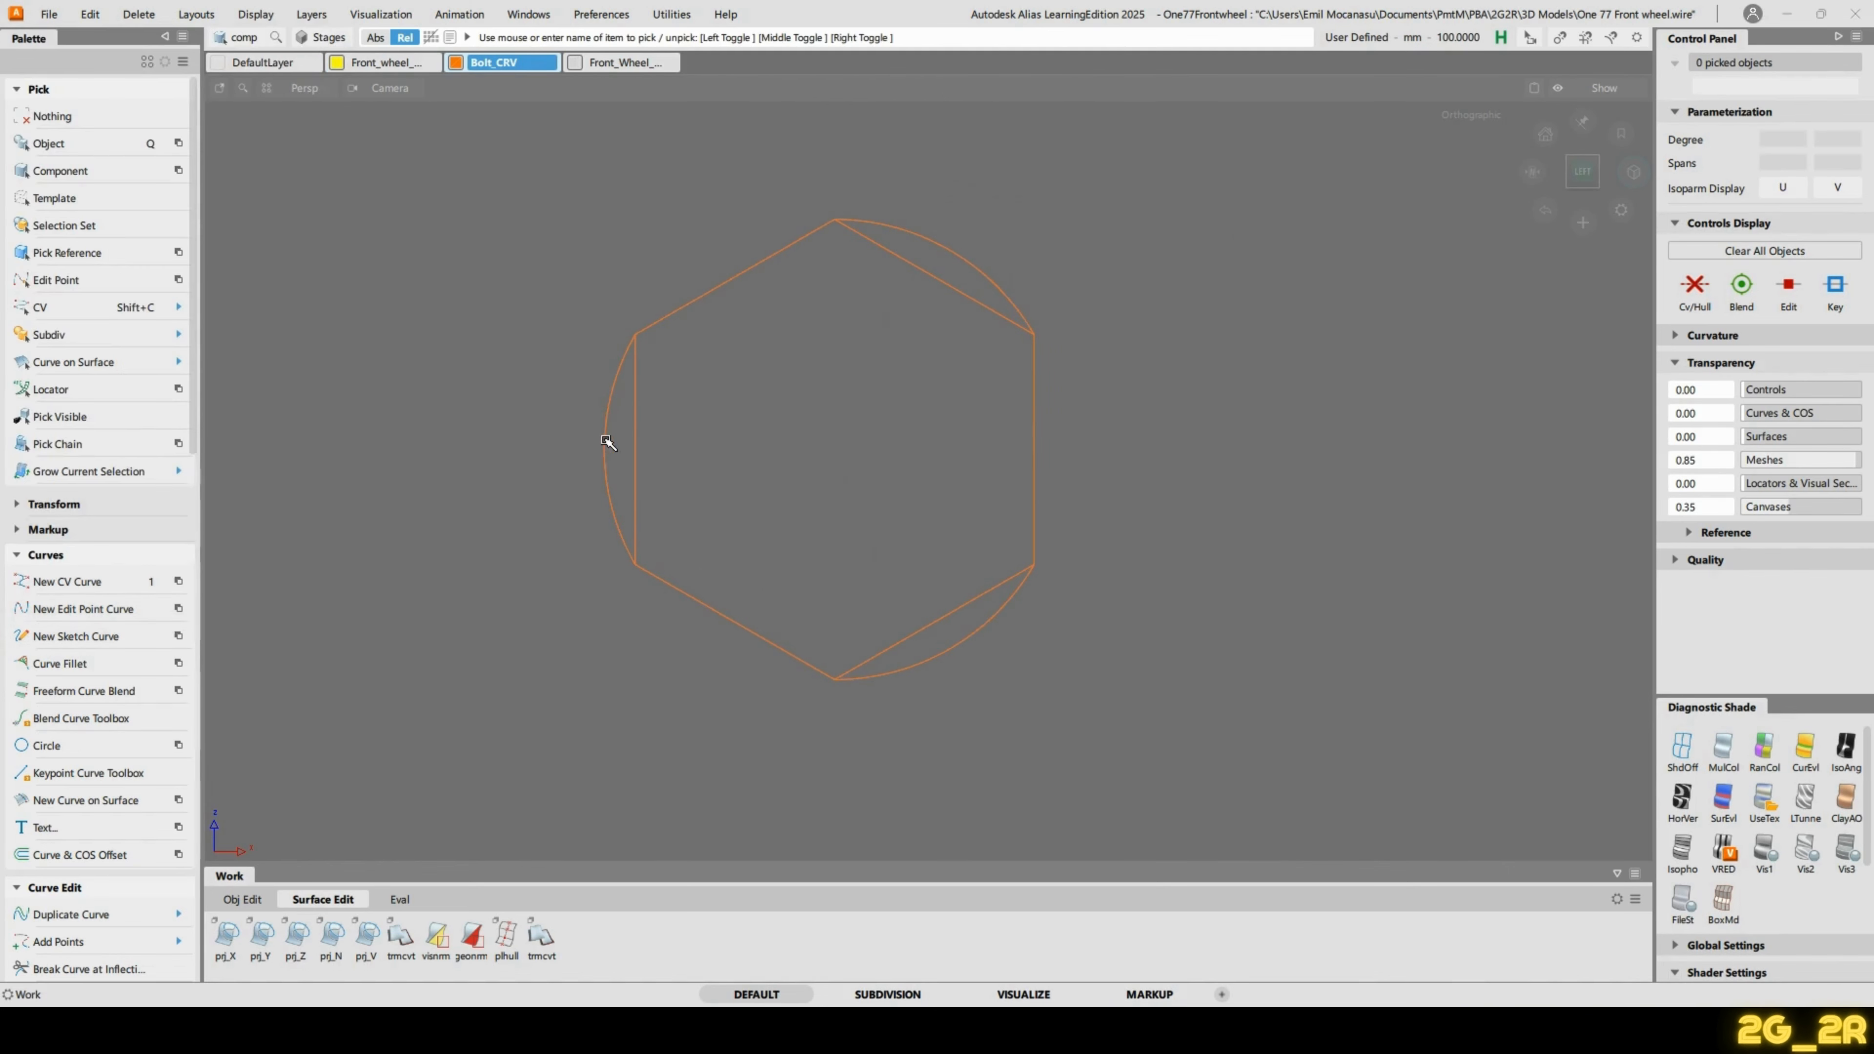
pyautogui.click(606, 439)
pyautogui.click(928, 253)
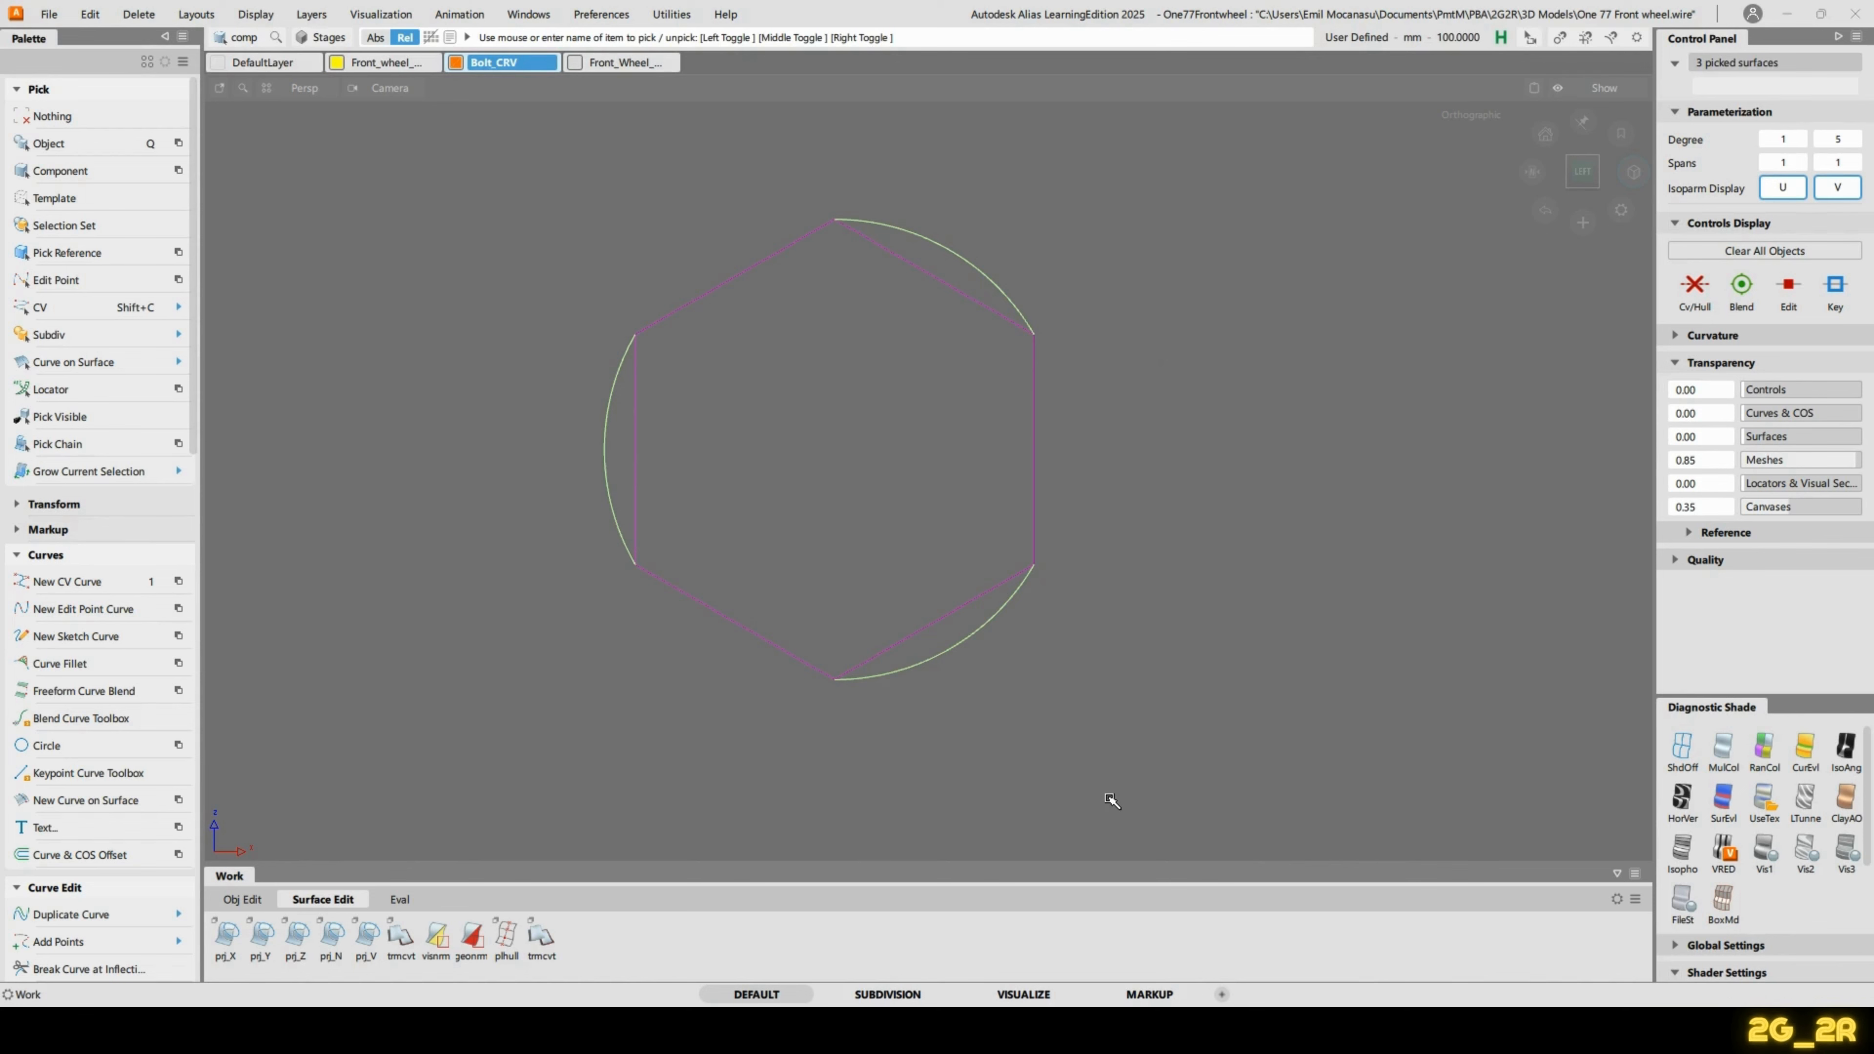
pyautogui.press('Delete')
# Bring back all hidden geometry around the new hexagonal body.
pyautogui.keyDown('alt'); pyautogui.keyDown('shift'); pyautogui.moveTo(915, 518); pyautogui.dragTo(1422, 646); pyautogui.keyUp('shift'); pyautogui.keyUp('alt')
pyautogui.hotkey('alt', 'v')
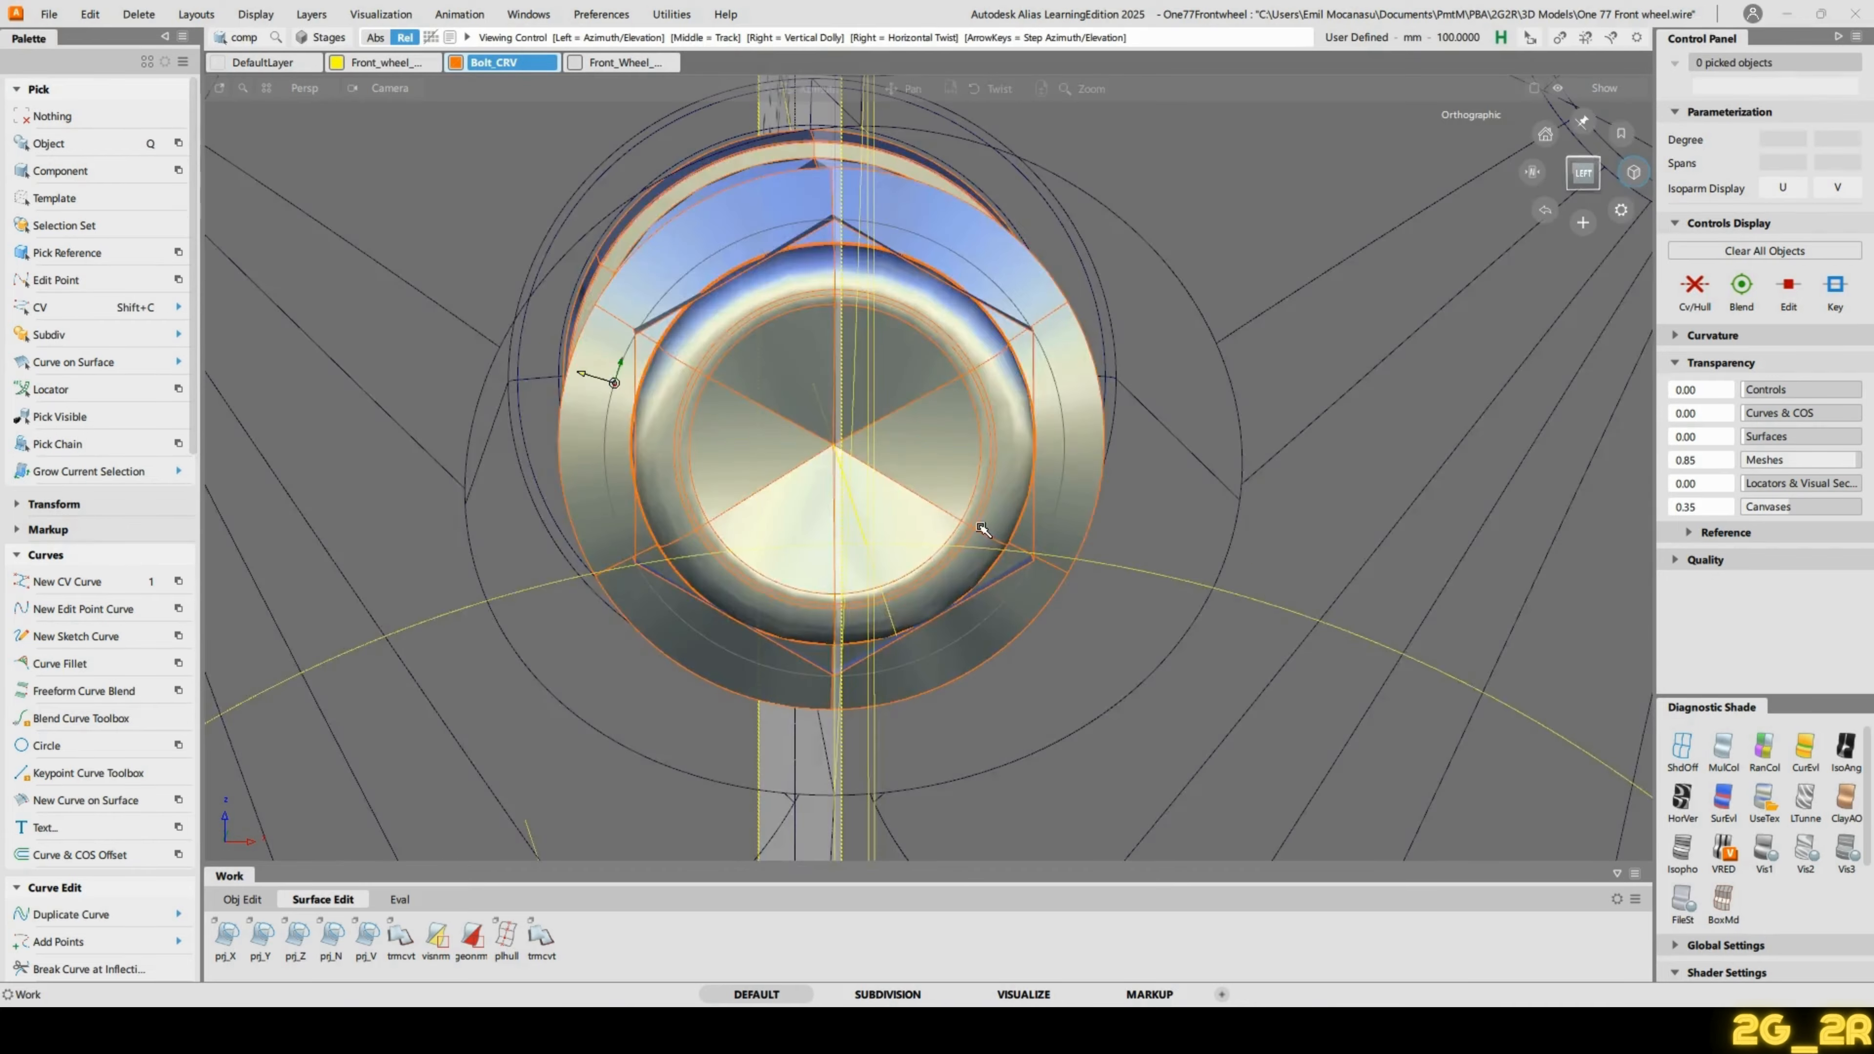
pyautogui.keyDown('alt'); pyautogui.keyDown('shift'); pyautogui.moveTo(982, 528); pyautogui.dragTo(1026, 503); pyautogui.keyUp('shift'); pyautogui.keyUp('alt')
pyautogui.keyDown('alt'); pyautogui.keyDown('shift'); pyautogui.moveTo(1007, 260); pyautogui.dragTo(985, 479, button='right'); pyautogui.keyUp('shift'); pyautogui.keyUp('alt')
pyautogui.keyDown('alt'); pyautogui.keyDown('shift'); pyautogui.moveTo(985, 480); pyautogui.dragTo(832, 468); pyautogui.keyUp('shift'); pyautogui.keyUp('alt')
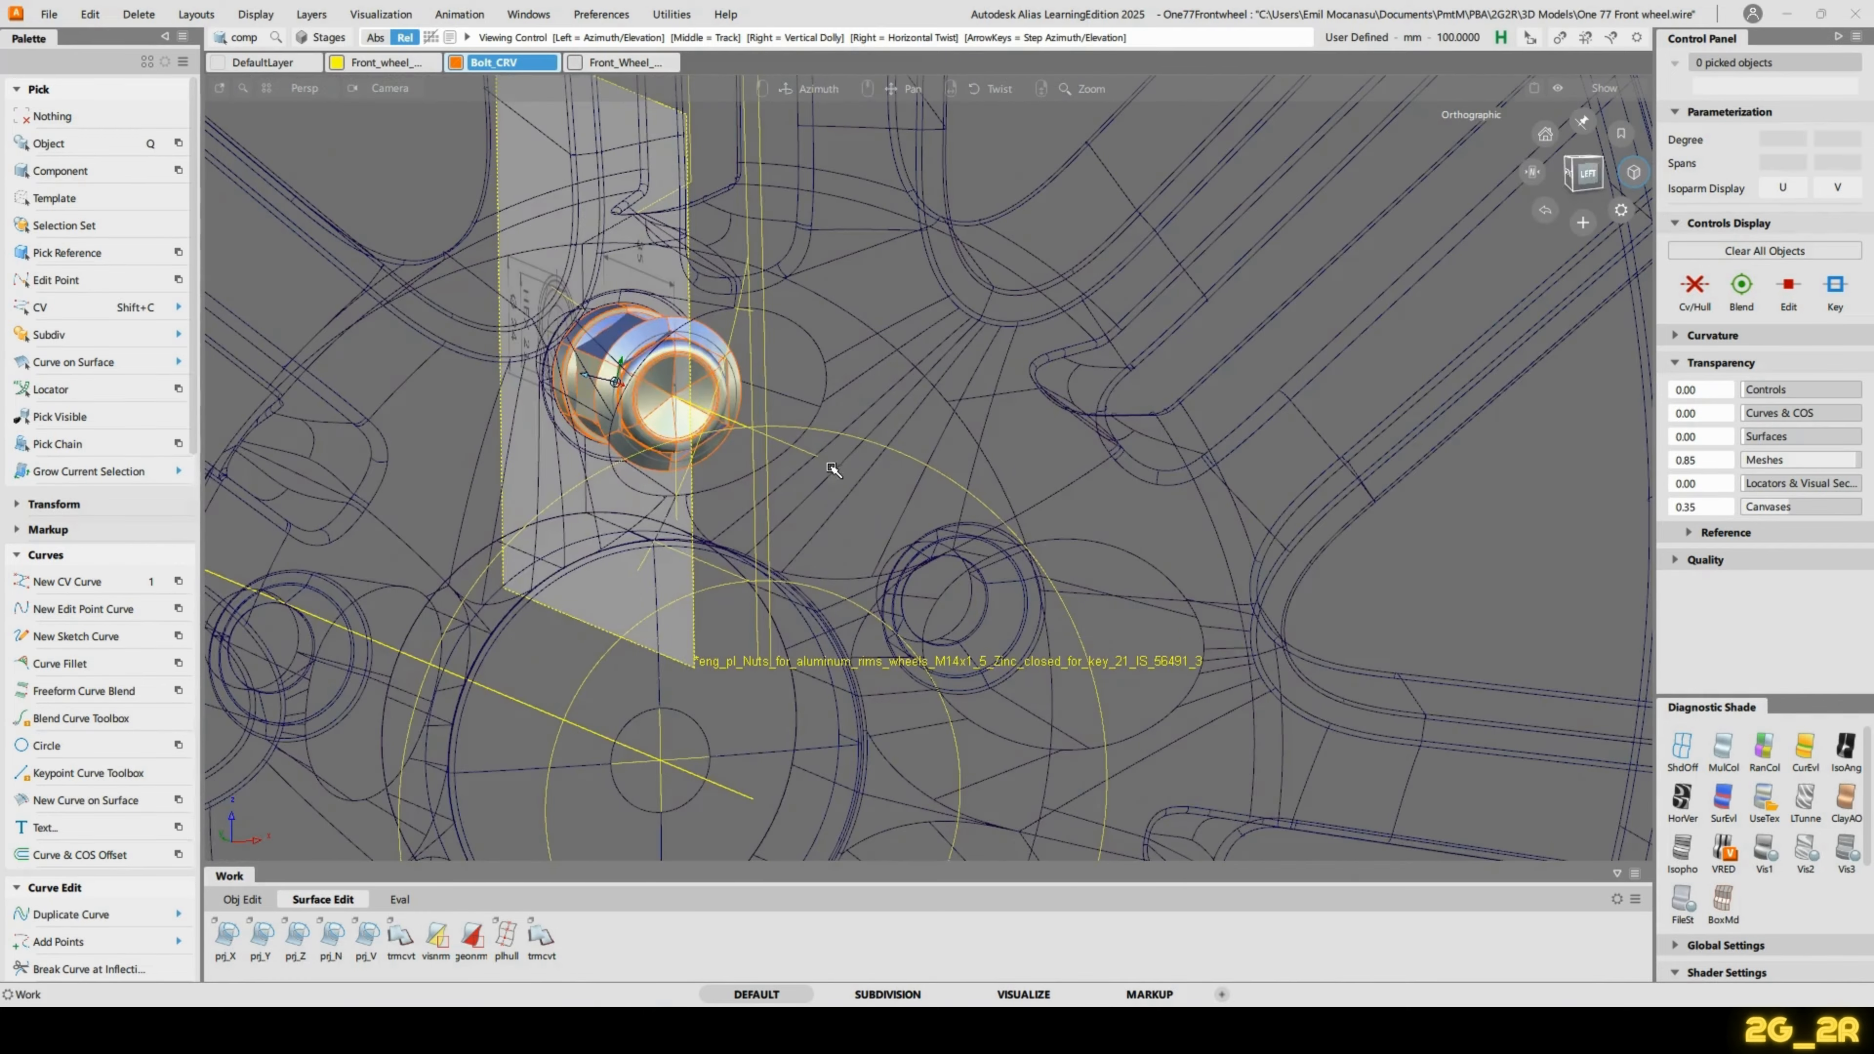
# Hide the Front_Wheel final volume layer through the Object Lister, and compare the bolt with the HEX 21 blueprint.
pyautogui.press('o')
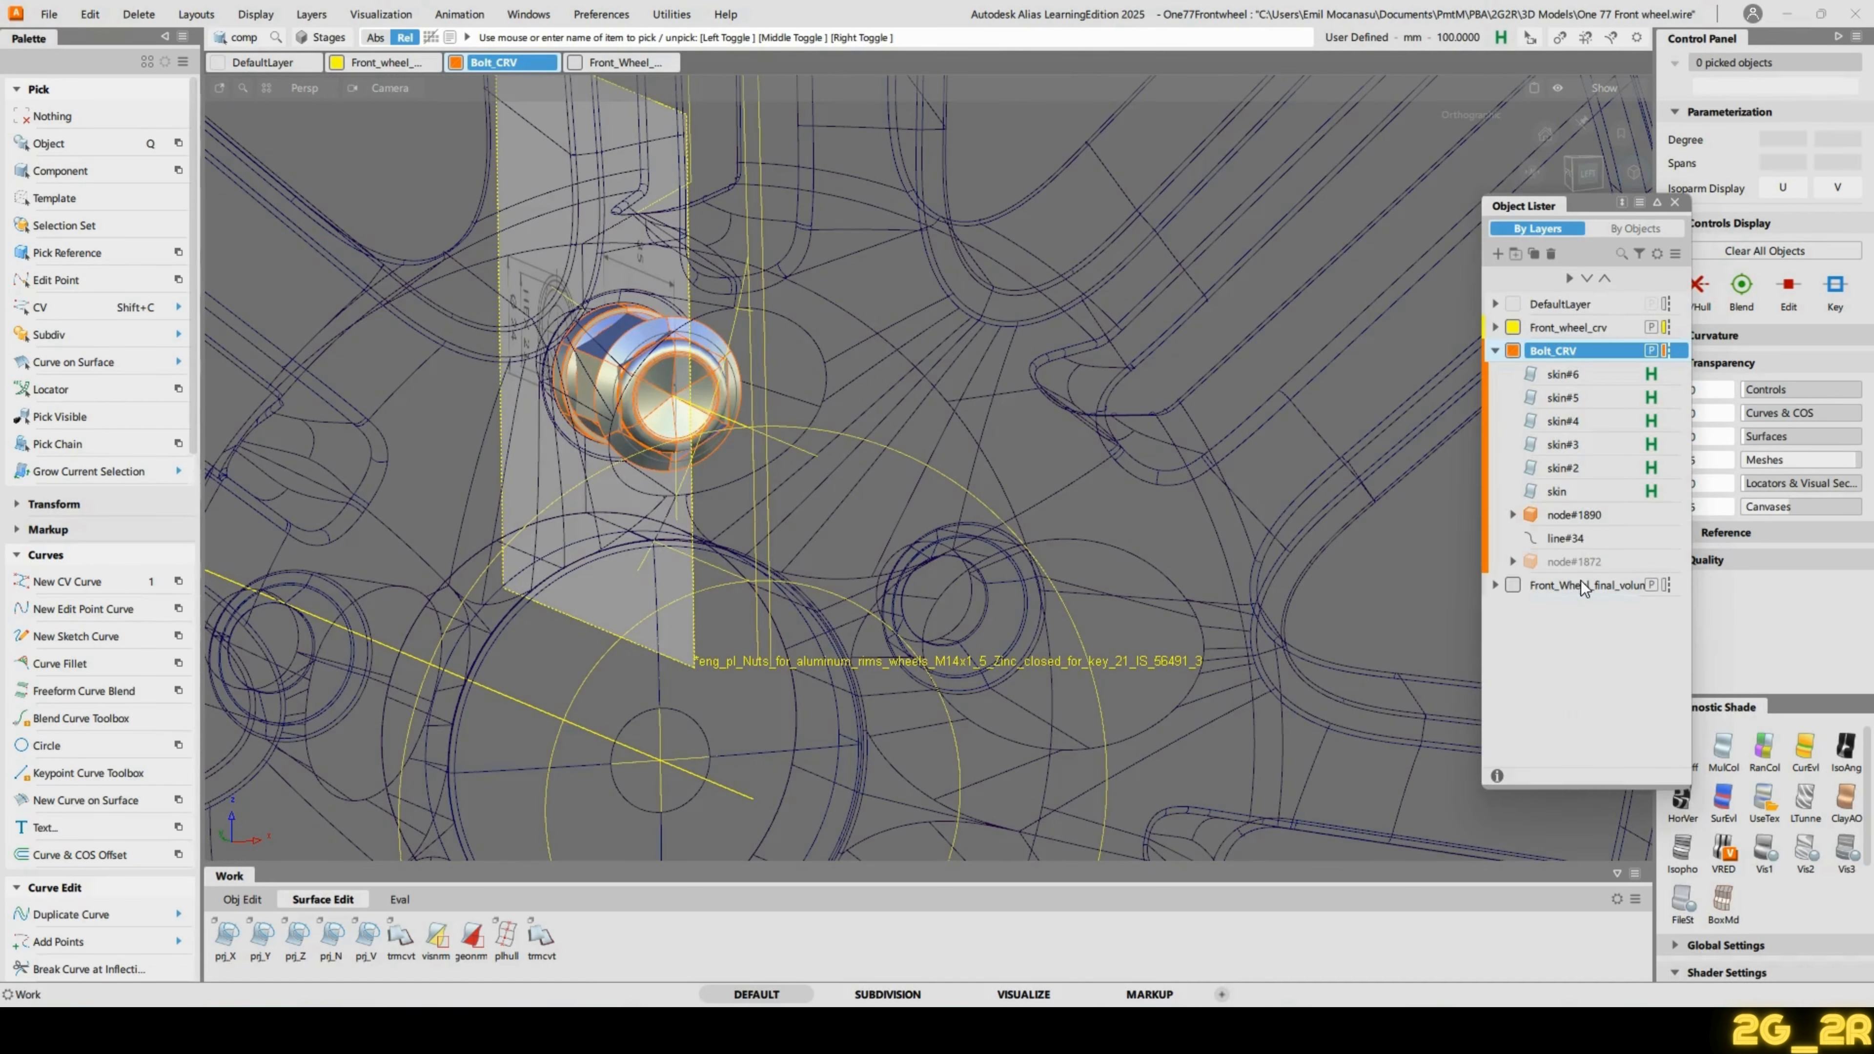
pyautogui.click(1514, 585)
pyautogui.click(1674, 202)
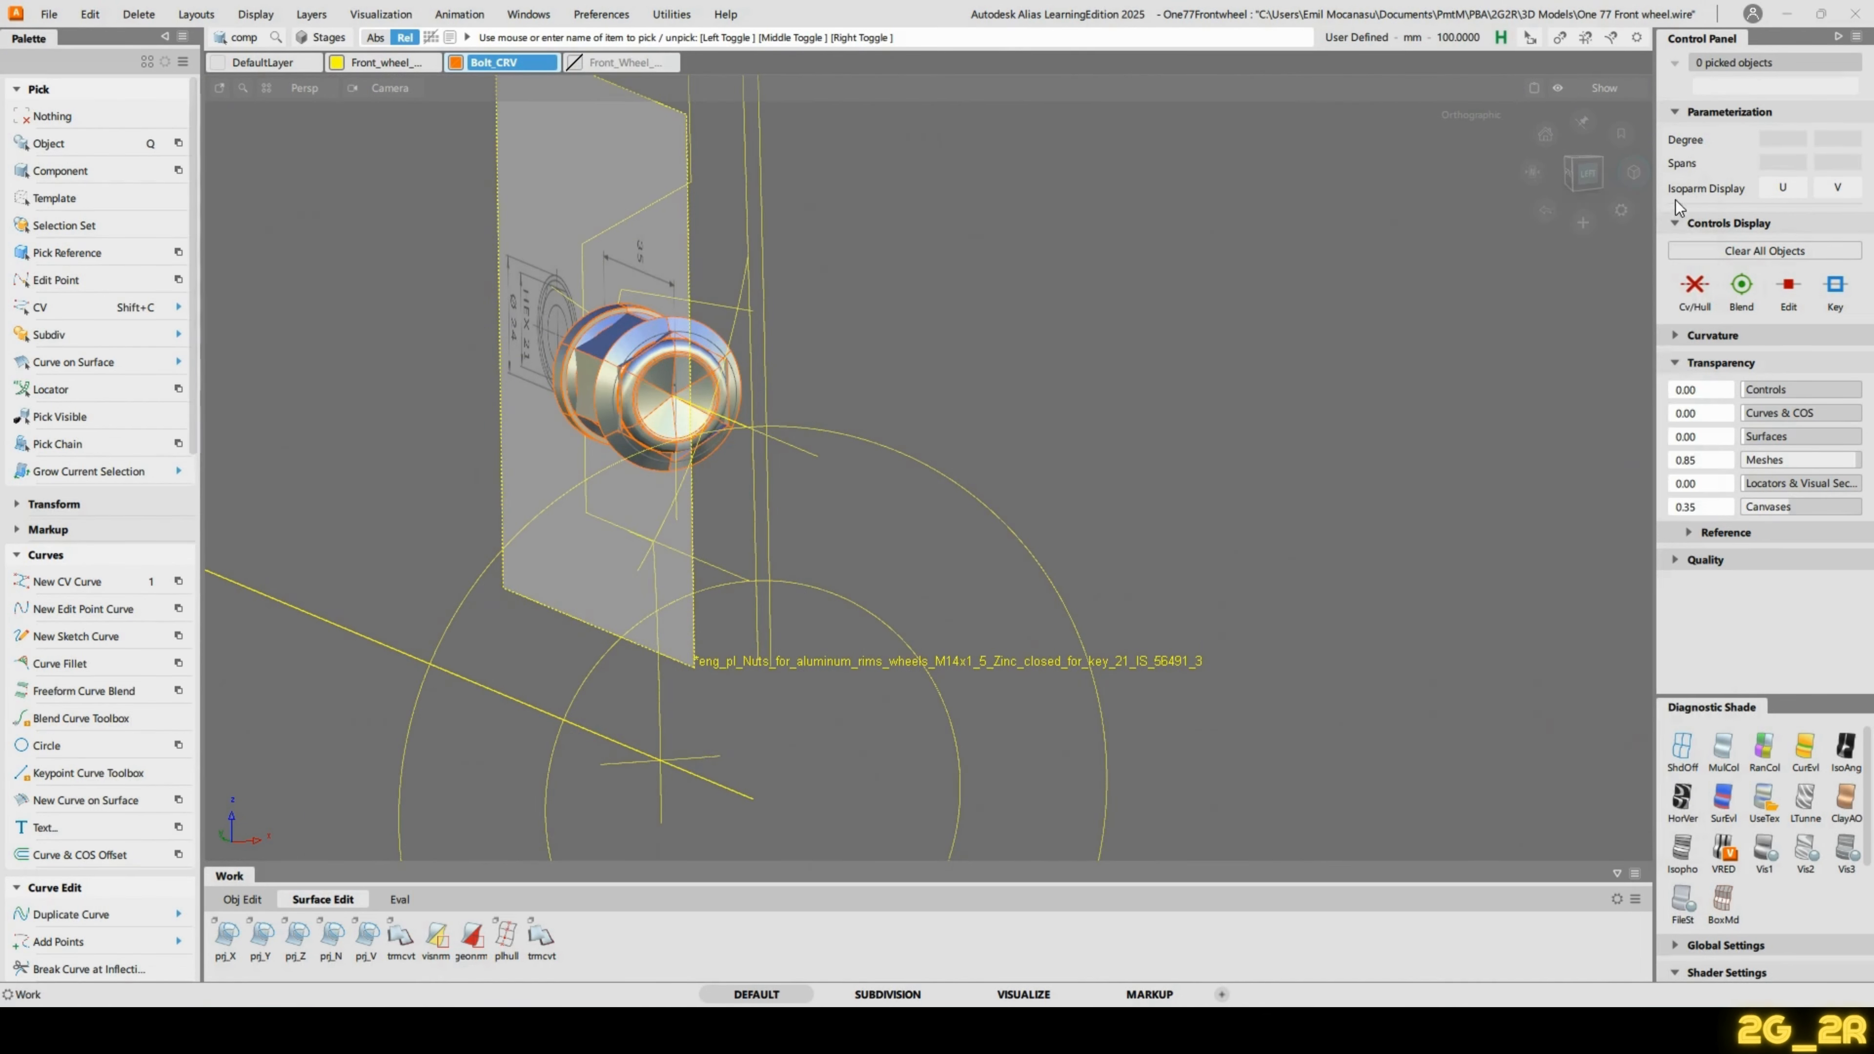
pyautogui.keyDown('alt'); pyautogui.keyDown('shift'); pyautogui.moveTo(509, 519); pyautogui.dragTo(968, 497, button='right'); pyautogui.keyUp('shift'); pyautogui.keyUp('alt')
pyautogui.keyDown('alt'); pyautogui.keyDown('shift'); pyautogui.moveTo(968, 497); pyautogui.dragTo(476, 356); pyautogui.keyUp('shift'); pyautogui.keyUp('alt')
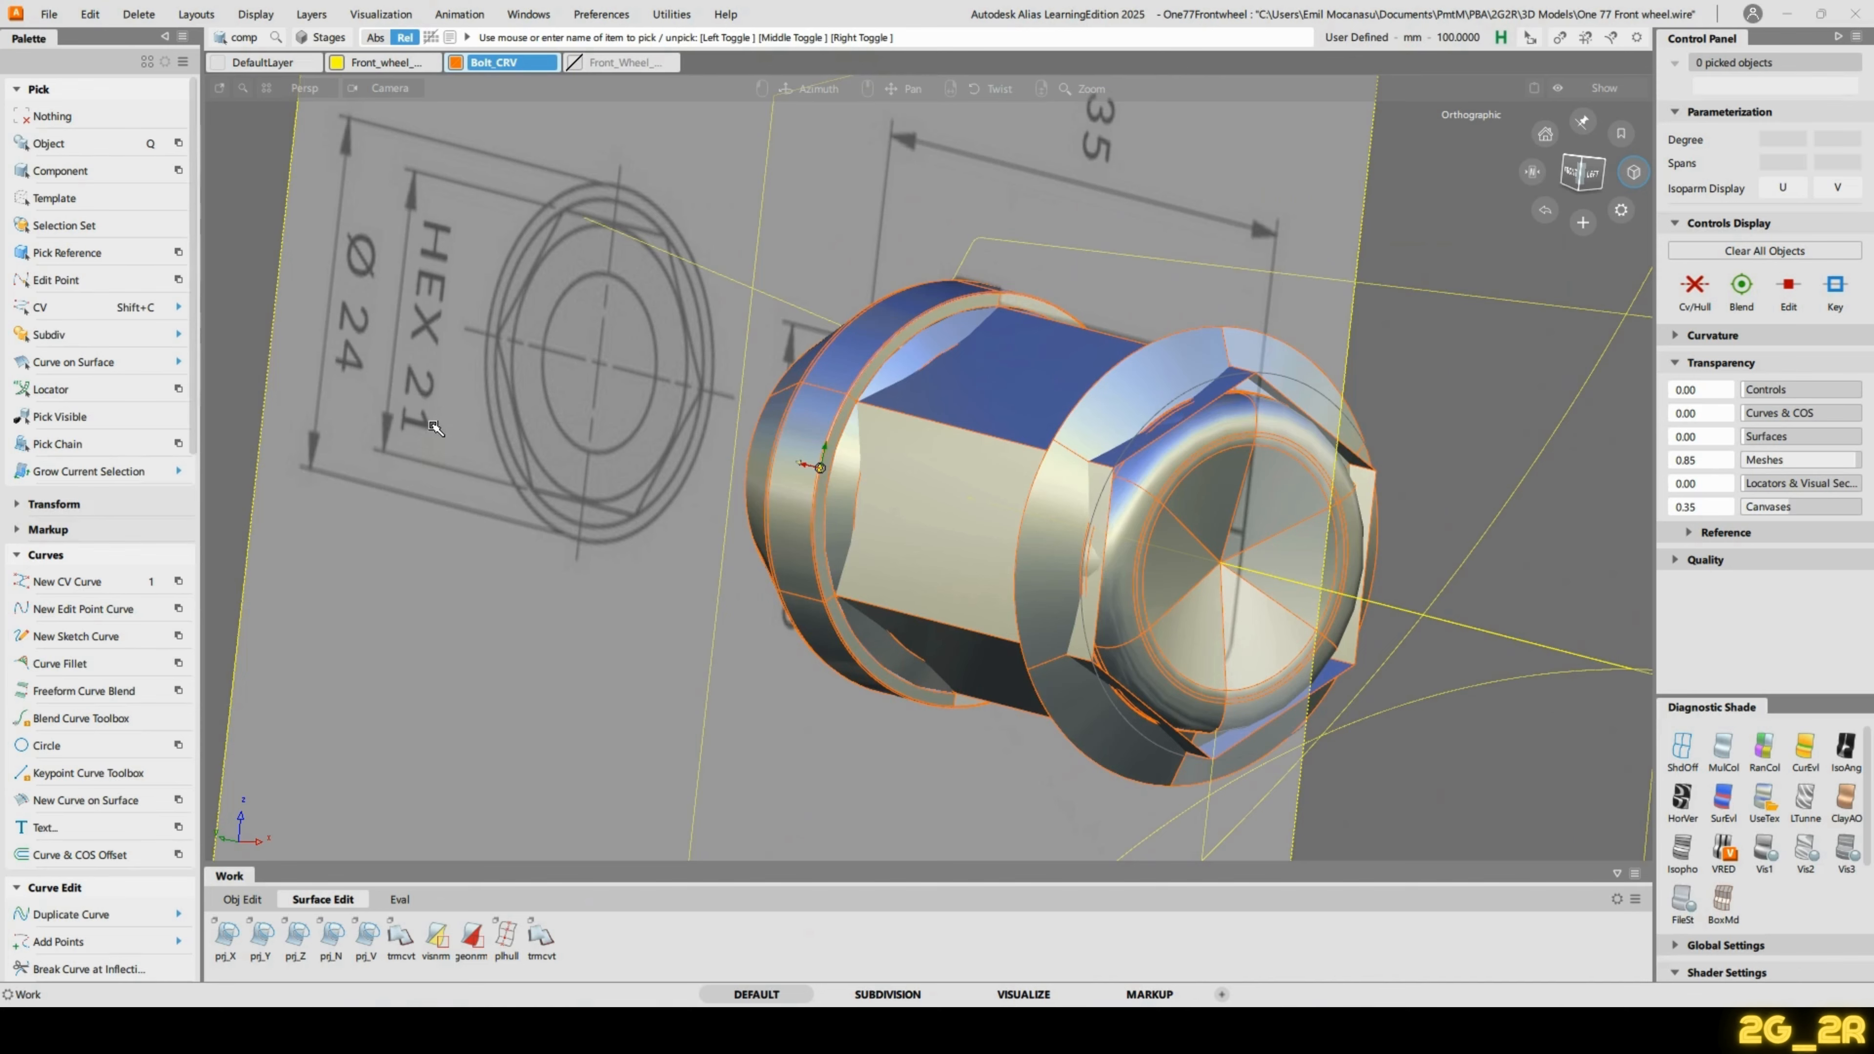
pyautogui.keyDown('alt'); pyautogui.keyDown('shift'); pyautogui.moveTo(590, 412); pyautogui.dragTo(491, 436); pyautogui.keyUp('shift'); pyautogui.keyUp('alt')
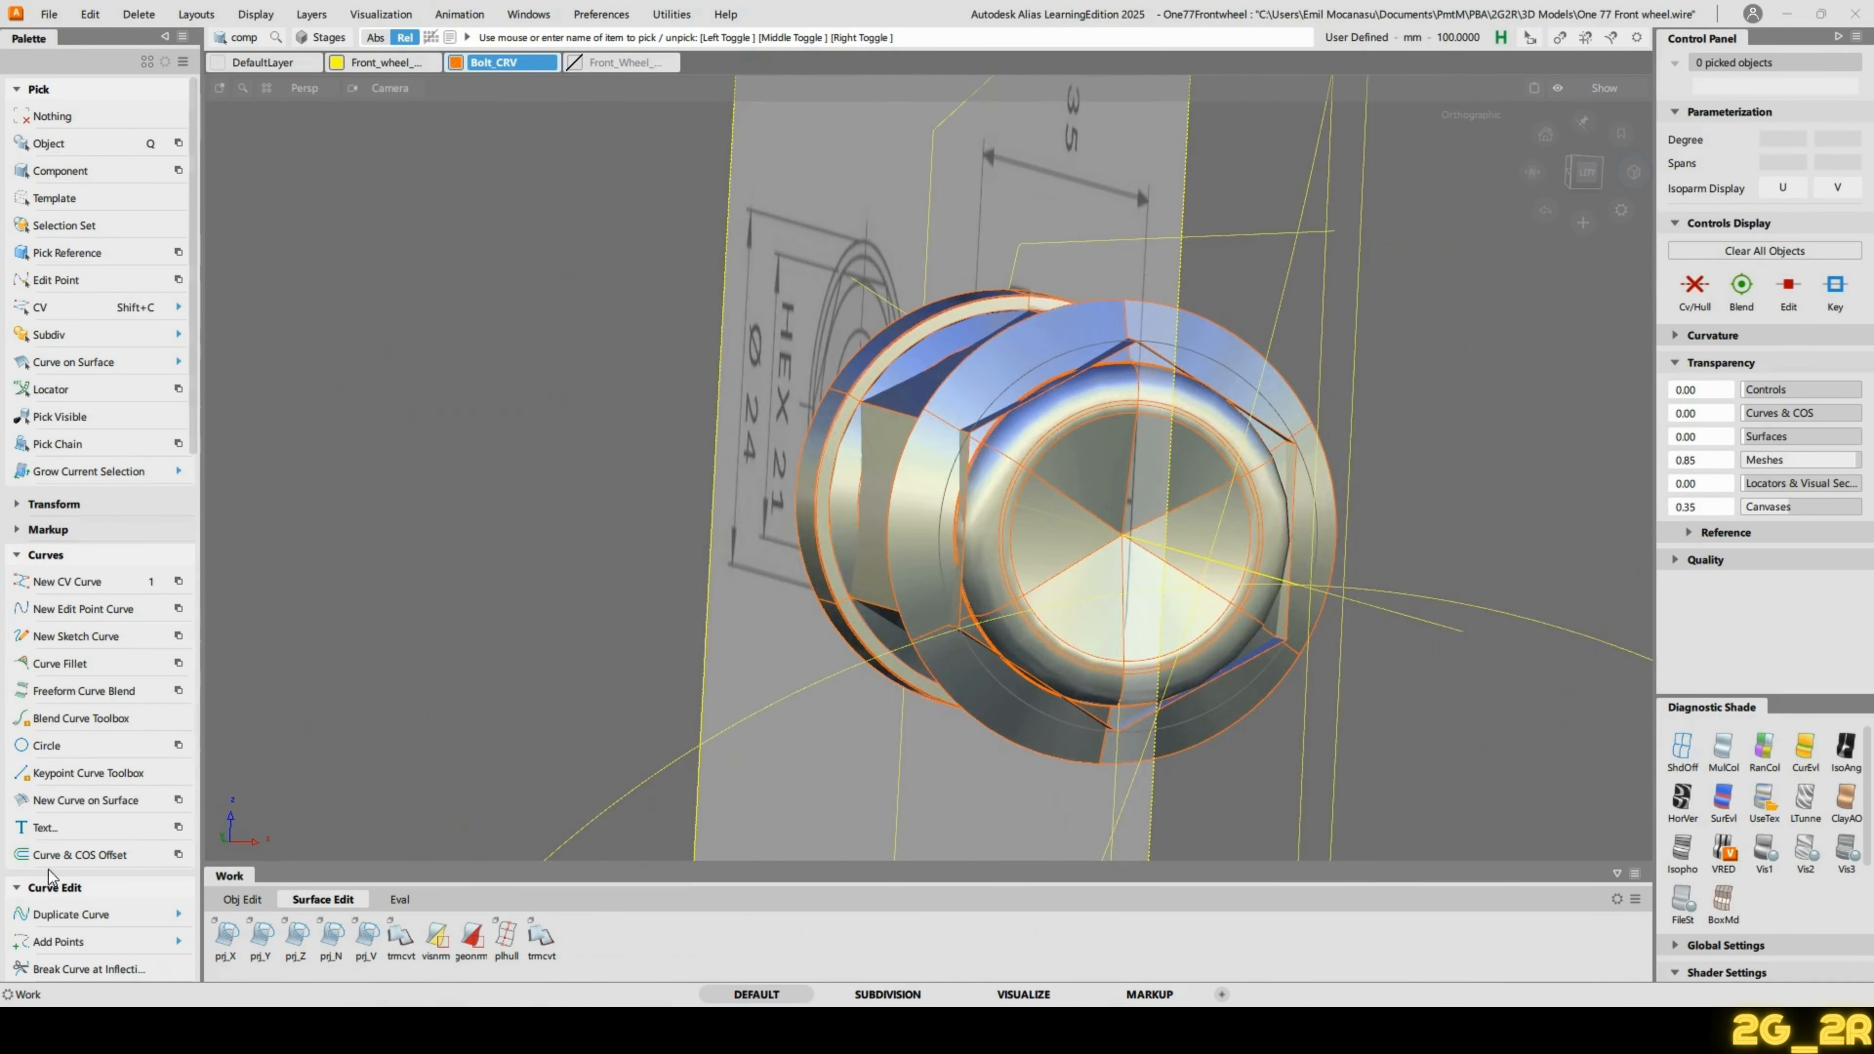
# Expand the Evaluate and Locators tool groups, list the Measure commands and start the Distance measurement.
pyautogui.scroll(-15, 95, 882)
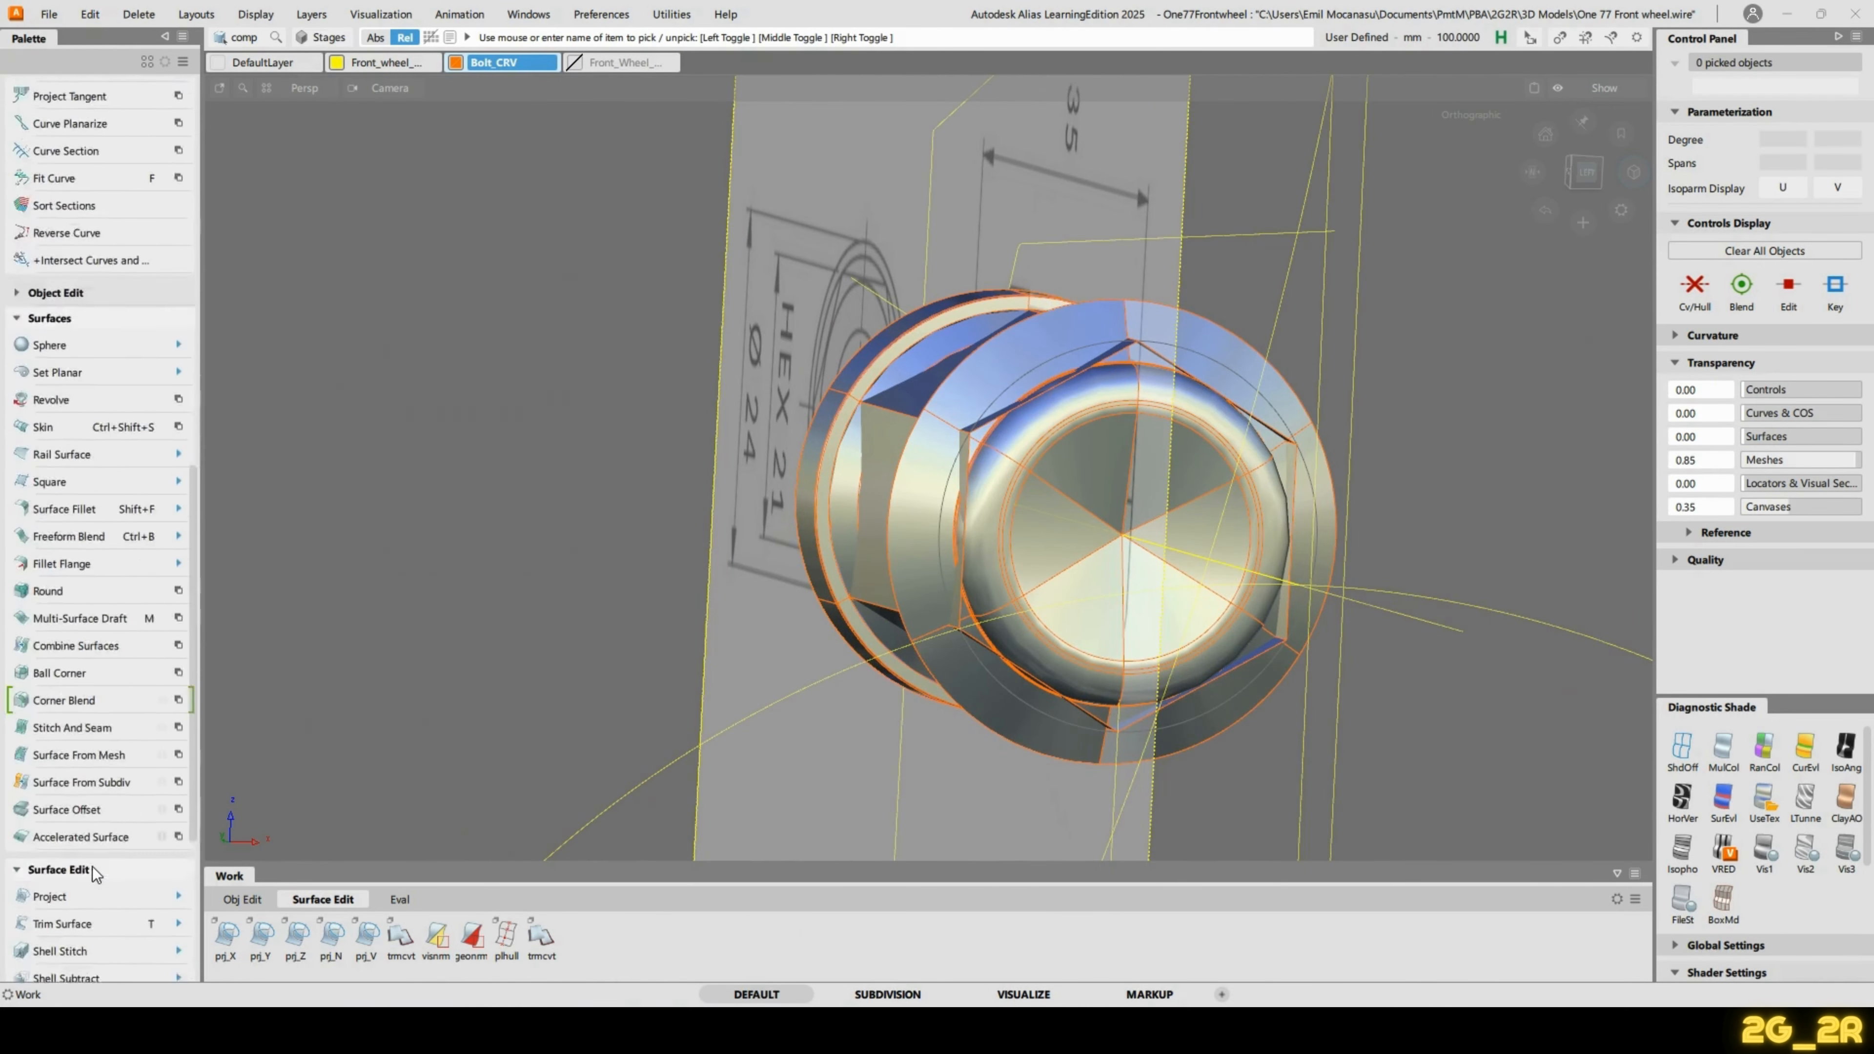
pyautogui.scroll(-5, 92, 863)
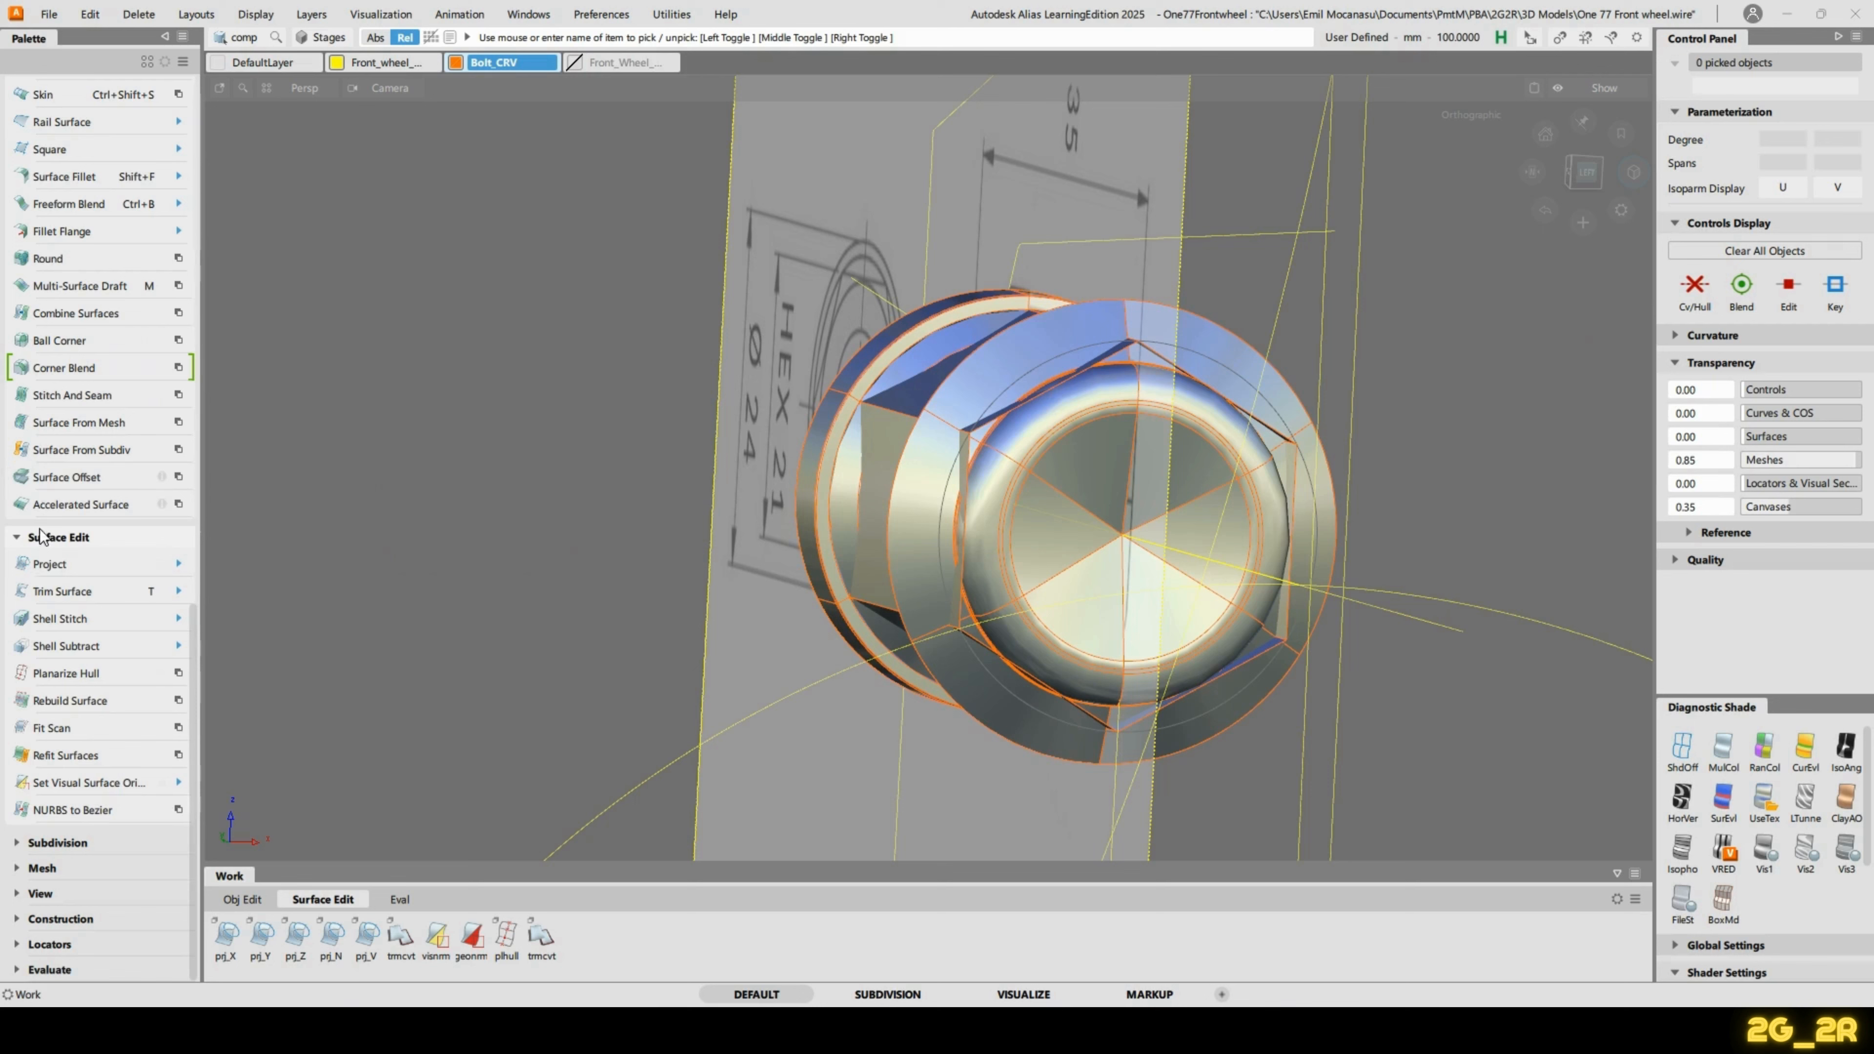
pyautogui.click(18, 539)
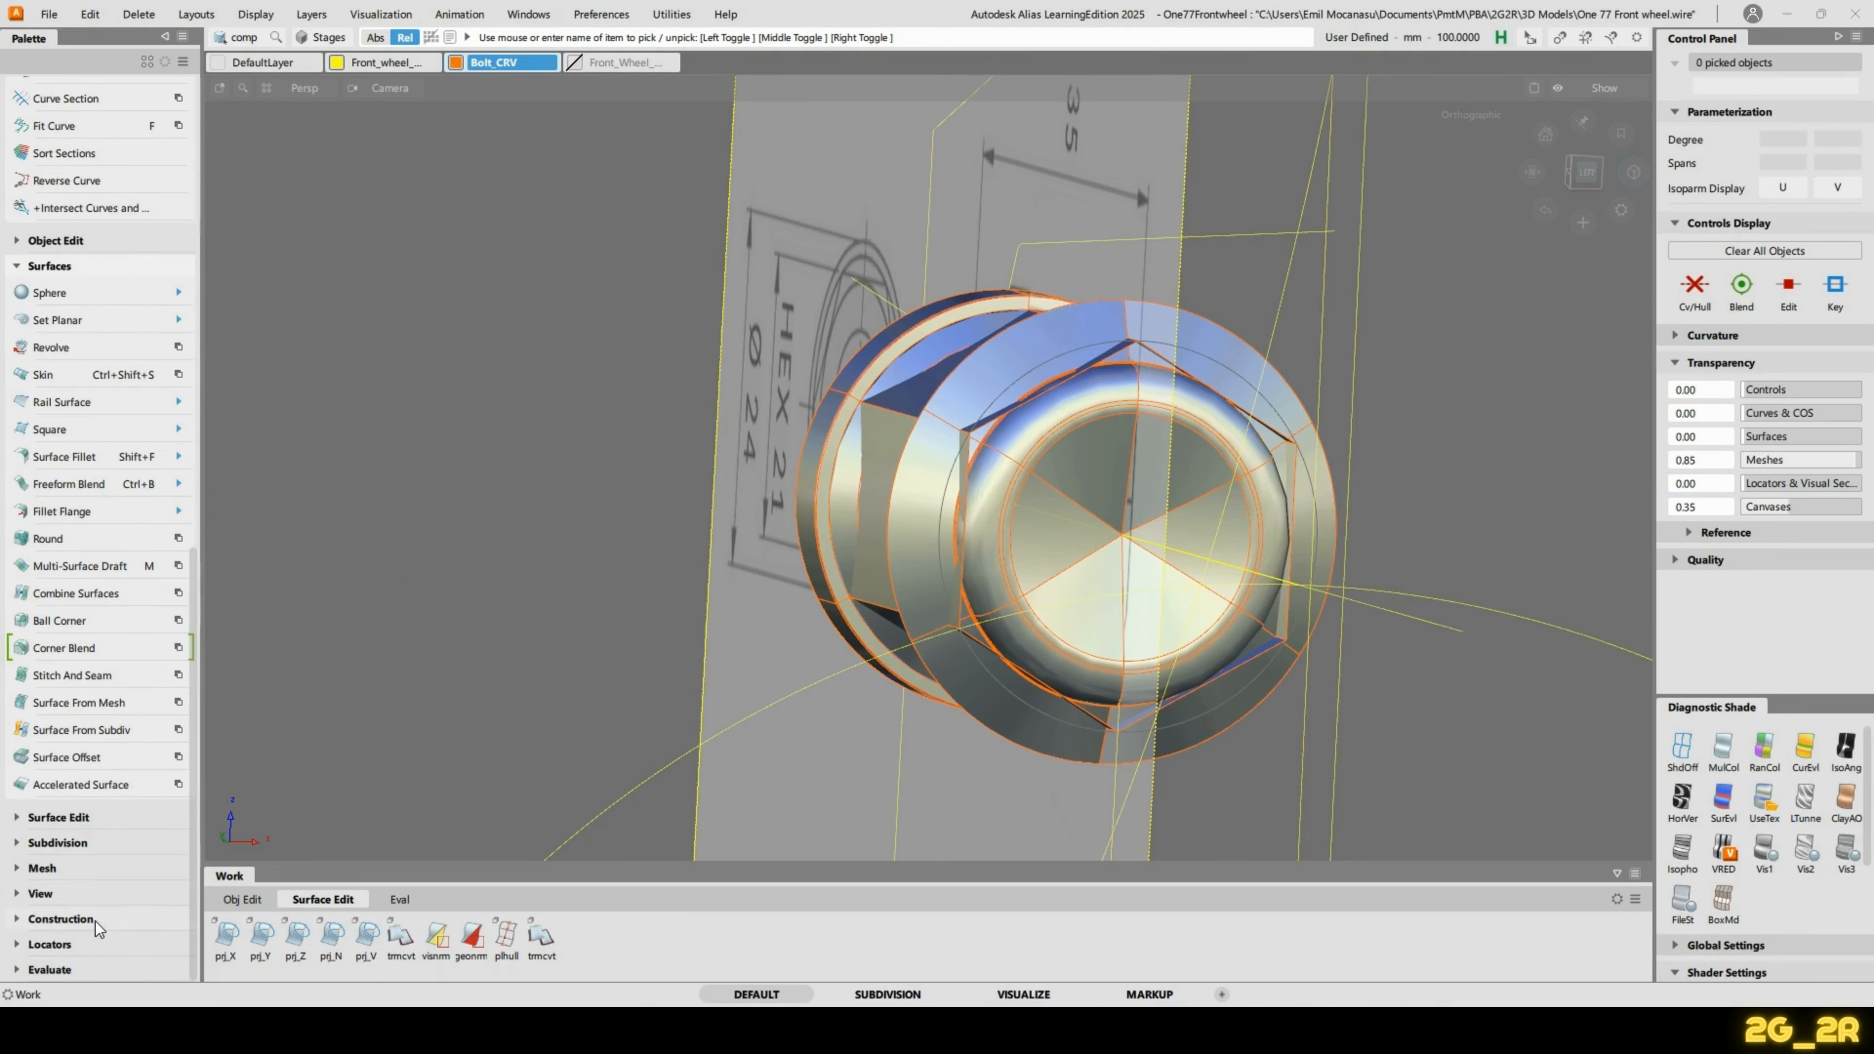
pyautogui.click(18, 969)
pyautogui.scroll(-3, 107, 823)
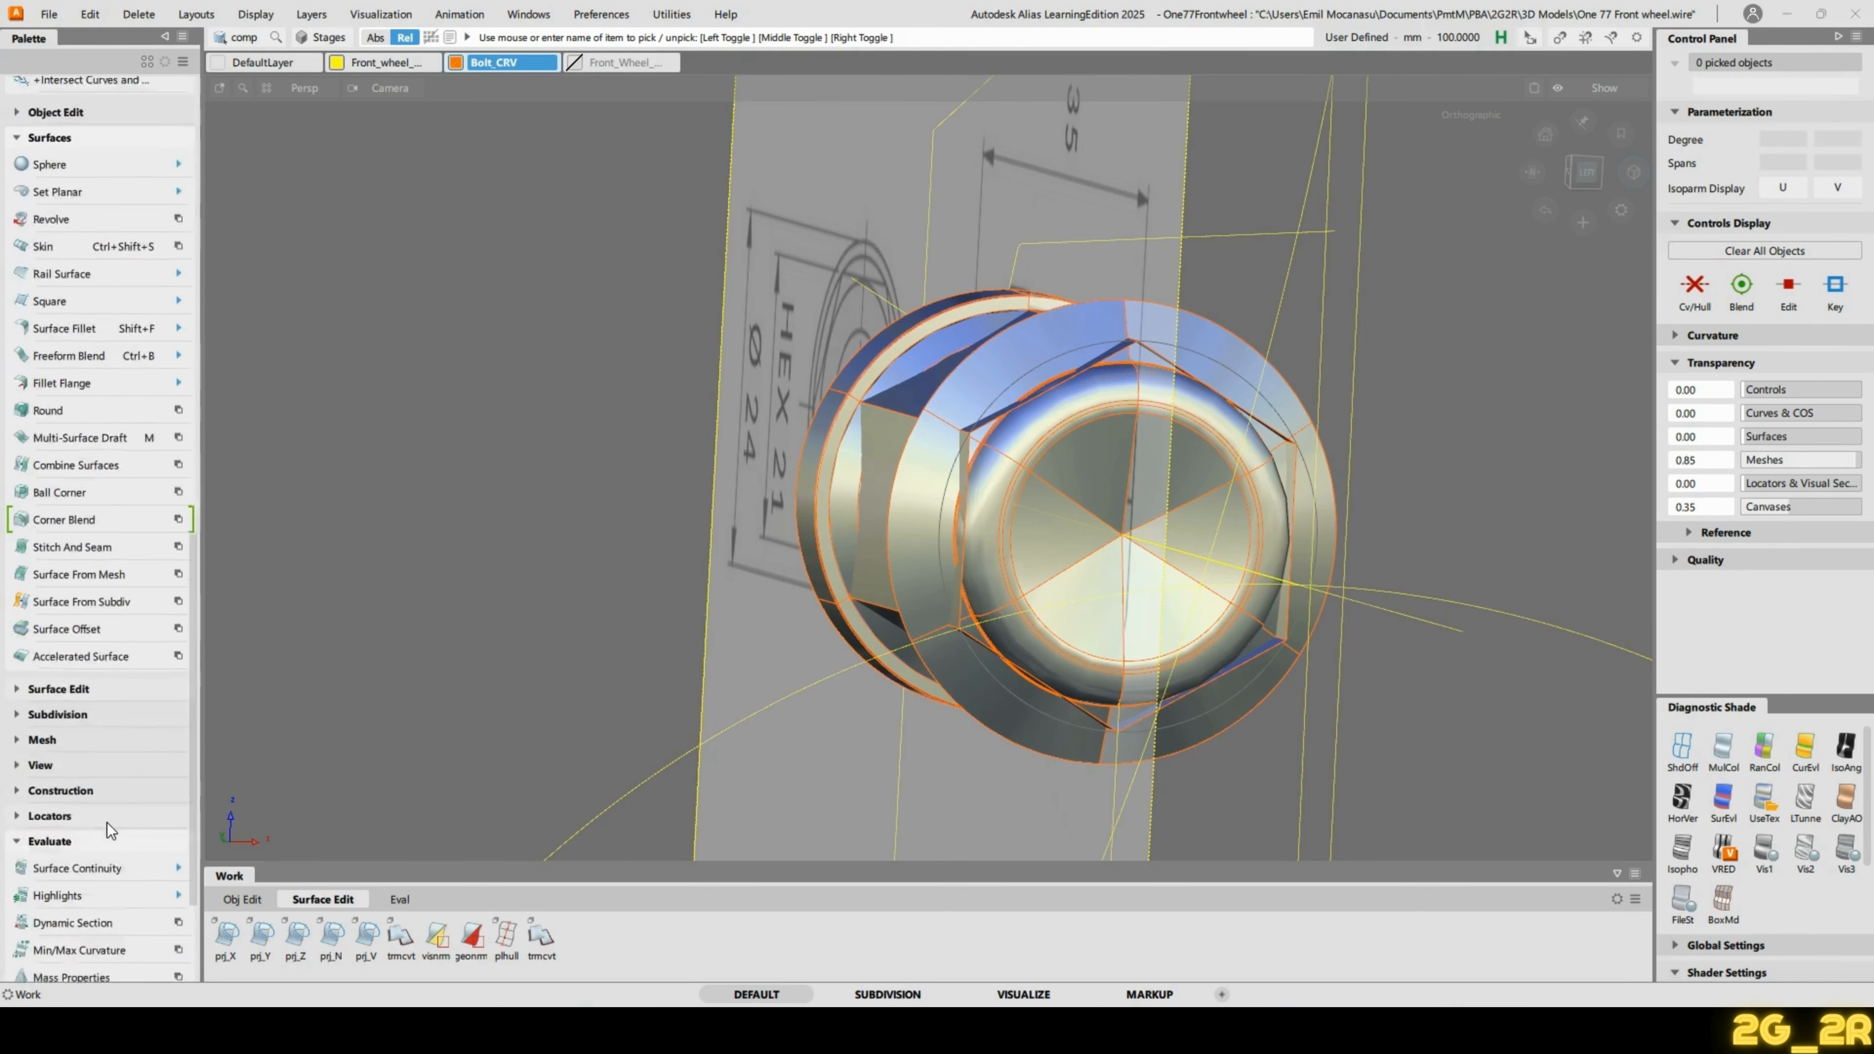
pyautogui.scroll(-4, 132, 695)
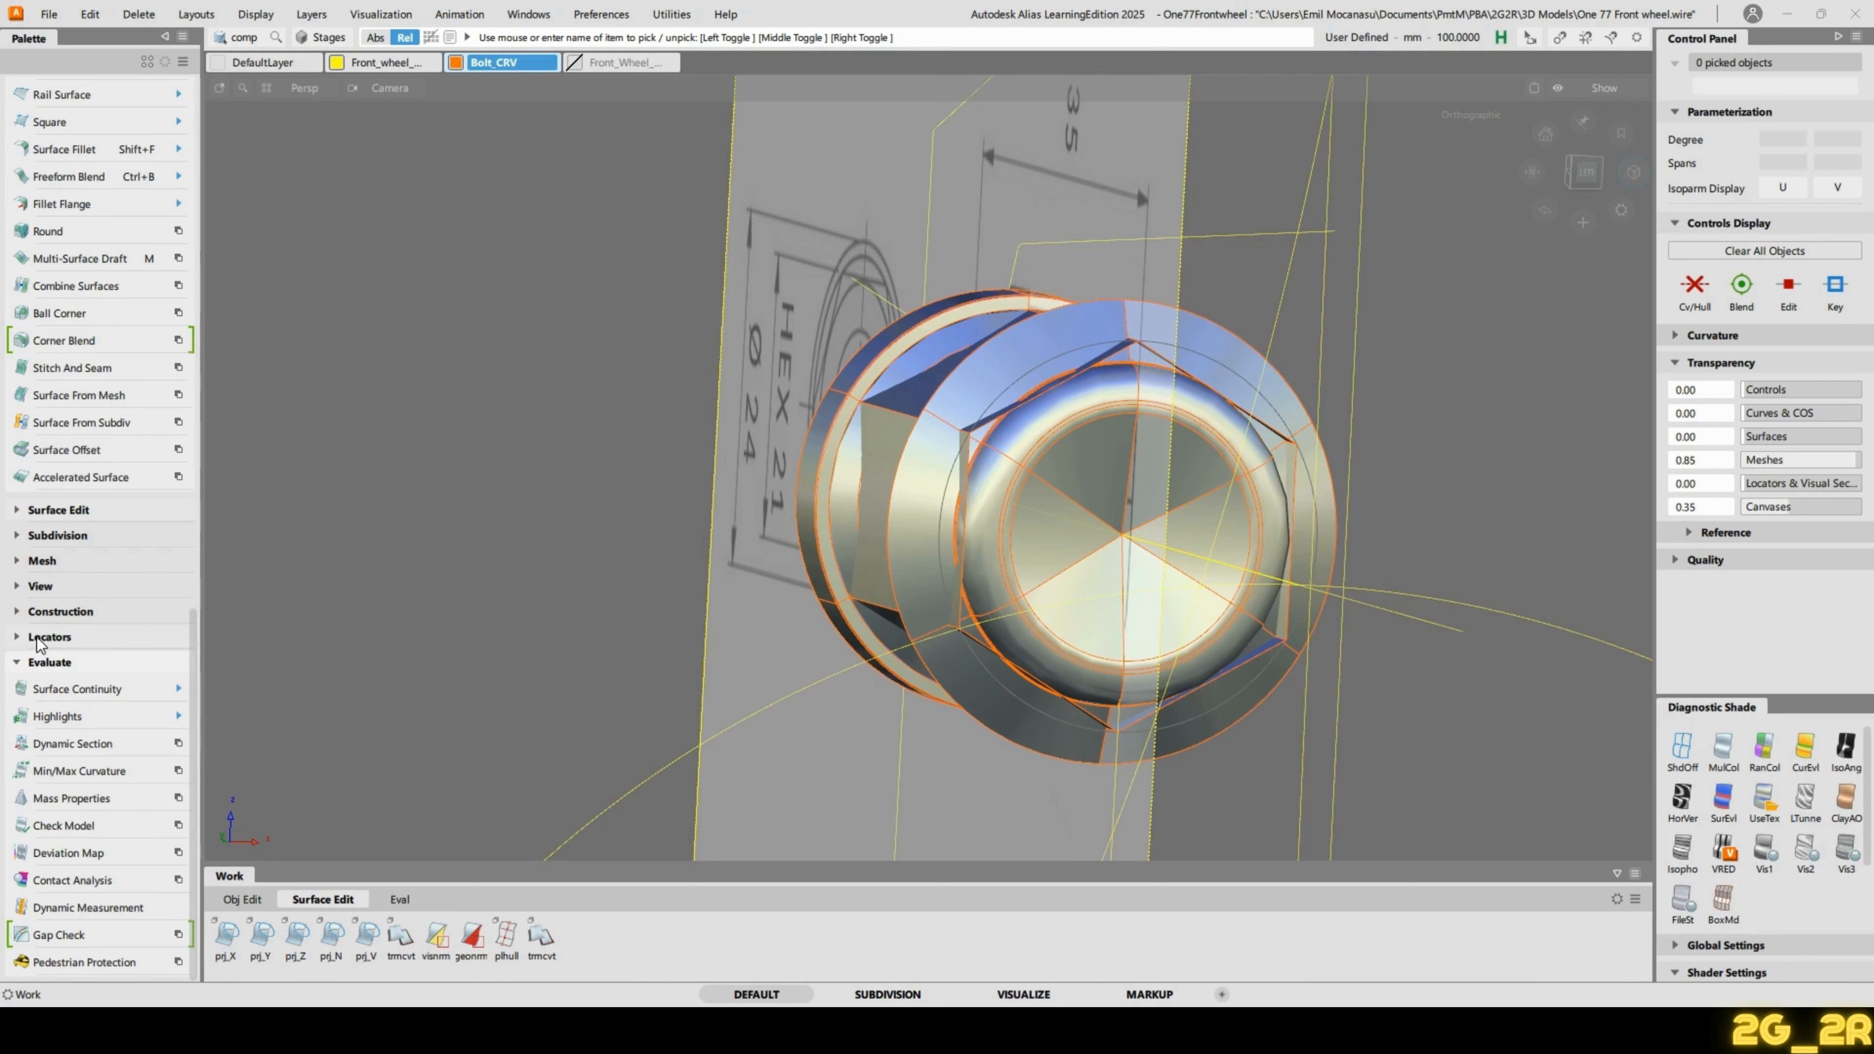
pyautogui.moveTo(38, 643)
pyautogui.moveTo(305, 701)
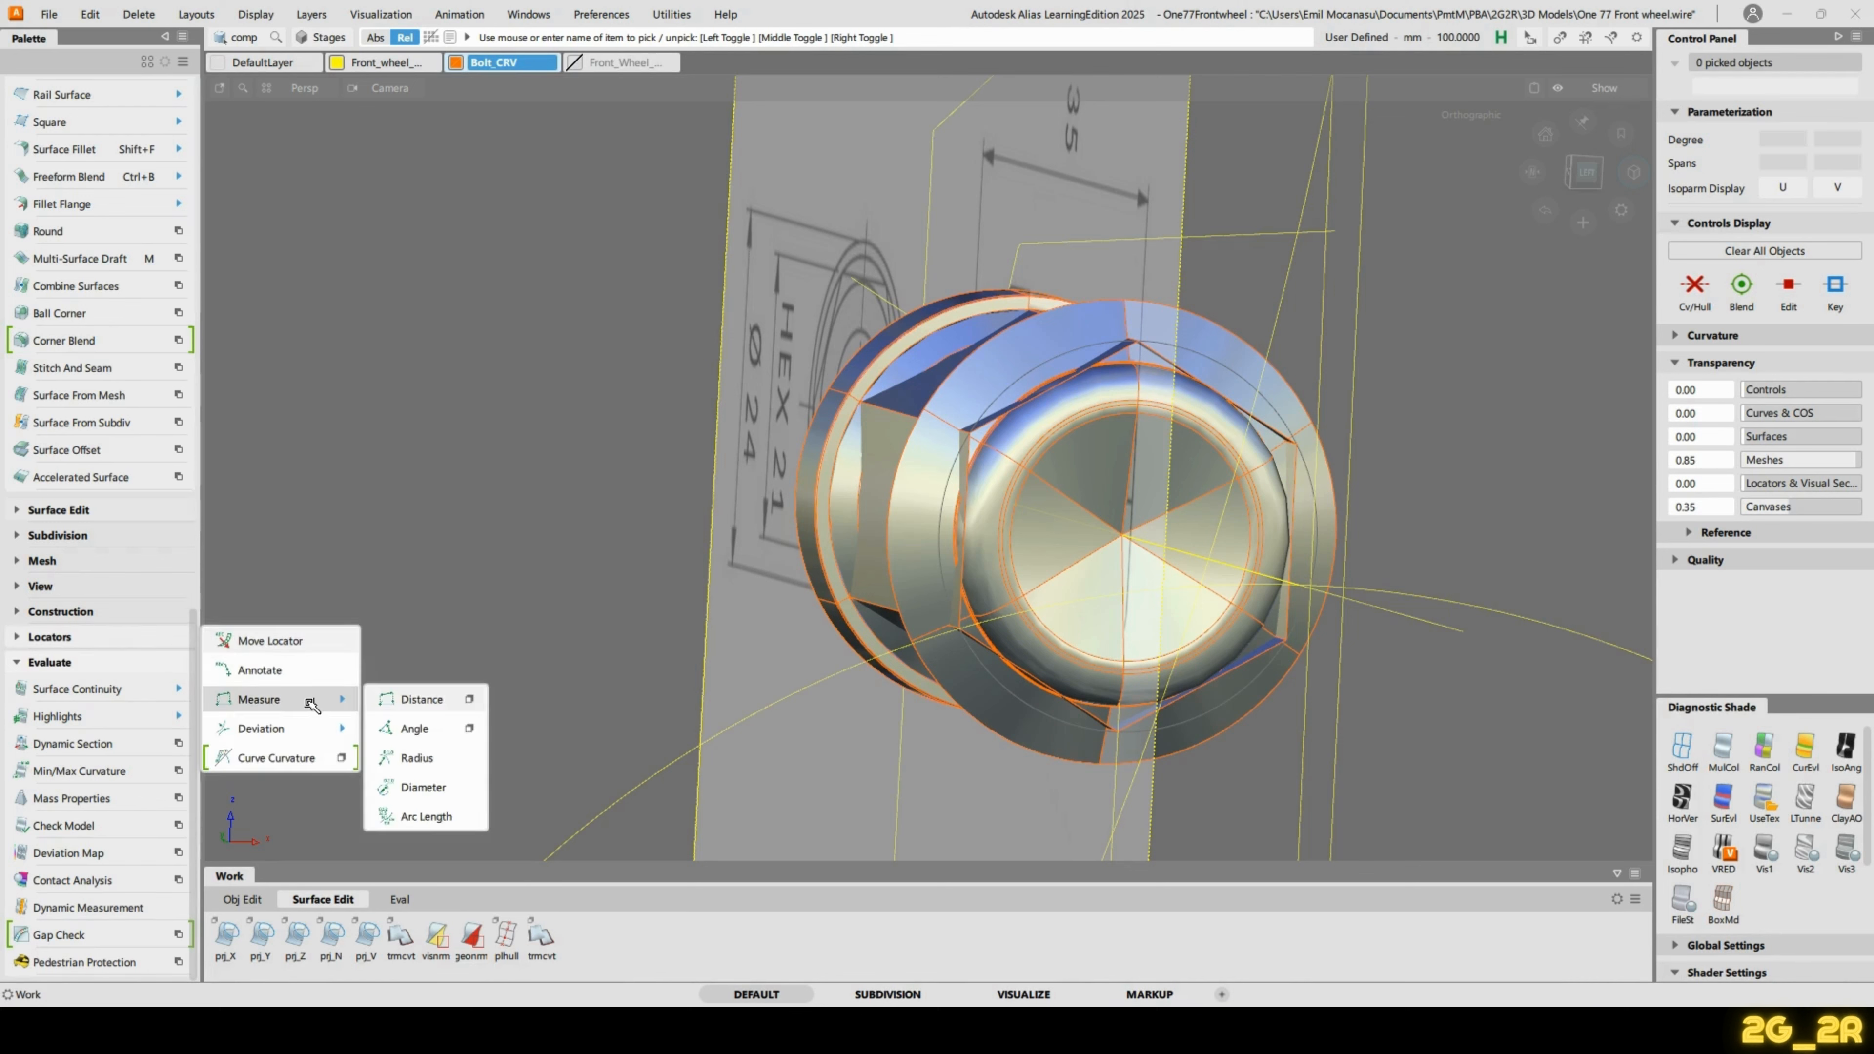
pyautogui.click(448, 700)
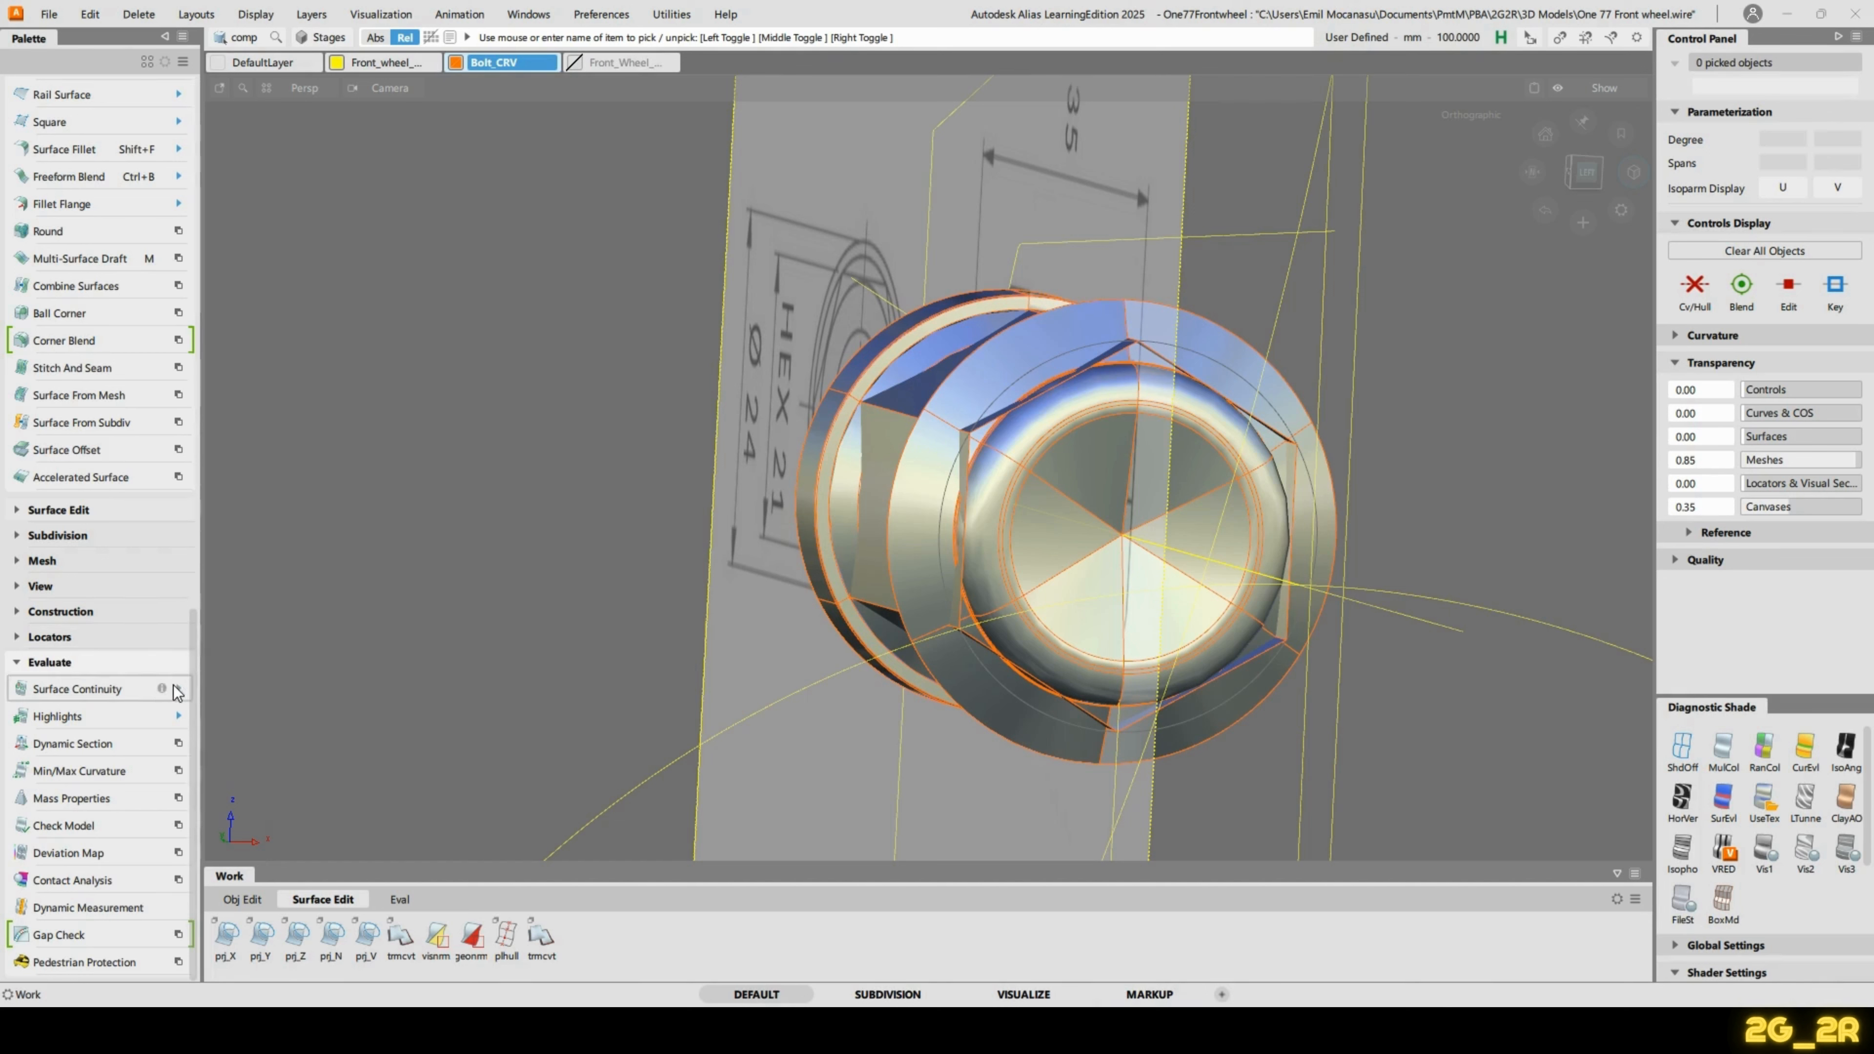
pyautogui.click(16, 637)
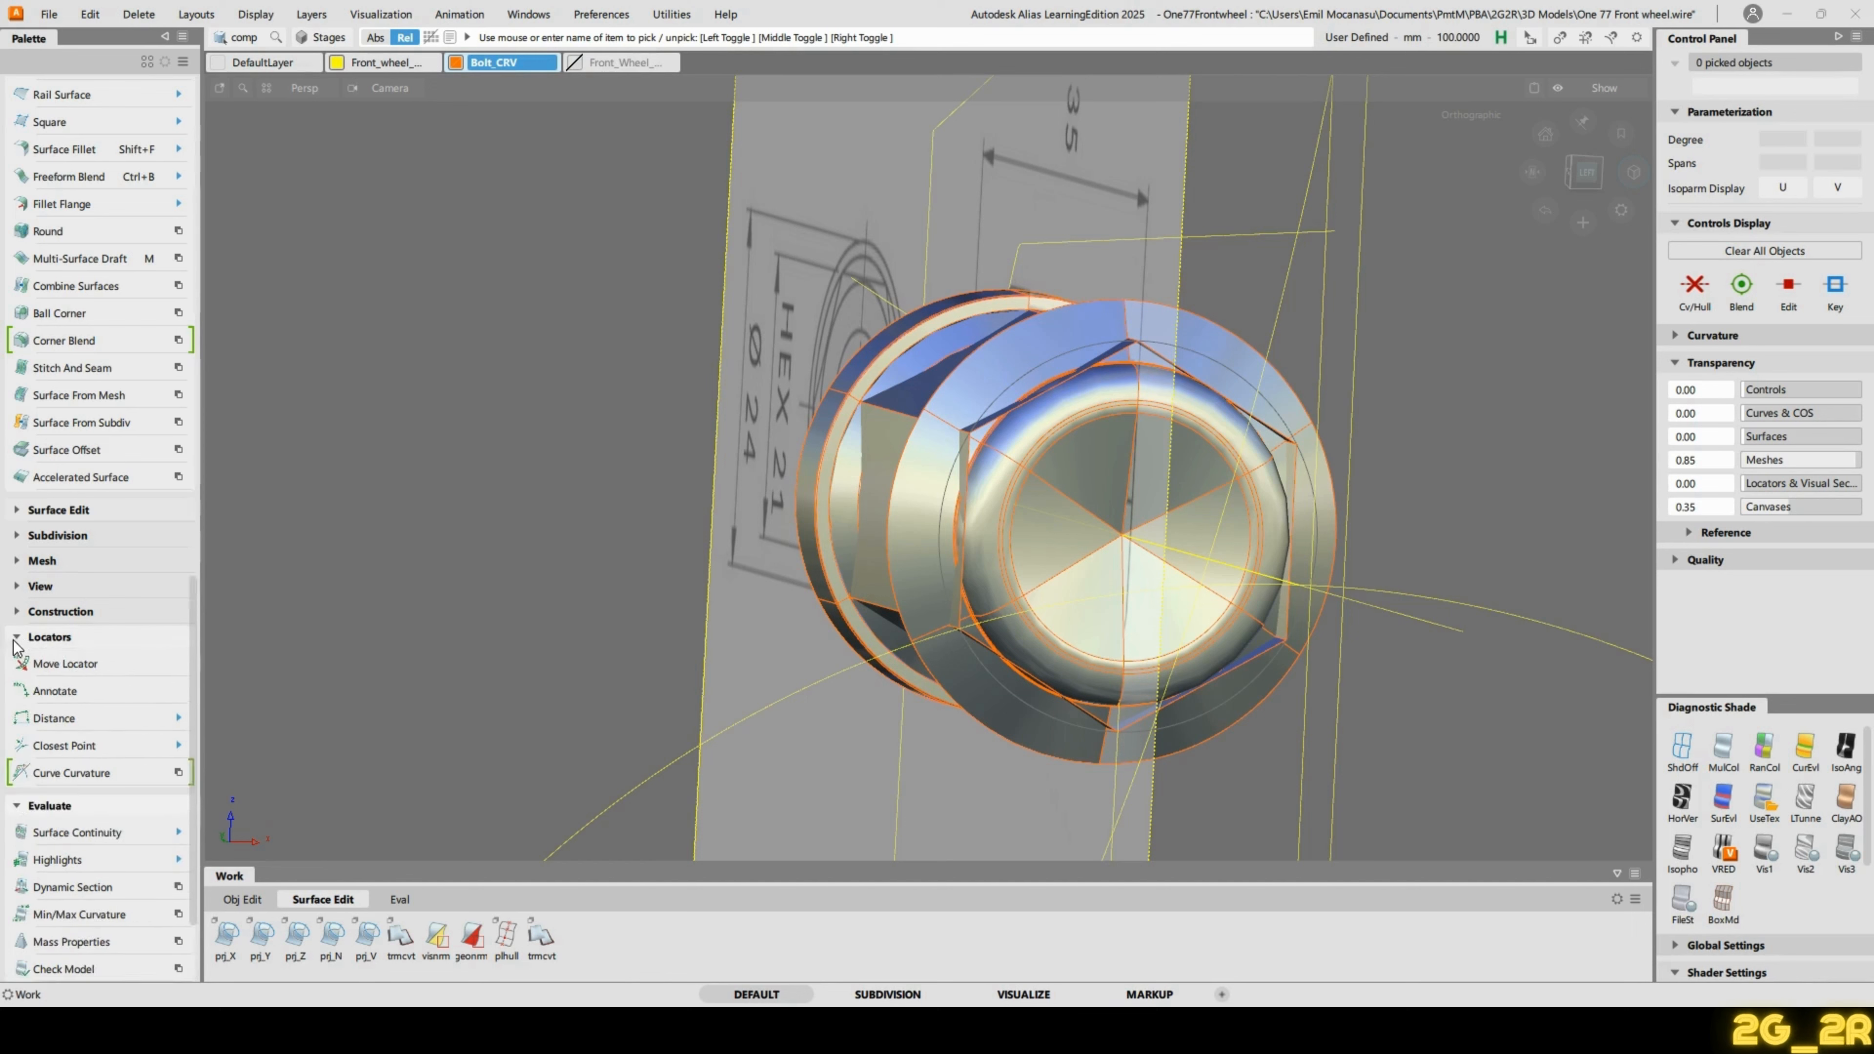
pyautogui.click(179, 717)
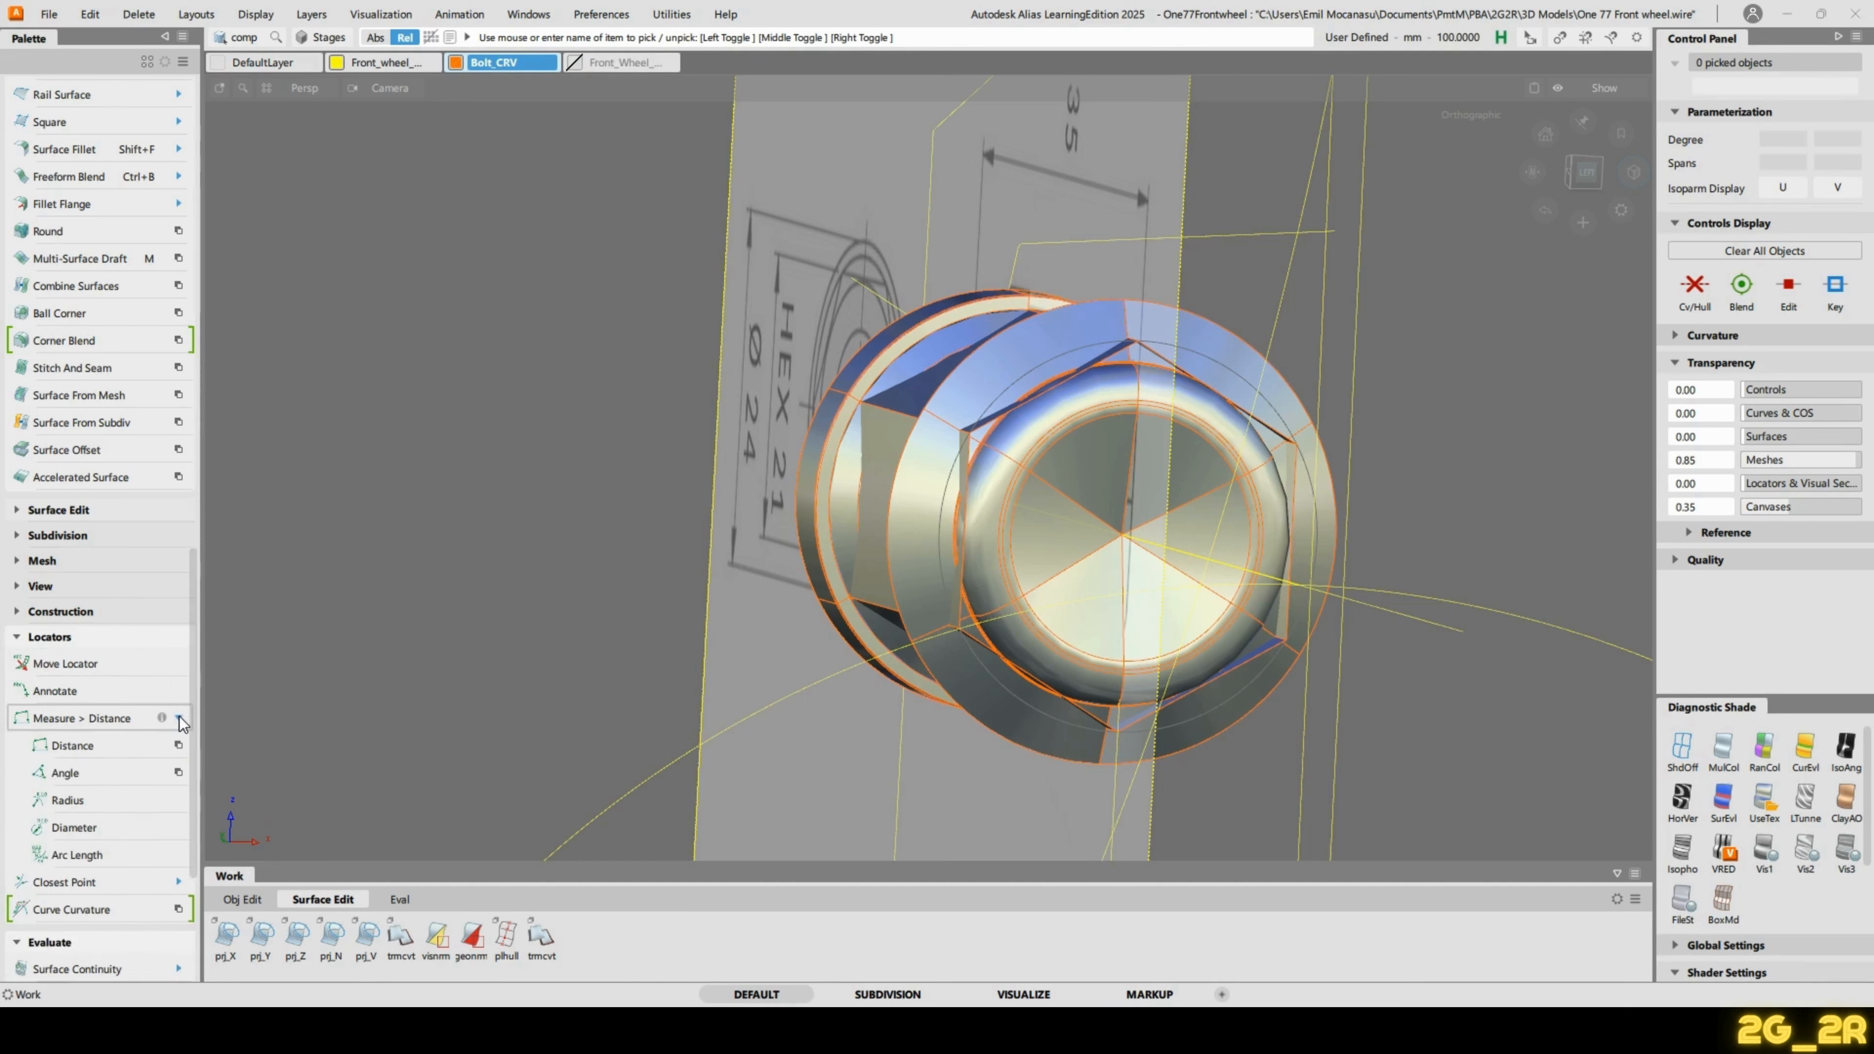
pyautogui.scroll(-3, 128, 769)
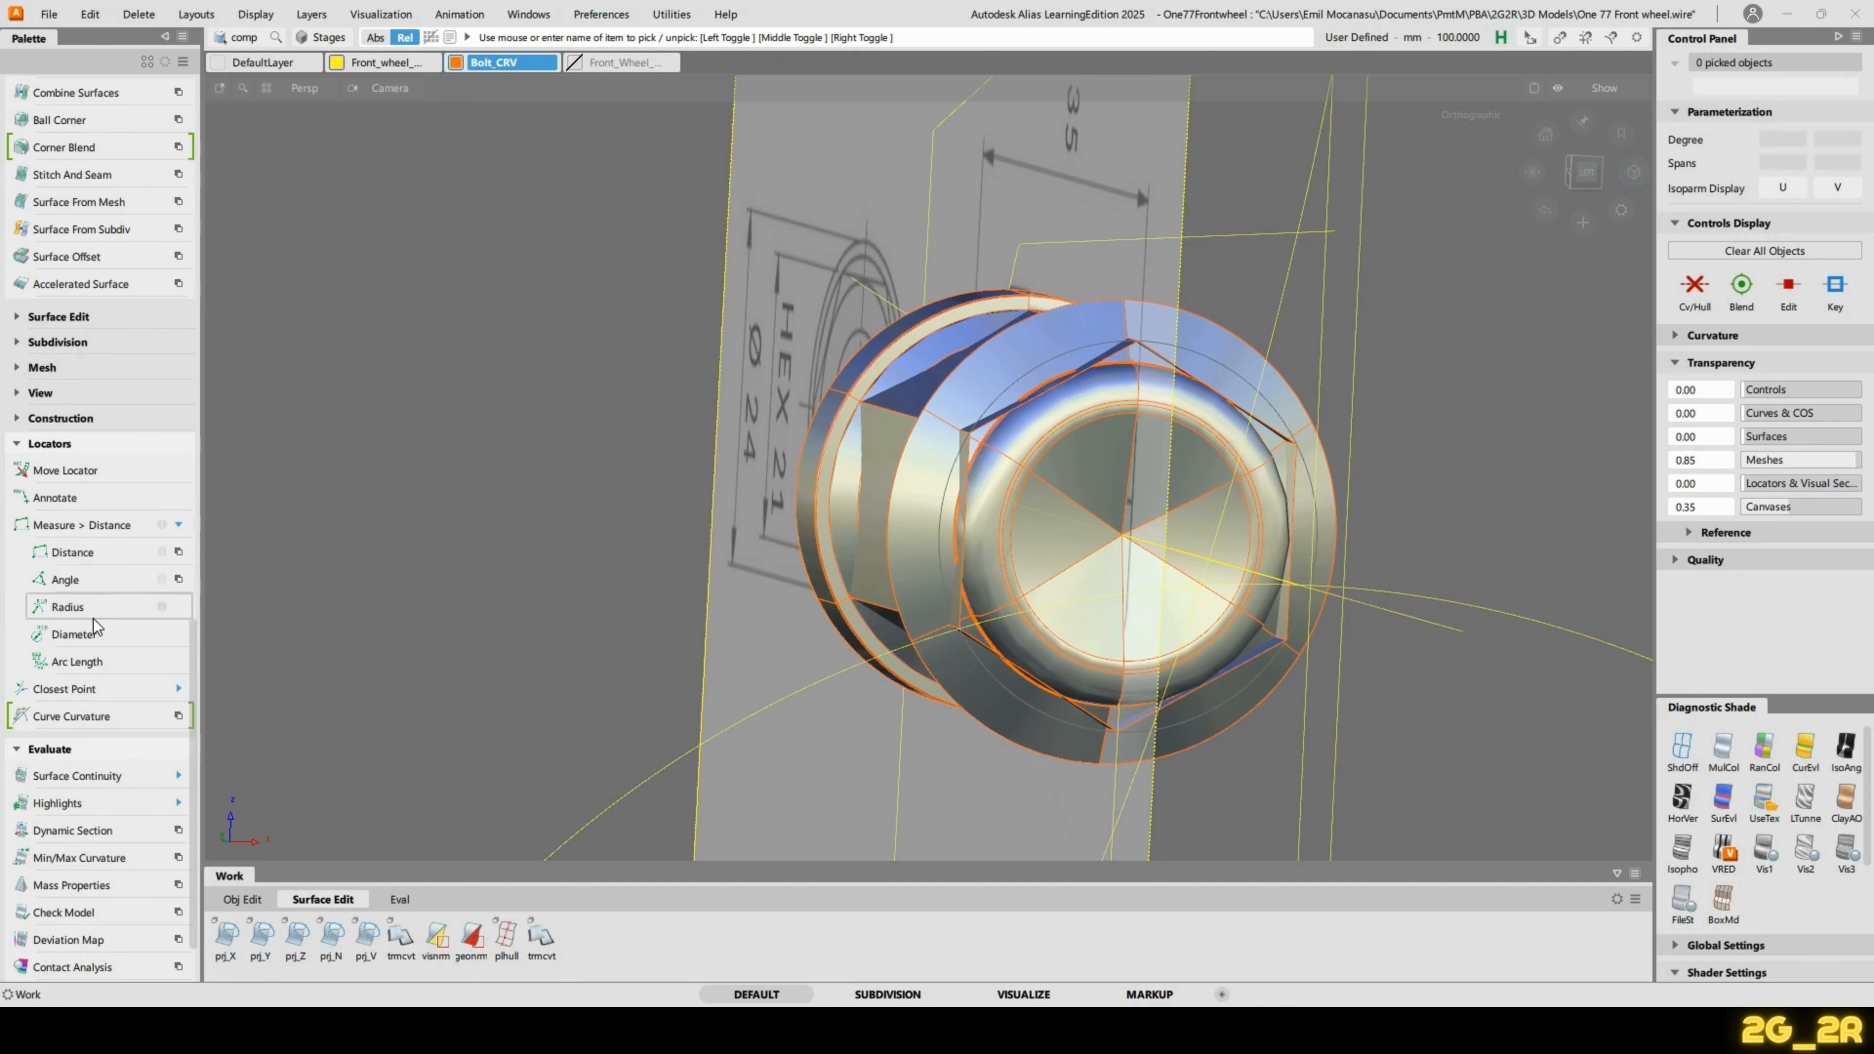
pyautogui.click(97, 555)
# Measure the distance across two opposite flats of the hexagonal body, snapping both measuring points onto the flats' end edges.
pyautogui.keyDown('alt'); pyautogui.keyDown('shift'); pyautogui.moveTo(765, 306); pyautogui.dragTo(1031, 431); pyautogui.keyUp('shift'); pyautogui.keyUp('alt')
pyautogui.keyDown('alt'); pyautogui.keyDown('shift'); pyautogui.moveTo(1053, 626); pyautogui.dragTo(876, 499, button='right'); pyautogui.keyUp('shift'); pyautogui.keyUp('alt')
pyautogui.keyDown('alt'); pyautogui.keyDown('shift'); pyautogui.moveTo(876, 499); pyautogui.dragTo(696, 568, button='middle'); pyautogui.keyUp('shift'); pyautogui.keyUp('alt')
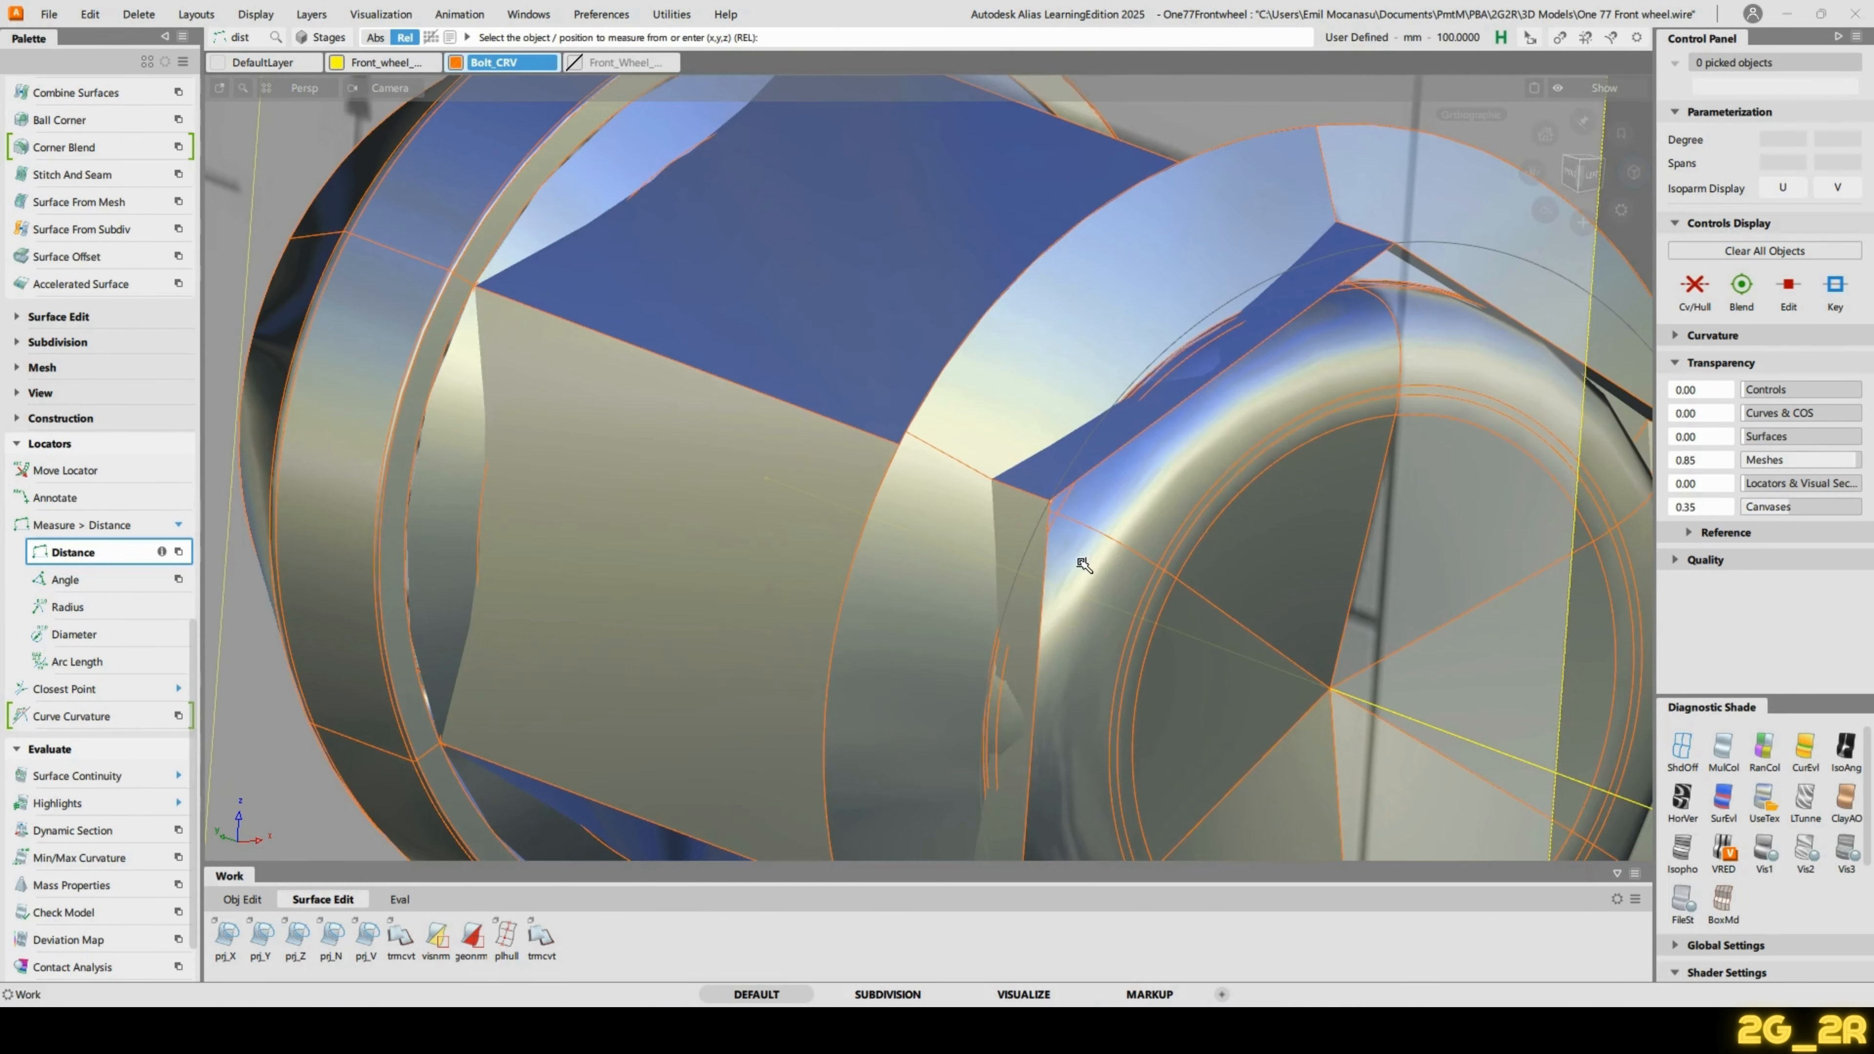
pyautogui.click(1041, 662)
pyautogui.click(1051, 676)
pyautogui.keyDown('alt'); pyautogui.keyDown('shift'); pyautogui.moveTo(1085, 485); pyautogui.dragTo(1335, 643); pyautogui.keyUp('shift'); pyautogui.keyUp('alt')
pyautogui.keyDown('alt'); pyautogui.keyDown('shift'); pyautogui.moveTo(1389, 652); pyautogui.dragTo(1079, 558, button='middle'); pyautogui.keyUp('shift'); pyautogui.keyUp('alt')
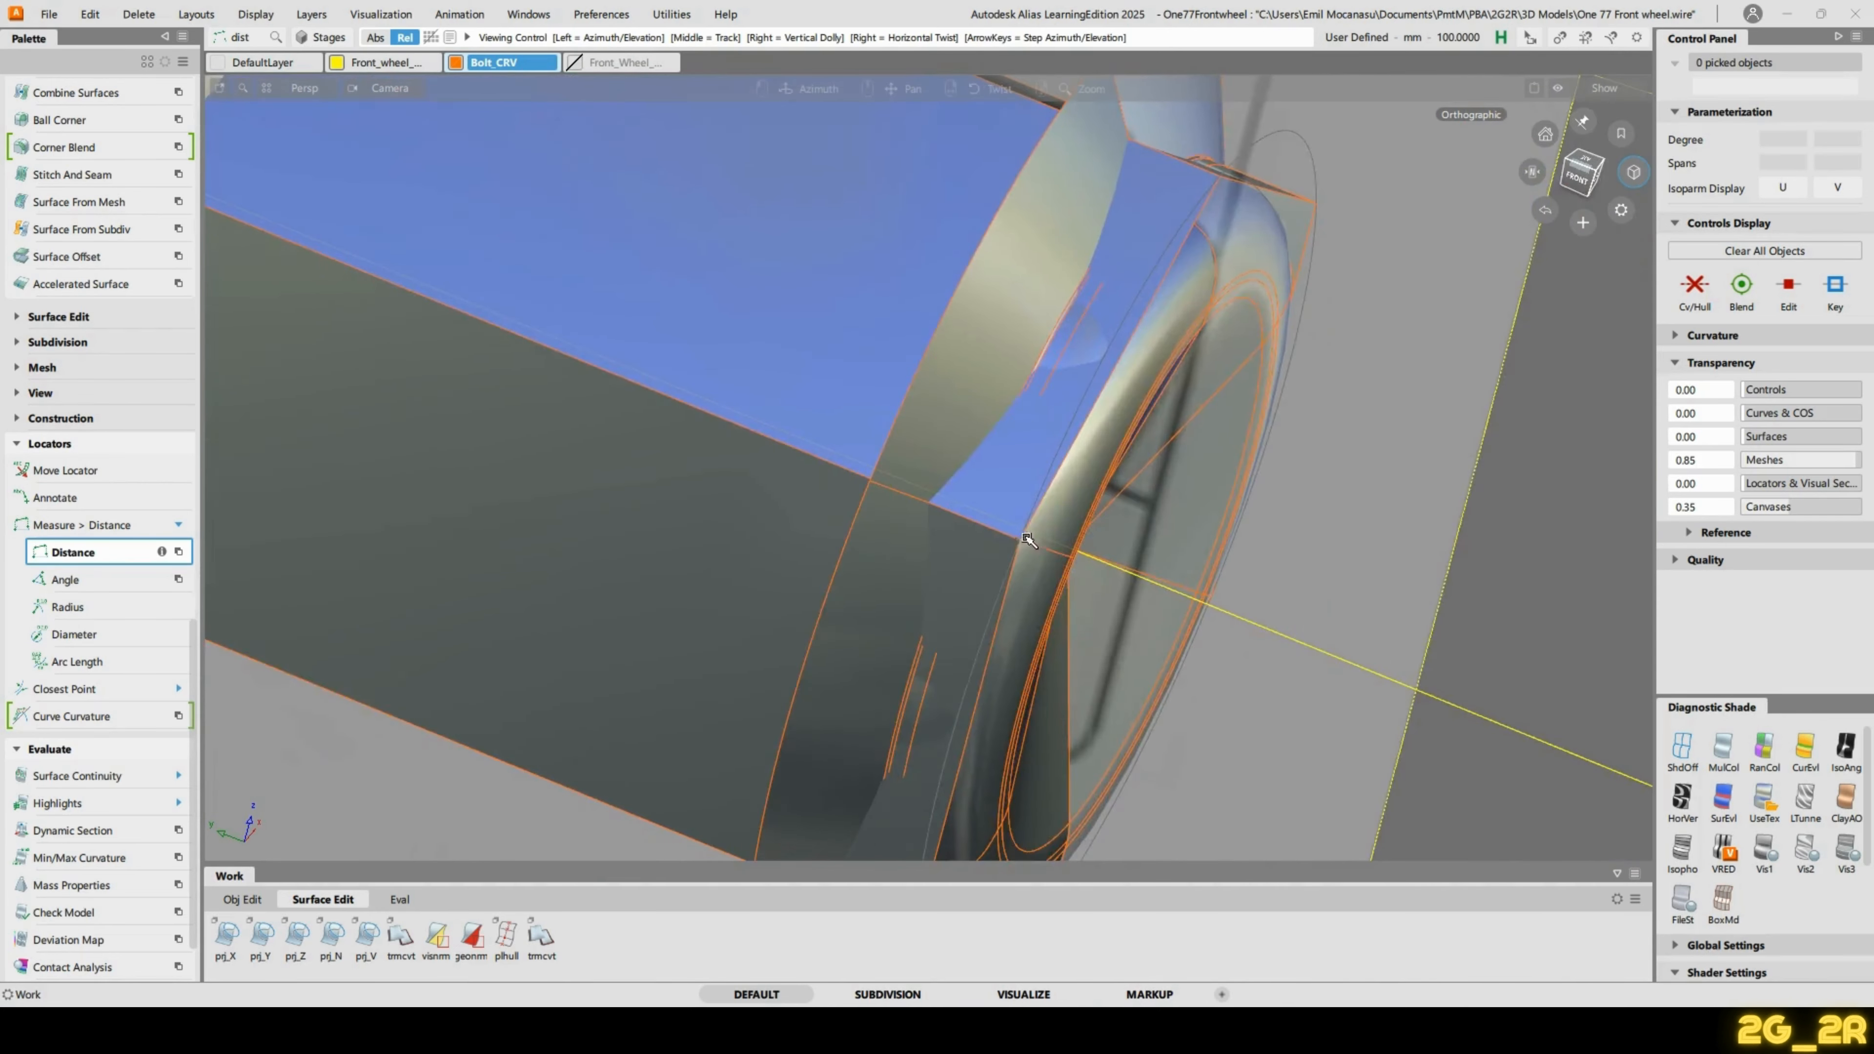
pyautogui.keyDown('alt'); pyautogui.keyDown('shift'); pyautogui.moveTo(1080, 558); pyautogui.dragTo(1021, 534); pyautogui.keyUp('shift'); pyautogui.keyUp('alt')
pyautogui.keyDown('alt'); pyautogui.keyDown('shift'); pyautogui.moveTo(1020, 534); pyautogui.dragTo(1004, 573, button='right'); pyautogui.keyUp('shift'); pyautogui.keyUp('alt')
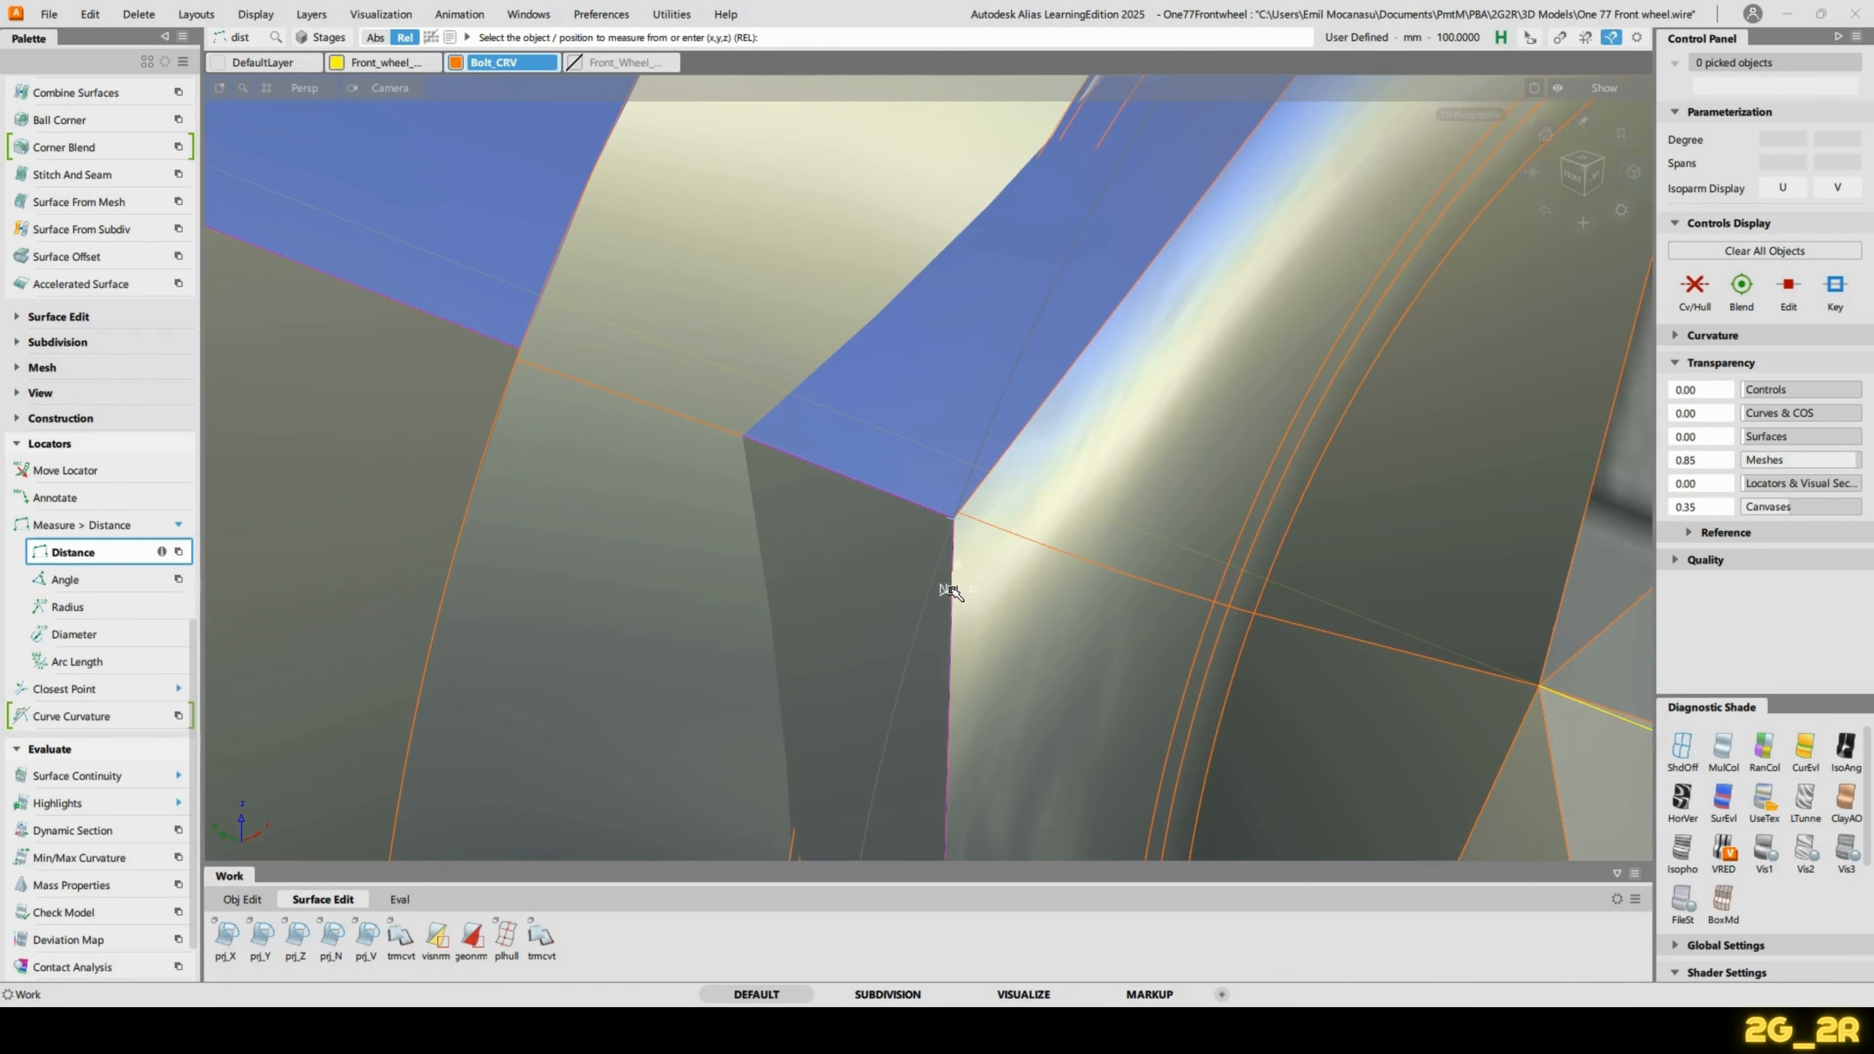
pyautogui.keyDown('ctrl'); pyautogui.keyDown('alt'); pyautogui.moveTo(952, 590); pyautogui.dragTo(1058, 385); pyautogui.keyUp('alt'); pyautogui.keyUp('ctrl')
pyautogui.keyDown('alt'); pyautogui.keyDown('shift'); pyautogui.moveTo(1058, 385); pyautogui.dragTo(1167, 460, button='right'); pyautogui.keyUp('shift'); pyautogui.keyUp('alt')
pyautogui.keyDown('alt'); pyautogui.keyDown('shift'); pyautogui.moveTo(1167, 461); pyautogui.dragTo(1033, 426, button='middle'); pyautogui.keyUp('shift'); pyautogui.keyUp('alt')
pyautogui.keyDown('alt'); pyautogui.keyDown('shift'); pyautogui.moveTo(1033, 426); pyautogui.dragTo(561, 478); pyautogui.keyUp('shift'); pyautogui.keyUp('alt')
pyautogui.keyDown('alt'); pyautogui.keyDown('shift'); pyautogui.moveTo(561, 479); pyautogui.dragTo(871, 428, button='right'); pyautogui.keyUp('shift'); pyautogui.keyUp('alt')
pyautogui.keyDown('ctrl'); pyautogui.keyDown('alt'); pyautogui.moveTo(1222, 512); pyautogui.dragTo(1084, 325); pyautogui.keyUp('alt'); pyautogui.keyUp('ctrl')
pyautogui.keyDown('alt'); pyautogui.keyDown('shift'); pyautogui.moveTo(830, 168); pyautogui.dragTo(457, 266, button='right'); pyautogui.keyUp('shift'); pyautogui.keyUp('alt')
pyautogui.keyDown('alt'); pyautogui.keyDown('shift'); pyautogui.moveTo(457, 266); pyautogui.dragTo(912, 452); pyautogui.keyUp('shift'); pyautogui.keyUp('alt')
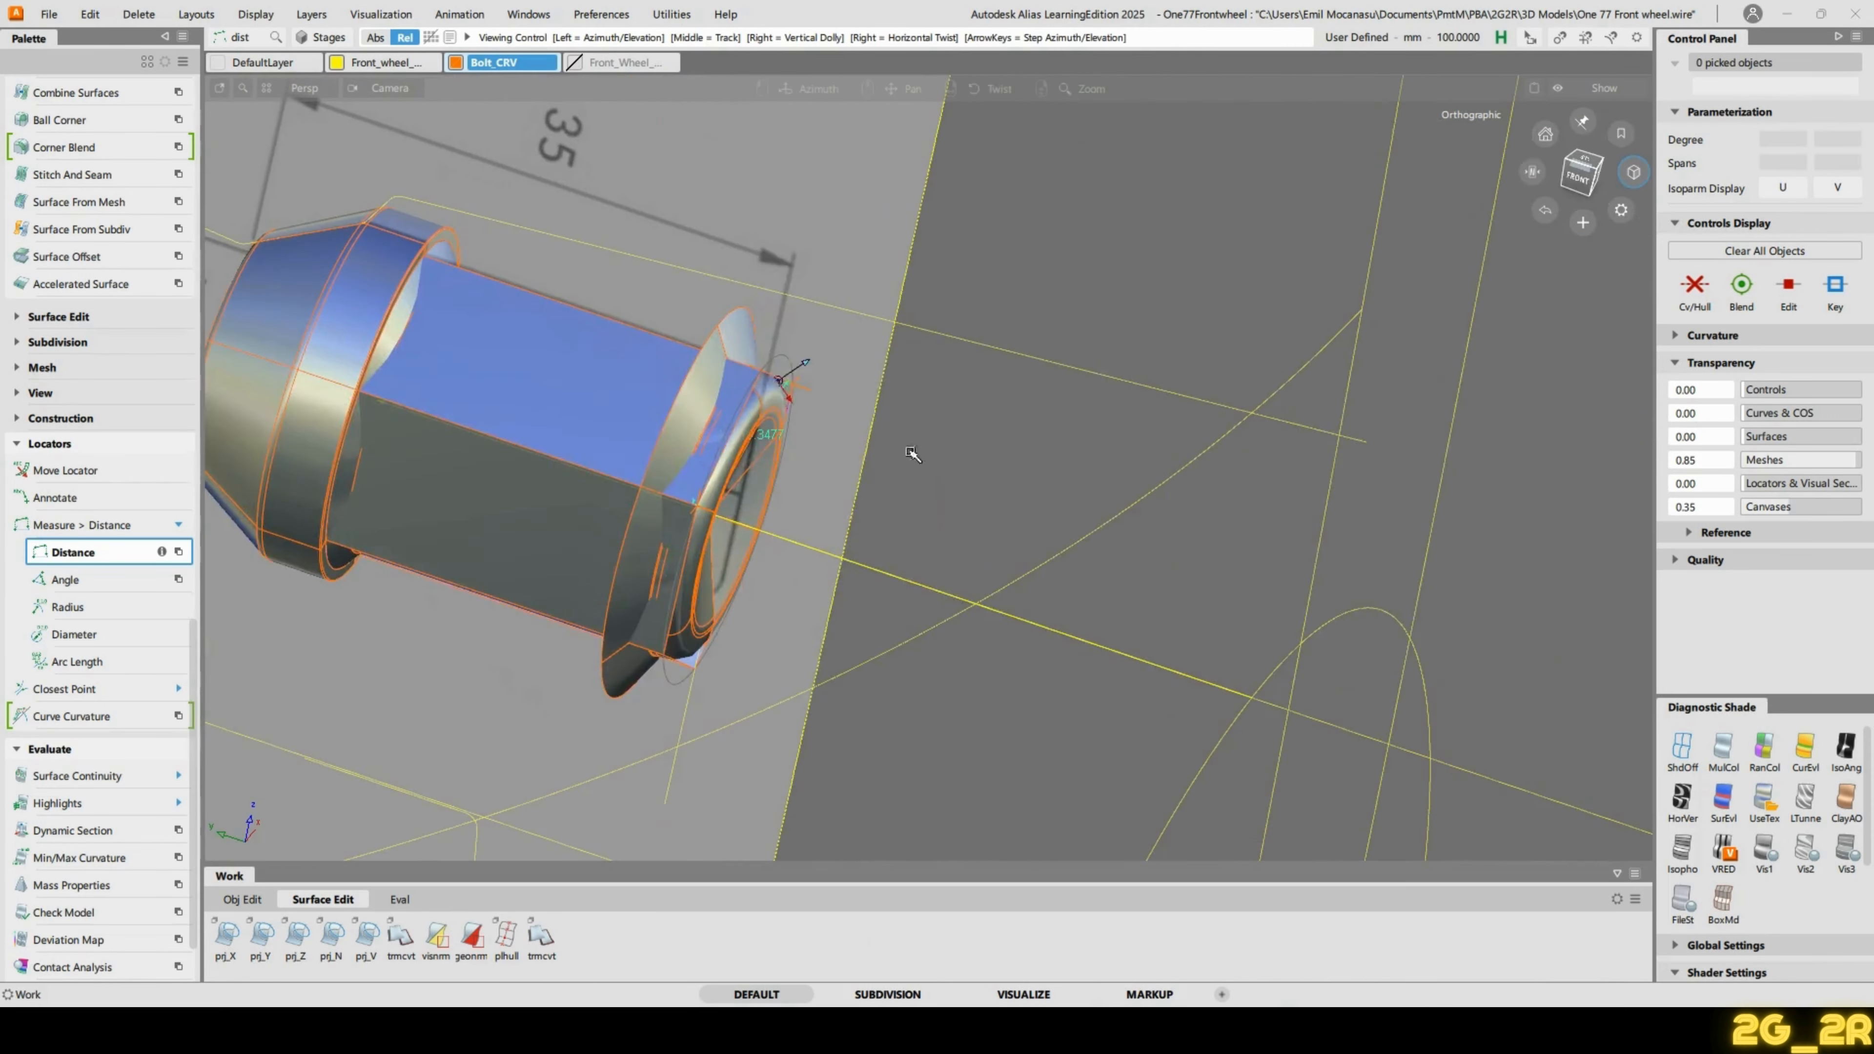
pyautogui.press('super')
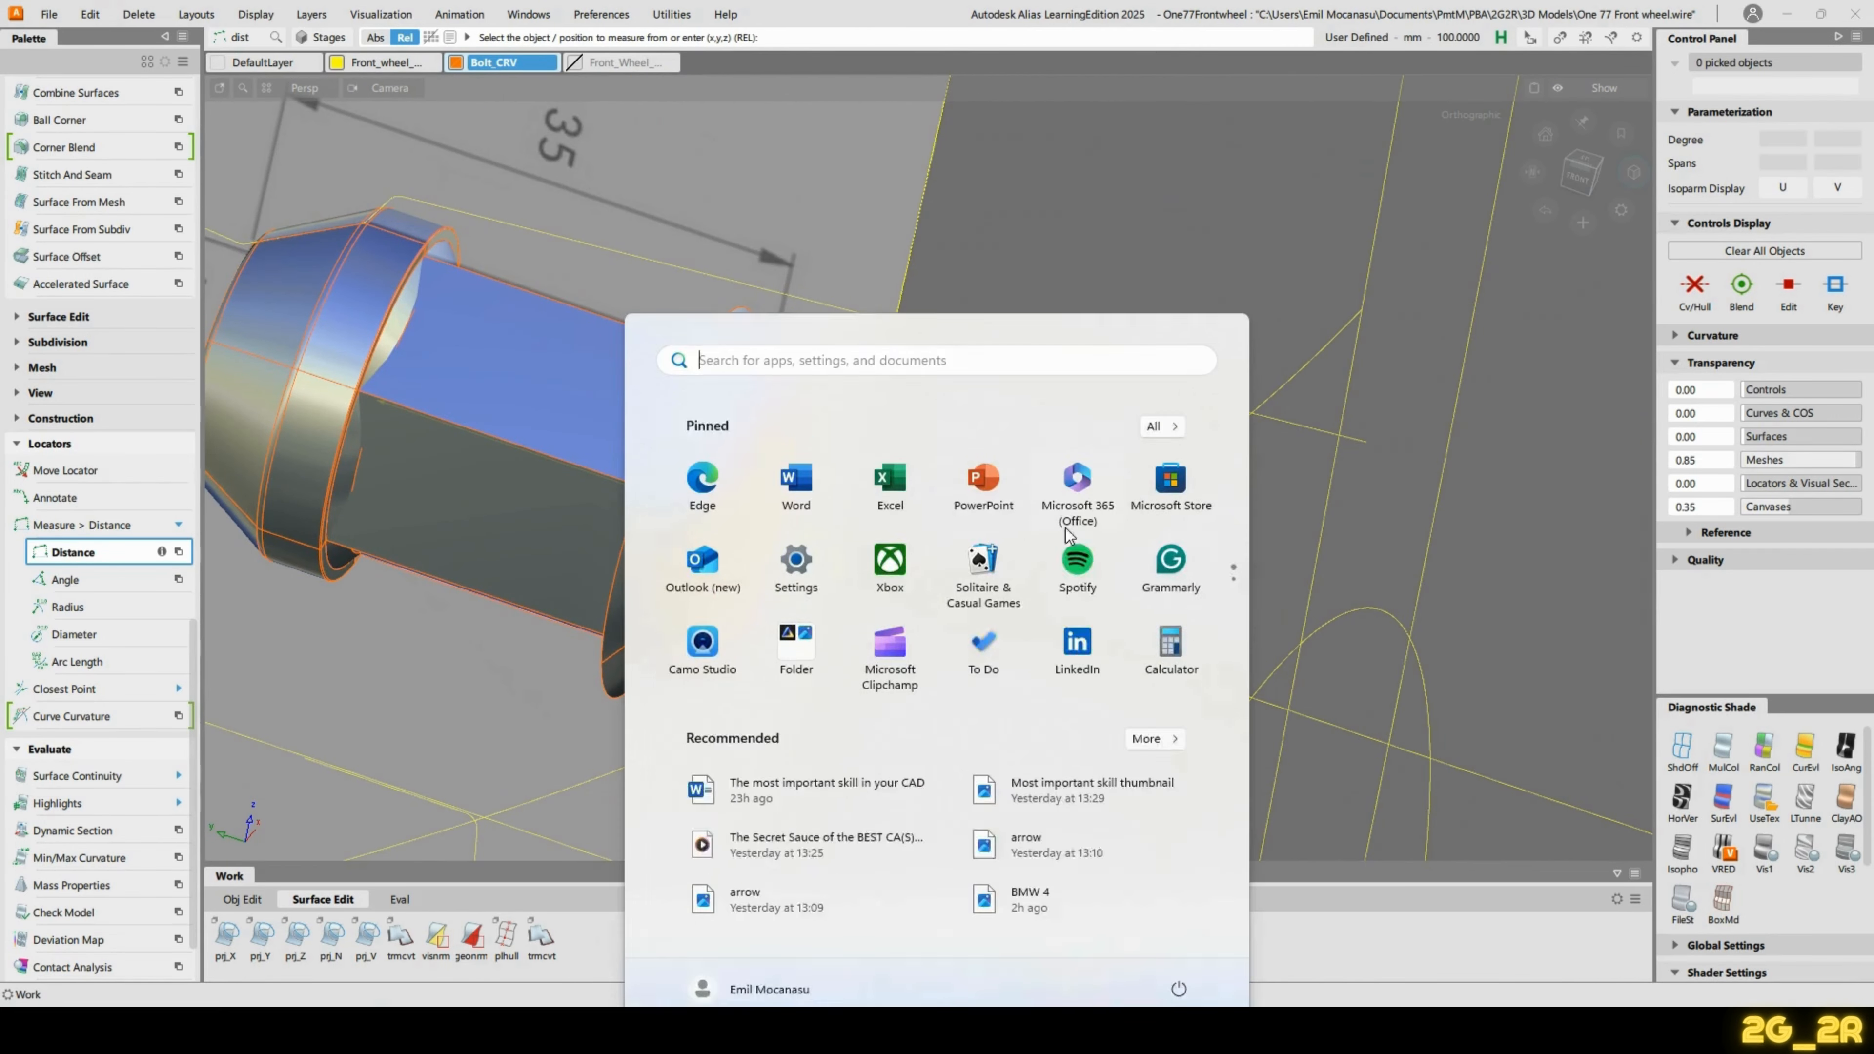
pyautogui.click(1005, 113)
pyautogui.moveTo(1213, 239)
pyautogui.keyDown('alt'); pyautogui.keyDown('shift'); pyautogui.mouseDown()
pyautogui.moveTo(923, 377)
pyautogui.moveTo(992, 376)
pyautogui.mouseUp(); pyautogui.keyUp('shift'); pyautogui.keyUp('alt')
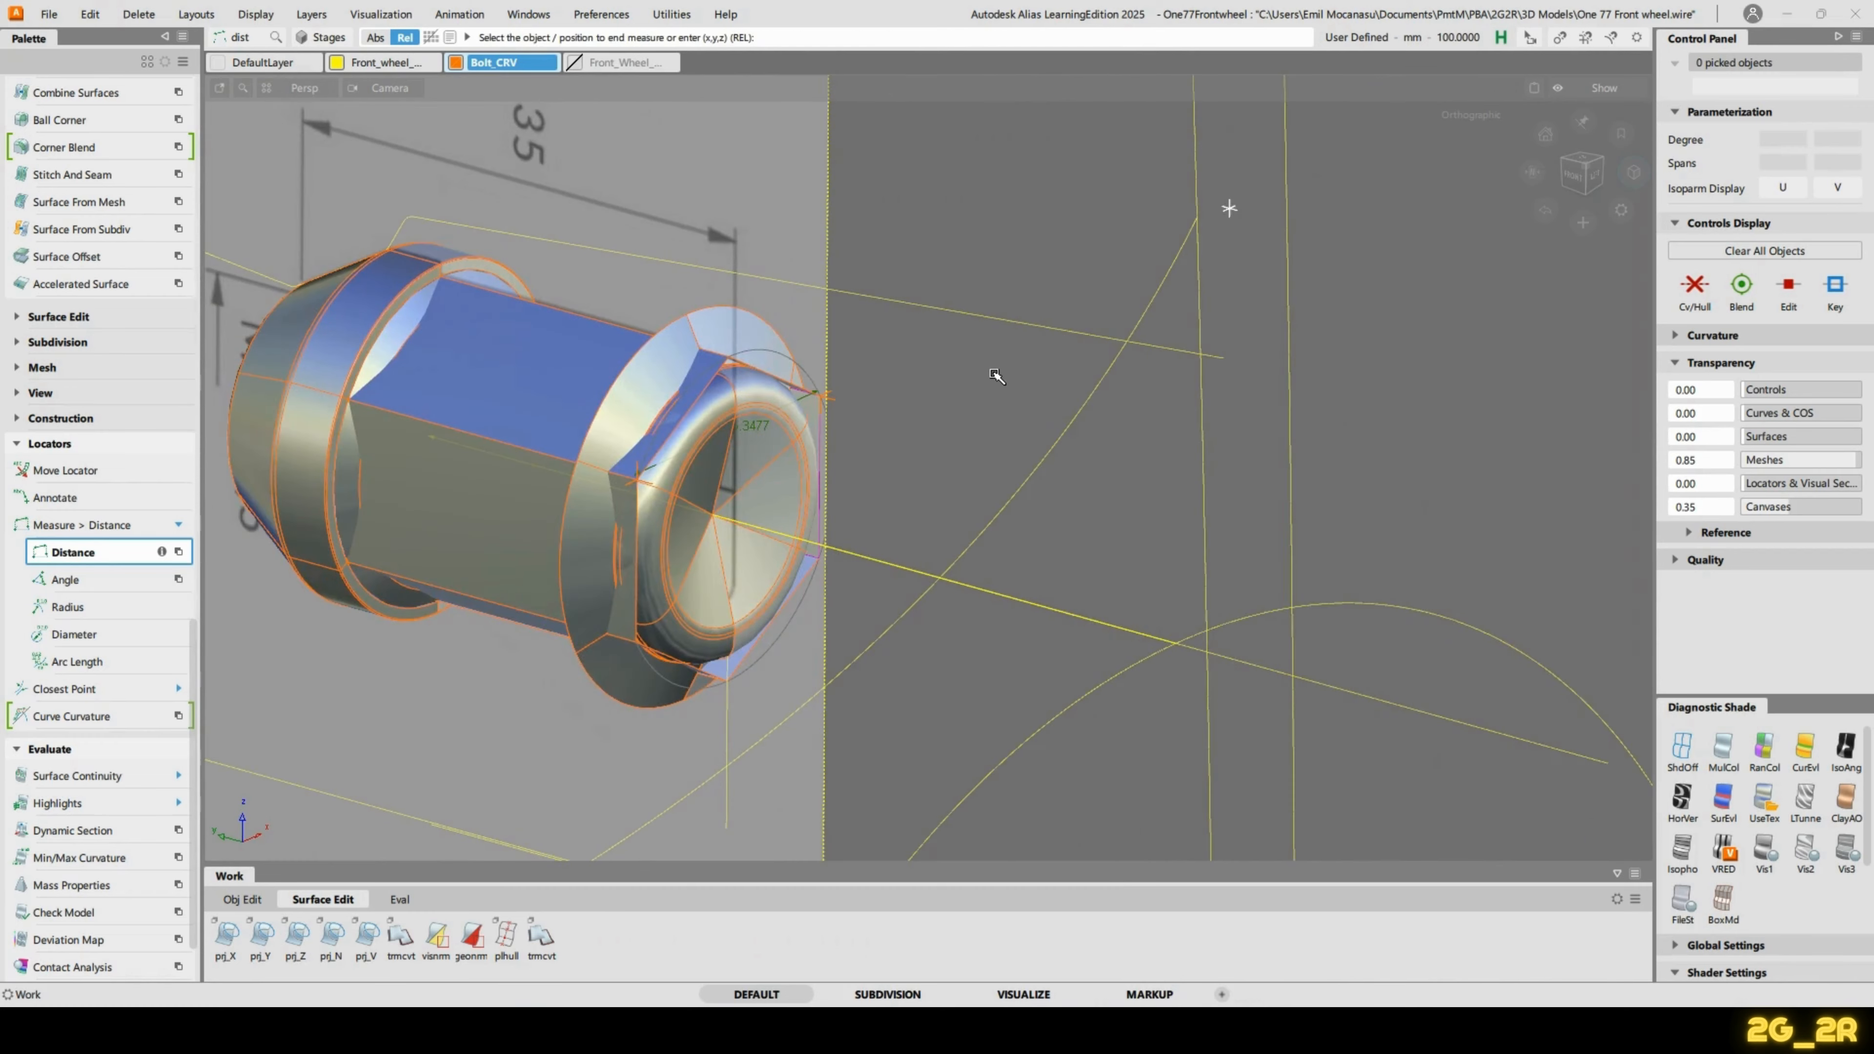
pyautogui.press('Delete')
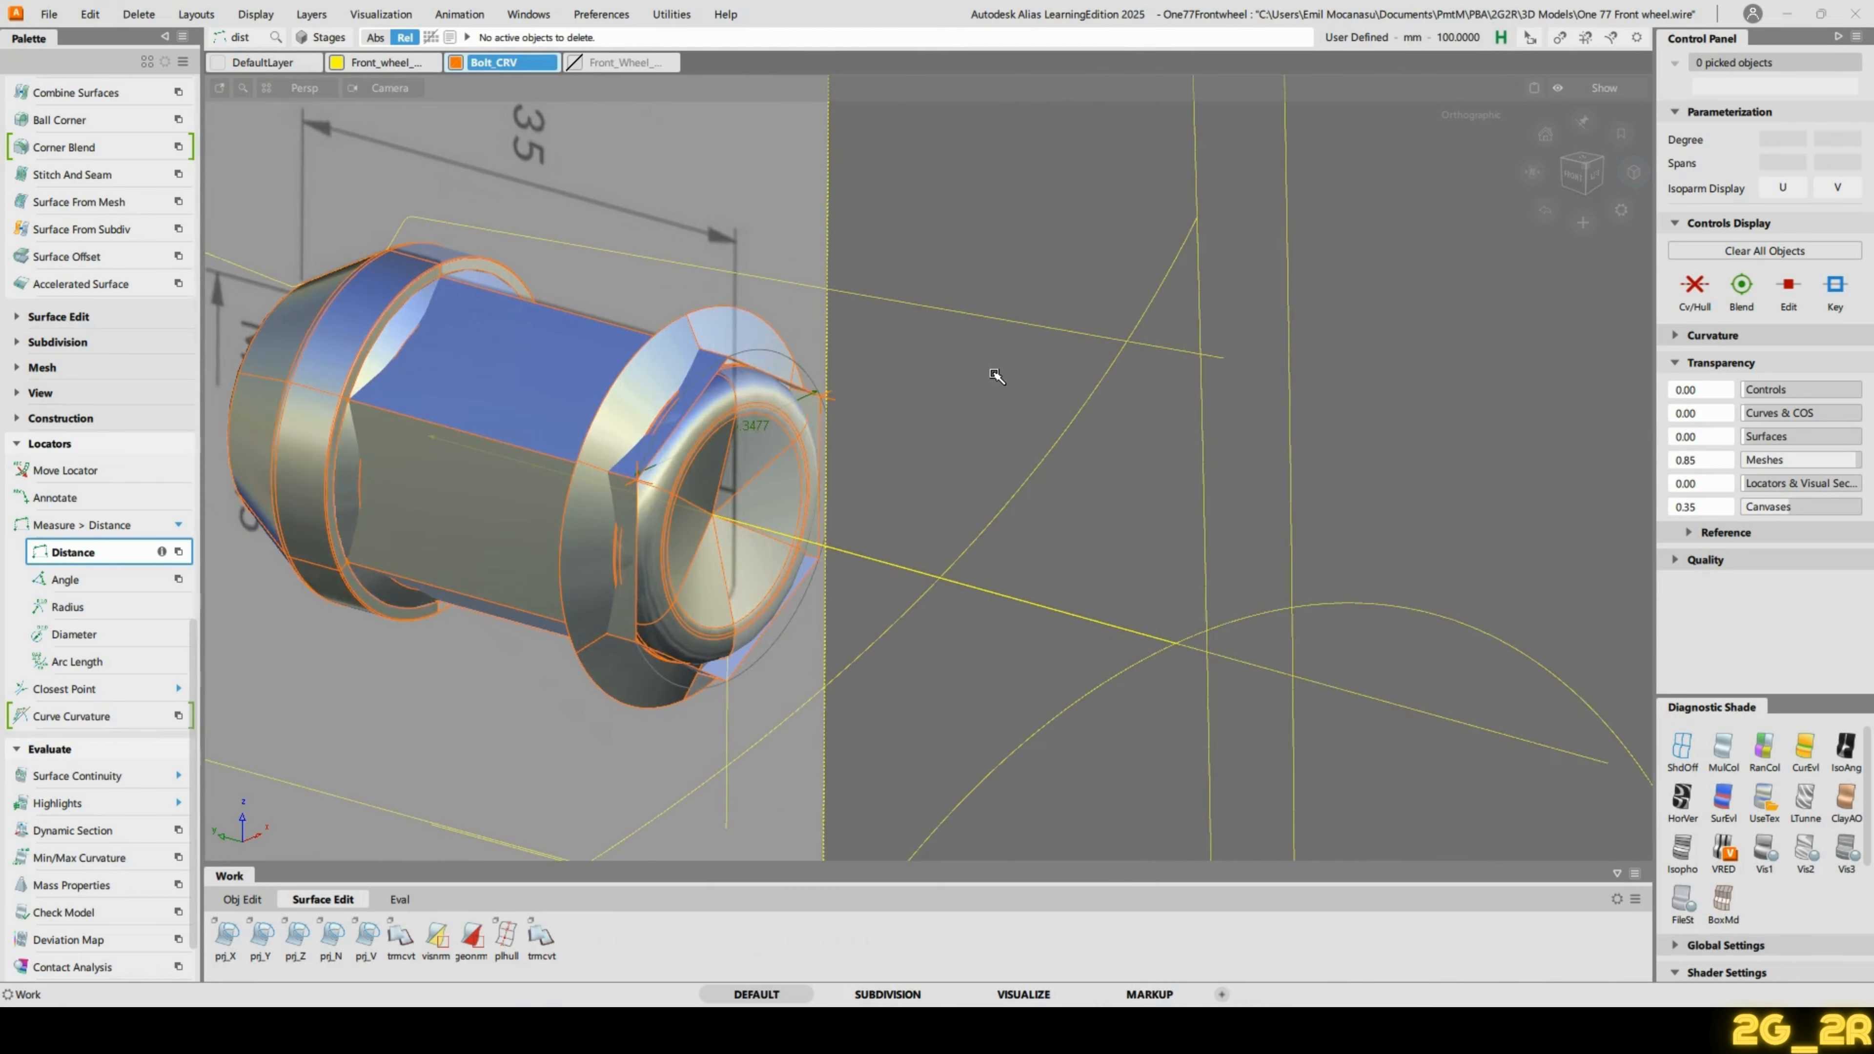
# Turn off the diagnostic shading, pick the straight body line of the bolt's profile and view it from the Front.
pyautogui.click(1683, 749)
pyautogui.moveTo(857, 561)
pyautogui.keyDown('alt'); pyautogui.keyDown('shift'); pyautogui.mouseDown()
pyautogui.moveTo(778, 364)
pyautogui.moveTo(452, 437)
pyautogui.moveTo(560, 458)
pyautogui.moveTo(730, 399)
pyautogui.moveTo(774, 413)
pyautogui.moveTo(790, 564)
pyautogui.moveTo(924, 494)
pyautogui.moveTo(1018, 480)
pyautogui.moveTo(869, 243)
pyautogui.moveTo(637, 304)
pyautogui.moveTo(745, 318)
pyautogui.moveTo(1188, 288)
pyautogui.mouseUp(); pyautogui.keyUp('shift'); pyautogui.keyUp('alt')
pyautogui.keyDown('ctrl'); pyautogui.keyDown('shift'); pyautogui.moveTo(692, 290); pyautogui.dragTo(751, 271); pyautogui.keyUp('shift'); pyautogui.keyUp('ctrl')
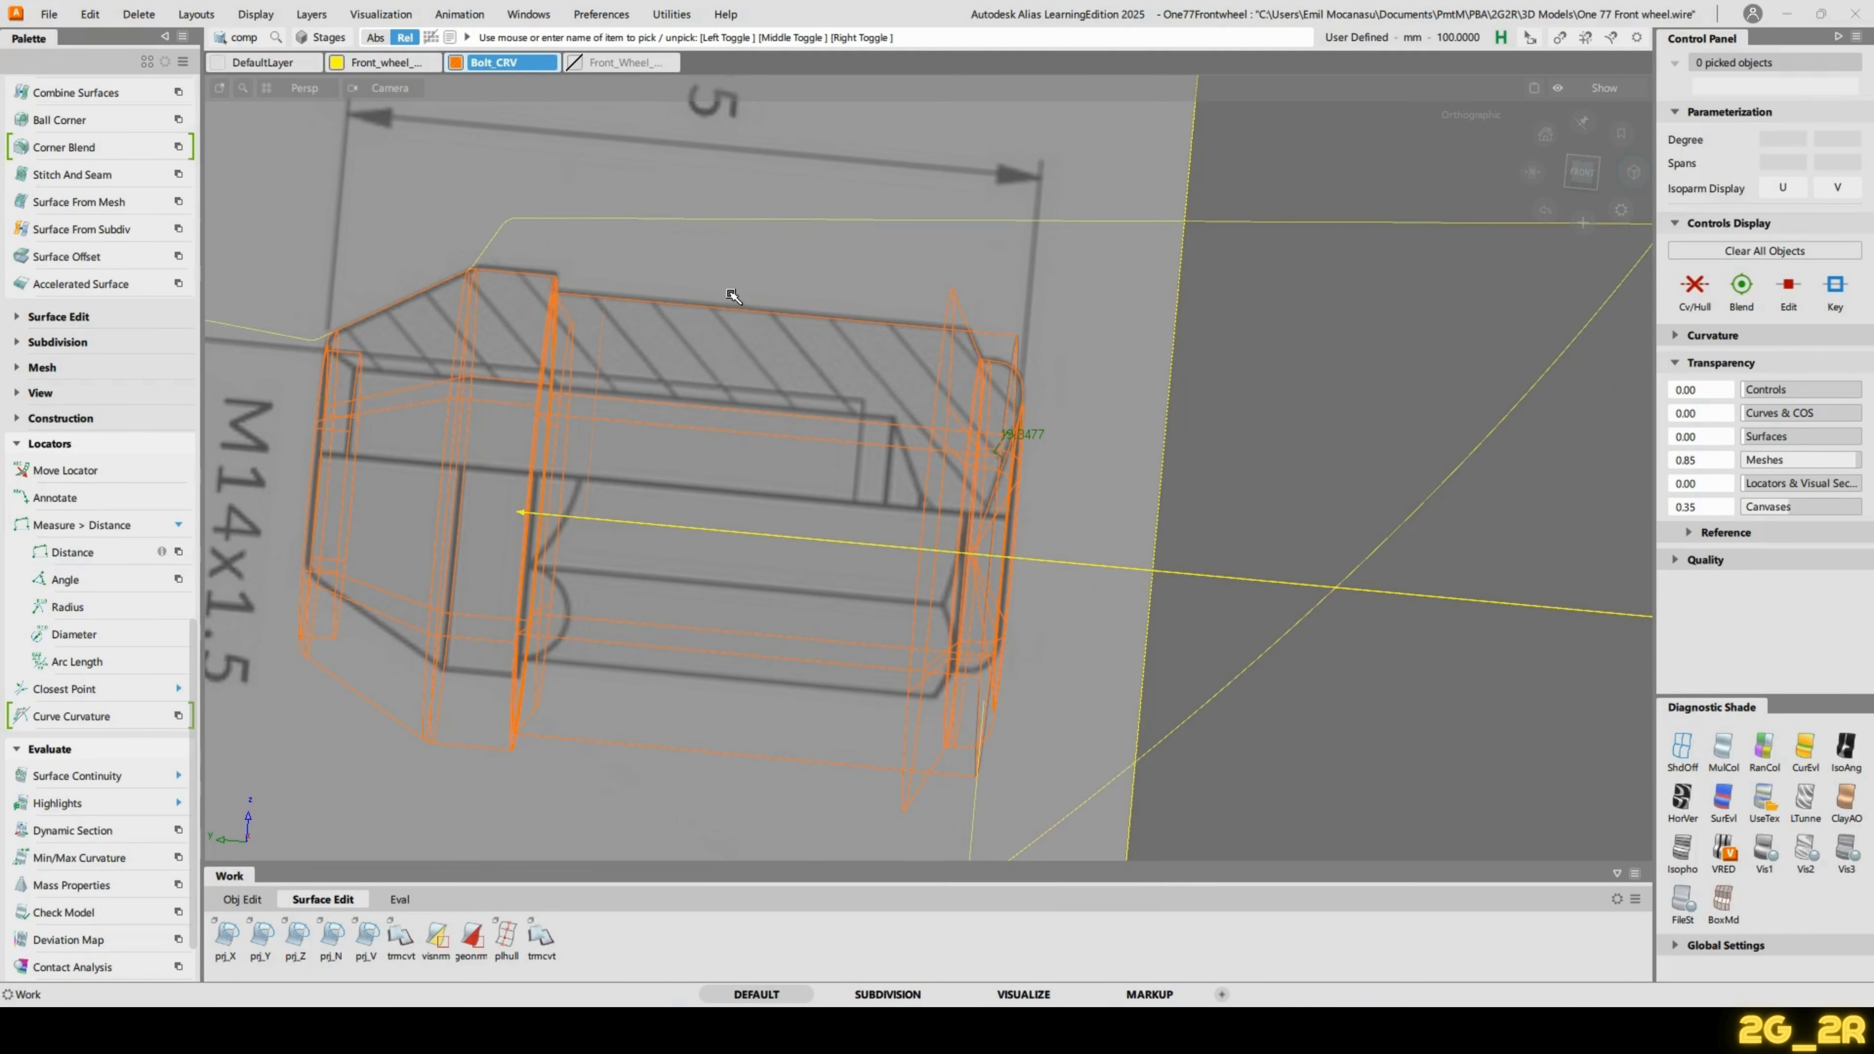
pyautogui.click(727, 308)
pyautogui.keyDown('alt'); pyautogui.keyDown('shift'); pyautogui.moveTo(858, 332); pyautogui.dragTo(653, 351); pyautogui.keyUp('shift'); pyautogui.keyUp('alt')
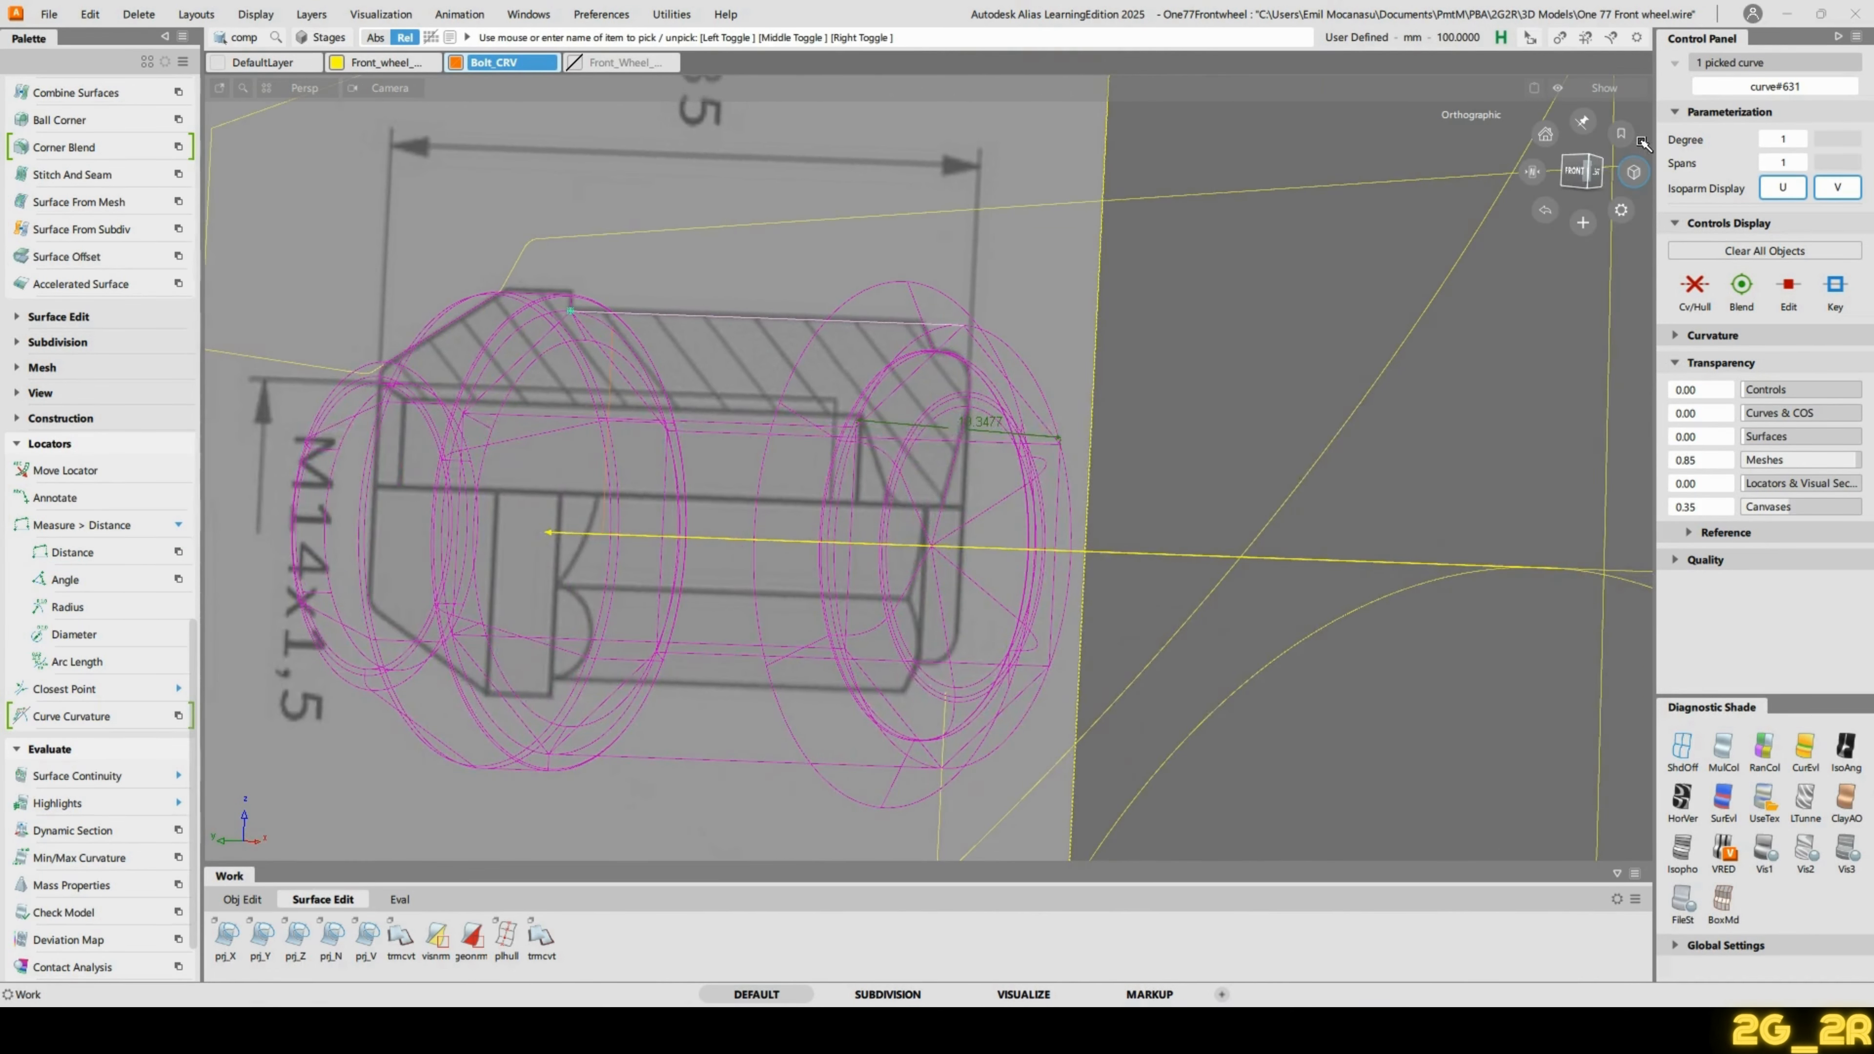
pyautogui.click(1576, 173)
pyautogui.keyDown('alt'); pyautogui.keyDown('shift'); pyautogui.moveTo(1217, 410); pyautogui.dragTo(1277, 404, button='right'); pyautogui.keyUp('shift'); pyautogui.keyUp('alt')
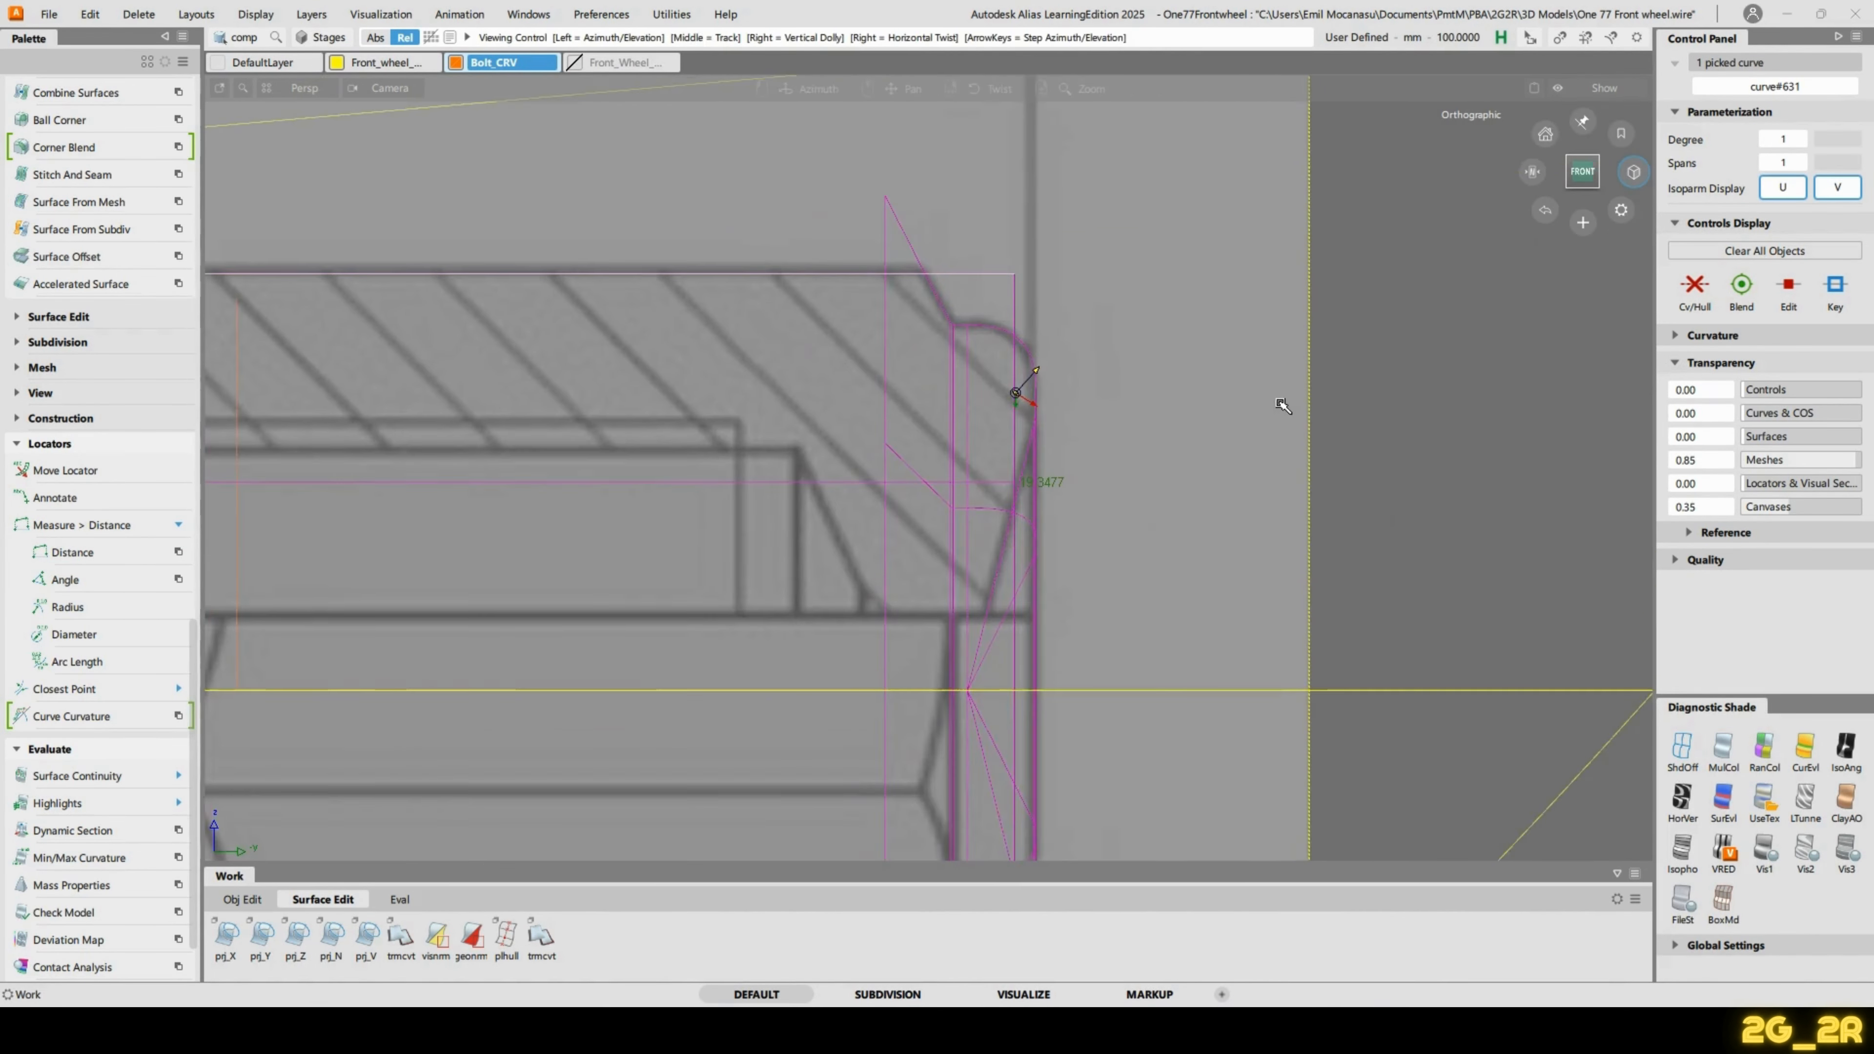
# Pick both CVs of the straight body line and set Transform CV to Move.
pyautogui.keyDown('alt'); pyautogui.keyDown('shift'); pyautogui.moveTo(1202, 471); pyautogui.dragTo(1454, 553, button='middle'); pyautogui.keyUp('shift'); pyautogui.keyUp('alt')
pyautogui.keyDown('ctrl'); pyautogui.keyDown('shift'); pyautogui.moveTo(989, 284); pyautogui.dragTo(1066, 263, button='right'); pyautogui.keyUp('shift'); pyautogui.keyUp('ctrl')
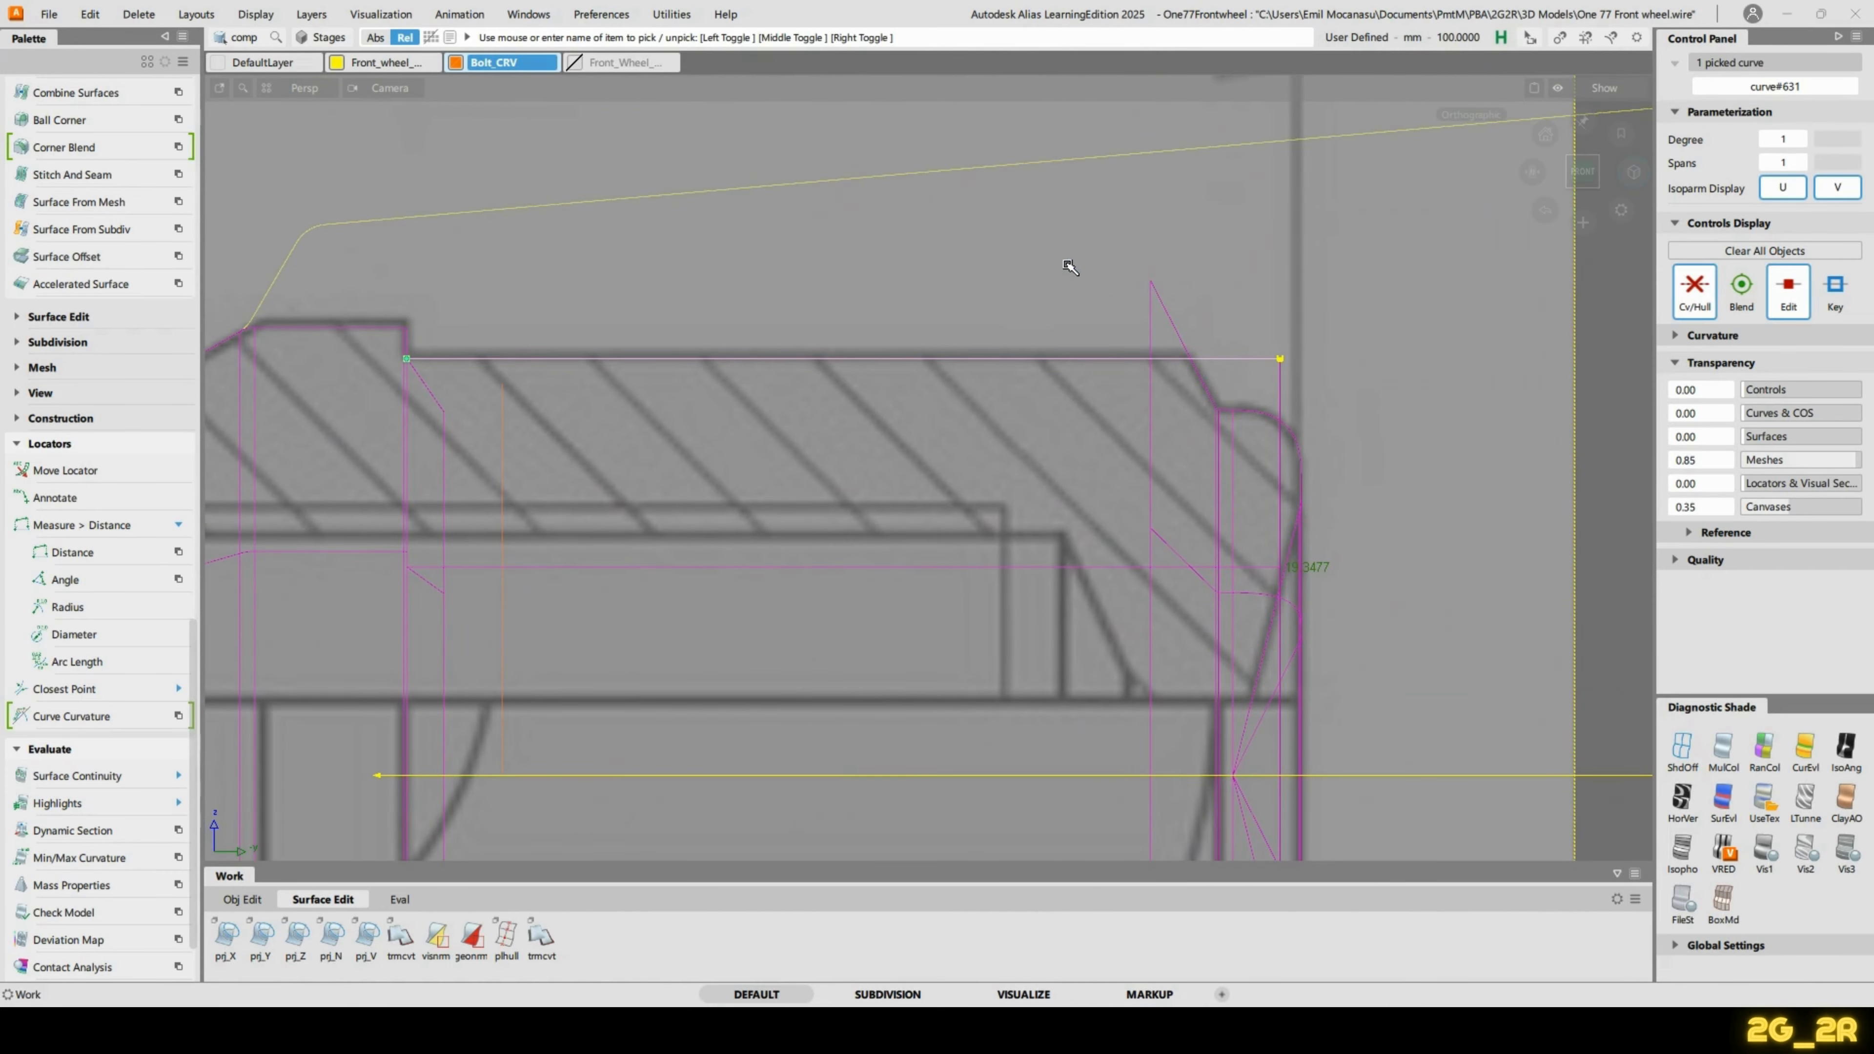
pyautogui.click(714, 221)
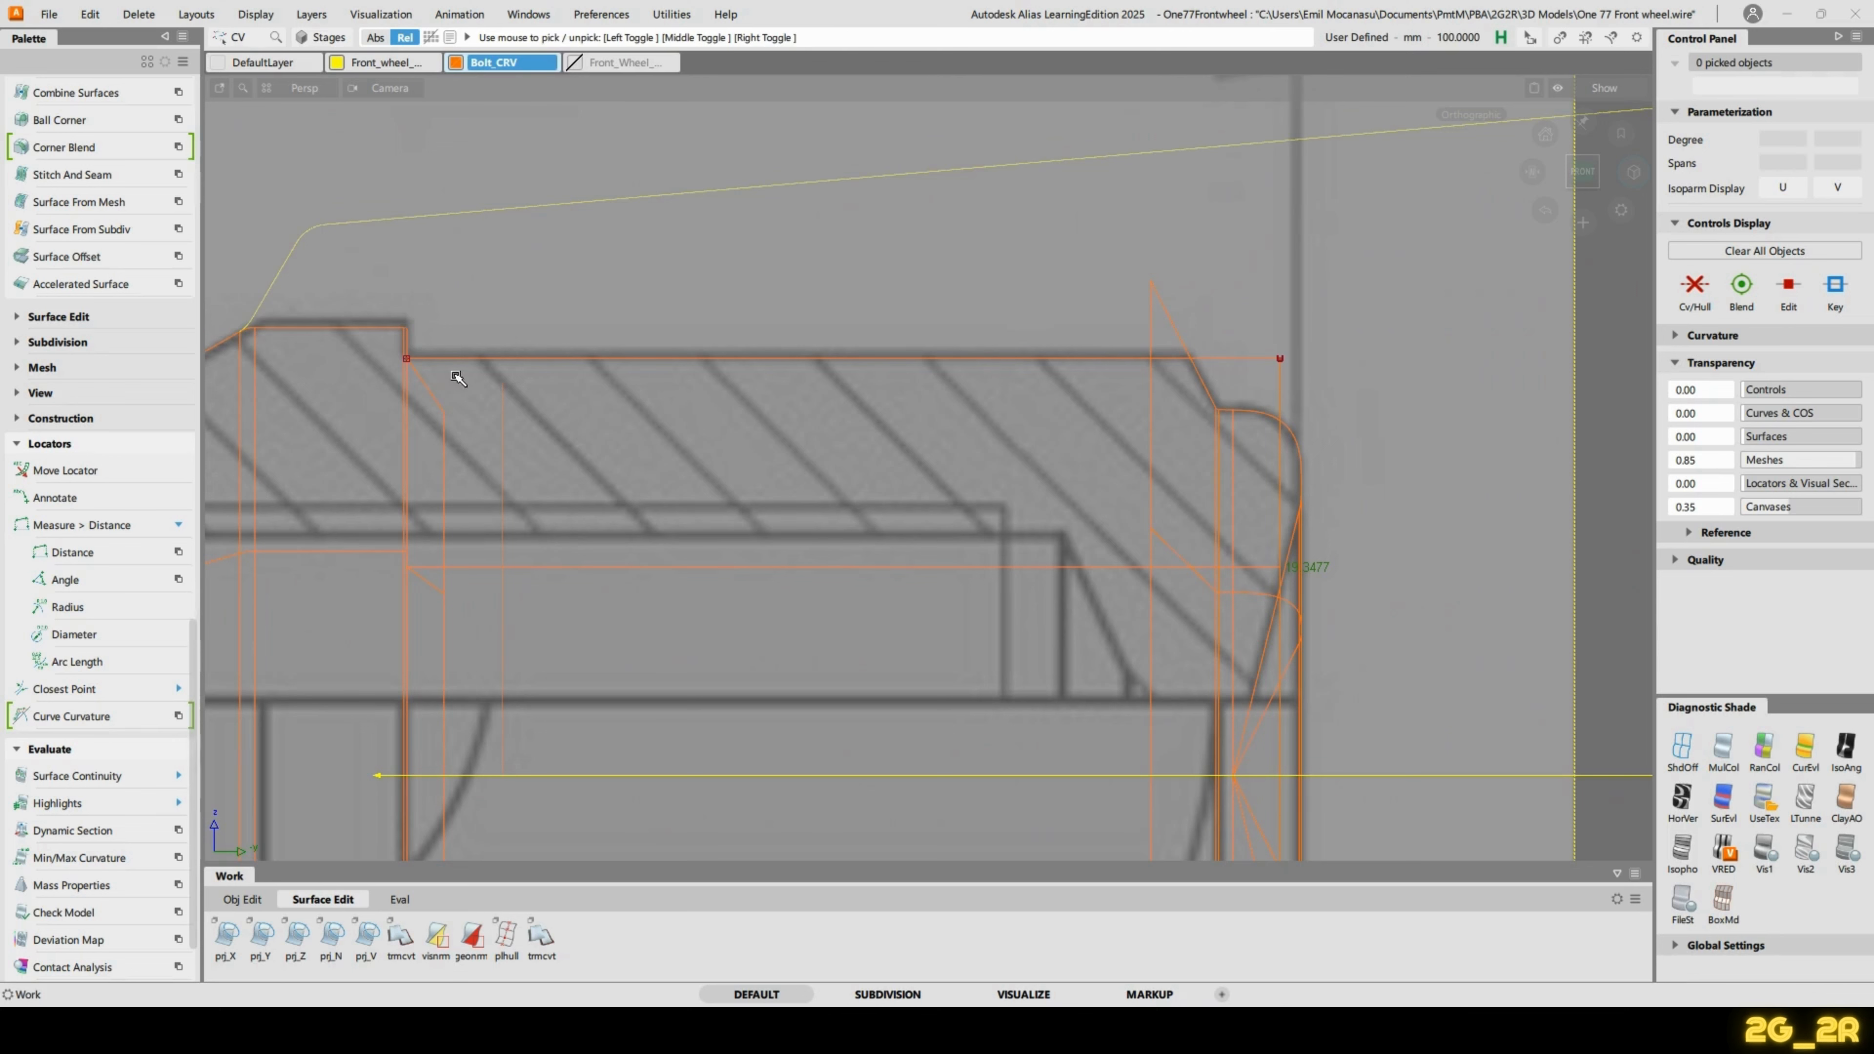
pyautogui.moveTo(361, 331); pyautogui.dragTo(1464, 378)
pyautogui.keyDown('alt'); pyautogui.keyDown('shift'); pyautogui.moveTo(1452, 484); pyautogui.dragTo(1352, 423, button='middle'); pyautogui.keyUp('shift'); pyautogui.keyUp('alt')
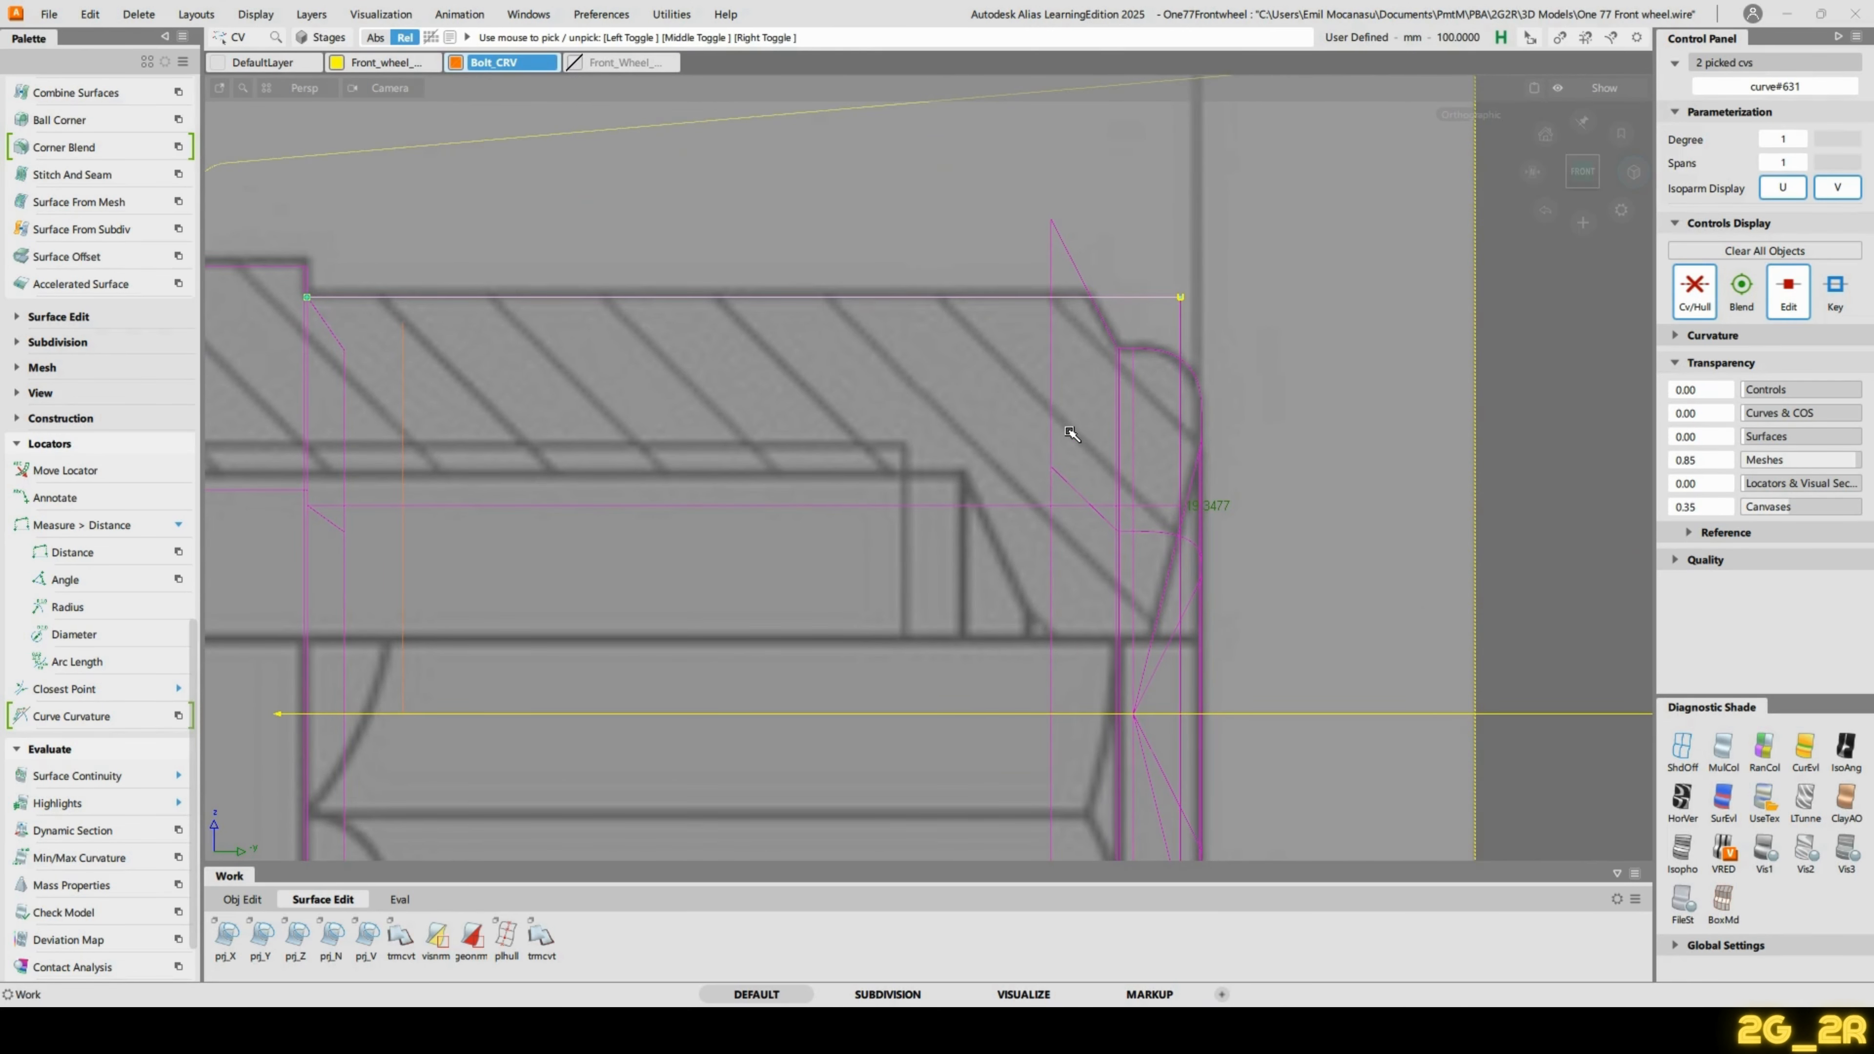
pyautogui.scroll(12, 78, 221)
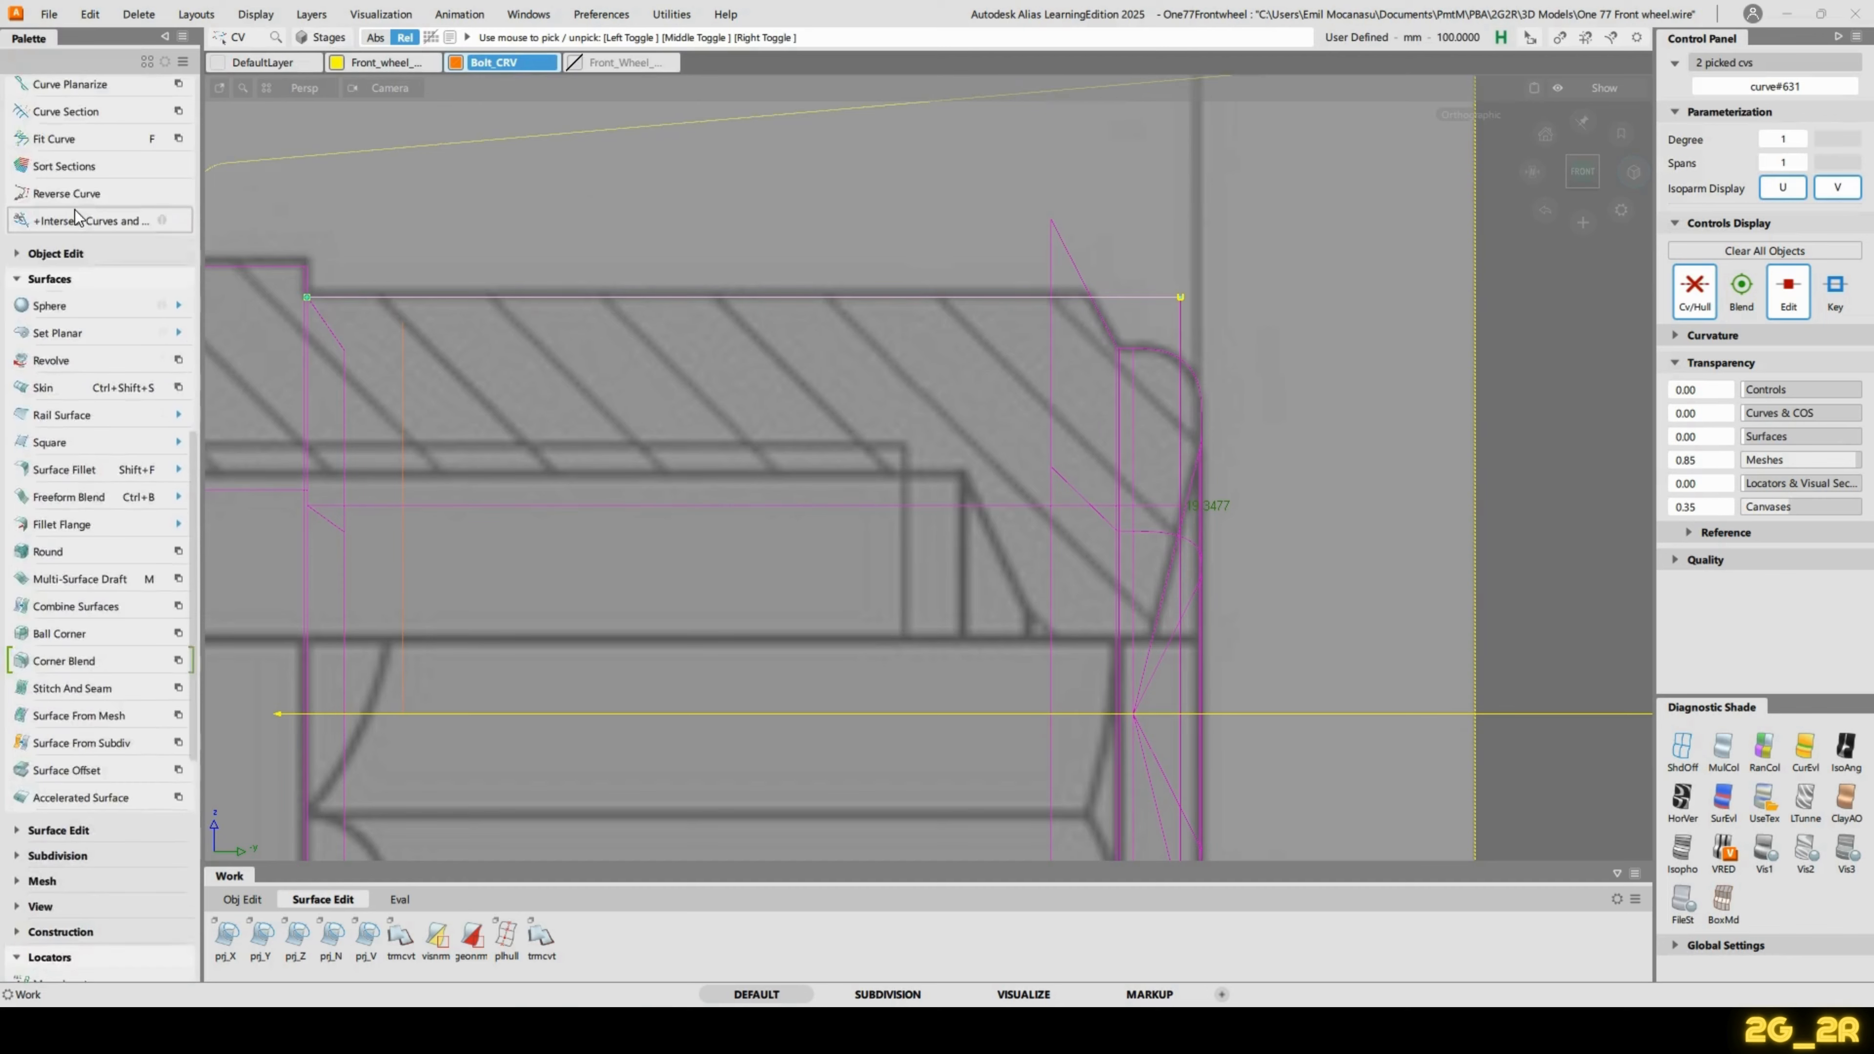
pyautogui.scroll(12, 79, 196)
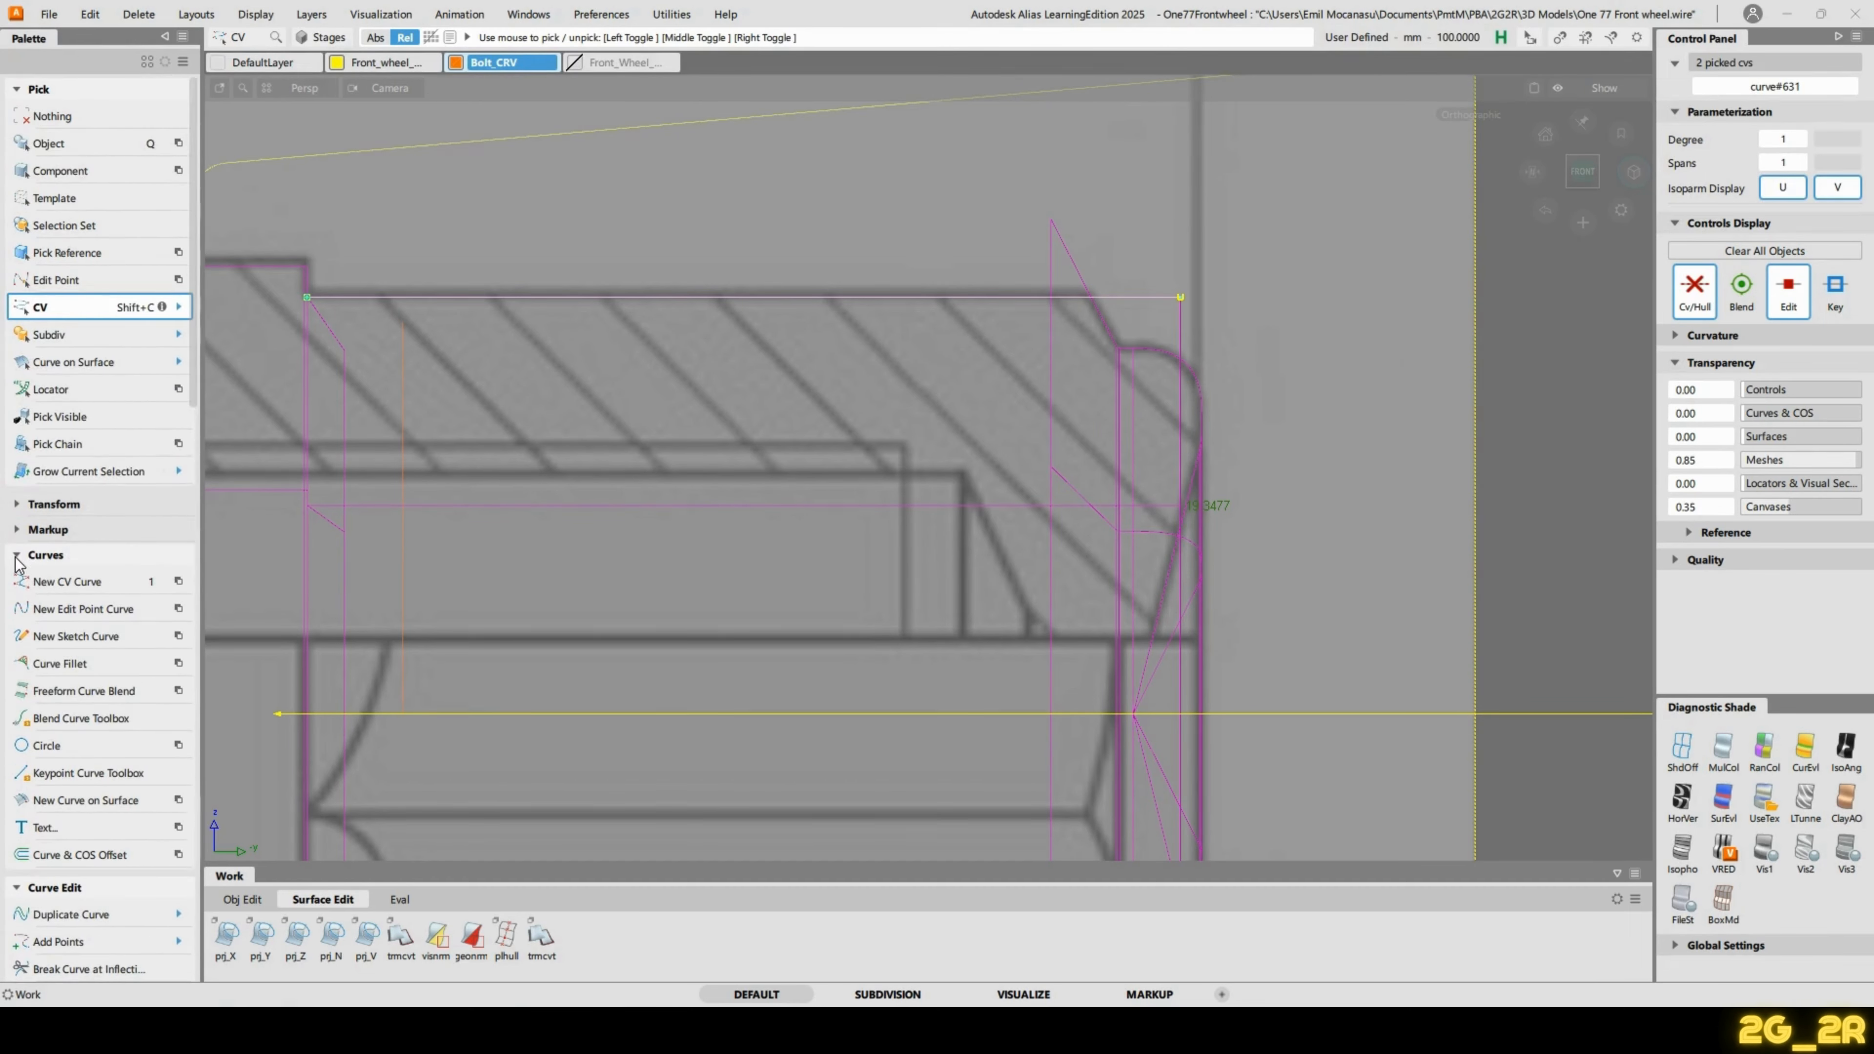
pyautogui.click(19, 505)
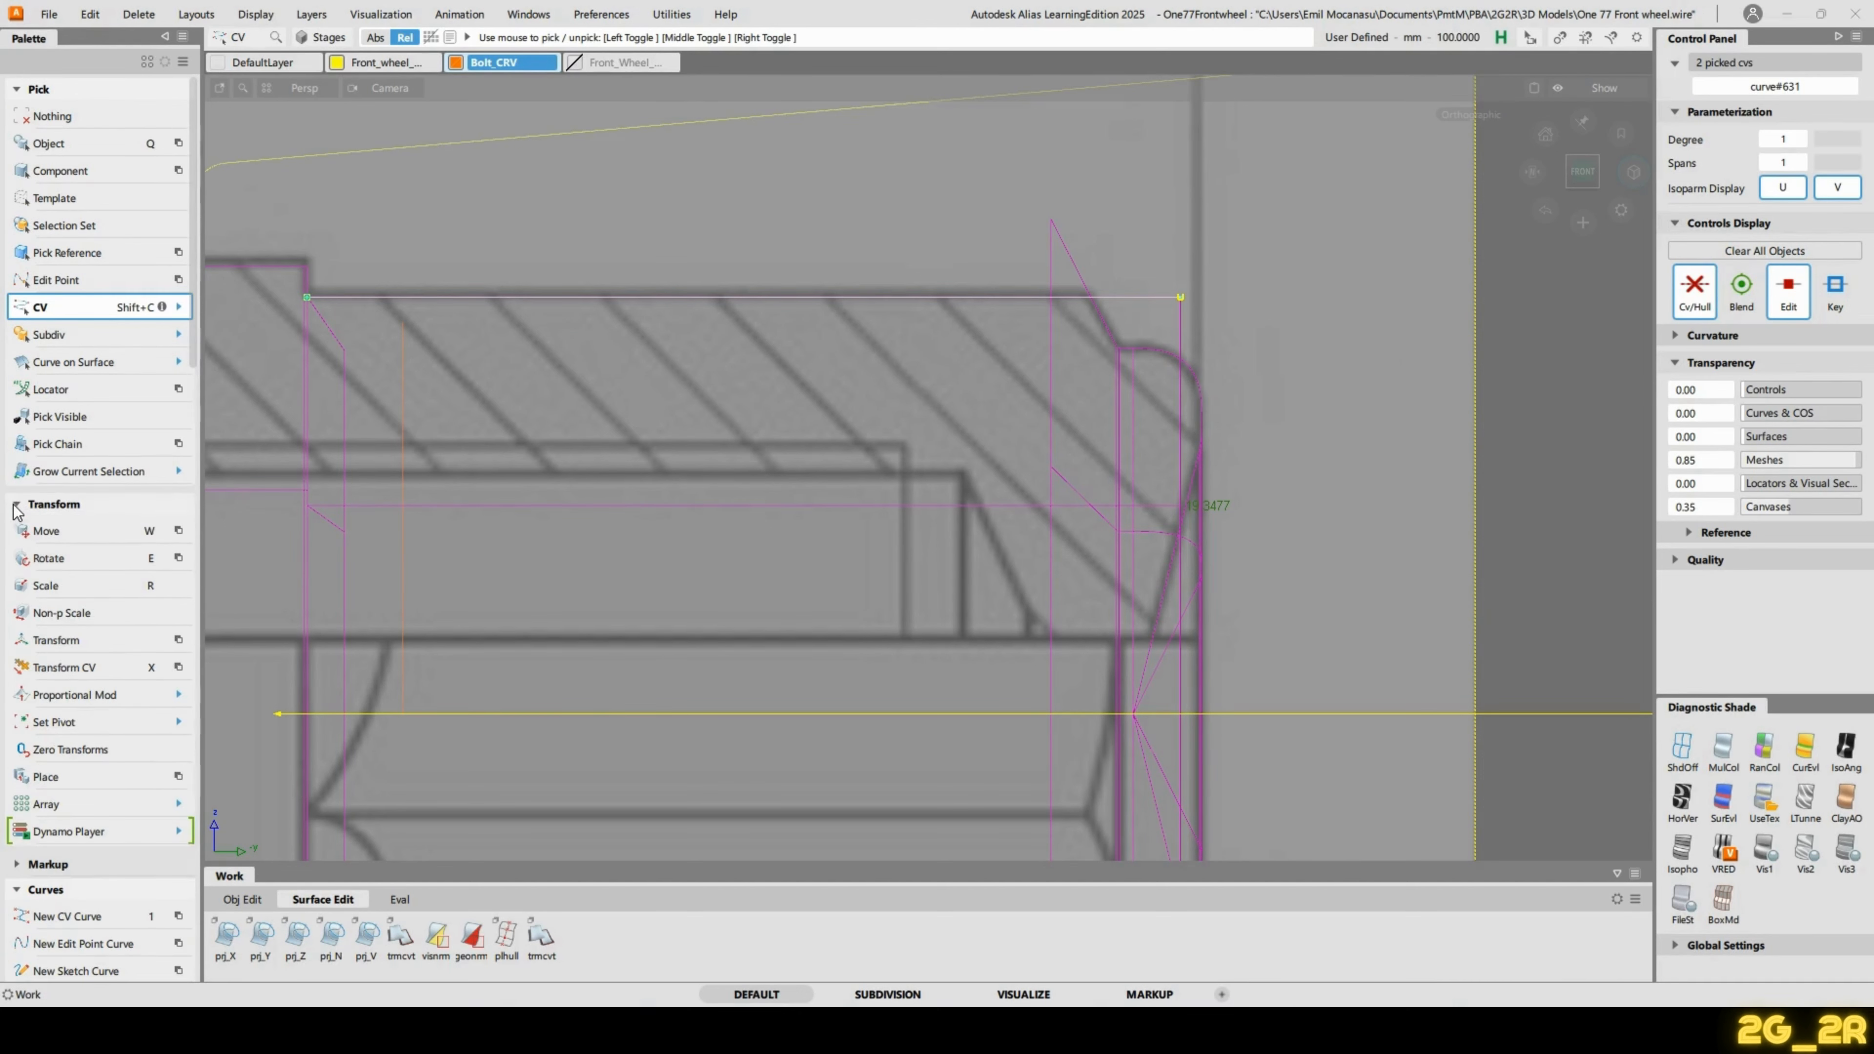
pyautogui.click(62, 668)
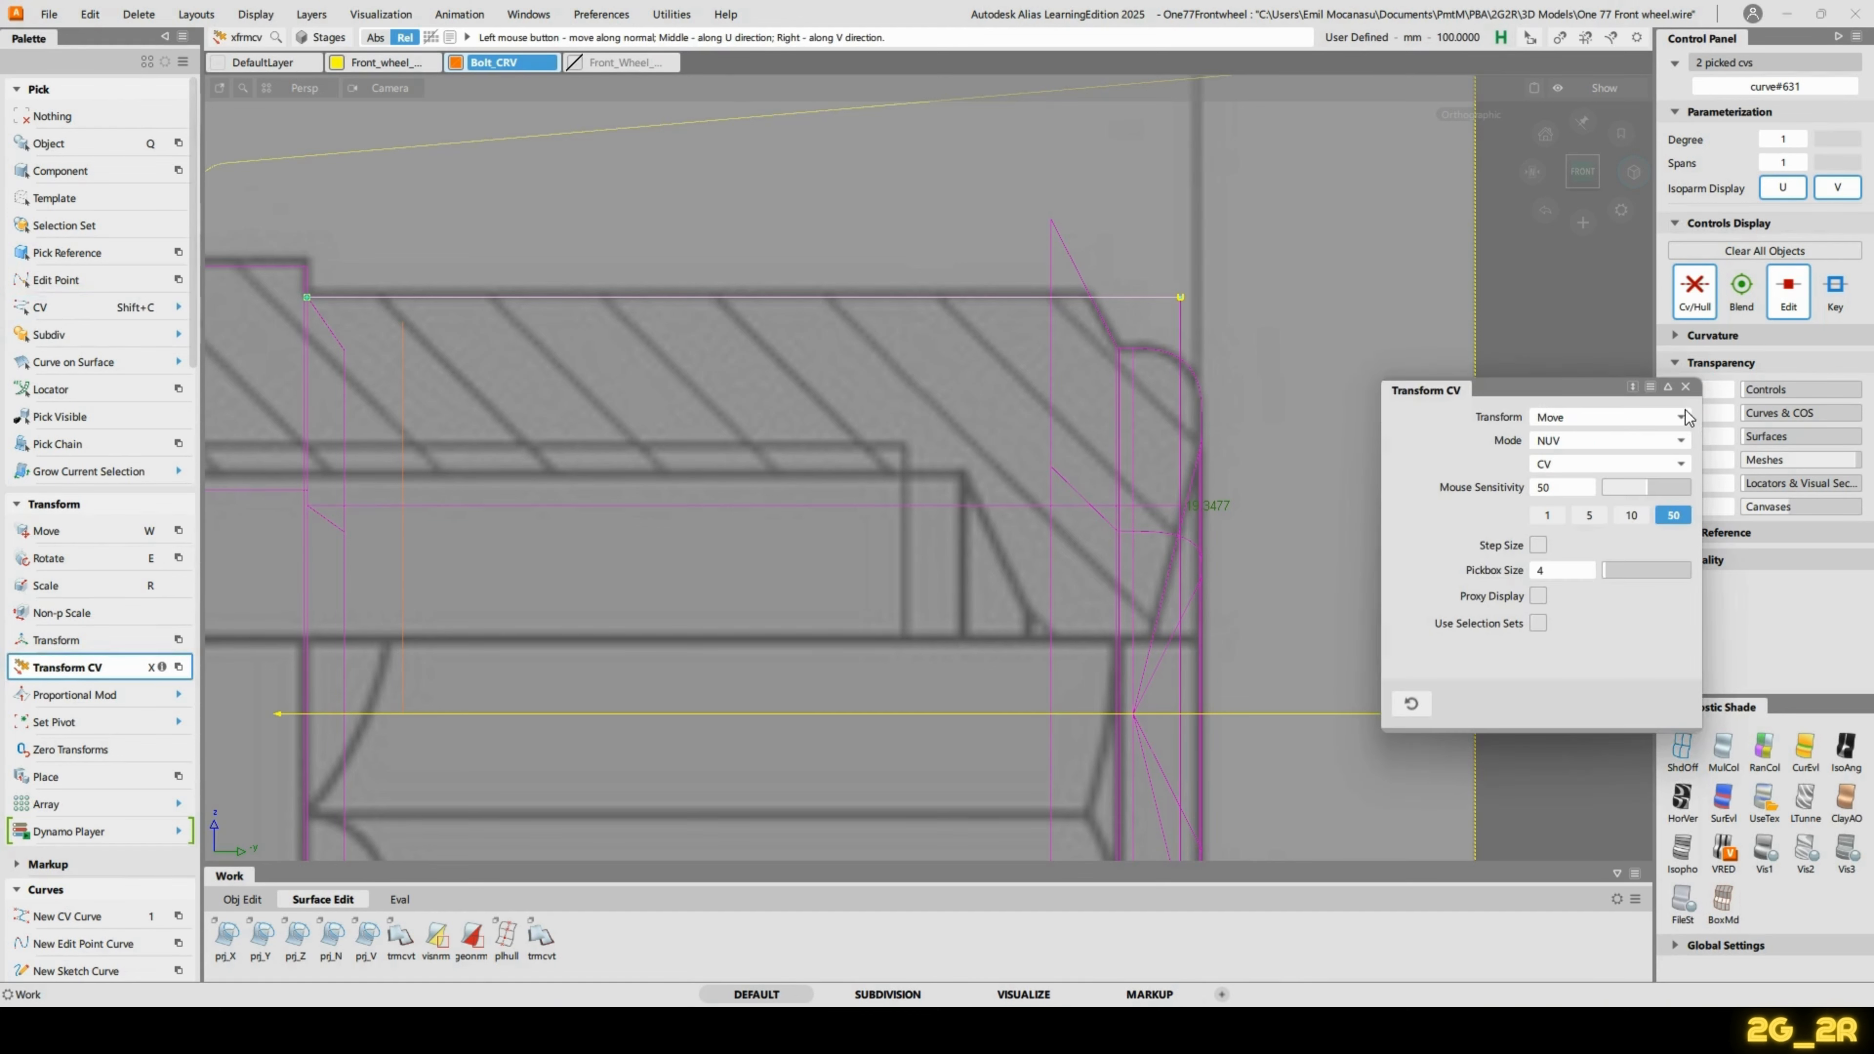
pyautogui.click(1686, 388)
pyautogui.press('x')
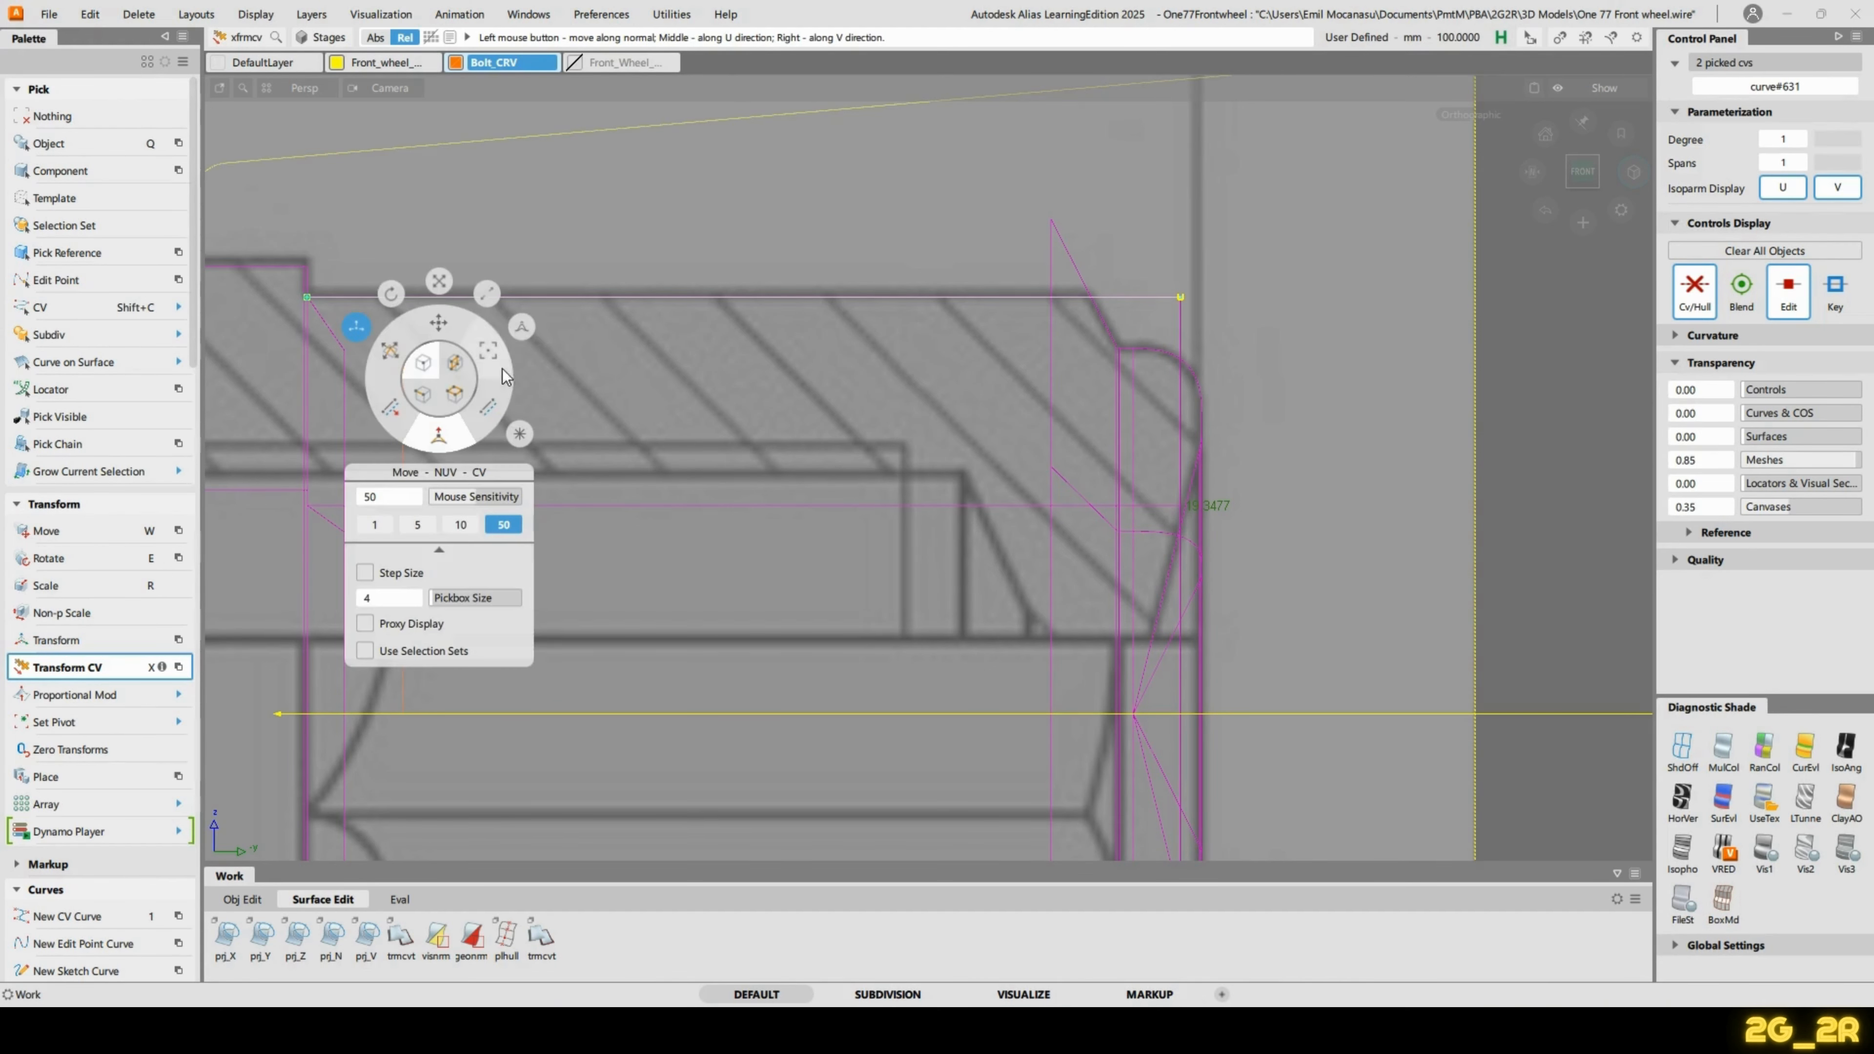
pyautogui.click(439, 325)
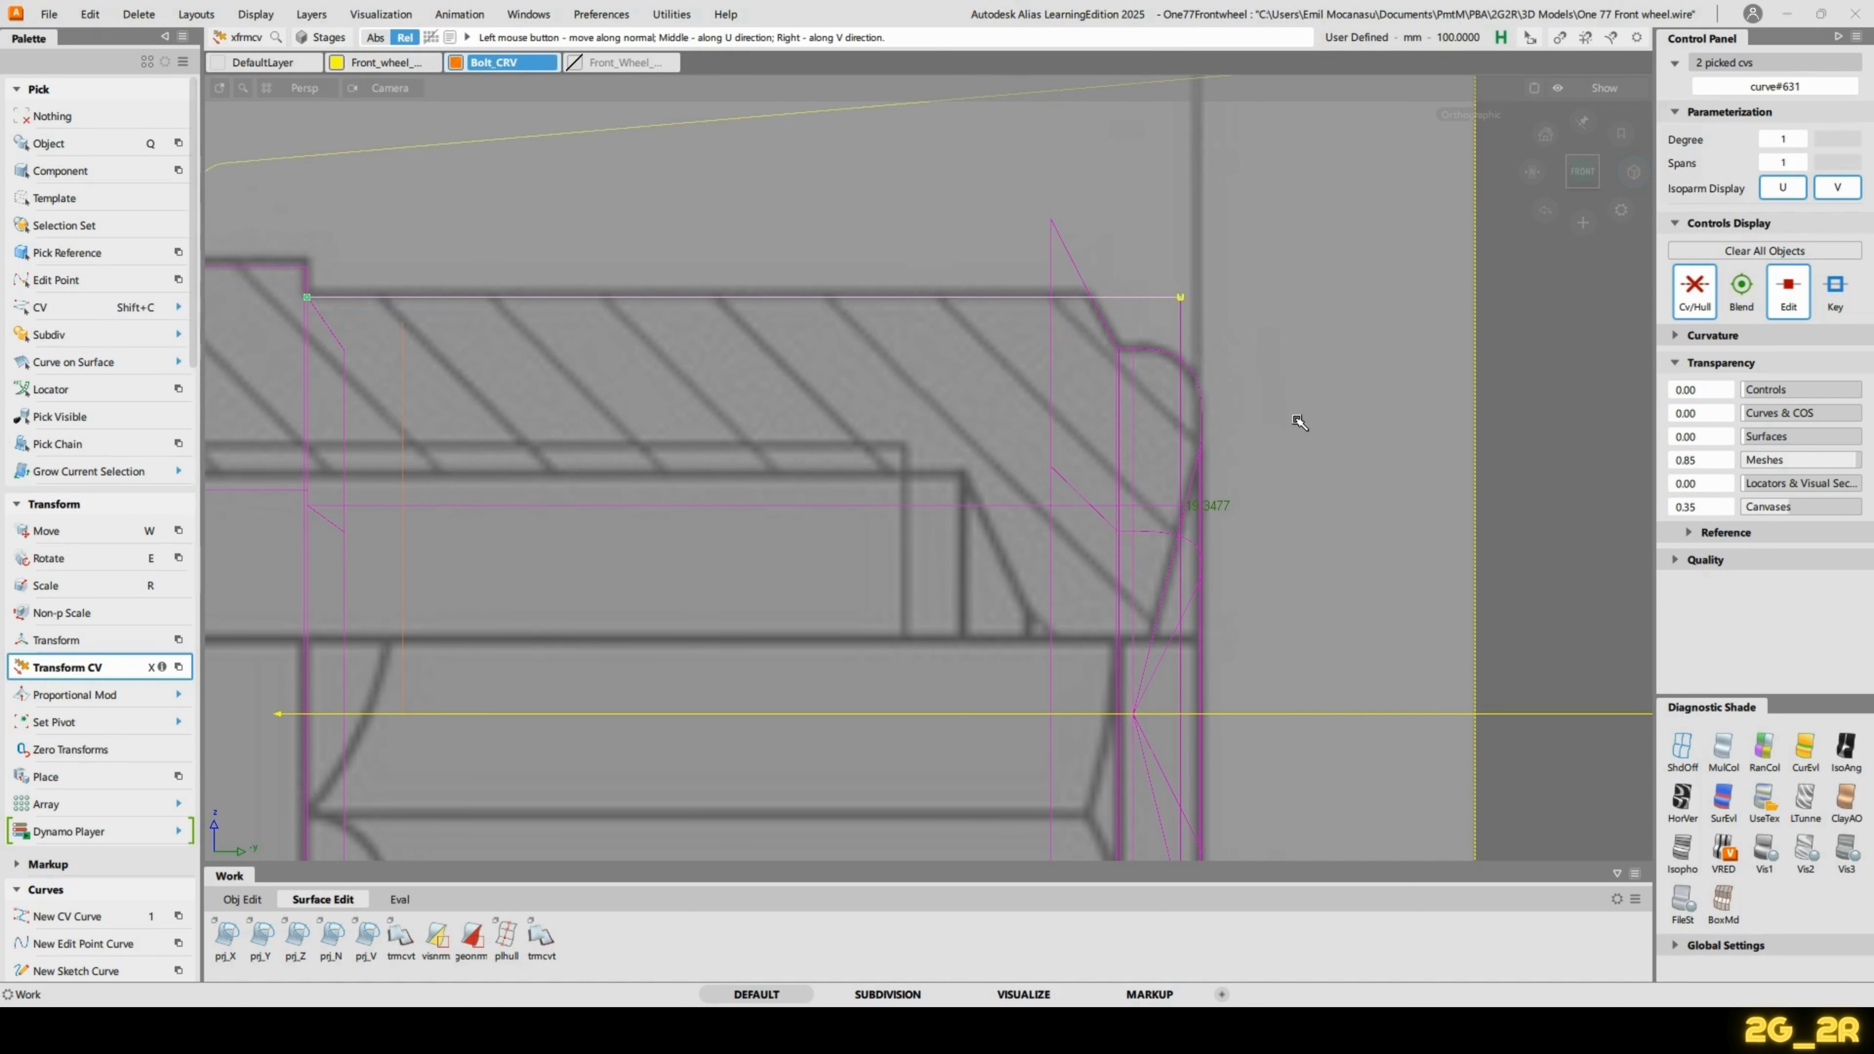
# Move the two picked CVs of the straight body line outward along Z to widen the hexagonal body.
pyautogui.moveTo(1316, 438); pyautogui.dragTo(1318, 471, button='right')
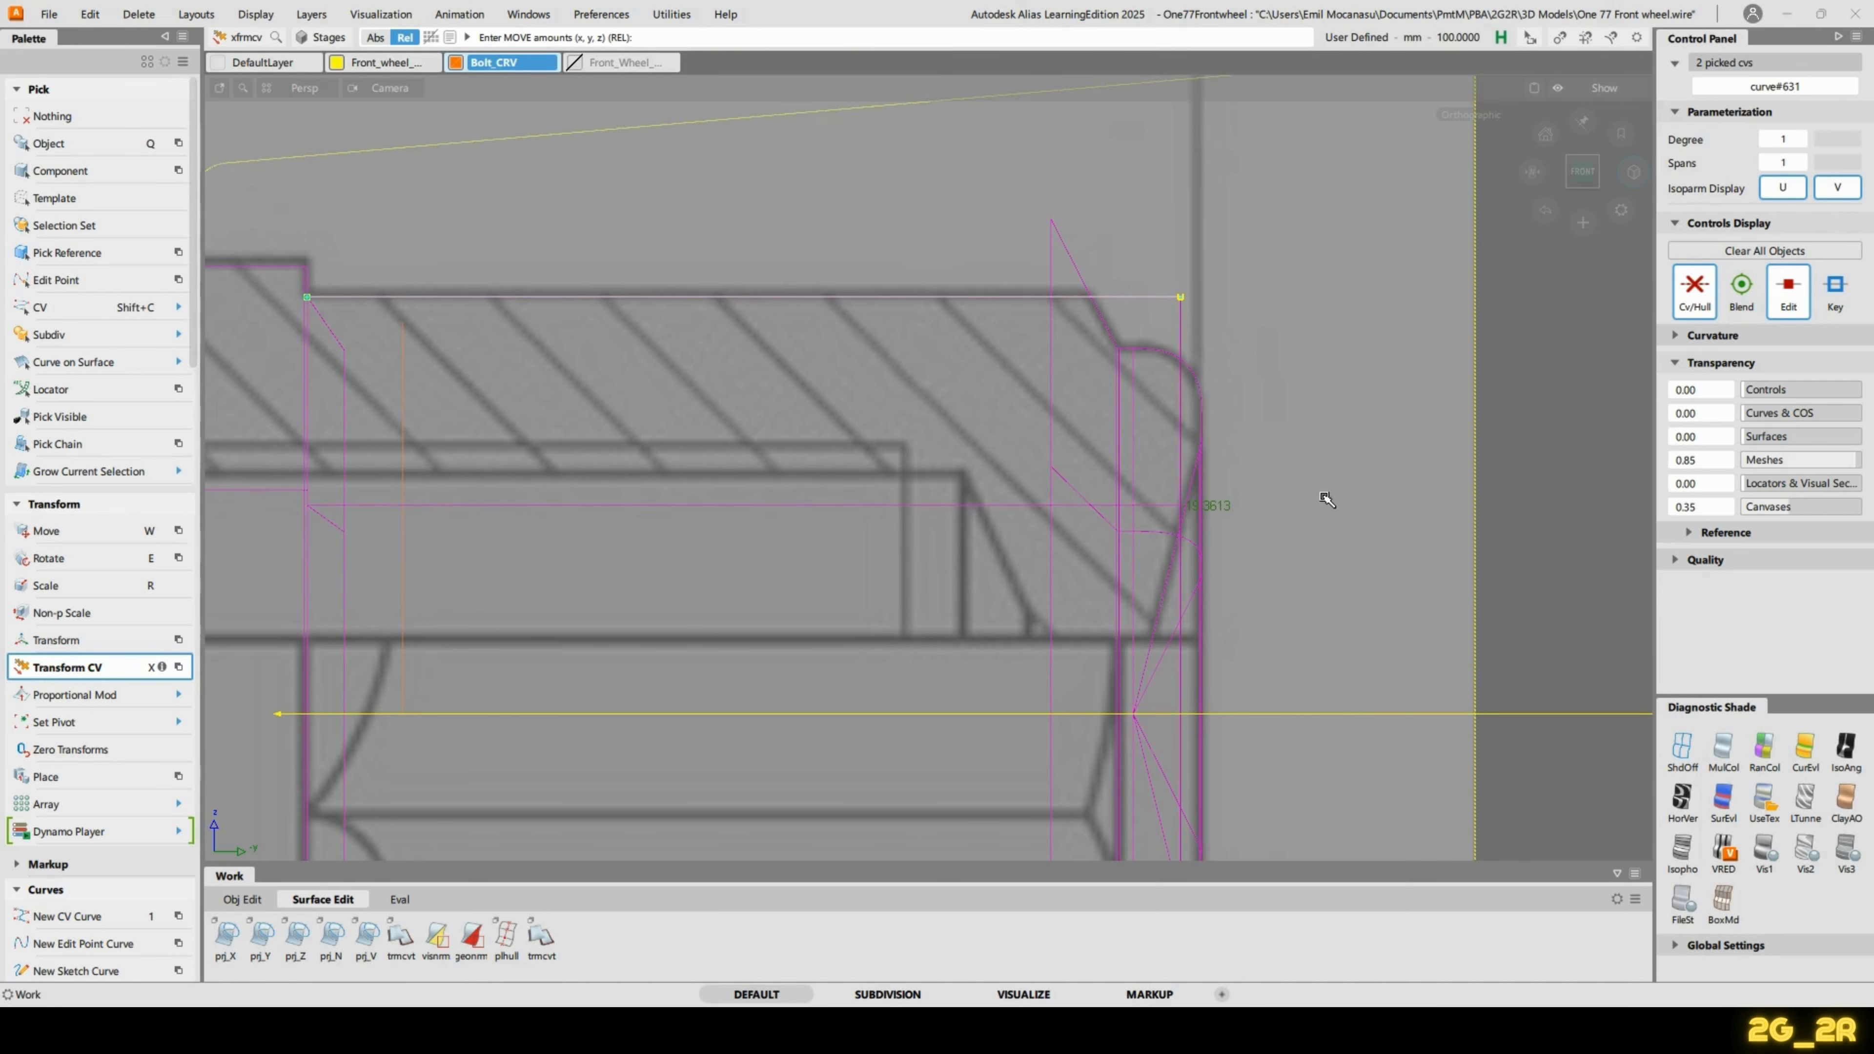
pyautogui.keyDown('alt'); pyautogui.keyDown('shift'); pyautogui.moveTo(1347, 536); pyautogui.dragTo(1110, 264, button='right'); pyautogui.keyUp('shift'); pyautogui.keyUp('alt')
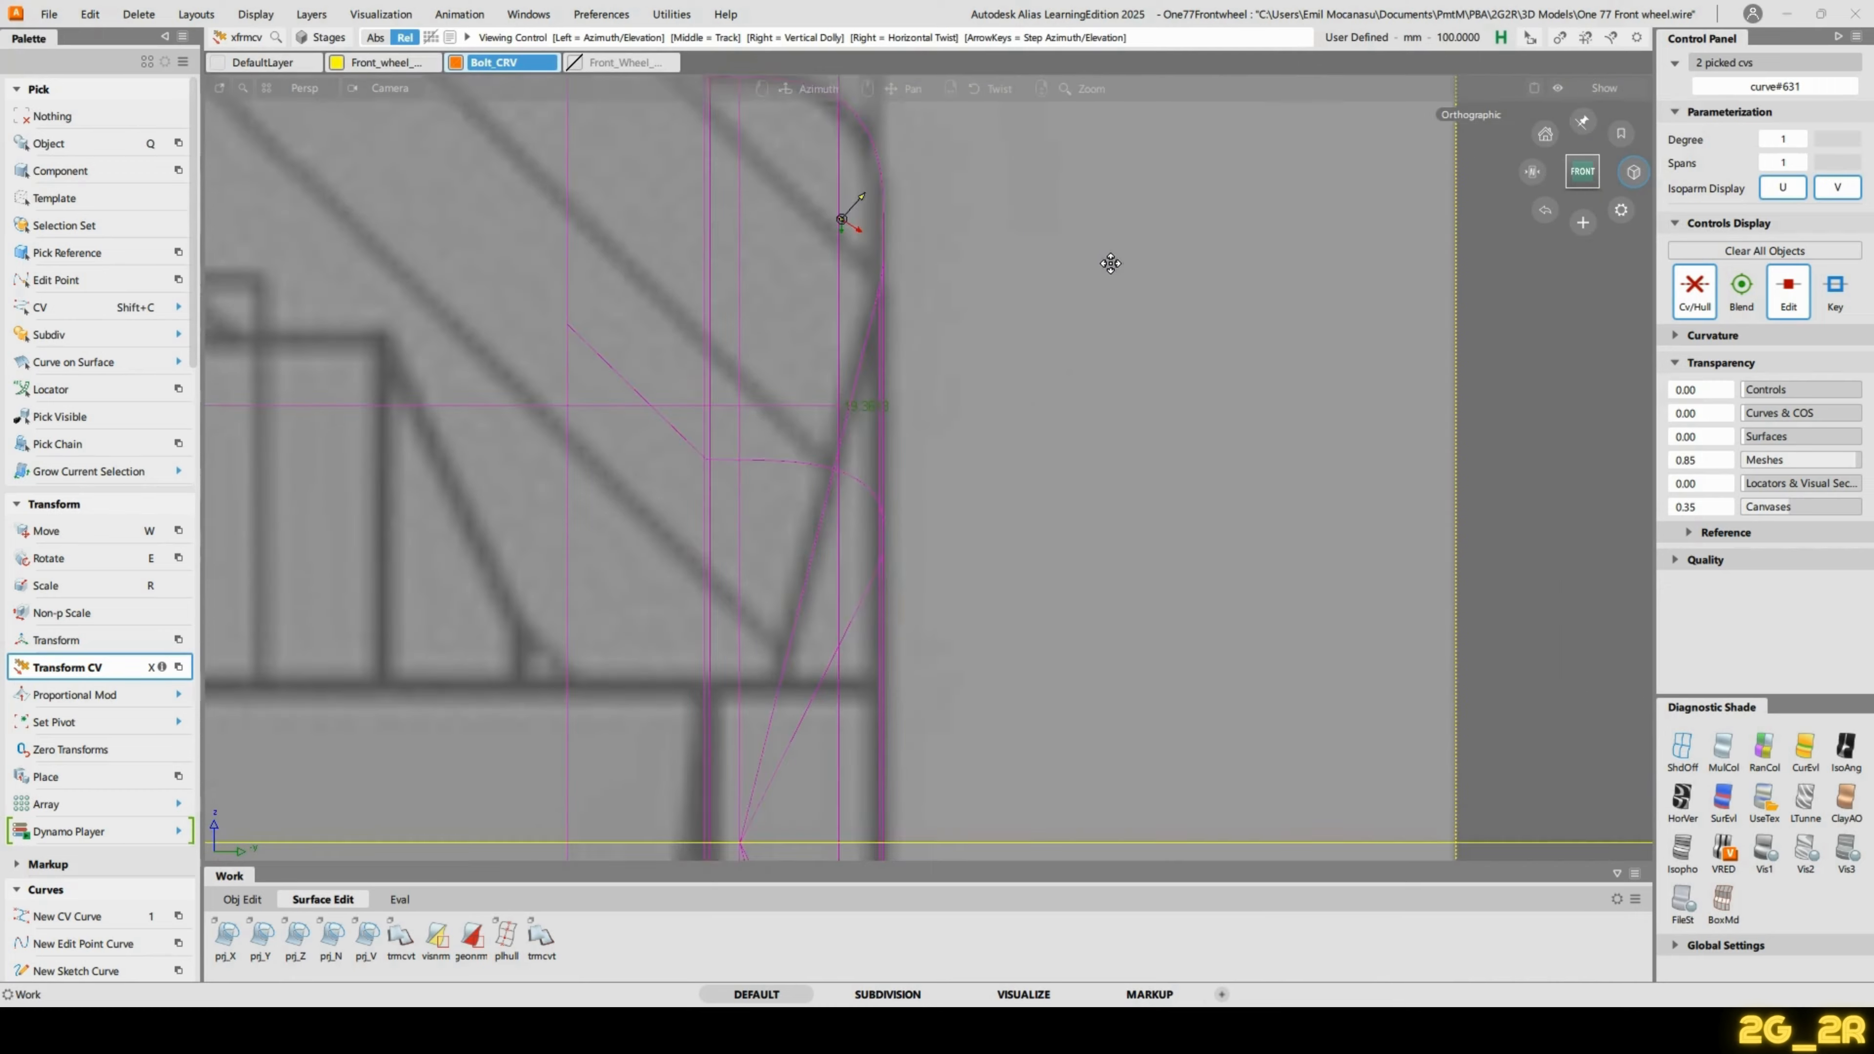
pyautogui.keyDown('alt'); pyautogui.keyDown('shift'); pyautogui.moveTo(1110, 264); pyautogui.dragTo(1089, 306, button='middle'); pyautogui.keyUp('shift'); pyautogui.keyUp('alt')
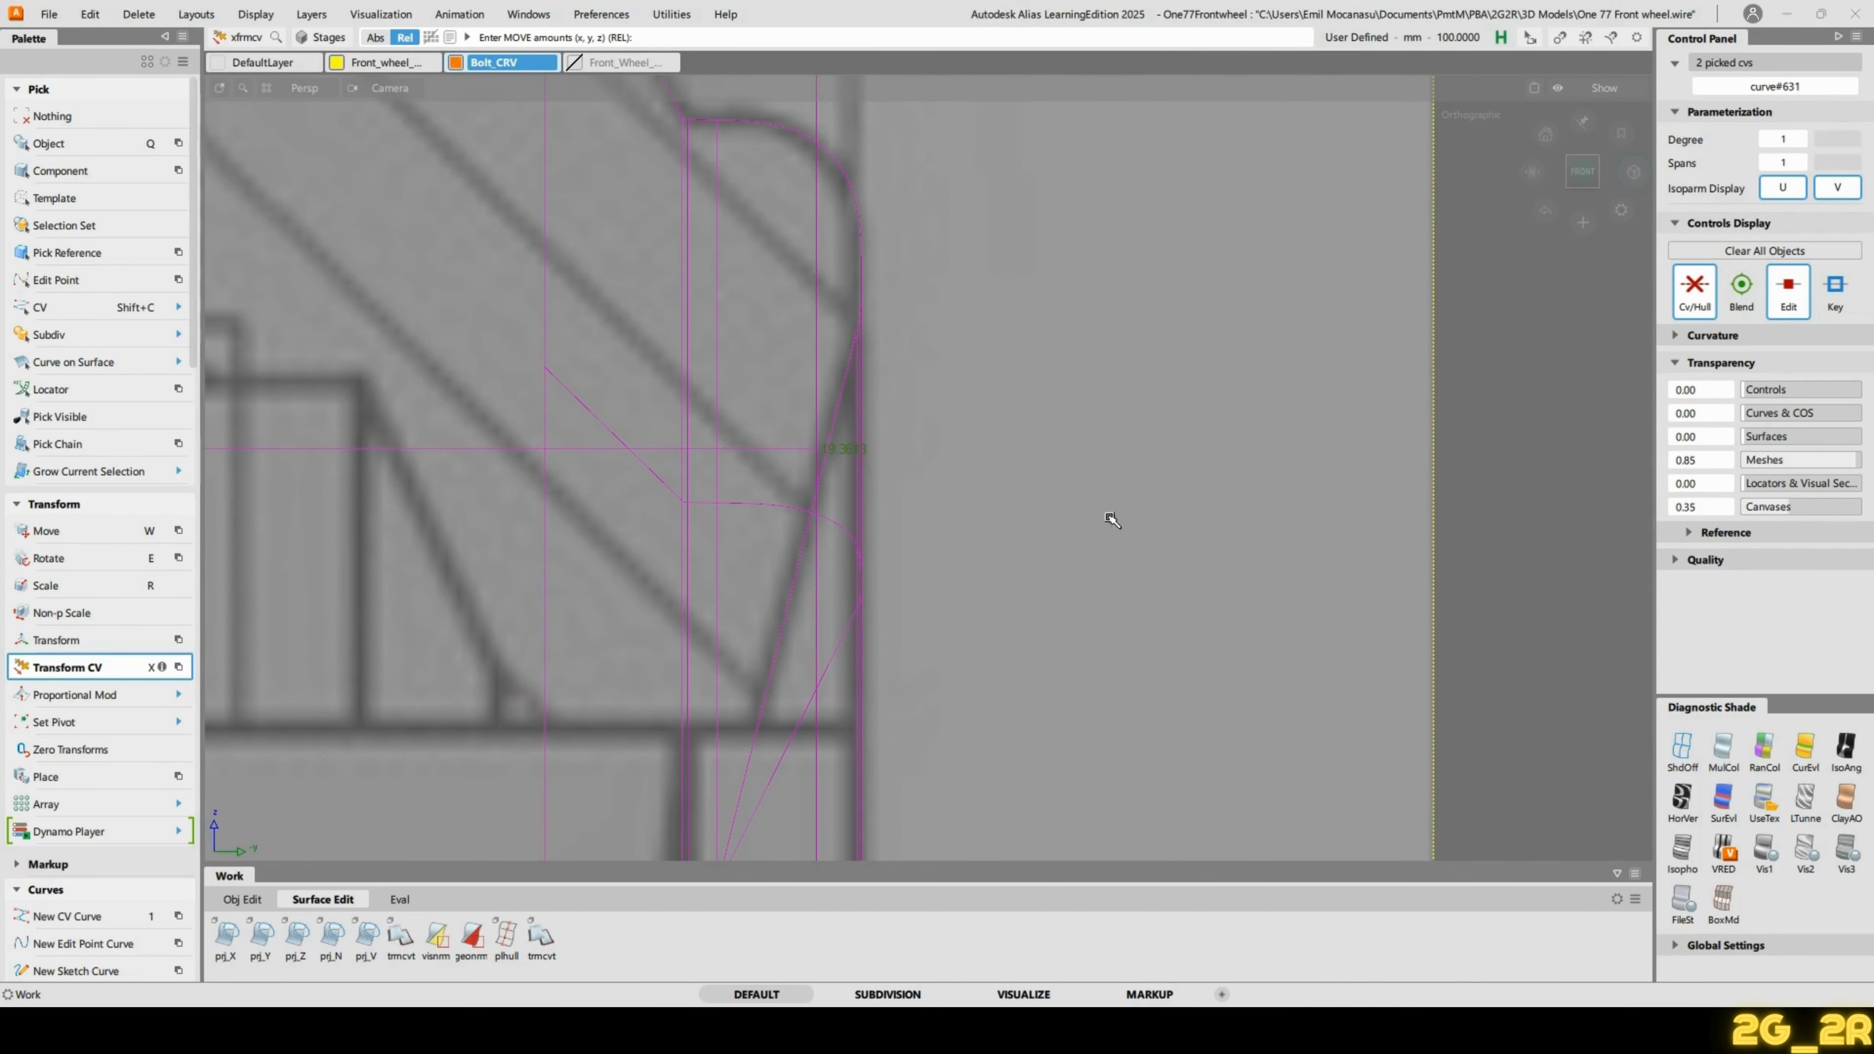
pyautogui.moveTo(1106, 504); pyautogui.dragTo(1090, 390, button='right')
pyautogui.moveTo(1099, 472); pyautogui.dragTo(1094, 393, button='right')
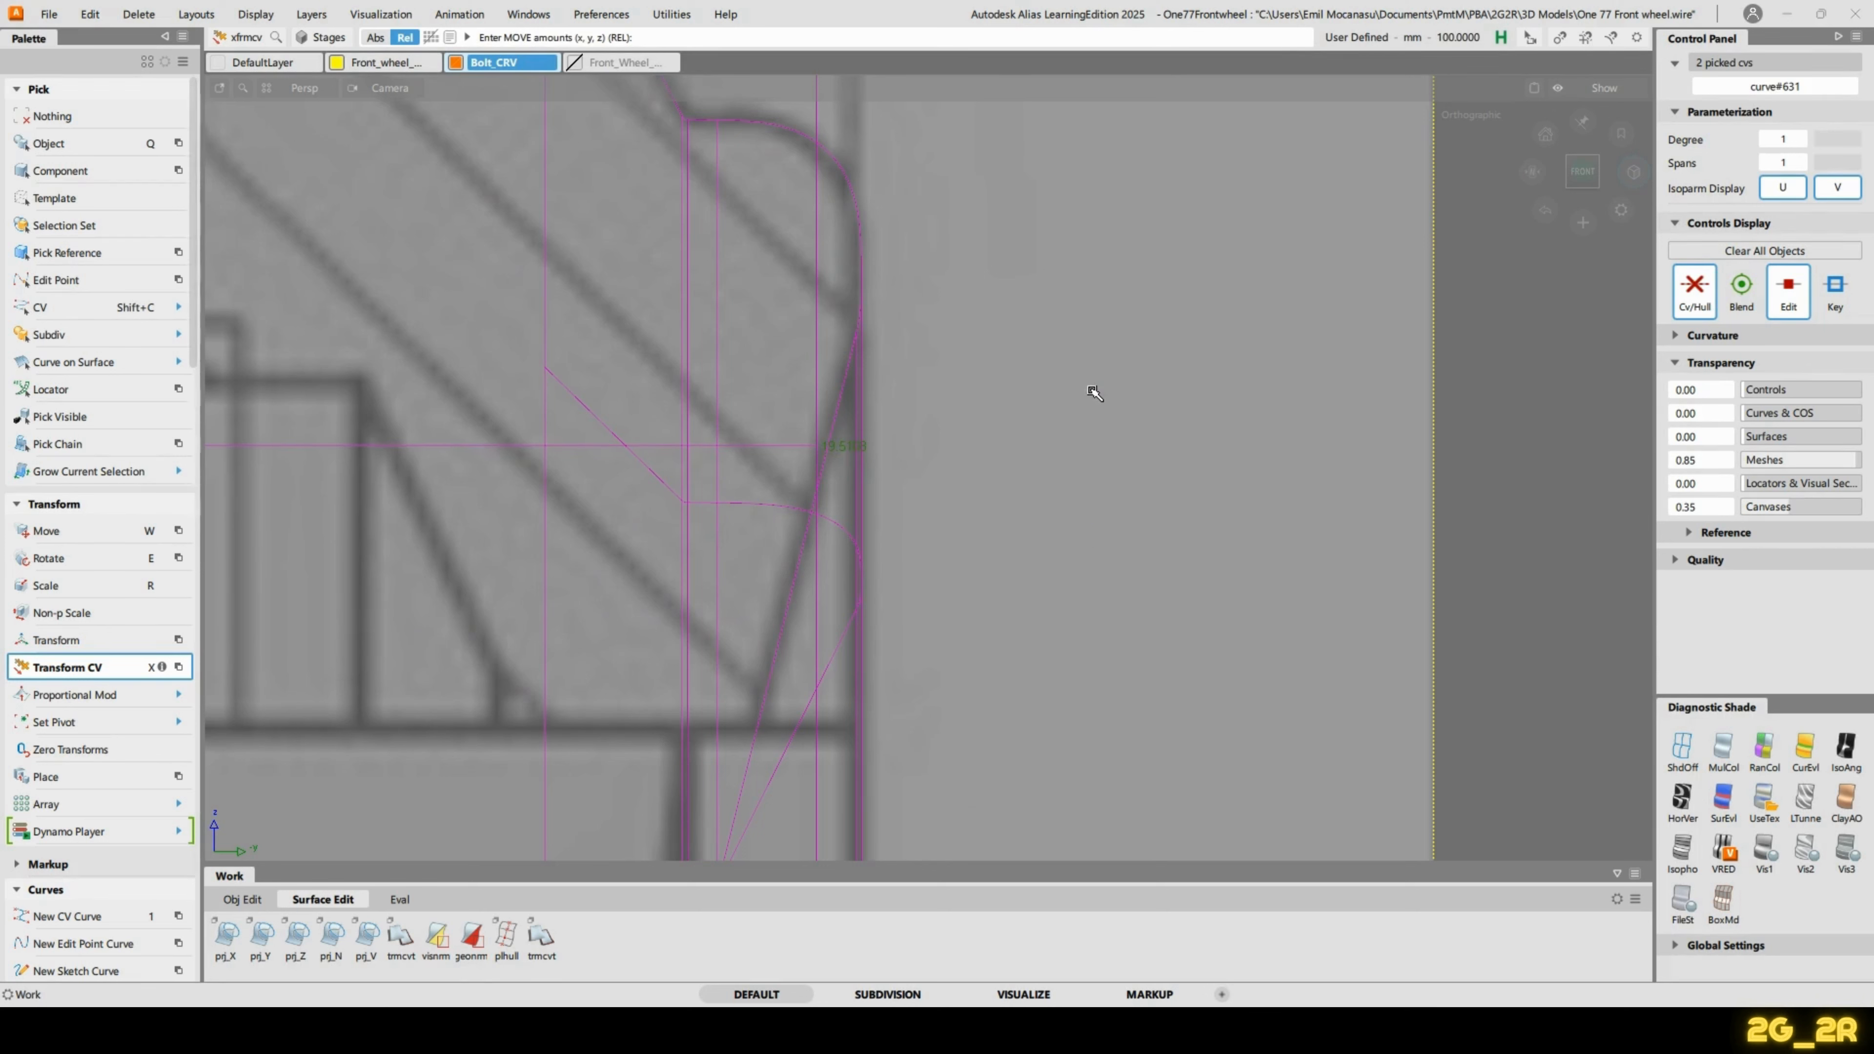
pyautogui.moveTo(1108, 503); pyautogui.dragTo(1108, 348, button='right')
# Fine-tune the height of the body line's two CVs until the across-flats distance is about 21 mm.
pyautogui.keyDown('alt'); pyautogui.keyDown('shift'); pyautogui.moveTo(1058, 351); pyautogui.dragTo(672, 499); pyautogui.keyUp('shift'); pyautogui.keyUp('alt')
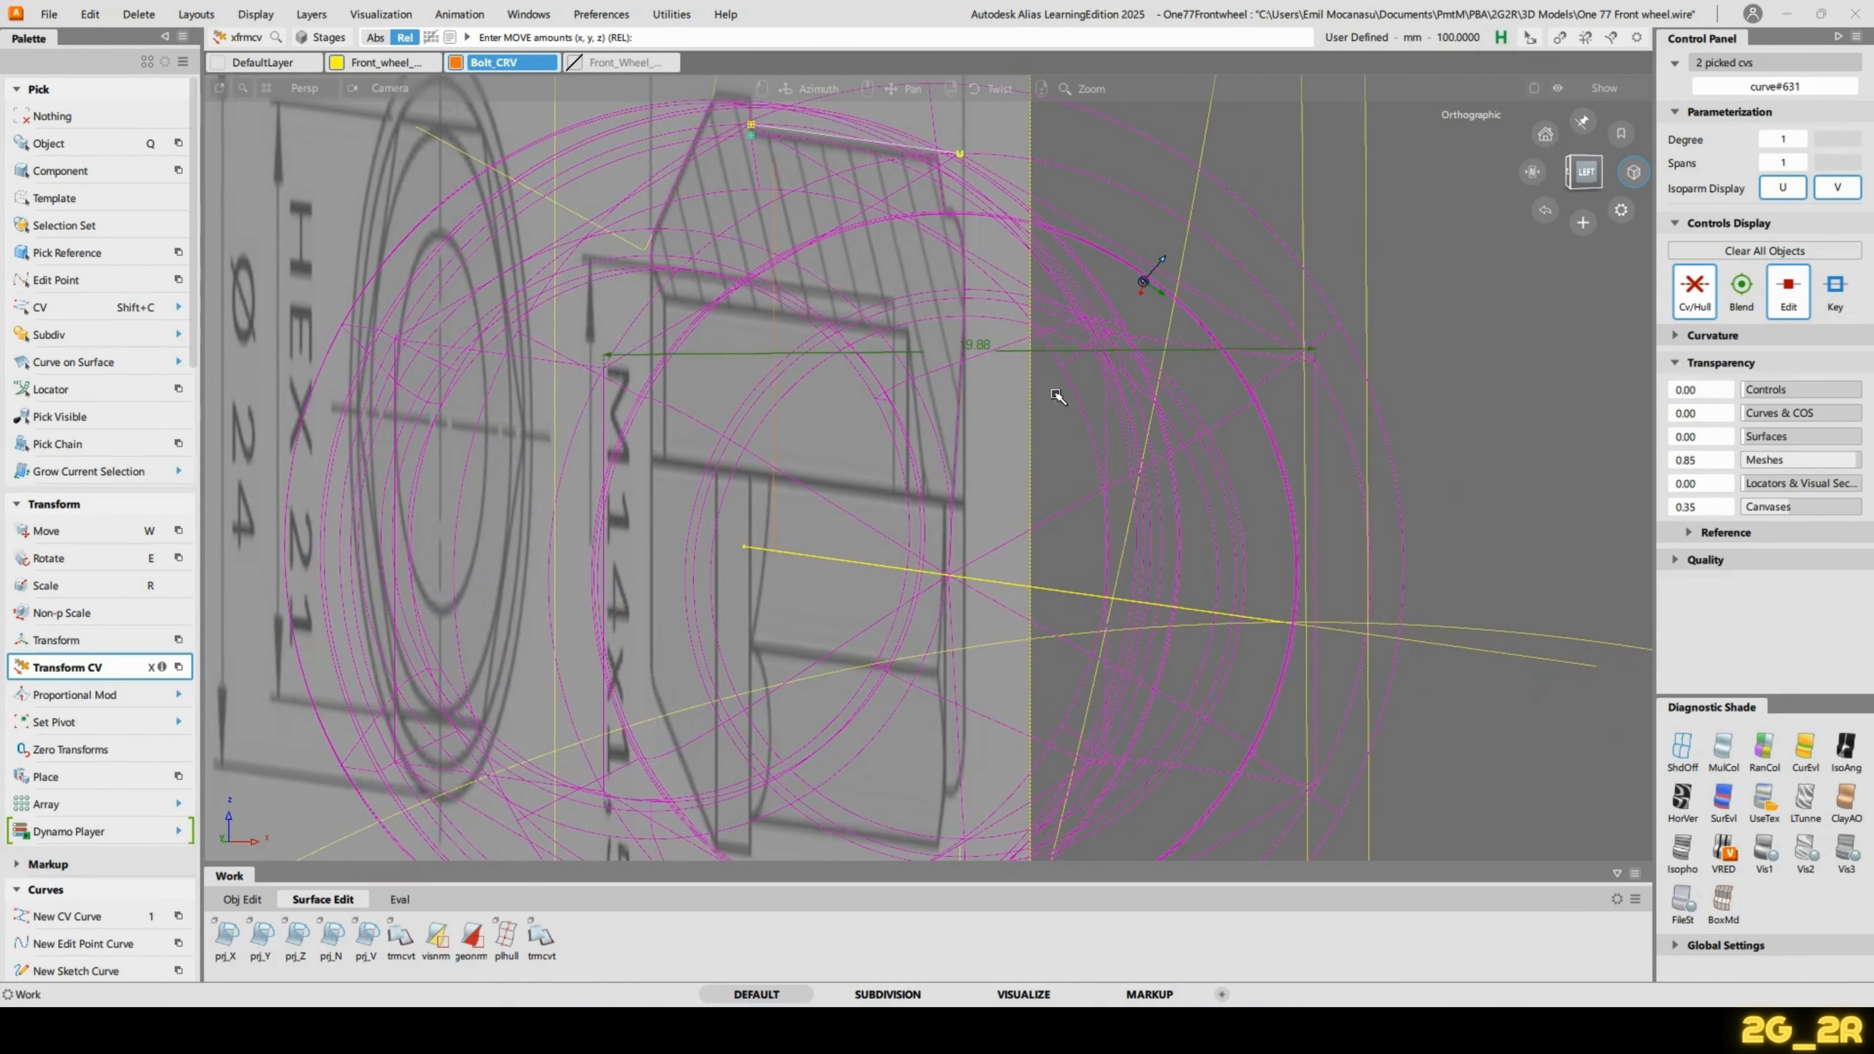
pyautogui.keyDown('alt'); pyautogui.keyDown('shift'); pyautogui.moveTo(1060, 399); pyautogui.dragTo(950, 471, button='middle'); pyautogui.keyUp('shift'); pyautogui.keyUp('alt')
pyautogui.moveTo(1506, 522); pyautogui.dragTo(1498, 73, button='right')
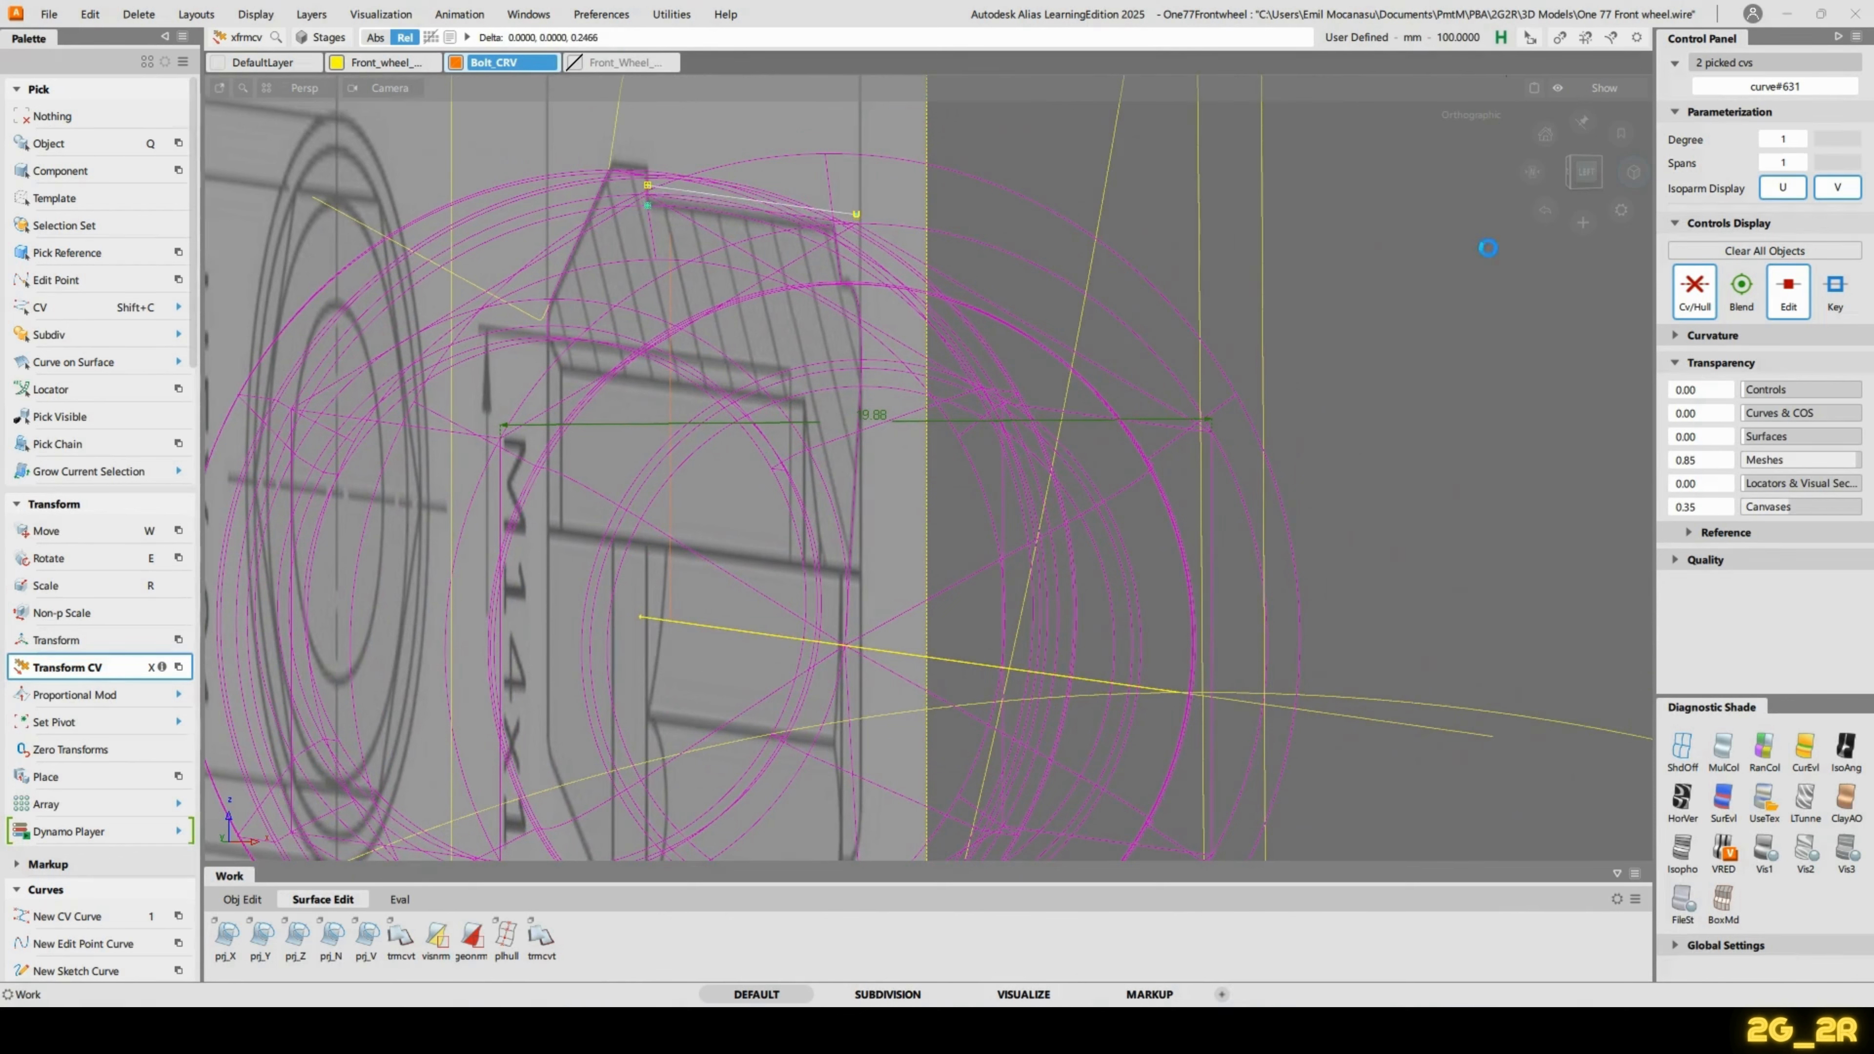
pyautogui.moveTo(1472, 407); pyautogui.dragTo(1463, 353, button='right')
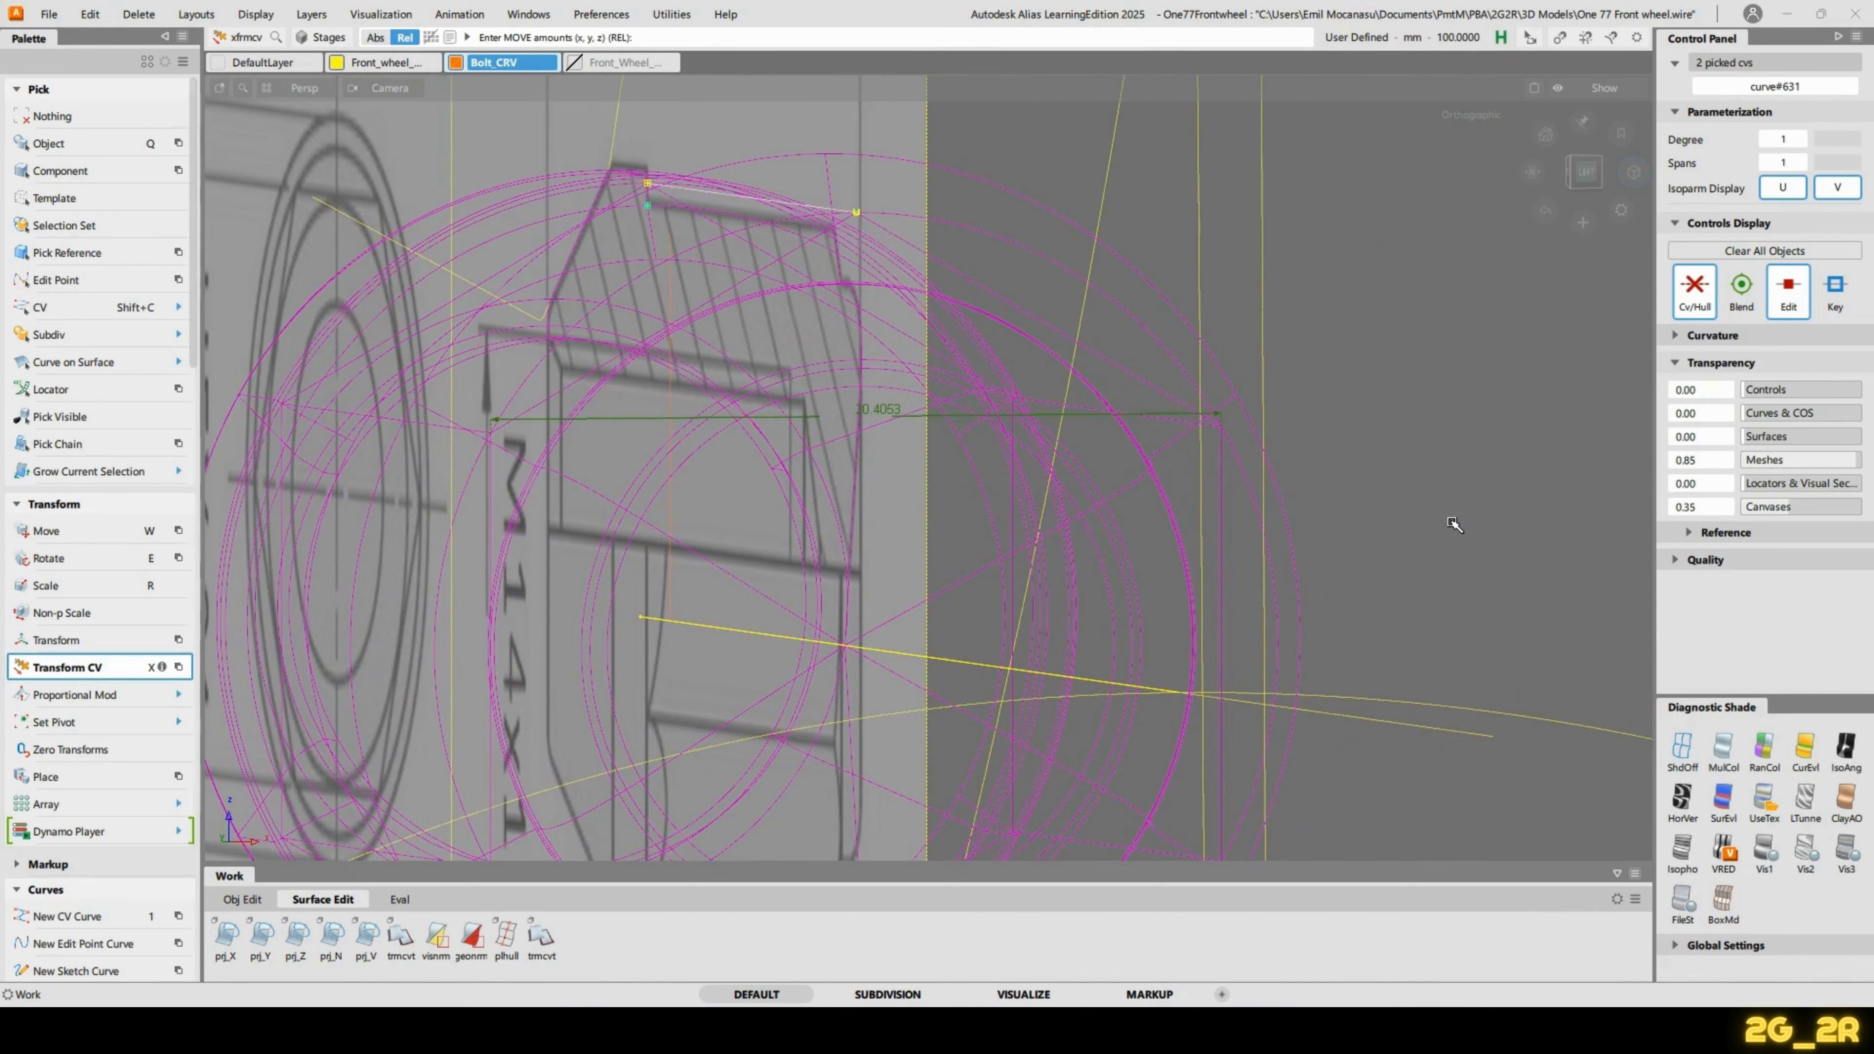
pyautogui.moveTo(1452, 453); pyautogui.dragTo(1456, 424, button='right')
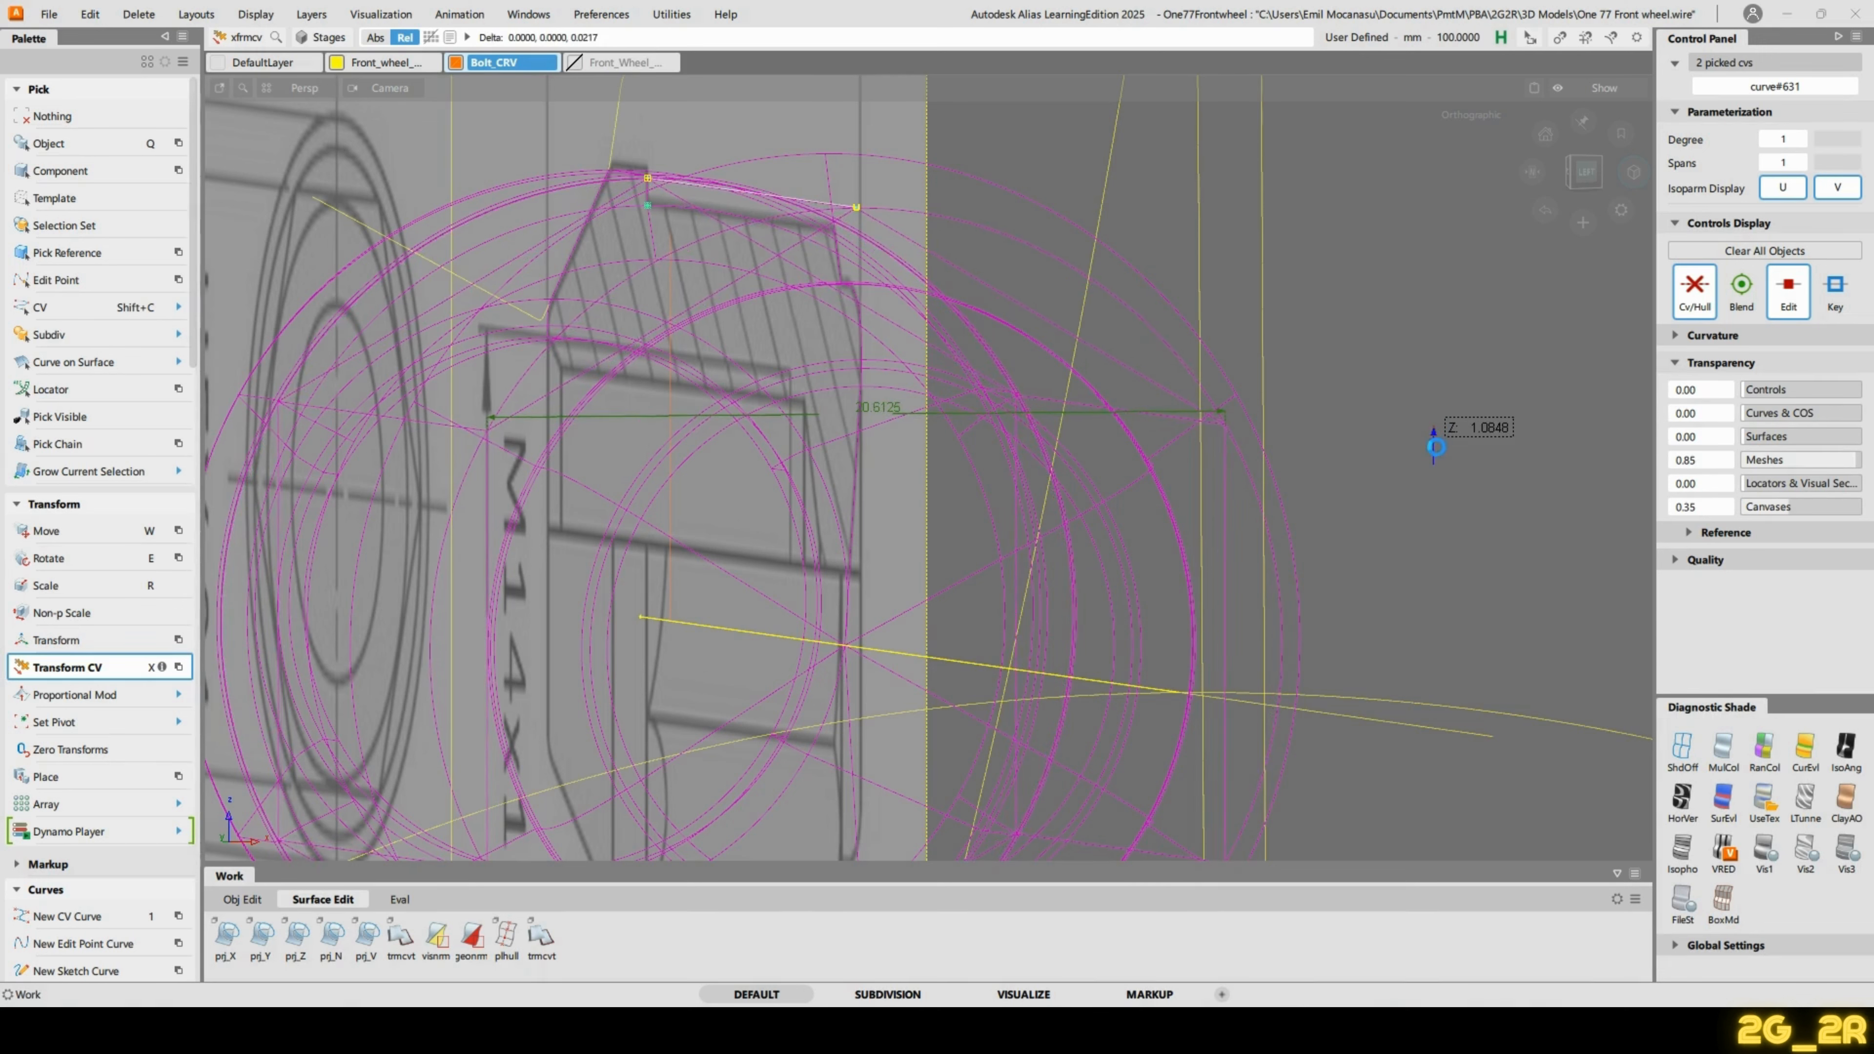
pyautogui.moveTo(1434, 446)
pyautogui.mouseDown(button='right')
pyautogui.moveTo(1440, 480)
pyautogui.moveTo(1436, 451)
pyautogui.mouseUp(button='right')
pyautogui.moveTo(1435, 404)
pyautogui.mouseDown(button='right')
pyautogui.moveTo(1437, 420)
pyautogui.moveTo(1436, 367)
pyautogui.moveTo(1439, 396)
pyautogui.mouseUp(button='right')
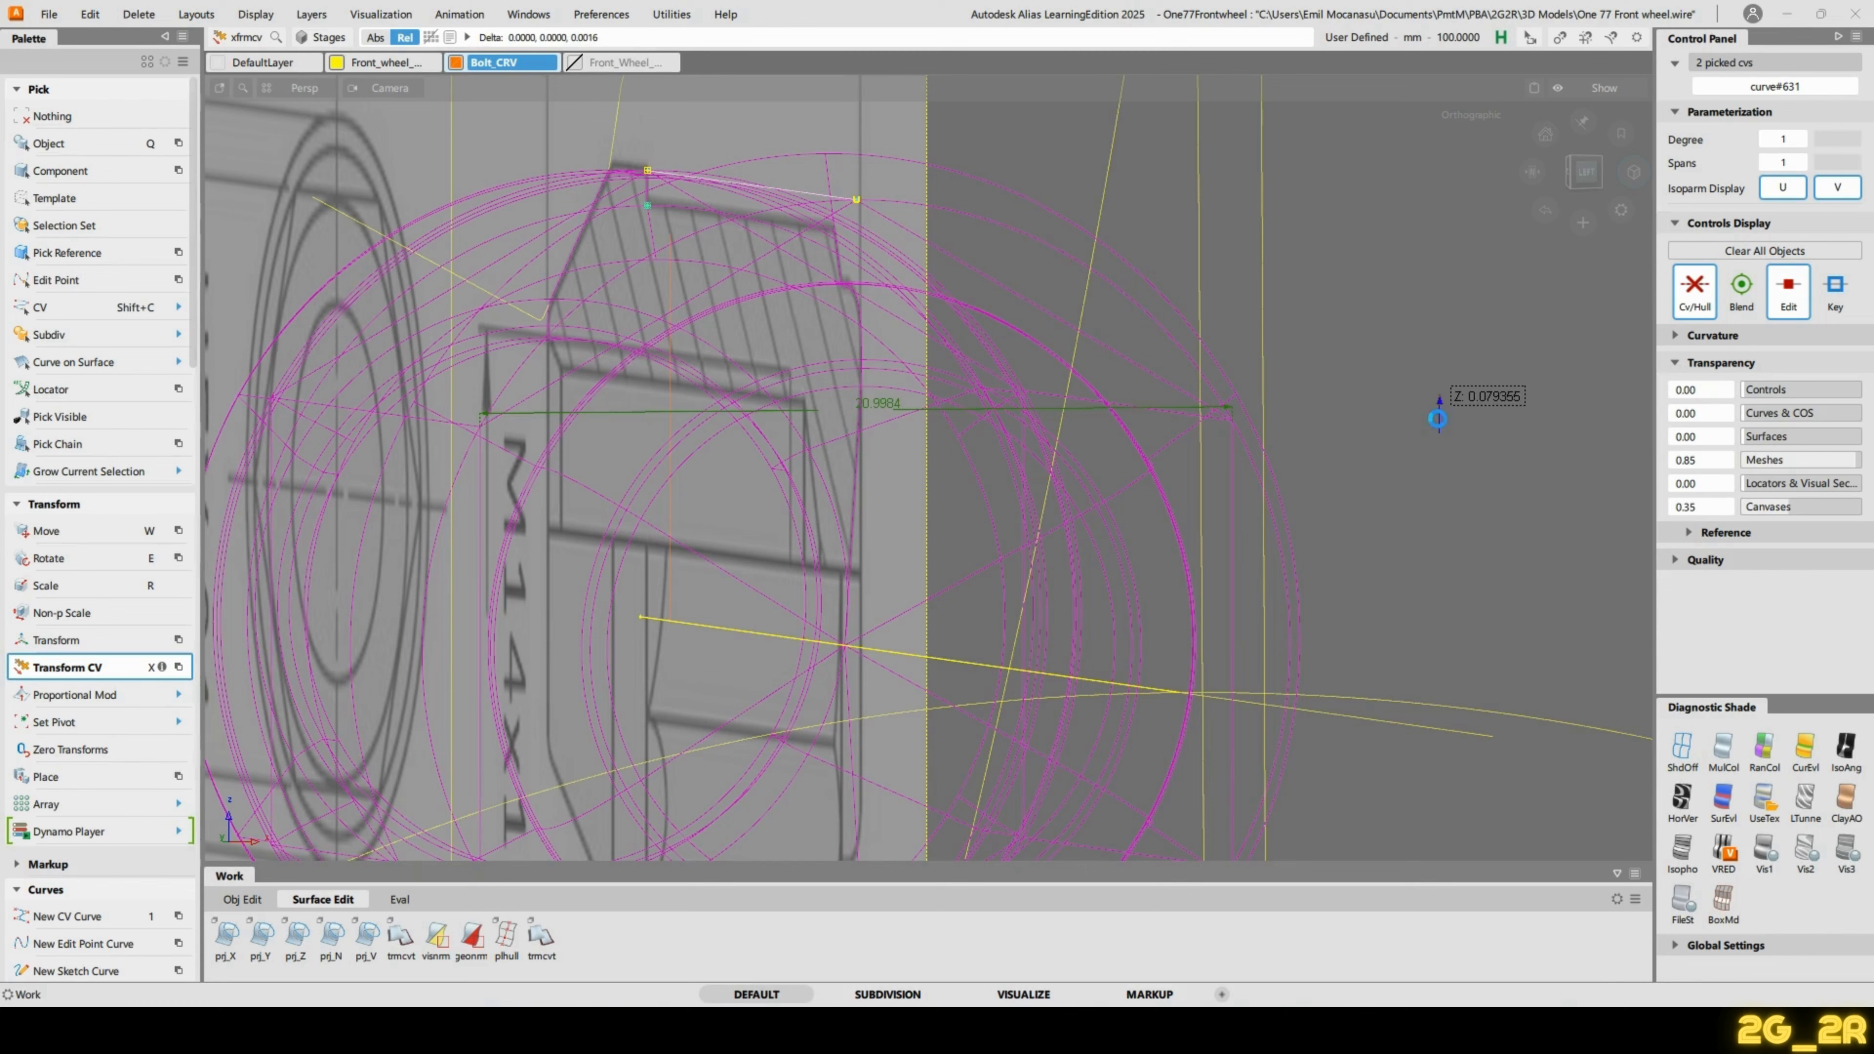
pyautogui.moveTo(1437, 418); pyautogui.dragTo(1441, 422, button='right')
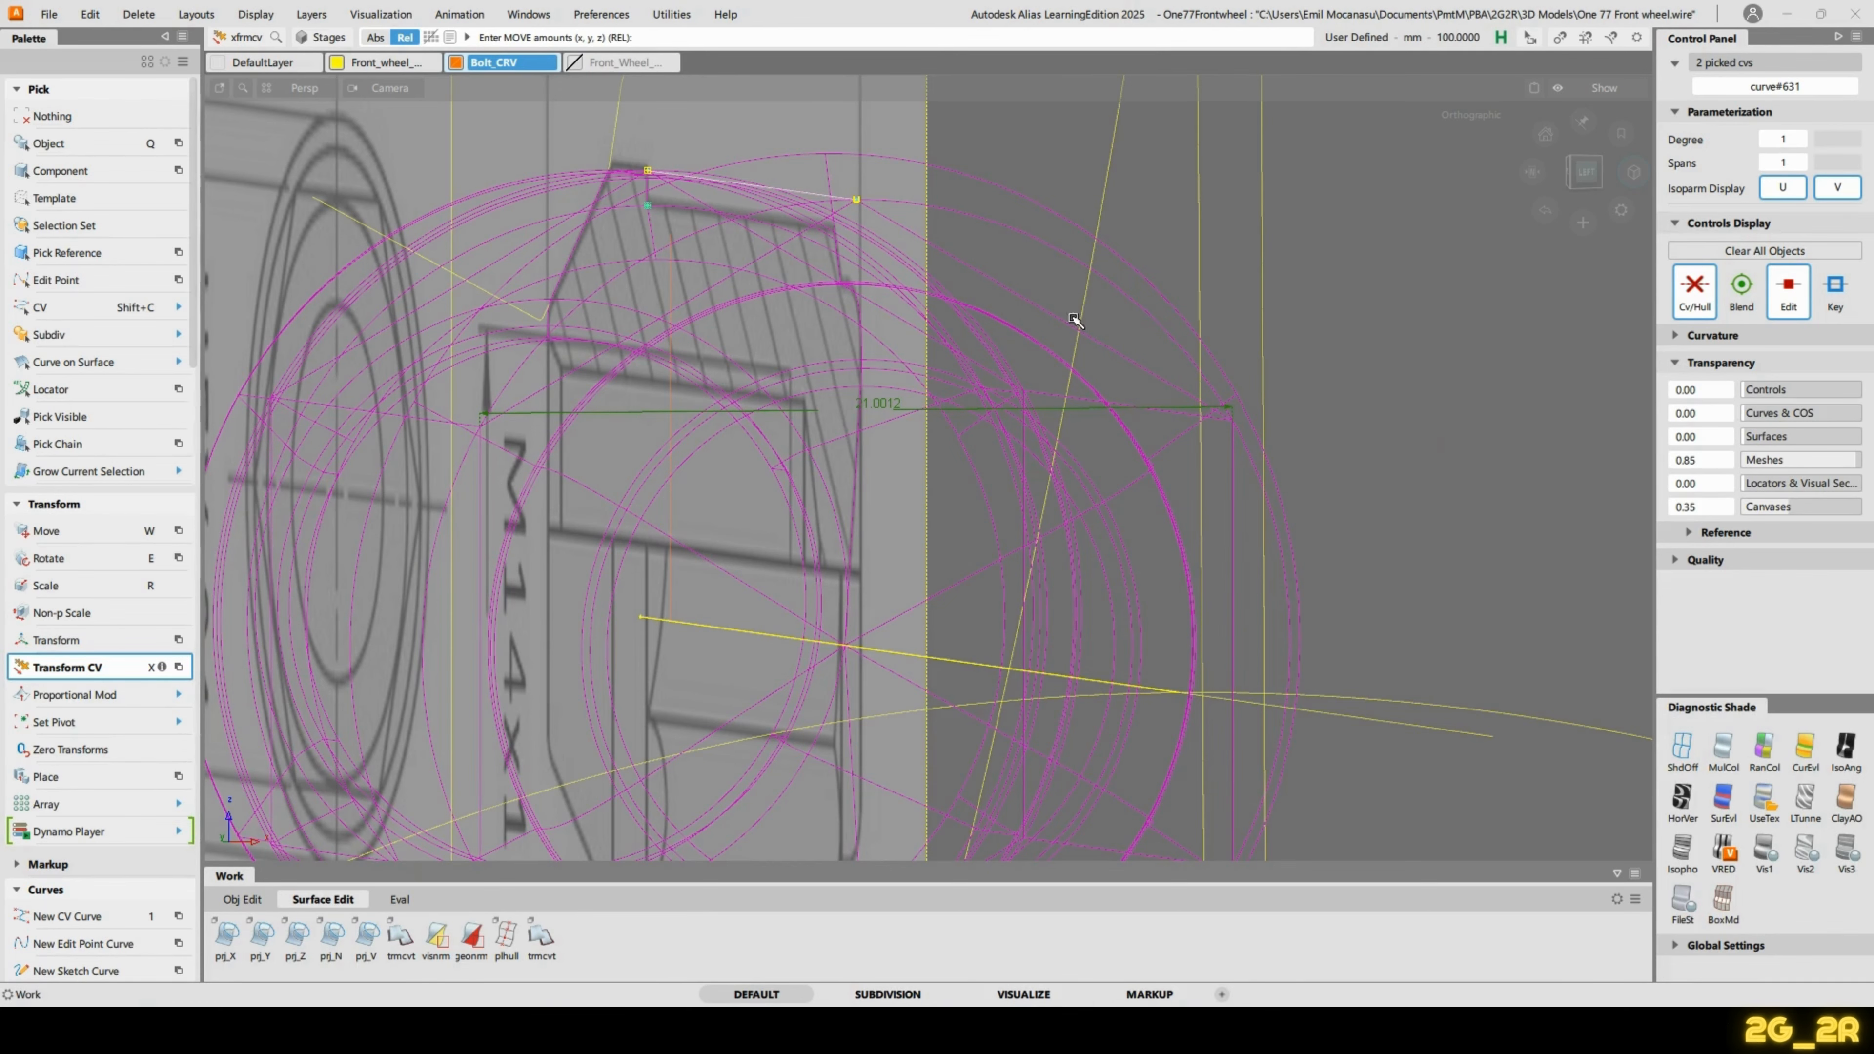
# Turn on the UseTex diagnostic shading, clear the CV pick and inspect the hexagonal body against its collar and end flange.
pyautogui.keyDown('alt'); pyautogui.keyDown('shift'); pyautogui.moveTo(1040, 351); pyautogui.dragTo(967, 358); pyautogui.keyUp('shift'); pyautogui.keyUp('alt')
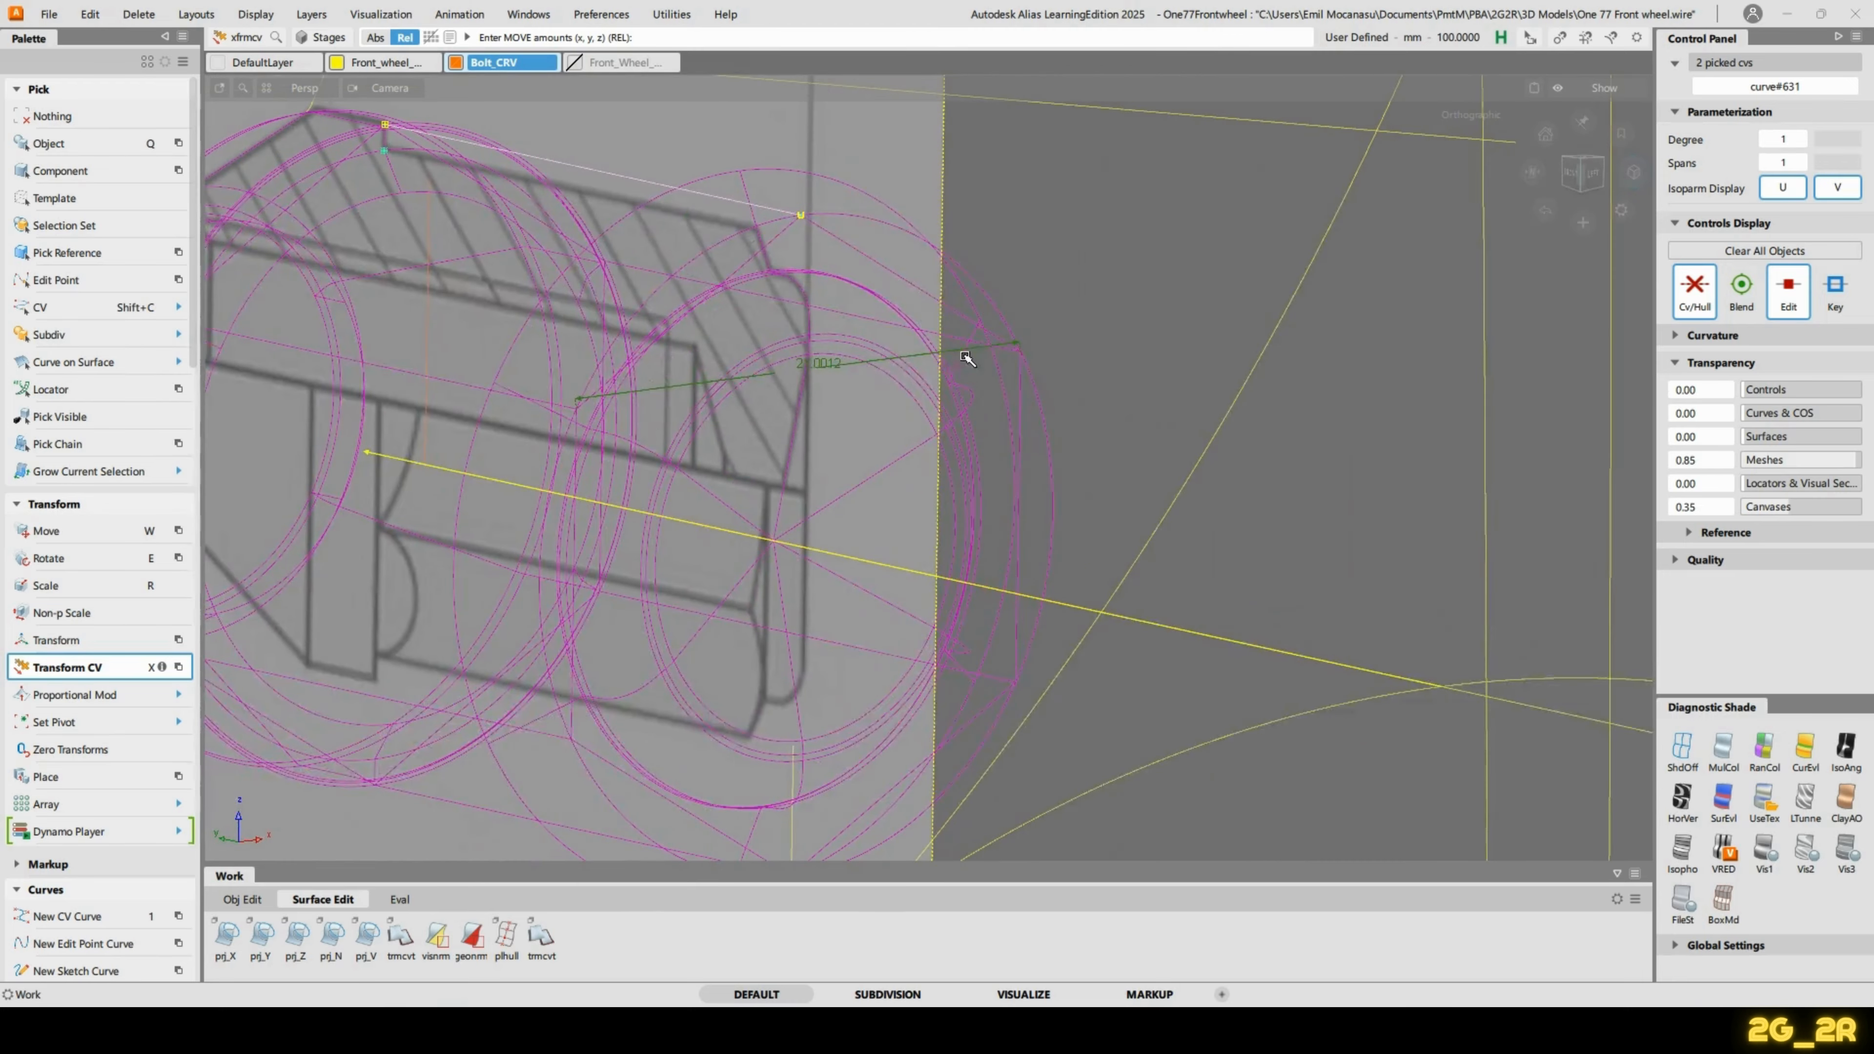
pyautogui.click(1764, 811)
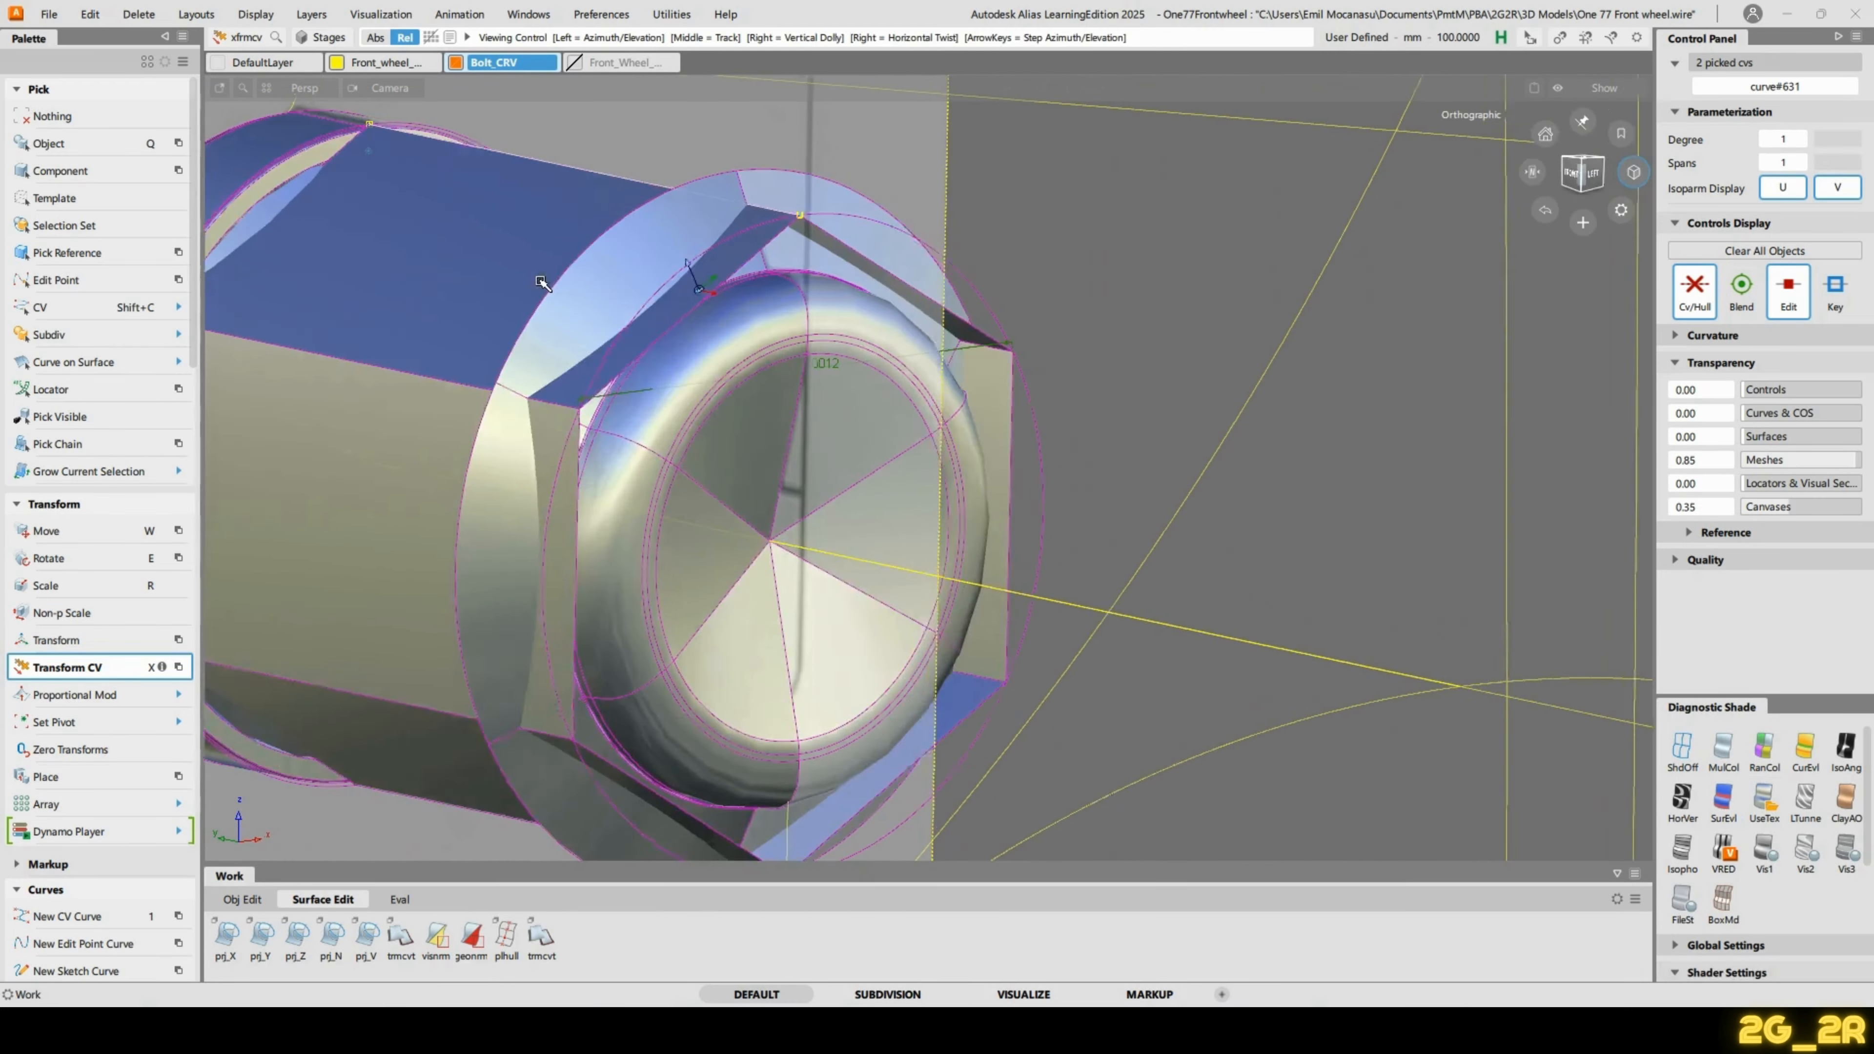
pyautogui.keyDown('alt'); pyautogui.keyDown('shift'); pyautogui.moveTo(541, 280); pyautogui.dragTo(884, 298); pyautogui.keyUp('shift'); pyautogui.keyUp('alt')
pyautogui.keyDown('alt'); pyautogui.keyDown('shift'); pyautogui.moveTo(884, 298); pyautogui.dragTo(1092, 331, button='middle'); pyautogui.keyUp('shift'); pyautogui.keyUp('alt')
pyautogui.click(1139, 353)
pyautogui.keyDown('alt'); pyautogui.keyDown('shift'); pyautogui.moveTo(1139, 353); pyautogui.dragTo(797, 383); pyautogui.keyUp('shift'); pyautogui.keyUp('alt')
pyautogui.keyDown('alt'); pyautogui.keyDown('shift'); pyautogui.scroll(-5, 1232, 337); pyautogui.keyUp('shift'); pyautogui.keyUp('alt')
pyautogui.keyDown('alt'); pyautogui.keyDown('shift'); pyautogui.moveTo(1212, 338); pyautogui.dragTo(1009, 396); pyautogui.keyUp('shift'); pyautogui.keyUp('alt')
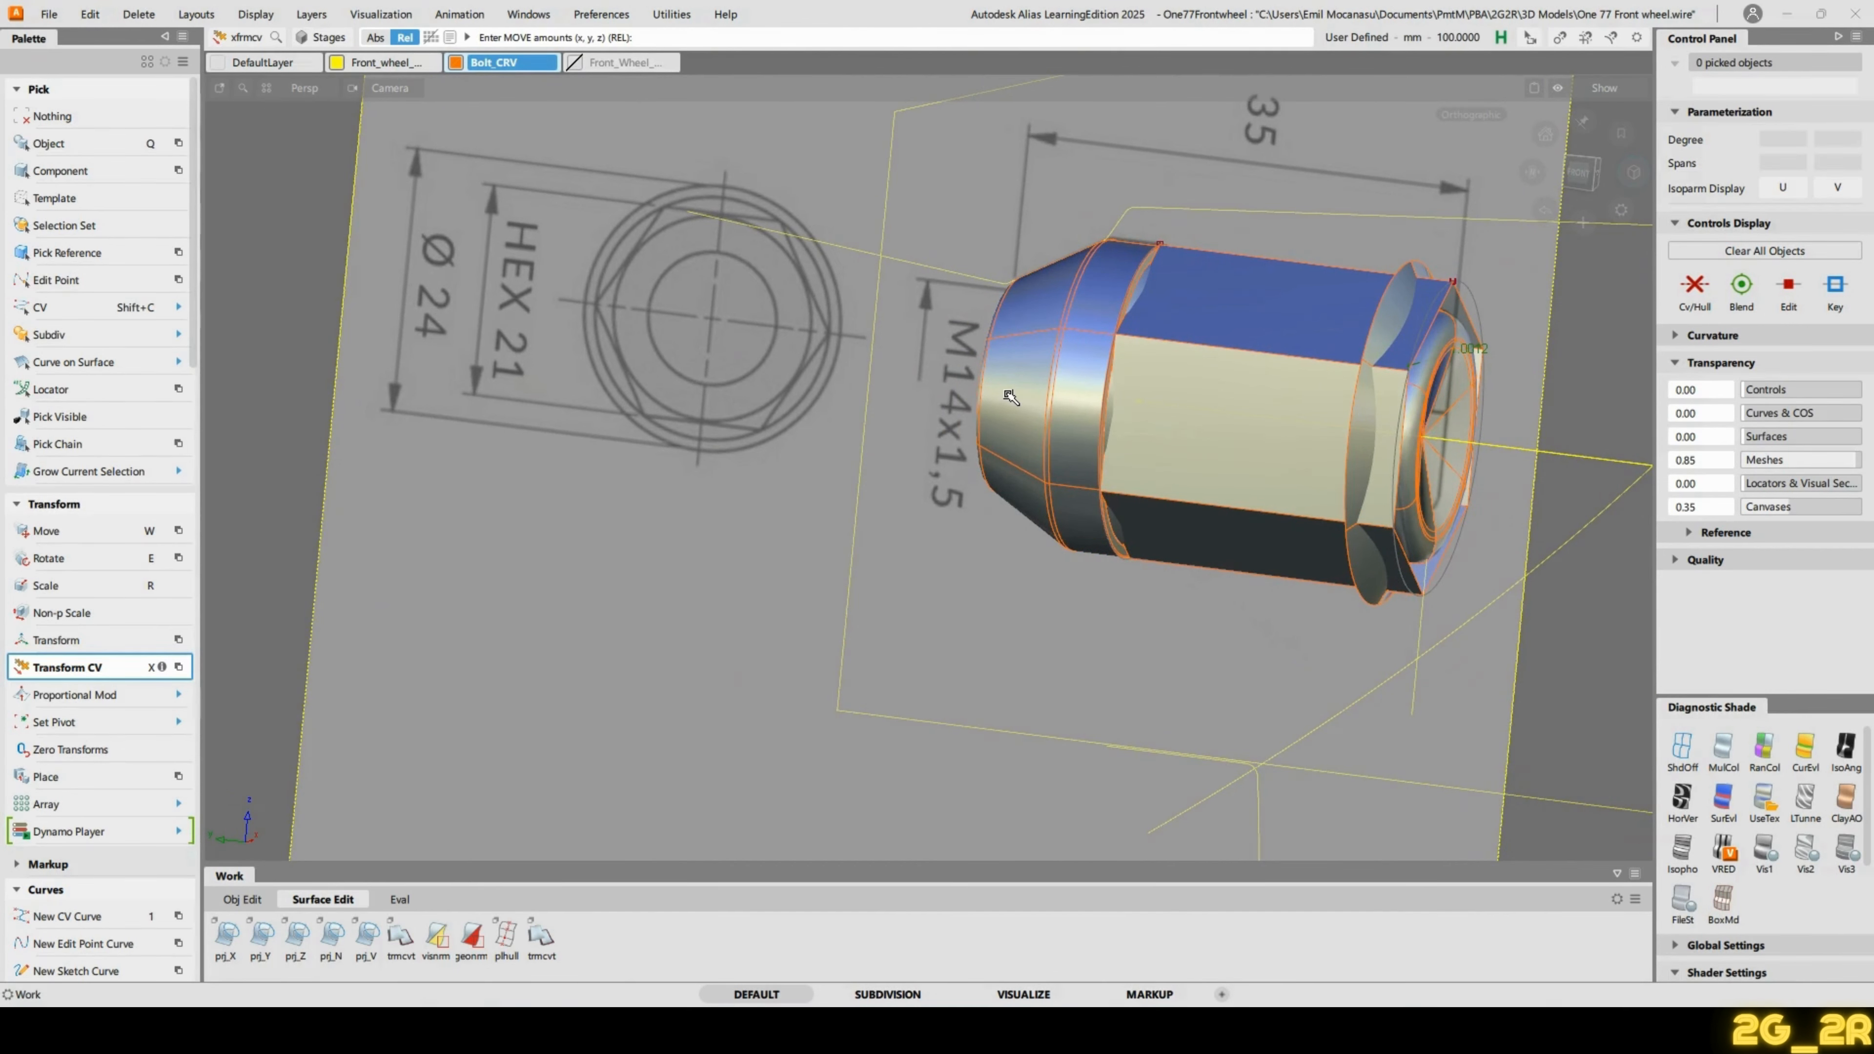
pyautogui.keyDown('alt'); pyautogui.keyDown('shift'); pyautogui.moveTo(1388, 330); pyautogui.dragTo(1291, 647); pyautogui.keyUp('shift'); pyautogui.keyUp('alt')
pyautogui.keyDown('alt'); pyautogui.keyDown('shift'); pyautogui.scroll(5, 1222, 486); pyautogui.keyUp('shift'); pyautogui.keyUp('alt')
pyautogui.keyDown('alt'); pyautogui.keyDown('shift'); pyautogui.moveTo(1249, 415); pyautogui.dragTo(983, 360, button='middle'); pyautogui.keyUp('shift'); pyautogui.keyUp('alt')
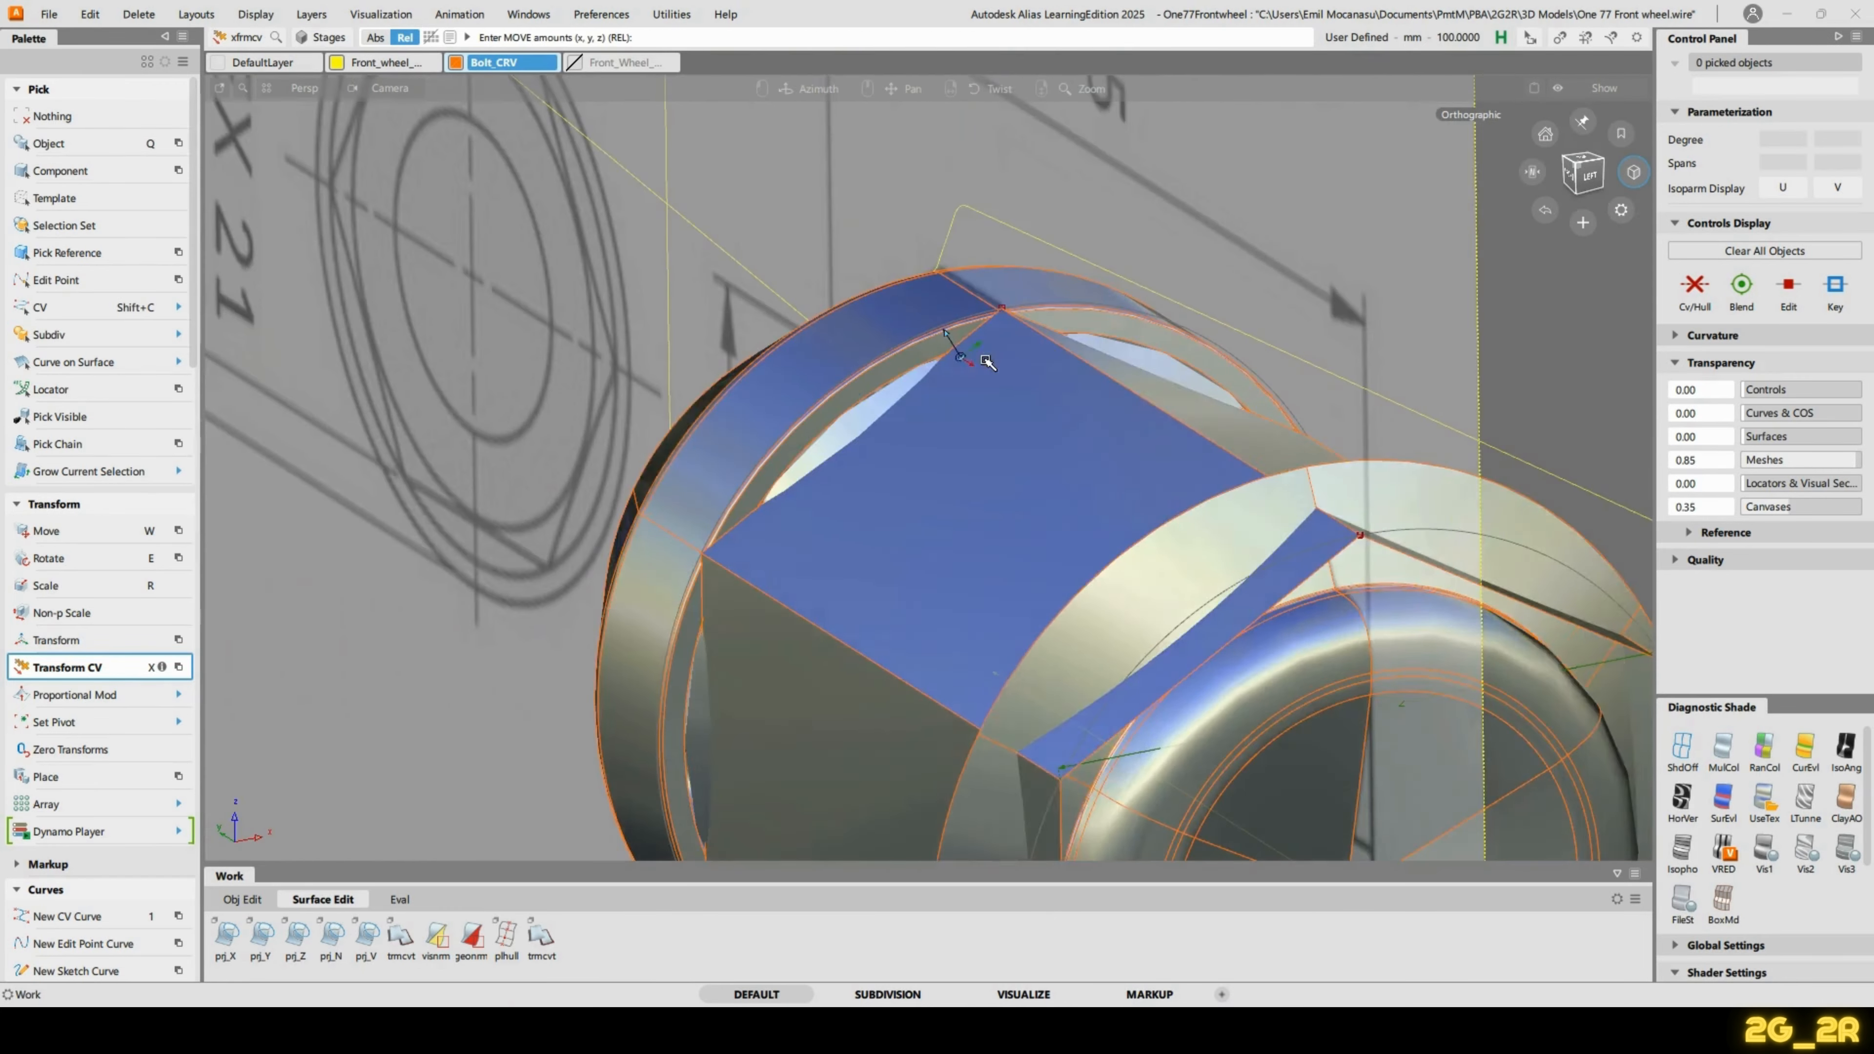
pyautogui.keyDown('alt'); pyautogui.keyDown('shift'); pyautogui.moveTo(983, 360); pyautogui.dragTo(1305, 299); pyautogui.keyUp('shift'); pyautogui.keyUp('alt')
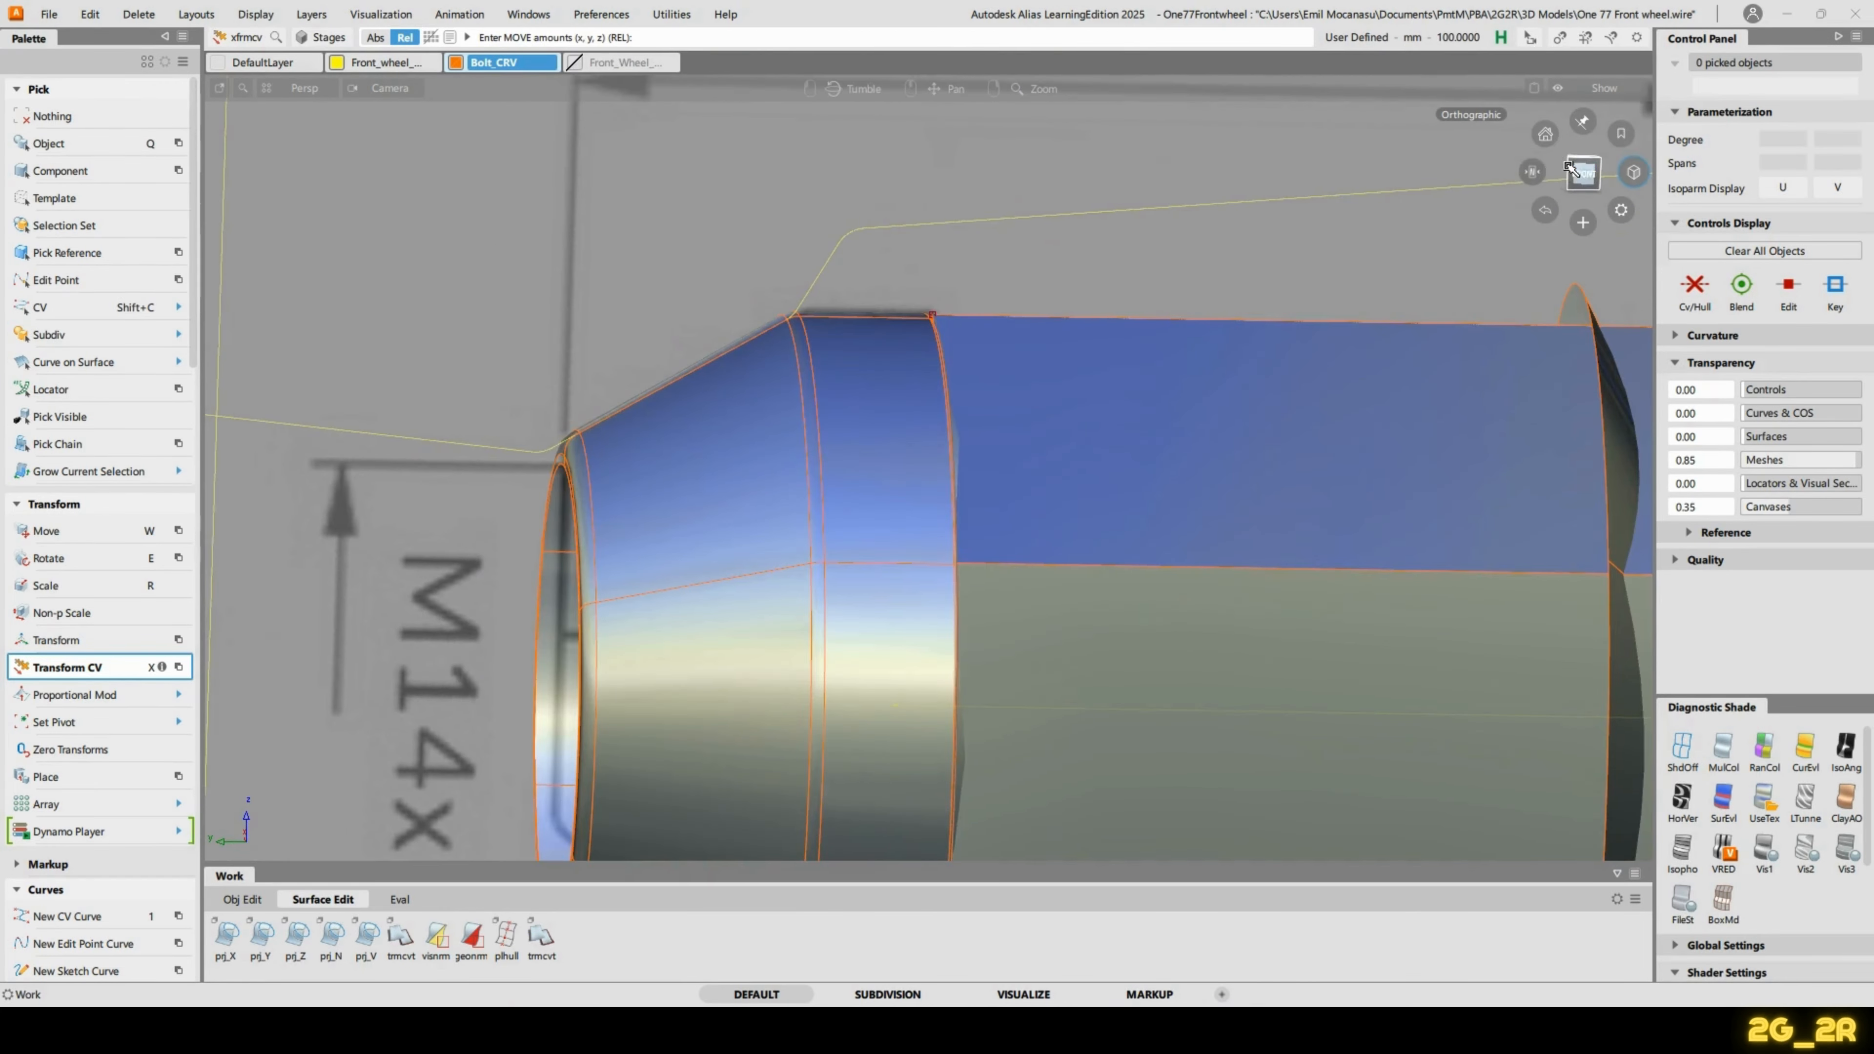
# Try extending the straight body line past the collar toward the tapered end, and bring its end back to the collar's edge.
pyautogui.click(1584, 173)
pyautogui.keyDown('alt'); pyautogui.keyDown('shift'); pyautogui.scroll(5, 1016, 312); pyautogui.keyUp('shift'); pyautogui.keyUp('alt')
pyautogui.moveTo(1016, 313)
pyautogui.keyDown('alt'); pyautogui.keyDown('shift'); pyautogui.mouseDown(button='middle')
pyautogui.moveTo(1061, 279)
pyautogui.moveTo(998, 304)
pyautogui.mouseUp(button='middle'); pyautogui.keyUp('shift'); pyautogui.keyUp('alt')
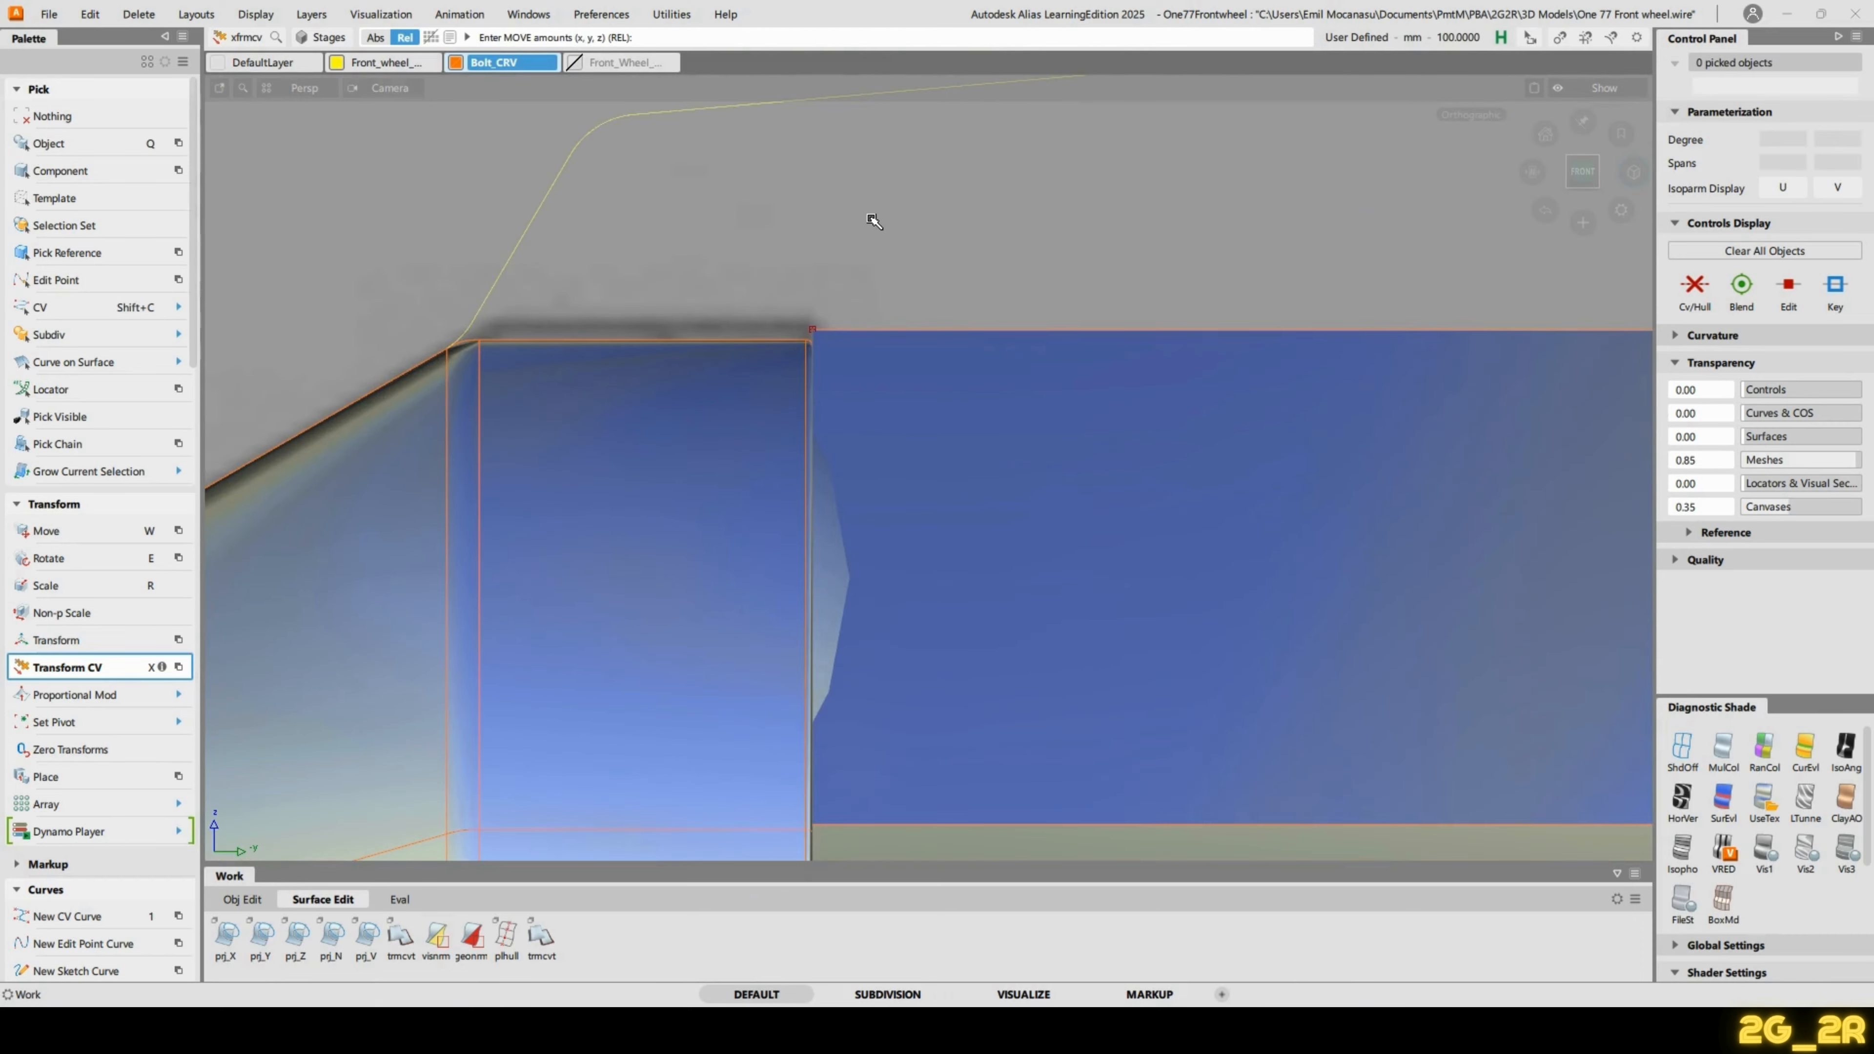
pyautogui.keyDown('ctrl'); pyautogui.keyDown('shift'); pyautogui.moveTo(873, 222); pyautogui.dragTo(872, 272); pyautogui.keyUp('shift'); pyautogui.keyUp('ctrl')
pyautogui.click(874, 329)
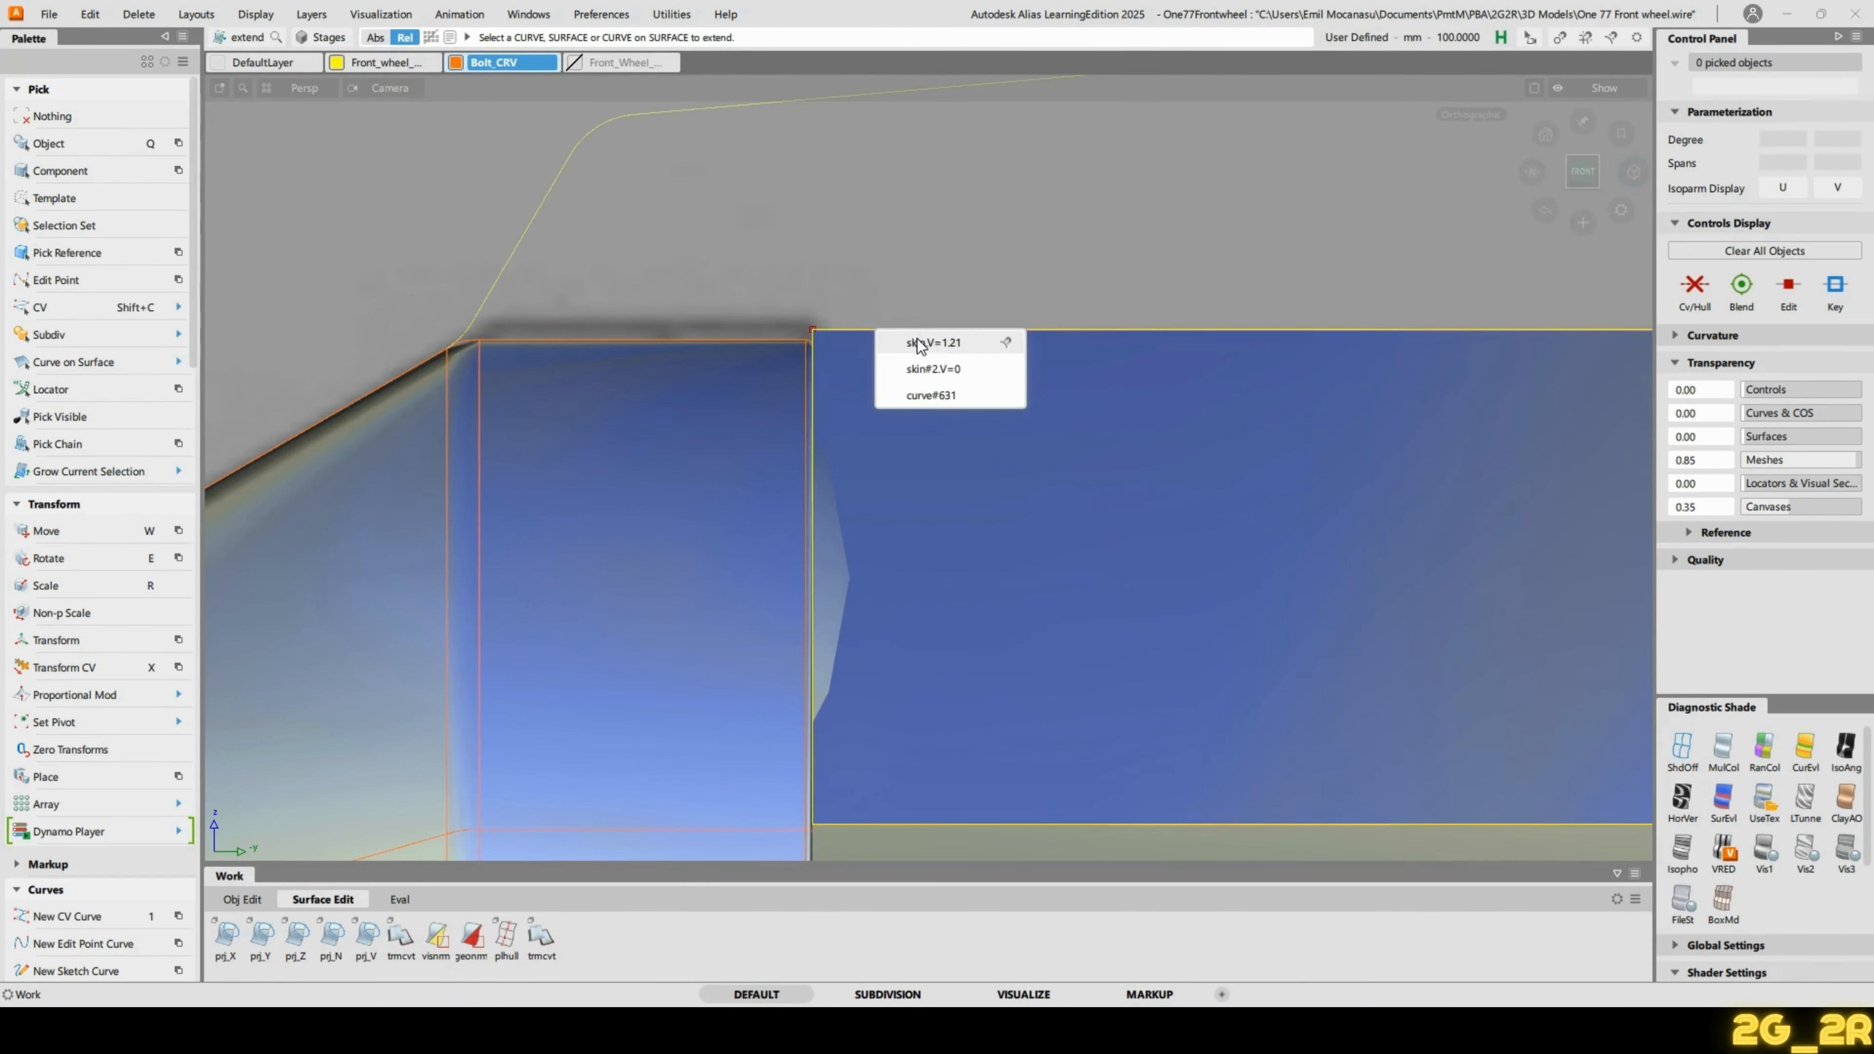
pyautogui.click(931, 395)
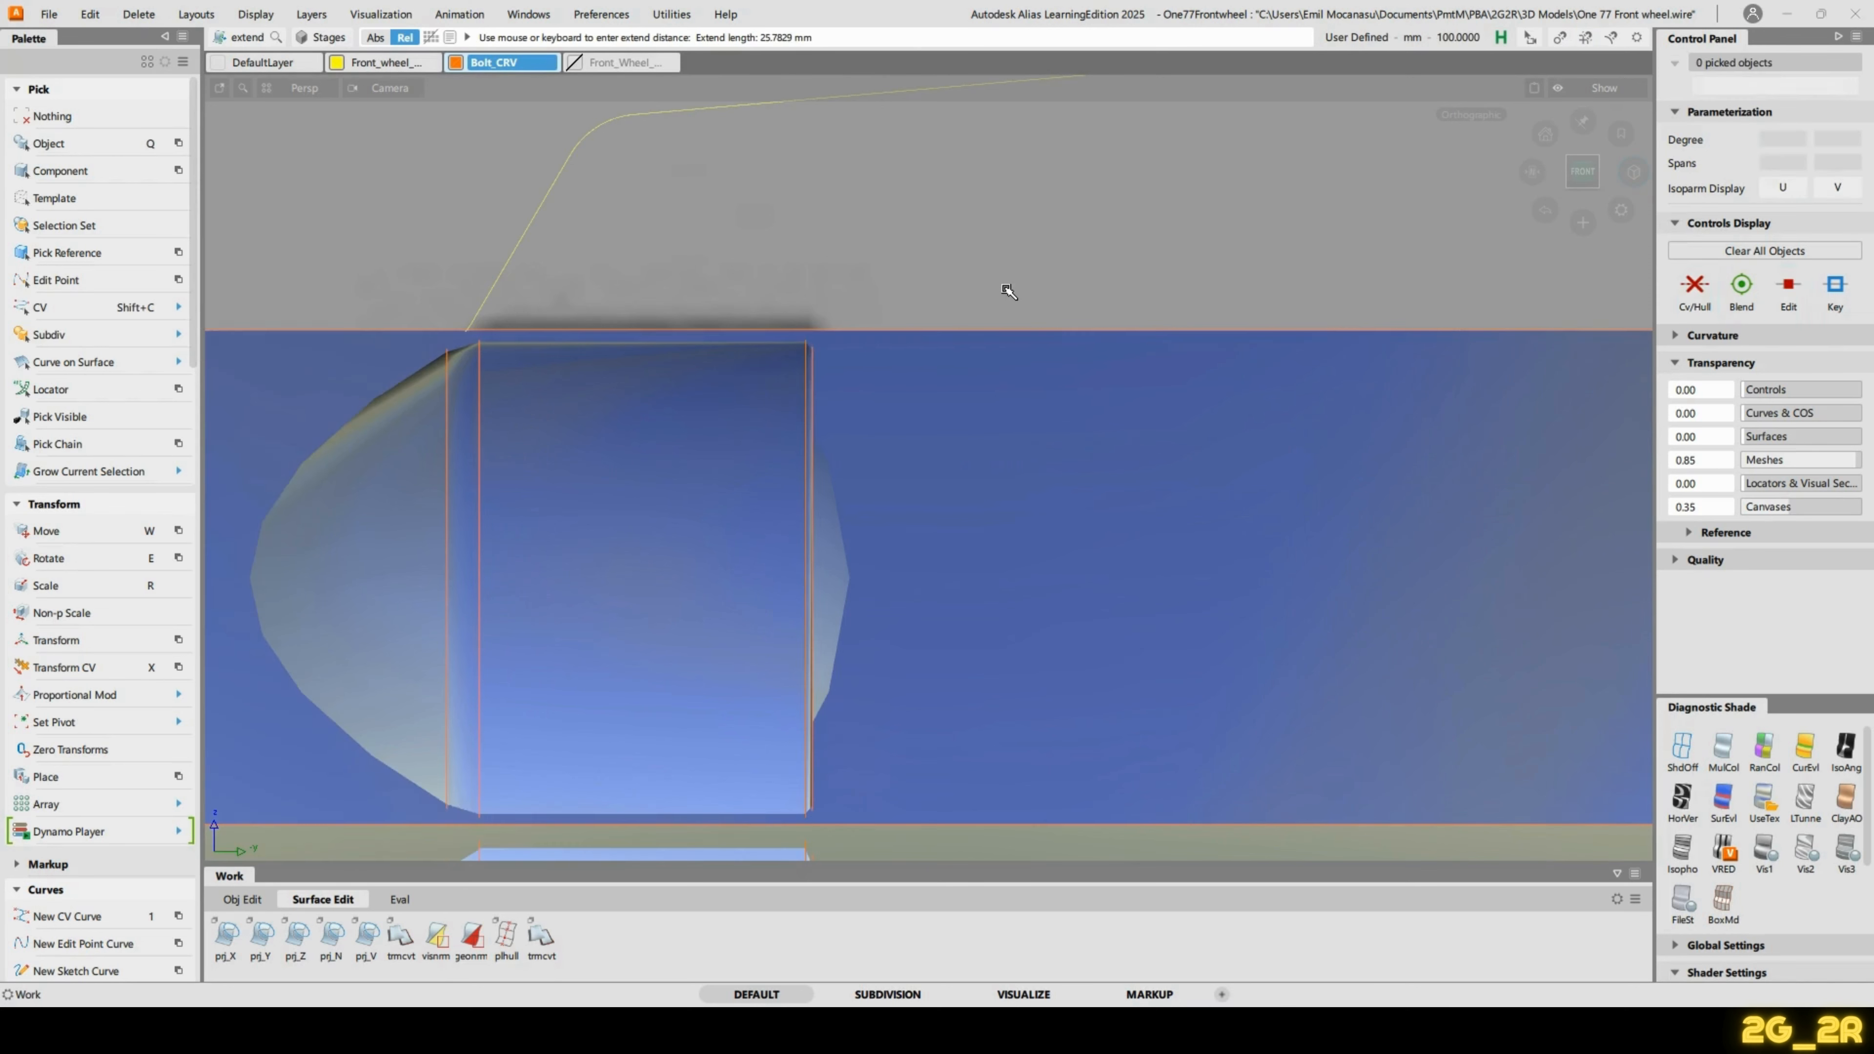
pyautogui.moveTo(915, 274); pyautogui.dragTo(1152, 270)
pyautogui.keyDown('alt'); pyautogui.keyDown('shift'); pyautogui.moveTo(732, 249); pyautogui.dragTo(804, 469, button='right'); pyautogui.keyUp('shift'); pyautogui.keyUp('alt')
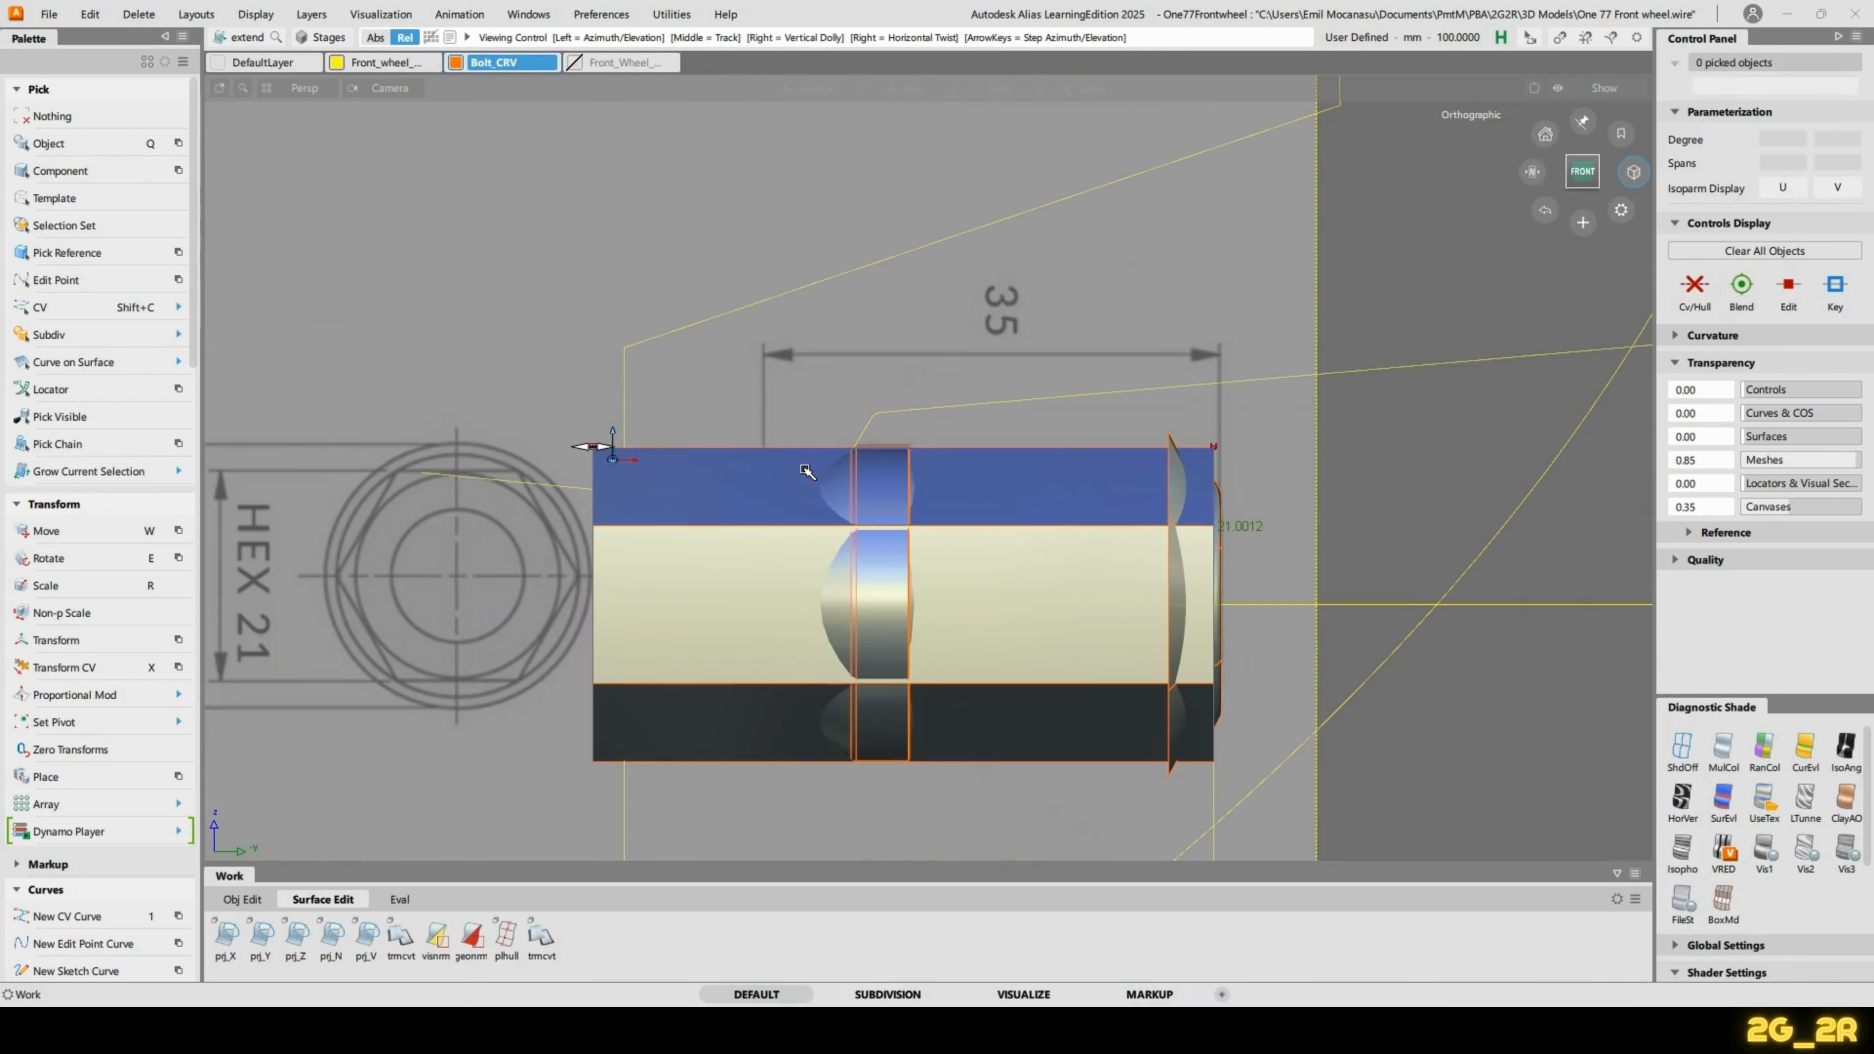
pyautogui.click(907, 468)
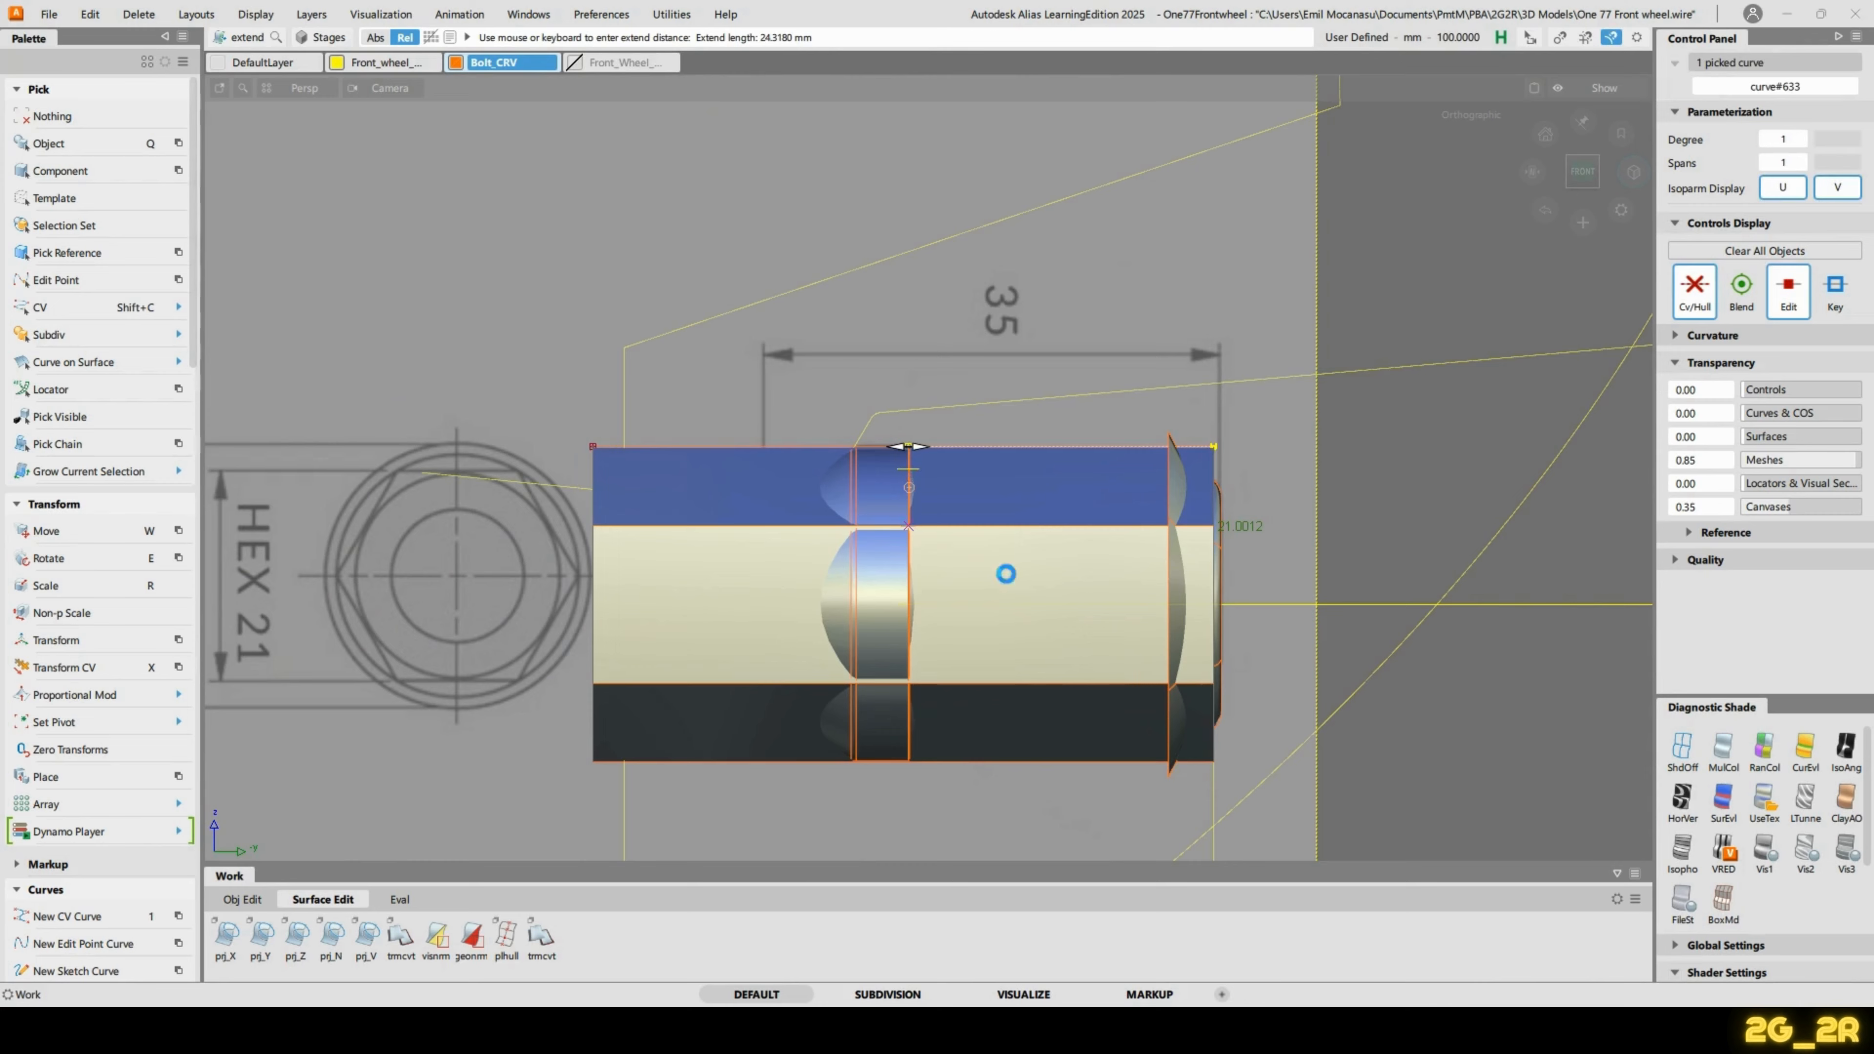
# Examine how the hexagonal body's flats meet the collar and the end flange from several angles.
pyautogui.keyDown('alt'); pyautogui.keyDown('shift'); pyautogui.moveTo(1004, 645); pyautogui.dragTo(977, 535, button='right'); pyautogui.keyUp('shift'); pyautogui.keyUp('alt')
pyautogui.keyDown('alt'); pyautogui.keyDown('shift'); pyautogui.moveTo(977, 550); pyautogui.dragTo(791, 628); pyautogui.keyUp('shift'); pyautogui.keyUp('alt')
pyautogui.keyDown('alt'); pyautogui.keyDown('shift'); pyautogui.moveTo(1268, 361); pyautogui.dragTo(1312, 316); pyautogui.keyUp('shift'); pyautogui.keyUp('alt')
pyautogui.keyDown('alt'); pyautogui.keyDown('shift'); pyautogui.moveTo(1210, 325); pyautogui.dragTo(1180, 515, button='right'); pyautogui.keyUp('shift'); pyautogui.keyUp('alt')
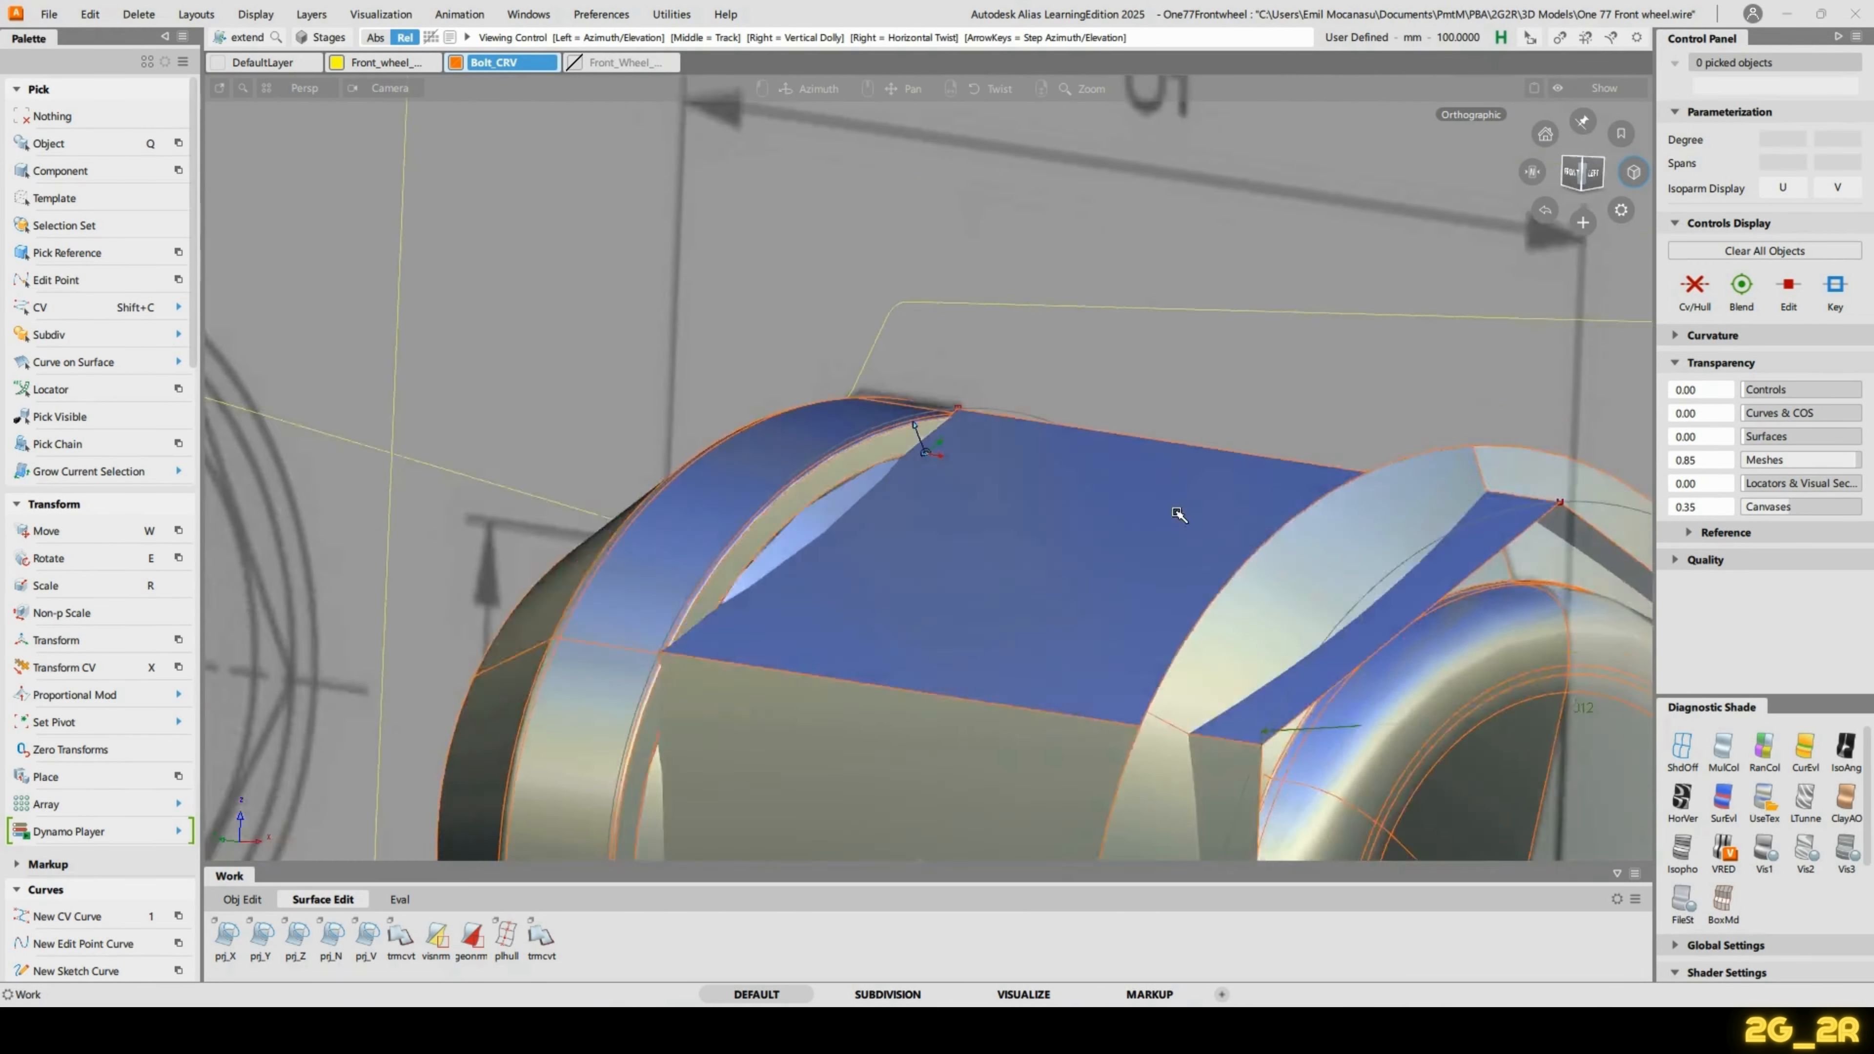
pyautogui.keyDown('alt'); pyautogui.keyDown('shift'); pyautogui.moveTo(1179, 514); pyautogui.dragTo(1033, 510); pyautogui.keyUp('shift'); pyautogui.keyUp('alt')
pyautogui.keyDown('alt'); pyautogui.keyDown('shift'); pyautogui.moveTo(860, 530); pyautogui.dragTo(928, 461, button='middle'); pyautogui.keyUp('shift'); pyautogui.keyUp('alt')
pyautogui.keyDown('alt'); pyautogui.keyDown('shift'); pyautogui.moveTo(928, 461); pyautogui.dragTo(1055, 502); pyautogui.keyUp('shift'); pyautogui.keyUp('alt')
pyautogui.keyDown('alt'); pyautogui.keyDown('shift'); pyautogui.moveTo(1055, 502); pyautogui.dragTo(1097, 653, button='right'); pyautogui.keyUp('shift'); pyautogui.keyUp('alt')
pyautogui.keyDown('alt'); pyautogui.keyDown('shift'); pyautogui.moveTo(1097, 653); pyautogui.dragTo(885, 685); pyautogui.keyUp('shift'); pyautogui.keyUp('alt')
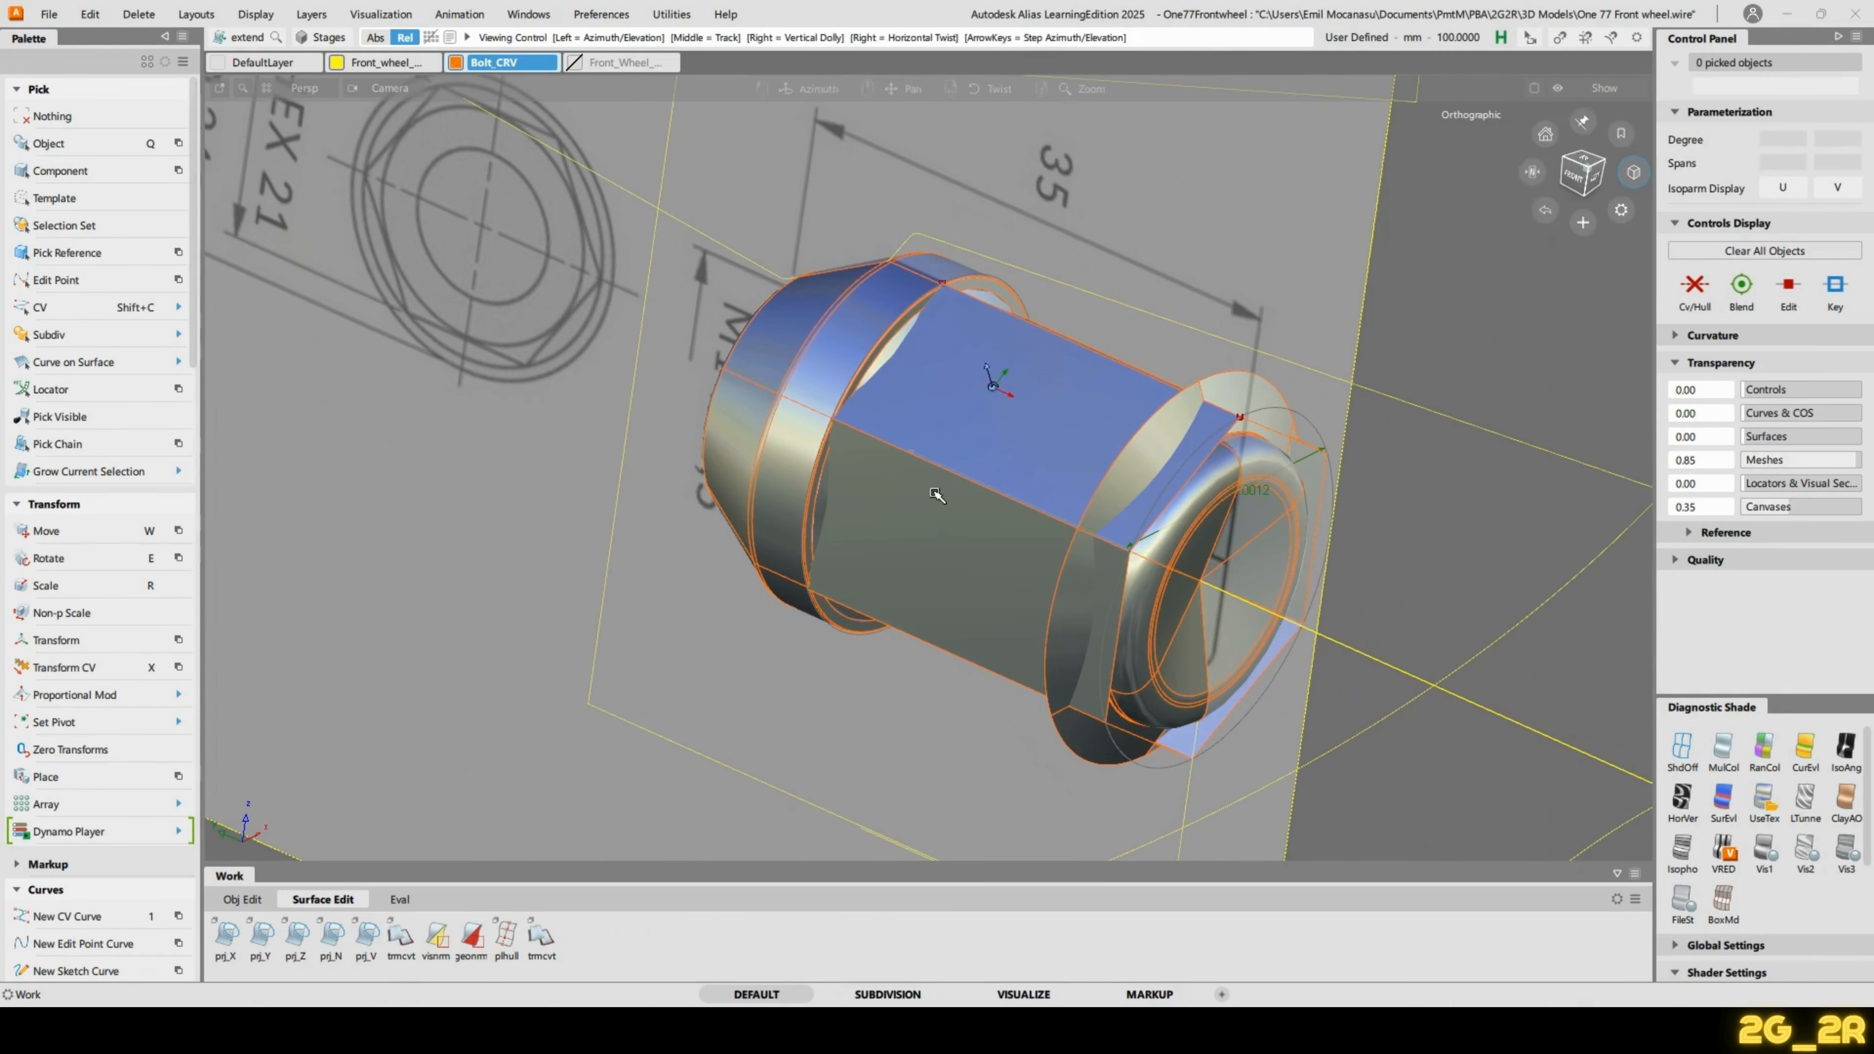
# Pick all six flat surfaces of the hexagonal body and hide everything else.
pyautogui.keyDown('ctrl'); pyautogui.keyDown('shift'); pyautogui.moveTo(819, 537); pyautogui.dragTo(833, 583); pyautogui.keyUp('shift'); pyautogui.keyUp('ctrl')
pyautogui.click(979, 595)
pyautogui.click(1029, 435)
pyautogui.keyDown('alt'); pyautogui.keyDown('shift'); pyautogui.moveTo(1048, 421); pyautogui.dragTo(878, 524); pyautogui.keyUp('shift'); pyautogui.keyUp('alt')
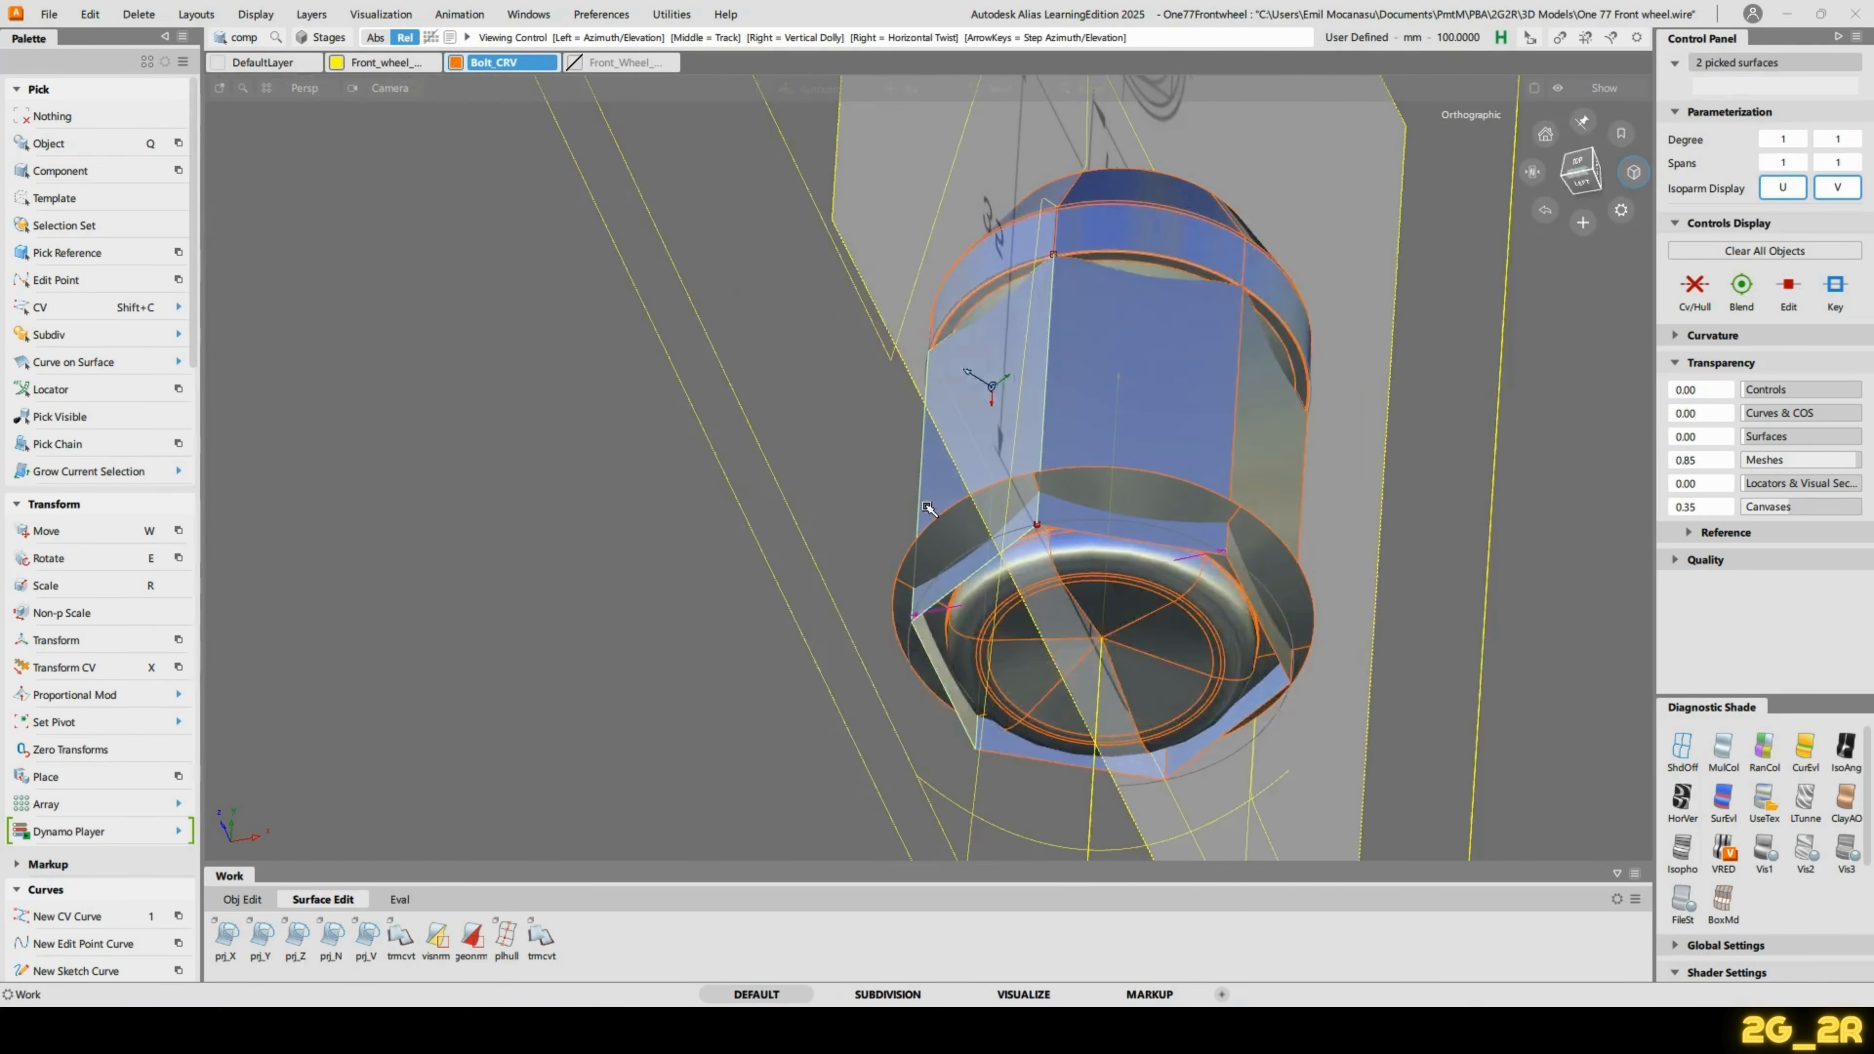
pyautogui.click(1229, 421)
pyautogui.keyDown('alt'); pyautogui.keyDown('shift'); pyautogui.moveTo(1517, 611); pyautogui.dragTo(1224, 539); pyautogui.keyUp('shift'); pyautogui.keyUp('alt')
pyautogui.click(1217, 517)
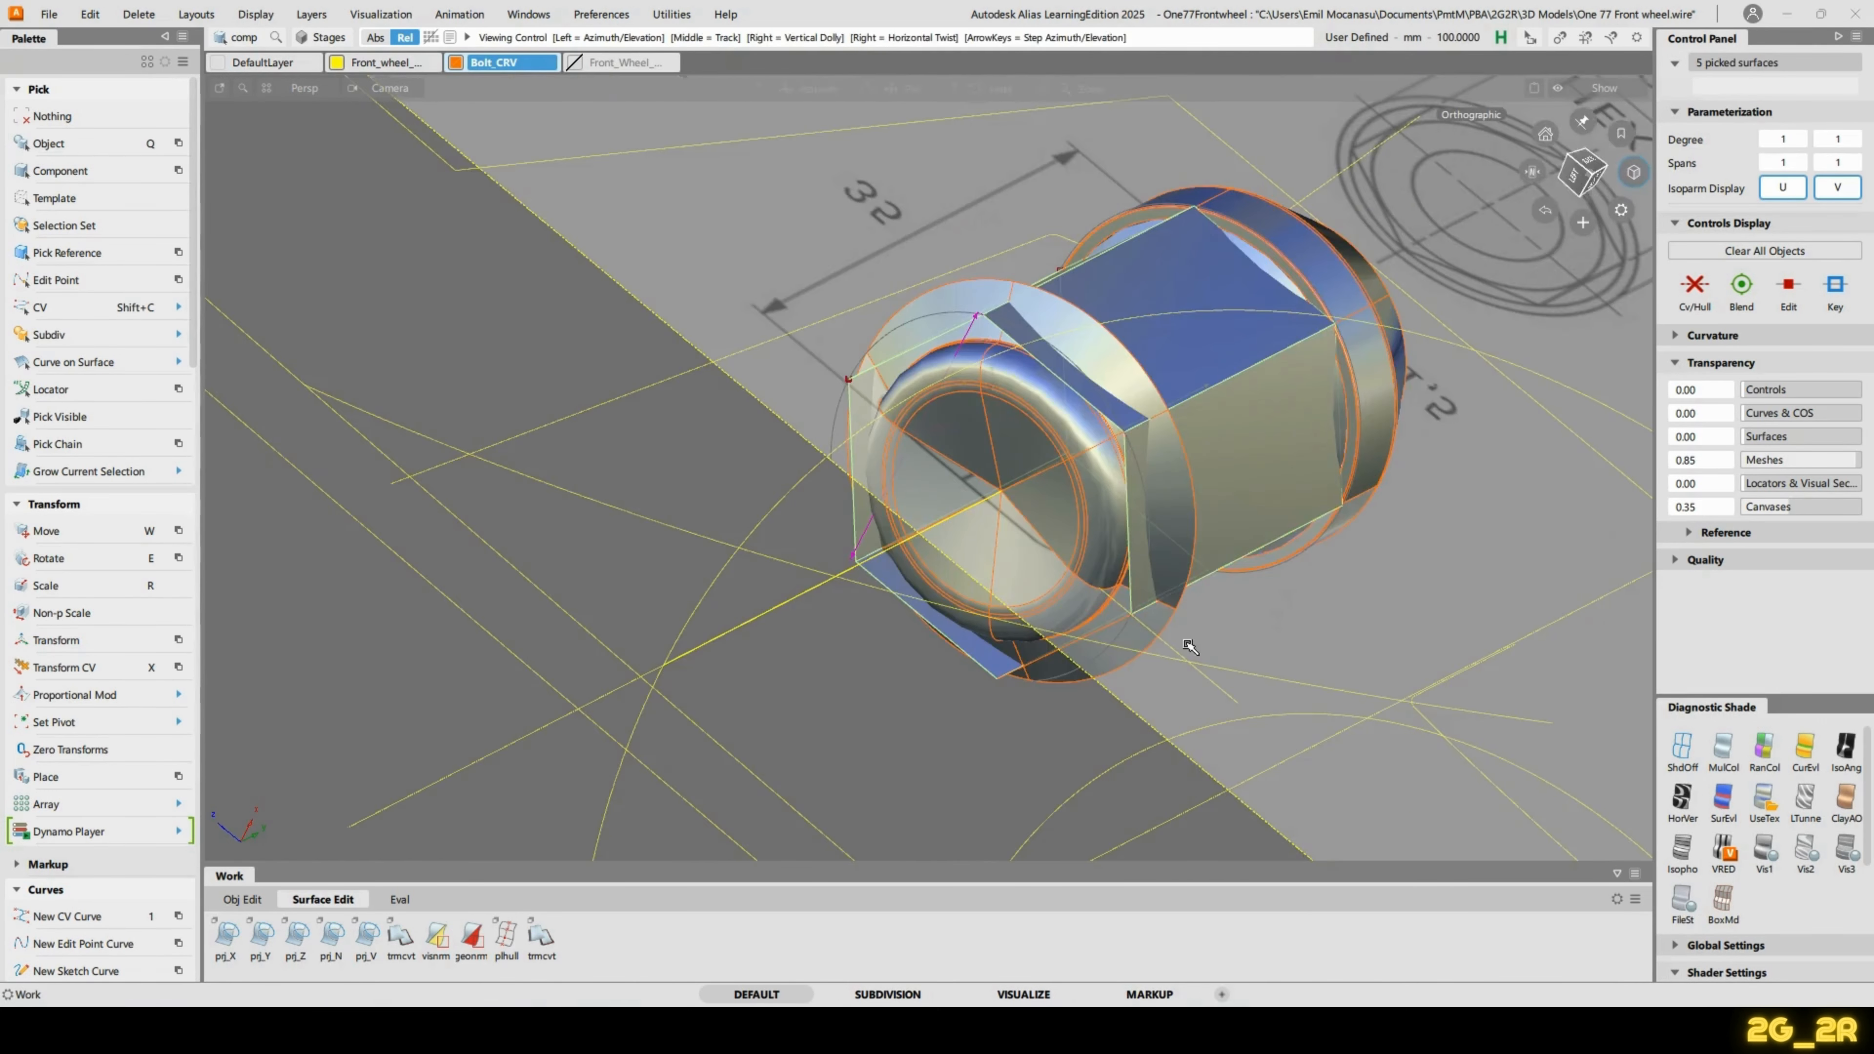
pyautogui.keyDown('alt'); pyautogui.keyDown('shift'); pyautogui.moveTo(1187, 644); pyautogui.dragTo(1182, 370); pyautogui.keyUp('shift'); pyautogui.keyUp('alt')
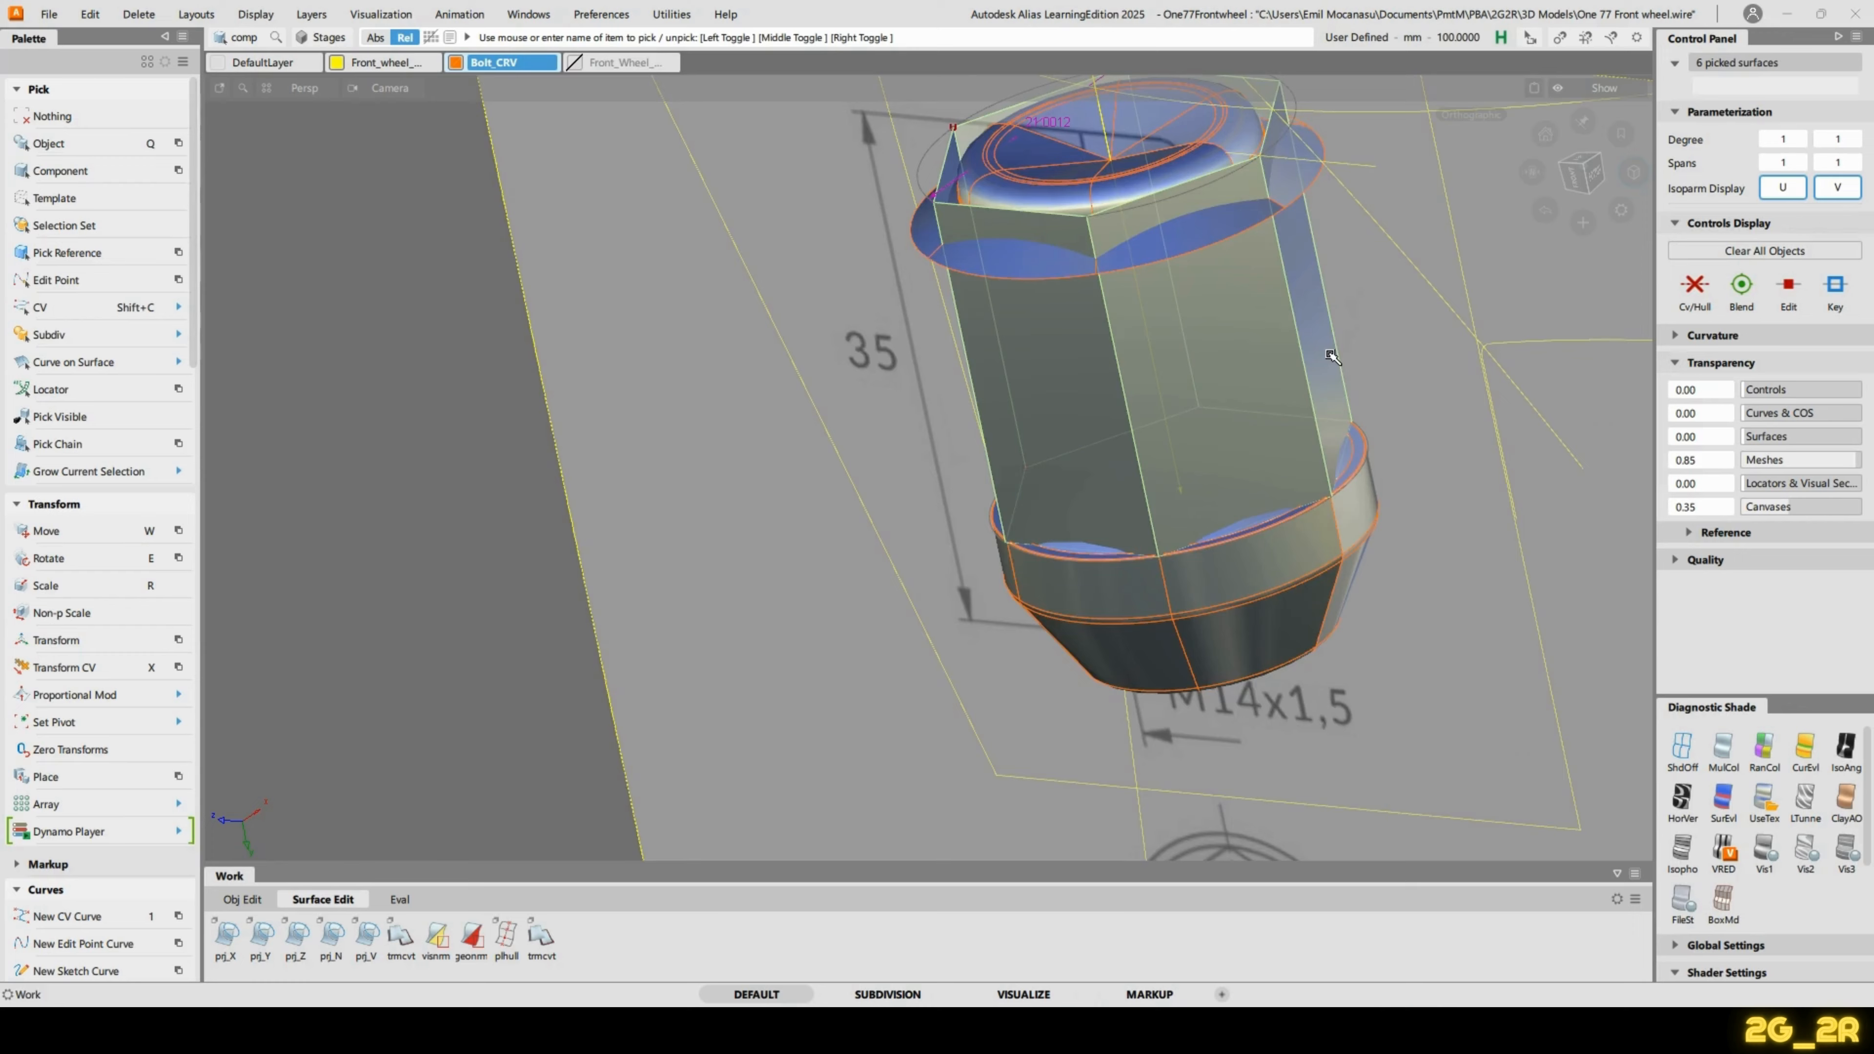
pyautogui.hotkey('alt', 'h')
# Clear the pick and open the Surface Fillet options with the form factor set to 1.
pyautogui.keyDown('alt'); pyautogui.keyDown('shift'); pyautogui.moveTo(882, 276); pyautogui.dragTo(1103, 331); pyautogui.keyUp('shift'); pyautogui.keyUp('alt')
pyautogui.keyDown('alt'); pyautogui.keyDown('shift'); pyautogui.moveTo(1103, 331); pyautogui.dragTo(1004, 481, button='middle'); pyautogui.keyUp('shift'); pyautogui.keyUp('alt')
pyautogui.keyDown('ctrl'); pyautogui.keyDown('shift'); pyautogui.moveTo(1000, 458); pyautogui.dragTo(1095, 423); pyautogui.keyUp('shift'); pyautogui.keyUp('ctrl')
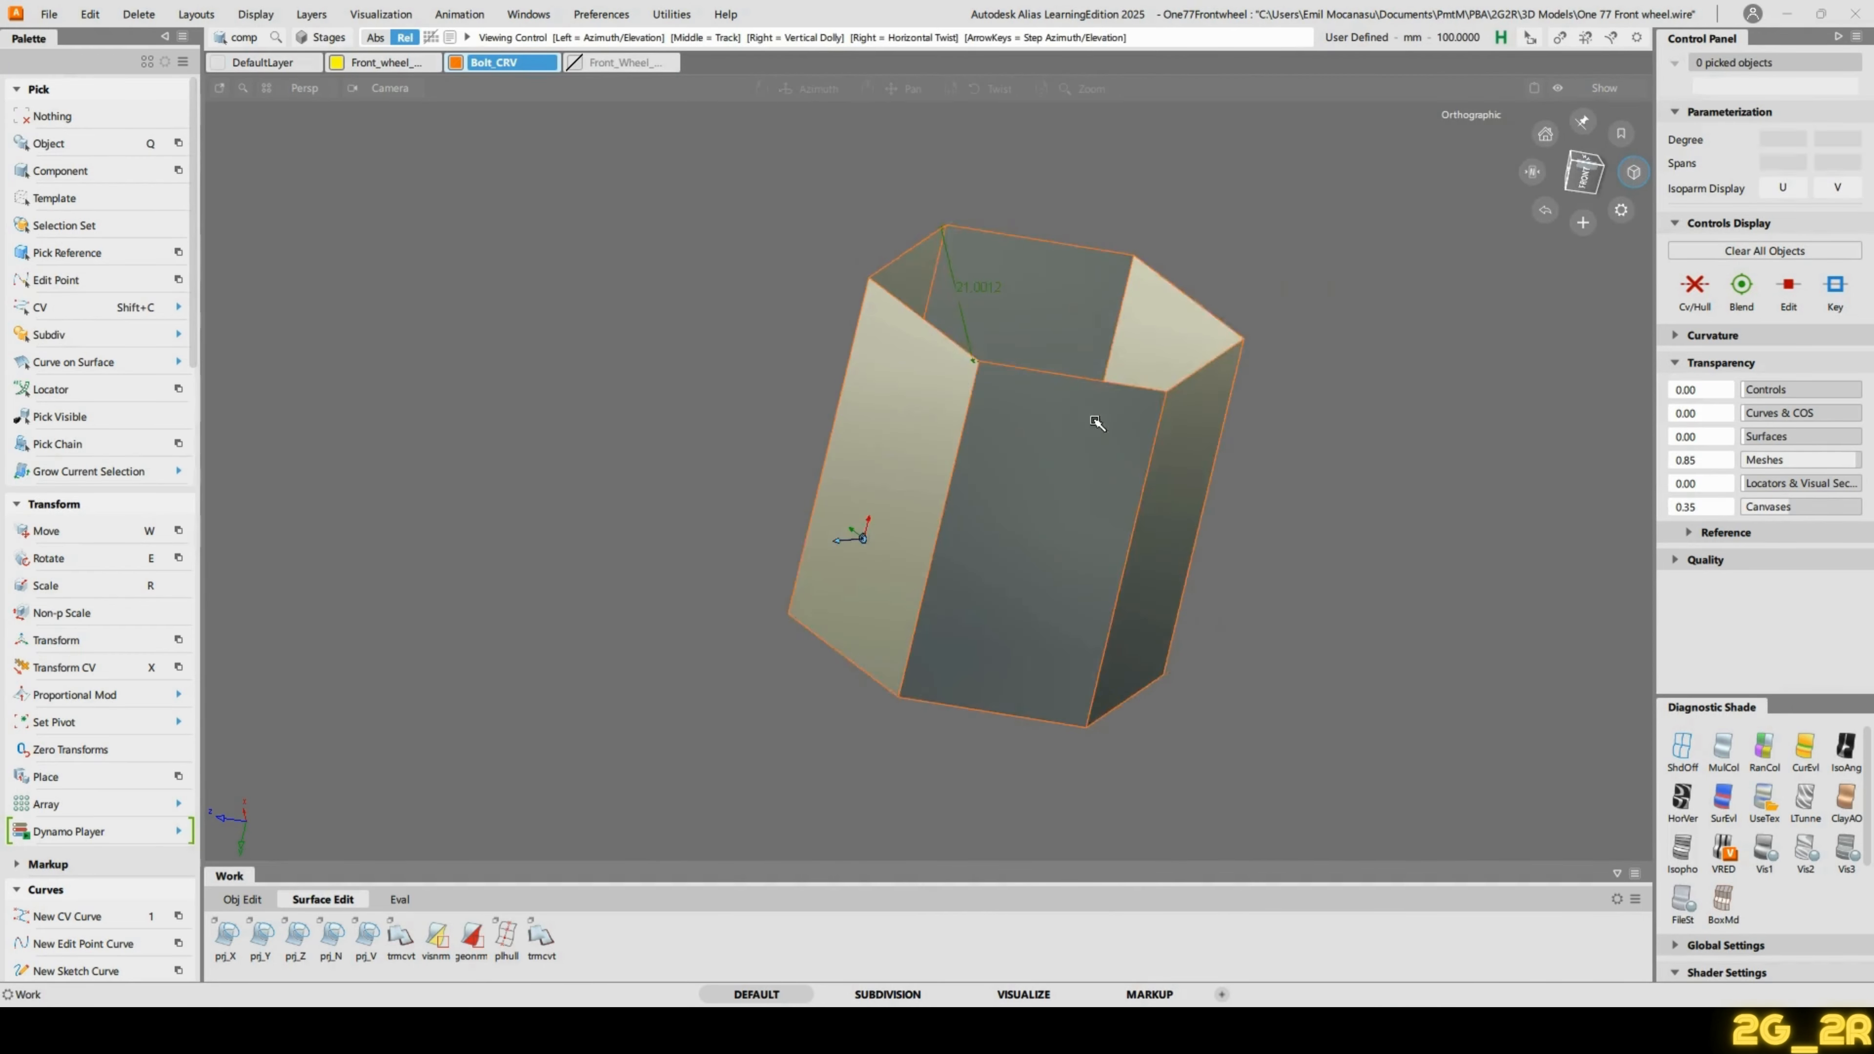
pyautogui.keyDown('alt'); pyautogui.keyDown('shift'); pyautogui.moveTo(1095, 423); pyautogui.dragTo(1076, 340, button='right'); pyautogui.keyUp('shift'); pyautogui.keyUp('alt')
pyautogui.scroll(-15, 58, 699)
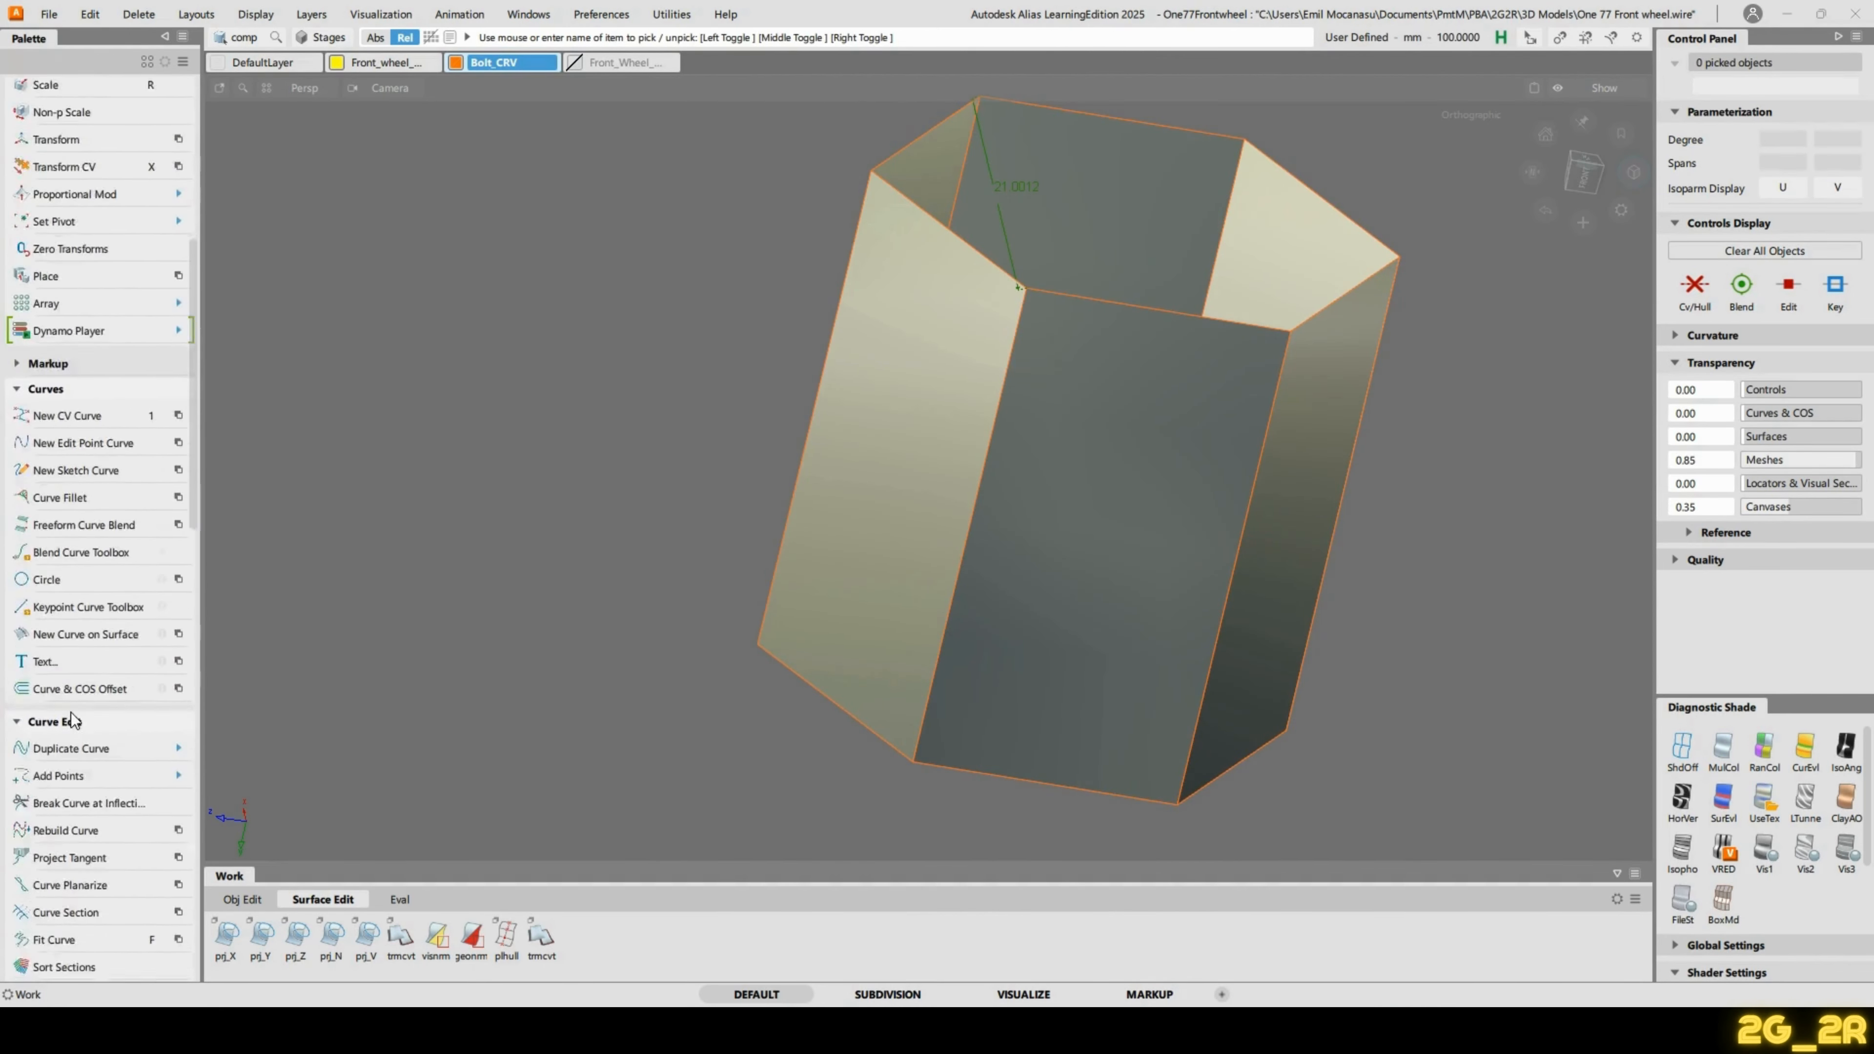
pyautogui.scroll(-5, 82, 726)
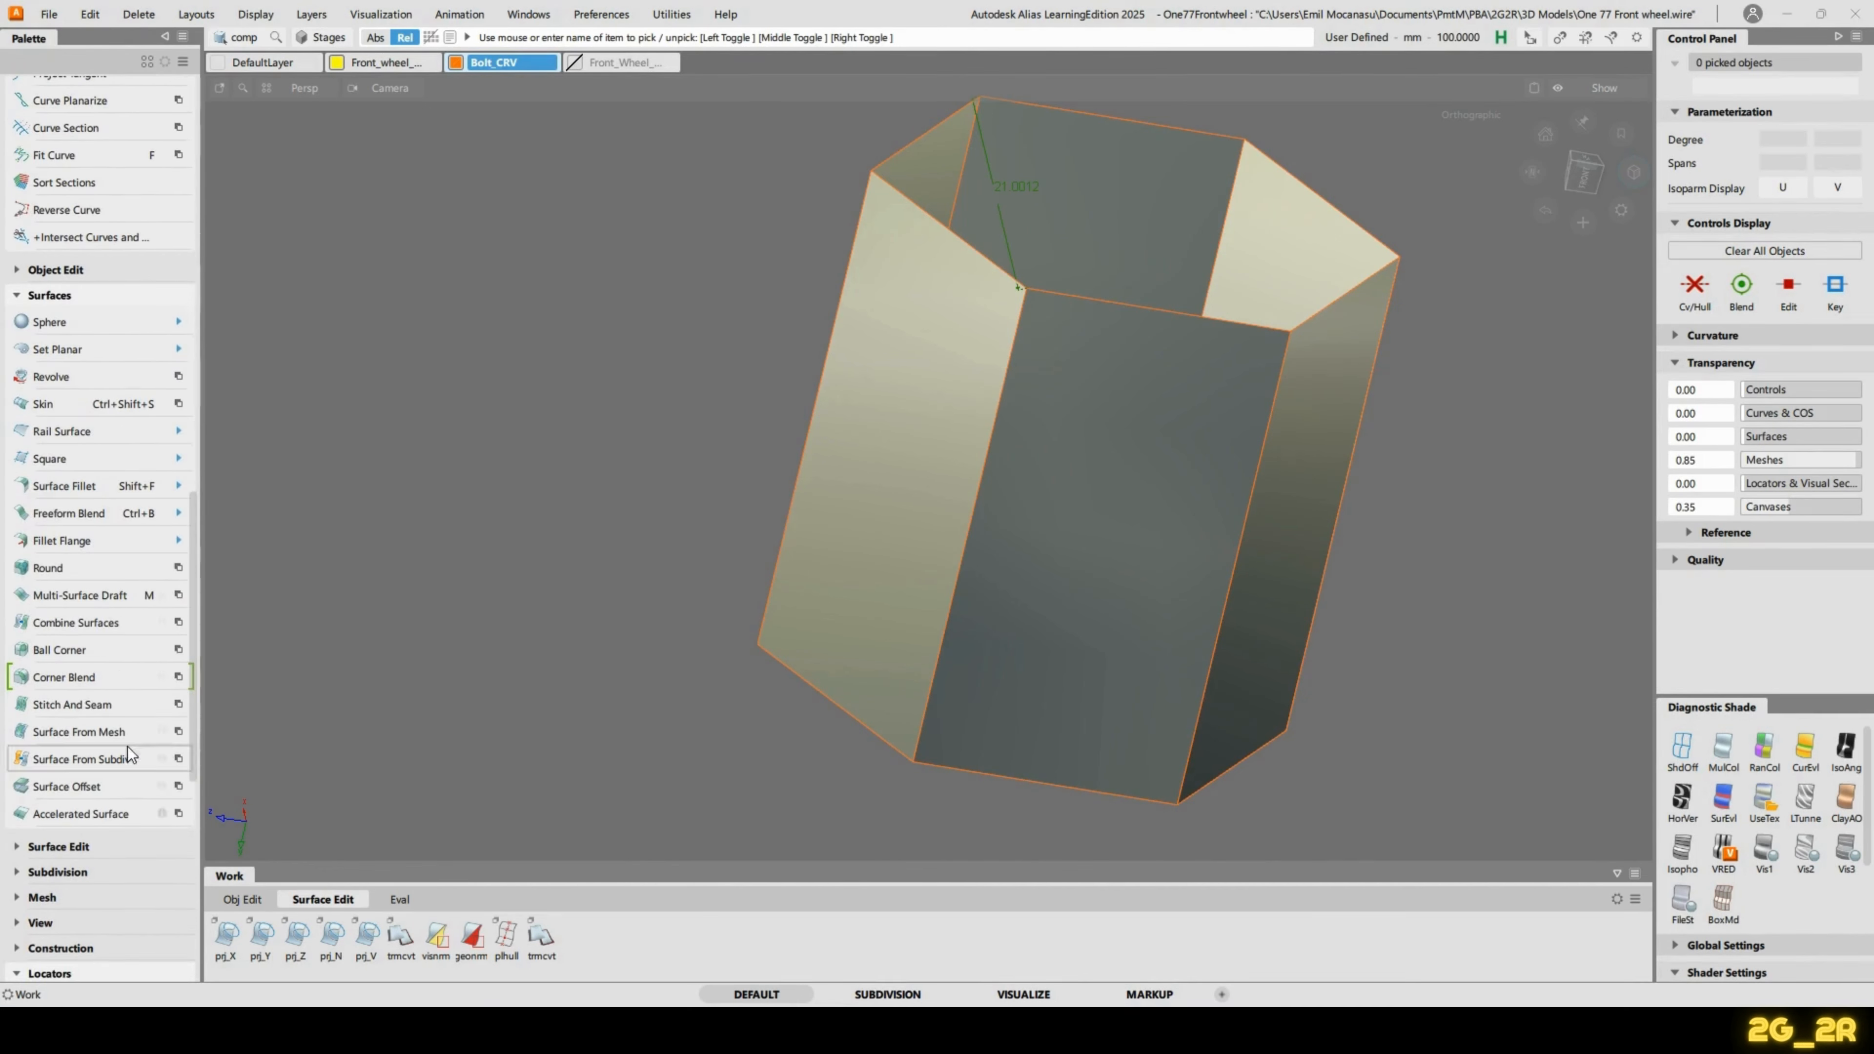
pyautogui.click(63, 486)
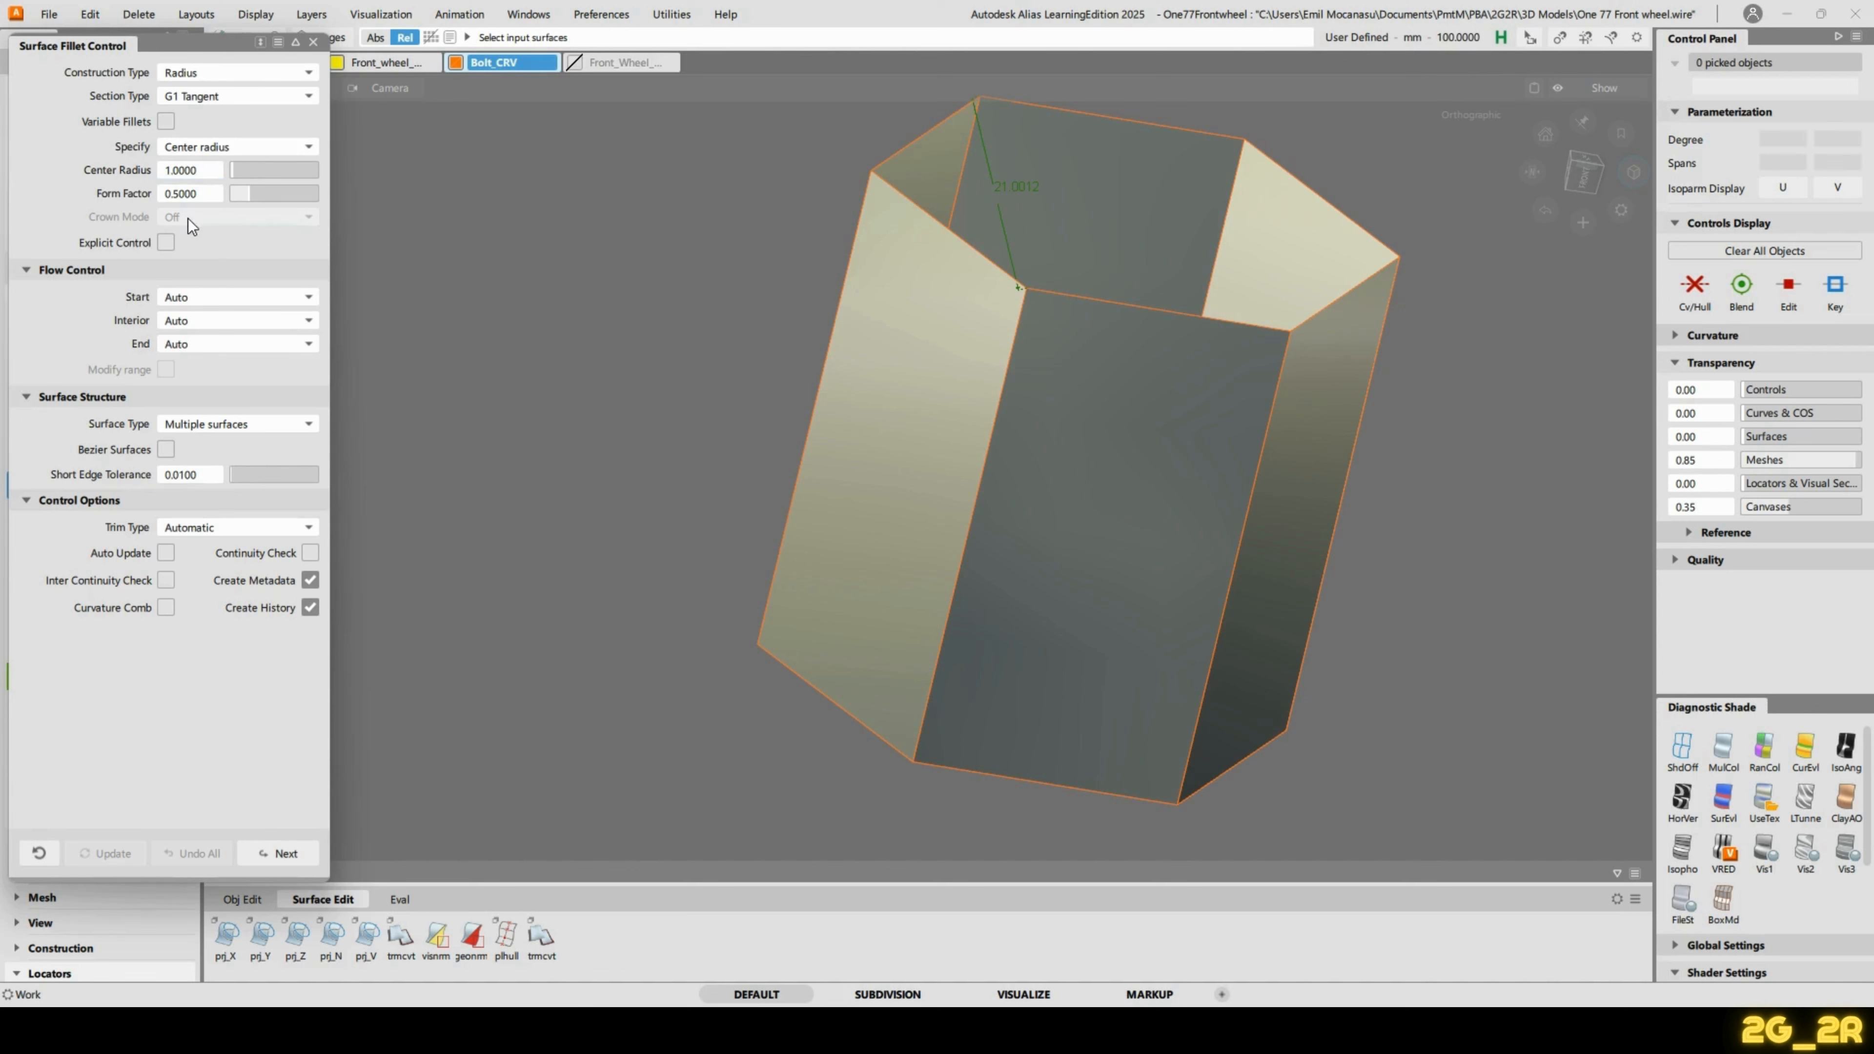
pyautogui.doubleClick(207, 193)
pyautogui.write('1')
pyautogui.press('Return')
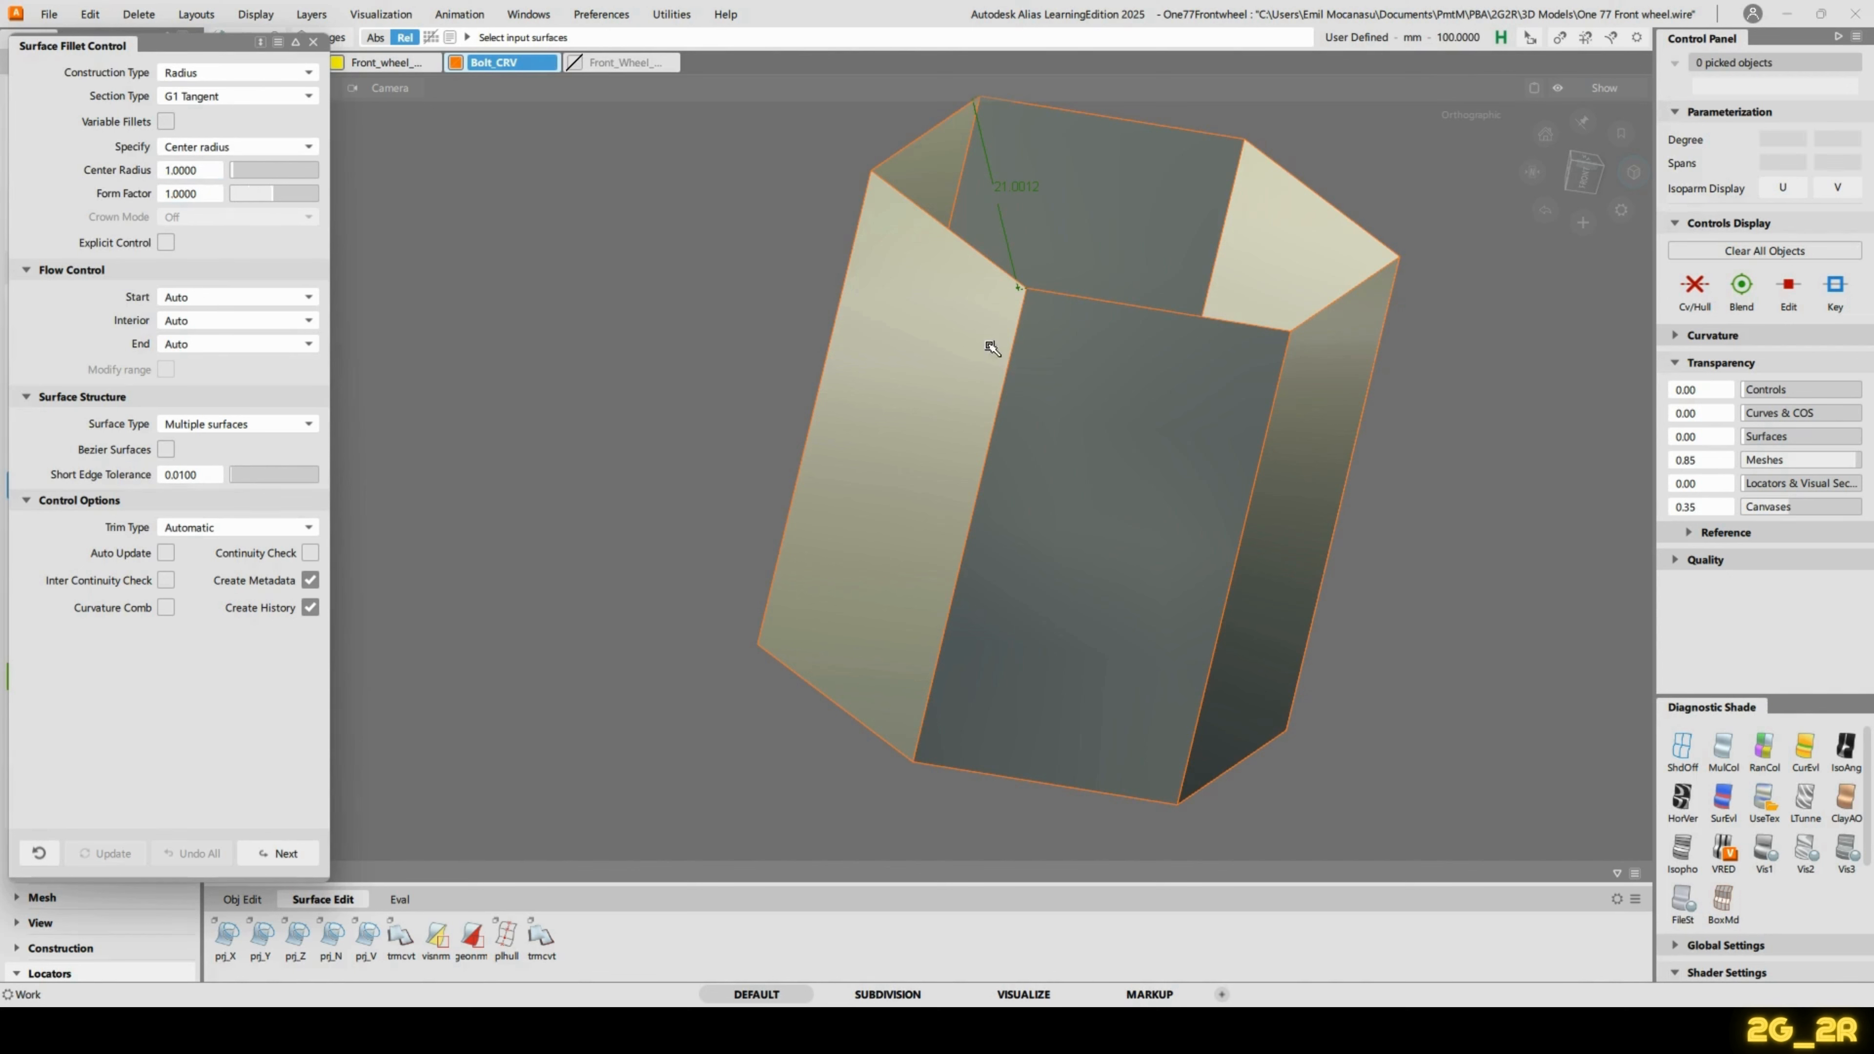
# Fillet the first two neighbouring corner edges of the hexagonal body with a center radius of 1 mm.
pyautogui.click(987, 405)
pyautogui.click(1067, 443)
pyautogui.press('space')
pyautogui.keyDown('alt'); pyautogui.keyDown('shift'); pyautogui.moveTo(1351, 459); pyautogui.dragTo(1071, 385); pyautogui.keyUp('shift'); pyautogui.keyUp('alt')
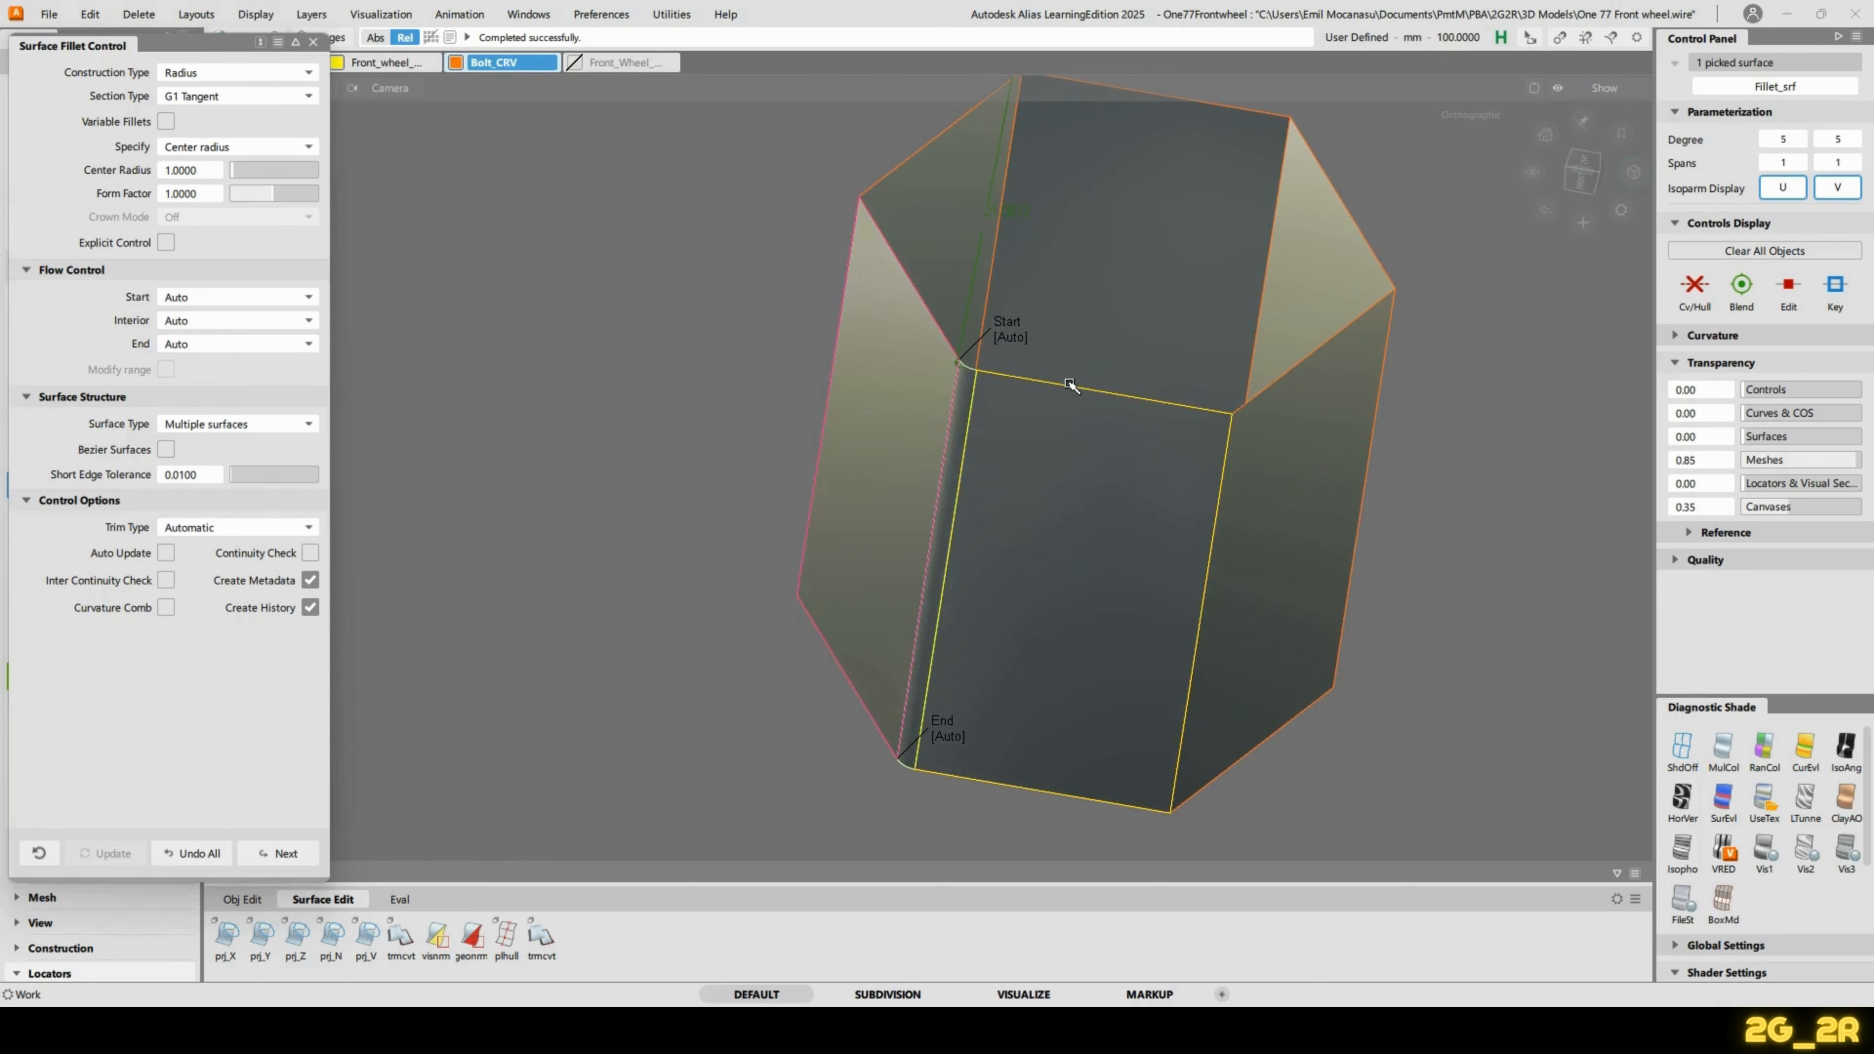
pyautogui.press('space')
pyautogui.click(1192, 426)
pyautogui.click(1263, 497)
pyautogui.keyDown('alt'); pyautogui.keyDown('shift'); pyautogui.moveTo(1263, 497); pyautogui.dragTo(1145, 547); pyautogui.keyUp('shift'); pyautogui.keyUp('alt')
pyautogui.press('space')
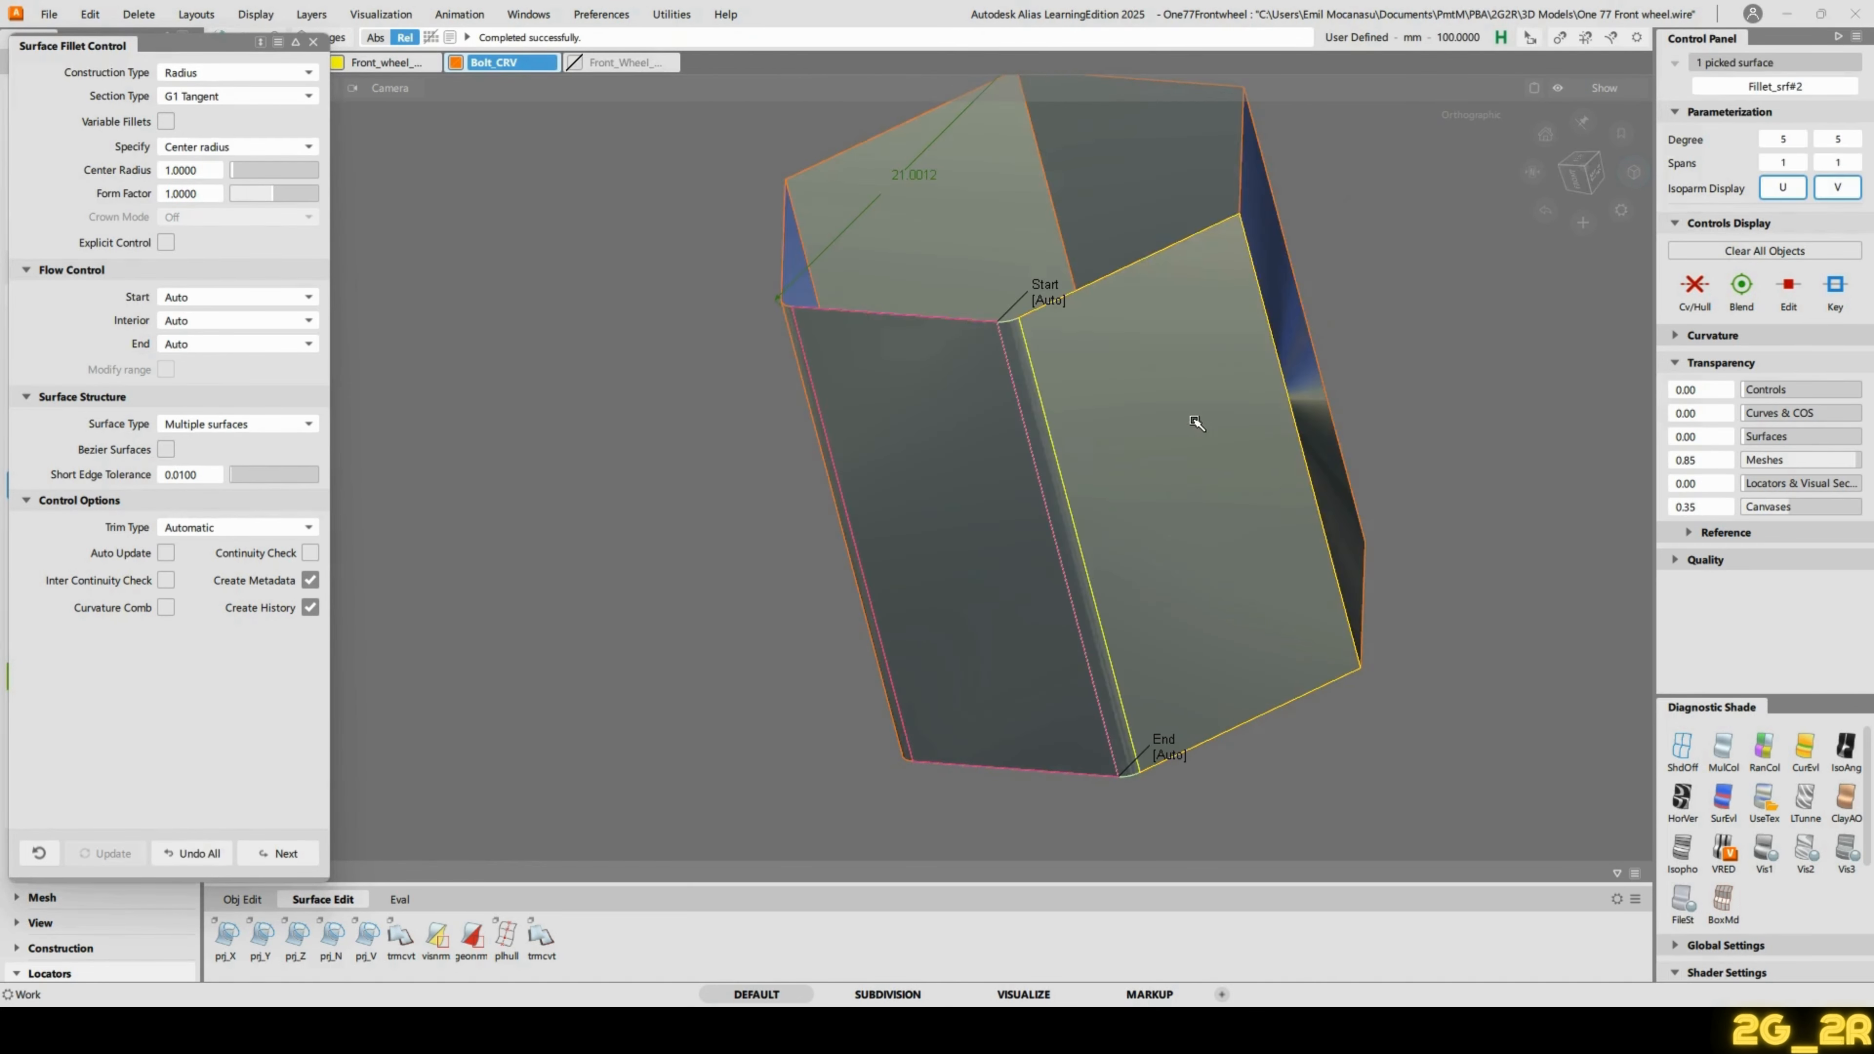
# Fillet the third and fourth corner edges of the hexagonal body with the same 1 mm center radius.
pyautogui.press('space')
pyautogui.keyDown('alt'); pyautogui.keyDown('shift'); pyautogui.moveTo(1400, 418); pyautogui.dragTo(1198, 525); pyautogui.keyUp('shift'); pyautogui.keyUp('alt')
pyautogui.keyDown('alt'); pyautogui.keyDown('shift'); pyautogui.moveTo(1183, 544); pyautogui.dragTo(1213, 437, button='middle'); pyautogui.keyUp('shift'); pyautogui.keyUp('alt')
pyautogui.press('space')
pyautogui.press('space')
pyautogui.keyDown('alt'); pyautogui.keyDown('shift'); pyautogui.moveTo(1327, 450); pyautogui.dragTo(1062, 522); pyautogui.keyUp('shift'); pyautogui.keyUp('alt')
pyautogui.click(883, 582)
pyautogui.click(1068, 471)
pyautogui.keyDown('alt'); pyautogui.keyDown('shift'); pyautogui.moveTo(1205, 431); pyautogui.dragTo(862, 534); pyautogui.keyUp('shift'); pyautogui.keyUp('alt')
pyautogui.press('space')
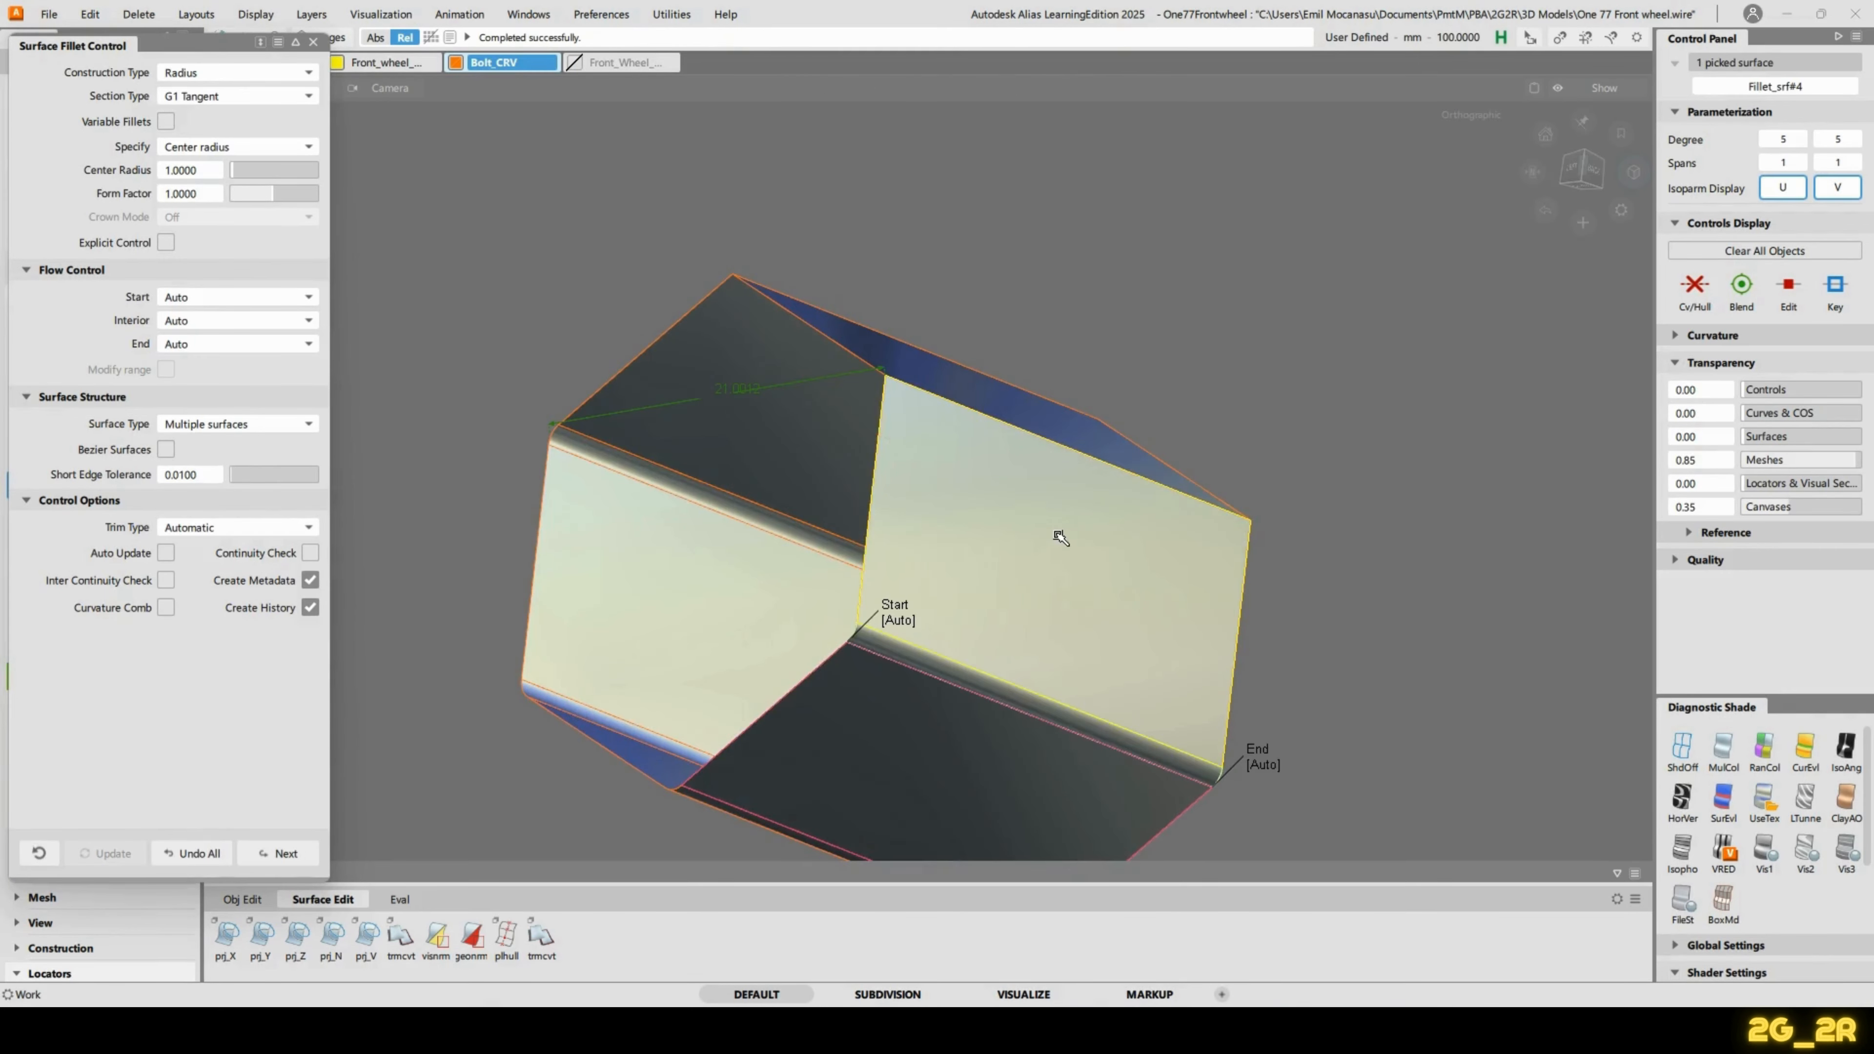
# Fillet the last two corner edges of the hexagonal body with the 1 mm center radius.
pyautogui.keyDown('alt'); pyautogui.keyDown('shift'); pyautogui.moveTo(1062, 531); pyautogui.dragTo(1105, 385); pyautogui.keyUp('shift'); pyautogui.keyUp('alt')
pyautogui.press('space')
pyautogui.click(1070, 476)
pyautogui.click(1041, 362)
pyautogui.press('space')
pyautogui.keyDown('ctrl'); pyautogui.keyDown('shift'); pyautogui.moveTo(983, 313); pyautogui.dragTo(946, 167); pyautogui.keyUp('shift'); pyautogui.keyUp('ctrl')
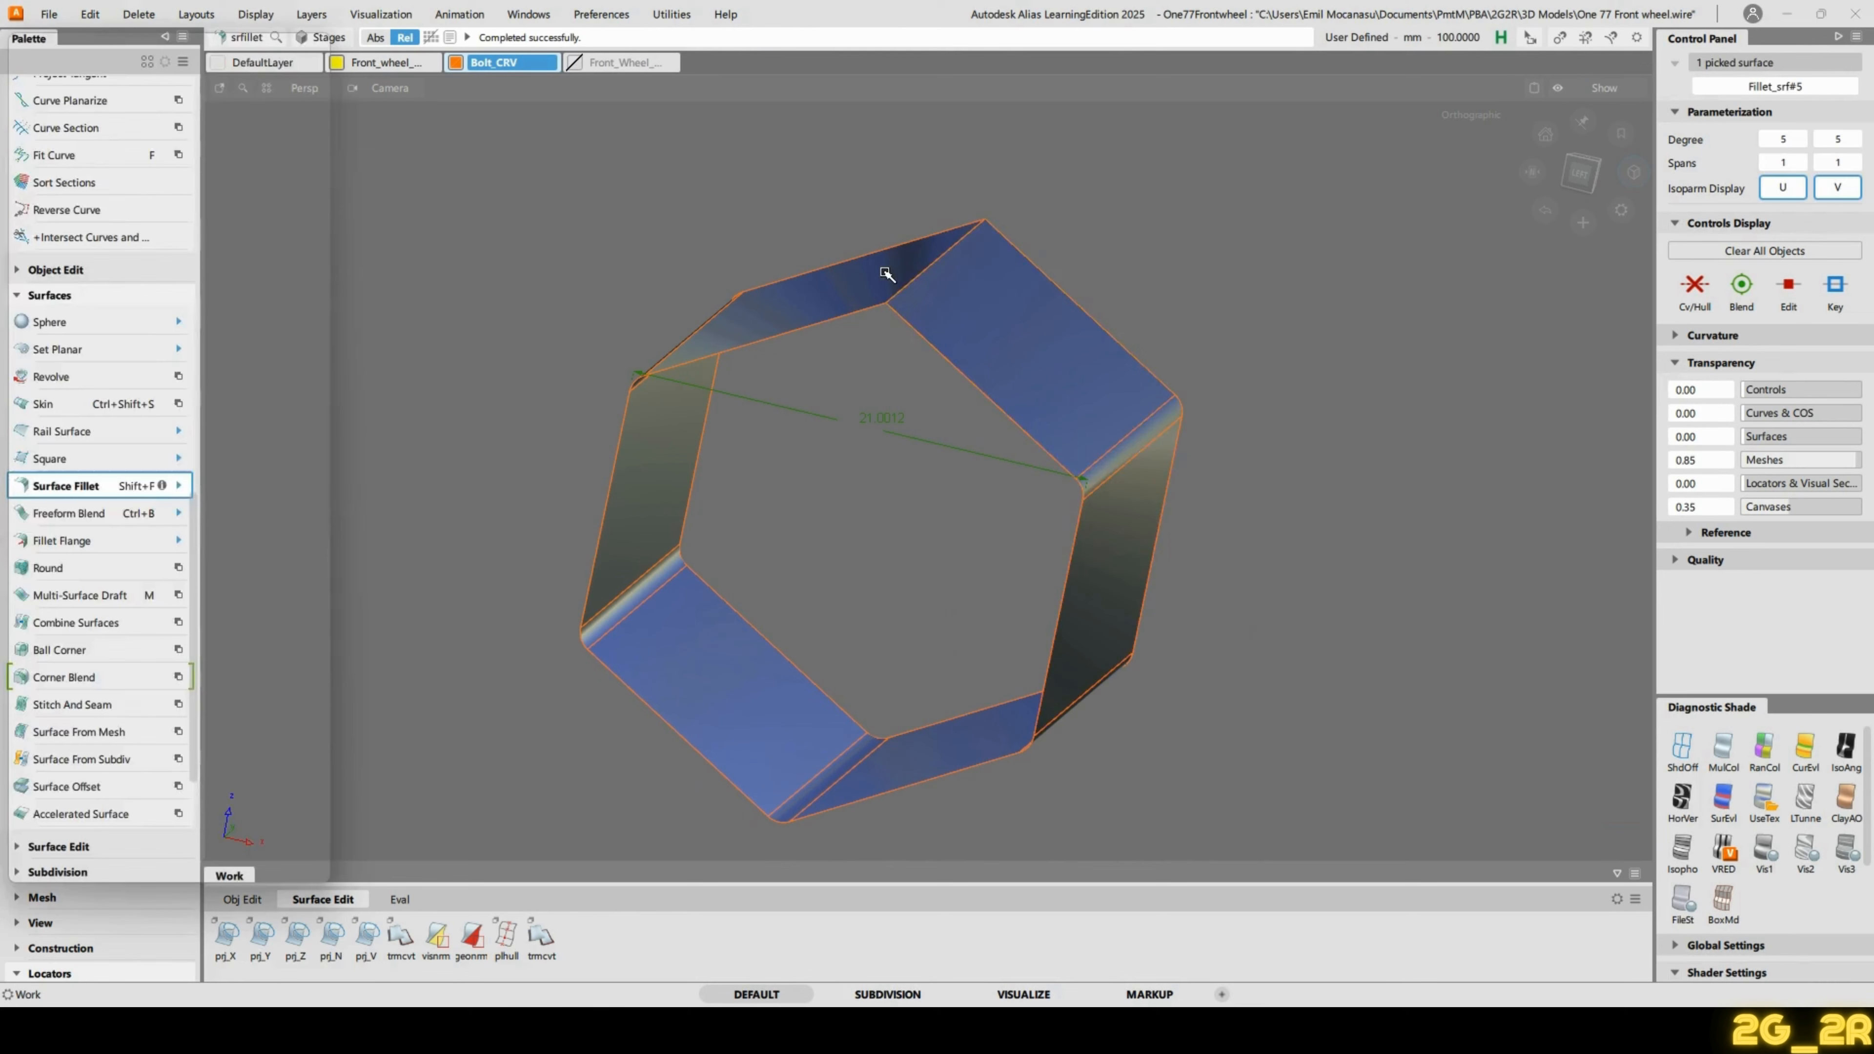
pyautogui.click(885, 277)
pyautogui.click(940, 306)
pyautogui.keyDown('alt'); pyautogui.keyDown('shift'); pyautogui.moveTo(779, 367); pyautogui.dragTo(912, 423); pyautogui.keyUp('shift'); pyautogui.keyUp('alt')
pyautogui.press('space')
pyautogui.press('space')
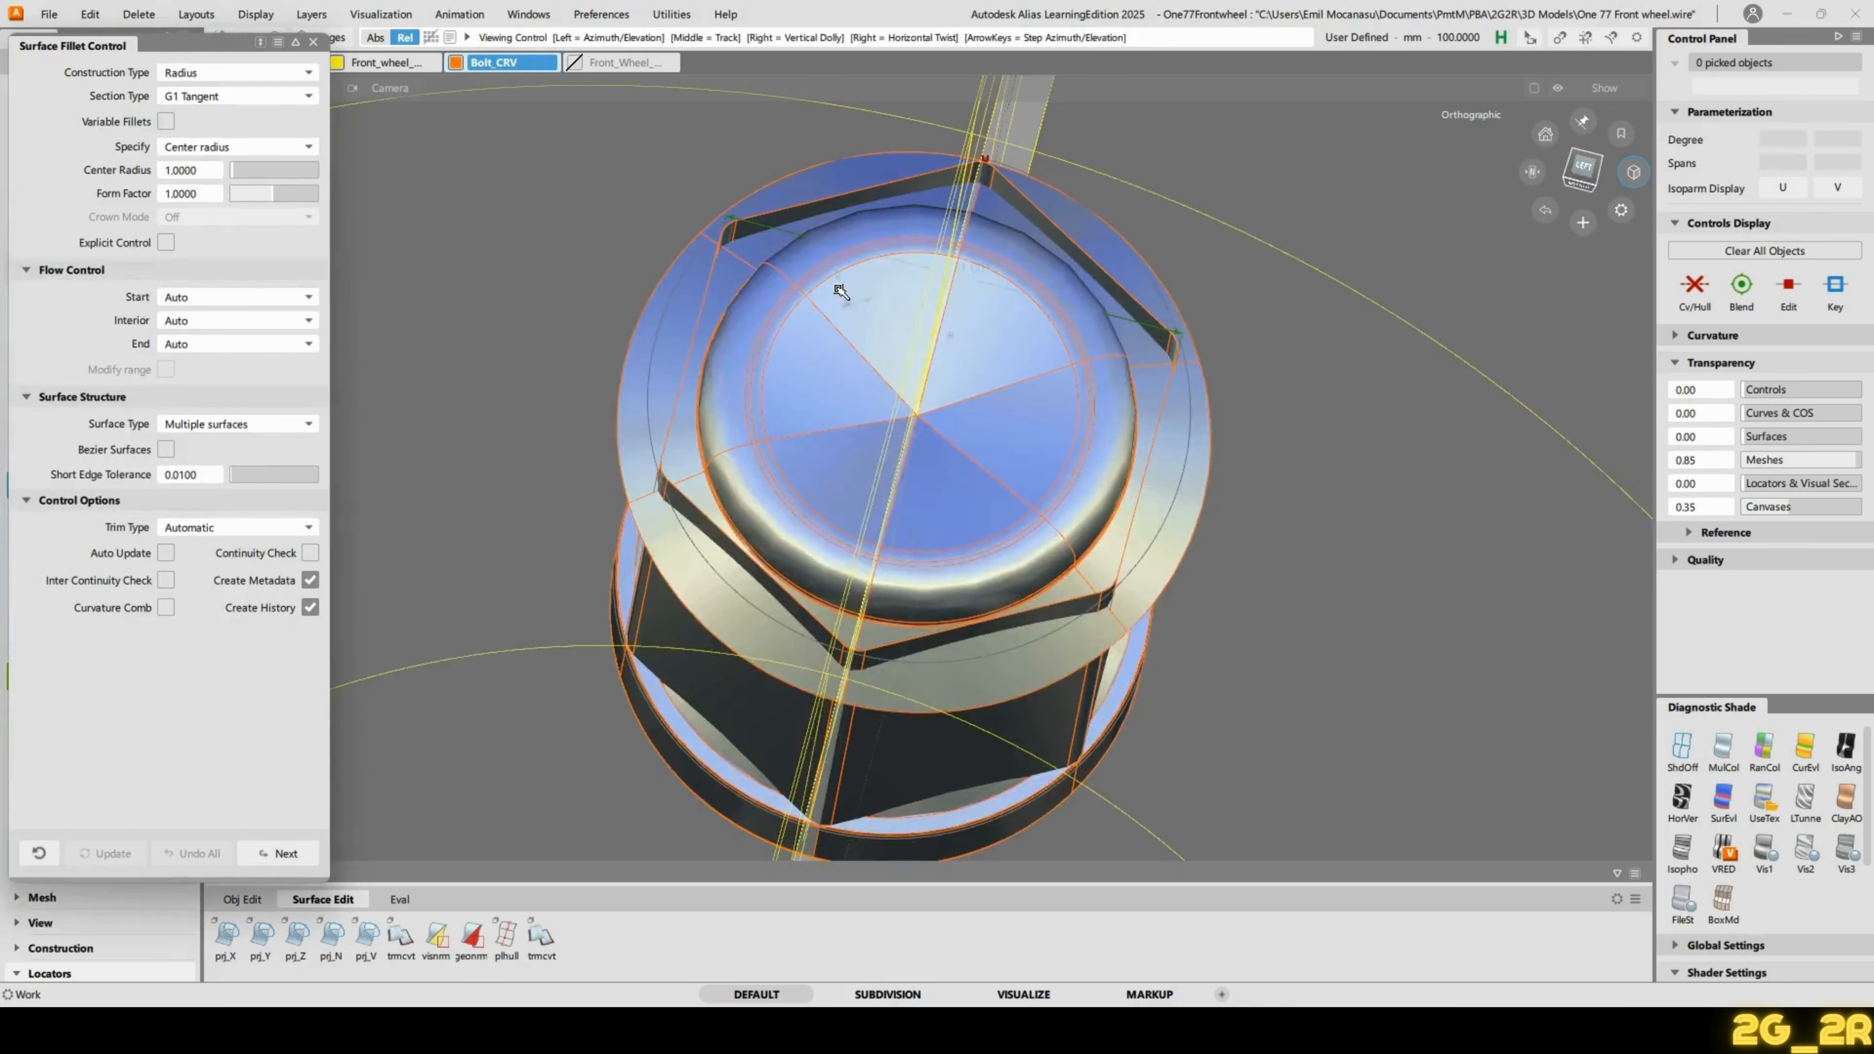
# Examine where a corner fillet meets the revolved collar and query the construction history at that spot.
pyautogui.moveTo(837, 294)
pyautogui.keyDown('alt'); pyautogui.keyDown('shift'); pyautogui.mouseDown()
pyautogui.moveTo(963, 453)
pyautogui.moveTo(966, 517)
pyautogui.mouseUp(); pyautogui.keyUp('shift'); pyautogui.keyUp('alt')
pyautogui.keyDown('alt'); pyautogui.keyDown('shift'); pyautogui.moveTo(966, 517); pyautogui.dragTo(354, 524, button='right'); pyautogui.keyUp('shift'); pyautogui.keyUp('alt')
pyautogui.keyDown('alt'); pyautogui.keyDown('shift'); pyautogui.moveTo(354, 524); pyautogui.dragTo(1027, 470, button='middle'); pyautogui.keyUp('shift'); pyautogui.keyUp('alt')
pyautogui.keyDown('alt'); pyautogui.keyDown('shift'); pyautogui.moveTo(1151, 617); pyautogui.dragTo(1008, 506); pyautogui.keyUp('shift'); pyautogui.keyUp('alt')
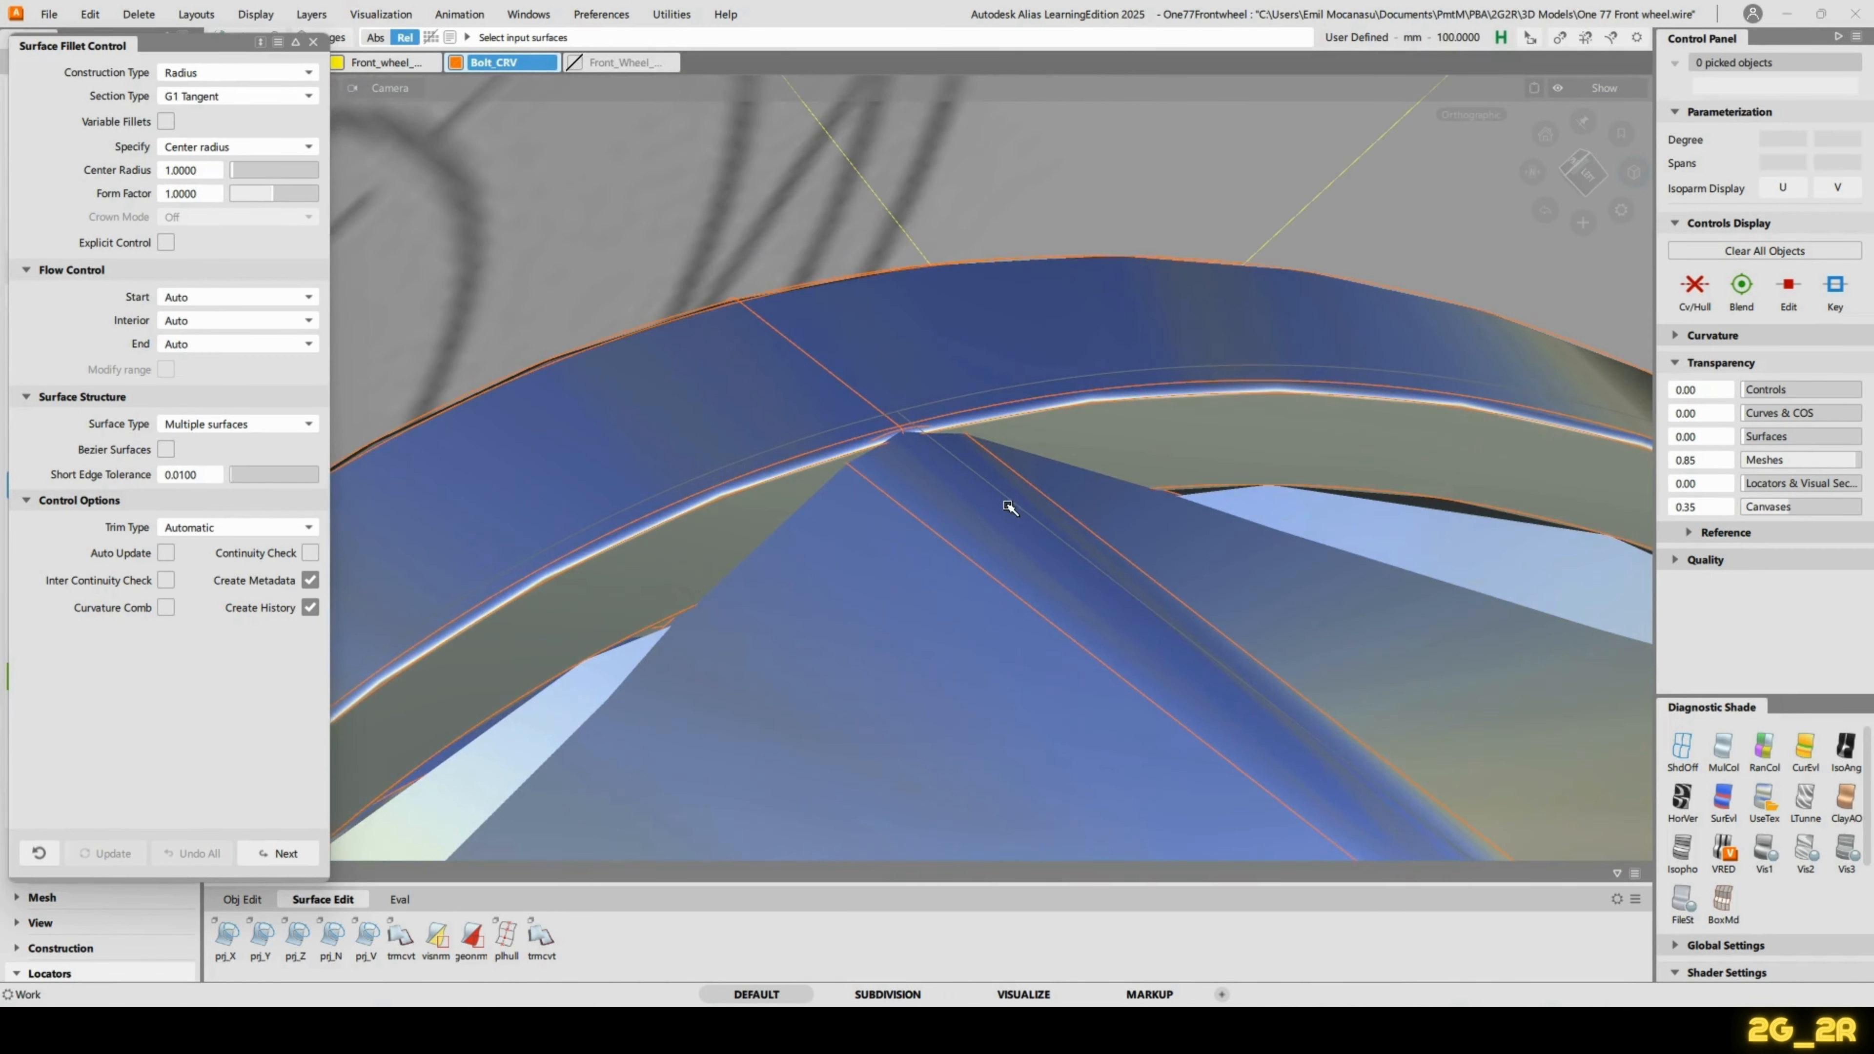
pyautogui.press('q')
pyautogui.keyDown('alt'); pyautogui.keyDown('shift'); pyautogui.moveTo(930, 454); pyautogui.dragTo(869, 454); pyautogui.keyUp('shift'); pyautogui.keyUp('alt')
pyautogui.click(899, 480)
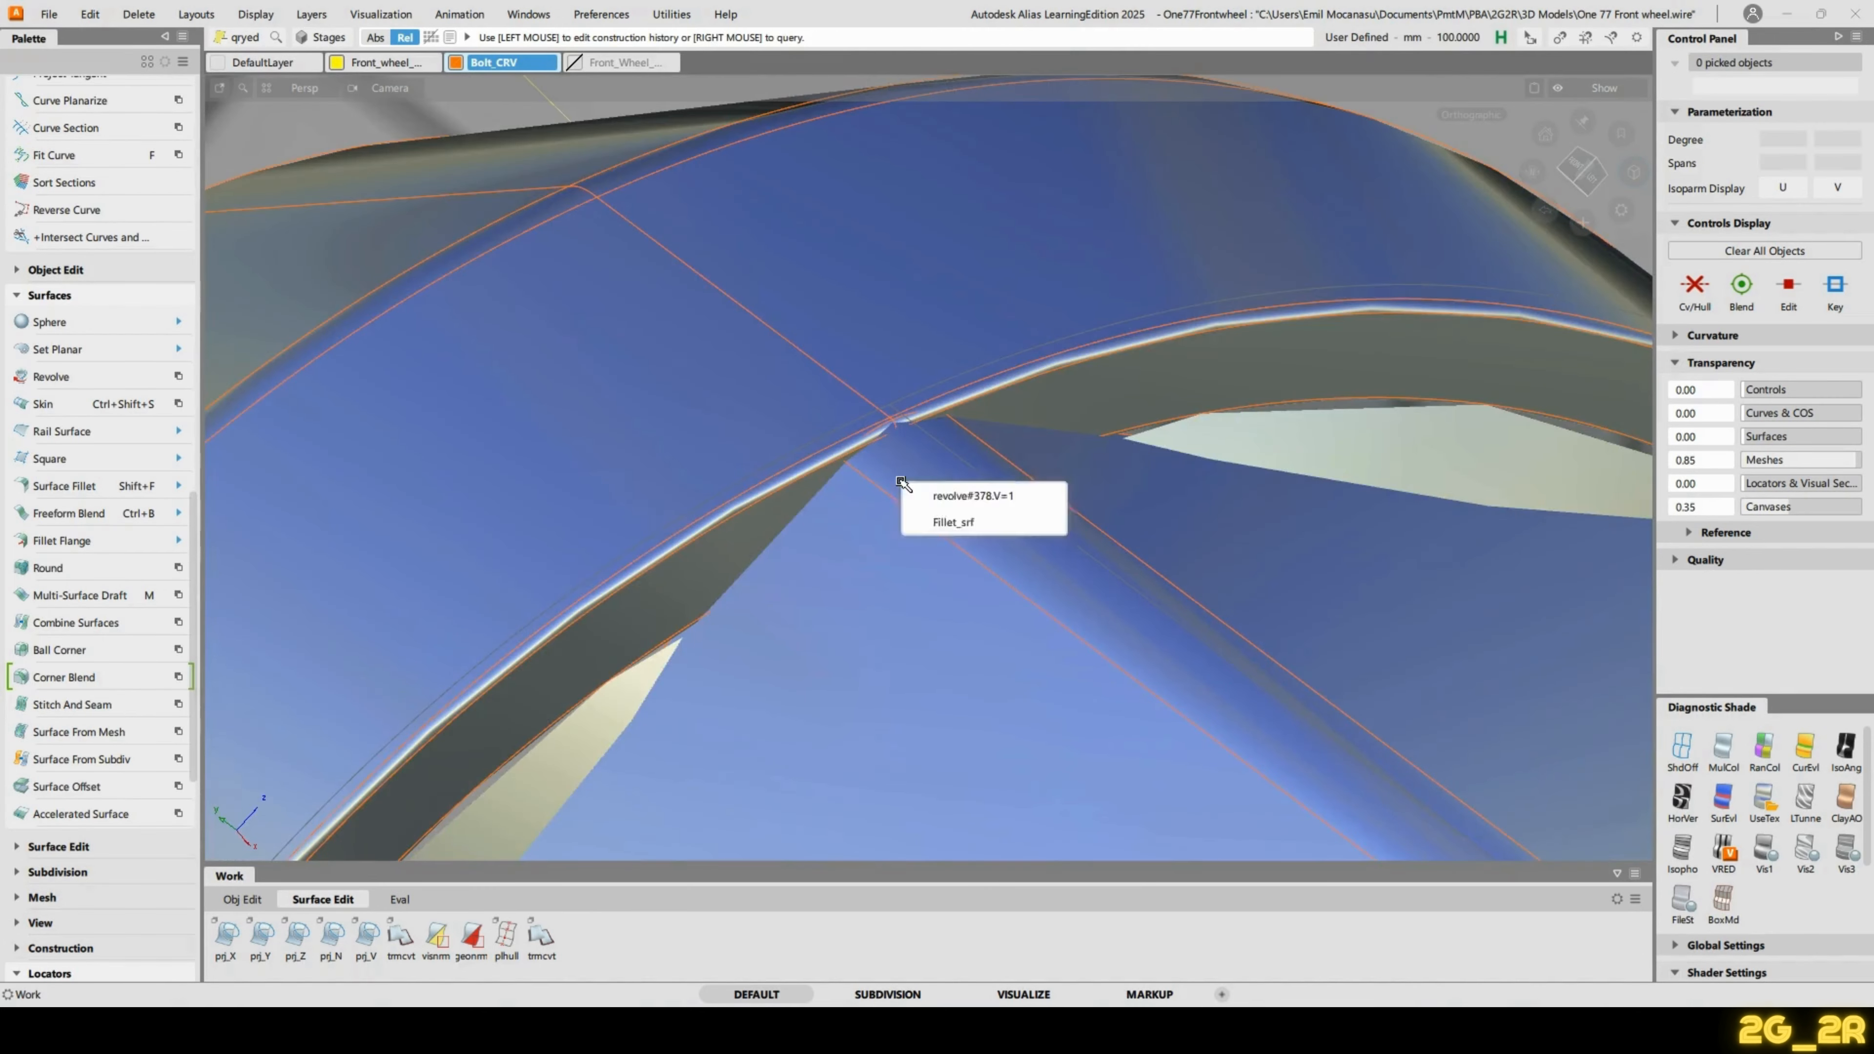
pyautogui.click(953, 490)
# Isolate the surfaces of the hexagonal body, hiding the revolved parts of the bolt.
pyautogui.keyDown('alt'); pyautogui.keyDown('shift'); pyautogui.moveTo(1008, 498); pyautogui.dragTo(1150, 791, button='right'); pyautogui.keyUp('shift'); pyautogui.keyUp('alt')
pyautogui.keyDown('alt'); pyautogui.keyDown('shift'); pyautogui.moveTo(1150, 791); pyautogui.dragTo(1108, 742, button='middle'); pyautogui.keyUp('shift'); pyautogui.keyUp('alt')
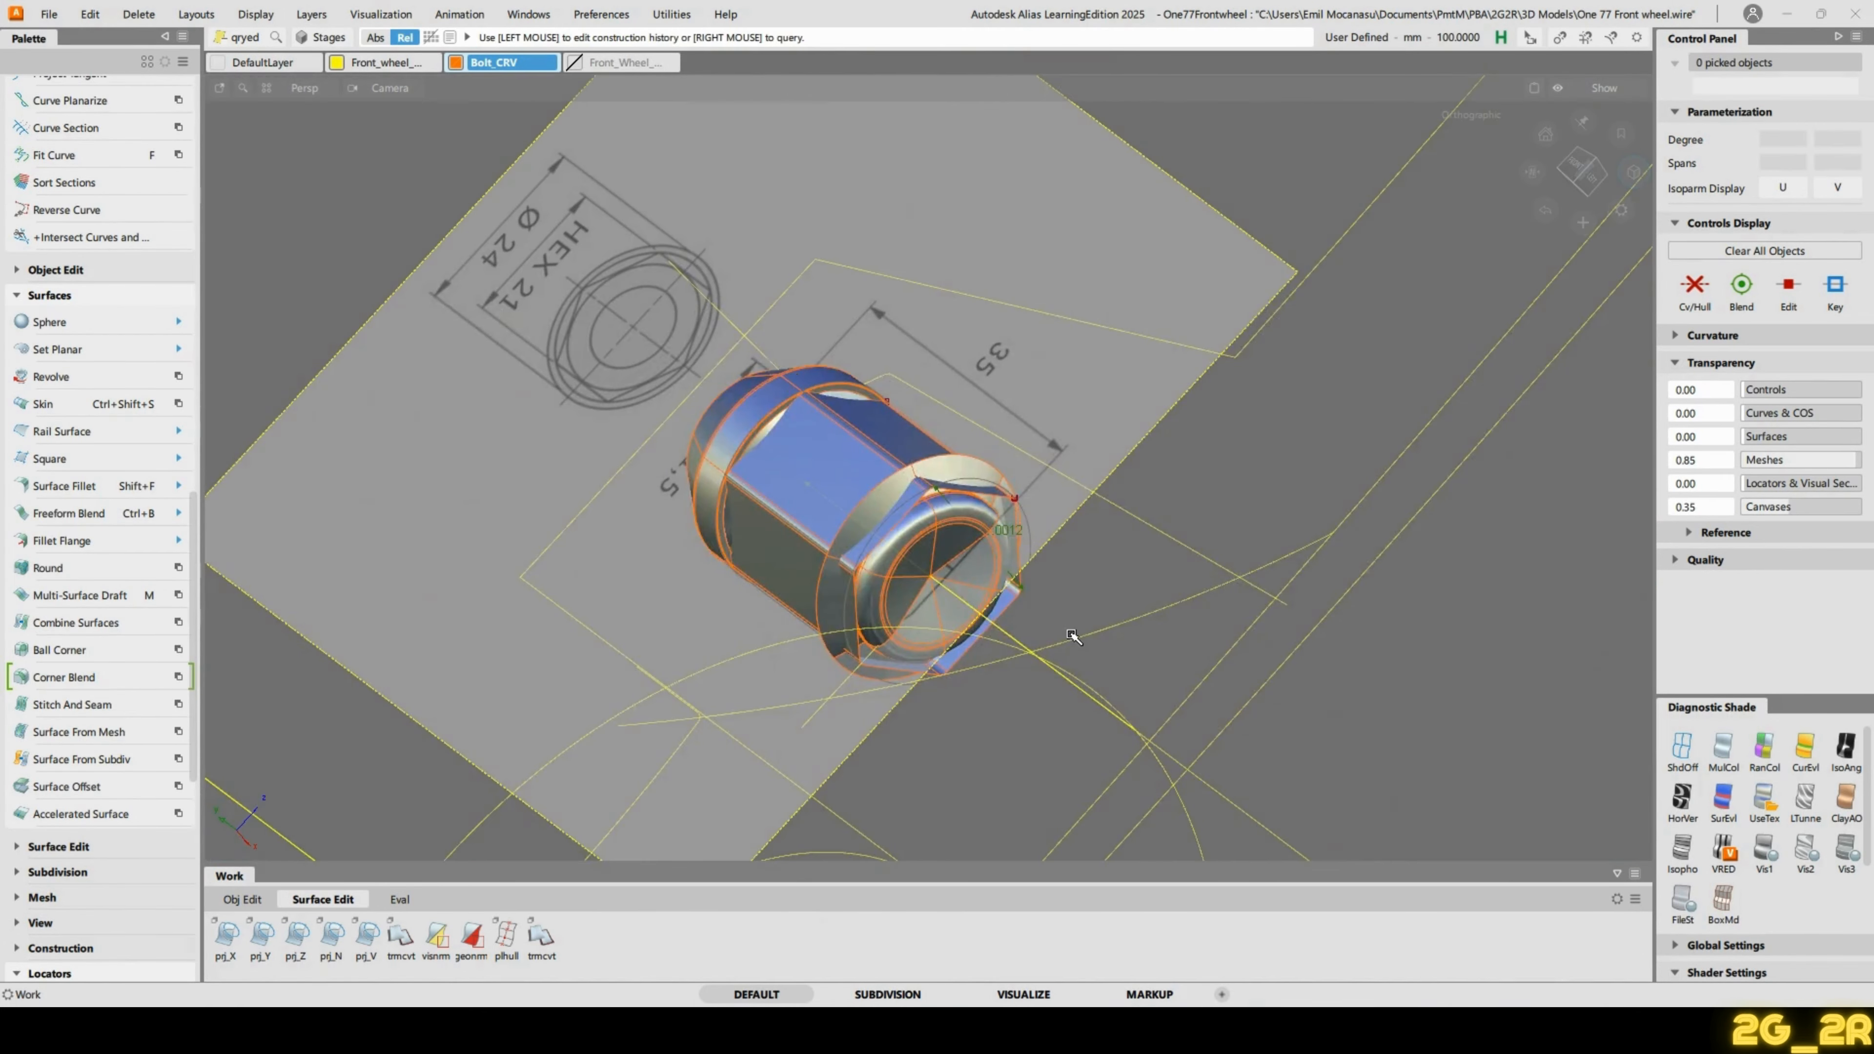
pyautogui.hotkey('ctrl', 'z')
pyautogui.scroll(10, 908, 364)
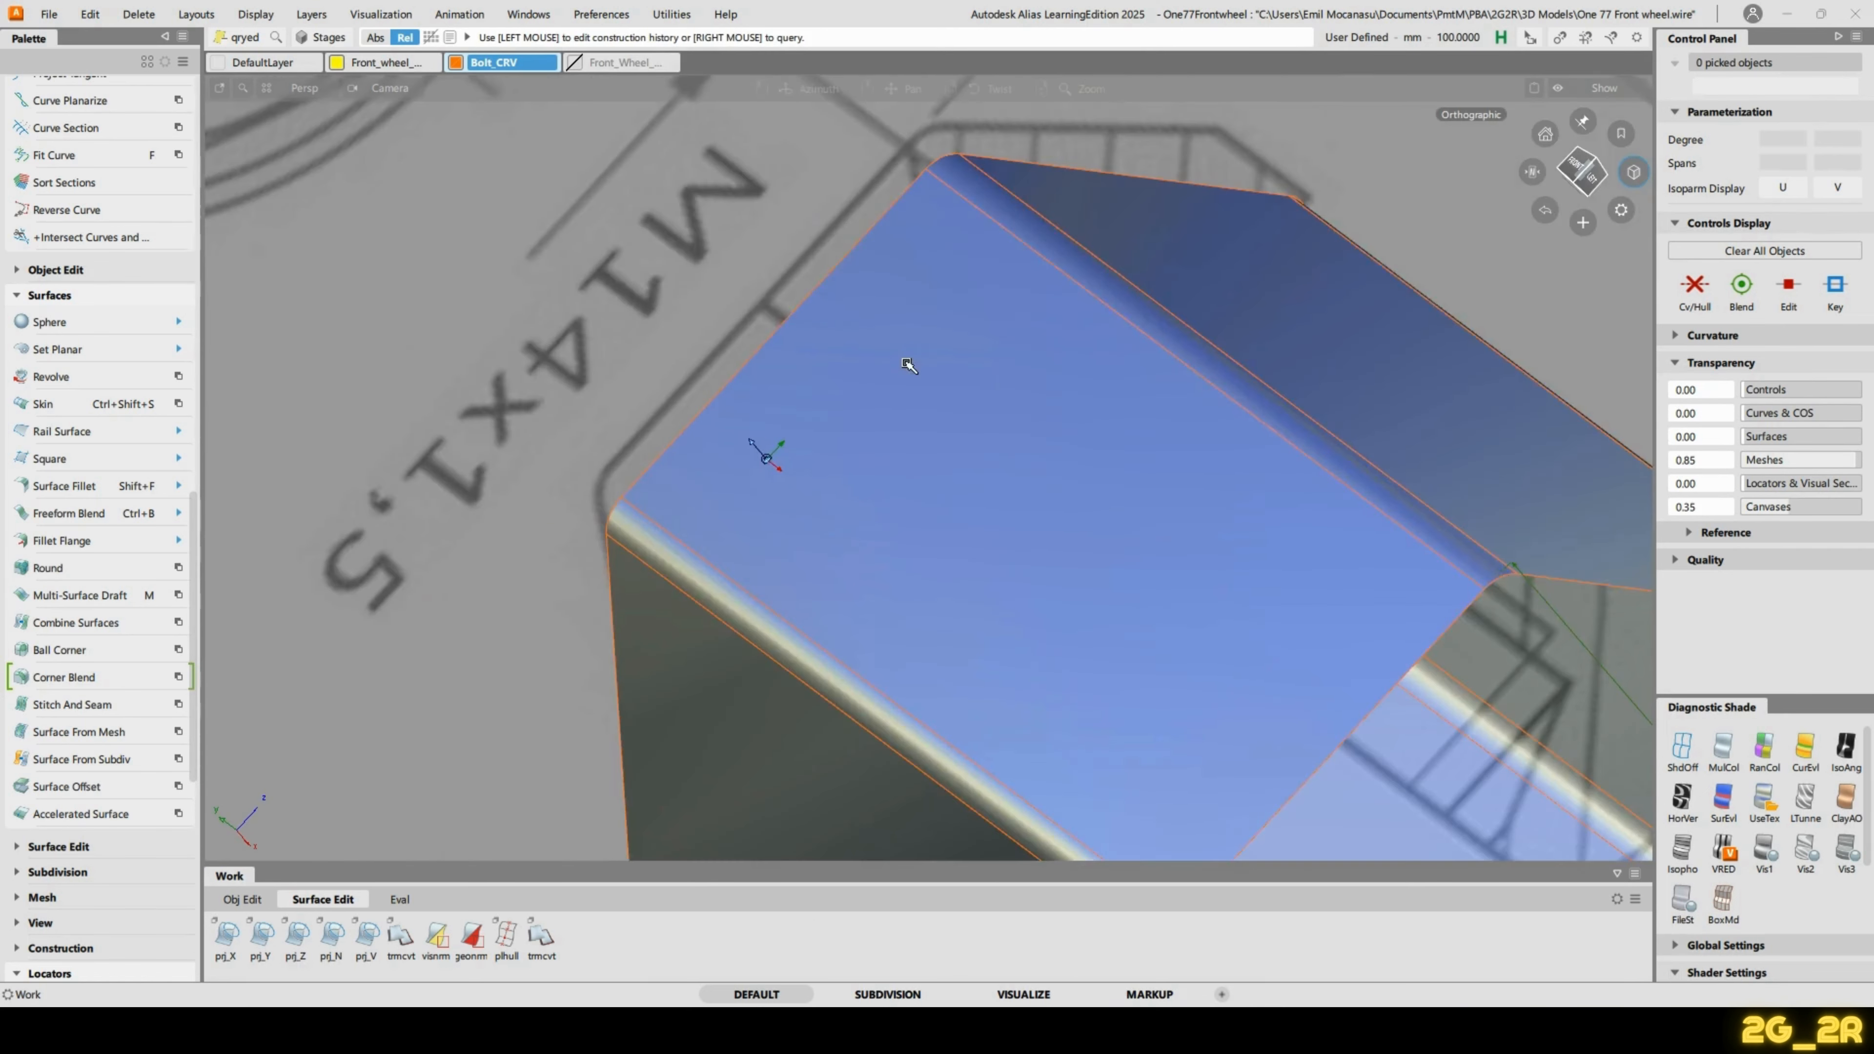
# Edit the first corner fillet of the hexagonal body to a center radius of 2 mm with automatic updating on.
pyautogui.click(654, 463)
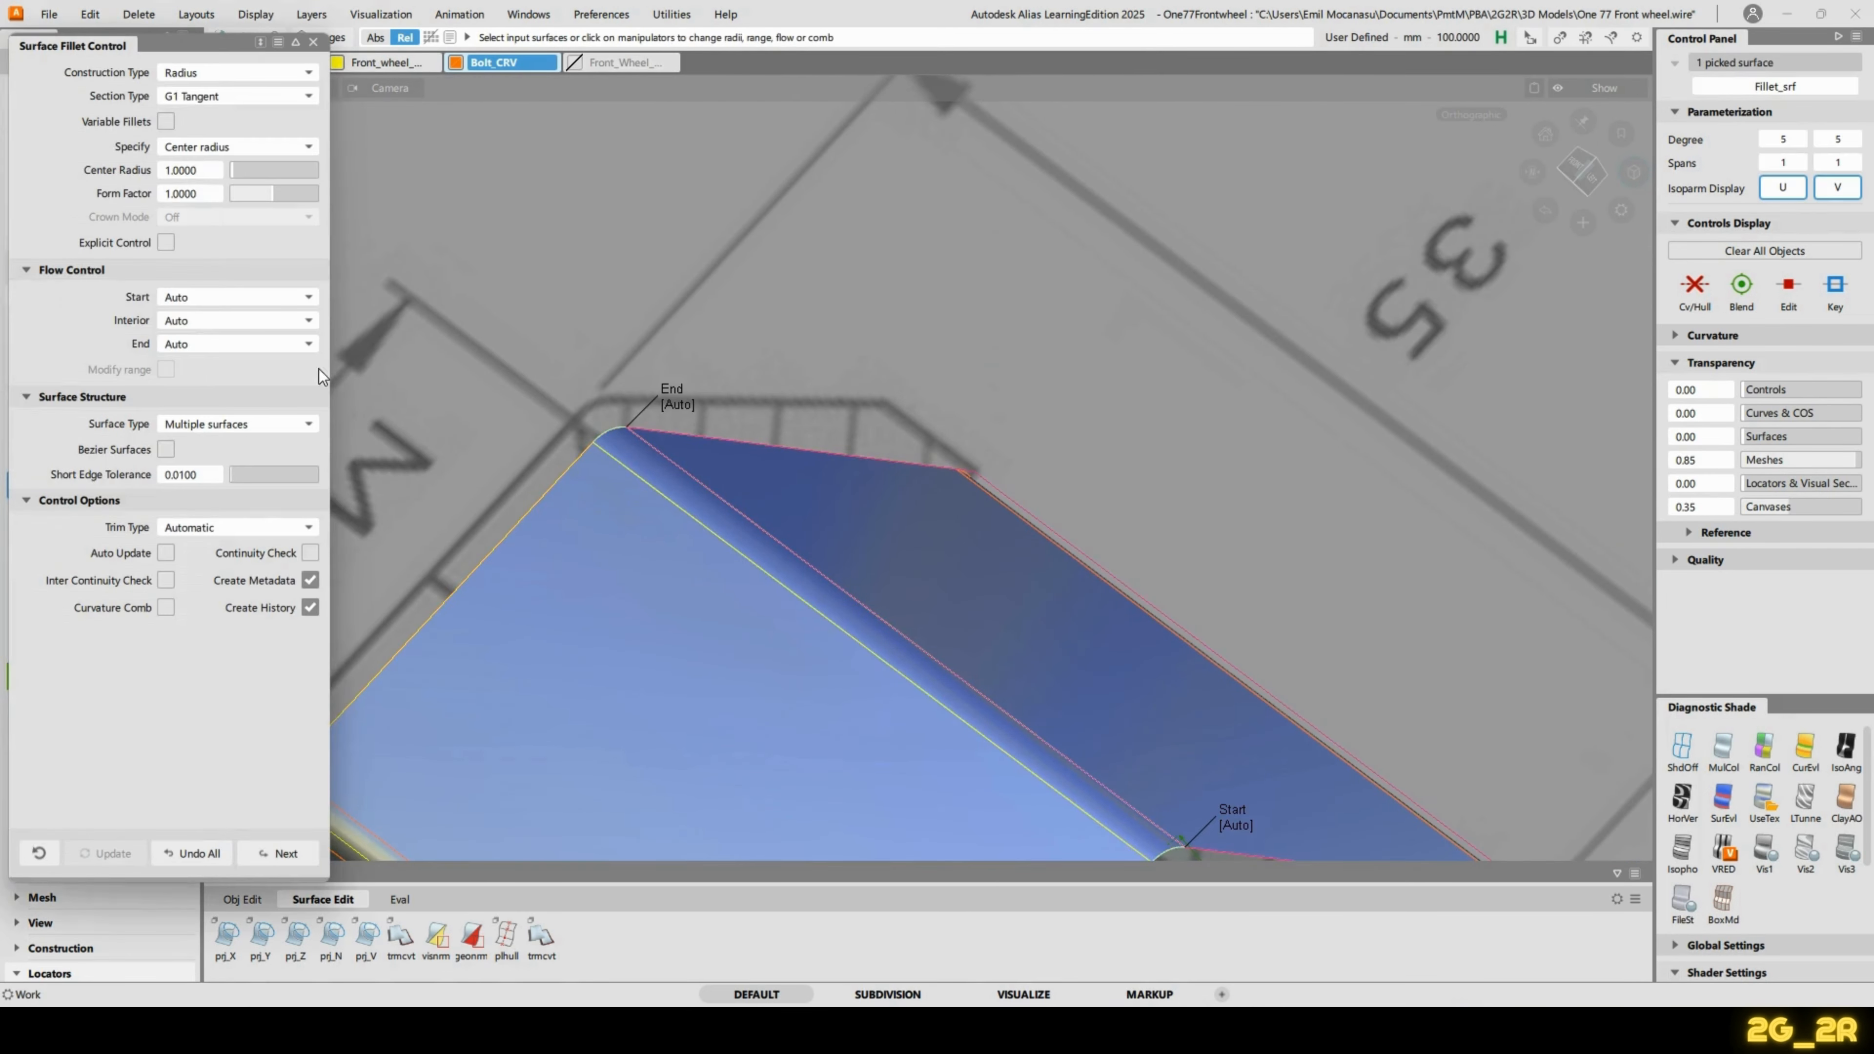
pyautogui.write('2')
pyautogui.press('Return')
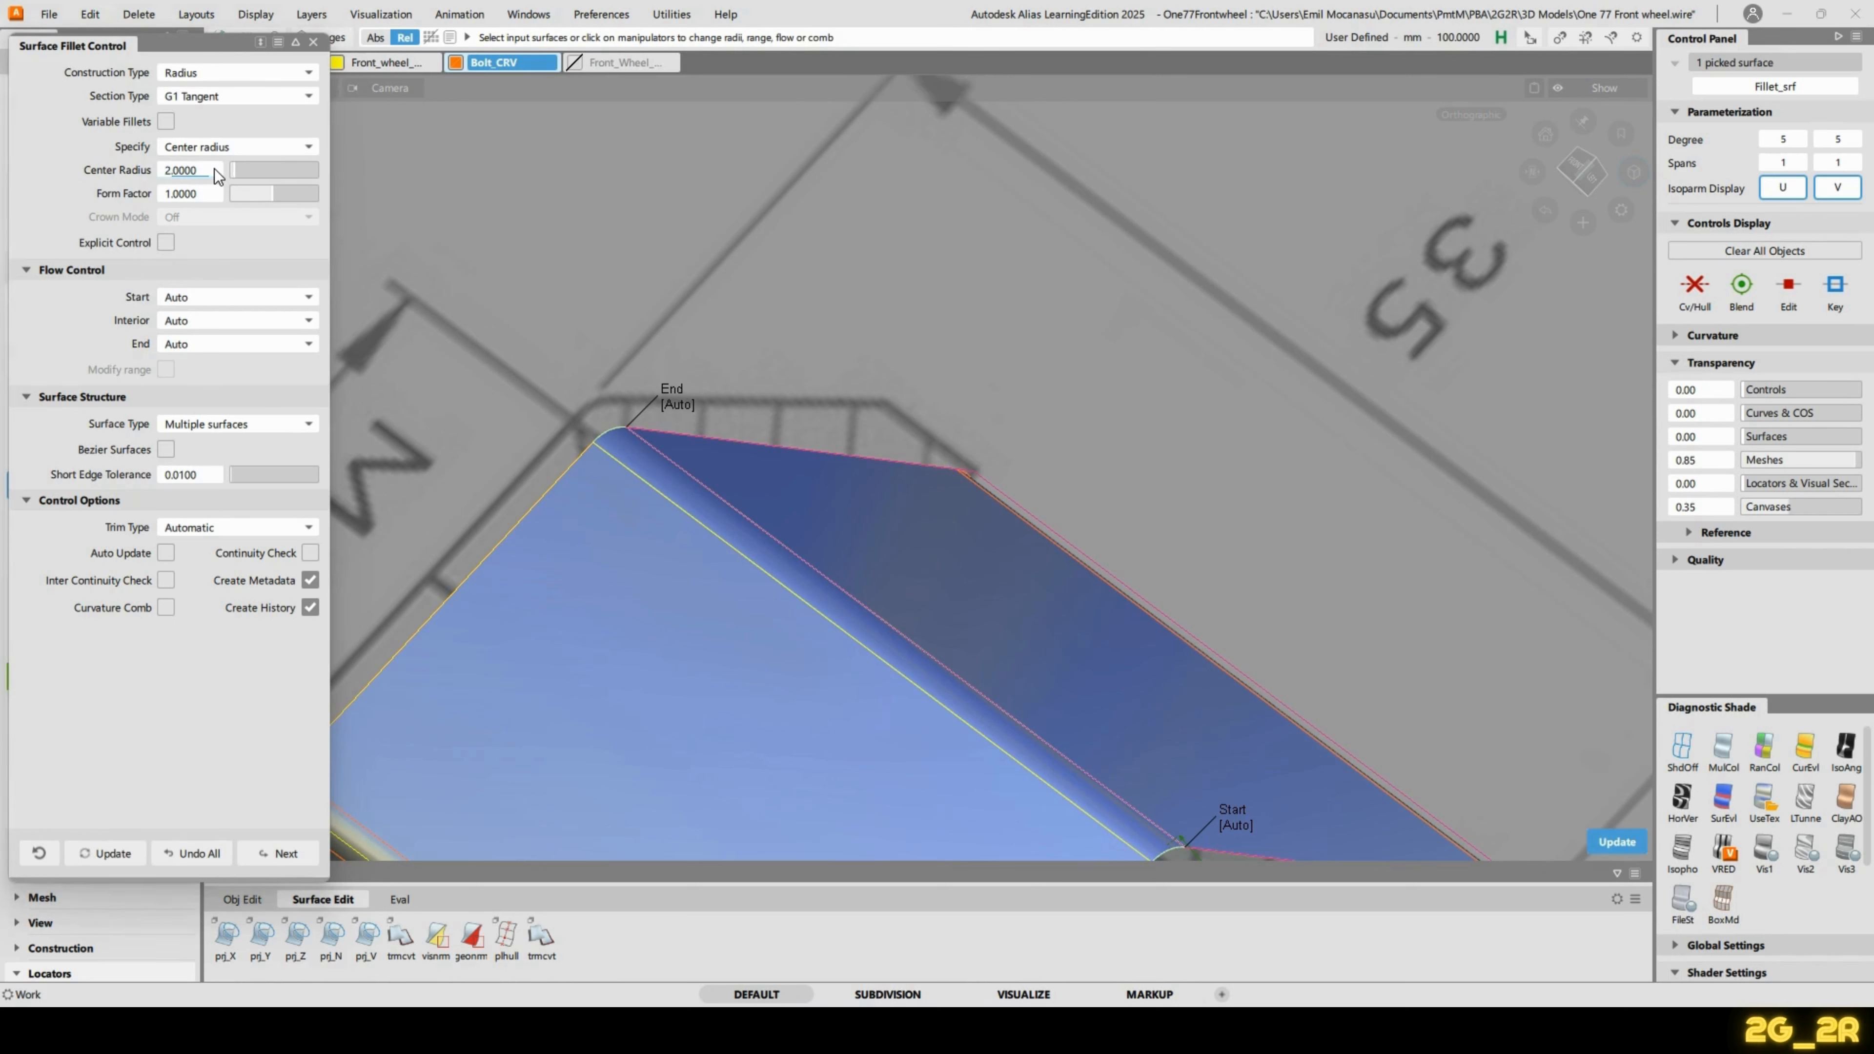
pyautogui.click(167, 553)
pyautogui.keyDown('alt'); pyautogui.keyDown('shift'); pyautogui.moveTo(435, 727); pyautogui.dragTo(732, 502, button='right'); pyautogui.keyUp('shift'); pyautogui.keyUp('alt')
pyautogui.keyDown('alt'); pyautogui.keyDown('shift'); pyautogui.moveTo(732, 503); pyautogui.dragTo(882, 452, button='middle'); pyautogui.keyUp('shift'); pyautogui.keyUp('alt')
pyautogui.press('space')
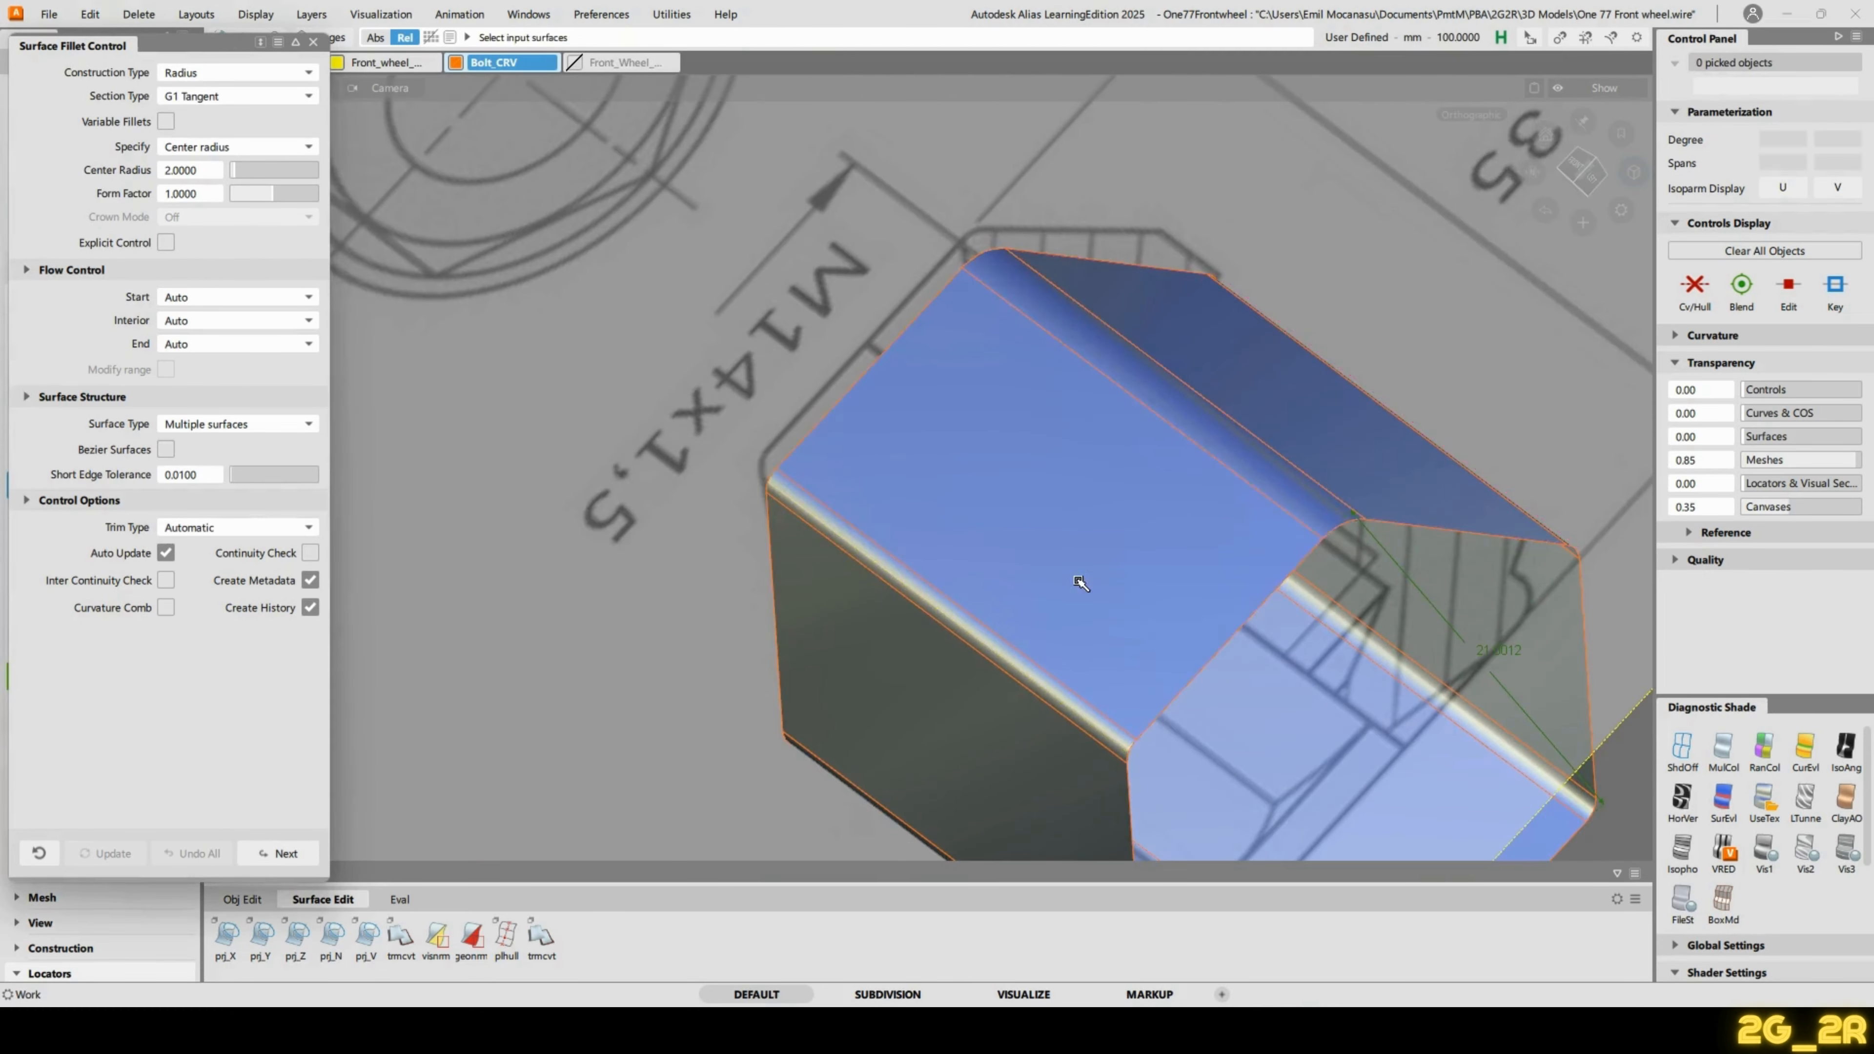
# Query the second corner fillet, beside the M14x1,5 label, and set its center radius to 2 mm.
pyautogui.keyDown('alt'); pyautogui.keyDown('shift'); pyautogui.moveTo(1078, 582); pyautogui.dragTo(932, 502); pyautogui.keyUp('shift'); pyautogui.keyUp('alt')
pyautogui.hotkey('ctrl', 'q')
pyautogui.click(868, 563)
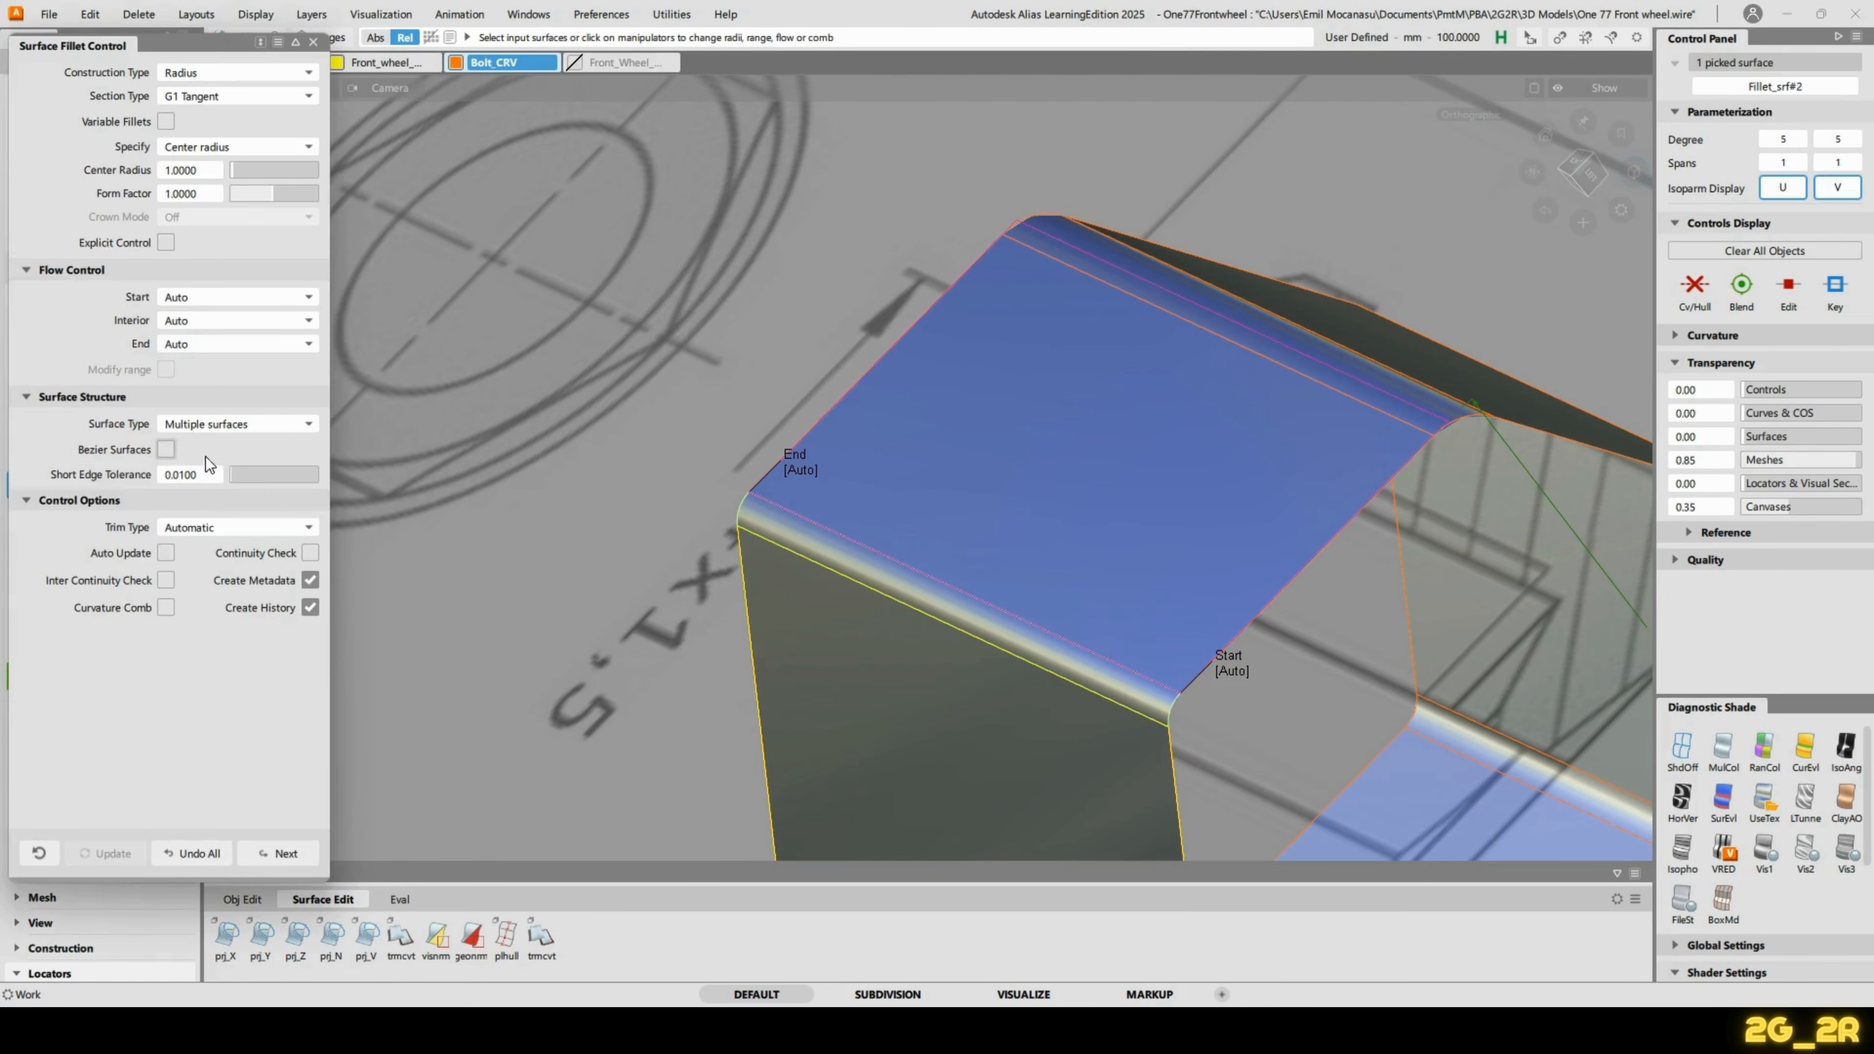
pyautogui.click(213, 179)
pyautogui.write('2')
pyautogui.press('Return')
pyautogui.press('space')
pyautogui.keyDown('alt'); pyautogui.keyDown('shift'); pyautogui.moveTo(1016, 544); pyautogui.dragTo(991, 687, button='right'); pyautogui.keyUp('shift'); pyautogui.keyUp('alt')
pyautogui.keyDown('alt'); pyautogui.keyDown('shift'); pyautogui.moveTo(990, 686); pyautogui.dragTo(957, 481, button='middle'); pyautogui.keyUp('shift'); pyautogui.keyUp('alt')
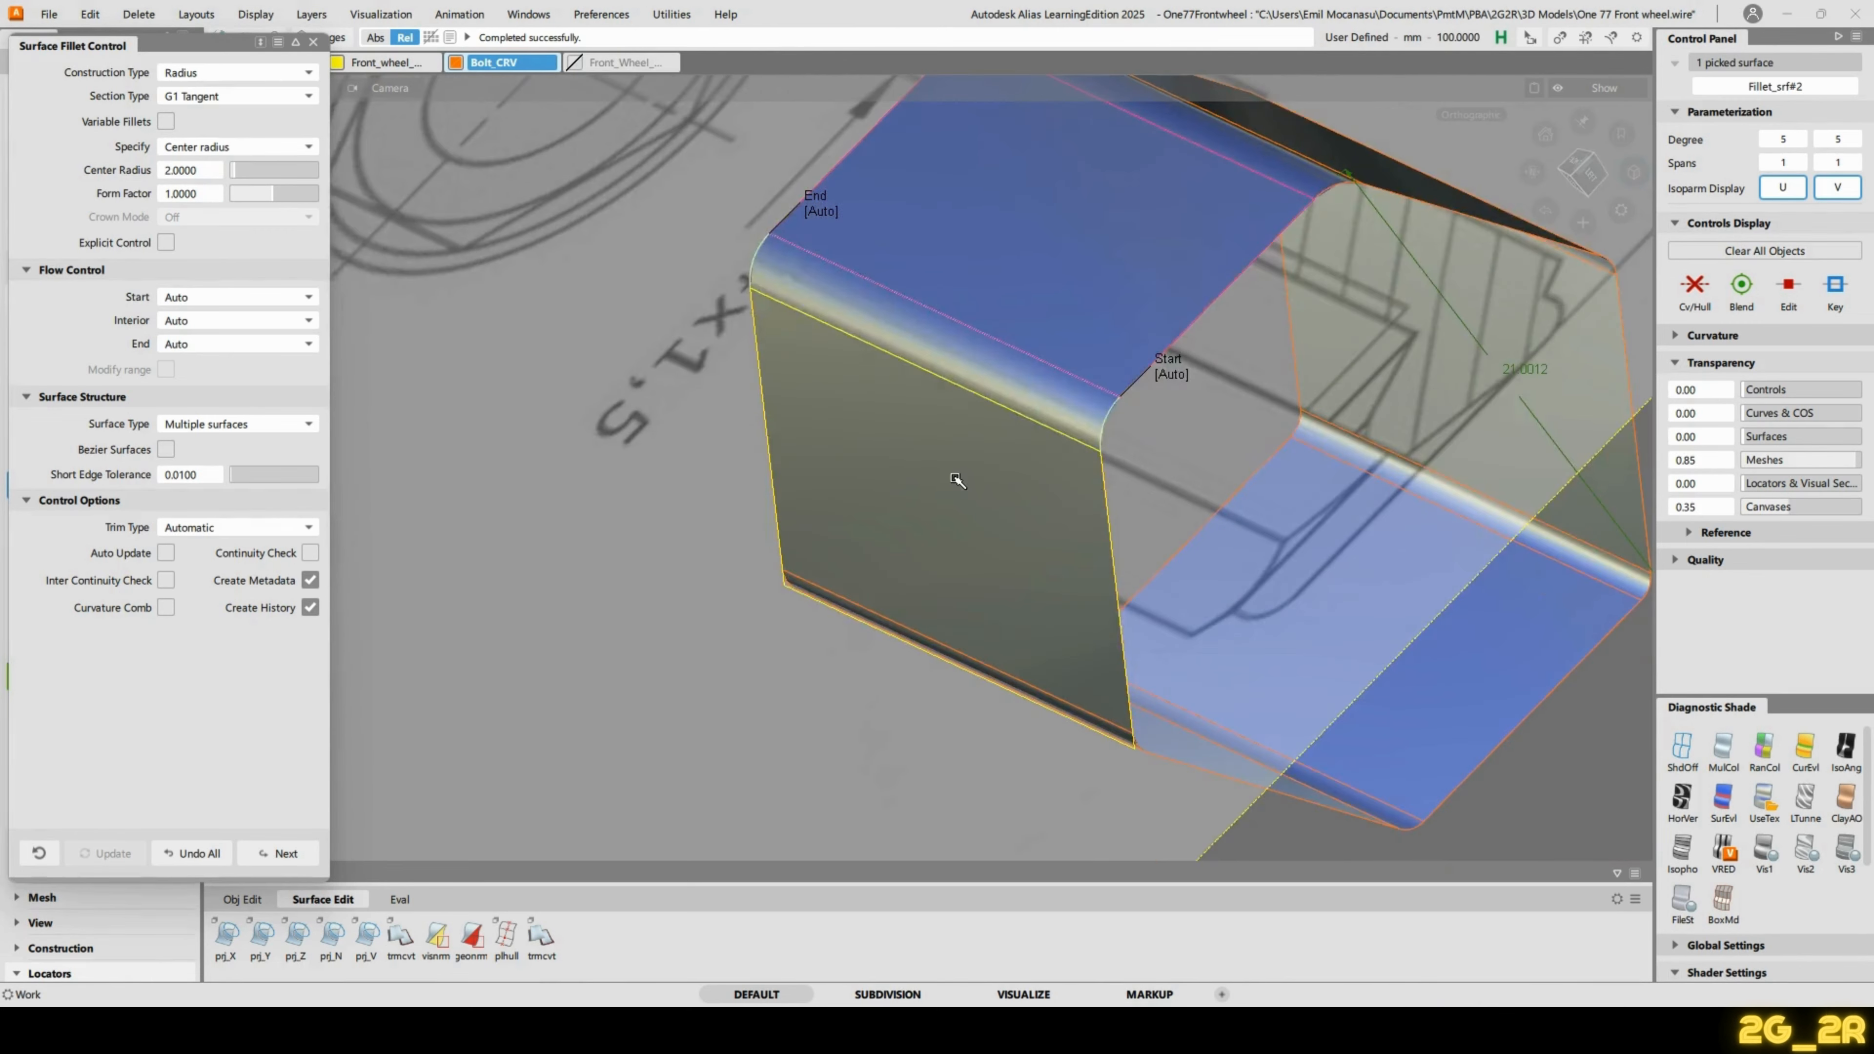
pyautogui.press('space')
# Query the third corner fillet on the underside of the hexagonal body and set its center radius to 2 mm.
pyautogui.keyDown('alt'); pyautogui.keyDown('shift'); pyautogui.moveTo(1029, 578); pyautogui.dragTo(1006, 475); pyautogui.keyUp('shift'); pyautogui.keyUp('alt')
pyautogui.hotkey('ctrl', 'q')
pyautogui.click(1007, 474)
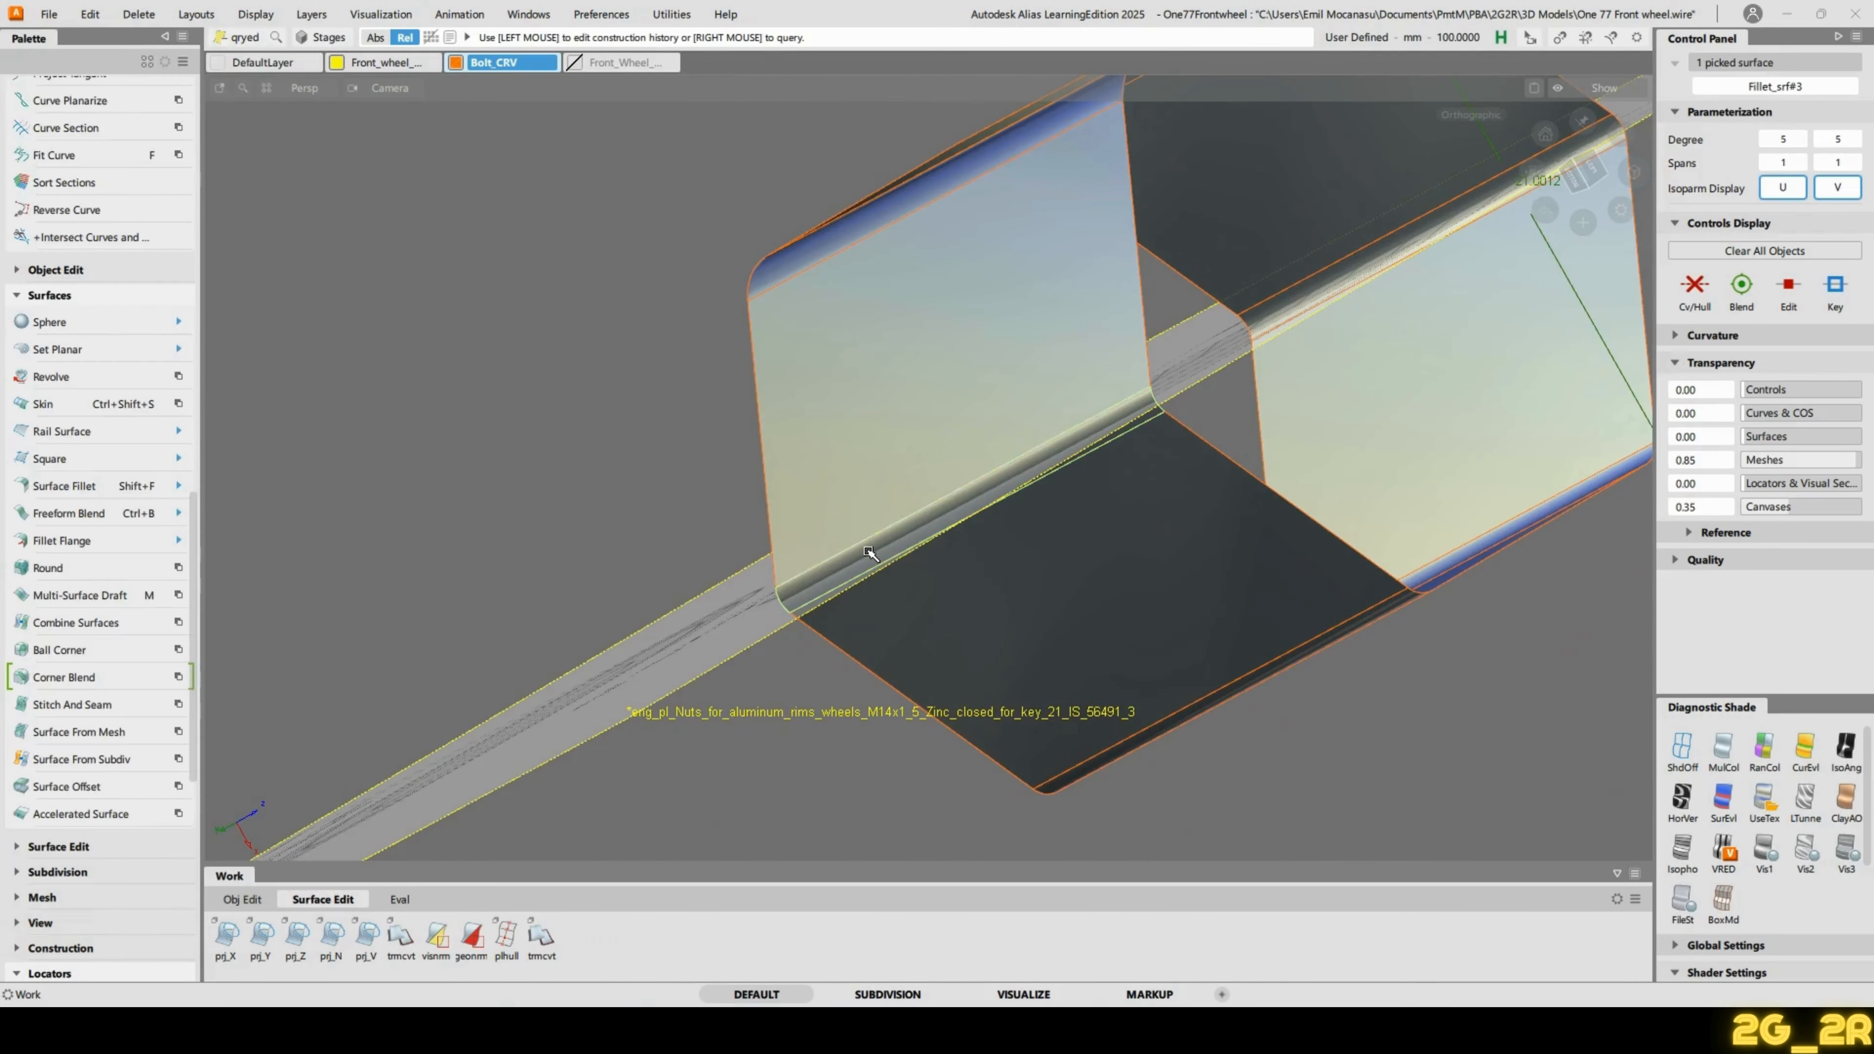
pyautogui.write('2')
pyautogui.press('Return')
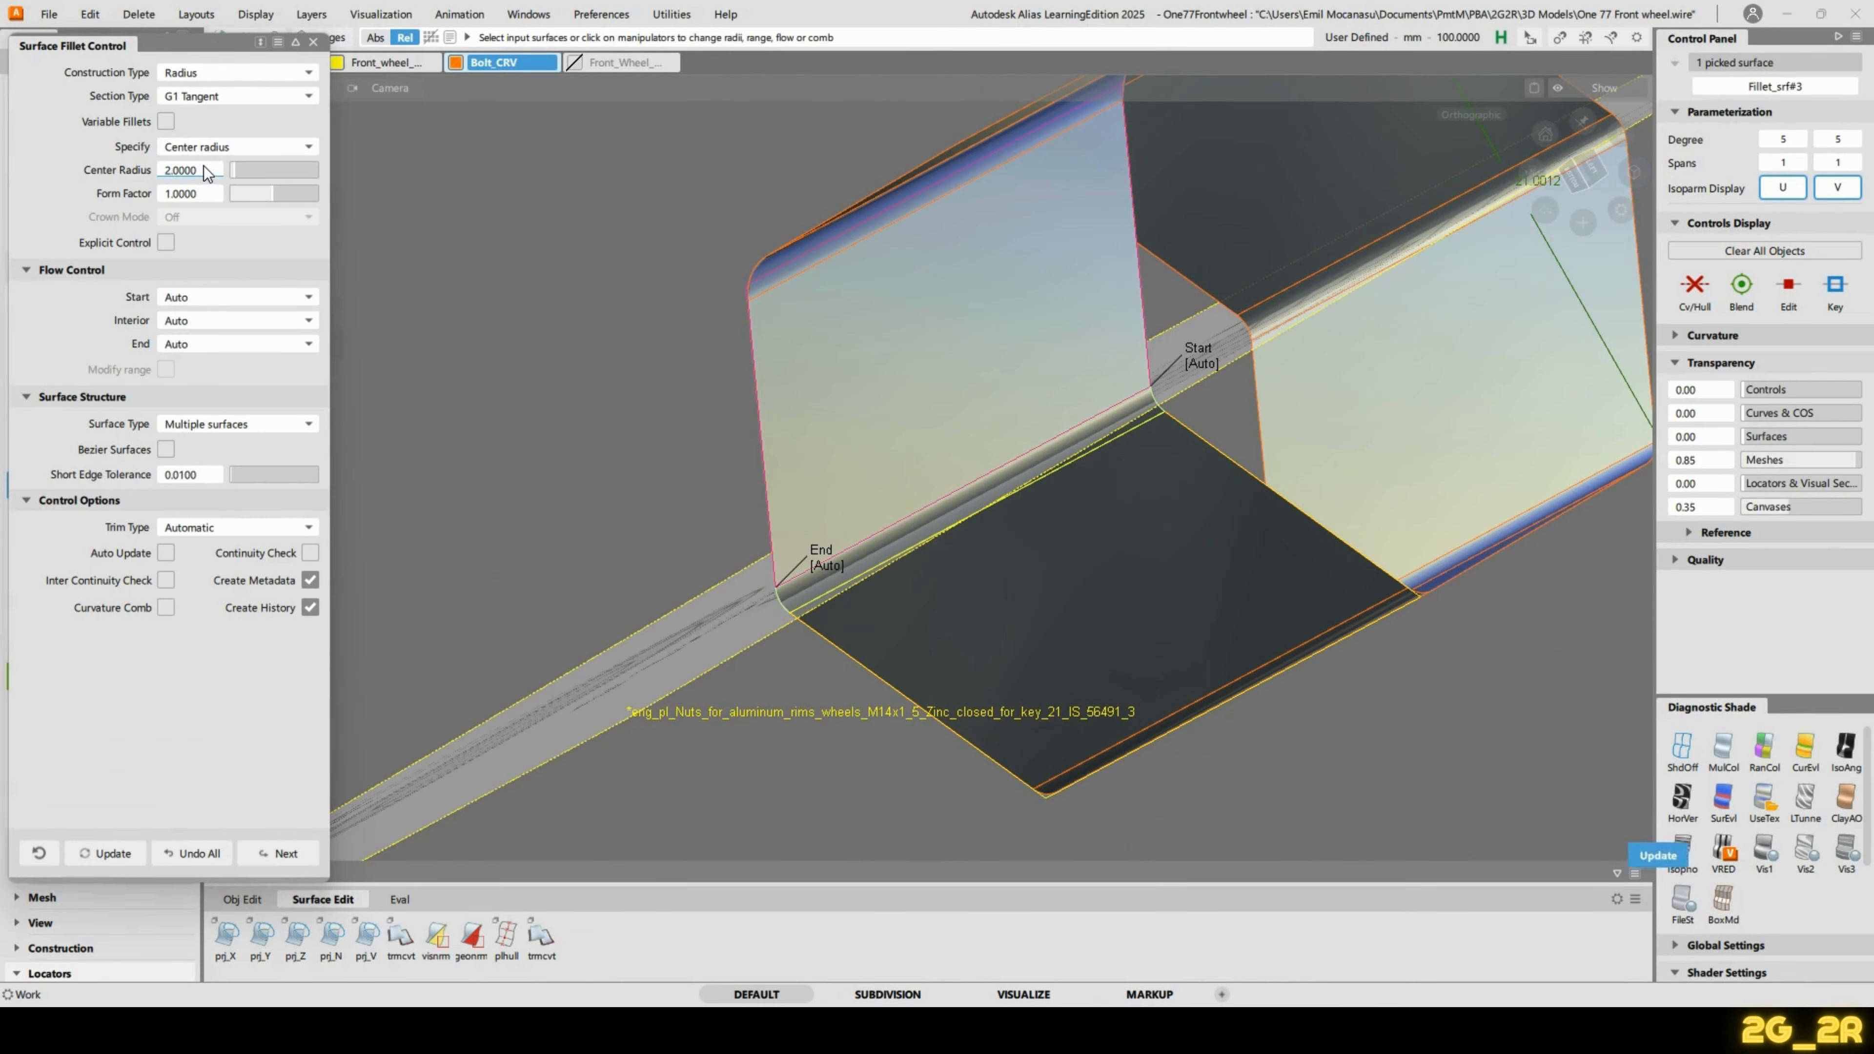
pyautogui.keyDown('alt'); pyautogui.keyDown('shift'); pyautogui.moveTo(1183, 599); pyautogui.dragTo(1184, 540); pyautogui.keyUp('shift'); pyautogui.keyUp('alt')
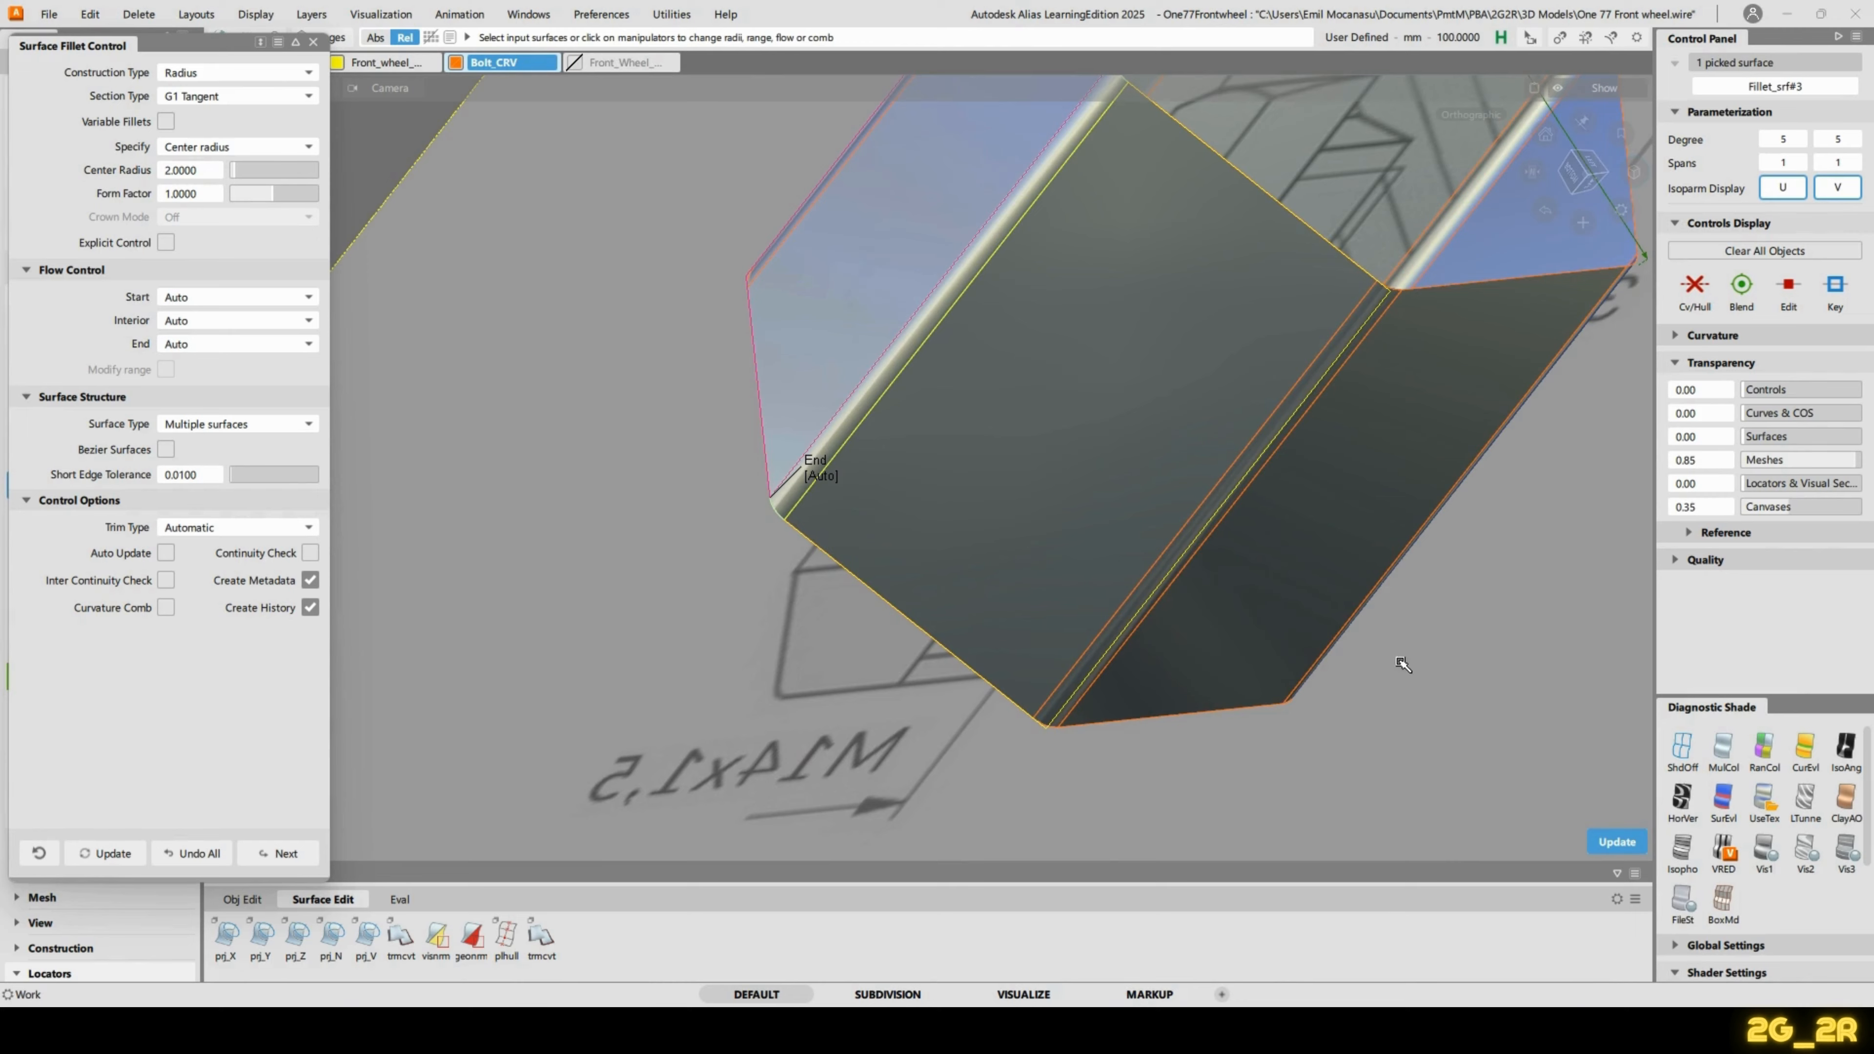
pyautogui.keyDown('alt'); pyautogui.keyDown('shift'); pyautogui.moveTo(1400, 661); pyautogui.dragTo(1230, 729); pyautogui.keyUp('shift'); pyautogui.keyUp('alt')
pyautogui.press('space')
# Set the center radius of the fourth corner fillet of the hexagonal body to 2 mm.
pyautogui.keyDown('ctrl'); pyautogui.keyDown('shift'); pyautogui.moveTo(888, 402); pyautogui.dragTo(888, 361); pyautogui.keyUp('shift'); pyautogui.keyUp('ctrl')
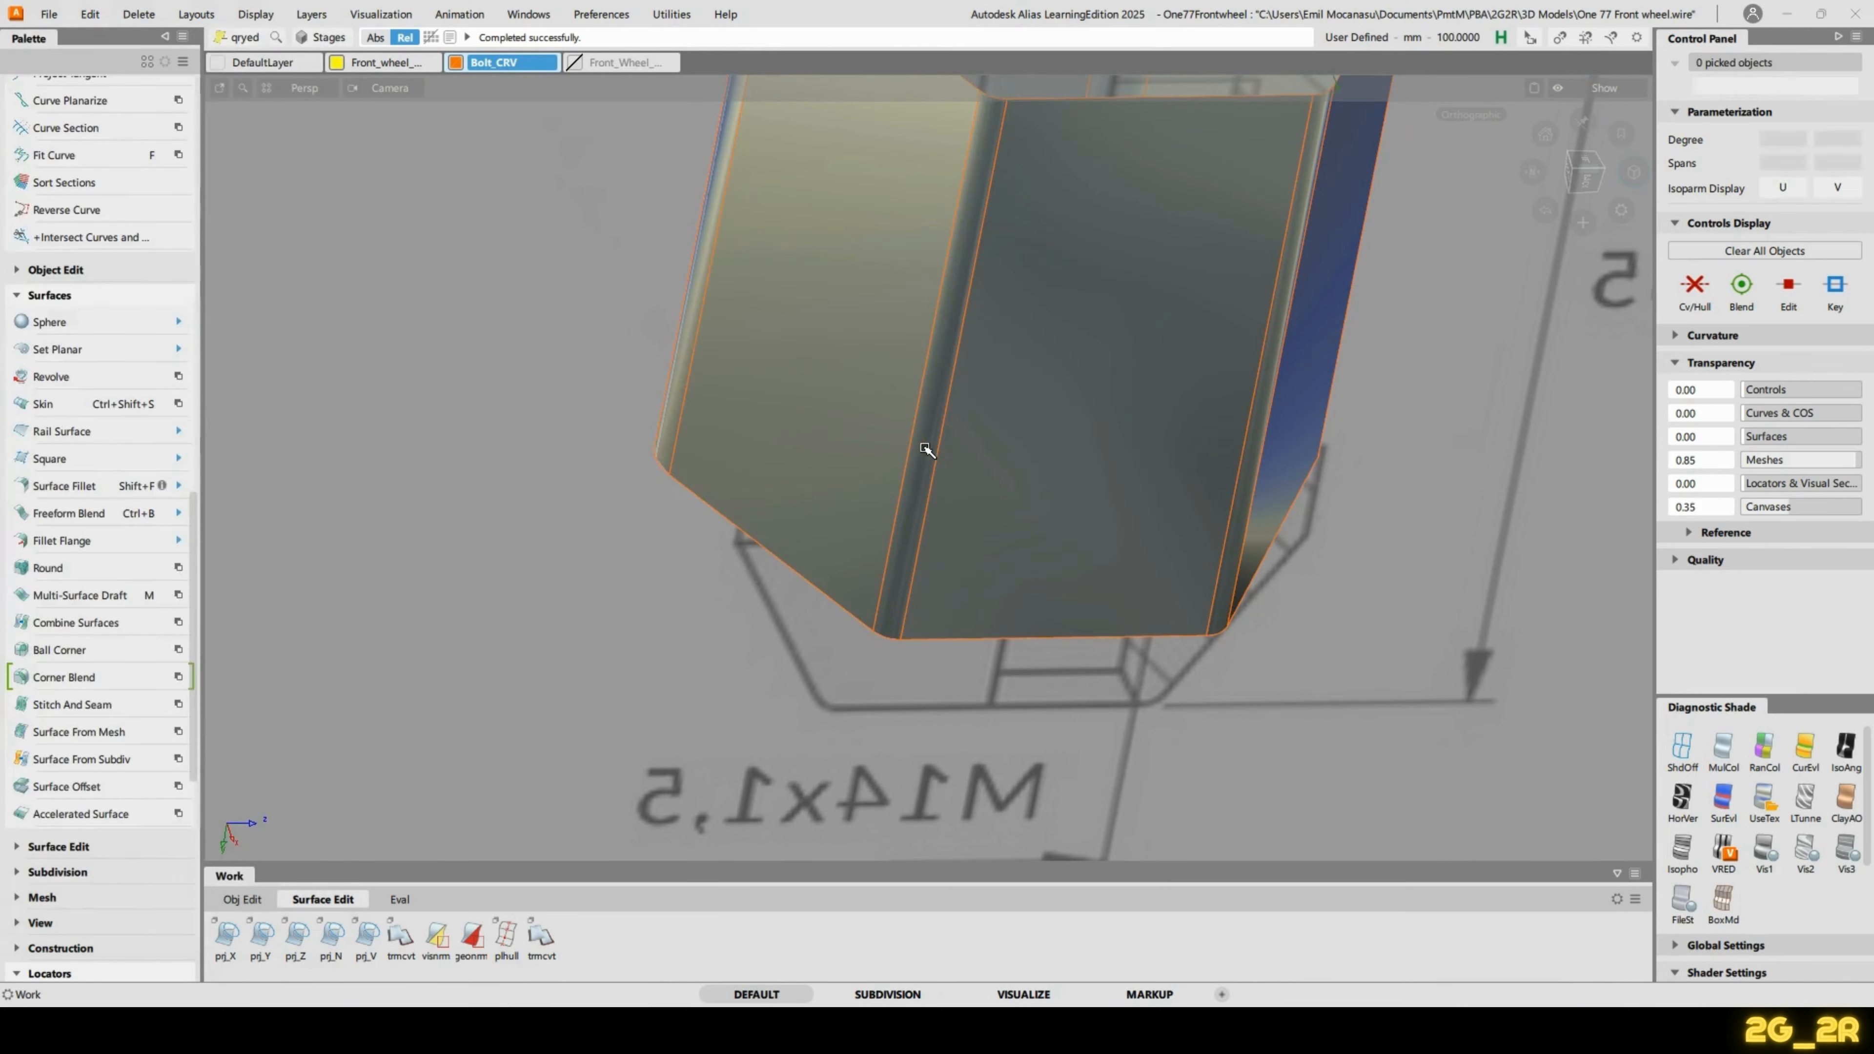
pyautogui.click(927, 449)
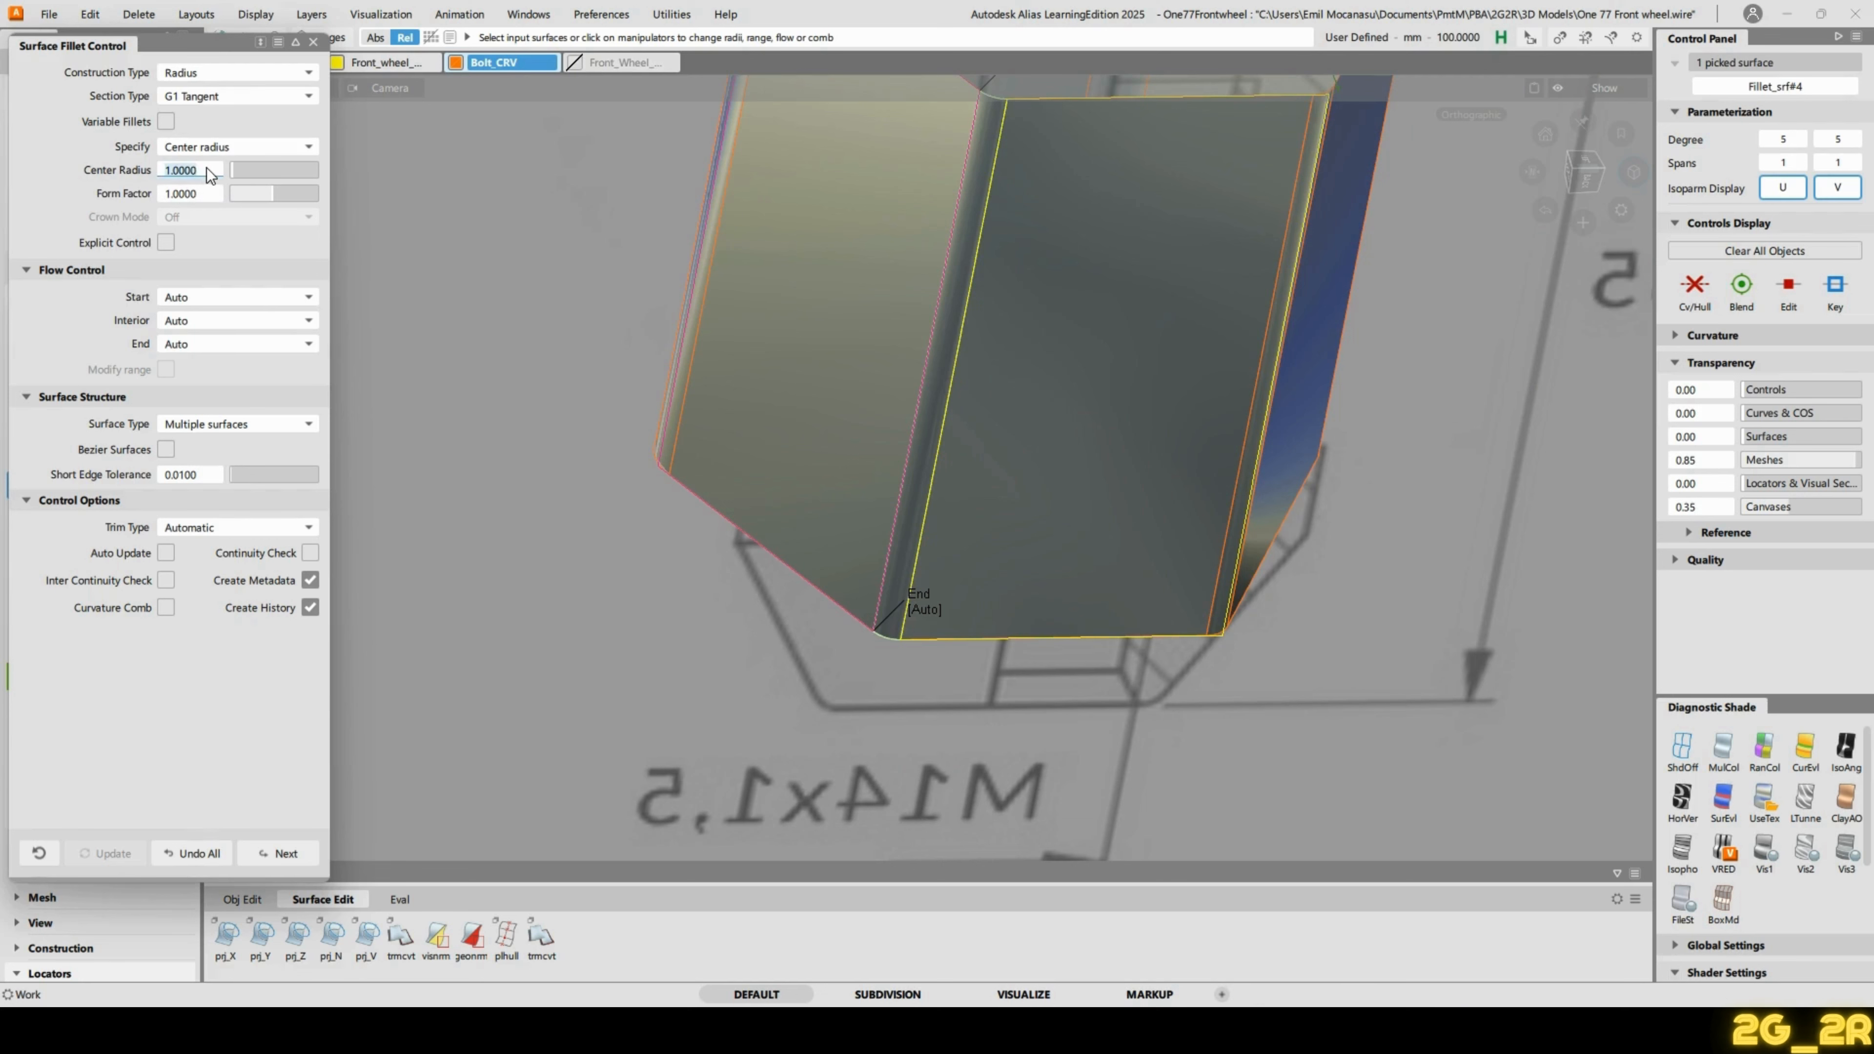
pyautogui.write('2')
pyautogui.press('Return')
# Edit the fifth corner fillet of the hexagonal body to a 2 mm center radius.
pyautogui.keyDown('alt'); pyautogui.keyDown('shift'); pyautogui.moveTo(1016, 411); pyautogui.dragTo(853, 356); pyautogui.keyUp('shift'); pyautogui.keyUp('alt')
pyautogui.click(874, 540)
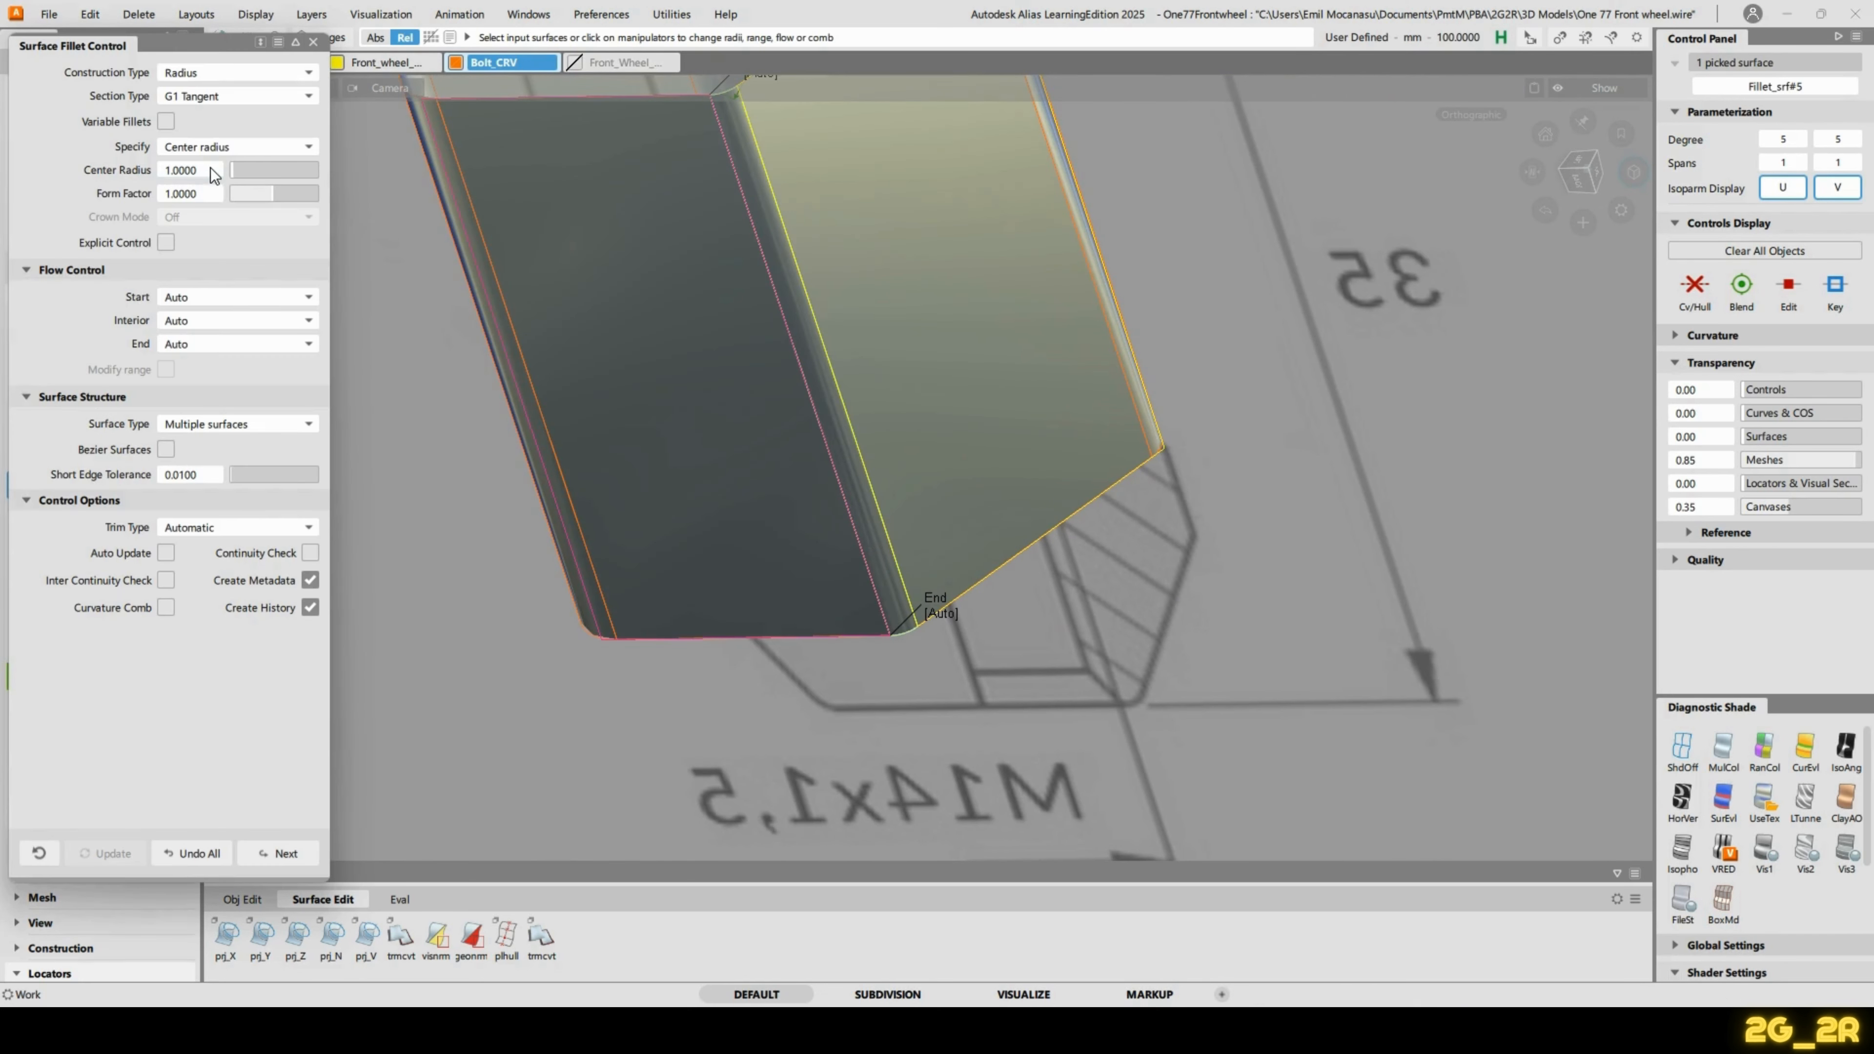
pyautogui.write('2')
pyautogui.press('Return')
pyautogui.press('space')
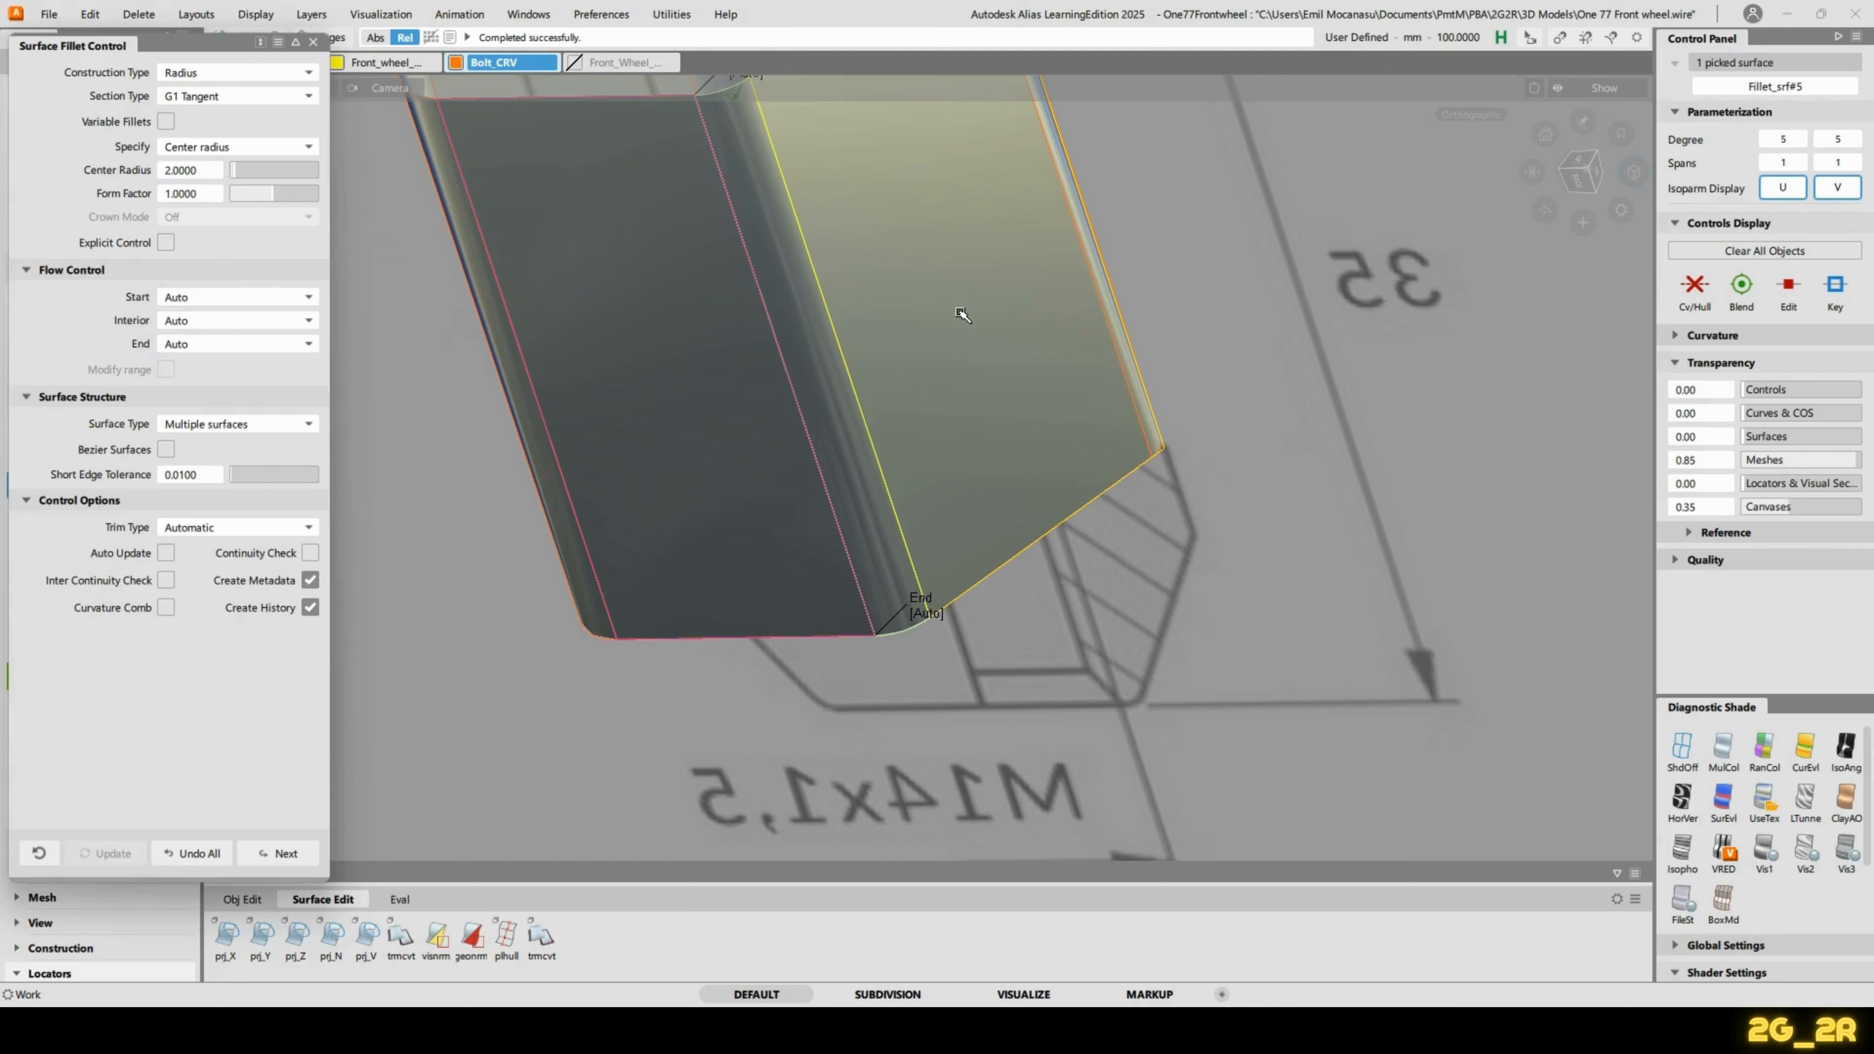
# Edit the sixth and last corner fillet of the hexagonal body to a 2 mm center radius.
pyautogui.keyDown('ctrl'); pyautogui.keyDown('shift'); pyautogui.moveTo(1219, 362); pyautogui.dragTo(1220, 290); pyautogui.keyUp('shift'); pyautogui.keyUp('ctrl')
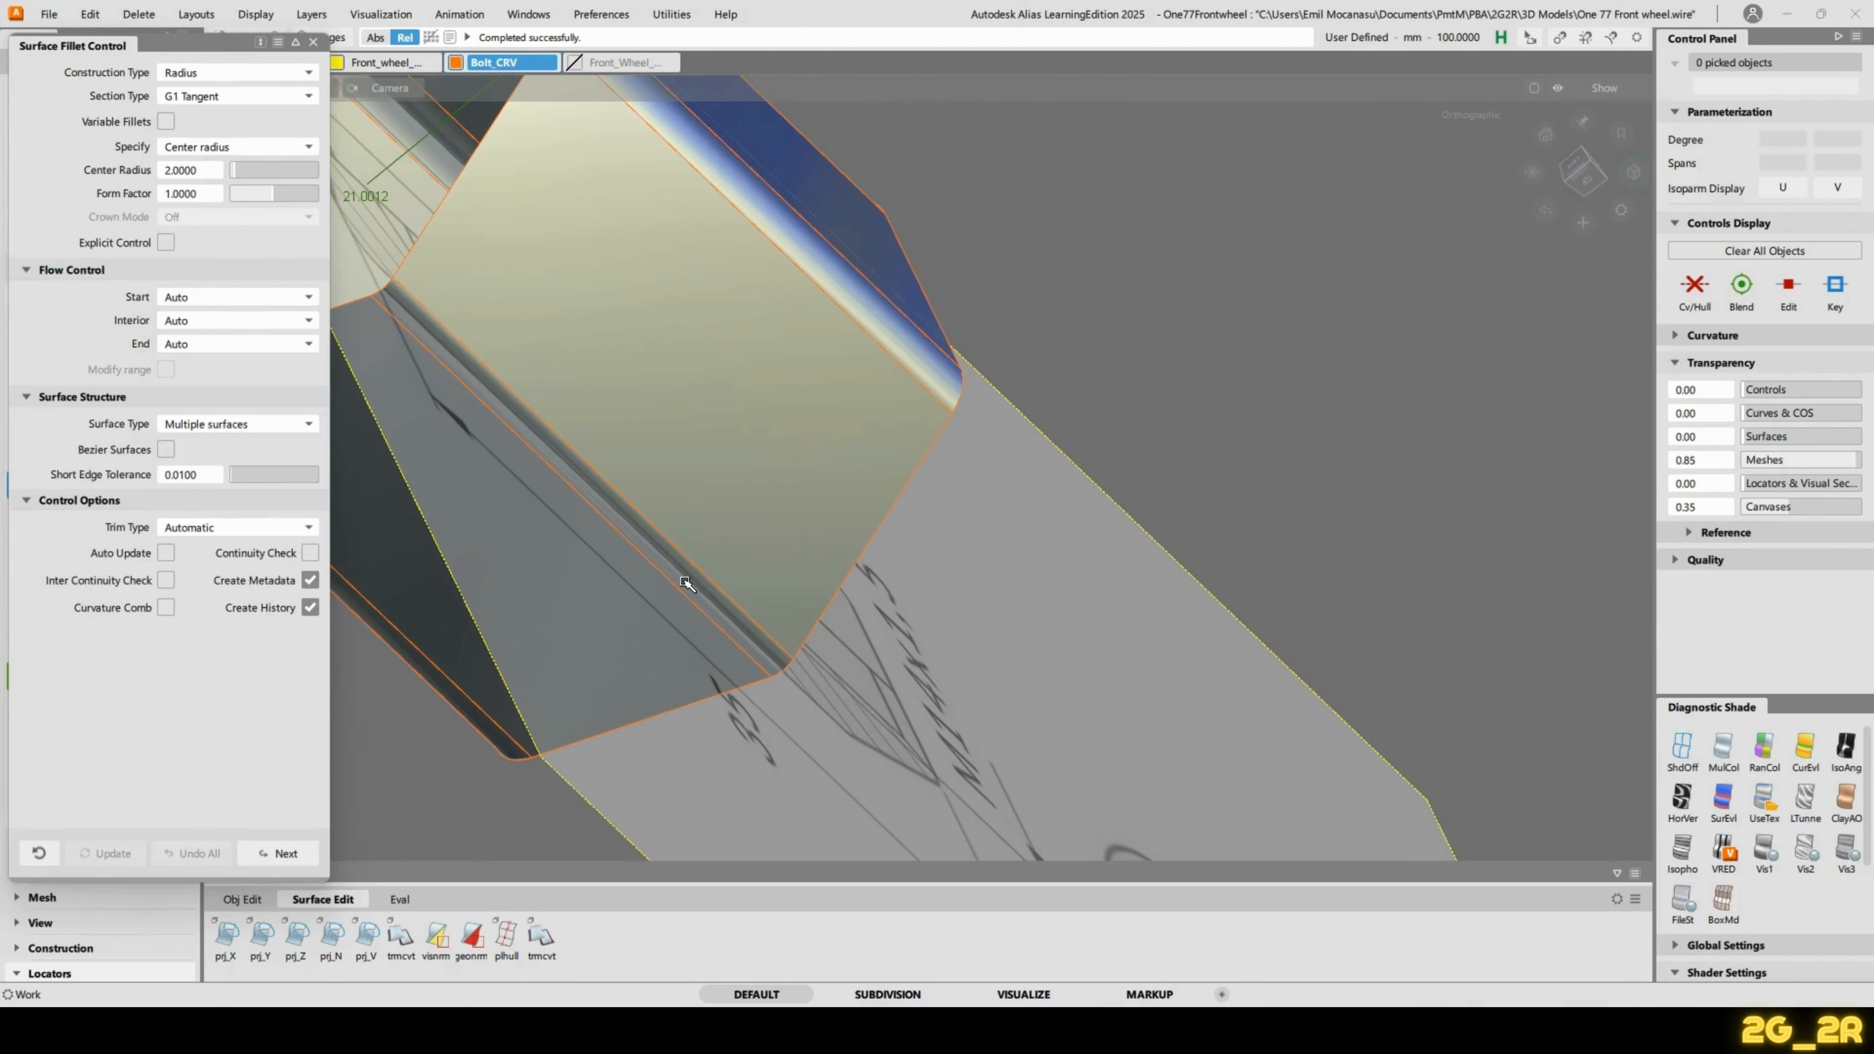
pyautogui.keyDown('ctrl'); pyautogui.keyDown('shift'); pyautogui.moveTo(682, 578); pyautogui.dragTo(683, 517); pyautogui.keyUp('shift'); pyautogui.keyUp('ctrl')
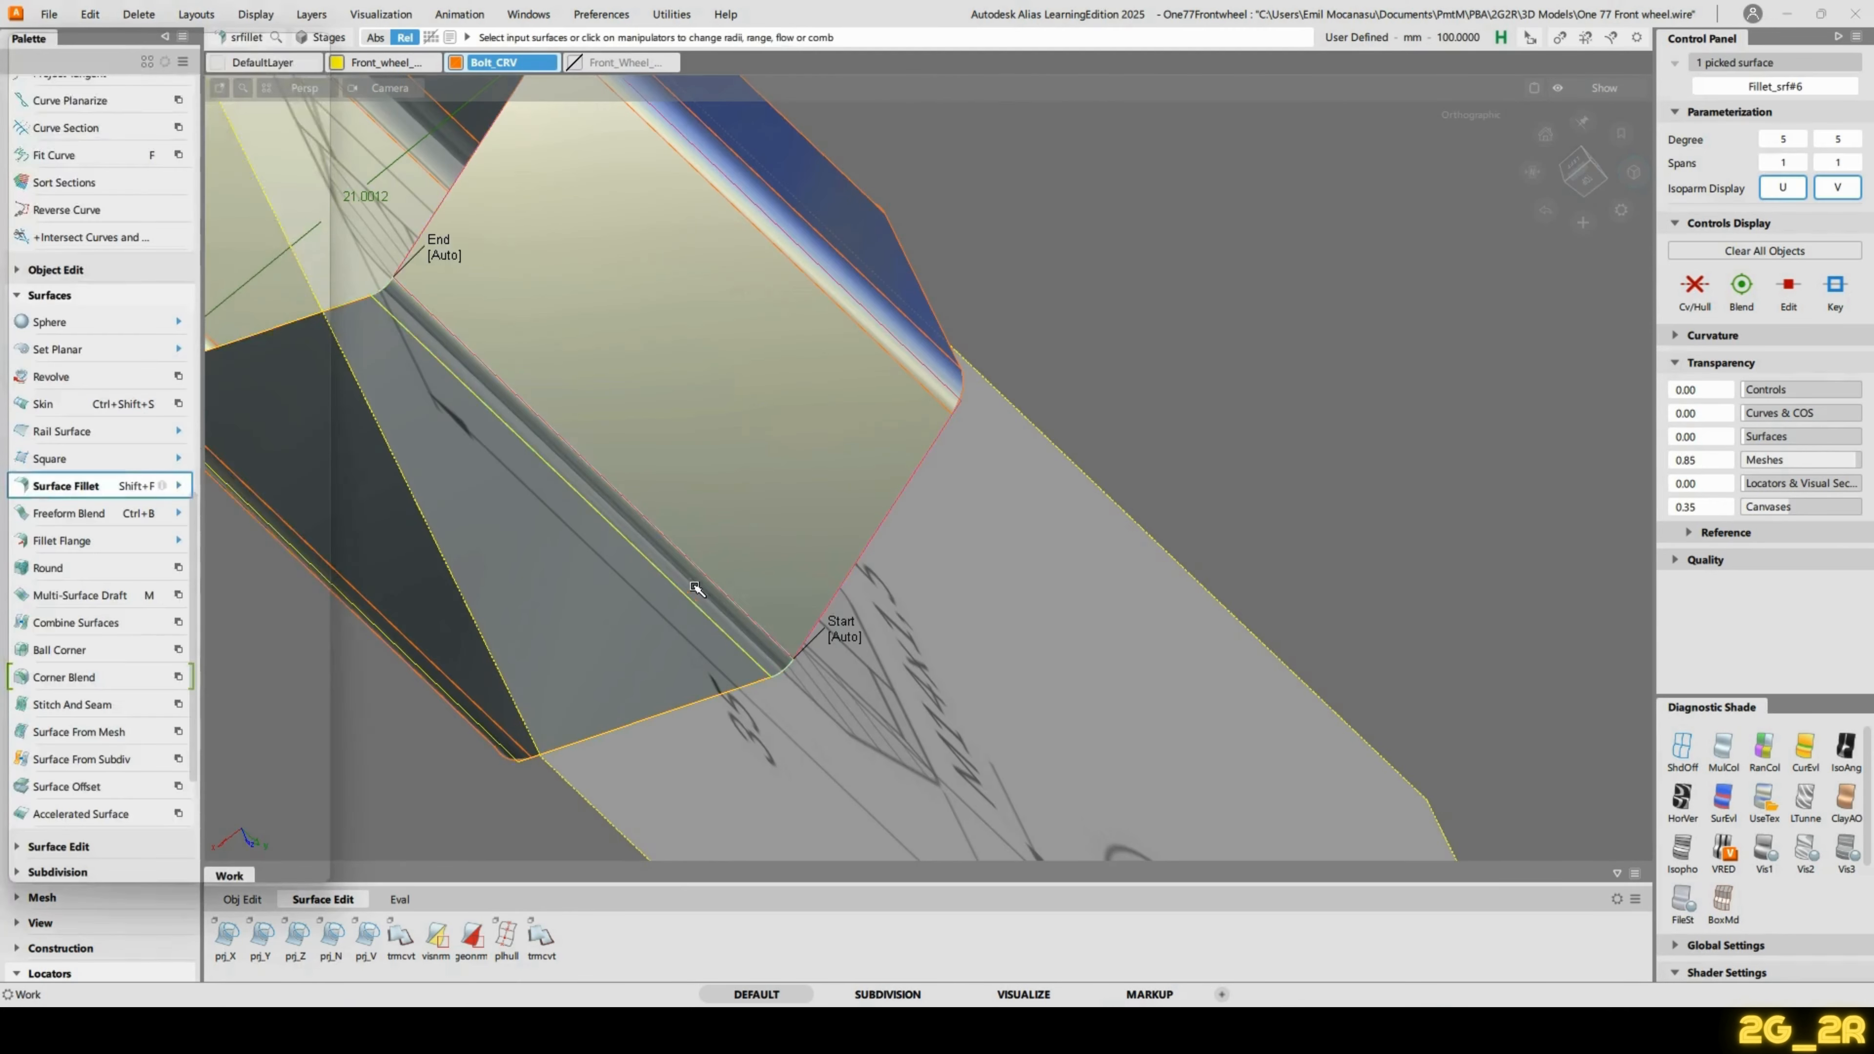
pyautogui.click(899, 459)
pyautogui.click(208, 168)
pyautogui.write('2')
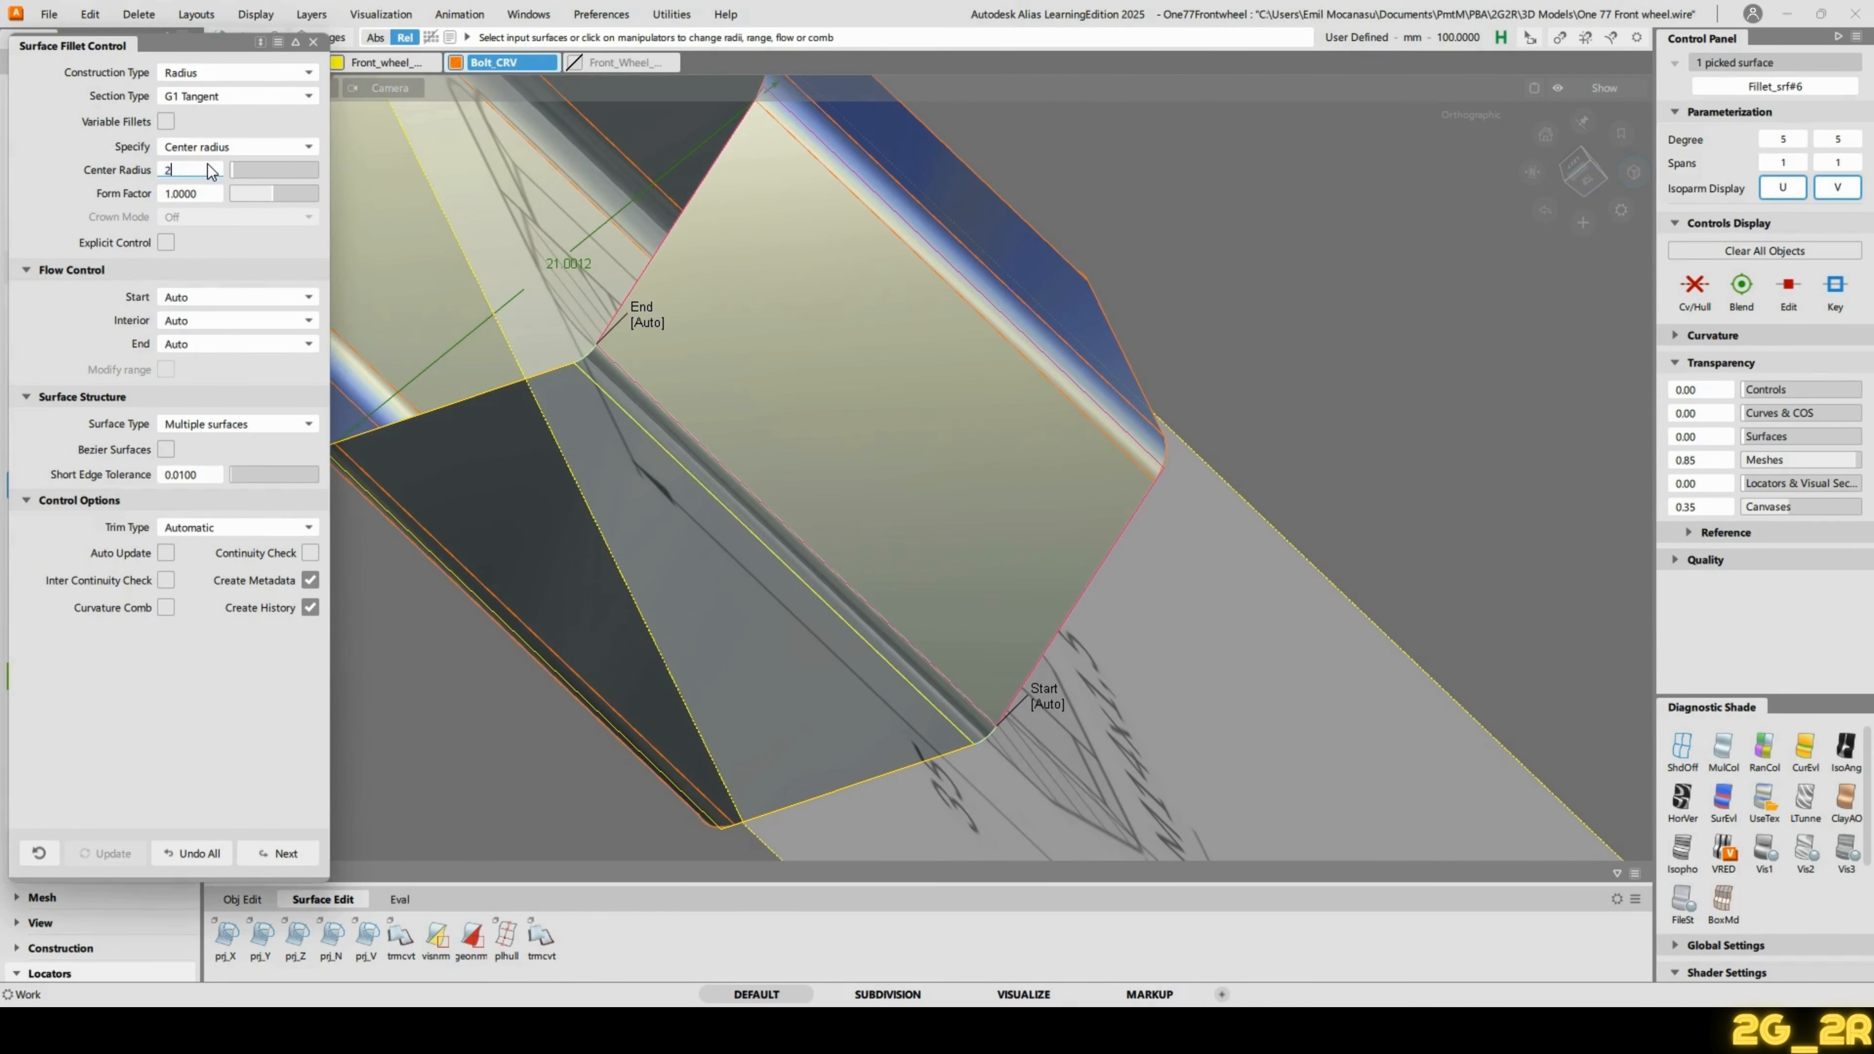
pyautogui.press('Return')
pyautogui.press('space')
# Show all the hidden bolt surfaces again around the hexagonal body.
pyautogui.keyDown('alt'); pyautogui.keyDown('shift'); pyautogui.moveTo(957, 305); pyautogui.dragTo(895, 429, button='right'); pyautogui.keyUp('shift'); pyautogui.keyUp('alt')
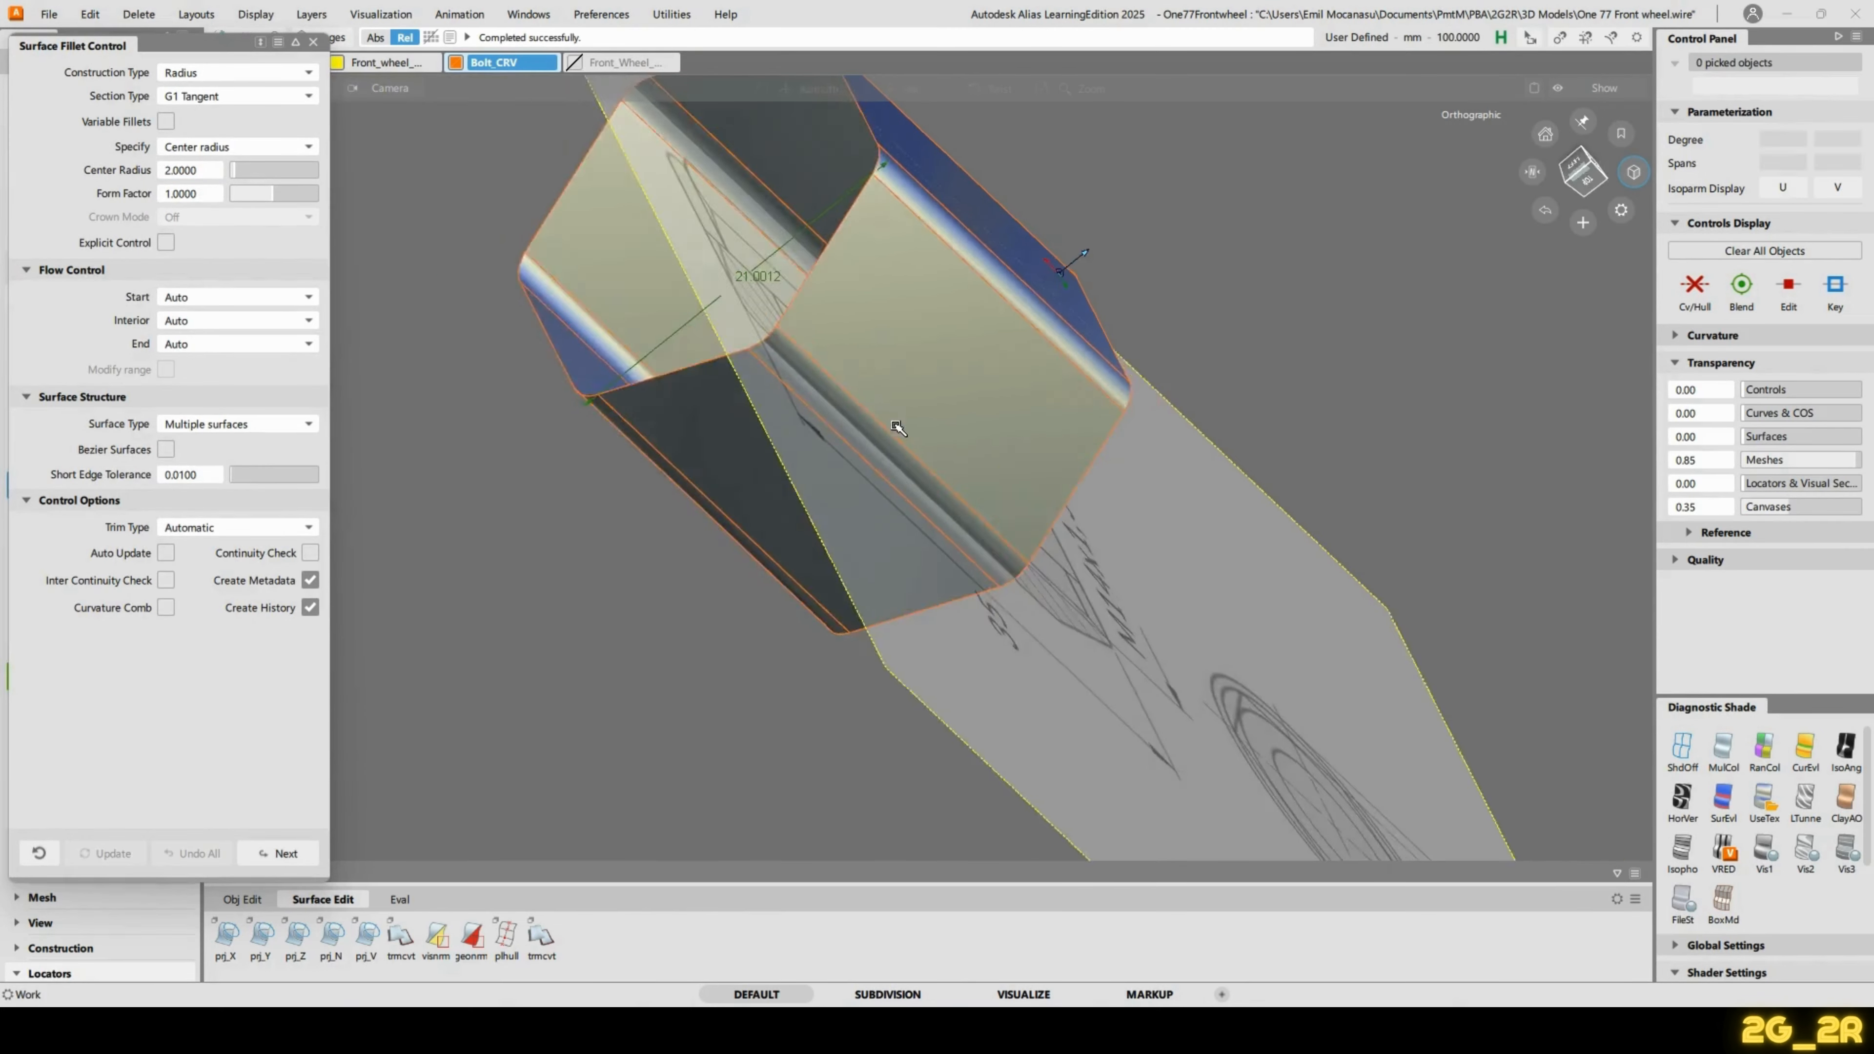
pyautogui.keyDown('alt'); pyautogui.keyDown('shift'); pyautogui.moveTo(895, 430); pyautogui.dragTo(900, 473); pyautogui.keyUp('shift'); pyautogui.keyUp('alt')
pyautogui.hotkey('alt', 'v')
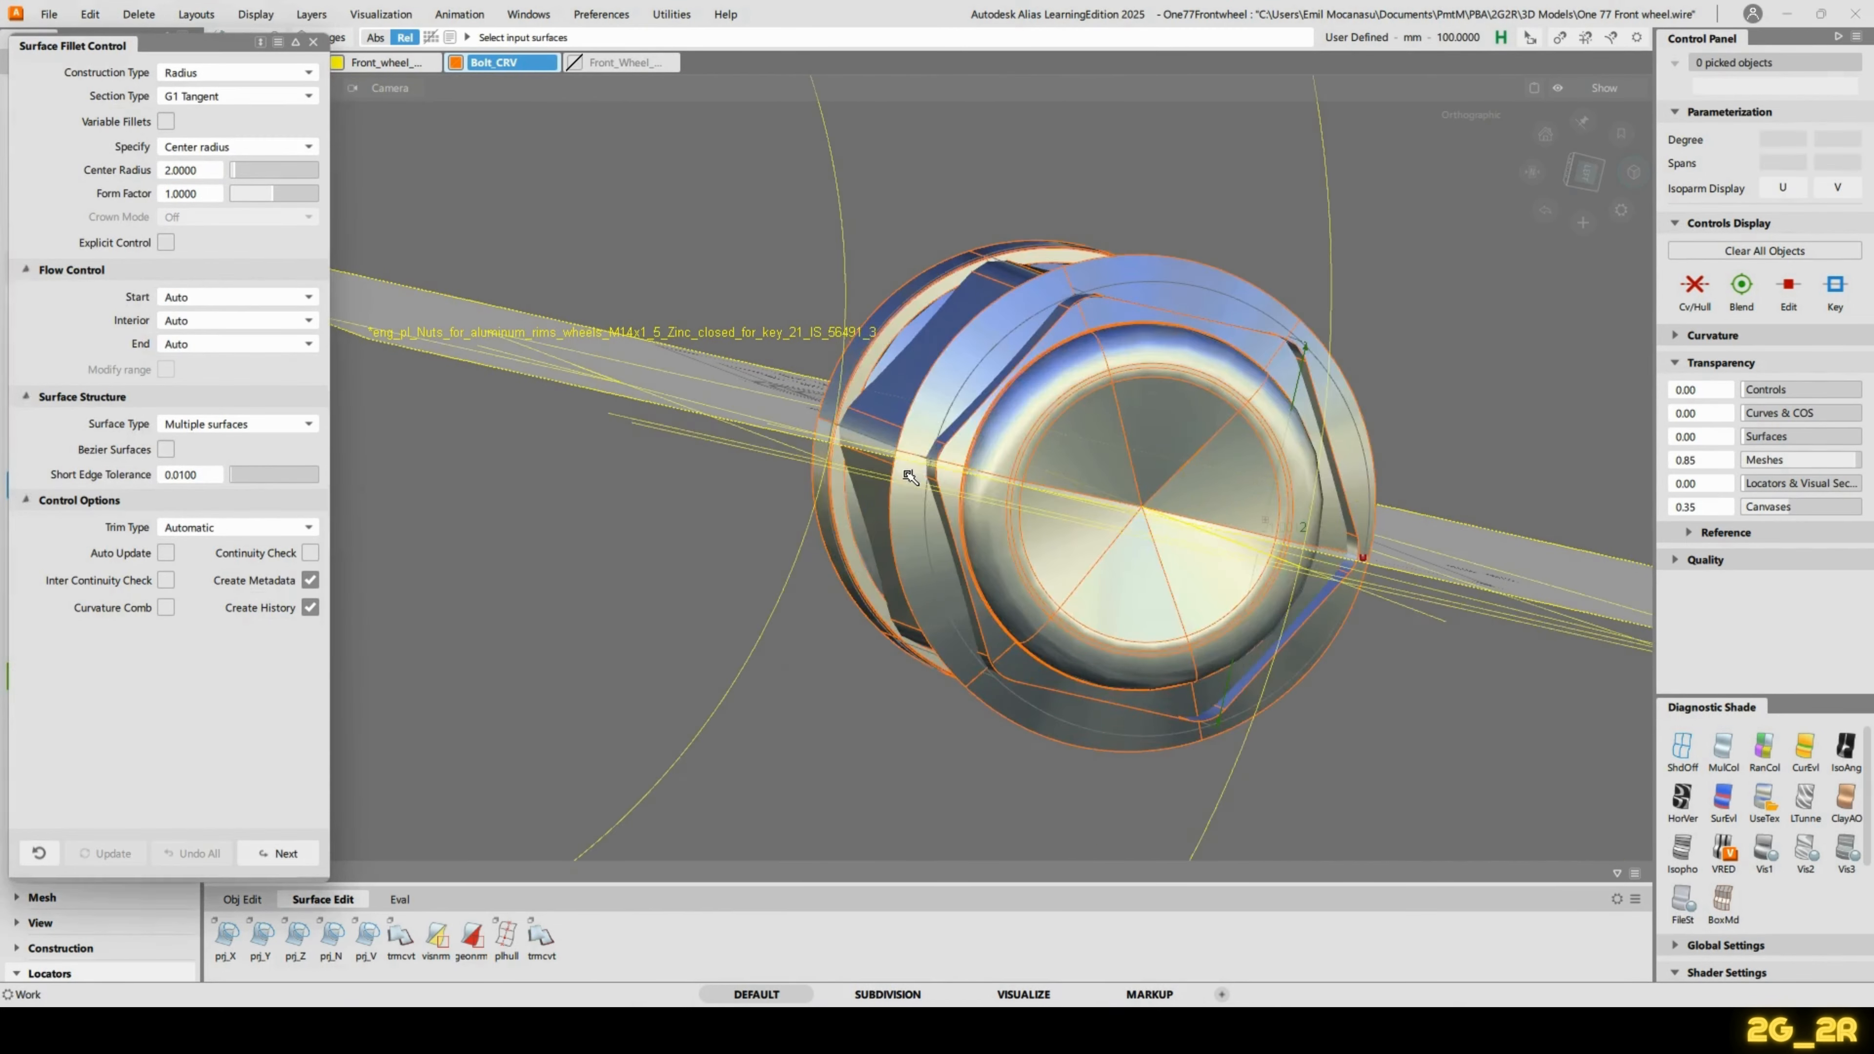
# Examine the bolt's collar edge and its junction with the hex body from several angles and from the front.
pyautogui.keyDown('alt'); pyautogui.keyDown('shift'); pyautogui.moveTo(661, 440); pyautogui.dragTo(804, 384, button='right'); pyautogui.keyUp('shift'); pyautogui.keyUp('alt')
pyautogui.keyDown('alt'); pyautogui.keyDown('shift'); pyautogui.moveTo(804, 384); pyautogui.dragTo(812, 406); pyautogui.keyUp('shift'); pyautogui.keyUp('alt')
pyautogui.keyDown('alt'); pyautogui.keyDown('shift'); pyautogui.moveTo(811, 406); pyautogui.dragTo(719, 679, button='middle'); pyautogui.keyUp('shift'); pyautogui.keyUp('alt')
pyautogui.keyDown('alt'); pyautogui.keyDown('shift'); pyautogui.moveTo(720, 679); pyautogui.dragTo(891, 473, button='right'); pyautogui.keyUp('shift'); pyautogui.keyUp('alt')
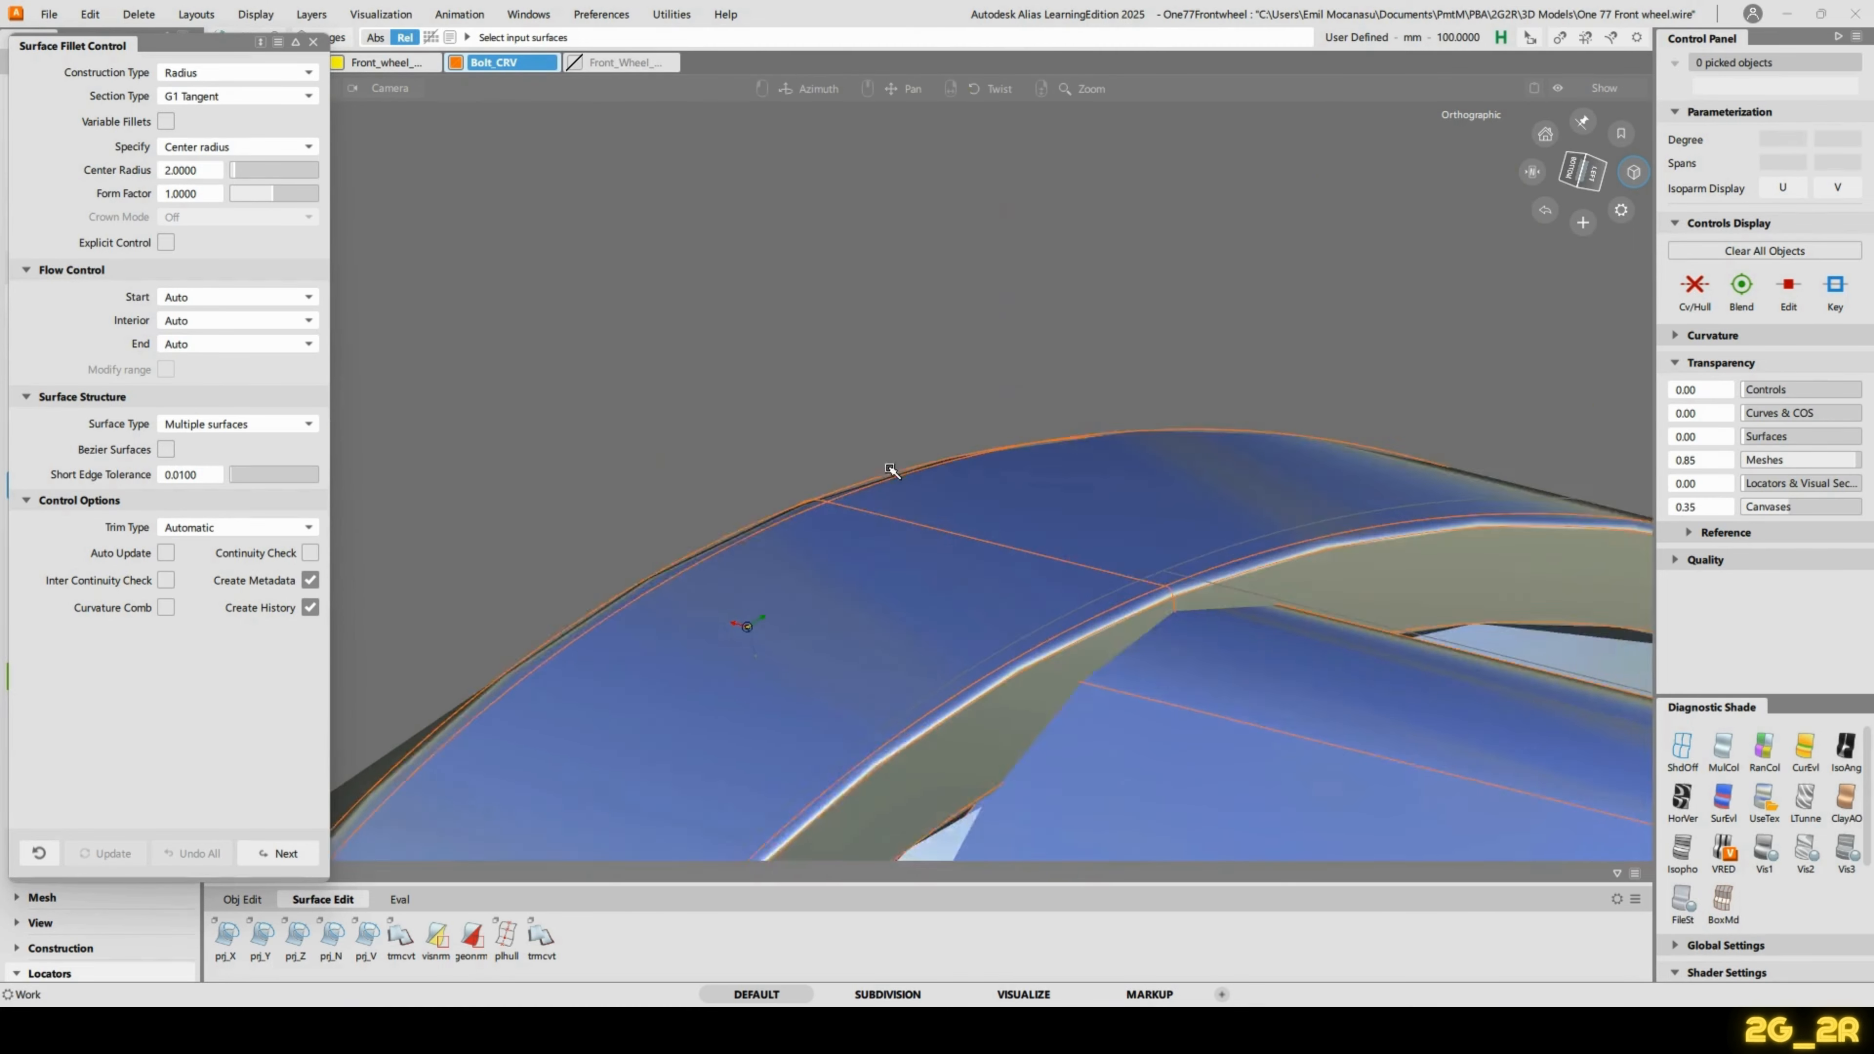
pyautogui.keyDown('alt'); pyautogui.keyDown('shift'); pyautogui.moveTo(891, 474); pyautogui.dragTo(988, 404, button='middle'); pyautogui.keyUp('shift'); pyautogui.keyUp('alt')
pyautogui.keyDown('alt'); pyautogui.keyDown('shift'); pyautogui.click(1377, 658); pyautogui.keyUp('shift'); pyautogui.keyUp('alt')
pyautogui.keyDown('alt'); pyautogui.keyDown('shift'); pyautogui.moveTo(1376, 658); pyautogui.dragTo(1313, 652); pyautogui.keyUp('shift'); pyautogui.keyUp('alt')
pyautogui.keyDown('alt'); pyautogui.keyDown('shift'); pyautogui.moveTo(1313, 652); pyautogui.dragTo(1336, 415, button='right'); pyautogui.keyUp('shift'); pyautogui.keyUp('alt')
pyautogui.keyDown('alt'); pyautogui.keyDown('shift'); pyautogui.moveTo(1313, 774); pyautogui.dragTo(1271, 527, button='middle'); pyautogui.keyUp('shift'); pyautogui.keyUp('alt')
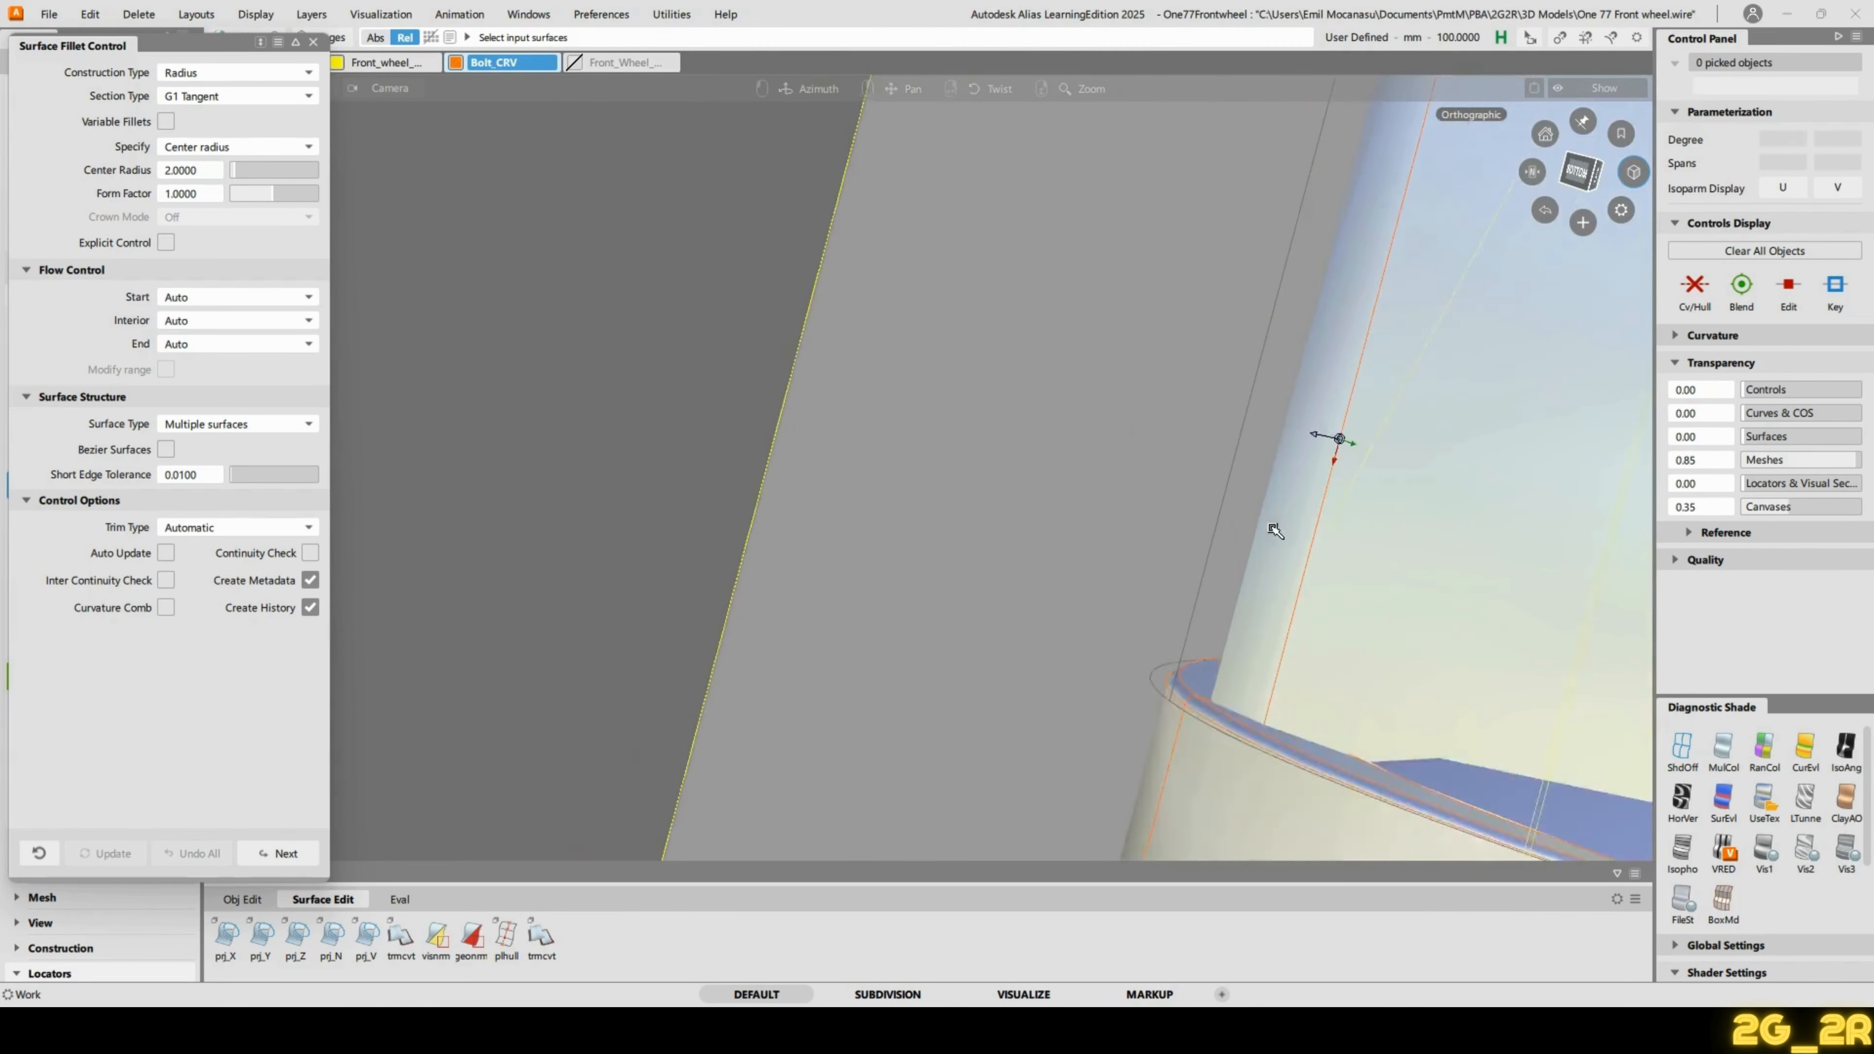
pyautogui.keyDown('alt'); pyautogui.keyDown('shift'); pyautogui.moveTo(1272, 527); pyautogui.dragTo(1173, 535); pyautogui.keyUp('shift'); pyautogui.keyUp('alt')
pyautogui.keyDown('alt'); pyautogui.keyDown('shift'); pyautogui.moveTo(1172, 535); pyautogui.dragTo(1080, 627, button='middle'); pyautogui.keyUp('shift'); pyautogui.keyUp('alt')
pyautogui.keyDown('alt'); pyautogui.keyDown('shift'); pyautogui.moveTo(1143, 464); pyautogui.dragTo(870, 509); pyautogui.keyUp('shift'); pyautogui.keyUp('alt')
pyautogui.keyDown('alt'); pyautogui.keyDown('shift'); pyautogui.moveTo(1193, 462); pyautogui.dragTo(1297, 211); pyautogui.keyUp('shift'); pyautogui.keyUp('alt')
pyautogui.click(1578, 169)
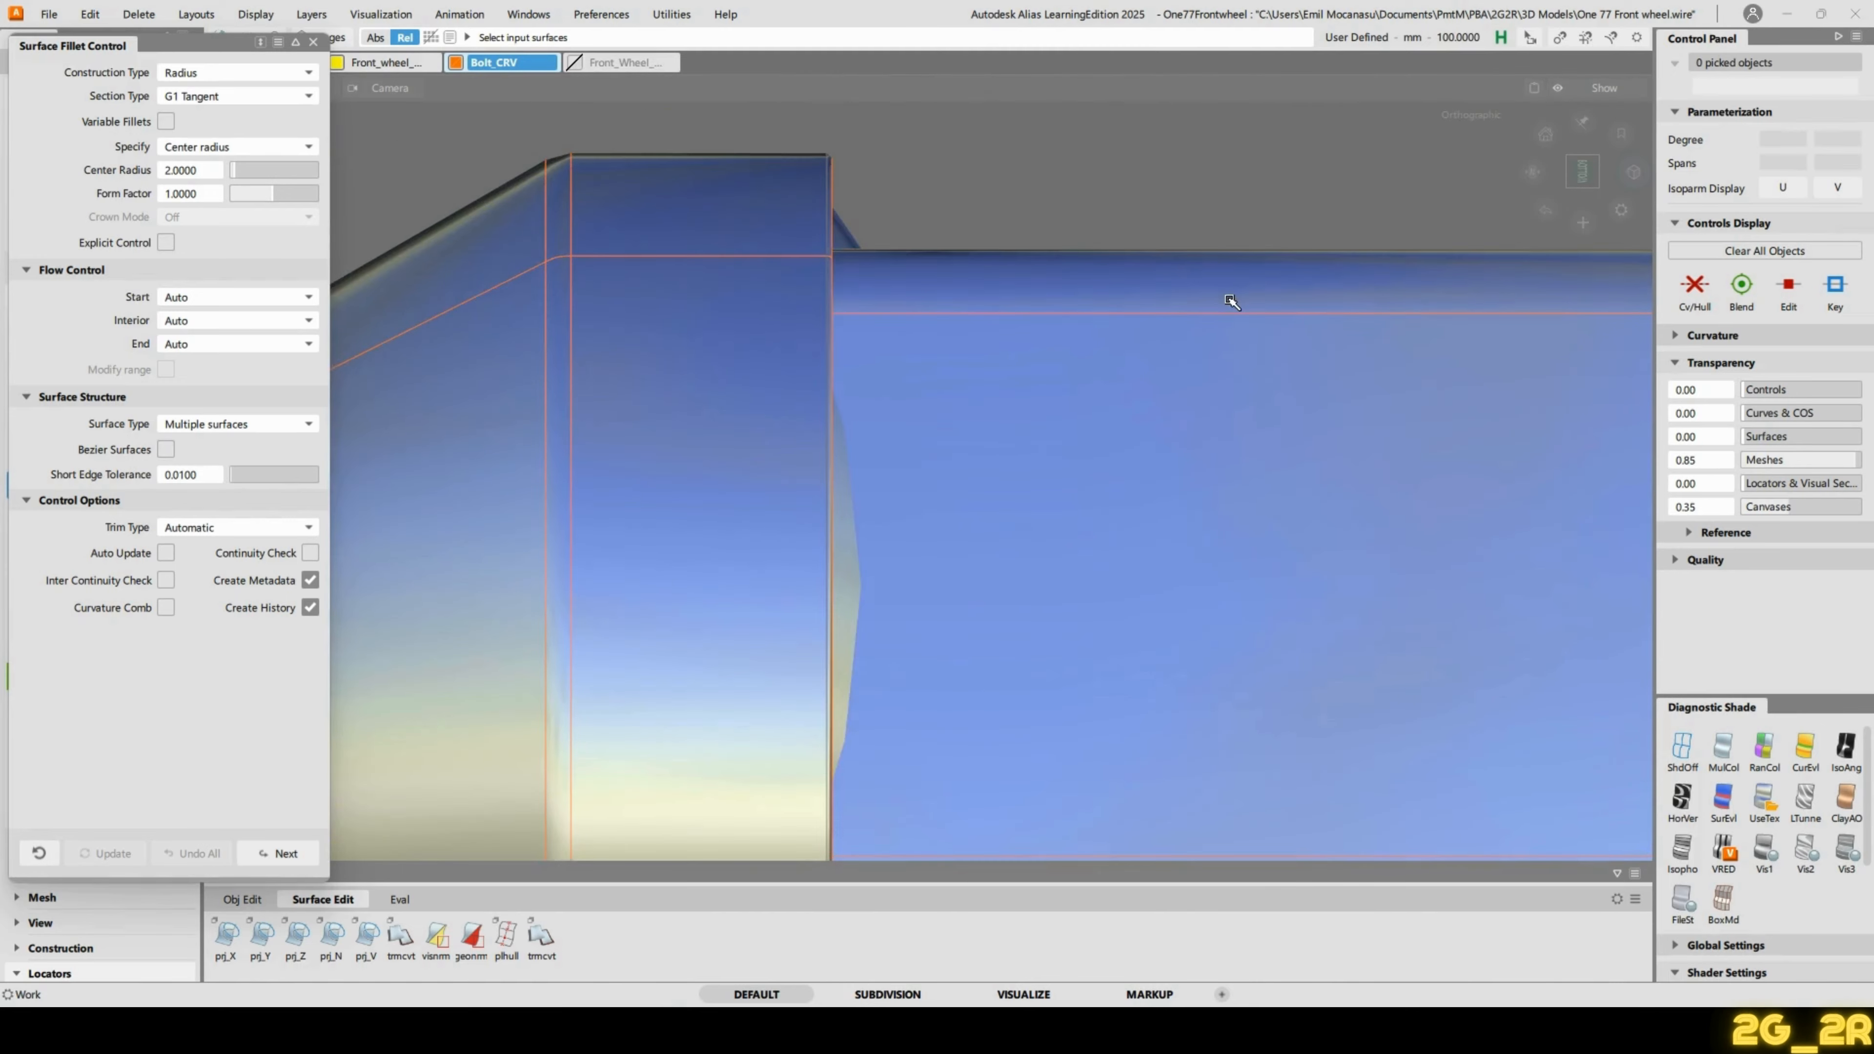
pyautogui.keyDown('alt'); pyautogui.keyDown('shift'); pyautogui.moveTo(1143, 235); pyautogui.dragTo(907, 439, button='middle'); pyautogui.keyUp('shift'); pyautogui.keyUp('alt')
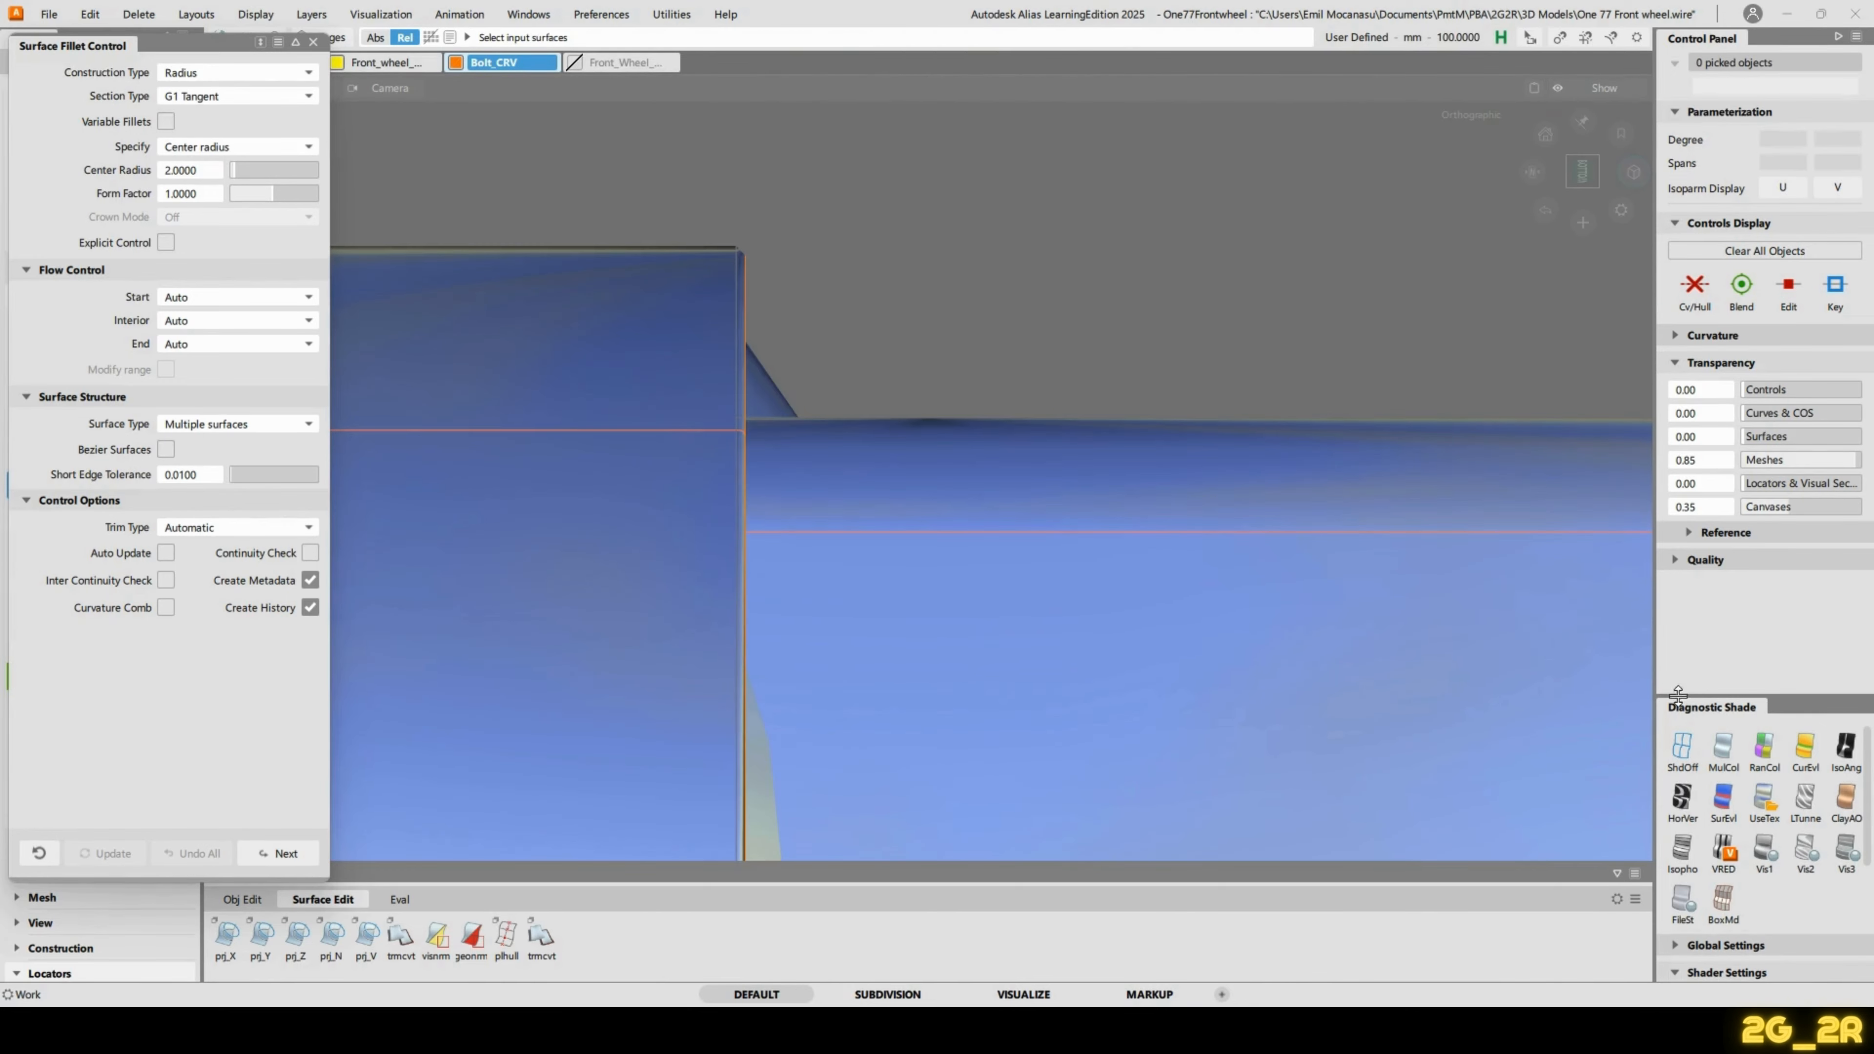
# Turn off the diagnostic shading and examine the bolt's wireframe profile against the reference drawing at the collar corner.
pyautogui.click(1683, 749)
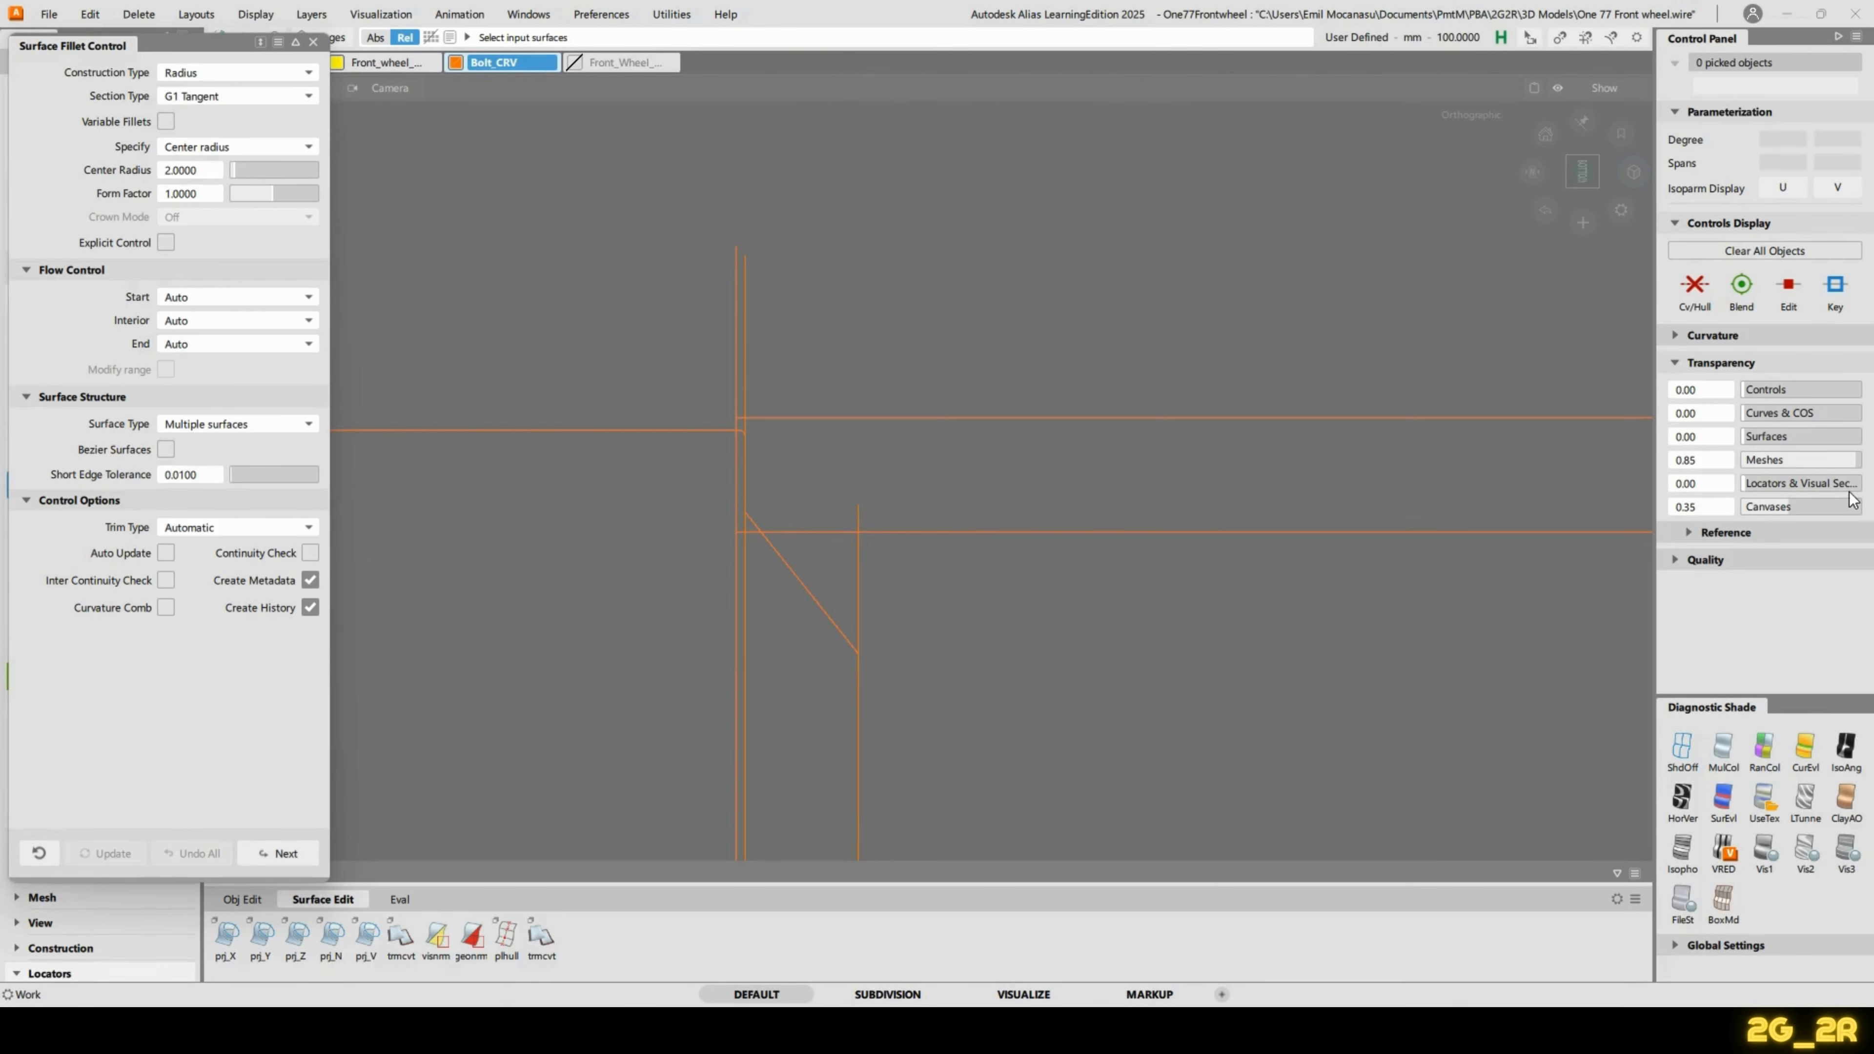
pyautogui.keyDown('alt'); pyautogui.keyDown('shift'); pyautogui.moveTo(1365, 443); pyautogui.dragTo(975, 632); pyautogui.keyUp('shift'); pyautogui.keyUp('alt')
pyautogui.keyDown('alt'); pyautogui.keyDown('shift'); pyautogui.moveTo(974, 632); pyautogui.dragTo(947, 515, button='right'); pyautogui.keyUp('shift'); pyautogui.keyUp('alt')
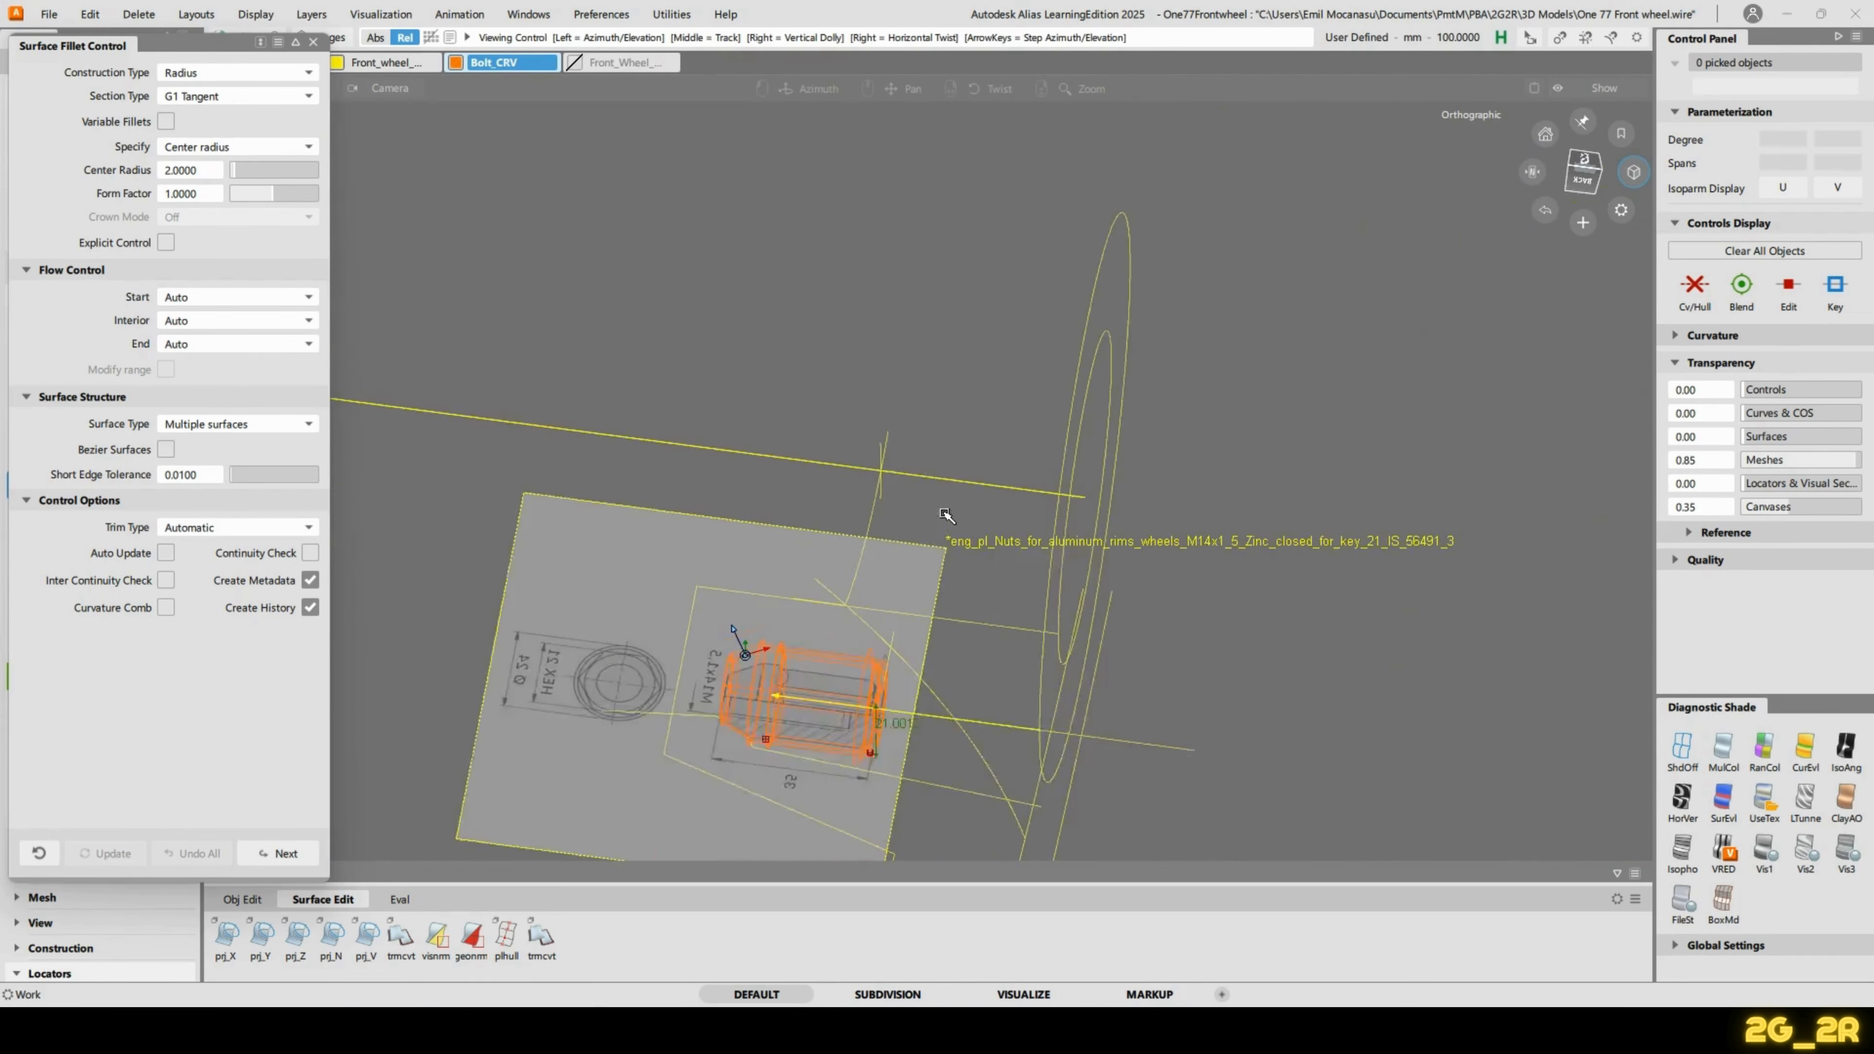
pyautogui.keyDown('alt'); pyautogui.keyDown('shift'); pyautogui.moveTo(947, 515); pyautogui.dragTo(1854, 598); pyautogui.keyUp('shift'); pyautogui.keyUp('alt')
pyautogui.keyDown('alt'); pyautogui.keyDown('shift'); pyautogui.moveTo(1159, 803); pyautogui.dragTo(1152, 388); pyautogui.keyUp('shift'); pyautogui.keyUp('alt')
pyautogui.keyDown('alt'); pyautogui.keyDown('shift'); pyautogui.moveTo(797, 579); pyautogui.dragTo(896, 280, button='right'); pyautogui.keyUp('shift'); pyautogui.keyUp('alt')
pyautogui.keyDown('alt'); pyautogui.keyDown('shift'); pyautogui.moveTo(767, 487); pyautogui.dragTo(827, 568, button='middle'); pyautogui.keyUp('shift'); pyautogui.keyUp('alt')
pyautogui.keyDown('alt'); pyautogui.keyDown('shift'); pyautogui.moveTo(723, 490); pyautogui.dragTo(703, 373, button='right'); pyautogui.keyUp('shift'); pyautogui.keyUp('alt')
pyautogui.keyDown('alt'); pyautogui.keyDown('shift'); pyautogui.moveTo(703, 373); pyautogui.dragTo(892, 642, button='middle'); pyautogui.keyUp('shift'); pyautogui.keyUp('alt')
pyautogui.keyDown('alt'); pyautogui.keyDown('shift'); pyautogui.moveTo(892, 642); pyautogui.dragTo(679, 409, button='right'); pyautogui.keyUp('shift'); pyautogui.keyUp('alt')
pyautogui.keyDown('alt'); pyautogui.keyDown('shift'); pyautogui.moveTo(679, 409); pyautogui.dragTo(925, 561, button='middle'); pyautogui.keyUp('shift'); pyautogui.keyUp('alt')
# Stretch the upper end of the slanted profile line about 0.69 mm up in Z and slightly inward toward the collar.
pyautogui.press('s')
pyautogui.click(870, 634)
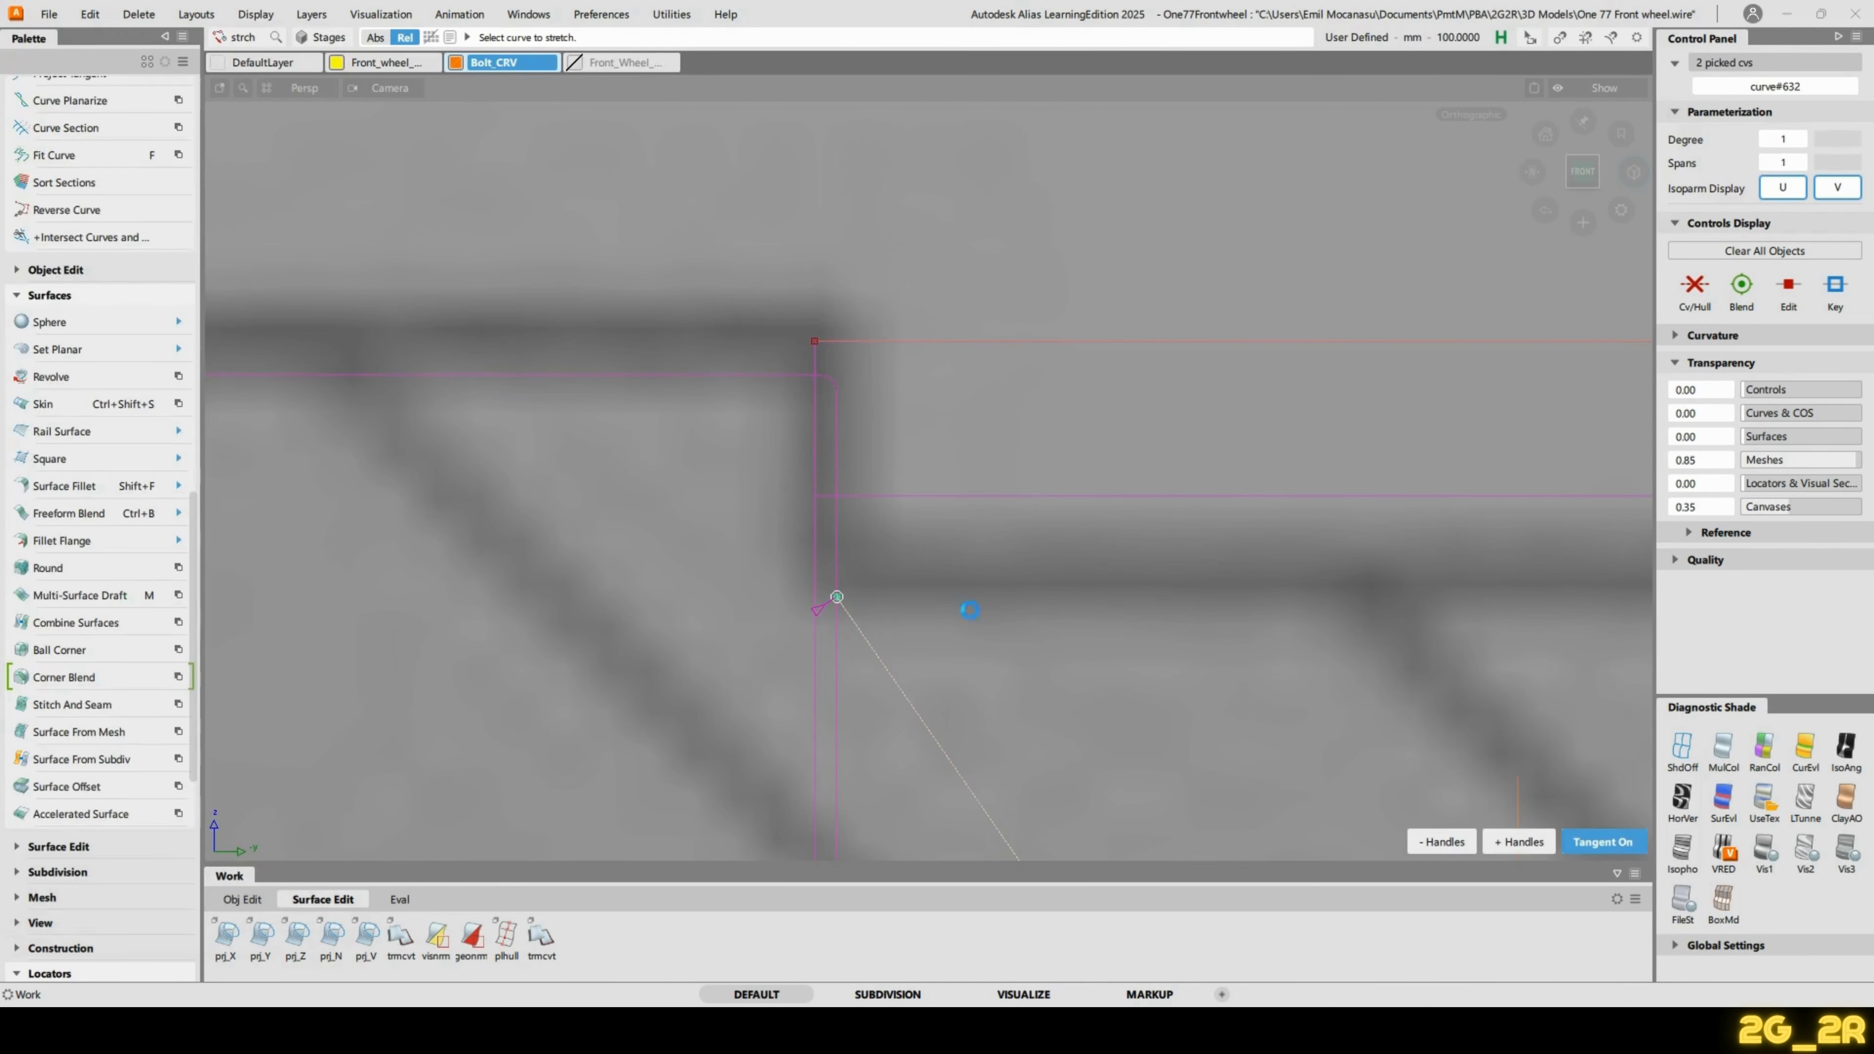
pyautogui.moveTo(1003, 636); pyautogui.dragTo(994, 521, button='right')
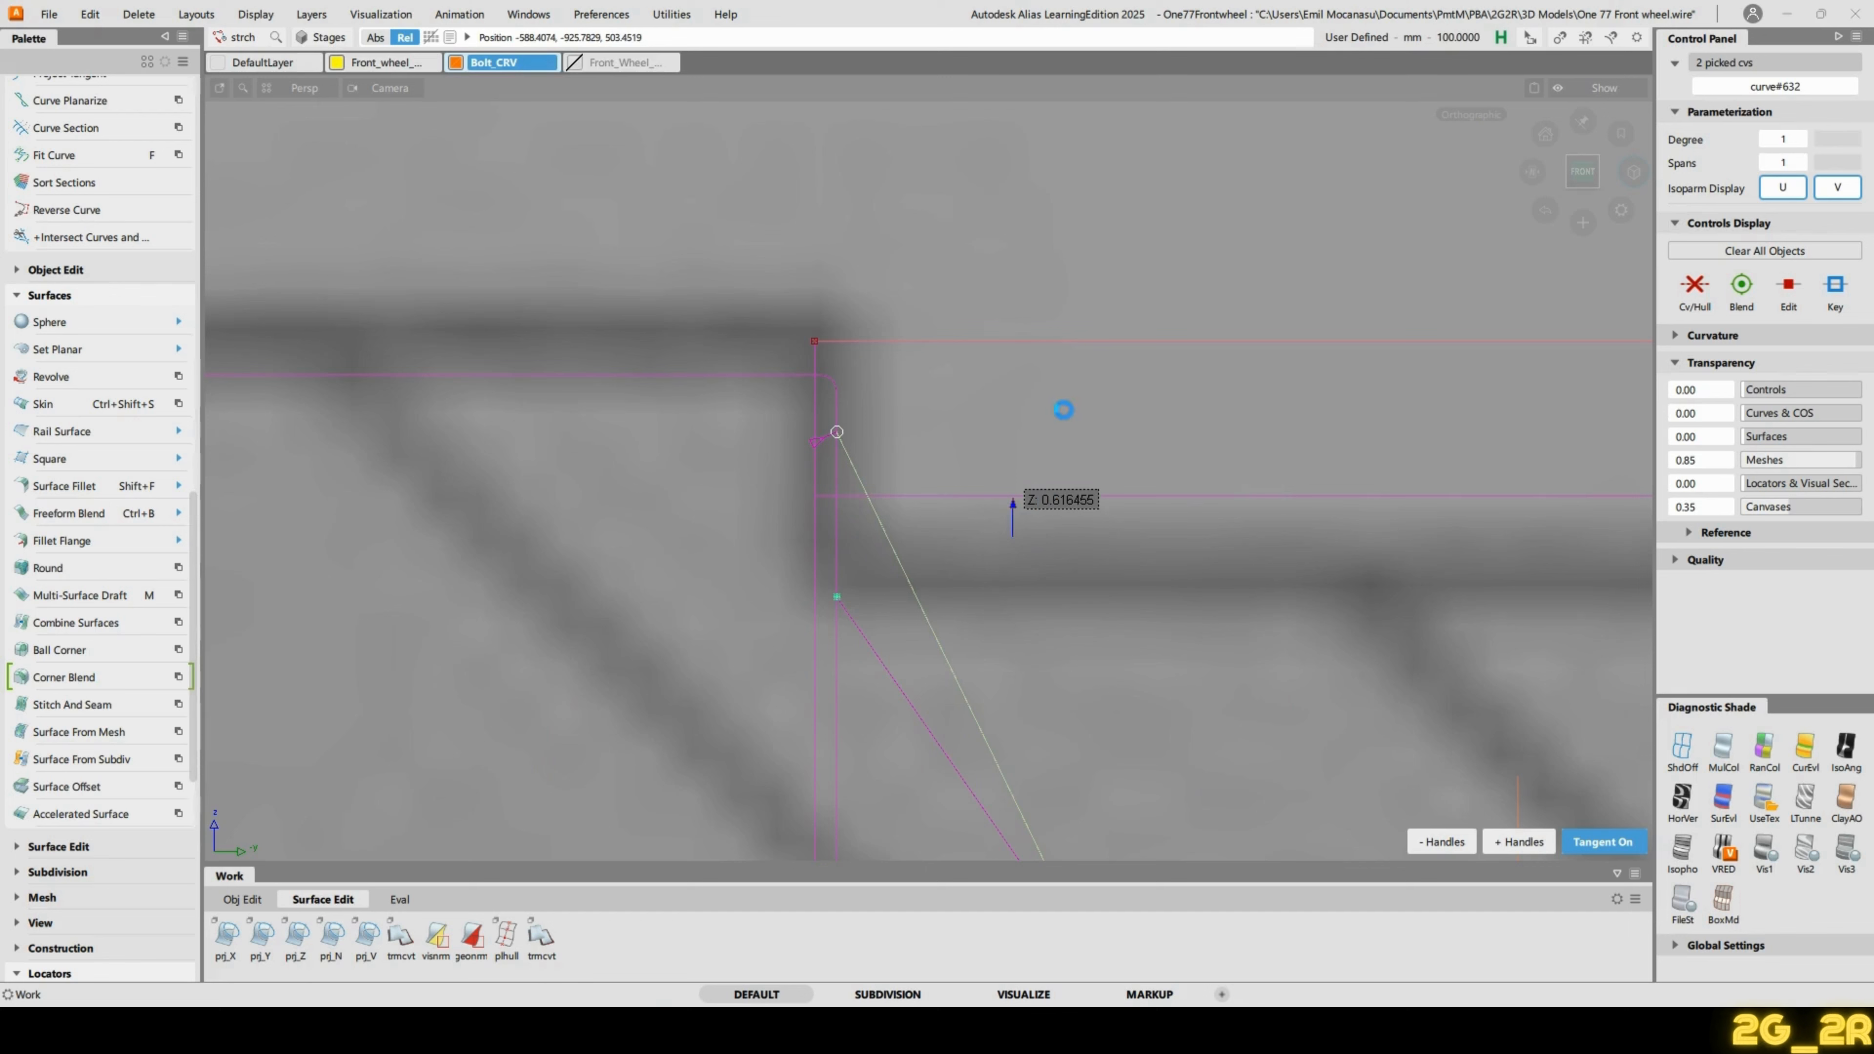
pyautogui.moveTo(1066, 422); pyautogui.dragTo(1070, 400, button='right')
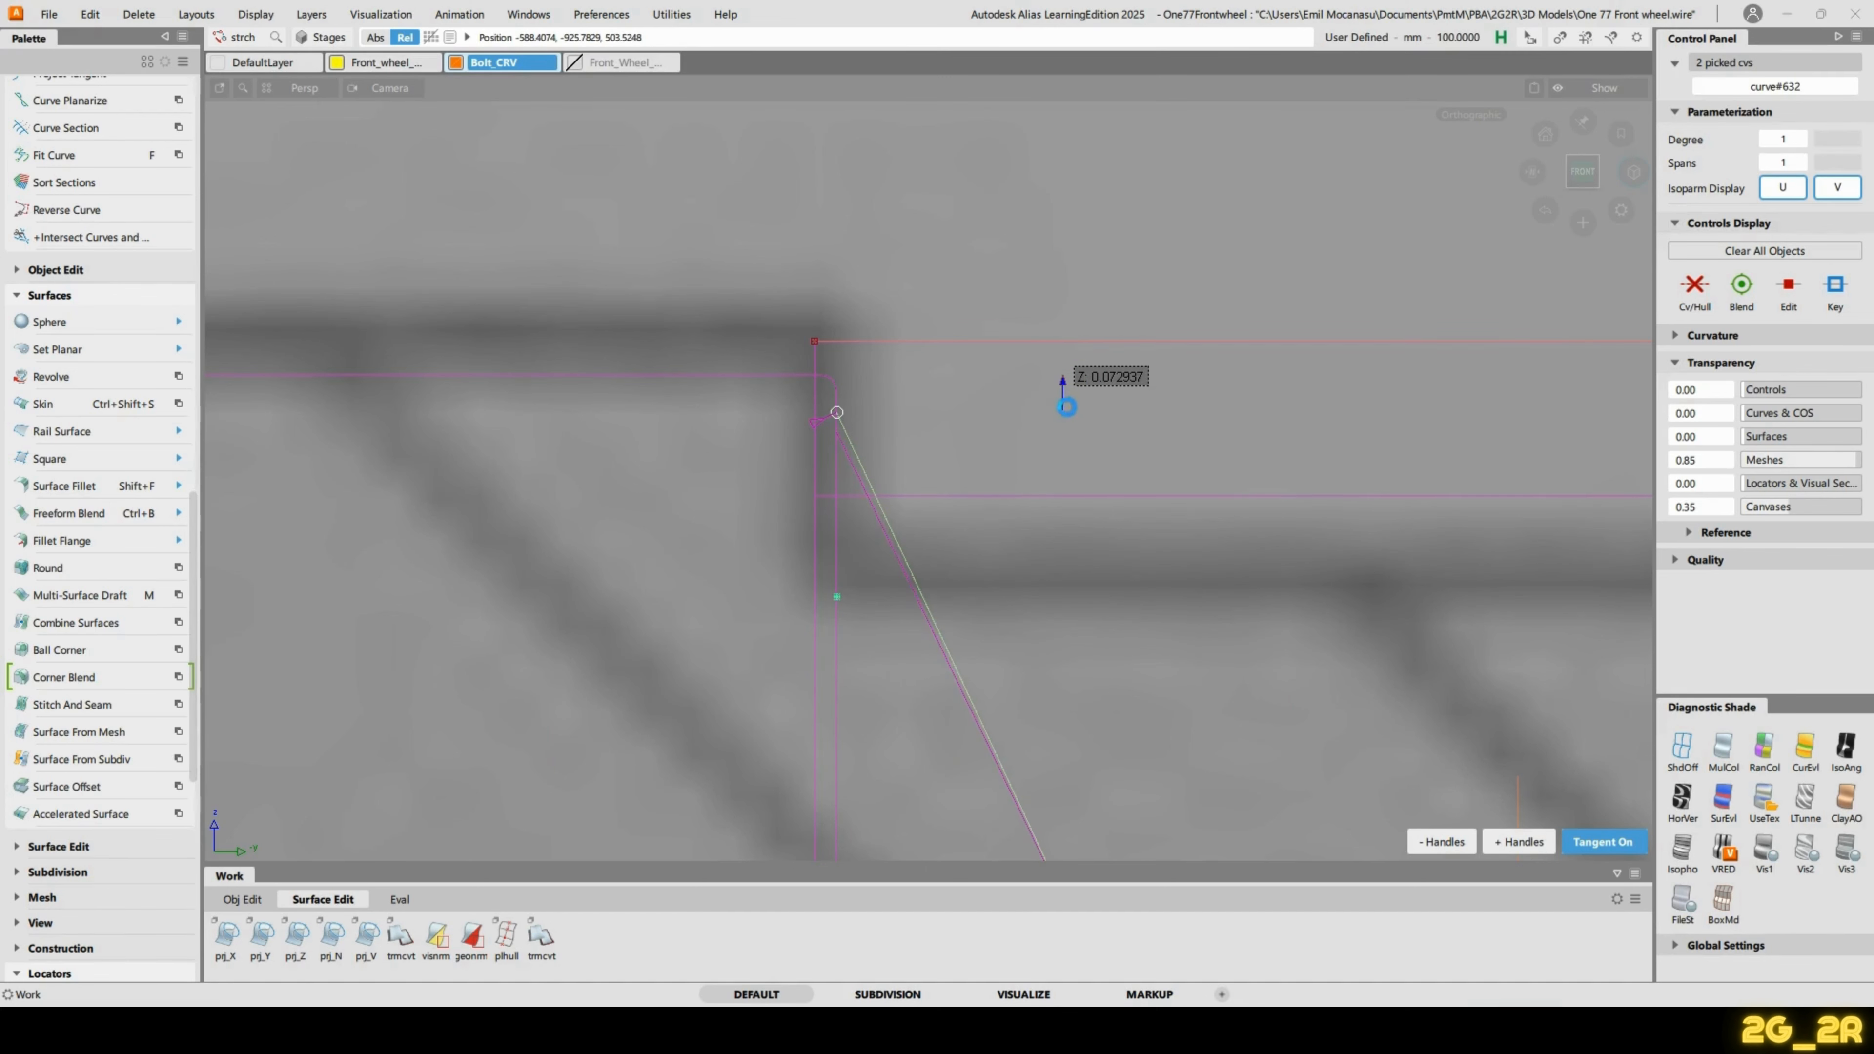
pyautogui.moveTo(1067, 407); pyautogui.dragTo(1062, 410, button='middle')
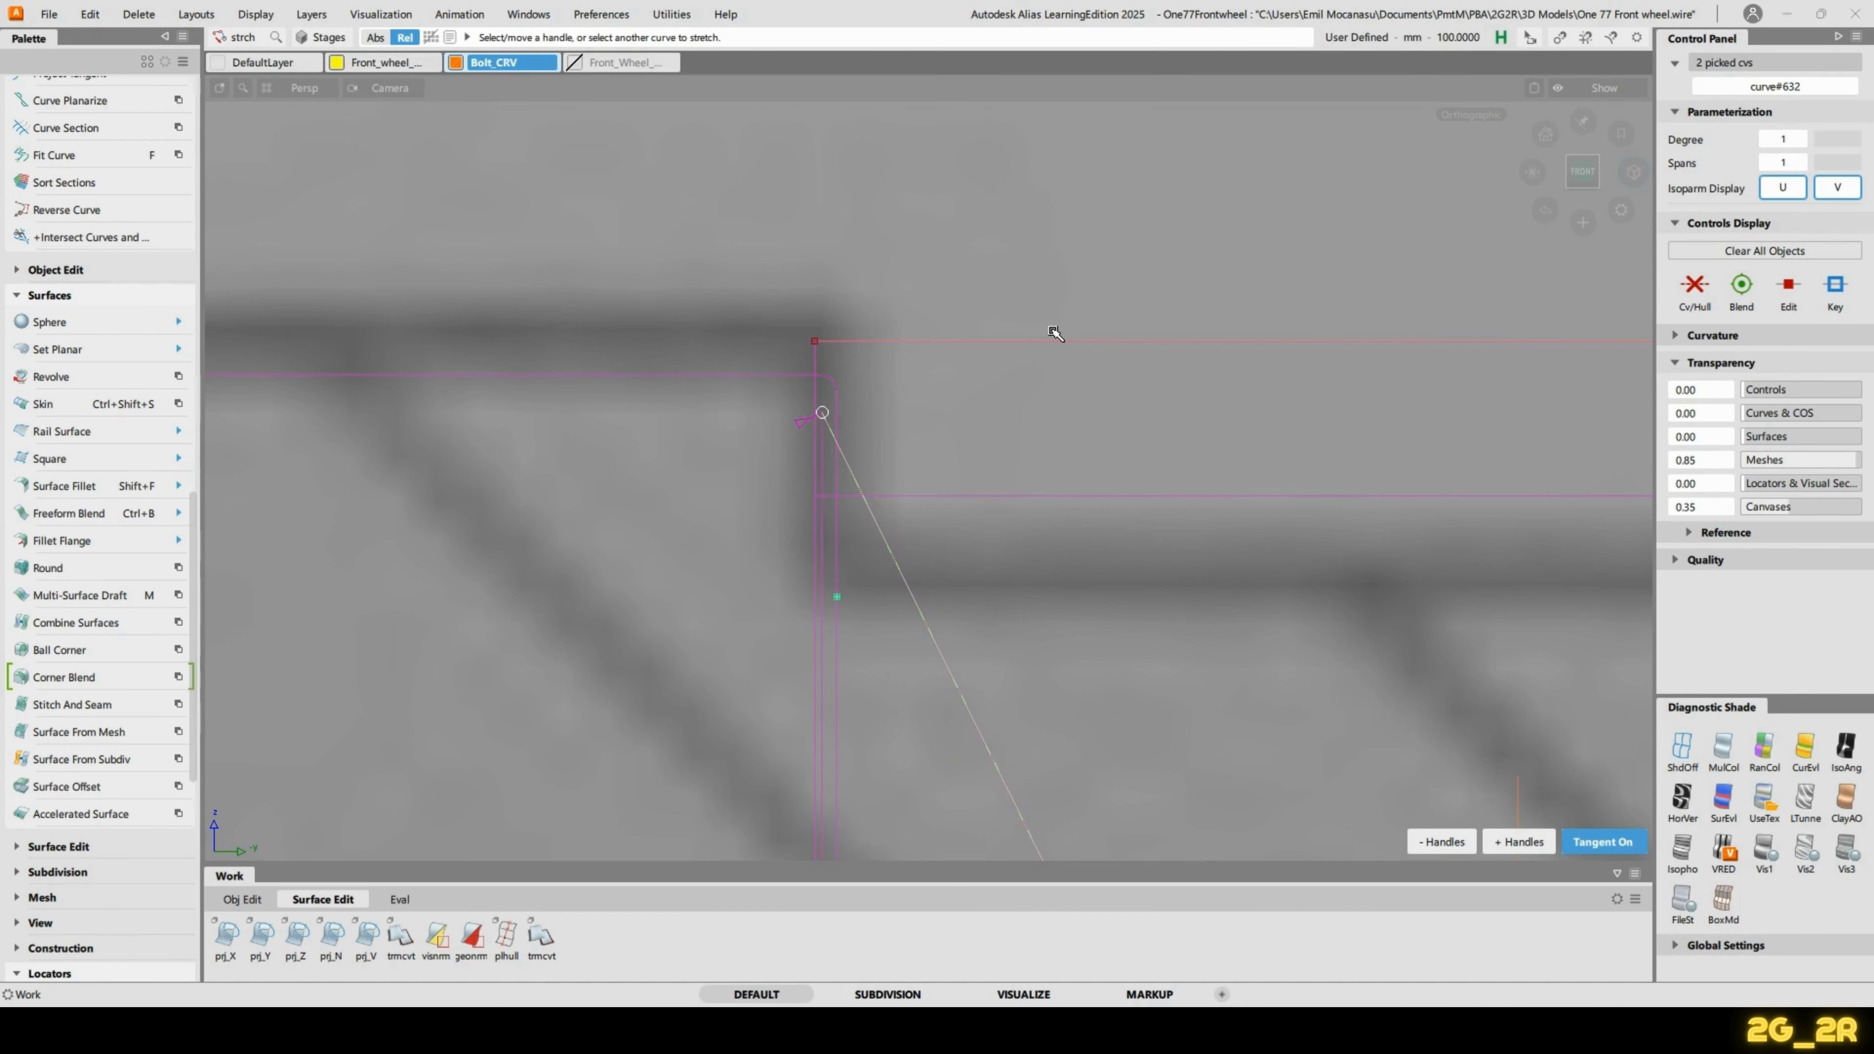
pyautogui.keyDown('alt'); pyautogui.keyDown('shift'); pyautogui.moveTo(1058, 238); pyautogui.dragTo(979, 310, button='right'); pyautogui.keyUp('shift'); pyautogui.keyUp('alt')
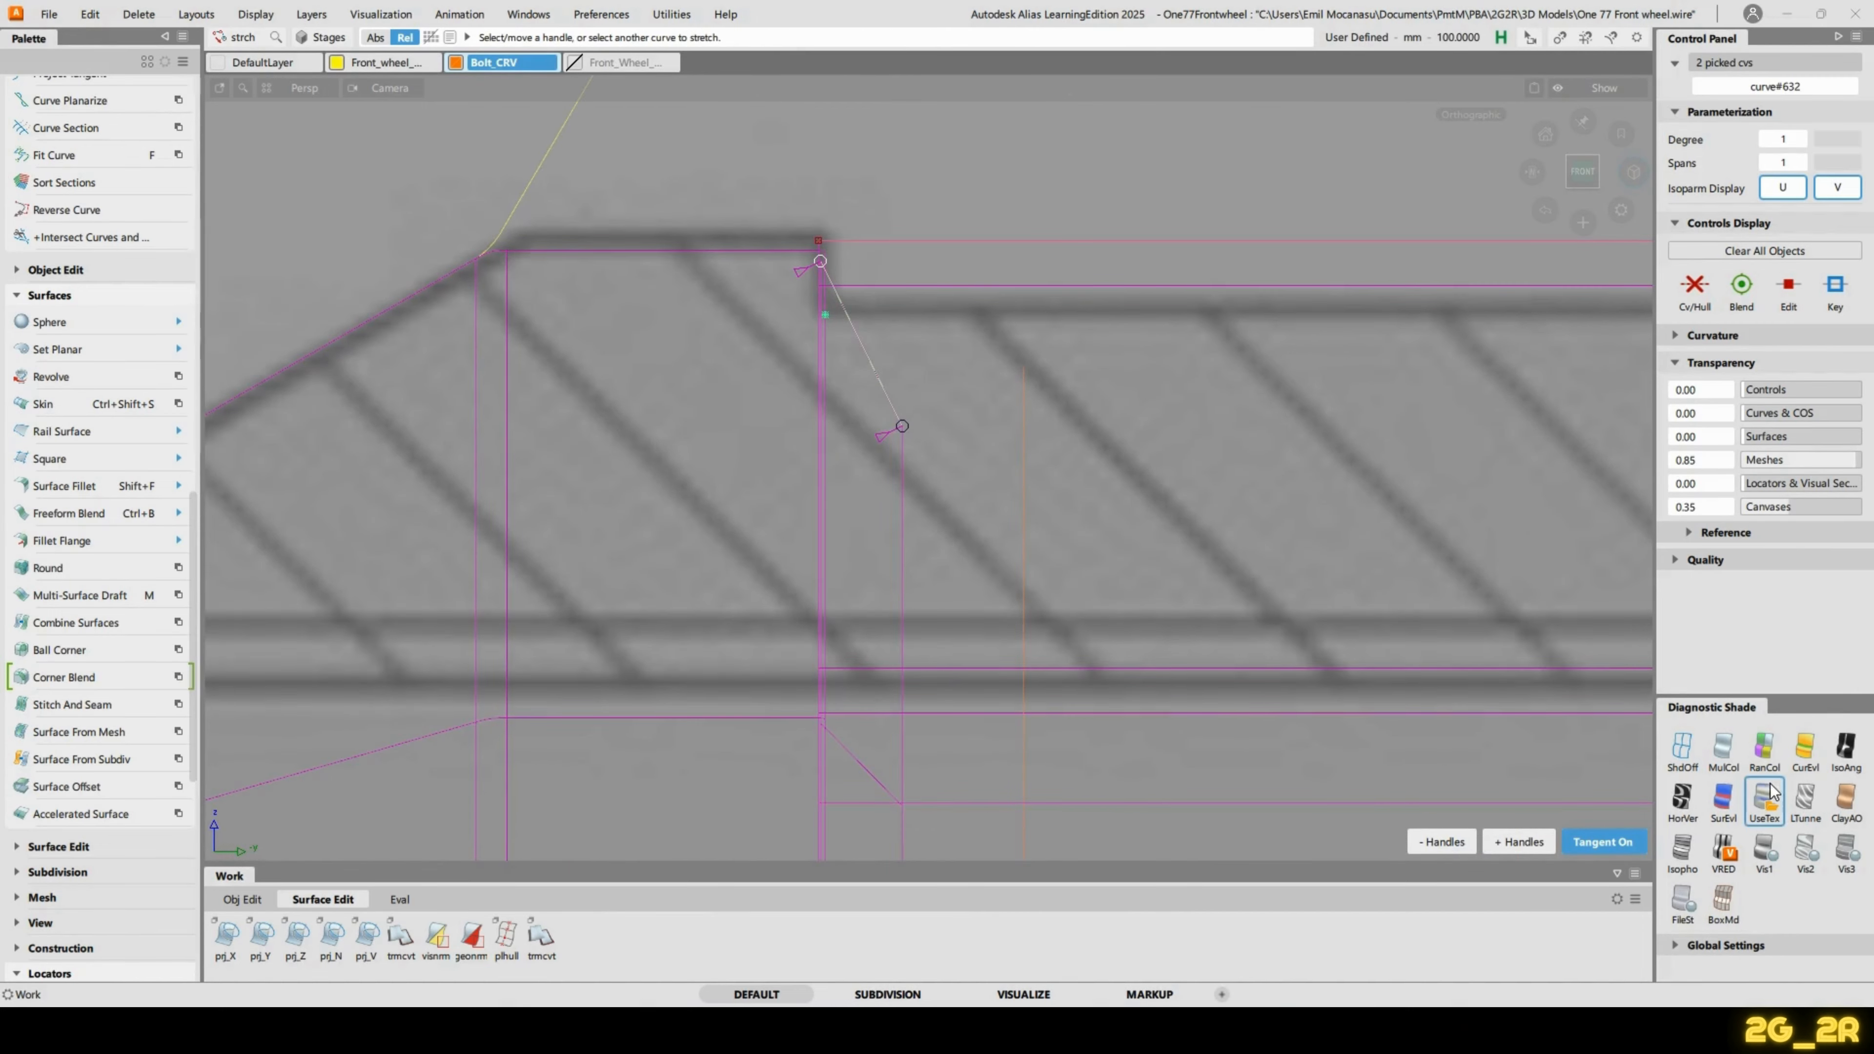
# Turn on the textured diagnostic shading and examine the junction between the collar and the hex body from the front.
pyautogui.click(1764, 797)
pyautogui.moveTo(987, 481)
pyautogui.keyDown('alt'); pyautogui.keyDown('shift'); pyautogui.mouseDown()
pyautogui.moveTo(982, 518)
pyautogui.moveTo(971, 446)
pyautogui.moveTo(987, 473)
pyautogui.mouseUp(); pyautogui.keyUp('shift'); pyautogui.keyUp('alt')
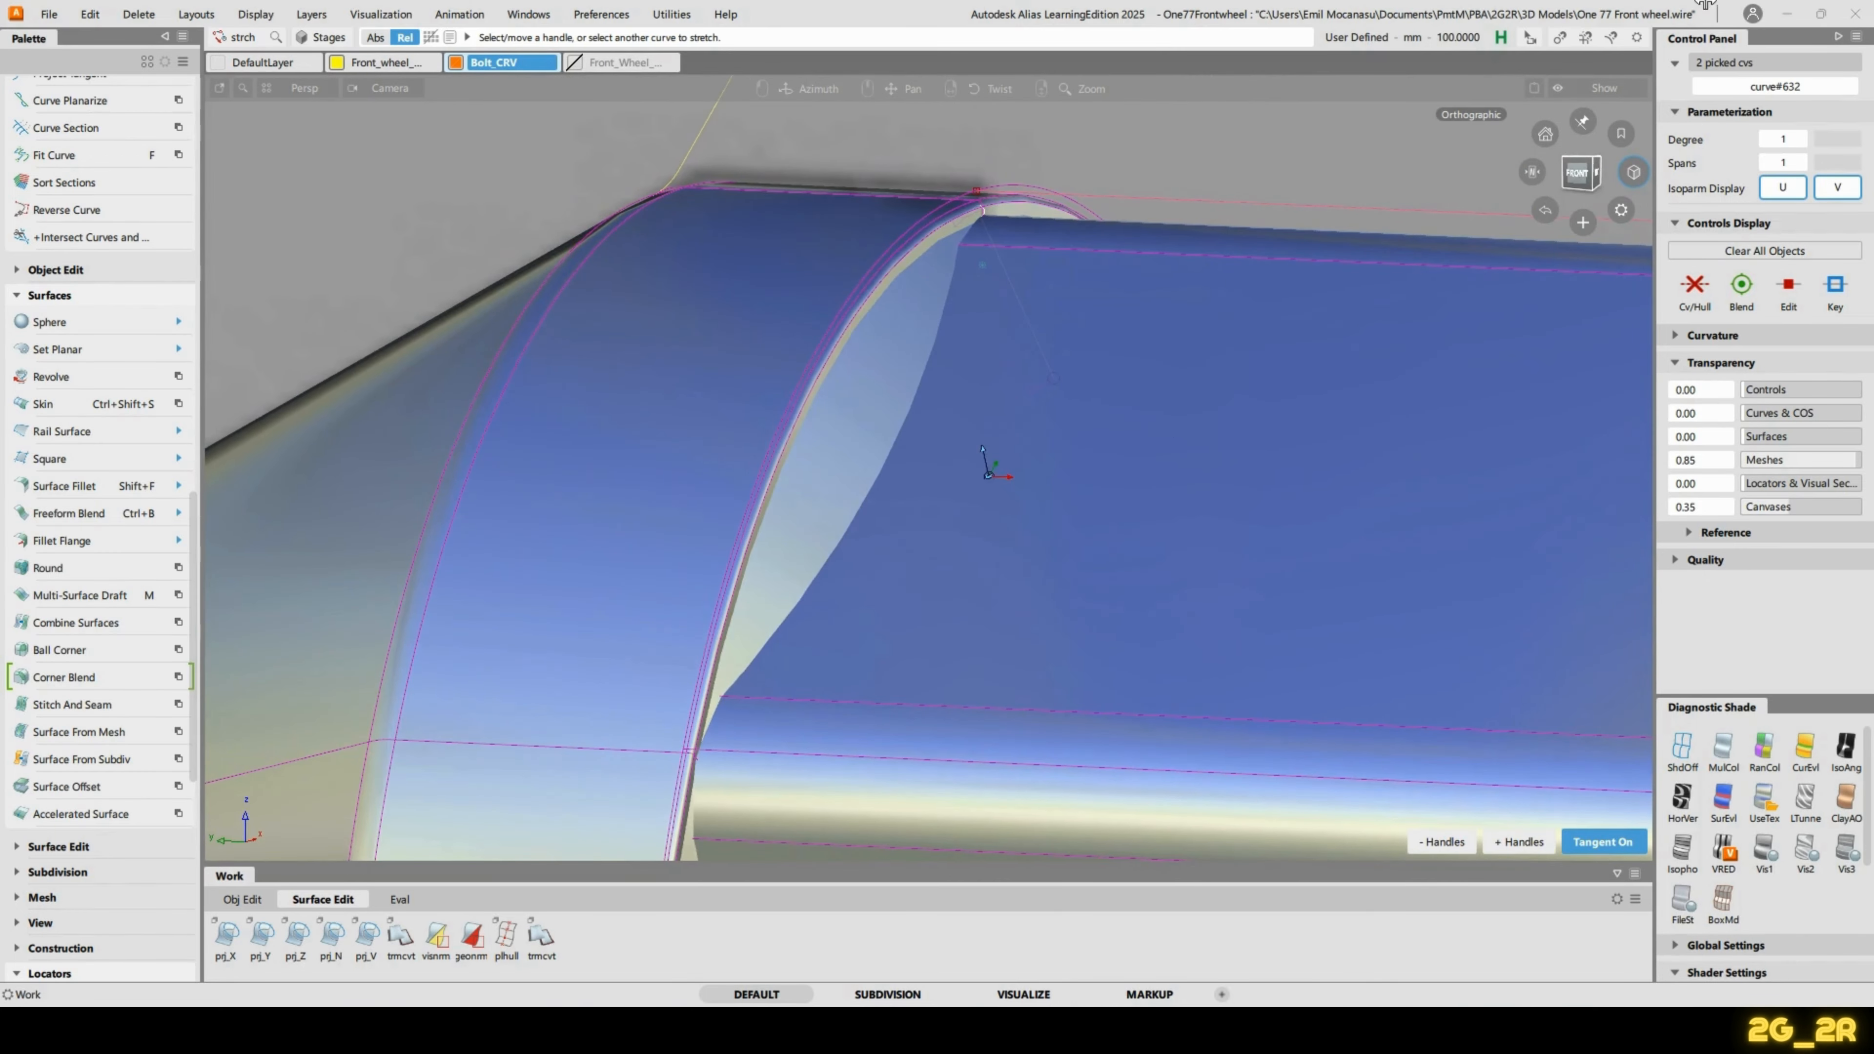
pyautogui.click(1592, 157)
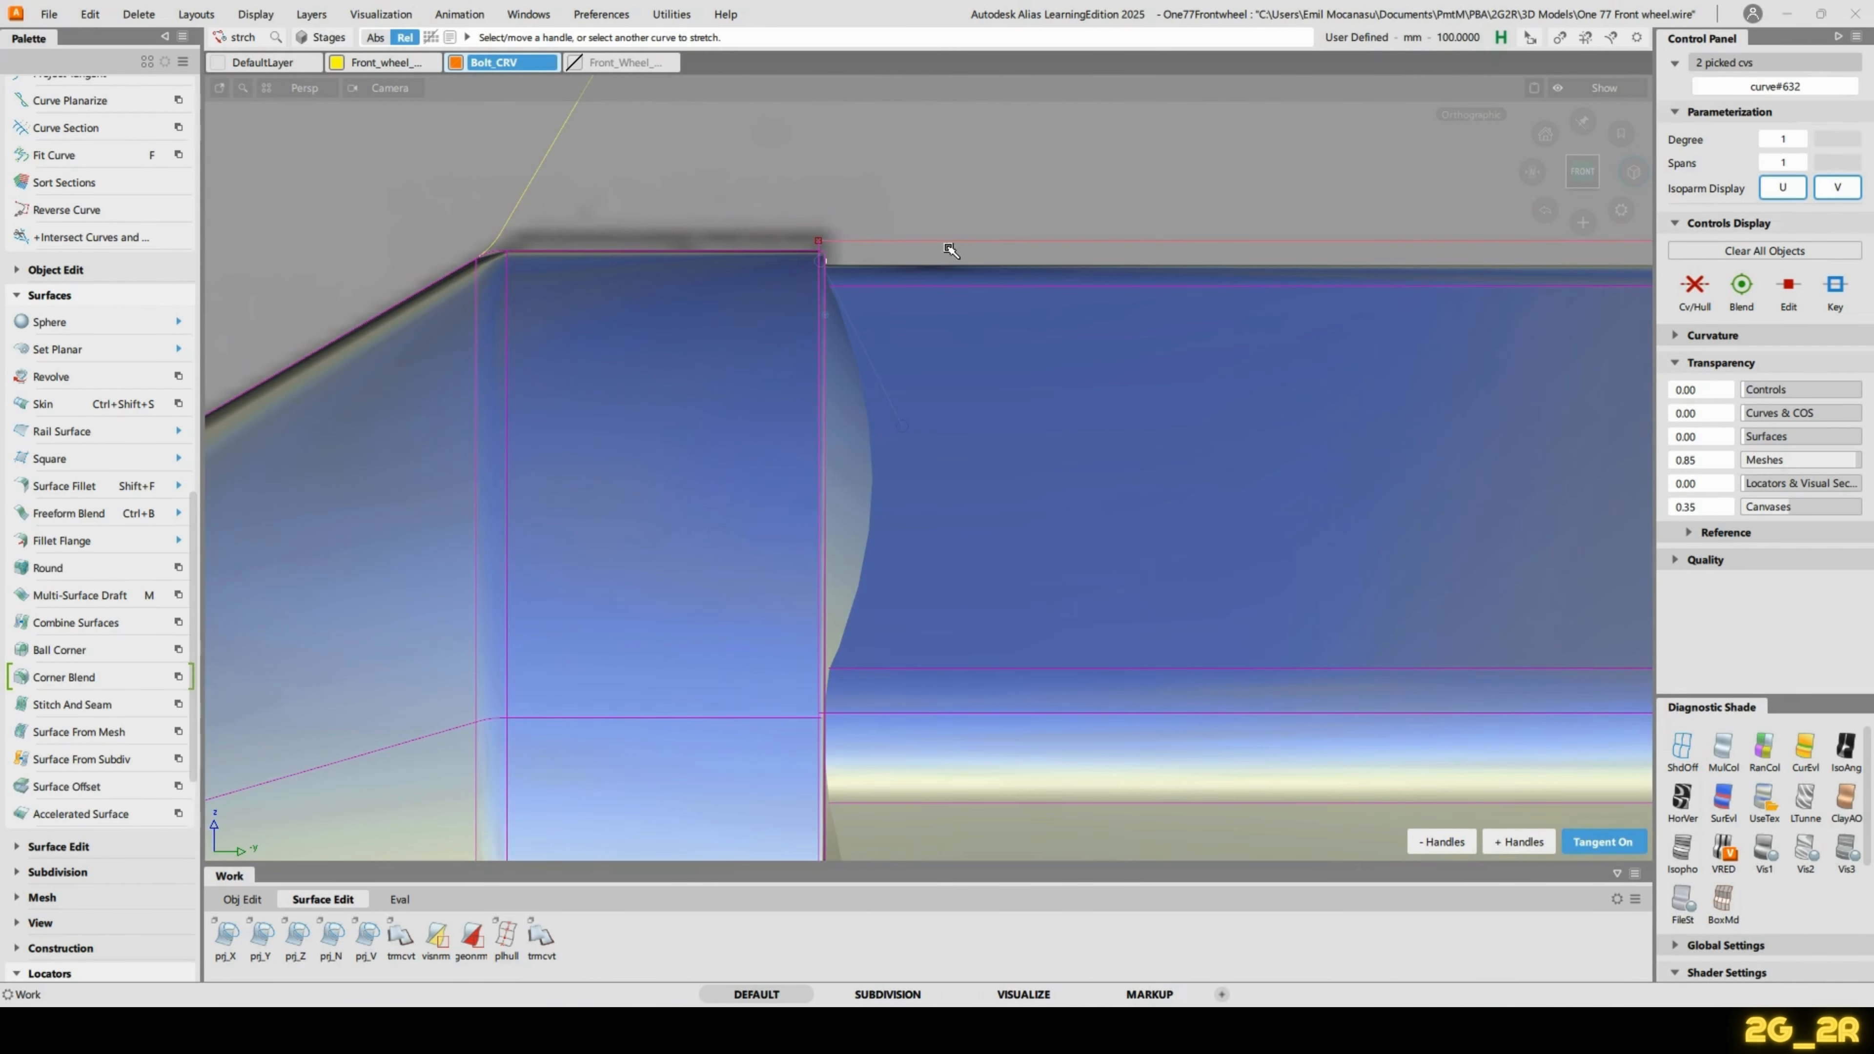
pyautogui.click(948, 249)
pyautogui.keyDown('alt'); pyautogui.keyDown('shift'); pyautogui.moveTo(948, 249); pyautogui.dragTo(967, 368, button='right'); pyautogui.keyUp('shift'); pyautogui.keyUp('alt')
pyautogui.keyDown('alt'); pyautogui.keyDown('shift'); pyautogui.moveTo(966, 369); pyautogui.dragTo(614, 507, button='middle'); pyautogui.keyUp('shift'); pyautogui.keyUp('alt')
pyautogui.keyDown('alt'); pyautogui.keyDown('shift'); pyautogui.moveTo(614, 507); pyautogui.dragTo(811, 448, button='right'); pyautogui.keyUp('shift'); pyautogui.keyUp('alt')
pyautogui.moveTo(811, 448)
pyautogui.keyDown('alt'); pyautogui.keyDown('shift'); pyautogui.mouseDown(button='middle')
pyautogui.moveTo(741, 384)
pyautogui.moveTo(781, 440)
pyautogui.mouseUp(button='middle'); pyautogui.keyUp('shift'); pyautogui.keyUp('alt')
# Move the slanted profile line slightly upward, check the collar corner up close and clear the selection.
pyautogui.keyDown('ctrl'); pyautogui.keyDown('shift'); pyautogui.moveTo(611, 402); pyautogui.dragTo(660, 380); pyautogui.keyUp('shift'); pyautogui.keyUp('ctrl')
pyautogui.moveTo(613, 442); pyautogui.dragTo(562, 530)
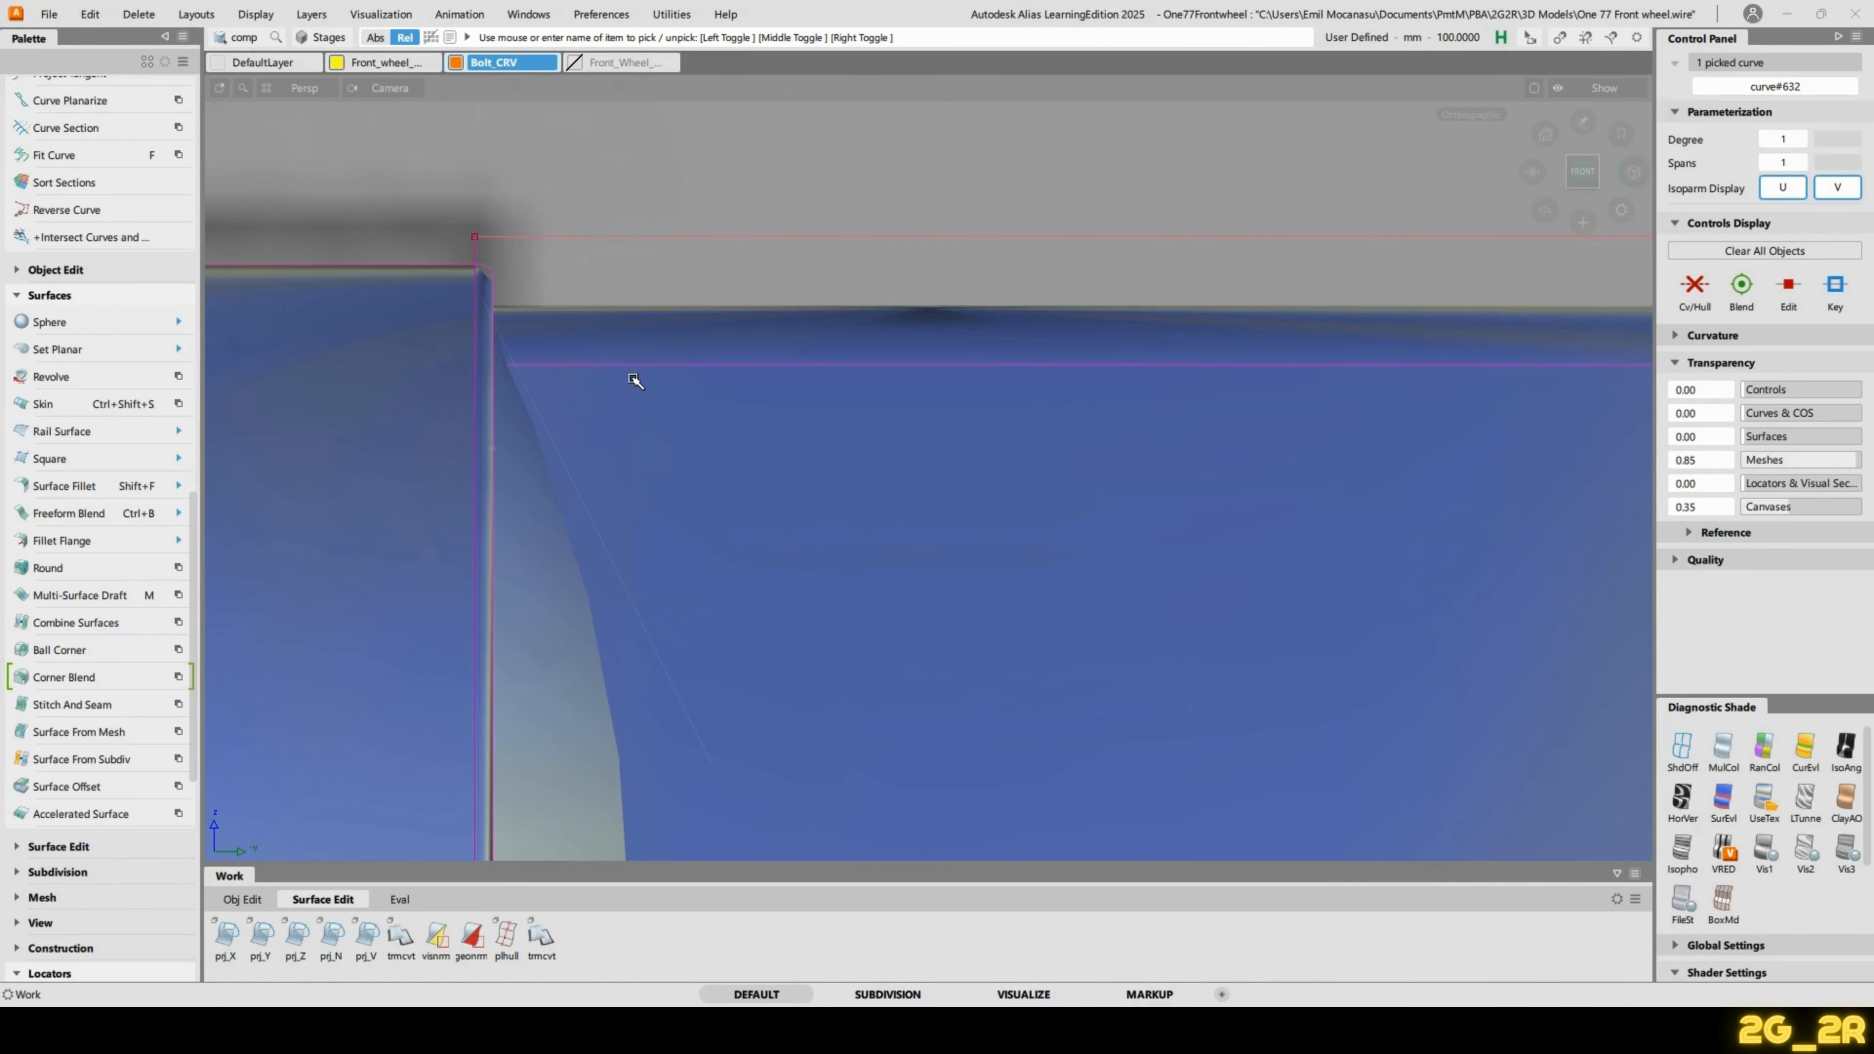
pyautogui.moveTo(713, 266); pyautogui.dragTo(713, 250, button='right')
pyautogui.keyDown('alt'); pyautogui.keyDown('shift'); pyautogui.moveTo(751, 309); pyautogui.dragTo(657, 427); pyautogui.keyUp('shift'); pyautogui.keyUp('alt')
pyautogui.keyDown('alt'); pyautogui.keyDown('shift'); pyautogui.moveTo(656, 426); pyautogui.dragTo(645, 579, button='middle'); pyautogui.keyUp('shift'); pyautogui.keyUp('alt')
pyautogui.keyDown('alt'); pyautogui.keyDown('shift'); pyautogui.moveTo(645, 579); pyautogui.dragTo(937, 544, button='right'); pyautogui.keyUp('shift'); pyautogui.keyUp('alt')
pyautogui.keyDown('alt'); pyautogui.keyDown('shift'); pyautogui.moveTo(601, 339); pyautogui.dragTo(767, 492, button='middle'); pyautogui.keyUp('shift'); pyautogui.keyUp('alt')
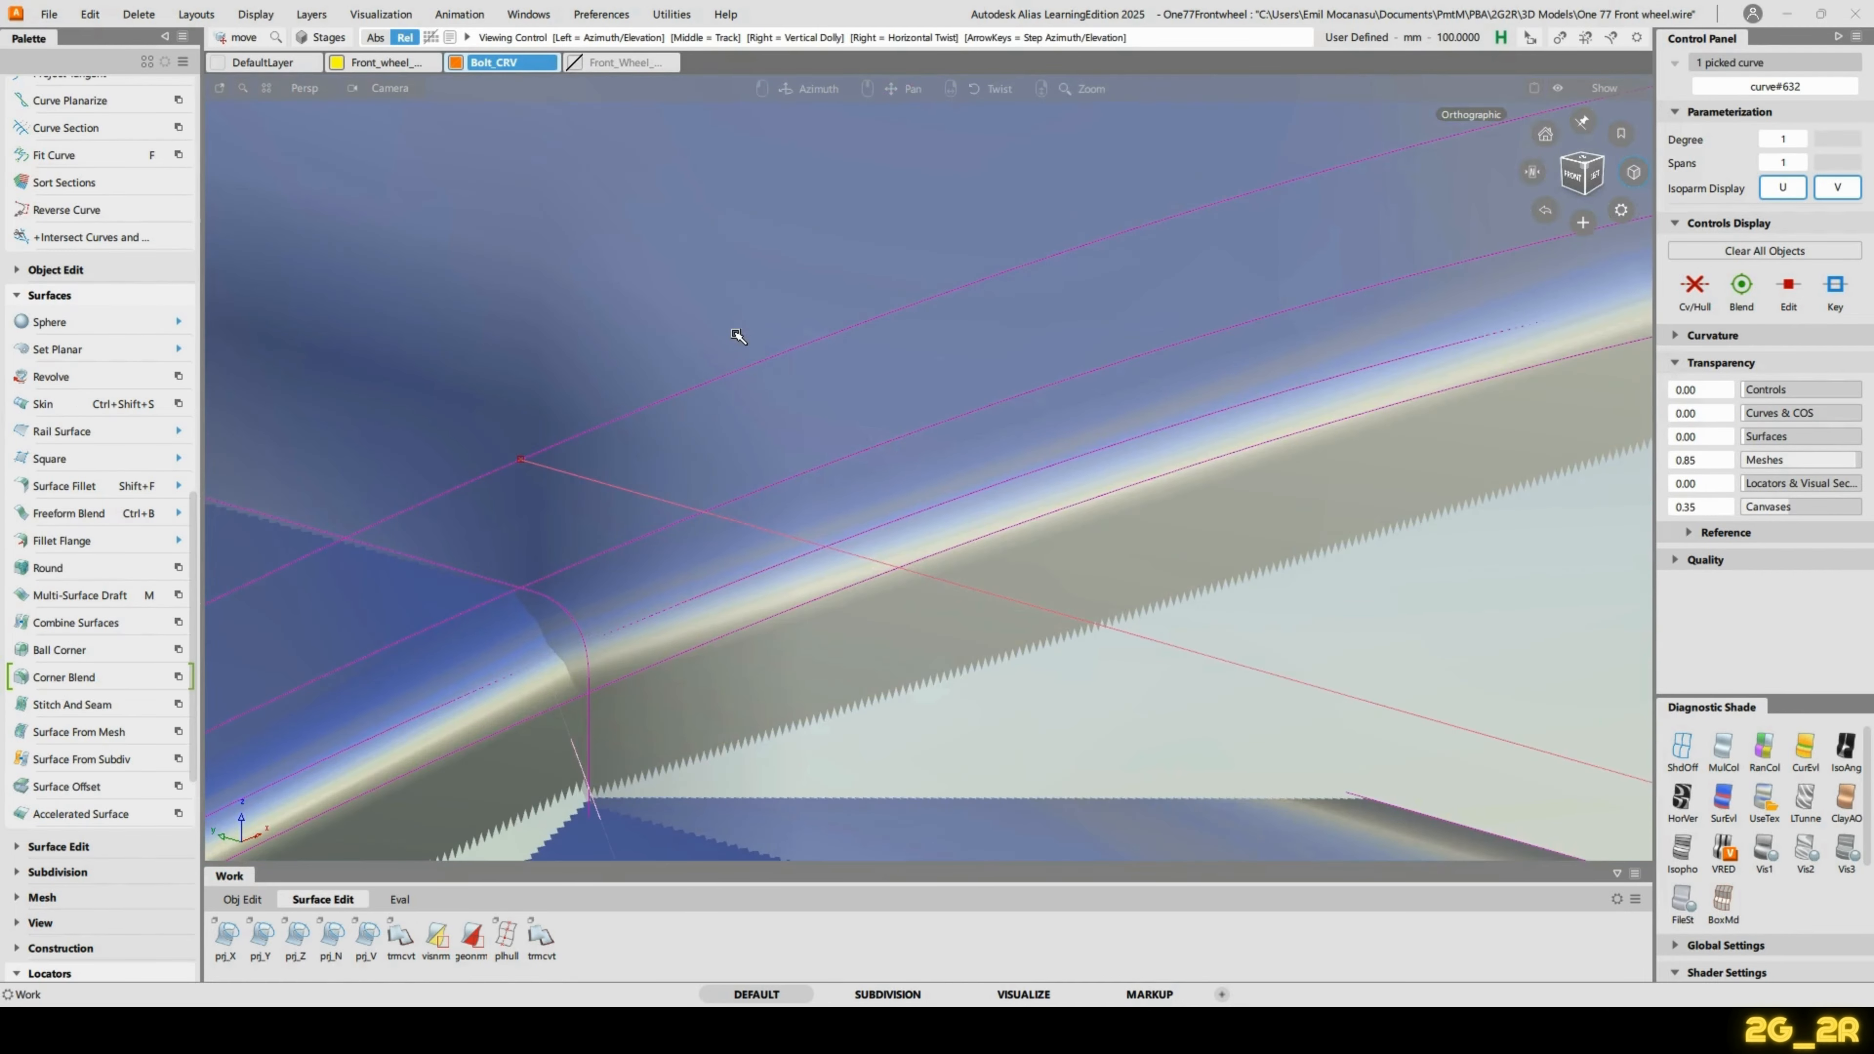
pyautogui.keyDown('alt'); pyautogui.keyDown('shift'); pyautogui.moveTo(736, 335); pyautogui.dragTo(744, 359, button='right'); pyautogui.keyUp('shift'); pyautogui.keyUp('alt')
pyautogui.keyDown('ctrl'); pyautogui.keyDown('shift'); pyautogui.moveTo(721, 698); pyautogui.dragTo(732, 601); pyautogui.keyUp('shift'); pyautogui.keyUp('ctrl')
pyautogui.keyDown('alt'); pyautogui.keyDown('shift'); pyautogui.moveTo(699, 704); pyautogui.dragTo(847, 353, button='middle'); pyautogui.keyUp('shift'); pyautogui.keyUp('alt')
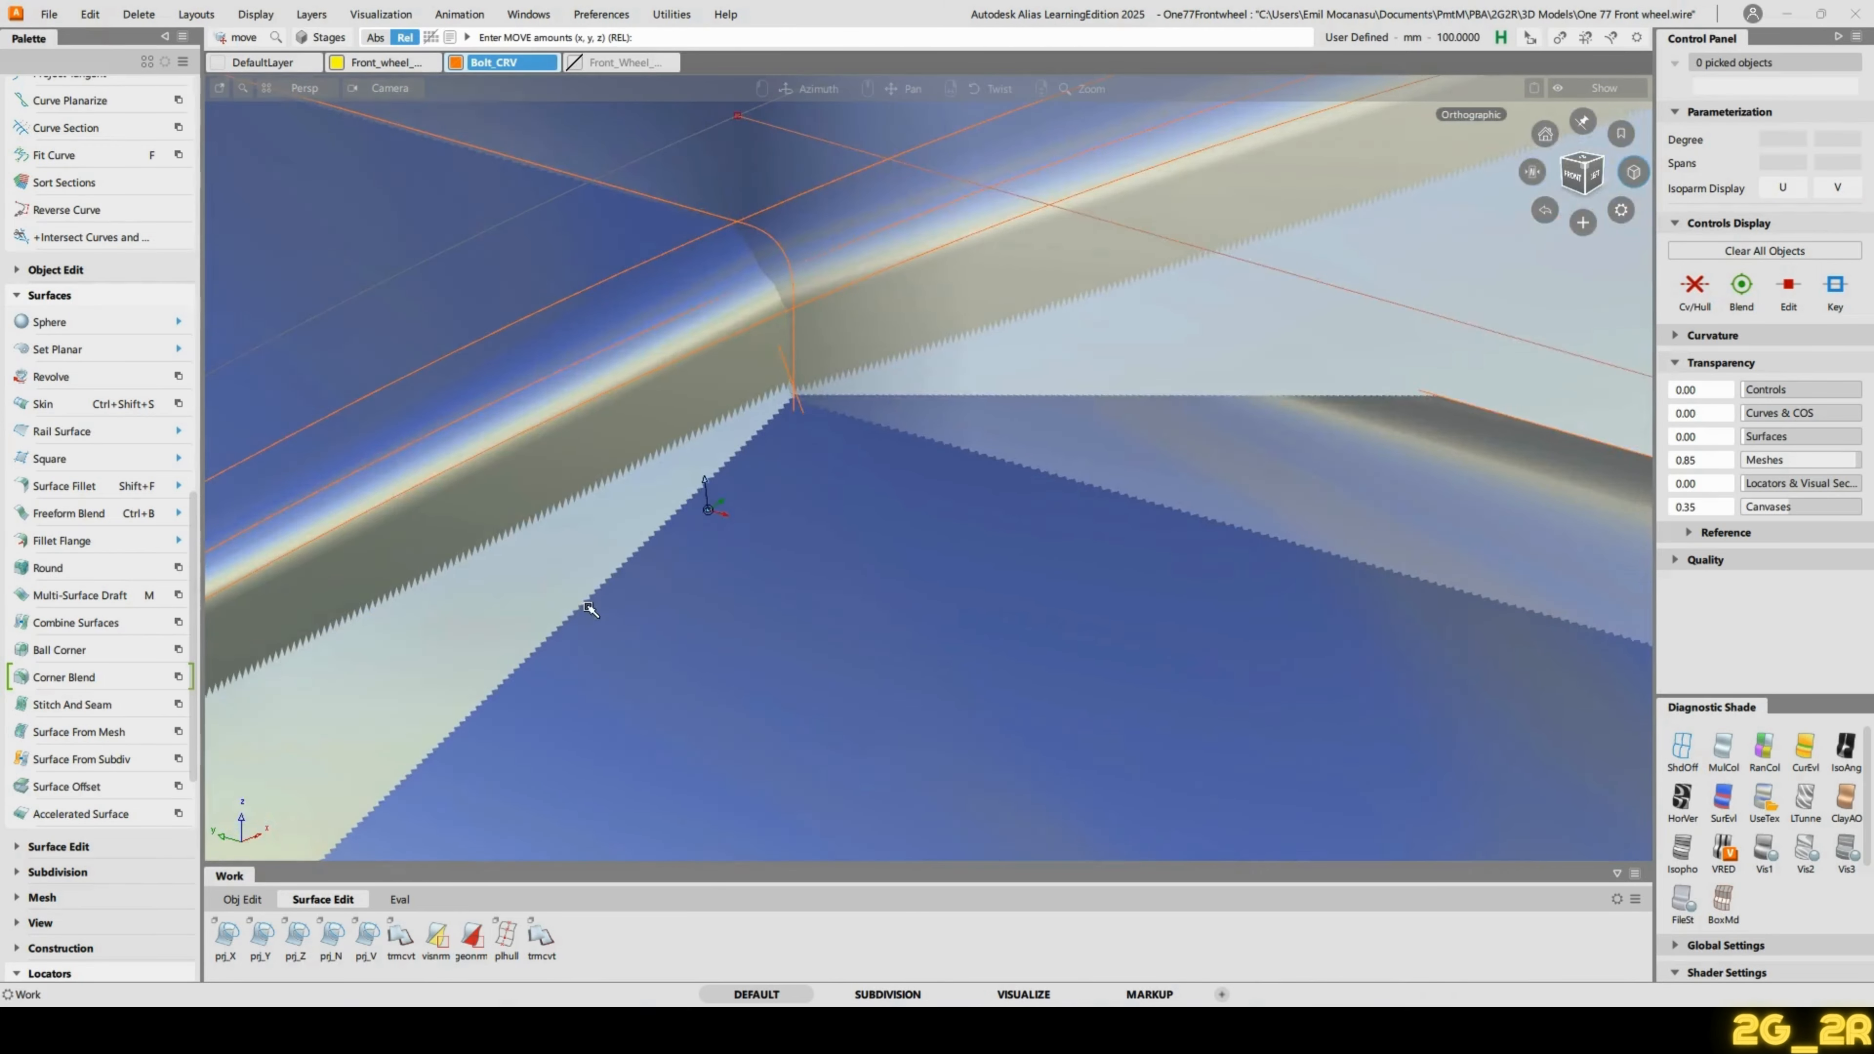
# Pick the hex body's fillet surface and intersect it with the collar's end face.
pyautogui.keyDown('ctrl'); pyautogui.keyDown('shift'); pyautogui.moveTo(719, 427); pyautogui.dragTo(784, 428); pyautogui.keyUp('shift'); pyautogui.keyUp('ctrl')
pyautogui.keyDown('ctrl'); pyautogui.keyDown('shift'); pyautogui.moveTo(715, 482); pyautogui.dragTo(715, 483); pyautogui.keyUp('shift'); pyautogui.keyUp('ctrl')
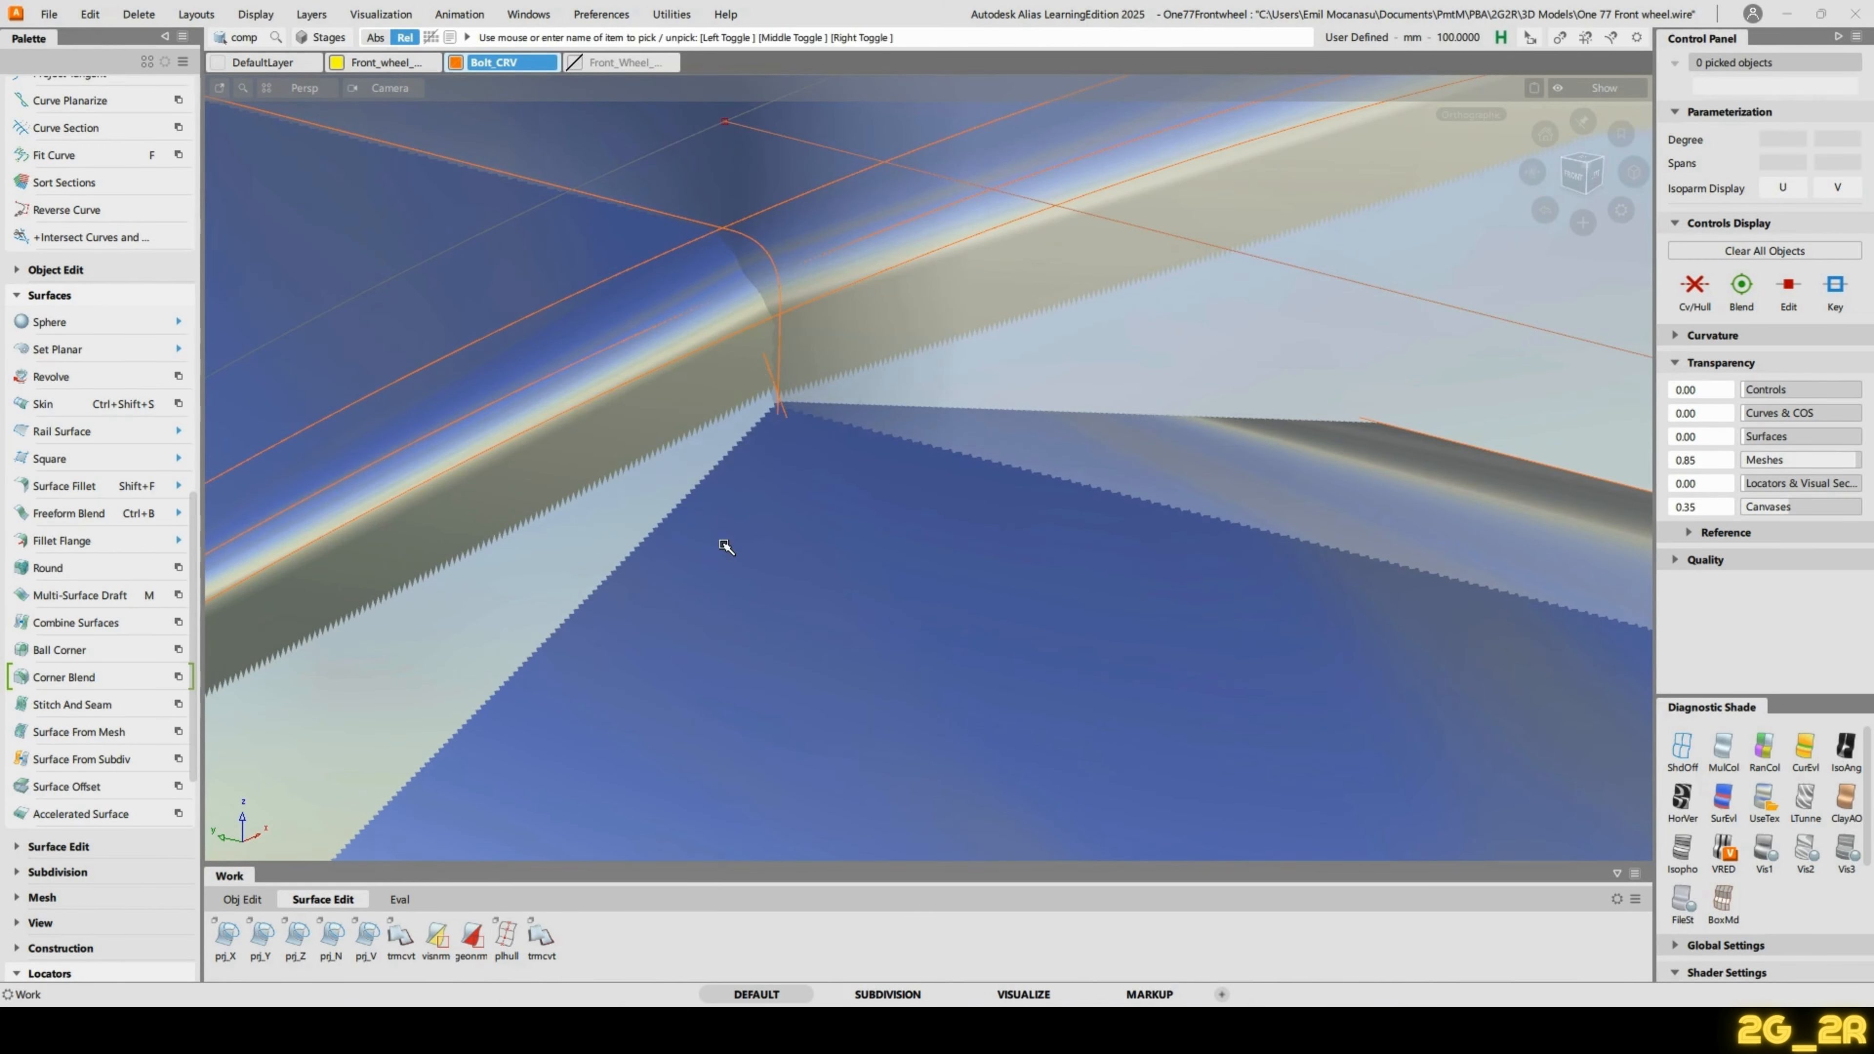
pyautogui.click(723, 546)
pyautogui.keyDown('alt'); pyautogui.keyDown('shift'); pyautogui.moveTo(761, 650); pyautogui.dragTo(780, 631); pyautogui.keyUp('shift'); pyautogui.keyUp('alt')
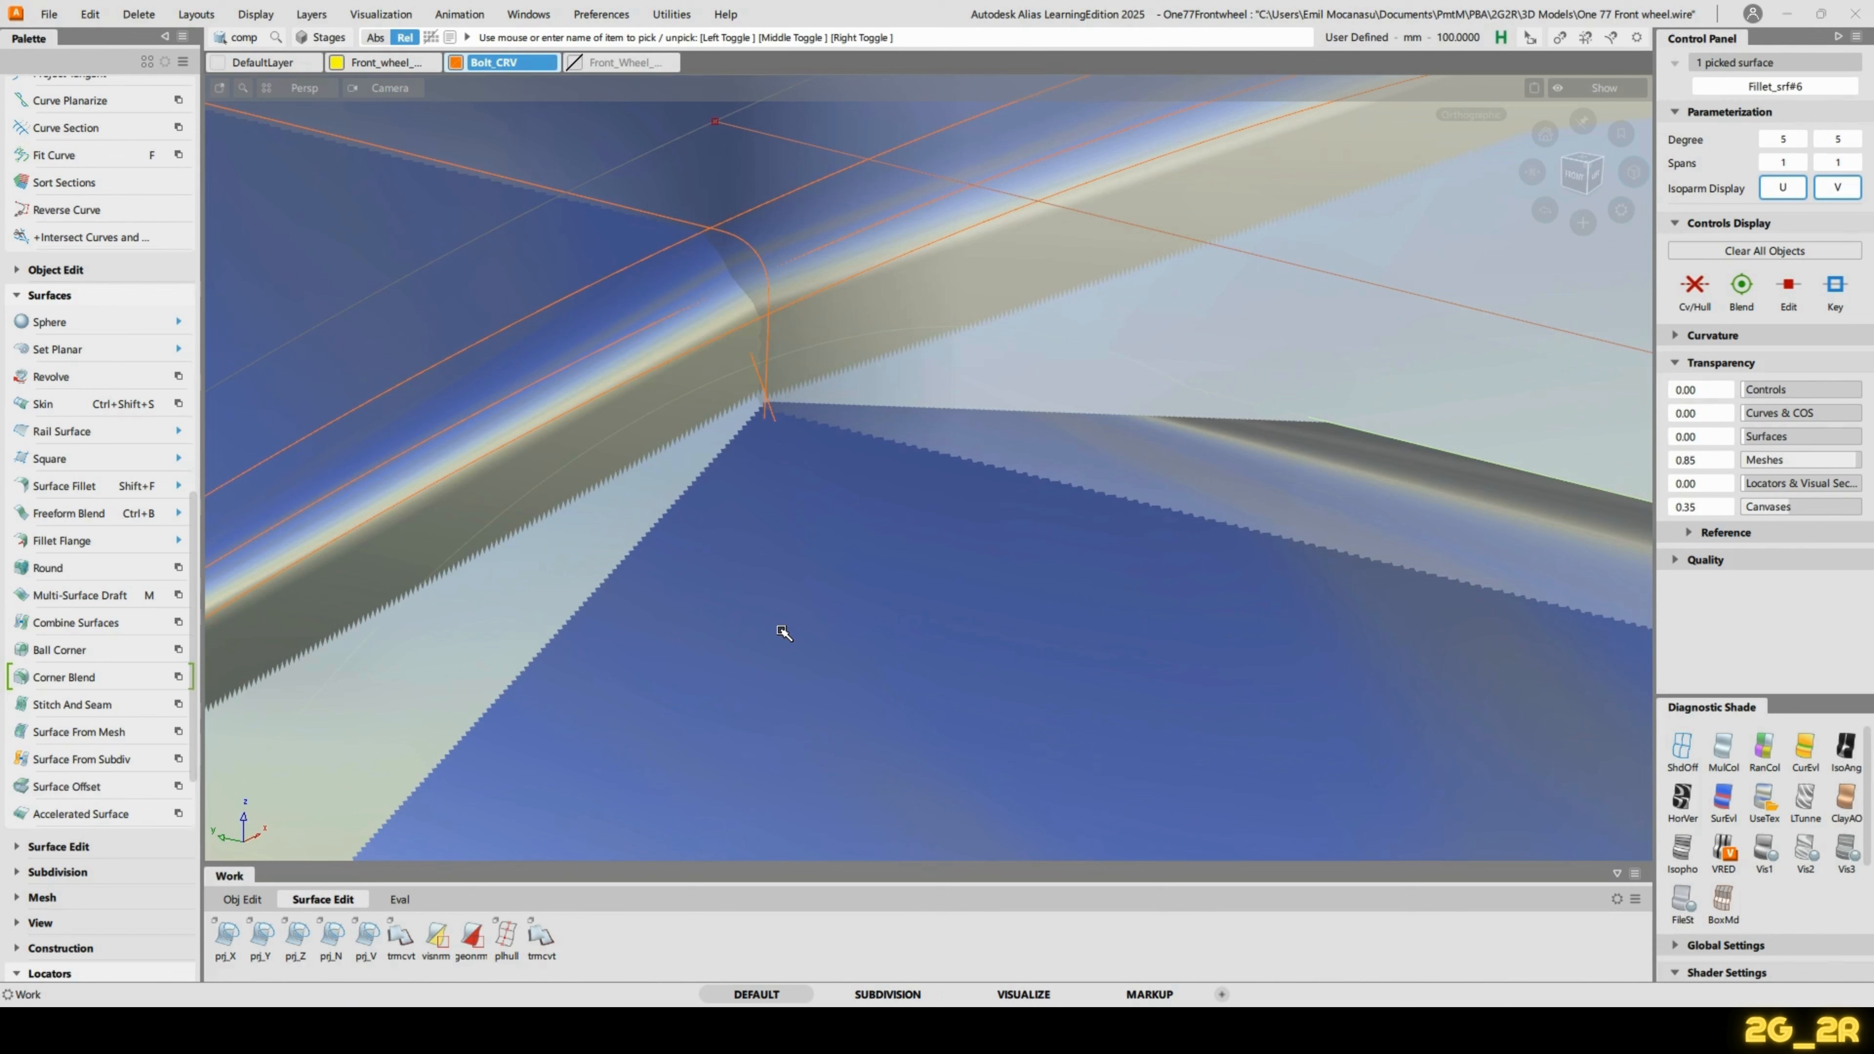
pyautogui.press('i')
pyautogui.keyDown('alt'); pyautogui.keyDown('shift'); pyautogui.moveTo(701, 527); pyautogui.dragTo(909, 499); pyautogui.keyUp('shift'); pyautogui.keyUp('alt')
# Set the slanted line's pivot at its crossing with the vertical line and move it down to snap onto the intersection point.
pyautogui.click(1576, 194)
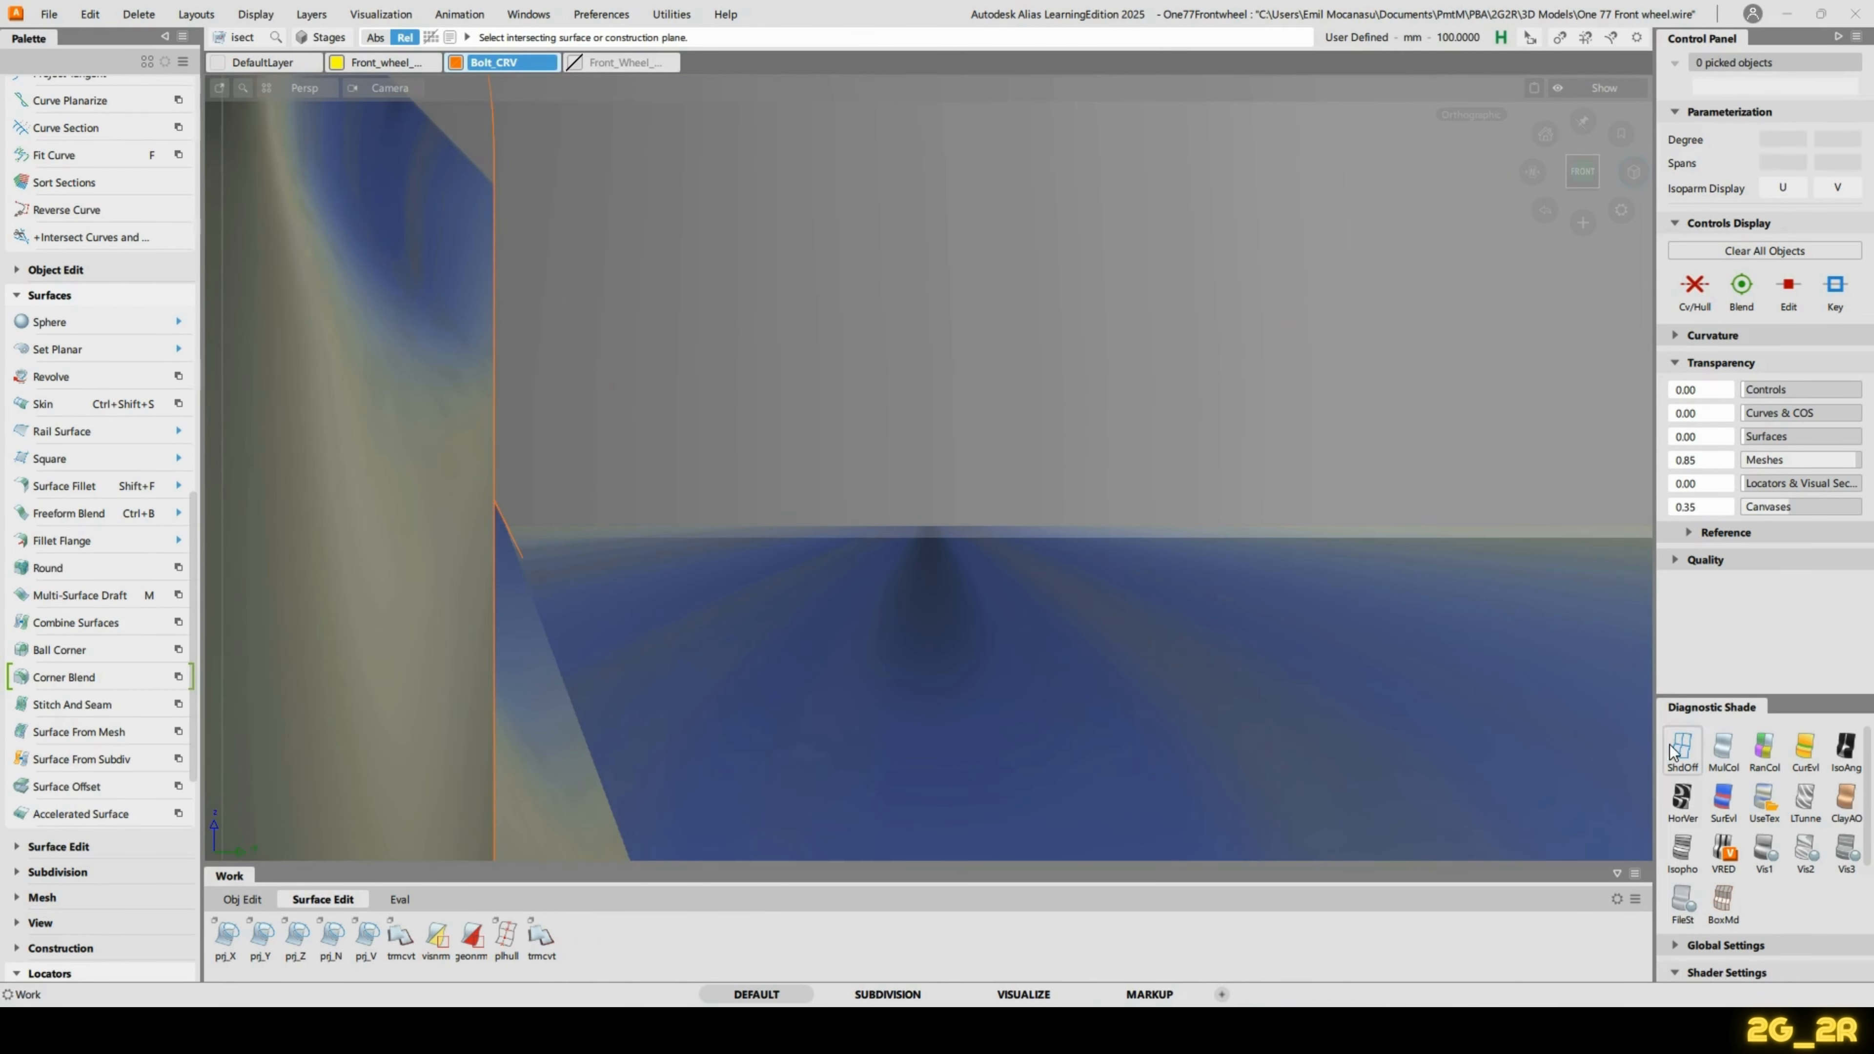
pyautogui.click(1670, 747)
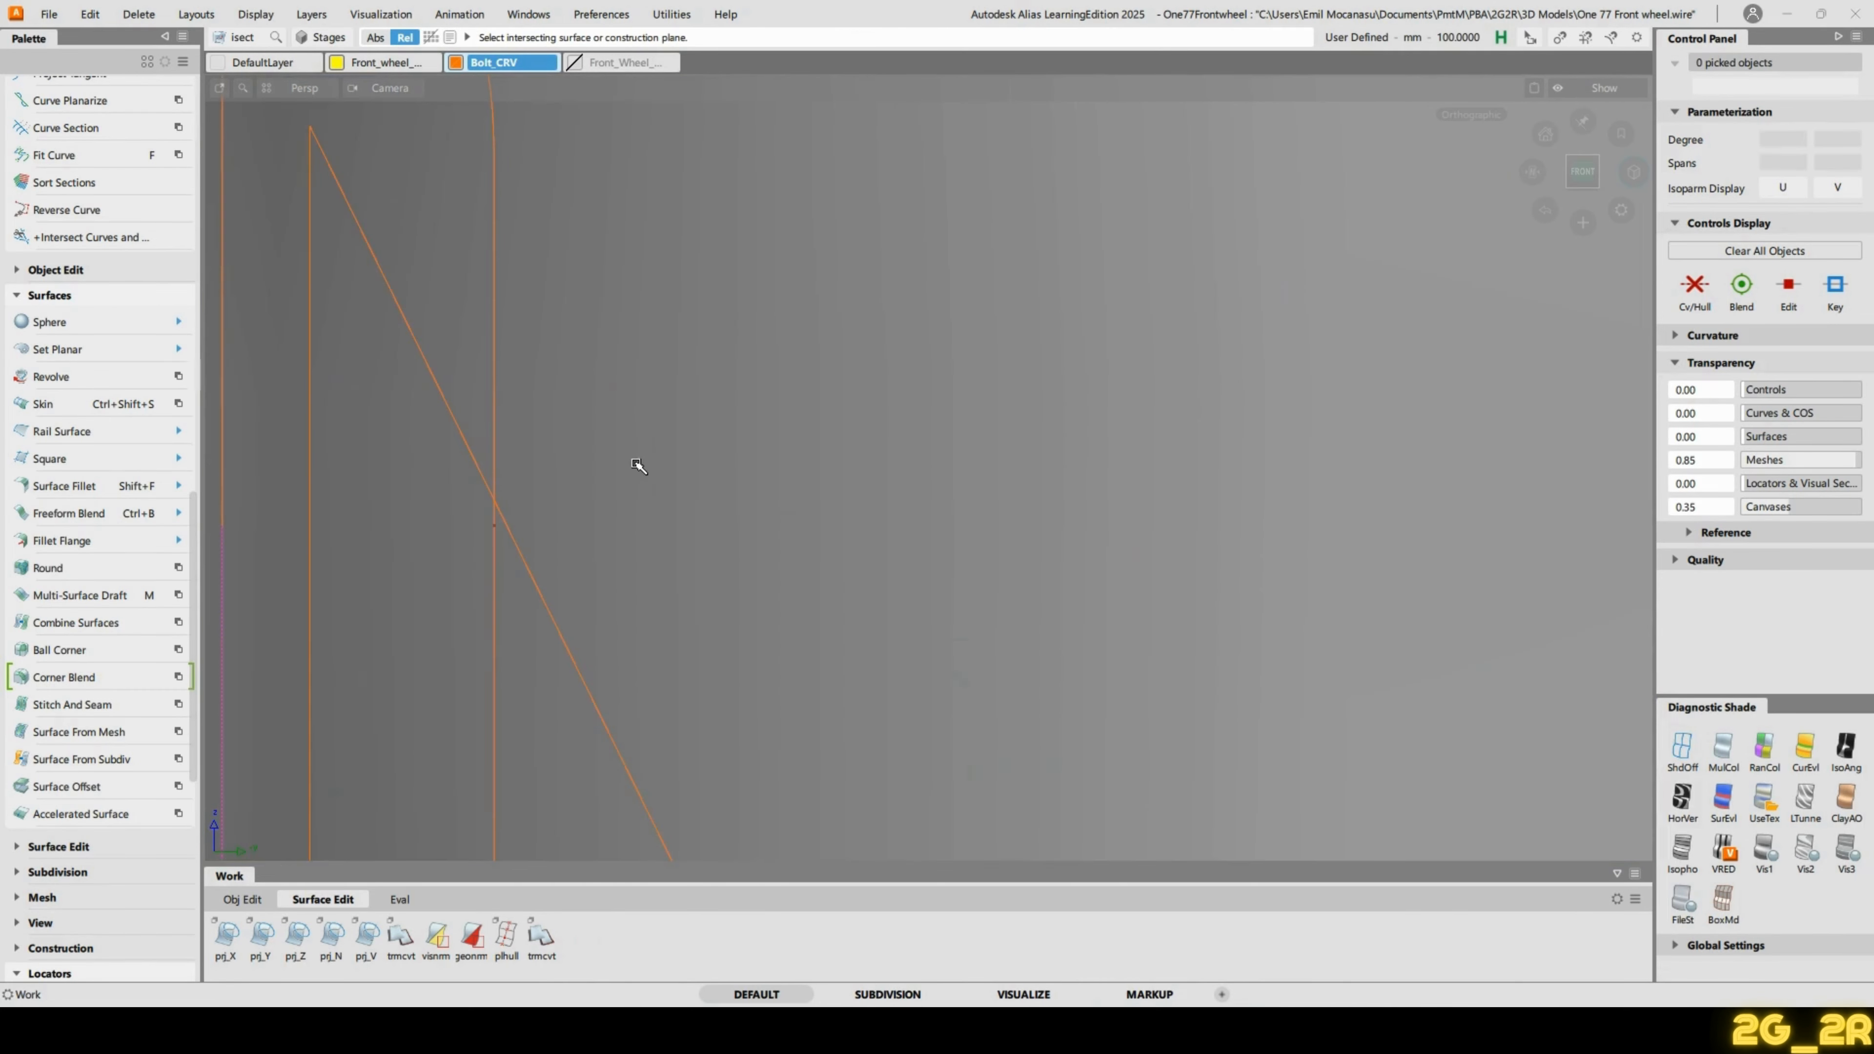
pyautogui.keyDown('ctrl'); pyautogui.keyDown('shift'); pyautogui.moveTo(503, 518); pyautogui.dragTo(545, 499); pyautogui.keyUp('shift'); pyautogui.keyUp('ctrl')
pyautogui.click(526, 592)
pyautogui.keyDown('ctrl'); pyautogui.keyDown('shift'); pyautogui.moveTo(631, 405); pyautogui.dragTo(715, 378); pyautogui.keyUp('shift'); pyautogui.keyUp('ctrl')
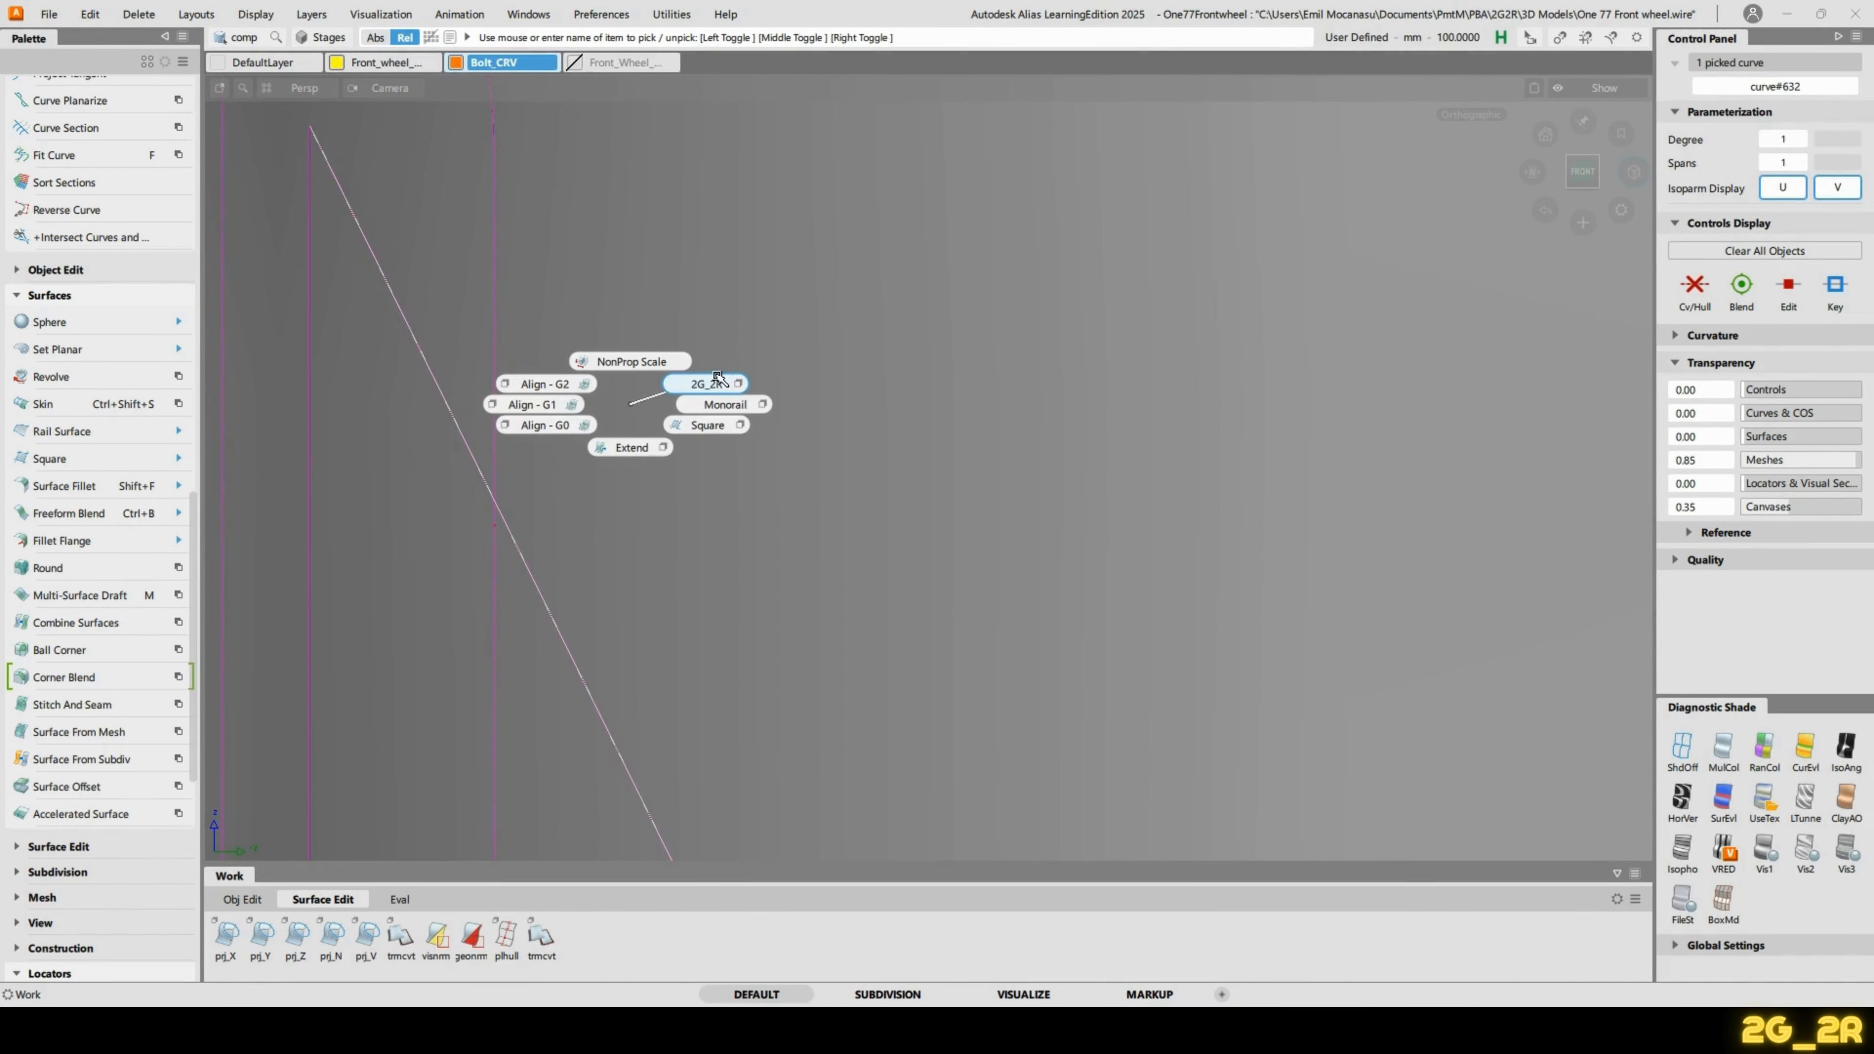
pyautogui.keyDown('ctrl'); pyautogui.keyDown('shift'); pyautogui.click(638, 405); pyautogui.keyUp('shift'); pyautogui.keyUp('ctrl')
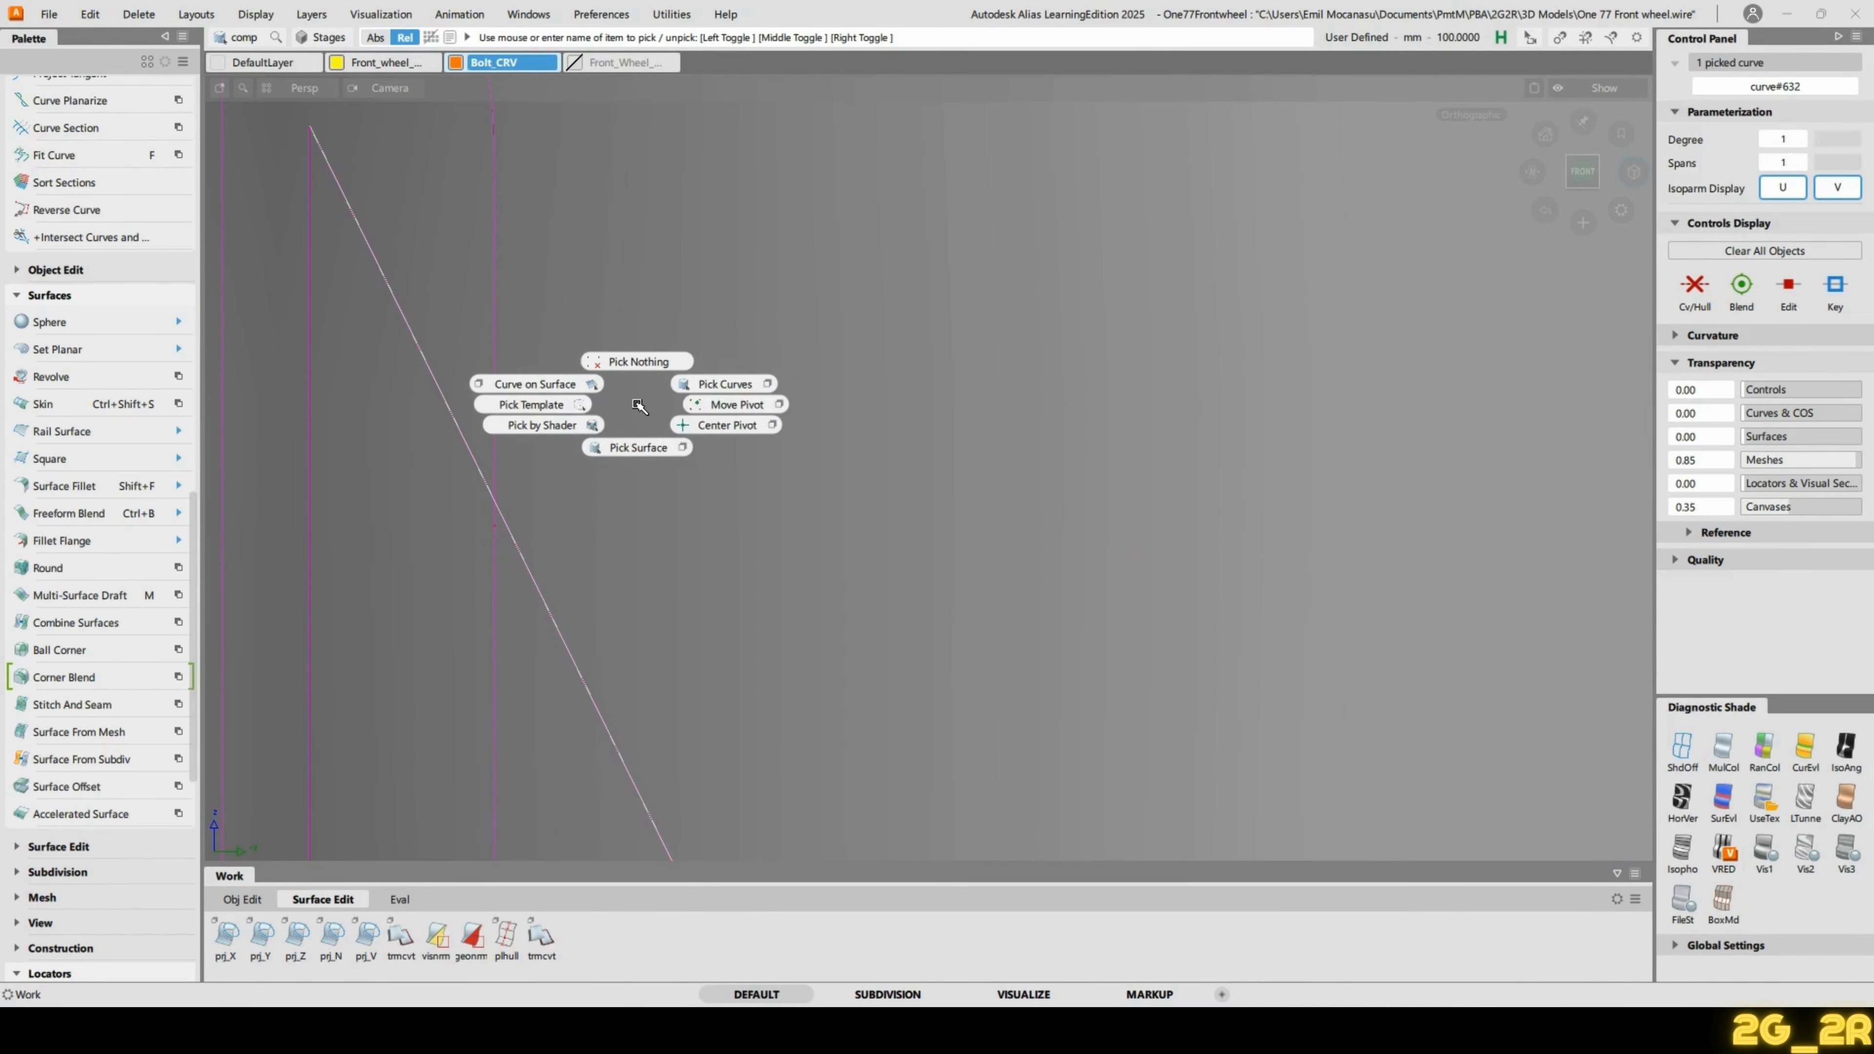
pyautogui.keyDown('ctrl'); pyautogui.keyDown('shift'); pyautogui.click(739, 407); pyautogui.keyUp('shift'); pyautogui.keyUp('ctrl')
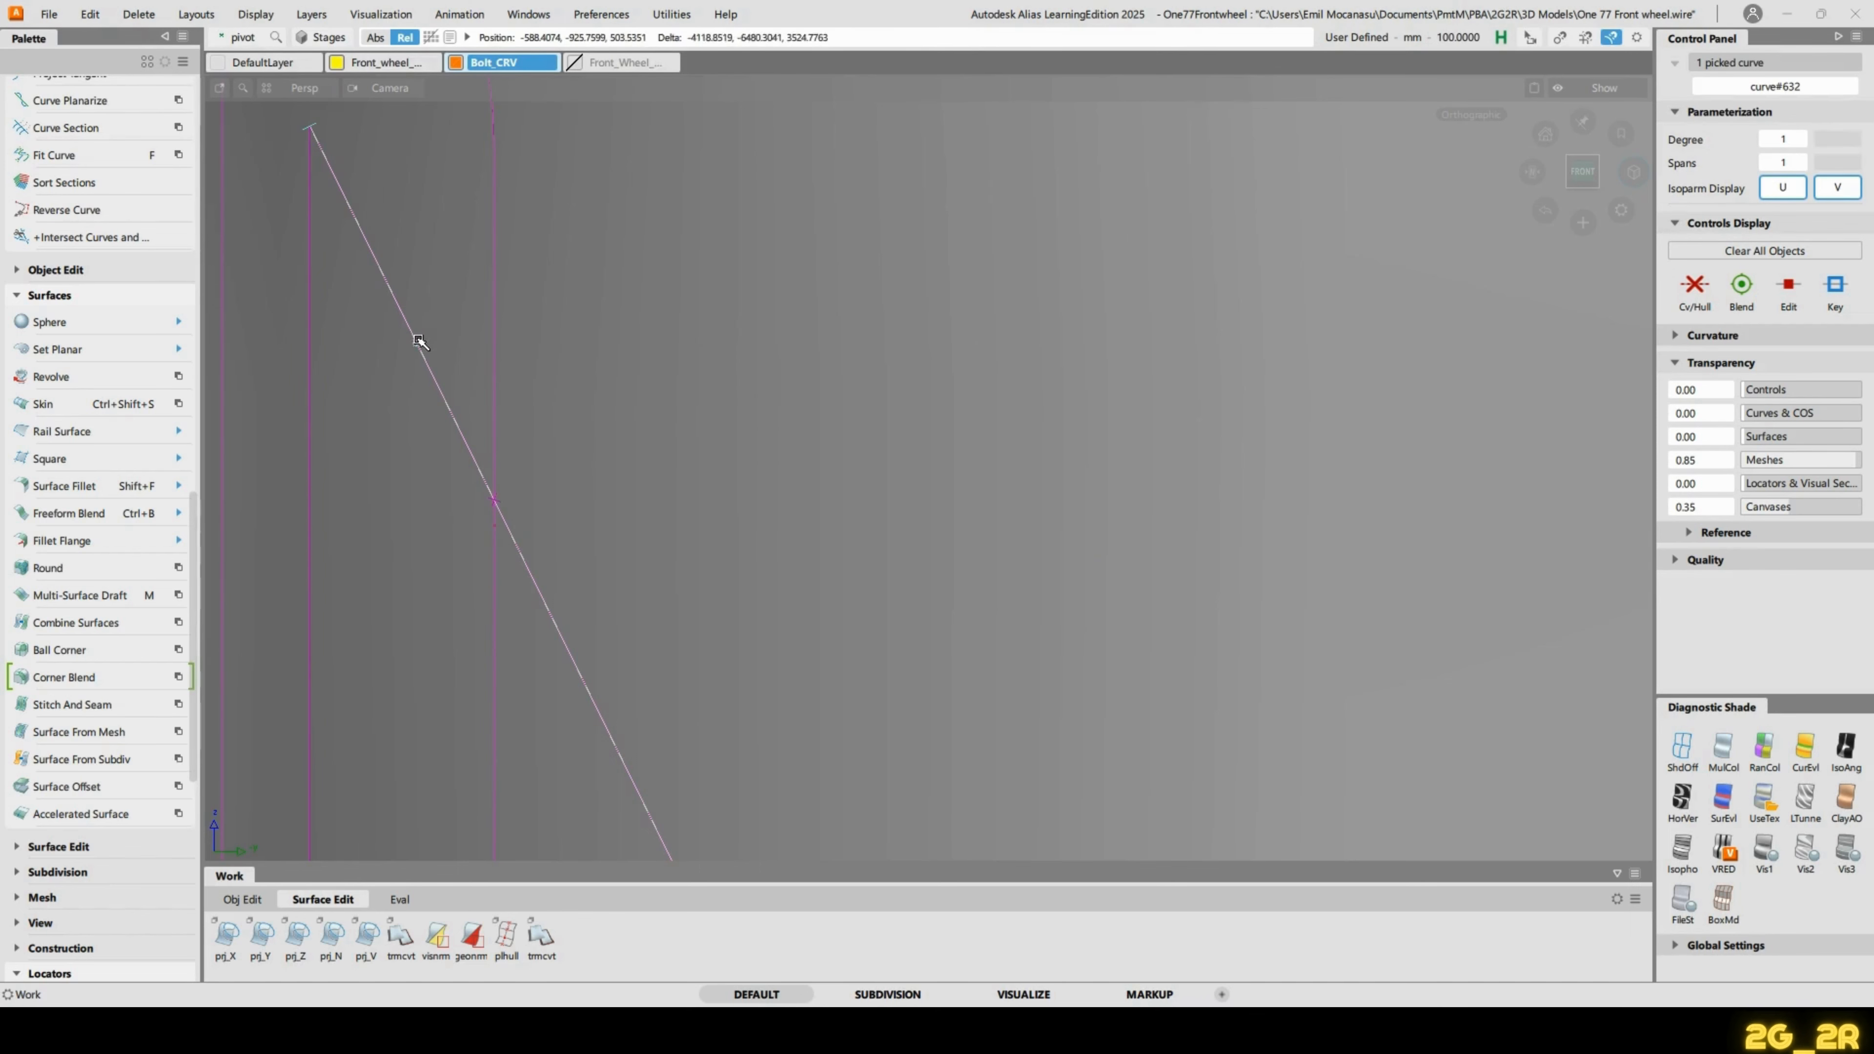
pyautogui.moveTo(488, 455); pyautogui.dragTo(497, 489)
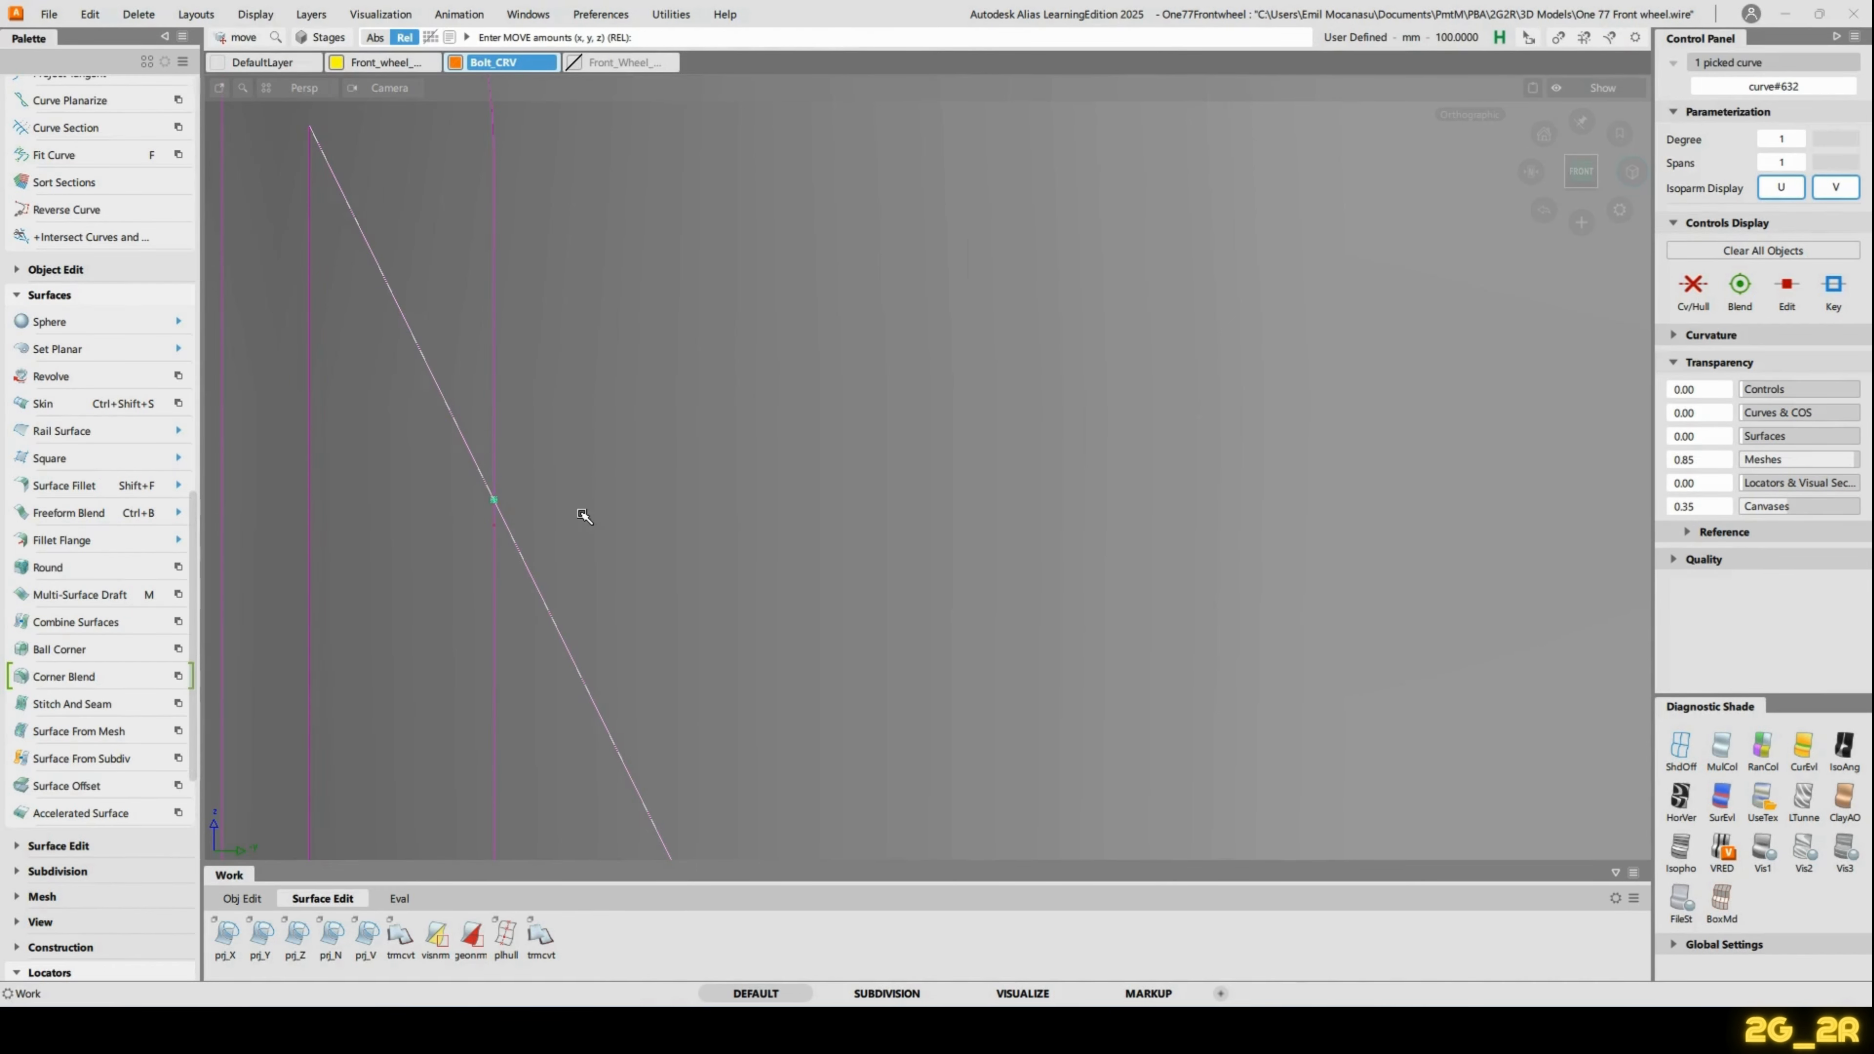
pyautogui.keyDown('ctrl'); pyautogui.click(536, 517); pyautogui.keyUp('ctrl')
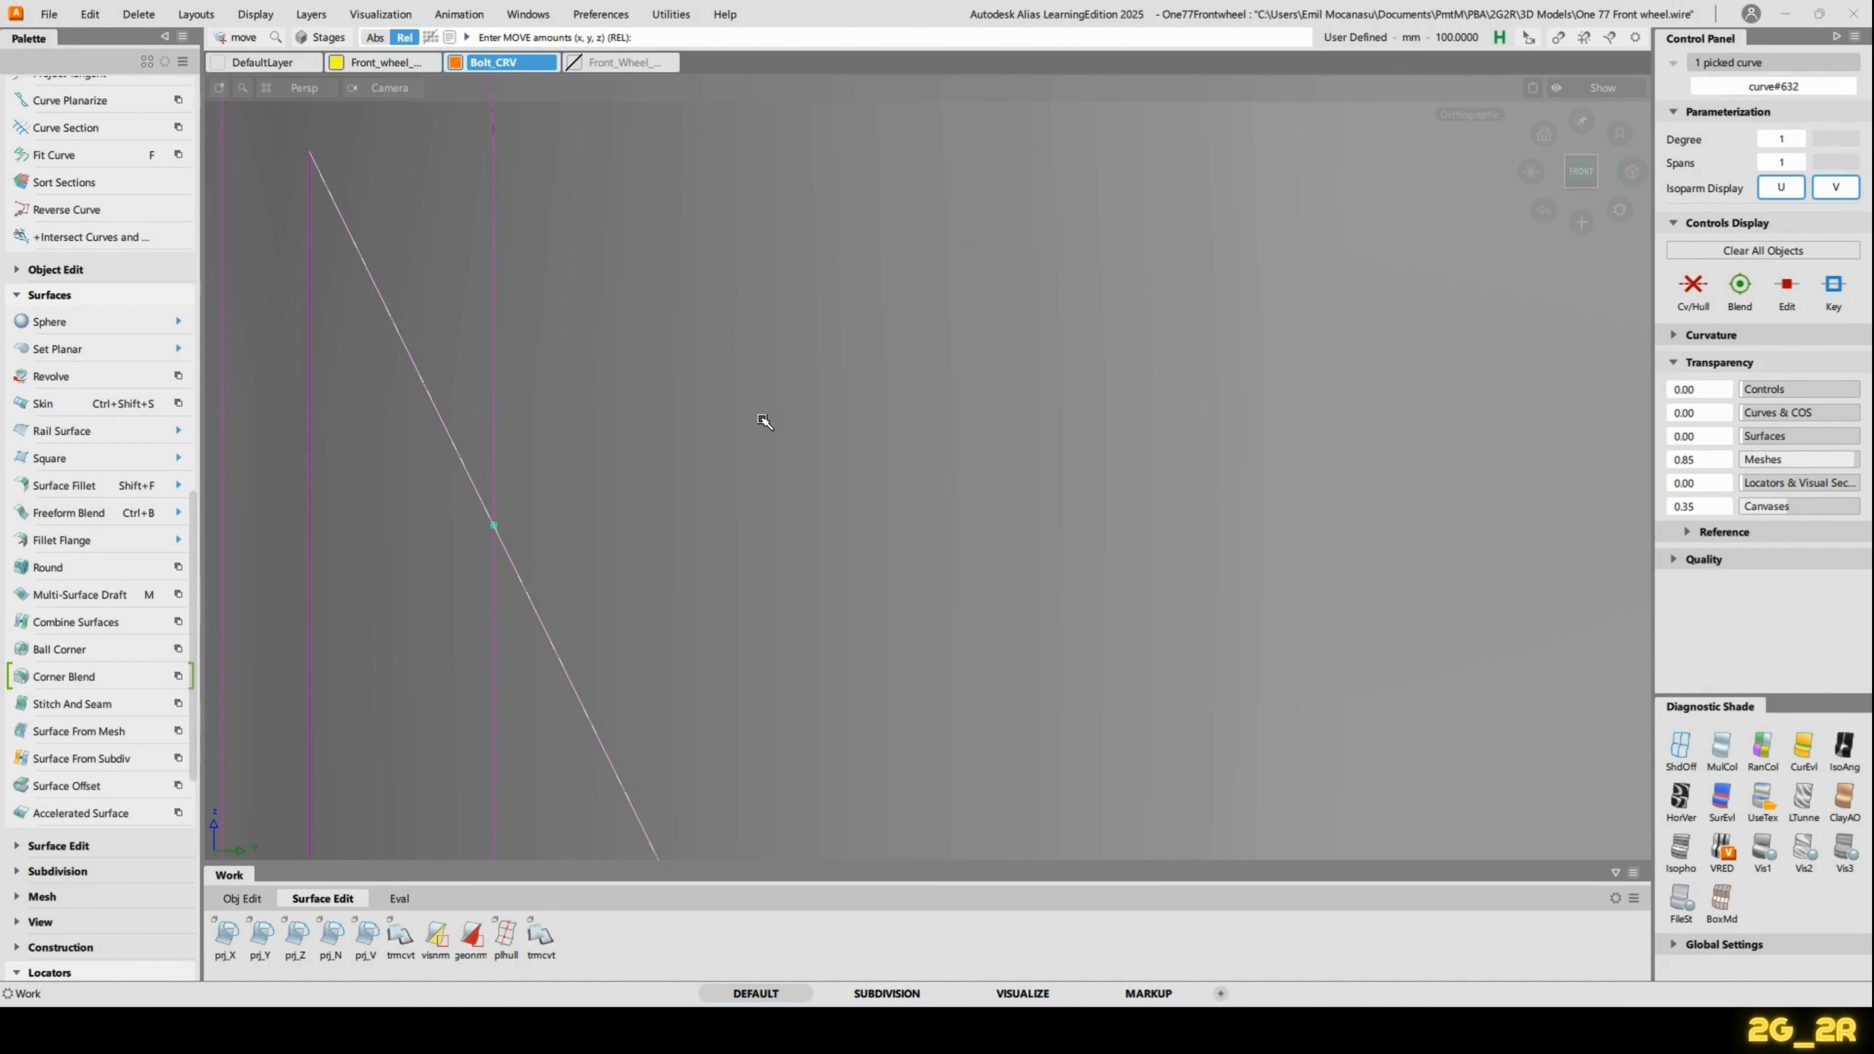
# Turn on the textured shading and inspect the corner where the slanted surface, collar and hex body meet from several angles.
pyautogui.click(1770, 802)
pyautogui.moveTo(469, 412)
pyautogui.keyDown('alt'); pyautogui.keyDown('shift'); pyautogui.mouseDown()
pyautogui.moveTo(627, 421)
pyautogui.moveTo(912, 323)
pyautogui.mouseUp(); pyautogui.keyUp('shift'); pyautogui.keyUp('alt')
pyautogui.keyDown('alt'); pyautogui.keyDown('shift'); pyautogui.moveTo(912, 322); pyautogui.dragTo(611, 480, button='middle'); pyautogui.keyUp('shift'); pyautogui.keyUp('alt')
pyautogui.keyDown('alt'); pyautogui.keyDown('shift'); pyautogui.moveTo(1225, 203); pyautogui.dragTo(929, 394, button='middle'); pyautogui.keyUp('shift'); pyautogui.keyUp('alt')
pyautogui.moveTo(996, 374)
pyautogui.keyDown('alt'); pyautogui.keyDown('shift'); pyautogui.mouseDown()
pyautogui.moveTo(987, 454)
pyautogui.moveTo(1007, 443)
pyautogui.moveTo(1011, 388)
pyautogui.moveTo(992, 369)
pyautogui.mouseUp(); pyautogui.keyUp('shift'); pyautogui.keyUp('alt')
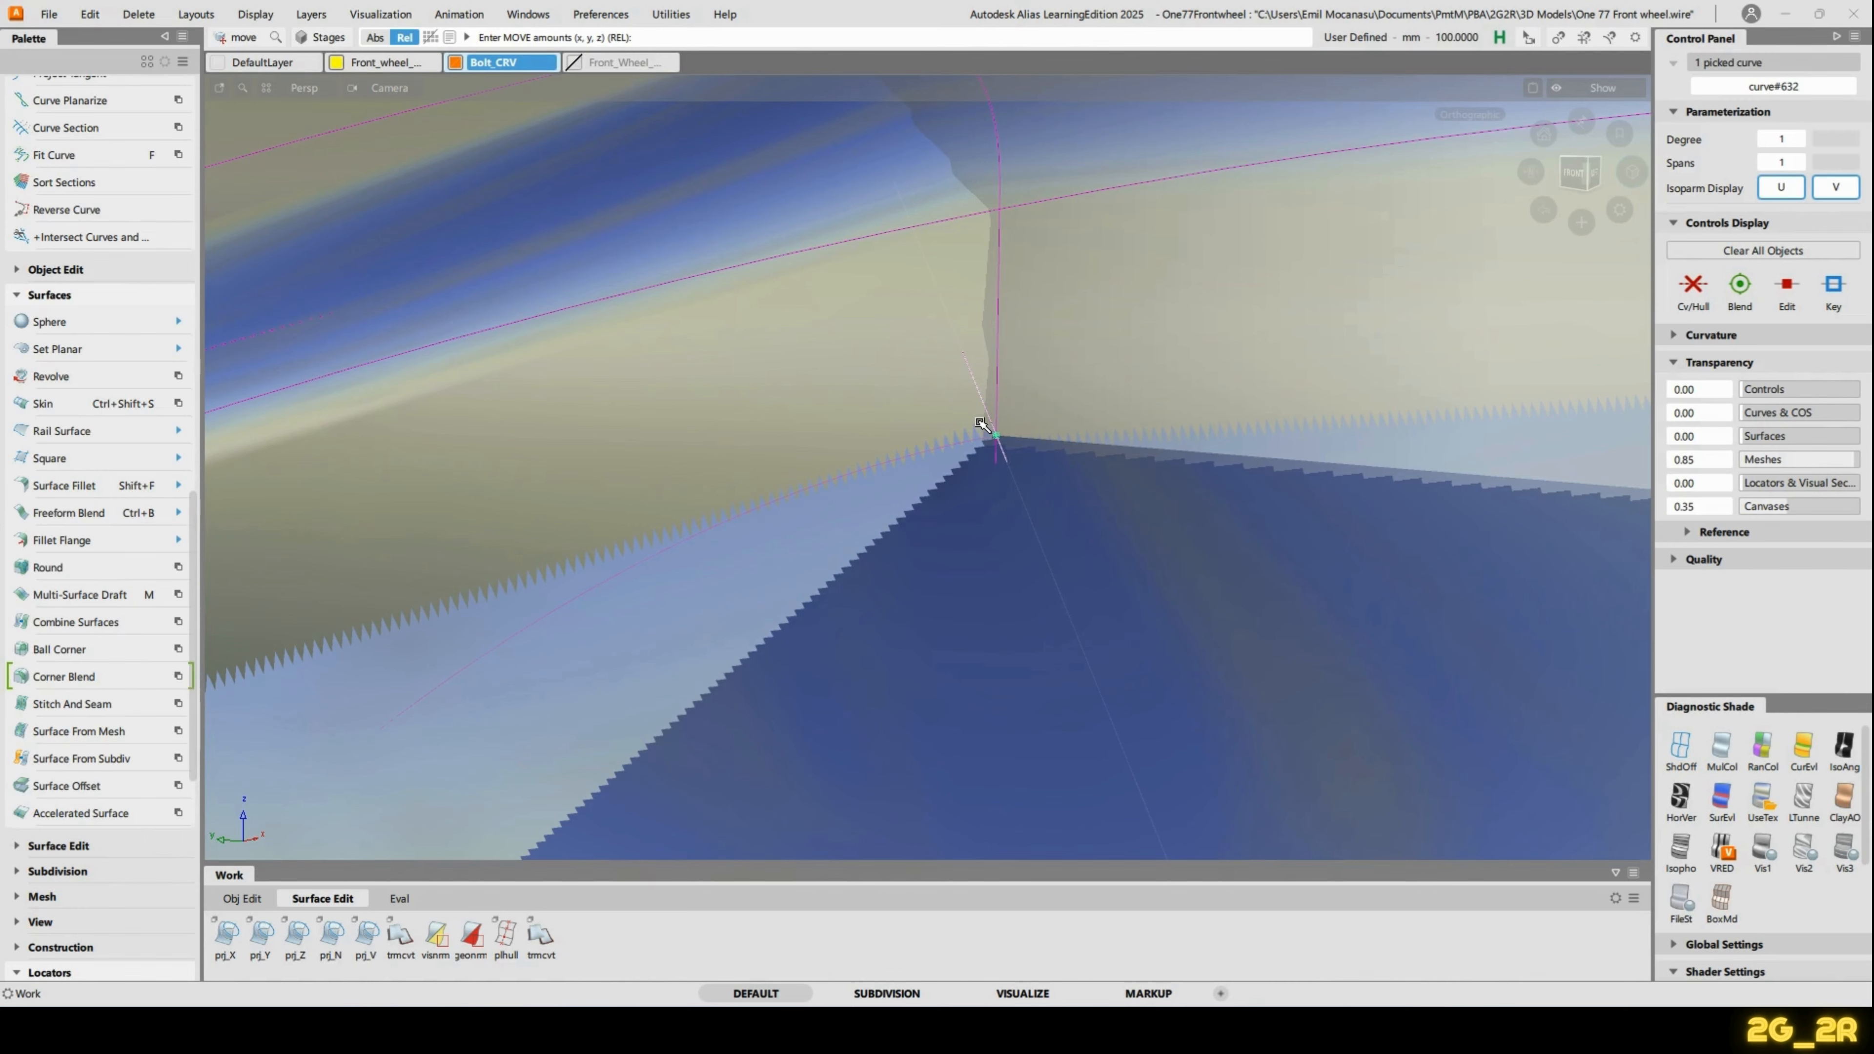
pyautogui.keyDown('alt'); pyautogui.keyDown('shift'); pyautogui.moveTo(998, 437); pyautogui.dragTo(1049, 595, button='right'); pyautogui.keyUp('shift'); pyautogui.keyUp('alt')
pyautogui.keyDown('alt'); pyautogui.keyDown('shift'); pyautogui.moveTo(1050, 594); pyautogui.dragTo(1049, 511); pyautogui.keyUp('shift'); pyautogui.keyUp('alt')
pyautogui.click(1065, 240)
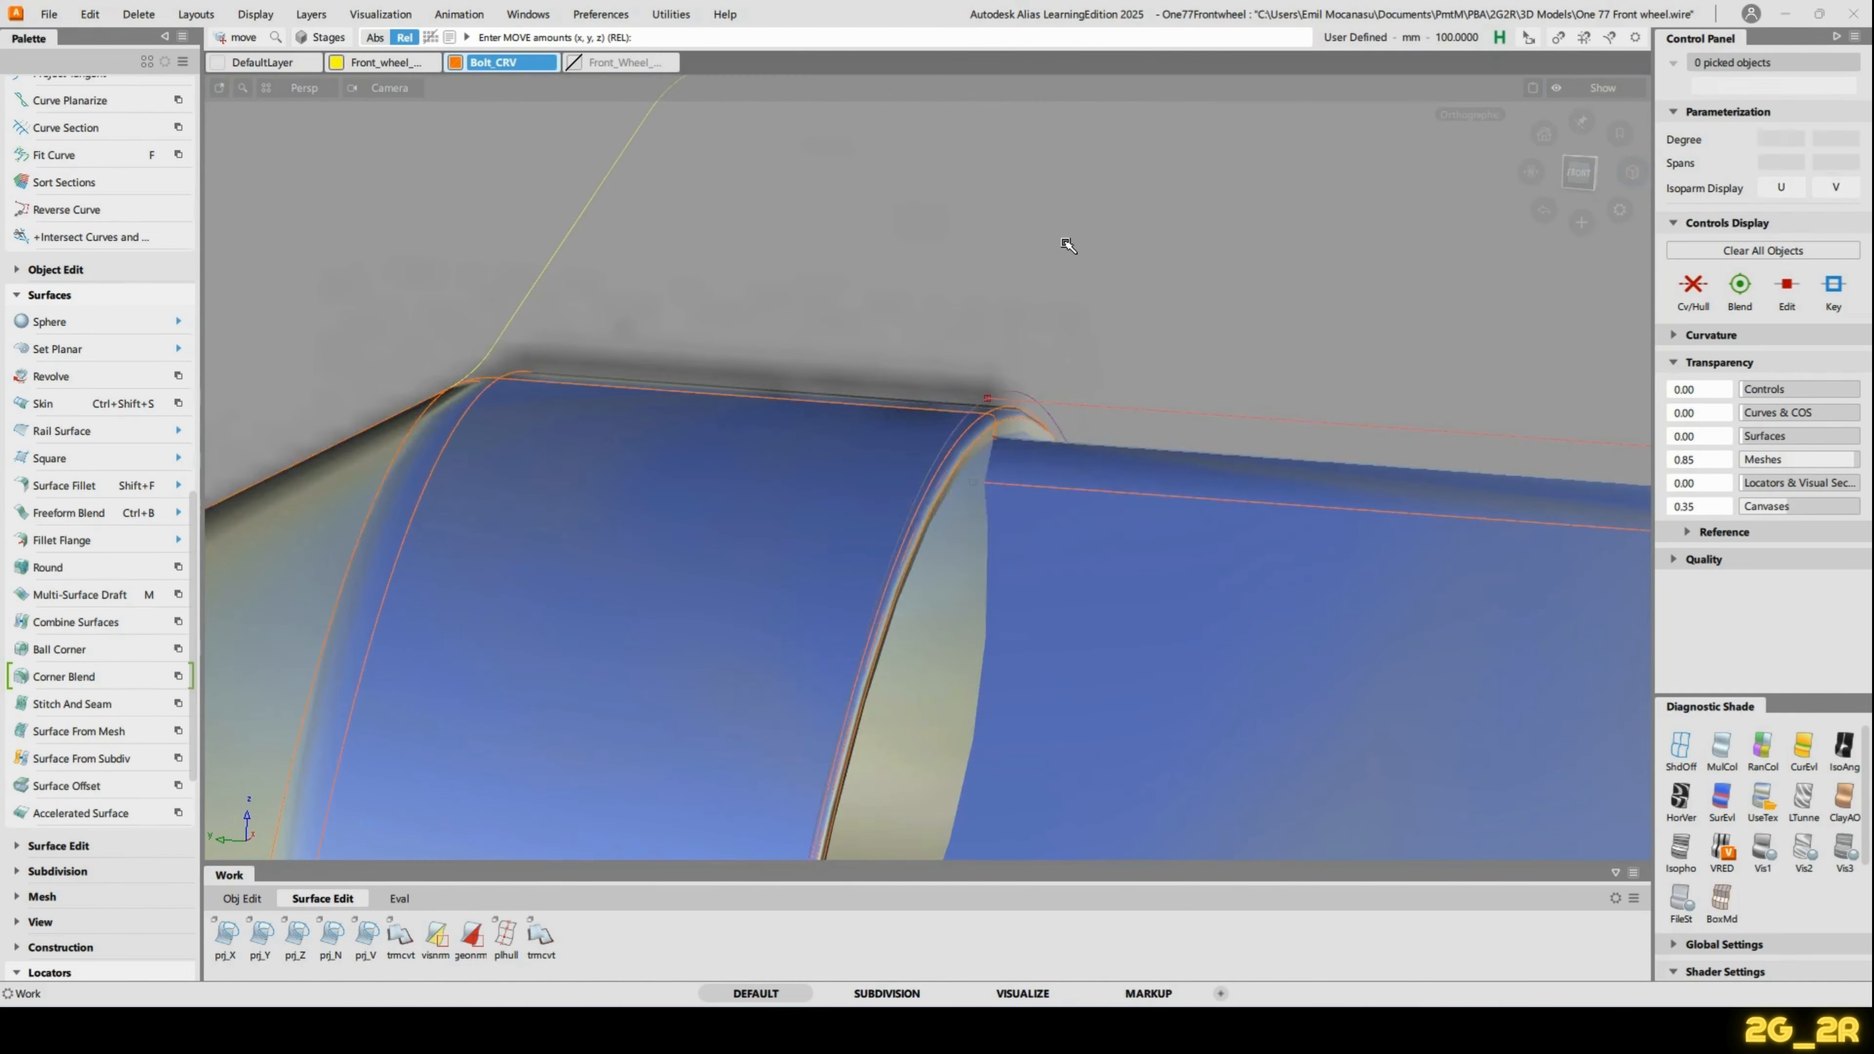
pyautogui.keyDown('alt'); pyautogui.keyDown('shift'); pyautogui.moveTo(1029, 431); pyautogui.dragTo(1013, 562, button='right'); pyautogui.keyUp('shift'); pyautogui.keyUp('alt')
pyautogui.keyDown('alt'); pyautogui.keyDown('shift'); pyautogui.moveTo(1016, 563); pyautogui.dragTo(885, 536); pyautogui.keyUp('shift'); pyautogui.keyUp('alt')
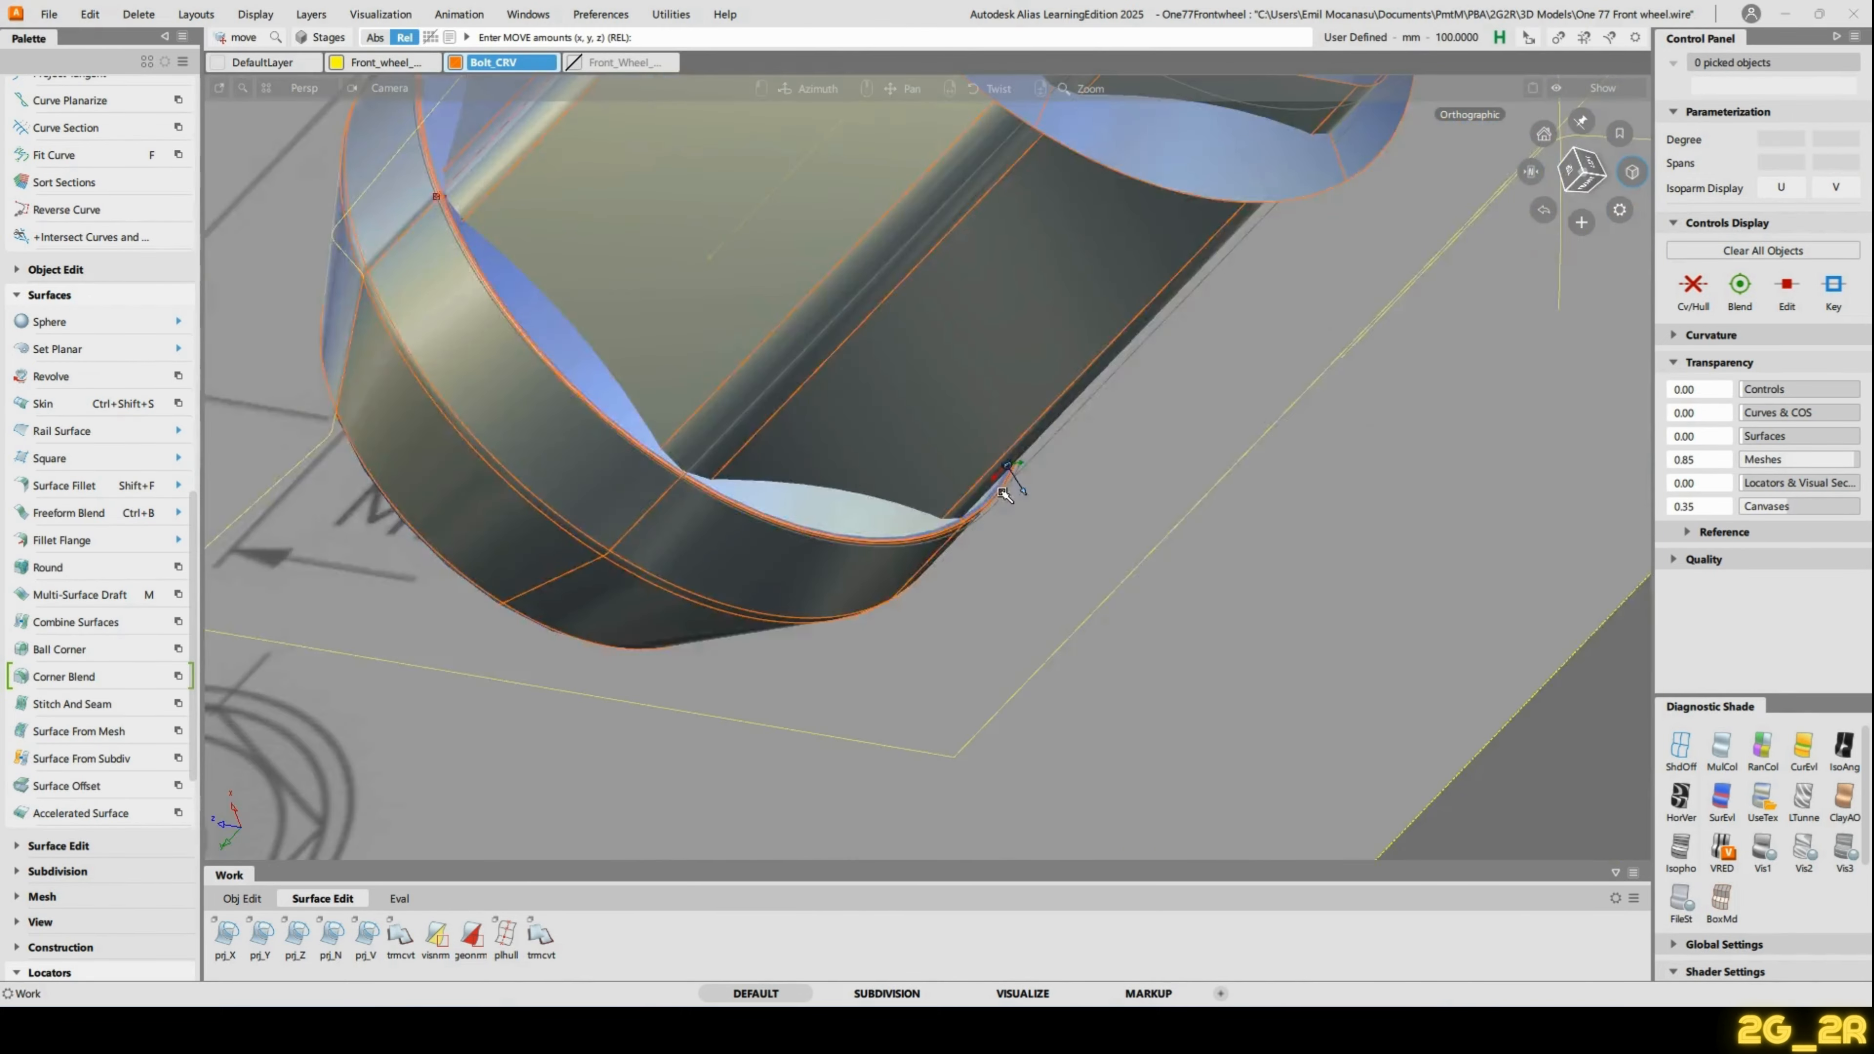
pyautogui.keyDown('alt'); pyautogui.keyDown('shift'); pyautogui.moveTo(885, 535); pyautogui.dragTo(985, 598, button='right'); pyautogui.keyUp('shift'); pyautogui.keyUp('alt')
pyautogui.keyDown('alt'); pyautogui.keyDown('shift'); pyautogui.moveTo(985, 598); pyautogui.dragTo(989, 539, button='middle'); pyautogui.keyUp('shift'); pyautogui.keyUp('alt')
pyautogui.moveTo(989, 538)
pyautogui.keyDown('alt'); pyautogui.keyDown('shift'); pyautogui.mouseDown()
pyautogui.moveTo(1122, 657)
pyautogui.moveTo(1067, 381)
pyautogui.moveTo(1079, 461)
pyautogui.moveTo(962, 394)
pyautogui.moveTo(1080, 494)
pyautogui.moveTo(1094, 537)
pyautogui.moveTo(1018, 594)
pyautogui.moveTo(995, 474)
pyautogui.moveTo(1195, 437)
pyautogui.moveTo(1042, 464)
pyautogui.moveTo(1275, 460)
pyautogui.moveTo(774, 327)
pyautogui.moveTo(931, 418)
pyautogui.mouseUp(); pyautogui.keyUp('shift'); pyautogui.keyUp('alt')
# Turn off the shading and examine the slanted line and neighbouring curves at the collar corner in wireframe.
pyautogui.click(1682, 753)
pyautogui.keyDown('alt'); pyautogui.keyDown('shift'); pyautogui.moveTo(931, 418); pyautogui.dragTo(767, 295, button='right'); pyautogui.keyUp('shift'); pyautogui.keyUp('alt')
pyautogui.keyDown('alt'); pyautogui.keyDown('shift'); pyautogui.moveTo(767, 295); pyautogui.dragTo(1060, 467, button='middle'); pyautogui.keyUp('shift'); pyautogui.keyUp('alt')
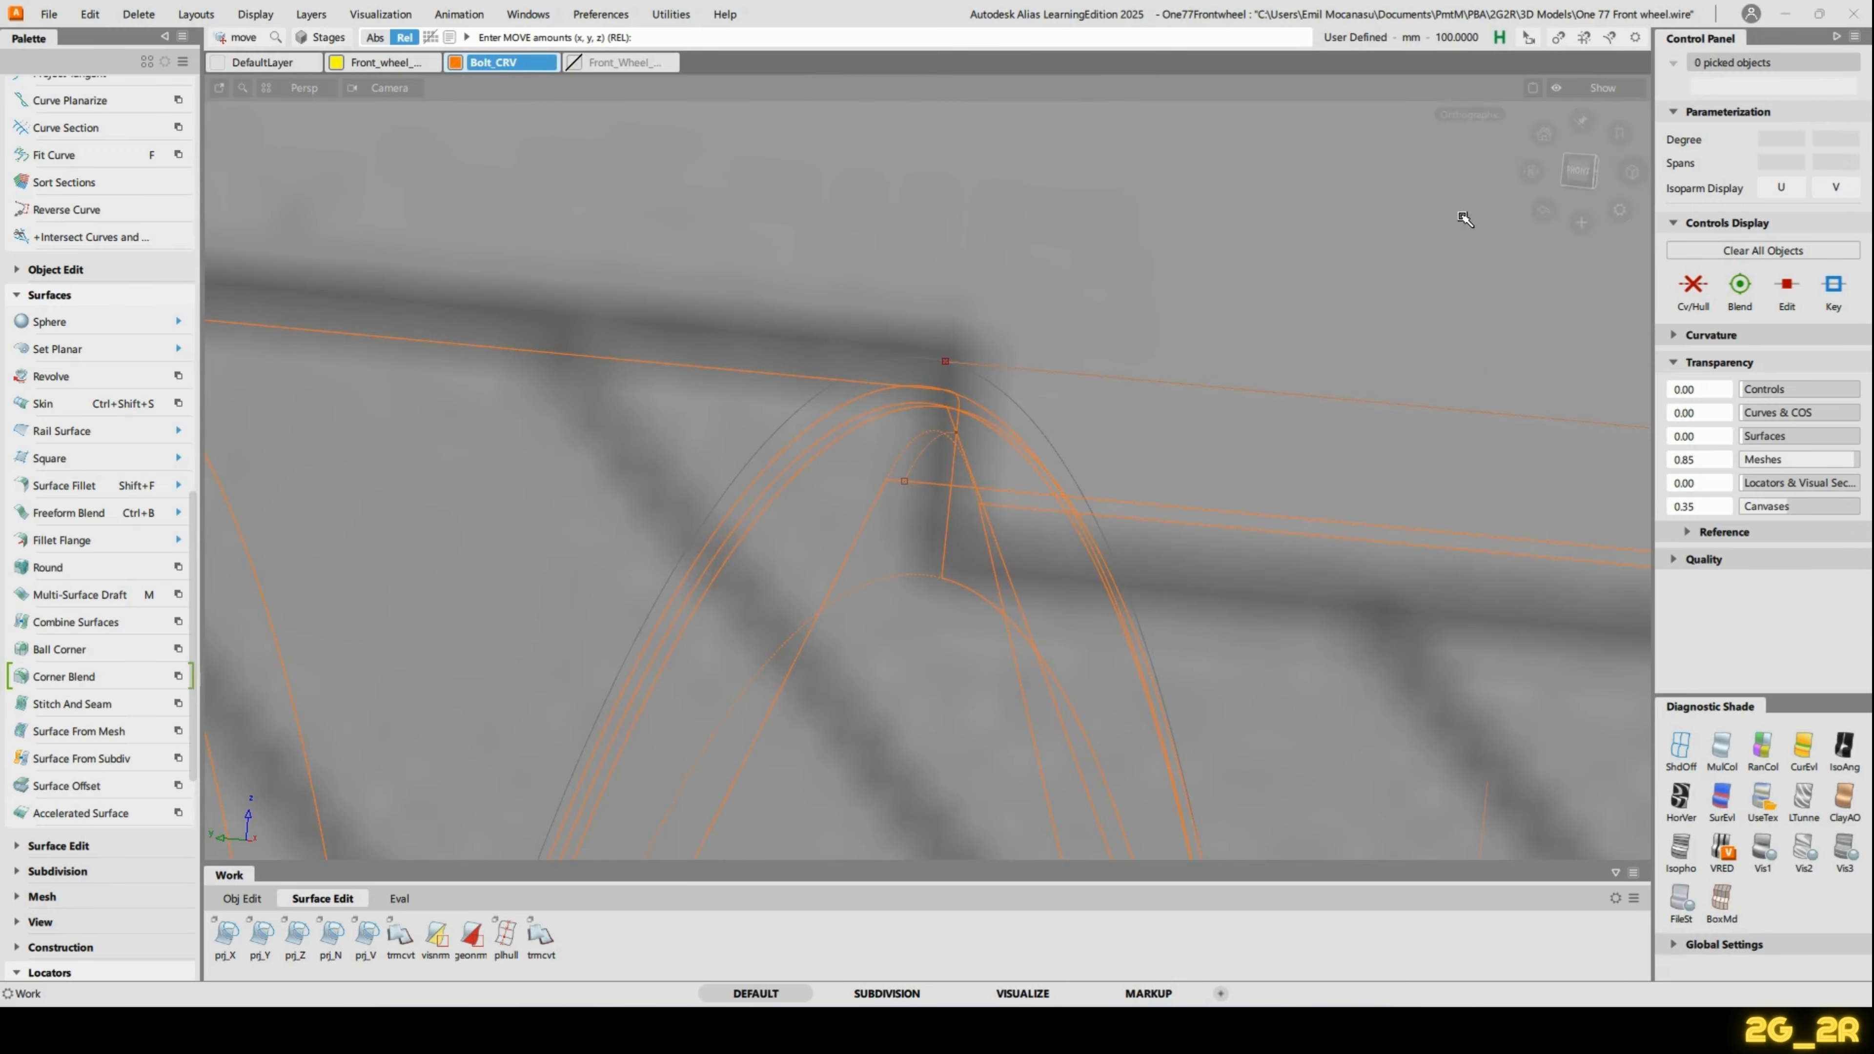
pyautogui.click(1579, 173)
pyautogui.keyDown('alt'); pyautogui.keyDown('shift'); pyautogui.moveTo(790, 485); pyautogui.dragTo(819, 426, button='right'); pyautogui.keyUp('shift'); pyautogui.keyUp('alt')
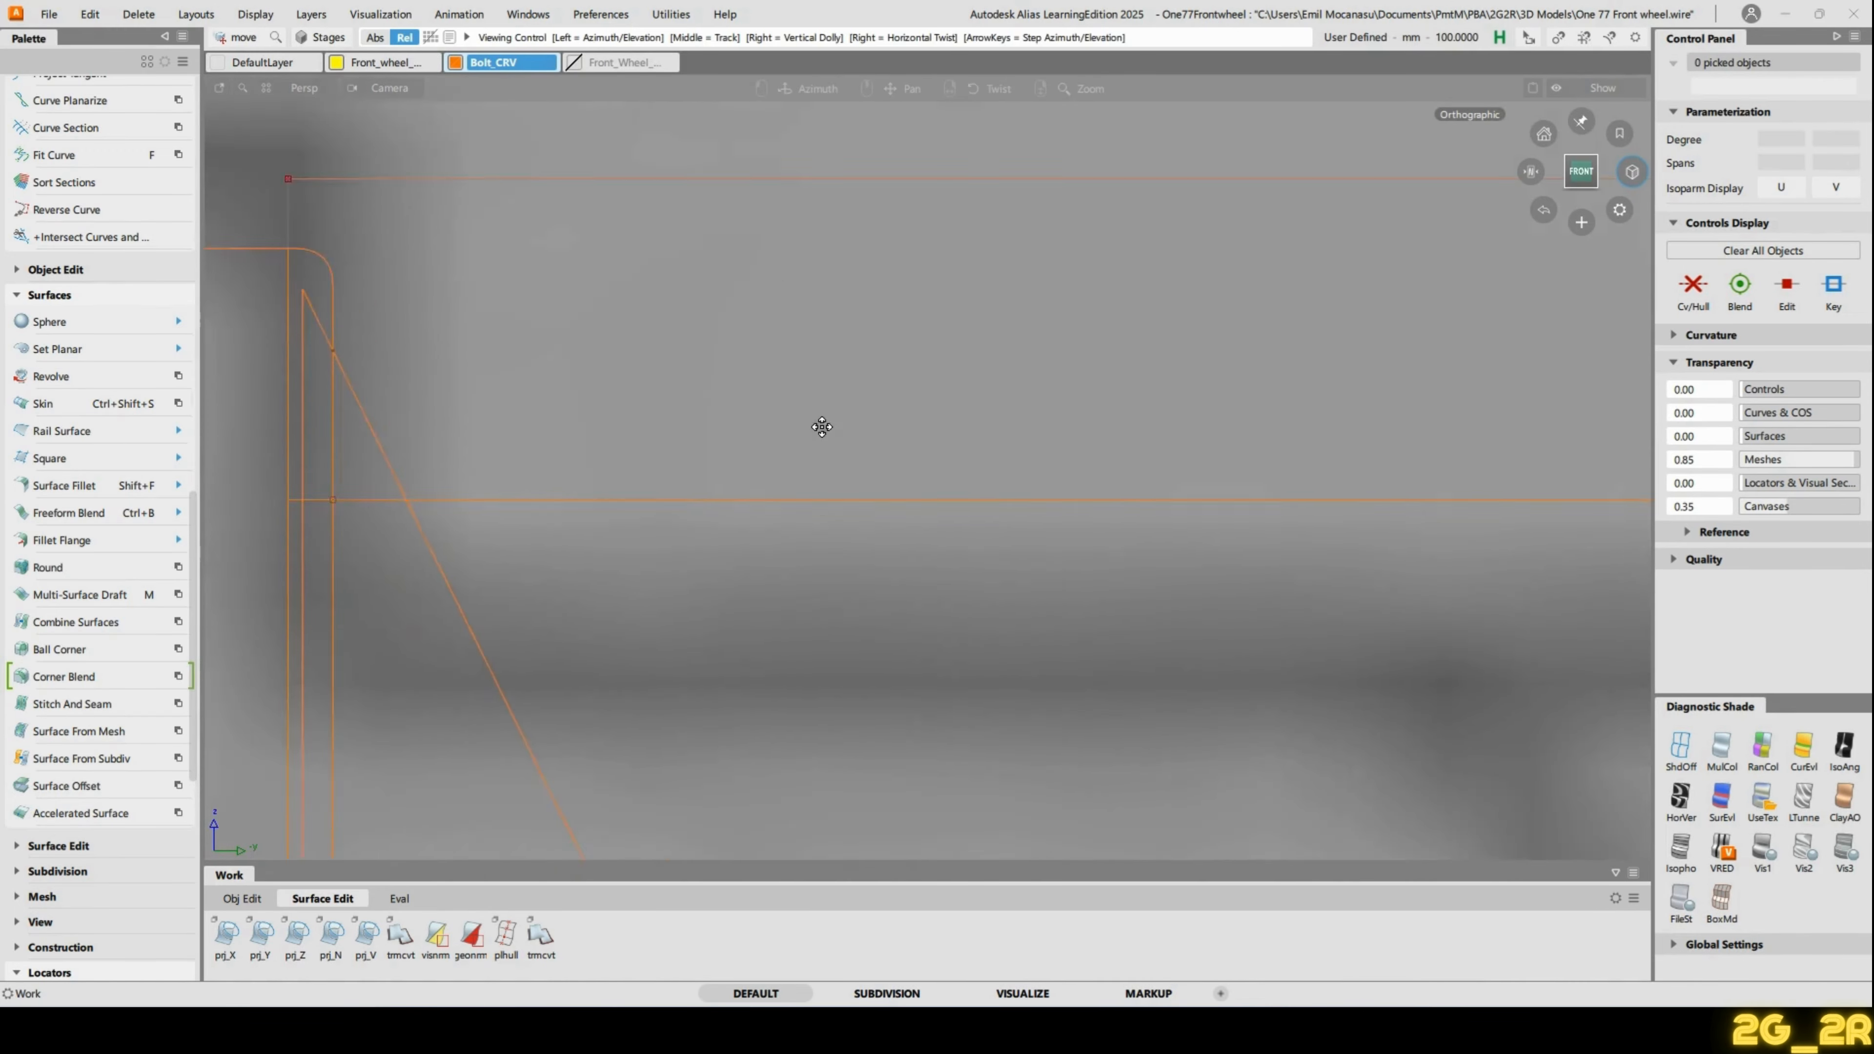
pyautogui.keyDown('alt'); pyautogui.keyDown('shift'); pyautogui.moveTo(819, 427); pyautogui.dragTo(849, 373, button='middle'); pyautogui.keyUp('shift'); pyautogui.keyUp('alt')
pyautogui.keyDown('alt'); pyautogui.keyDown('shift'); pyautogui.moveTo(962, 454); pyautogui.dragTo(964, 414); pyautogui.keyUp('shift'); pyautogui.keyUp('alt')
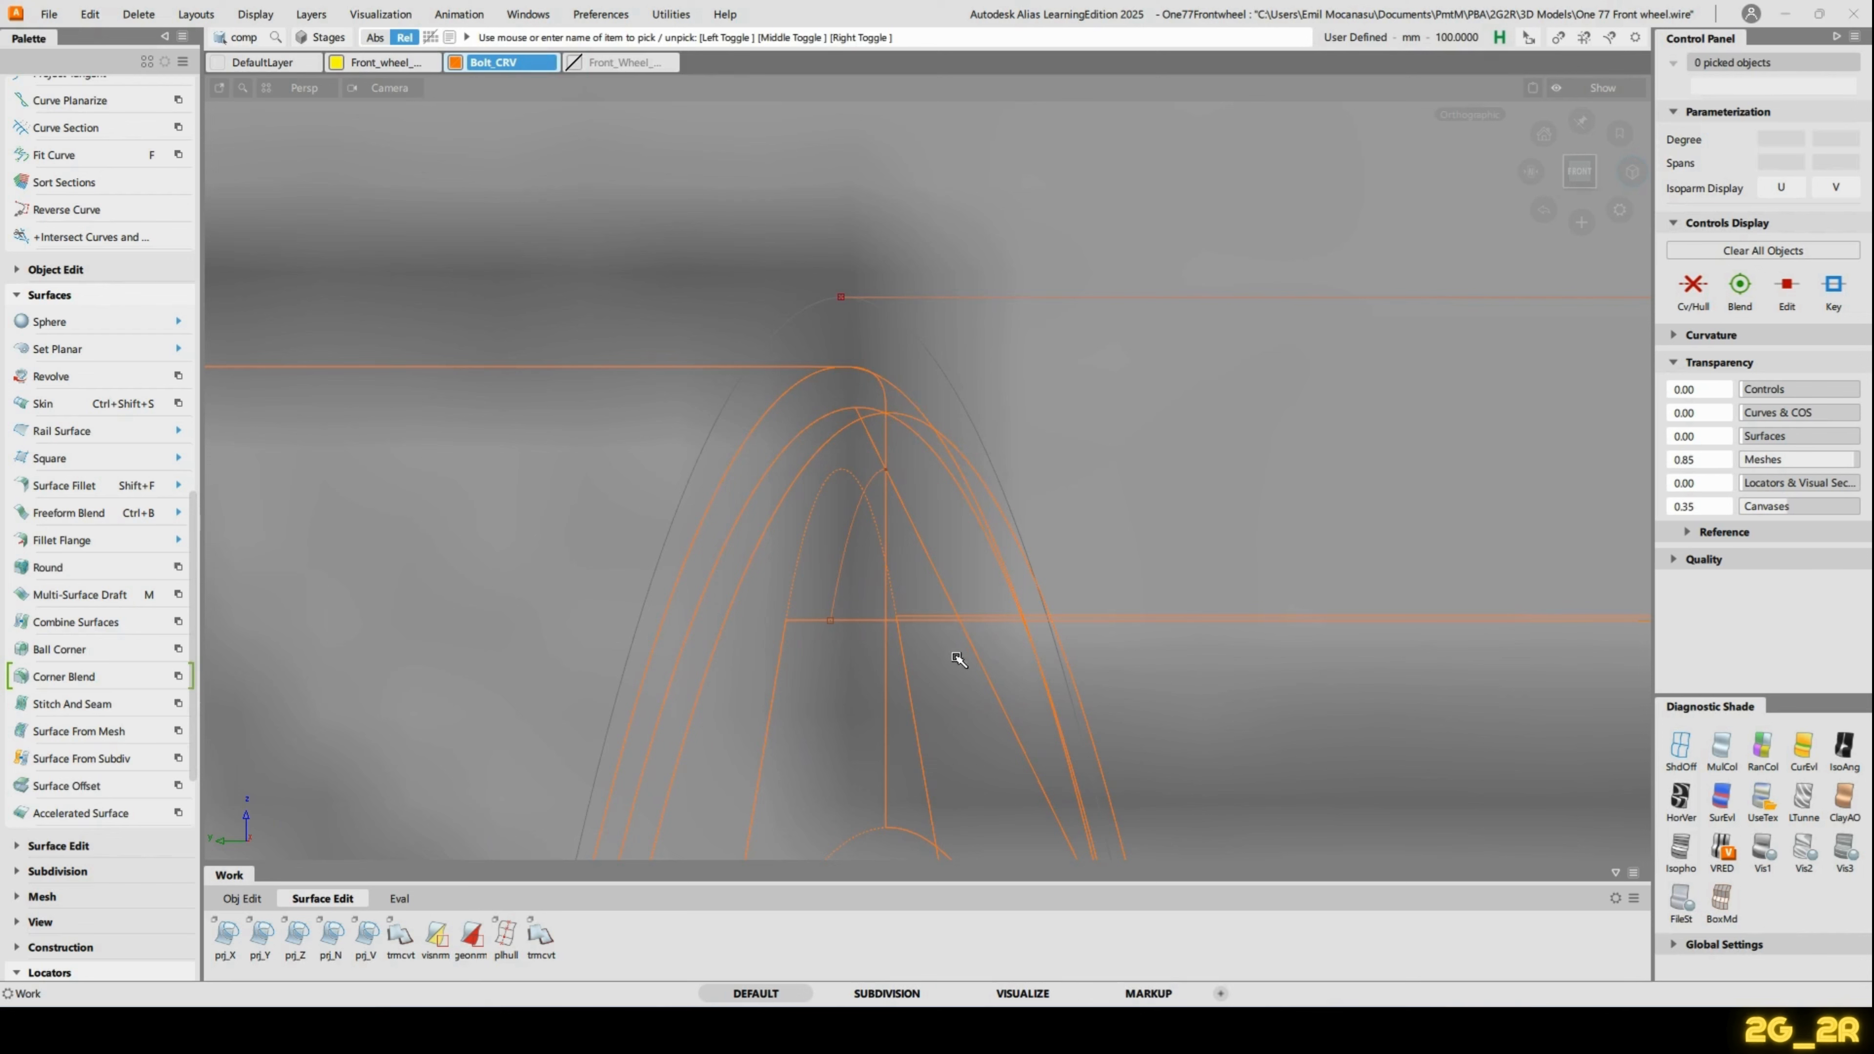
pyautogui.click(978, 662)
pyautogui.keyDown('alt'); pyautogui.keyDown('shift'); pyautogui.moveTo(978, 661); pyautogui.dragTo(983, 394); pyautogui.keyUp('shift'); pyautogui.keyUp('alt')
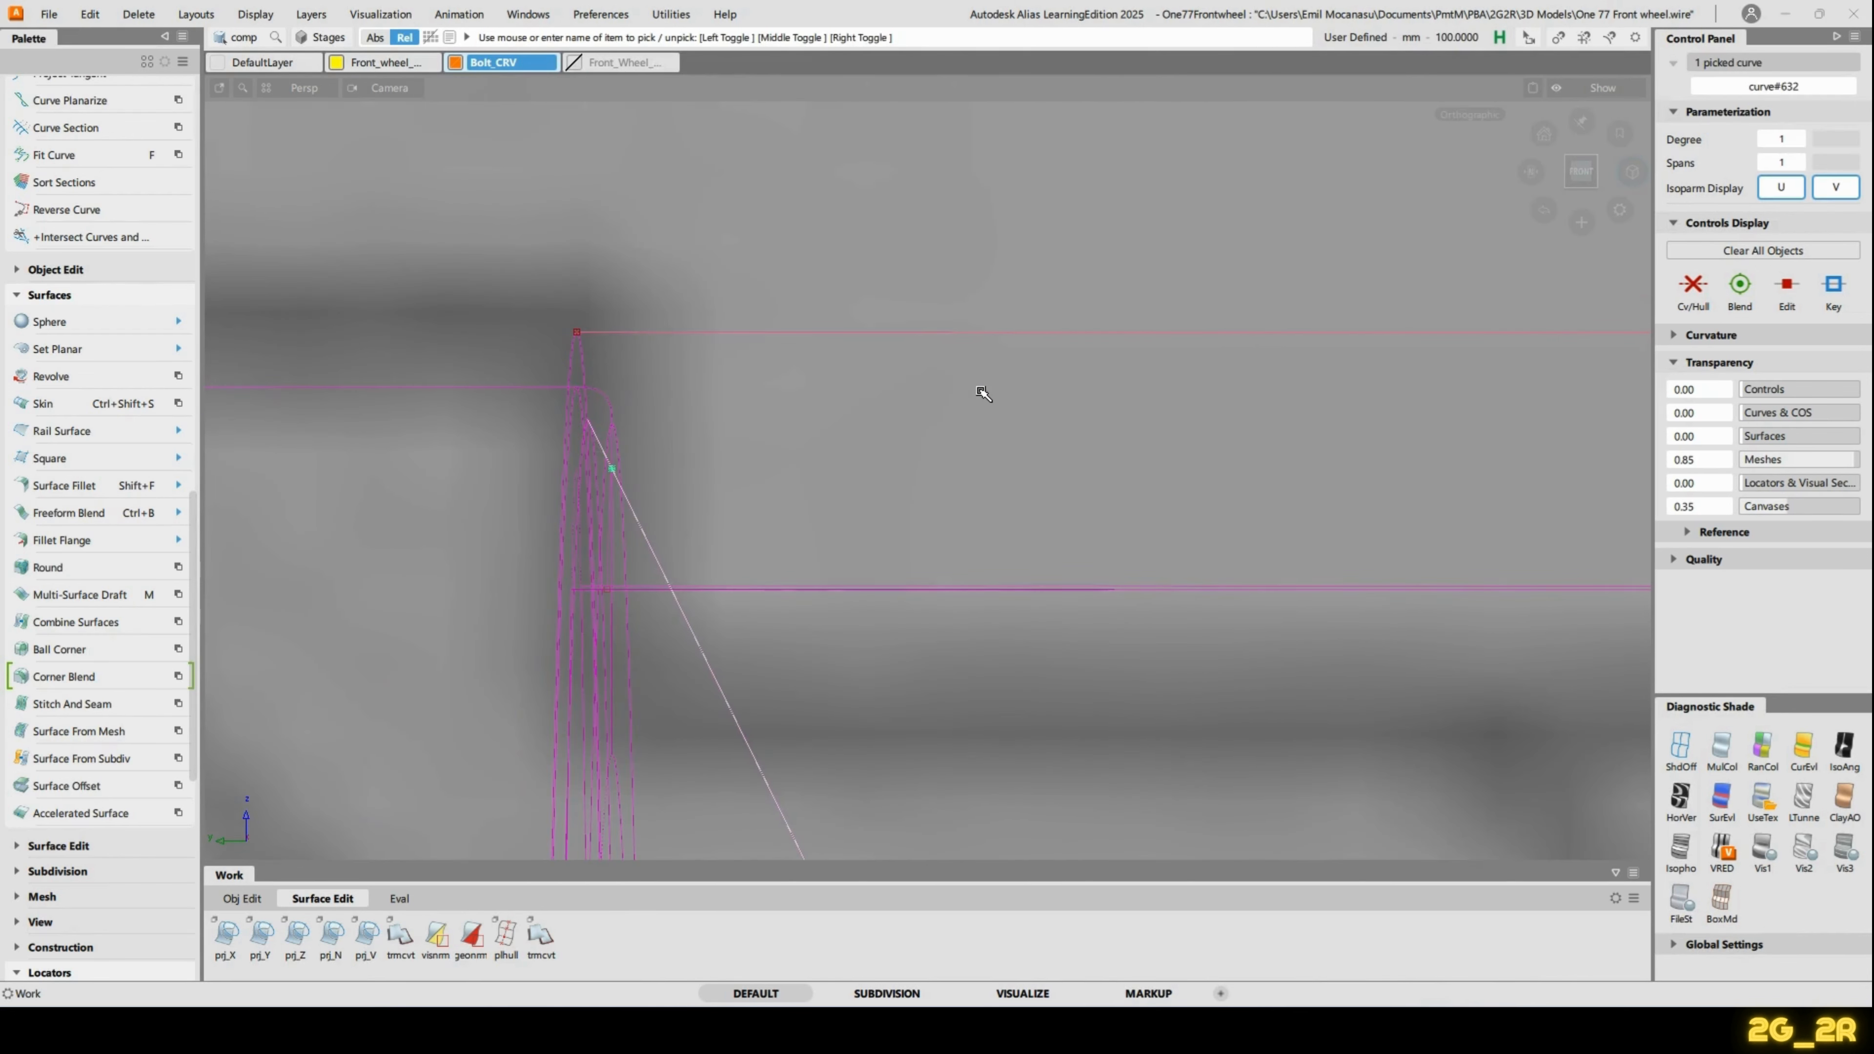
pyautogui.click(983, 393)
pyautogui.keyDown('alt'); pyautogui.keyDown('shift'); pyautogui.moveTo(1147, 364); pyautogui.dragTo(1087, 406); pyautogui.keyUp('shift'); pyautogui.keyUp('alt')
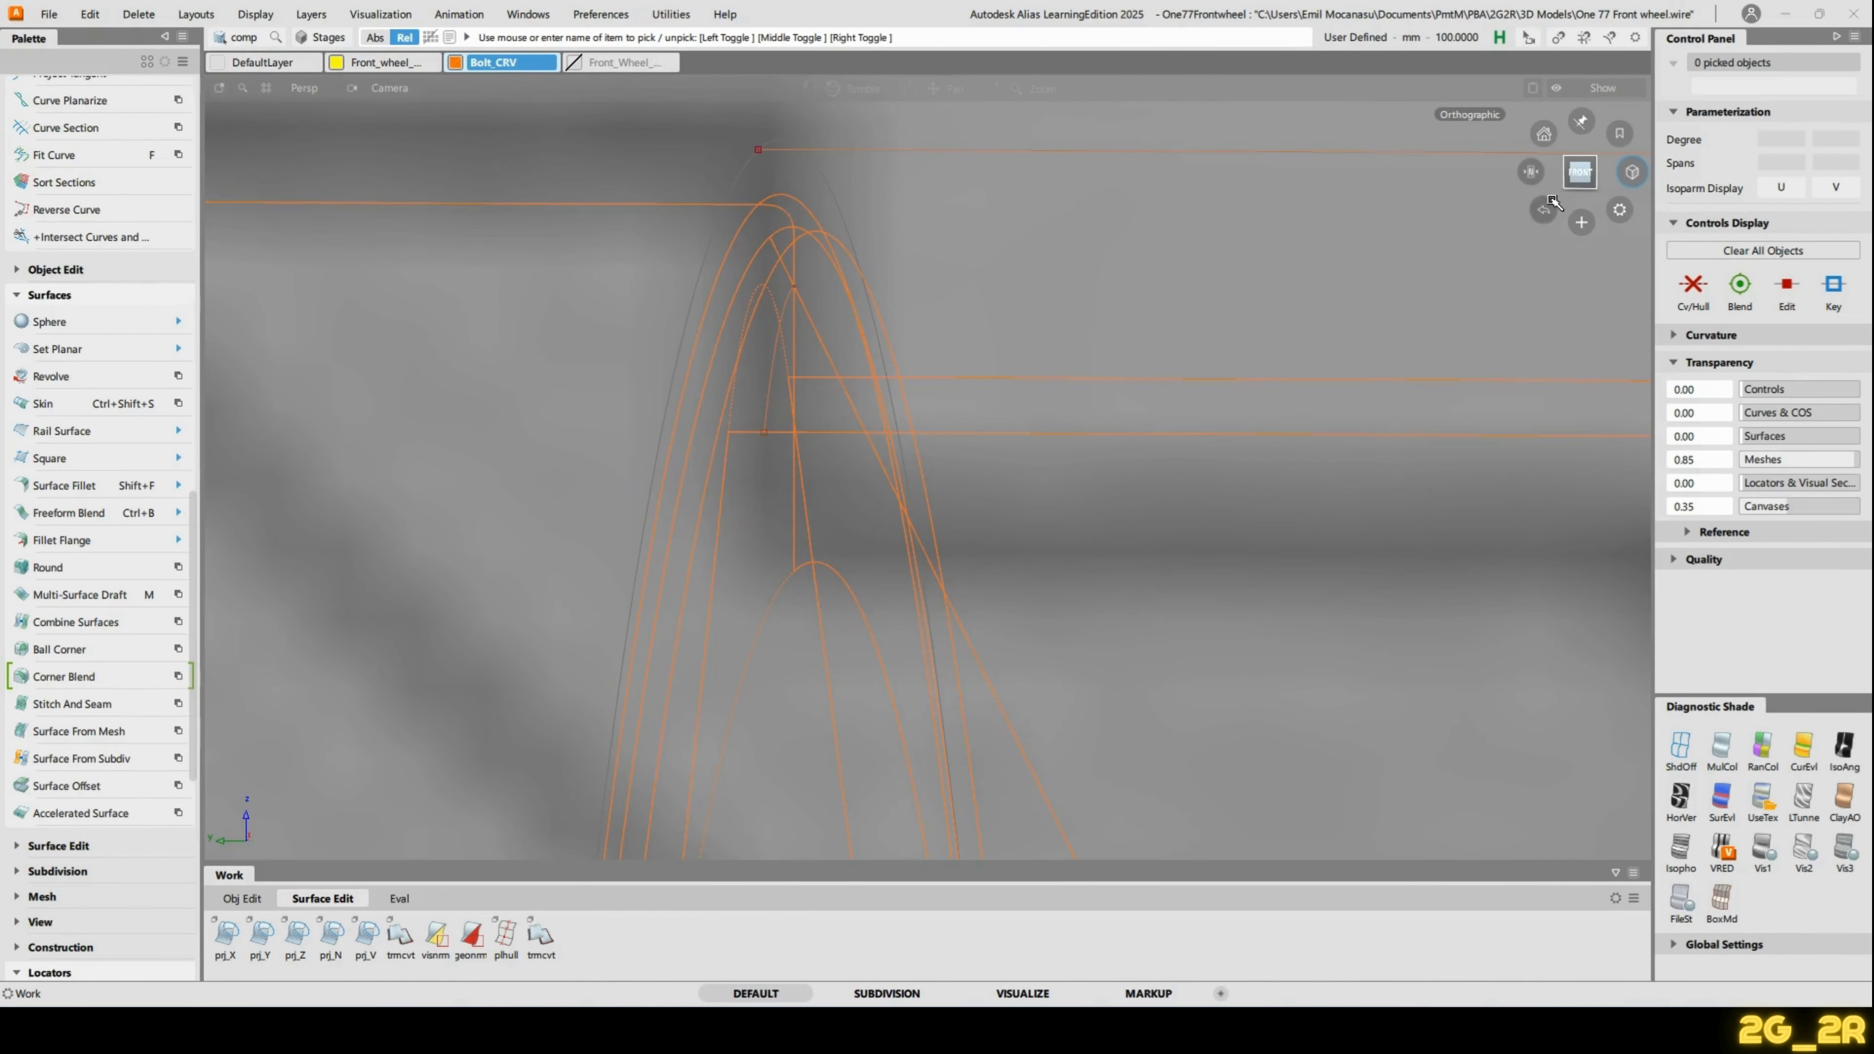
# In the front view, pick the short vertical line at the collar's end face and display its CVs.
pyautogui.click(1581, 171)
pyautogui.keyDown('ctrl'); pyautogui.keyDown('shift'); pyautogui.moveTo(600, 445); pyautogui.dragTo(677, 436); pyautogui.keyUp('shift'); pyautogui.keyUp('ctrl')
pyautogui.click(599, 550)
pyautogui.keyDown('ctrl'); pyautogui.keyDown('shift'); pyautogui.moveTo(702, 478); pyautogui.dragTo(790, 451, button='middle'); pyautogui.keyUp('shift'); pyautogui.keyUp('ctrl')
pyautogui.keyDown('ctrl'); pyautogui.keyDown('shift'); pyautogui.moveTo(667, 434); pyautogui.dragTo(653, 386); pyautogui.keyUp('shift'); pyautogui.keyUp('ctrl')
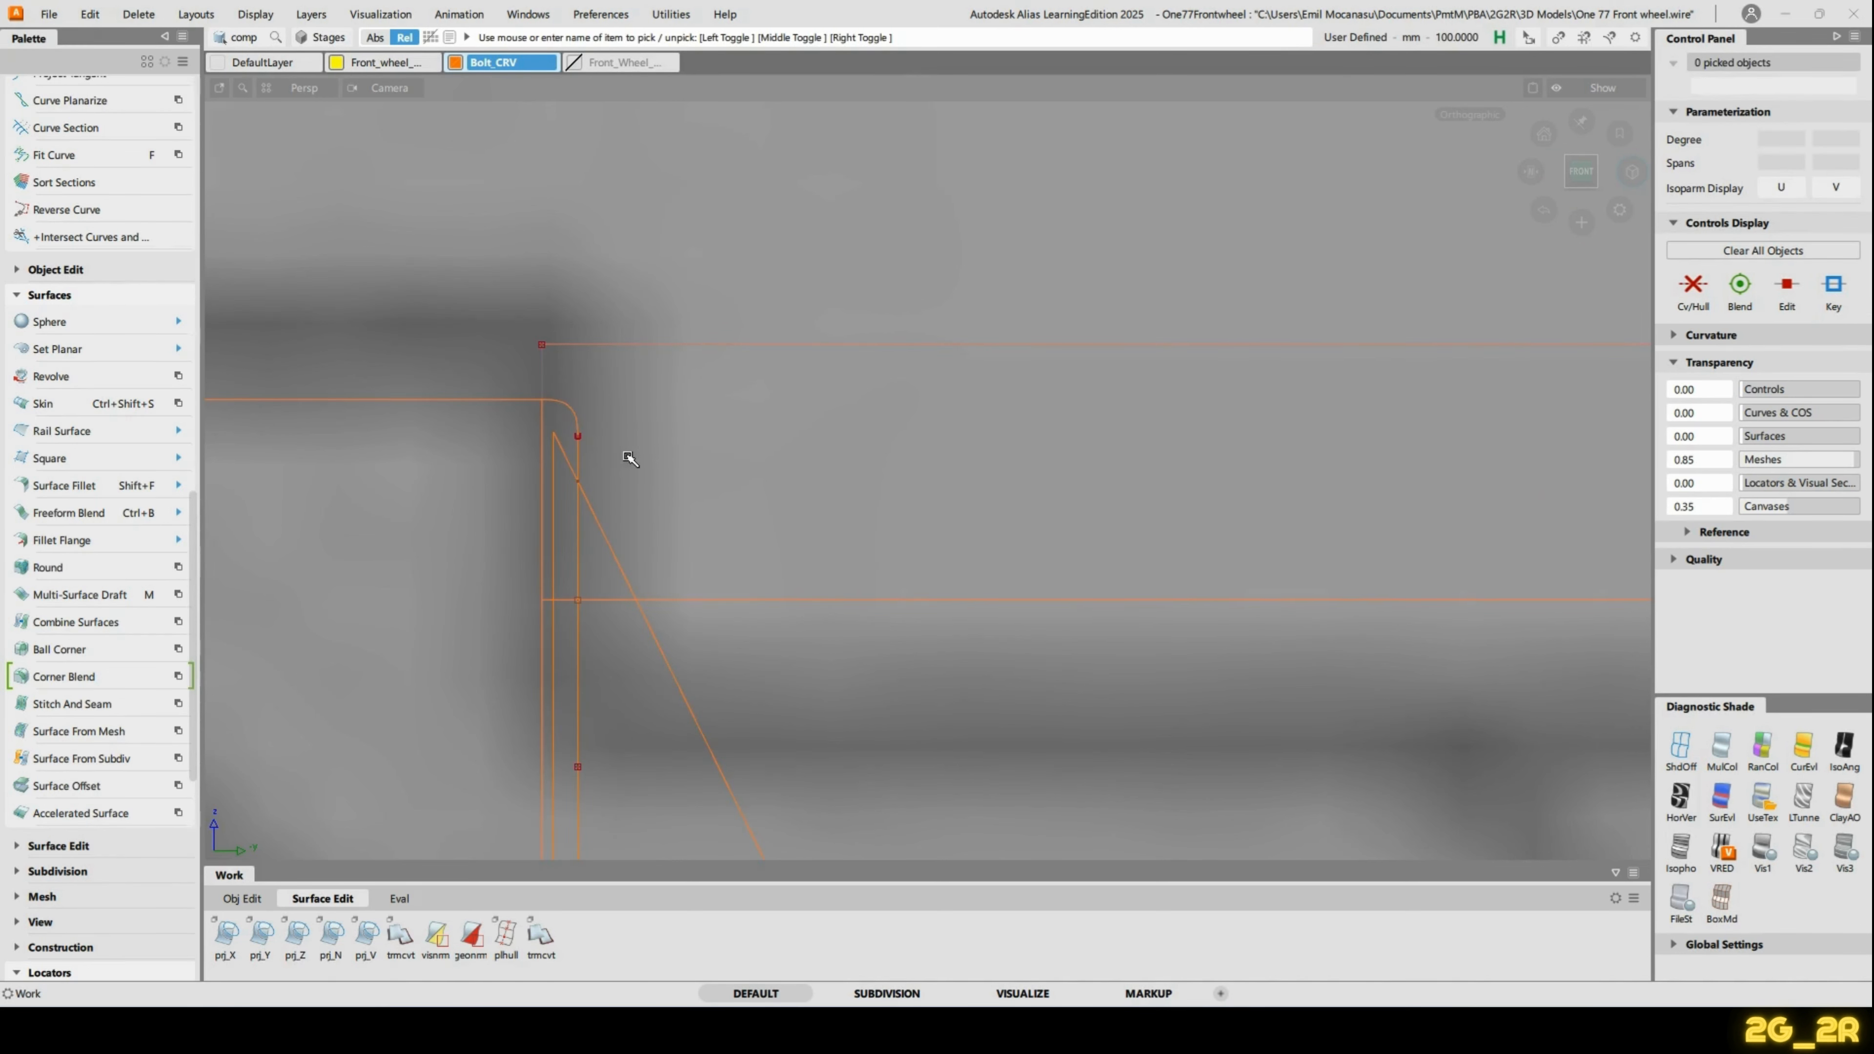
pyautogui.keyDown('ctrl'); pyautogui.keyDown('shift'); pyautogui.moveTo(633, 368); pyautogui.dragTo(625, 419); pyautogui.keyUp('shift'); pyautogui.keyUp('ctrl')
pyautogui.click(581, 448)
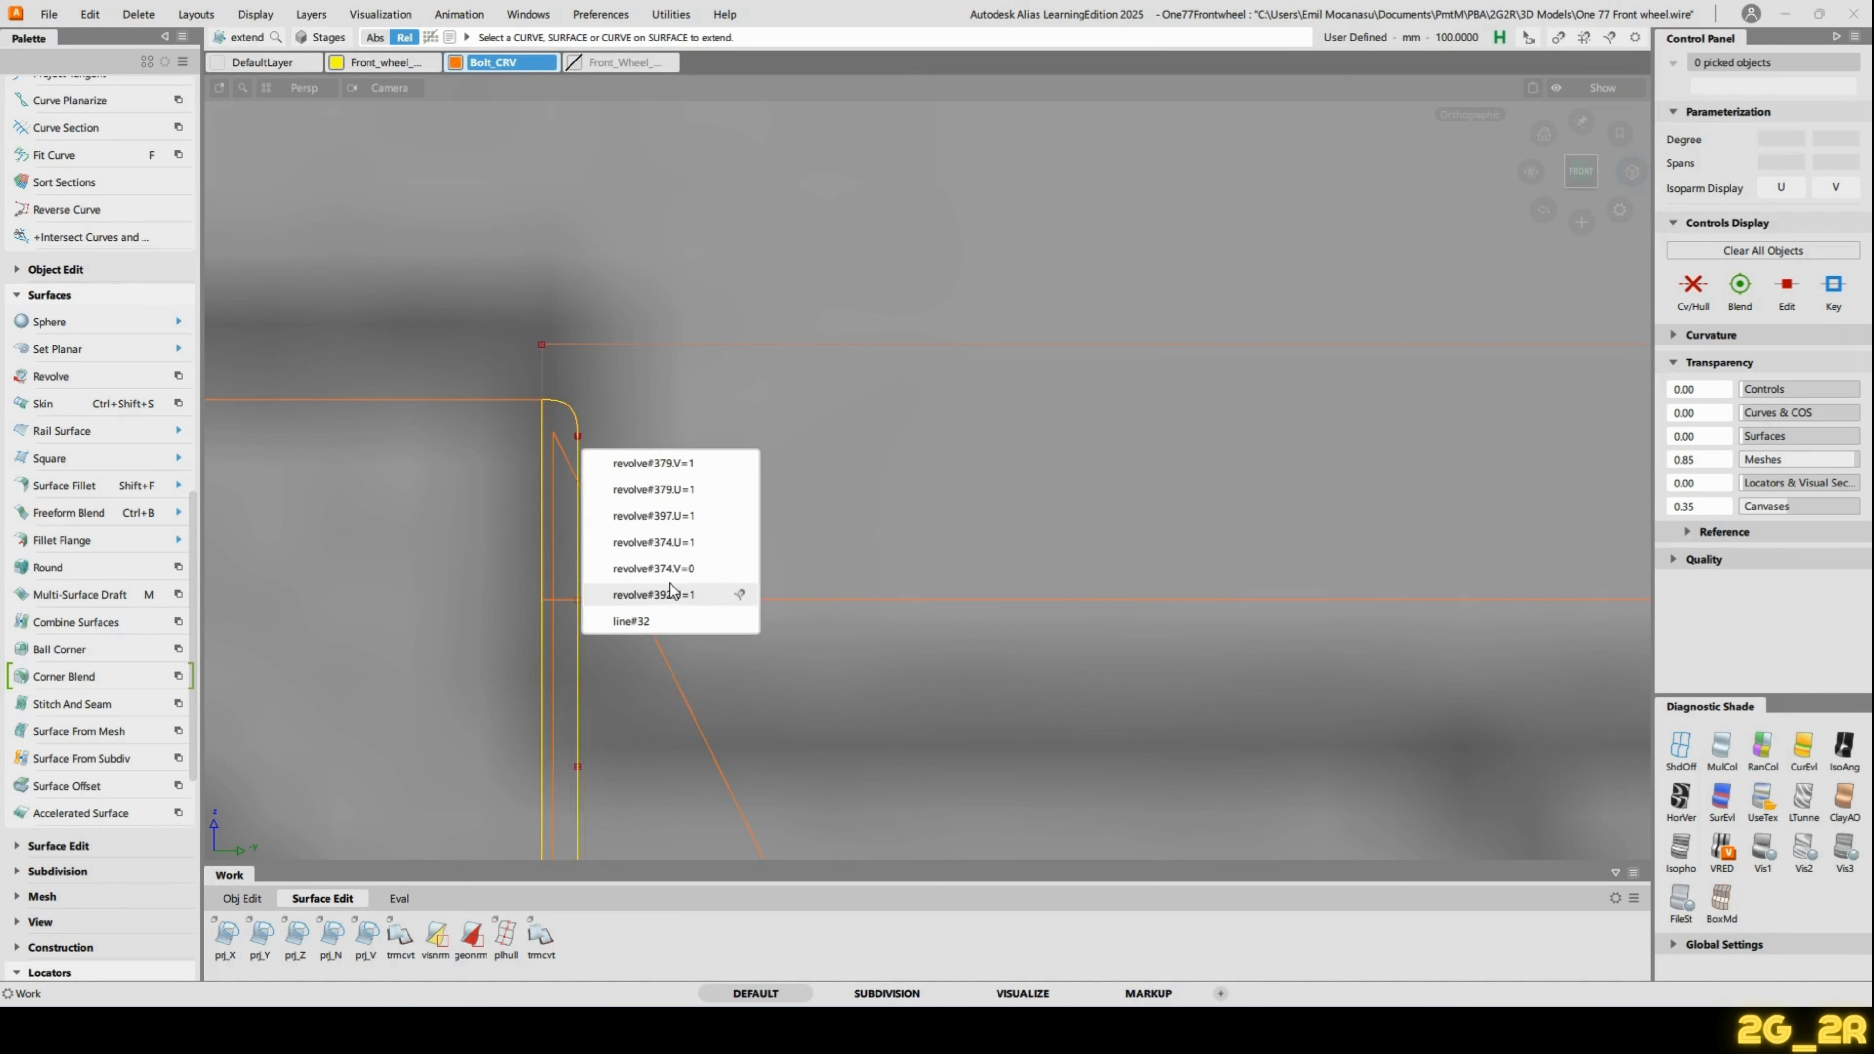
pyautogui.click(670, 613)
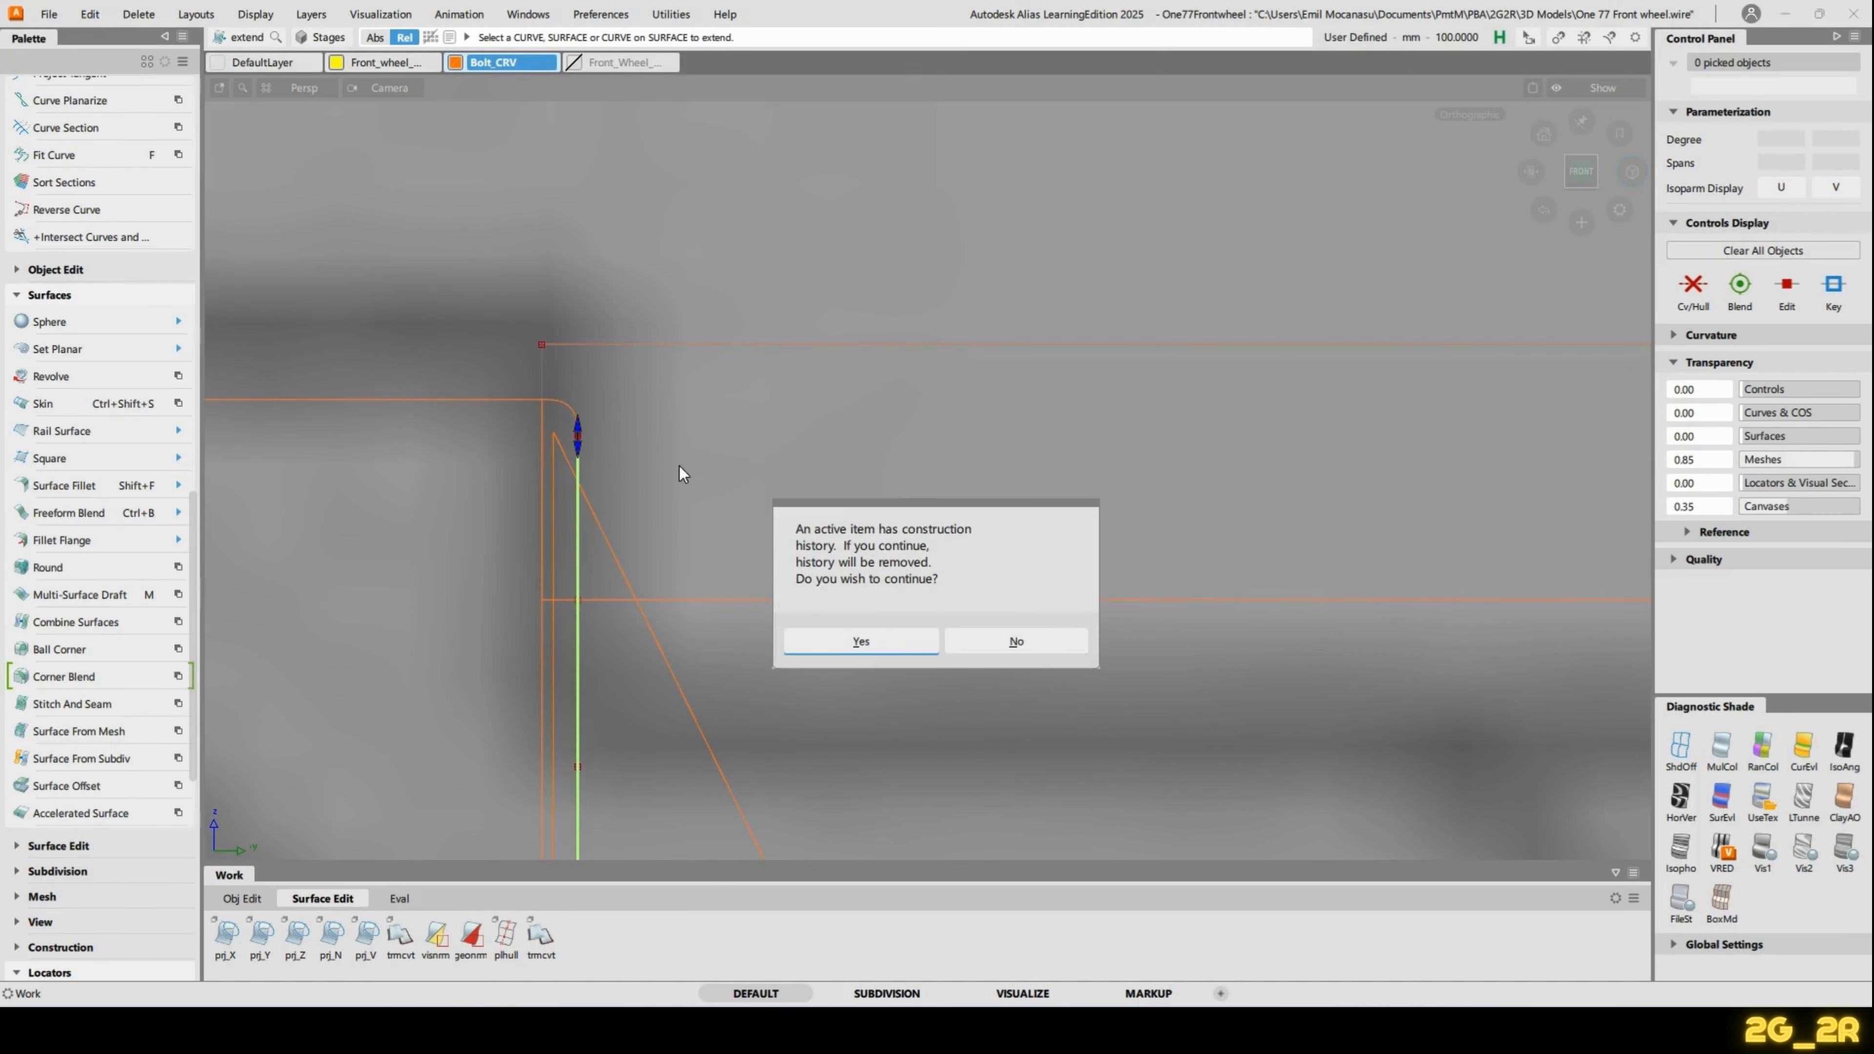
pyautogui.click(1015, 639)
# Pick the short vertical line (line#32) and place its pivot at the corner where it meets the collar's horizontal line.
pyautogui.keyDown('ctrl'); pyautogui.keyDown('shift'); pyautogui.moveTo(649, 406); pyautogui.dragTo(798, 455); pyautogui.keyUp('shift'); pyautogui.keyUp('ctrl')
pyautogui.click(580, 545)
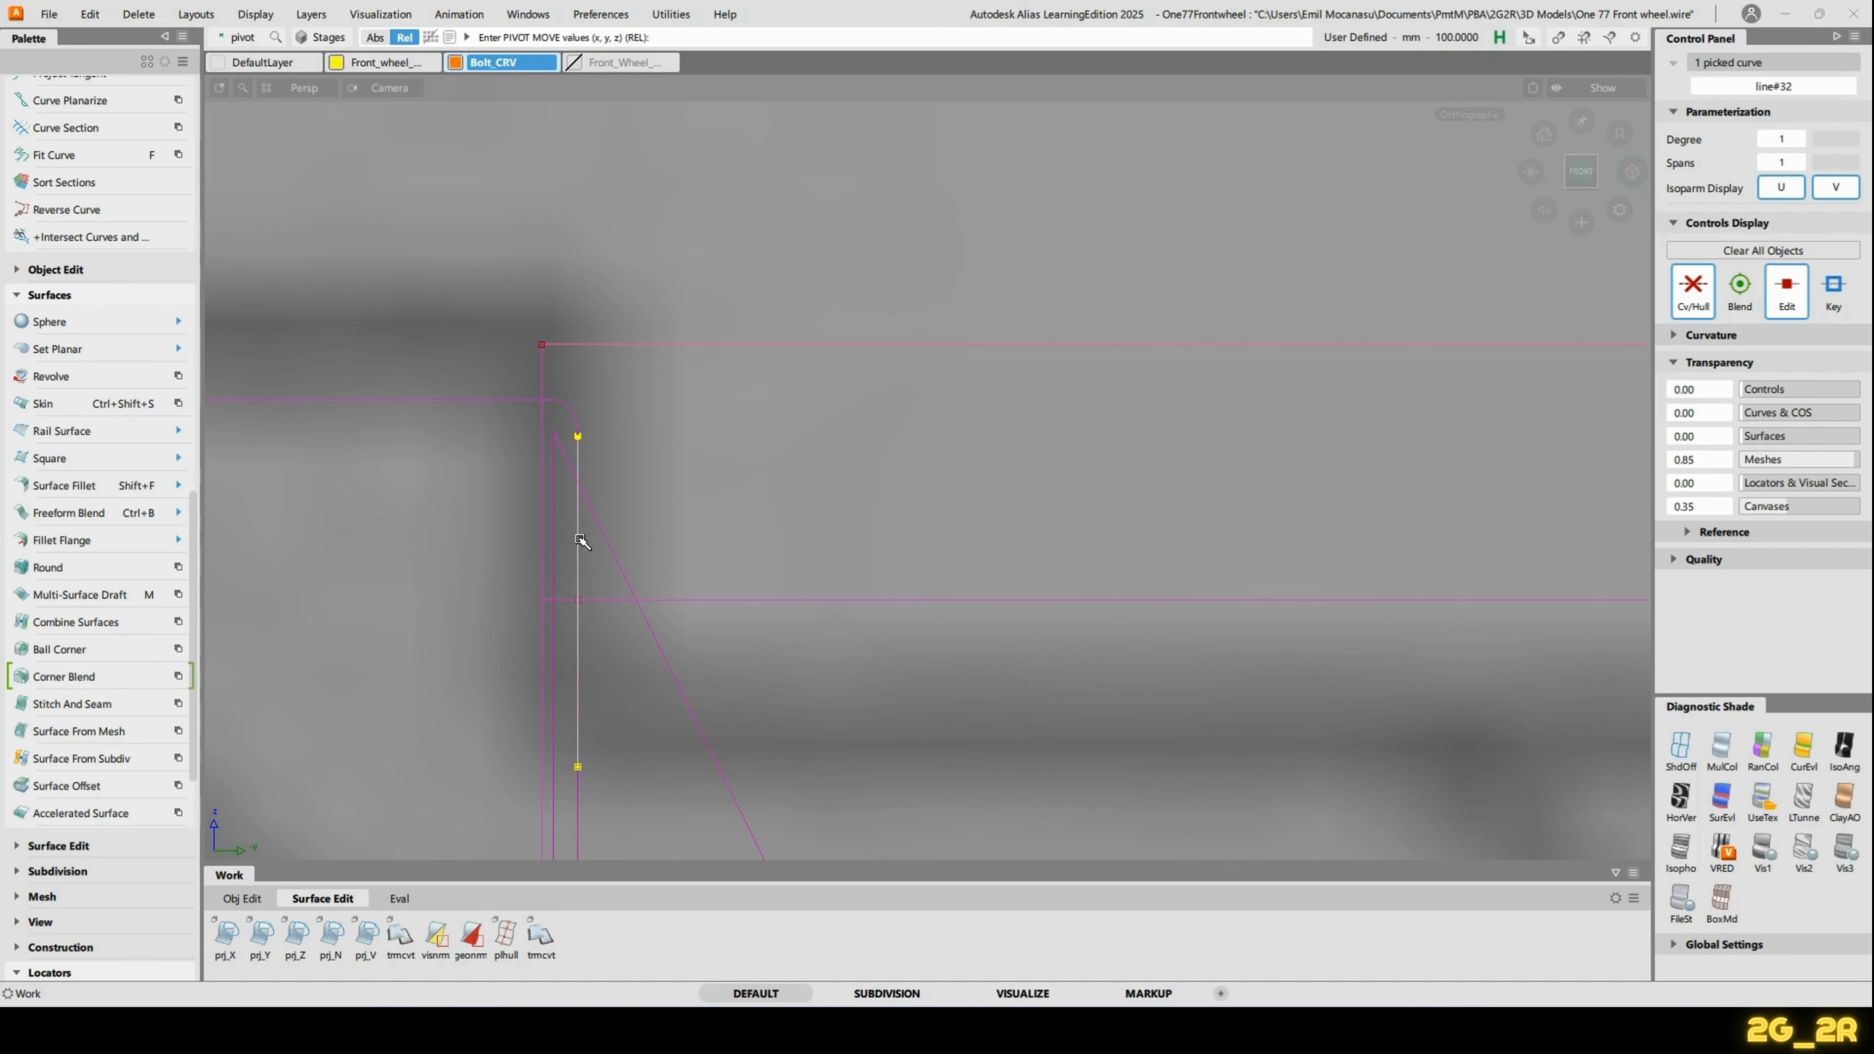
pyautogui.keyDown('alt'); pyautogui.keyDown('shift'); pyautogui.moveTo(686, 398); pyautogui.dragTo(690, 542, button='right'); pyautogui.keyUp('shift'); pyautogui.keyUp('alt')
pyautogui.keyDown('alt'); pyautogui.keyDown('shift'); pyautogui.moveTo(690, 543); pyautogui.dragTo(816, 177, button='middle'); pyautogui.keyUp('shift'); pyautogui.keyUp('alt')
pyautogui.keyDown('alt'); pyautogui.keyDown('shift'); pyautogui.moveTo(815, 195); pyautogui.dragTo(837, 590, button='right'); pyautogui.keyUp('shift'); pyautogui.keyUp('alt')
pyautogui.keyDown('alt'); pyautogui.keyDown('shift'); pyautogui.moveTo(836, 590); pyautogui.dragTo(1051, 771, button='middle'); pyautogui.keyUp('shift'); pyautogui.keyUp('alt')
pyautogui.keyDown('alt'); pyautogui.keyDown('shift'); pyautogui.moveTo(1051, 771); pyautogui.dragTo(896, 533, button='right'); pyautogui.keyUp('shift'); pyautogui.keyUp('alt')
pyautogui.keyDown('alt'); pyautogui.keyDown('shift'); pyautogui.moveTo(895, 532); pyautogui.dragTo(1004, 571, button='middle'); pyautogui.keyUp('shift'); pyautogui.keyUp('alt')
pyautogui.keyDown('alt'); pyautogui.keyDown('shift'); pyautogui.moveTo(1004, 571); pyautogui.dragTo(955, 407, button='right'); pyautogui.keyUp('shift'); pyautogui.keyUp('alt')
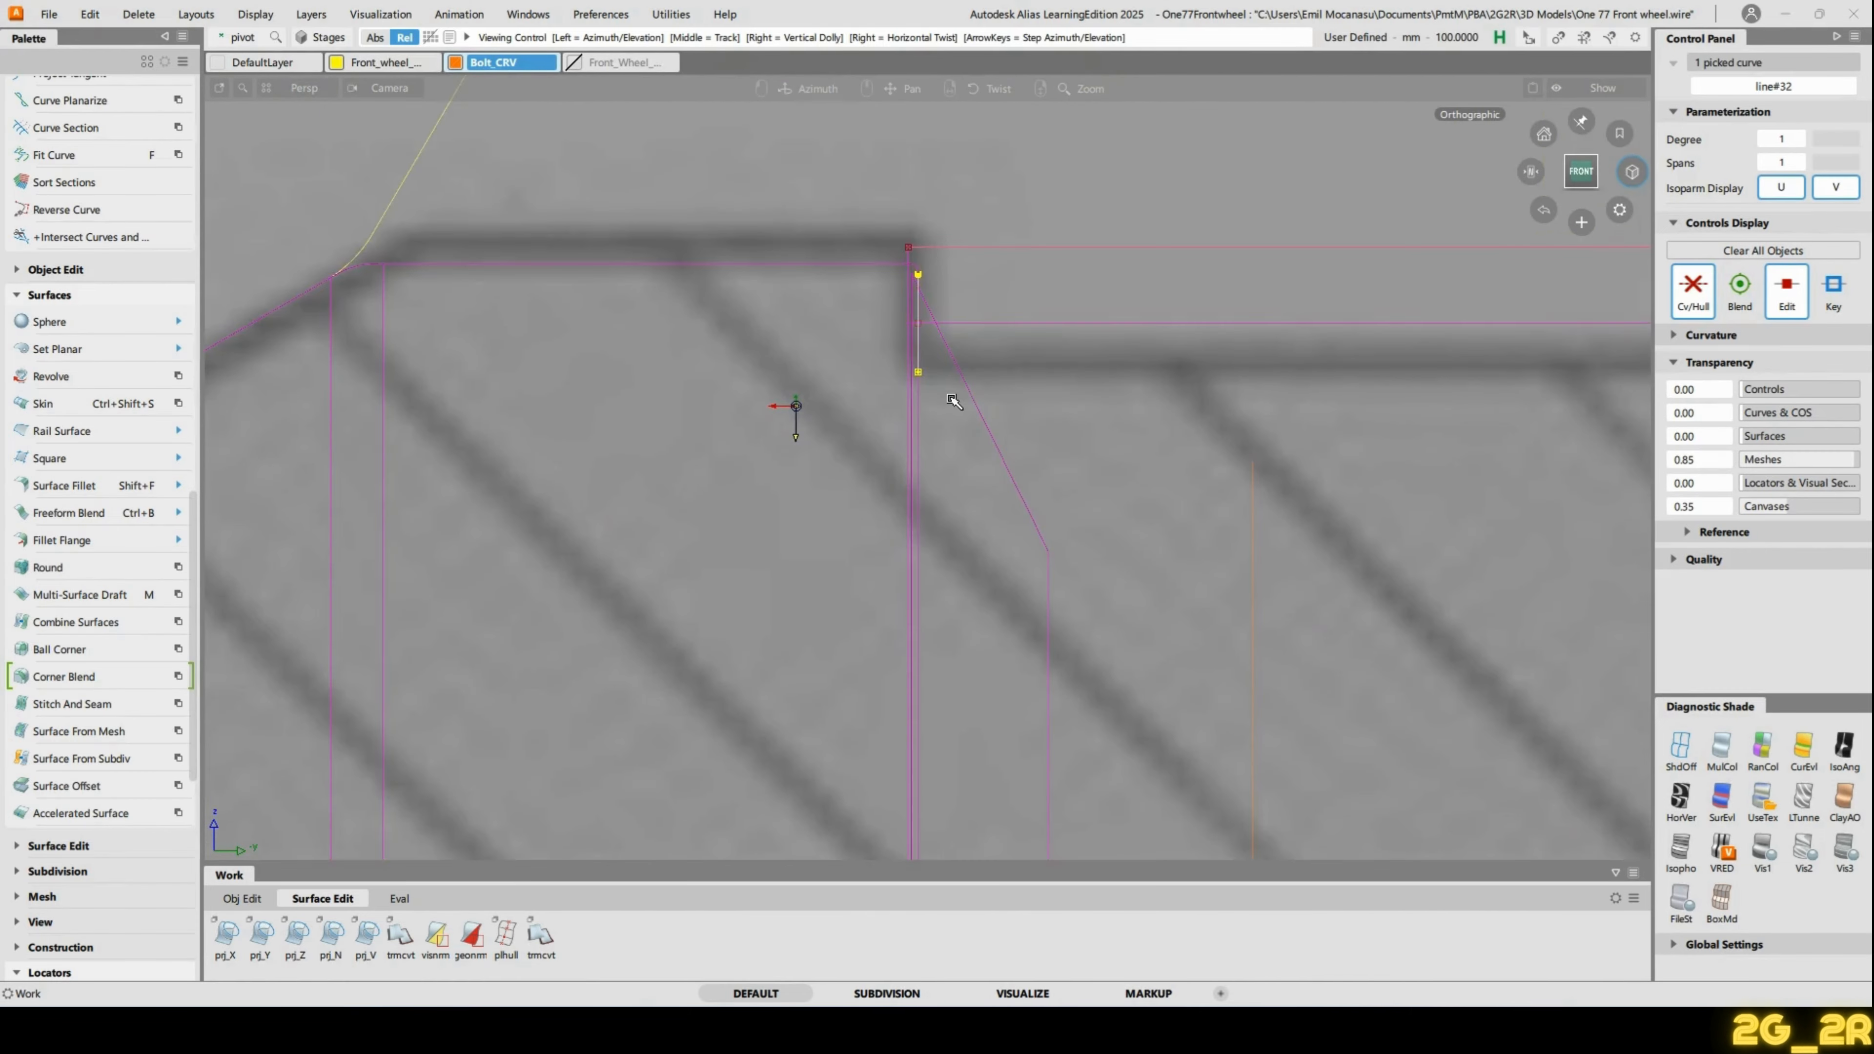
pyautogui.keyDown('alt'); pyautogui.keyDown('shift'); pyautogui.moveTo(954, 406); pyautogui.dragTo(938, 502, button='middle'); pyautogui.keyUp('shift'); pyautogui.keyUp('alt')
pyautogui.keyDown('alt'); pyautogui.keyDown('shift'); pyautogui.moveTo(938, 503); pyautogui.dragTo(652, 399, button='right'); pyautogui.keyUp('shift'); pyautogui.keyUp('alt')
pyautogui.keyDown('alt'); pyautogui.keyDown('shift'); pyautogui.moveTo(956, 110); pyautogui.dragTo(816, 351, button='middle'); pyautogui.keyUp('shift'); pyautogui.keyUp('alt')
pyautogui.keyDown('alt'); pyautogui.keyDown('shift'); pyautogui.moveTo(819, 523); pyautogui.dragTo(799, 460, button='right'); pyautogui.keyUp('shift'); pyautogui.keyUp('alt')
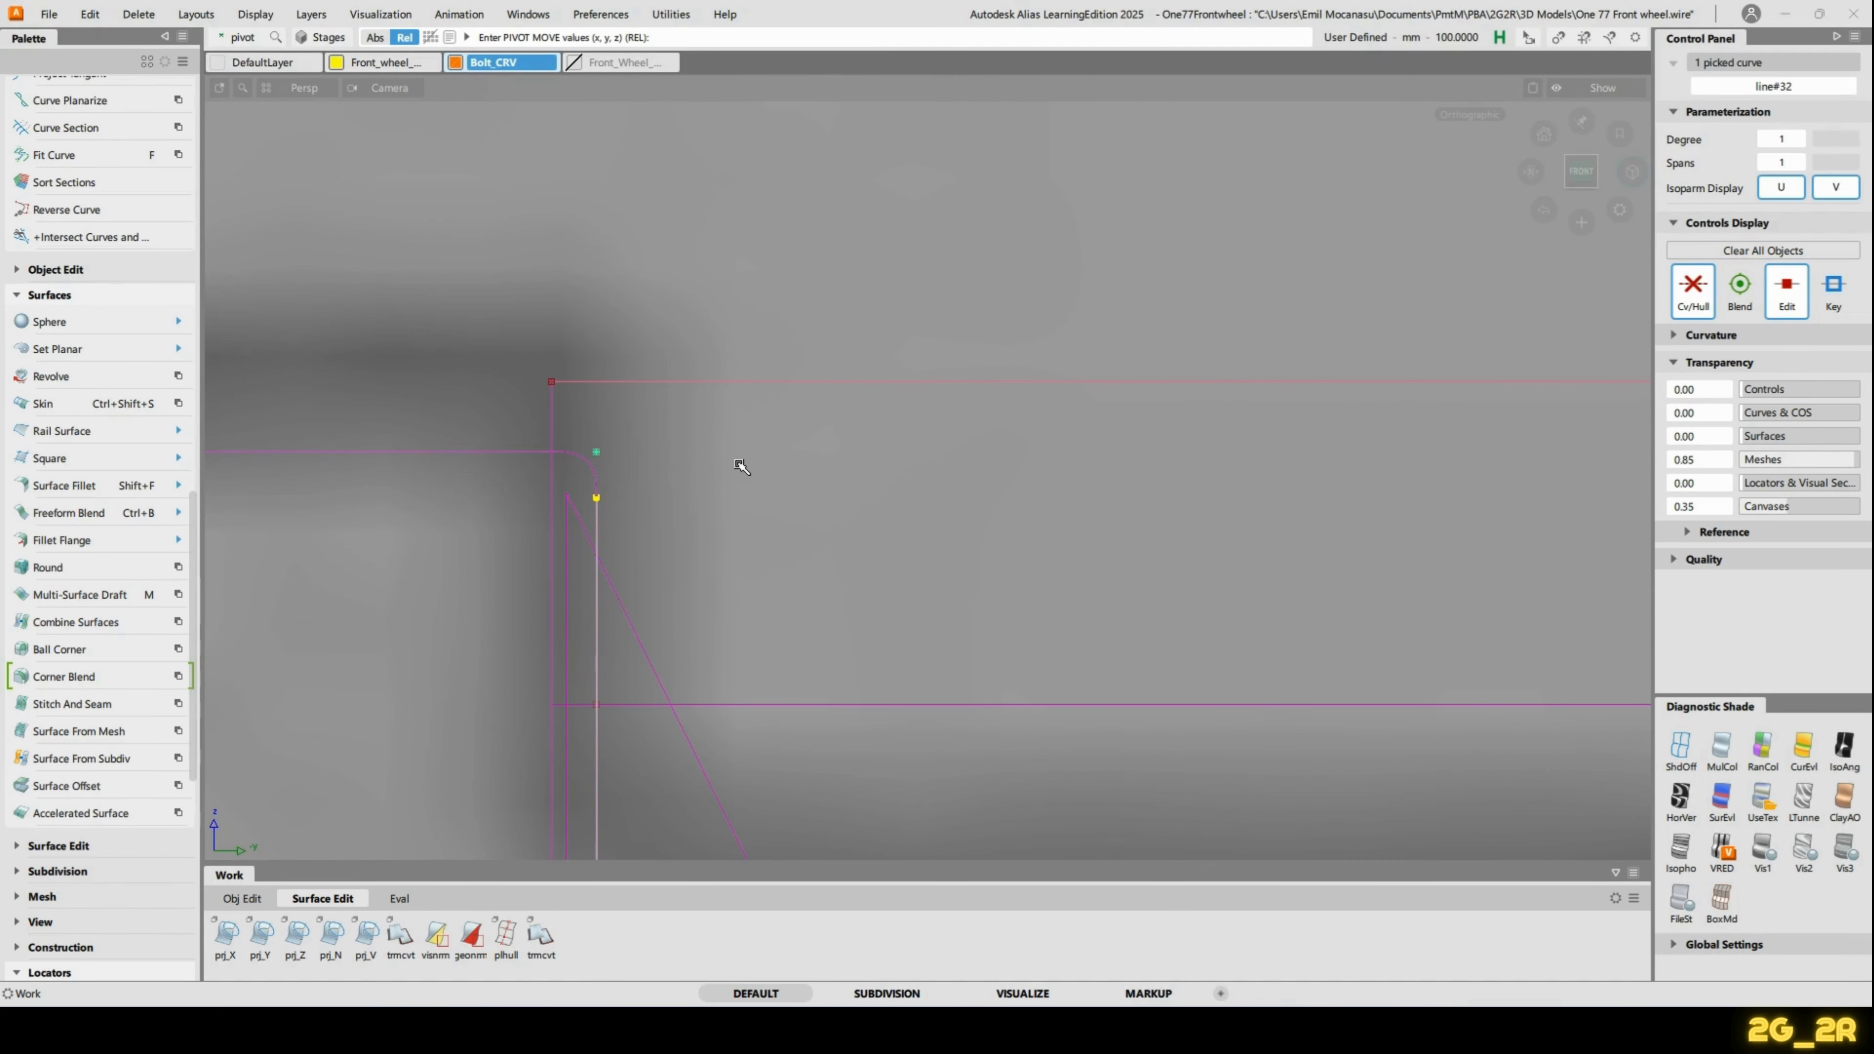
pyautogui.keyDown('alt'); pyautogui.keyDown('shift'); pyautogui.moveTo(740, 465); pyautogui.dragTo(749, 552, button='right'); pyautogui.keyUp('shift'); pyautogui.keyUp('alt')
pyautogui.keyDown('alt'); pyautogui.keyDown('shift'); pyautogui.moveTo(748, 552); pyautogui.dragTo(581, 505, button='middle'); pyautogui.keyUp('shift'); pyautogui.keyUp('alt')
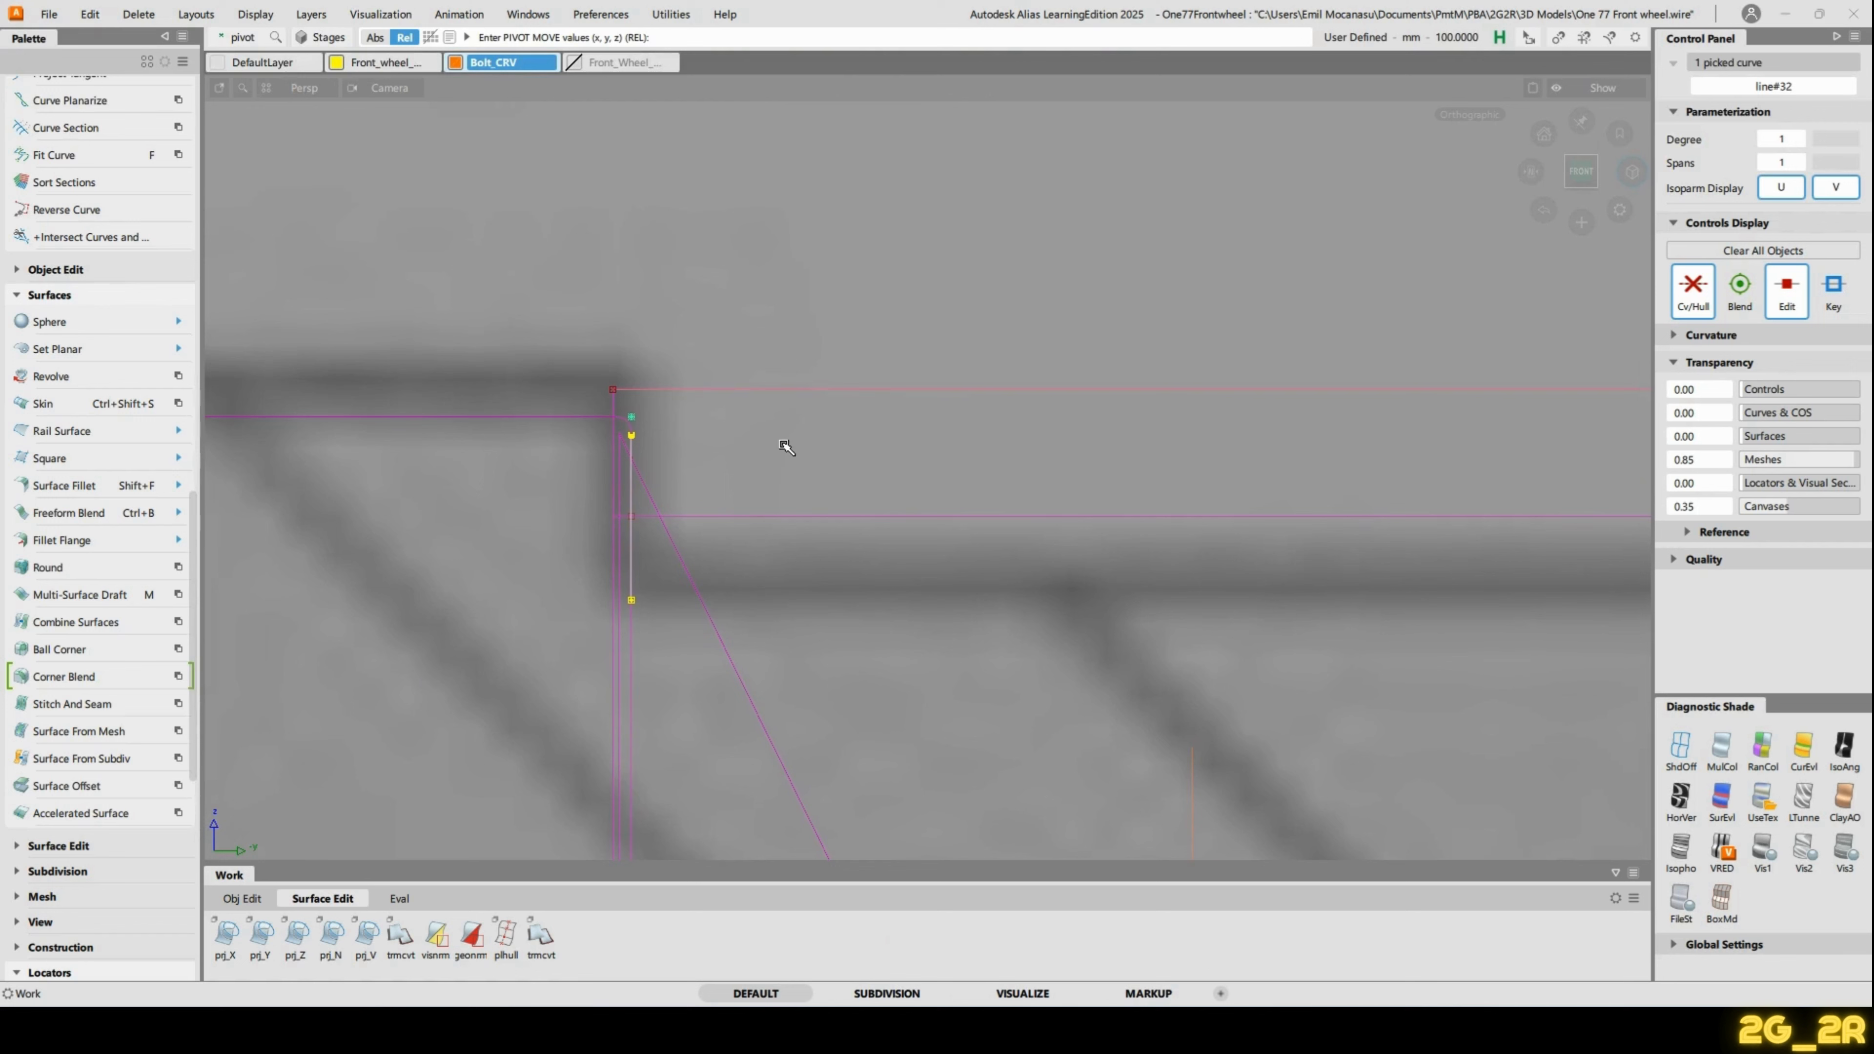
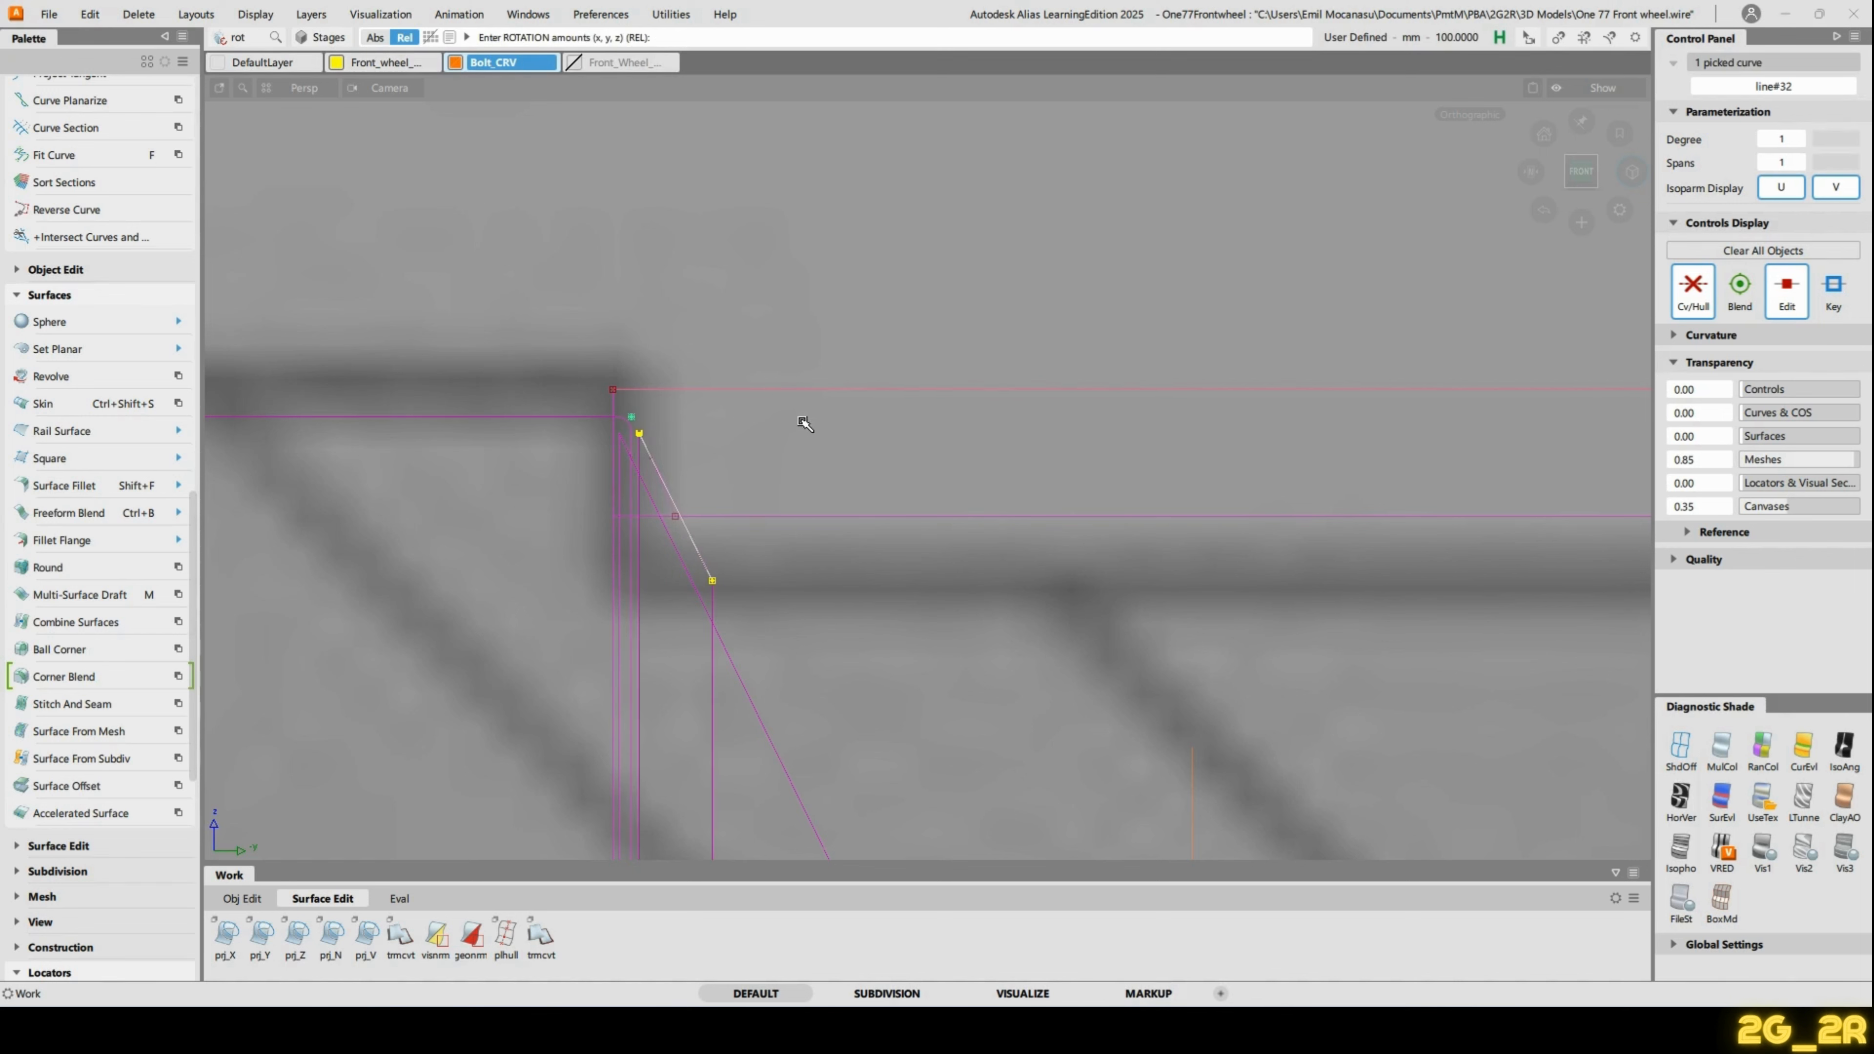
# Rotate the short line about its corner pivot to a slant like the neighbouring slanted line and scale it up about 2.88 times.
pyautogui.moveTo(784, 463); pyautogui.dragTo(855, 468)
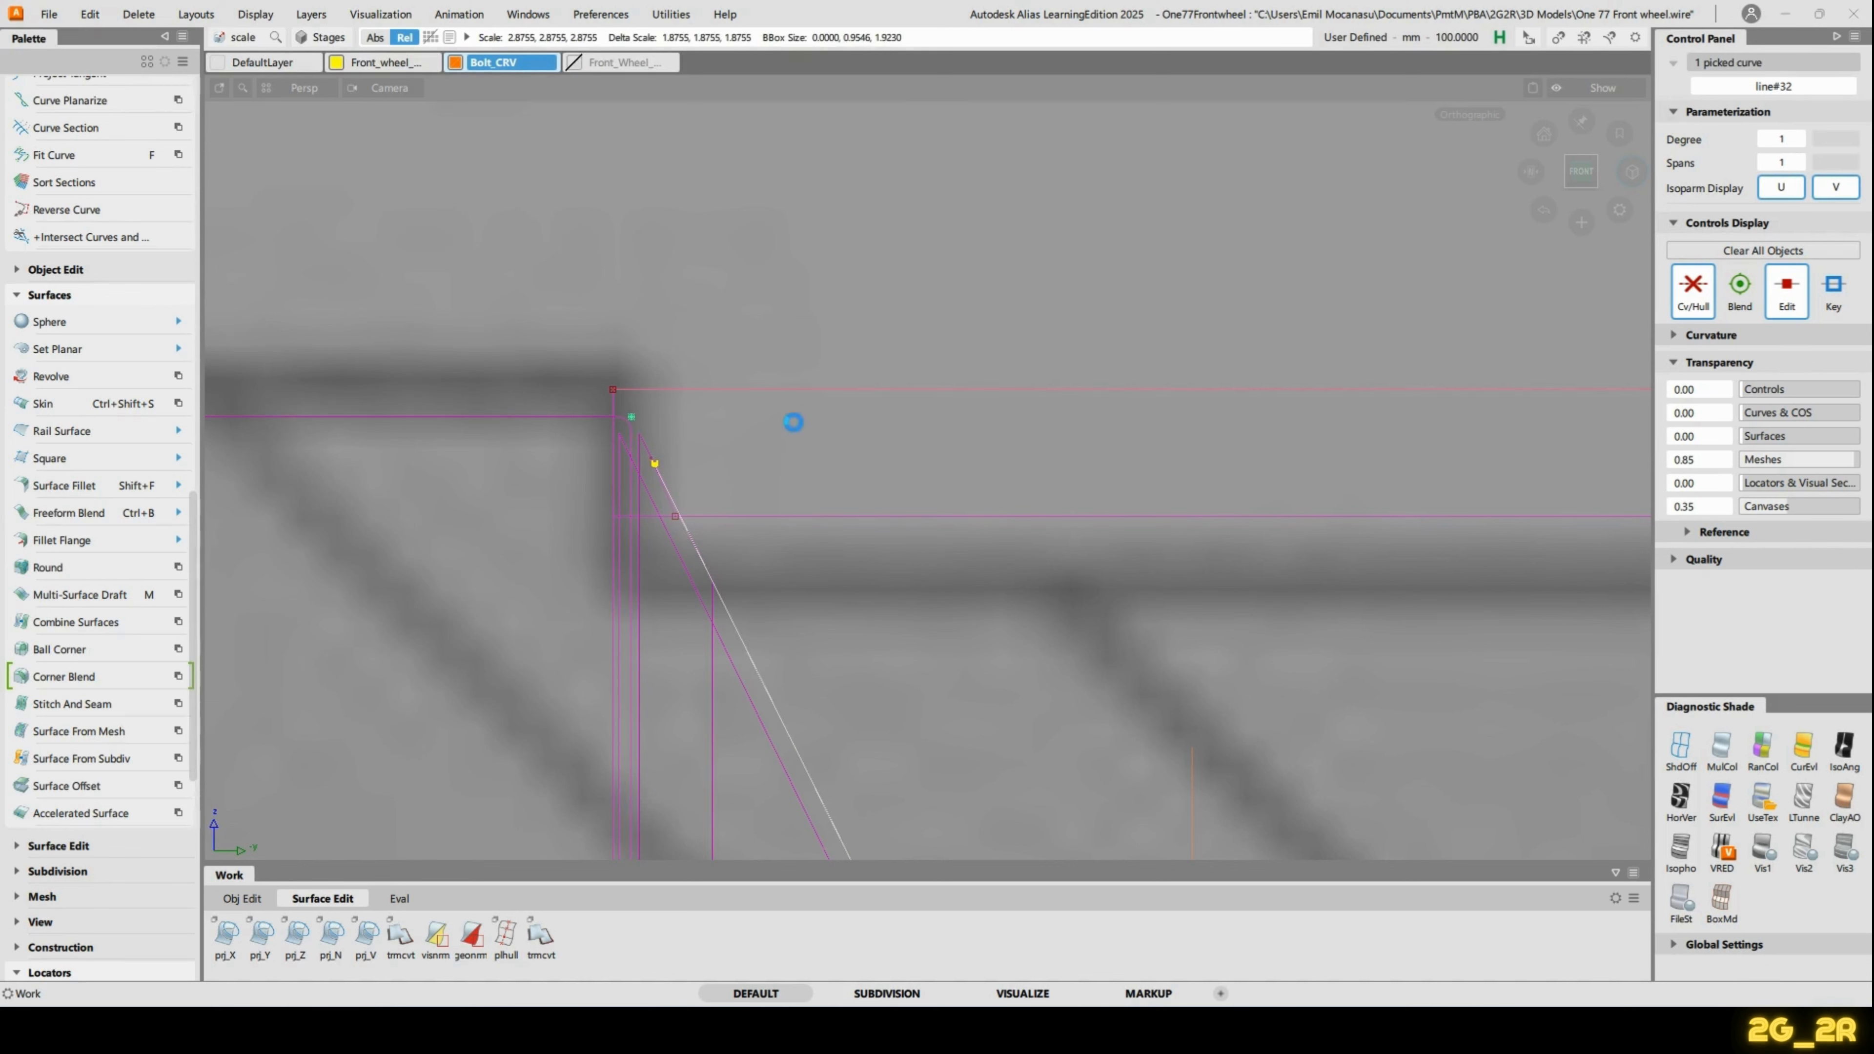
pyautogui.keyDown('alt'); pyautogui.keyDown('shift'); pyautogui.moveTo(422, 654); pyautogui.dragTo(973, 193, button='right'); pyautogui.keyUp('shift'); pyautogui.keyUp('alt')
pyautogui.keyDown('alt'); pyautogui.keyDown('shift'); pyautogui.moveTo(972, 194); pyautogui.dragTo(910, 293, button='middle'); pyautogui.keyUp('shift'); pyautogui.keyUp('alt')
pyautogui.keyDown('ctrl'); pyautogui.keyDown('shift'); pyautogui.moveTo(909, 292); pyautogui.dragTo(989, 279); pyautogui.keyUp('shift'); pyautogui.keyUp('ctrl')
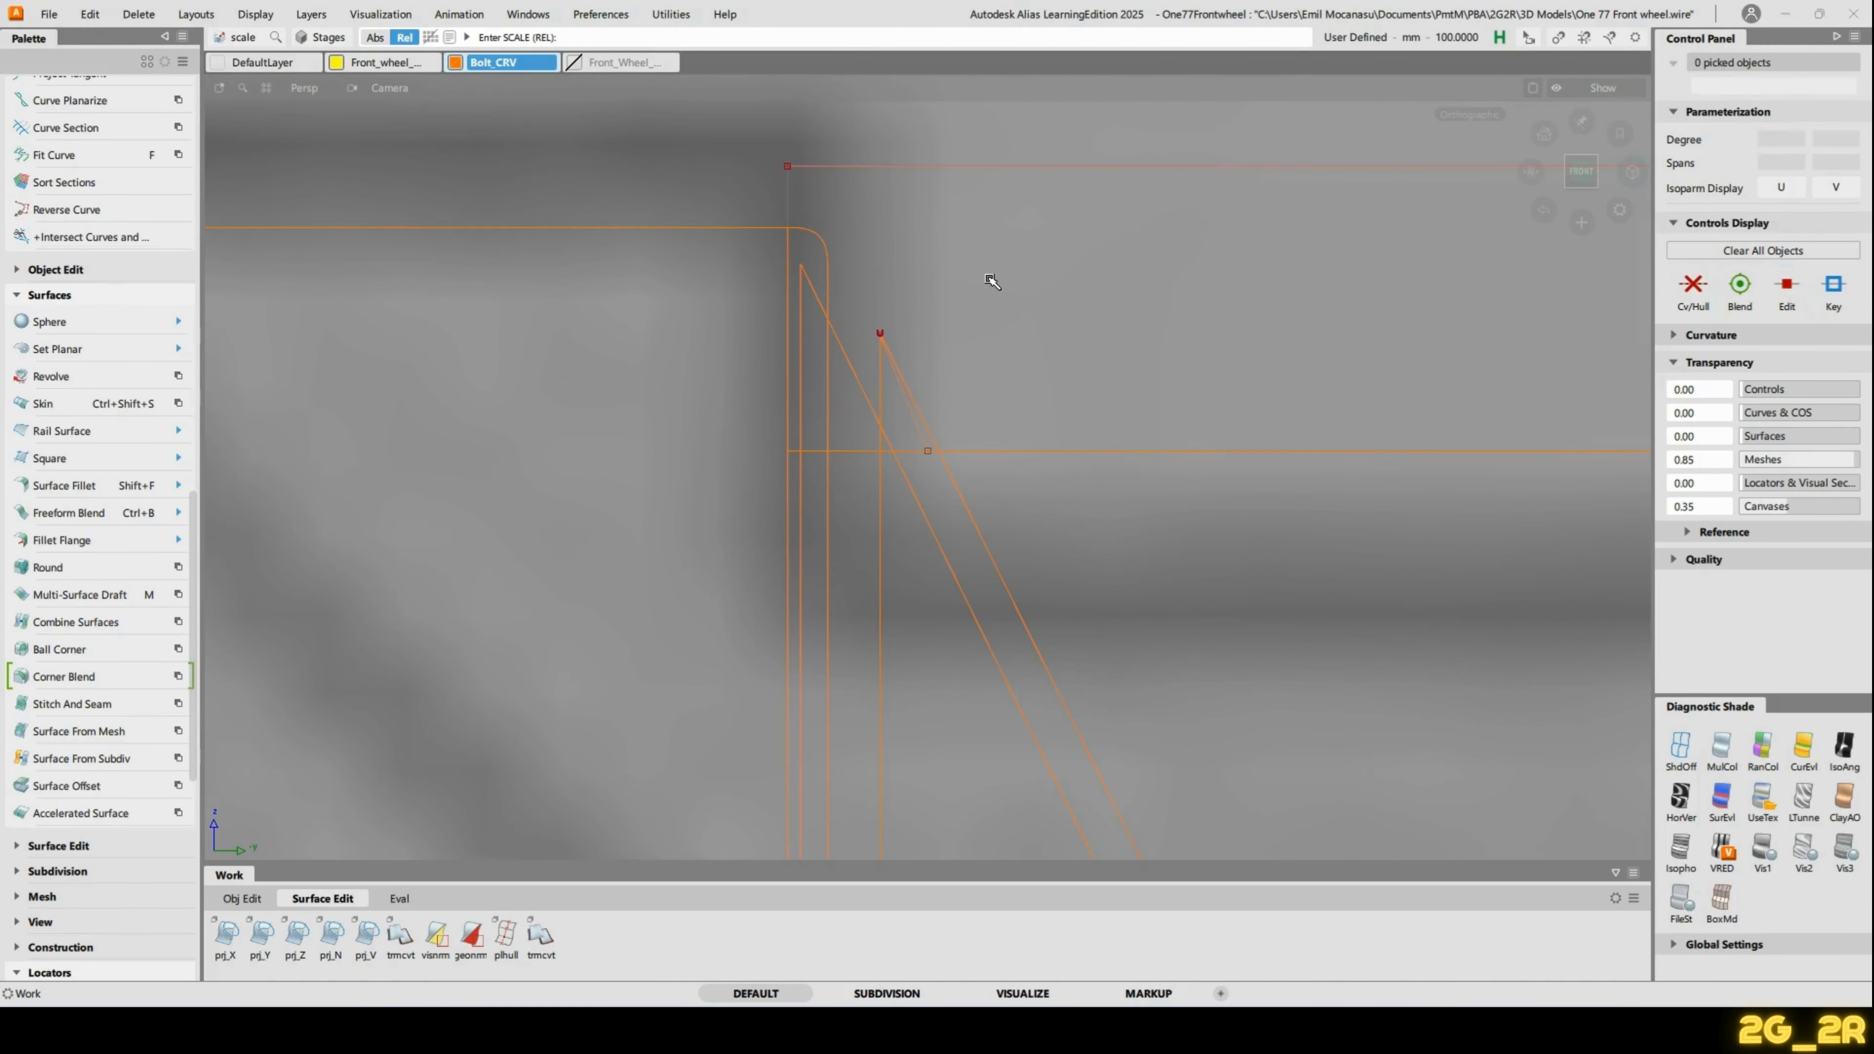
# Extend the upper end of the newly slanted line (line#32) by about 0.14 mm towards the collar's corner blend.
pyautogui.keyDown('ctrl'); pyautogui.keyDown('shift'); pyautogui.rightClick(869, 250); pyautogui.keyUp('shift'); pyautogui.keyUp('ctrl')
pyautogui.click(869, 302)
pyautogui.click(910, 392)
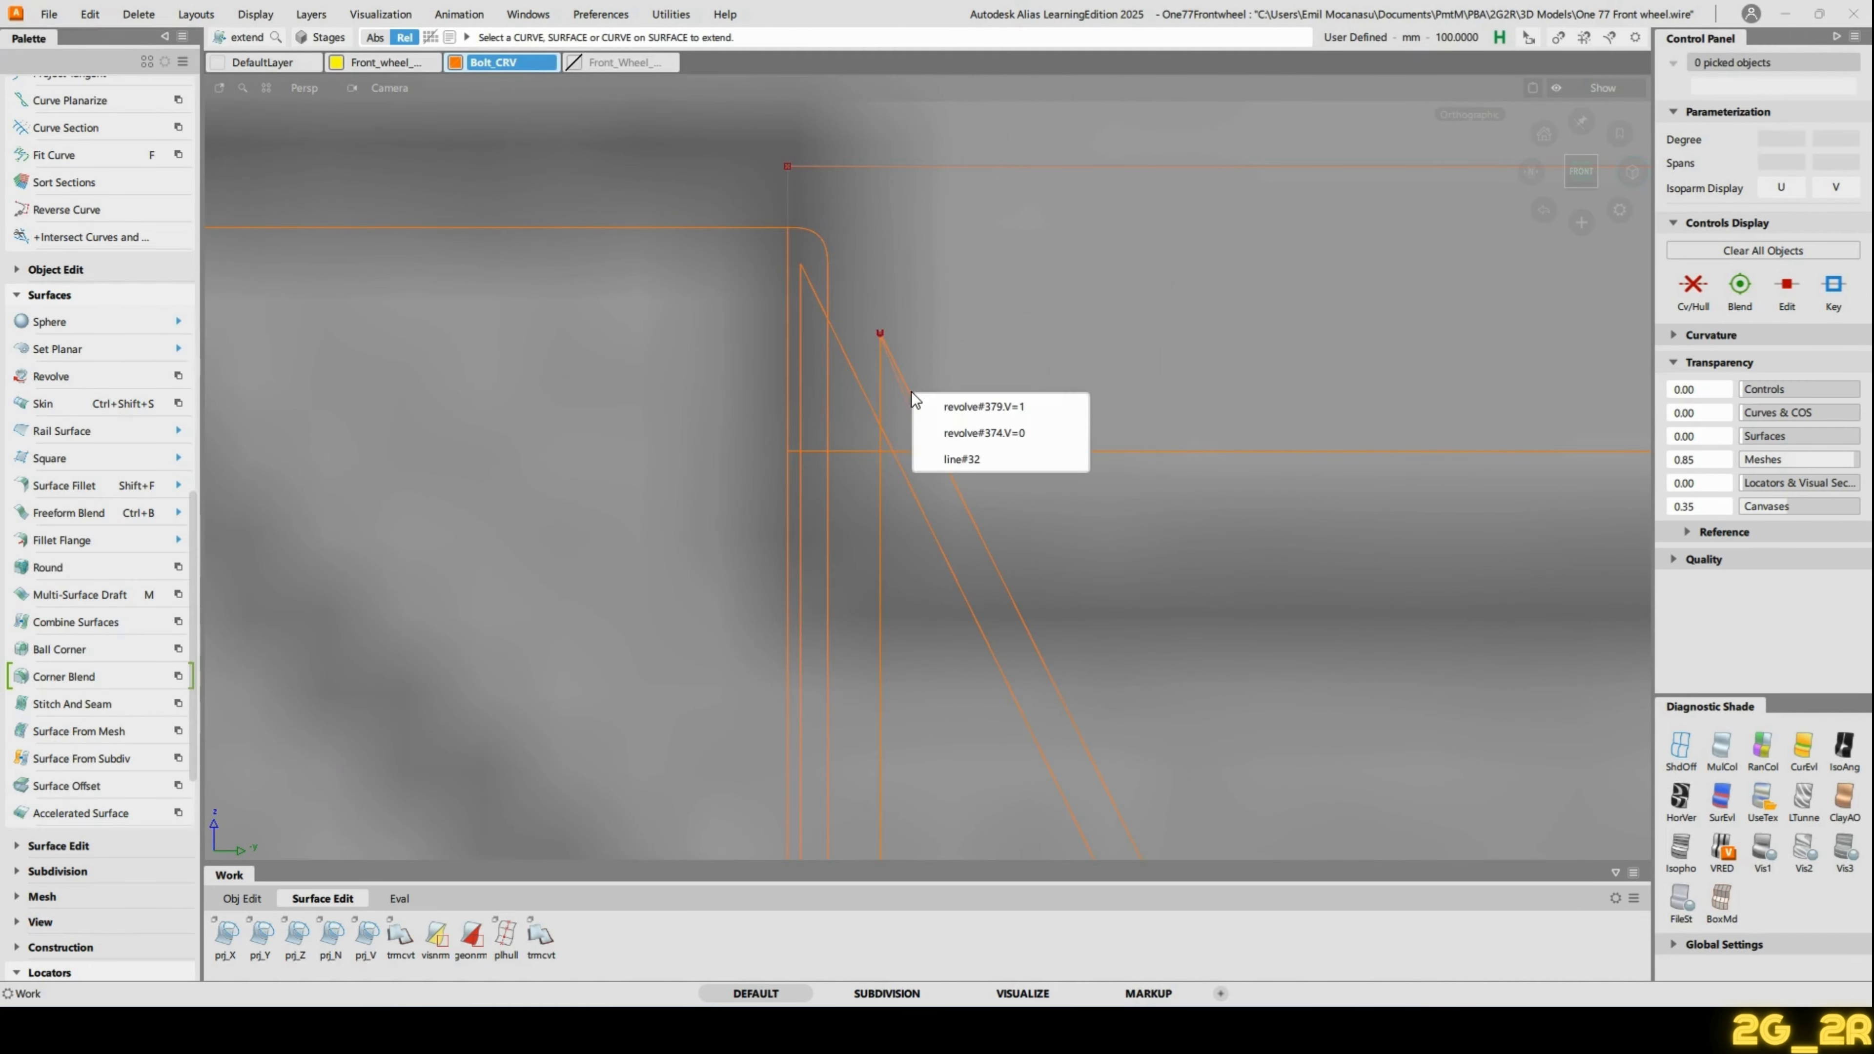
pyautogui.click(981, 456)
pyautogui.moveTo(981, 457); pyautogui.dragTo(977, 321)
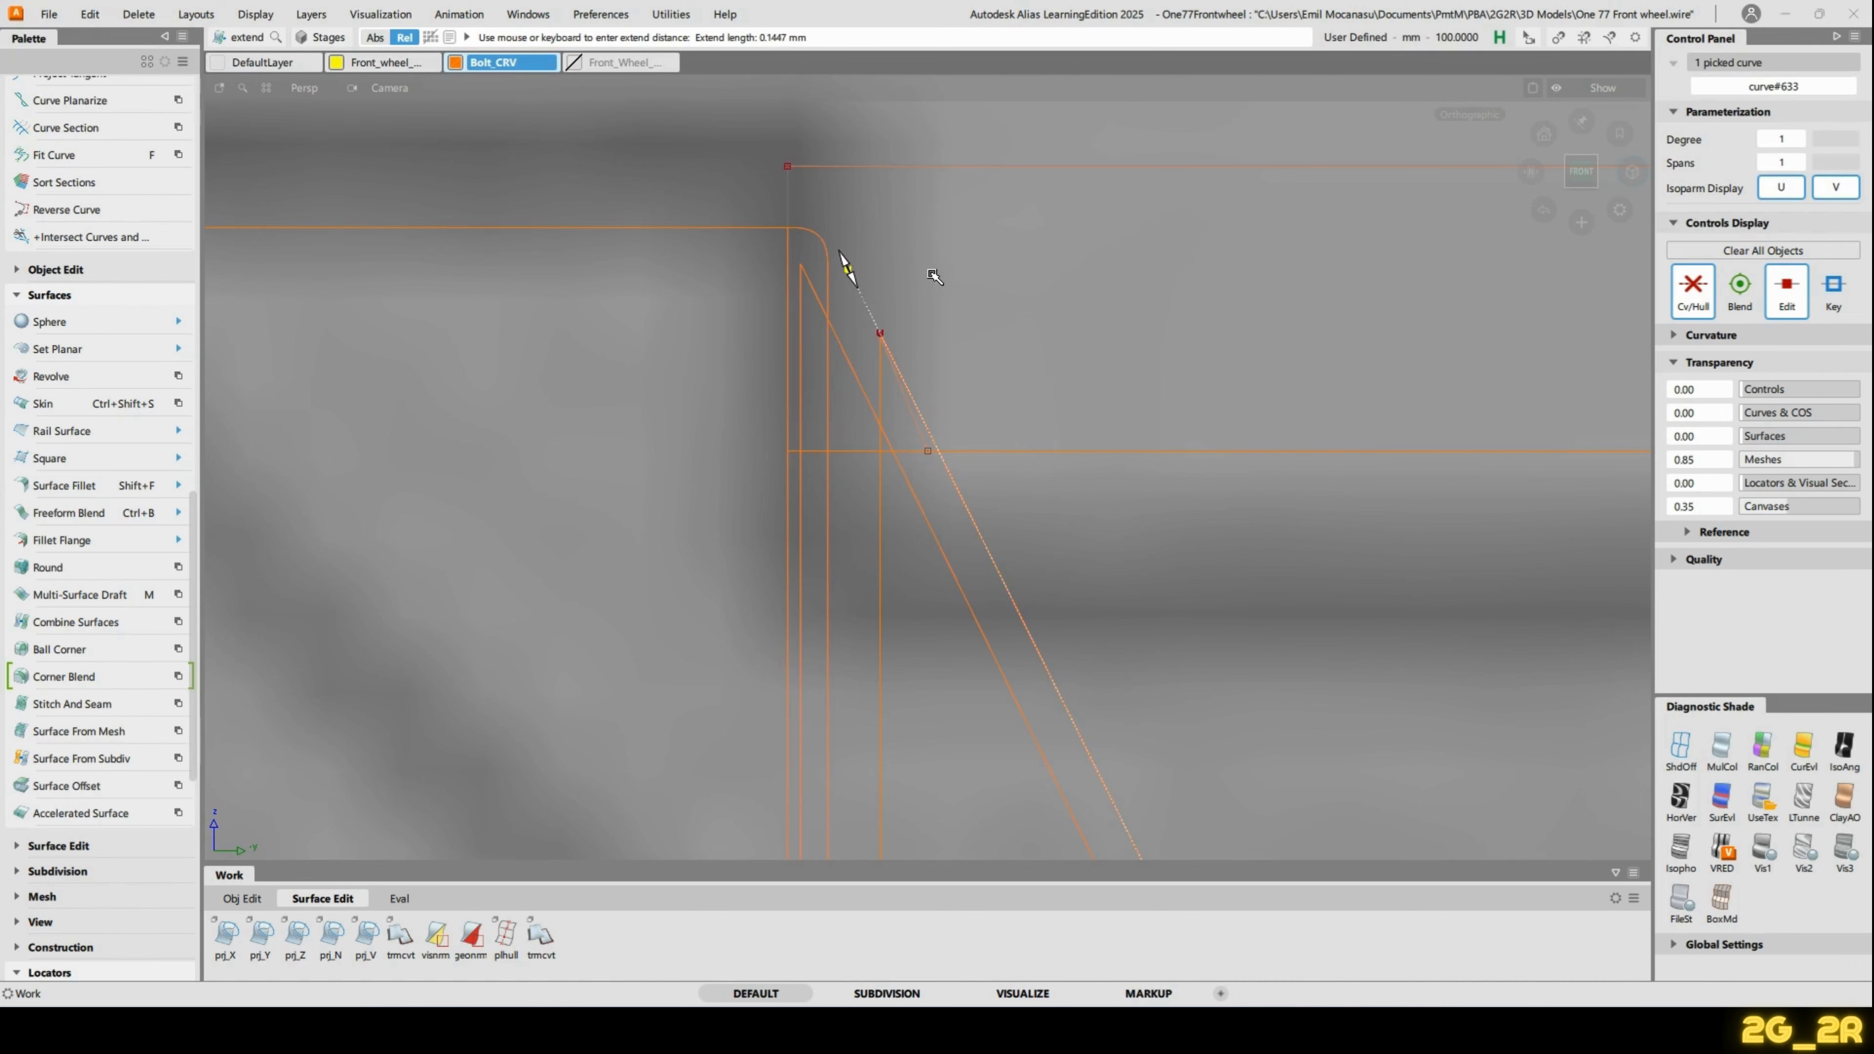
pyautogui.click(870, 207)
# Pick the collar's corner blend curve and display its CVs.
pyautogui.keyDown('alt'); pyautogui.keyDown('shift'); pyautogui.moveTo(890, 237); pyautogui.dragTo(941, 309, button='right'); pyautogui.keyUp('shift'); pyautogui.keyUp('alt')
pyautogui.keyDown('alt'); pyautogui.keyDown('shift'); pyautogui.moveTo(982, 185); pyautogui.dragTo(841, 773, button='middle'); pyautogui.keyUp('shift'); pyautogui.keyUp('alt')
pyautogui.keyDown('ctrl'); pyautogui.keyDown('shift'); pyautogui.moveTo(741, 584); pyautogui.dragTo(798, 565); pyautogui.keyUp('shift'); pyautogui.keyUp('ctrl')
pyautogui.click(779, 679)
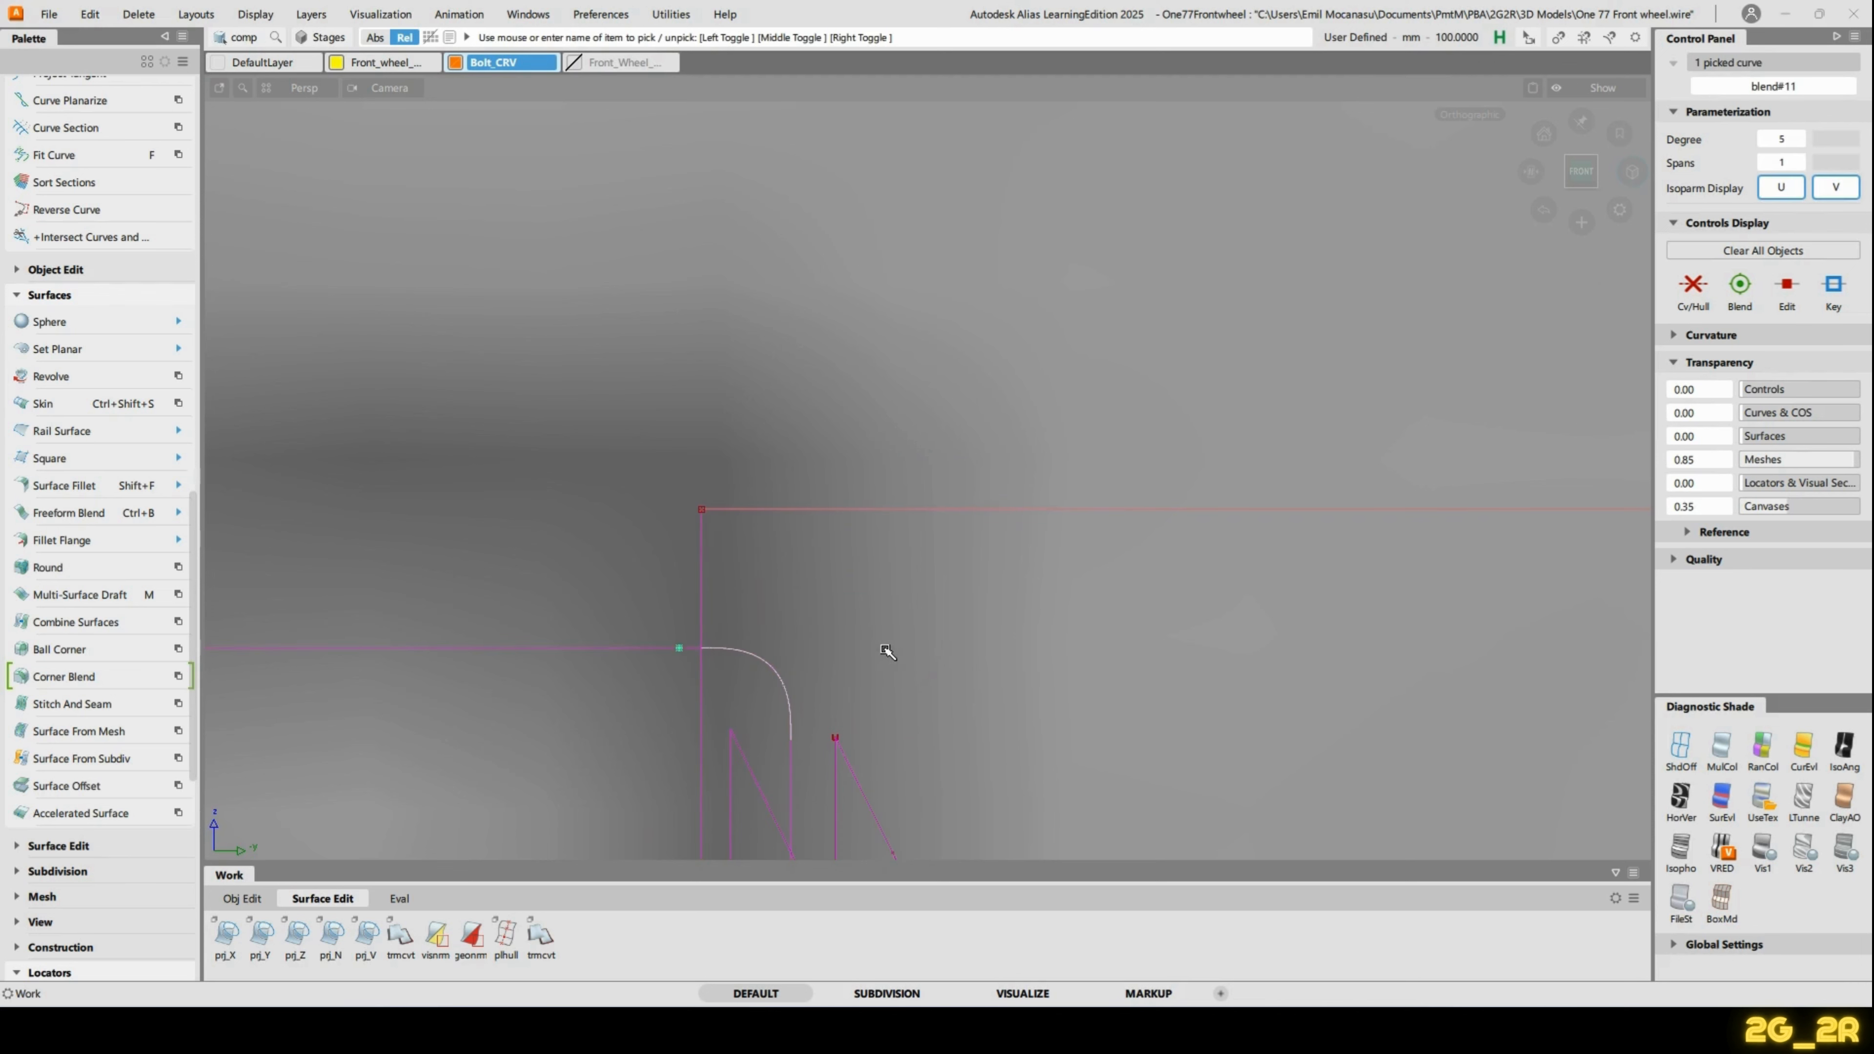
pyautogui.keyDown('ctrl'); pyautogui.keyDown('shift'); pyautogui.rightClick(886, 624); pyautogui.keyUp('shift'); pyautogui.keyUp('ctrl')
pyautogui.keyDown('ctrl'); pyautogui.keyDown('shift'); pyautogui.moveTo(886, 623); pyautogui.dragTo(958, 602, button='right'); pyautogui.keyUp('shift'); pyautogui.keyUp('ctrl')
pyautogui.keyDown('alt'); pyautogui.keyDown('shift'); pyautogui.moveTo(884, 685); pyautogui.dragTo(891, 536, button='middle'); pyautogui.keyUp('shift'); pyautogui.keyUp('alt')
pyautogui.click(892, 455)
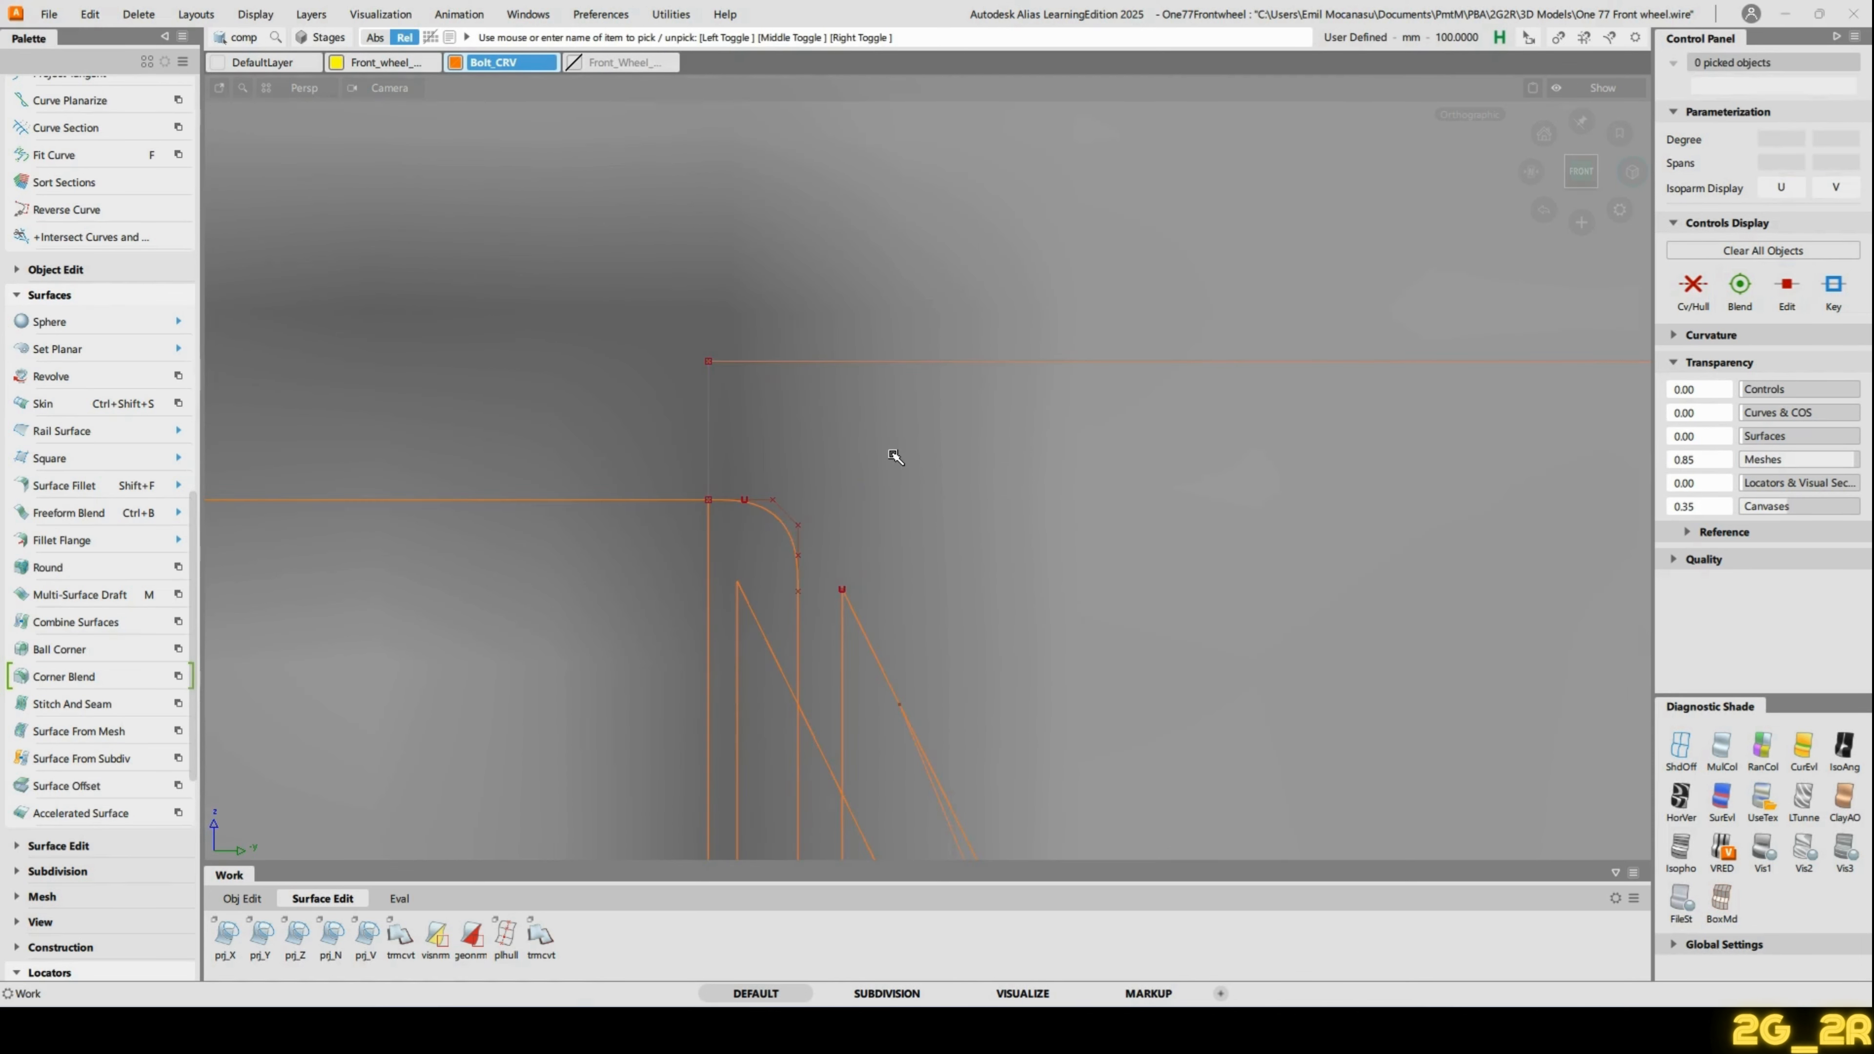
# Align the lower end of the collar's blend curve to the top of the slanted line with G2 continuity.
pyautogui.keyDown('ctrl'); pyautogui.keyDown('shift'); pyautogui.rightClick(999, 473); pyautogui.keyUp('shift'); pyautogui.keyUp('ctrl')
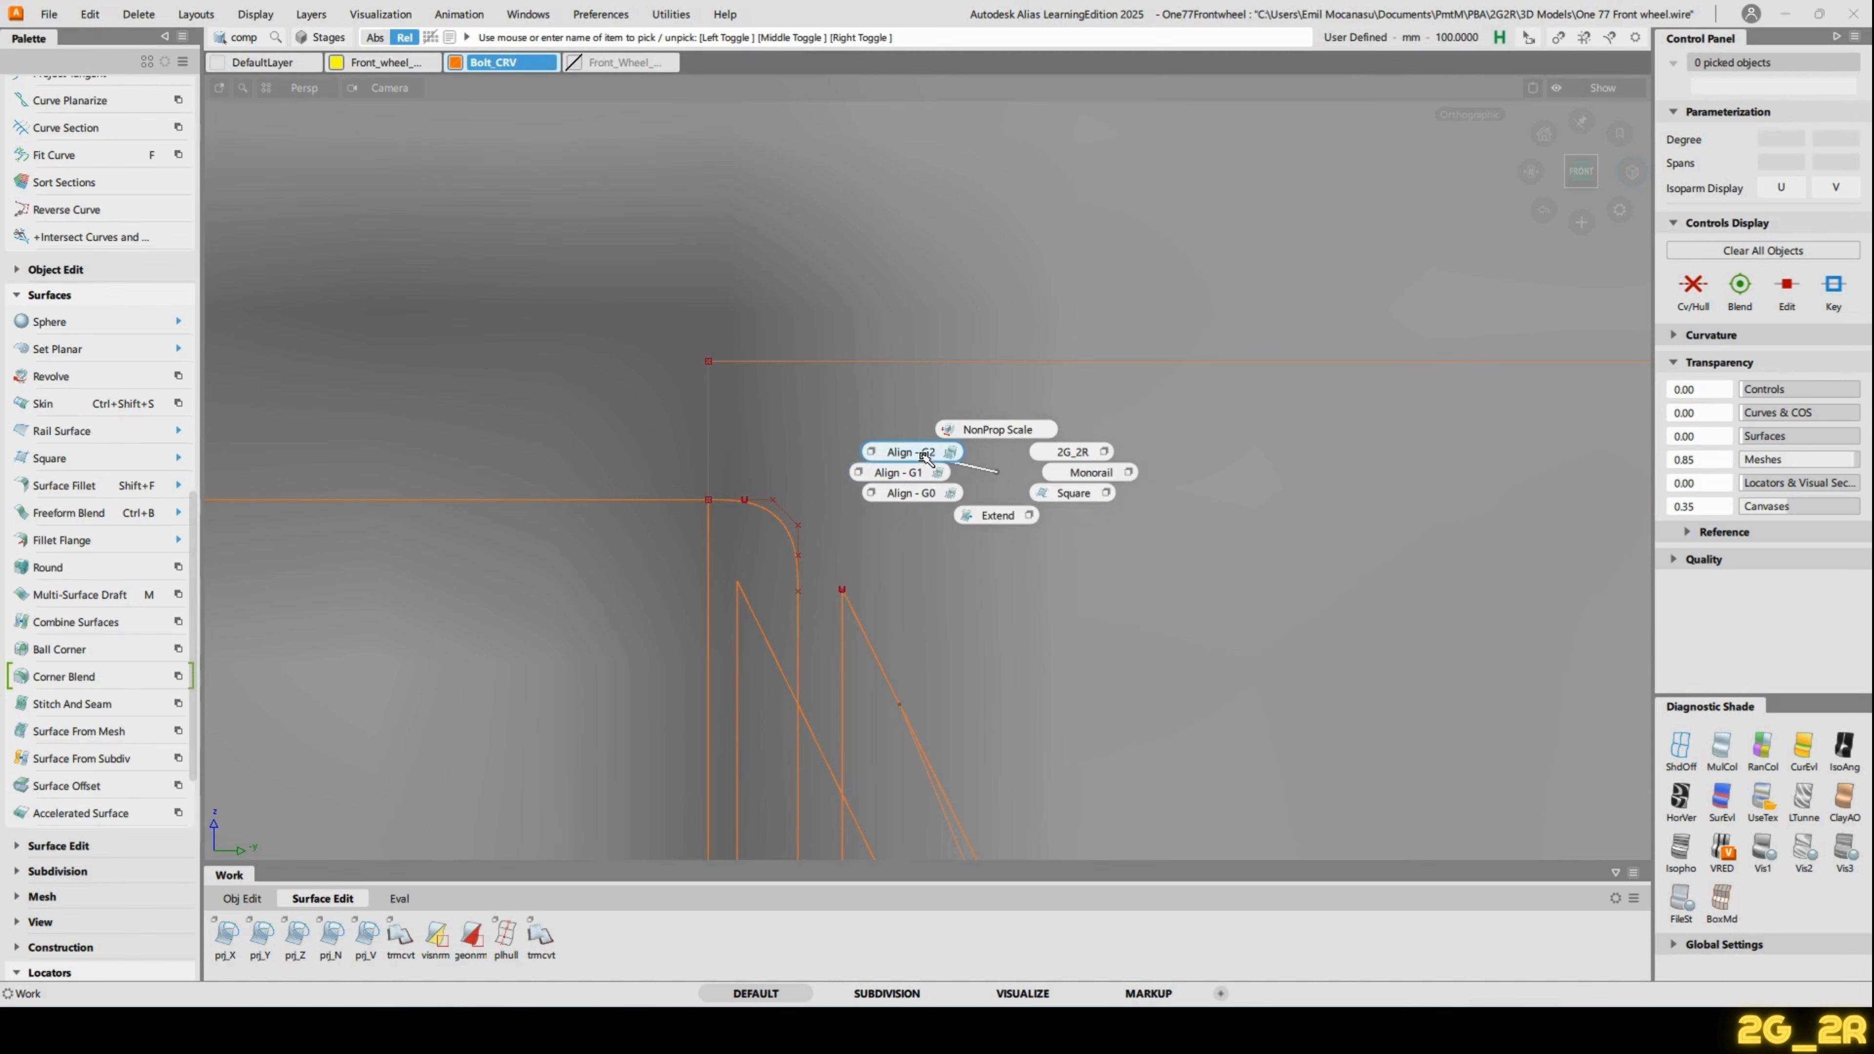
pyautogui.keyDown('ctrl'); pyautogui.keyDown('shift'); pyautogui.moveTo(926, 456); pyautogui.dragTo(920, 453, button='right'); pyautogui.keyUp('shift'); pyautogui.keyUp('ctrl')
pyautogui.click(797, 572)
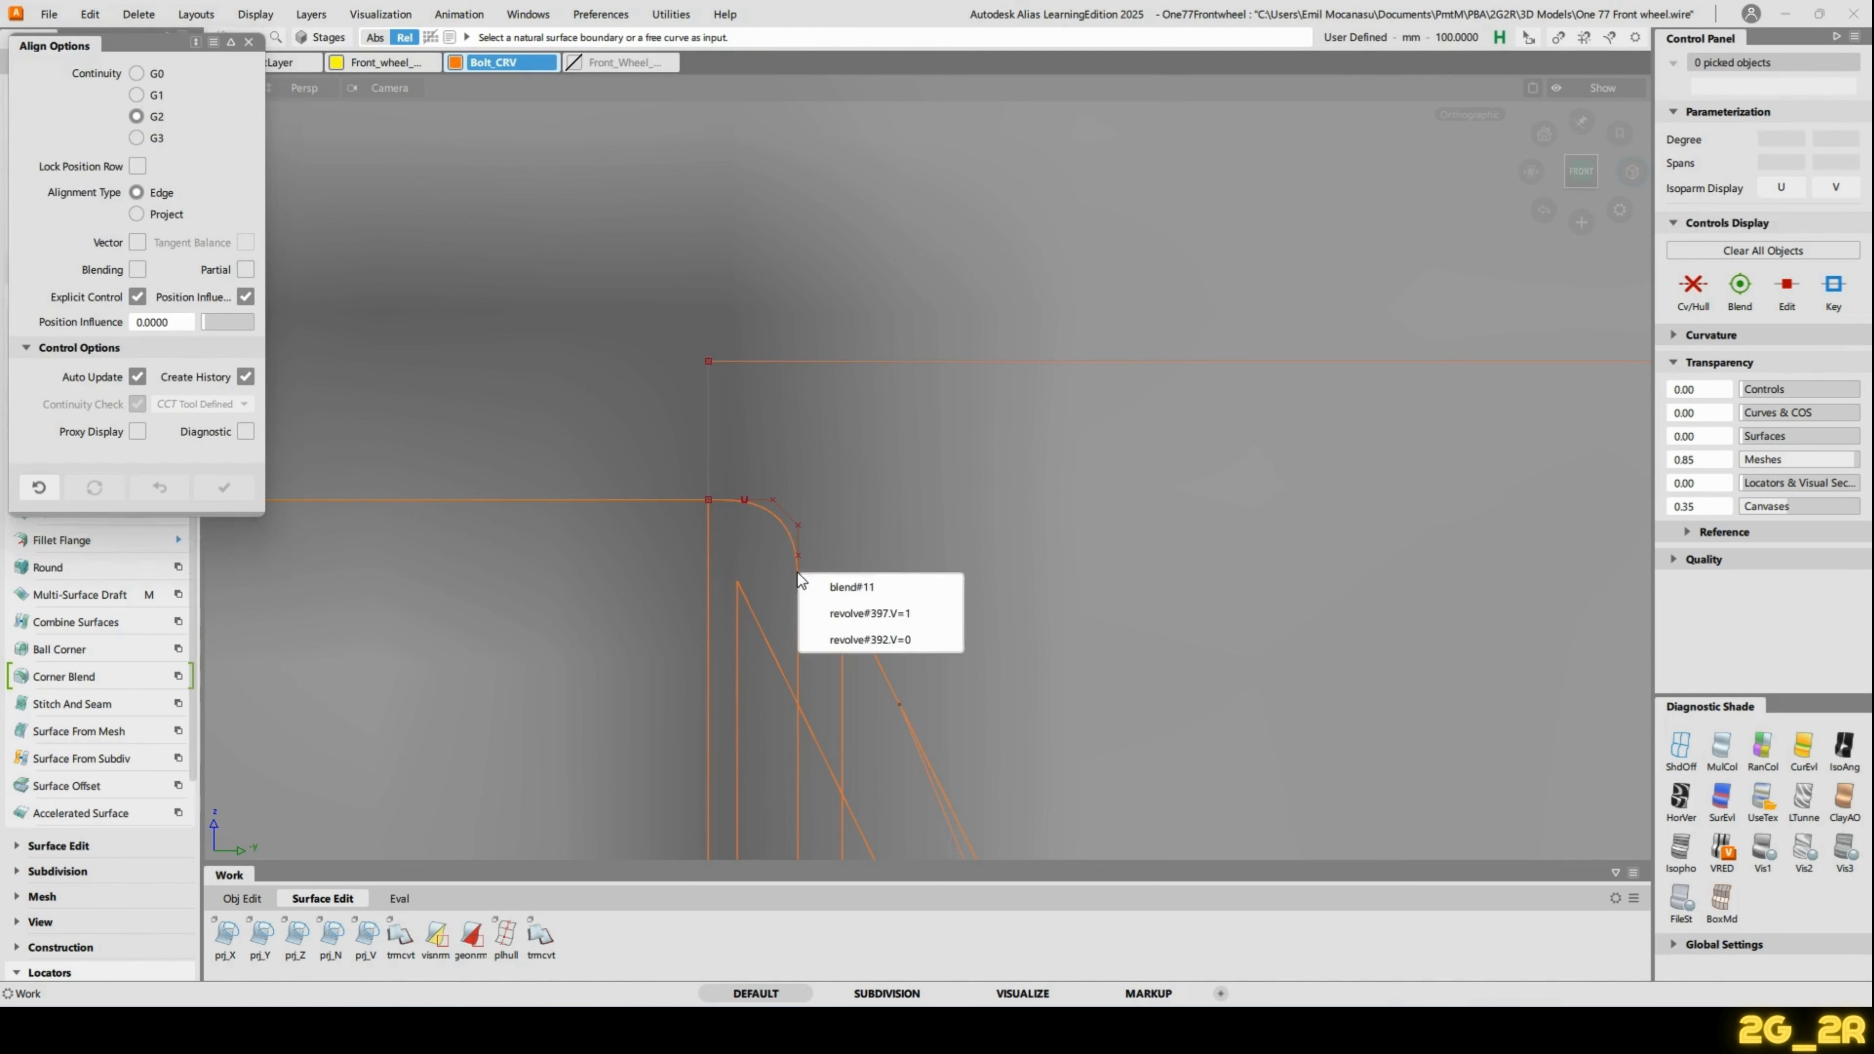
pyautogui.click(842, 584)
pyautogui.click(852, 614)
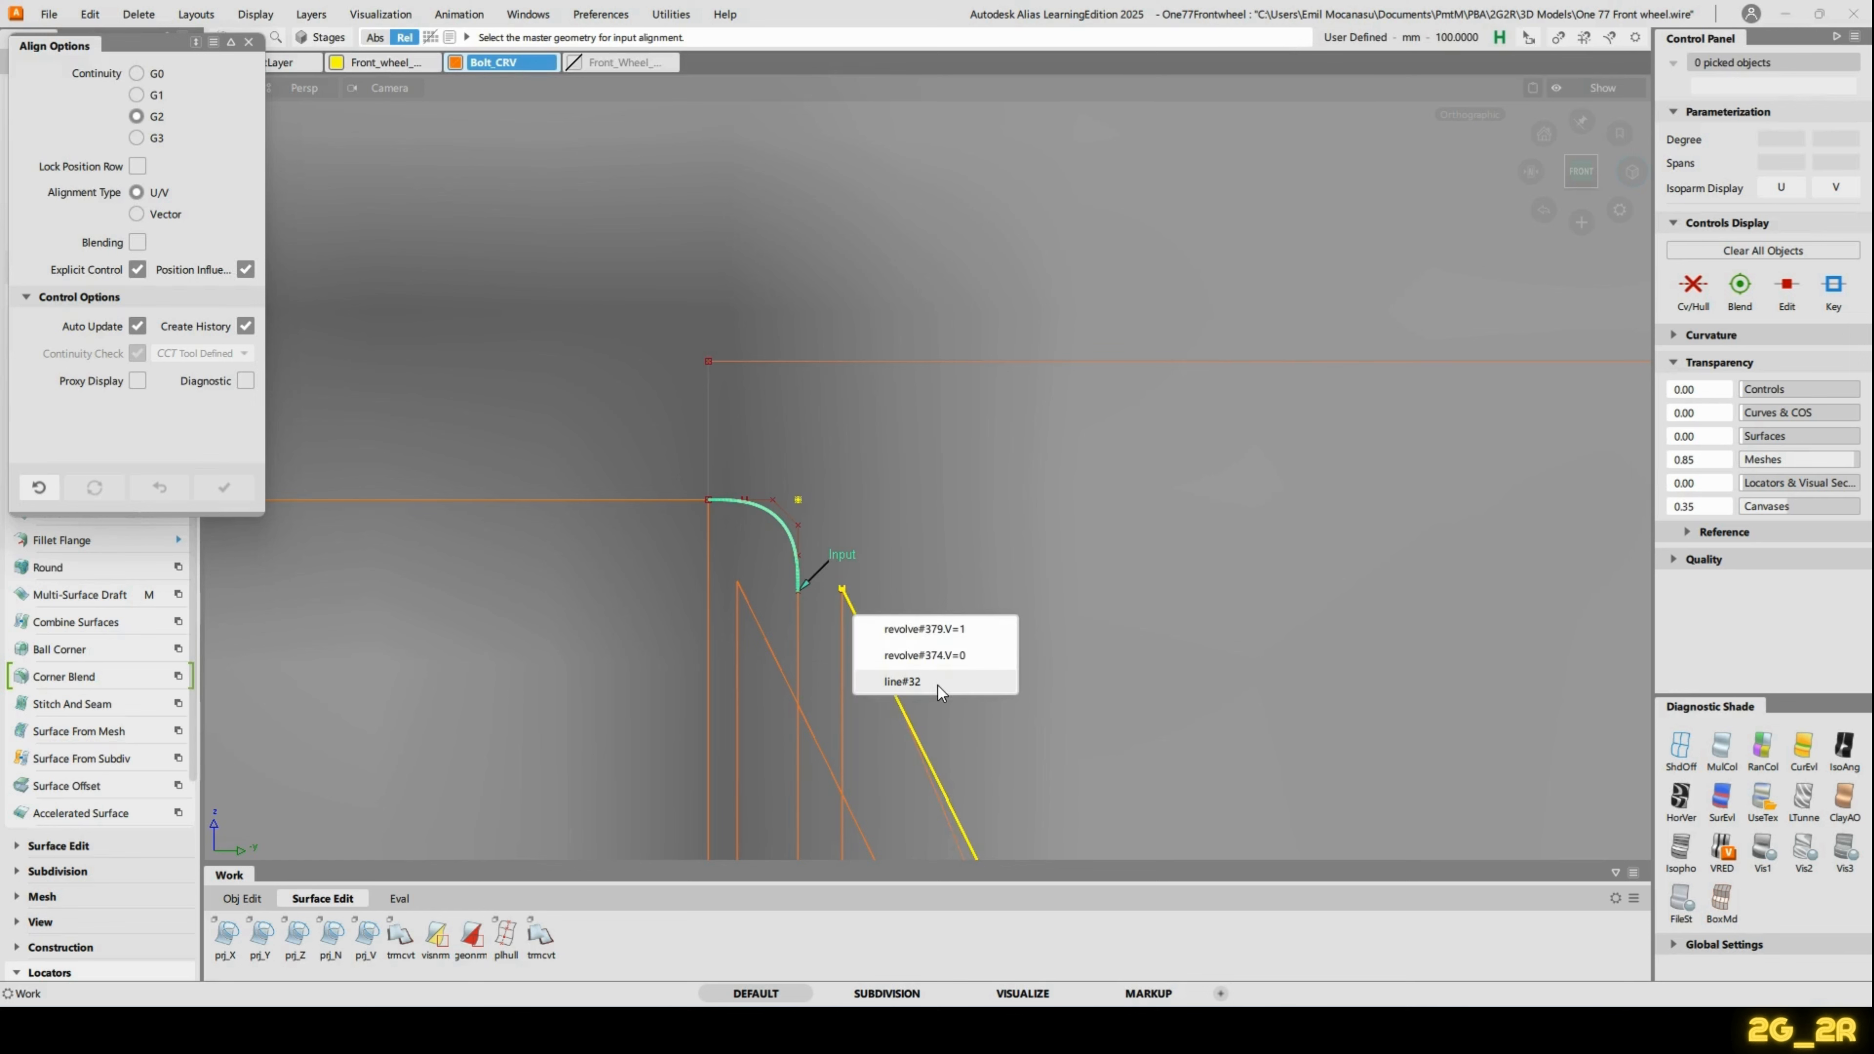
pyautogui.click(948, 628)
pyautogui.keyDown('ctrl'); pyautogui.keyDown('shift'); pyautogui.moveTo(868, 535); pyautogui.dragTo(871, 338); pyautogui.keyUp('shift'); pyautogui.keyUp('ctrl')
# Inspect the realigned collar corner in textured shading and in wireframe from several angles, and close the alignment options.
pyautogui.keyDown('alt'); pyautogui.keyDown('shift'); pyautogui.moveTo(884, 289); pyautogui.dragTo(539, 699, button='right'); pyautogui.keyUp('shift'); pyautogui.keyUp('alt')
pyautogui.keyDown('alt'); pyautogui.keyDown('shift'); pyautogui.moveTo(539, 698); pyautogui.dragTo(504, 673, button='middle'); pyautogui.keyUp('shift'); pyautogui.keyUp('alt')
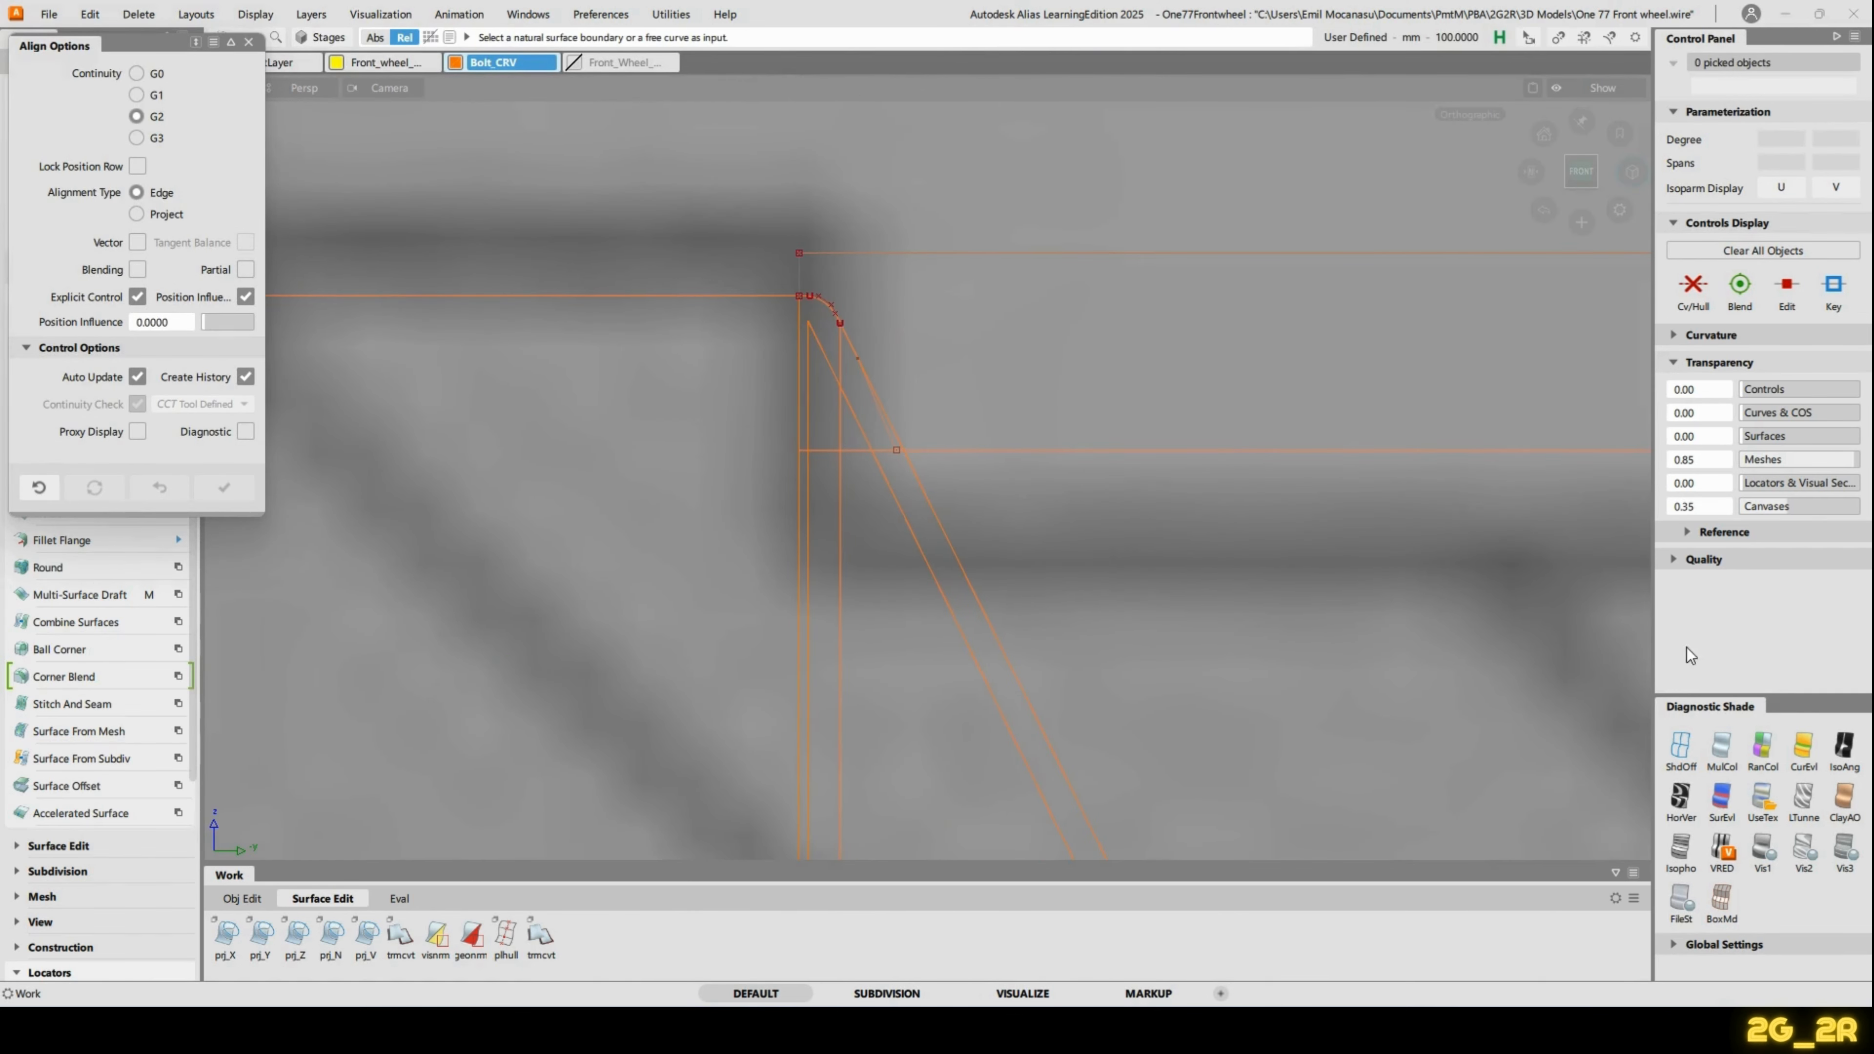
pyautogui.click(1753, 799)
pyautogui.keyDown('alt'); pyautogui.keyDown('shift'); pyautogui.moveTo(1285, 489); pyautogui.dragTo(1209, 431, button='right'); pyautogui.keyUp('shift'); pyautogui.keyUp('alt')
pyautogui.moveTo(1209, 431)
pyautogui.keyDown('alt'); pyautogui.keyDown('shift'); pyautogui.mouseDown()
pyautogui.moveTo(794, 490)
pyautogui.moveTo(1093, 660)
pyautogui.moveTo(1100, 557)
pyautogui.mouseUp(); pyautogui.keyUp('shift'); pyautogui.keyUp('alt')
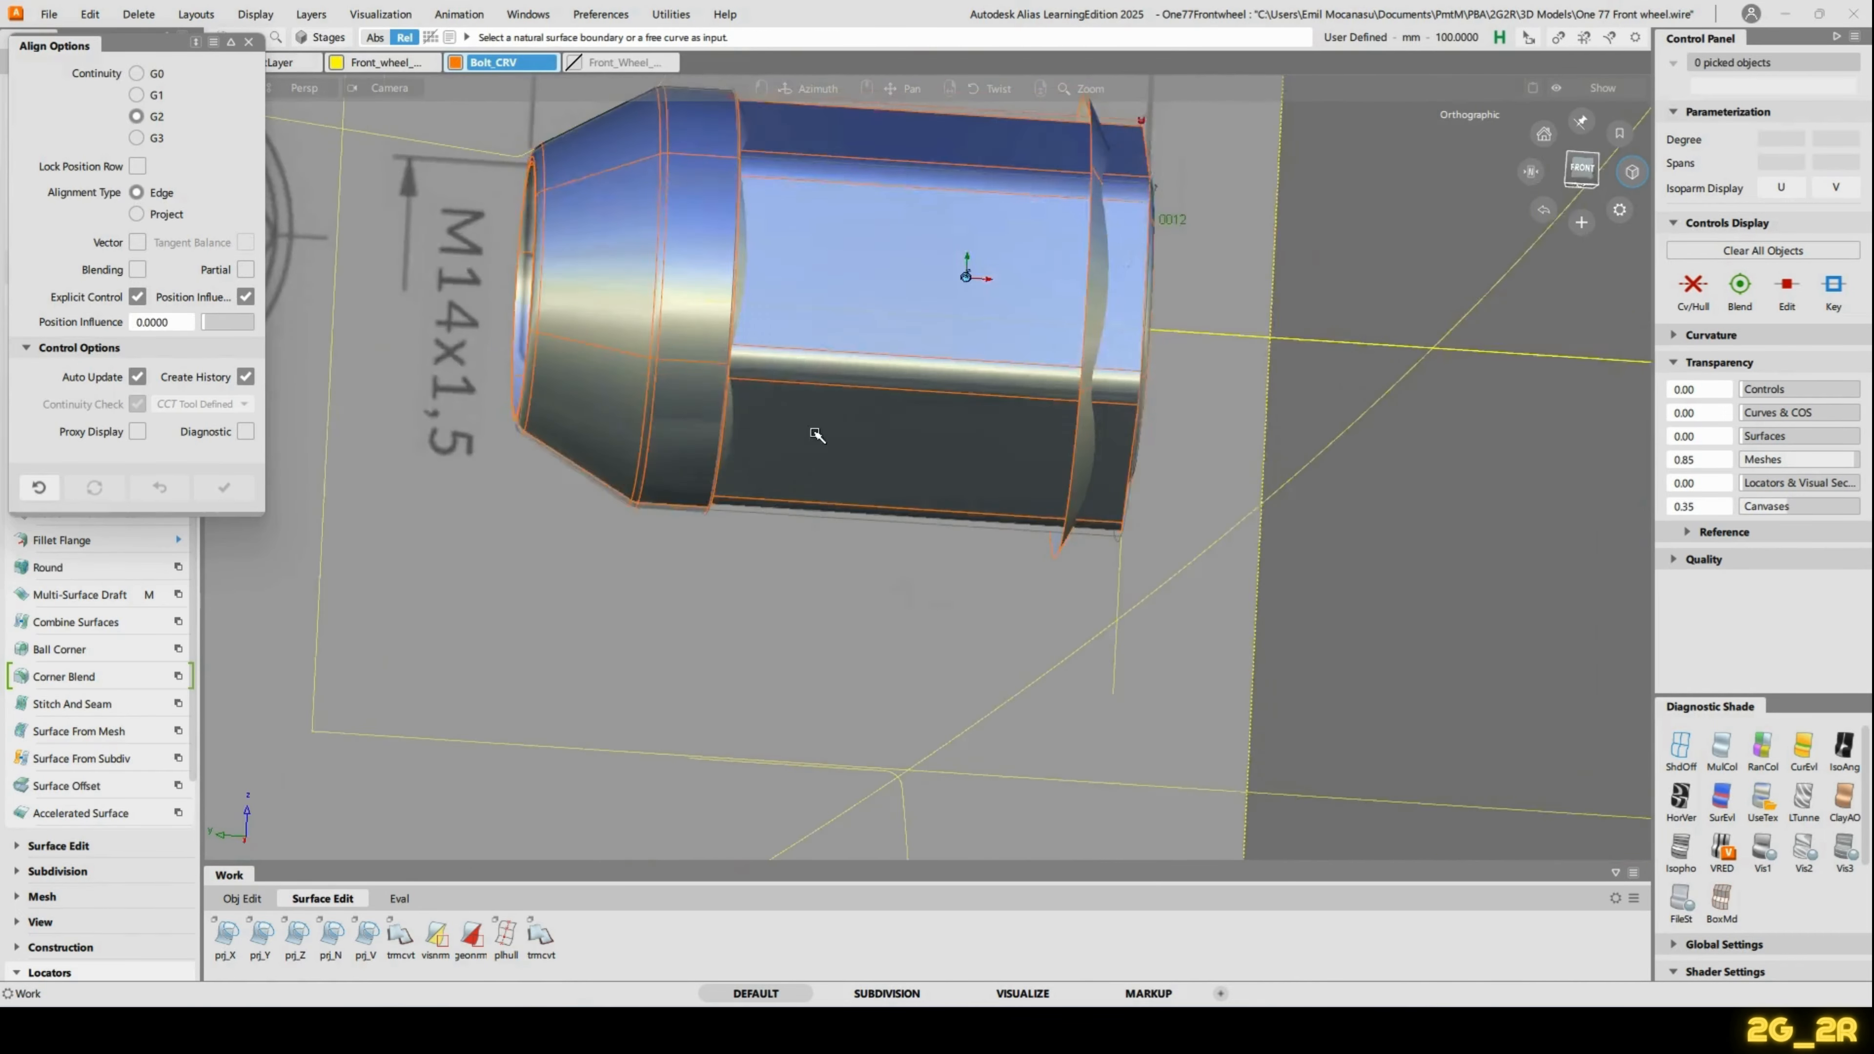
pyautogui.moveTo(815, 434)
pyautogui.keyDown('alt'); pyautogui.keyDown('shift'); pyautogui.mouseDown()
pyautogui.moveTo(744, 343)
pyautogui.moveTo(827, 434)
pyautogui.mouseUp(); pyautogui.keyUp('shift'); pyautogui.keyUp('alt')
pyautogui.click(1682, 751)
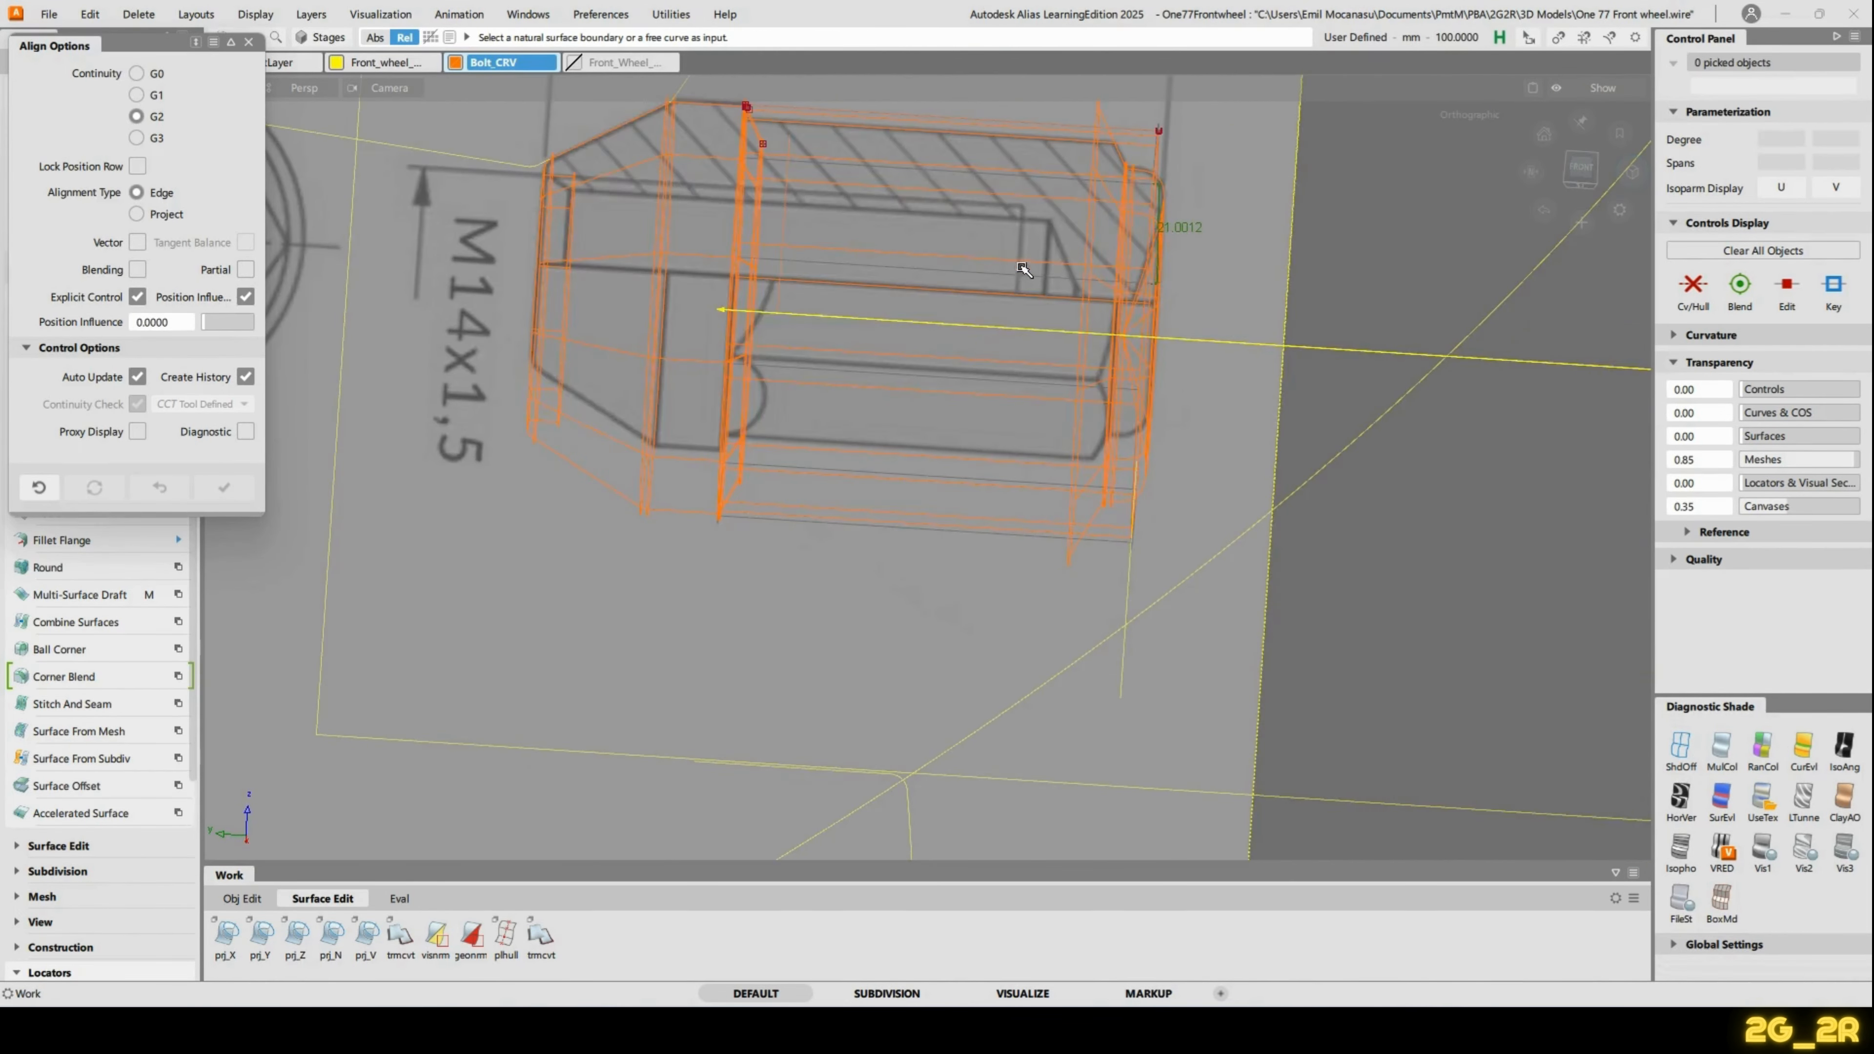
pyautogui.keyDown('alt'); pyautogui.keyDown('shift'); pyautogui.moveTo(1023, 270); pyautogui.dragTo(820, 389); pyautogui.keyUp('shift'); pyautogui.keyUp('alt')
pyautogui.keyDown('alt'); pyautogui.keyDown('shift'); pyautogui.moveTo(819, 389); pyautogui.dragTo(710, 488, button='right'); pyautogui.keyUp('shift'); pyautogui.keyUp('alt')
pyautogui.scroll(-3, 1111, 680)
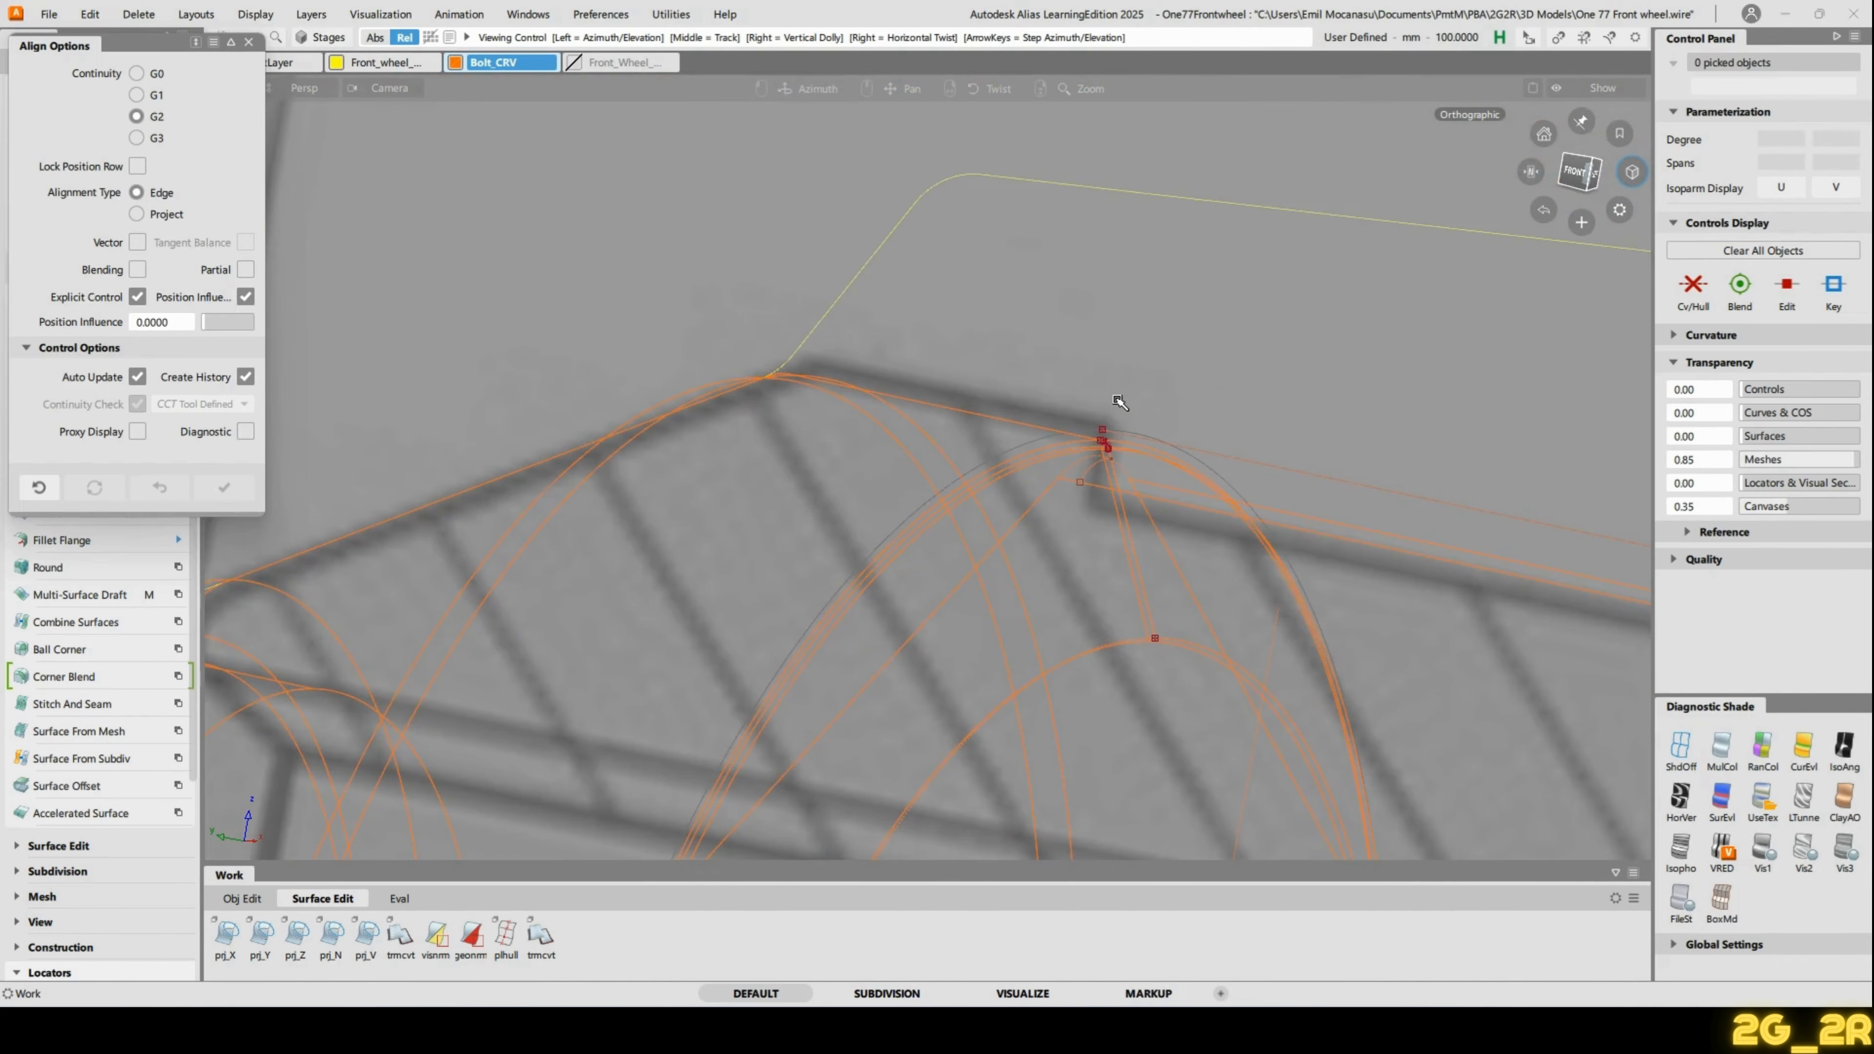
pyautogui.keyDown('alt'); pyautogui.keyDown('shift'); pyautogui.moveTo(1111, 555); pyautogui.dragTo(1069, 563); pyautogui.keyUp('shift'); pyautogui.keyUp('alt')
pyautogui.click(247, 42)
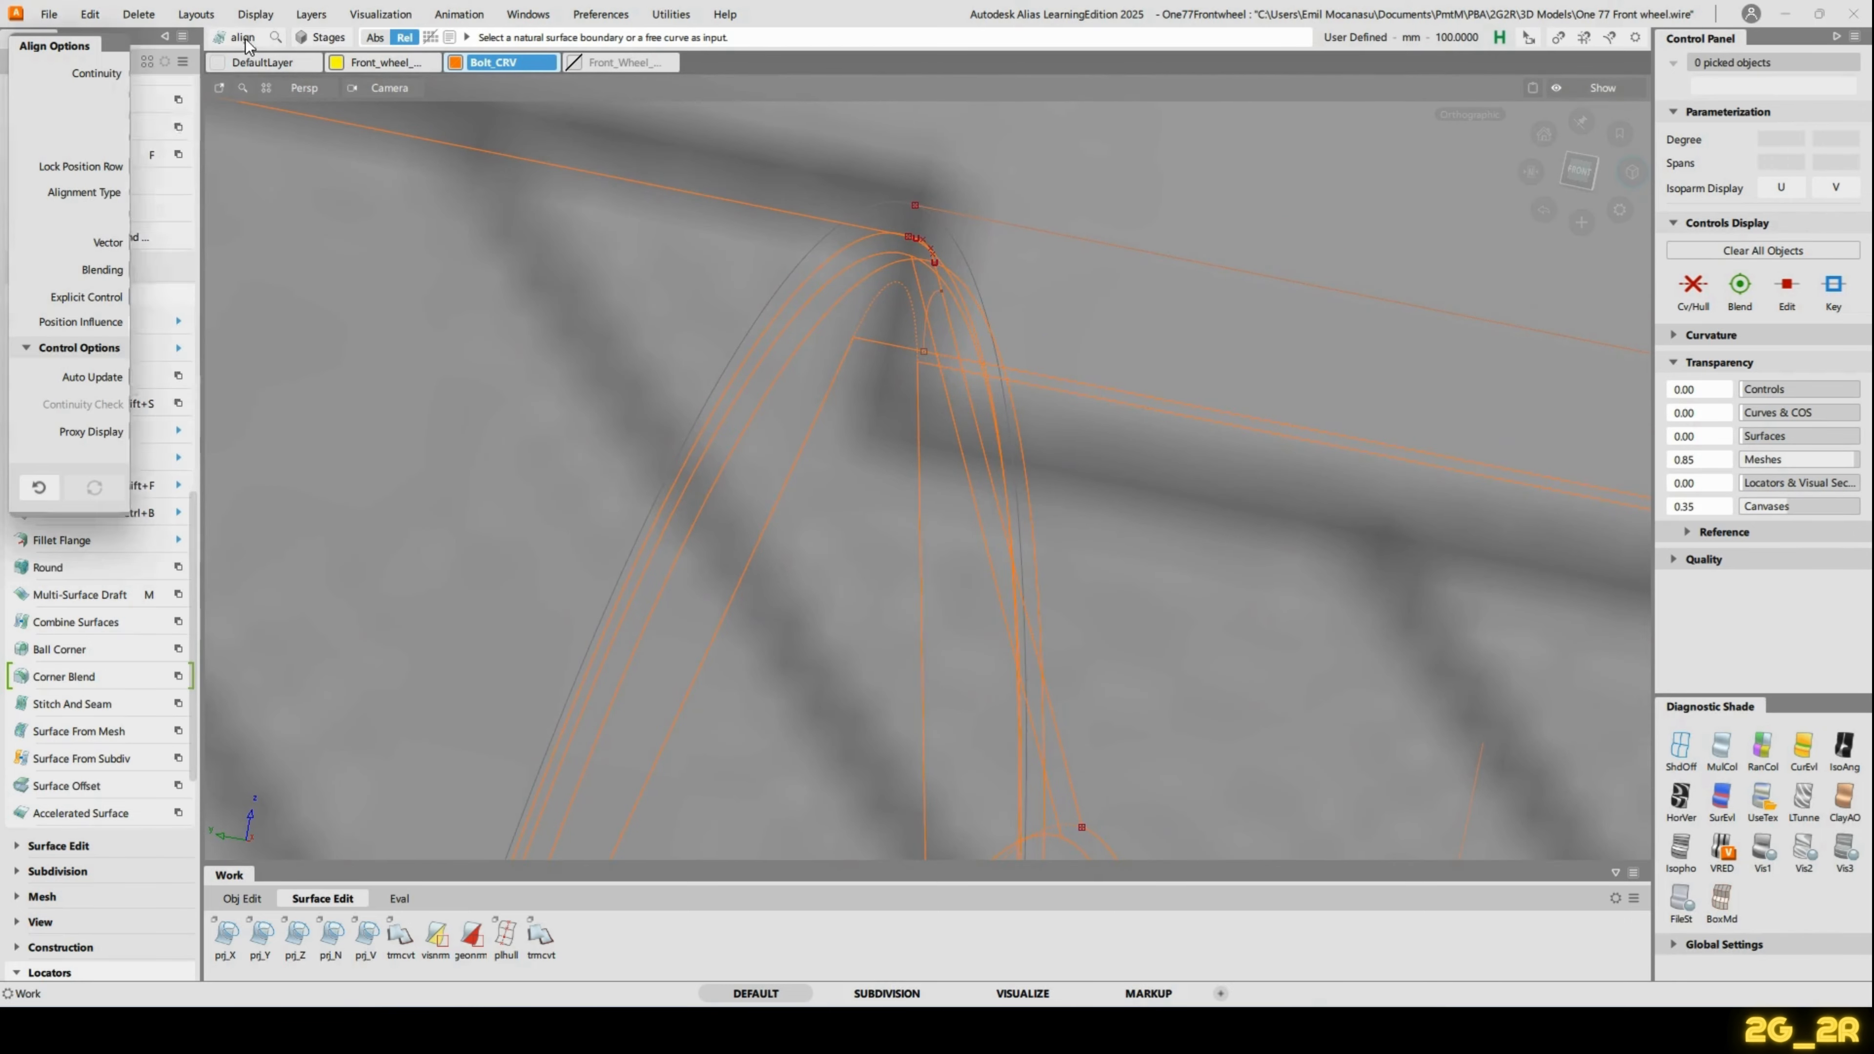
# Try to pick the vertical line below the collar corner within the bolt's existing revolve.
pyautogui.keyDown('alt'); pyautogui.keyDown('shift'); pyautogui.moveTo(1071, 332); pyautogui.dragTo(864, 237); pyautogui.keyUp('shift'); pyautogui.keyUp('alt')
pyautogui.click(867, 242)
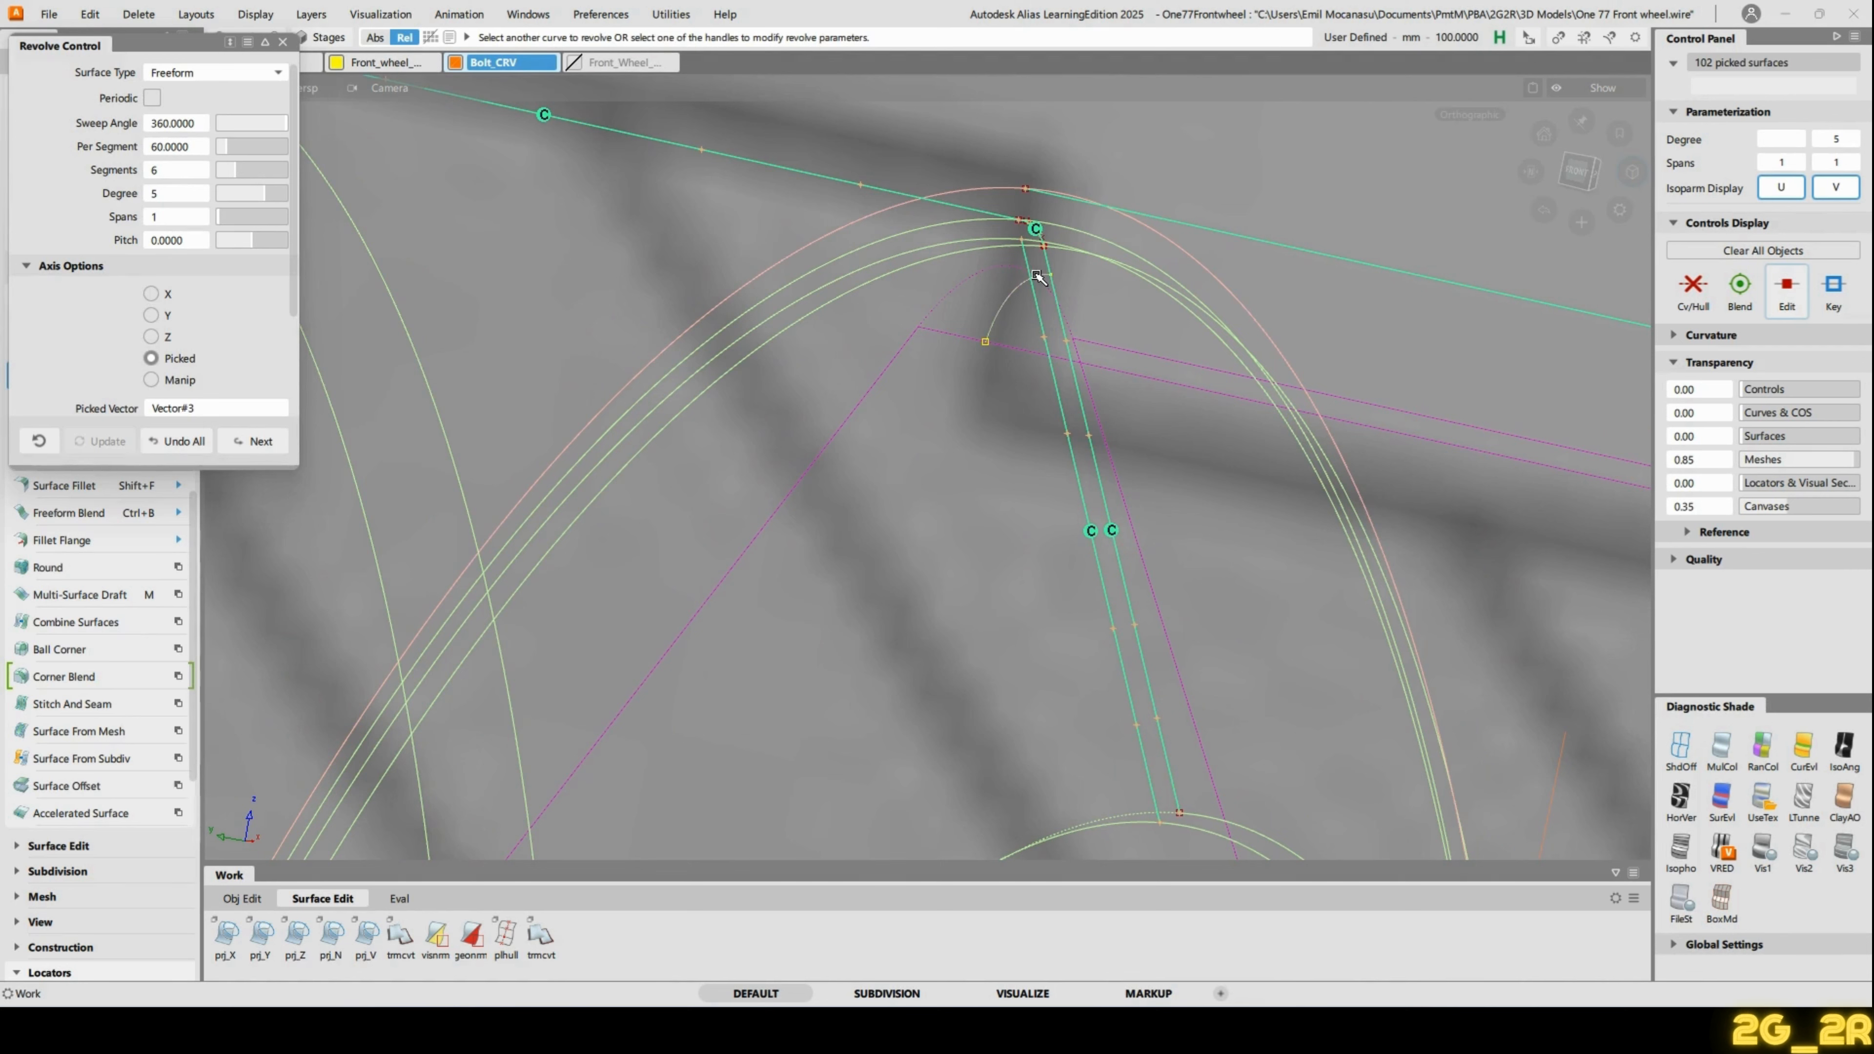
pyautogui.keyDown('alt'); pyautogui.keyDown('shift'); pyautogui.moveTo(1022, 266); pyautogui.dragTo(993, 245, button='middle'); pyautogui.keyUp('shift'); pyautogui.keyUp('alt')
pyautogui.click(994, 245)
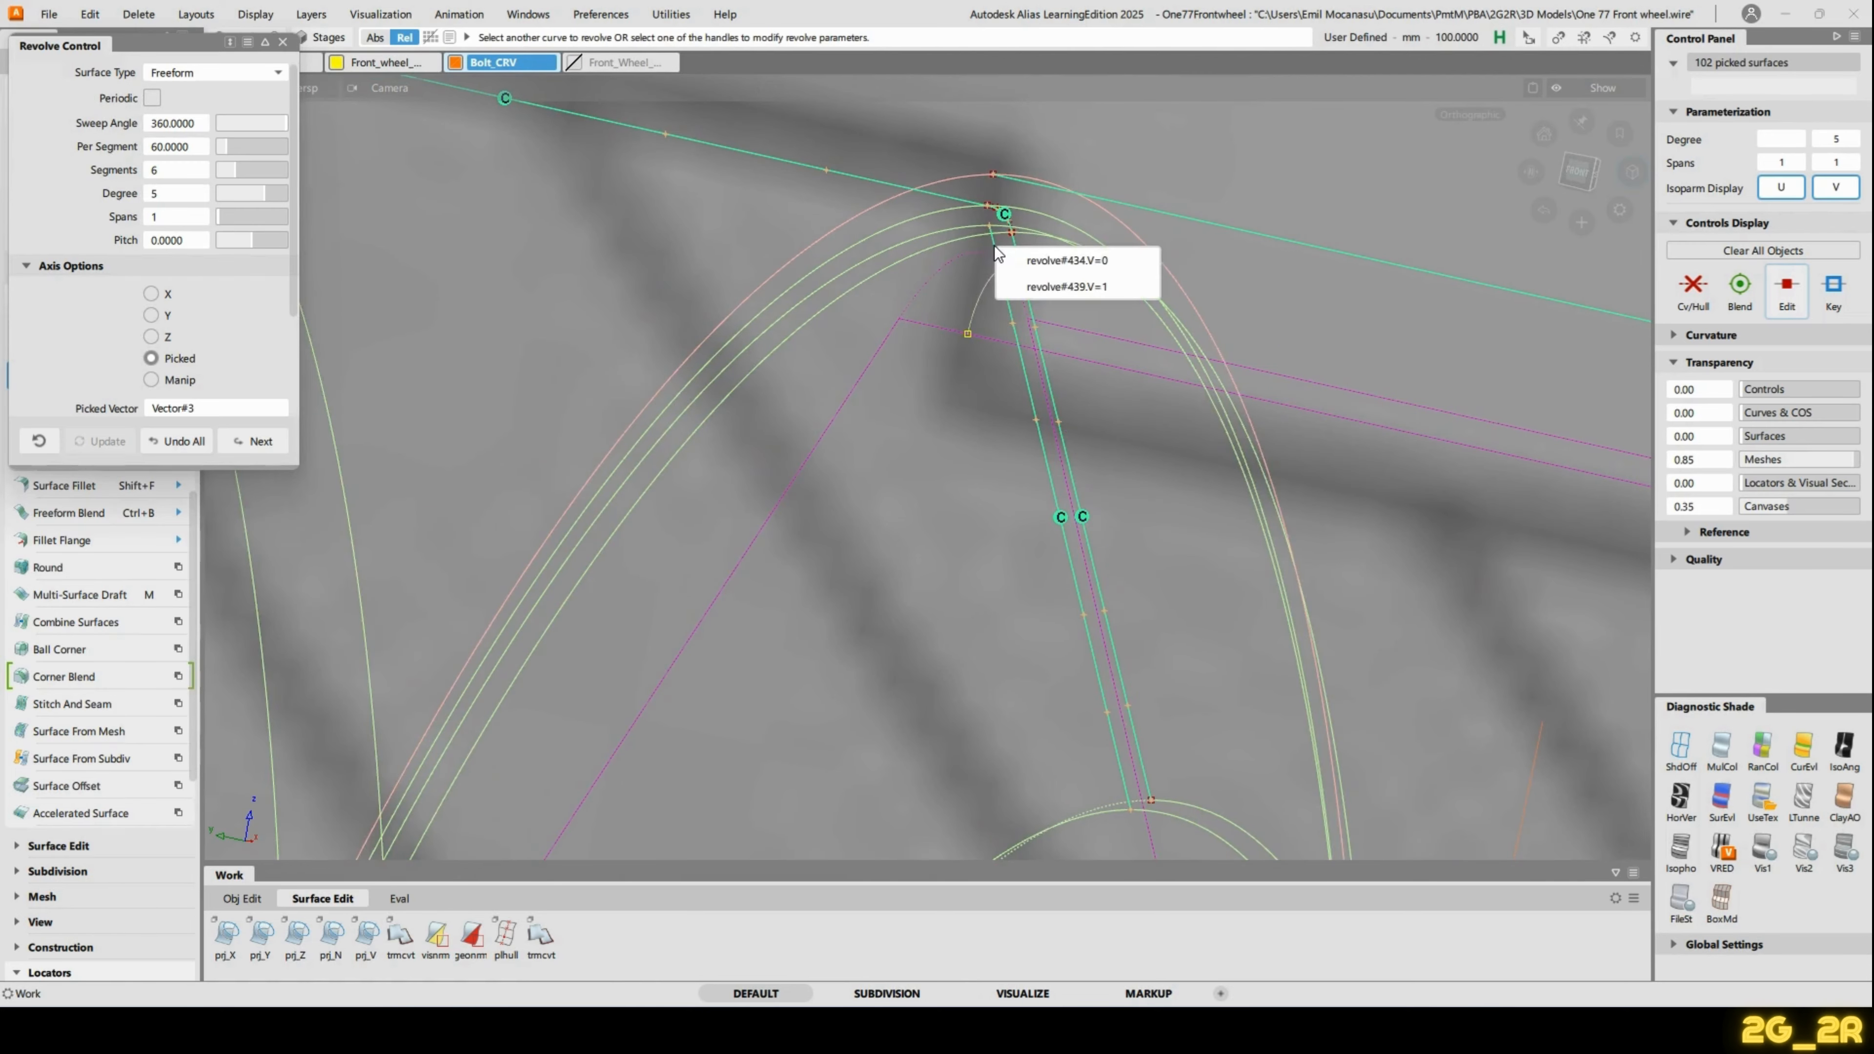
pyautogui.click(1136, 299)
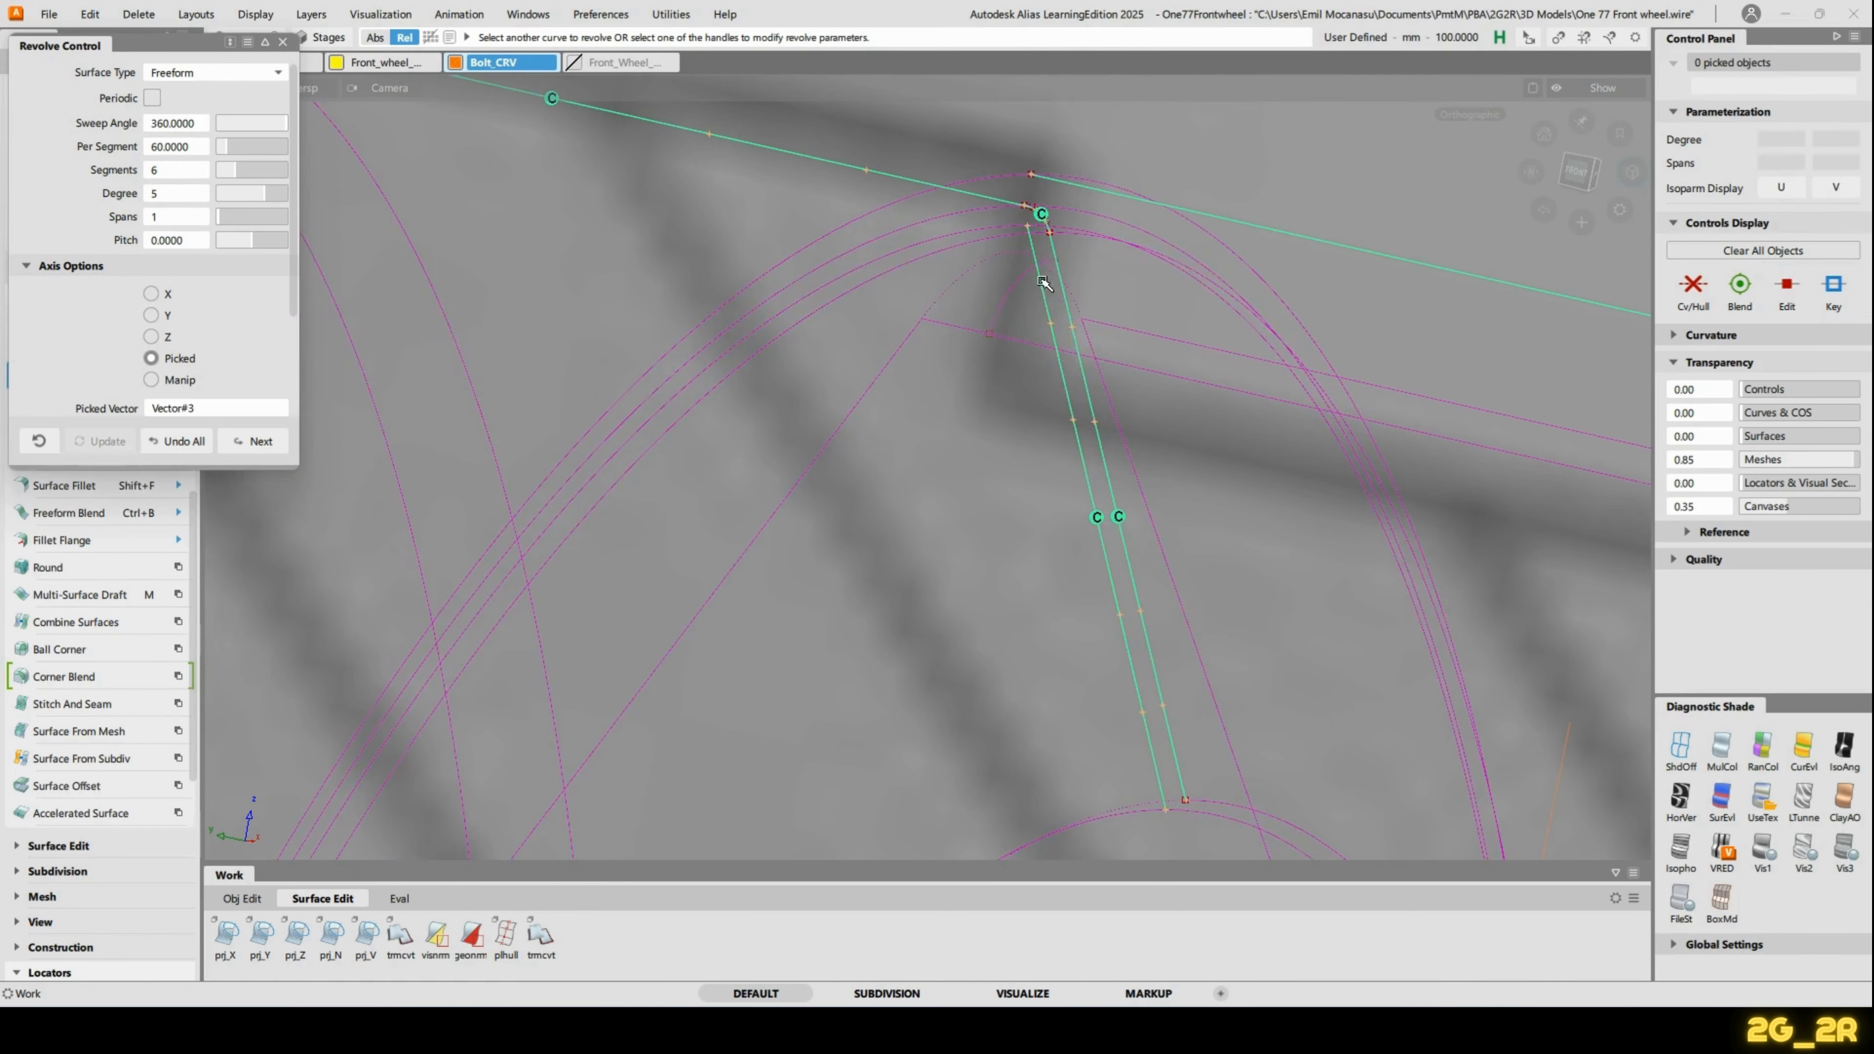
# Pick the templated vertical line (curve#632) below the collar corner and turn off its template state.
pyautogui.keyDown('ctrl'); pyautogui.keyDown('shift'); pyautogui.moveTo(1033, 255); pyautogui.dragTo(1026, 271); pyautogui.keyUp('shift'); pyautogui.keyUp('ctrl')
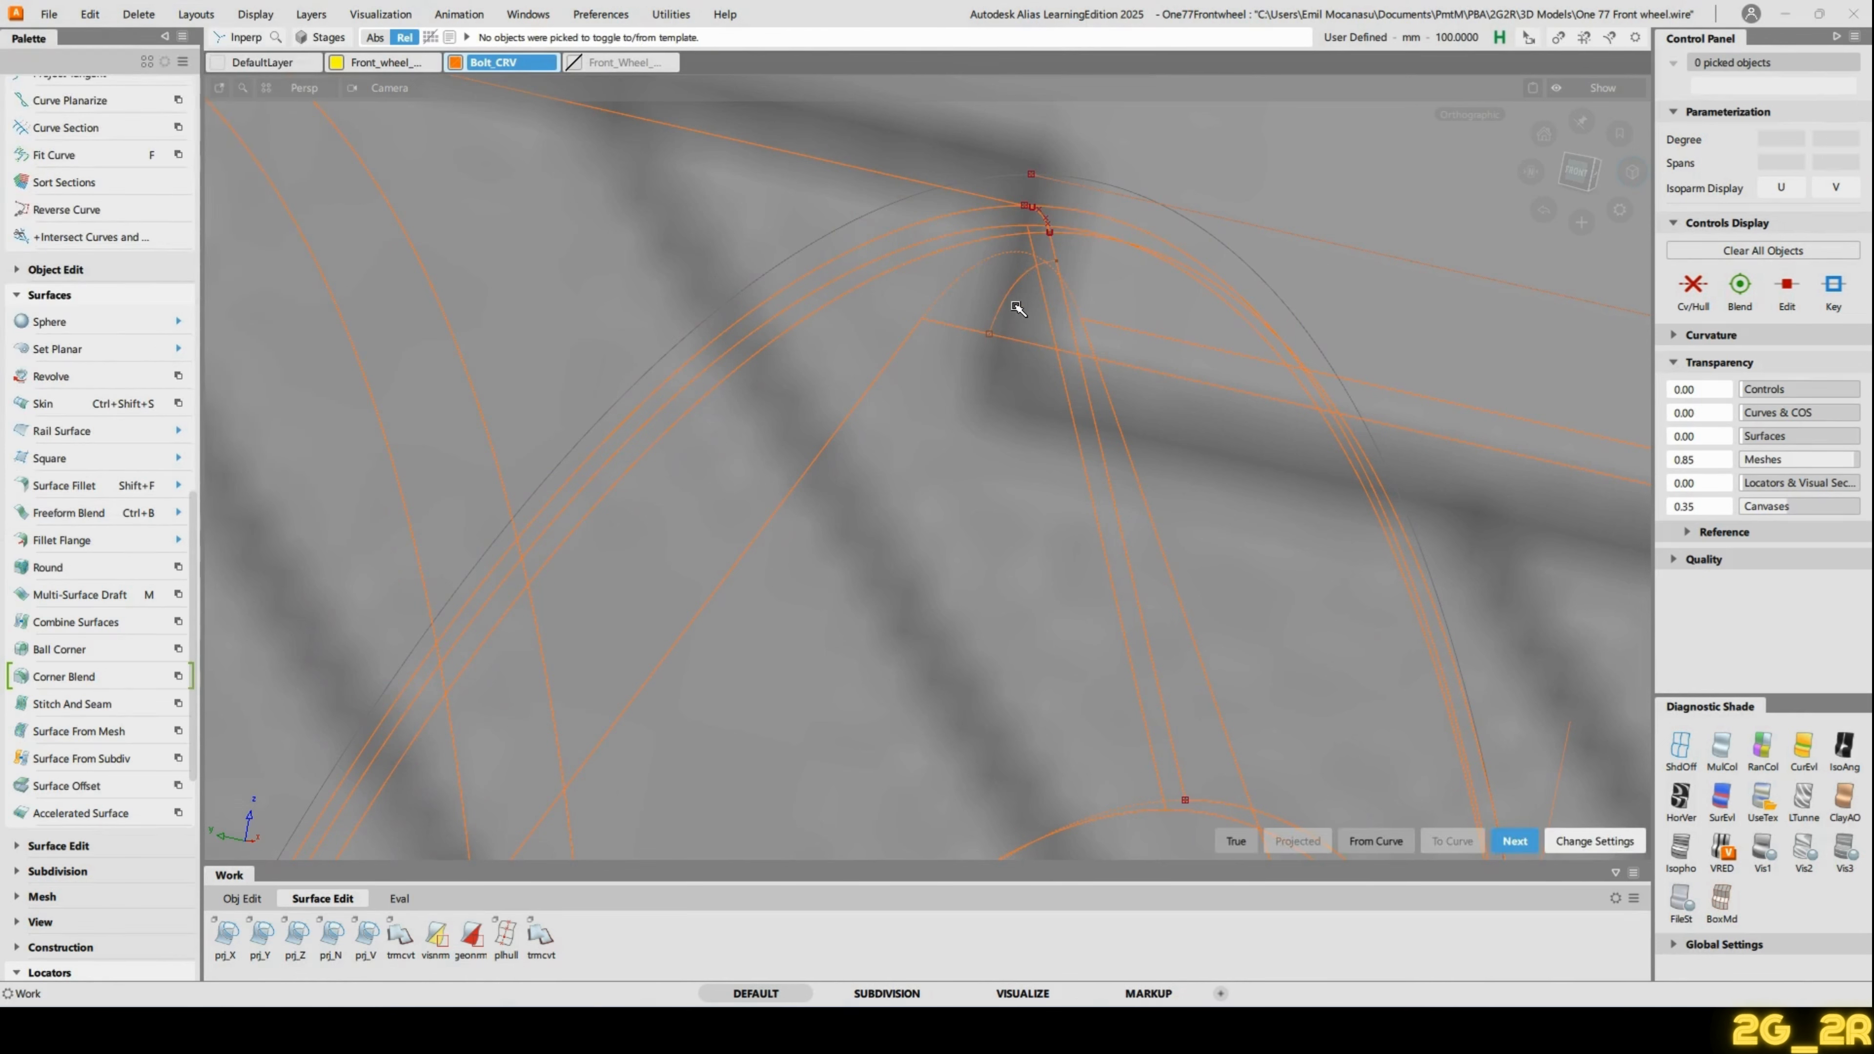
pyautogui.keyDown('ctrl'); pyautogui.keyDown('shift'); pyautogui.moveTo(1047, 302); pyautogui.dragTo(1066, 267); pyautogui.keyUp('shift'); pyautogui.keyUp('ctrl')
pyautogui.keyDown('ctrl'); pyautogui.keyDown('shift'); pyautogui.moveTo(956, 306); pyautogui.dragTo(1081, 282); pyautogui.keyUp('shift'); pyautogui.keyUp('ctrl')
pyautogui.click(1046, 305)
pyautogui.keyDown('ctrl'); pyautogui.keyDown('shift'); pyautogui.moveTo(965, 292); pyautogui.dragTo(965, 292); pyautogui.keyUp('shift'); pyautogui.keyUp('ctrl')
pyautogui.click(1044, 307)
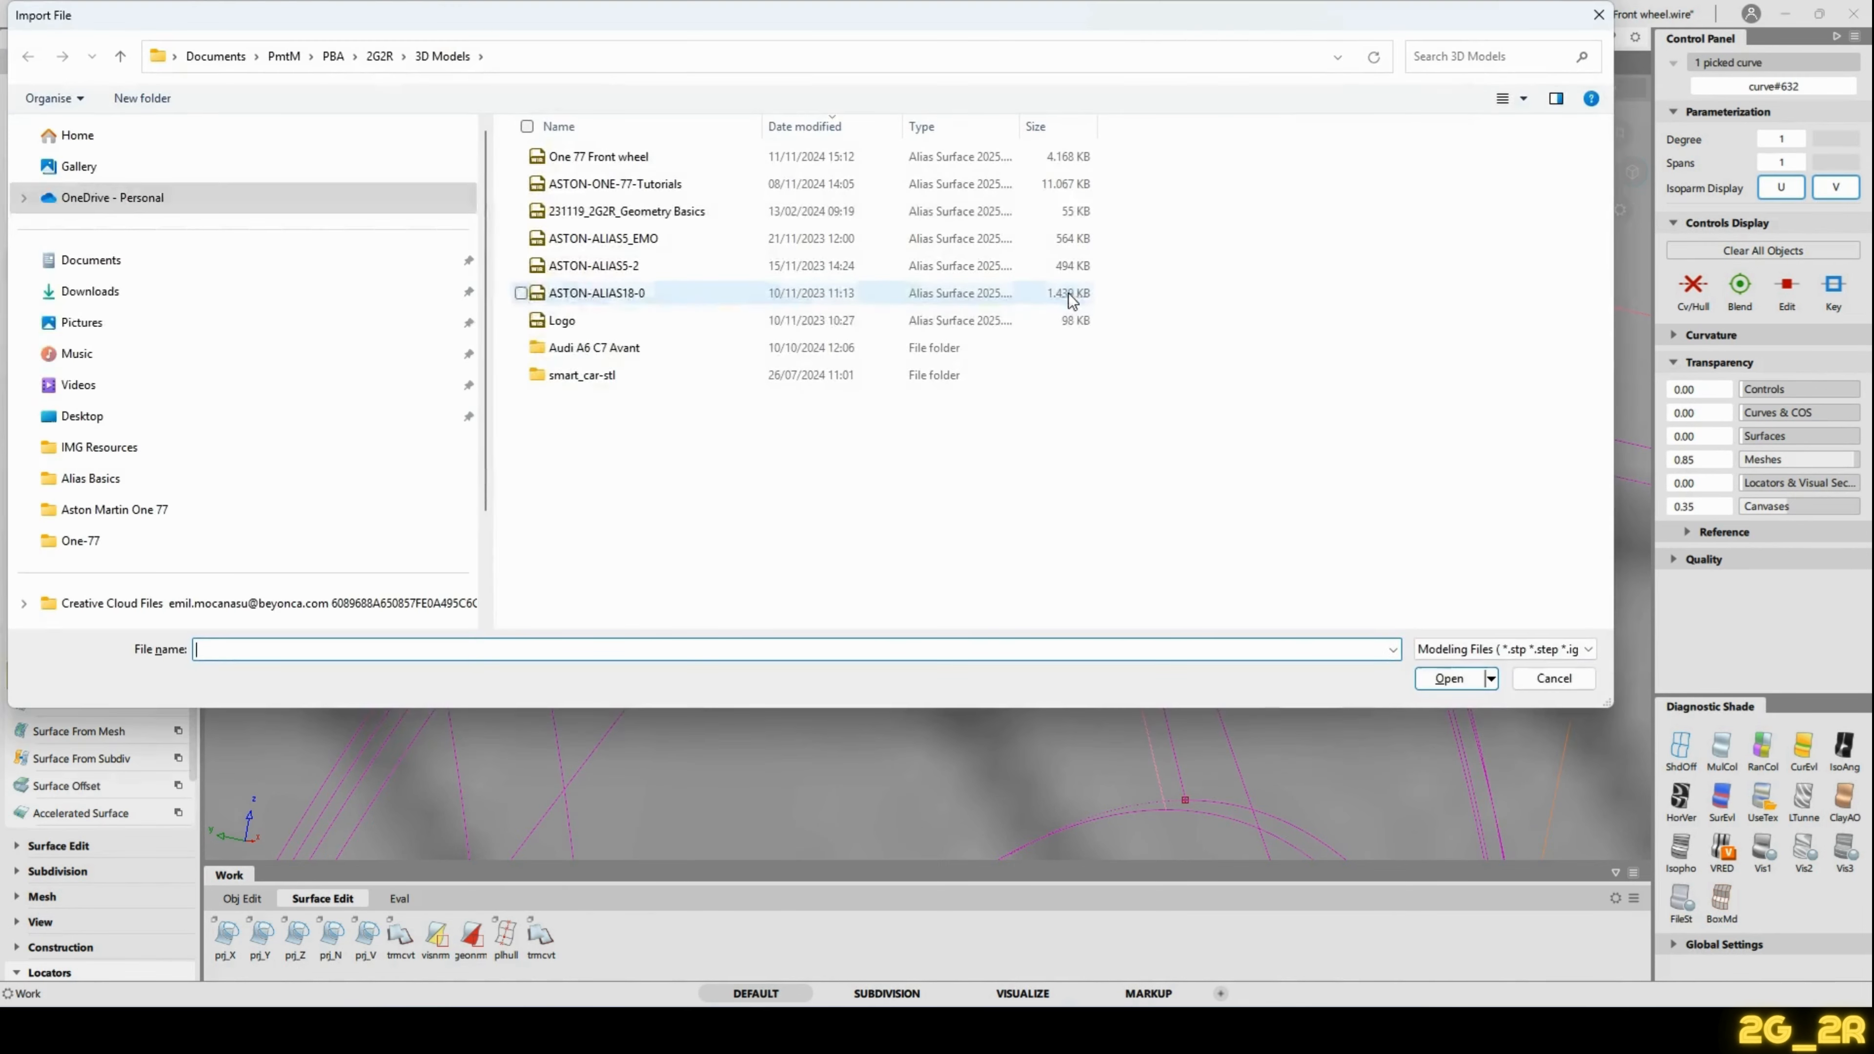
pyautogui.click(1553, 678)
pyautogui.click(1074, 383)
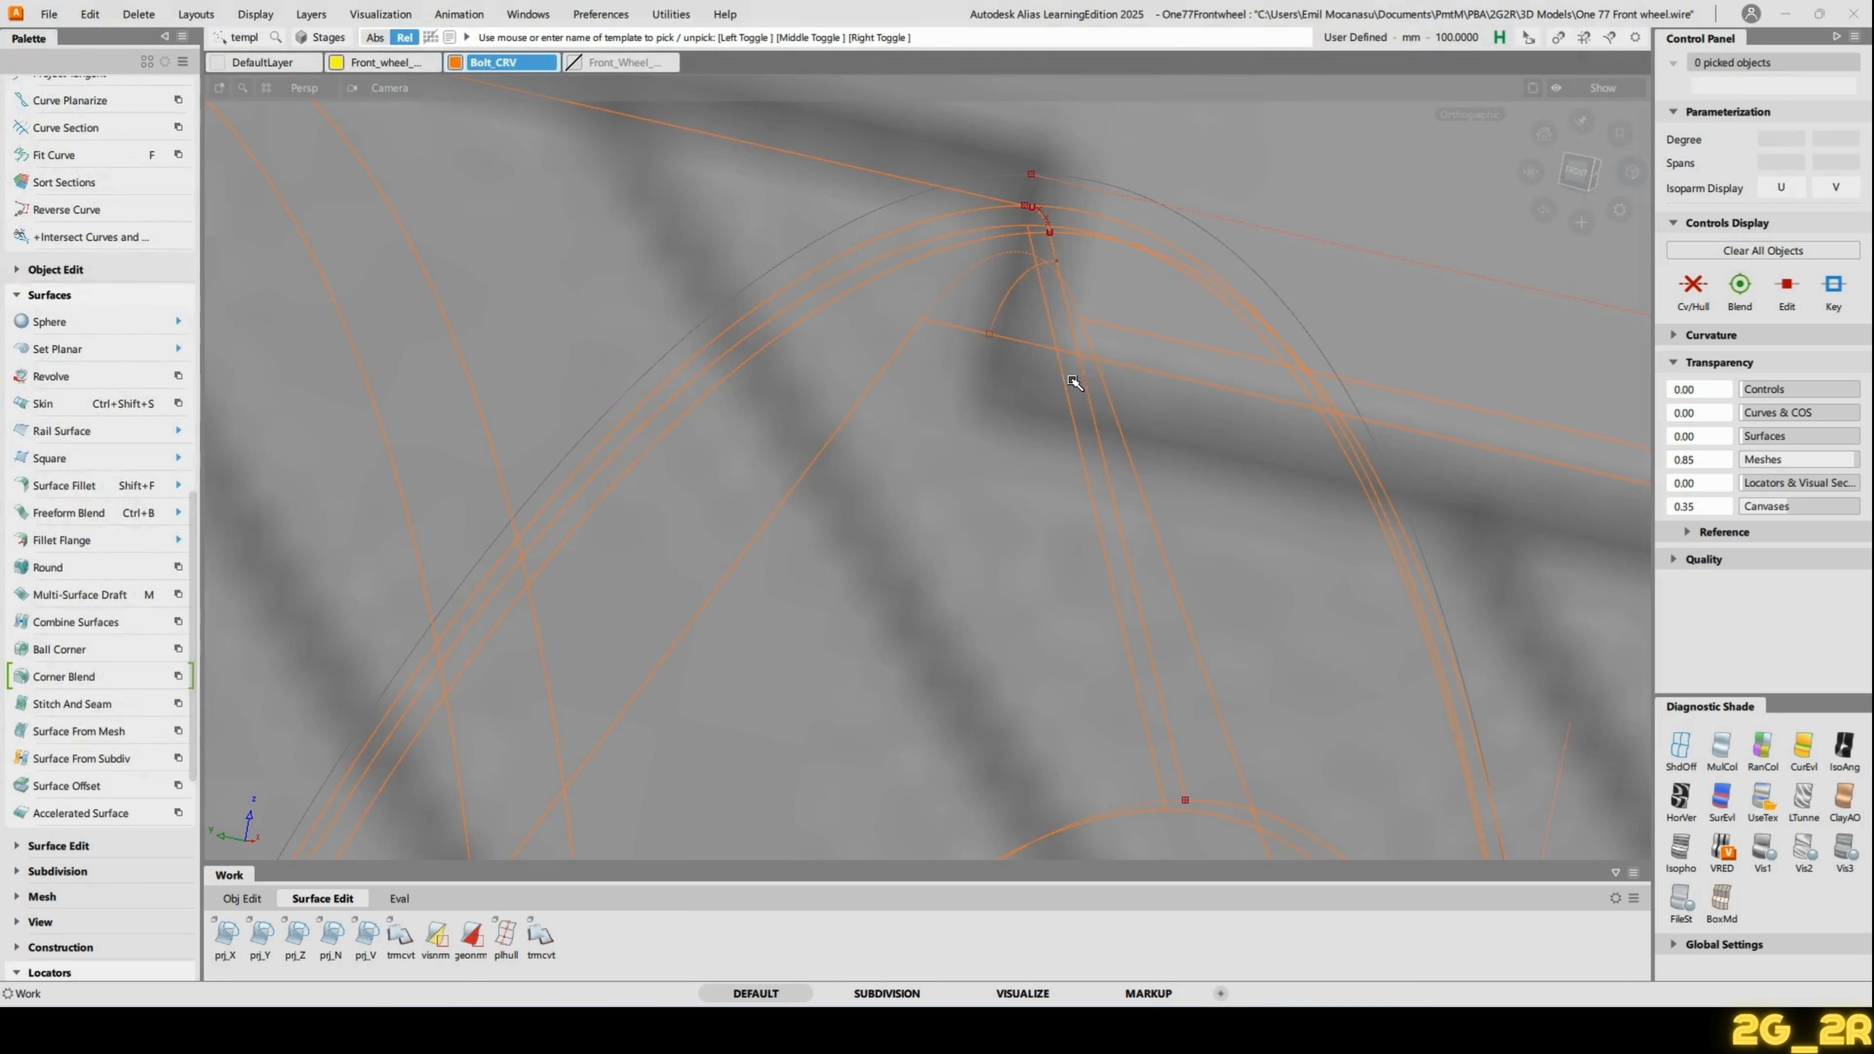
# Pick the untemplated vertical line (curve#632) and display its CVs.
pyautogui.keyDown('ctrl'); pyautogui.keyDown('shift'); pyautogui.moveTo(1037, 274); pyautogui.dragTo(1041, 318); pyautogui.keyUp('shift'); pyautogui.keyUp('ctrl')
pyautogui.click(1046, 317)
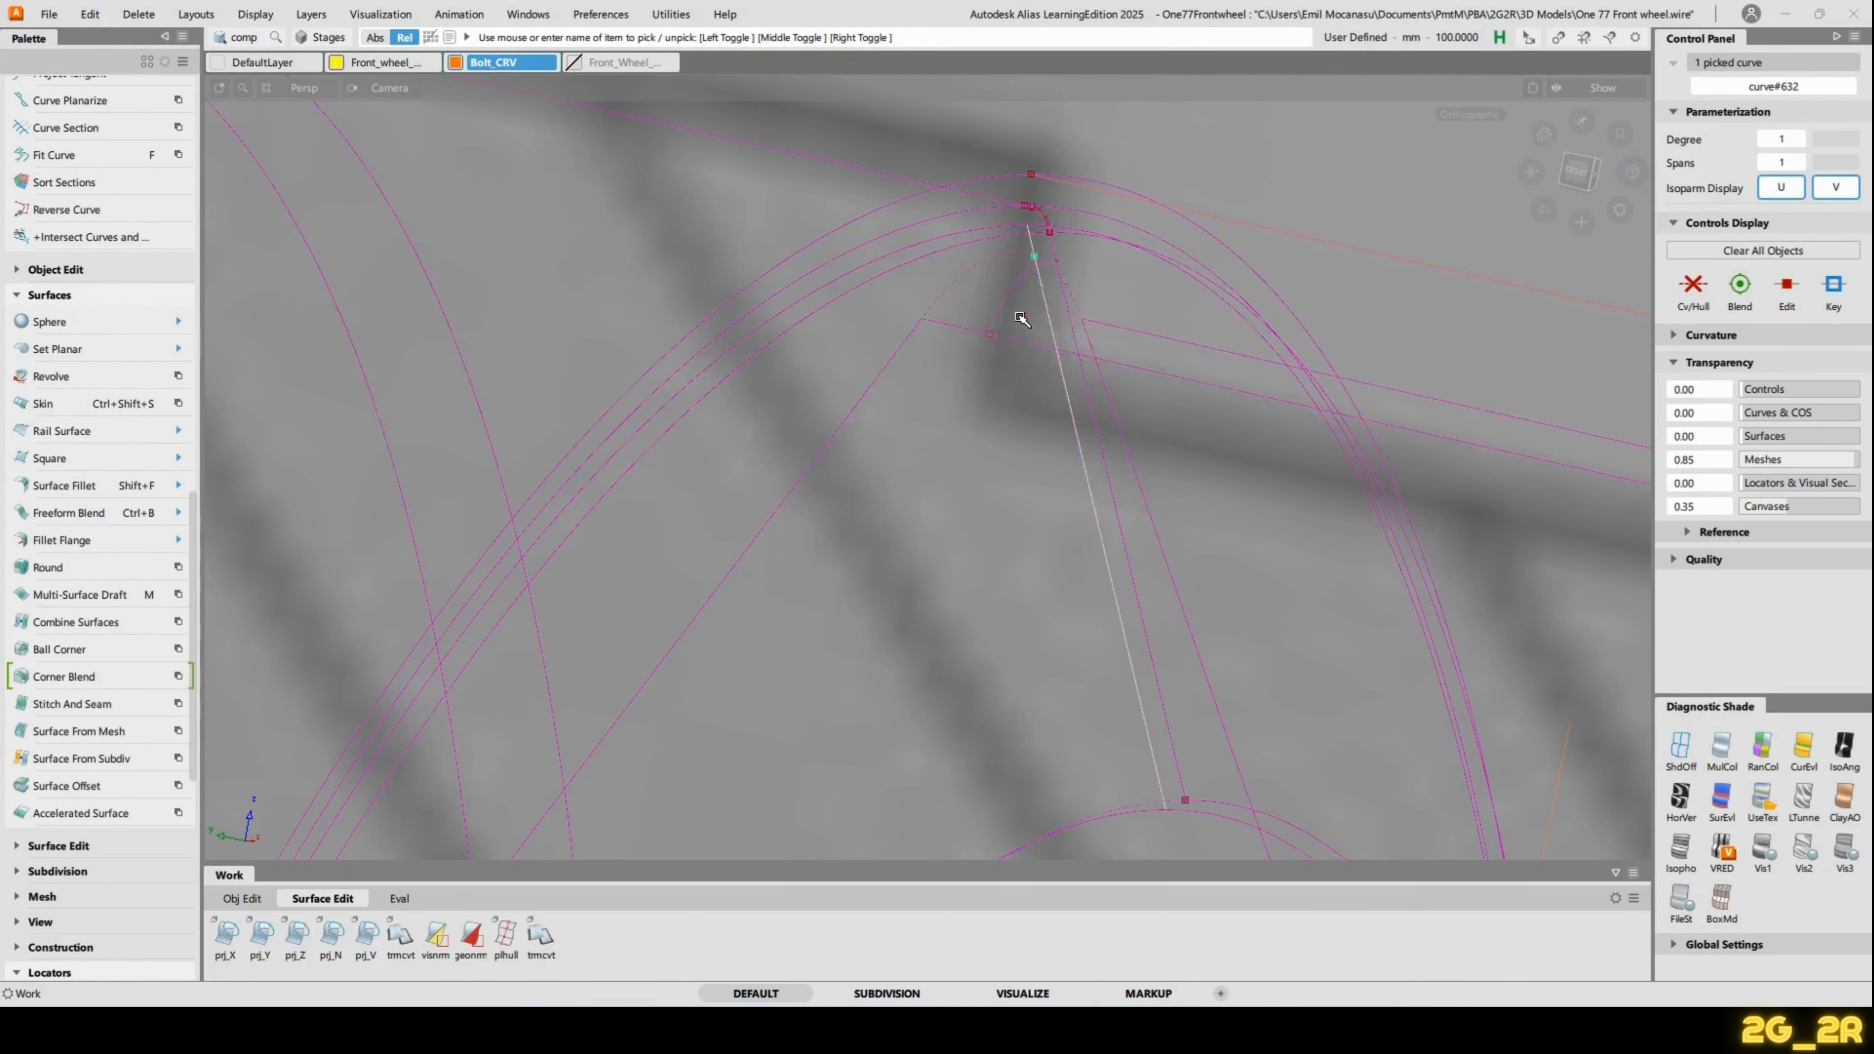
pyautogui.keyDown('ctrl'); pyautogui.keyDown('shift'); pyautogui.moveTo(1005, 338); pyautogui.dragTo(1083, 321, button='right'); pyautogui.keyUp('shift'); pyautogui.keyUp('ctrl')
pyautogui.keyDown('ctrl'); pyautogui.keyDown('shift'); pyautogui.moveTo(986, 297); pyautogui.dragTo(991, 255); pyautogui.keyUp('shift'); pyautogui.keyUp('ctrl')
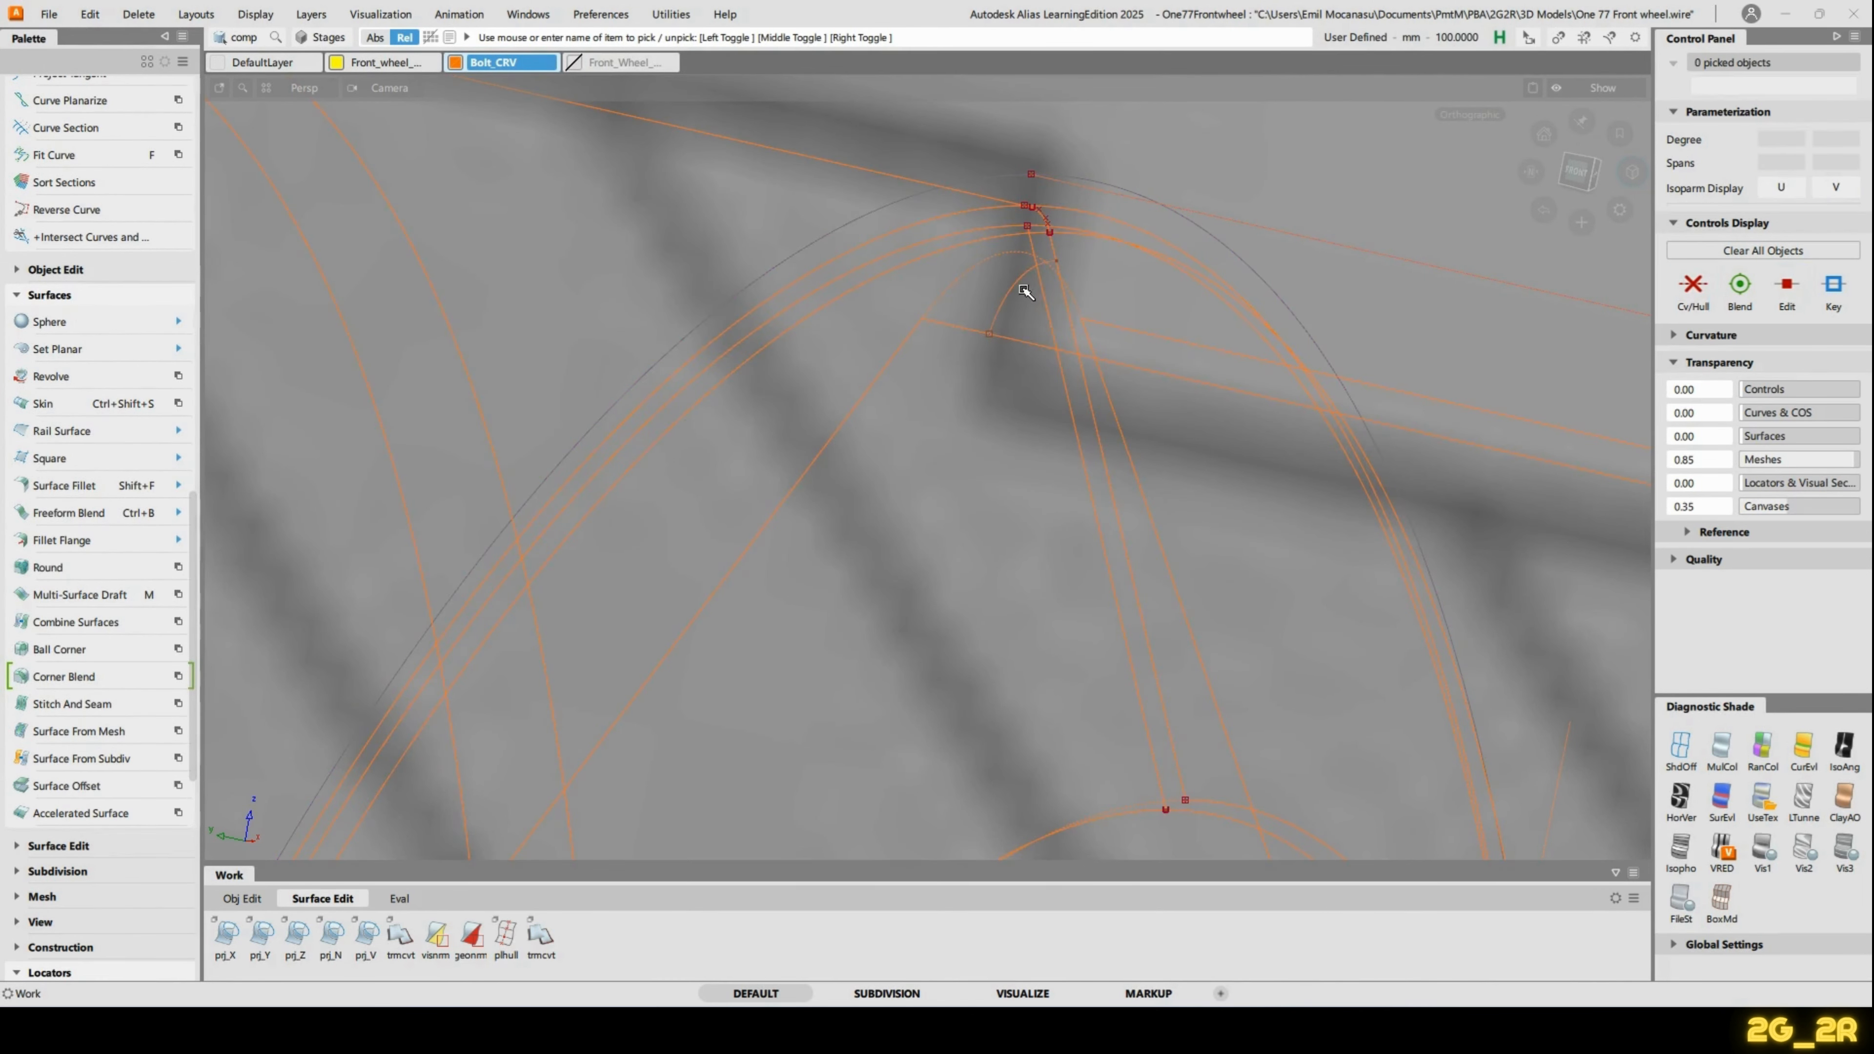
# Reopen the bolt's existing revolve and pick the vertical line (curve#632) to change its profile curve selection.
pyautogui.click(801, 158)
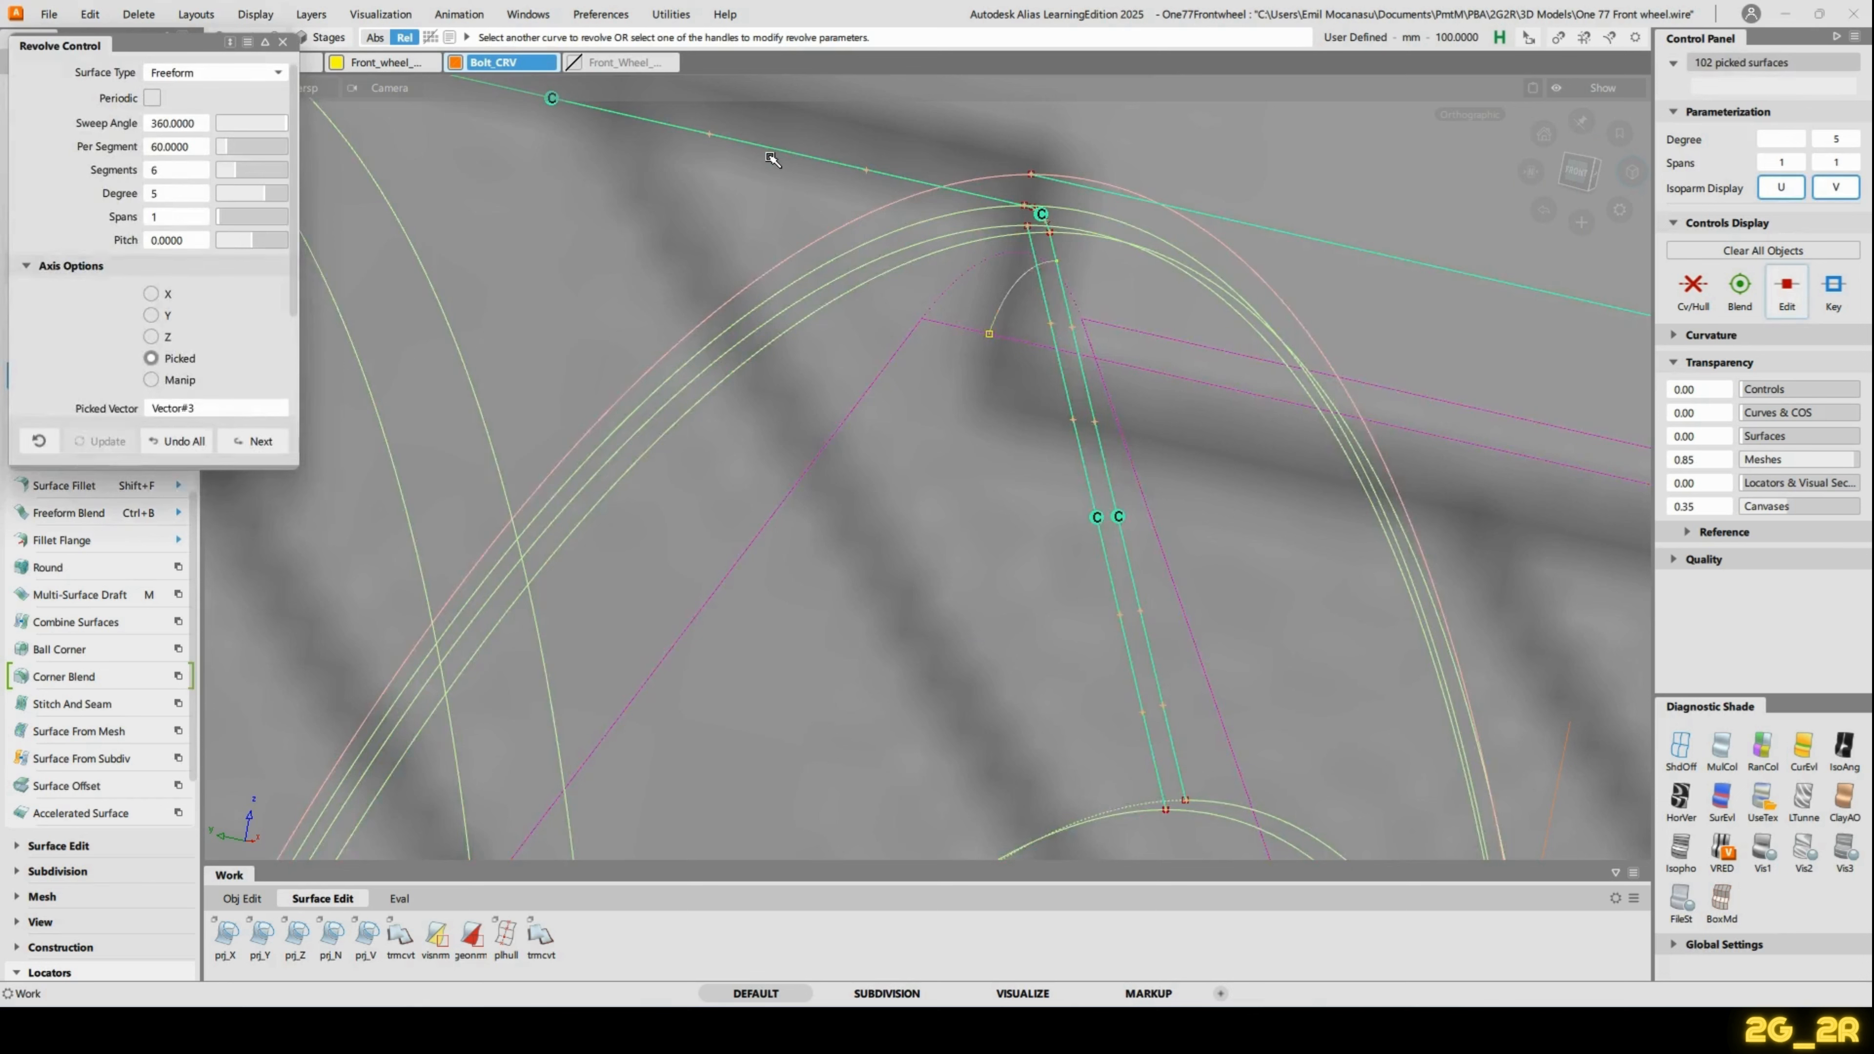
pyautogui.click(1046, 304)
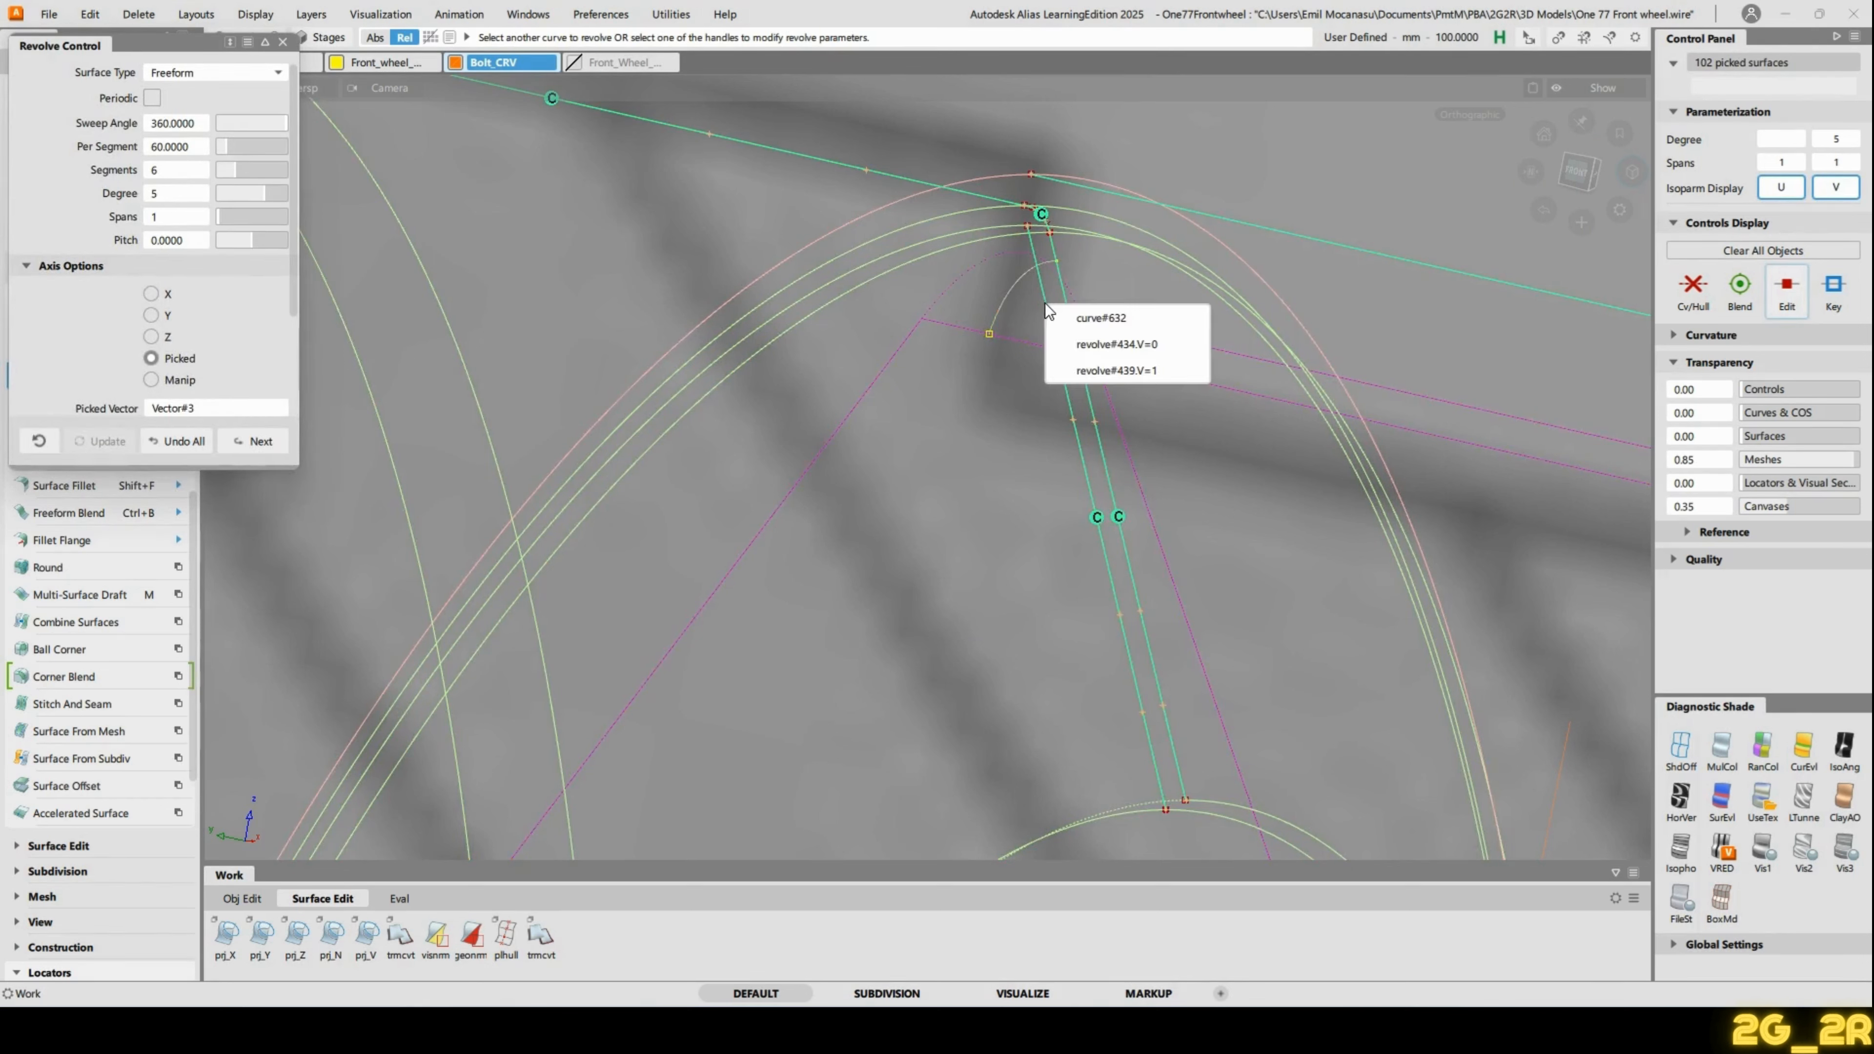
pyautogui.click(1179, 304)
pyautogui.keyDown('alt'); pyautogui.keyDown('shift'); pyautogui.moveTo(1114, 333); pyautogui.dragTo(1087, 151); pyautogui.keyUp('shift'); pyautogui.keyUp('alt')
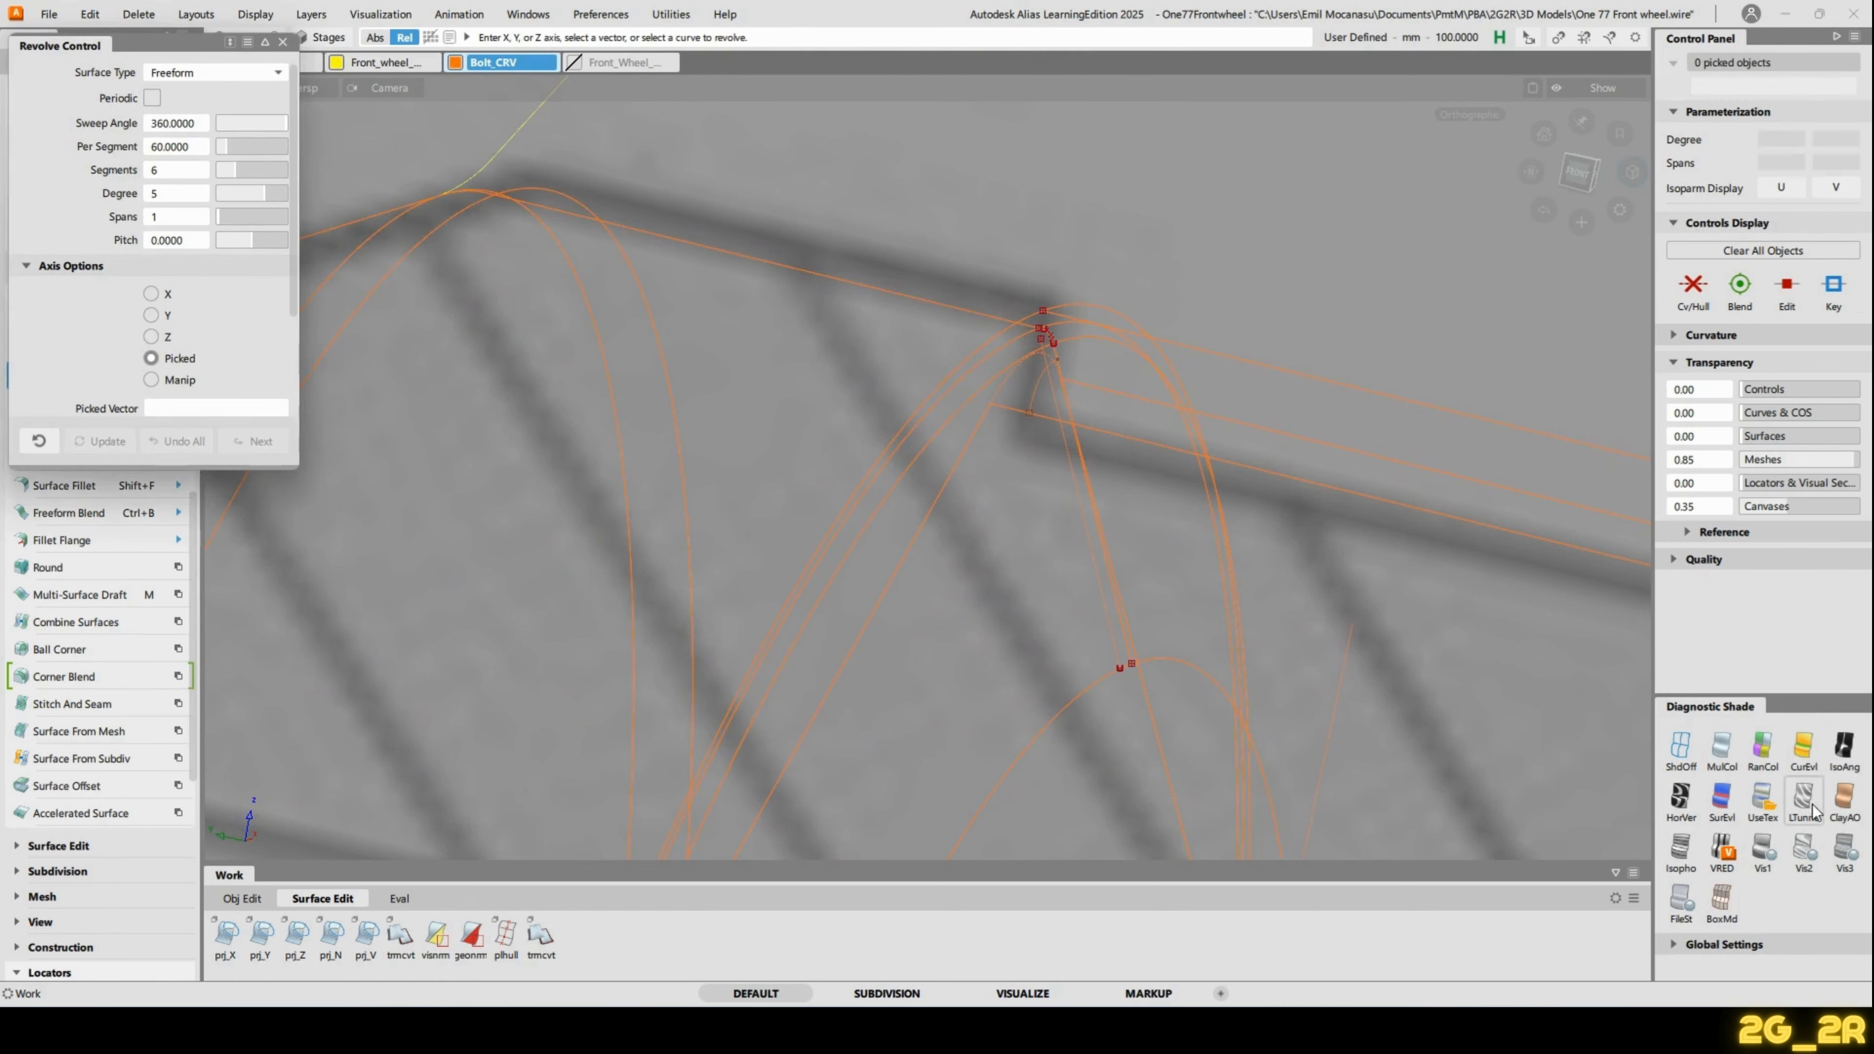
# Shade the bolt and examine the transition between the collar and the revolved surface enclosing the hex body.
pyautogui.click(1764, 800)
pyautogui.moveTo(1367, 505)
pyautogui.keyDown('alt'); pyautogui.keyDown('shift'); pyautogui.mouseDown()
pyautogui.moveTo(1330, 502)
pyautogui.moveTo(1163, 318)
pyautogui.moveTo(1269, 510)
pyautogui.mouseUp(); pyautogui.keyUp('shift'); pyautogui.keyUp('alt')
pyautogui.keyDown('alt'); pyautogui.keyDown('shift'); pyautogui.moveTo(1269, 510); pyautogui.dragTo(1002, 533, button='right'); pyautogui.keyUp('shift'); pyautogui.keyUp('alt')
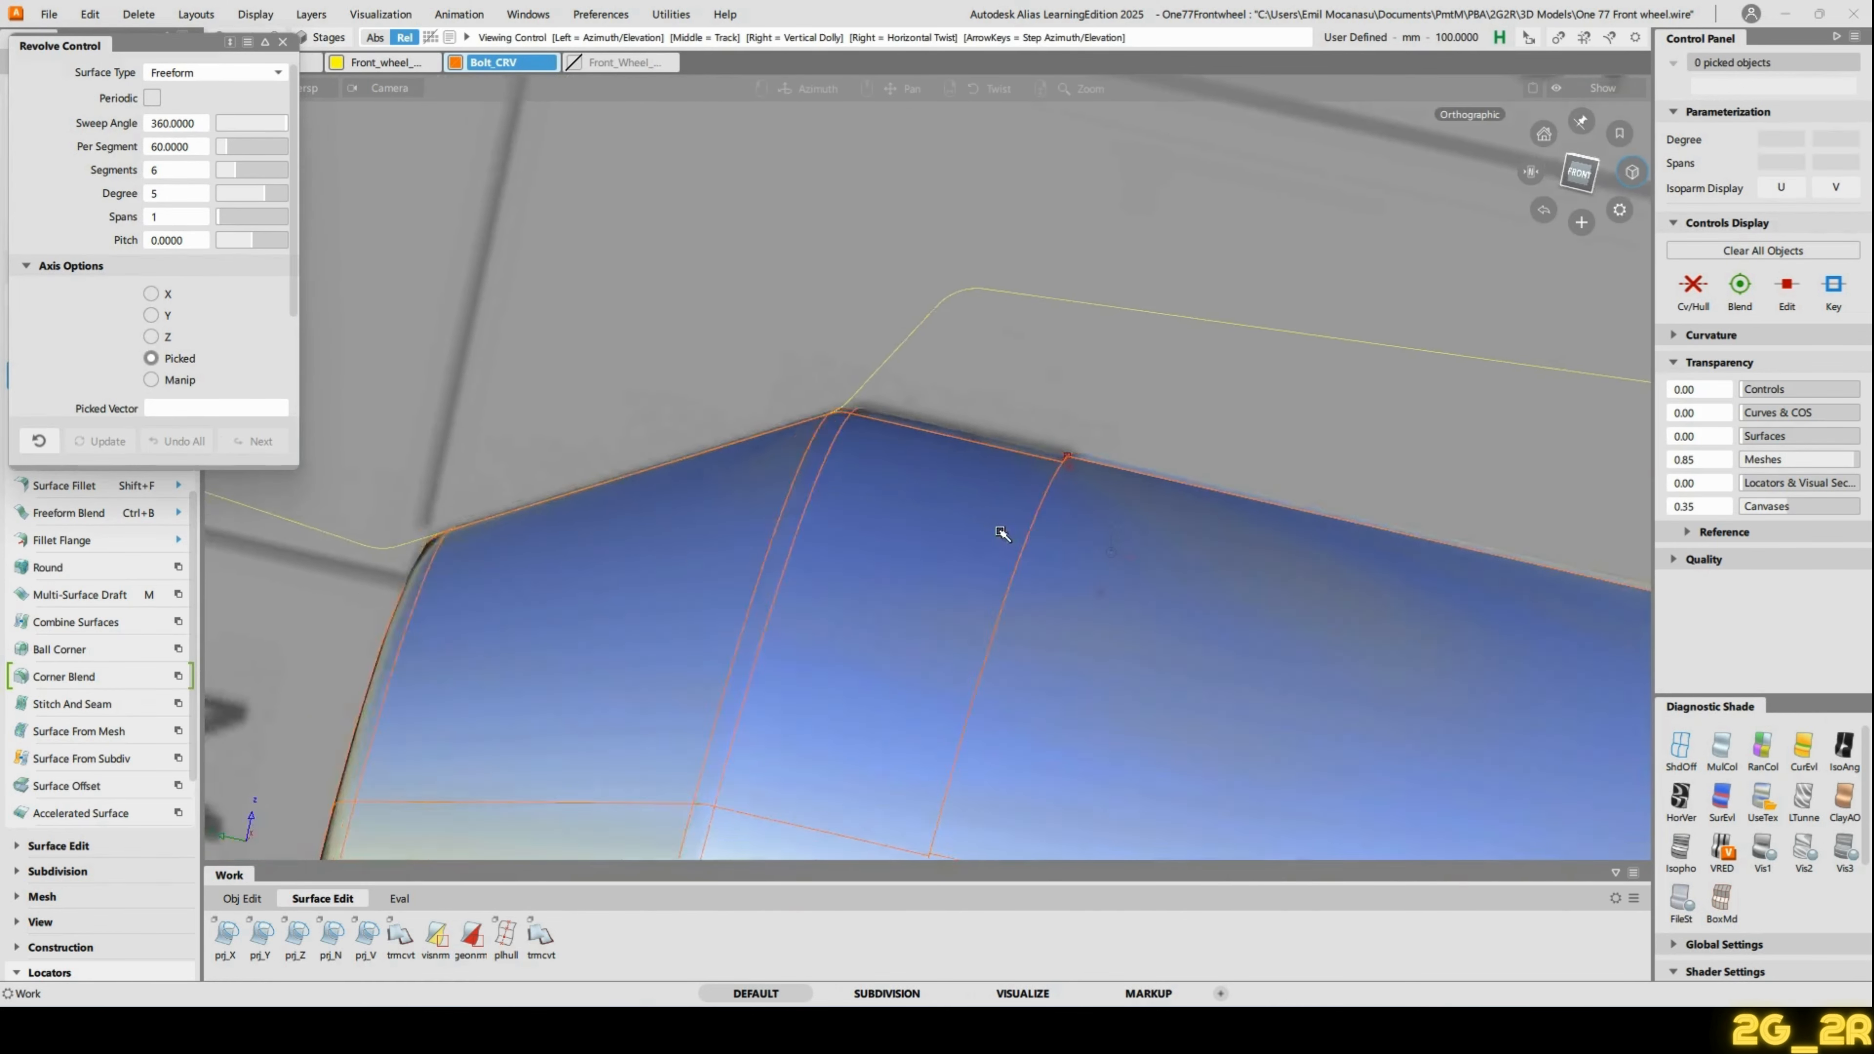
pyautogui.keyDown('alt'); pyautogui.keyDown('shift'); pyautogui.moveTo(1002, 532); pyautogui.dragTo(1188, 360); pyautogui.keyUp('shift'); pyautogui.keyUp('alt')
pyautogui.keyDown('alt'); pyautogui.keyDown('shift'); pyautogui.moveTo(1188, 360); pyautogui.dragTo(1126, 720, button='right'); pyautogui.keyUp('shift'); pyautogui.keyUp('alt')
pyautogui.keyDown('alt'); pyautogui.keyDown('shift'); pyautogui.moveTo(1125, 720); pyautogui.dragTo(1064, 605); pyautogui.keyUp('shift'); pyautogui.keyUp('alt')
# Delete the six outer revolved surface segments that enclose the hex body.
pyautogui.click(1064, 605)
pyautogui.click(1094, 721)
pyautogui.click(1101, 493)
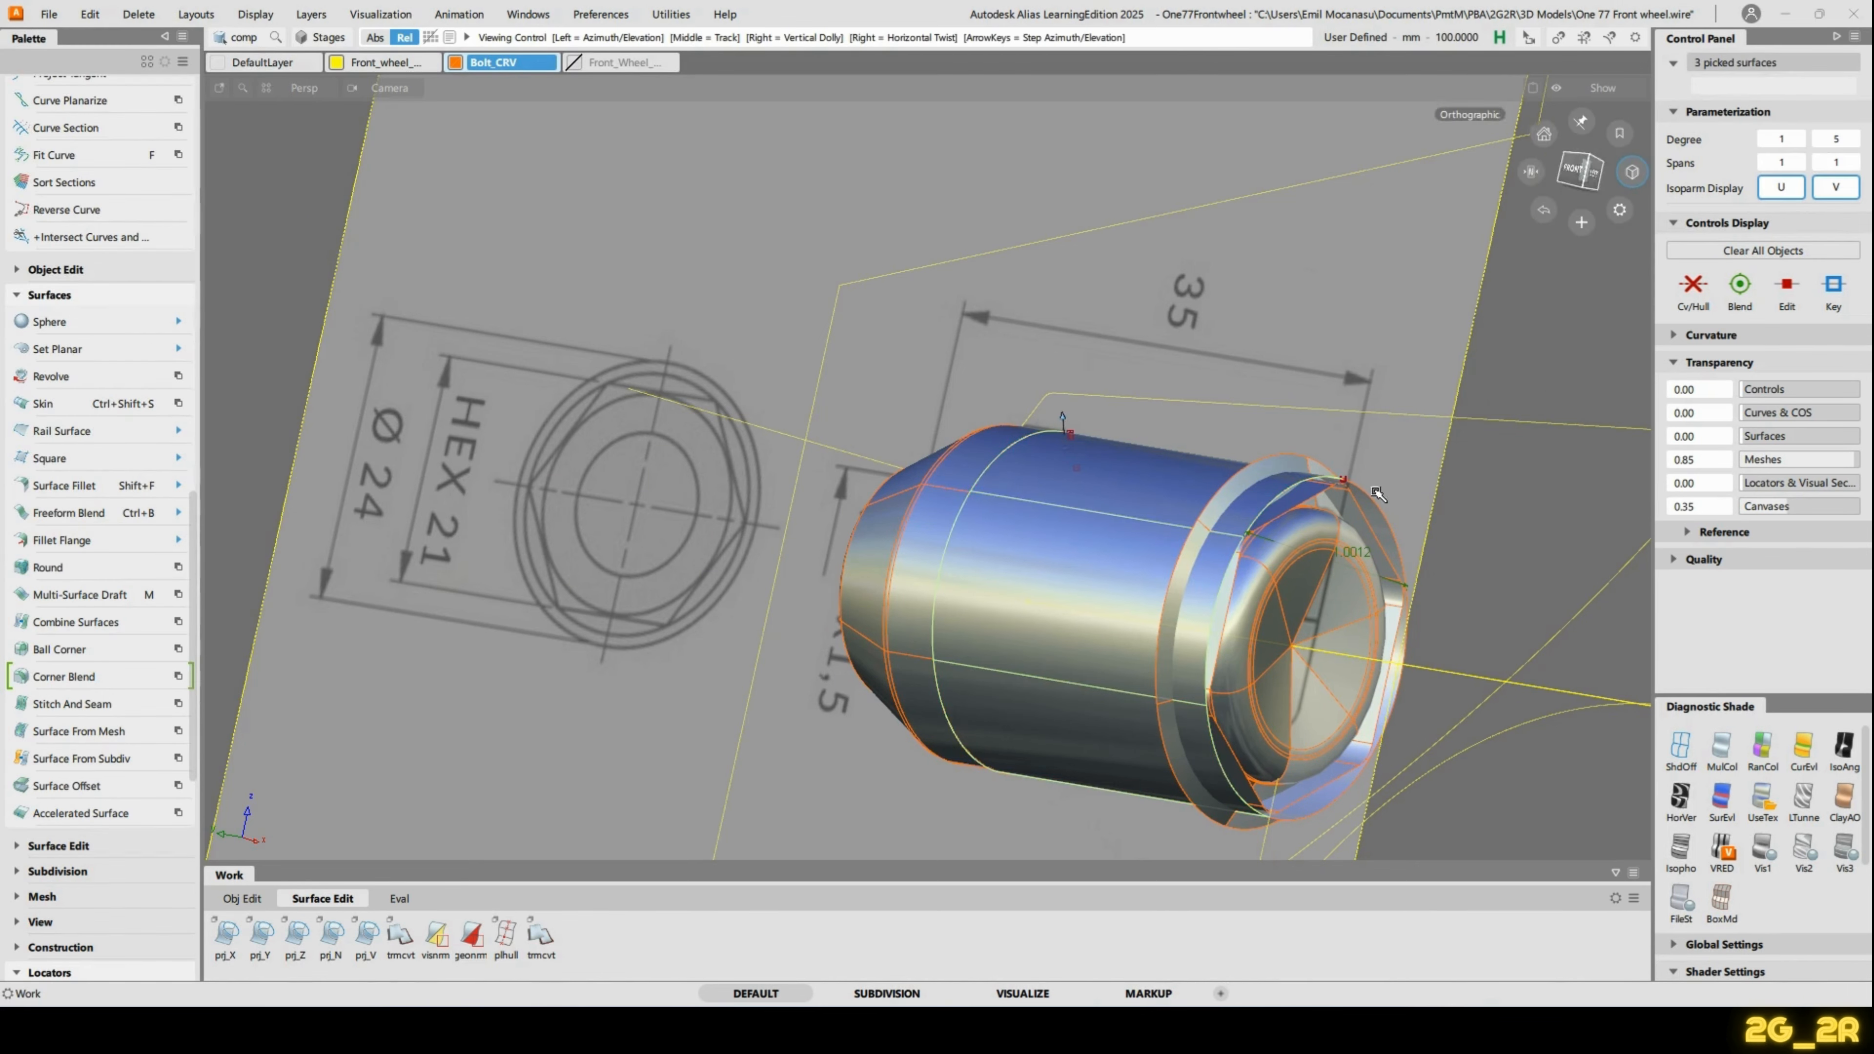
pyautogui.keyDown('alt'); pyautogui.keyDown('shift'); pyautogui.moveTo(1377, 493); pyautogui.dragTo(930, 565); pyautogui.keyUp('shift'); pyautogui.keyUp('alt')
pyautogui.click(1129, 550)
pyautogui.keyDown('alt'); pyautogui.keyDown('shift'); pyautogui.moveTo(1317, 649); pyautogui.dragTo(1146, 548); pyautogui.keyUp('shift'); pyautogui.keyUp('alt')
pyautogui.click(1141, 619)
pyautogui.click(1071, 632)
pyautogui.keyDown('alt'); pyautogui.keyDown('shift'); pyautogui.moveTo(1071, 631); pyautogui.dragTo(1178, 562); pyautogui.keyUp('shift'); pyautogui.keyUp('alt')
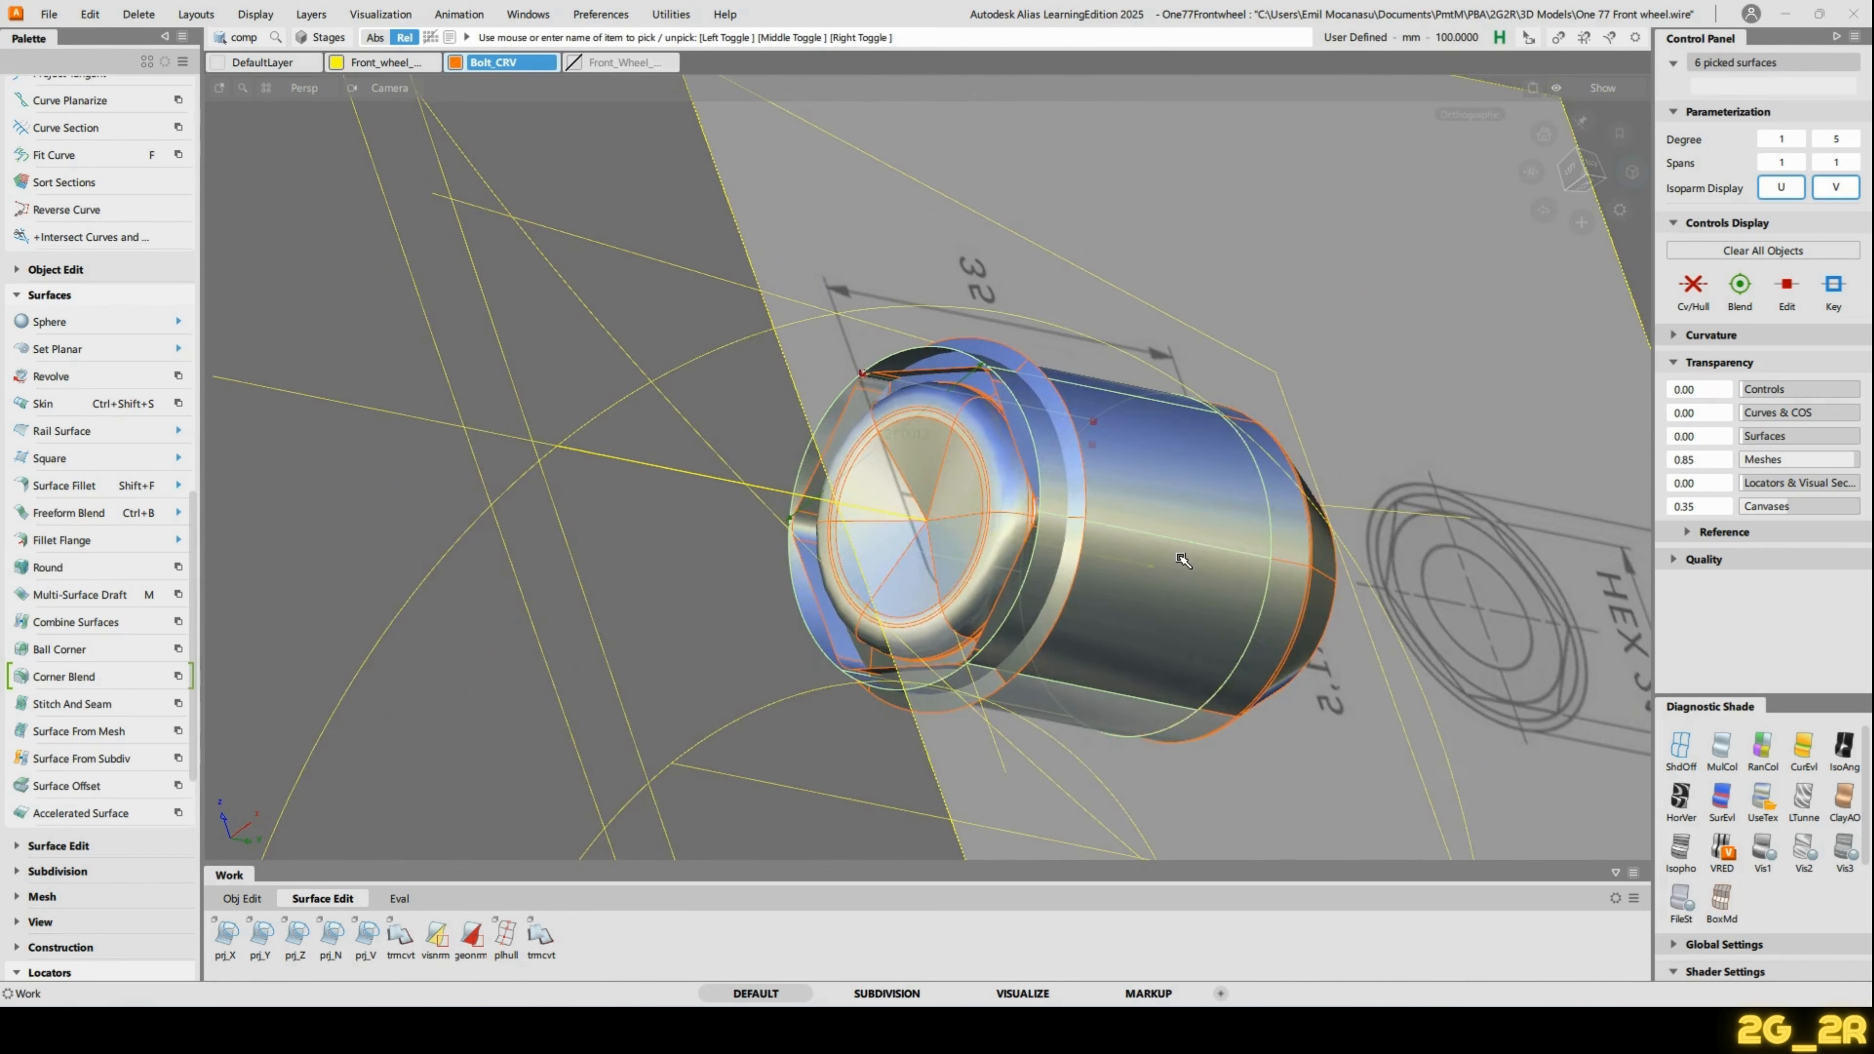
pyautogui.press('Delete')
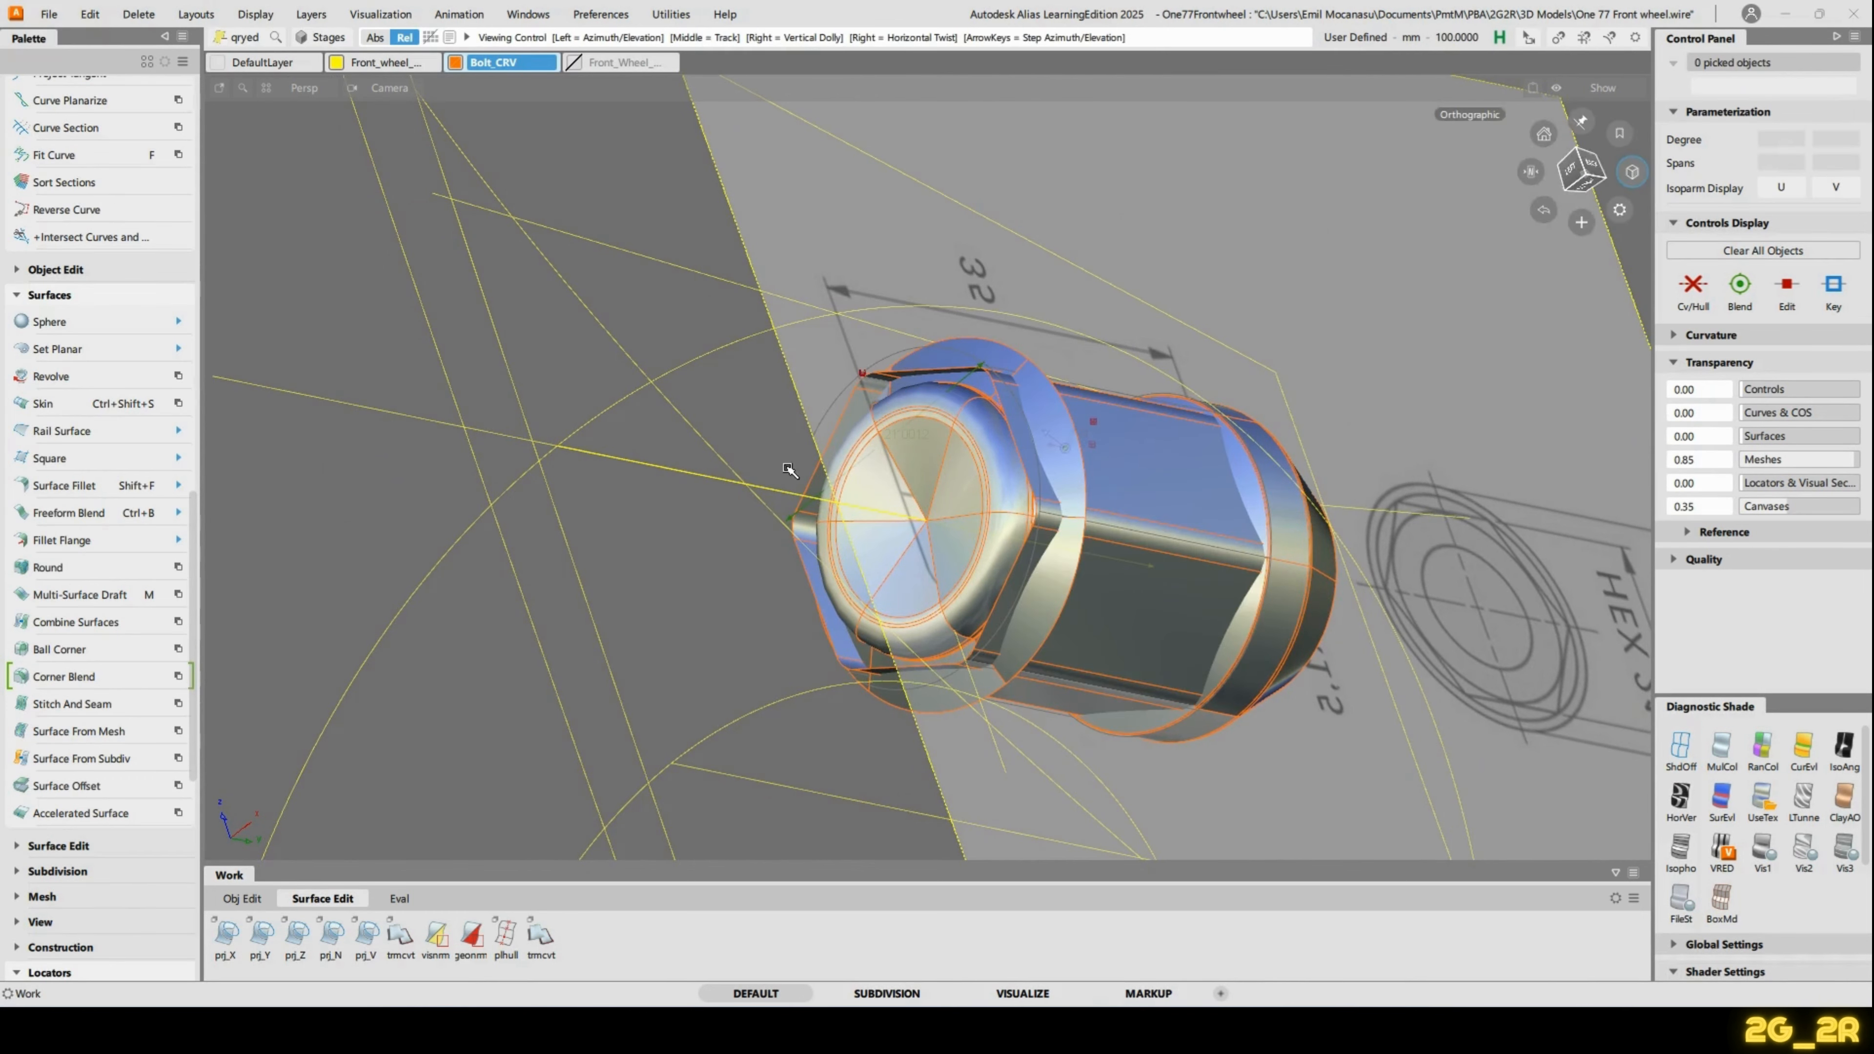
# Examine the exposed hex body and the slanted ring surfaces at the collar and the closed end.
pyautogui.keyDown('alt'); pyautogui.keyDown('shift'); pyautogui.moveTo(795, 474); pyautogui.dragTo(1195, 392); pyautogui.keyUp('shift'); pyautogui.keyUp('alt')
pyautogui.keyDown('alt'); pyautogui.keyDown('shift'); pyautogui.moveTo(1195, 391); pyautogui.dragTo(1091, 471, button='right'); pyautogui.keyUp('shift'); pyautogui.keyUp('alt')
pyautogui.keyDown('alt'); pyautogui.keyDown('shift'); pyautogui.moveTo(1088, 468); pyautogui.dragTo(1026, 406); pyautogui.keyUp('shift'); pyautogui.keyUp('alt')
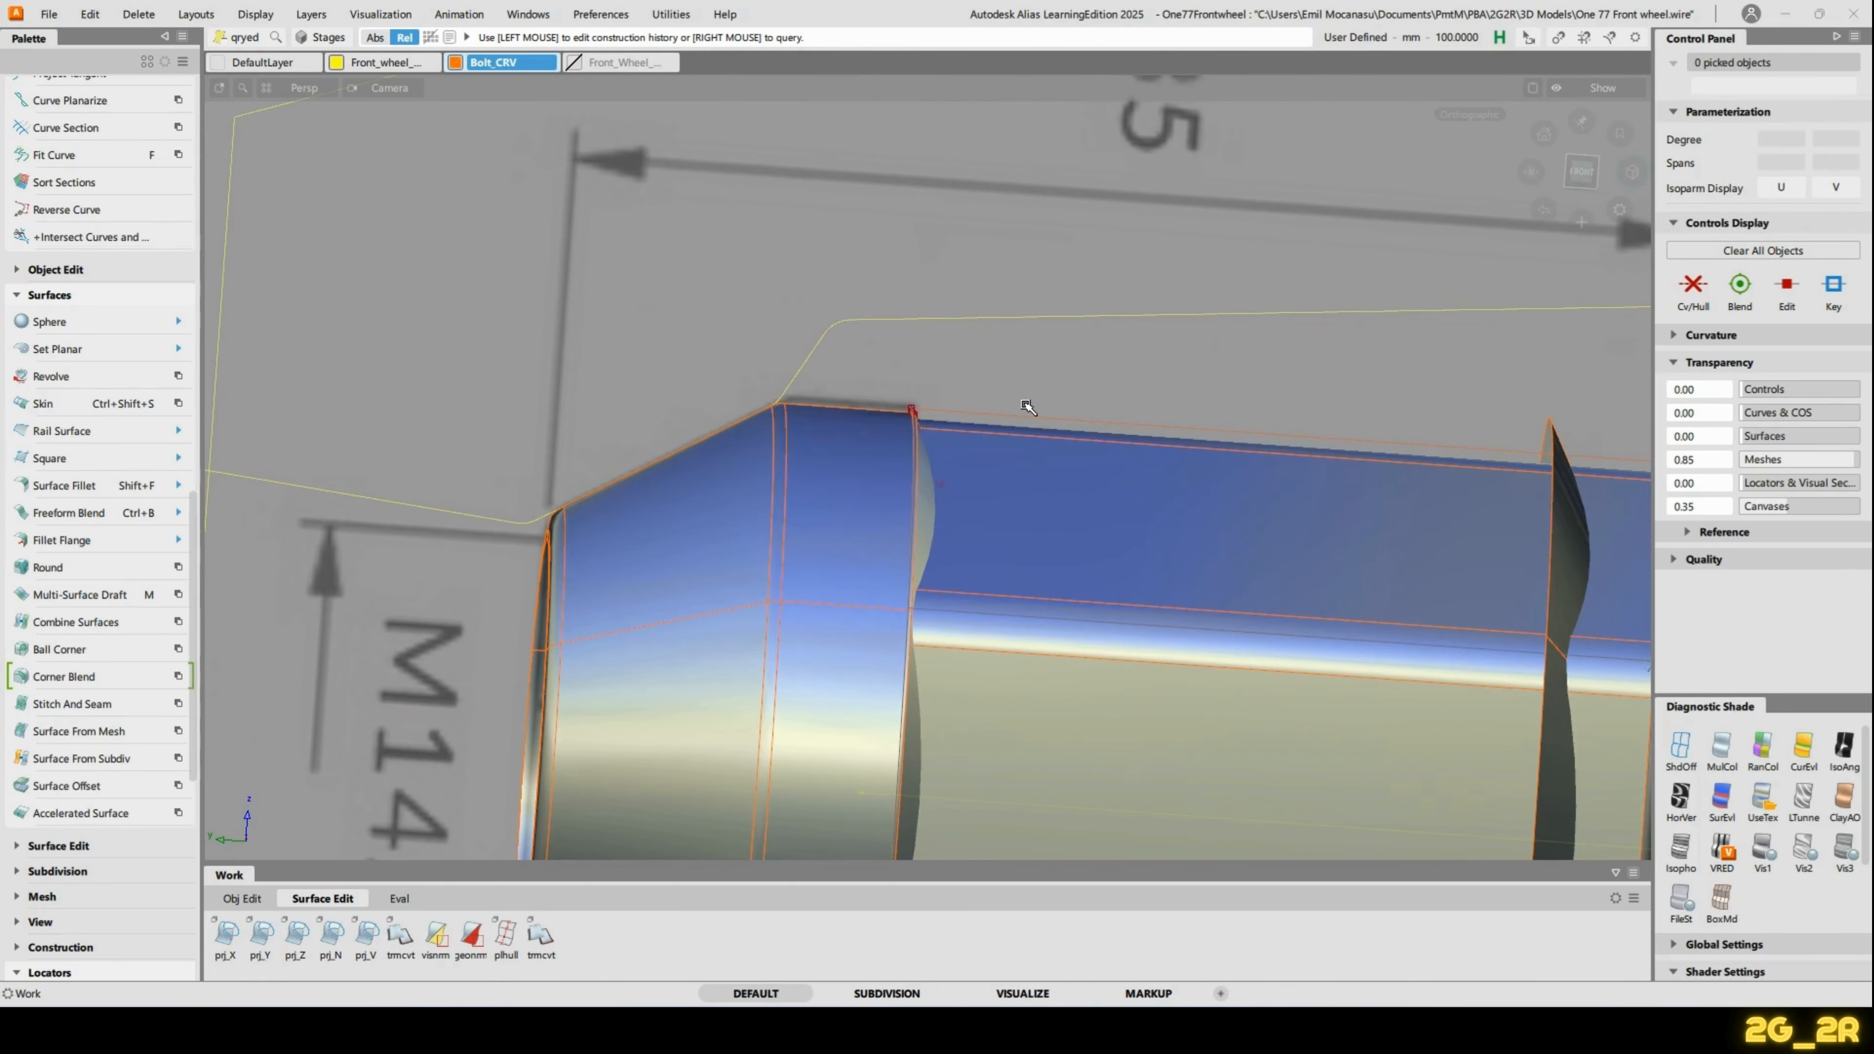
pyautogui.click(1581, 172)
pyautogui.keyDown('alt'); pyautogui.keyDown('shift'); pyautogui.moveTo(1284, 425); pyautogui.dragTo(1232, 214, button='right'); pyautogui.keyUp('shift'); pyautogui.keyUp('alt')
pyautogui.keyDown('alt'); pyautogui.keyDown('shift'); pyautogui.moveTo(1178, 562); pyautogui.dragTo(606, 494, button='middle'); pyautogui.keyUp('shift'); pyautogui.keyUp('alt')
pyautogui.keyDown('alt'); pyautogui.keyDown('shift'); pyautogui.moveTo(598, 496); pyautogui.dragTo(516, 577); pyautogui.keyUp('shift'); pyautogui.keyUp('alt')
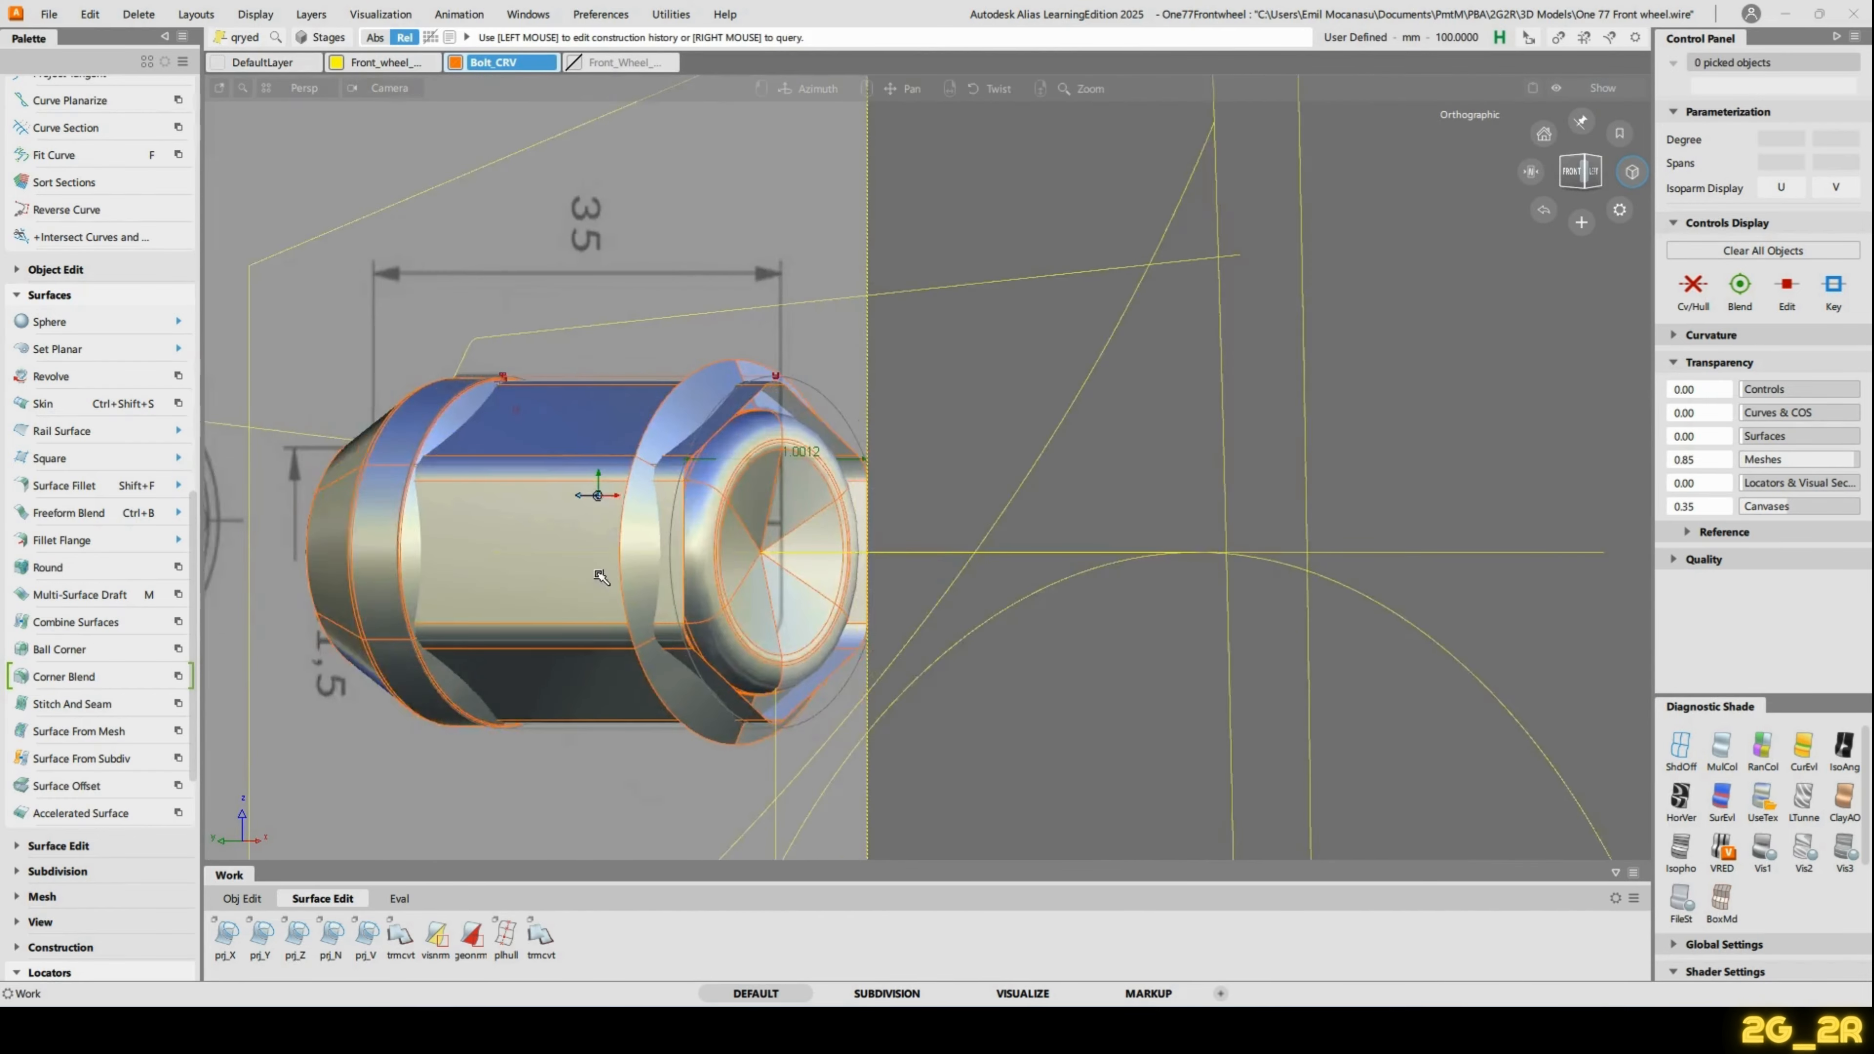
pyautogui.keyDown('alt'); pyautogui.keyDown('shift'); pyautogui.moveTo(599, 577); pyautogui.dragTo(940, 558, button='middle'); pyautogui.keyUp('shift'); pyautogui.keyUp('alt')
pyautogui.keyDown('alt'); pyautogui.keyDown('shift'); pyautogui.moveTo(940, 558); pyautogui.dragTo(949, 356, button='right'); pyautogui.keyUp('shift'); pyautogui.keyUp('alt')
pyautogui.keyDown('alt'); pyautogui.keyDown('shift'); pyautogui.moveTo(1029, 384); pyautogui.dragTo(955, 431); pyautogui.keyUp('shift'); pyautogui.keyUp('alt')
pyautogui.keyDown('alt'); pyautogui.keyDown('shift'); pyautogui.moveTo(715, 419); pyautogui.dragTo(634, 457, button='right'); pyautogui.keyUp('shift'); pyautogui.keyUp('alt')
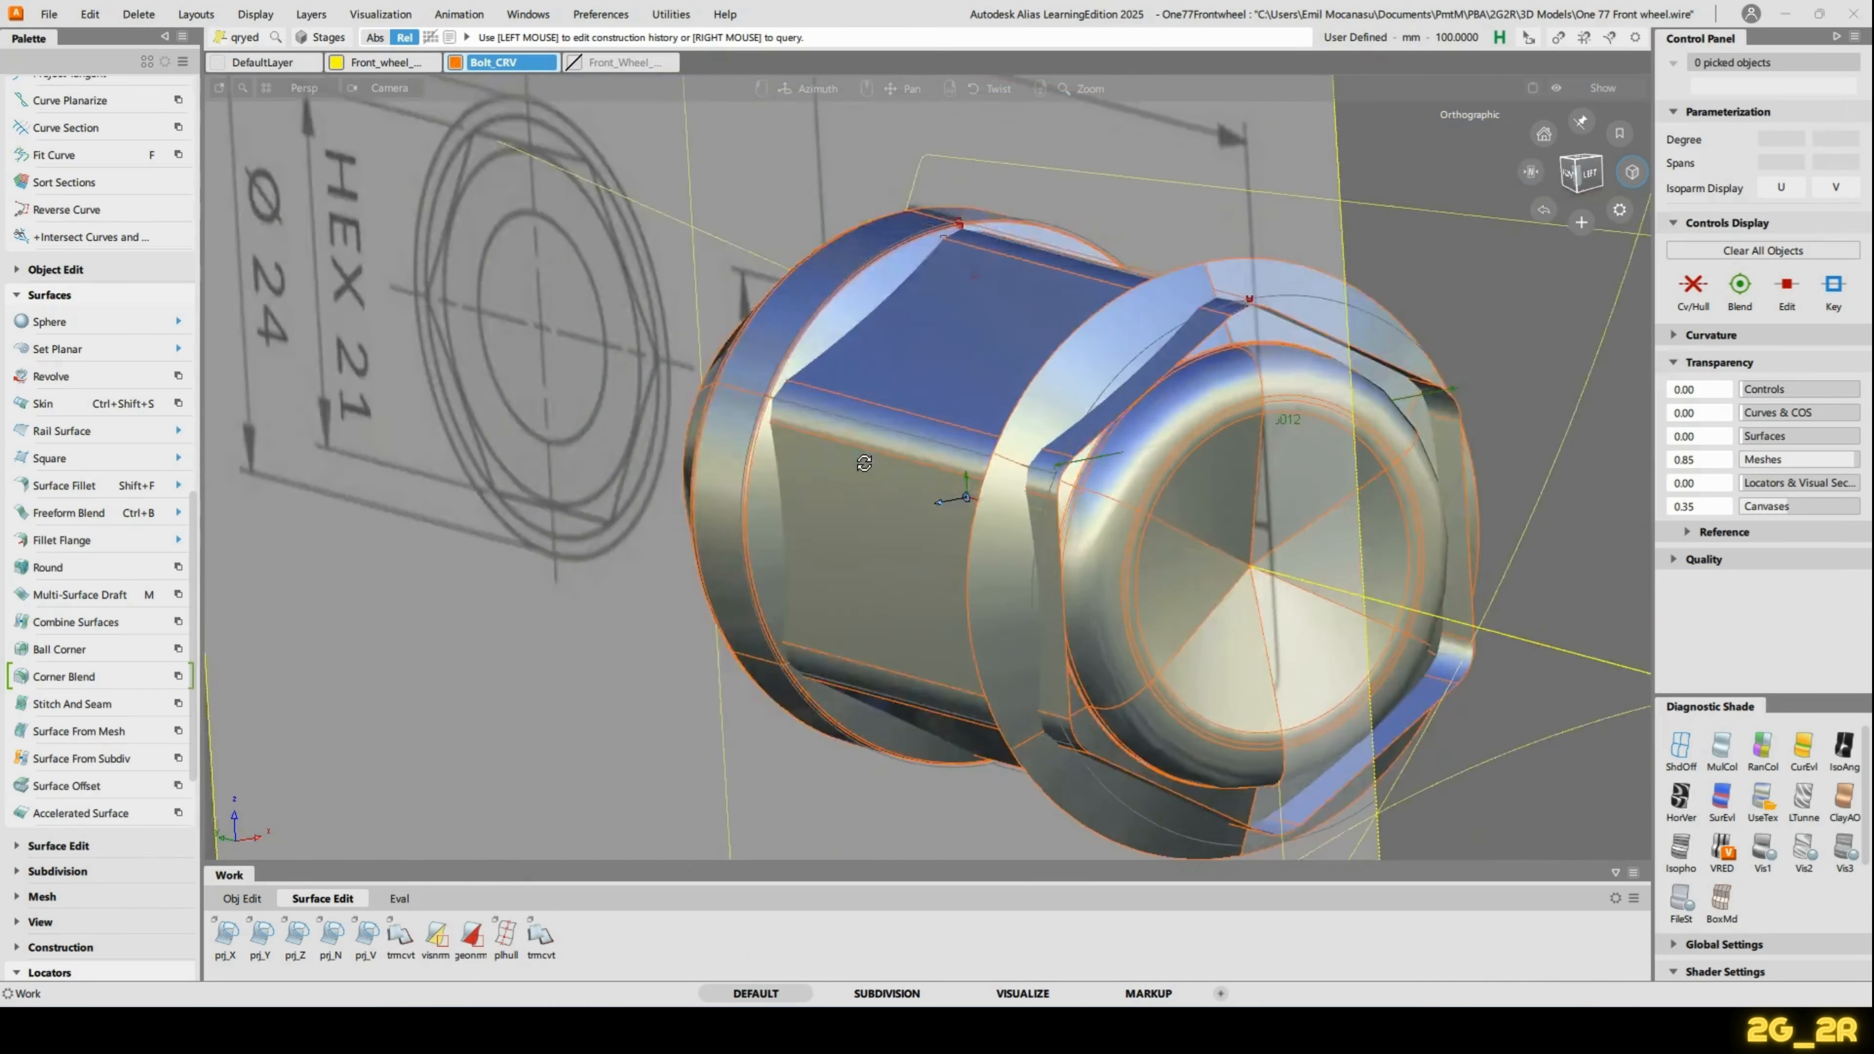
pyautogui.keyDown('alt'); pyautogui.keyDown('shift'); pyautogui.moveTo(664, 454); pyautogui.dragTo(764, 428); pyautogui.keyUp('shift'); pyautogui.keyUp('alt')
pyautogui.keyDown('alt'); pyautogui.keyDown('shift'); pyautogui.moveTo(738, 420); pyautogui.dragTo(667, 328, button='right'); pyautogui.keyUp('shift'); pyautogui.keyUp('alt')
pyautogui.keyDown('alt'); pyautogui.keyDown('shift'); pyautogui.moveTo(667, 329); pyautogui.dragTo(667, 367, button='middle'); pyautogui.keyUp('shift'); pyautogui.keyUp('alt')
pyautogui.keyDown('alt'); pyautogui.keyDown('shift'); pyautogui.moveTo(668, 368); pyautogui.dragTo(605, 420); pyautogui.keyUp('shift'); pyautogui.keyUp('alt')
pyautogui.keyDown('alt'); pyautogui.keyDown('shift'); pyautogui.moveTo(579, 199); pyautogui.dragTo(648, 376, button='right'); pyautogui.keyUp('shift'); pyautogui.keyUp('alt')
pyautogui.keyDown('alt'); pyautogui.keyDown('shift'); pyautogui.moveTo(715, 402); pyautogui.dragTo(404, 424); pyautogui.keyUp('shift'); pyautogui.keyUp('alt')
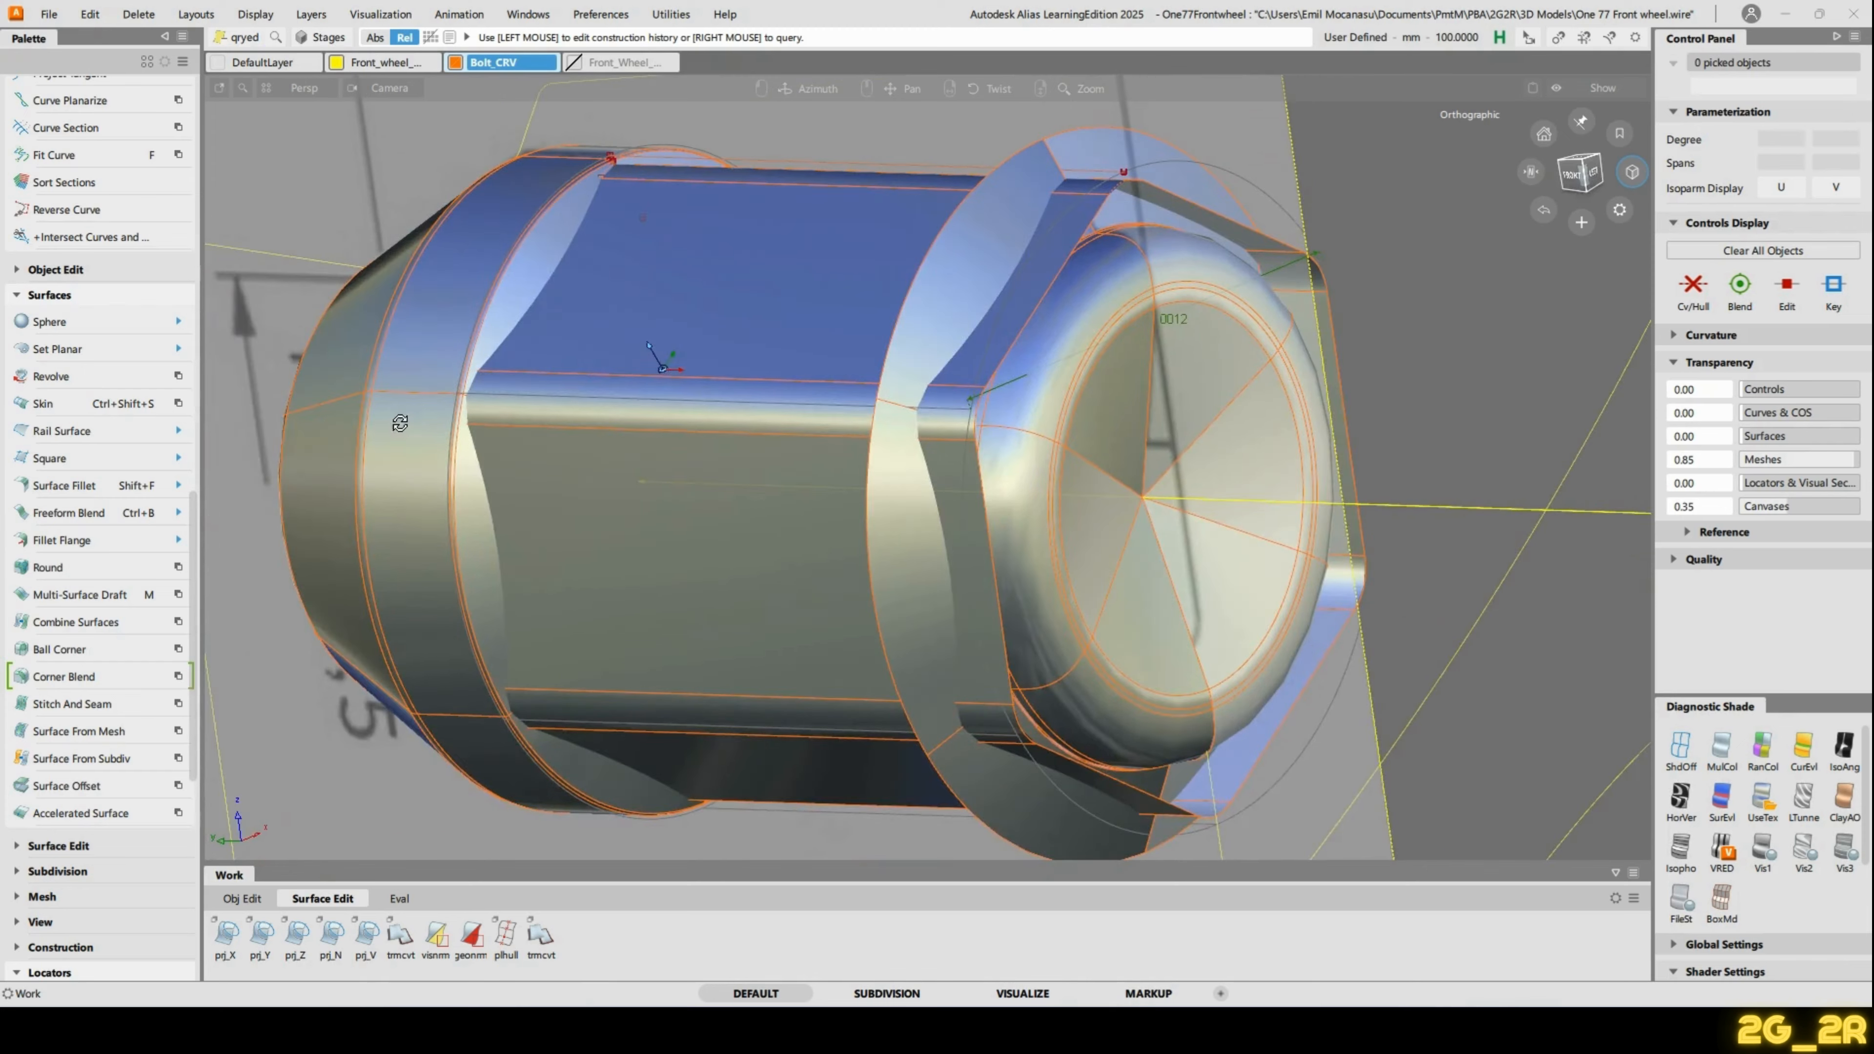
# Intersect all six slanted ring segments beside the collar with the hex body's faces to create curves on surface.
pyautogui.keyDown('ctrl'); pyautogui.keyDown('shift'); pyautogui.moveTo(440, 547); pyautogui.dragTo(510, 553); pyautogui.keyUp('shift'); pyautogui.keyUp('ctrl')
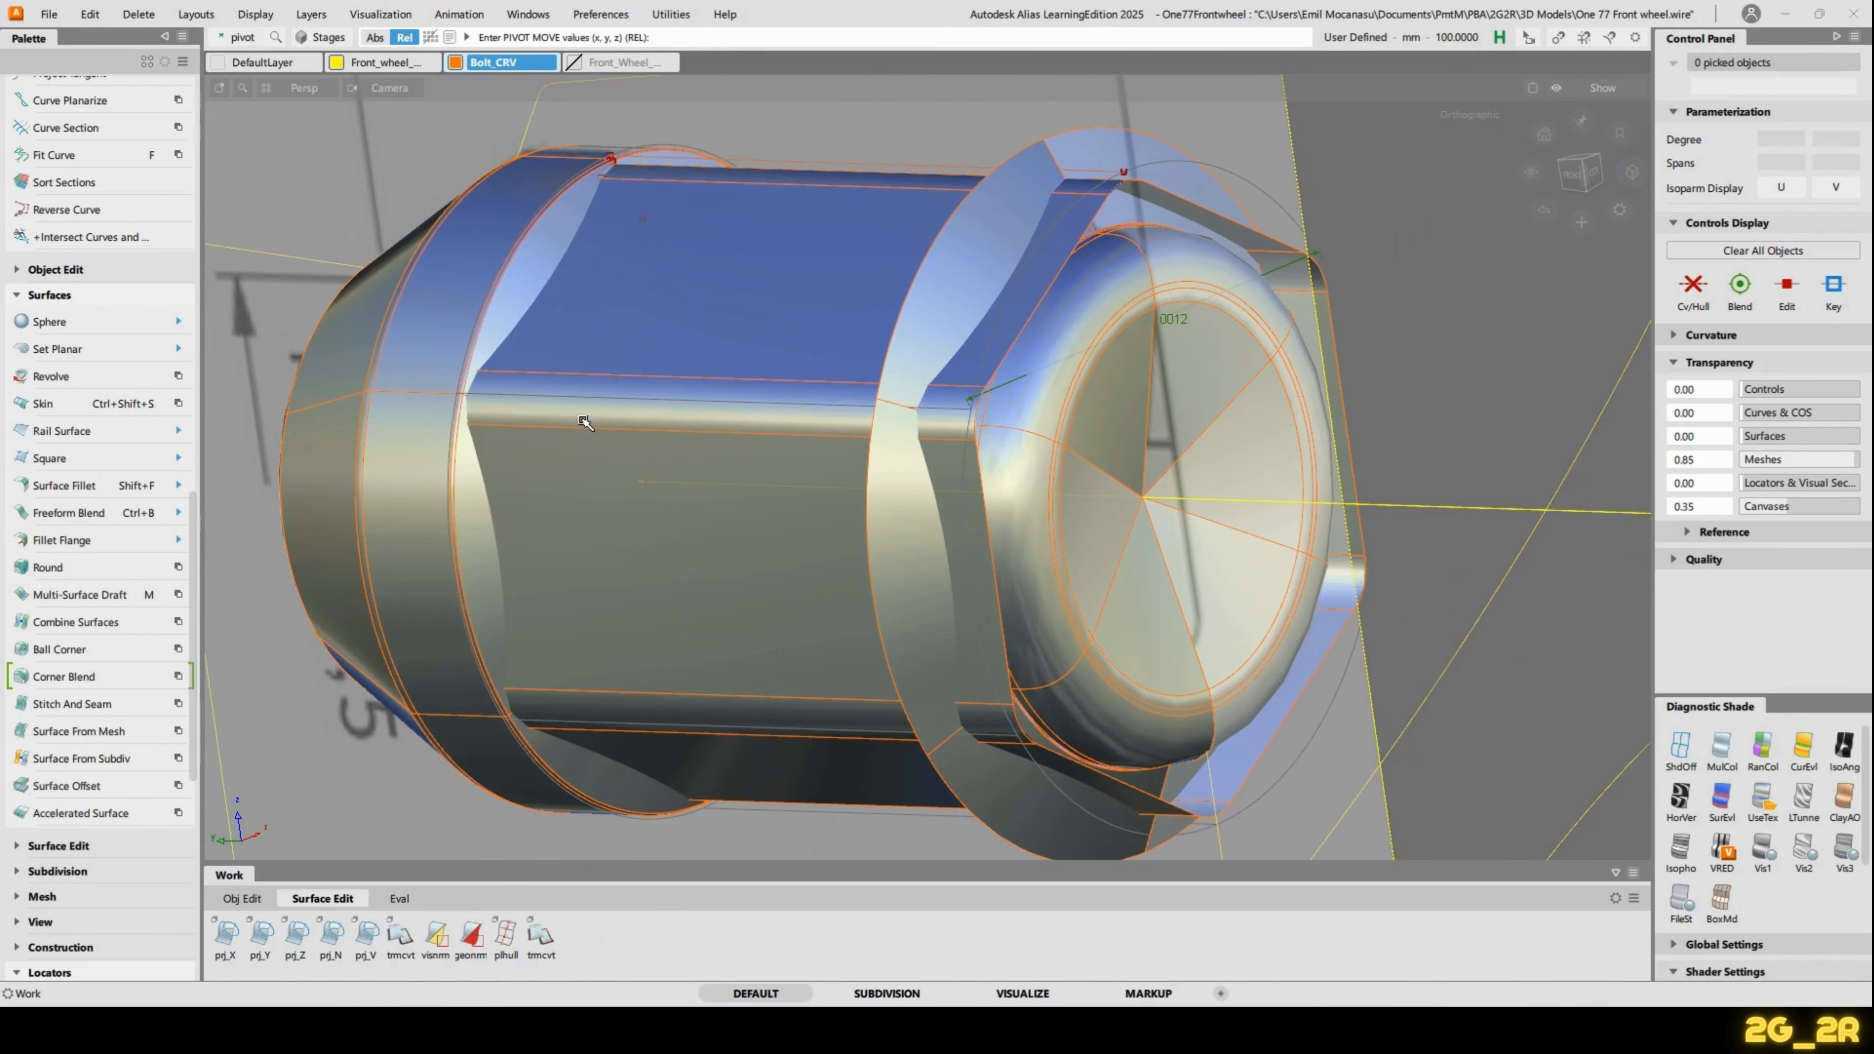
pyautogui.keyDown('ctrl'); pyautogui.keyDown('shift'); pyautogui.moveTo(519, 360); pyautogui.dragTo(533, 415); pyautogui.keyUp('shift'); pyautogui.keyUp('ctrl')
pyautogui.click(480, 546)
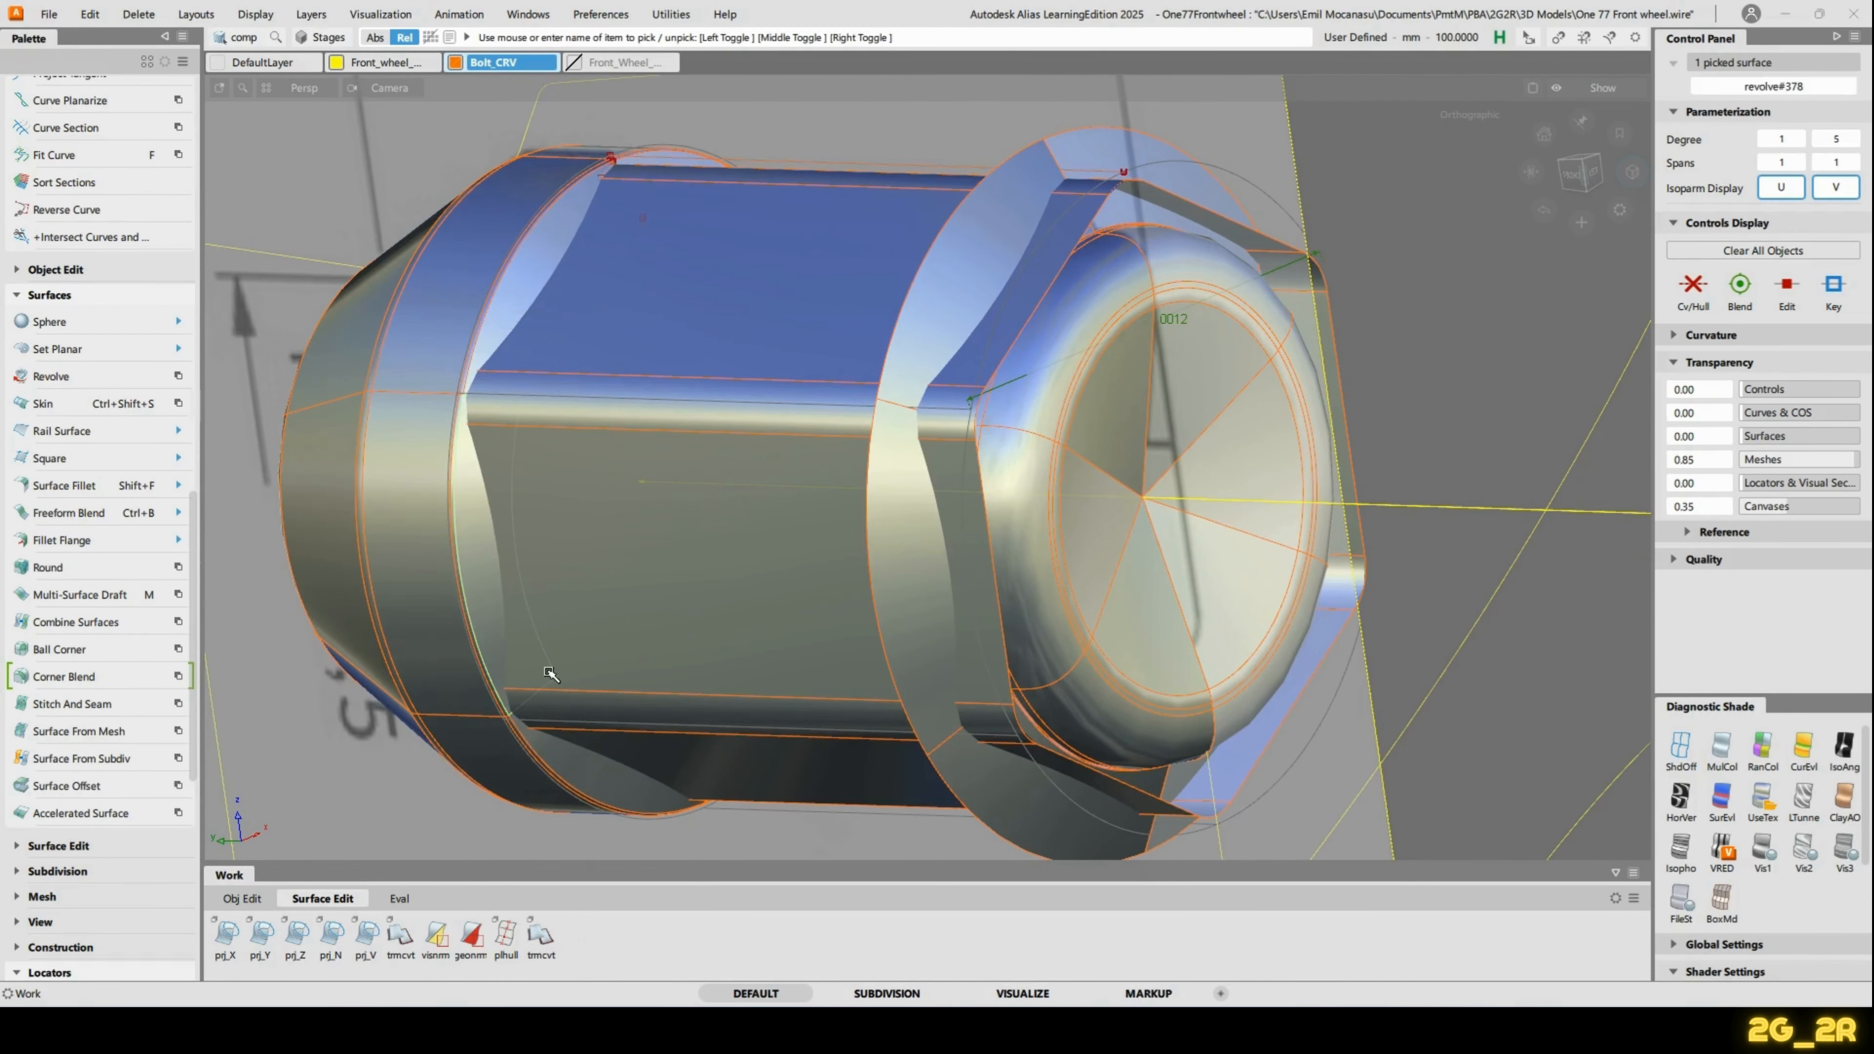
pyautogui.click(588, 787)
pyautogui.keyDown('alt'); pyautogui.keyDown('shift'); pyautogui.moveTo(643, 480); pyautogui.dragTo(635, 628); pyautogui.keyUp('shift'); pyautogui.keyUp('alt')
pyautogui.click(499, 267)
pyautogui.keyDown('alt'); pyautogui.keyDown('shift'); pyautogui.moveTo(531, 260); pyautogui.dragTo(765, 382); pyautogui.keyUp('shift'); pyautogui.keyUp('alt')
pyautogui.click(770, 338)
pyautogui.keyDown('alt'); pyautogui.keyDown('shift'); pyautogui.moveTo(910, 359); pyautogui.dragTo(1054, 418); pyautogui.keyUp('shift'); pyautogui.keyUp('alt')
pyautogui.click(1053, 417)
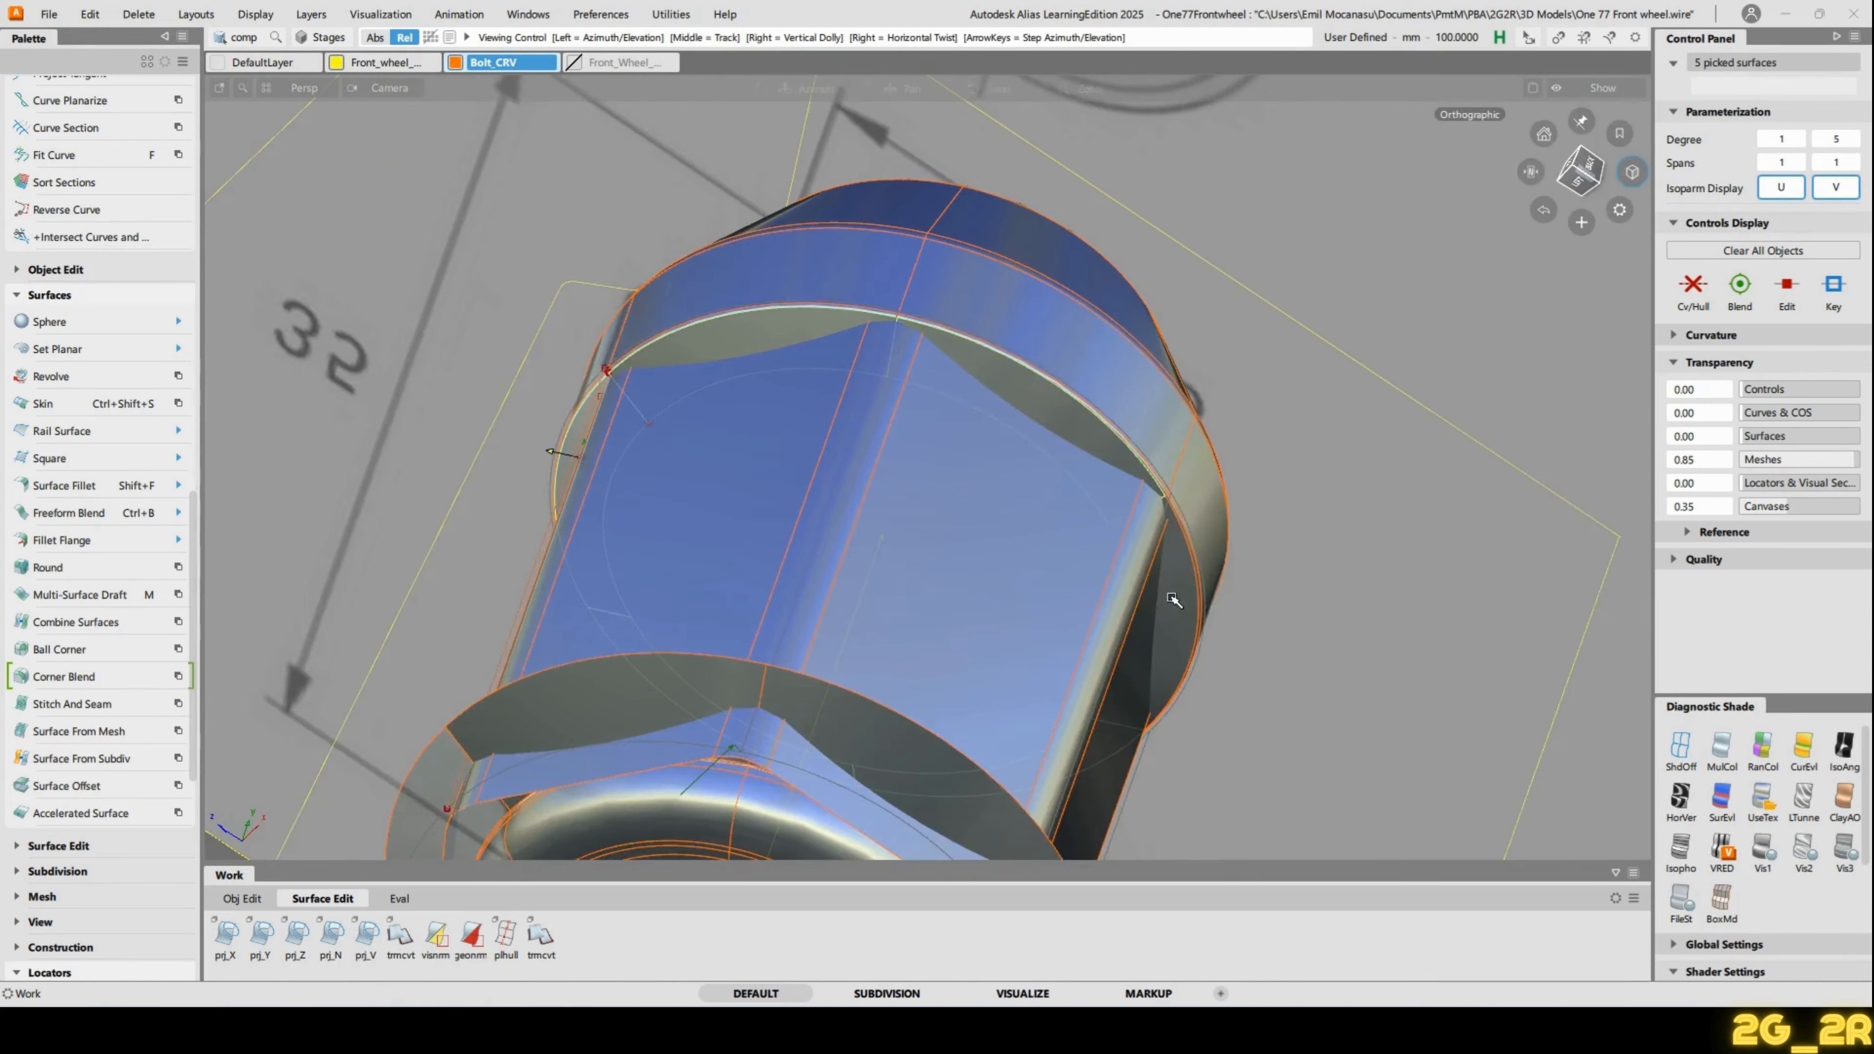
pyautogui.keyDown('alt'); pyautogui.keyDown('shift'); pyautogui.moveTo(1171, 595); pyautogui.dragTo(1195, 525); pyautogui.keyUp('shift'); pyautogui.keyUp('alt')
pyautogui.click(1170, 537)
pyautogui.keyDown('alt'); pyautogui.keyDown('shift'); pyautogui.moveTo(1012, 398); pyautogui.dragTo(979, 445, button='right'); pyautogui.keyUp('shift'); pyautogui.keyUp('alt')
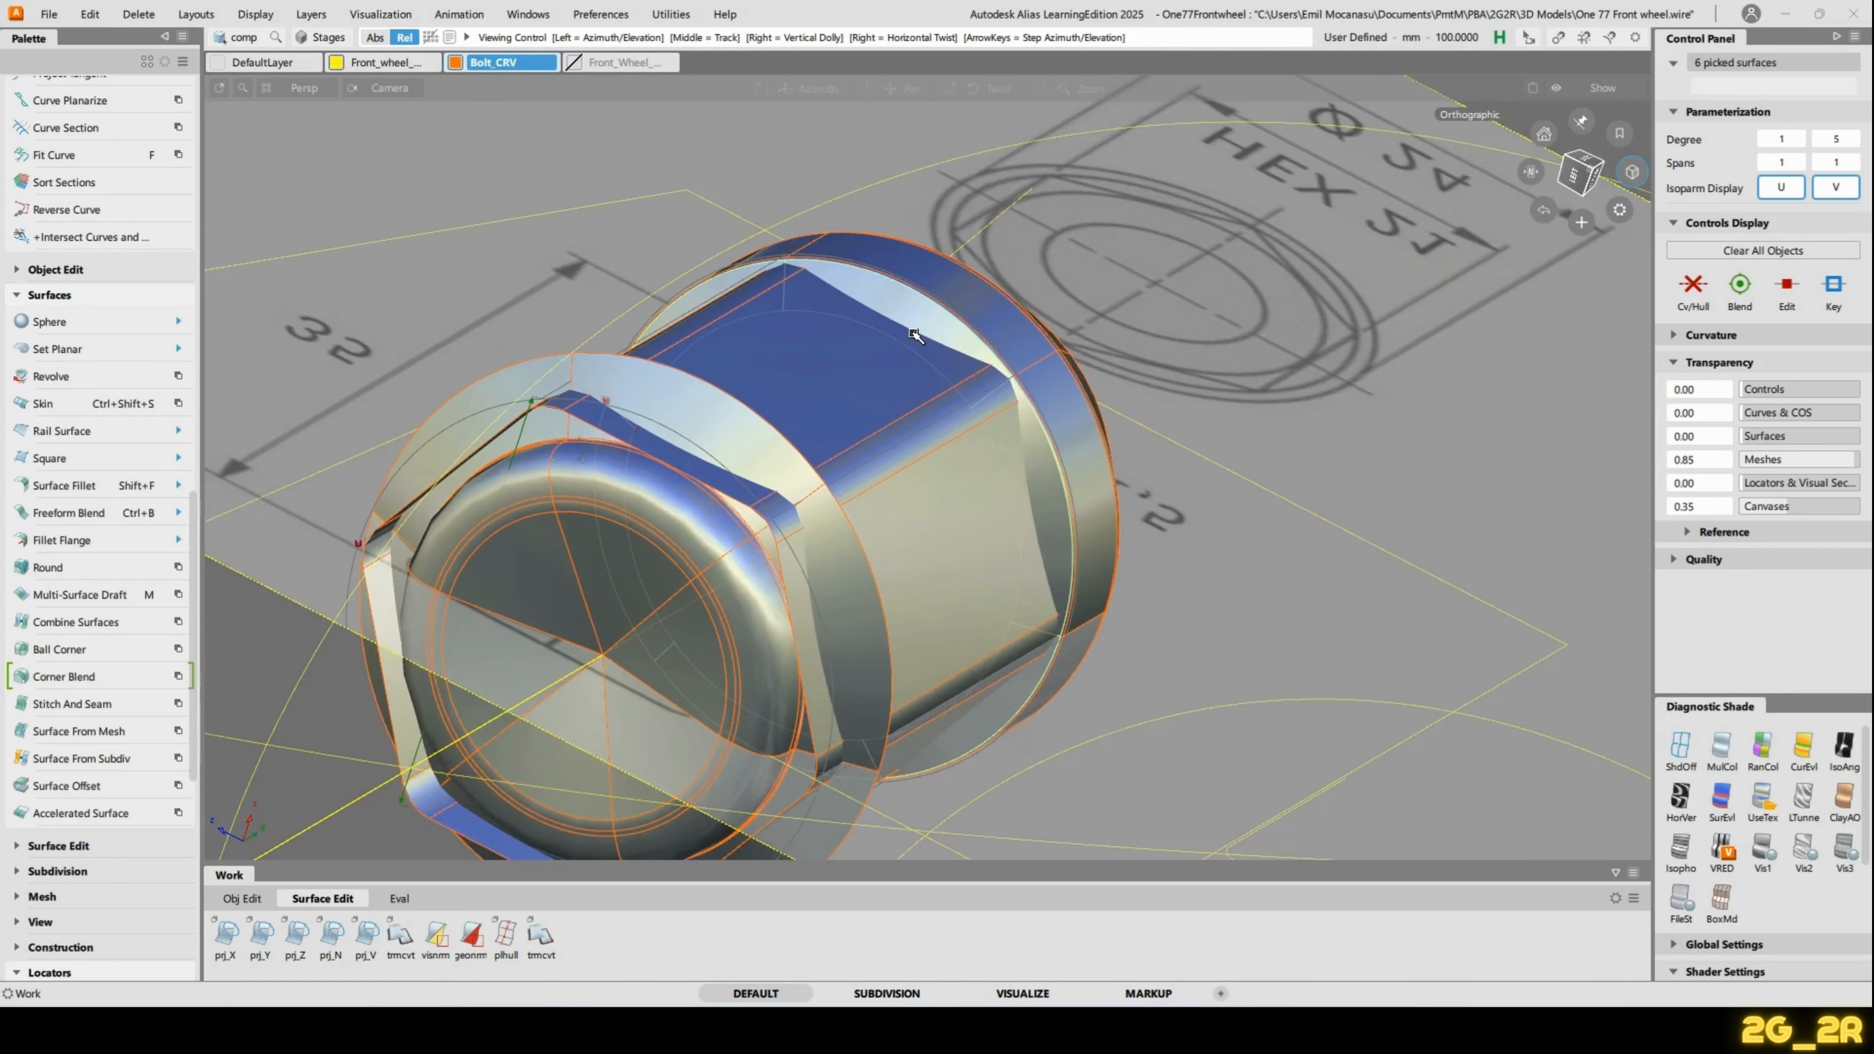
pyautogui.keyDown('alt'); pyautogui.keyDown('shift'); pyautogui.moveTo(915, 335); pyautogui.dragTo(1575, 178); pyautogui.keyUp('shift'); pyautogui.keyUp('alt')
pyautogui.click(1575, 179)
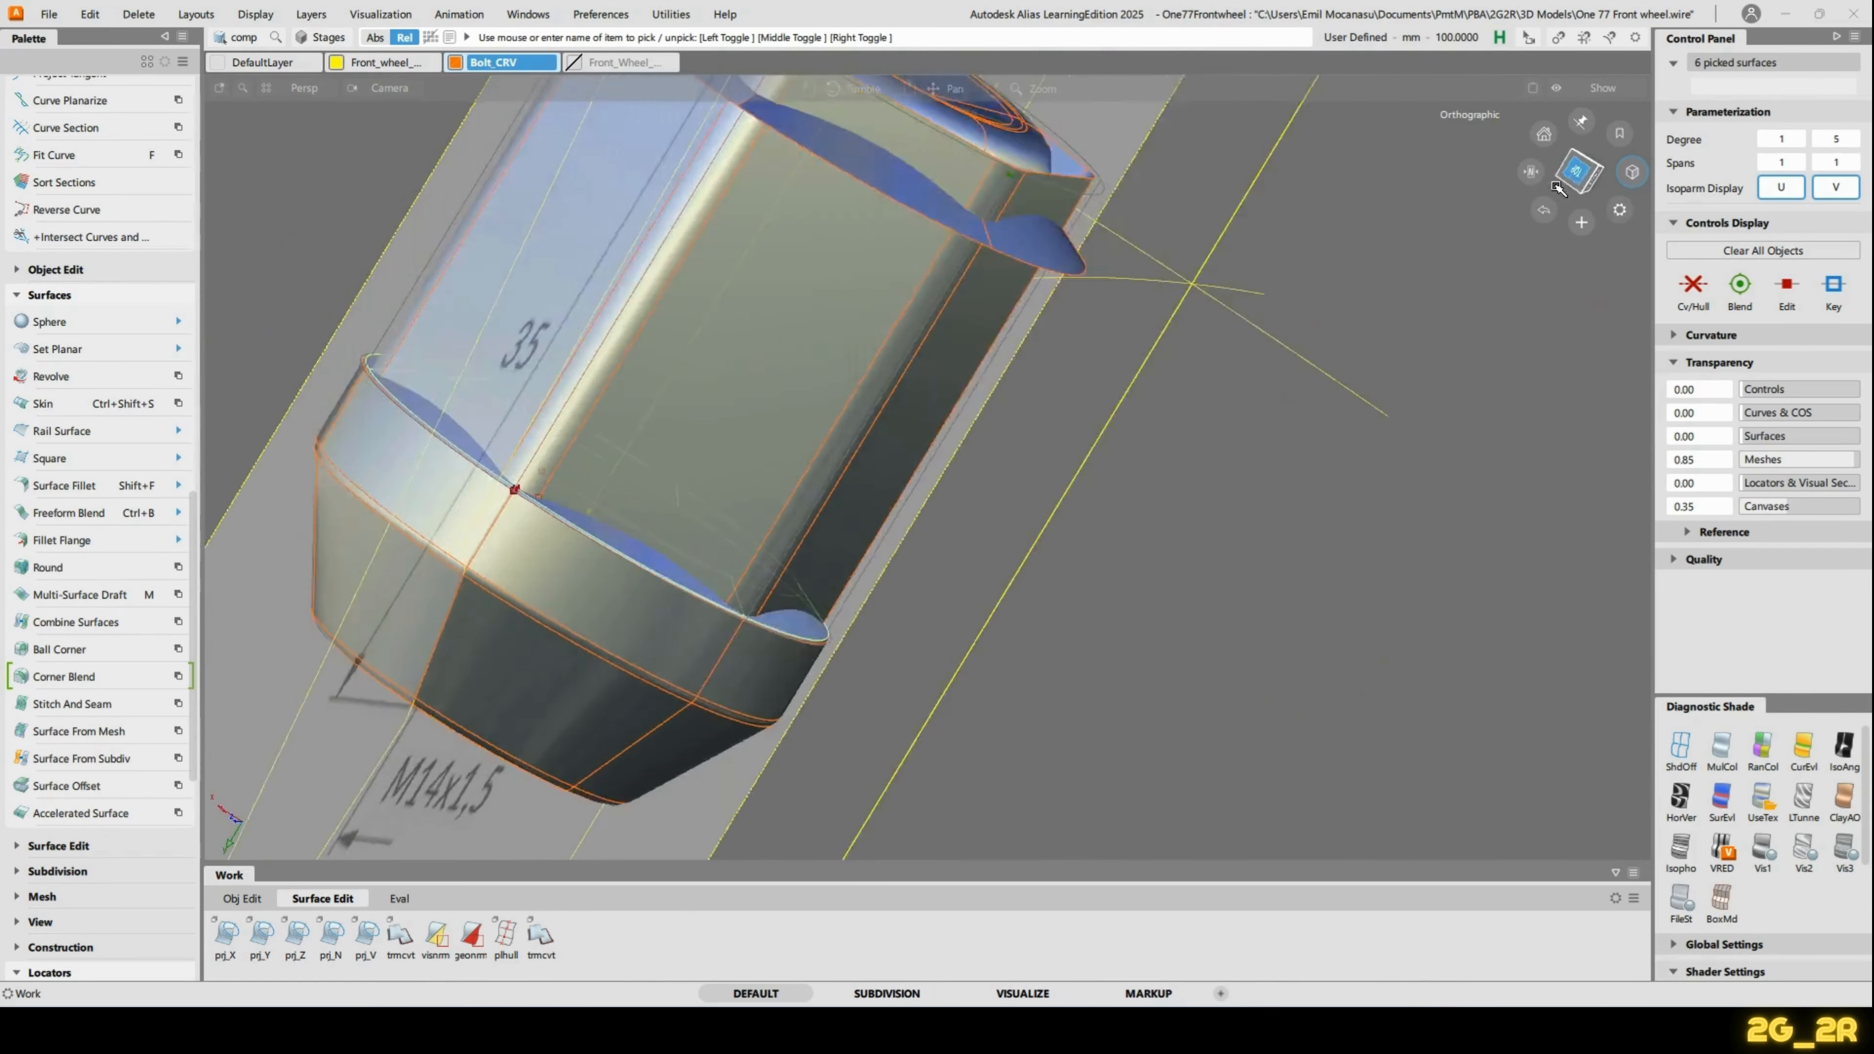
pyautogui.keyDown('alt'); pyautogui.keyDown('shift'); pyautogui.moveTo(879, 410); pyautogui.dragTo(1547, 406); pyautogui.keyUp('shift'); pyautogui.keyUp('alt')
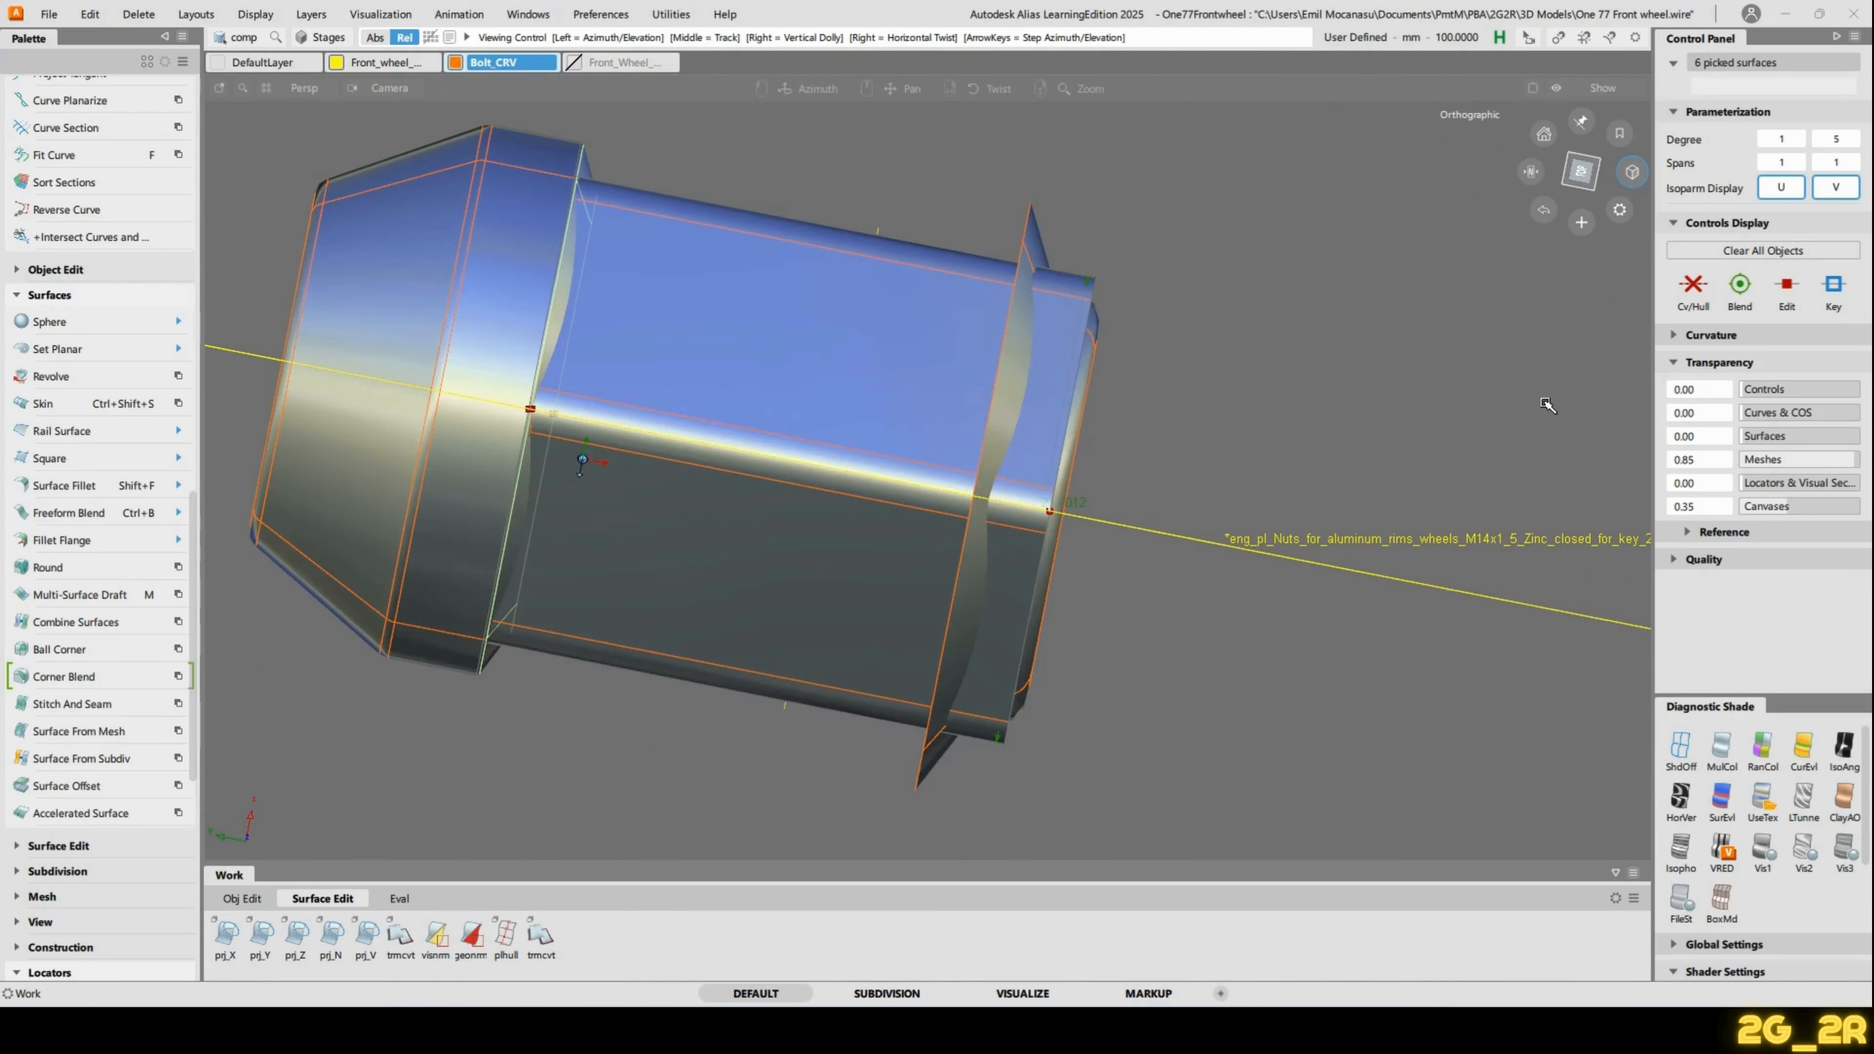
pyautogui.click(1582, 177)
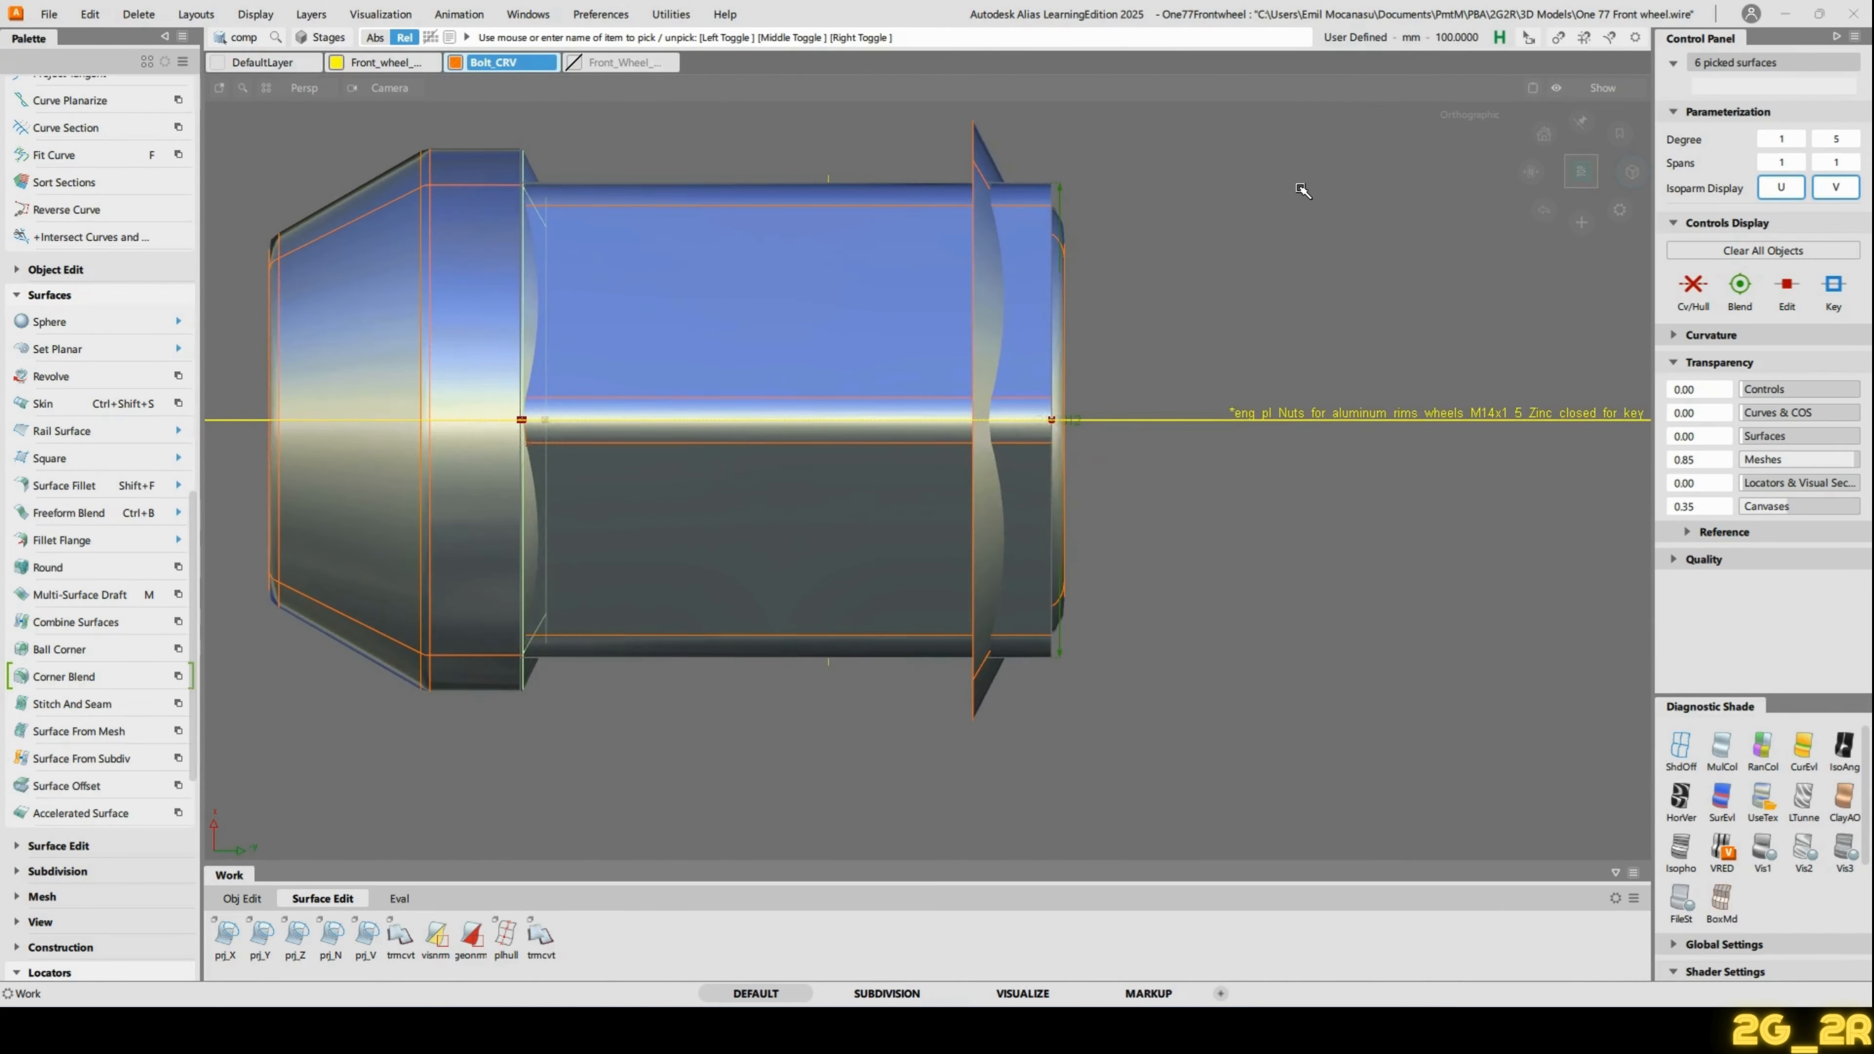
pyautogui.scroll(-5, 88, 812)
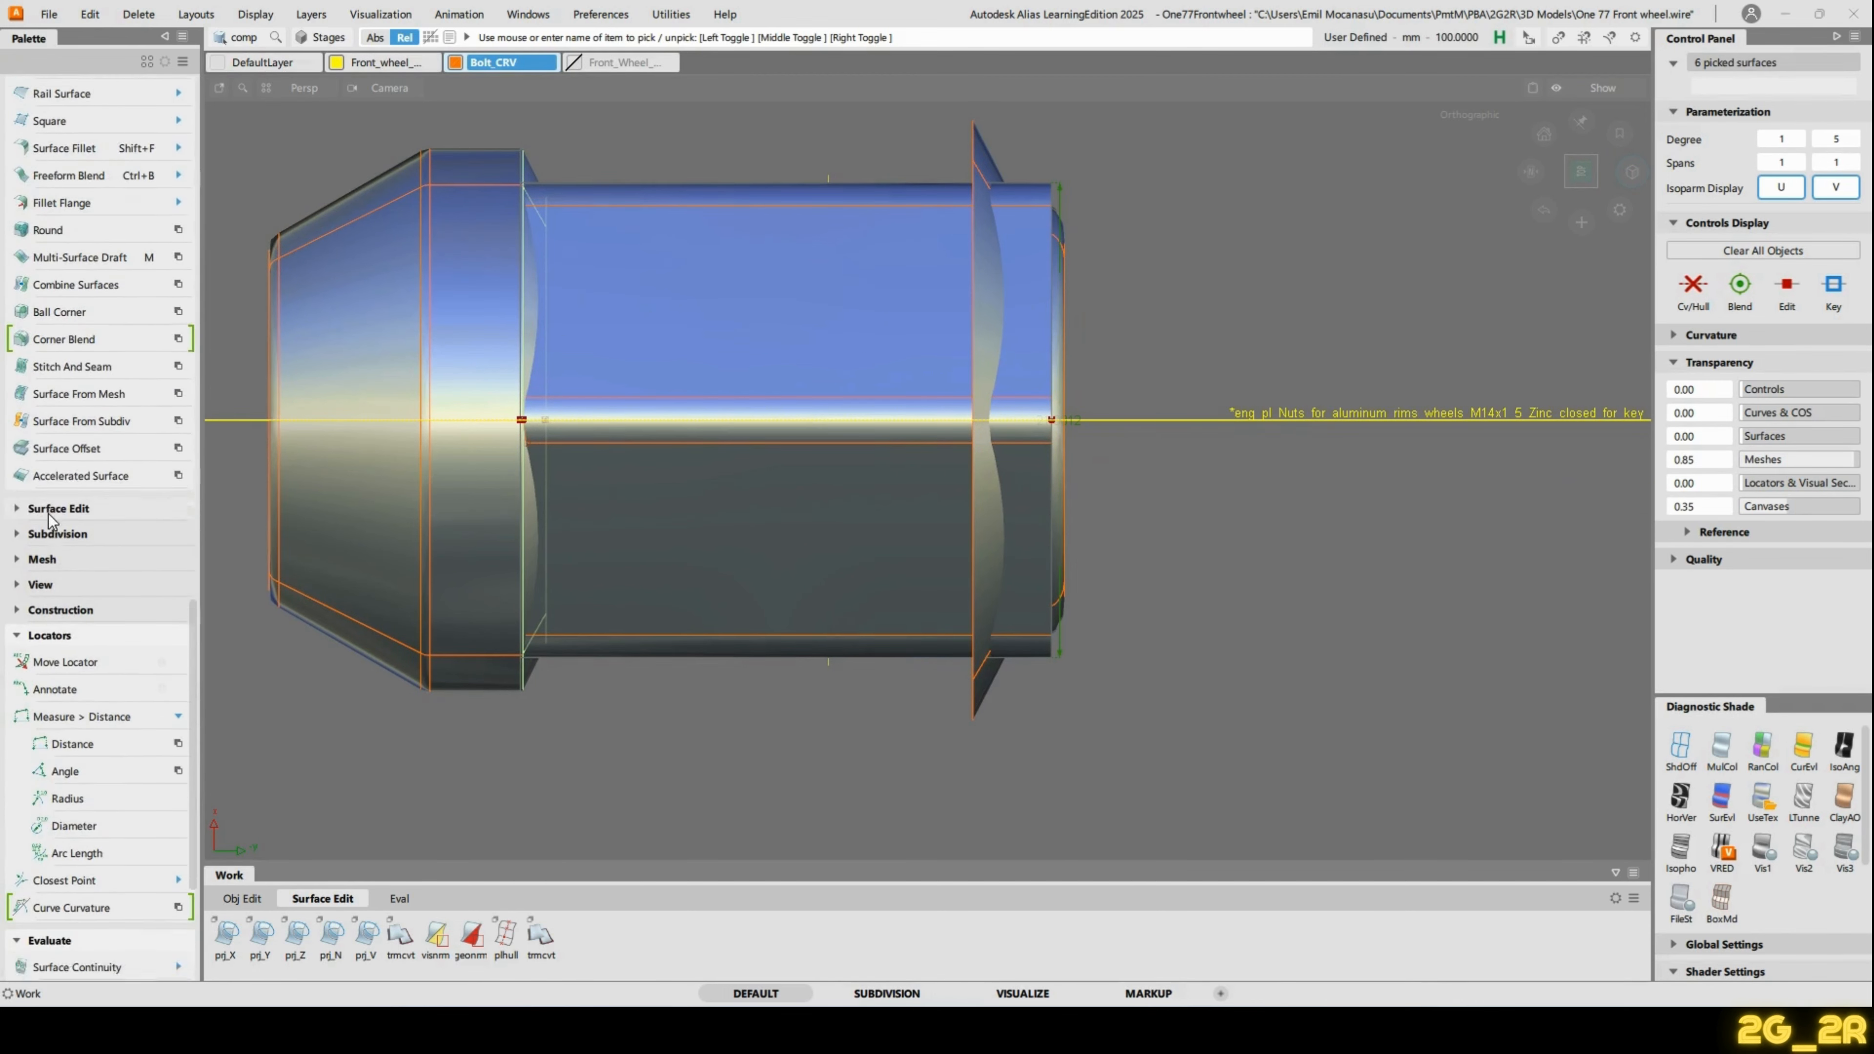
pyautogui.click(20, 499)
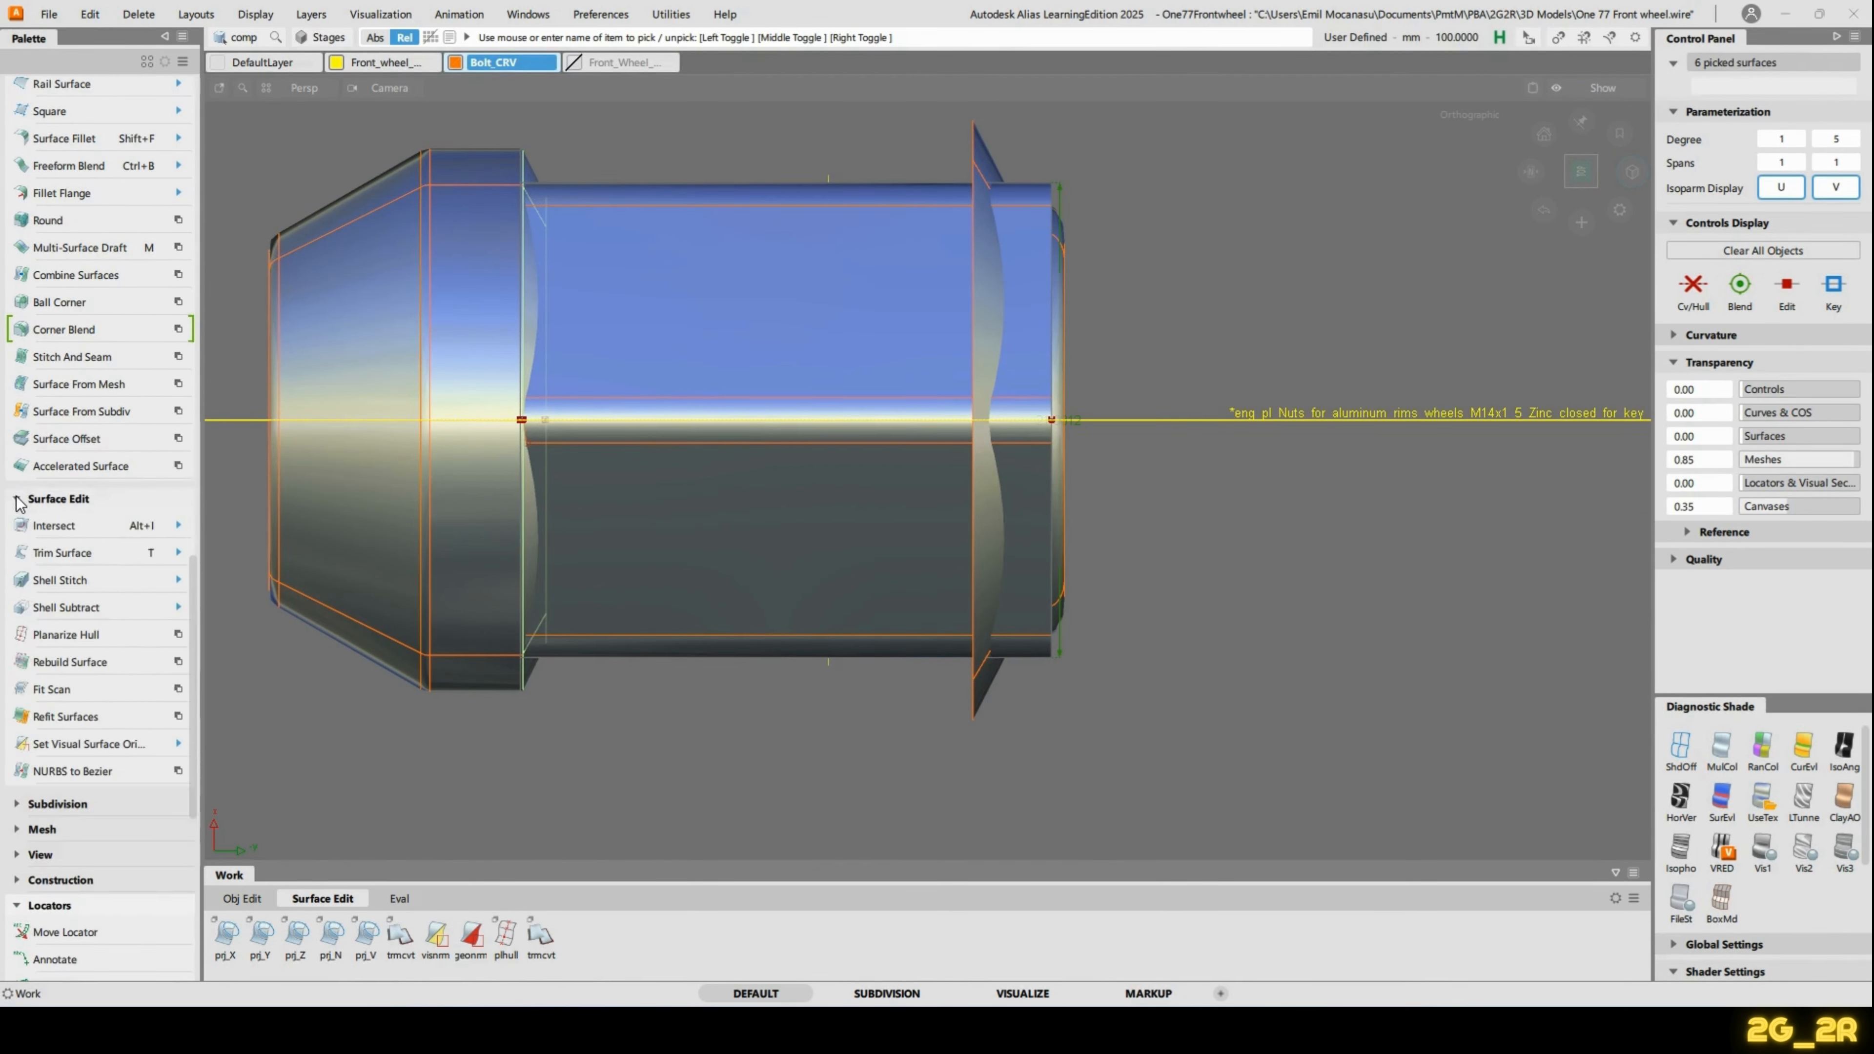
pyautogui.click(49, 530)
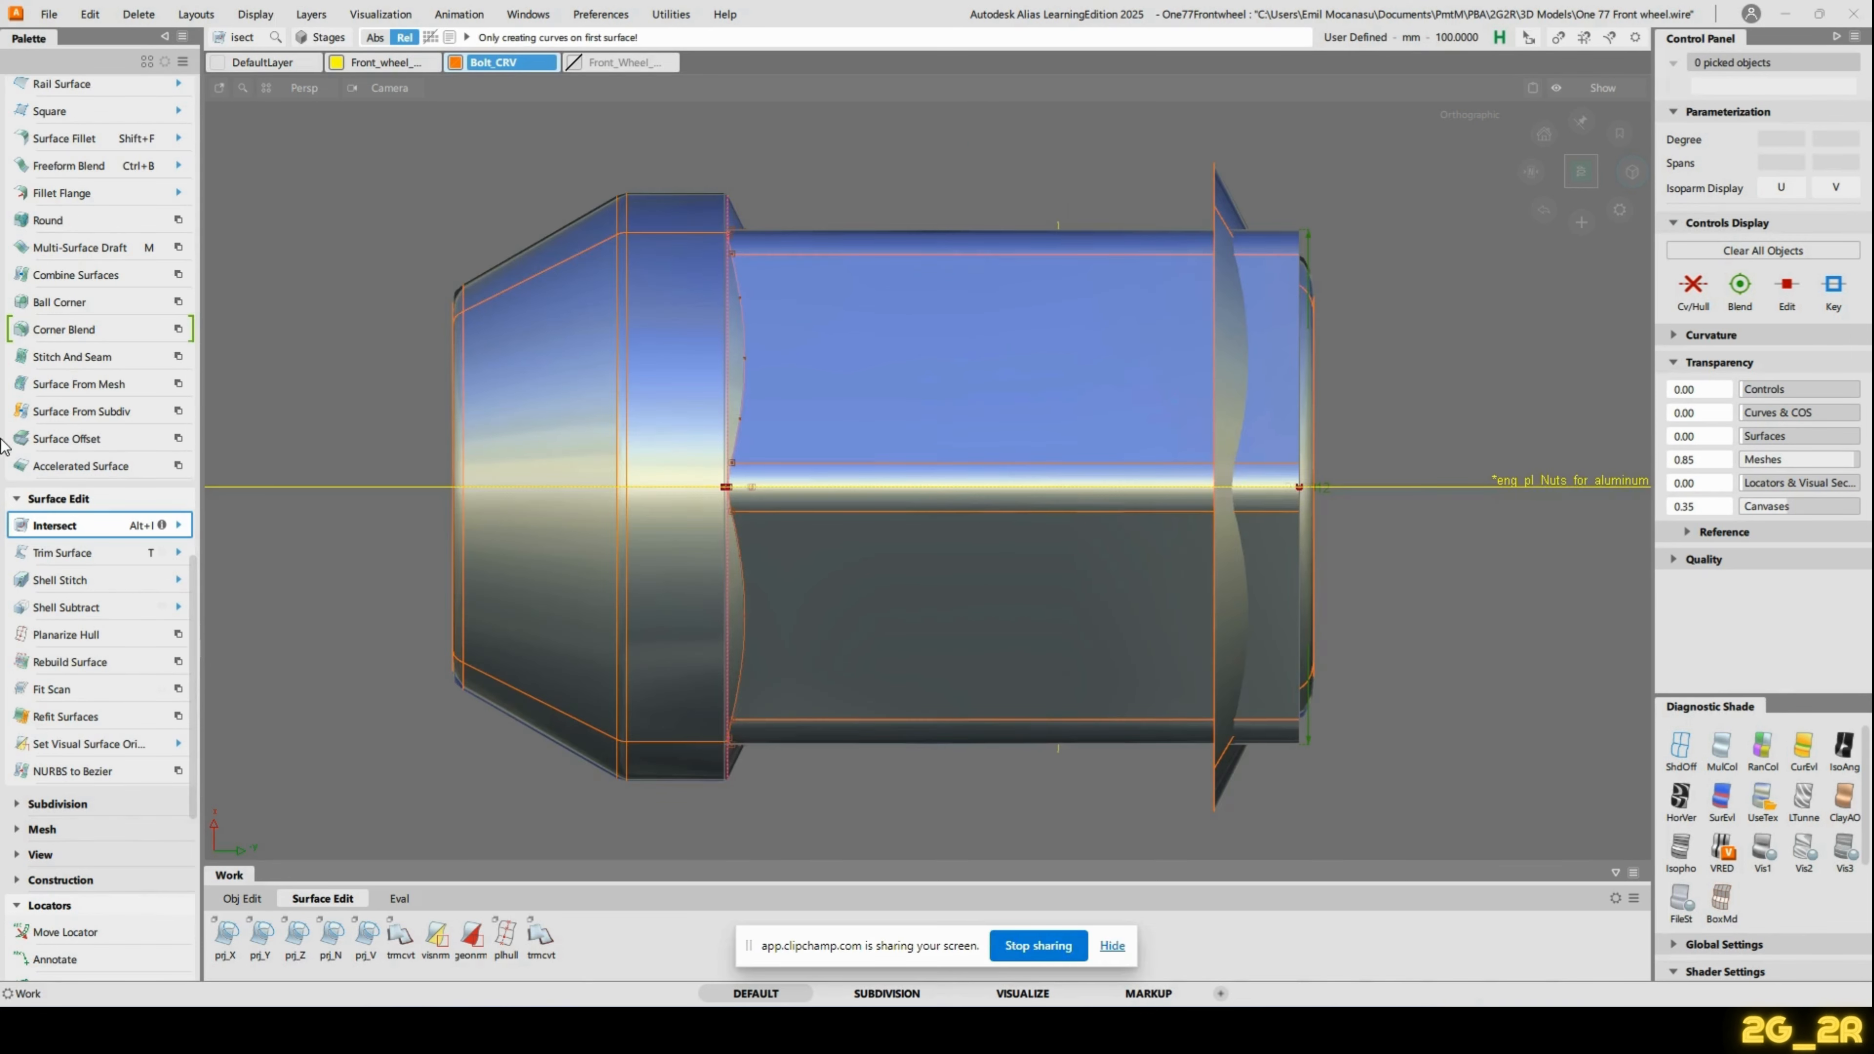
# Trim the hex body's faces at the slanted ring intersection, keeping the regions along the middle of the body.
pyautogui.click(46, 555)
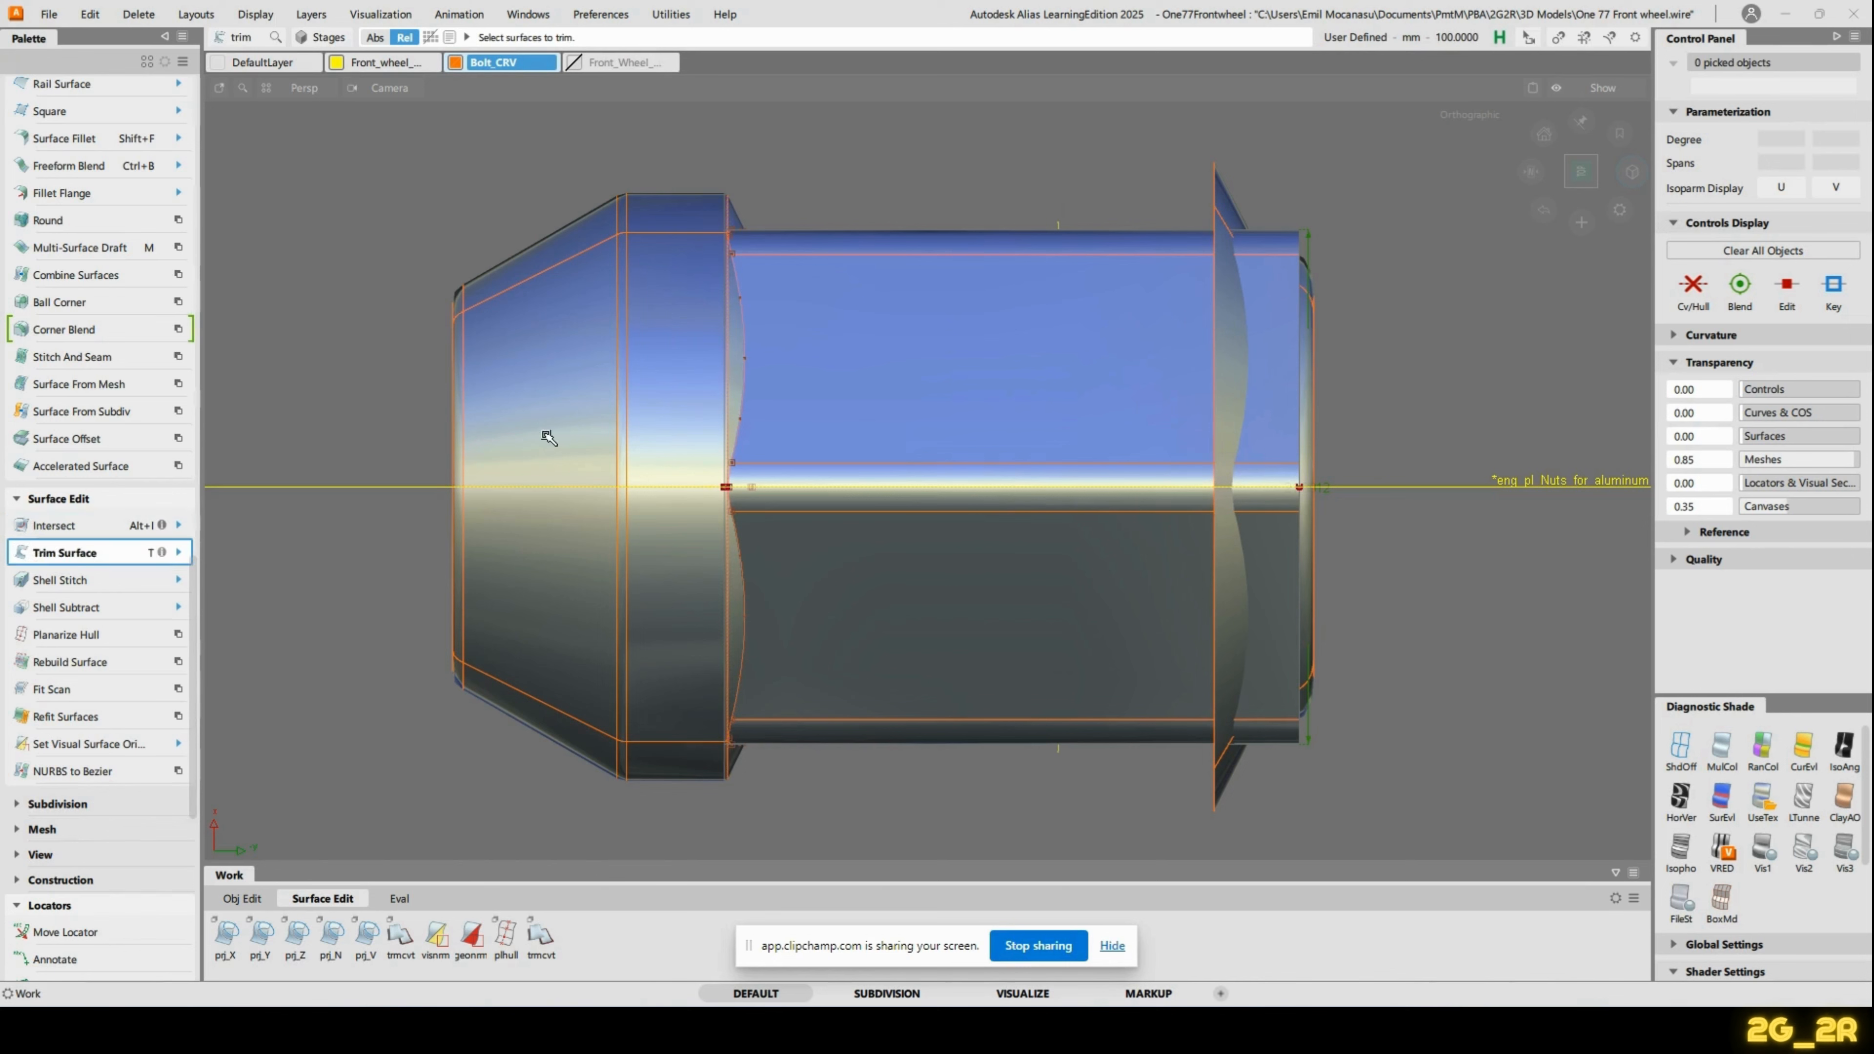
pyautogui.moveTo(956, 139); pyautogui.dragTo(942, 856)
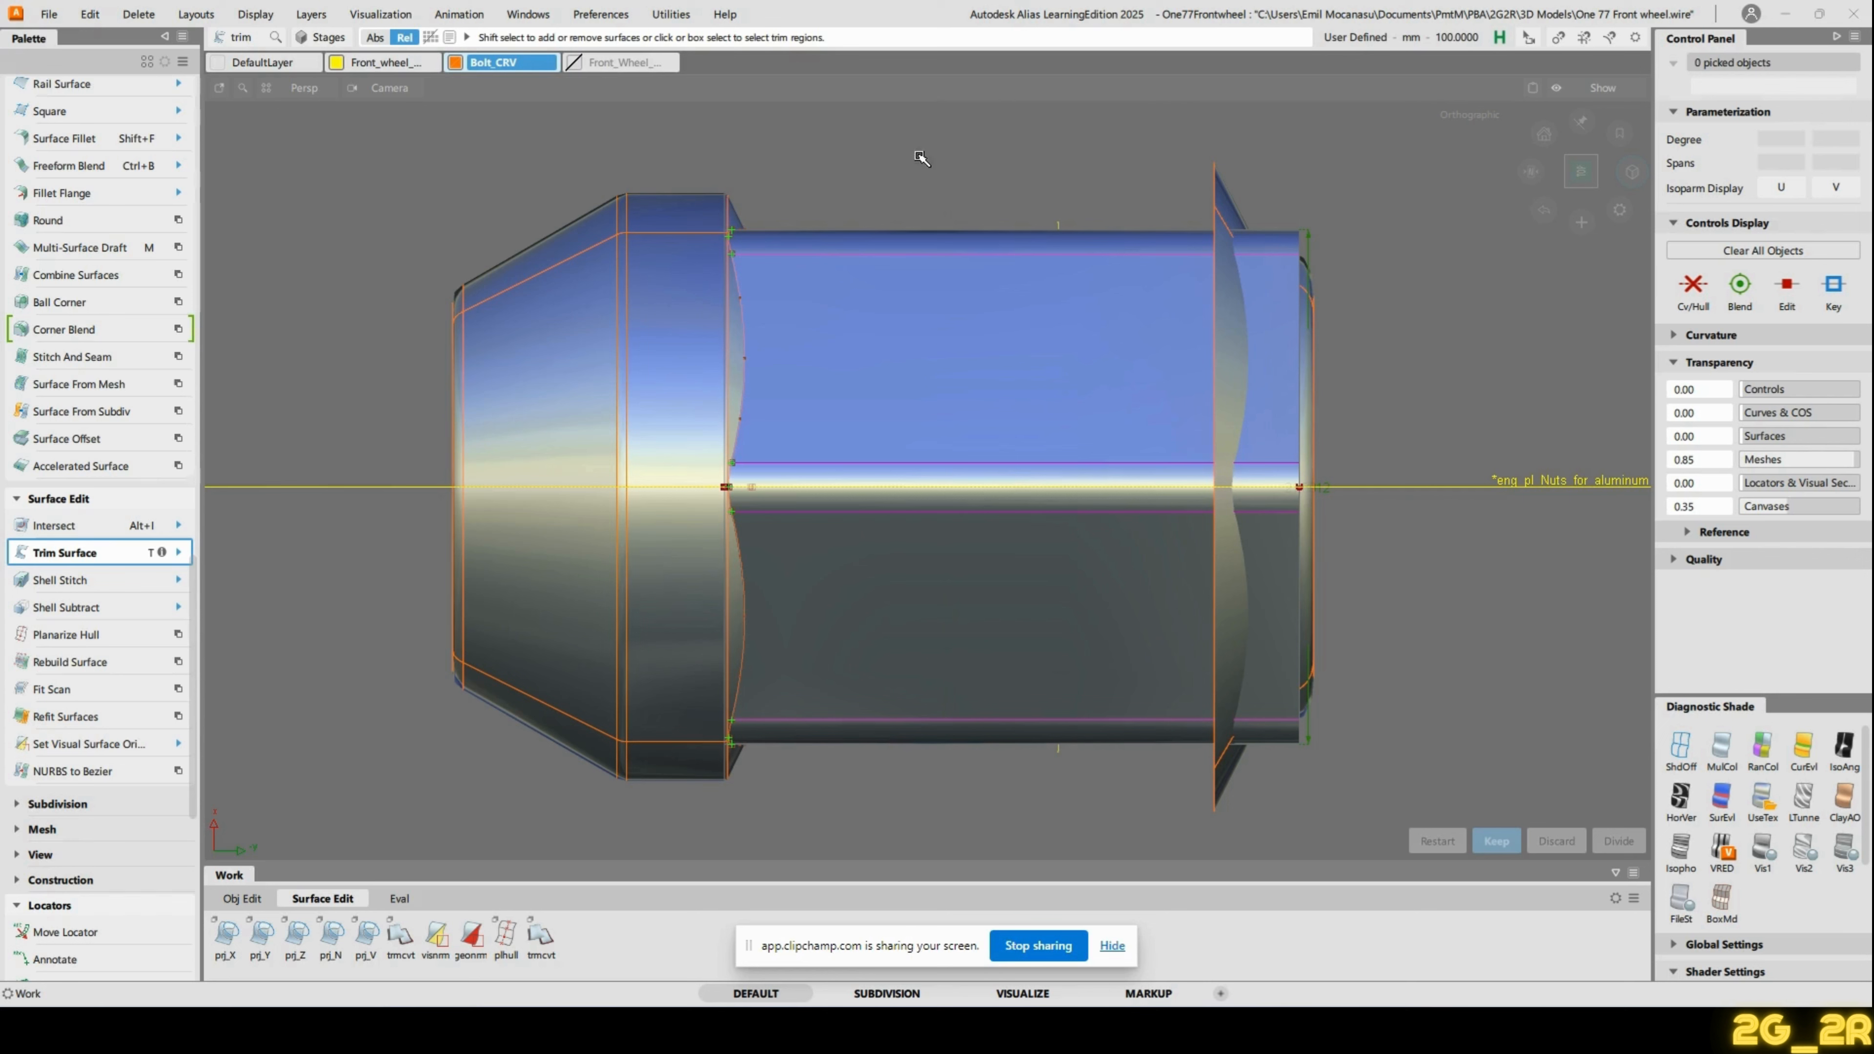
pyautogui.moveTo(950, 858); pyautogui.dragTo(949, 858)
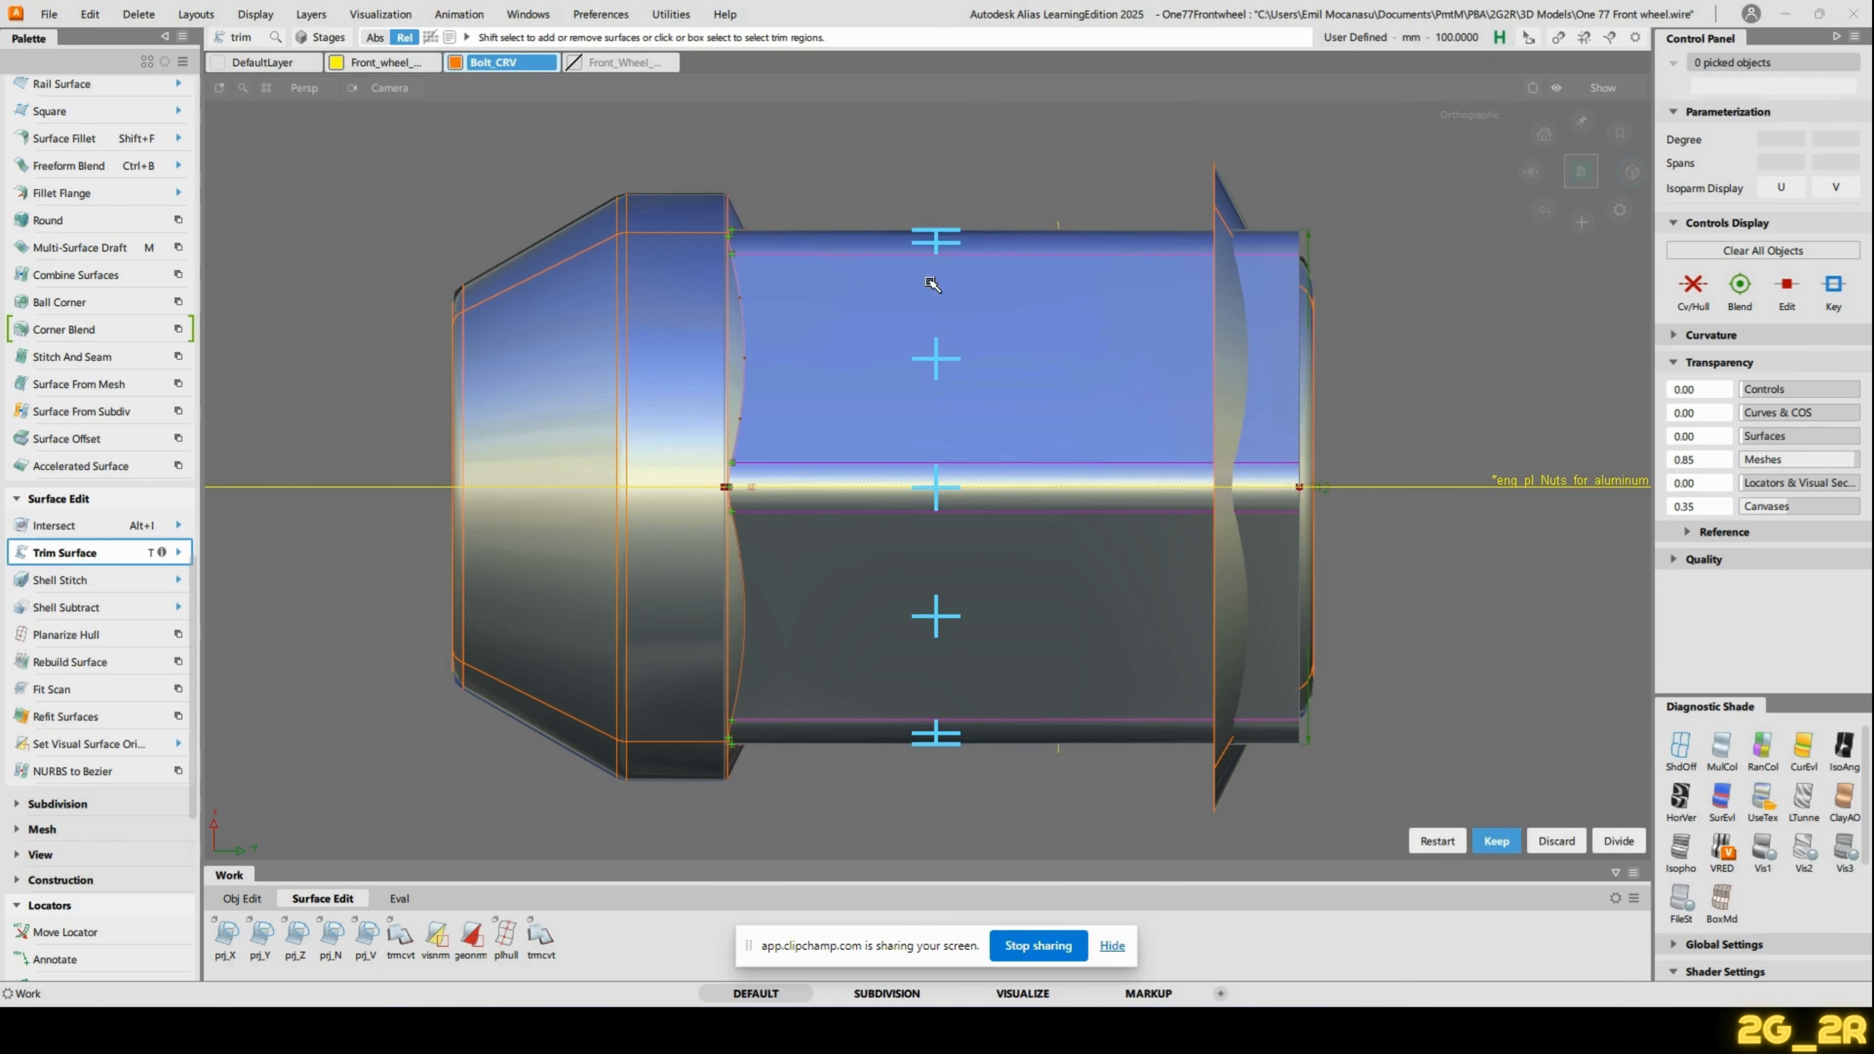
pyautogui.click(1496, 841)
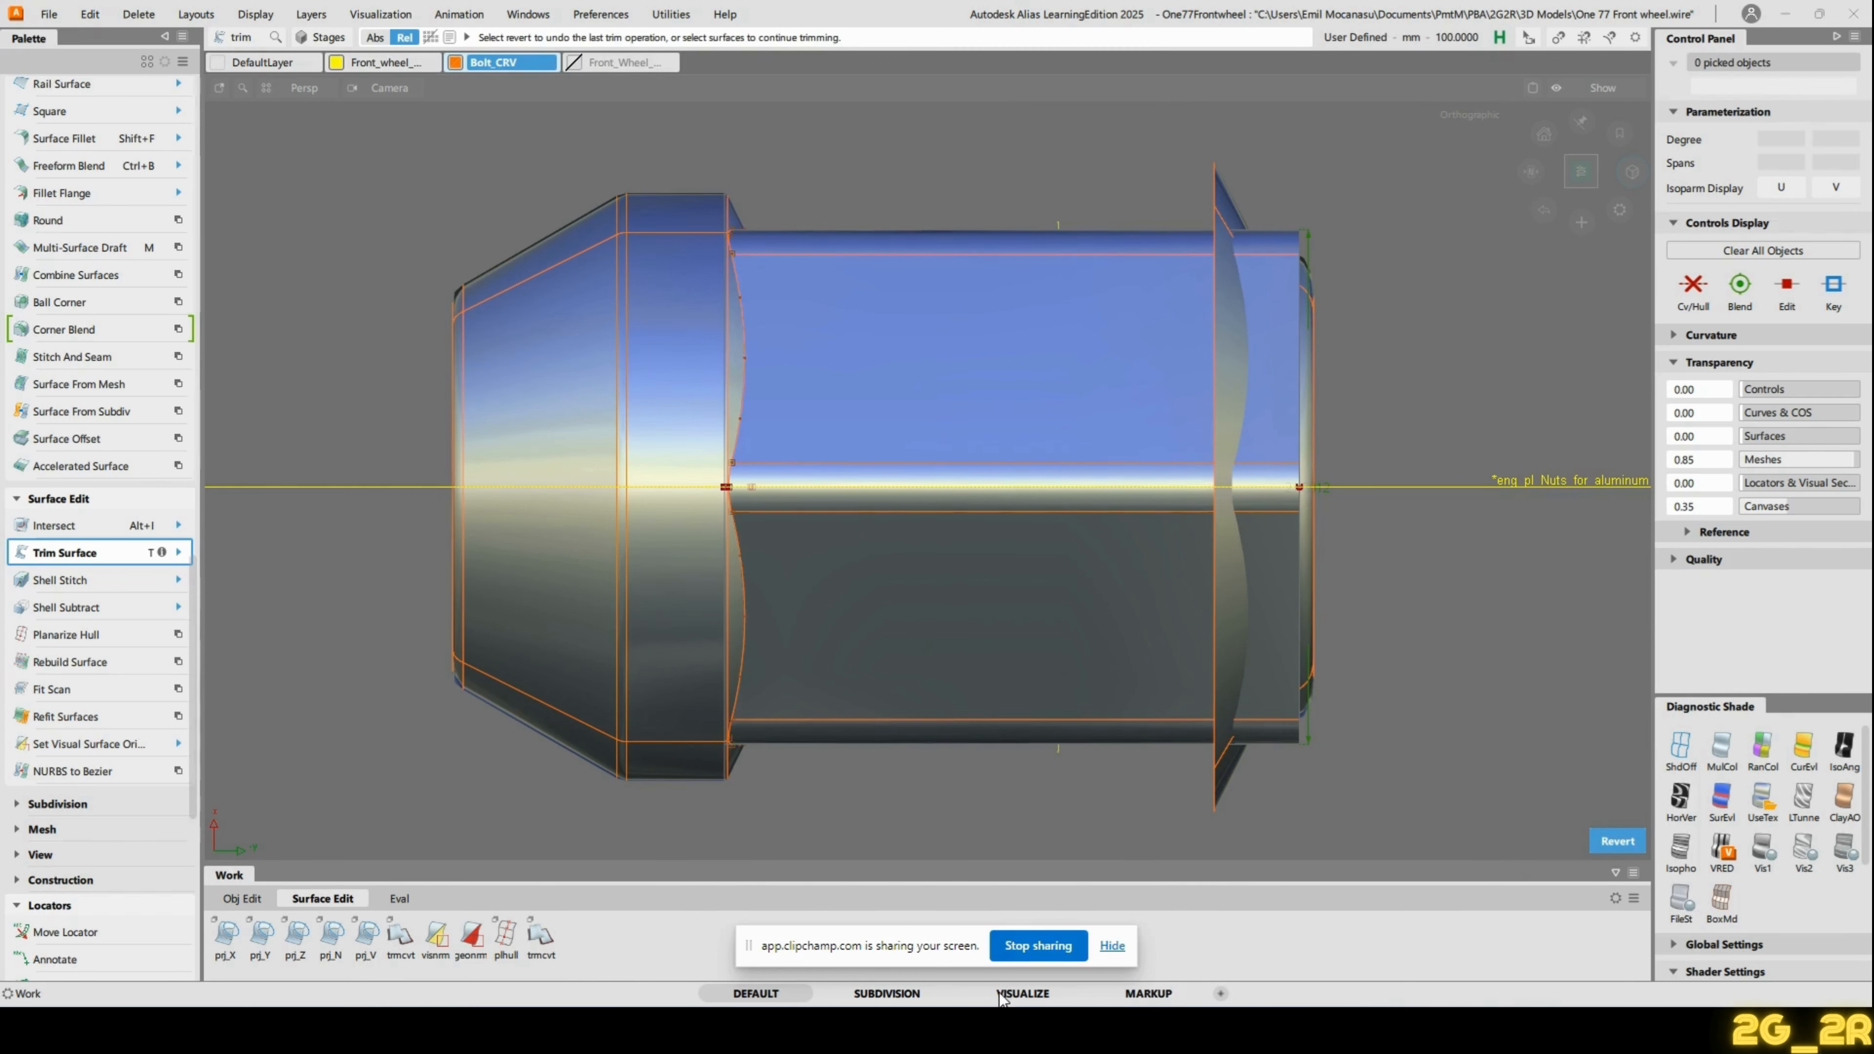
pyautogui.click(1127, 947)
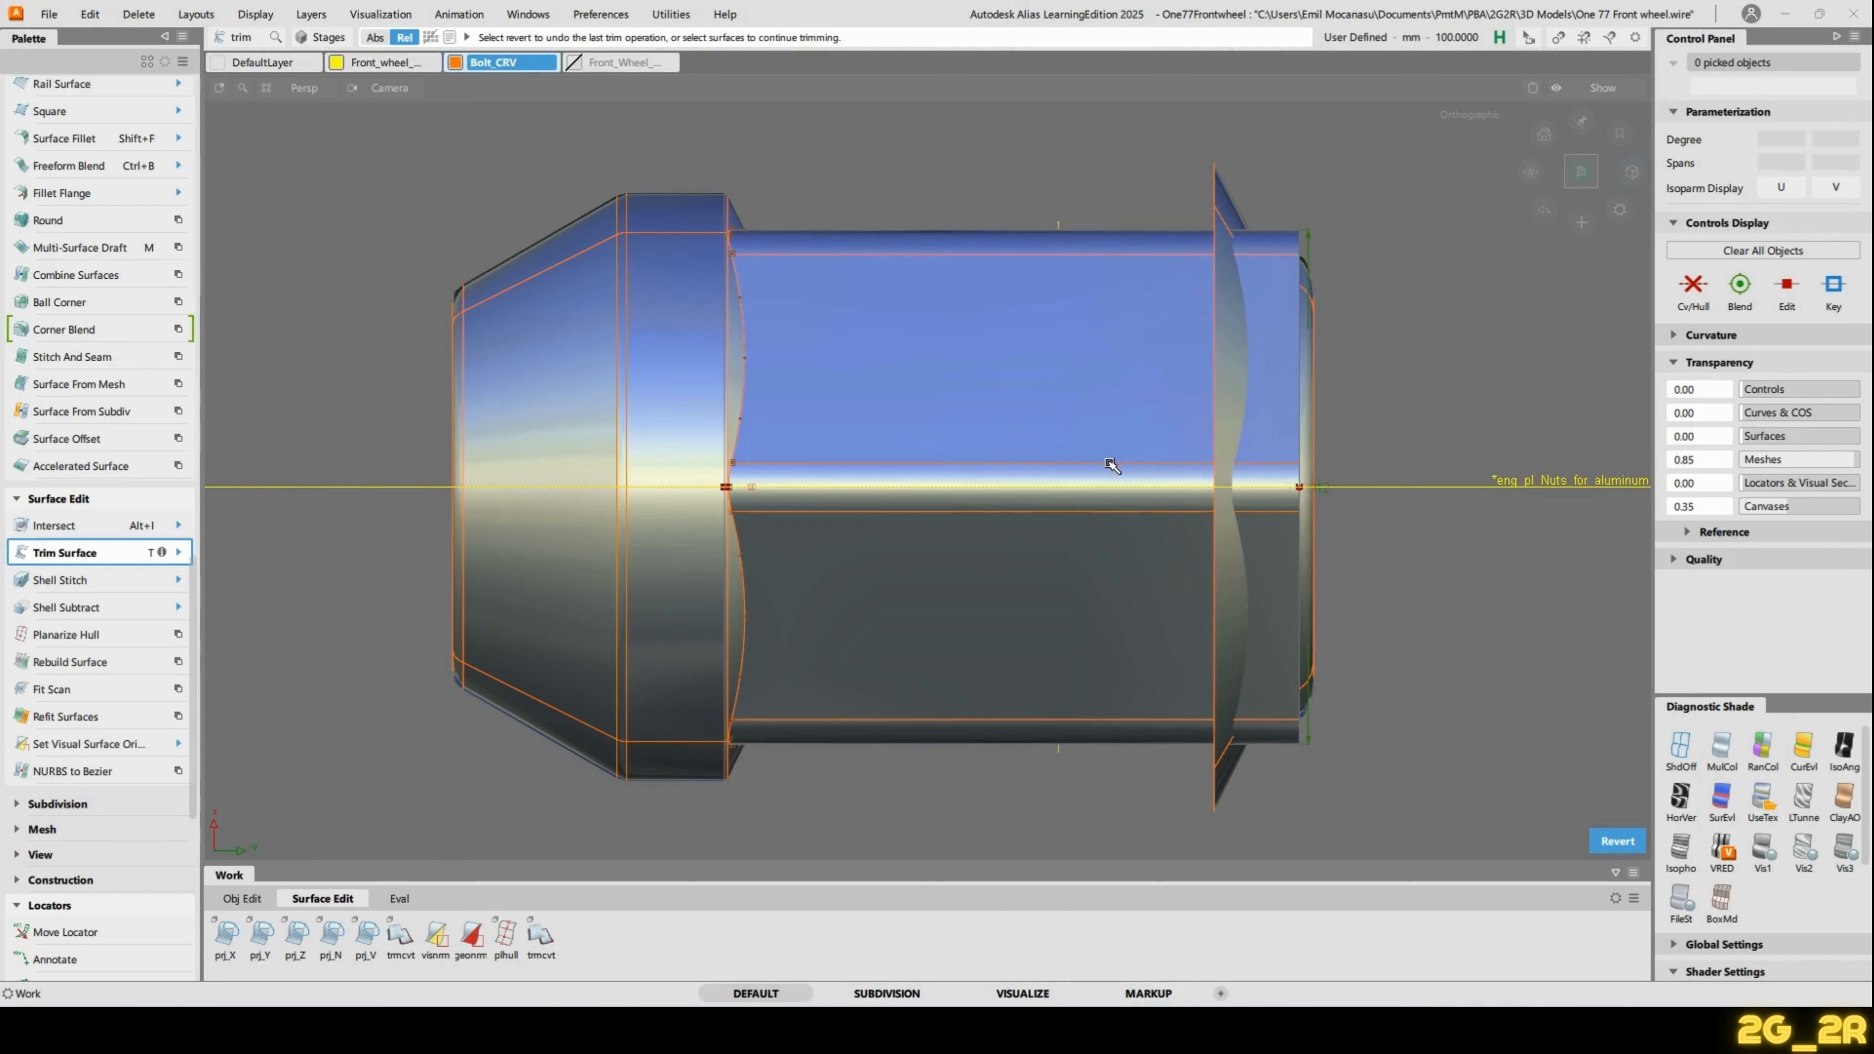
# Try to trim a slanted ring segment beside the collar by marking its exposed region outside the hex body.
pyautogui.click(1722, 749)
pyautogui.moveTo(839, 420)
pyautogui.keyDown('alt'); pyautogui.keyDown('shift'); pyautogui.mouseDown()
pyautogui.moveTo(515, 487)
pyautogui.moveTo(686, 531)
pyautogui.moveTo(877, 491)
pyautogui.mouseUp(); pyautogui.keyUp('shift'); pyautogui.keyUp('alt')
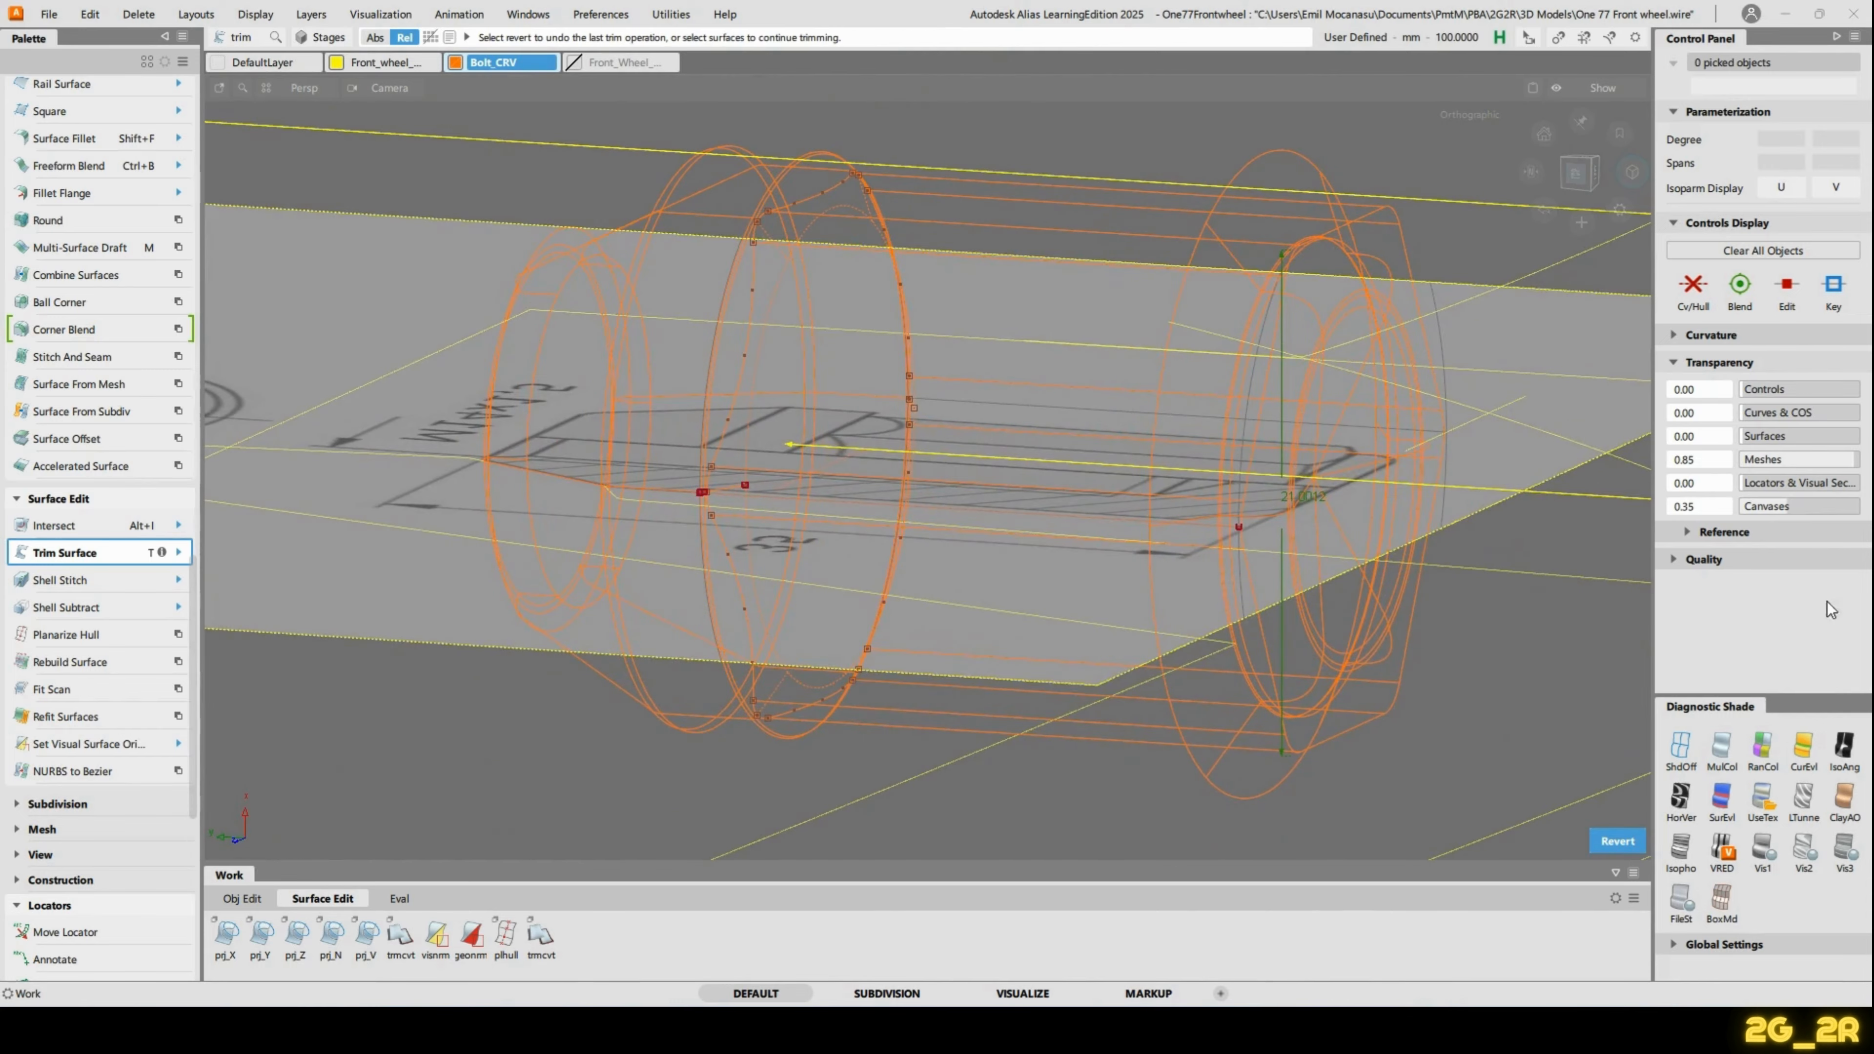
pyautogui.click(1776, 811)
pyautogui.keyDown('alt'); pyautogui.keyDown('shift'); pyautogui.moveTo(1171, 410); pyautogui.dragTo(816, 469); pyautogui.keyUp('shift'); pyautogui.keyUp('alt')
pyautogui.keyDown('alt'); pyautogui.keyDown('shift'); pyautogui.moveTo(816, 469); pyautogui.dragTo(688, 452, button='right'); pyautogui.keyUp('shift'); pyautogui.keyUp('alt')
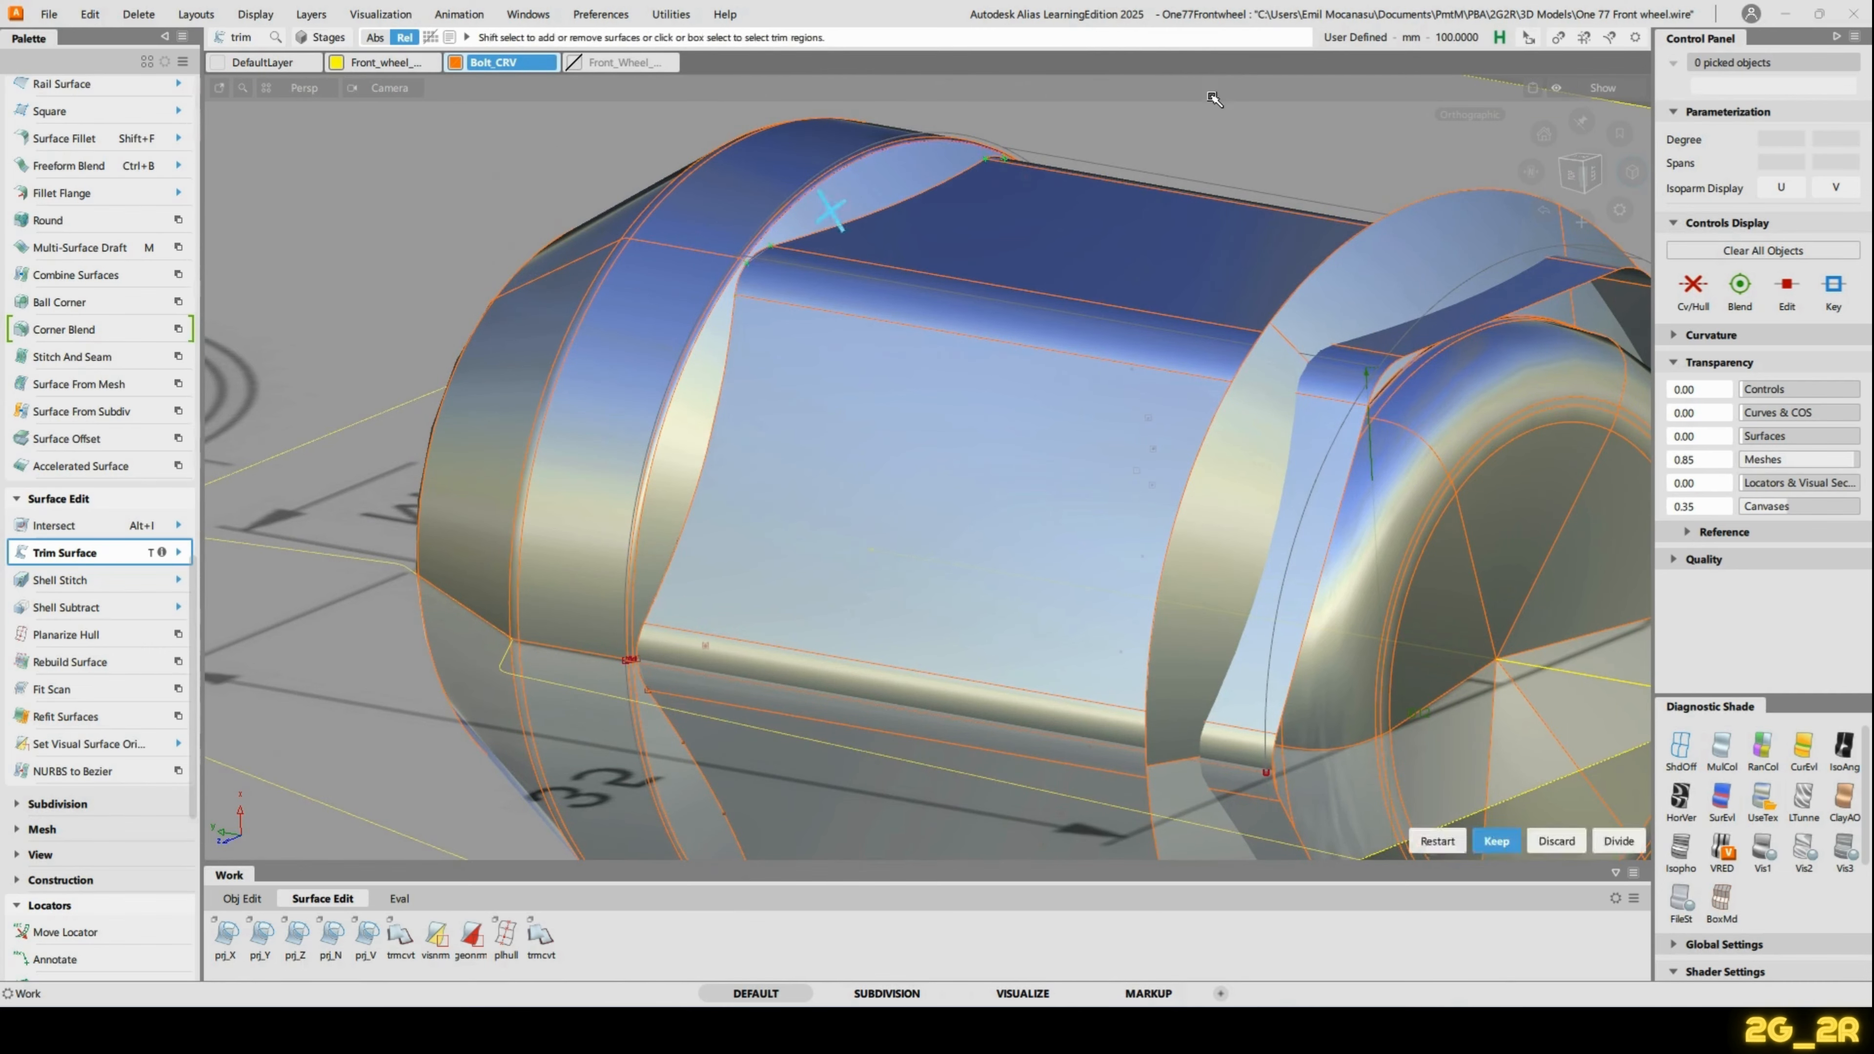
pyautogui.moveTo(686, 452)
pyautogui.keyDown('alt'); pyautogui.keyDown('shift'); pyautogui.mouseDown()
pyautogui.moveTo(979, 604)
pyautogui.moveTo(951, 517)
pyautogui.moveTo(977, 344)
pyautogui.moveTo(1328, 502)
pyautogui.moveTo(620, 293)
pyautogui.moveTo(744, 389)
pyautogui.moveTo(472, 420)
pyautogui.mouseUp(); pyautogui.keyUp('shift'); pyautogui.keyUp('alt')
pyautogui.click(619, 294)
# Examine the bolt in wireframe and shaded display, from the trimmed hex faces to the closed end.
pyautogui.click(1681, 750)
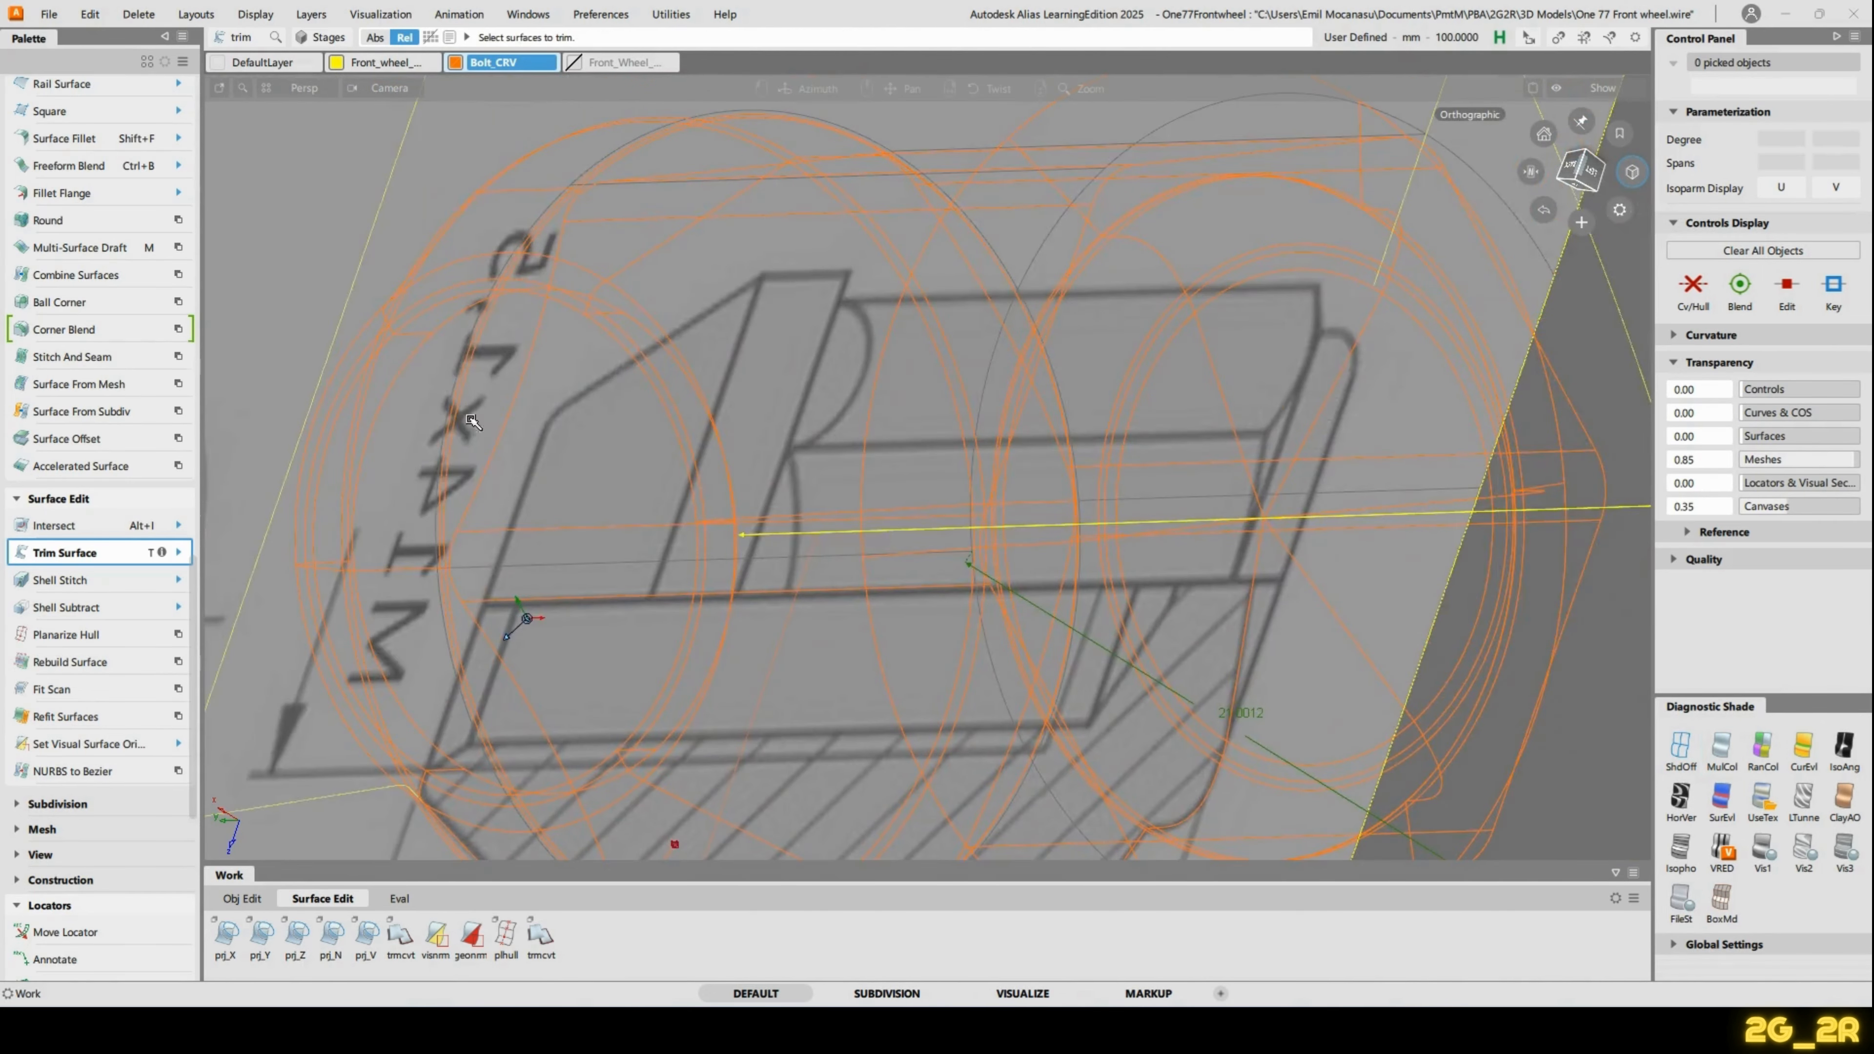
pyautogui.keyDown('alt'); pyautogui.keyDown('shift'); pyautogui.moveTo(1039, 245); pyautogui.dragTo(849, 276); pyautogui.keyUp('shift'); pyautogui.keyUp('alt')
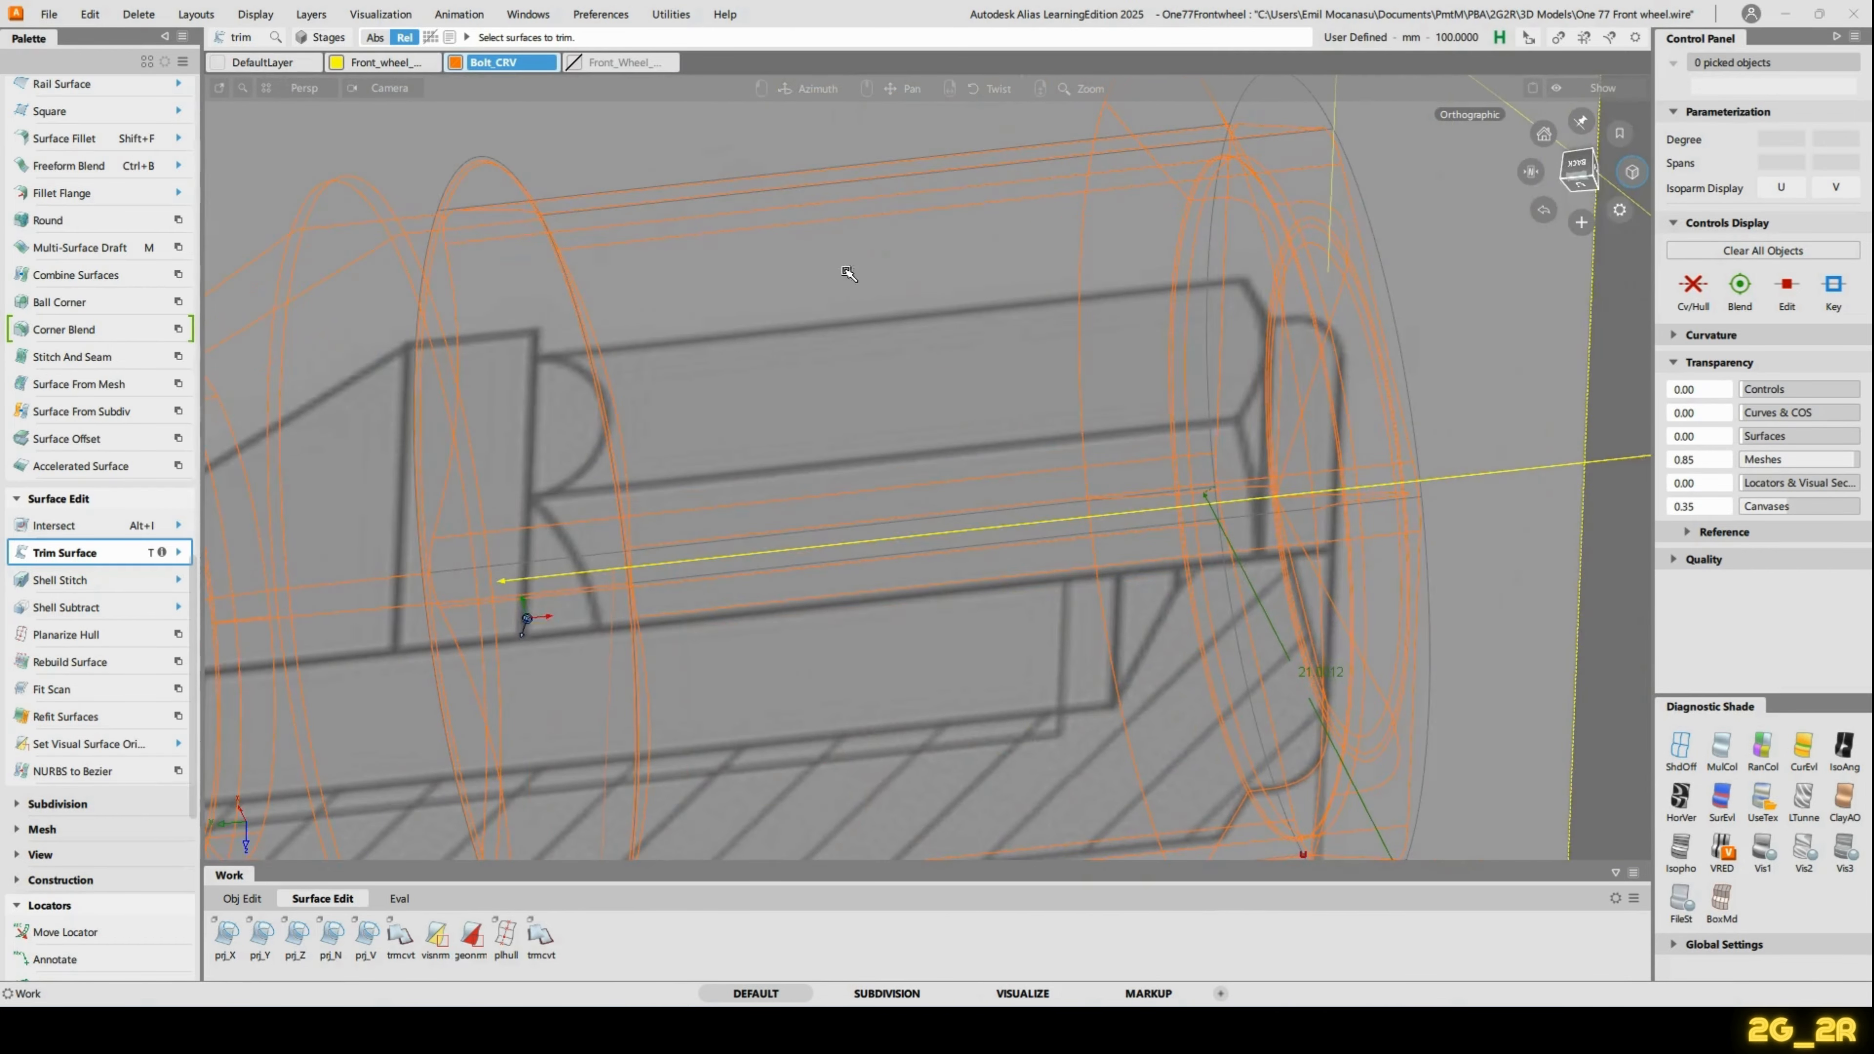
pyautogui.click(1774, 794)
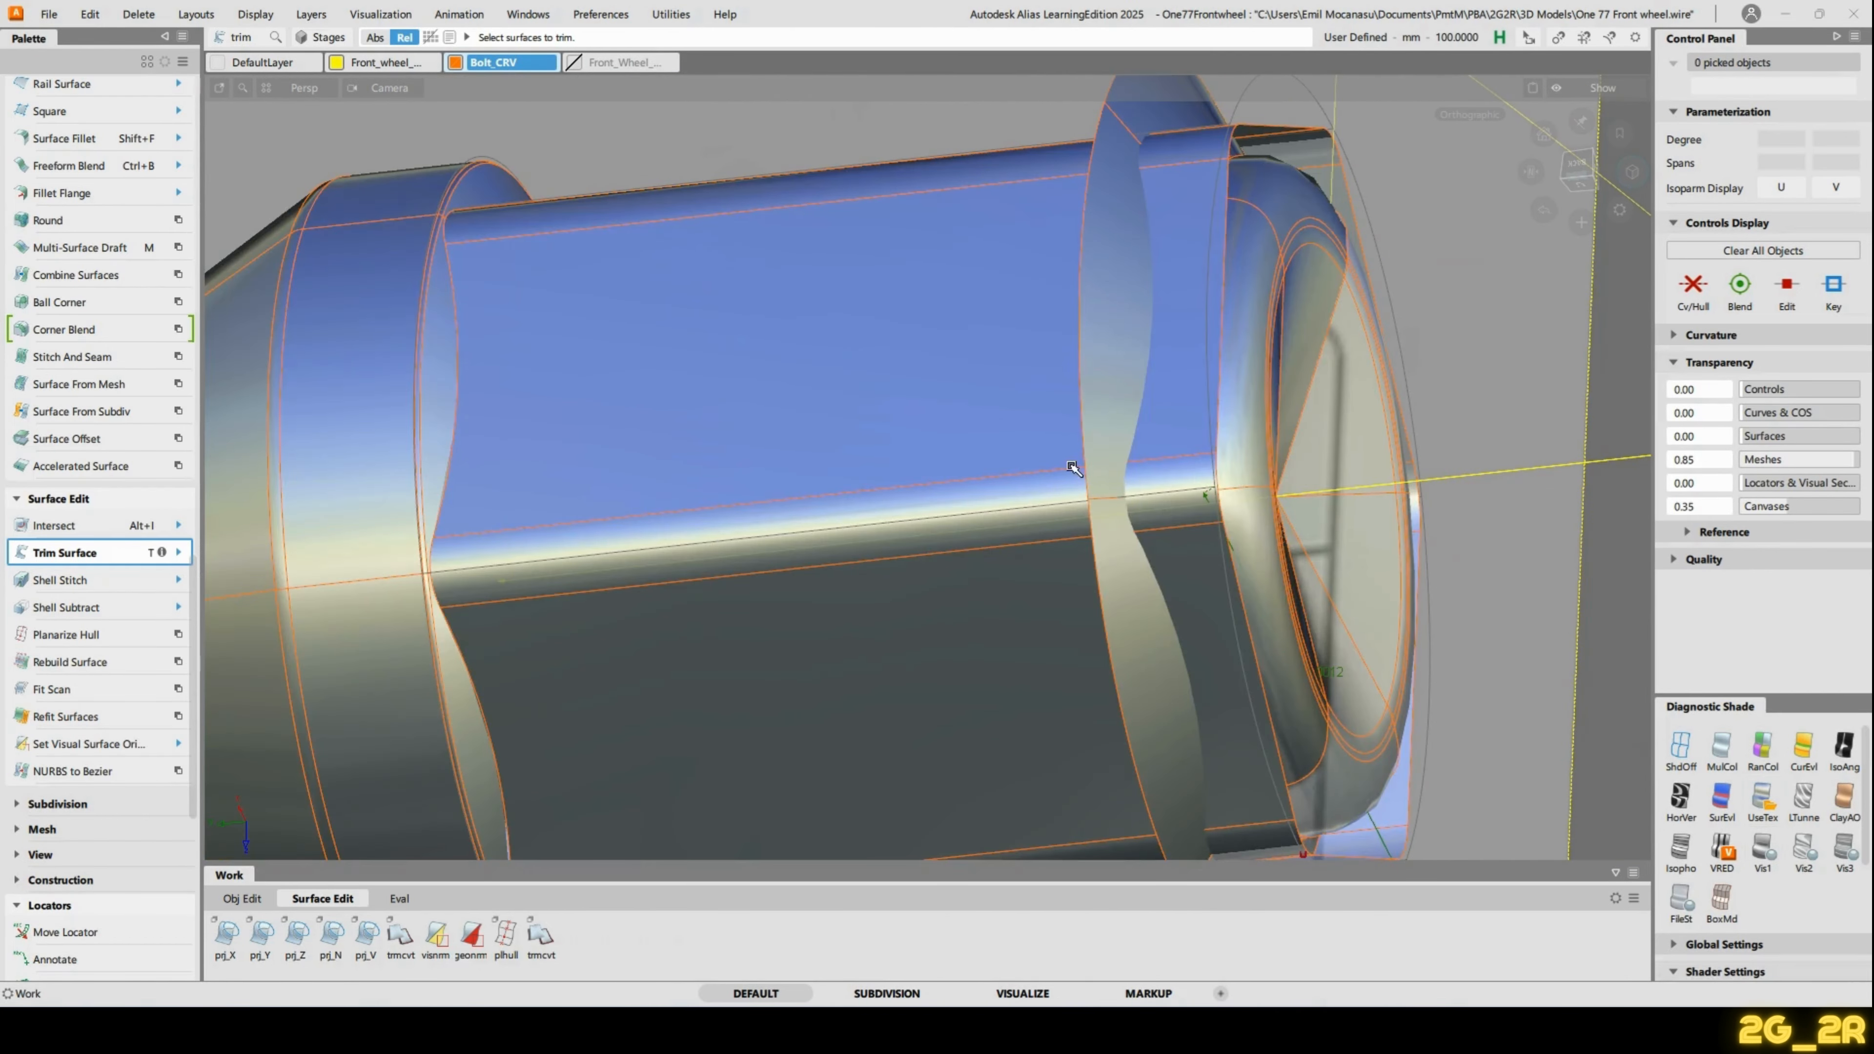
pyautogui.moveTo(1189, 322)
pyautogui.keyDown('alt'); pyautogui.keyDown('shift'); pyautogui.mouseDown()
pyautogui.moveTo(1460, 314)
pyautogui.moveTo(1392, 456)
pyautogui.moveTo(1296, 439)
pyautogui.moveTo(1159, 495)
pyautogui.moveTo(1011, 450)
pyautogui.mouseUp(); pyautogui.keyUp('shift'); pyautogui.keyUp('alt')
pyautogui.moveTo(1011, 450)
pyautogui.keyDown('alt'); pyautogui.keyDown('shift'); pyautogui.mouseDown(button='right')
pyautogui.moveTo(1076, 444)
pyautogui.moveTo(1090, 367)
pyautogui.mouseUp(button='right'); pyautogui.keyUp('shift'); pyautogui.keyUp('alt')
pyautogui.keyDown('alt'); pyautogui.keyDown('shift'); pyautogui.moveTo(1065, 430); pyautogui.dragTo(1007, 402); pyautogui.keyUp('shift'); pyautogui.keyUp('alt')
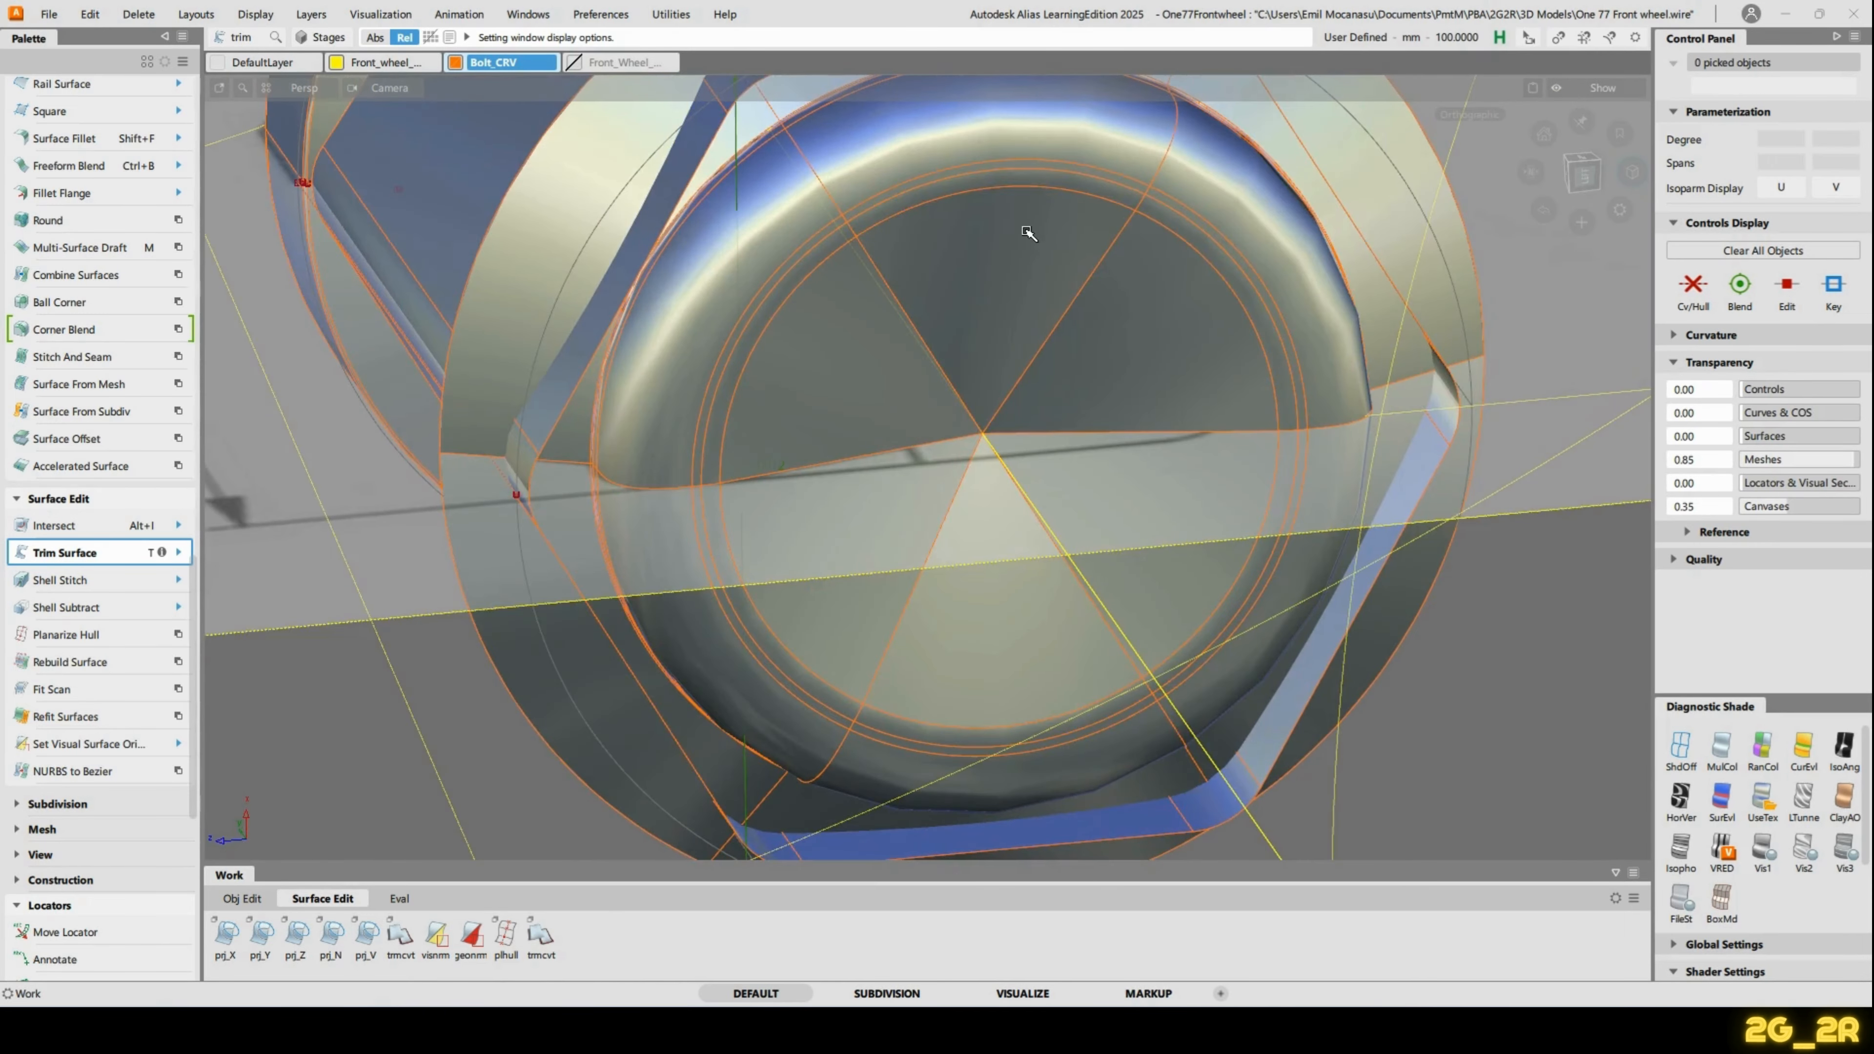
pyautogui.keyDown('ctrl'); pyautogui.keyDown('shift'); pyautogui.rightClick(1028, 233); pyautogui.keyUp('shift'); pyautogui.keyUp('ctrl')
pyautogui.click(1586, 176)
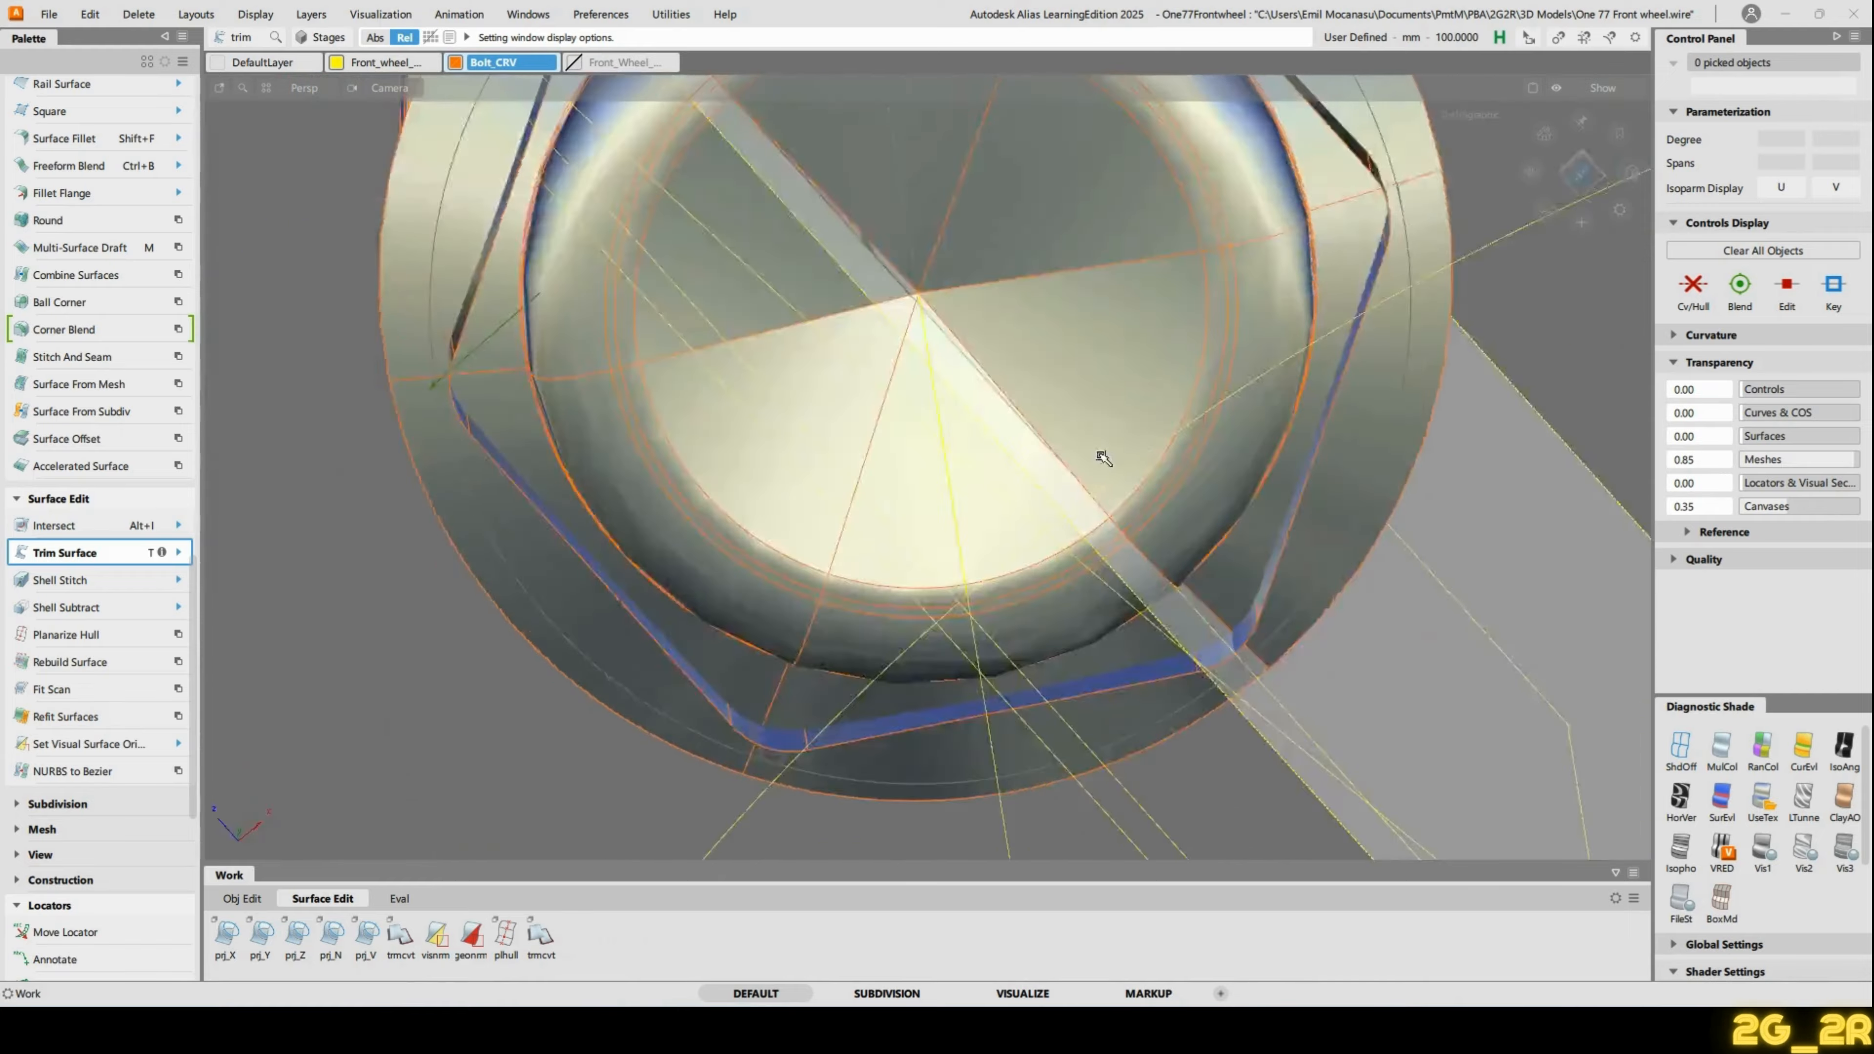
# Extend the end cap's conical surface by about -0.69 mm at its apex to open a small central hole.
pyautogui.keyDown('alt'); pyautogui.keyDown('shift'); pyautogui.moveTo(1181, 547); pyautogui.dragTo(933, 446, button='right'); pyautogui.keyUp('shift'); pyautogui.keyUp('alt')
pyautogui.moveTo(879, 391); pyautogui.dragTo(882, 423)
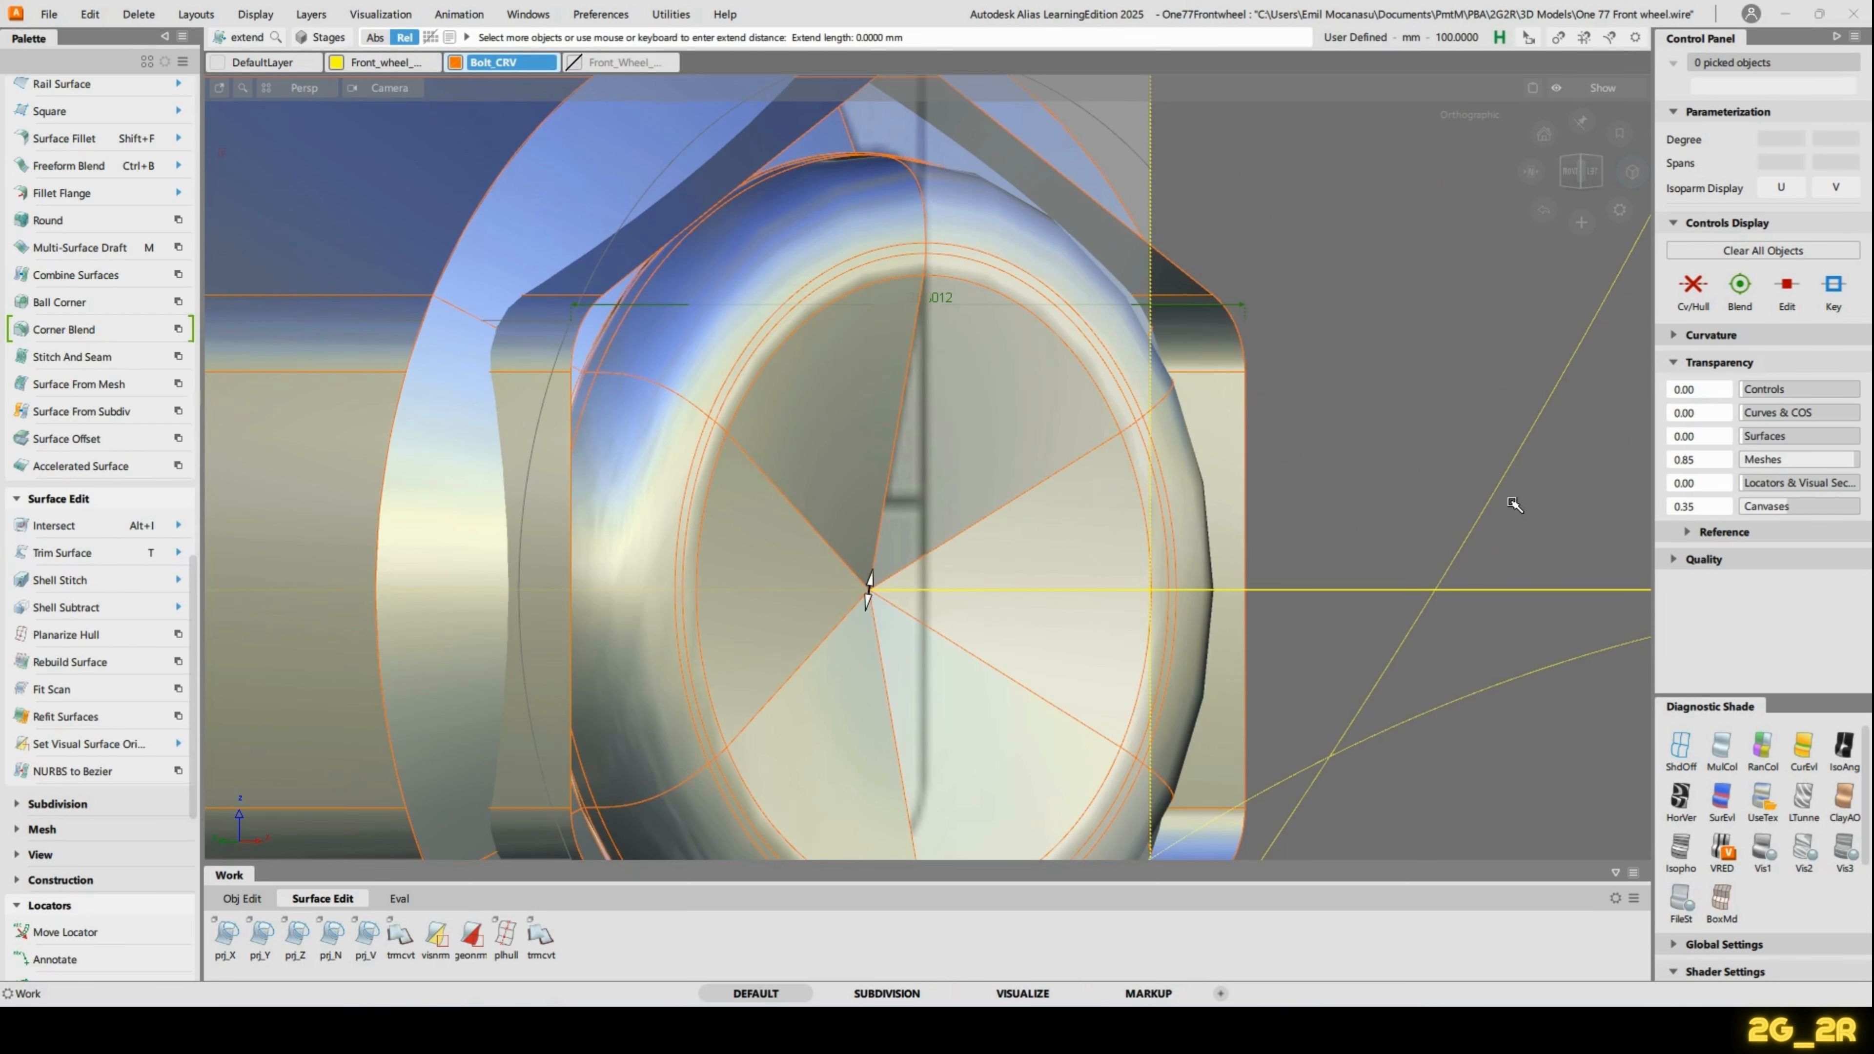
pyautogui.moveTo(1512, 504); pyautogui.dragTo(1546, 526)
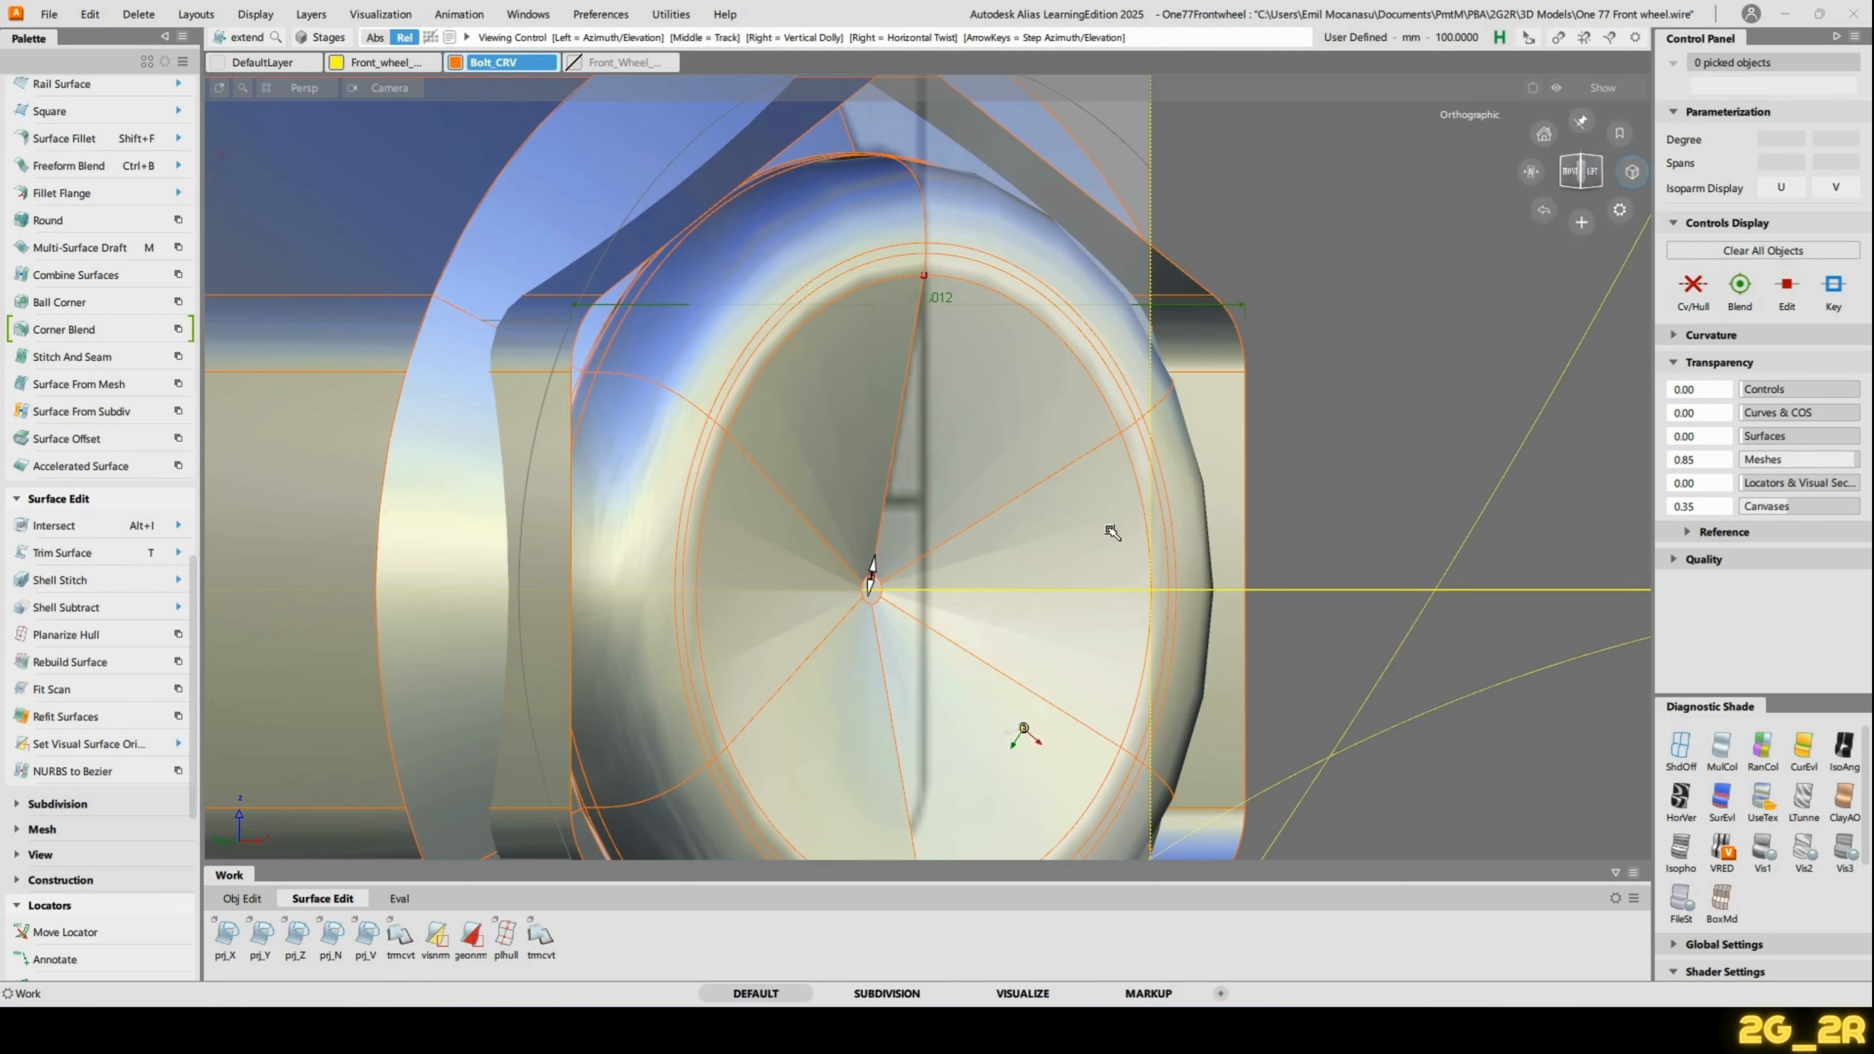
pyautogui.keyDown('alt'); pyautogui.keyDown('shift'); pyautogui.moveTo(1109, 530); pyautogui.dragTo(1039, 480); pyautogui.keyUp('shift'); pyautogui.keyUp('alt')
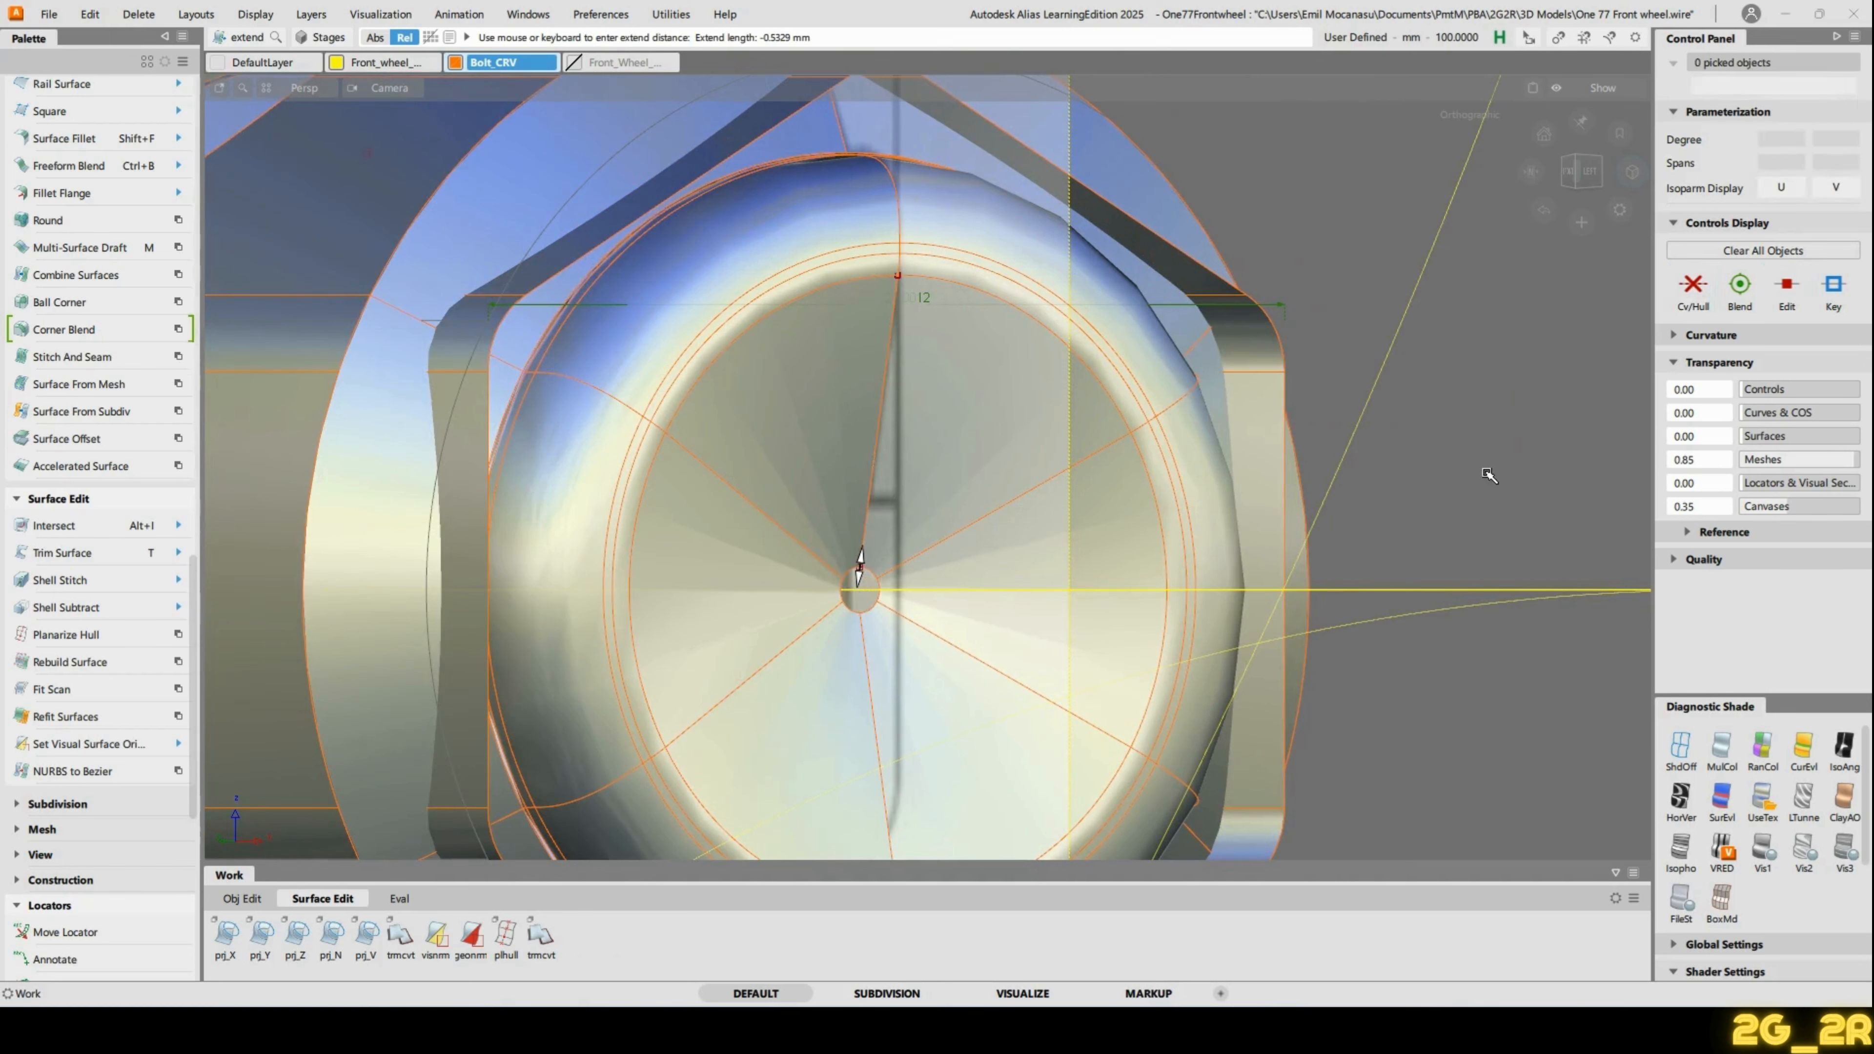
pyautogui.moveTo(1485, 477); pyautogui.dragTo(1478, 475)
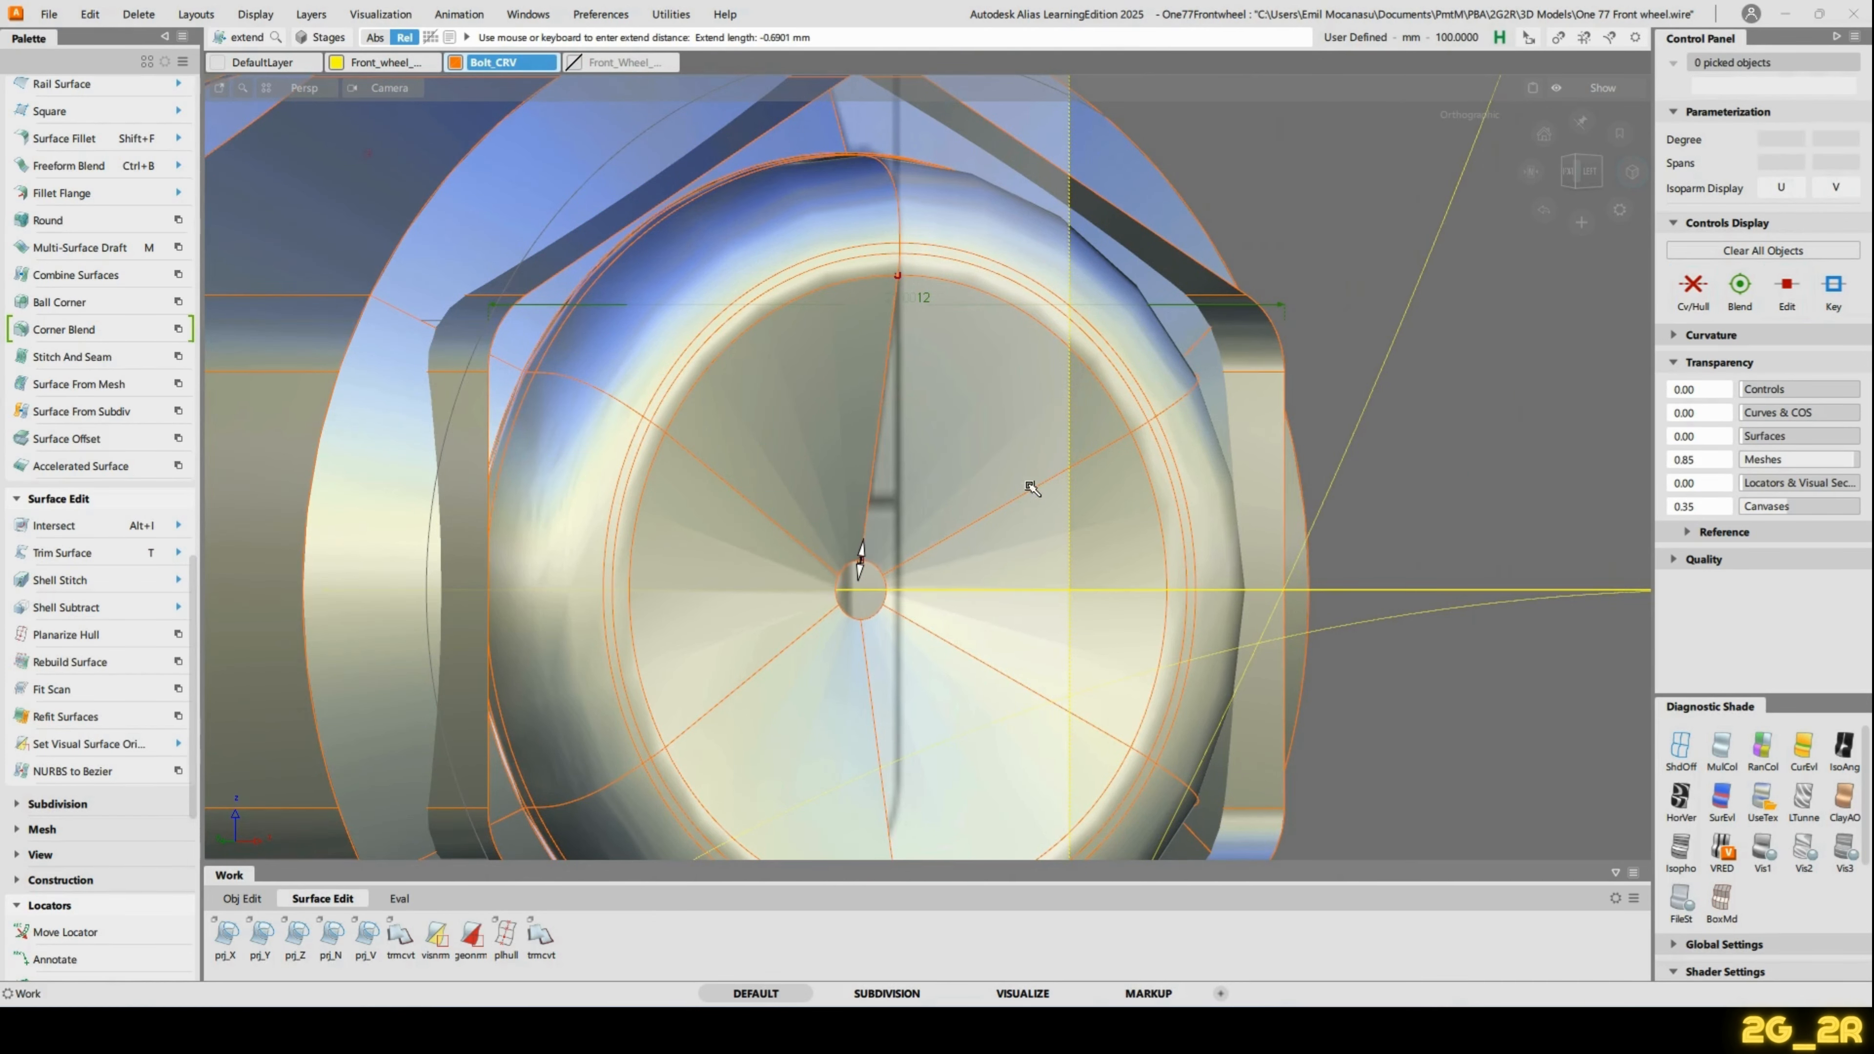
pyautogui.keyDown('alt'); pyautogui.keyDown('shift'); pyautogui.moveTo(1029, 481); pyautogui.dragTo(974, 528); pyautogui.keyUp('shift'); pyautogui.keyUp('alt')
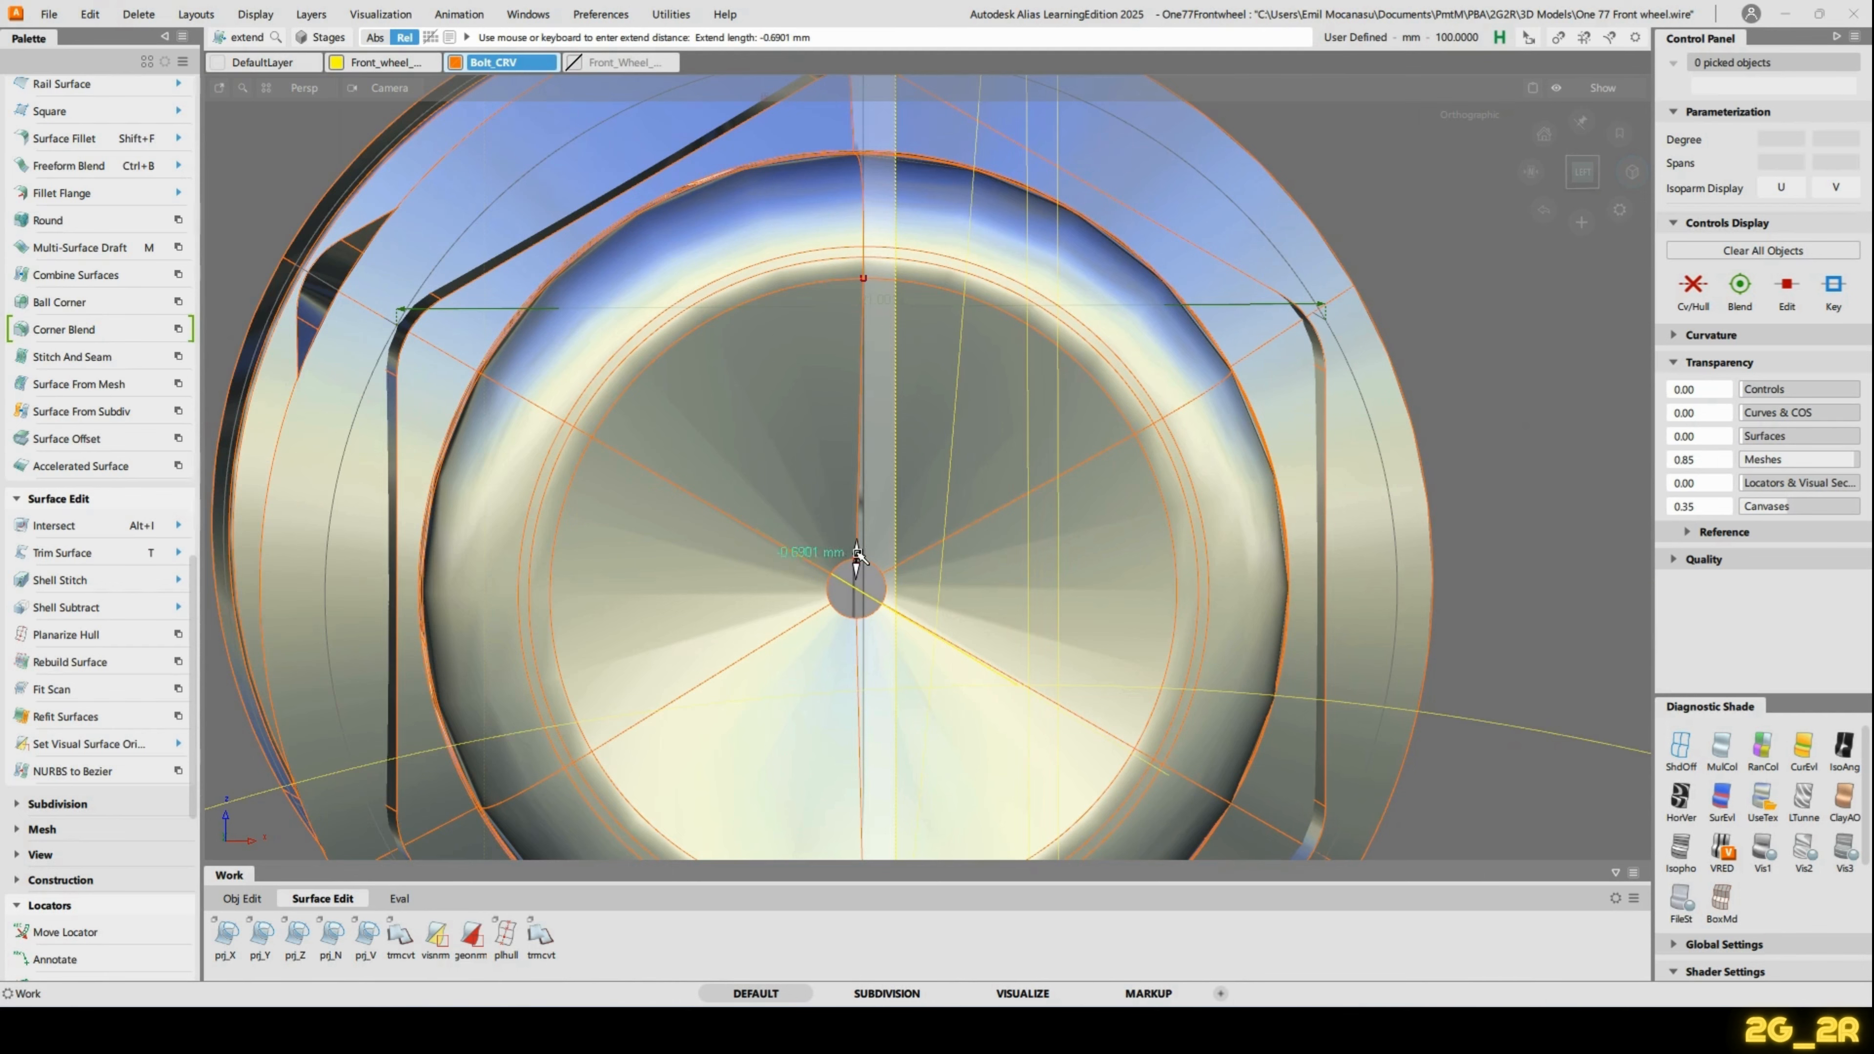
# Examine the end cap's central opening and the bolt's side profile against the reference drawing.
pyautogui.keyDown('alt'); pyautogui.keyDown('shift'); pyautogui.moveTo(858, 557); pyautogui.dragTo(1187, 592); pyautogui.keyUp('shift'); pyautogui.keyUp('alt')
pyautogui.keyDown('ctrl'); pyautogui.keyDown('shift'); pyautogui.moveTo(974, 394); pyautogui.dragTo(992, 325); pyautogui.keyUp('shift'); pyautogui.keyUp('ctrl')
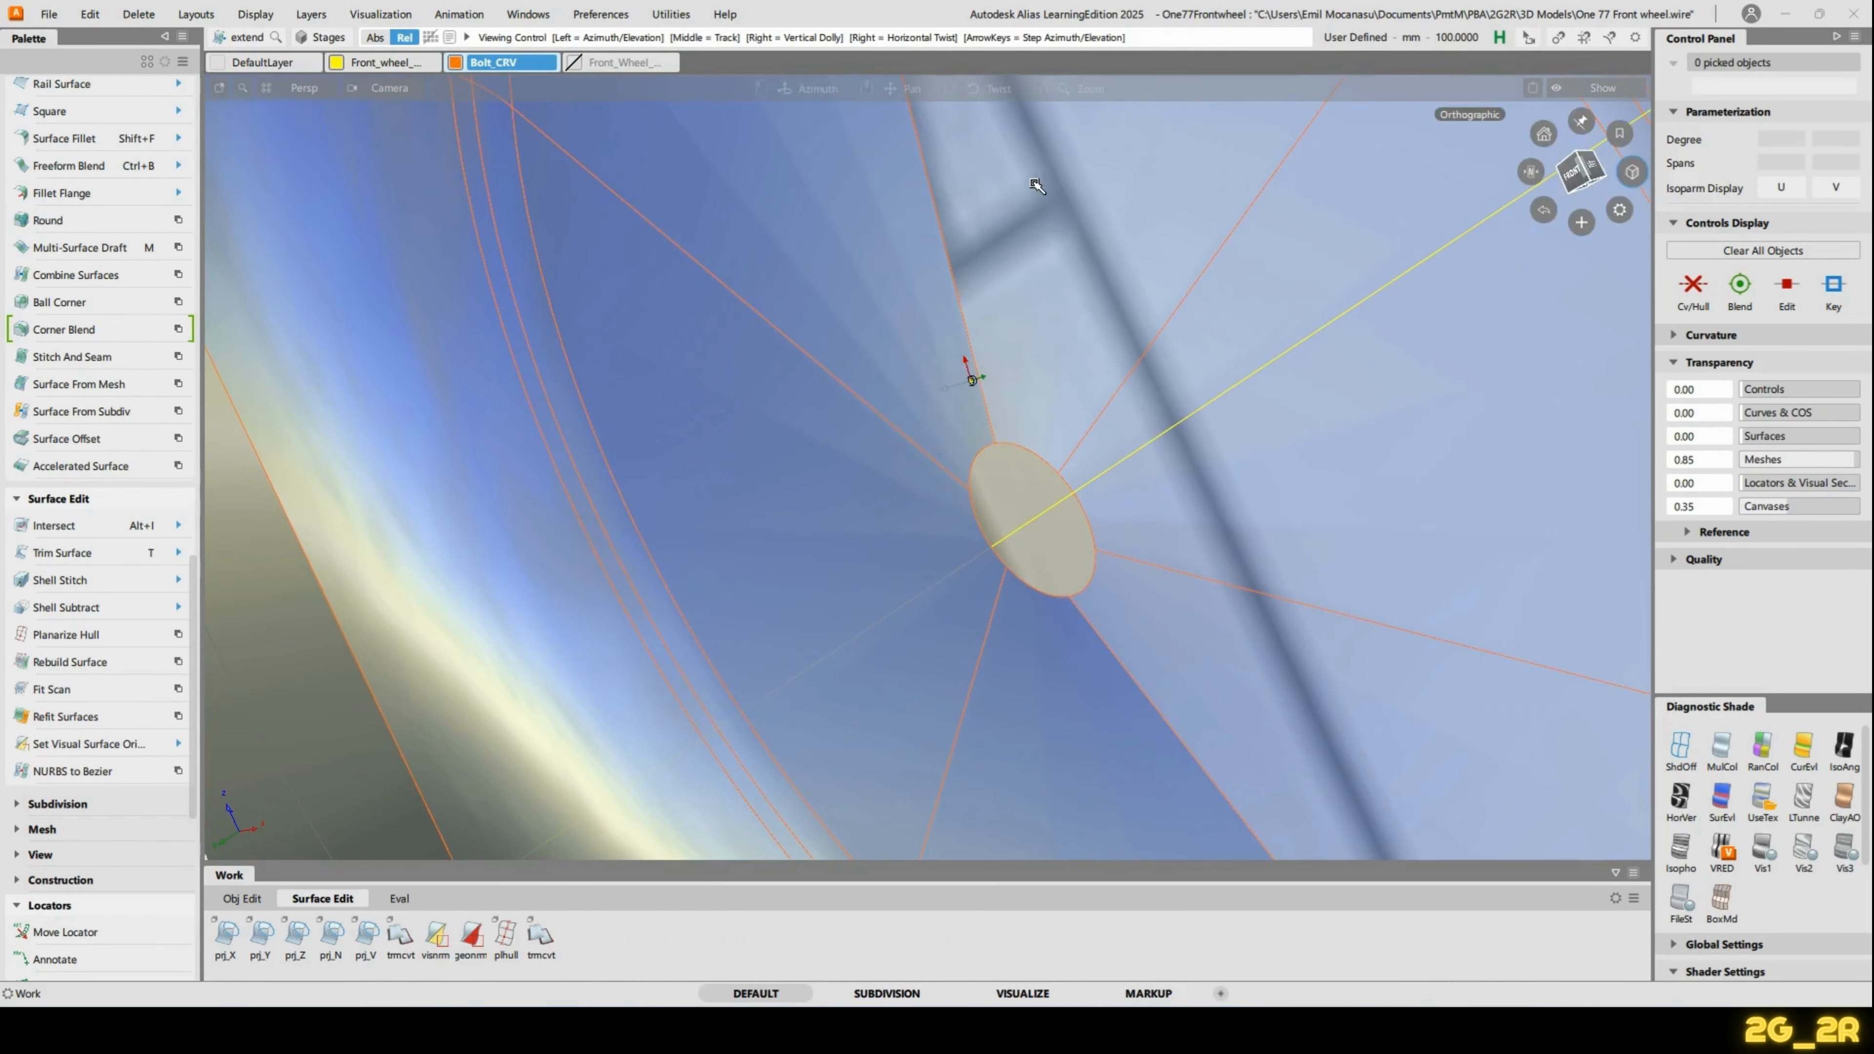
pyautogui.keyDown('alt'); pyautogui.keyDown('shift'); pyautogui.moveTo(1037, 186); pyautogui.dragTo(816, 431, button='right'); pyautogui.keyUp('shift'); pyautogui.keyUp('alt')
pyautogui.keyDown('alt'); pyautogui.keyDown('shift'); pyautogui.moveTo(816, 431); pyautogui.dragTo(824, 393); pyautogui.keyUp('shift'); pyautogui.keyUp('alt')
pyautogui.keyDown('alt'); pyautogui.keyDown('shift'); pyautogui.moveTo(824, 393); pyautogui.dragTo(830, 446, button='middle'); pyautogui.keyUp('shift'); pyautogui.keyUp('alt')
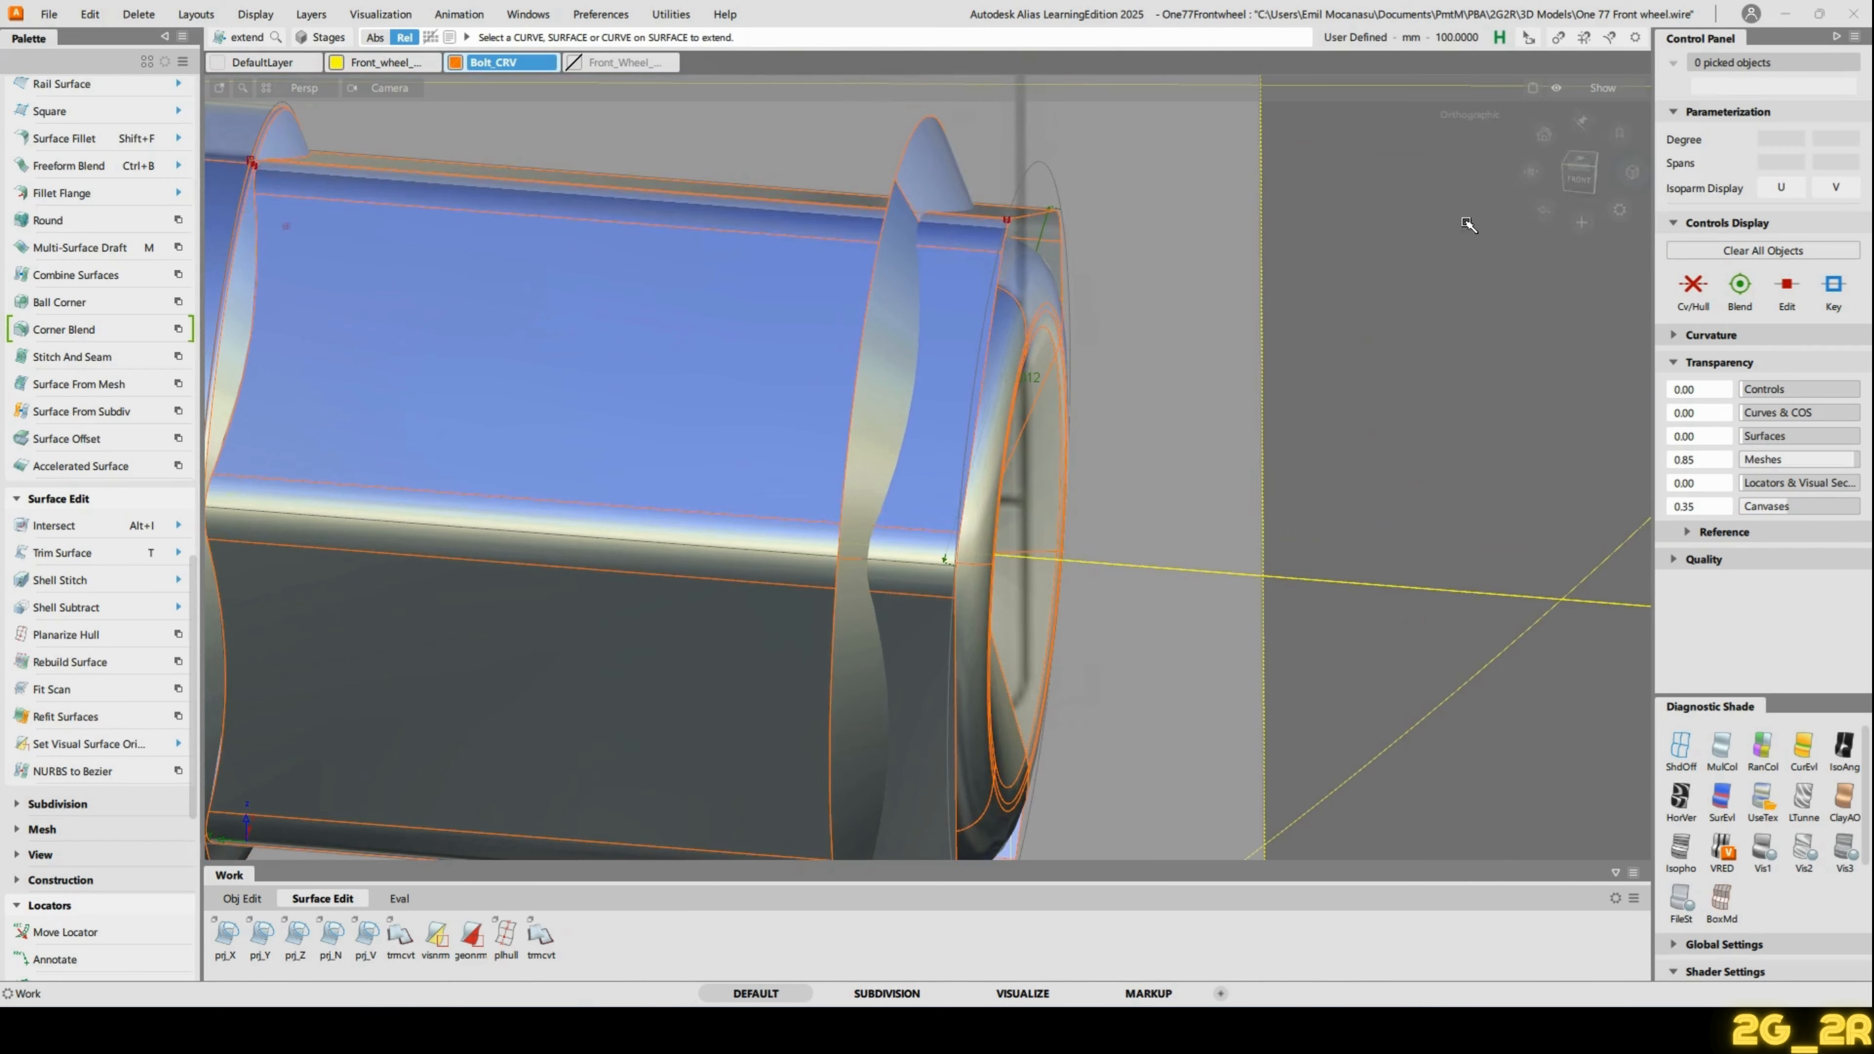
pyautogui.click(1586, 173)
pyautogui.keyDown('alt'); pyautogui.keyDown('shift'); pyautogui.moveTo(740, 566); pyautogui.dragTo(1445, 399); pyautogui.keyUp('shift'); pyautogui.keyUp('alt')
pyautogui.keyDown('alt'); pyautogui.keyDown('shift'); pyautogui.moveTo(1446, 398); pyautogui.dragTo(560, 280, button='right'); pyautogui.keyUp('shift'); pyautogui.keyUp('alt')
pyautogui.keyDown('alt'); pyautogui.keyDown('shift'); pyautogui.moveTo(560, 280); pyautogui.dragTo(690, 243); pyautogui.keyUp('shift'); pyautogui.keyUp('alt')
# Select all the bolt's surfaces, hide everything else in the scene, and clear the selection.
pyautogui.keyDown('ctrl'); pyautogui.keyDown('shift'); pyautogui.click(533, 293); pyautogui.keyUp('shift'); pyautogui.keyUp('ctrl')
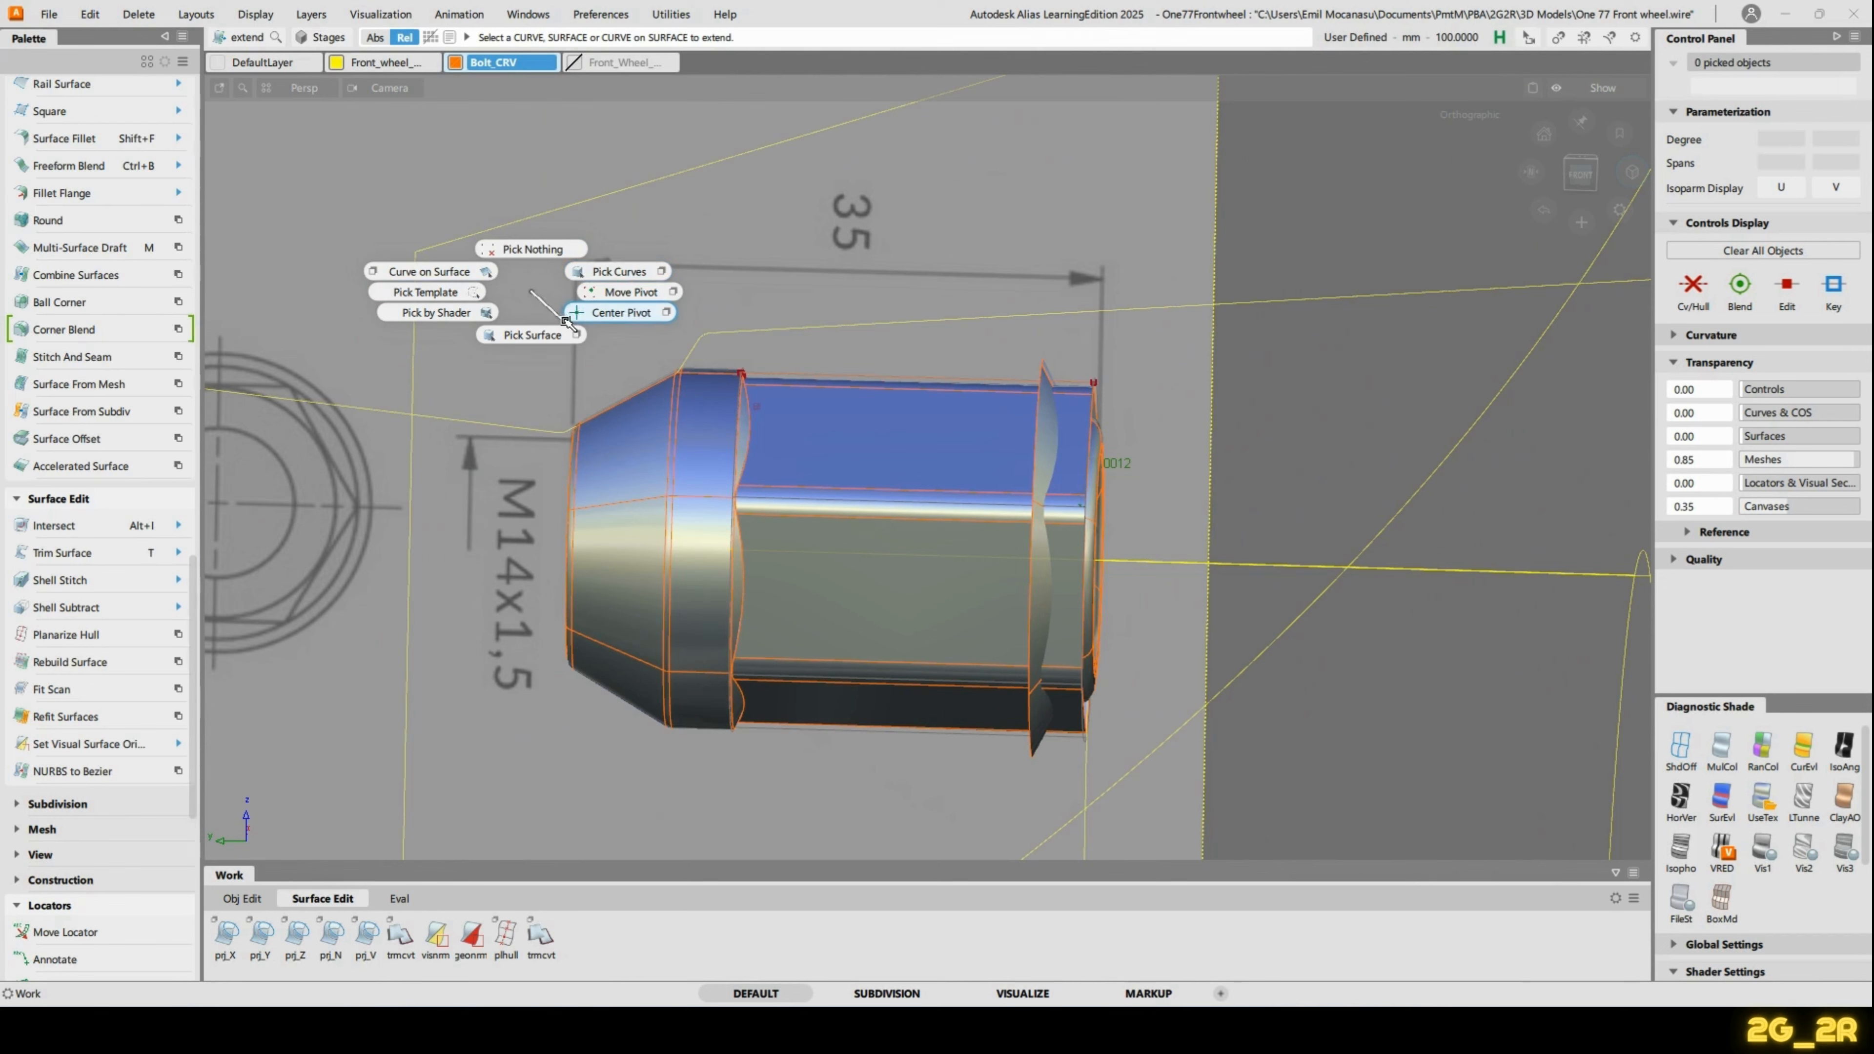
pyautogui.keyDown('ctrl'); pyautogui.keyDown('shift'); pyautogui.click(561, 337); pyautogui.keyUp('shift'); pyautogui.keyUp('ctrl')
pyautogui.moveTo(561, 338); pyautogui.dragTo(1669, 878)
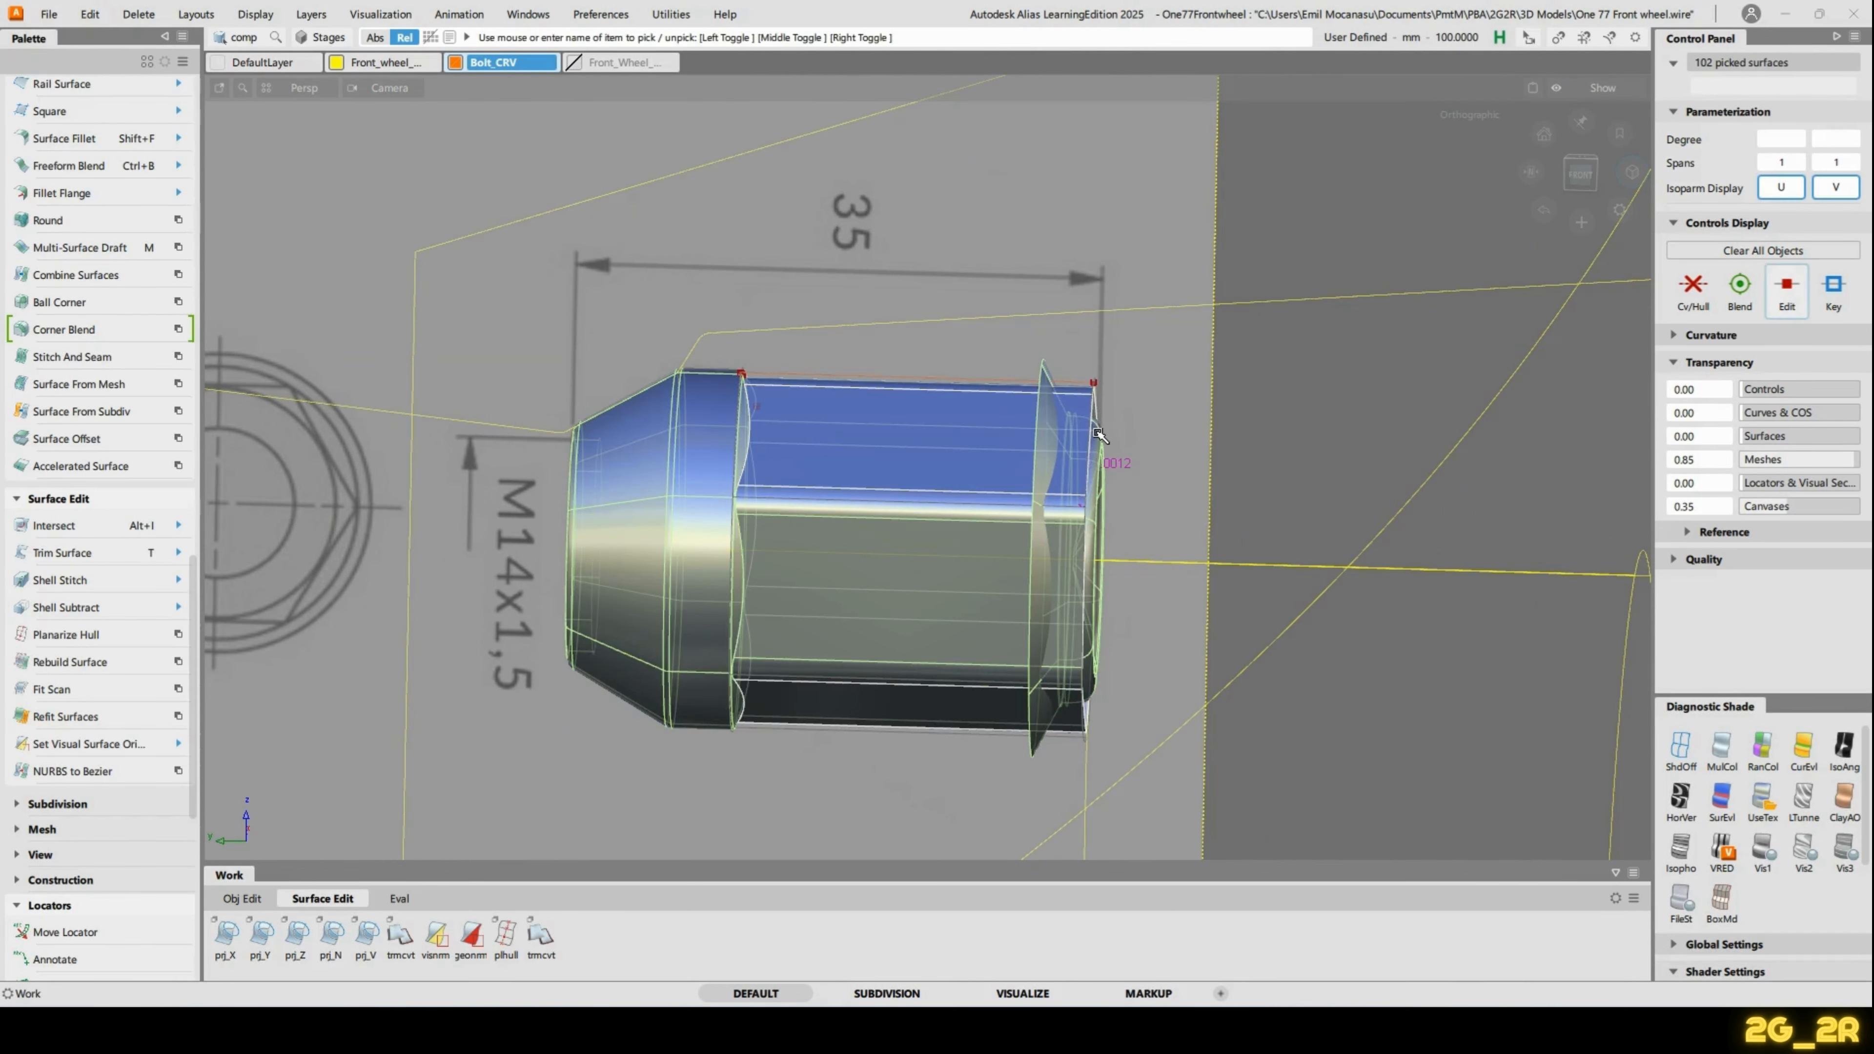
pyautogui.hotkey('alt', 'h')
pyautogui.keyDown('ctrl'); pyautogui.keyDown('shift'); pyautogui.moveTo(1029, 420); pyautogui.dragTo(1030, 376); pyautogui.keyUp('shift'); pyautogui.keyUp('ctrl')
# Start a Surface Fillet and set its center radius to 1 mm.
pyautogui.keyDown('alt'); pyautogui.keyDown('shift'); pyautogui.moveTo(1030, 413); pyautogui.dragTo(907, 509); pyautogui.keyUp('shift'); pyautogui.keyUp('alt')
pyautogui.keyDown('alt'); pyautogui.keyDown('shift'); pyautogui.moveTo(908, 509); pyautogui.dragTo(1010, 529, button='right'); pyautogui.keyUp('shift'); pyautogui.keyUp('alt')
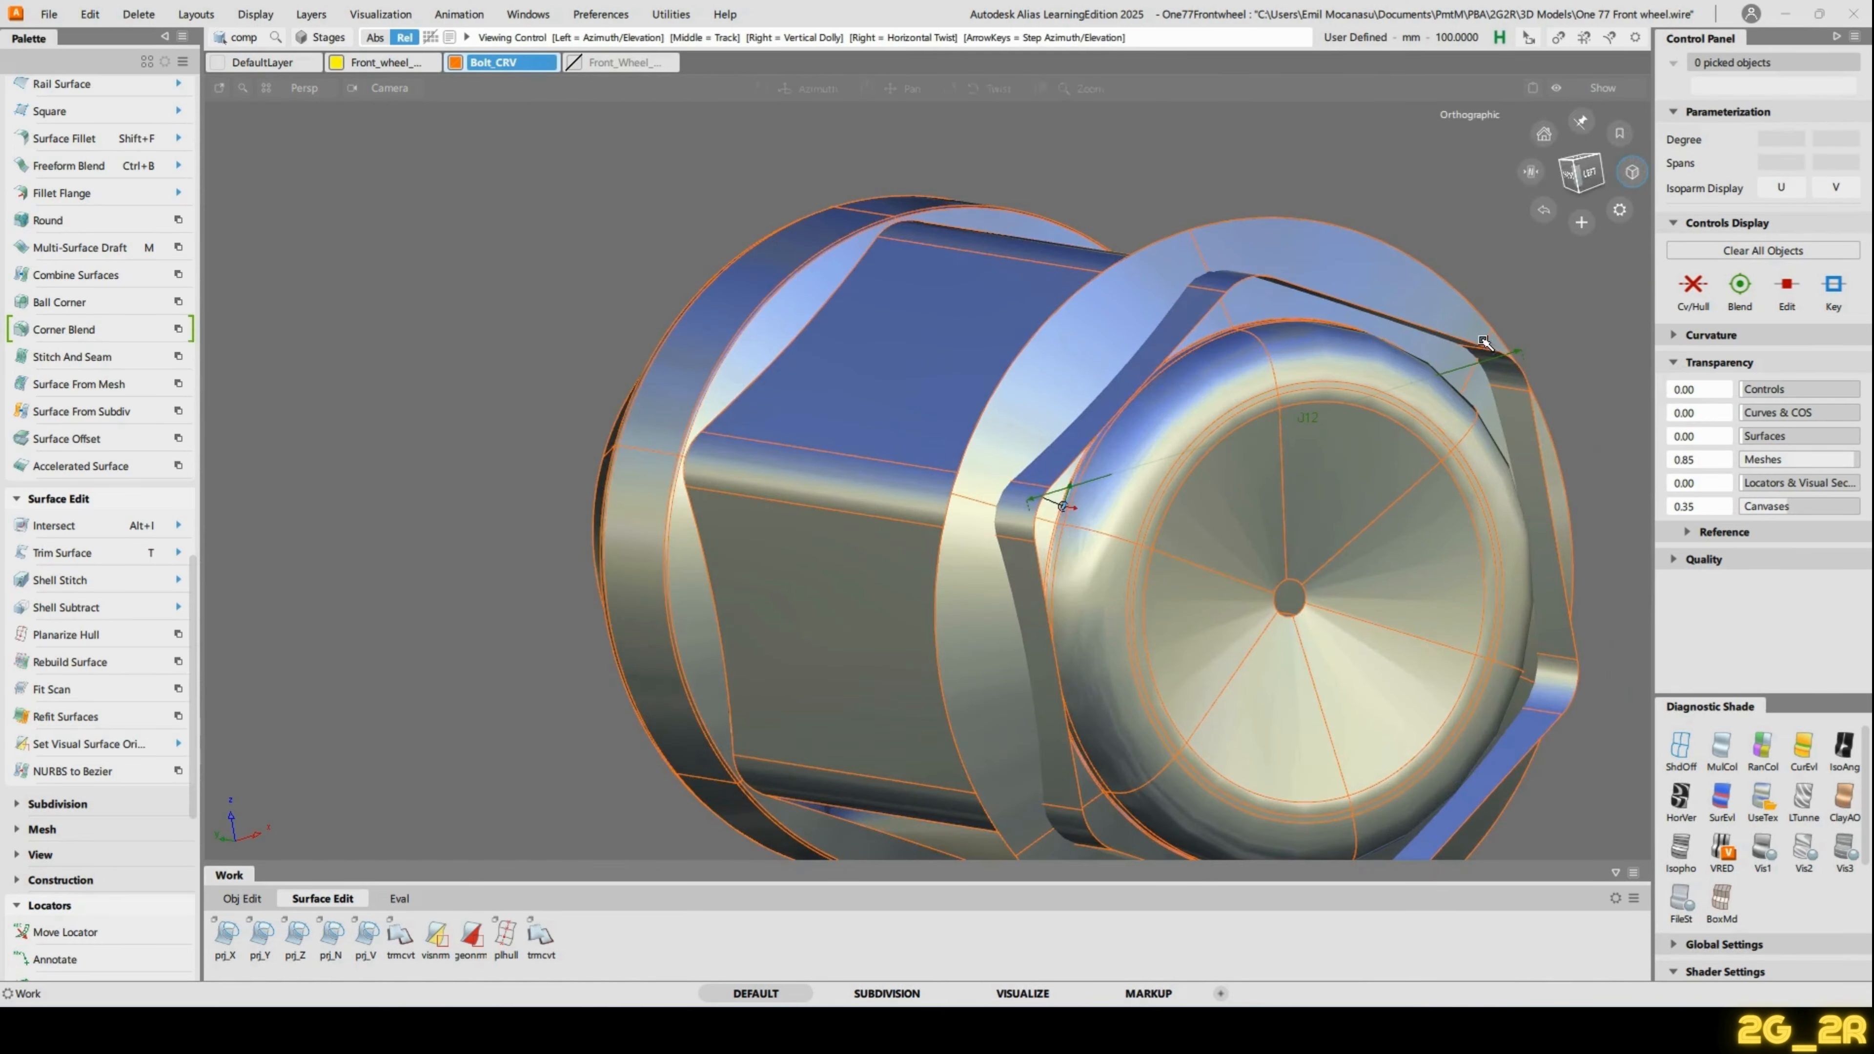
pyautogui.keyDown('alt'); pyautogui.keyDown('shift'); pyautogui.moveTo(1062, 506); pyautogui.dragTo(996, 510); pyautogui.keyUp('shift'); pyautogui.keyUp('alt')
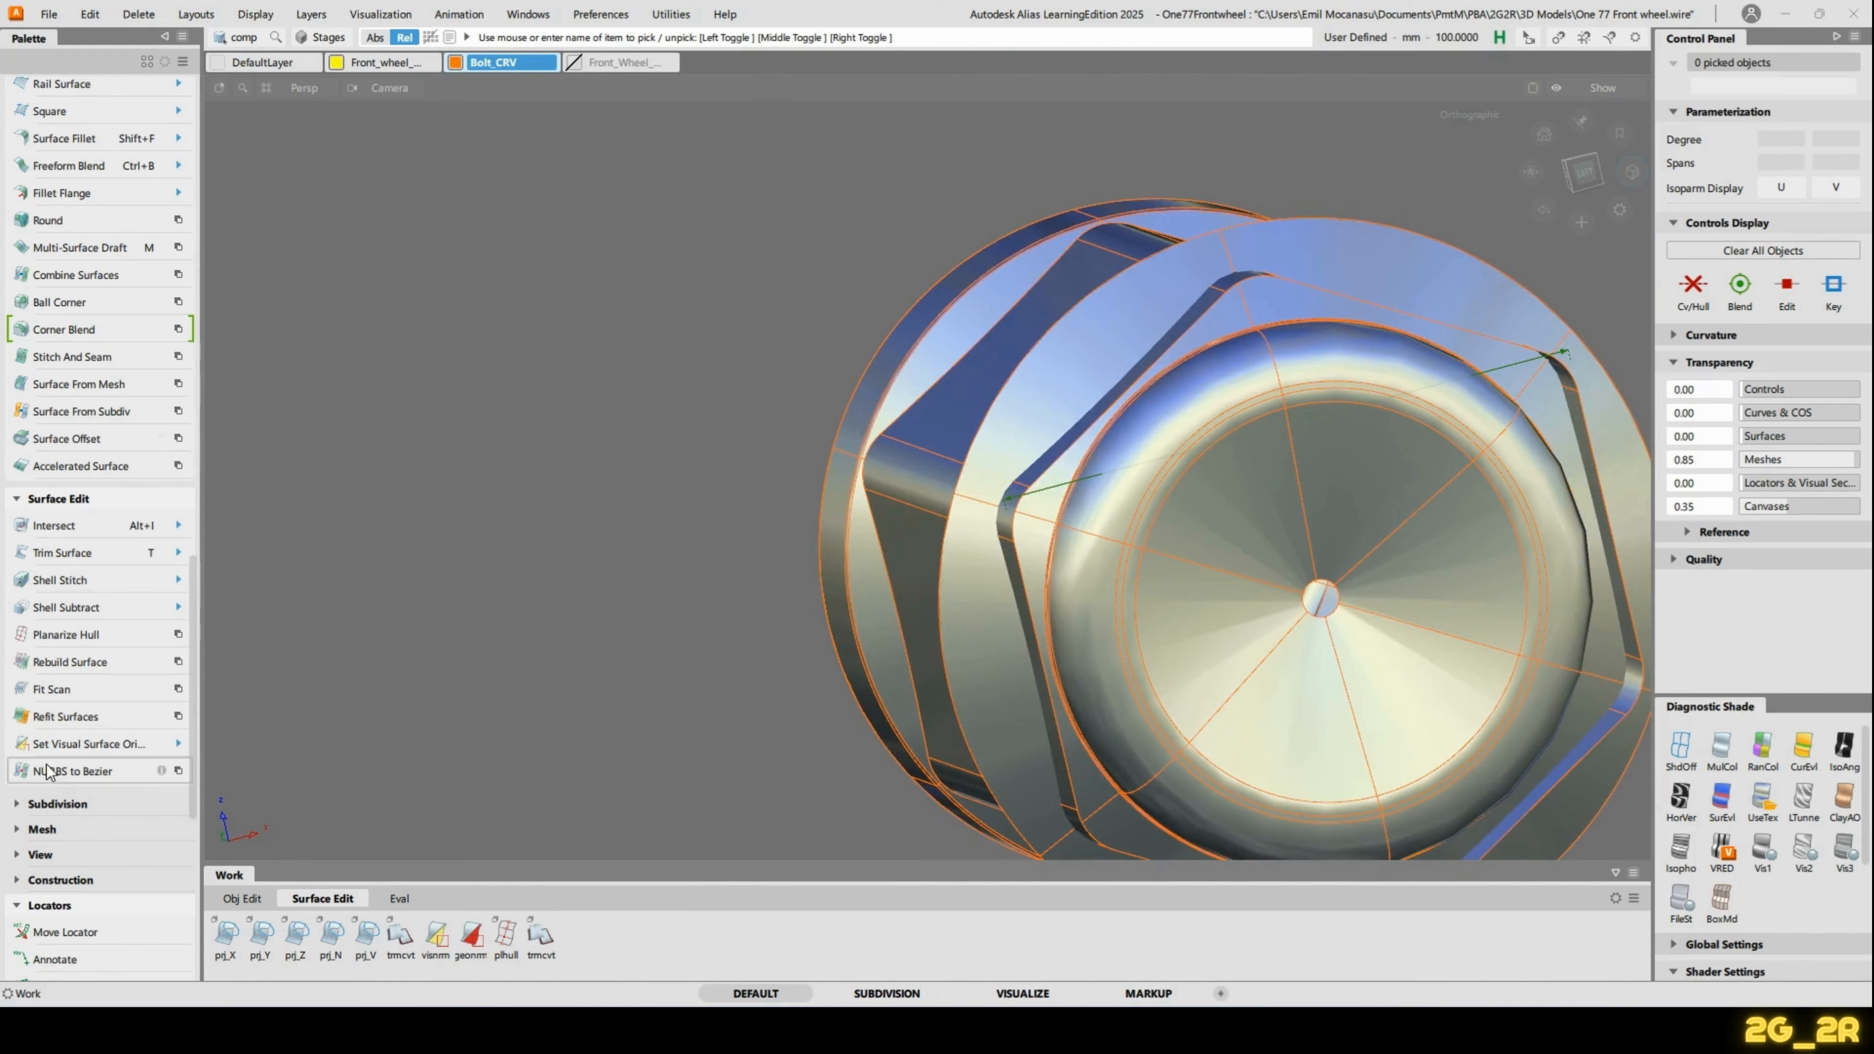
pyautogui.scroll(3, 94, 421)
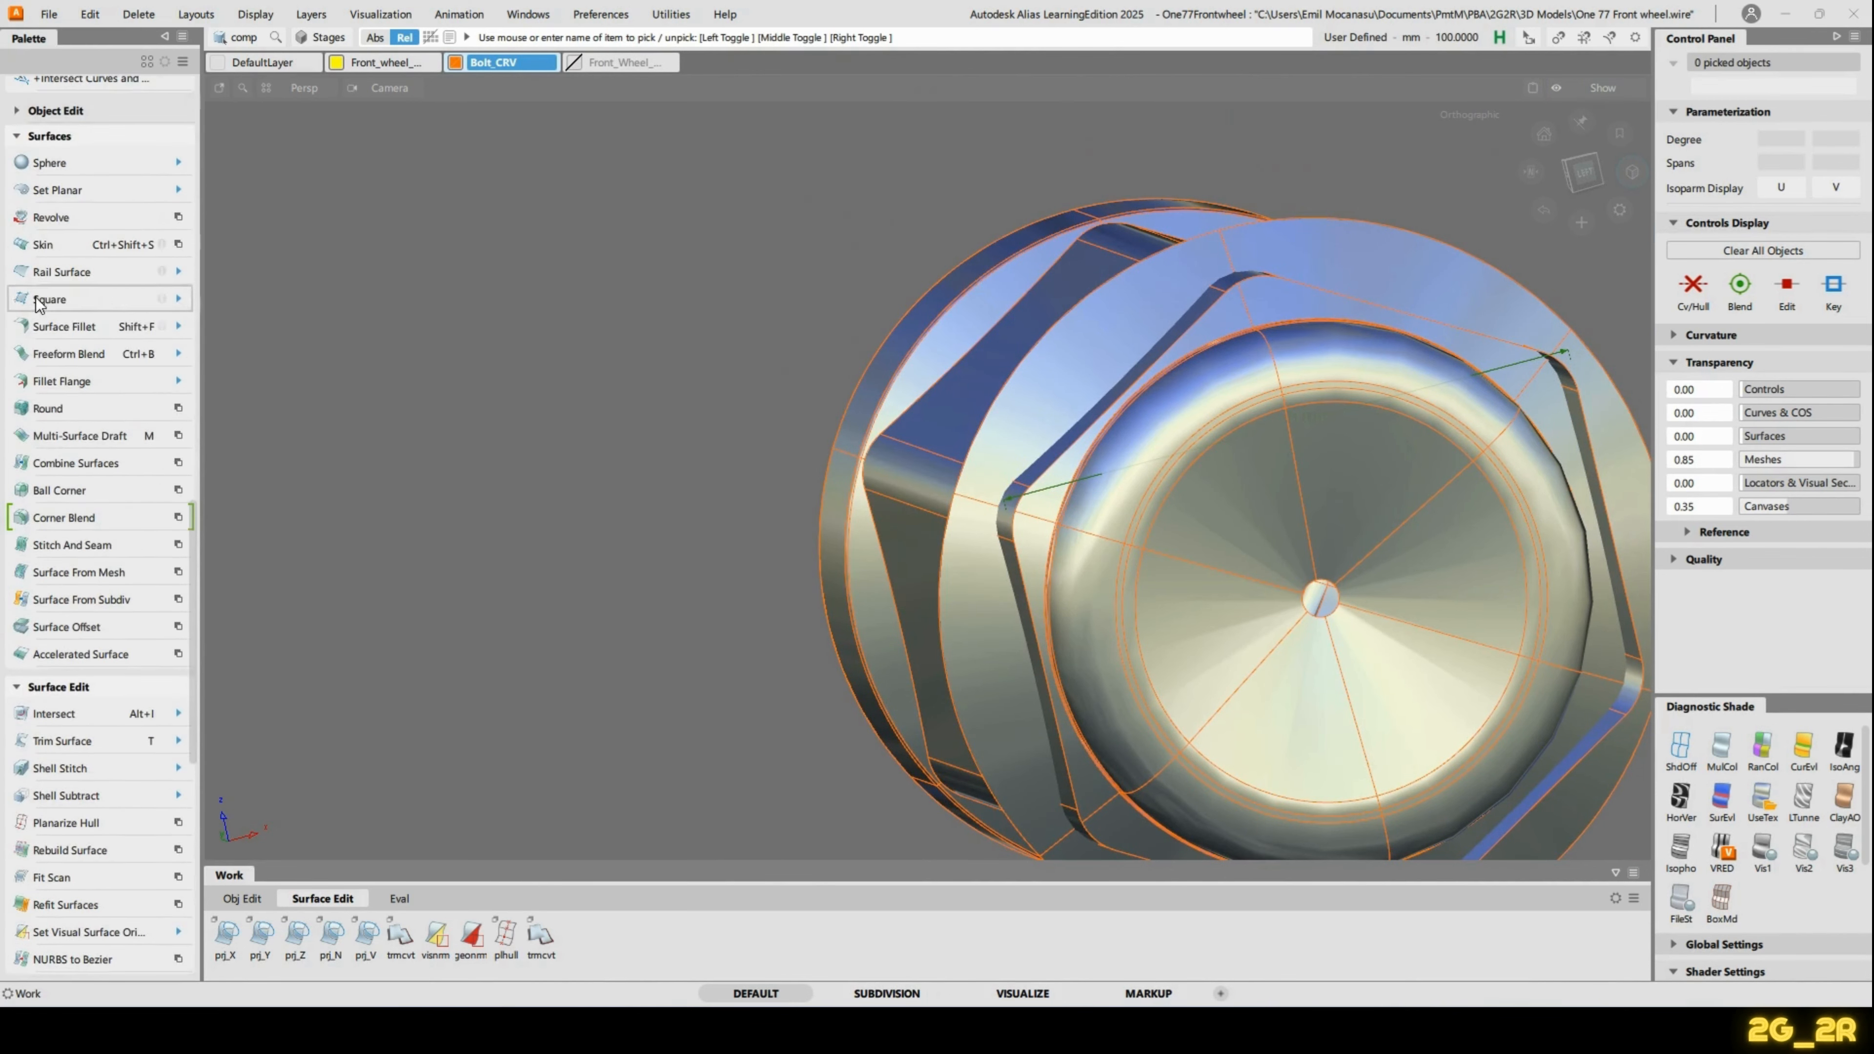
pyautogui.click(55, 331)
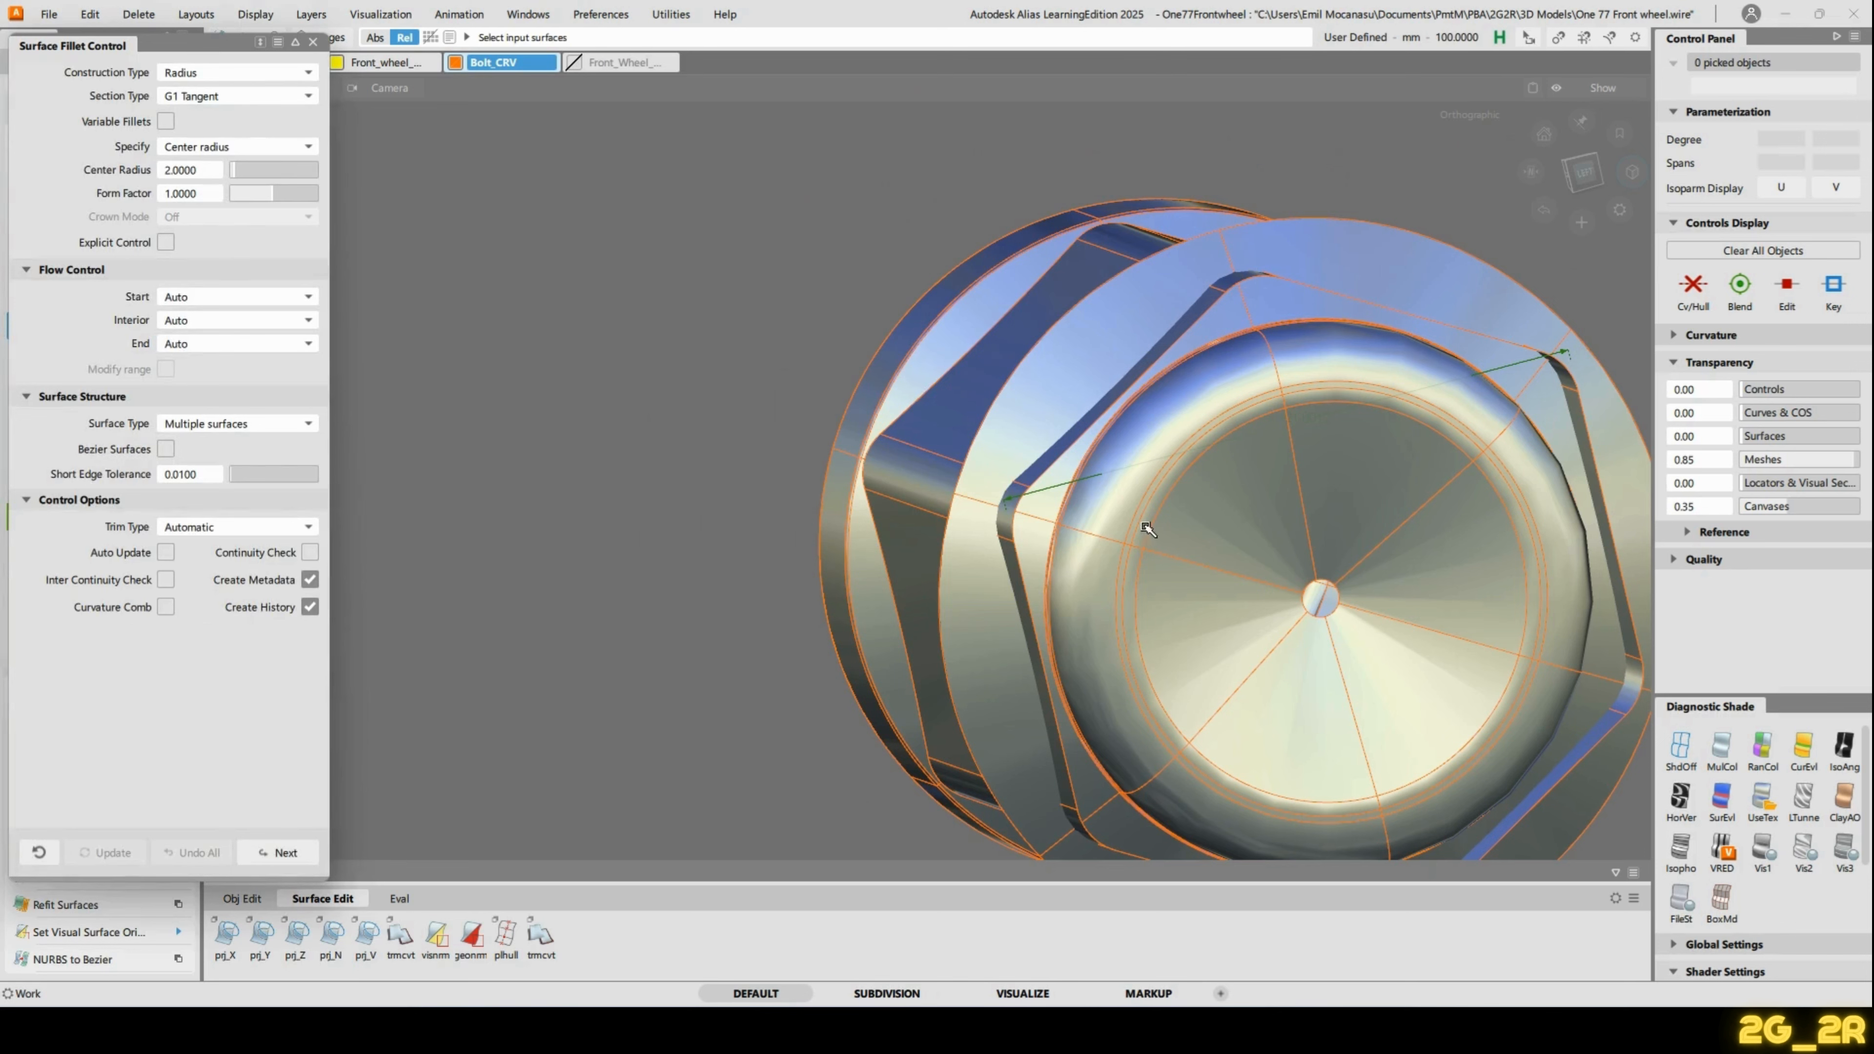
pyautogui.keyDown('alt'); pyautogui.keyDown('shift'); pyautogui.moveTo(908, 581); pyautogui.dragTo(1055, 581); pyautogui.keyUp('shift'); pyautogui.keyUp('alt')
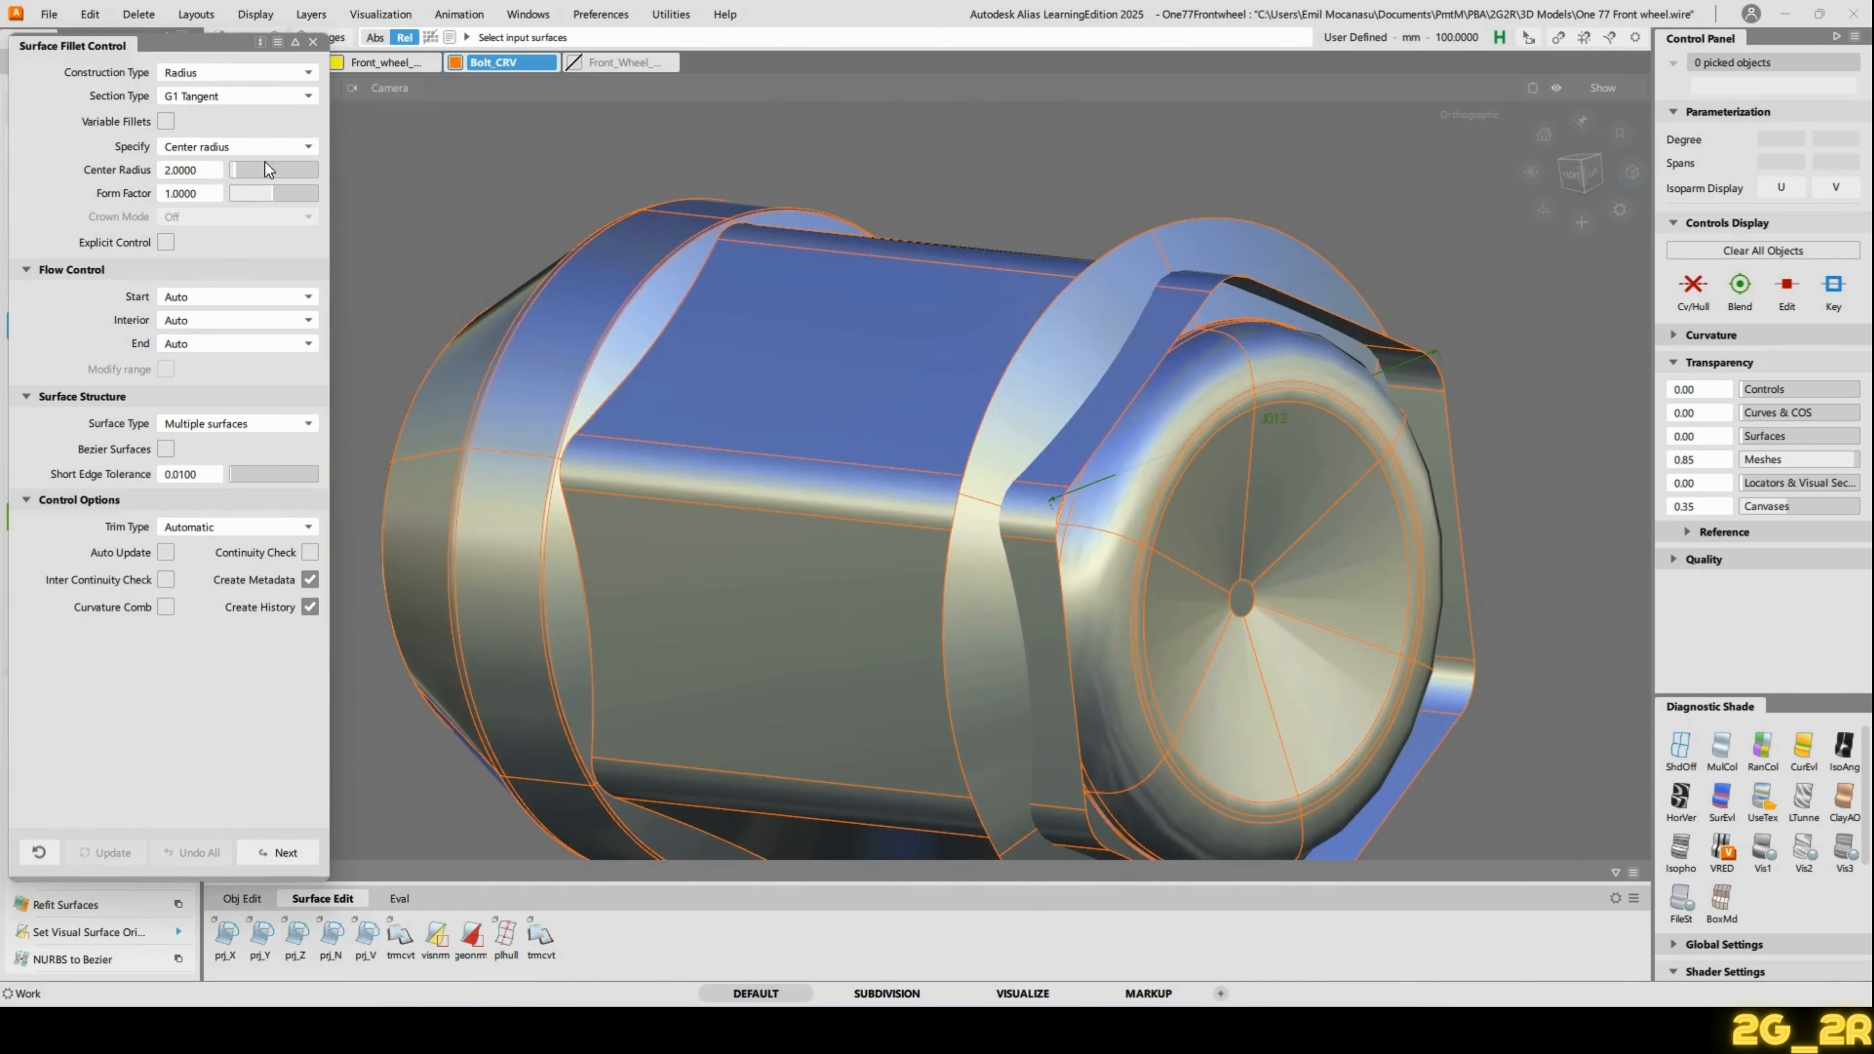
pyautogui.click(205, 166)
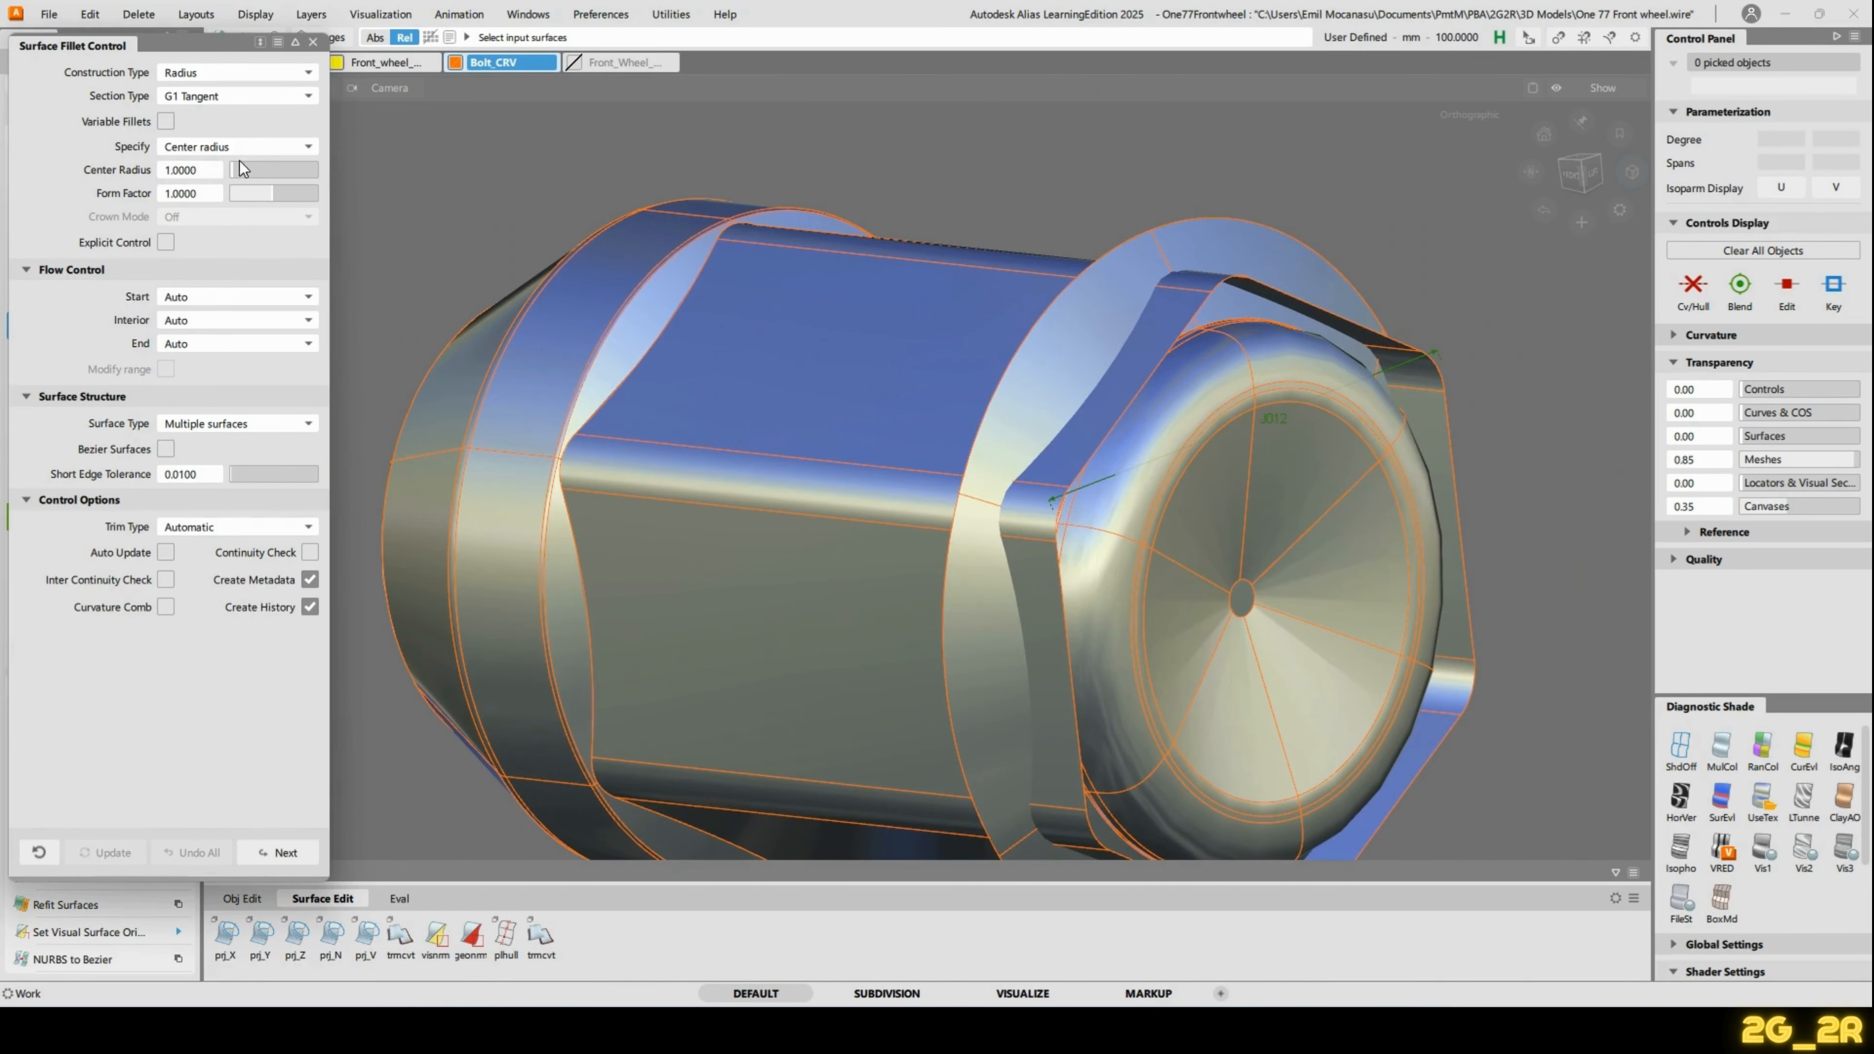
# Choose the hex body's flat faces and rounded corner surfaces as the fillet's first set of input surfaces.
pyautogui.keyDown('alt'); pyautogui.keyDown('shift'); pyautogui.moveTo(1220, 355); pyautogui.dragTo(1062, 391); pyautogui.keyUp('shift'); pyautogui.keyUp('alt')
pyautogui.keyDown('alt'); pyautogui.keyDown('shift'); pyautogui.moveTo(1062, 391); pyautogui.dragTo(1117, 381, button='right'); pyautogui.keyUp('shift'); pyautogui.keyUp('alt')
pyautogui.keyDown('alt'); pyautogui.keyDown('shift'); pyautogui.moveTo(1117, 381); pyautogui.dragTo(1084, 452, button='middle'); pyautogui.keyUp('shift'); pyautogui.keyUp('alt')
pyautogui.keyDown('alt'); pyautogui.keyDown('shift'); pyautogui.click(1039, 569); pyautogui.keyUp('shift'); pyautogui.keyUp('alt')
pyautogui.keyDown('alt'); pyautogui.keyDown('shift'); pyautogui.moveTo(1146, 728); pyautogui.dragTo(1078, 579); pyautogui.keyUp('shift'); pyautogui.keyUp('alt')
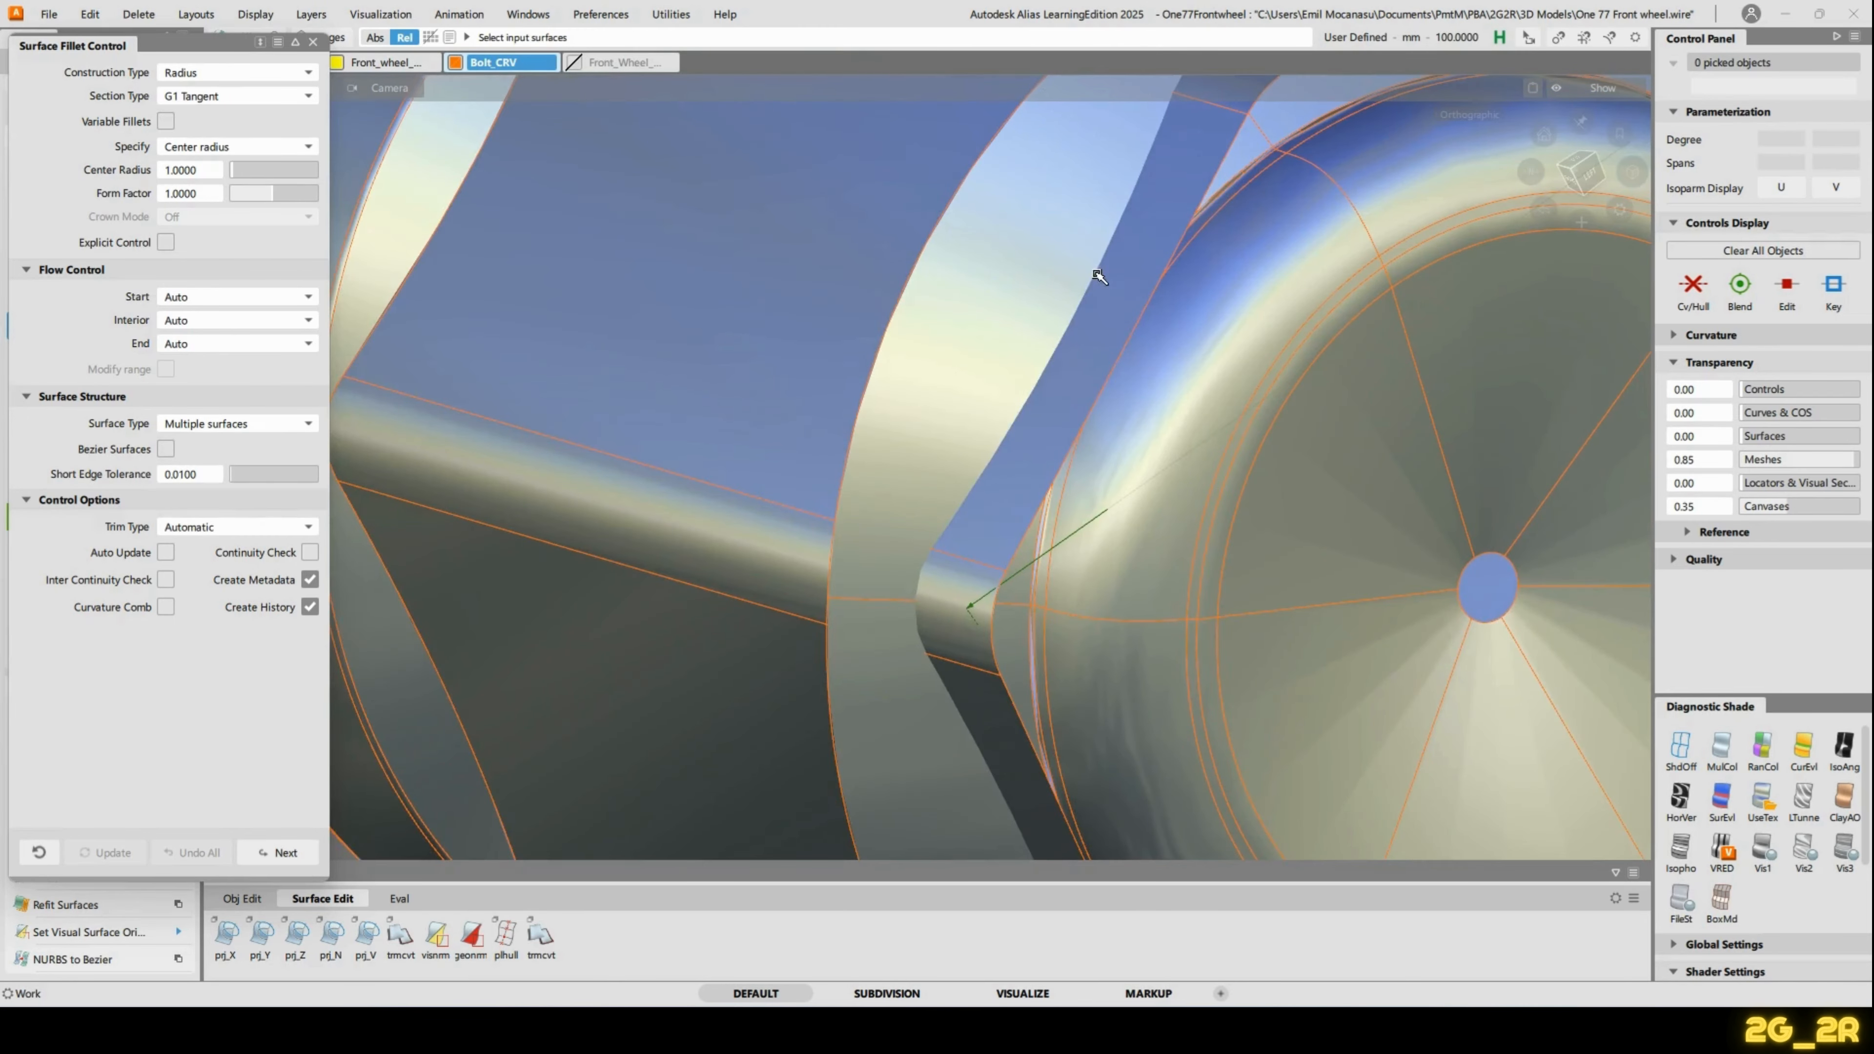
pyautogui.keyDown('alt'); pyautogui.keyDown('shift'); pyautogui.moveTo(895, 590); pyautogui.dragTo(954, 571); pyautogui.keyUp('shift'); pyautogui.keyUp('alt')
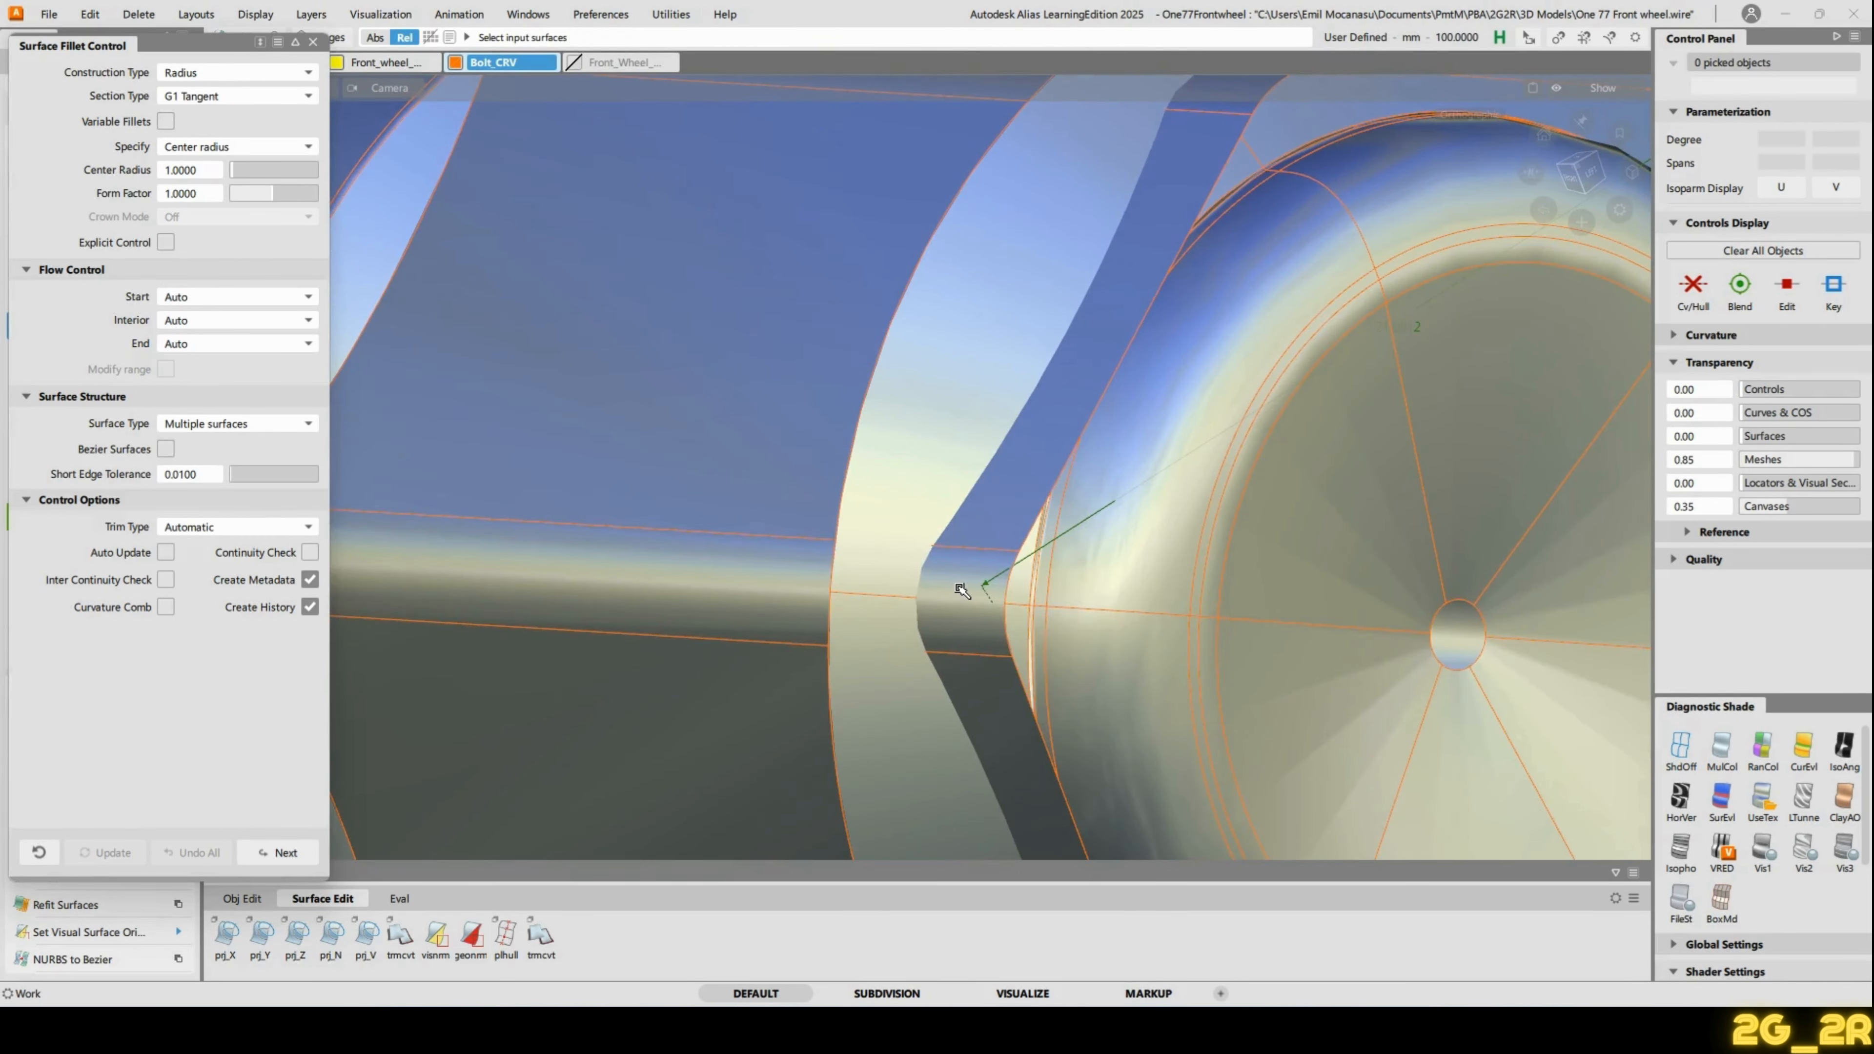
pyautogui.keyDown('alt'); pyautogui.keyDown('shift'); pyautogui.moveTo(1015, 510); pyautogui.dragTo(885, 540); pyautogui.keyUp('shift'); pyautogui.keyUp('alt')
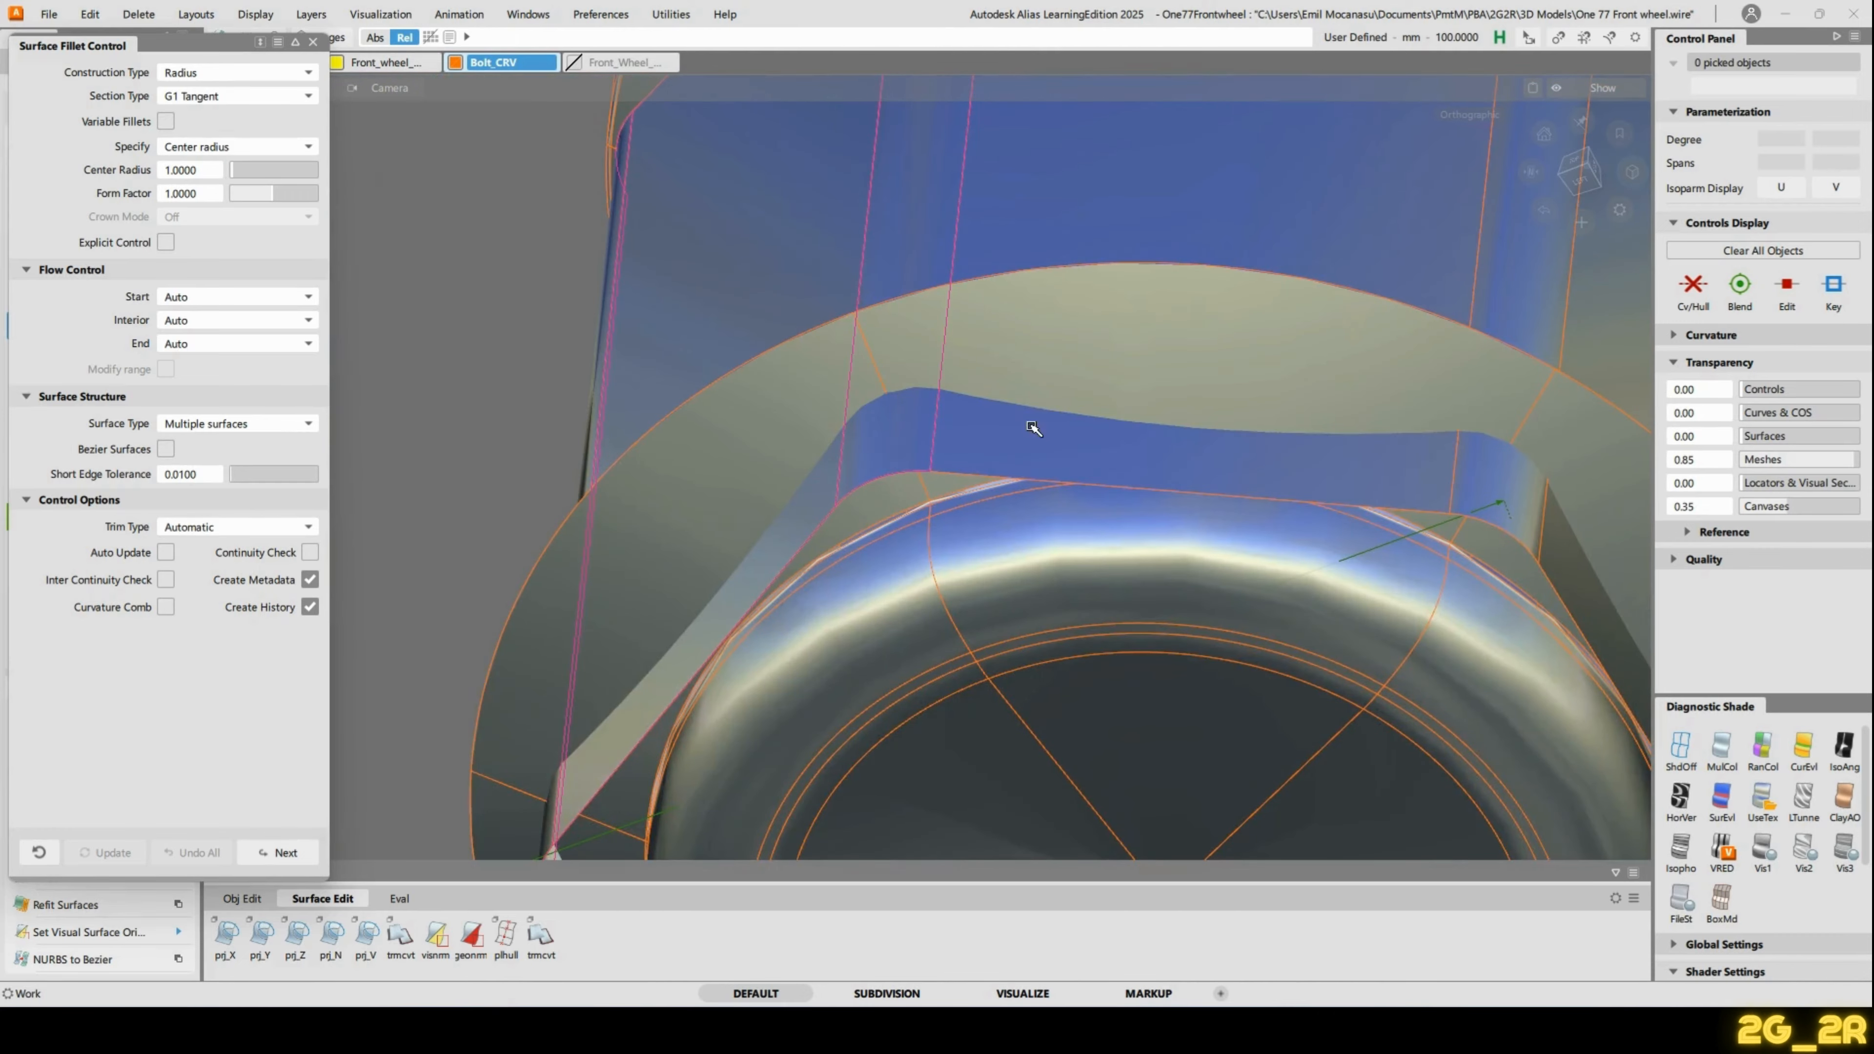
pyautogui.keyDown('alt'); pyautogui.keyDown('shift'); pyautogui.moveTo(1502, 502); pyautogui.dragTo(1174, 369); pyautogui.keyUp('shift'); pyautogui.keyUp('alt')
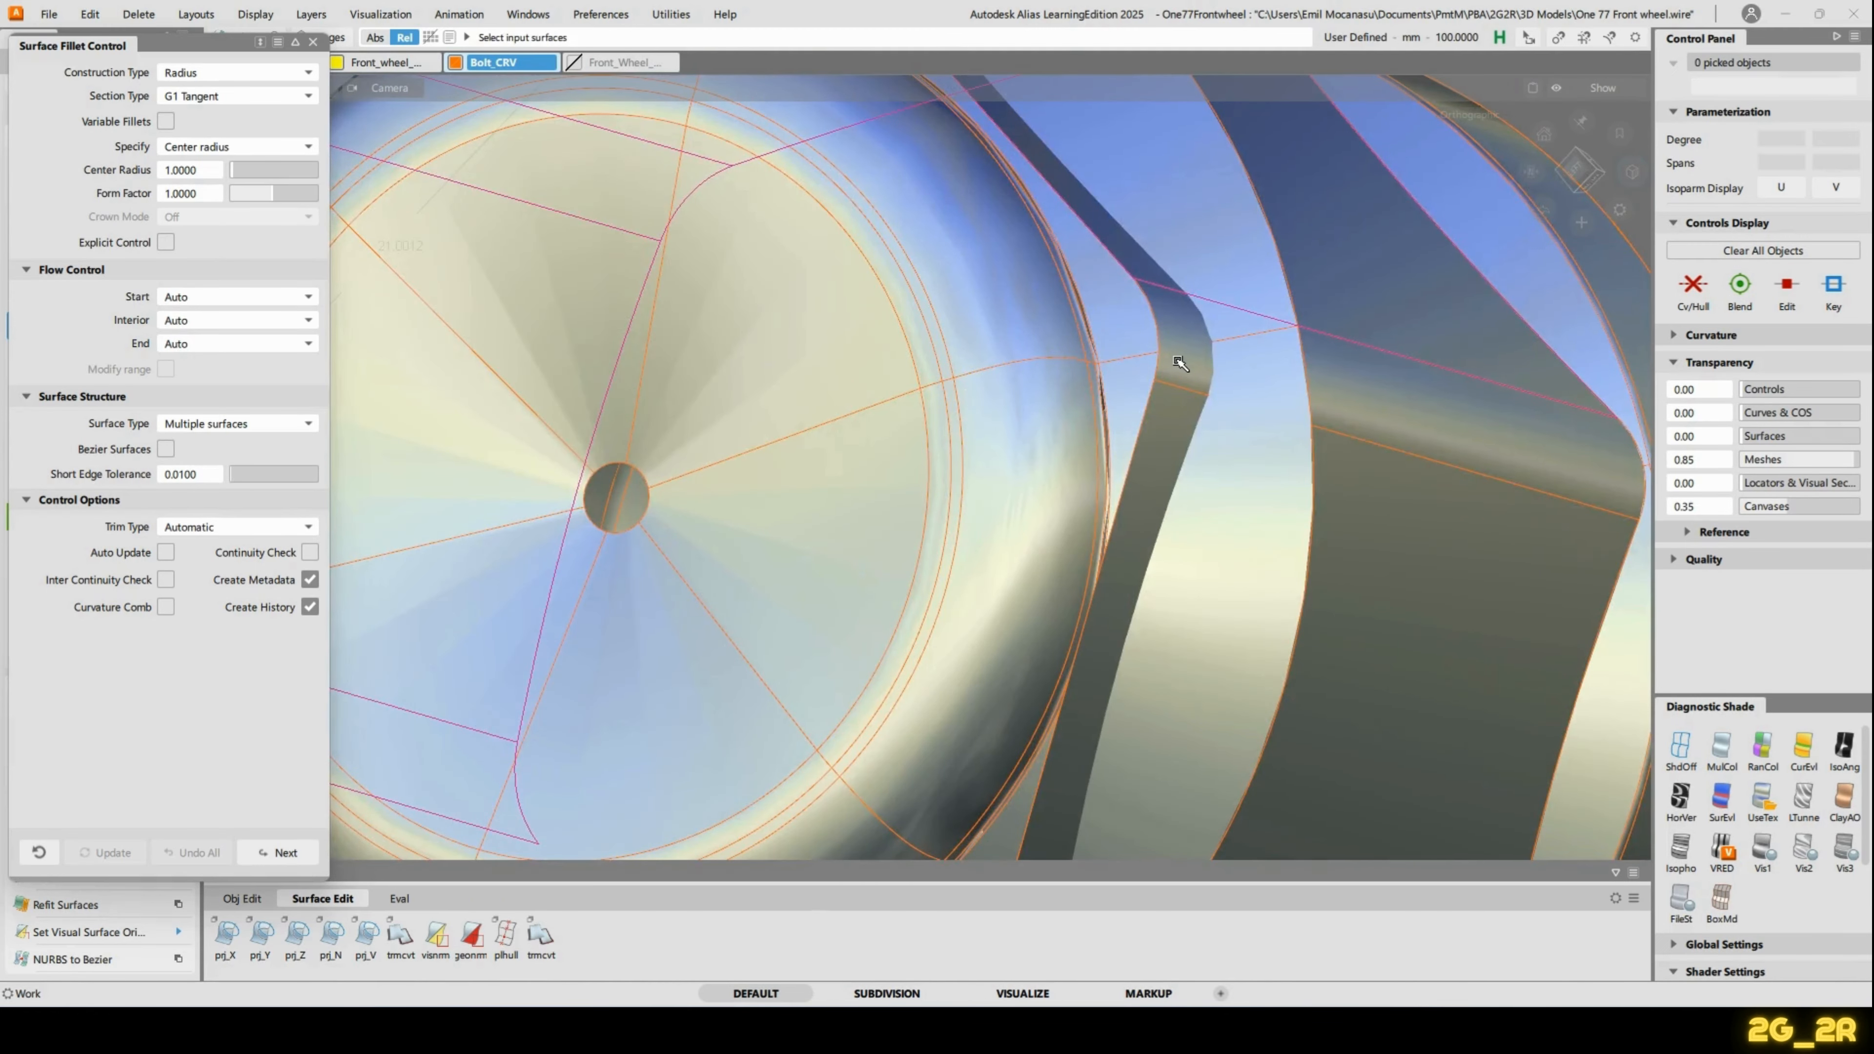
pyautogui.keyDown('alt'); pyautogui.keyDown('shift'); pyautogui.moveTo(1164, 436); pyautogui.dragTo(1183, 486, button='right'); pyautogui.keyUp('shift'); pyautogui.keyUp('alt')
pyautogui.keyDown('alt'); pyautogui.keyDown('shift'); pyautogui.moveTo(1183, 485); pyautogui.dragTo(1207, 462, button='middle'); pyautogui.keyUp('shift'); pyautogui.keyUp('alt')
pyautogui.keyDown('alt'); pyautogui.keyDown('shift'); pyautogui.moveTo(990, 600); pyautogui.dragTo(1033, 532); pyautogui.keyUp('shift'); pyautogui.keyUp('alt')
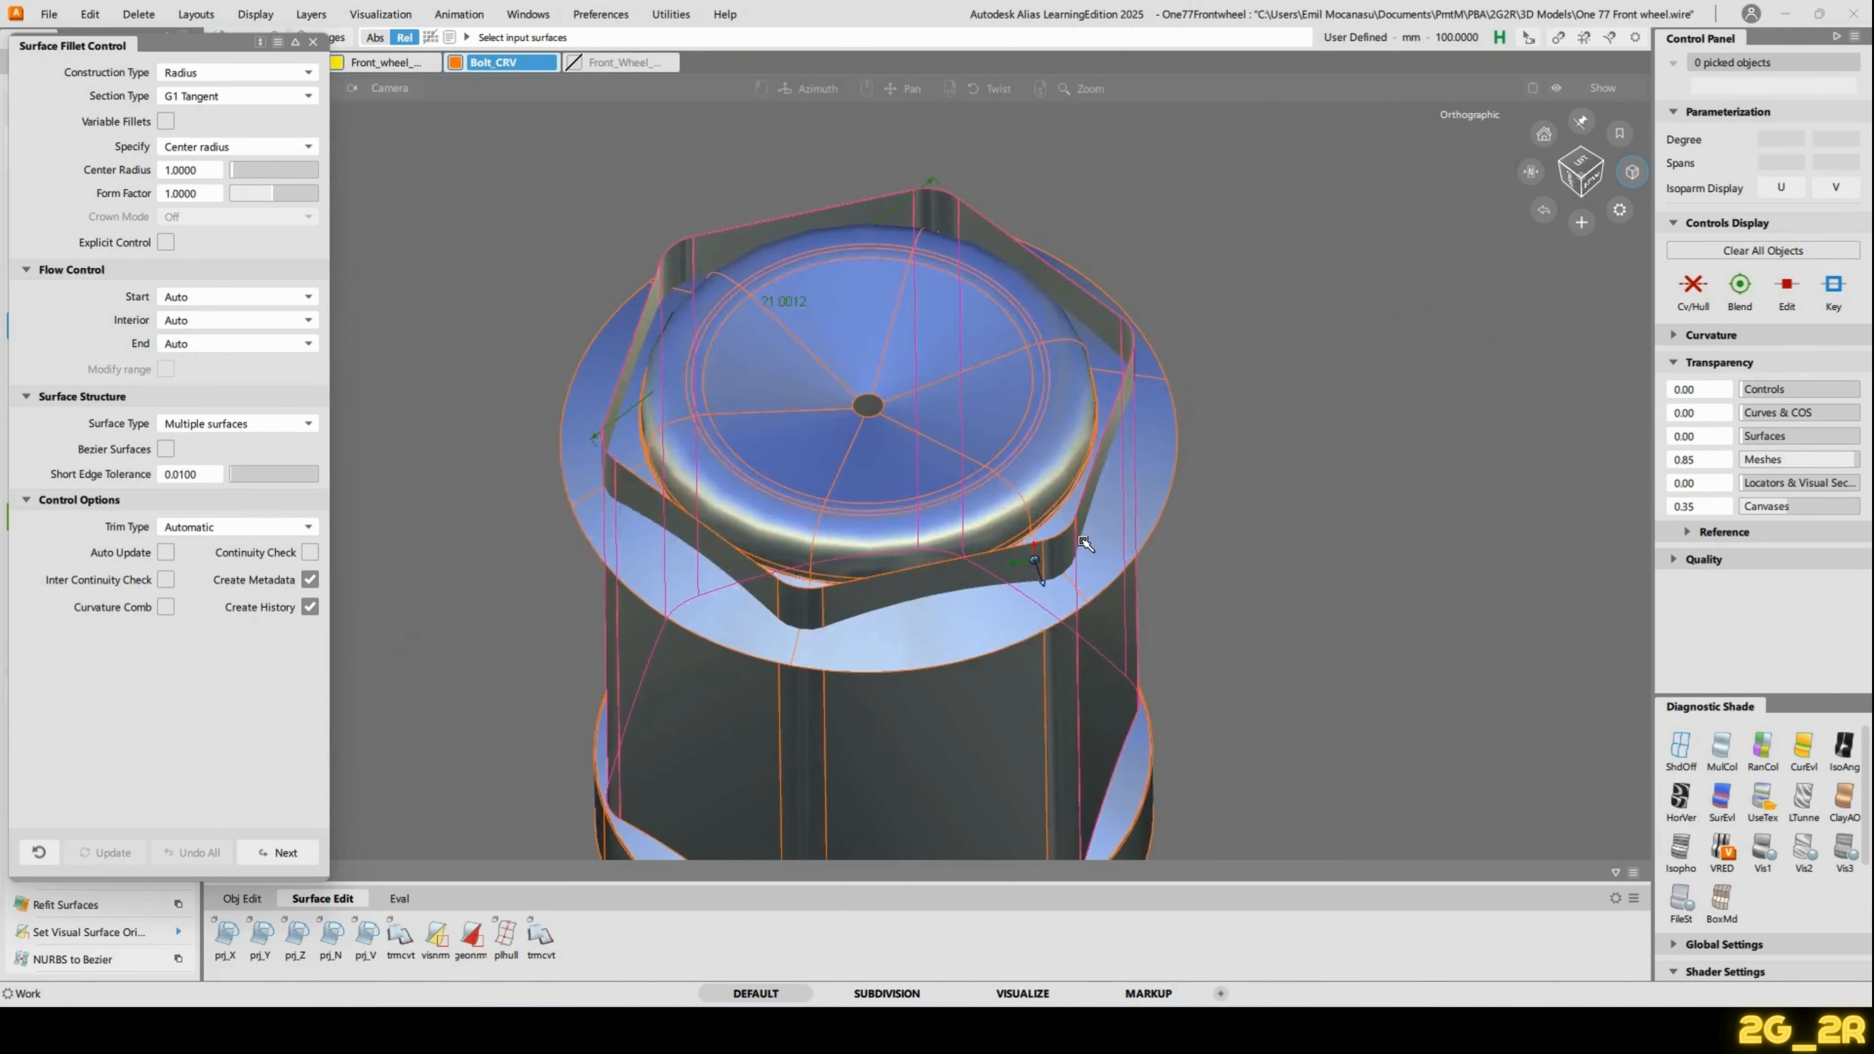
pyautogui.keyDown('alt'); pyautogui.keyDown('shift'); pyautogui.moveTo(1033, 531); pyautogui.dragTo(1086, 547, button='right'); pyautogui.keyUp('shift'); pyautogui.keyUp('alt')
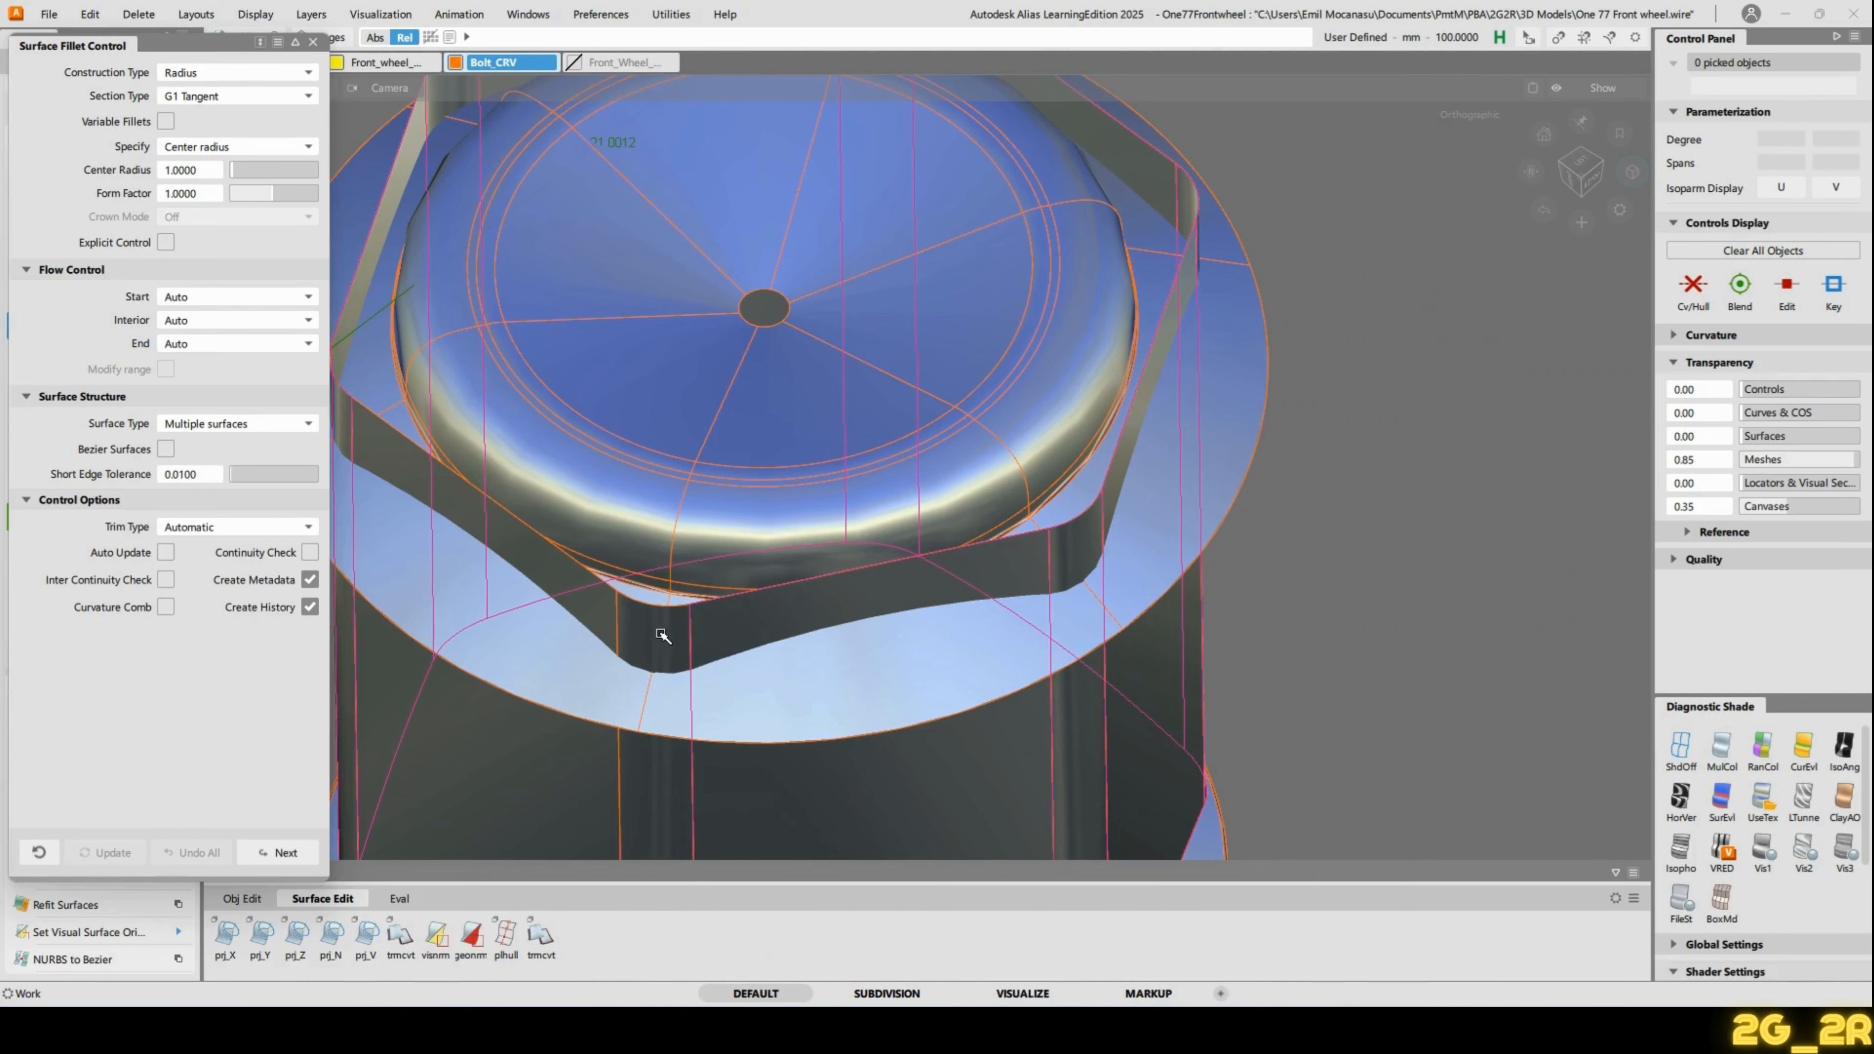
pyautogui.keyDown('alt'); pyautogui.keyDown('shift'); pyautogui.moveTo(661, 635); pyautogui.dragTo(1208, 611); pyautogui.keyUp('shift'); pyautogui.keyUp('alt')
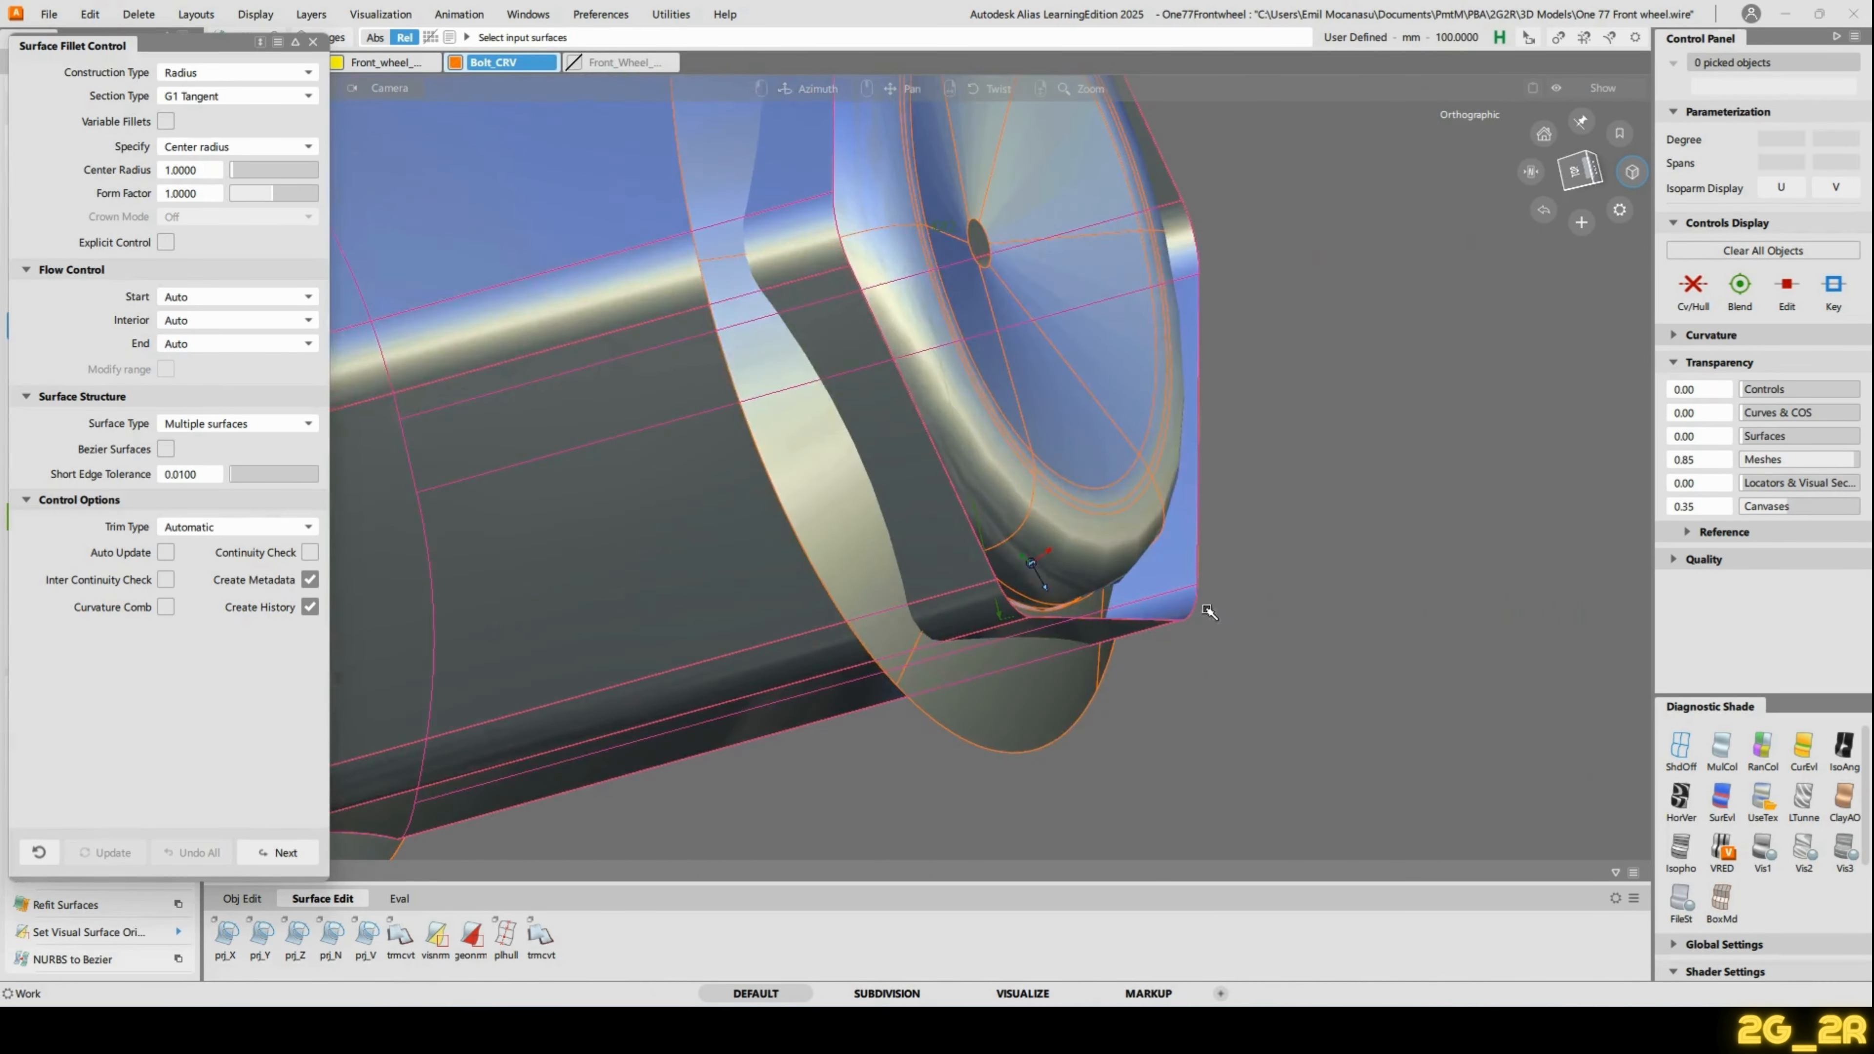
# Choose the slanted ring segments around the end cap as the fillet's second set of input surfaces.
pyautogui.click(1579, 201)
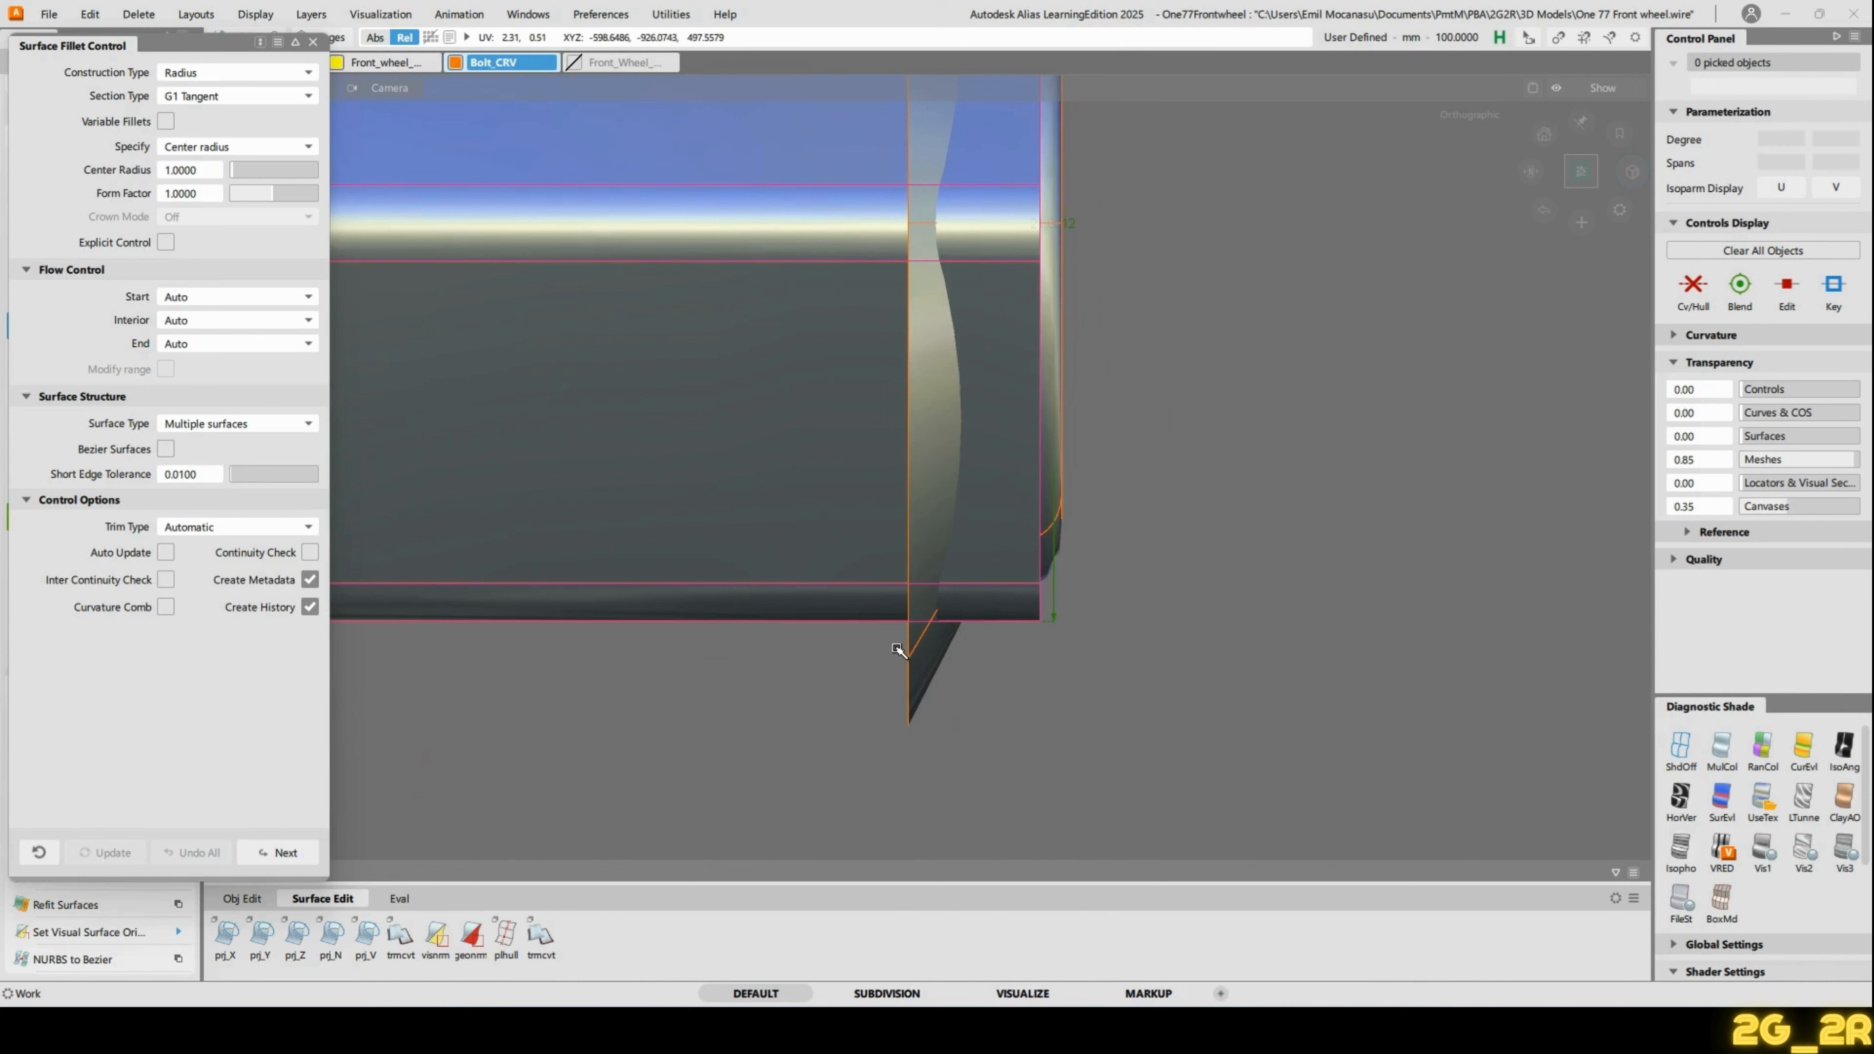
pyautogui.keyDown('alt'); pyautogui.keyDown('shift'); pyautogui.moveTo(982, 795); pyautogui.dragTo(1099, 656); pyautogui.keyUp('shift'); pyautogui.keyUp('alt')
pyautogui.click(1568, 171)
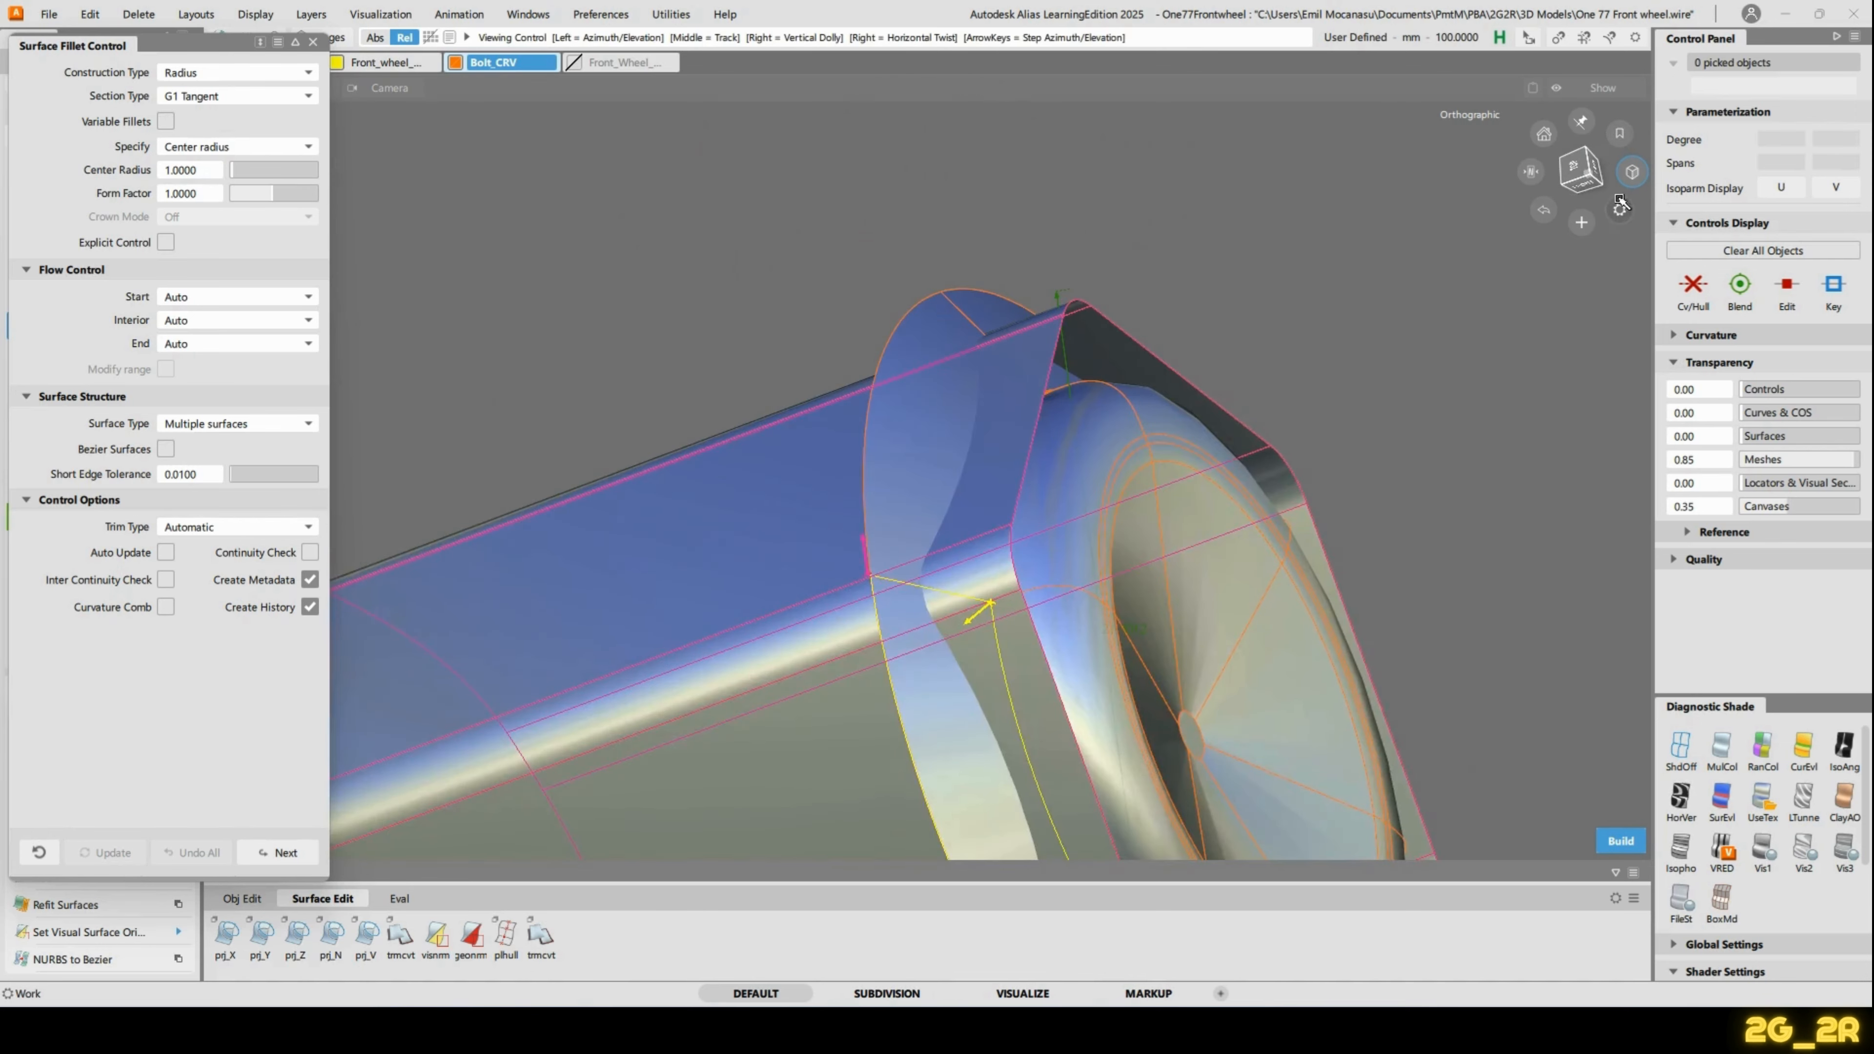
pyautogui.keyDown('alt'); pyautogui.keyDown('shift'); pyautogui.moveTo(996, 322); pyautogui.dragTo(1308, 699); pyautogui.keyUp('shift'); pyautogui.keyUp('alt')
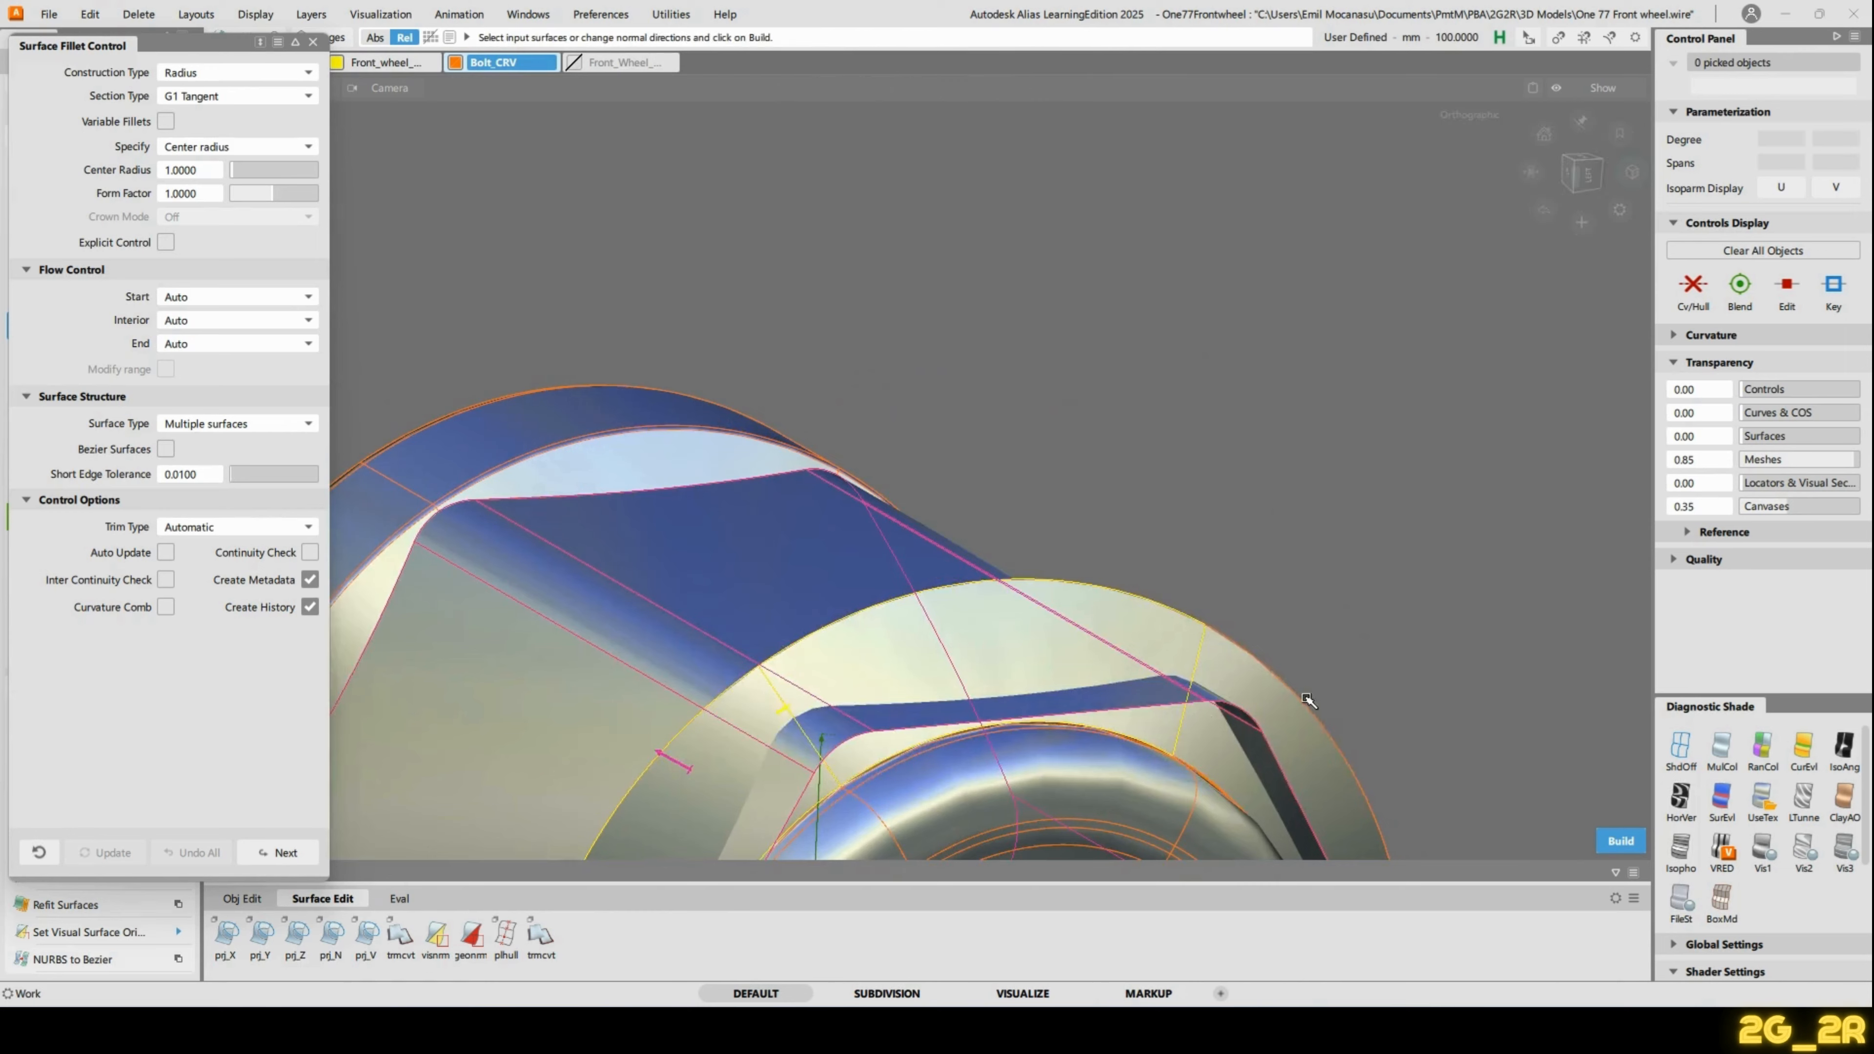
pyautogui.keyDown('alt'); pyautogui.keyDown('shift'); pyautogui.moveTo(1376, 560); pyautogui.dragTo(1310, 426, button='right'); pyautogui.keyUp('shift'); pyautogui.keyUp('alt')
pyautogui.keyDown('alt'); pyautogui.keyDown('shift'); pyautogui.moveTo(1310, 426); pyautogui.dragTo(1069, 414); pyautogui.keyUp('shift'); pyautogui.keyUp('alt')
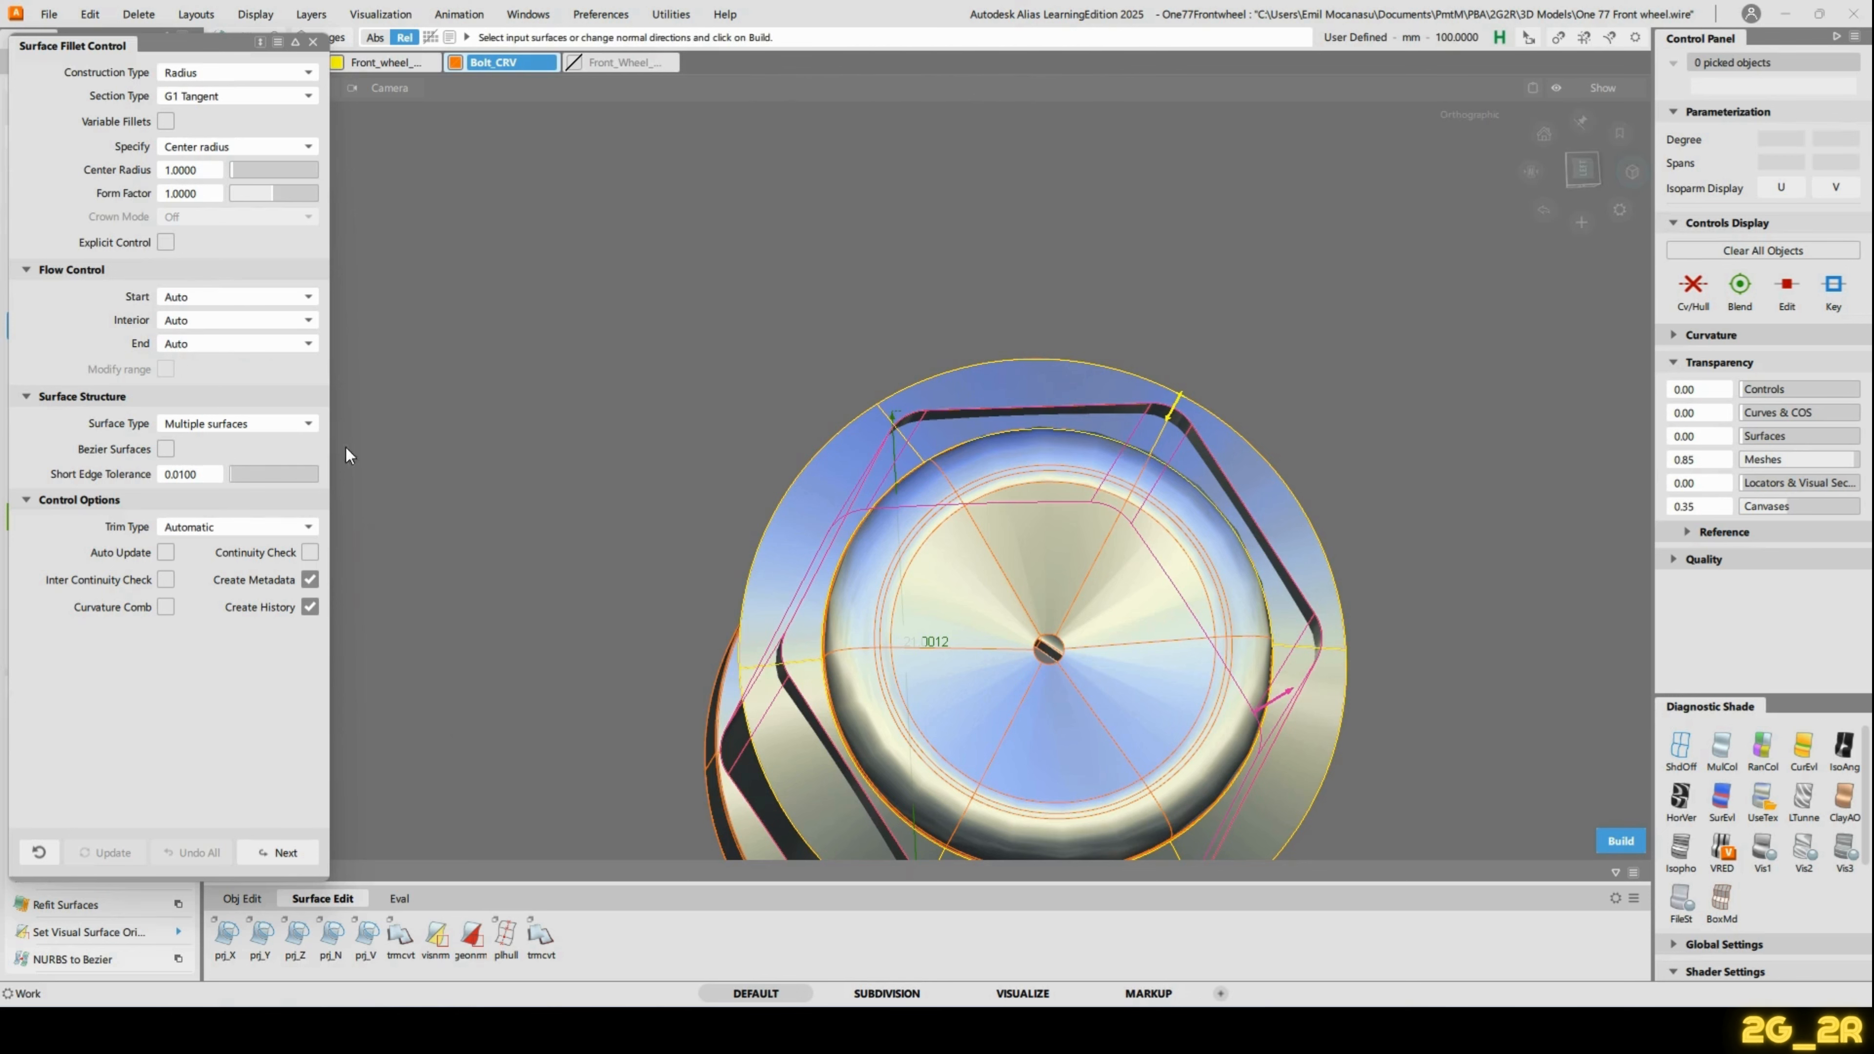
pyautogui.keyDown('alt'); pyautogui.keyDown('shift'); pyautogui.moveTo(561, 451); pyautogui.dragTo(1031, 456); pyautogui.keyUp('shift'); pyautogui.keyUp('alt')
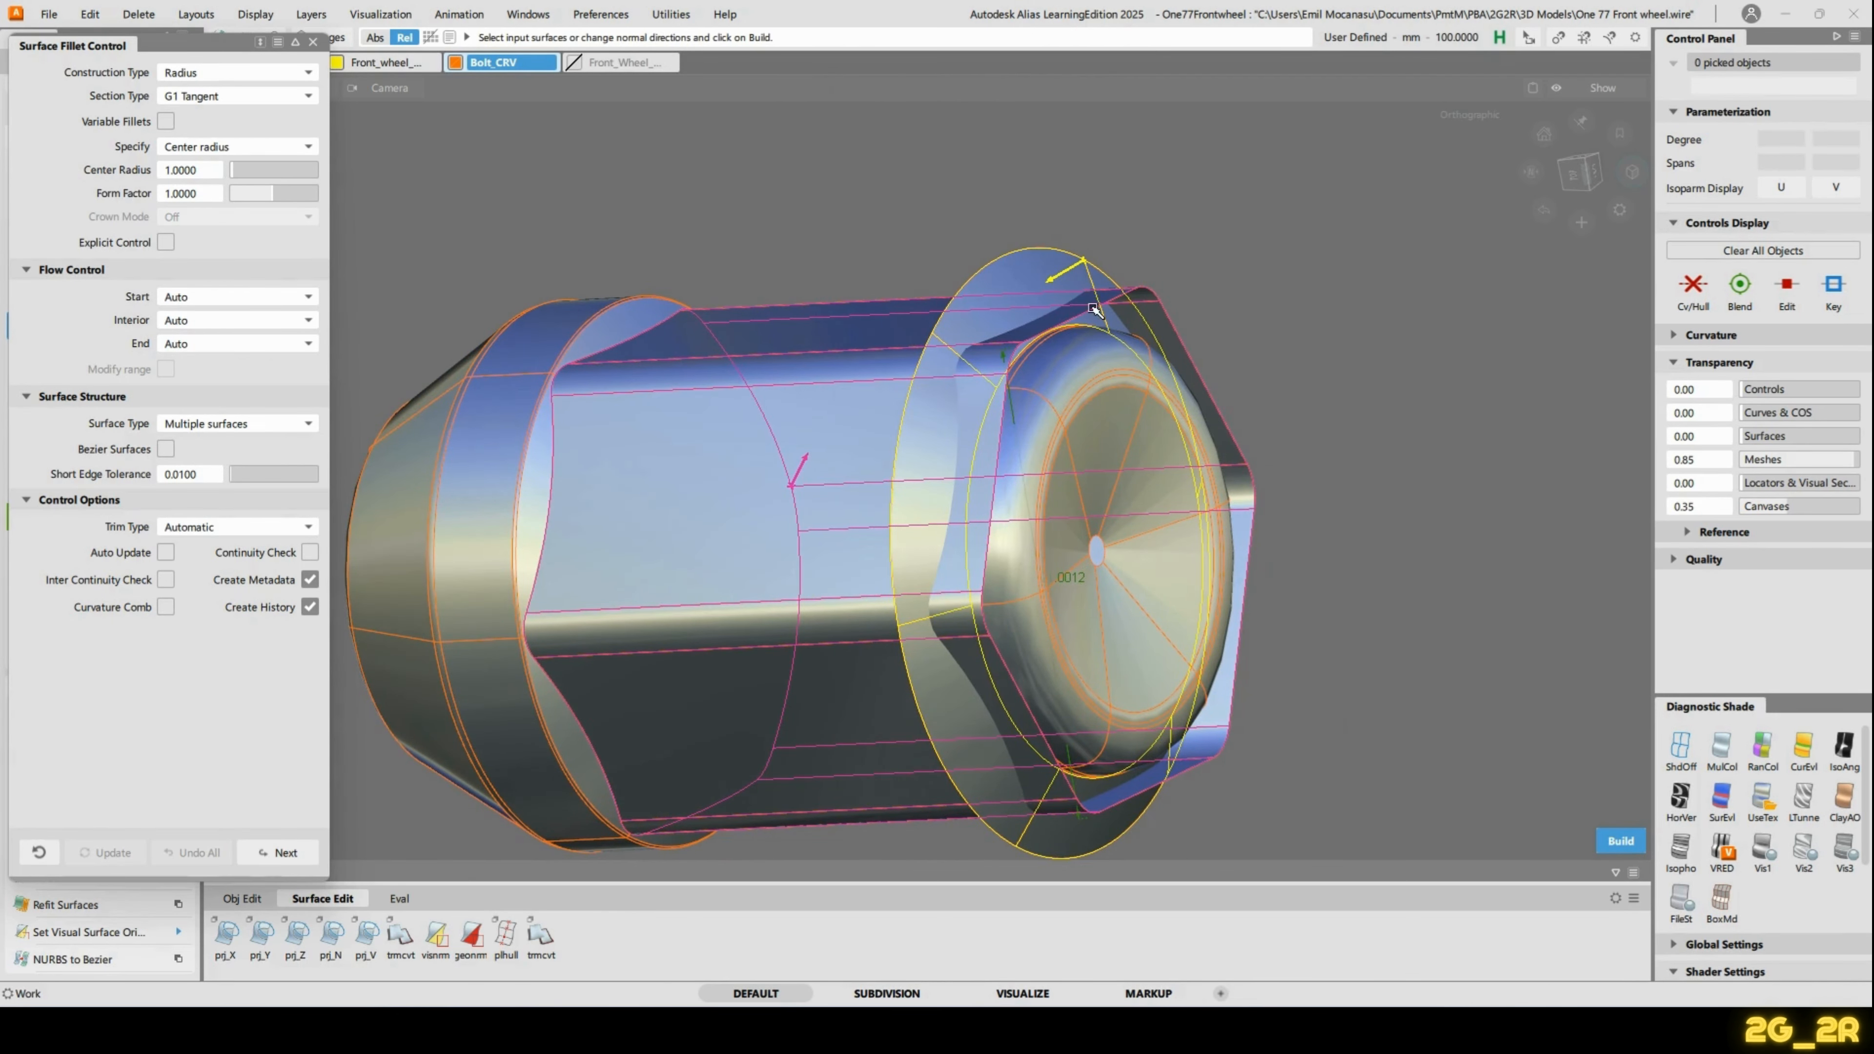
# Build the 1 mm fillet between the hex body and the slanted ring at the end cap.
pyautogui.keyDown('alt'); pyautogui.keyDown('shift'); pyautogui.moveTo(858, 464); pyautogui.dragTo(809, 378); pyautogui.keyUp('shift'); pyautogui.keyUp('alt')
pyautogui.keyDown('alt'); pyautogui.keyDown('shift'); pyautogui.moveTo(738, 473); pyautogui.dragTo(940, 314); pyautogui.keyUp('shift'); pyautogui.keyUp('alt')
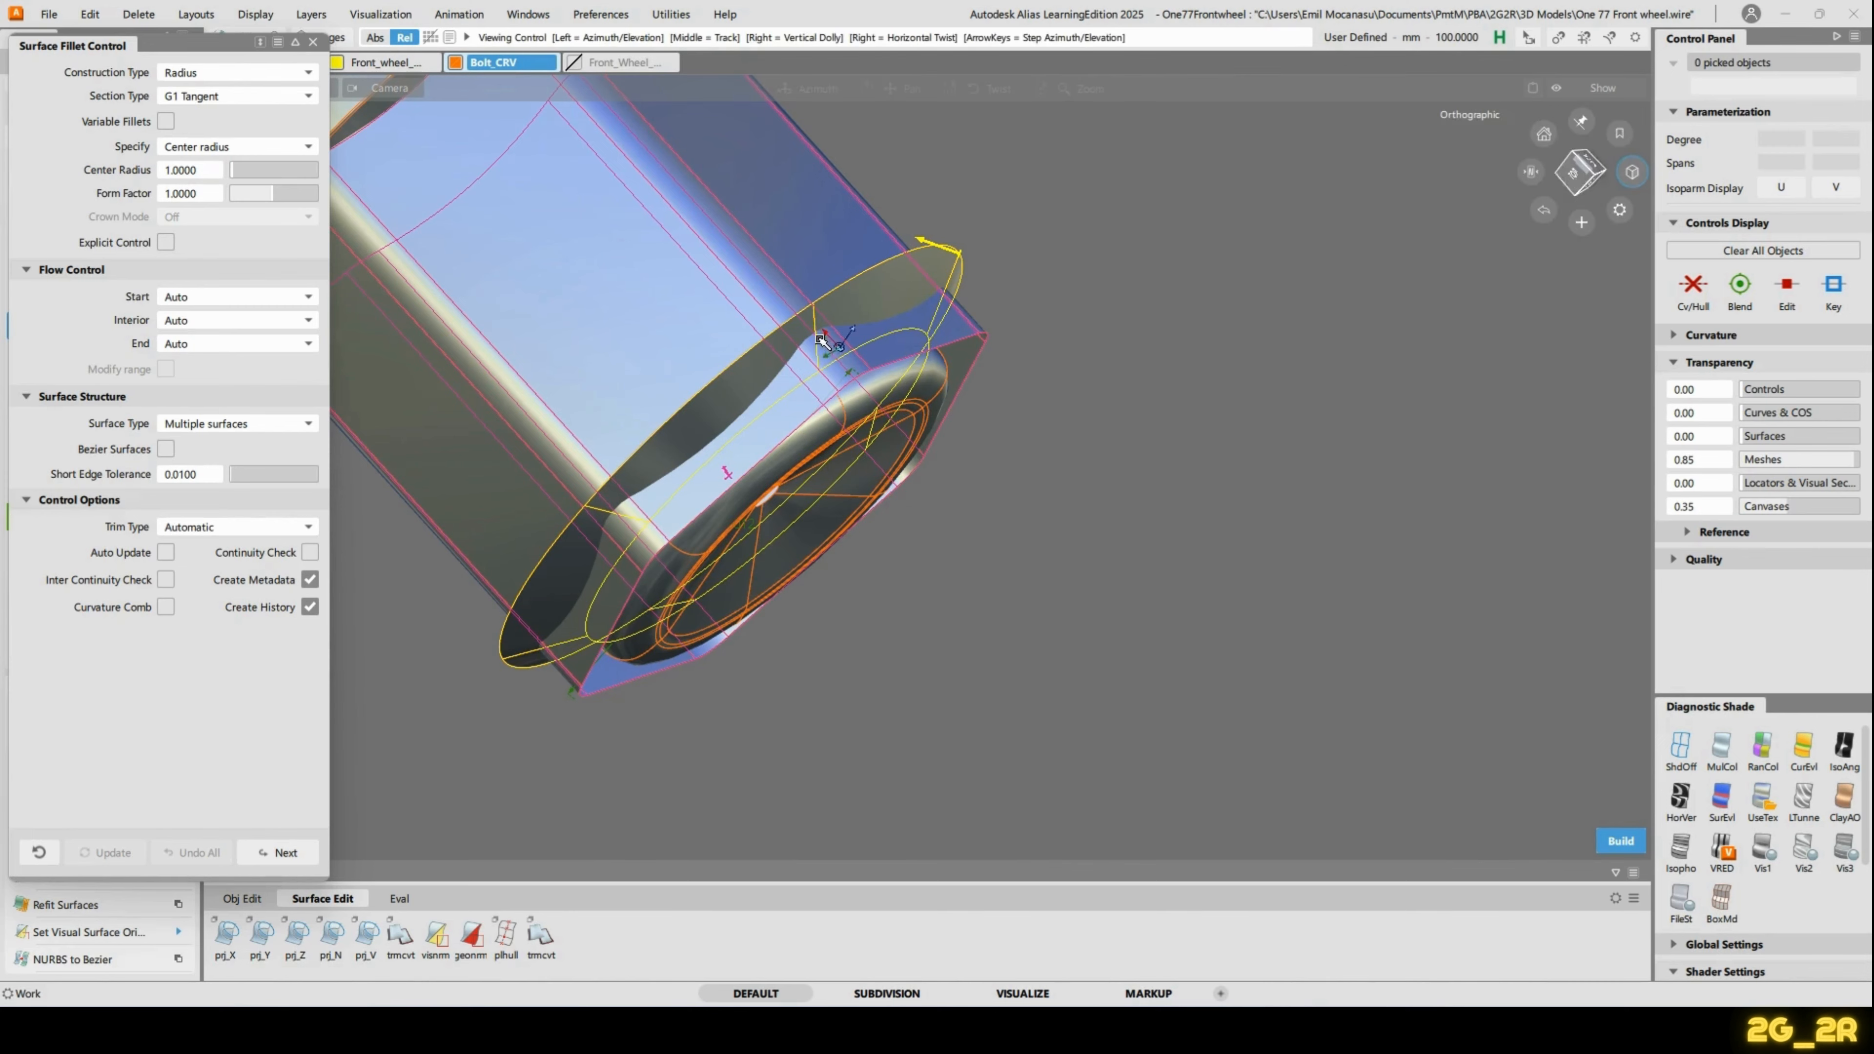
pyautogui.keyDown('alt'); pyautogui.keyDown('shift'); pyautogui.moveTo(824, 336); pyautogui.dragTo(907, 384); pyautogui.keyUp('shift'); pyautogui.keyUp('alt')
pyautogui.keyDown('alt'); pyautogui.keyDown('shift'); pyautogui.moveTo(750, 476); pyautogui.dragTo(721, 467); pyautogui.keyUp('shift'); pyautogui.keyUp('alt')
pyautogui.keyDown('alt'); pyautogui.keyDown('shift'); pyautogui.moveTo(521, 405); pyautogui.dragTo(664, 332); pyautogui.keyUp('shift'); pyautogui.keyUp('alt')
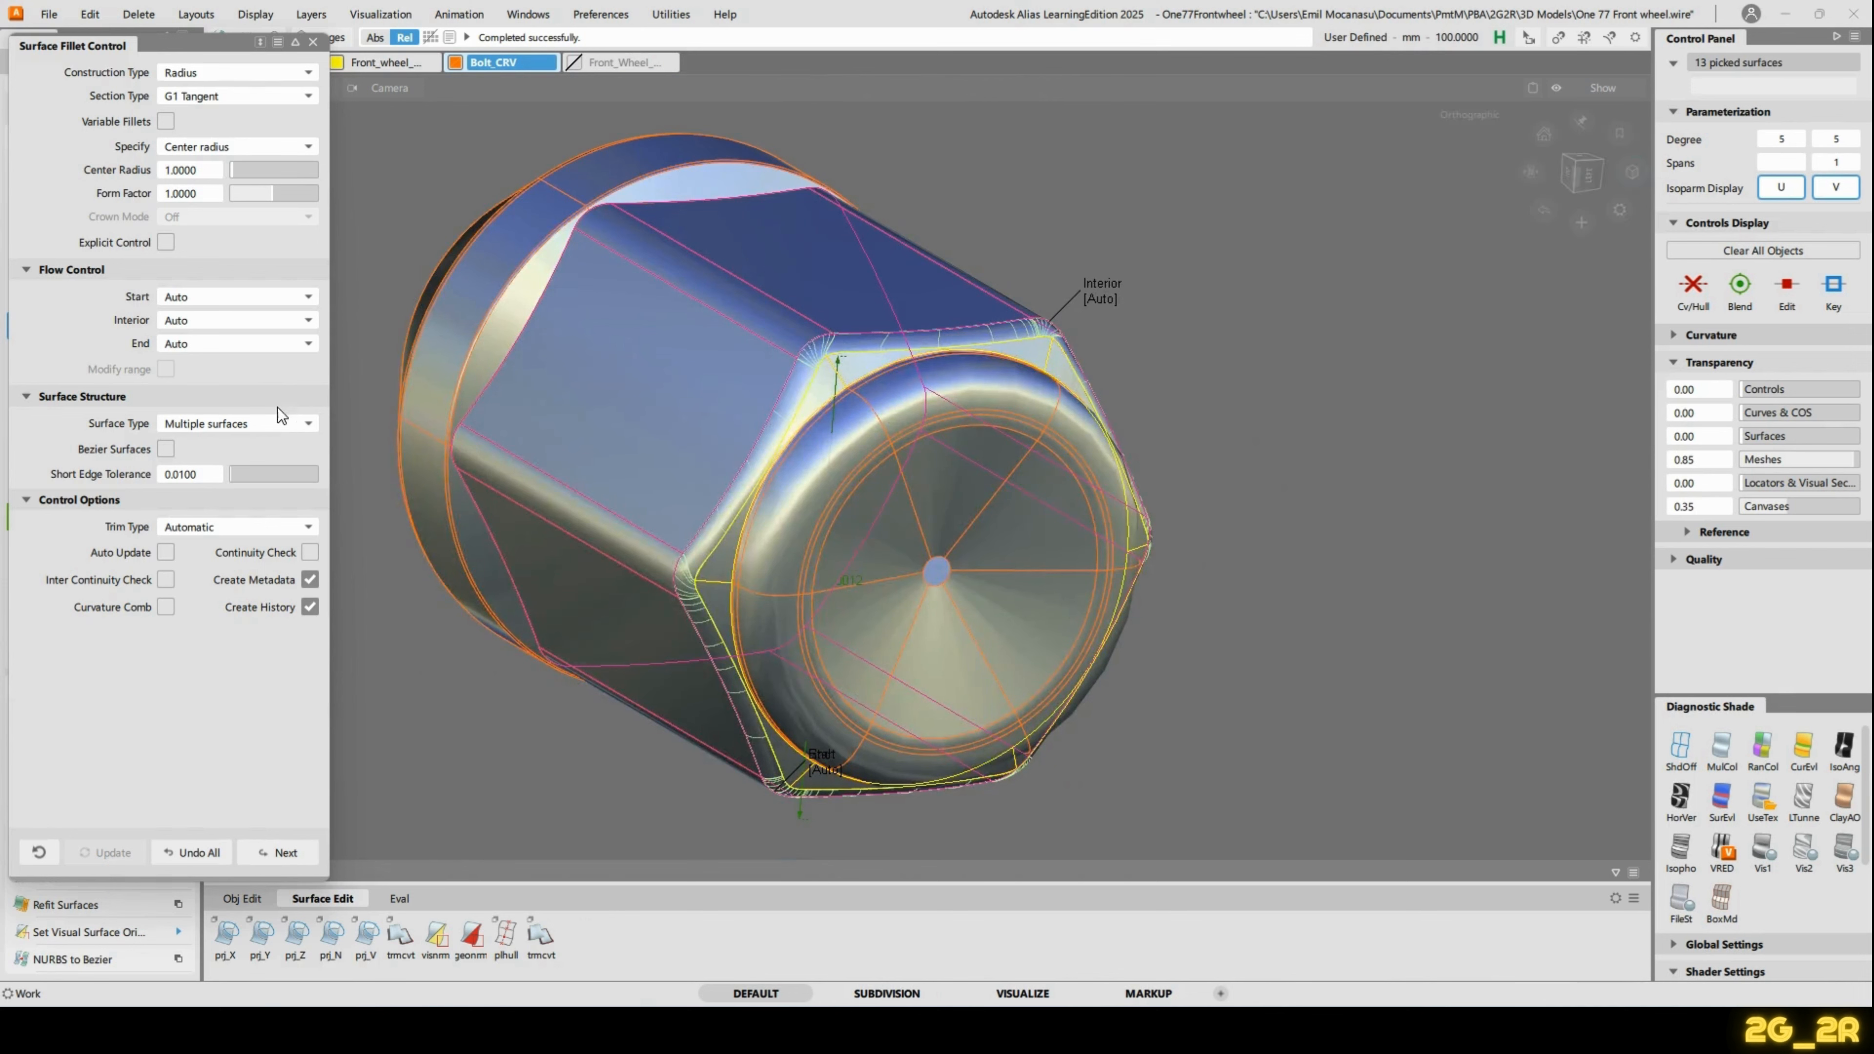
# Set the fillet's interior flow control to Default and update the fillet around the hex edge.
pyautogui.click(196, 319)
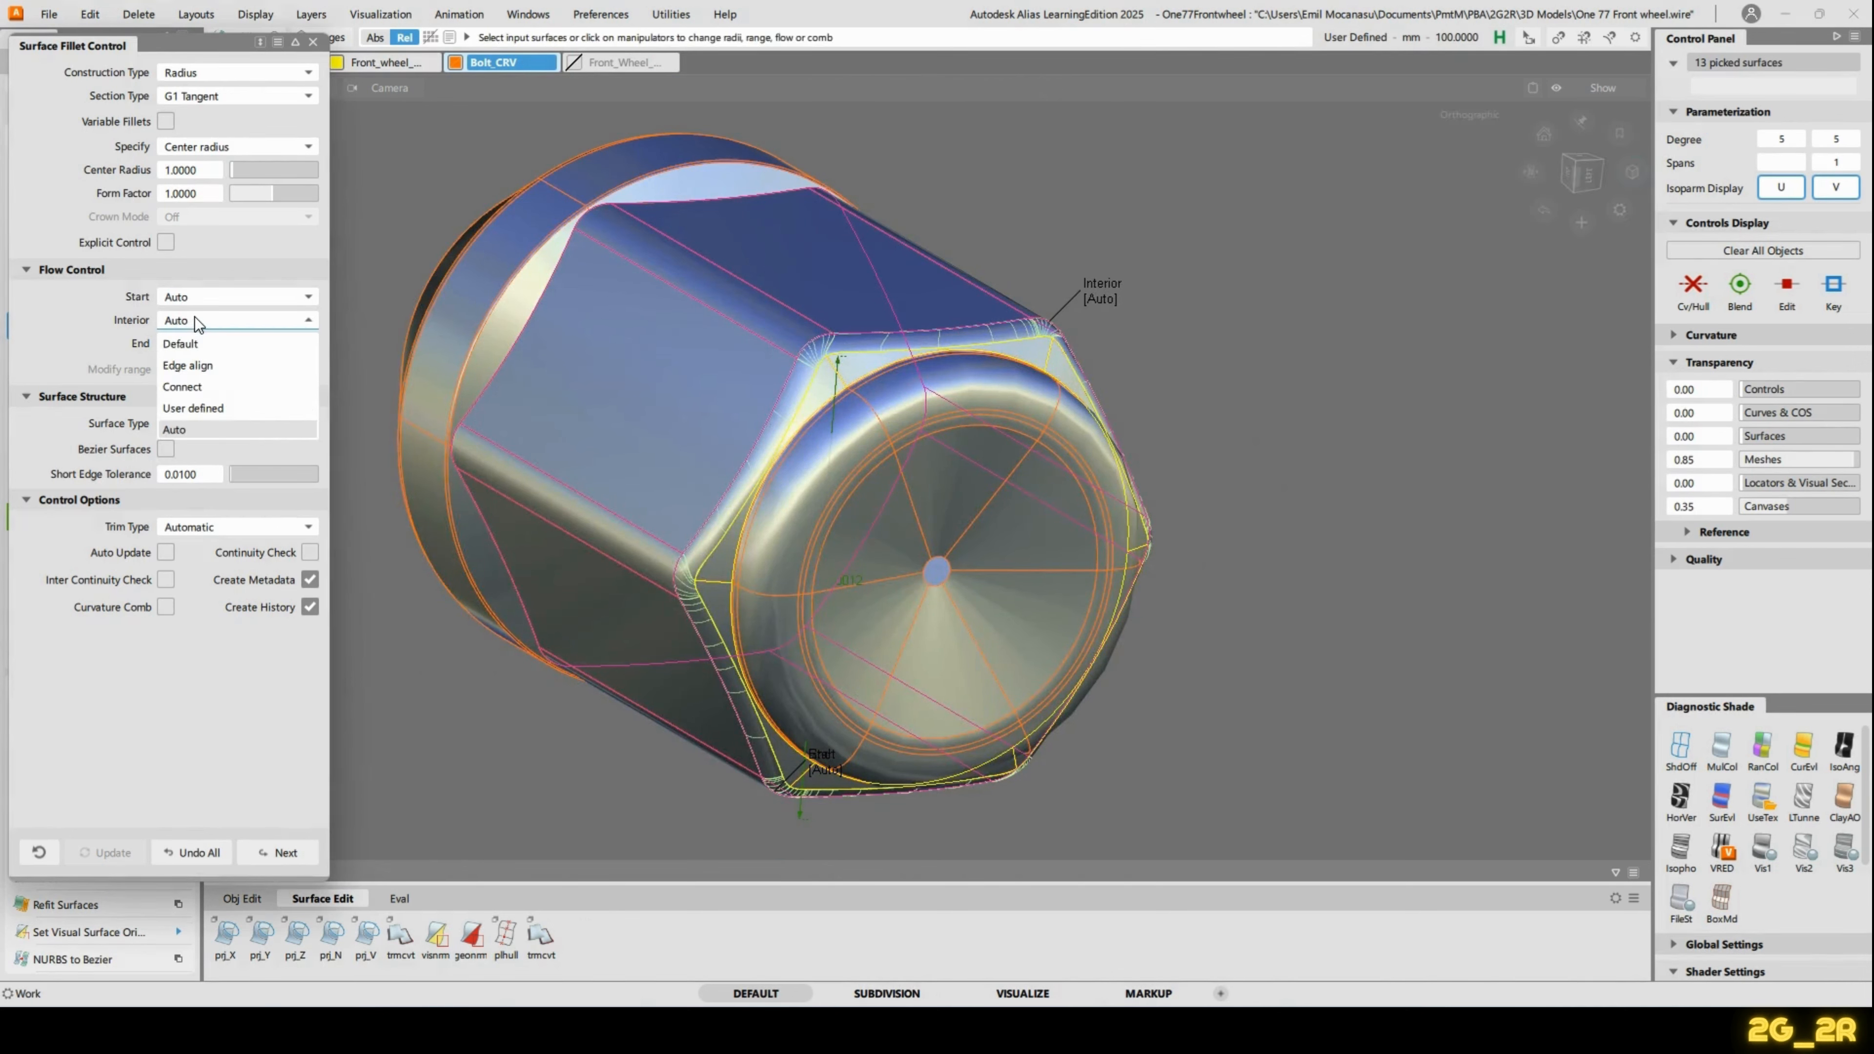
pyautogui.click(216, 340)
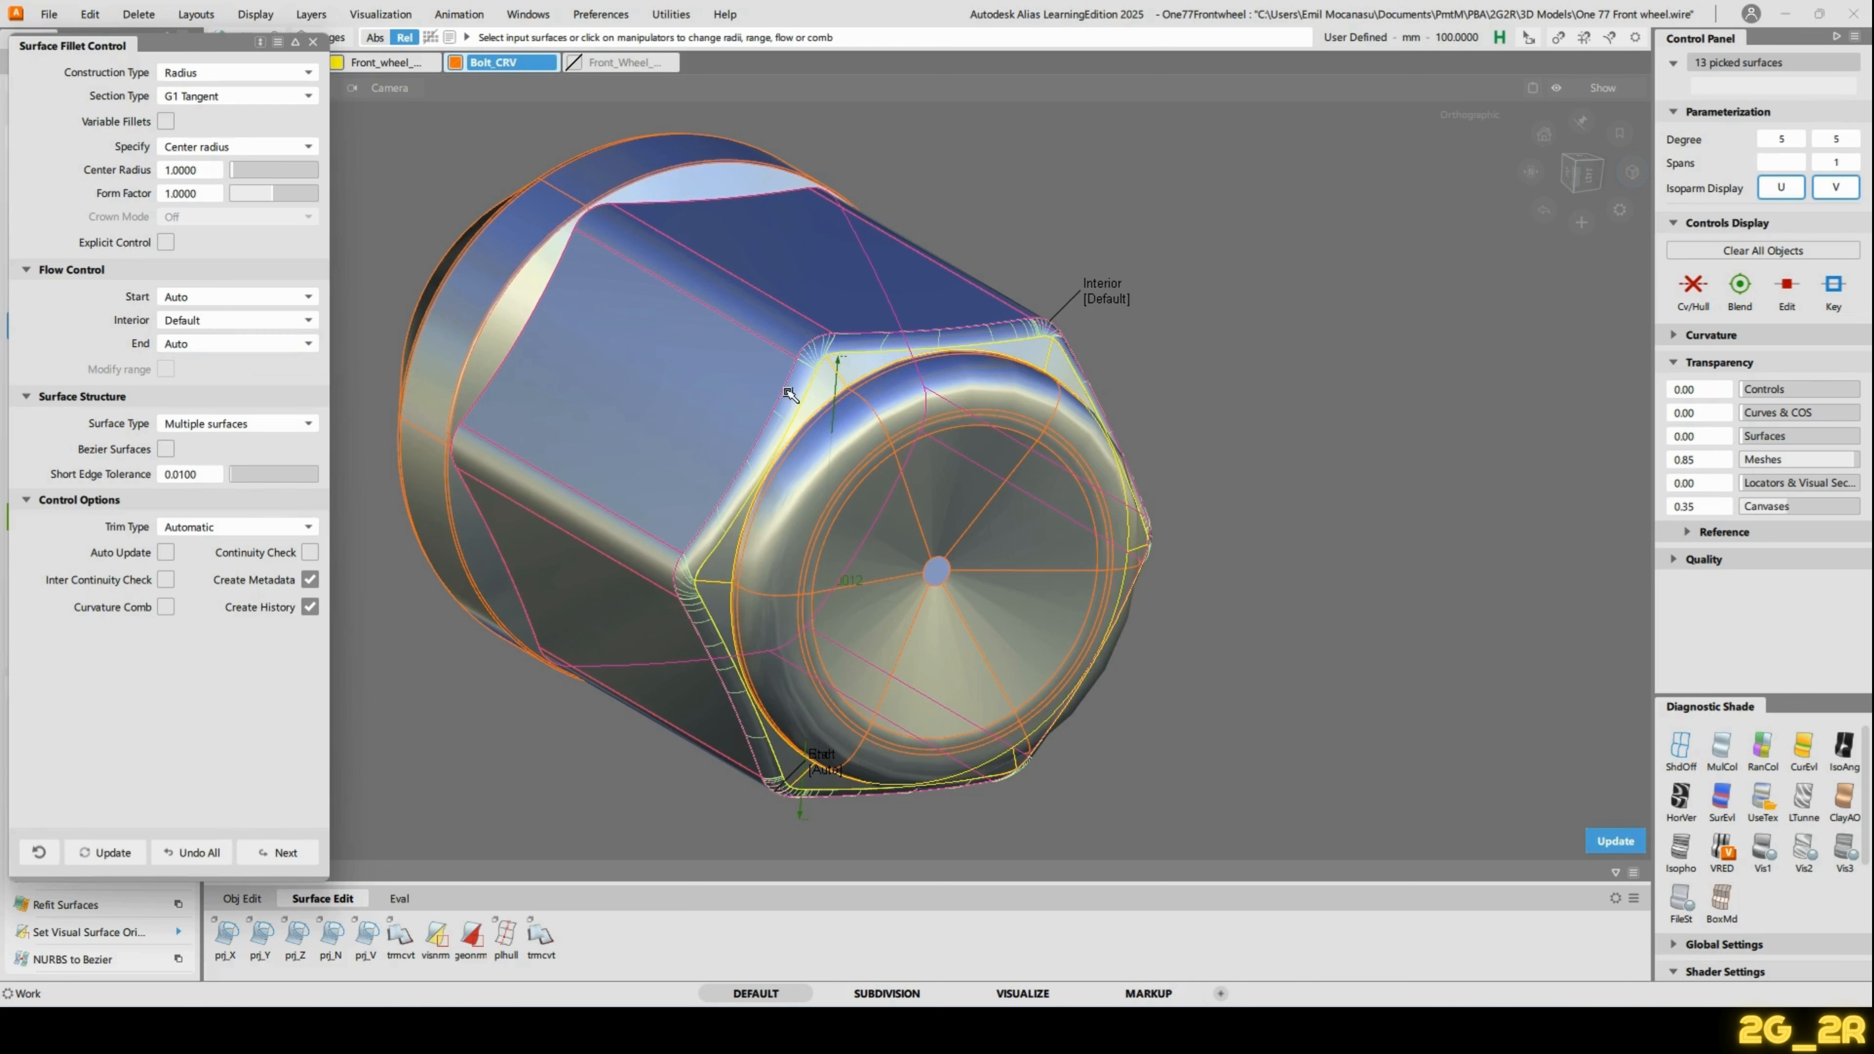
pyautogui.keyDown('alt'); pyautogui.keyDown('shift'); pyautogui.moveTo(983, 439); pyautogui.dragTo(919, 535); pyautogui.keyUp('shift'); pyautogui.keyUp('alt')
pyautogui.keyDown('alt'); pyautogui.keyDown('shift'); pyautogui.moveTo(919, 535); pyautogui.dragTo(797, 620, button='right'); pyautogui.keyUp('shift'); pyautogui.keyUp('alt')
pyautogui.keyDown('alt'); pyautogui.keyDown('shift'); pyautogui.moveTo(797, 621); pyautogui.dragTo(472, 572); pyautogui.keyUp('shift'); pyautogui.keyUp('alt')
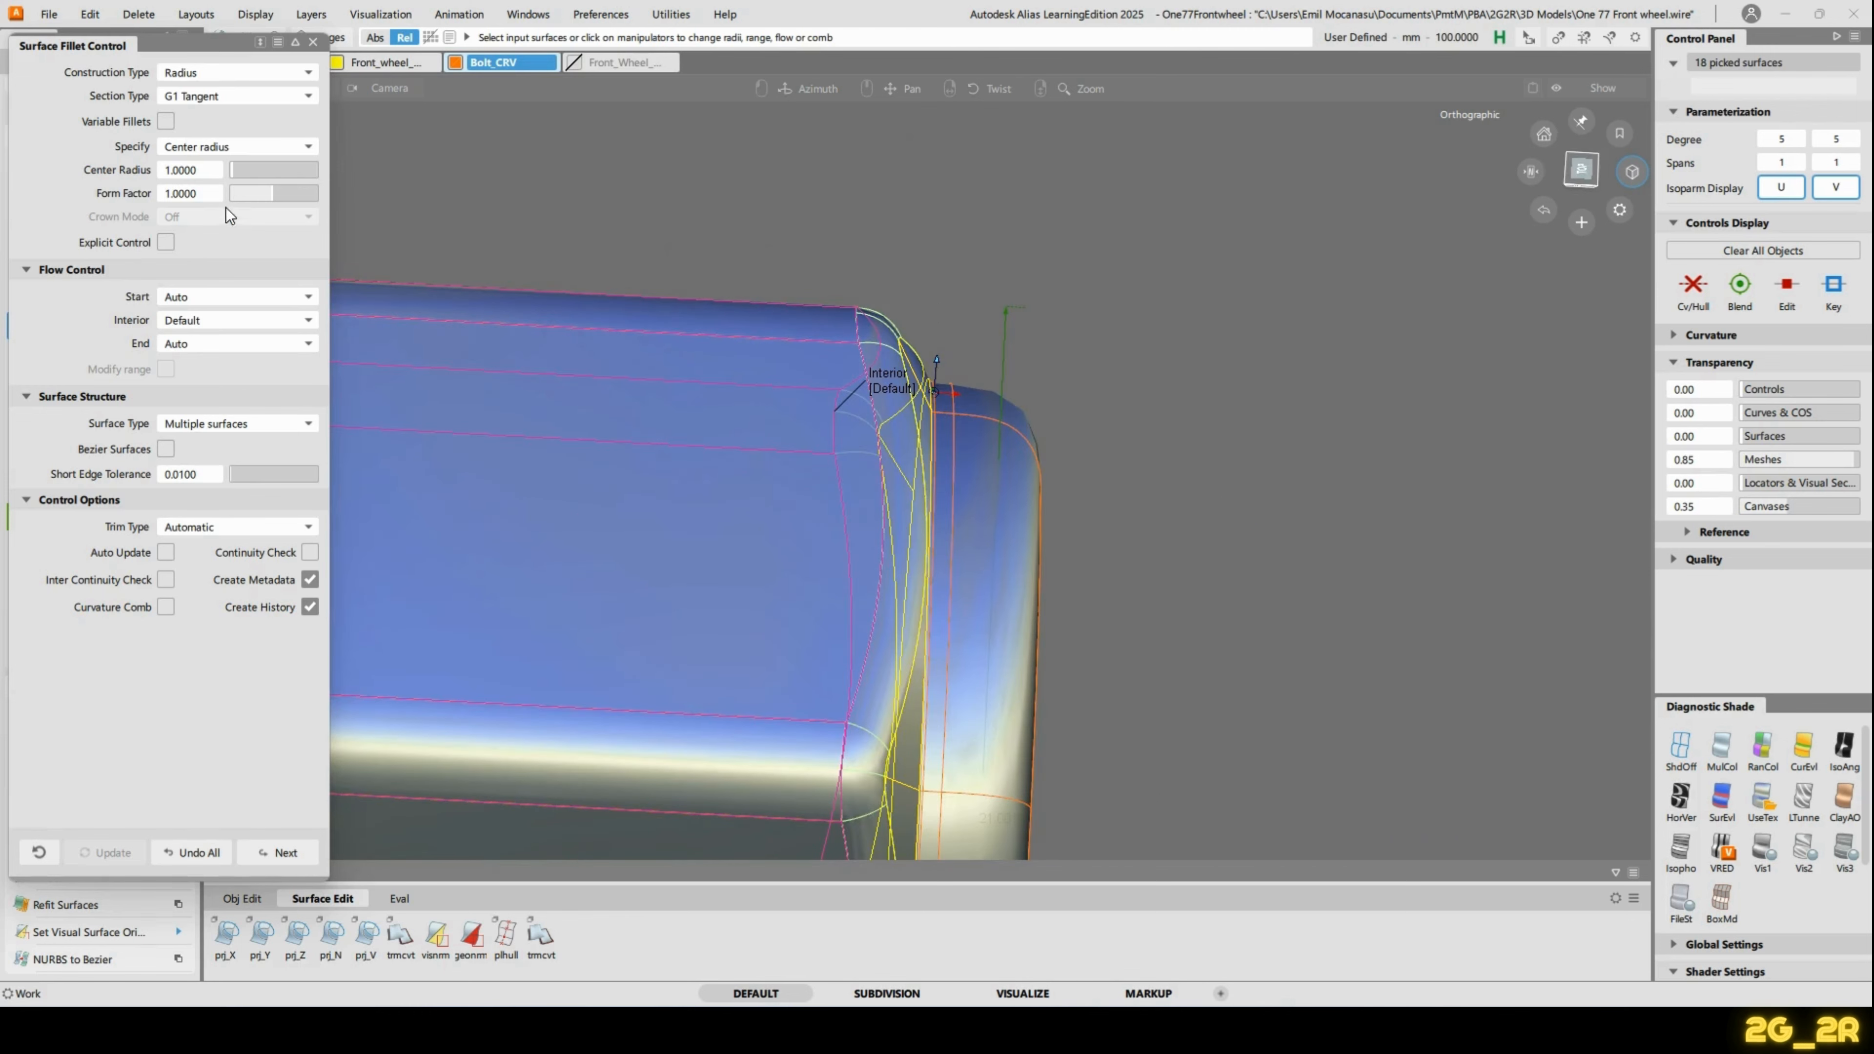
# Reduce the hex edge fillet's center radius to 0.5 mm and rebuild it, ready for another fillet.
pyautogui.click(199, 169)
pyautogui.write('0')
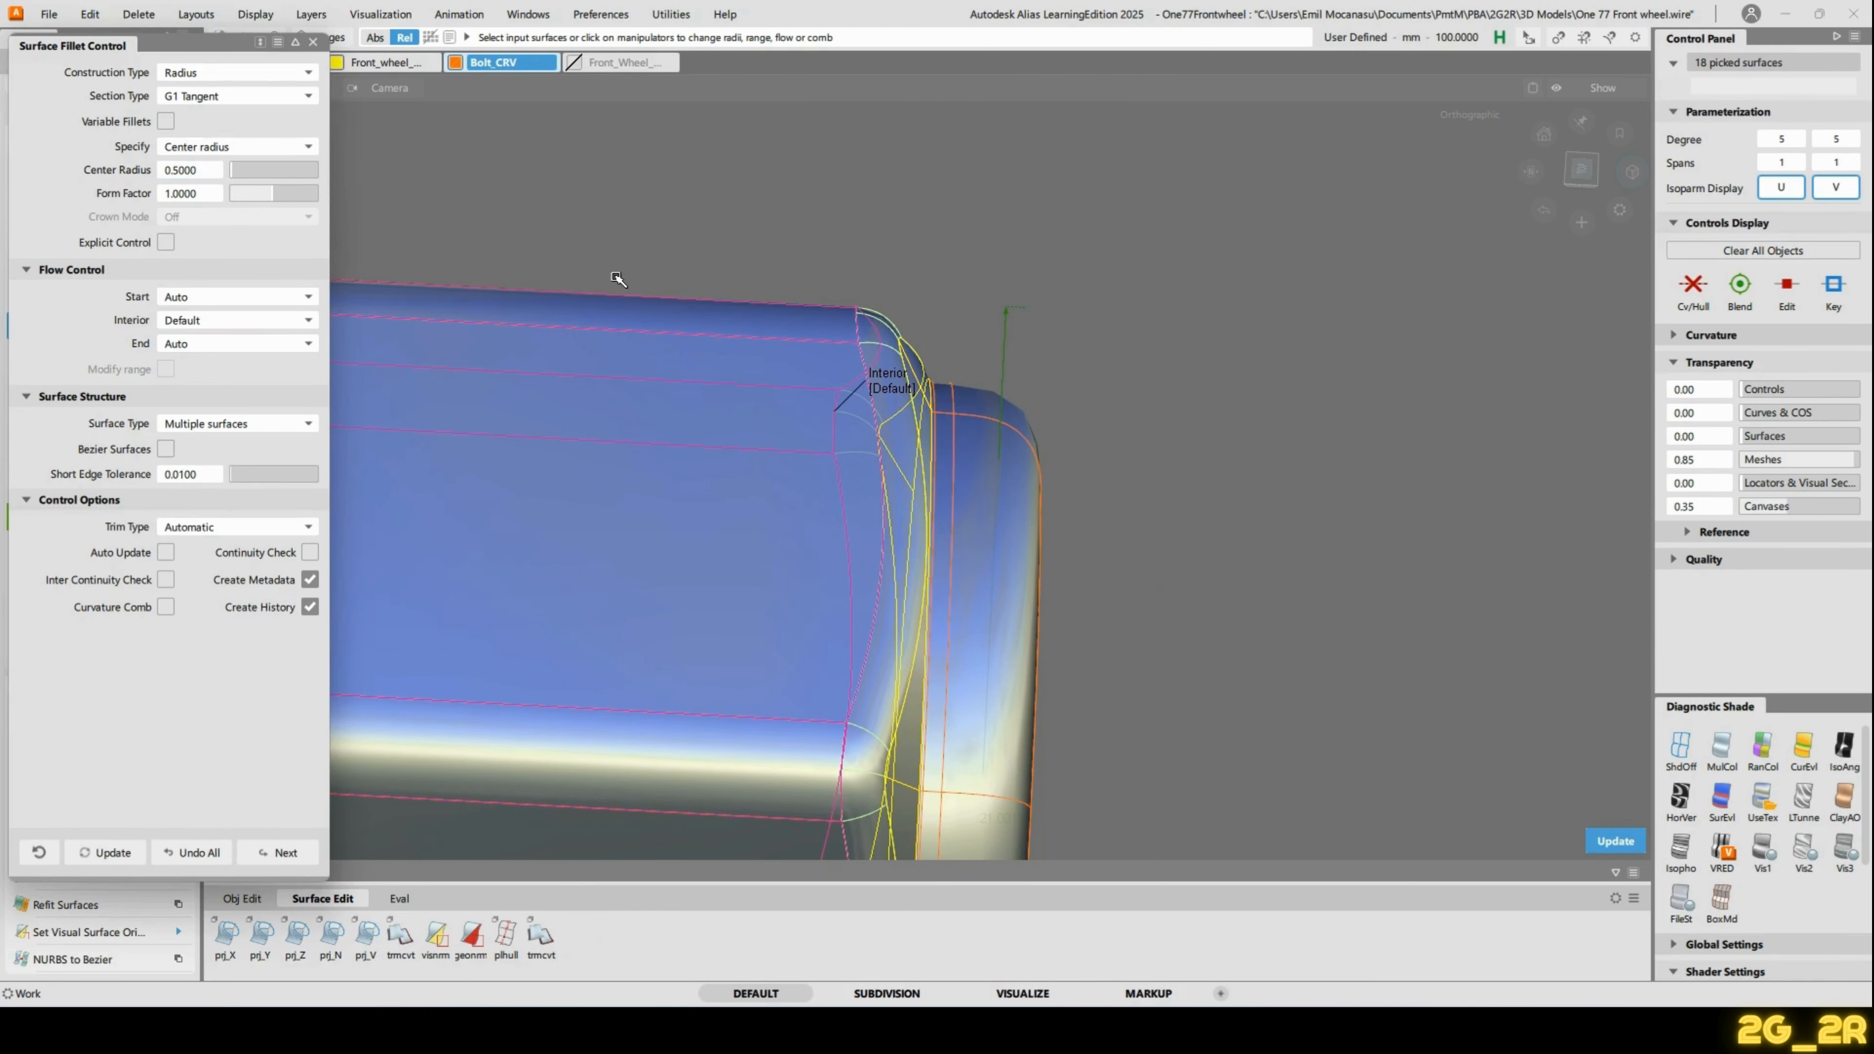
pyautogui.keyDown('alt'); pyautogui.keyDown('shift'); pyautogui.moveTo(1062, 358); pyautogui.dragTo(620, 456); pyautogui.keyUp('shift'); pyautogui.keyUp('alt')
pyautogui.keyDown('ctrl'); pyautogui.keyDown('shift'); pyautogui.moveTo(871, 326); pyautogui.dragTo(872, 281); pyautogui.keyUp('shift'); pyautogui.keyUp('ctrl')
pyautogui.keyDown('alt'); pyautogui.keyDown('shift'); pyautogui.moveTo(1048, 222); pyautogui.dragTo(980, 240, button='right'); pyautogui.keyUp('shift'); pyautogui.keyUp('alt')
pyautogui.keyDown('alt'); pyautogui.keyDown('shift'); pyautogui.moveTo(980, 239); pyautogui.dragTo(720, 590); pyautogui.keyUp('shift'); pyautogui.keyUp('alt')
pyautogui.keyDown('alt'); pyautogui.keyDown('shift'); pyautogui.moveTo(719, 590); pyautogui.dragTo(726, 436, button='middle'); pyautogui.keyUp('shift'); pyautogui.keyUp('alt')
pyautogui.keyDown('alt'); pyautogui.keyDown('shift'); pyautogui.moveTo(726, 435); pyautogui.dragTo(894, 797); pyautogui.keyUp('shift'); pyautogui.keyUp('alt')
pyautogui.keyDown('alt'); pyautogui.keyDown('shift'); pyautogui.moveTo(892, 796); pyautogui.dragTo(894, 598, button='right'); pyautogui.keyUp('shift'); pyautogui.keyUp('alt')
pyautogui.click(887, 556)
pyautogui.click(939, 542)
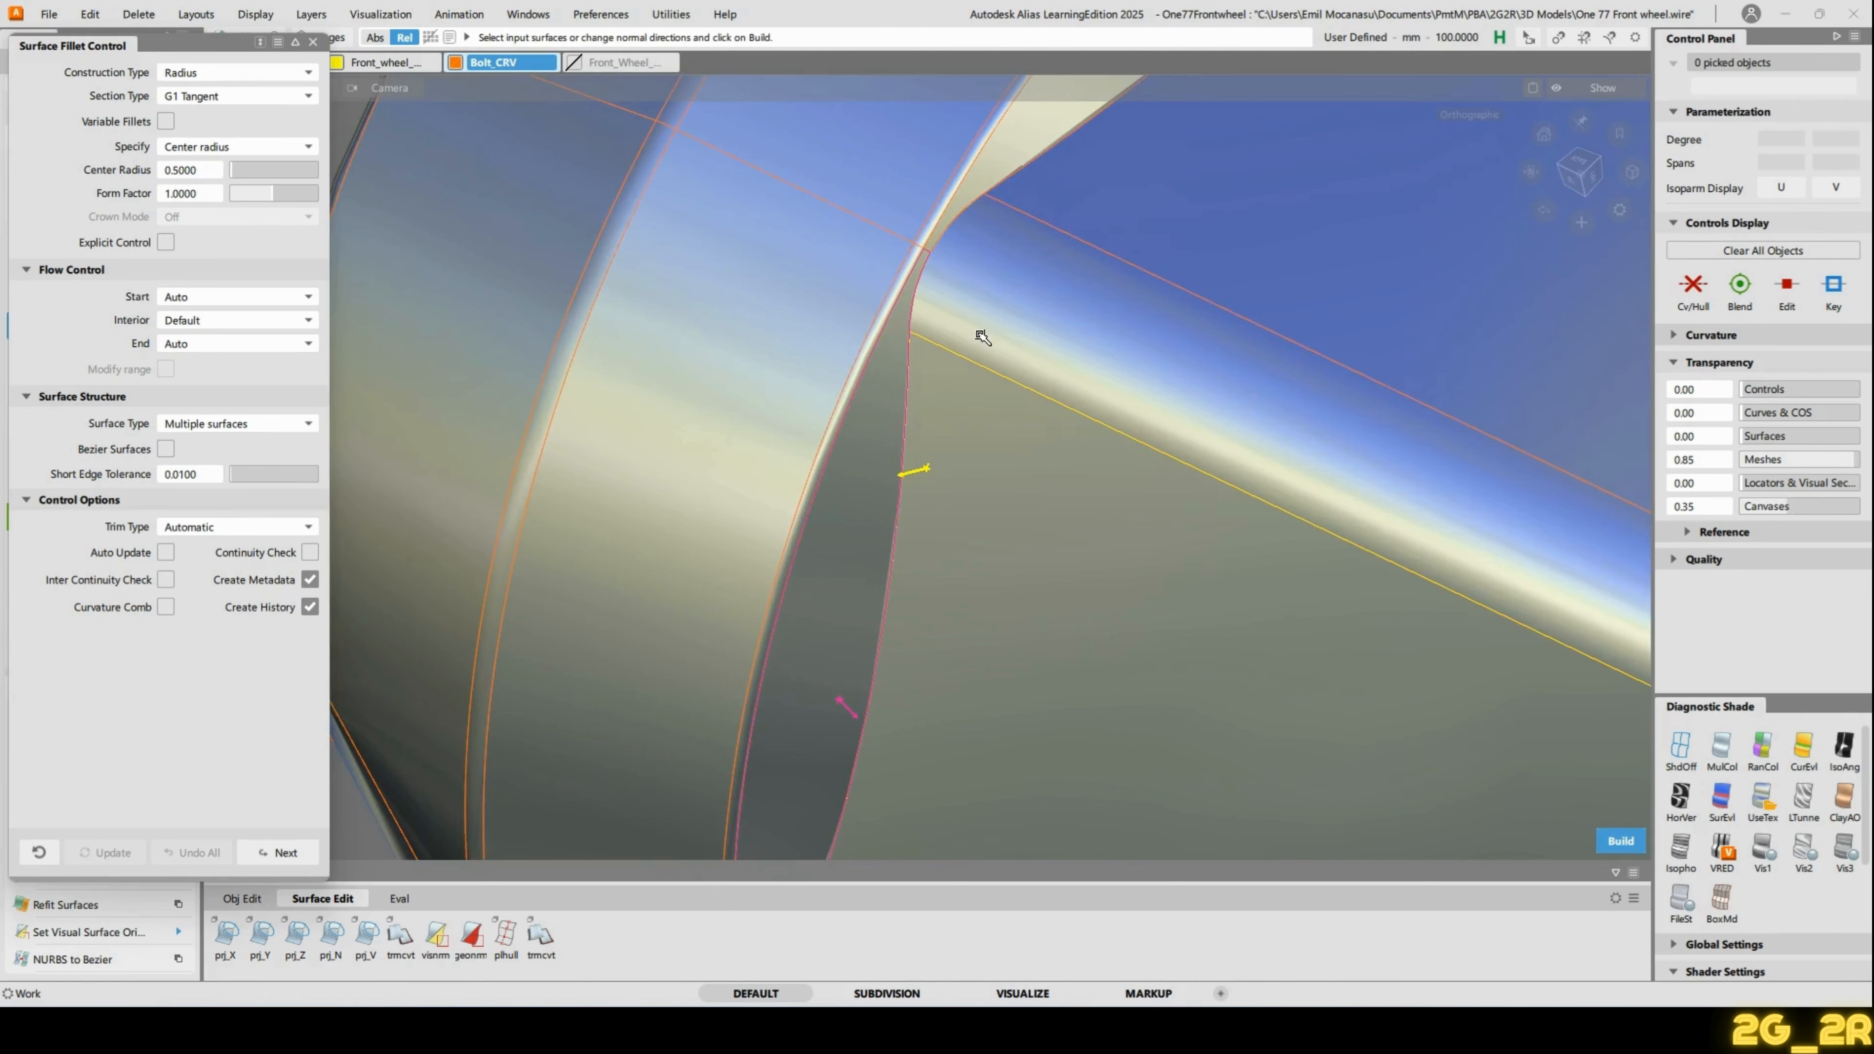
pyautogui.keyDown('alt'); pyautogui.keyDown('shift'); pyautogui.moveTo(1235, 212); pyautogui.dragTo(1257, 284, button='right'); pyautogui.keyUp('shift'); pyautogui.keyUp('alt')
pyautogui.keyDown('alt'); pyautogui.keyDown('shift'); pyautogui.moveTo(1256, 301); pyautogui.dragTo(1160, 414, button='middle'); pyautogui.keyUp('shift'); pyautogui.keyUp('alt')
pyautogui.hotkey('ctrl', 'z')
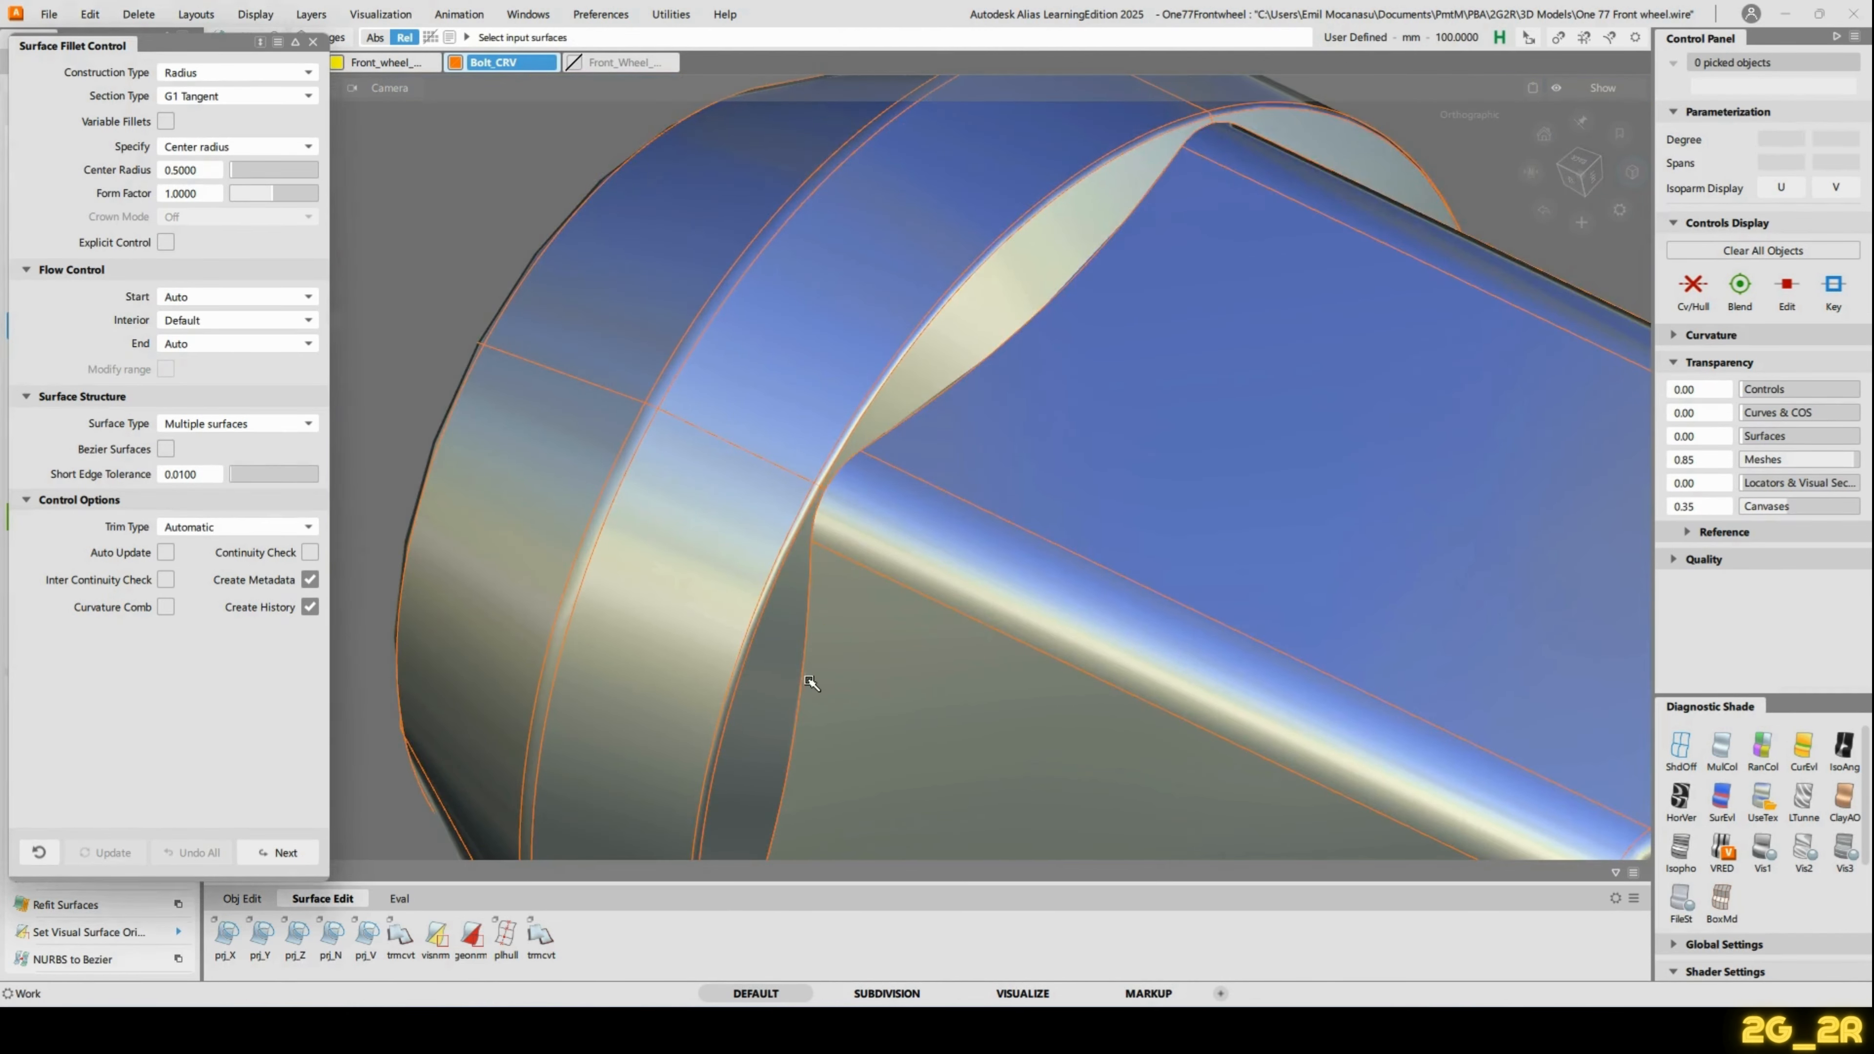
# Choose the hex body's faces and rounded corners as the first input set for a 0.5 mm fillet at the collar.
pyautogui.click(944, 554)
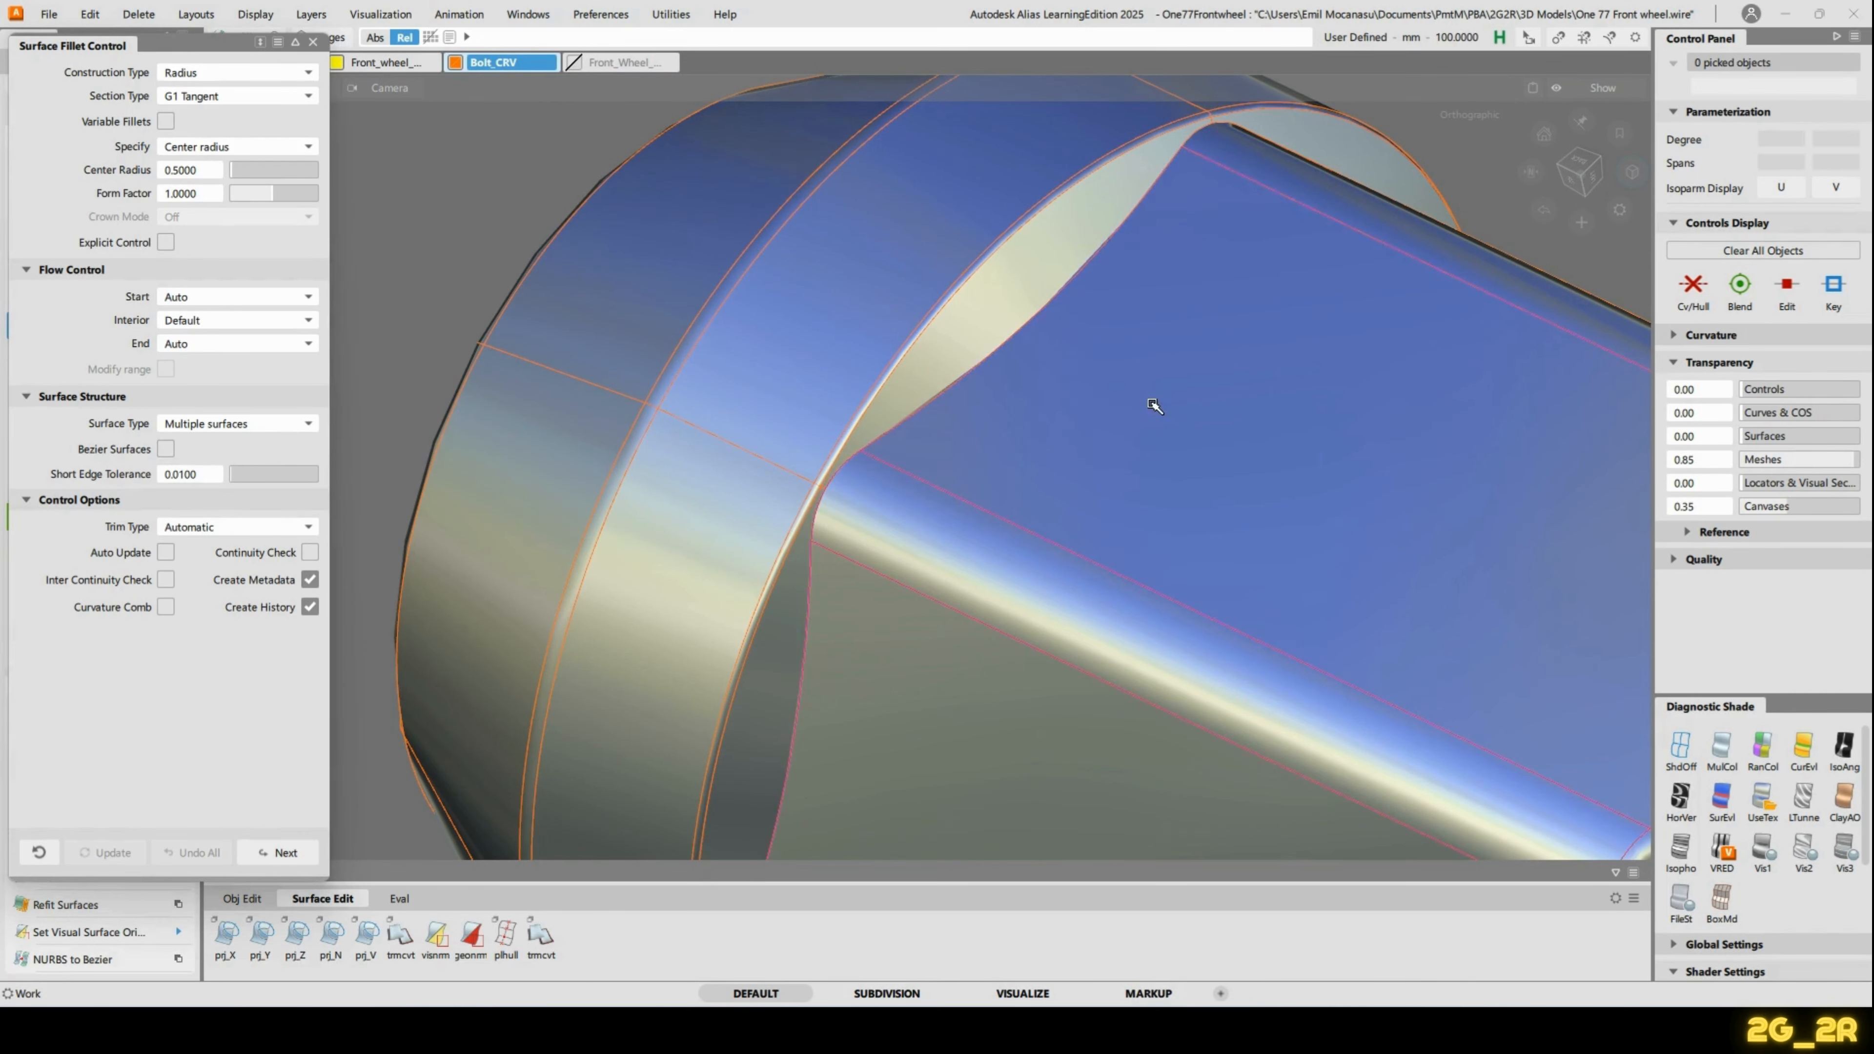
pyautogui.keyDown('alt'); pyautogui.keyDown('shift'); pyautogui.moveTo(1151, 403); pyautogui.dragTo(1199, 479, button='right'); pyautogui.keyUp('shift'); pyautogui.keyUp('alt')
pyautogui.keyDown('alt'); pyautogui.keyDown('shift'); pyautogui.moveTo(1199, 480); pyautogui.dragTo(1105, 510); pyautogui.keyUp('shift'); pyautogui.keyUp('alt')
pyautogui.keyDown('alt'); pyautogui.keyDown('shift'); pyautogui.moveTo(1431, 585); pyautogui.dragTo(945, 376); pyautogui.keyUp('shift'); pyautogui.keyUp('alt')
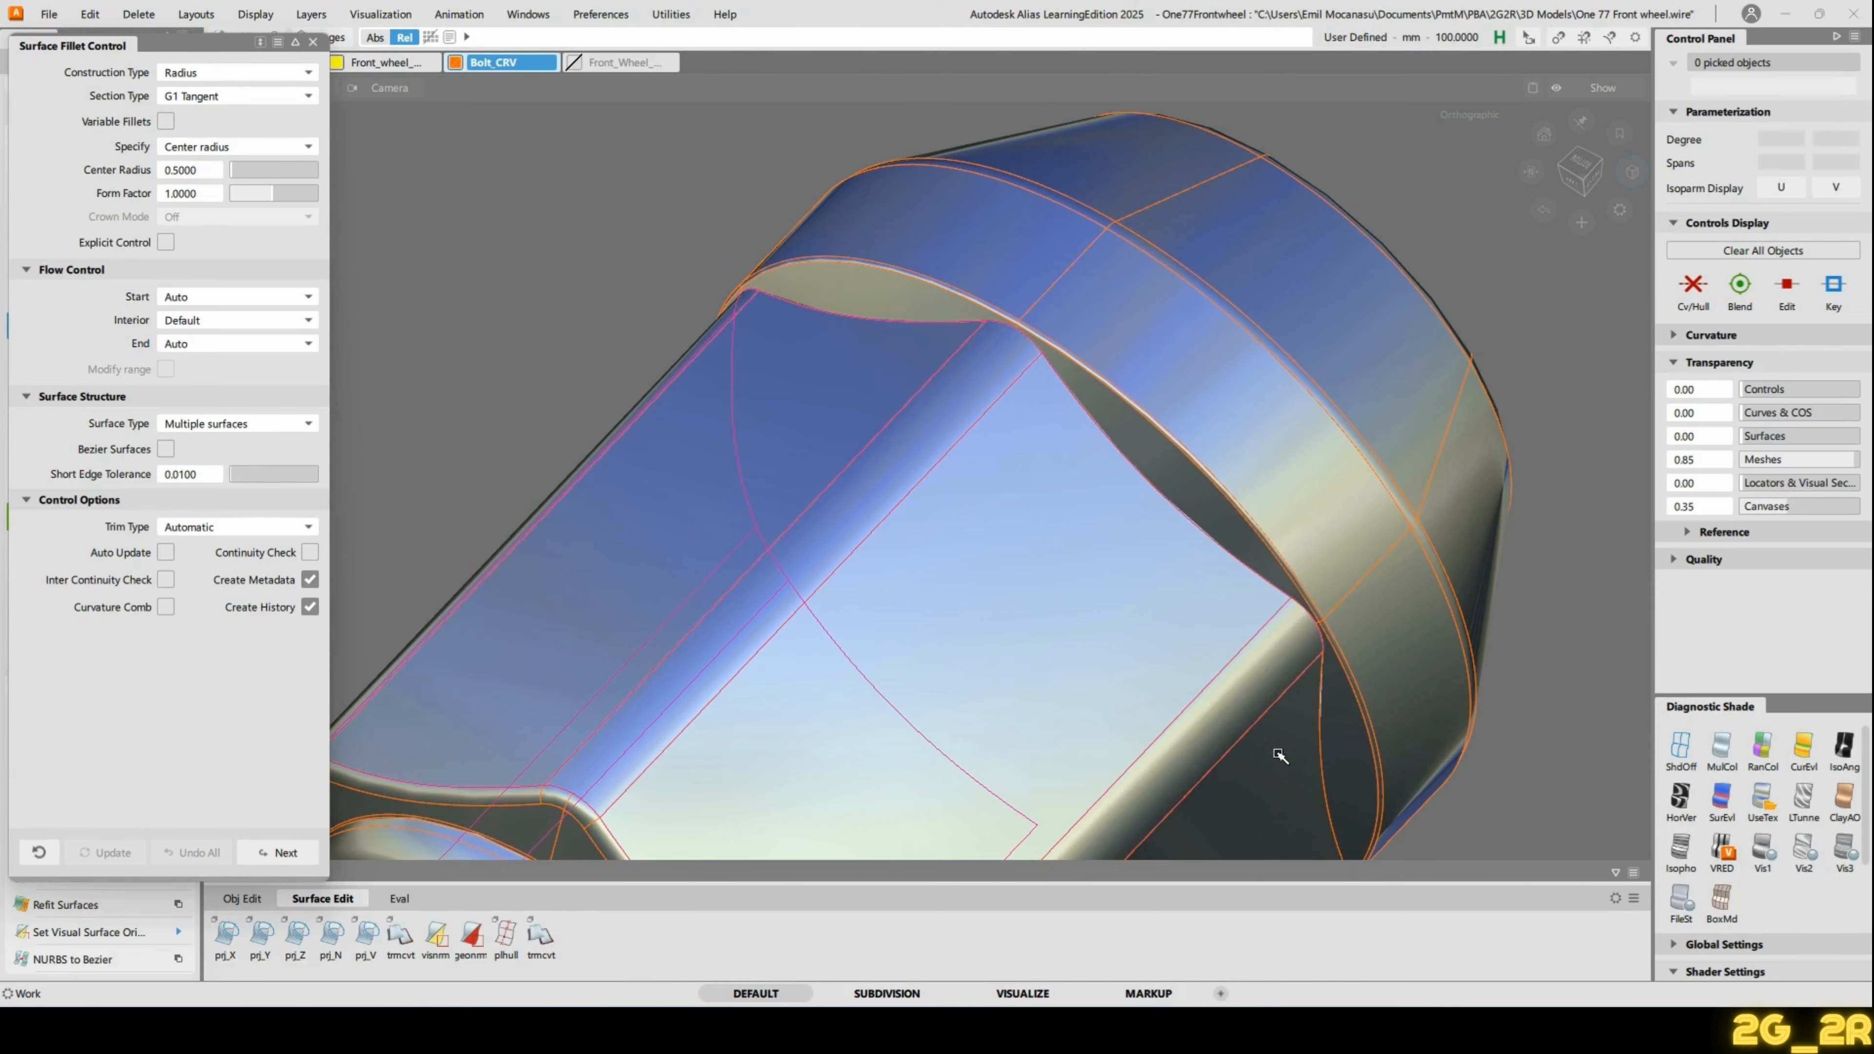
pyautogui.keyDown('alt'); pyautogui.keyDown('shift'); pyautogui.moveTo(1280, 754); pyautogui.dragTo(1108, 274); pyautogui.keyUp('shift'); pyautogui.keyUp('alt')
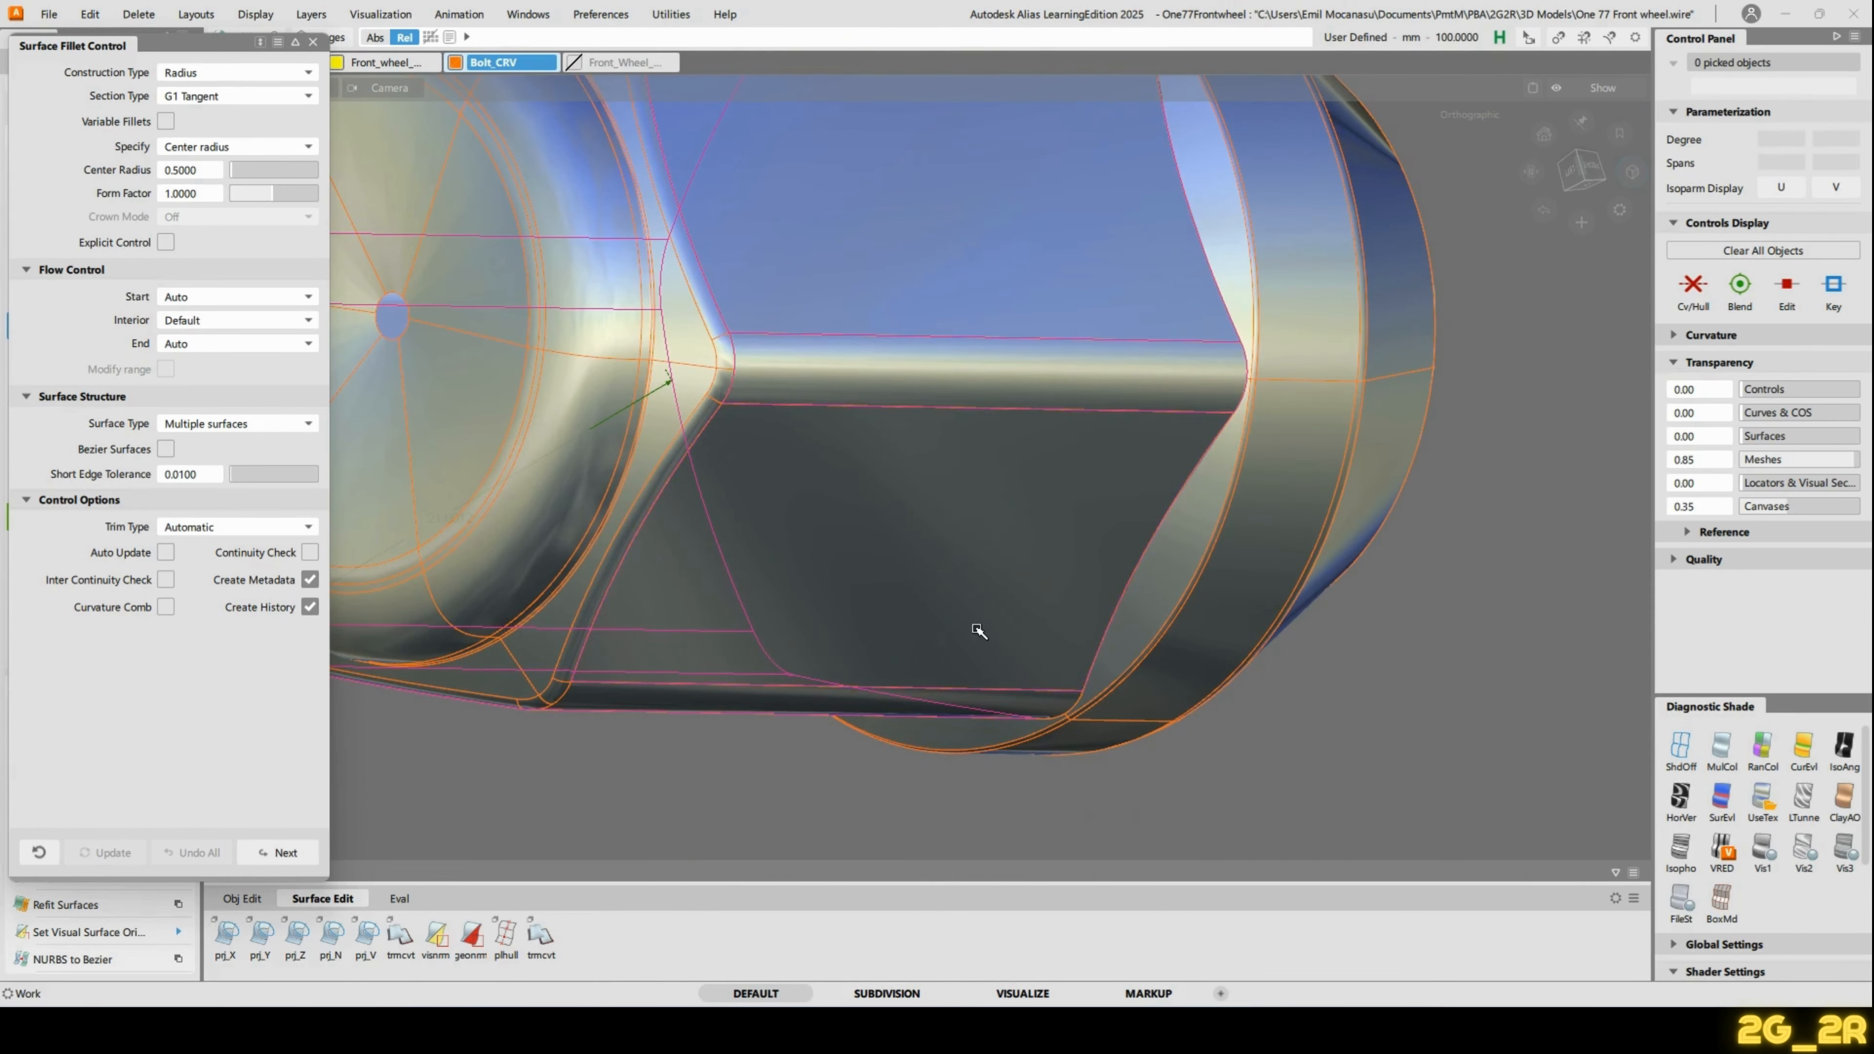
pyautogui.keyDown('alt'); pyautogui.keyDown('shift'); pyautogui.moveTo(977, 629); pyautogui.dragTo(1263, 473); pyautogui.keyUp('shift'); pyautogui.keyUp('alt')
# Choose the collar's inner face as the second input set and build the hex body fillet with a 0.1 mm center radius.
pyautogui.keyDown('alt'); pyautogui.keyDown('shift'); pyautogui.moveTo(1079, 628); pyautogui.dragTo(888, 717); pyautogui.keyUp('shift'); pyautogui.keyUp('alt')
pyautogui.keyDown('alt'); pyautogui.keyDown('shift'); pyautogui.moveTo(408, 522); pyautogui.dragTo(668, 638); pyautogui.keyUp('shift'); pyautogui.keyUp('alt')
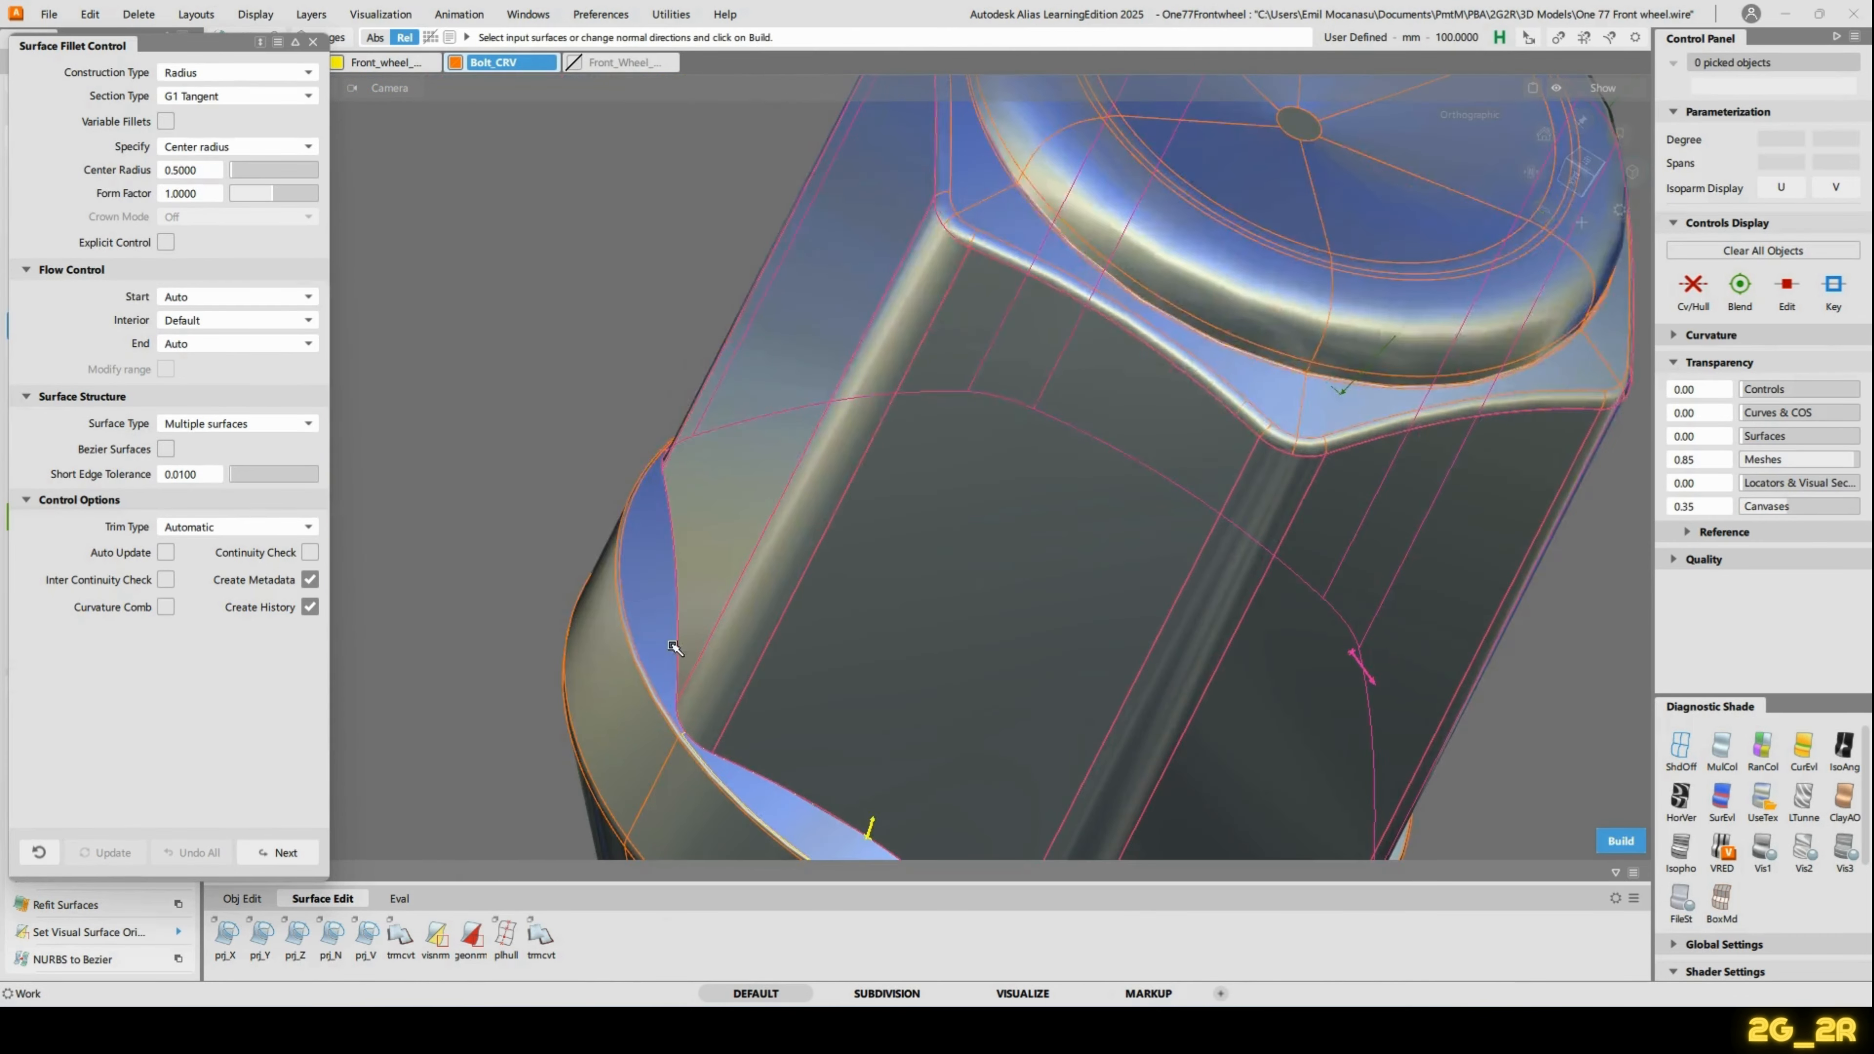
pyautogui.keyDown('alt'); pyautogui.keyDown('shift'); pyautogui.moveTo(649, 424); pyautogui.dragTo(736, 541); pyautogui.keyUp('shift'); pyautogui.keyUp('alt')
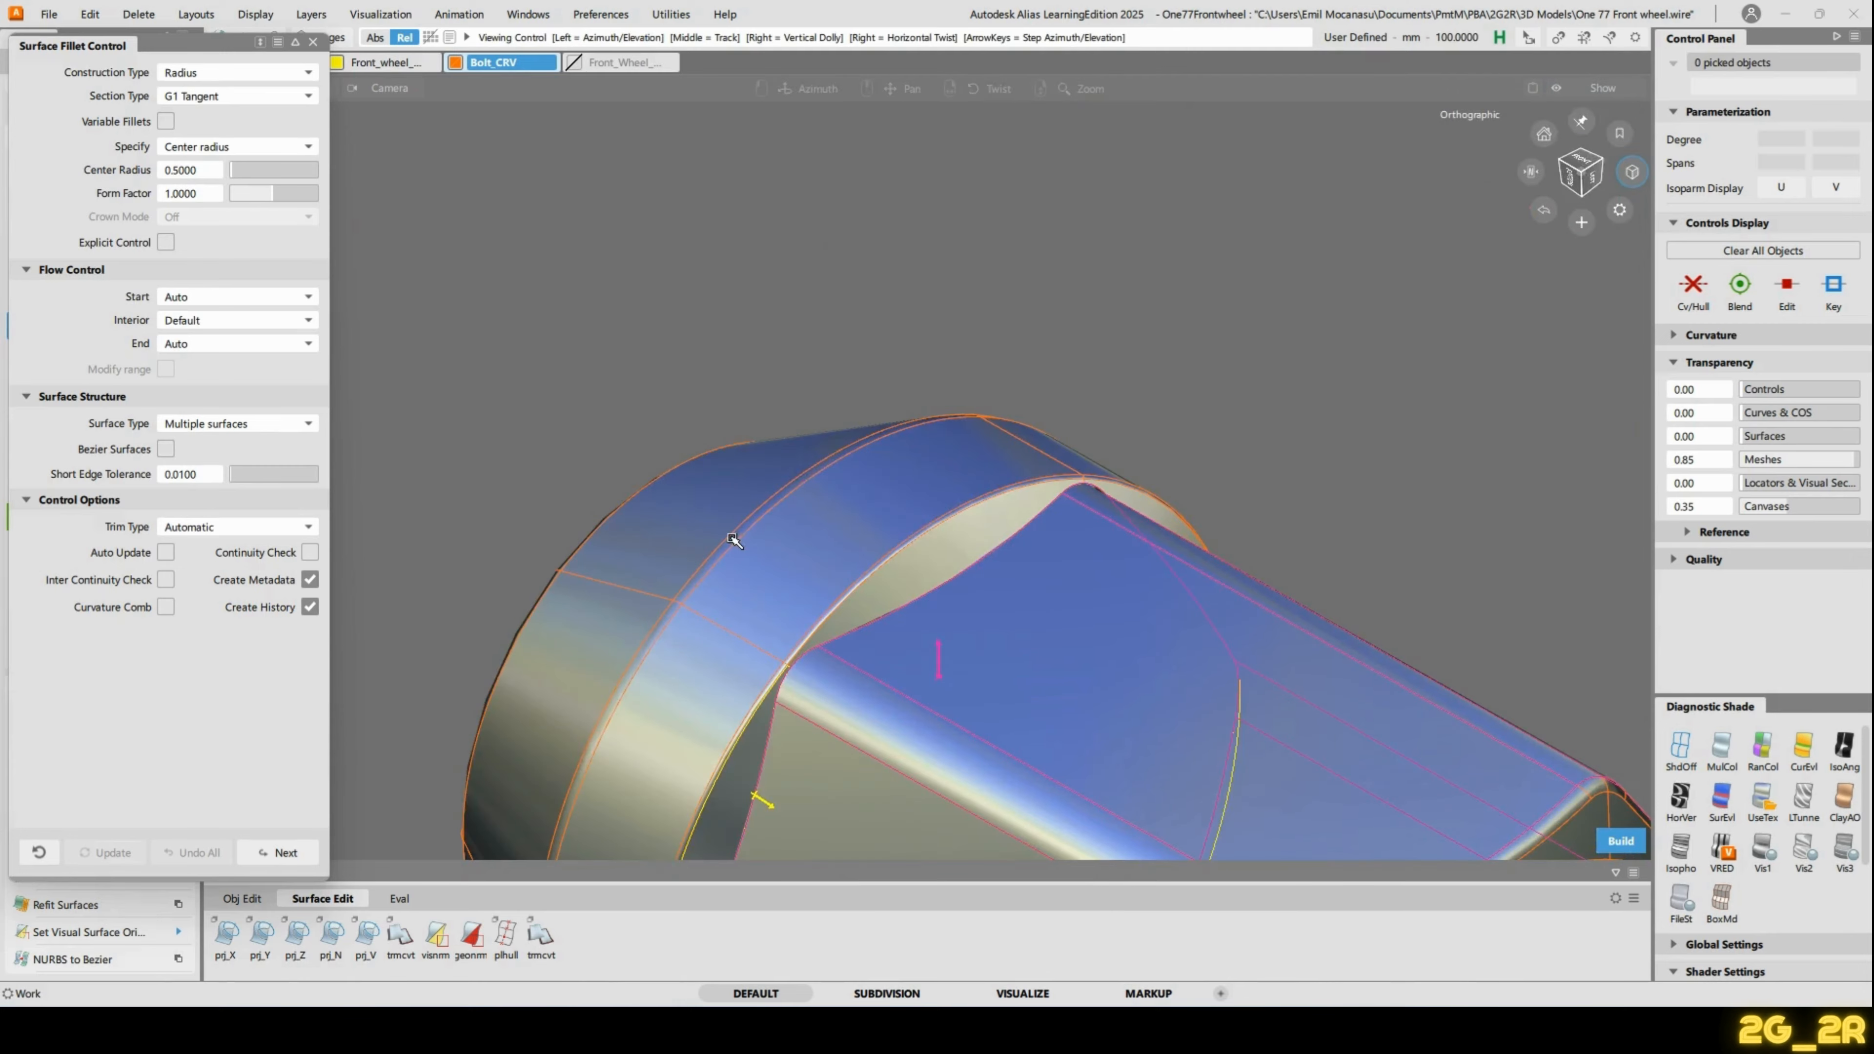
pyautogui.keyDown('alt'); pyautogui.keyDown('shift'); pyautogui.moveTo(953, 551); pyautogui.dragTo(321, 144); pyautogui.keyUp('shift'); pyautogui.keyUp('alt')
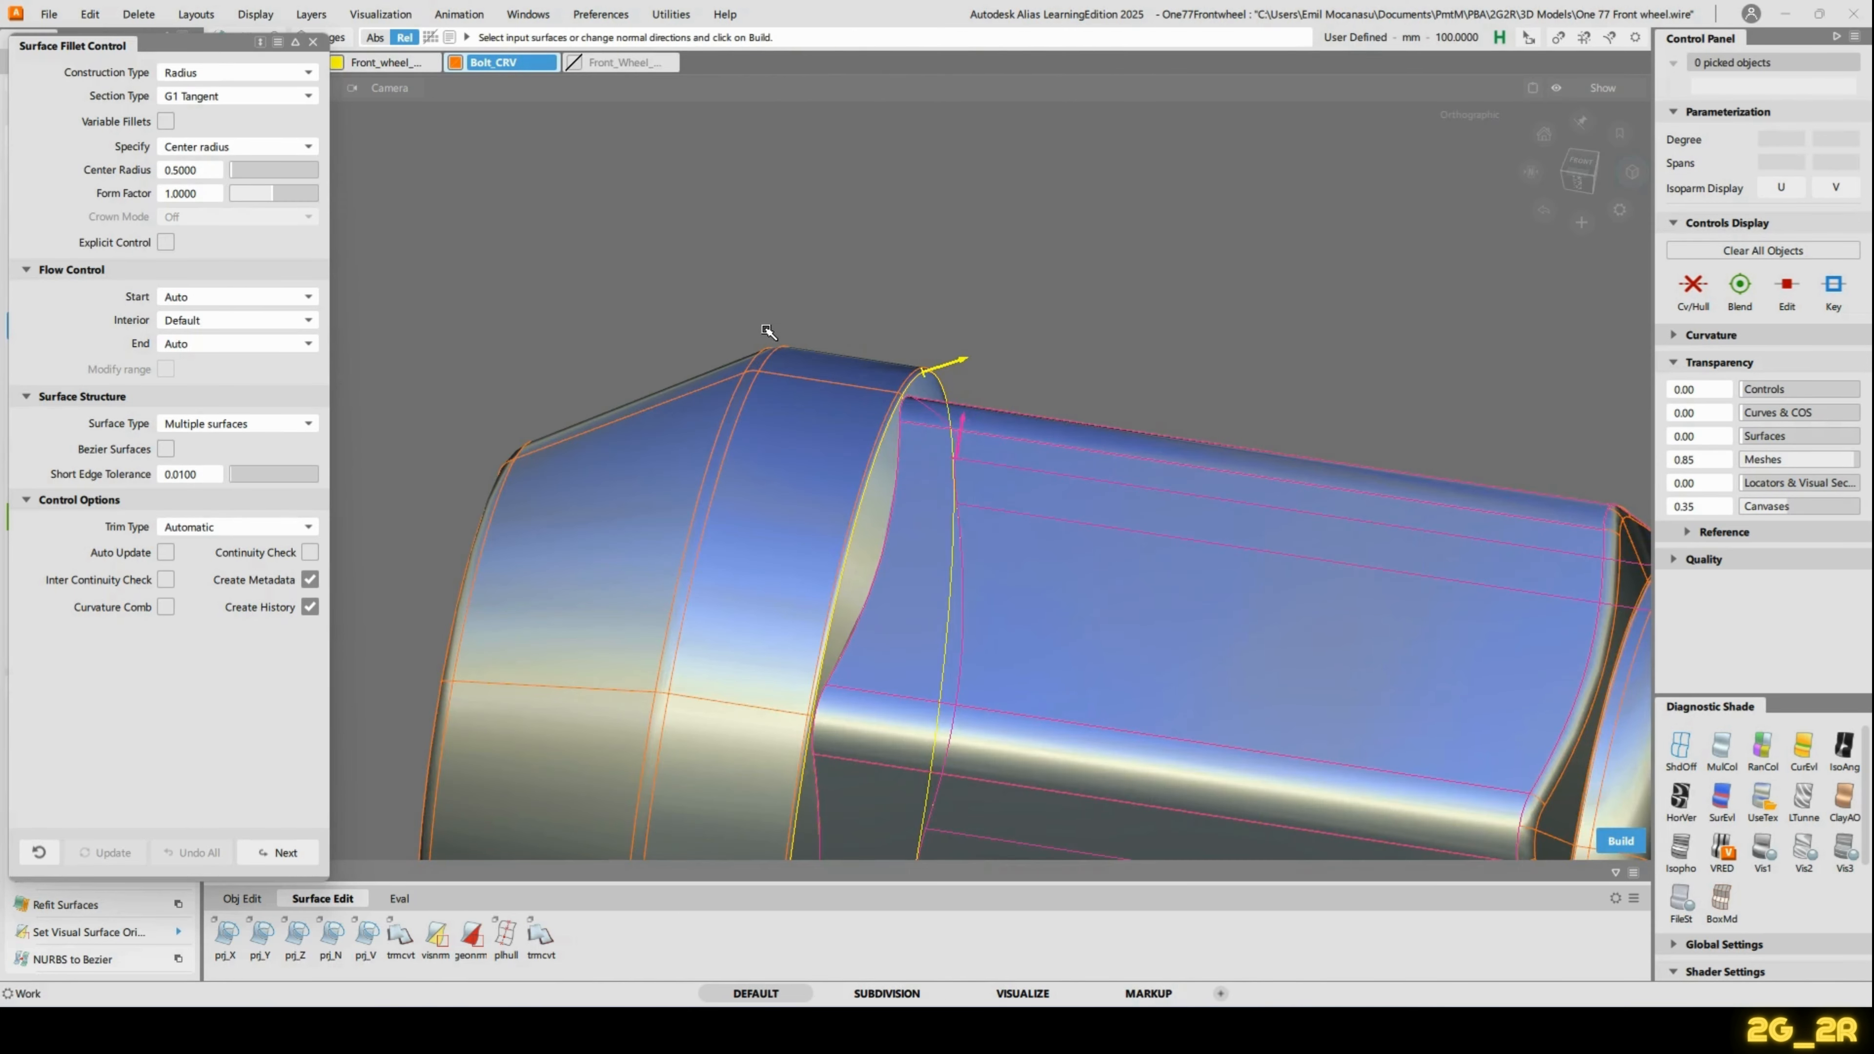
pyautogui.keyDown('alt'); pyautogui.keyDown('shift'); pyautogui.moveTo(734, 384); pyautogui.dragTo(774, 431); pyautogui.keyUp('shift'); pyautogui.keyUp('alt')
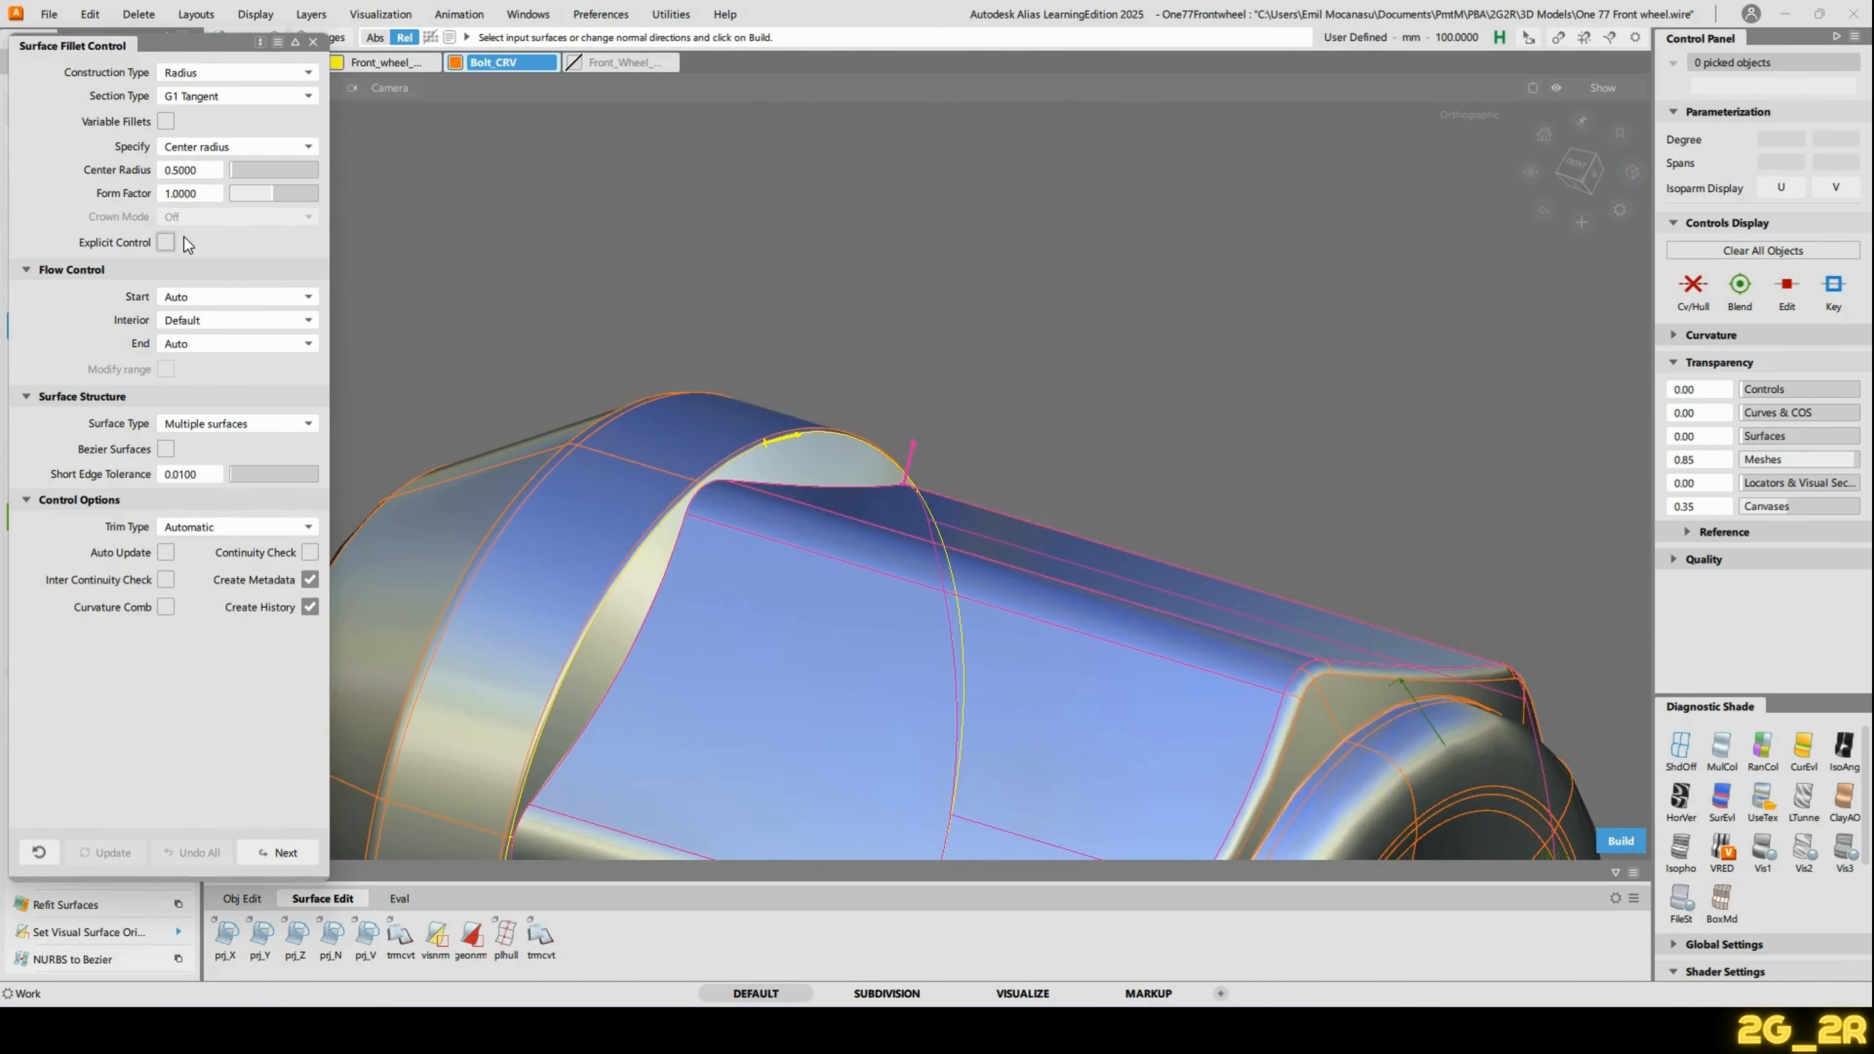
pyautogui.click(205, 170)
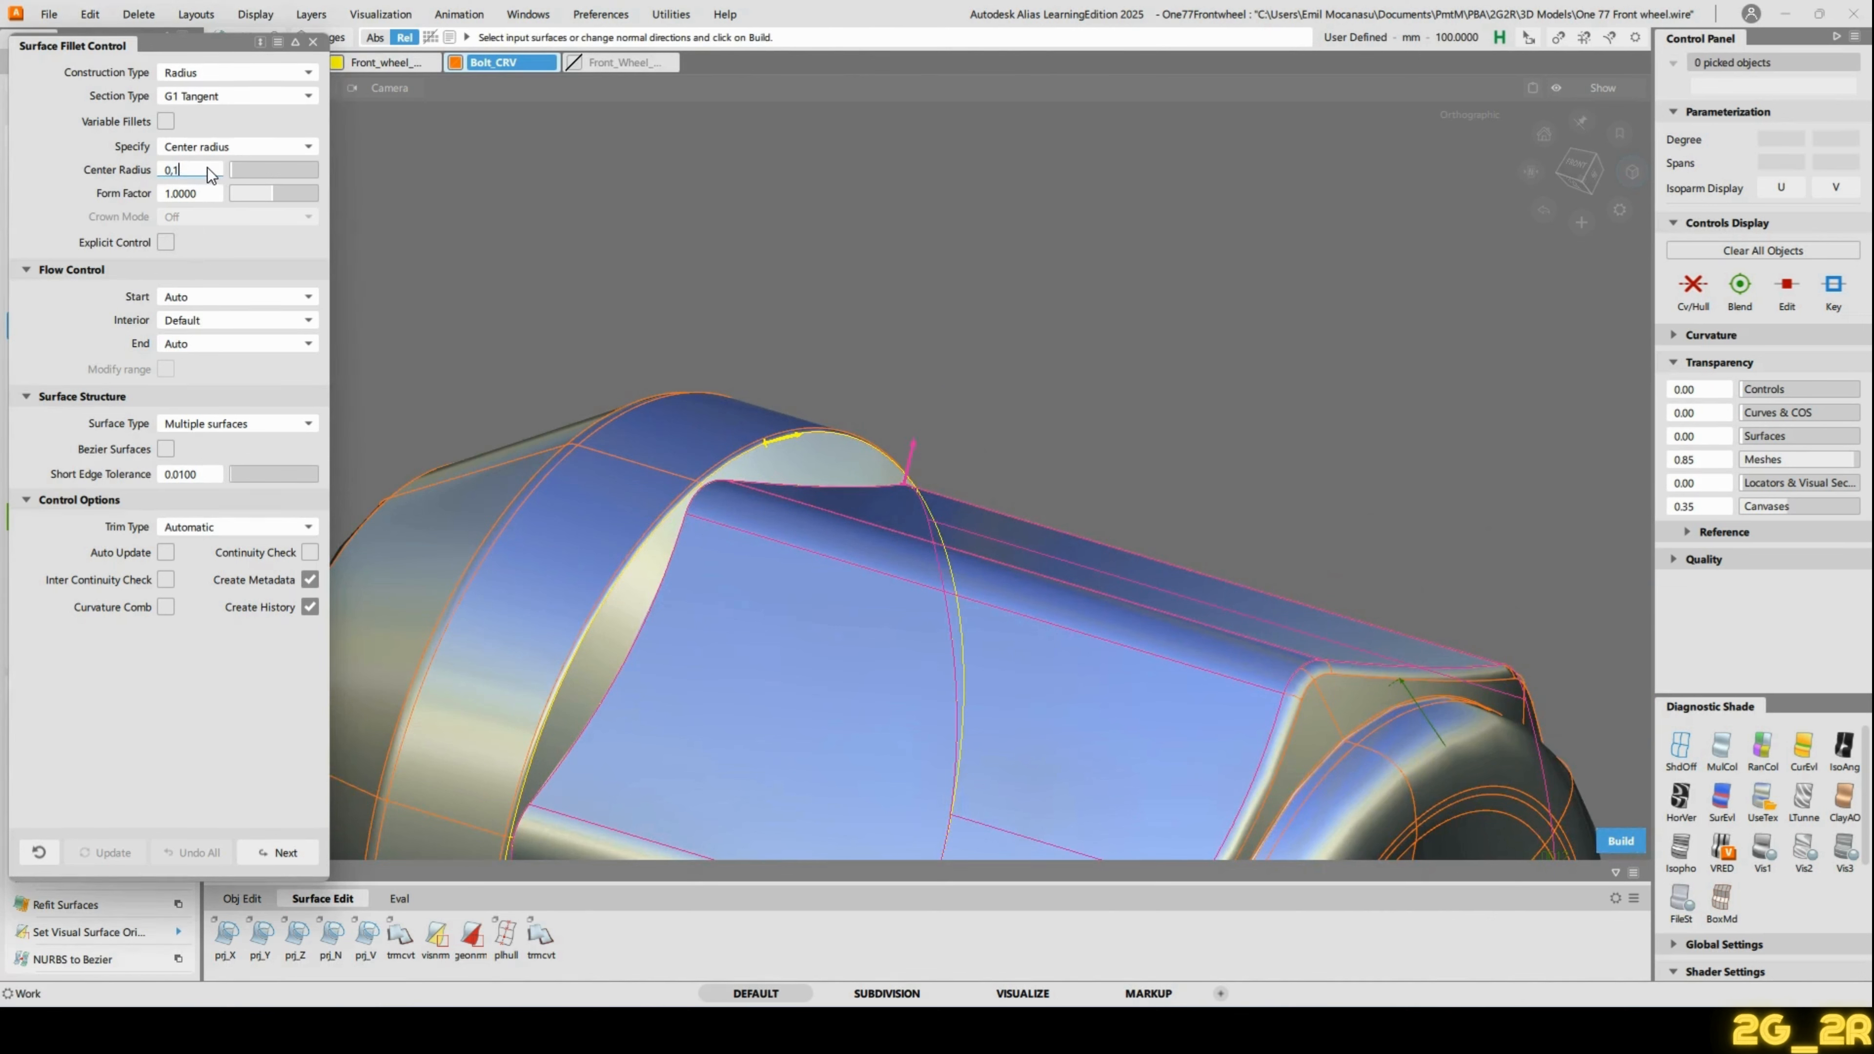
pyautogui.write('0,1')
pyautogui.press('Return')
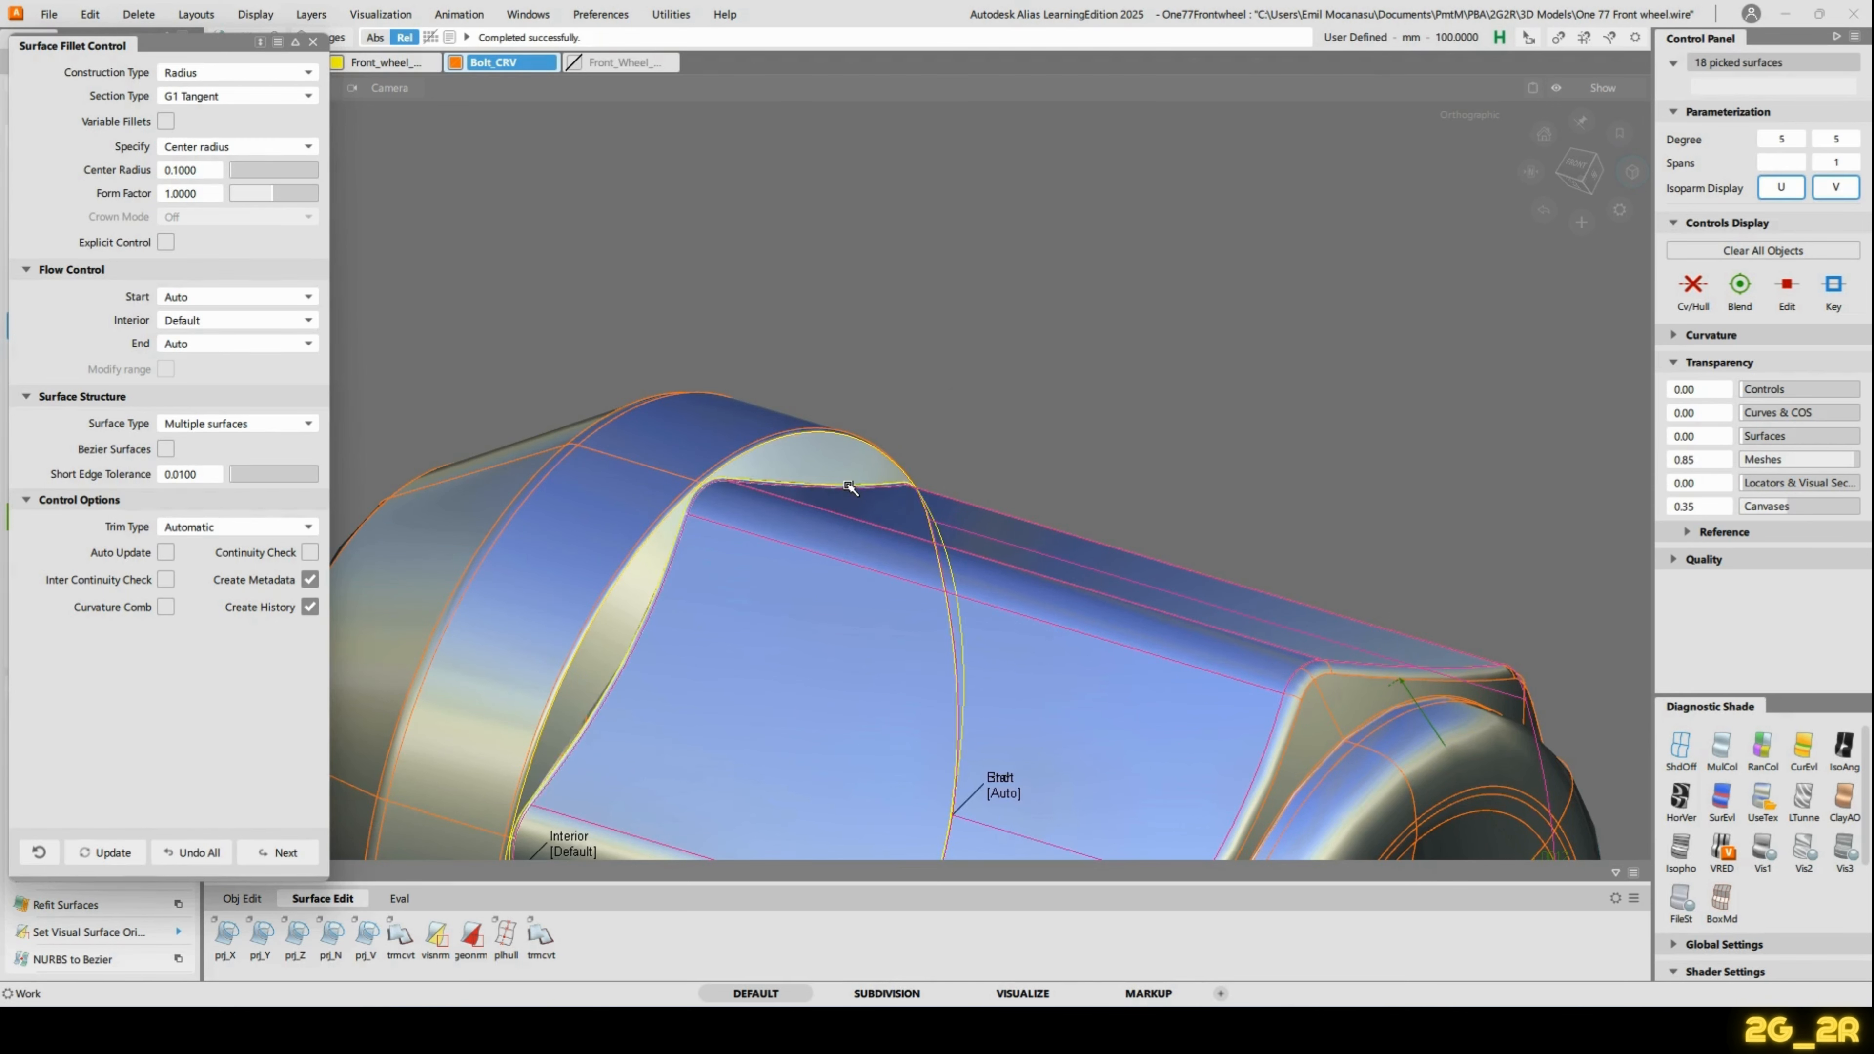
# Turn on Auto Update and increase the collar fillet's center radius to 0.18 mm.
pyautogui.keyDown('alt'); pyautogui.keyDown('shift'); pyautogui.moveTo(849, 486); pyautogui.dragTo(853, 720); pyautogui.keyUp('shift'); pyautogui.keyUp('alt')
pyautogui.keyDown('alt'); pyautogui.keyDown('shift'); pyautogui.moveTo(853, 720); pyautogui.dragTo(854, 446, button='right'); pyautogui.keyUp('shift'); pyautogui.keyUp('alt')
pyautogui.keyDown('alt'); pyautogui.keyDown('shift'); pyautogui.moveTo(720, 323); pyautogui.dragTo(1075, 732); pyautogui.keyUp('shift'); pyautogui.keyUp('alt')
pyautogui.keyDown('alt'); pyautogui.keyDown('shift'); pyautogui.moveTo(1075, 733); pyautogui.dragTo(1326, 517, button='right'); pyautogui.keyUp('shift'); pyautogui.keyUp('alt')
pyautogui.keyDown('alt'); pyautogui.keyDown('shift'); pyautogui.moveTo(1326, 517); pyautogui.dragTo(879, 517, button='middle'); pyautogui.keyUp('shift'); pyautogui.keyUp('alt')
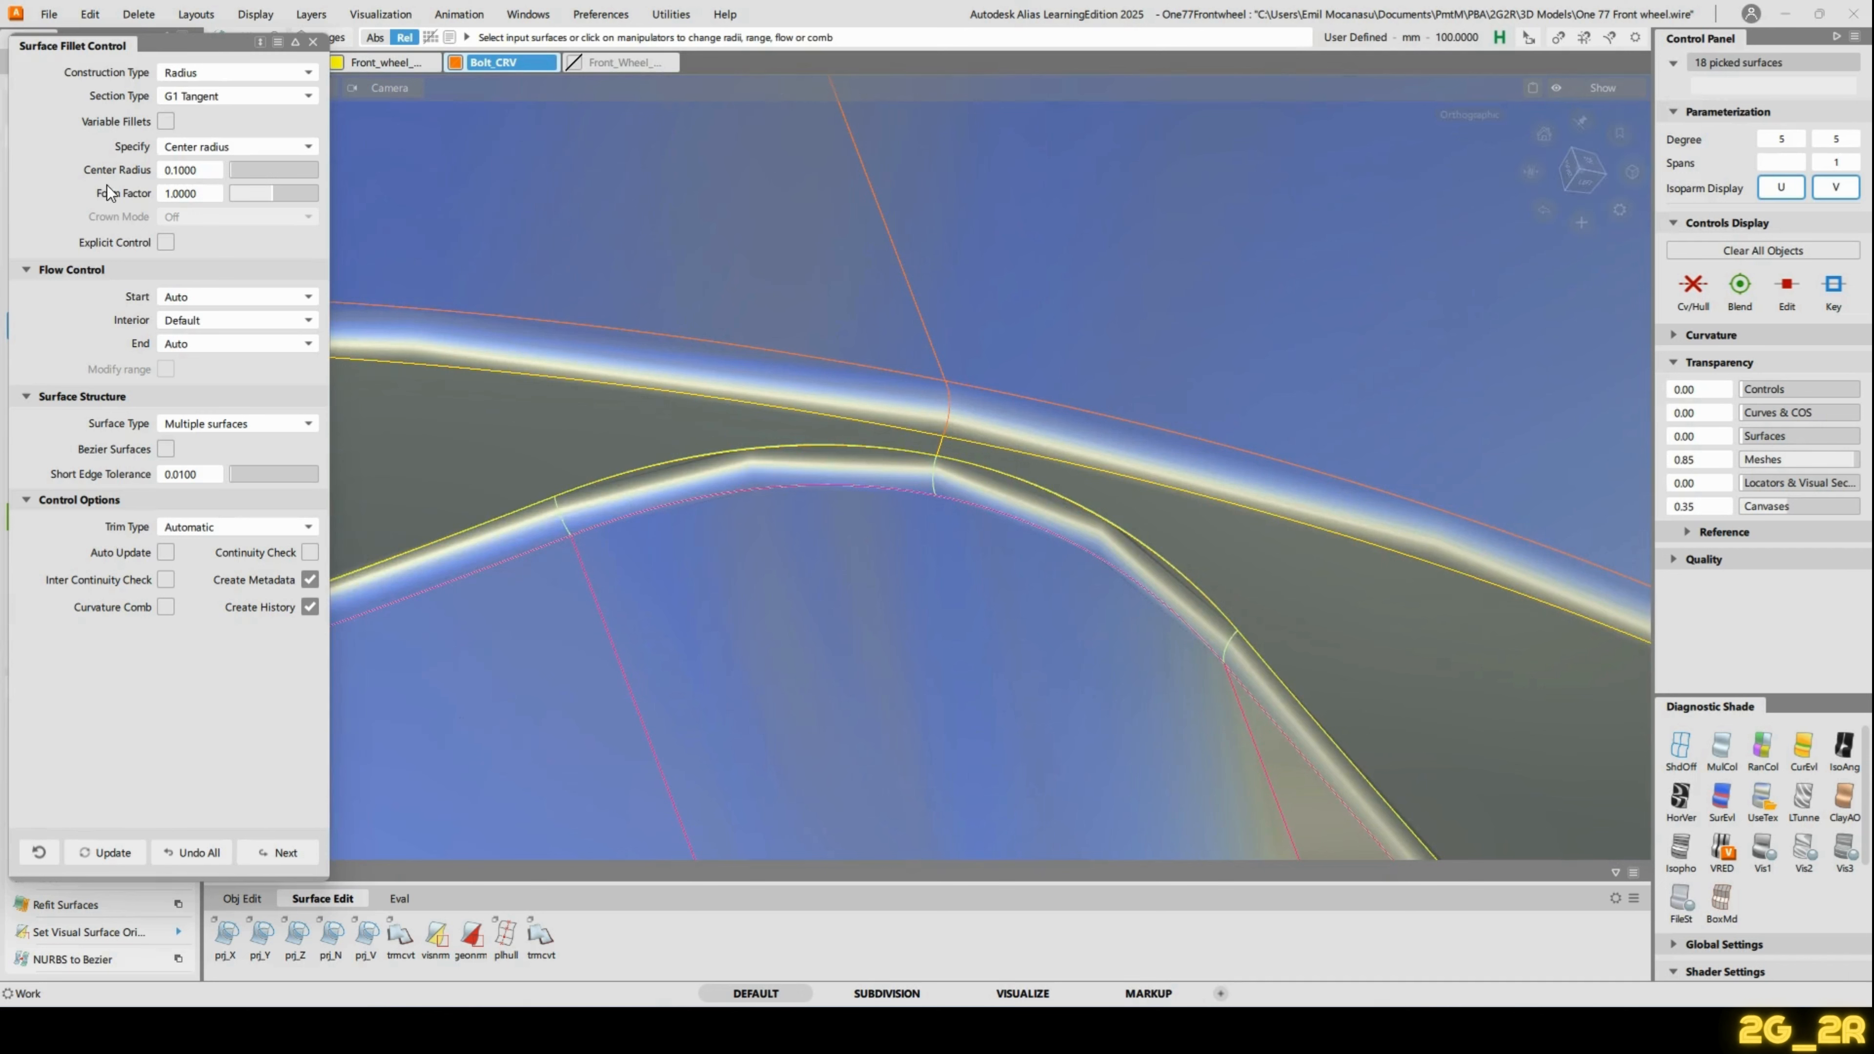
pyautogui.click(207, 170)
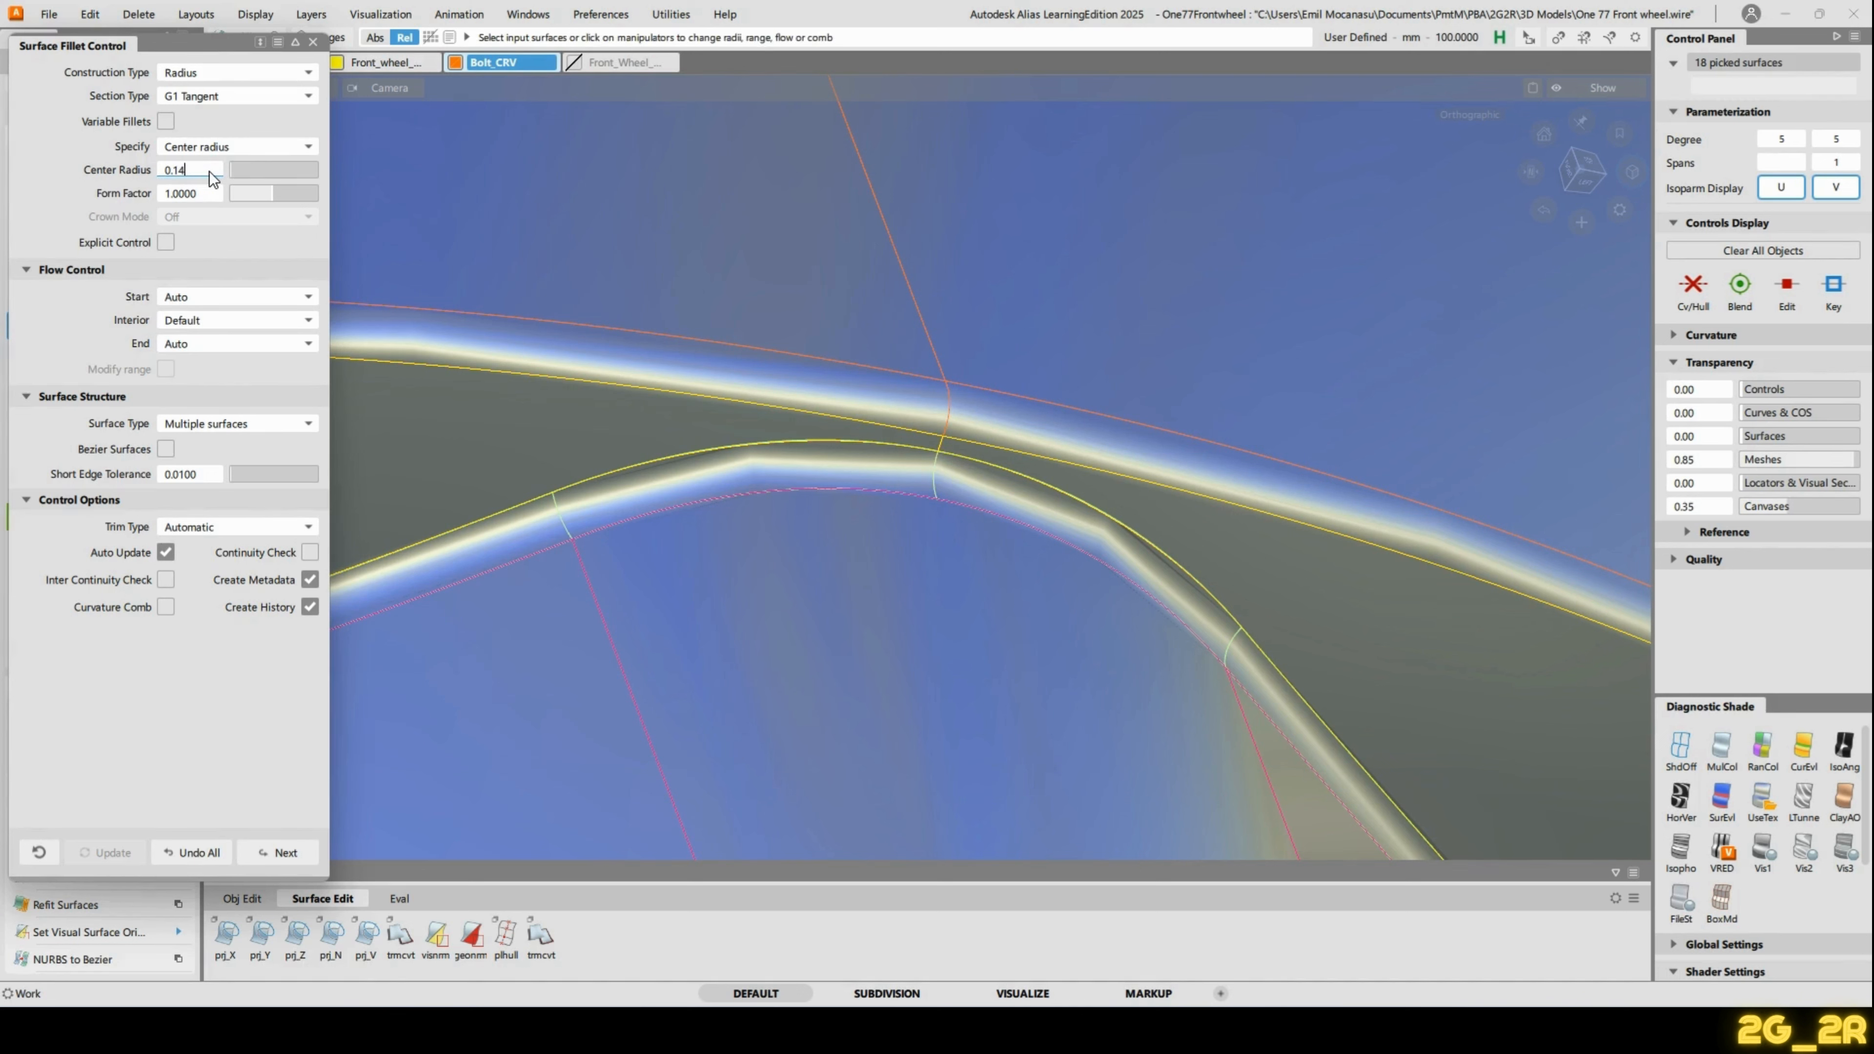
pyautogui.write('4')
pyautogui.press('Return')
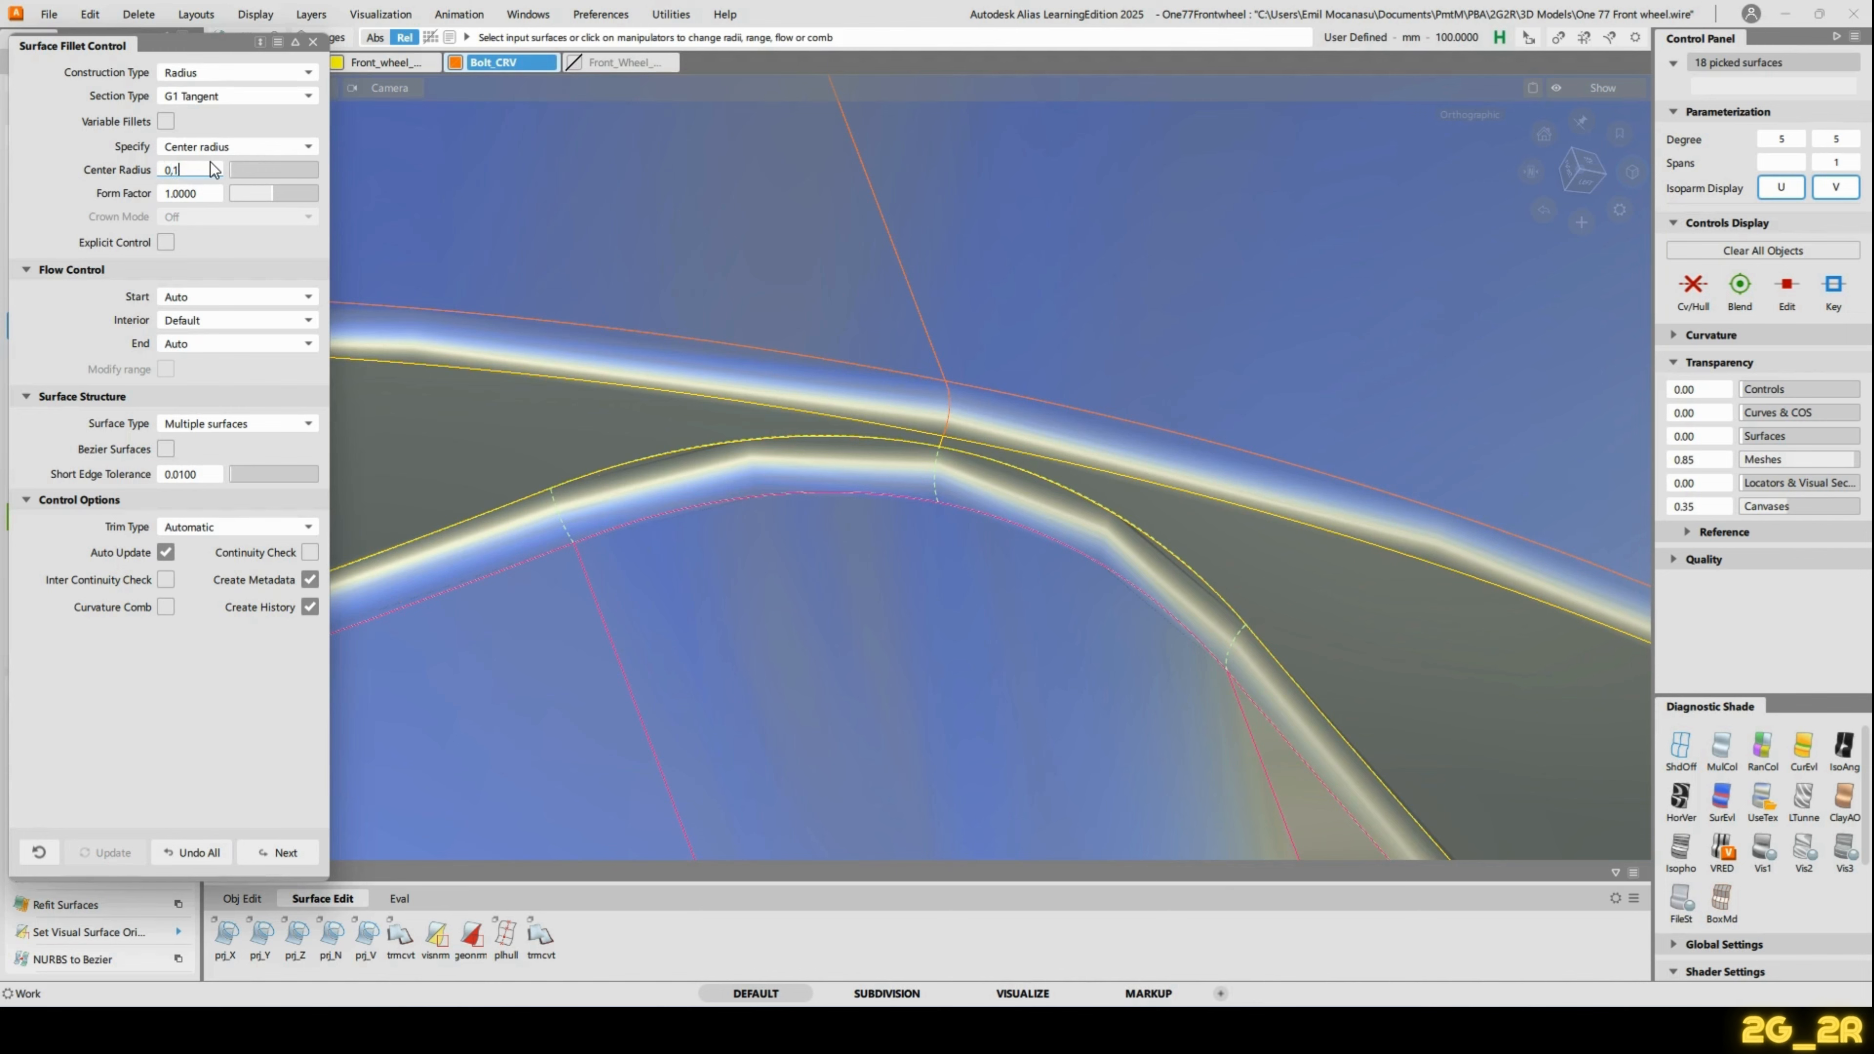
pyautogui.press('Return')
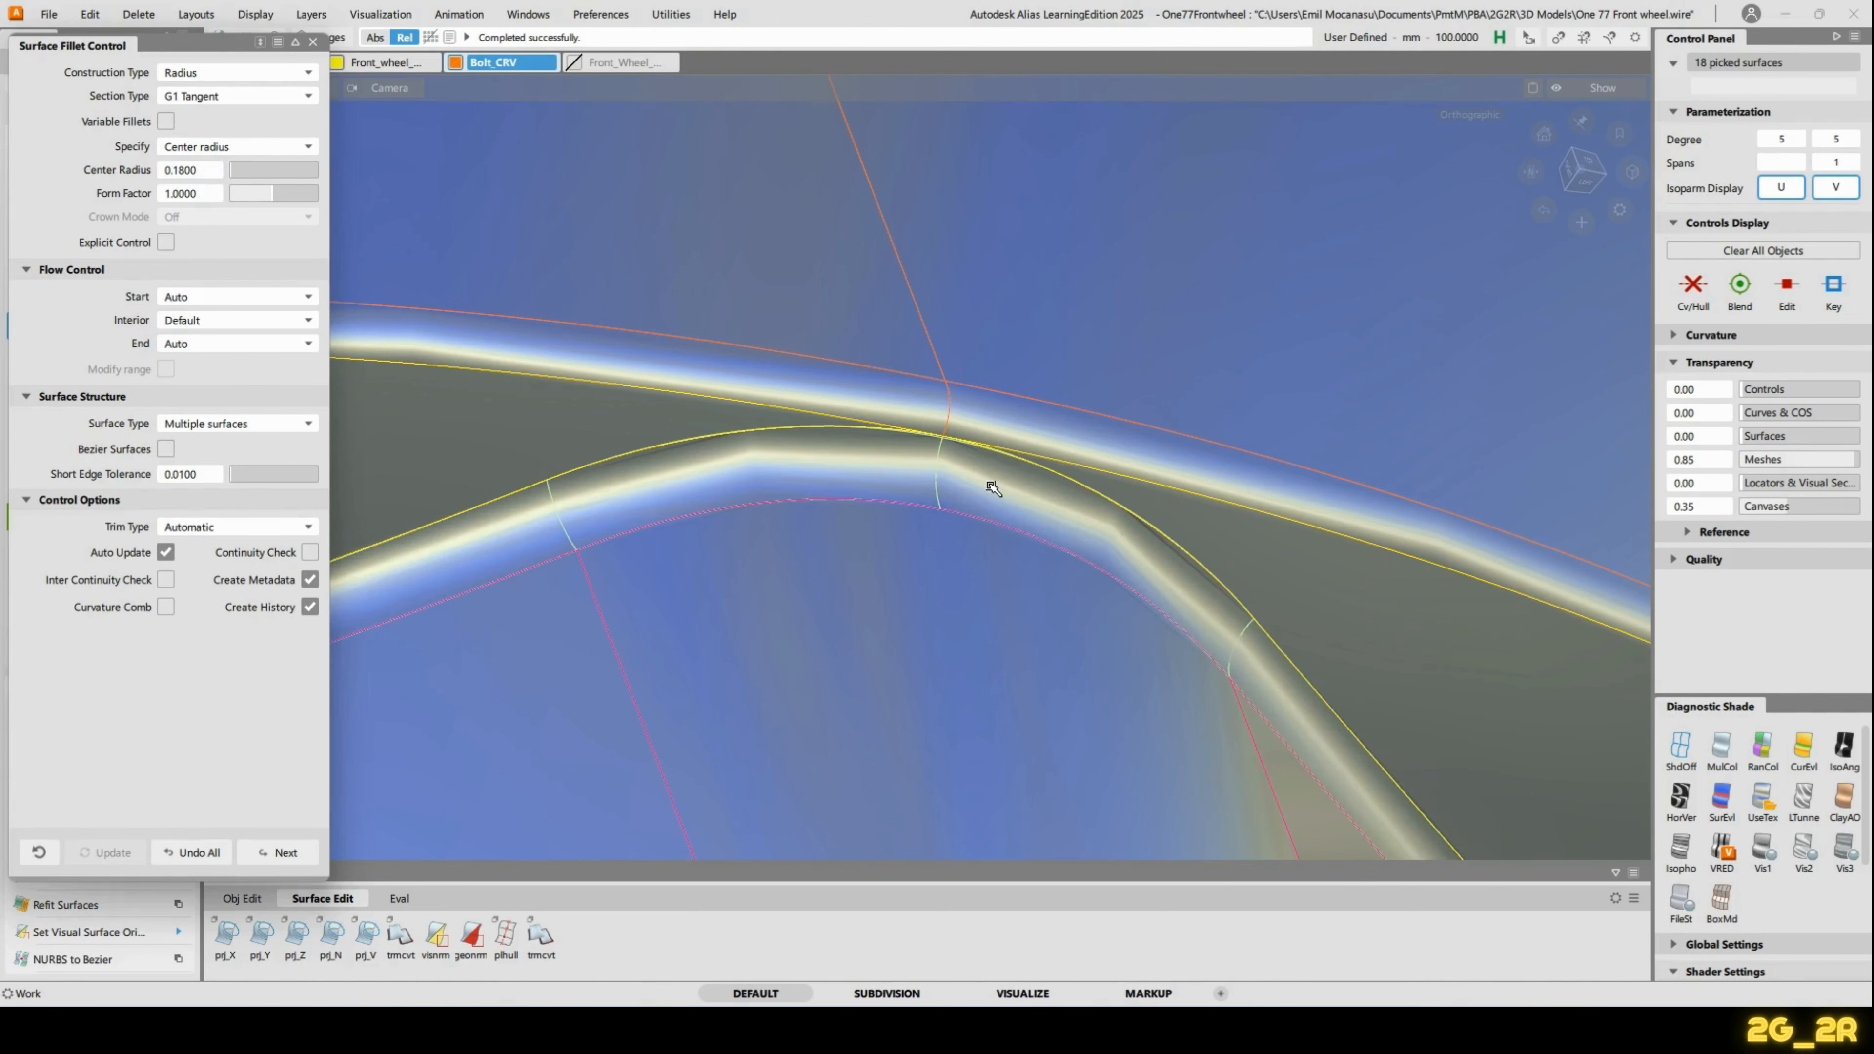
# Examine the collar fillet at the hex corners and the open hole in the end cap, and close the fillet options.
pyautogui.keyDown('alt'); pyautogui.keyDown('shift'); pyautogui.moveTo(991, 487); pyautogui.dragTo(1012, 452); pyautogui.keyUp('shift'); pyautogui.keyUp('alt')
pyautogui.keyDown('alt'); pyautogui.keyDown('shift'); pyautogui.moveTo(1012, 451); pyautogui.dragTo(708, 576, button='right'); pyautogui.keyUp('shift'); pyautogui.keyUp('alt')
pyautogui.keyDown('alt'); pyautogui.keyDown('shift'); pyautogui.moveTo(708, 576); pyautogui.dragTo(1117, 322, button='middle'); pyautogui.keyUp('shift'); pyautogui.keyUp('alt')
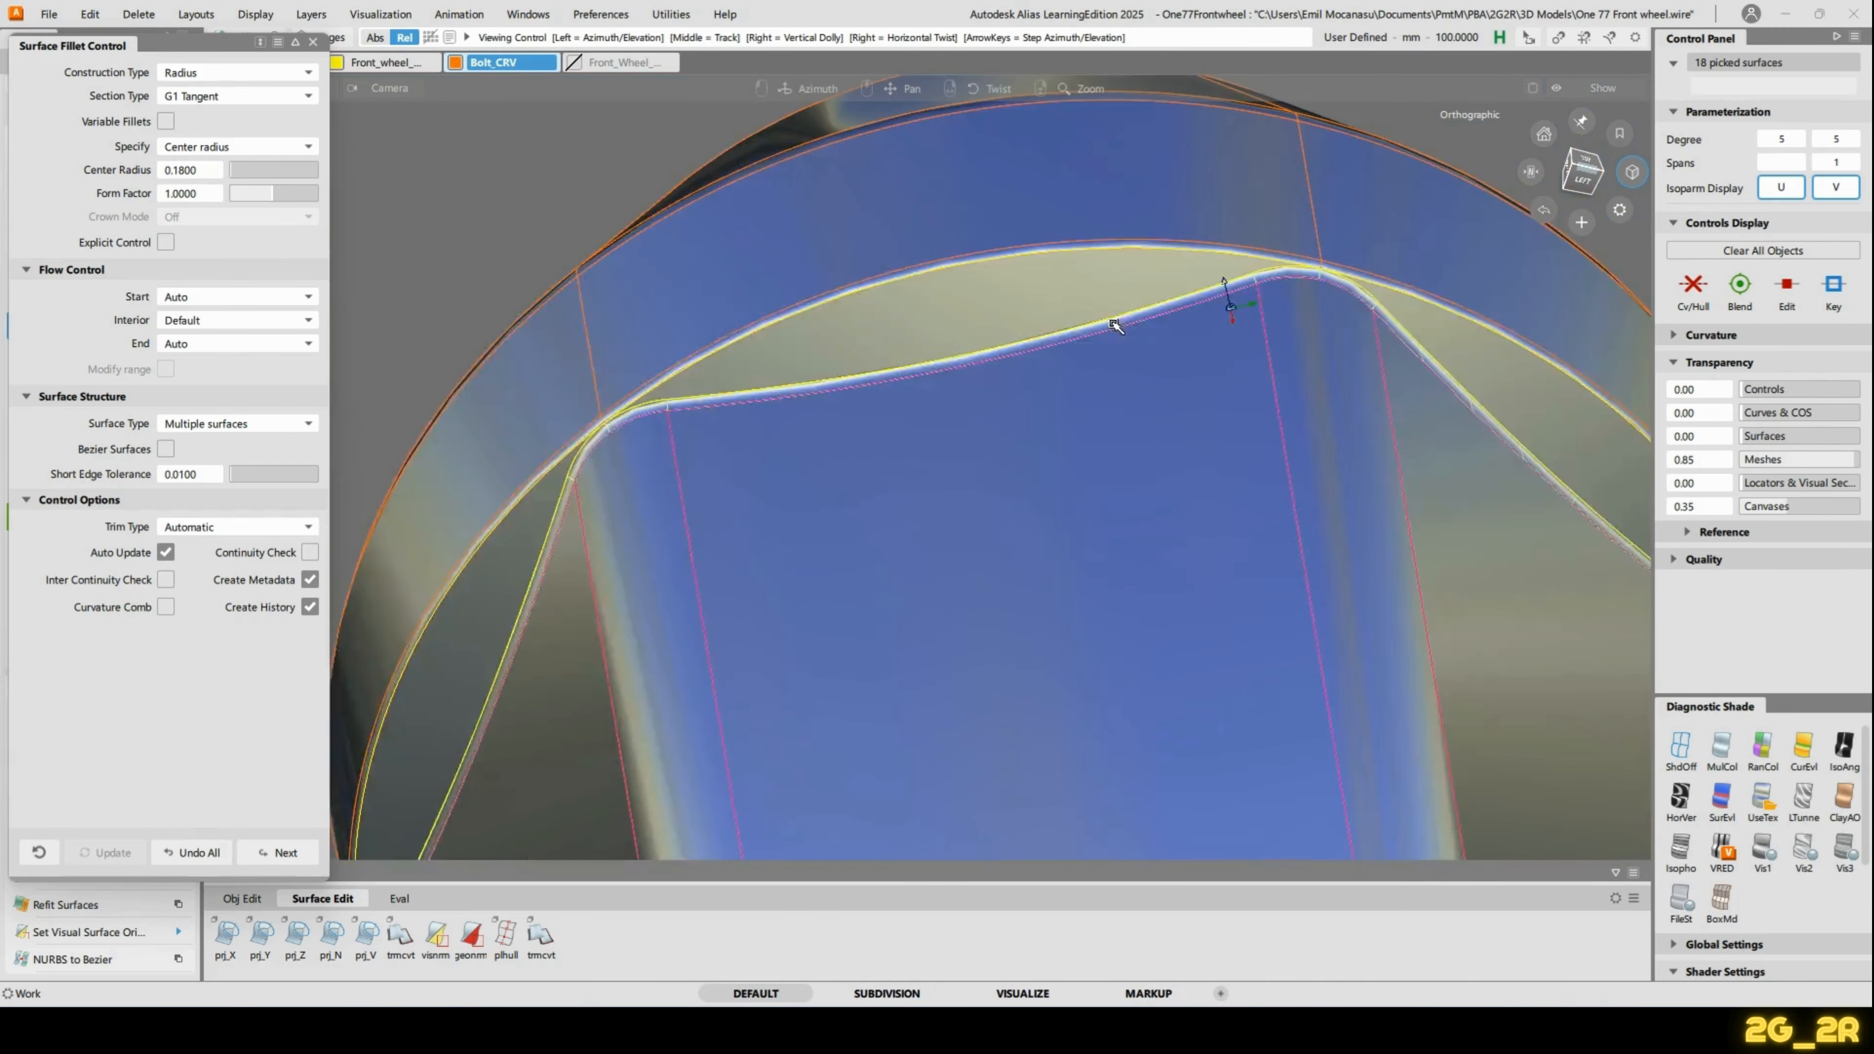
pyautogui.keyDown('alt'); pyautogui.keyDown('shift'); pyautogui.moveTo(1117, 323); pyautogui.dragTo(959, 398, button='right'); pyautogui.keyUp('shift'); pyautogui.keyUp('alt')
pyautogui.keyDown('alt'); pyautogui.keyDown('shift'); pyautogui.moveTo(959, 399); pyautogui.dragTo(1505, 502); pyautogui.keyUp('shift'); pyautogui.keyUp('alt')
pyautogui.keyDown('alt'); pyautogui.keyDown('shift'); pyautogui.moveTo(1505, 503); pyautogui.dragTo(753, 313, button='middle'); pyautogui.keyUp('shift'); pyautogui.keyUp('alt')
pyautogui.keyDown('alt'); pyautogui.keyDown('shift'); pyautogui.moveTo(753, 313); pyautogui.dragTo(1000, 302); pyautogui.keyUp('shift'); pyautogui.keyUp('alt')
pyautogui.keyDown('alt'); pyautogui.keyDown('shift'); pyautogui.moveTo(999, 301); pyautogui.dragTo(1058, 289, button='right'); pyautogui.keyUp('shift'); pyautogui.keyUp('alt')
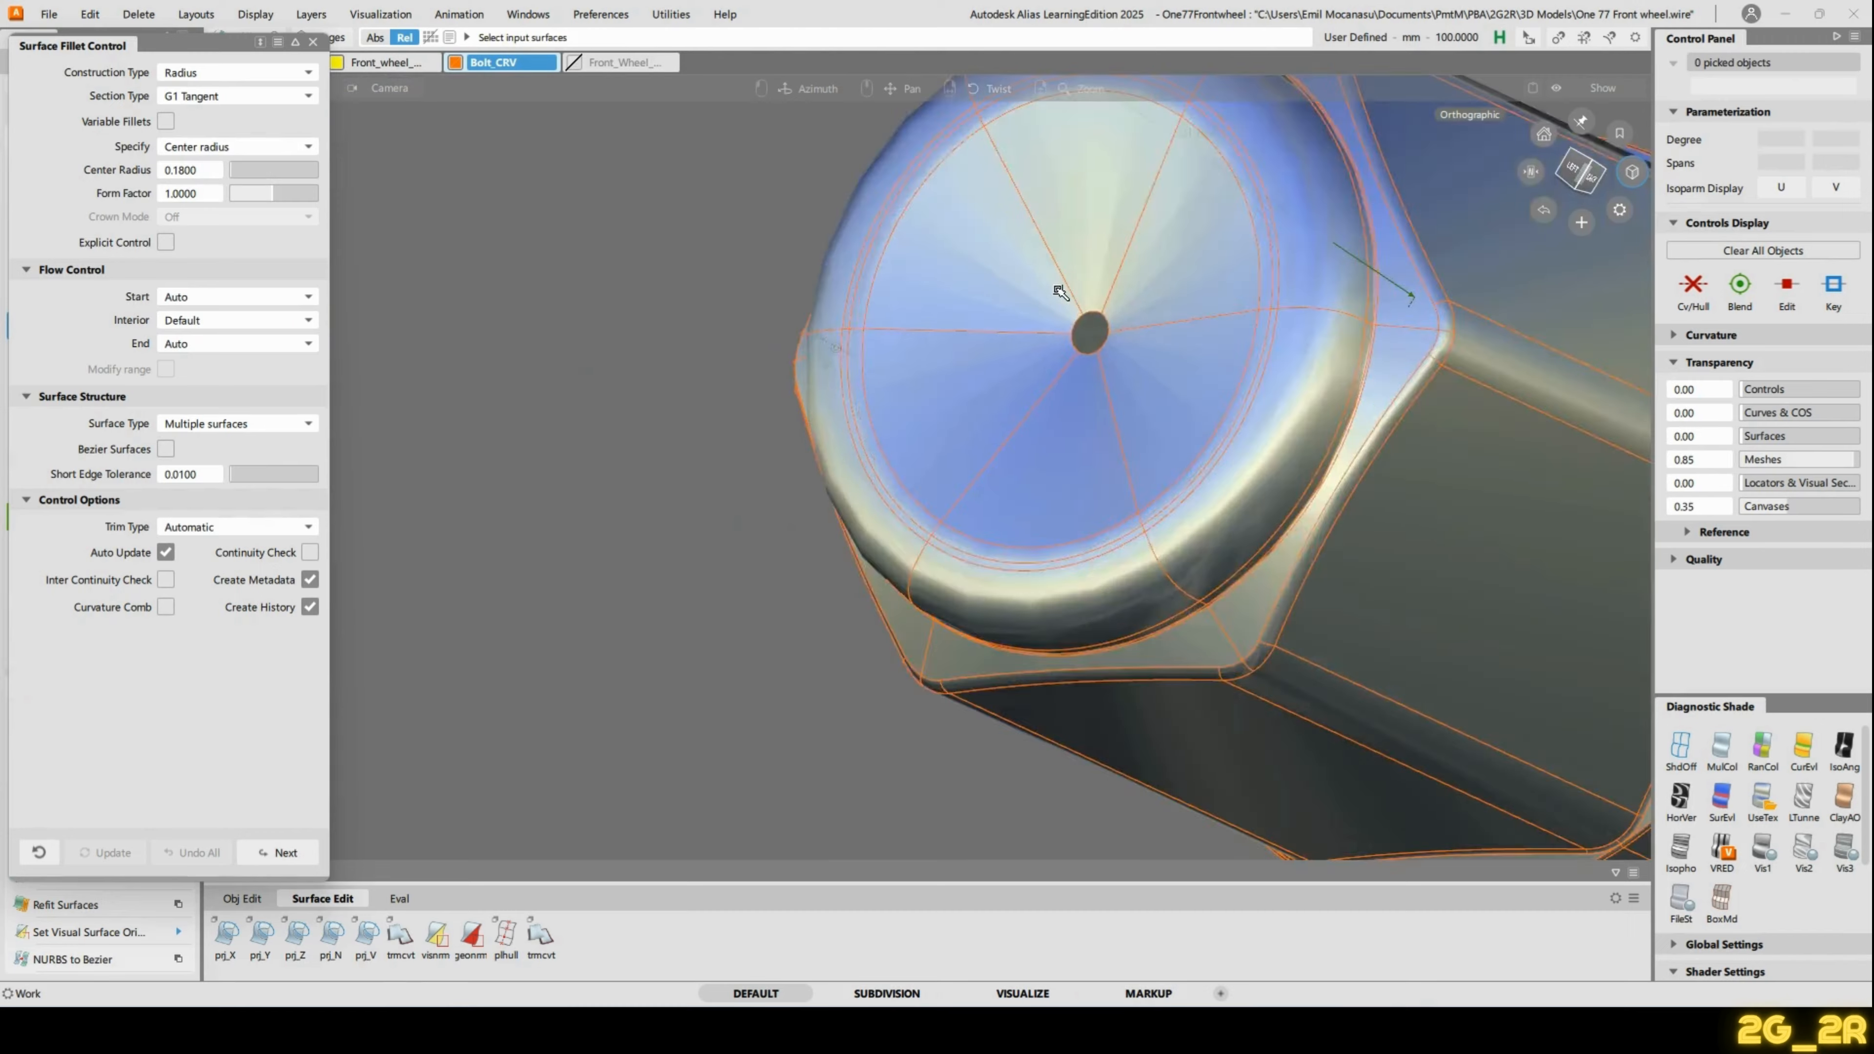
pyautogui.keyDown('alt'); pyautogui.keyDown('shift'); pyautogui.moveTo(1057, 288); pyautogui.dragTo(1134, 654); pyautogui.keyUp('shift'); pyautogui.keyUp('alt')
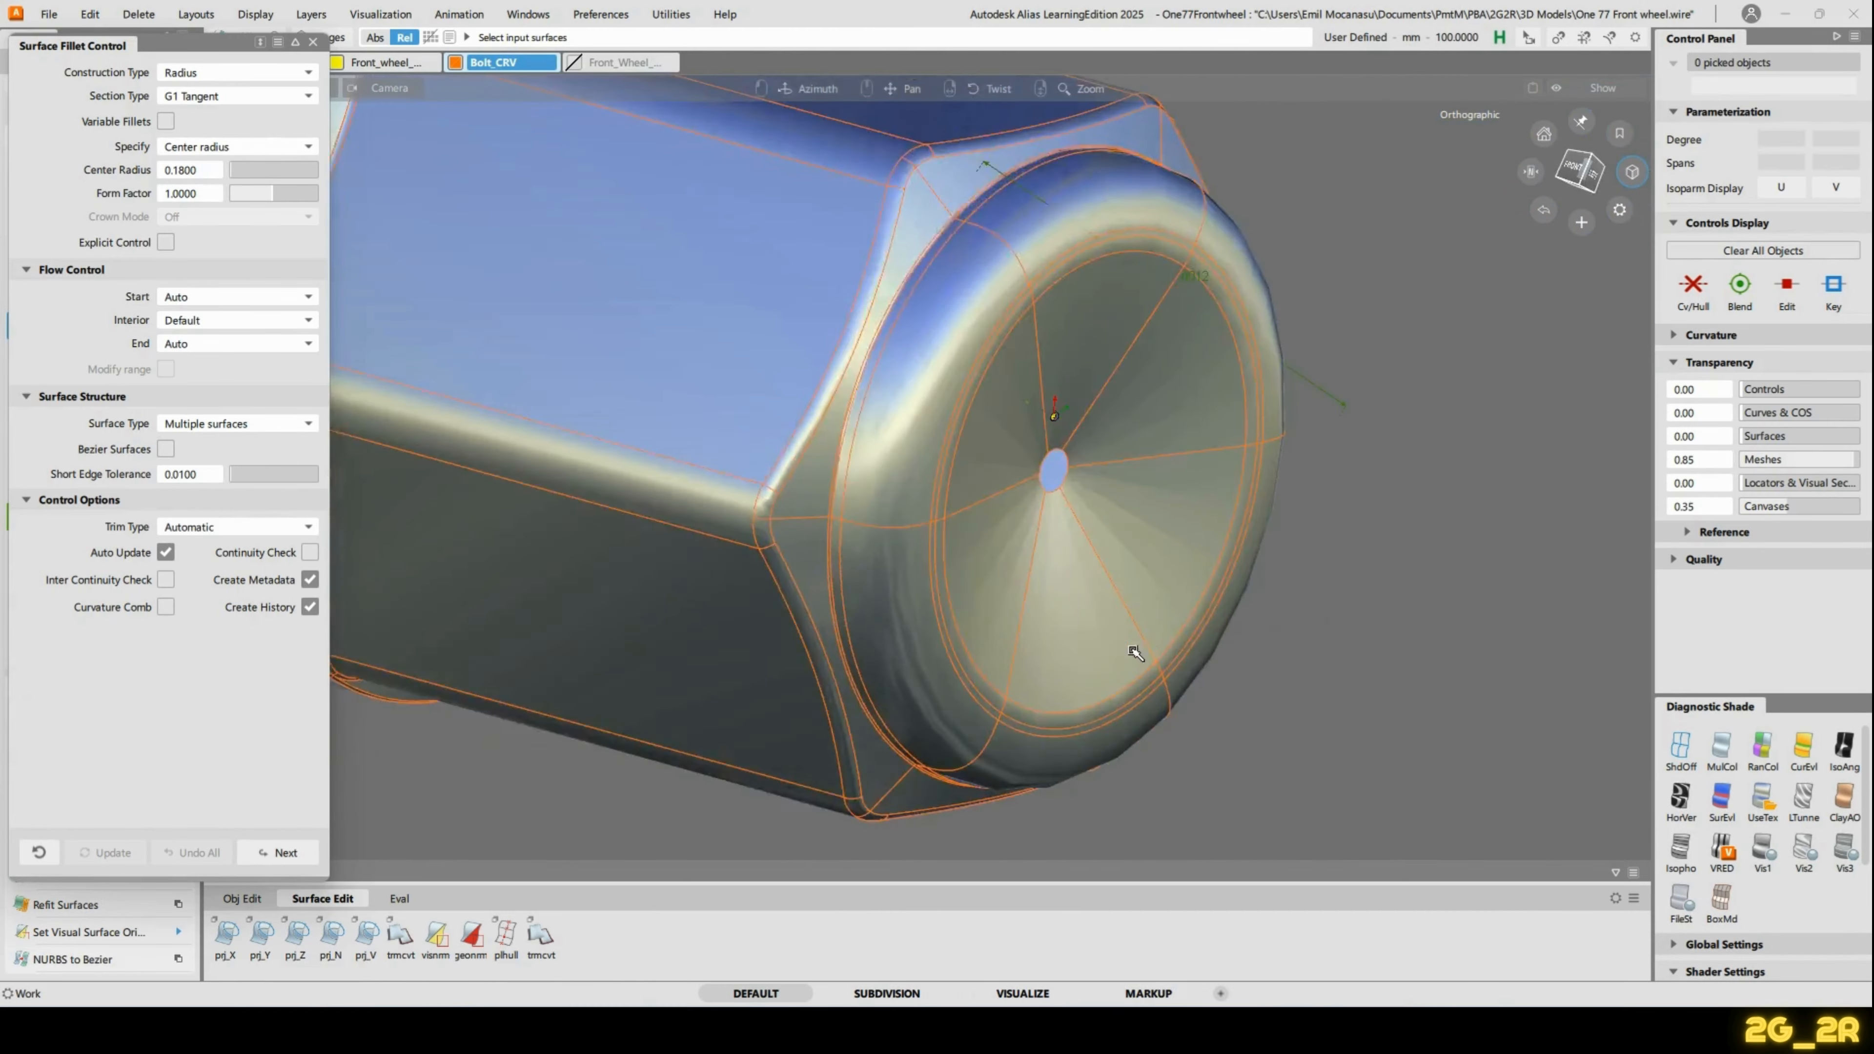
pyautogui.keyDown('alt'); pyautogui.keyDown('shift'); pyautogui.moveTo(1134, 653); pyautogui.dragTo(1173, 416, button='right'); pyautogui.keyUp('shift'); pyautogui.keyUp('alt')
pyautogui.keyDown('alt'); pyautogui.keyDown('shift'); pyautogui.moveTo(1173, 417); pyautogui.dragTo(1171, 399, button='middle'); pyautogui.keyUp('shift'); pyautogui.keyUp('alt')
pyautogui.keyDown('alt'); pyautogui.keyDown('shift'); pyautogui.moveTo(1171, 399); pyautogui.dragTo(1320, 354); pyautogui.keyUp('shift'); pyautogui.keyUp('alt')
pyautogui.keyDown('alt'); pyautogui.keyDown('shift'); pyautogui.moveTo(1320, 354); pyautogui.dragTo(1275, 423, button='right'); pyautogui.keyUp('shift'); pyautogui.keyUp('alt')
pyautogui.keyDown('alt'); pyautogui.keyDown('shift'); pyautogui.moveTo(1276, 423); pyautogui.dragTo(1228, 376); pyautogui.keyUp('shift'); pyautogui.keyUp('alt')
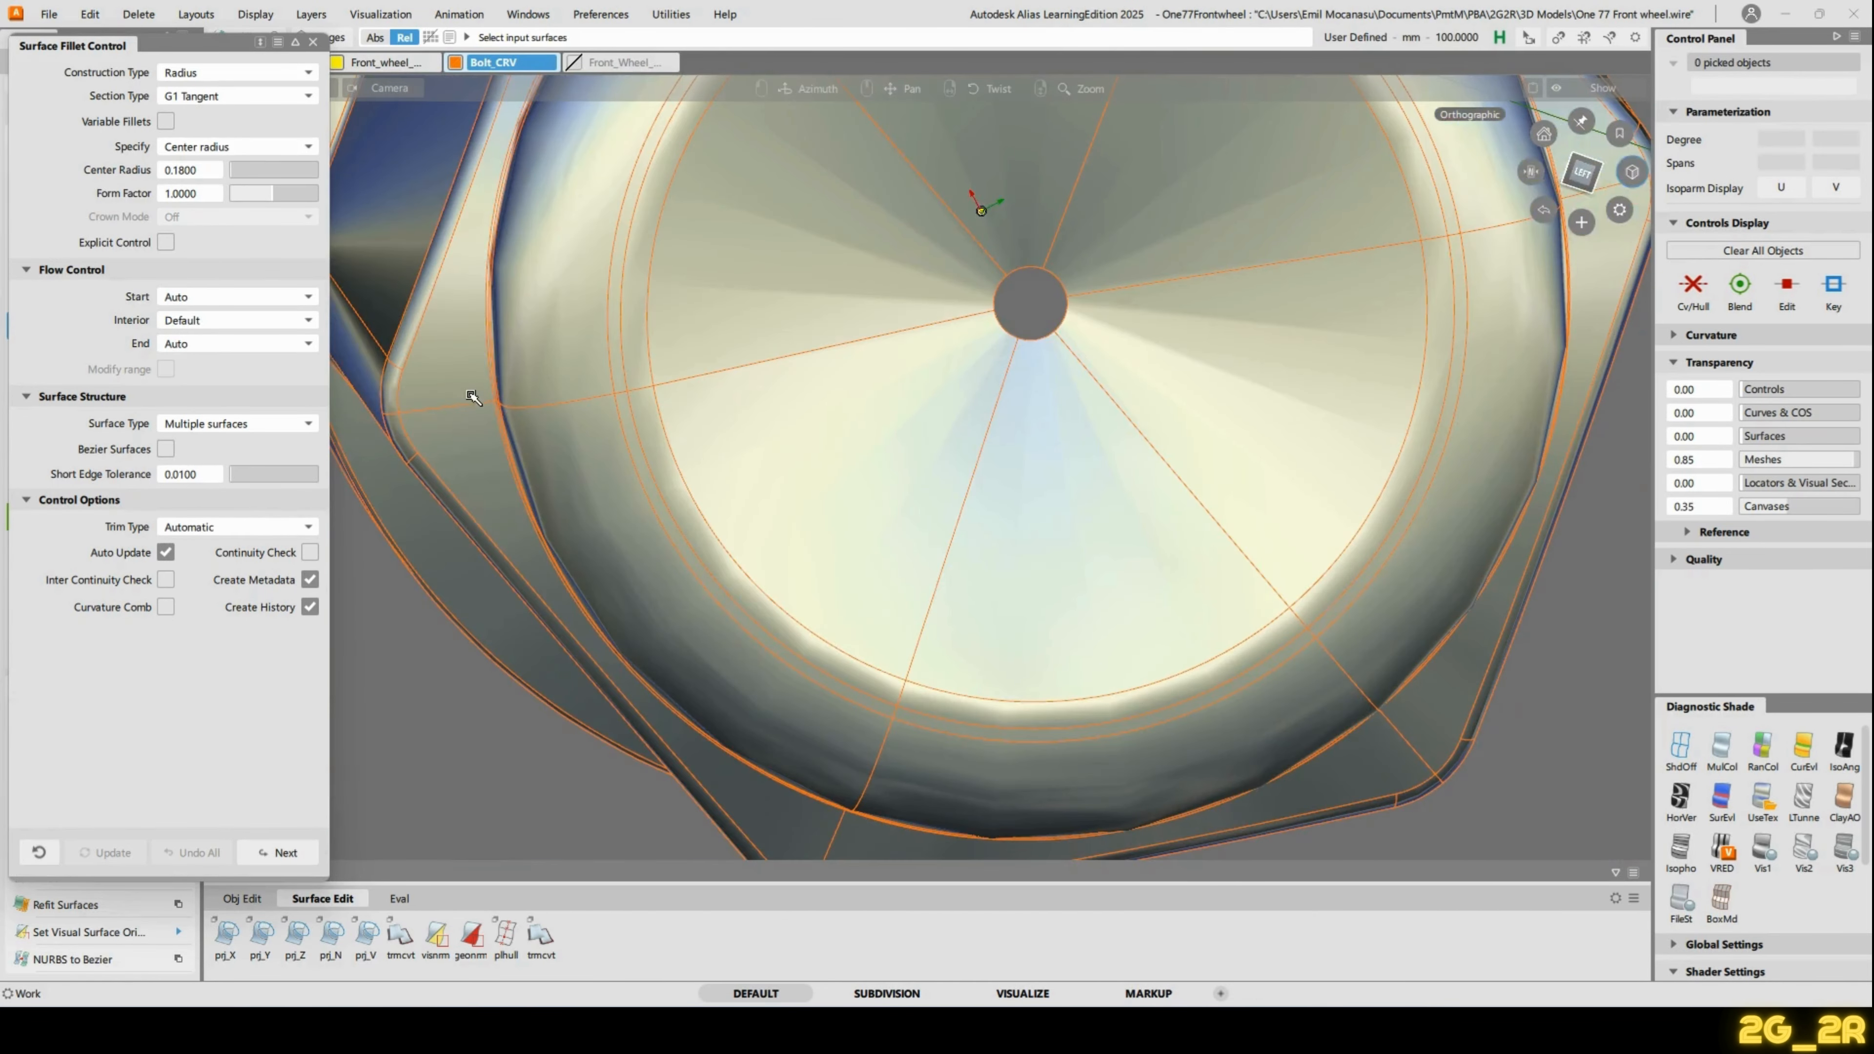
pyautogui.click(313, 42)
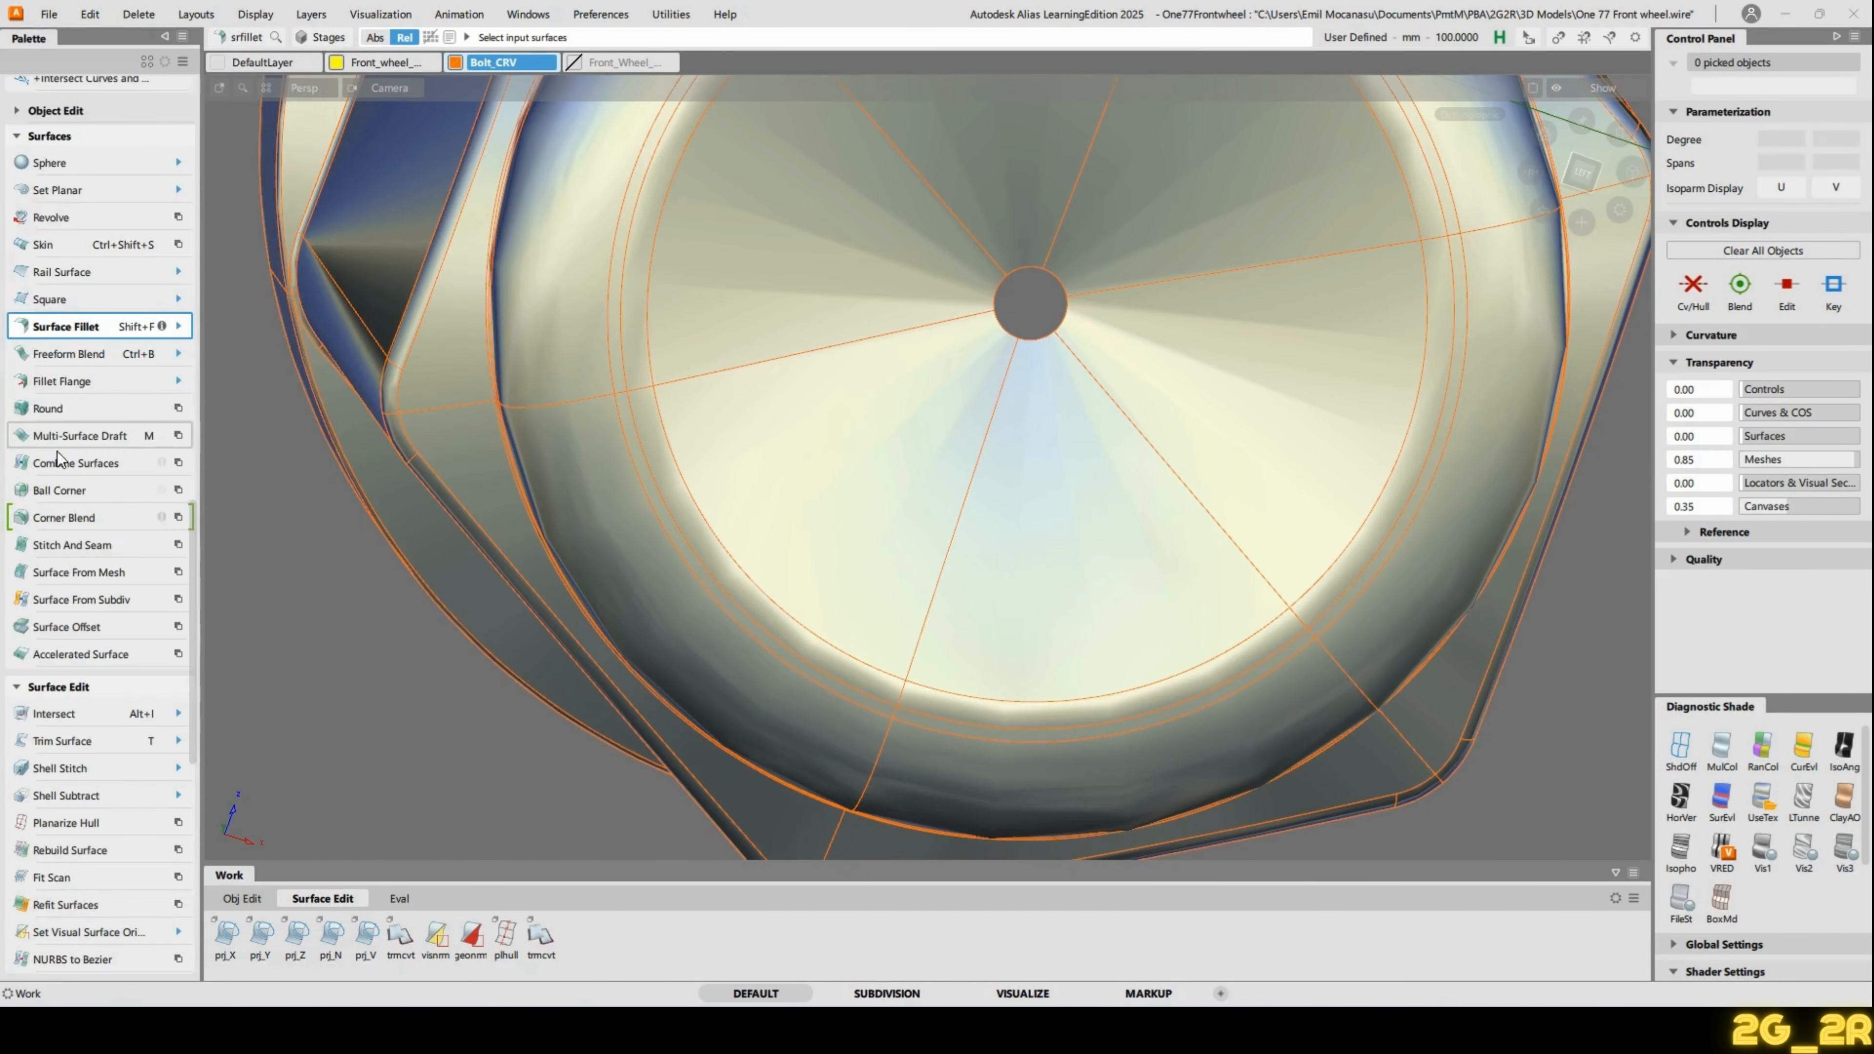
# Close the small round hole at the centre of the end cap with a planar surface built from the hole's edge.
pyautogui.scroll(5, 68, 256)
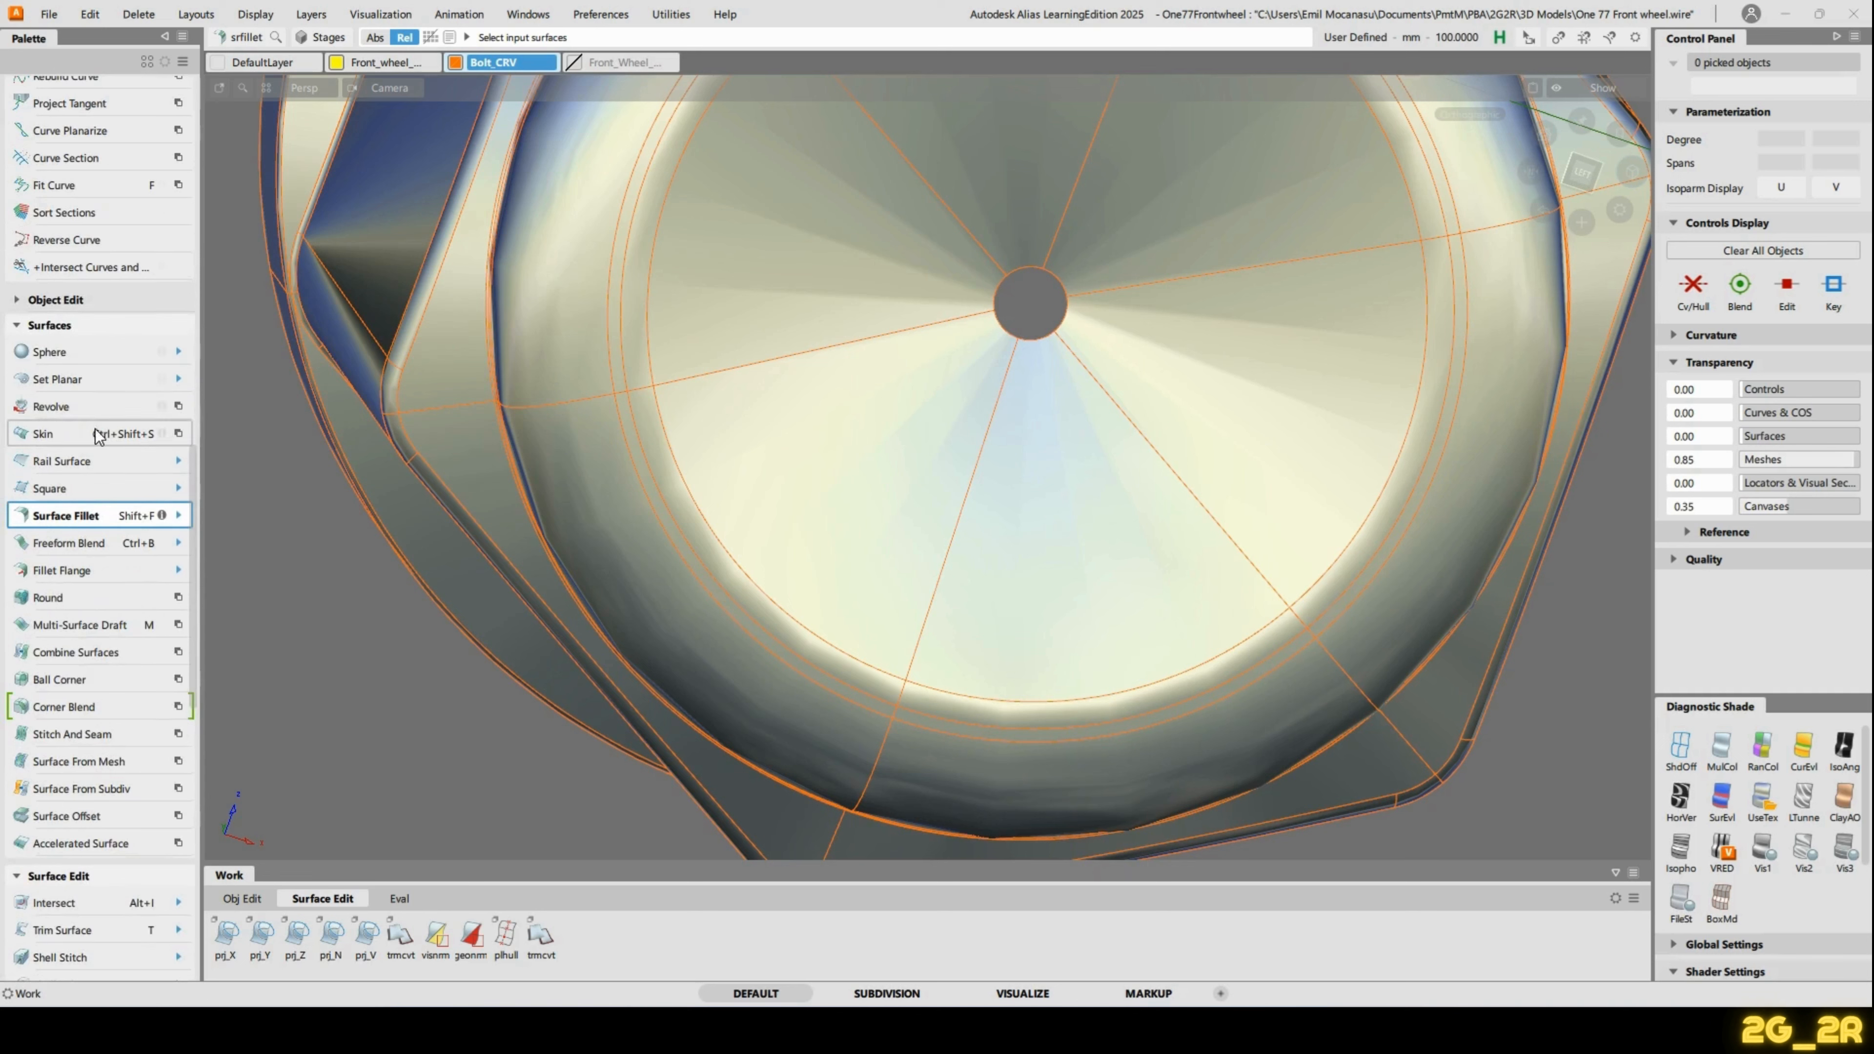
pyautogui.doubleClick(61, 382)
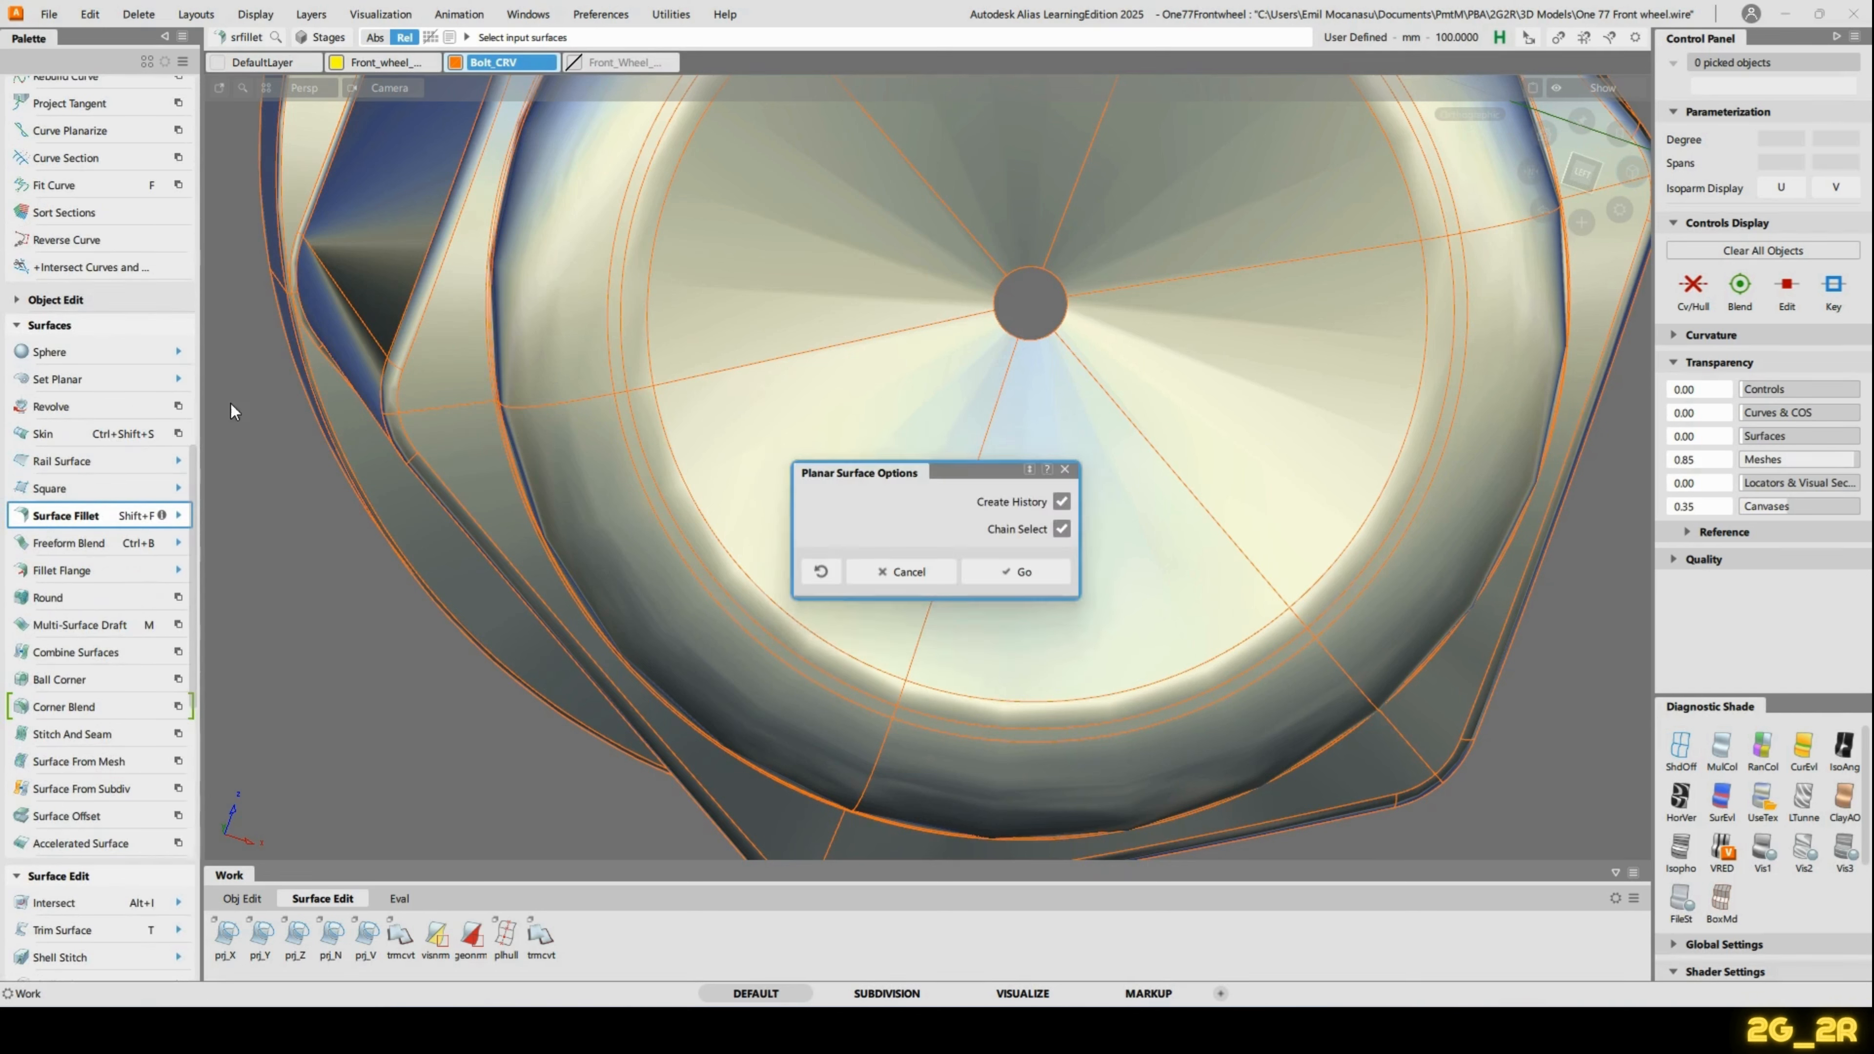
pyautogui.click(901, 582)
pyautogui.click(180, 379)
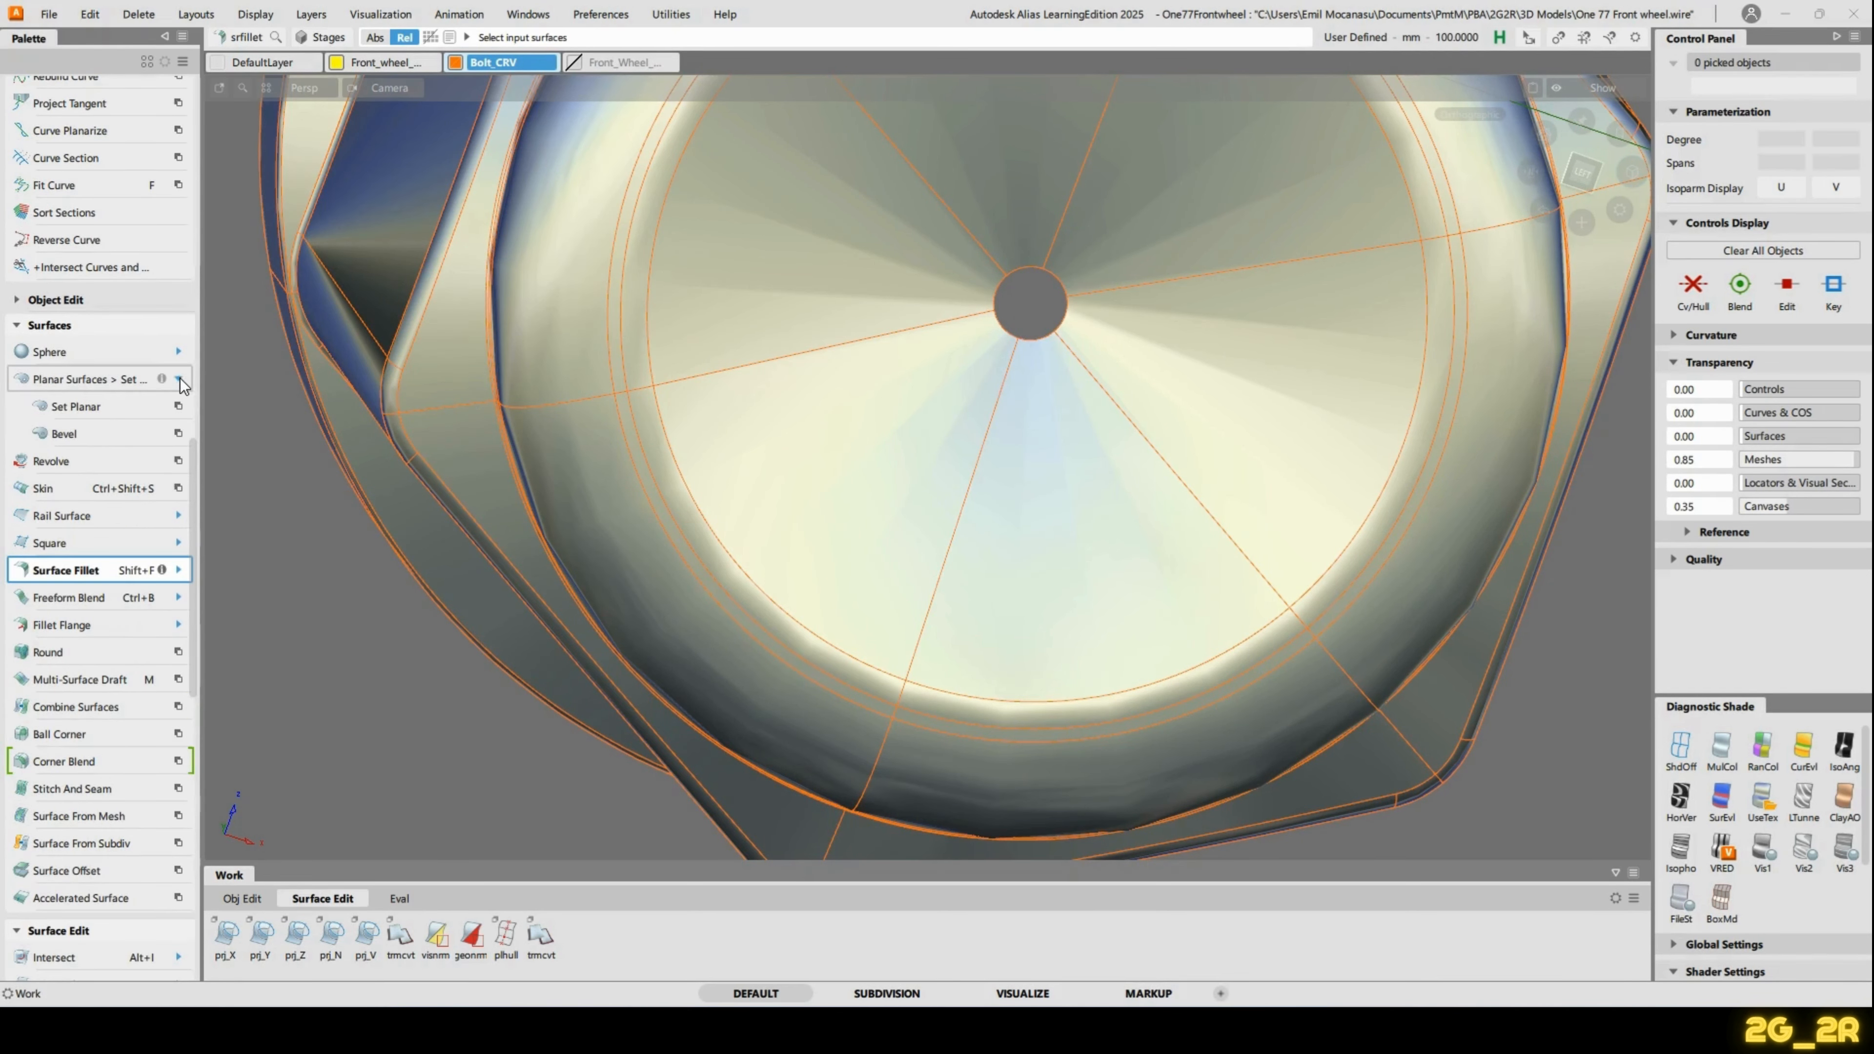
pyautogui.click(68, 415)
pyautogui.keyDown('alt'); pyautogui.keyDown('shift'); pyautogui.moveTo(959, 158); pyautogui.dragTo(987, 216); pyautogui.keyUp('shift'); pyautogui.keyUp('alt')
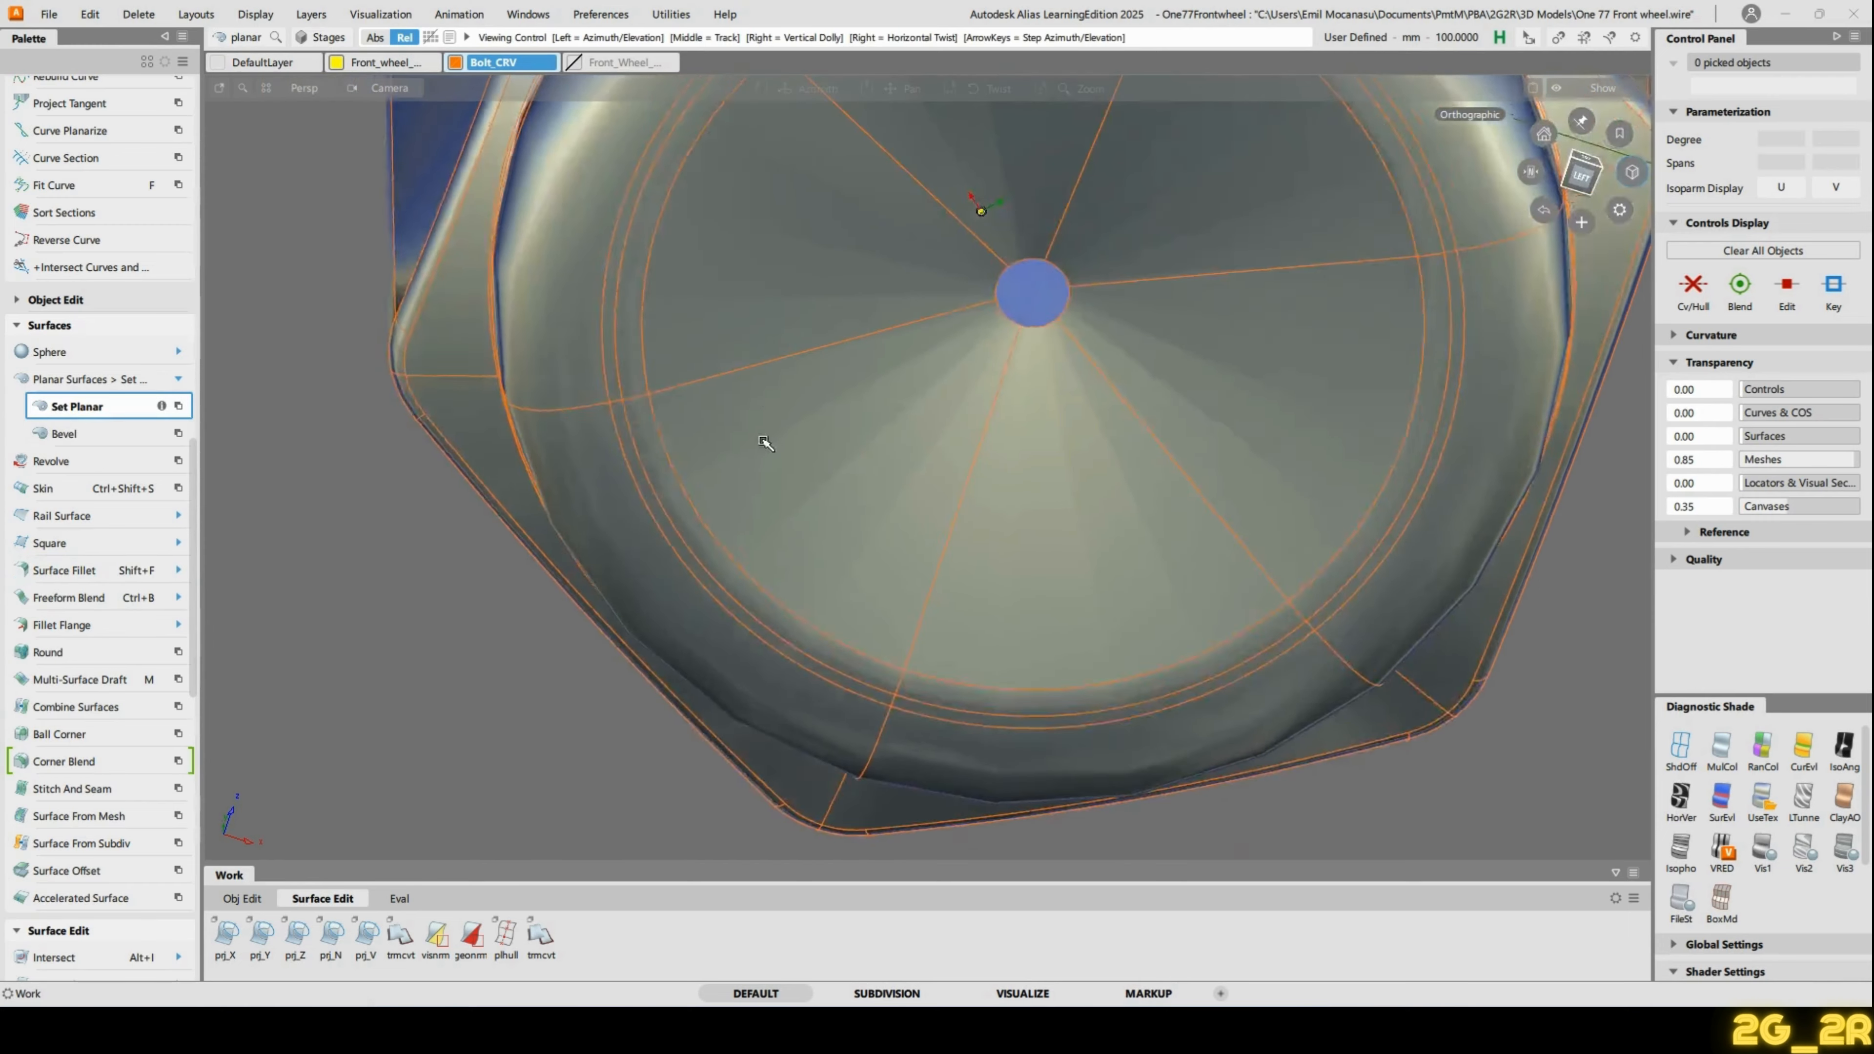
pyautogui.keyDown('alt'); pyautogui.keyDown('shift'); pyautogui.moveTo(987, 216); pyautogui.dragTo(987, 314, button='right'); pyautogui.keyUp('shift'); pyautogui.keyUp('alt')
pyautogui.click(1004, 325)
pyautogui.keyDown('alt'); pyautogui.keyDown('shift'); pyautogui.moveTo(1046, 295); pyautogui.dragTo(1379, 452); pyautogui.keyUp('shift'); pyautogui.keyUp('alt')
pyautogui.press('space')
pyautogui.keyDown('alt'); pyautogui.keyDown('shift'); pyautogui.moveTo(1164, 408); pyautogui.dragTo(690, 498); pyautogui.keyUp('shift'); pyautogui.keyUp('alt')
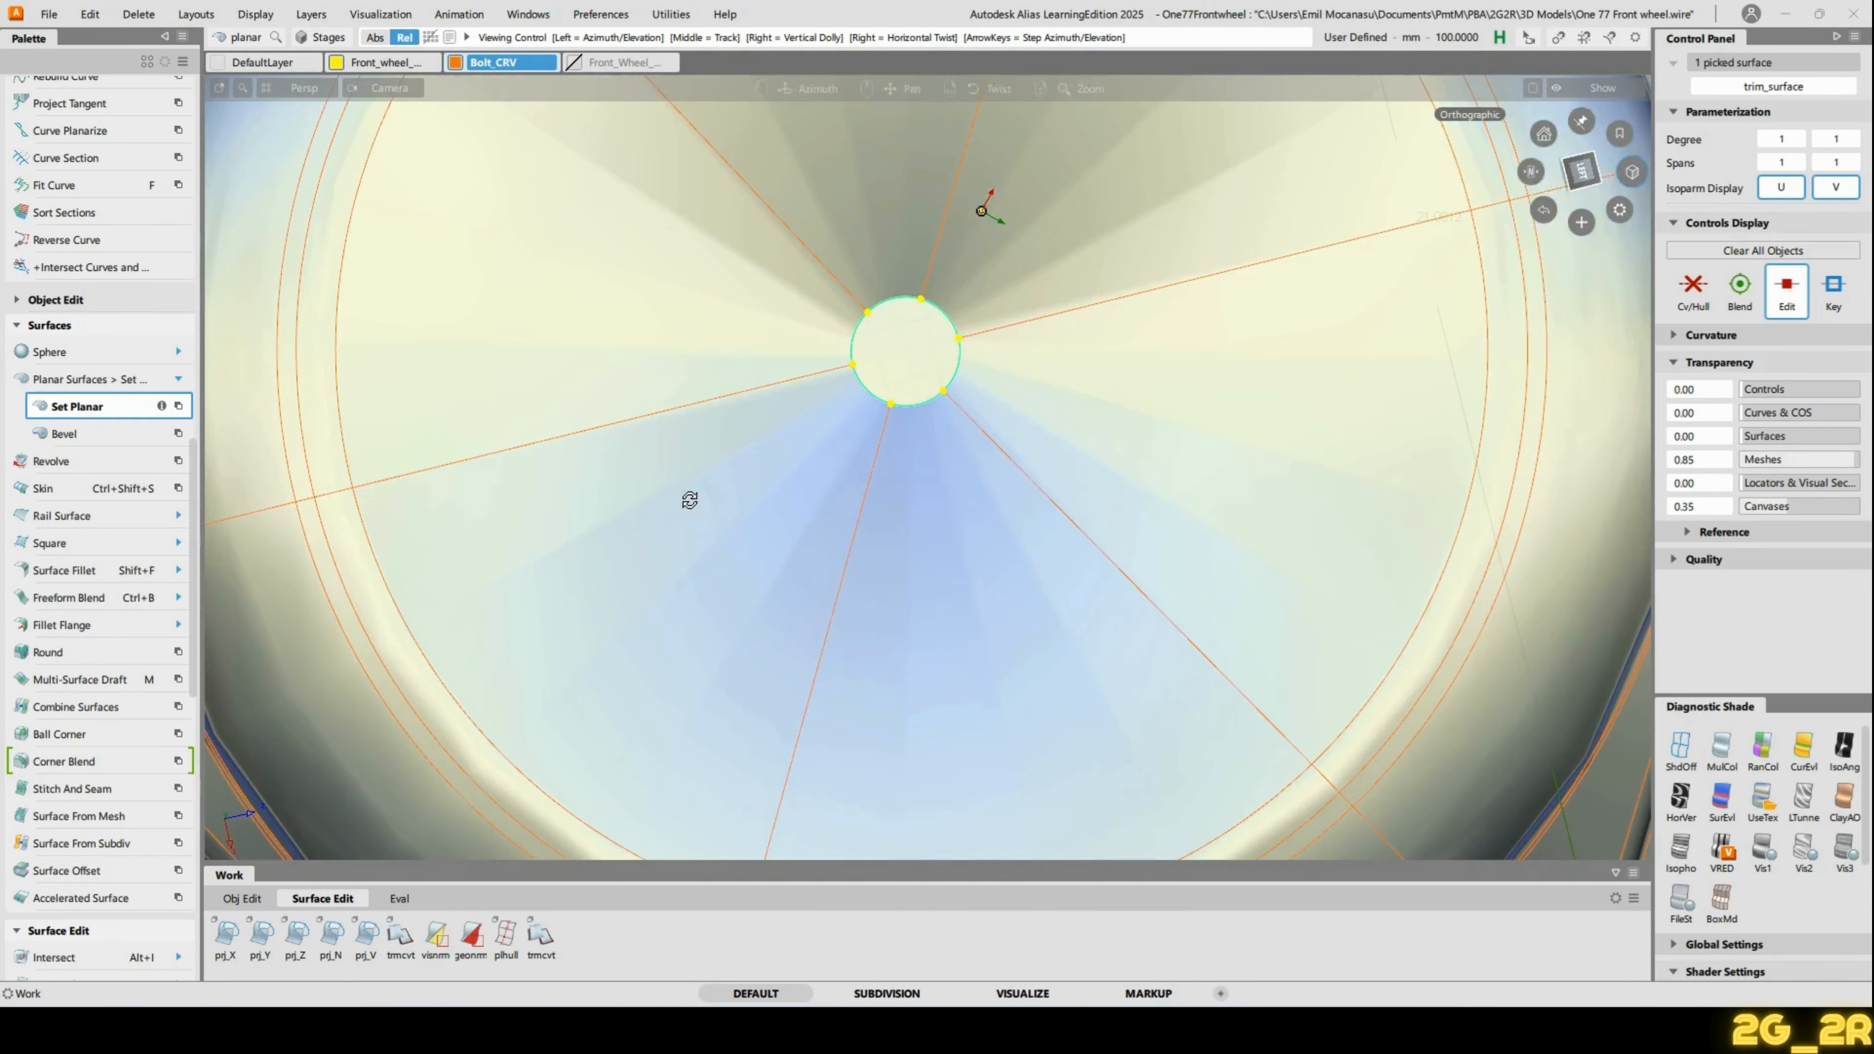
pyautogui.click(962, 389)
pyautogui.keyDown('alt'); pyautogui.keyDown('shift'); pyautogui.moveTo(961, 389); pyautogui.dragTo(782, 509); pyautogui.keyUp('shift'); pyautogui.keyUp('alt')
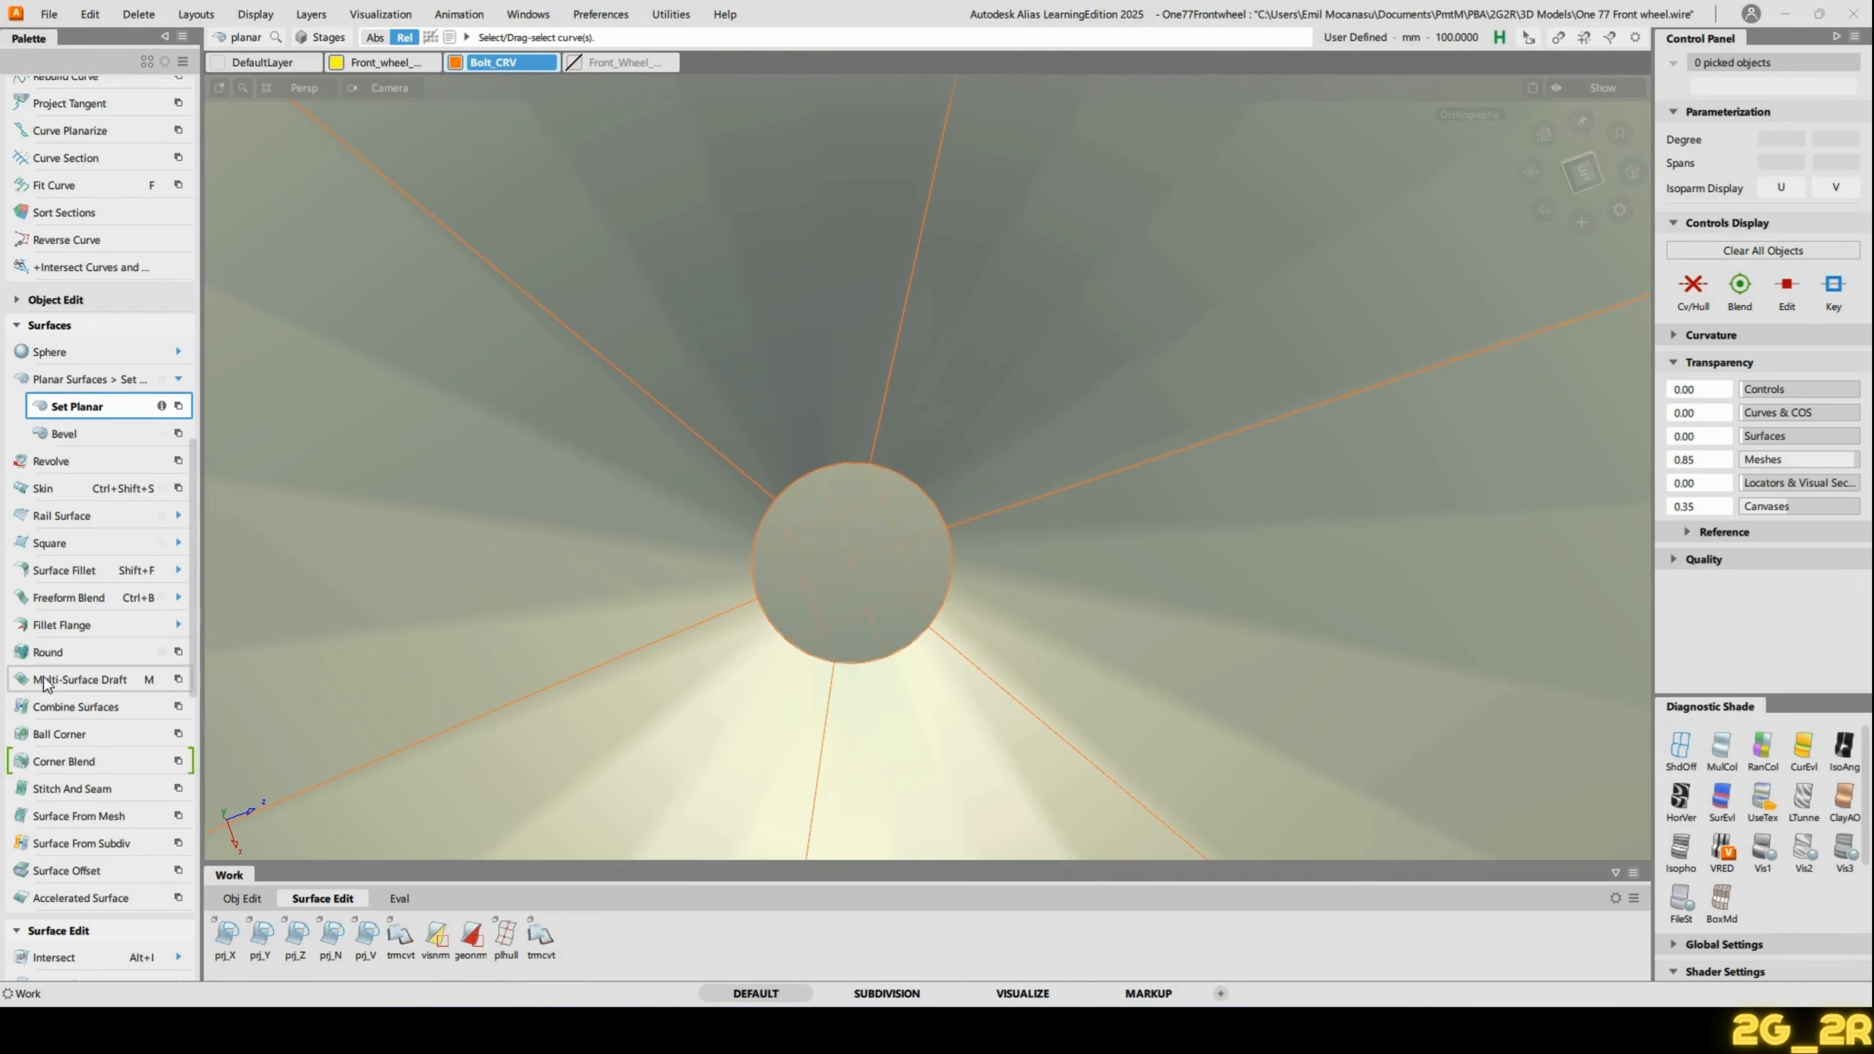
# Build a surface fillet with a 1 mm center radius between the end cap's conical faces and the planar centre patch.
pyautogui.click(68, 572)
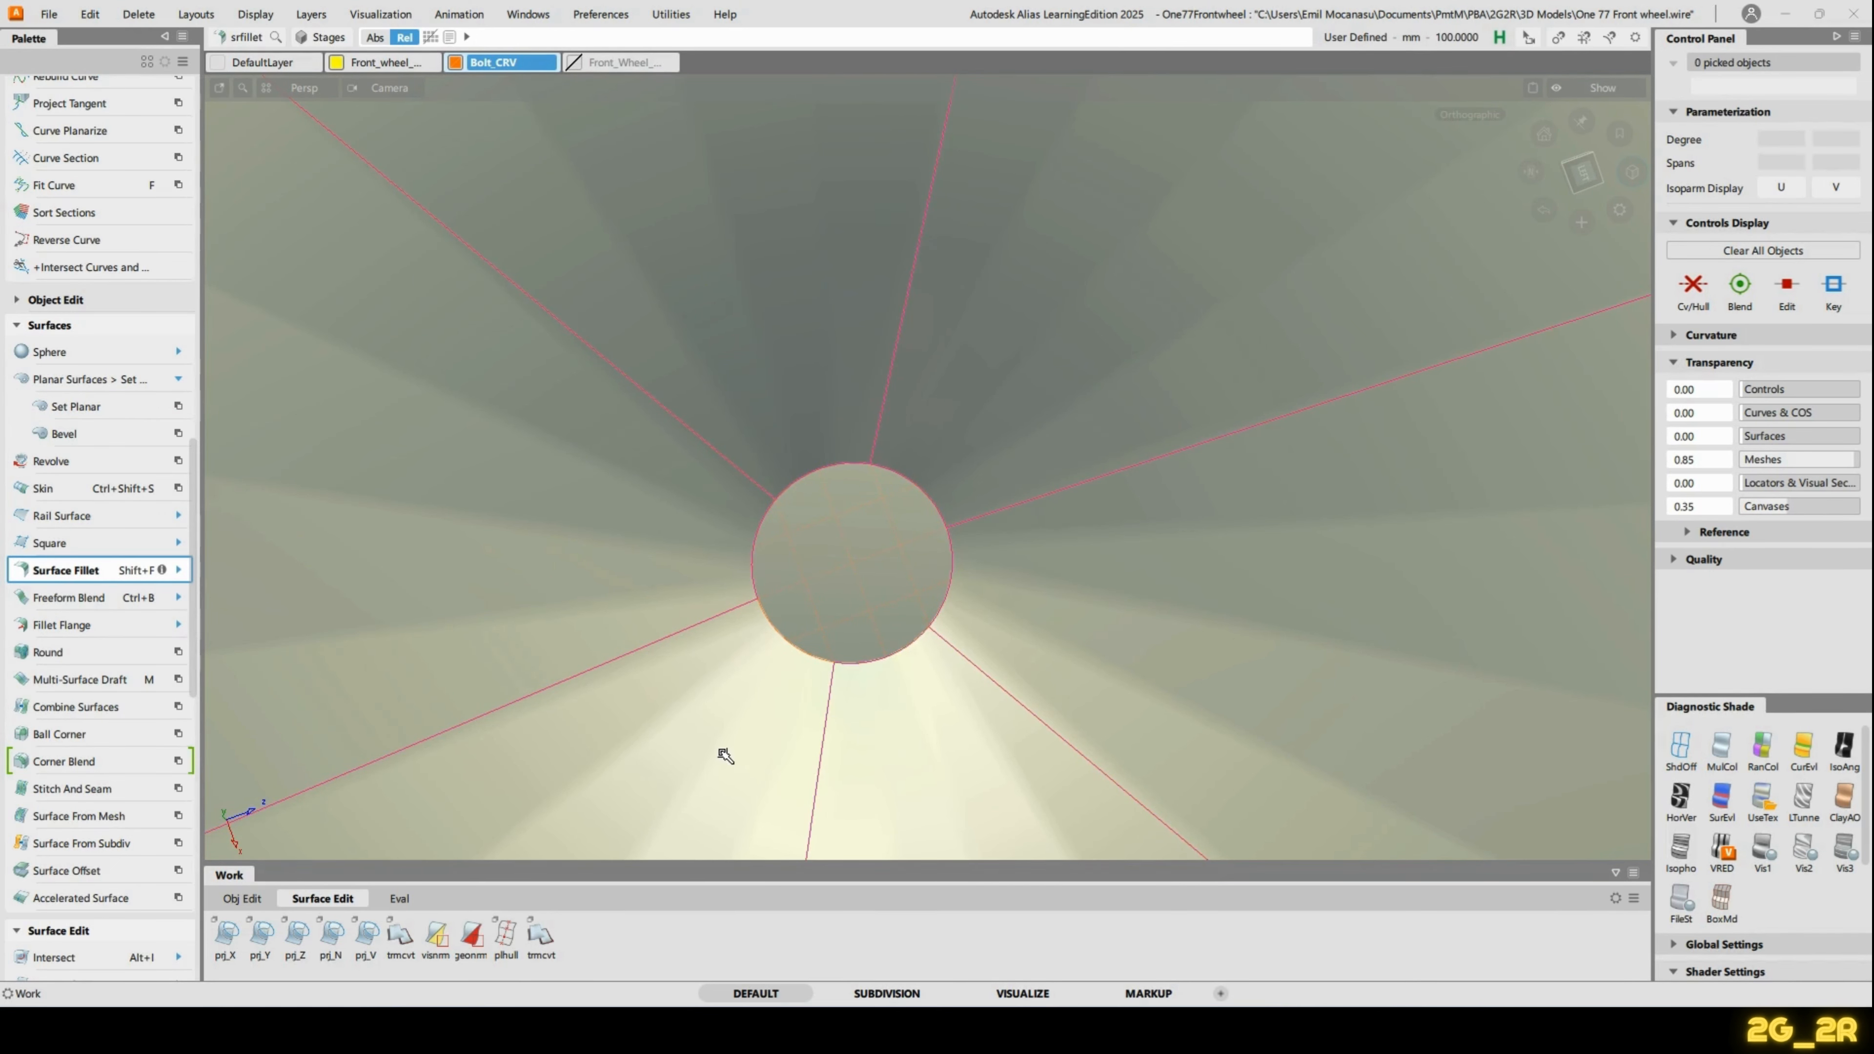
pyautogui.keyDown('alt'); pyautogui.keyDown('shift'); pyautogui.moveTo(870, 502); pyautogui.dragTo(922, 406, button='right'); pyautogui.keyUp('shift'); pyautogui.keyUp('alt')
pyautogui.keyDown('alt'); pyautogui.keyDown('shift'); pyautogui.moveTo(922, 435); pyautogui.dragTo(1125, 552); pyautogui.keyUp('shift'); pyautogui.keyUp('alt')
pyautogui.click(913, 441)
pyautogui.keyDown('alt'); pyautogui.keyDown('shift'); pyautogui.moveTo(937, 627); pyautogui.dragTo(933, 689); pyautogui.keyUp('shift'); pyautogui.keyUp('alt')
pyautogui.keyDown('alt'); pyautogui.keyDown('shift'); pyautogui.moveTo(943, 575); pyautogui.dragTo(904, 583); pyautogui.keyUp('shift'); pyautogui.keyUp('alt')
pyautogui.doubleClick(158, 572)
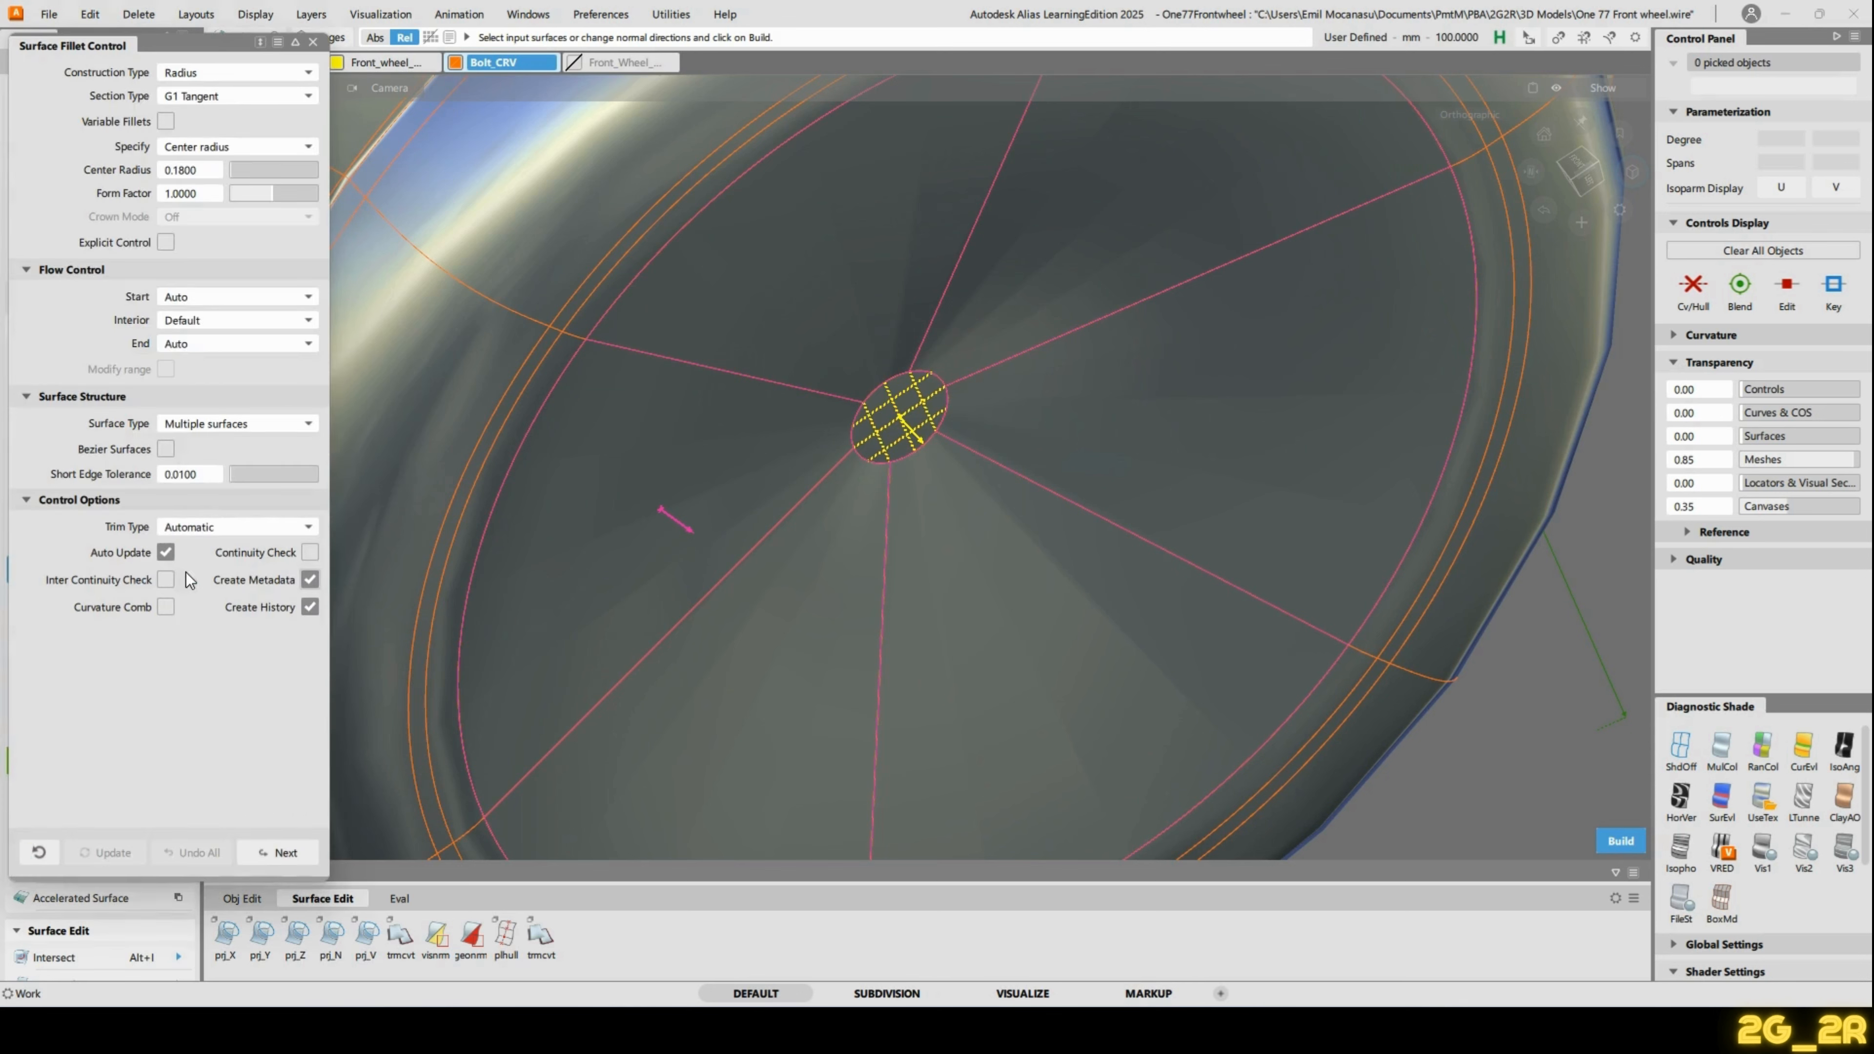
pyautogui.click(211, 169)
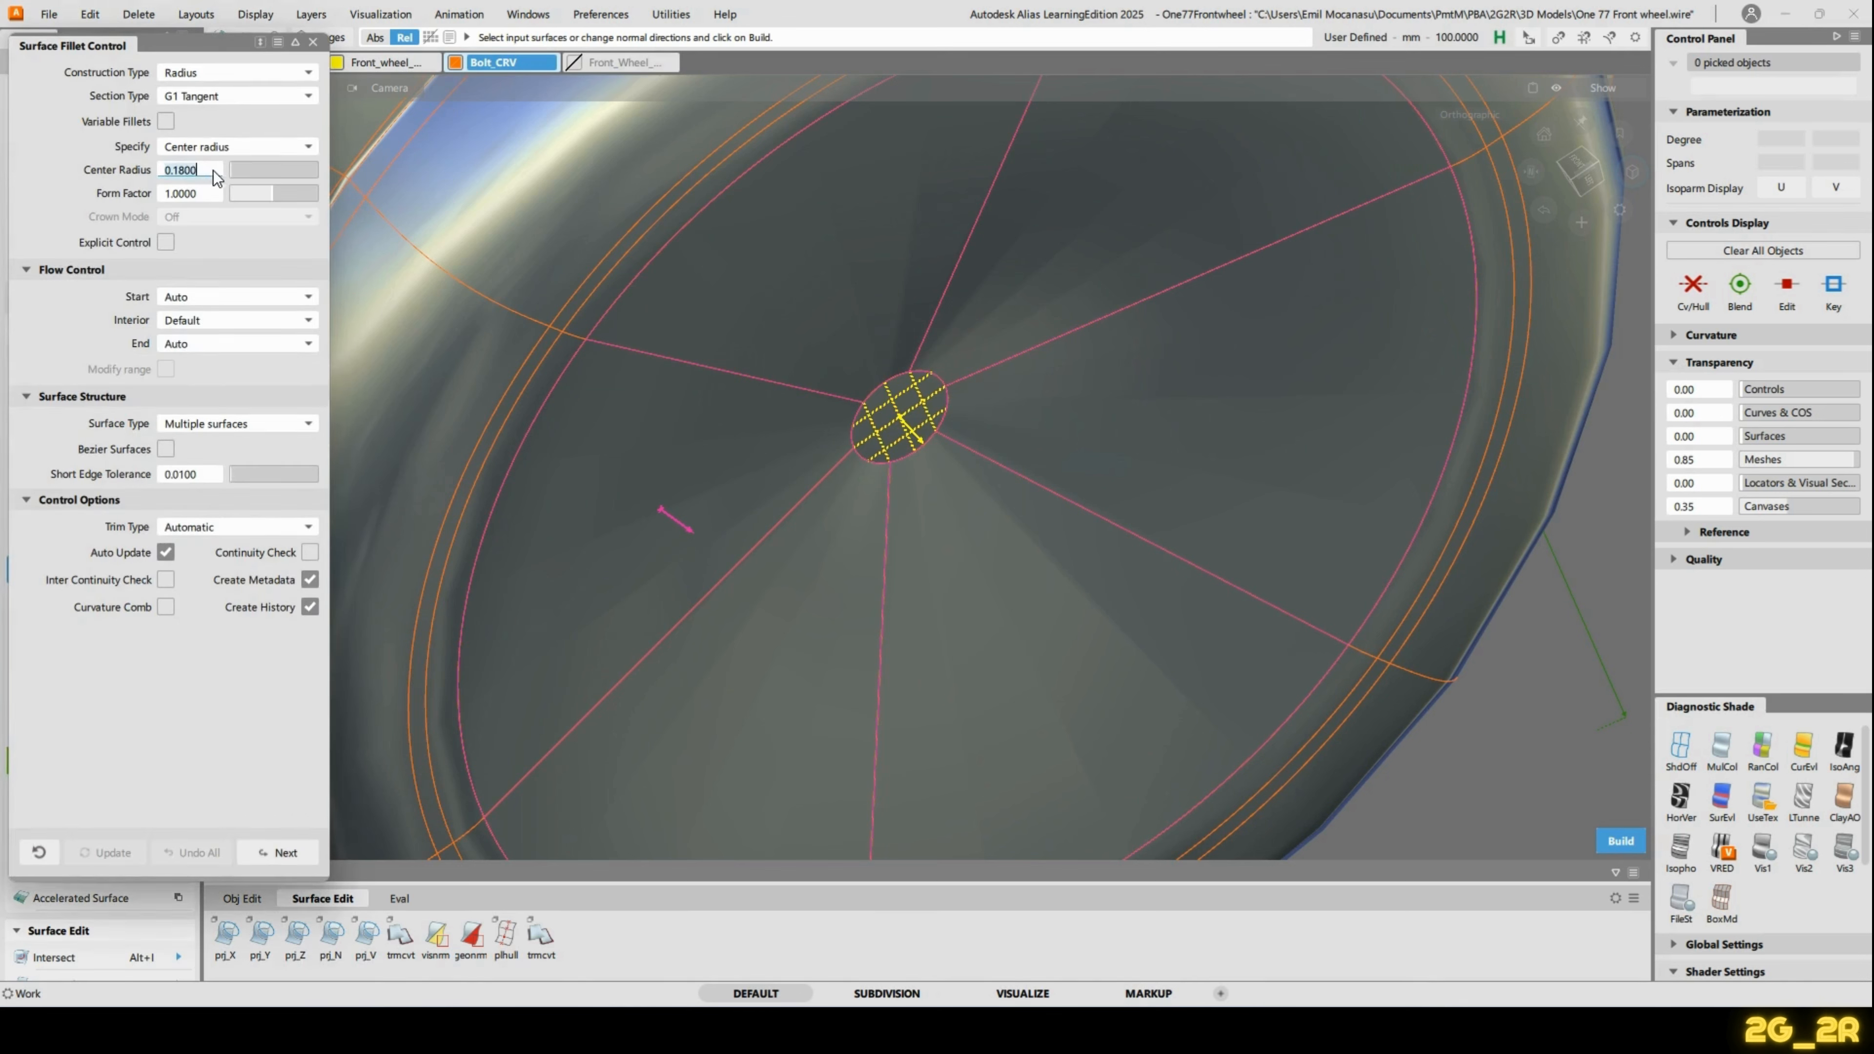
pyautogui.write('1')
pyautogui.press('Return')
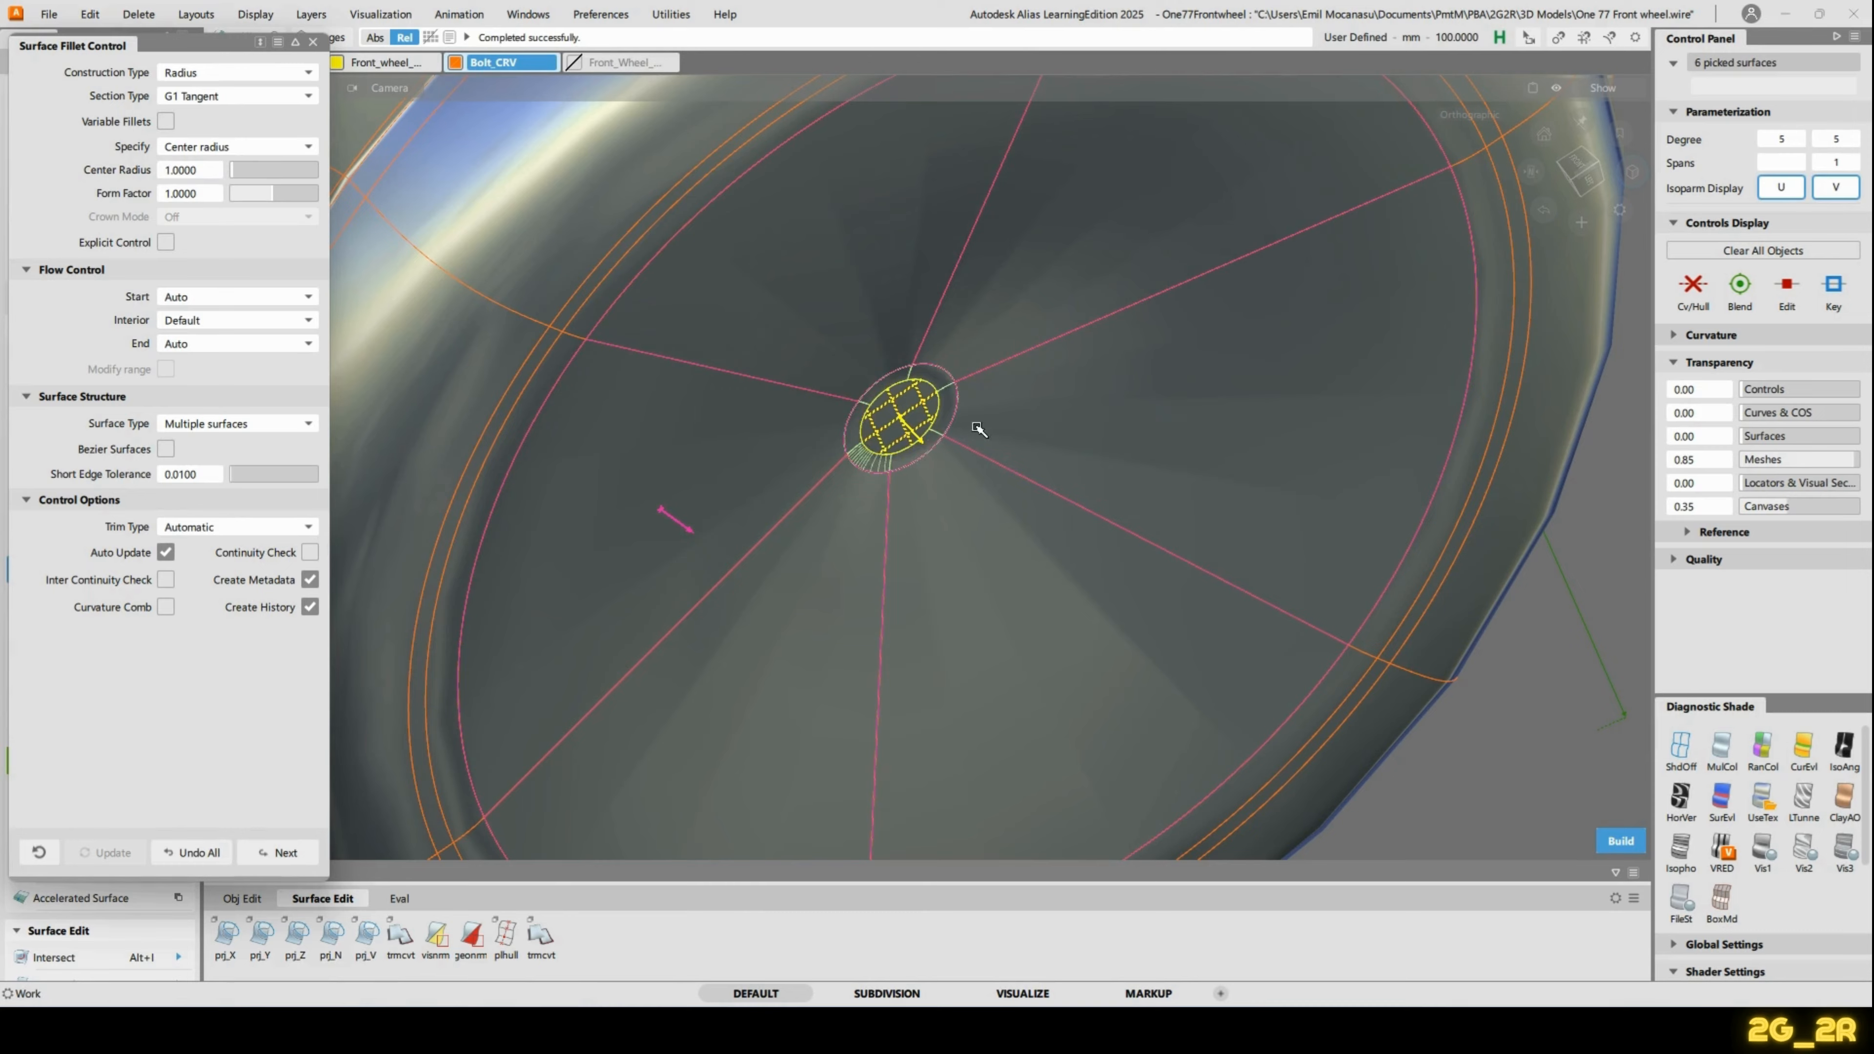
# Set the centre patch fillet's center radius to 2 mm.
pyautogui.keyDown('alt'); pyautogui.keyDown('shift'); pyautogui.moveTo(974, 426); pyautogui.dragTo(981, 545); pyautogui.keyUp('shift'); pyautogui.keyUp('alt')
pyautogui.keyDown('alt'); pyautogui.keyDown('shift'); pyautogui.moveTo(979, 545); pyautogui.dragTo(1018, 405, button='right'); pyautogui.keyUp('shift'); pyautogui.keyUp('alt')
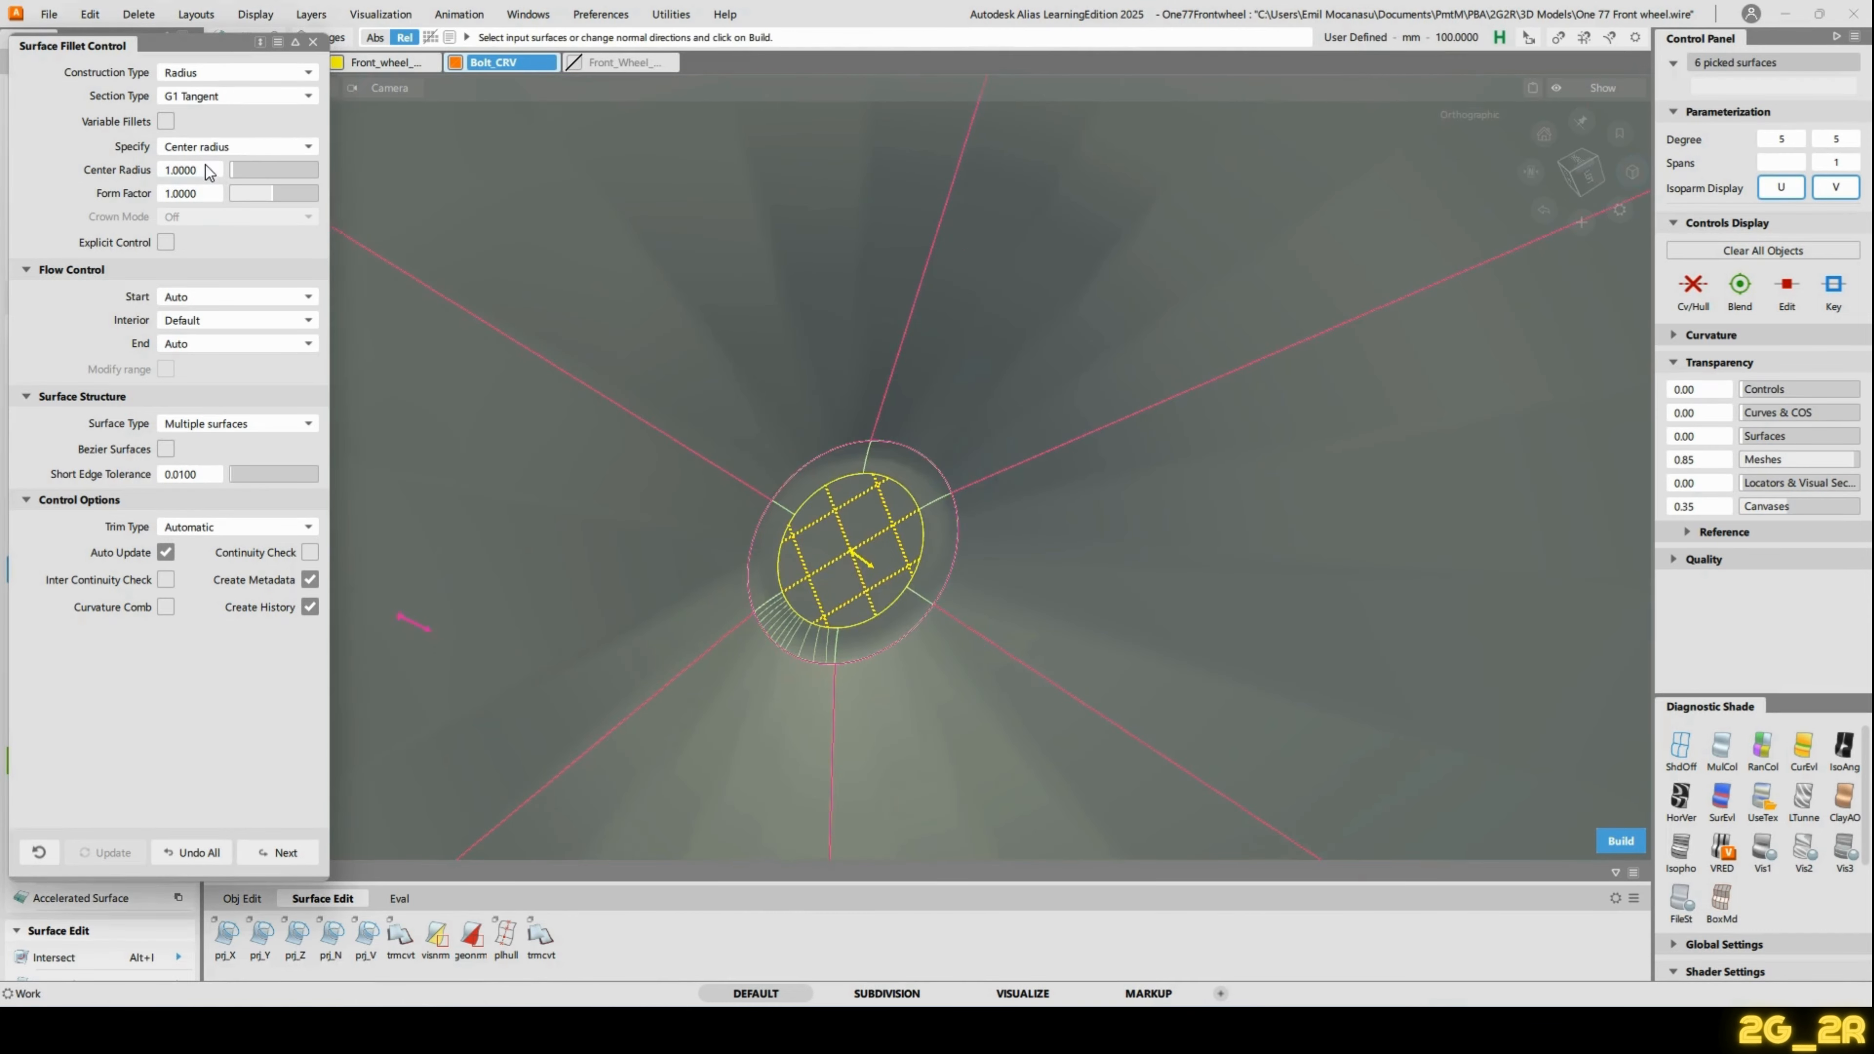
pyautogui.write('2')
pyautogui.press('Return')
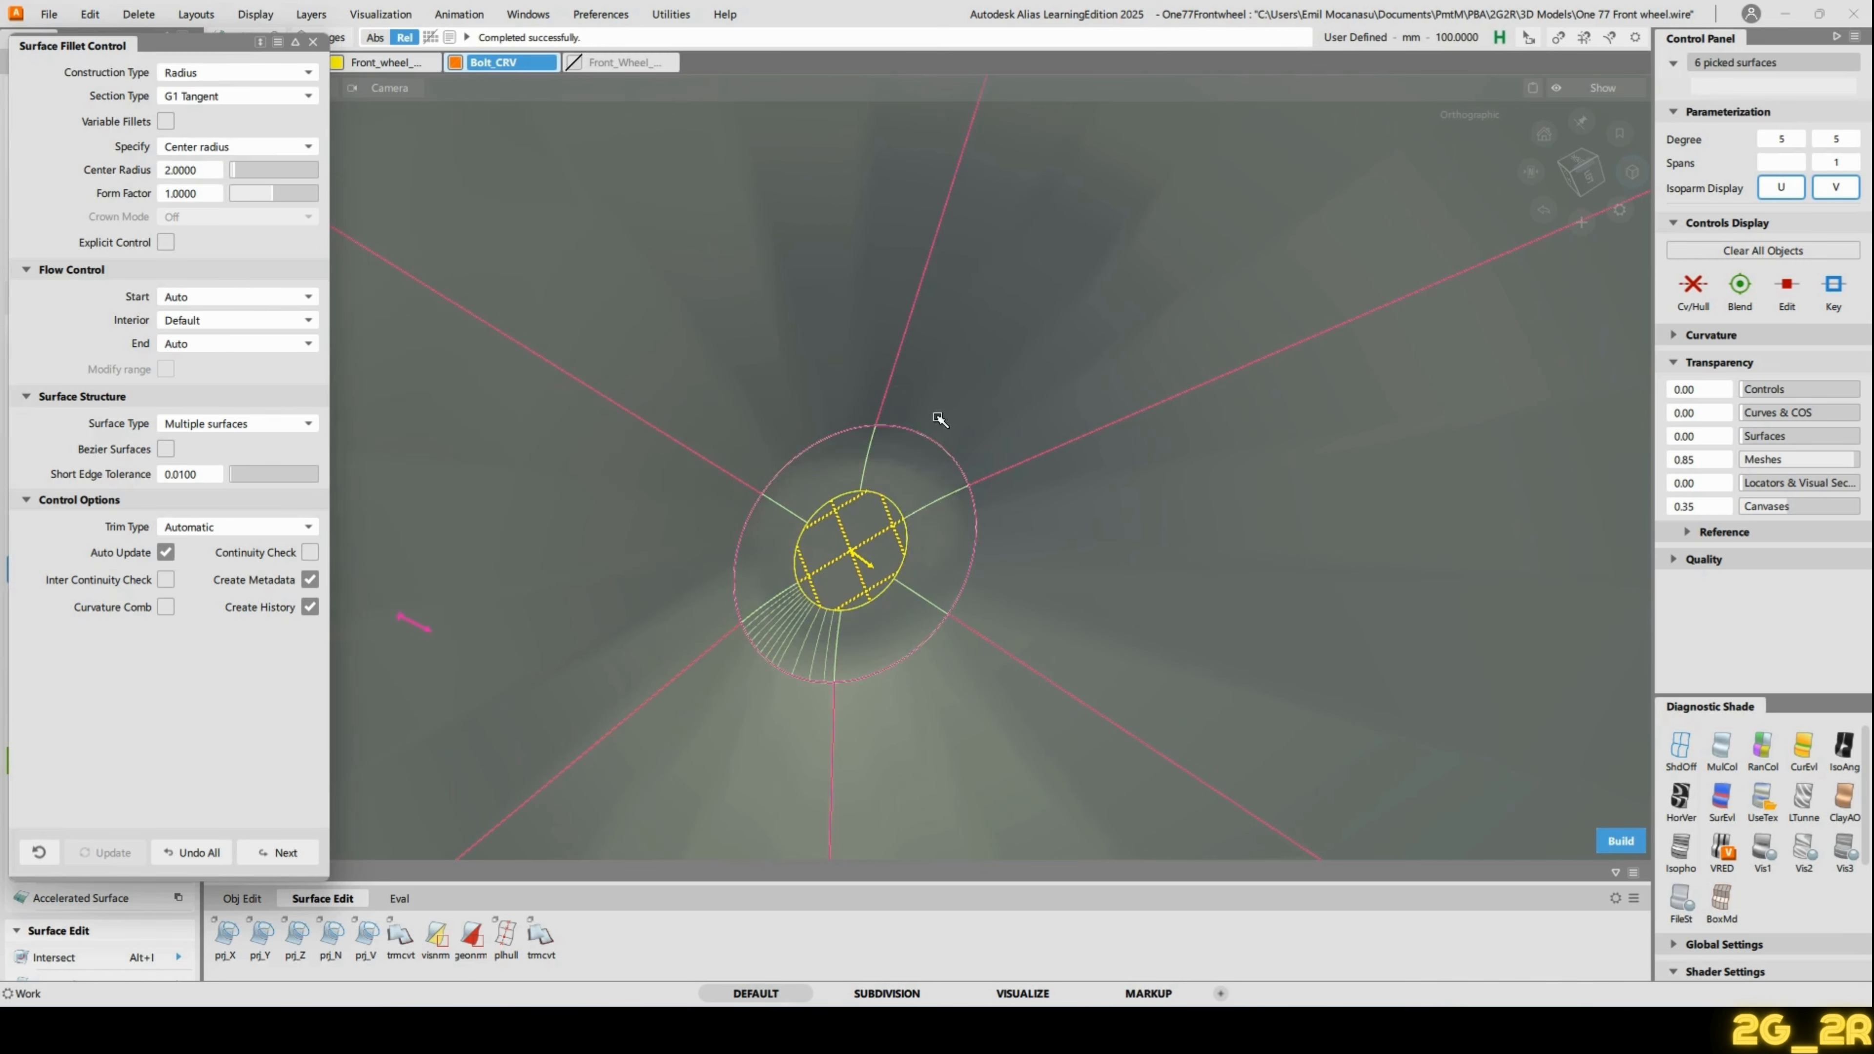
# Turn on Explicit Control for the centre patch fillet and reduce its maximum spans to 1.
pyautogui.moveTo(937, 418)
pyautogui.keyDown('alt'); pyautogui.keyDown('shift'); pyautogui.mouseDown()
pyautogui.moveTo(922, 395)
pyautogui.moveTo(909, 417)
pyautogui.mouseUp(); pyautogui.keyUp('shift'); pyautogui.keyUp('alt')
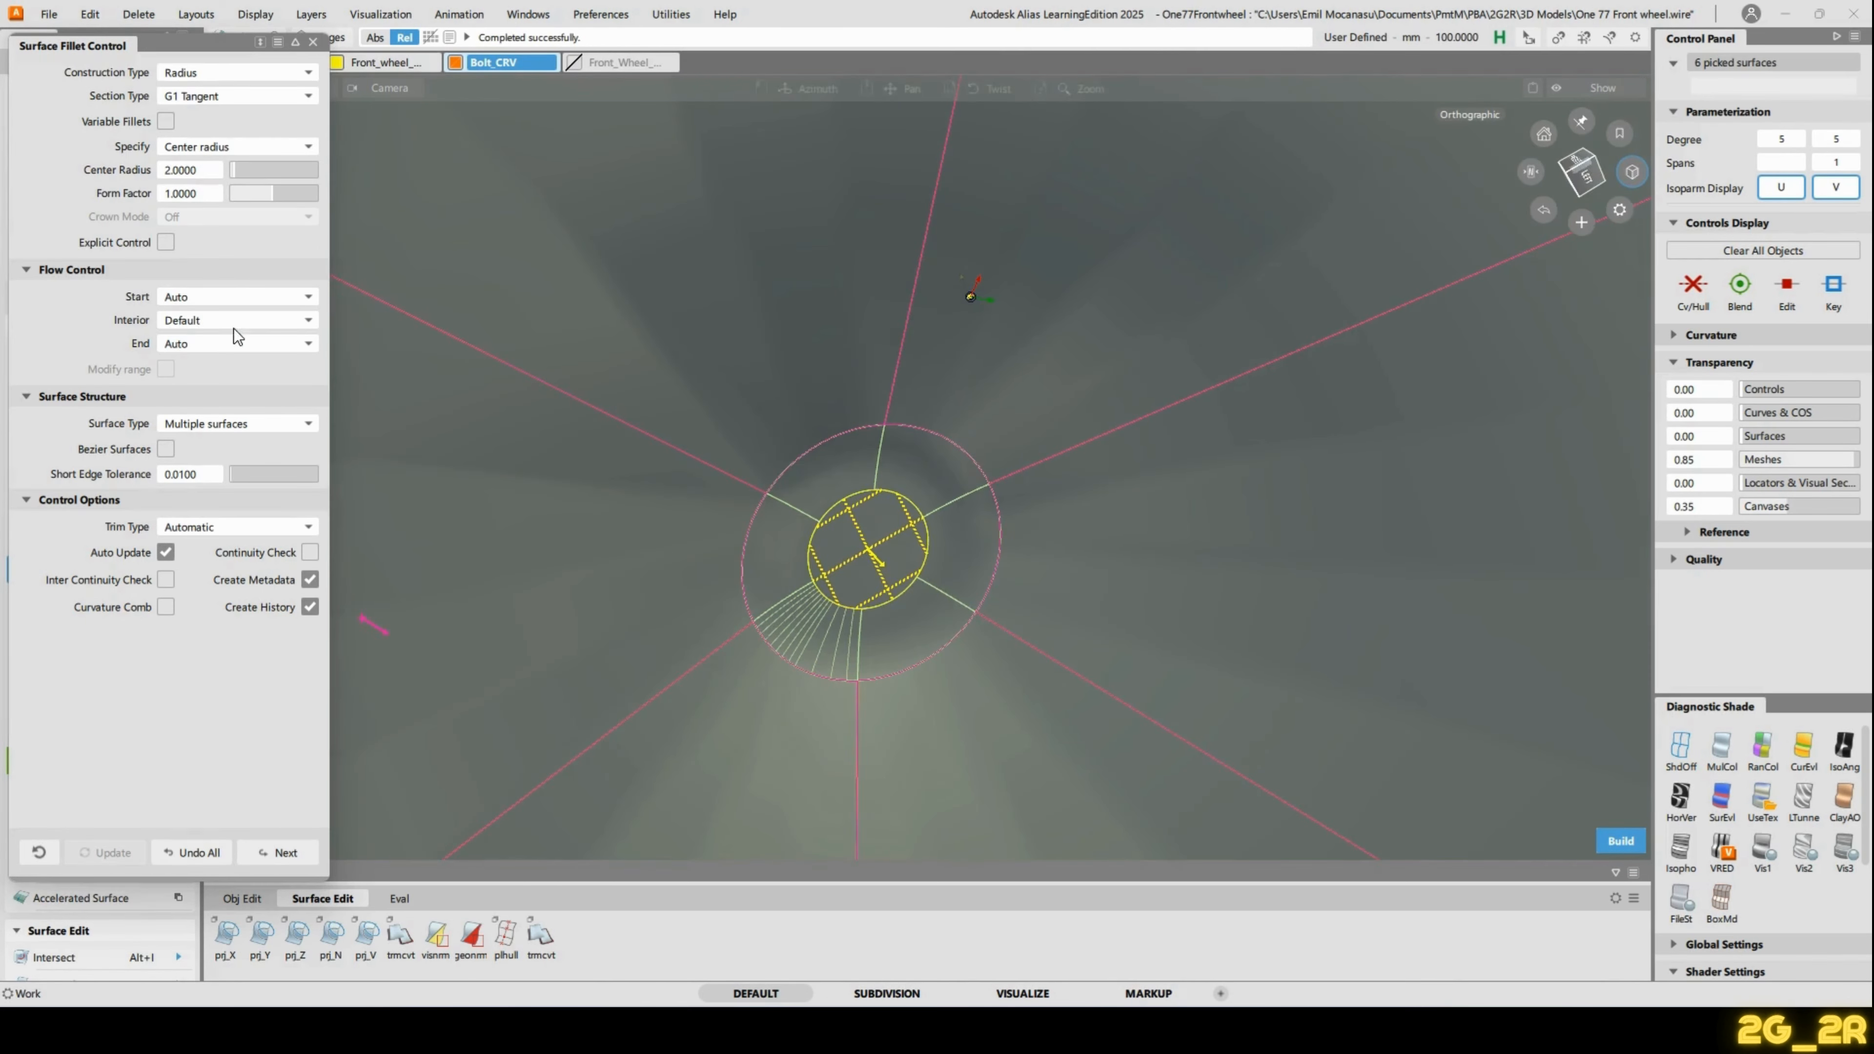
pyautogui.click(166, 244)
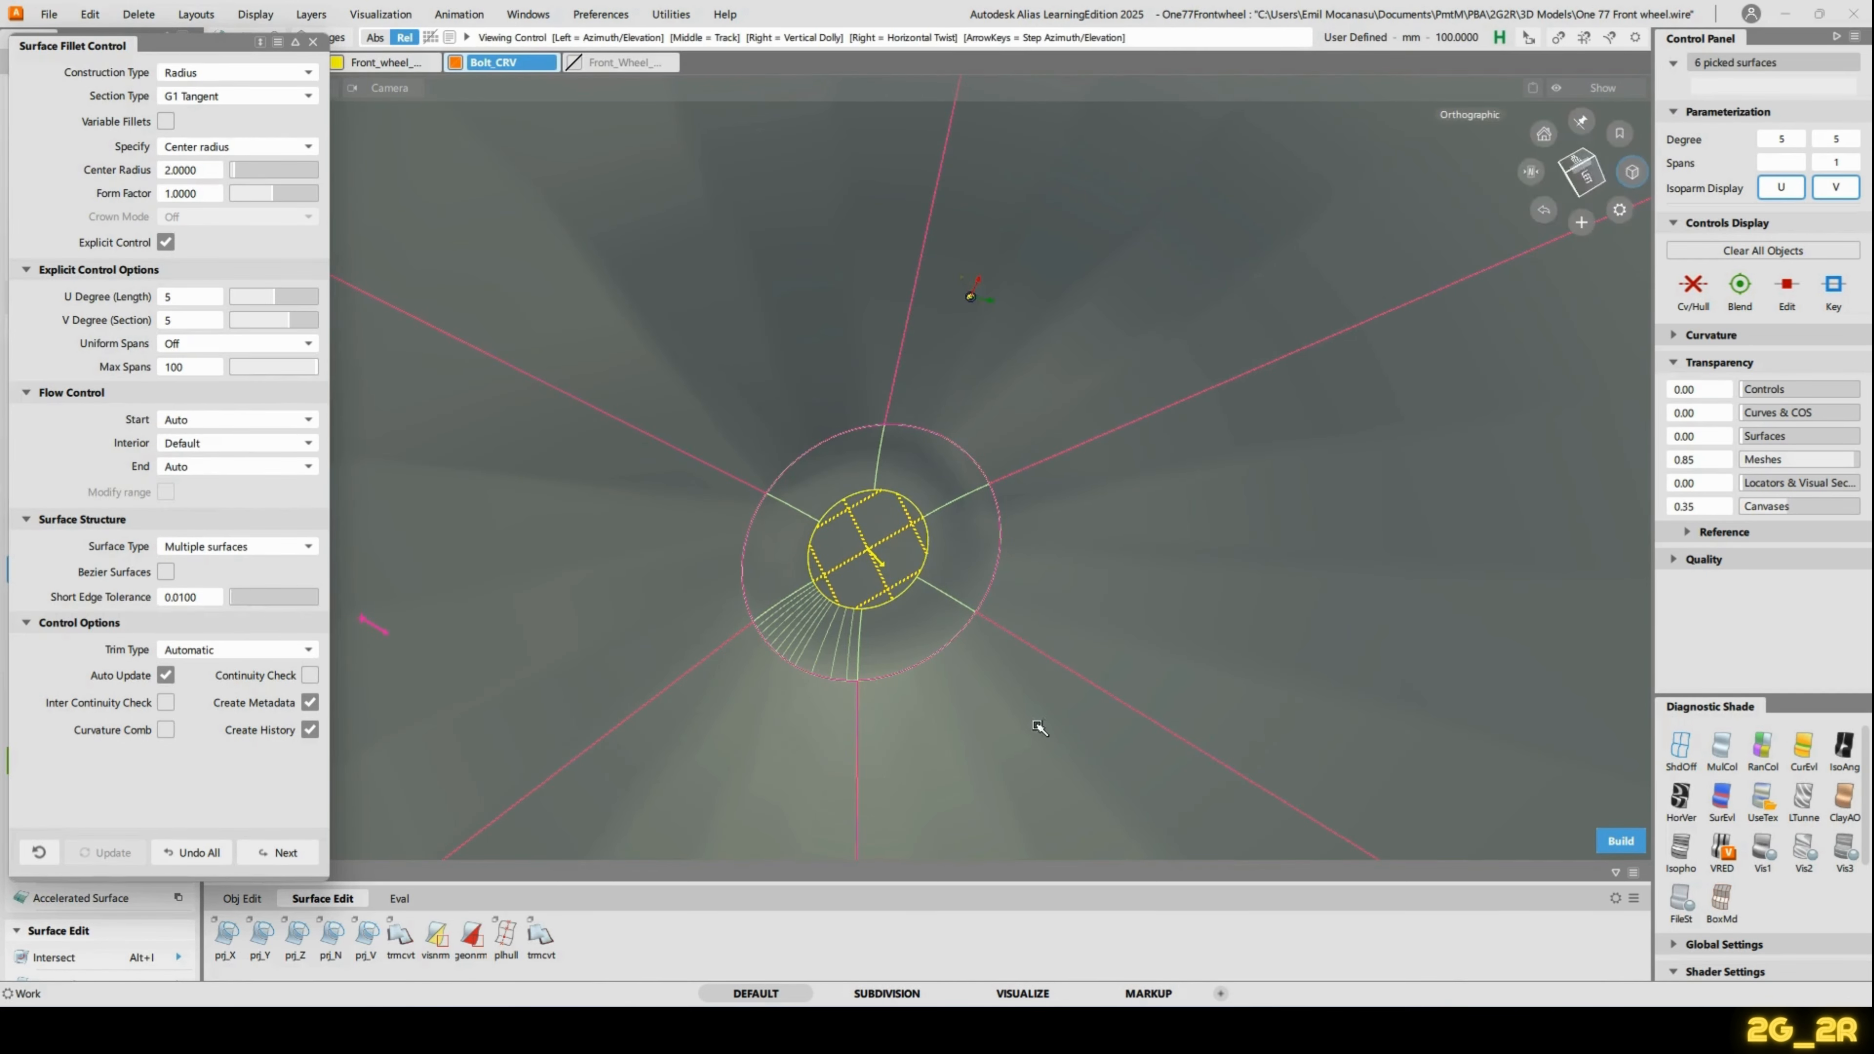
pyautogui.keyDown('alt'); pyautogui.keyDown('shift'); pyautogui.moveTo(1041, 727); pyautogui.dragTo(951, 690); pyautogui.keyUp('shift'); pyautogui.keyUp('alt')
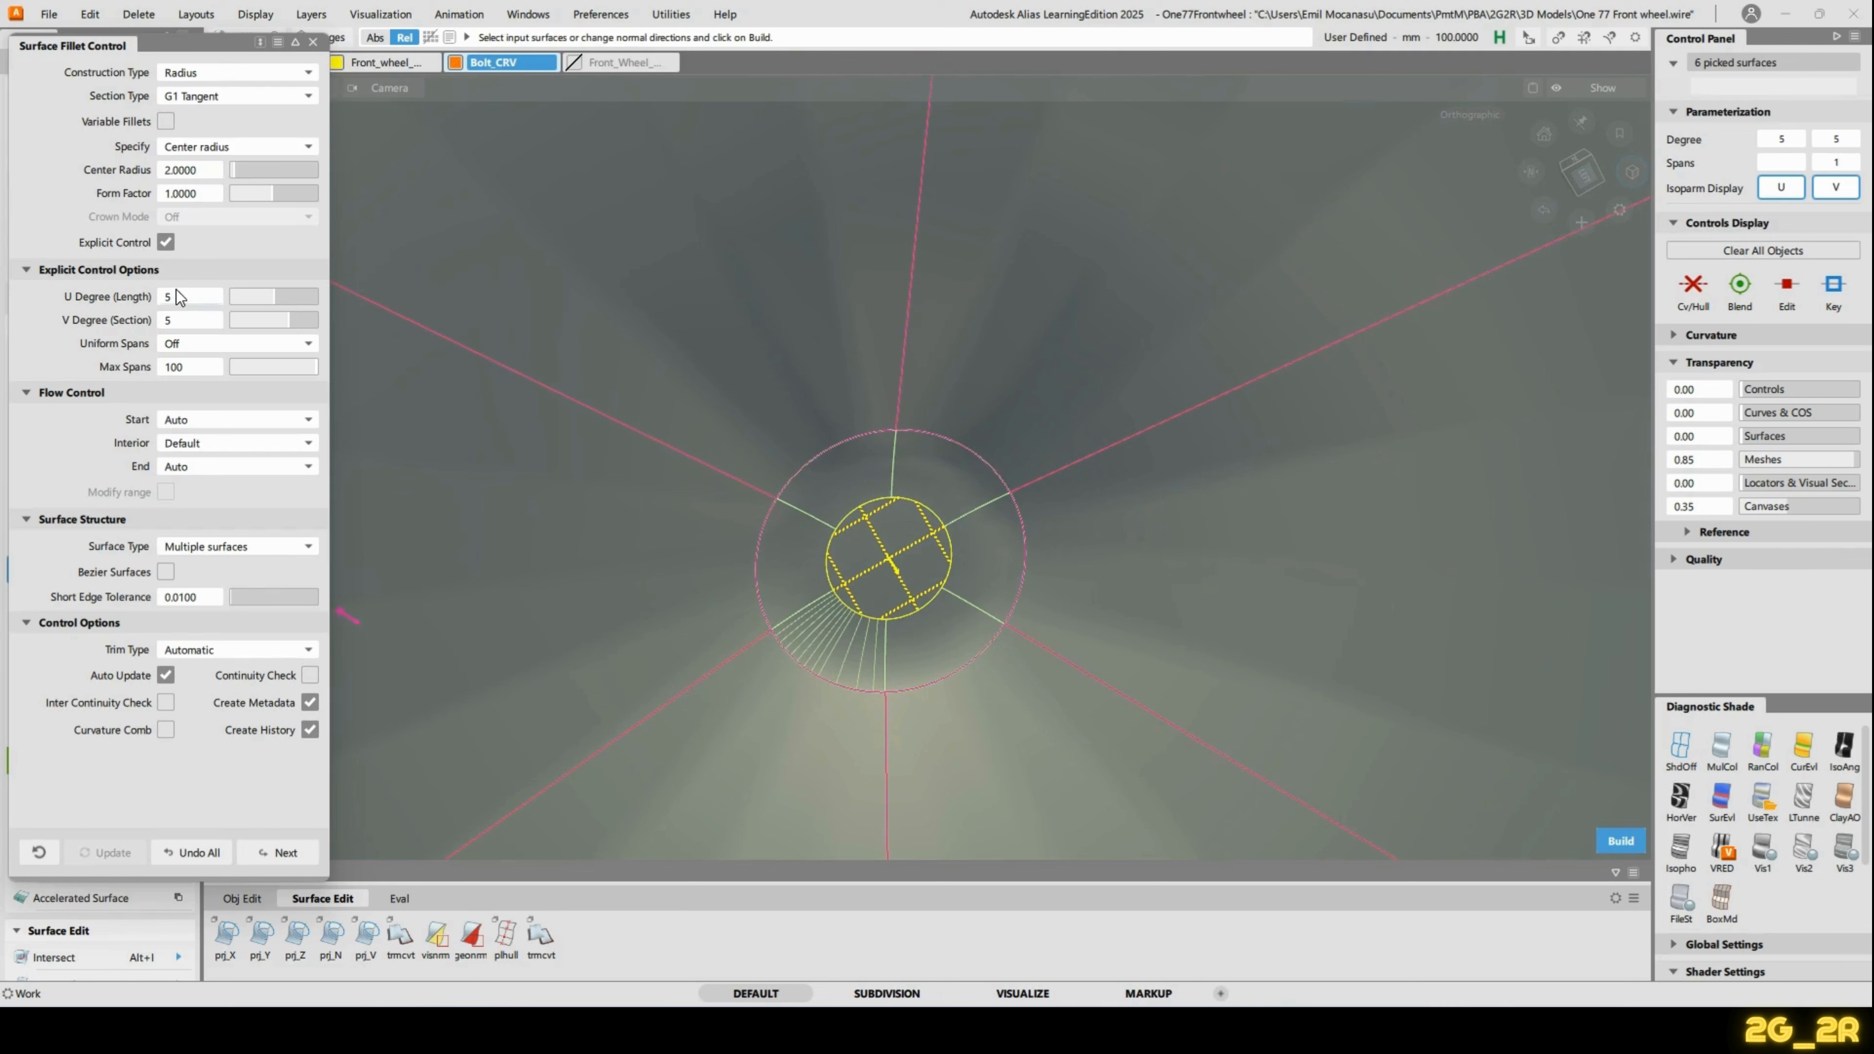
pyautogui.moveTo(315, 373); pyautogui.dragTo(232, 367)
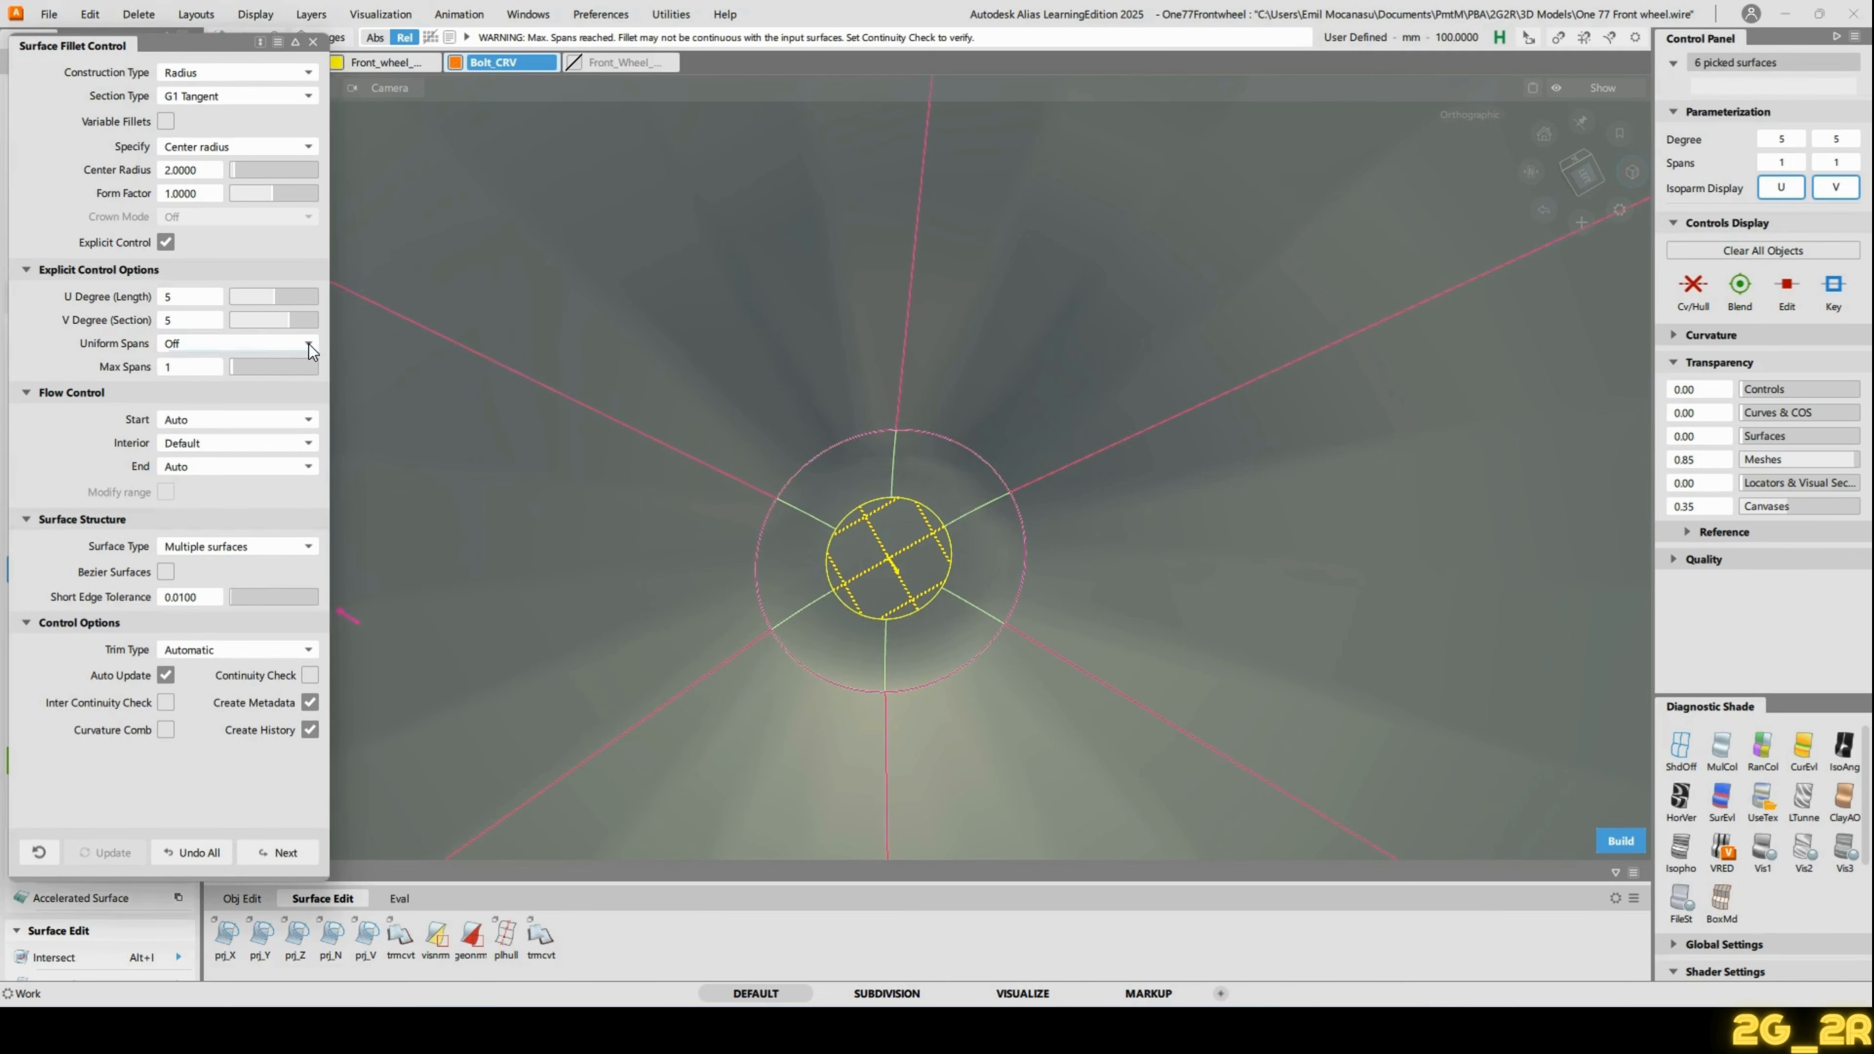
pyautogui.moveTo(870, 612)
pyautogui.keyDown('alt'); pyautogui.keyDown('shift'); pyautogui.mouseDown()
pyautogui.moveTo(915, 639)
pyautogui.moveTo(855, 577)
pyautogui.mouseUp(); pyautogui.keyUp('shift'); pyautogui.keyUp('alt')
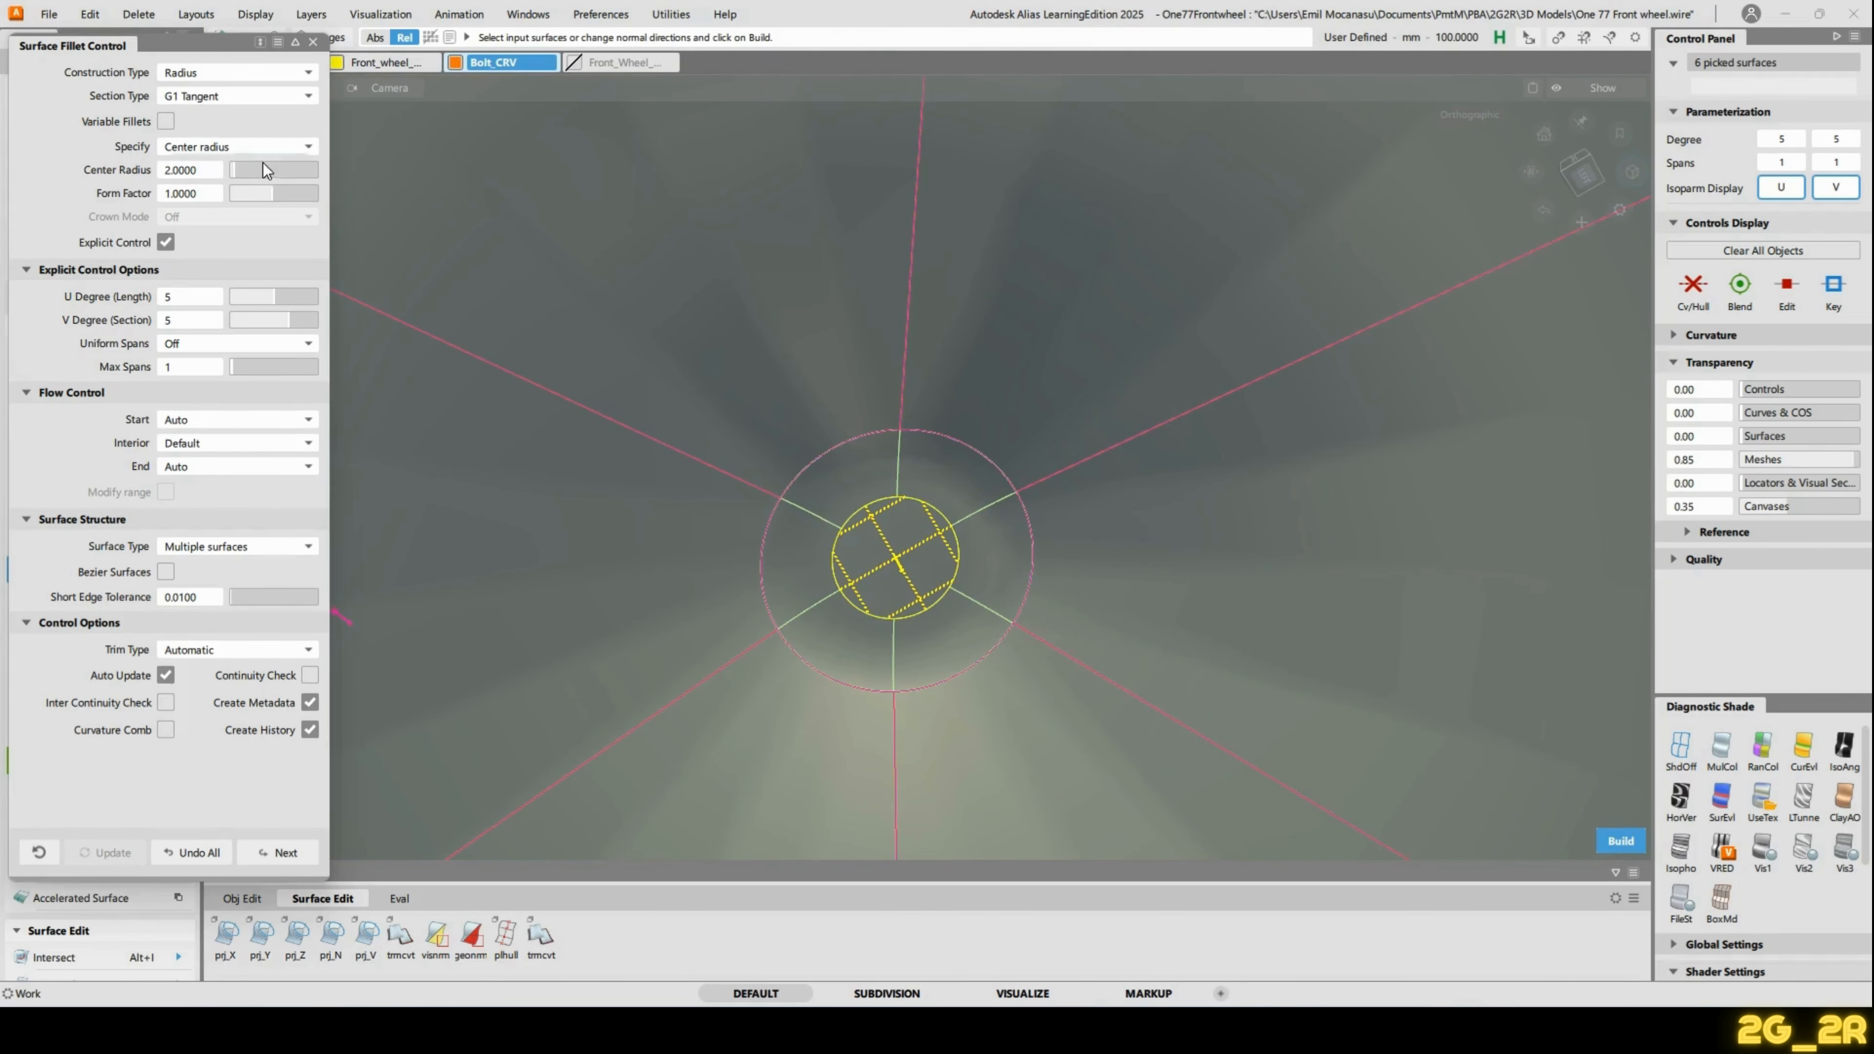
# Increase the centre patch fillet's center radius to 3 mm and accept it, ready for another fillet.
pyautogui.click(206, 172)
pyautogui.write('3')
pyautogui.press('Return')
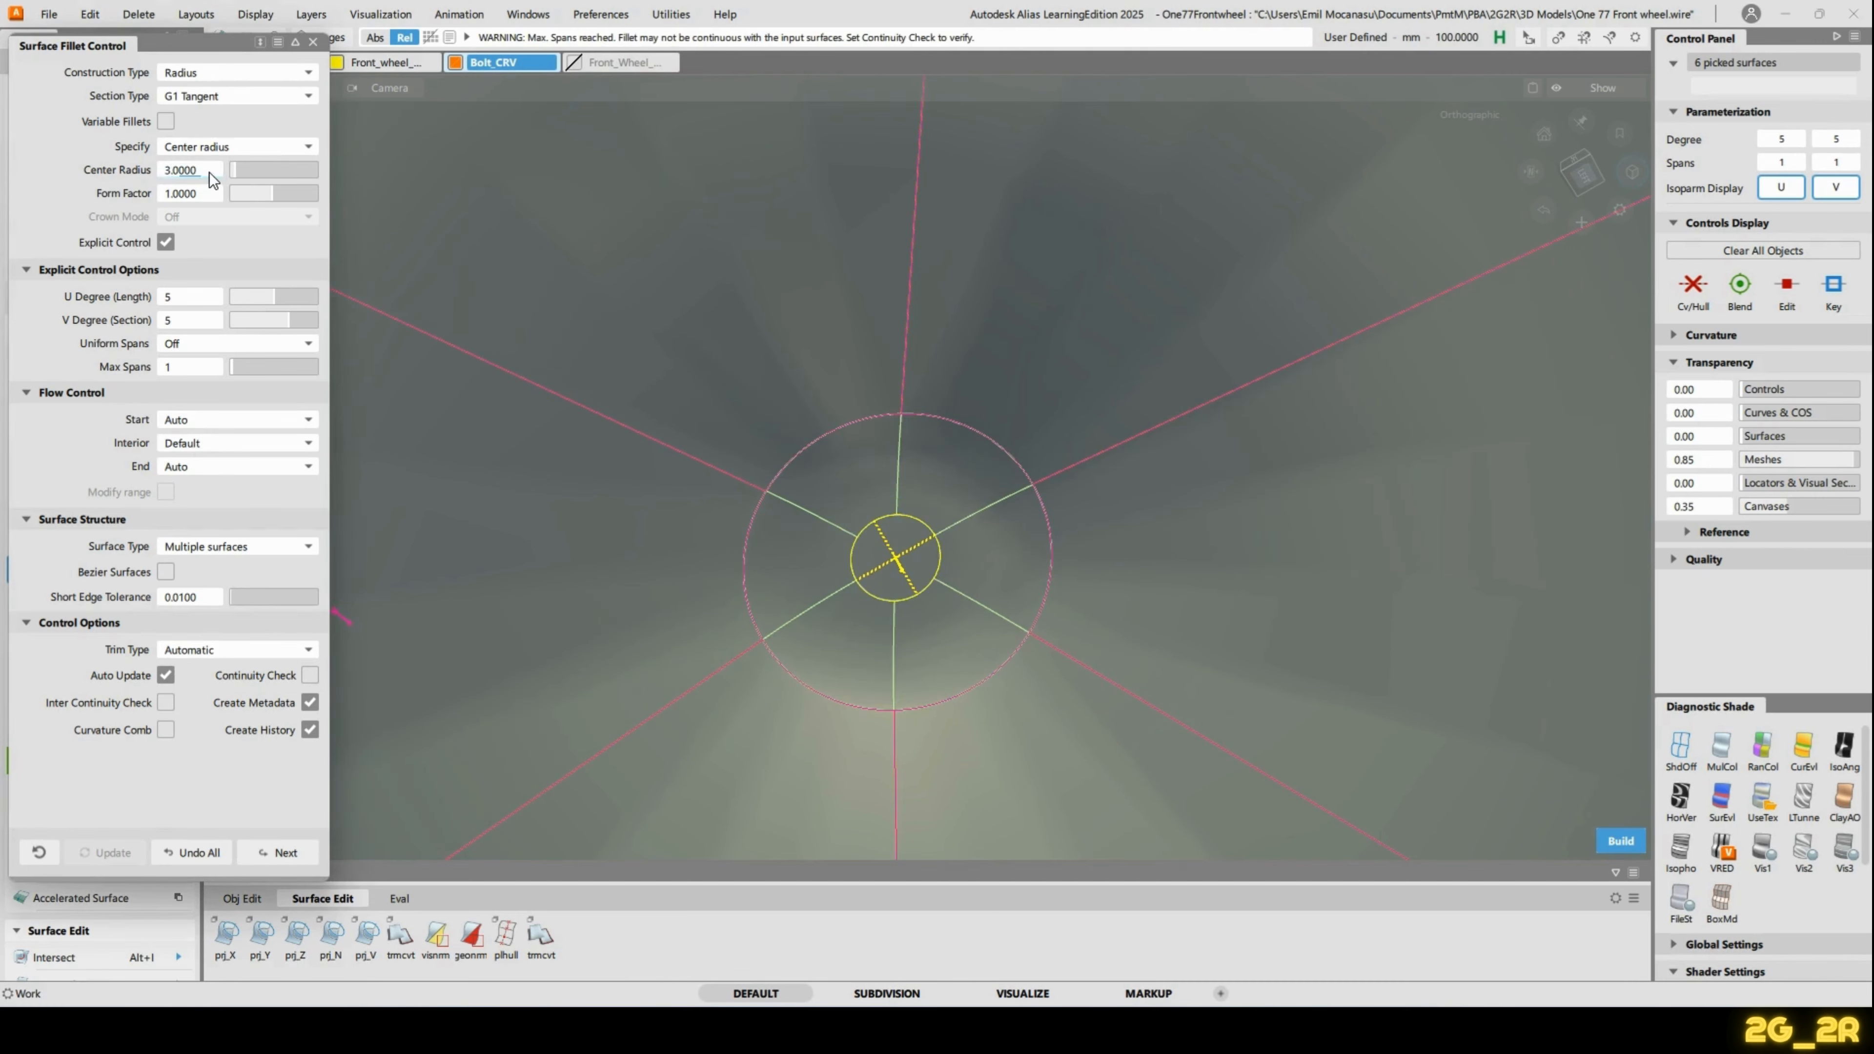
pyautogui.scroll(5, 1075, 611)
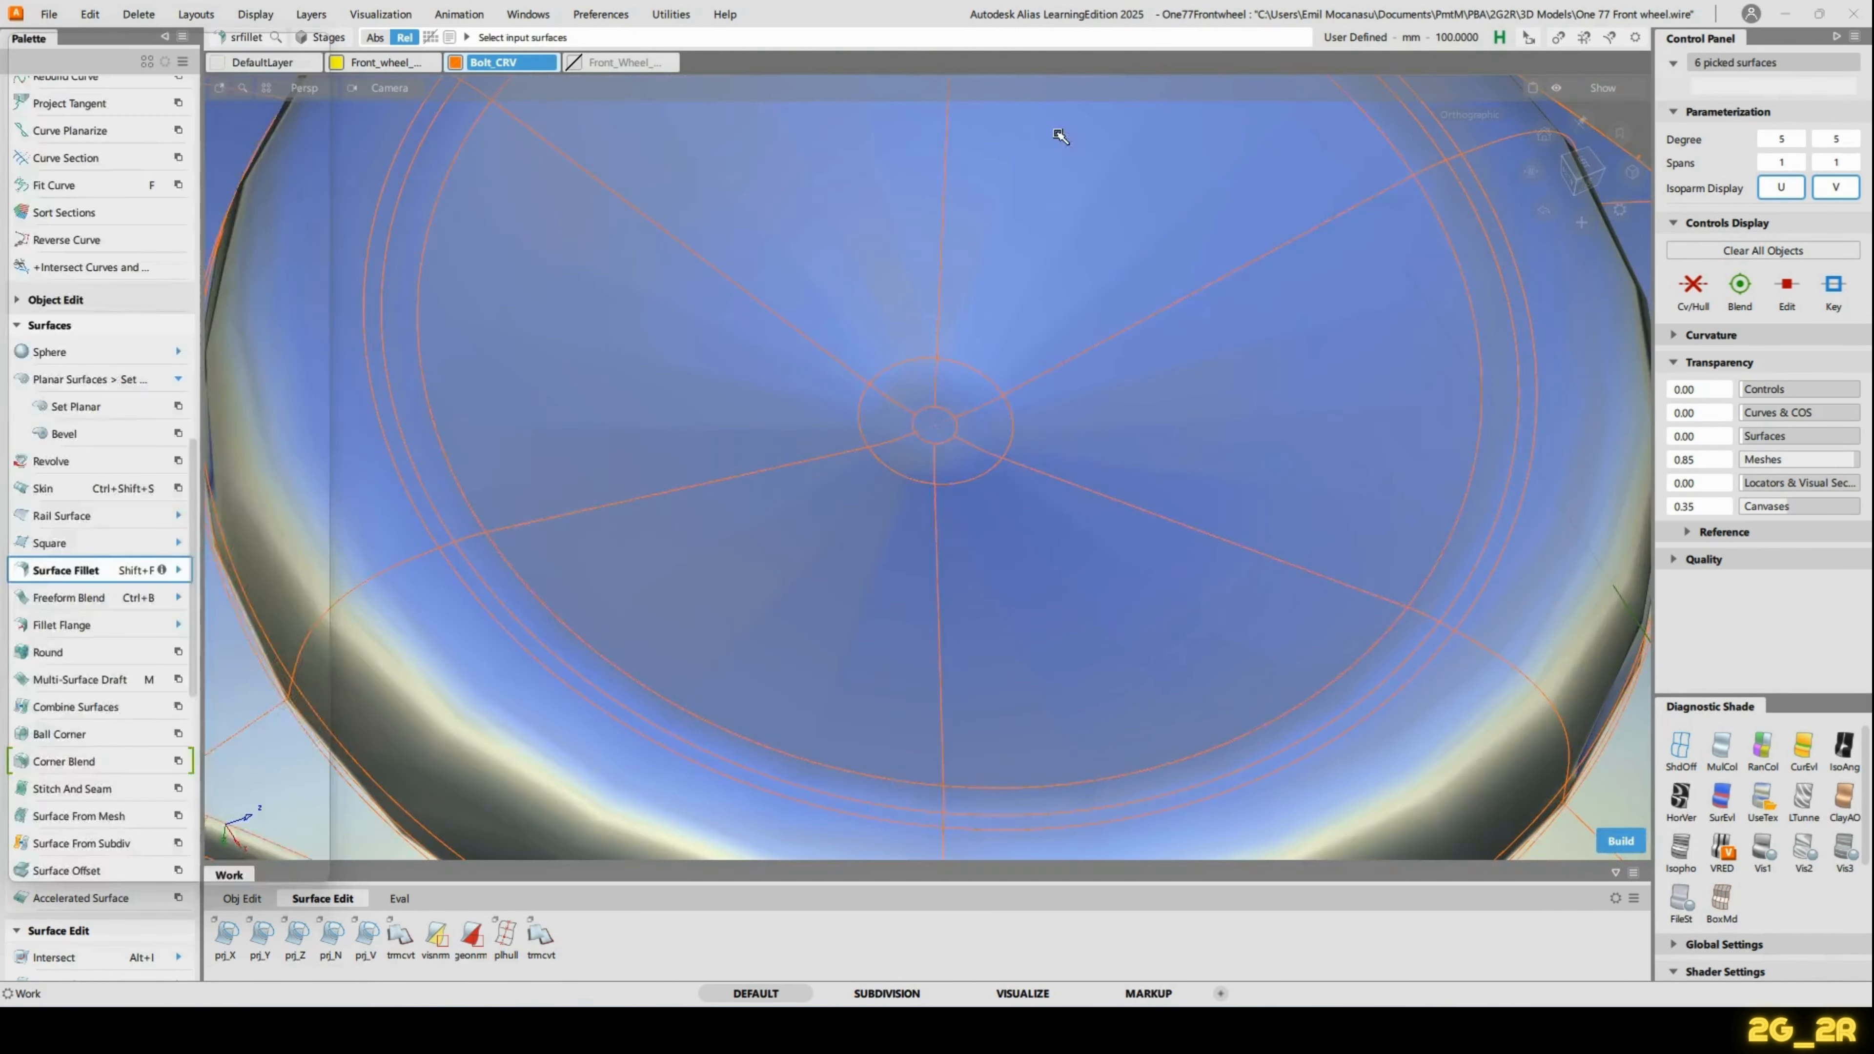
pyautogui.scroll(-3, 1016, 369)
pyautogui.scroll(2, 995, 469)
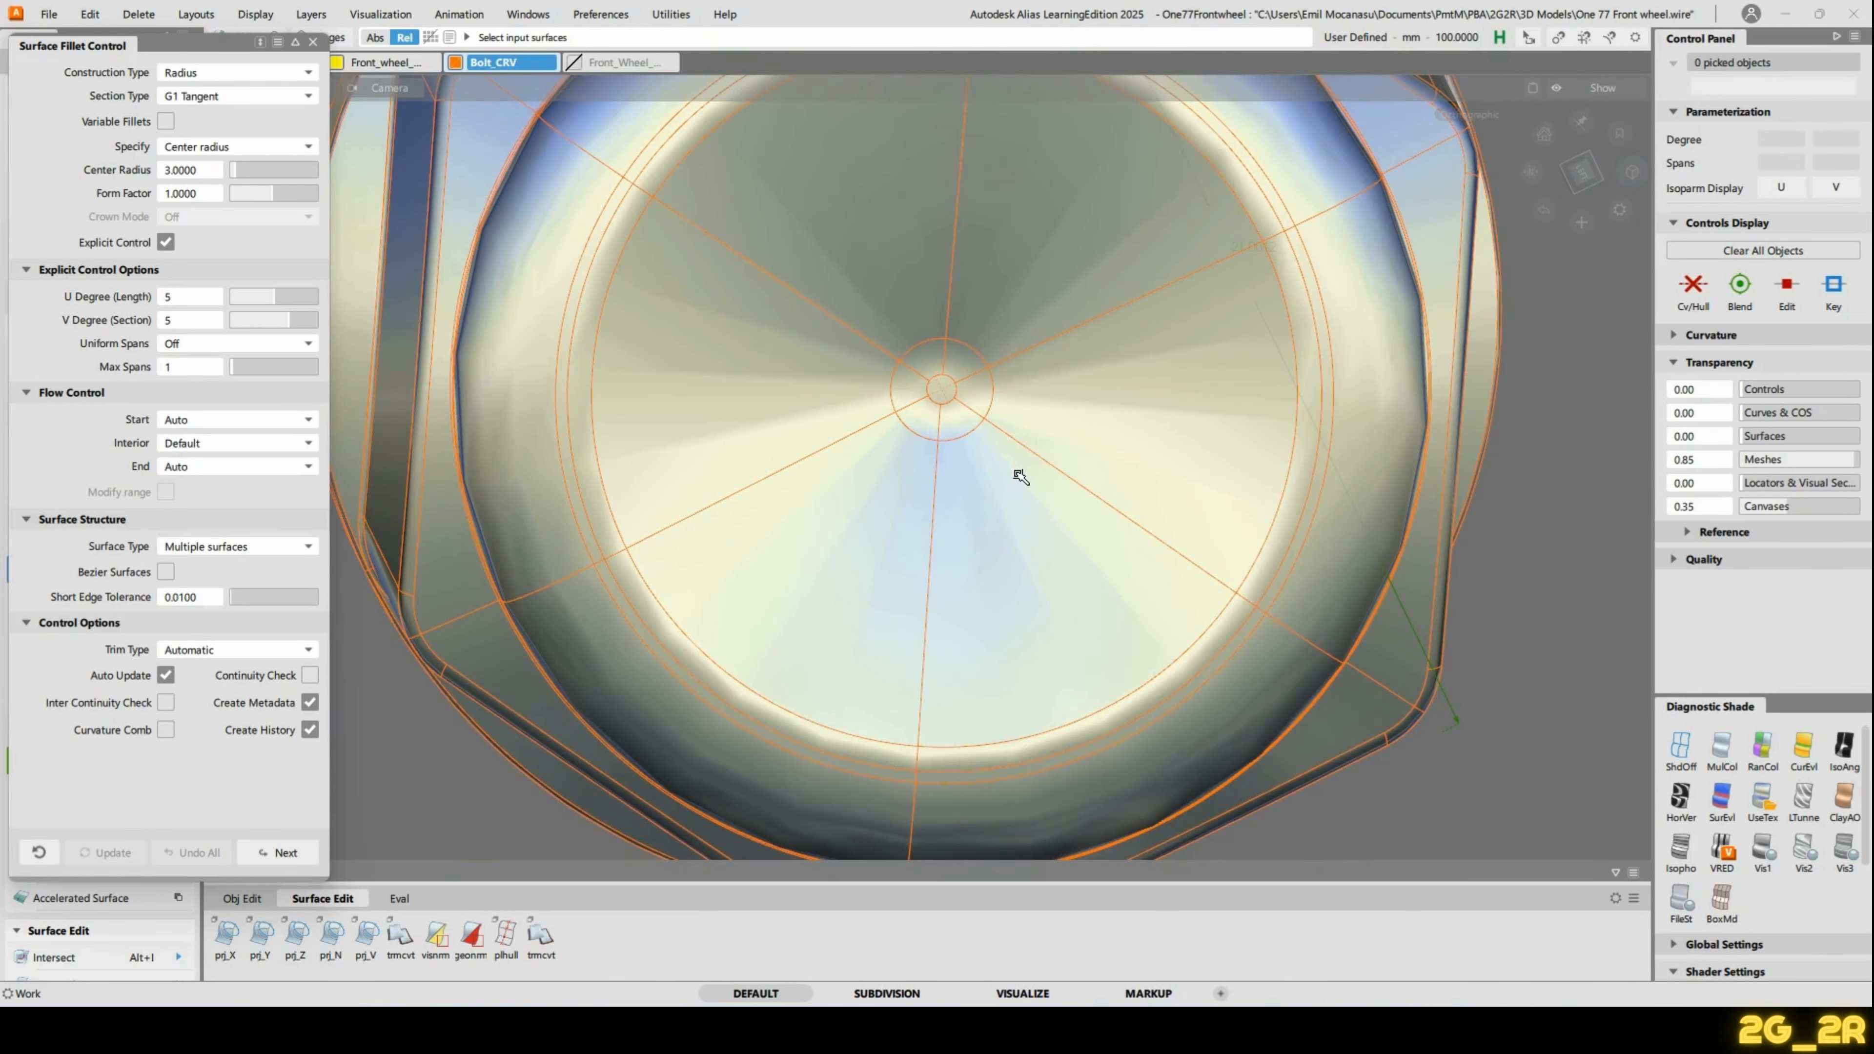
# Refine the diagnostic shading mesh by setting the global tessellation tolerance to 0.01.
pyautogui.scroll(-3, 959, 476)
pyautogui.keyDown('alt'); pyautogui.keyDown('shift'); pyautogui.moveTo(962, 474); pyautogui.dragTo(1082, 483); pyautogui.keyUp('shift'); pyautogui.keyUp('alt')
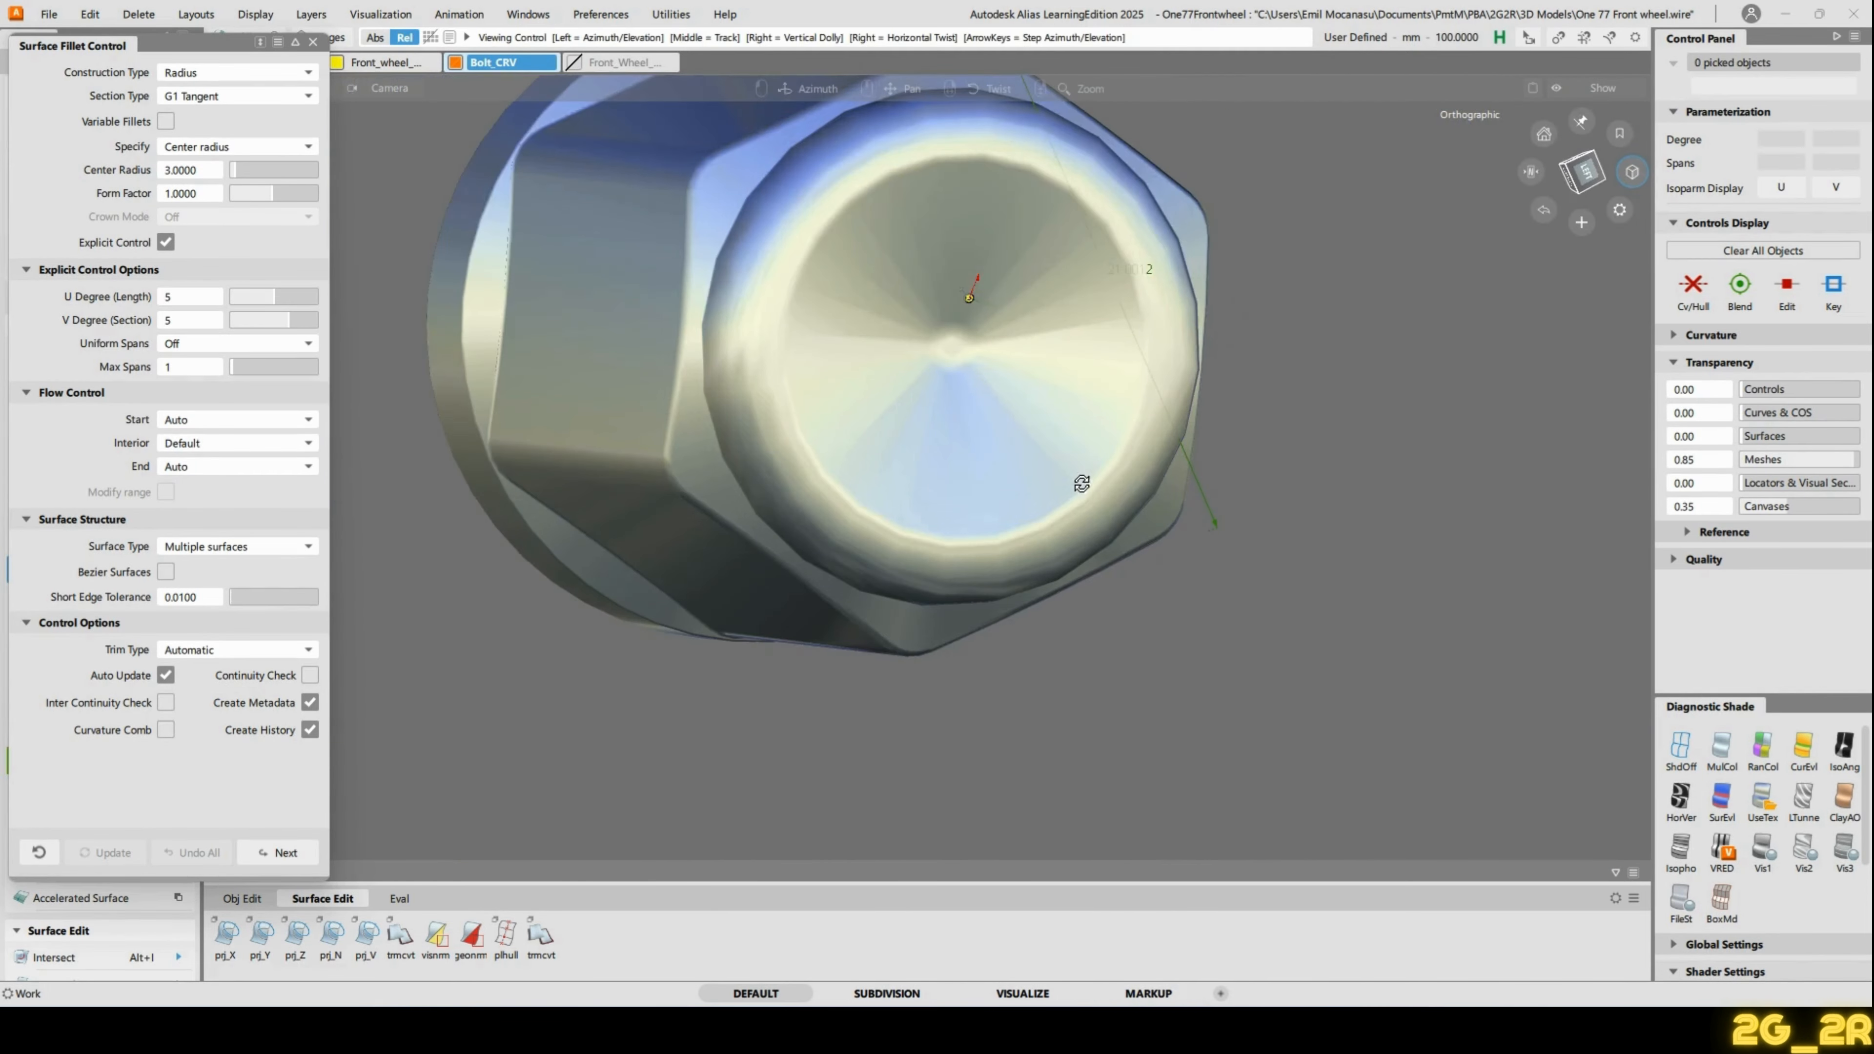
pyautogui.keyDown('alt'); pyautogui.keyDown('shift'); pyautogui.moveTo(1036, 334); pyautogui.dragTo(1125, 381); pyautogui.keyUp('shift'); pyautogui.keyUp('alt')
pyautogui.keyDown('alt'); pyautogui.keyDown('shift'); pyautogui.moveTo(1125, 380); pyautogui.dragTo(1230, 532, button='middle'); pyautogui.keyUp('shift'); pyautogui.keyUp('alt')
pyautogui.keyDown('alt'); pyautogui.keyDown('shift'); pyautogui.moveTo(1230, 532); pyautogui.dragTo(1121, 480); pyautogui.keyUp('shift'); pyautogui.keyUp('alt')
pyautogui.scroll(-3, 1797, 920)
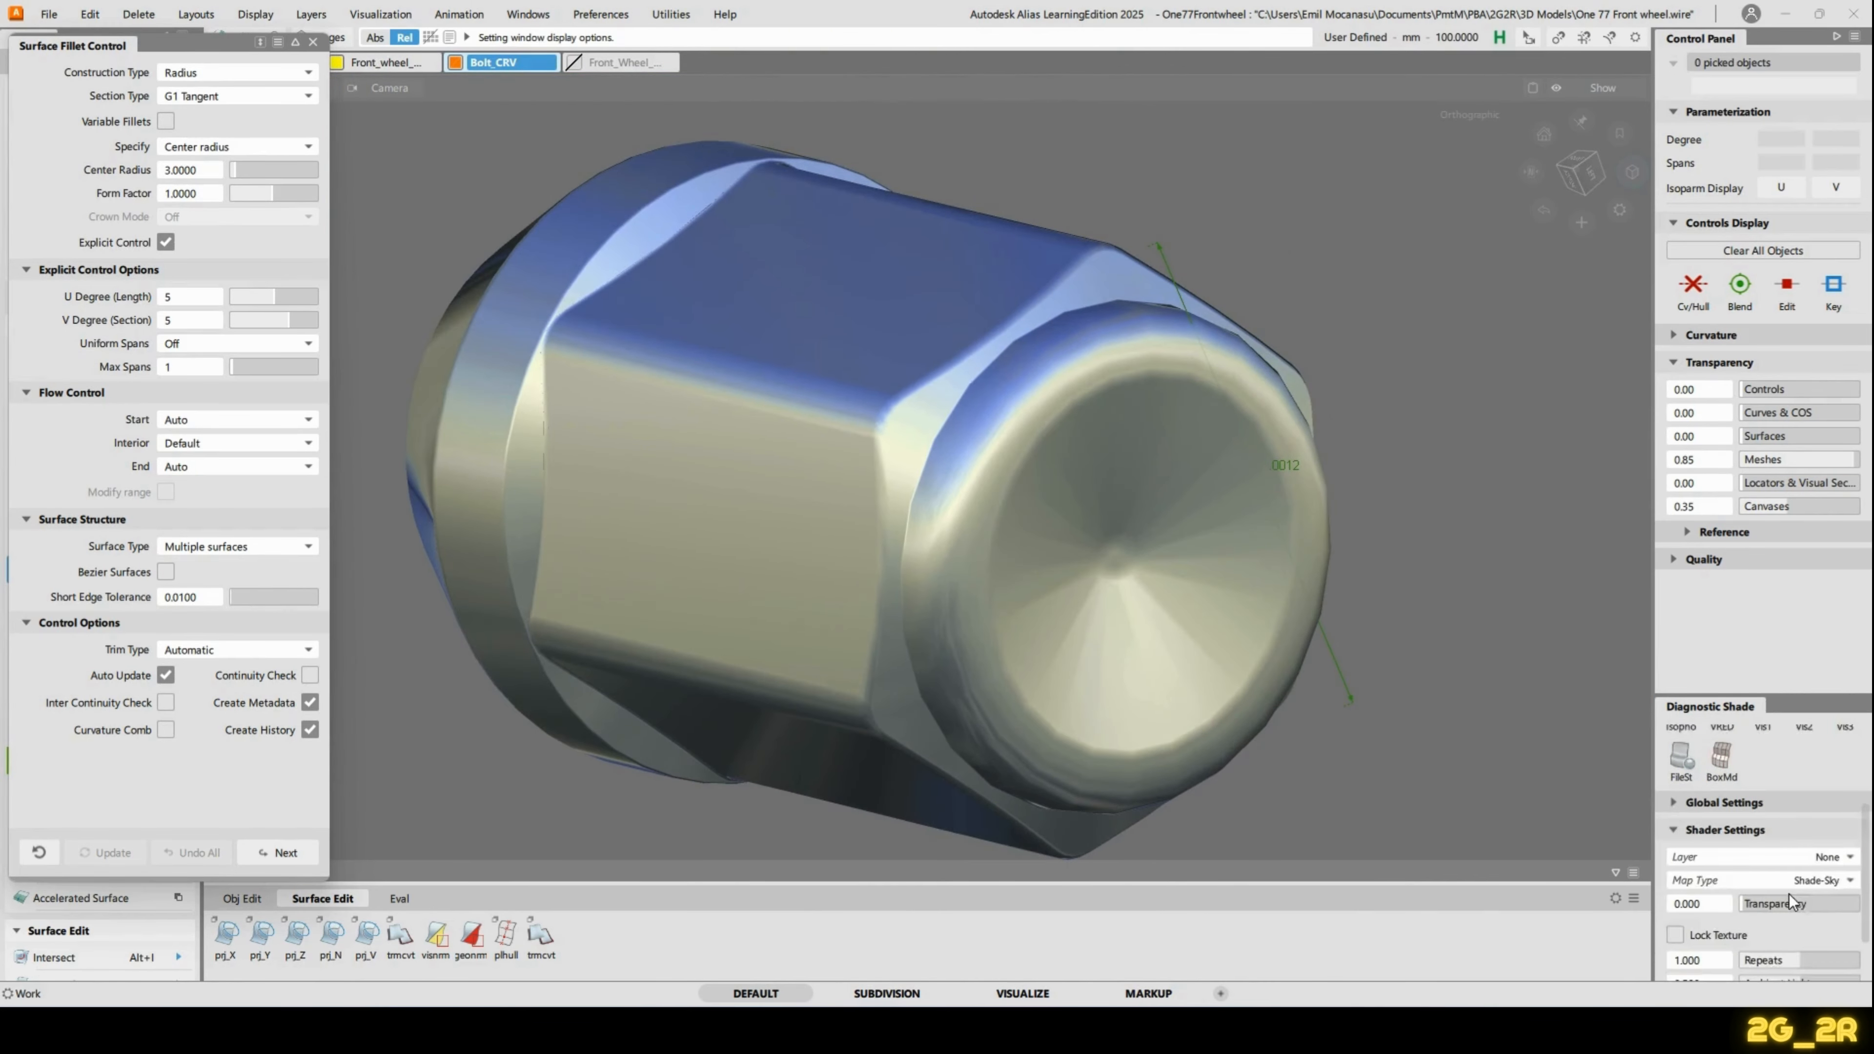
pyautogui.scroll(-2, 1786, 889)
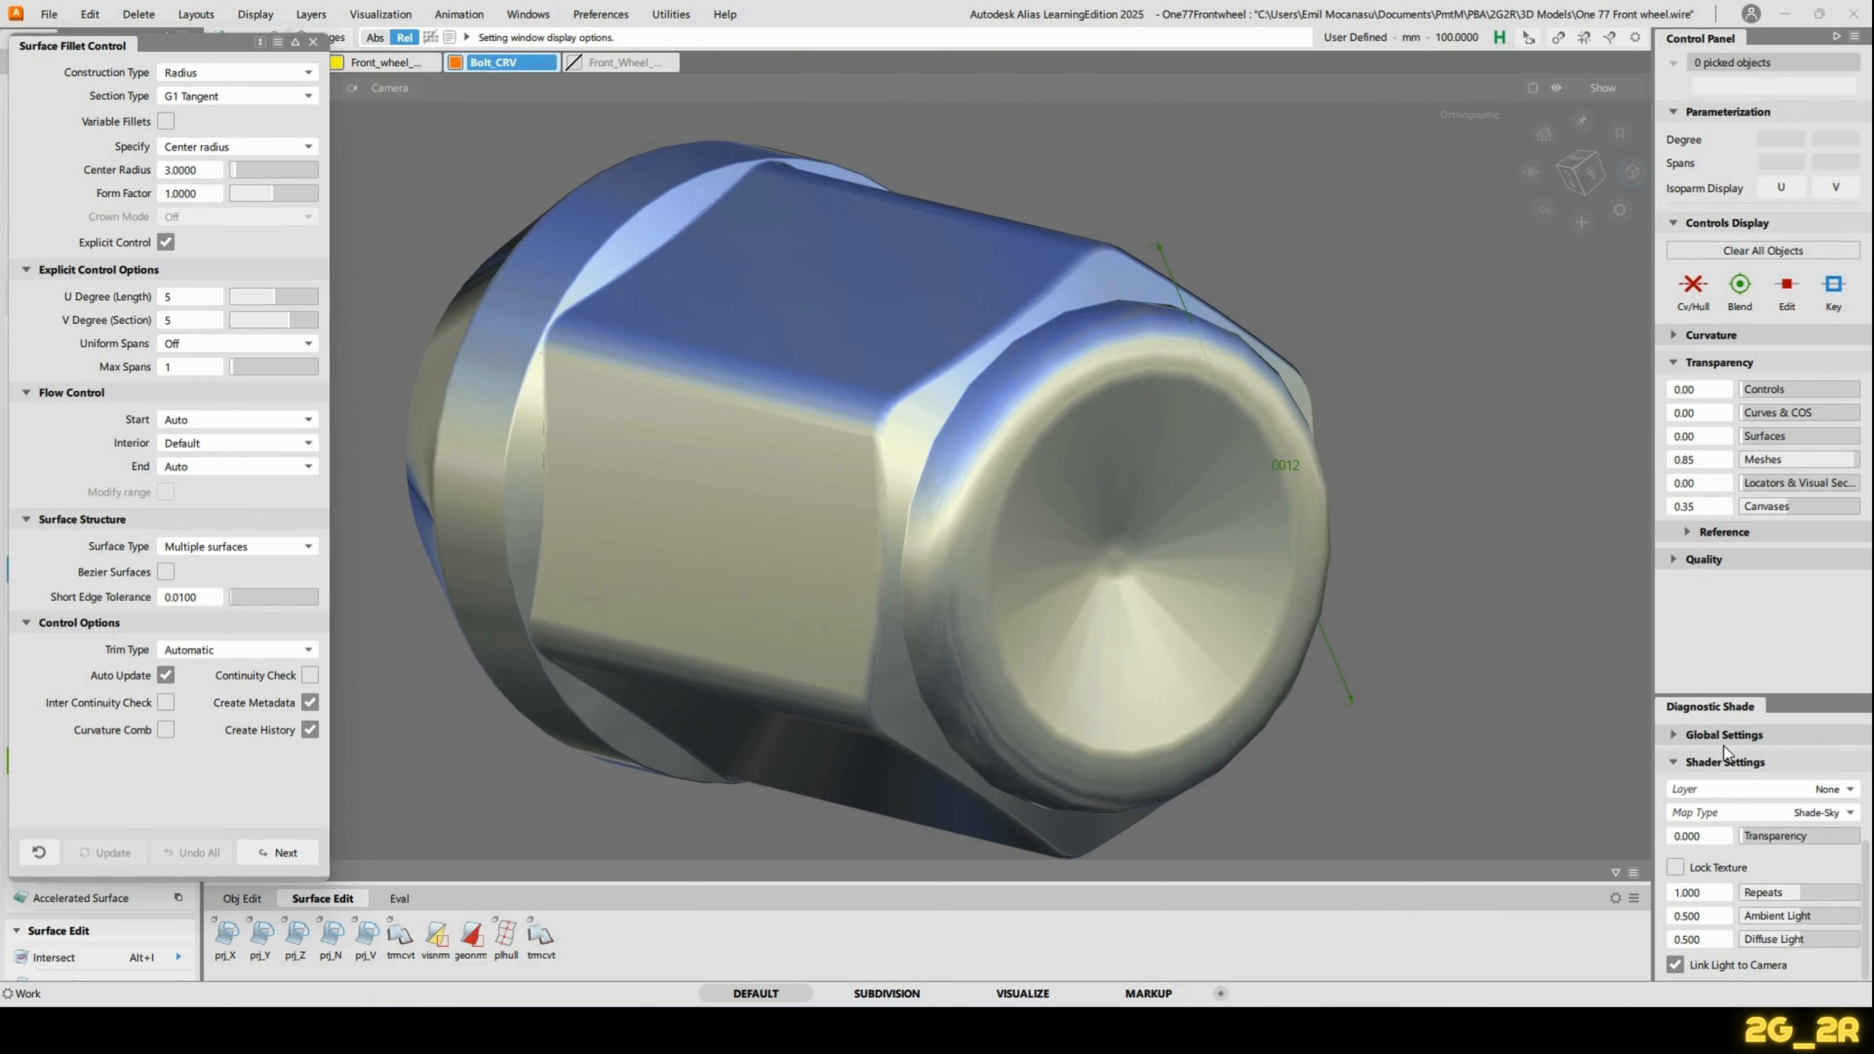
pyautogui.scroll(5, 1734, 798)
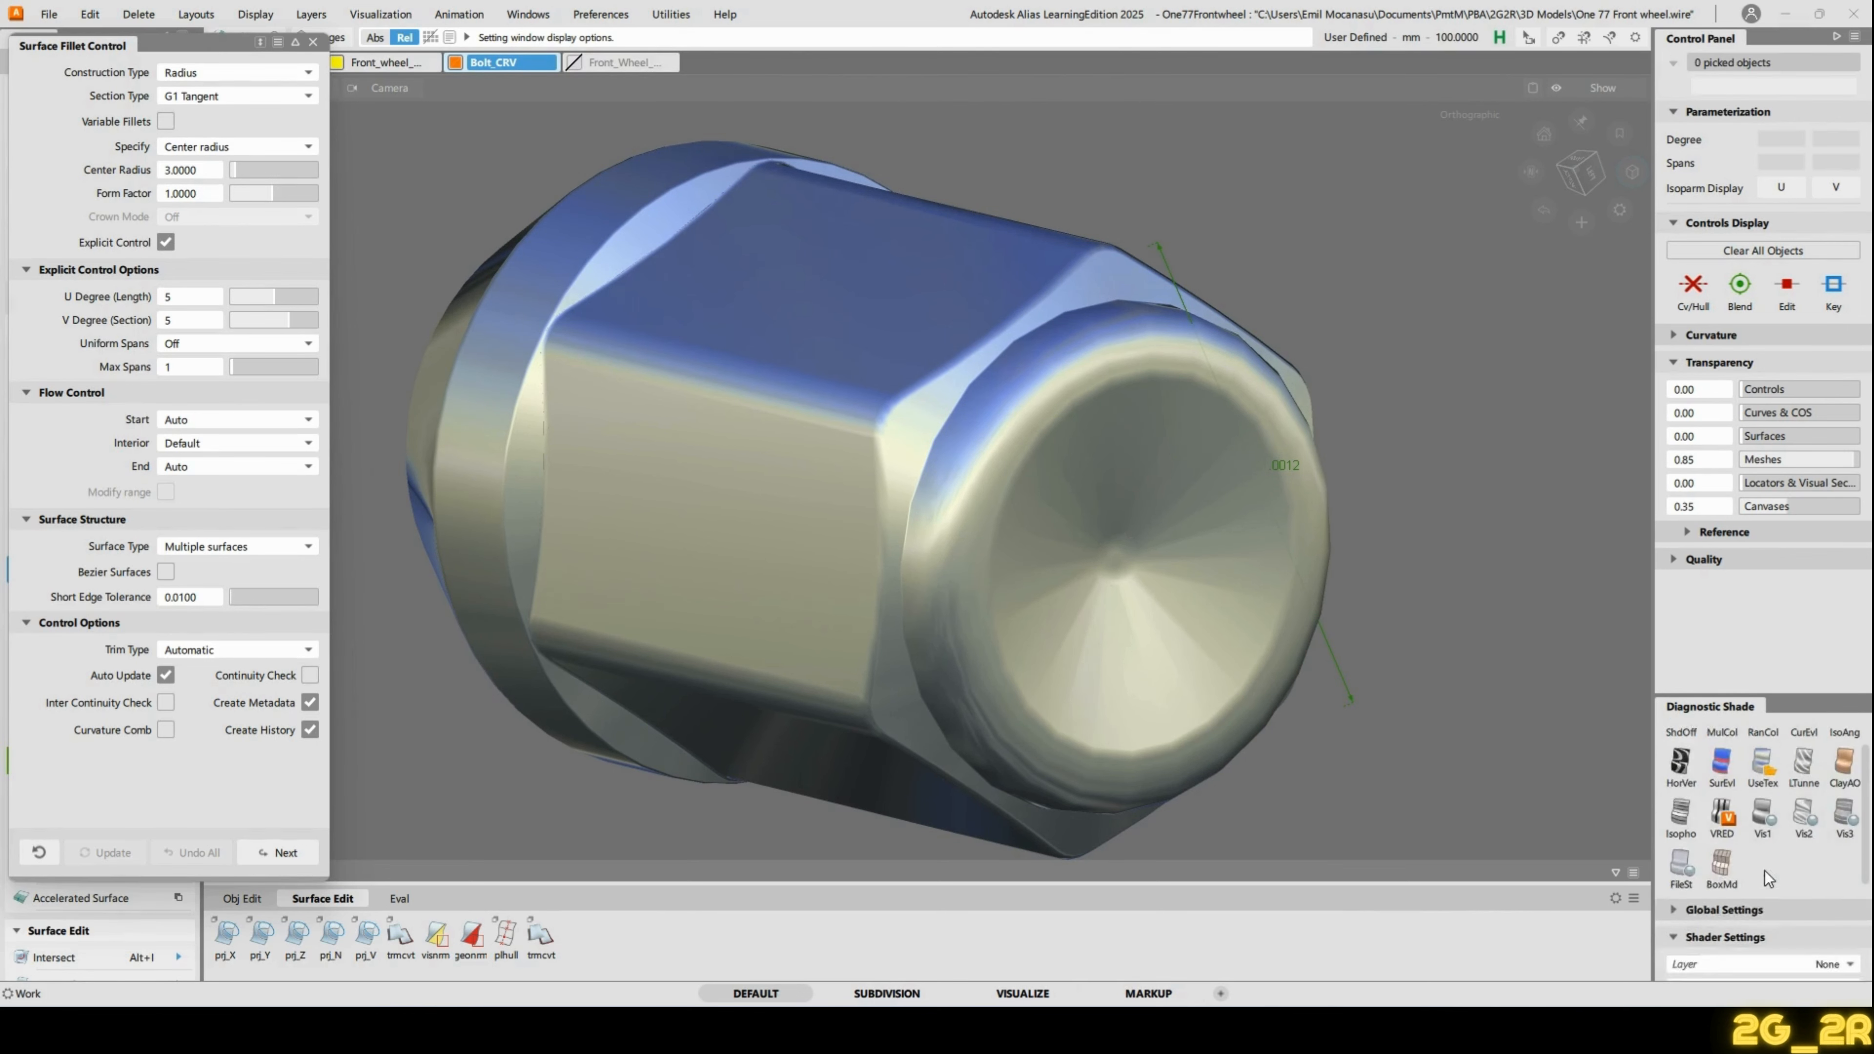
pyautogui.click(1675, 953)
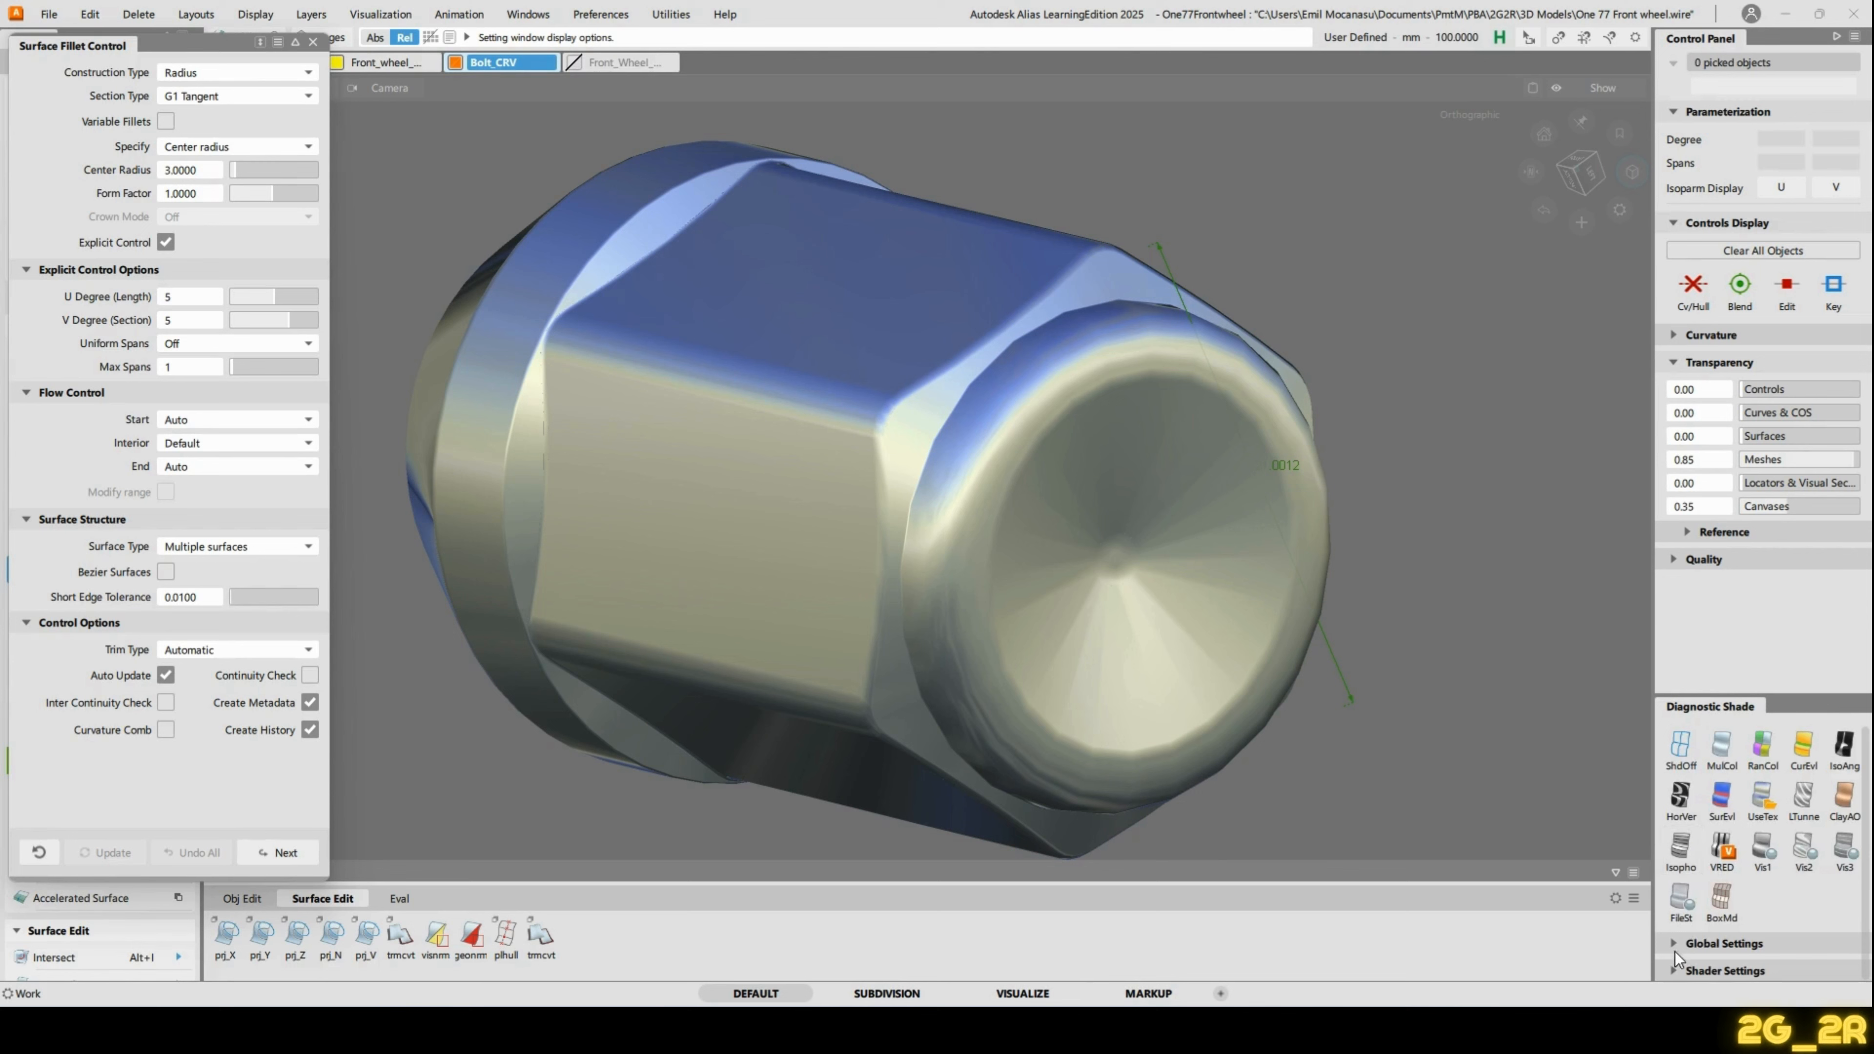
pyautogui.click(1675, 947)
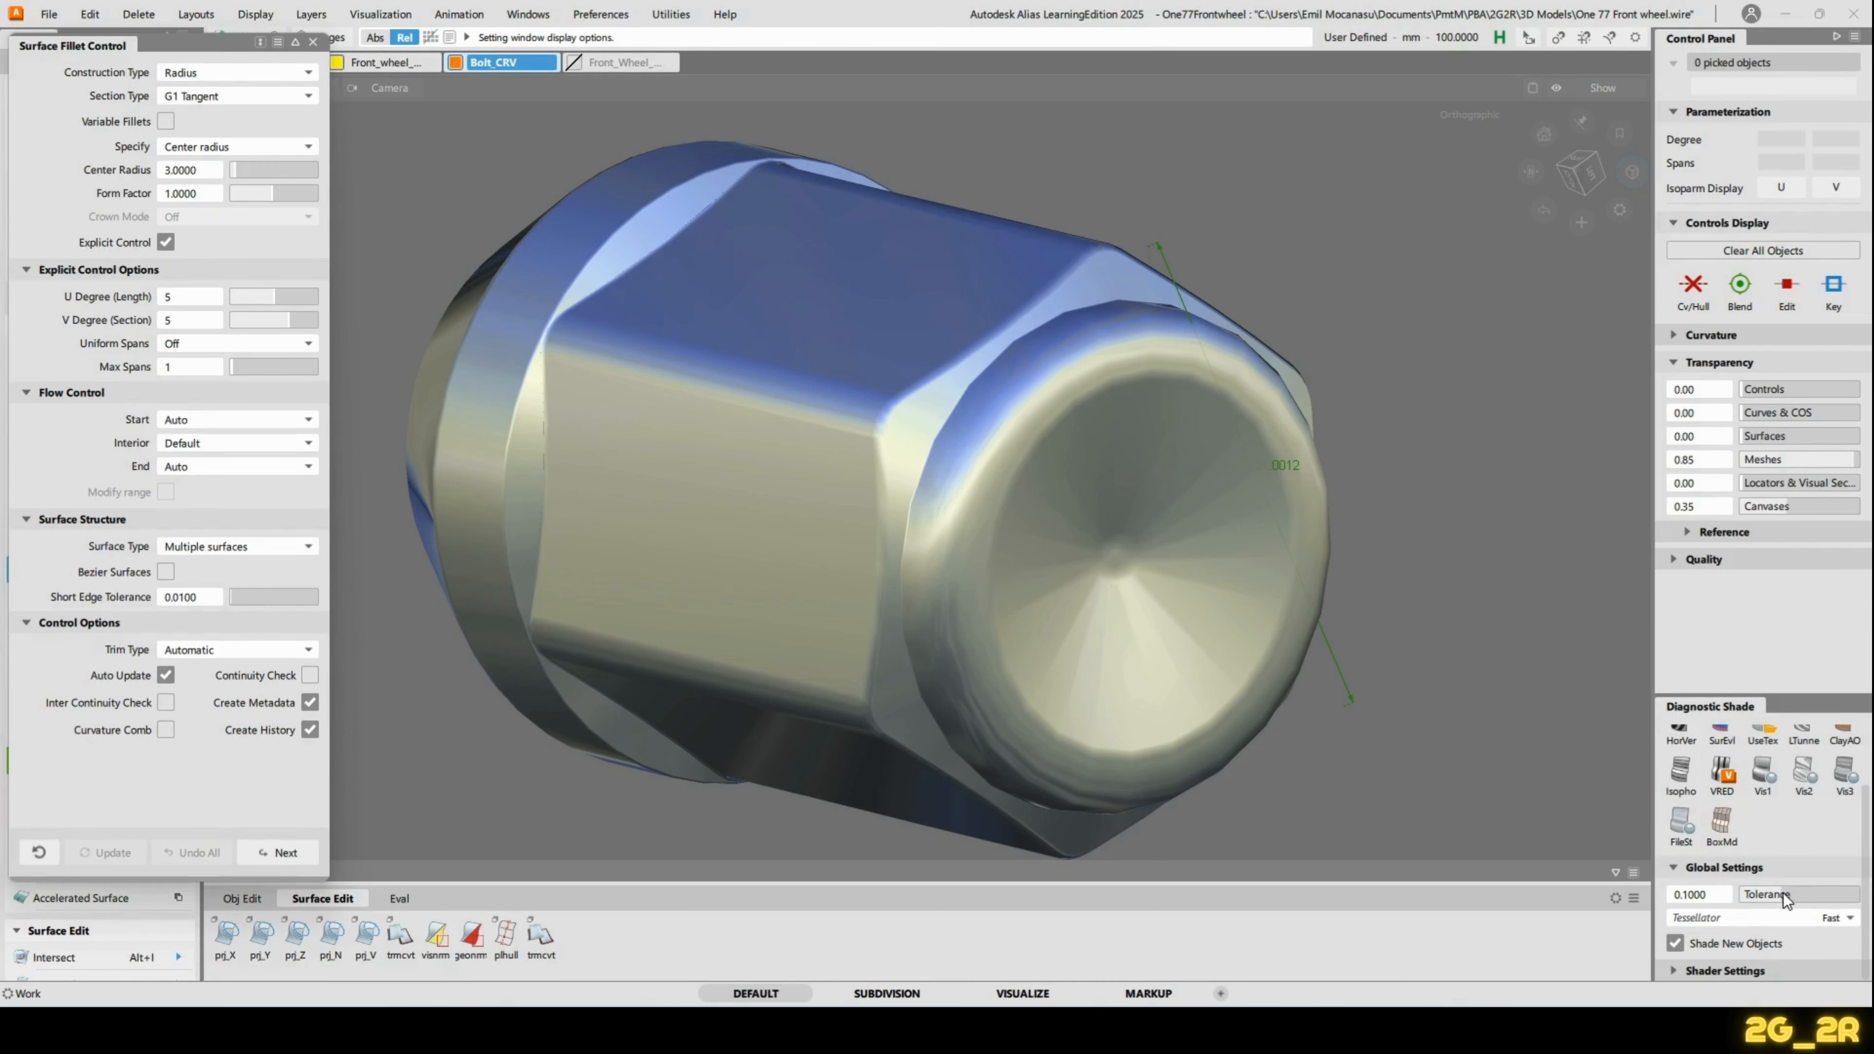
pyautogui.moveTo(1778, 895); pyautogui.dragTo(1240, 901)
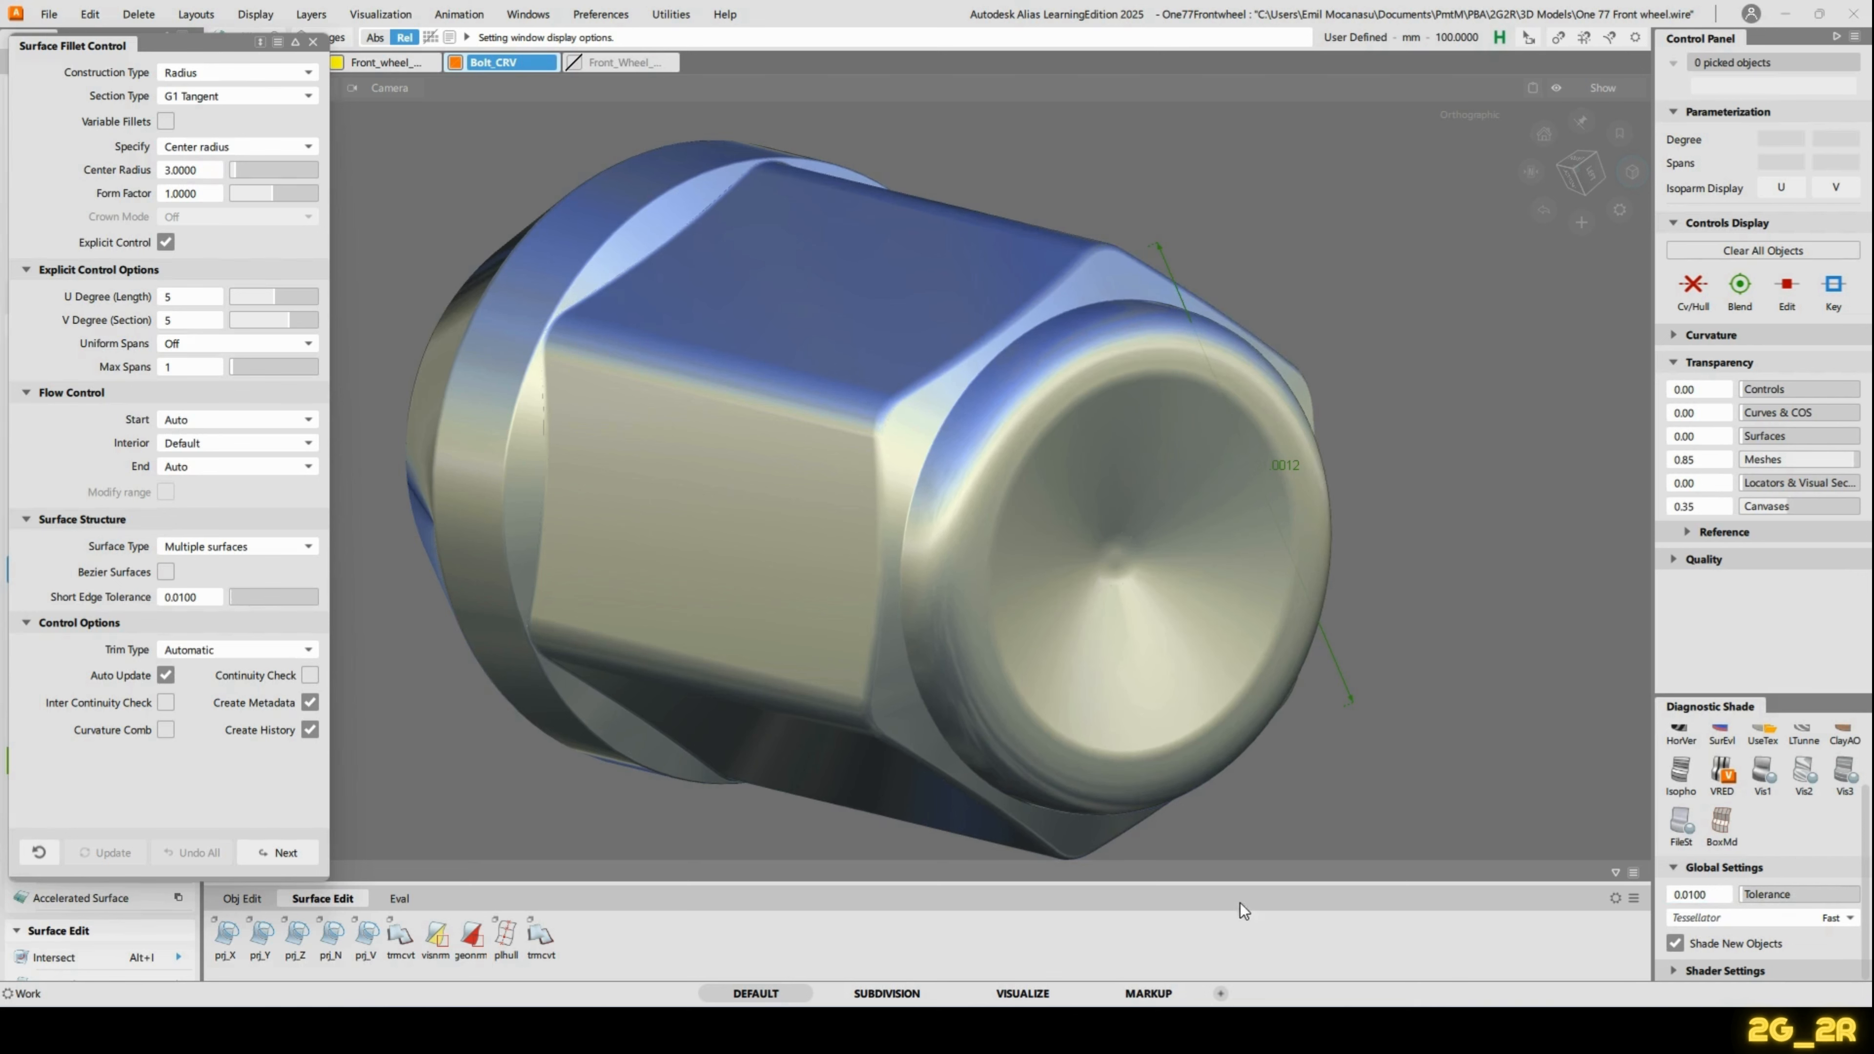
# Close the circular opening inside the bolt's conical end with a Set Planar surface, leaving the Surface Fillet tool.
pyautogui.keyDown('alt'); pyautogui.keyDown('shift'); pyautogui.moveTo(1071, 586); pyautogui.dragTo(1254, 384); pyautogui.keyUp('shift'); pyautogui.keyUp('alt')
pyautogui.keyDown('alt'); pyautogui.keyDown('shift'); pyautogui.moveTo(1516, 411); pyautogui.dragTo(699, 714); pyautogui.keyUp('shift'); pyautogui.keyUp('alt')
pyautogui.hotkey('ctrl', 'm')
pyautogui.keyDown('alt'); pyautogui.keyDown('shift'); pyautogui.moveTo(699, 714); pyautogui.dragTo(516, 671, button='right'); pyautogui.keyUp('shift'); pyautogui.keyUp('alt')
pyautogui.keyDown('alt'); pyautogui.keyDown('shift'); pyautogui.moveTo(516, 672); pyautogui.dragTo(1266, 450, button='middle'); pyautogui.keyUp('shift'); pyautogui.keyUp('alt')
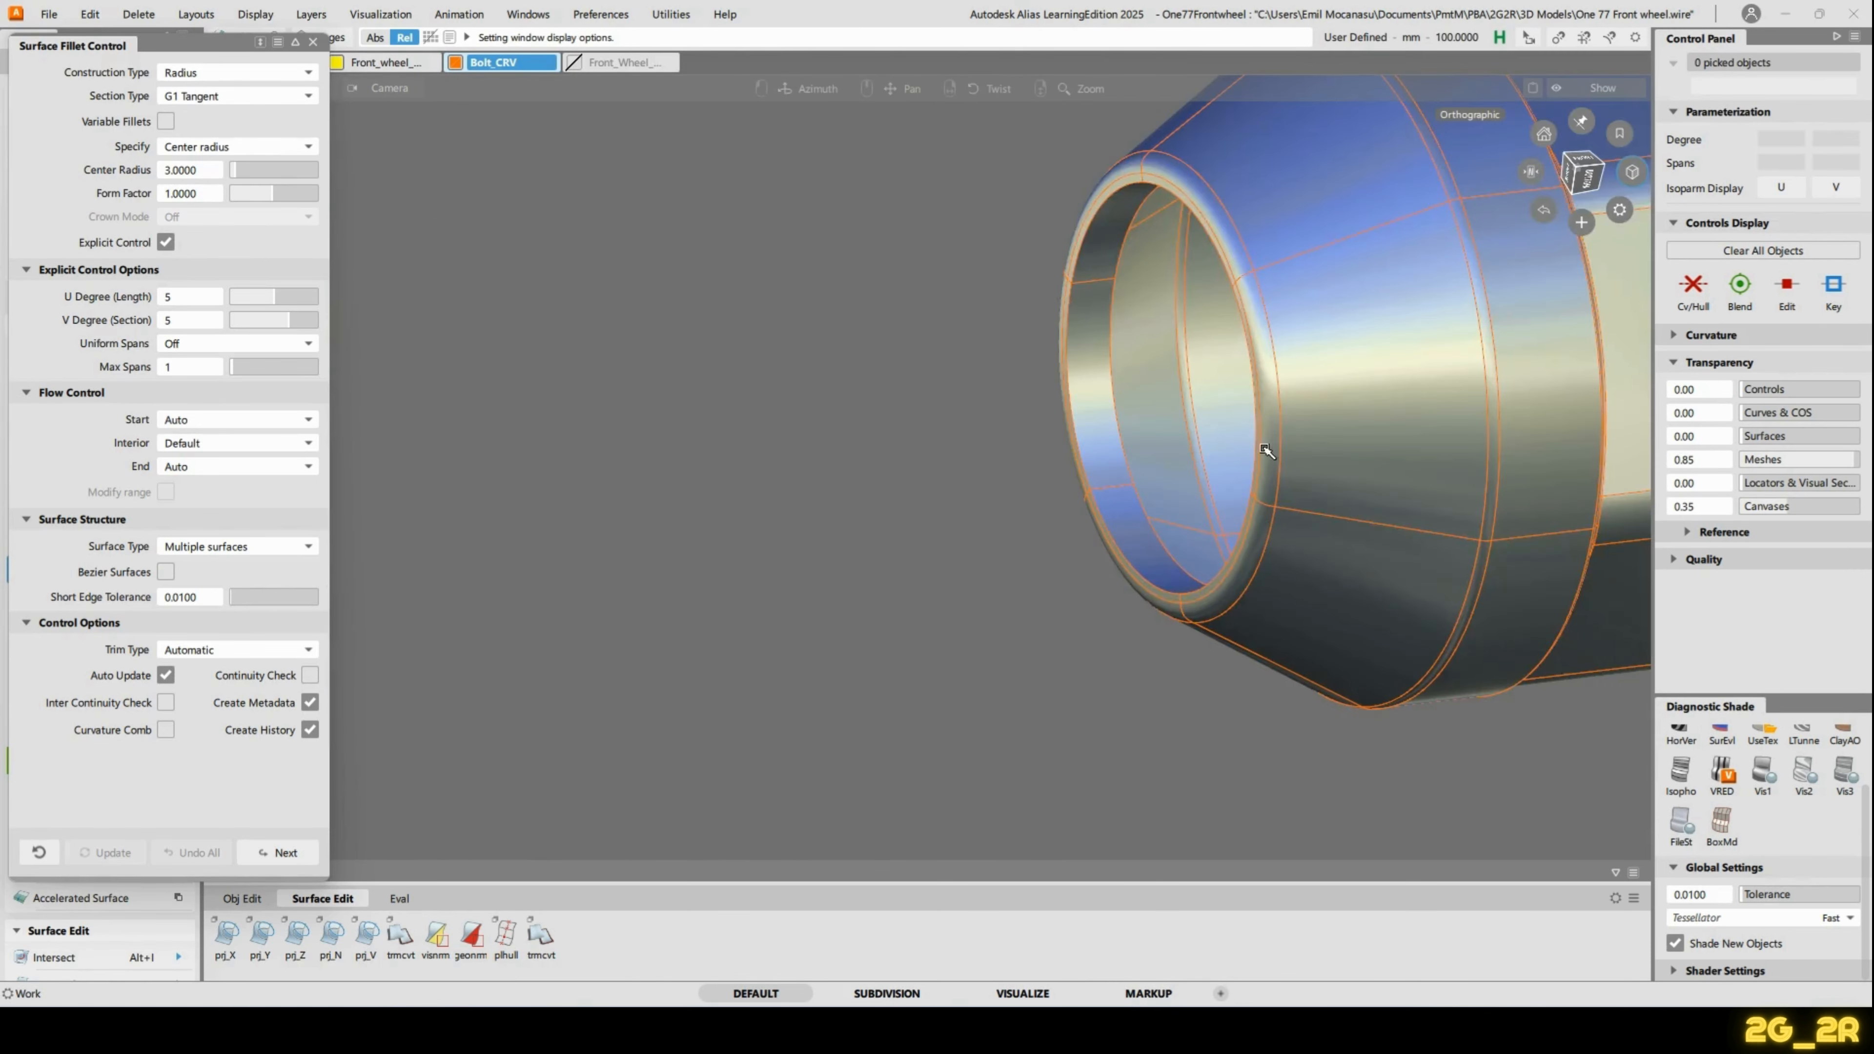
pyautogui.keyDown('alt'); pyautogui.keyDown('shift'); pyautogui.moveTo(1213, 448); pyautogui.dragTo(1108, 628); pyautogui.keyUp('shift'); pyautogui.keyUp('alt')
pyautogui.keyDown('alt'); pyautogui.keyDown('shift'); pyautogui.moveTo(1108, 628); pyautogui.dragTo(1137, 431, button='right'); pyautogui.keyUp('shift'); pyautogui.keyUp('alt')
pyautogui.keyDown('alt'); pyautogui.keyDown('shift'); pyautogui.moveTo(1138, 431); pyautogui.dragTo(1078, 568); pyautogui.keyUp('shift'); pyautogui.keyUp('alt')
pyautogui.click(310, 43)
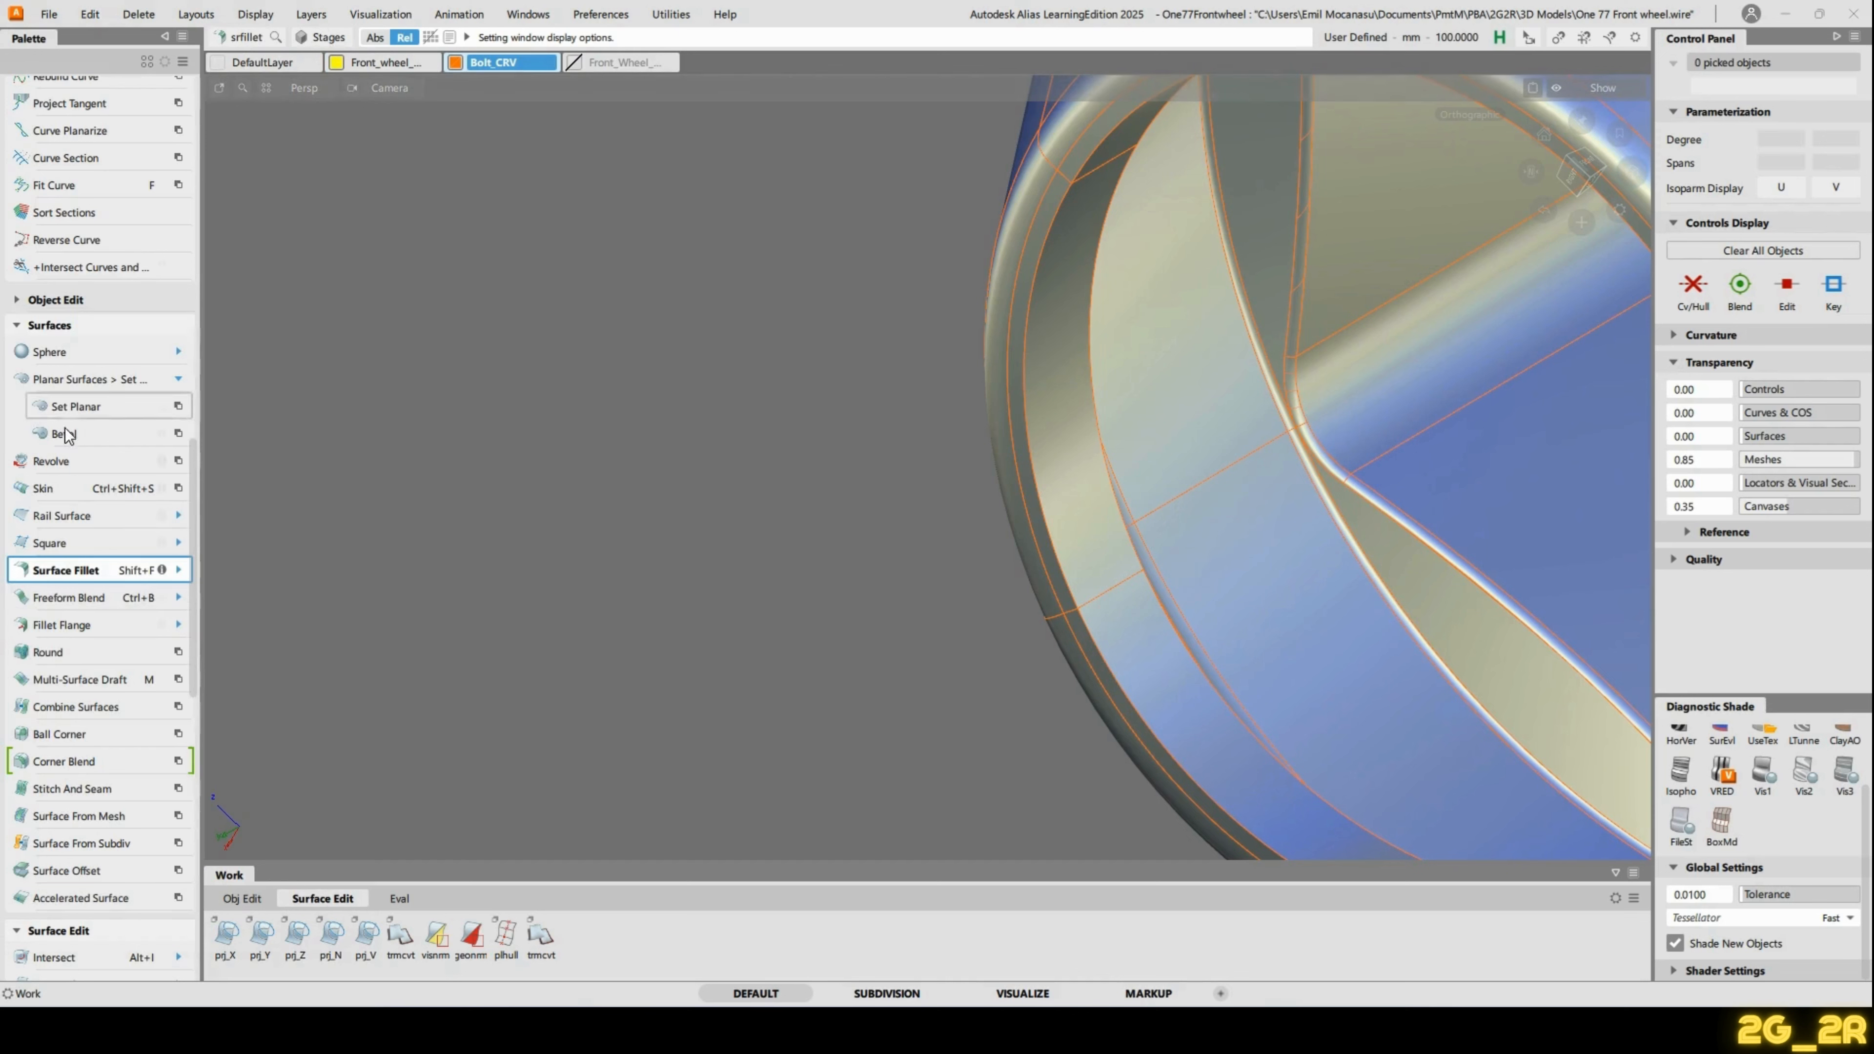
pyautogui.click(76, 412)
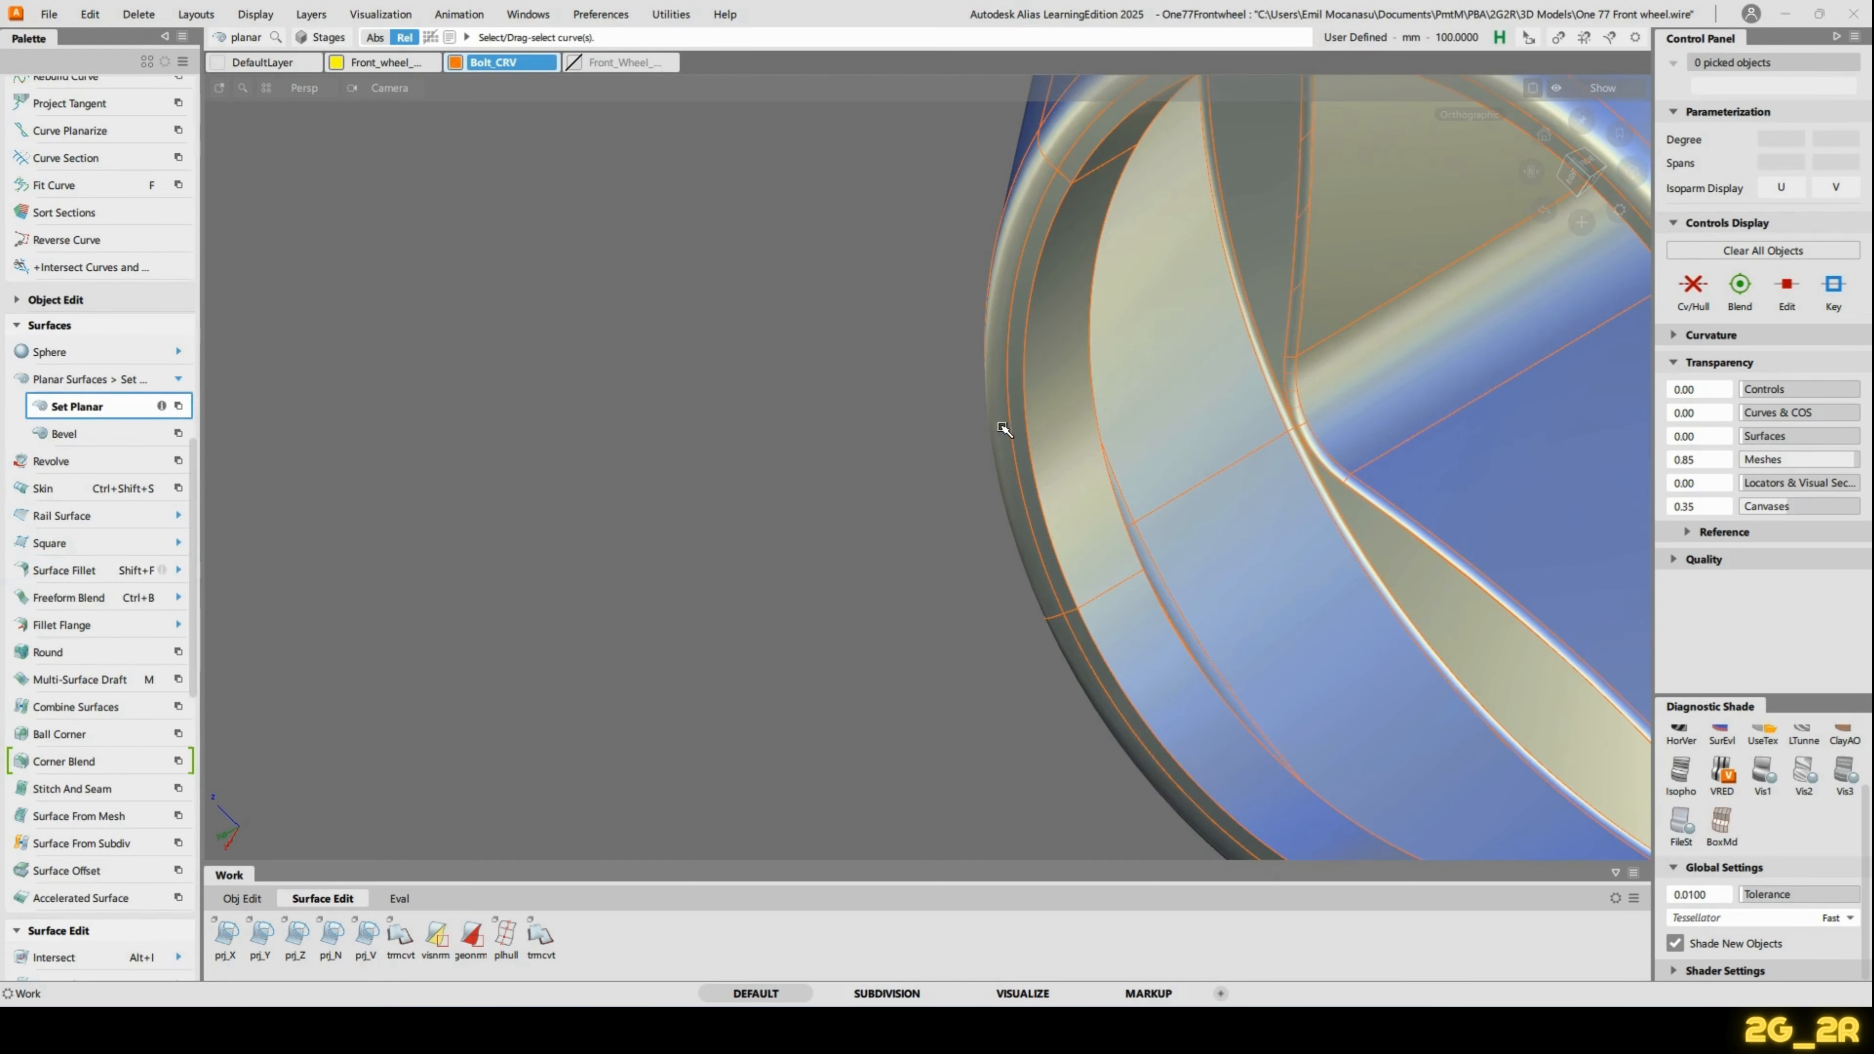
pyautogui.keyDown('alt'); pyautogui.keyDown('shift'); pyautogui.moveTo(1007, 423); pyautogui.dragTo(1475, 480); pyautogui.keyUp('shift'); pyautogui.keyUp('alt')
pyautogui.click(1089, 381)
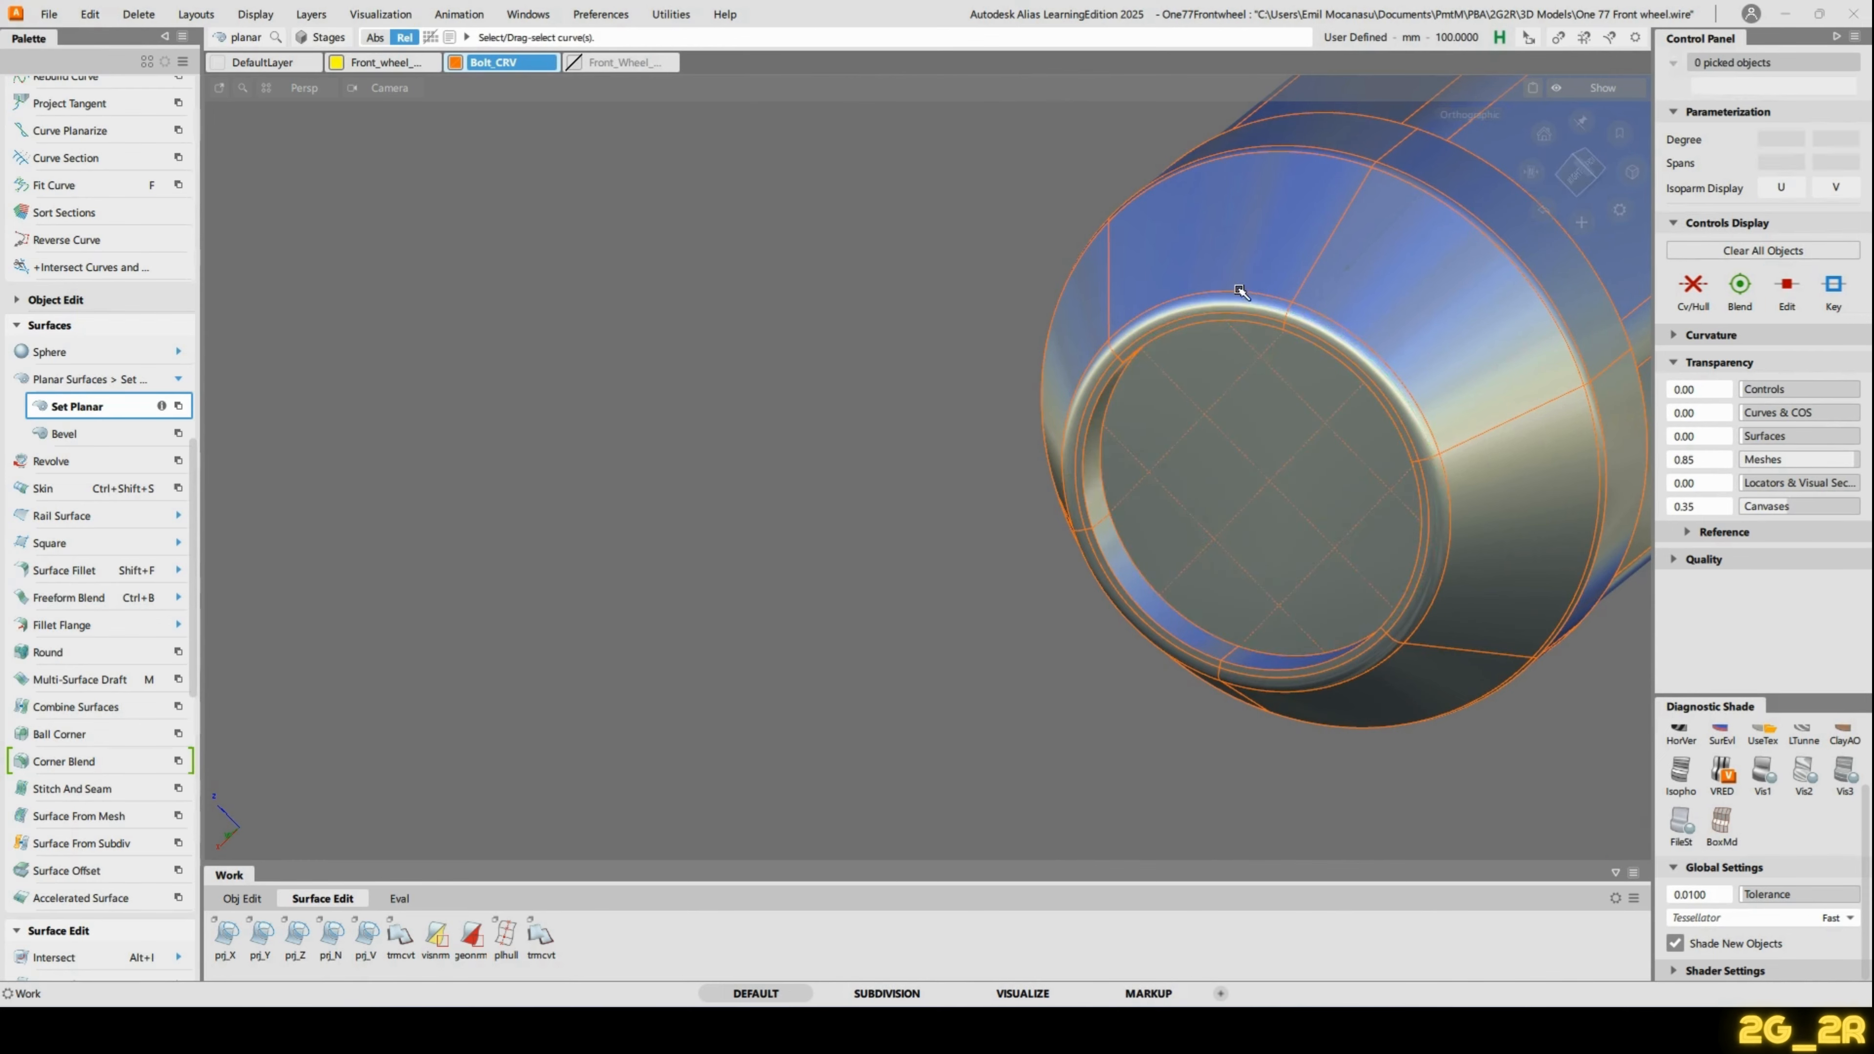
# Pick all the surfaces of the wheel bolt.
pyautogui.keyDown('alt'); pyautogui.keyDown('shift'); pyautogui.moveTo(1238, 455); pyautogui.dragTo(1559, 771); pyautogui.keyUp('shift'); pyautogui.keyUp('alt')
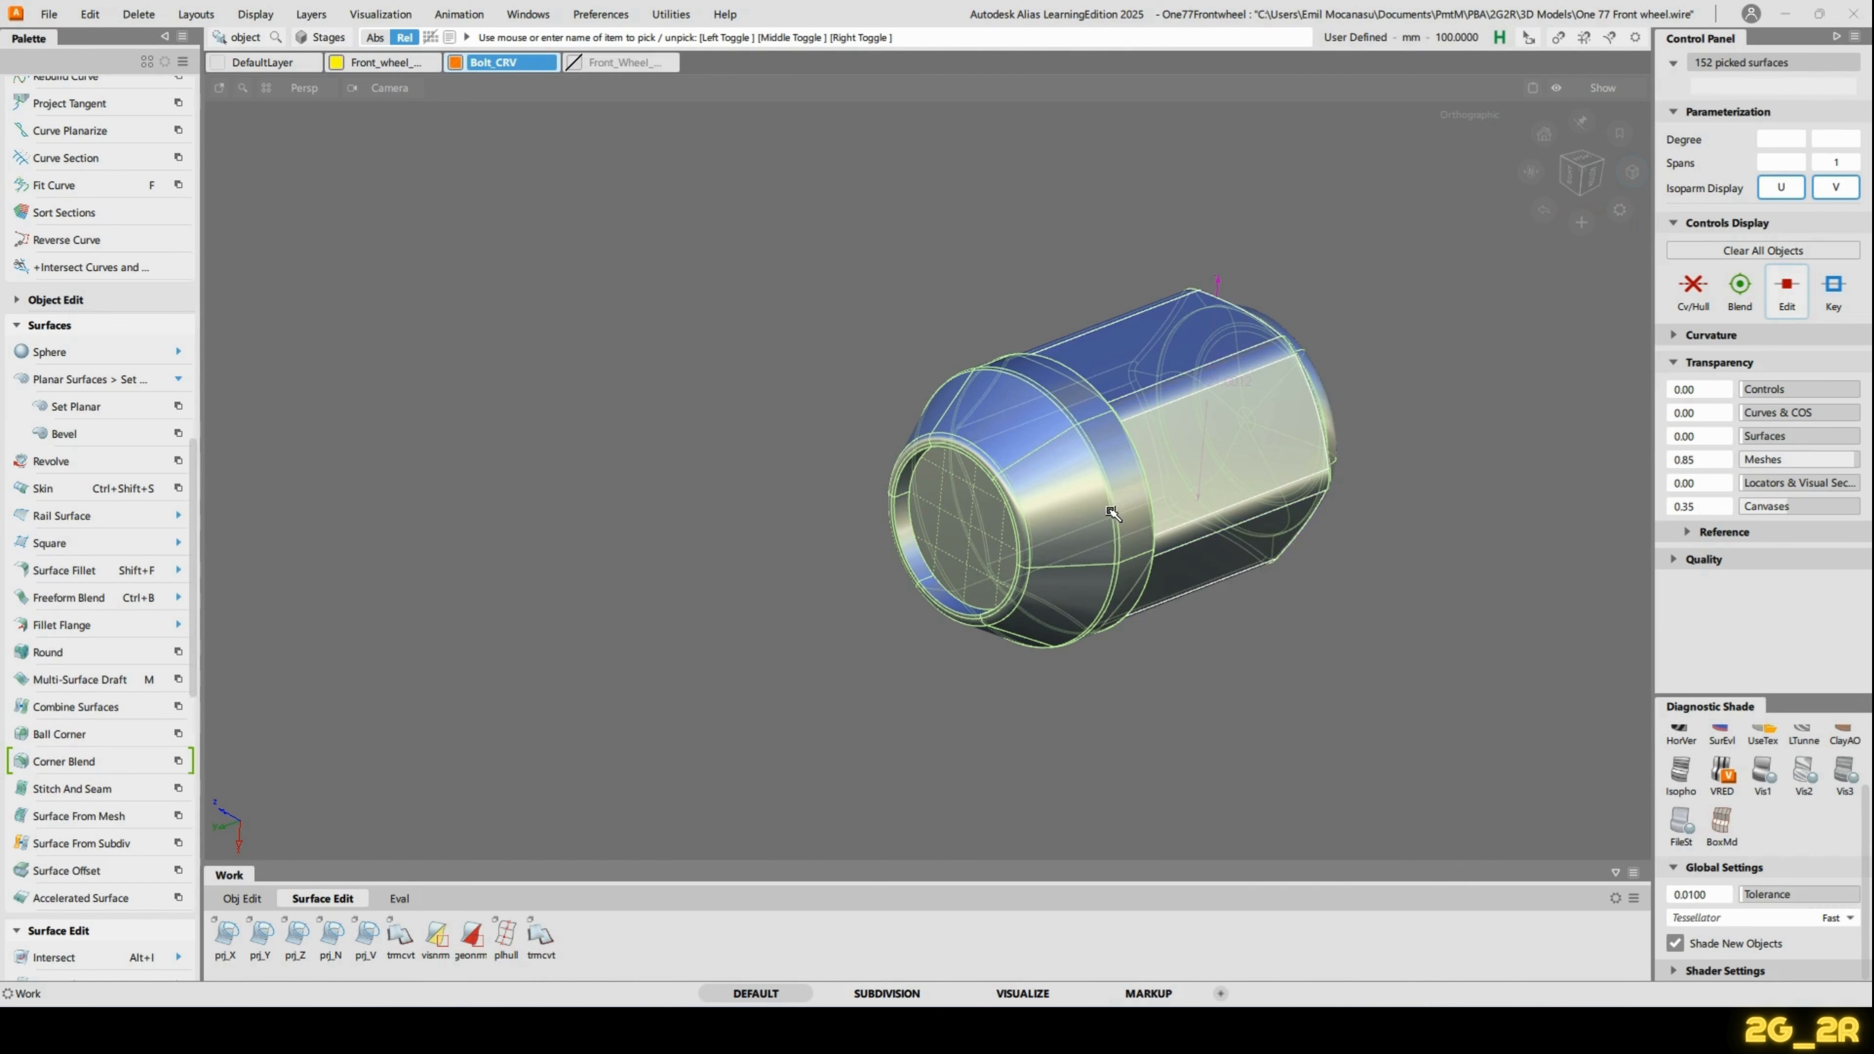
pyautogui.keyDown('ctrl'); pyautogui.keyDown('shift'); pyautogui.moveTo(1111, 511); pyautogui.dragTo(1145, 375); pyautogui.keyUp('shift'); pyautogui.keyUp('ctrl')
pyautogui.moveTo(1075, 578)
pyautogui.keyDown('alt'); pyautogui.keyDown('shift'); pyautogui.mouseDown()
pyautogui.moveTo(1171, 526)
pyautogui.moveTo(1052, 573)
pyautogui.mouseUp(); pyautogui.keyUp('shift'); pyautogui.keyUp('alt')
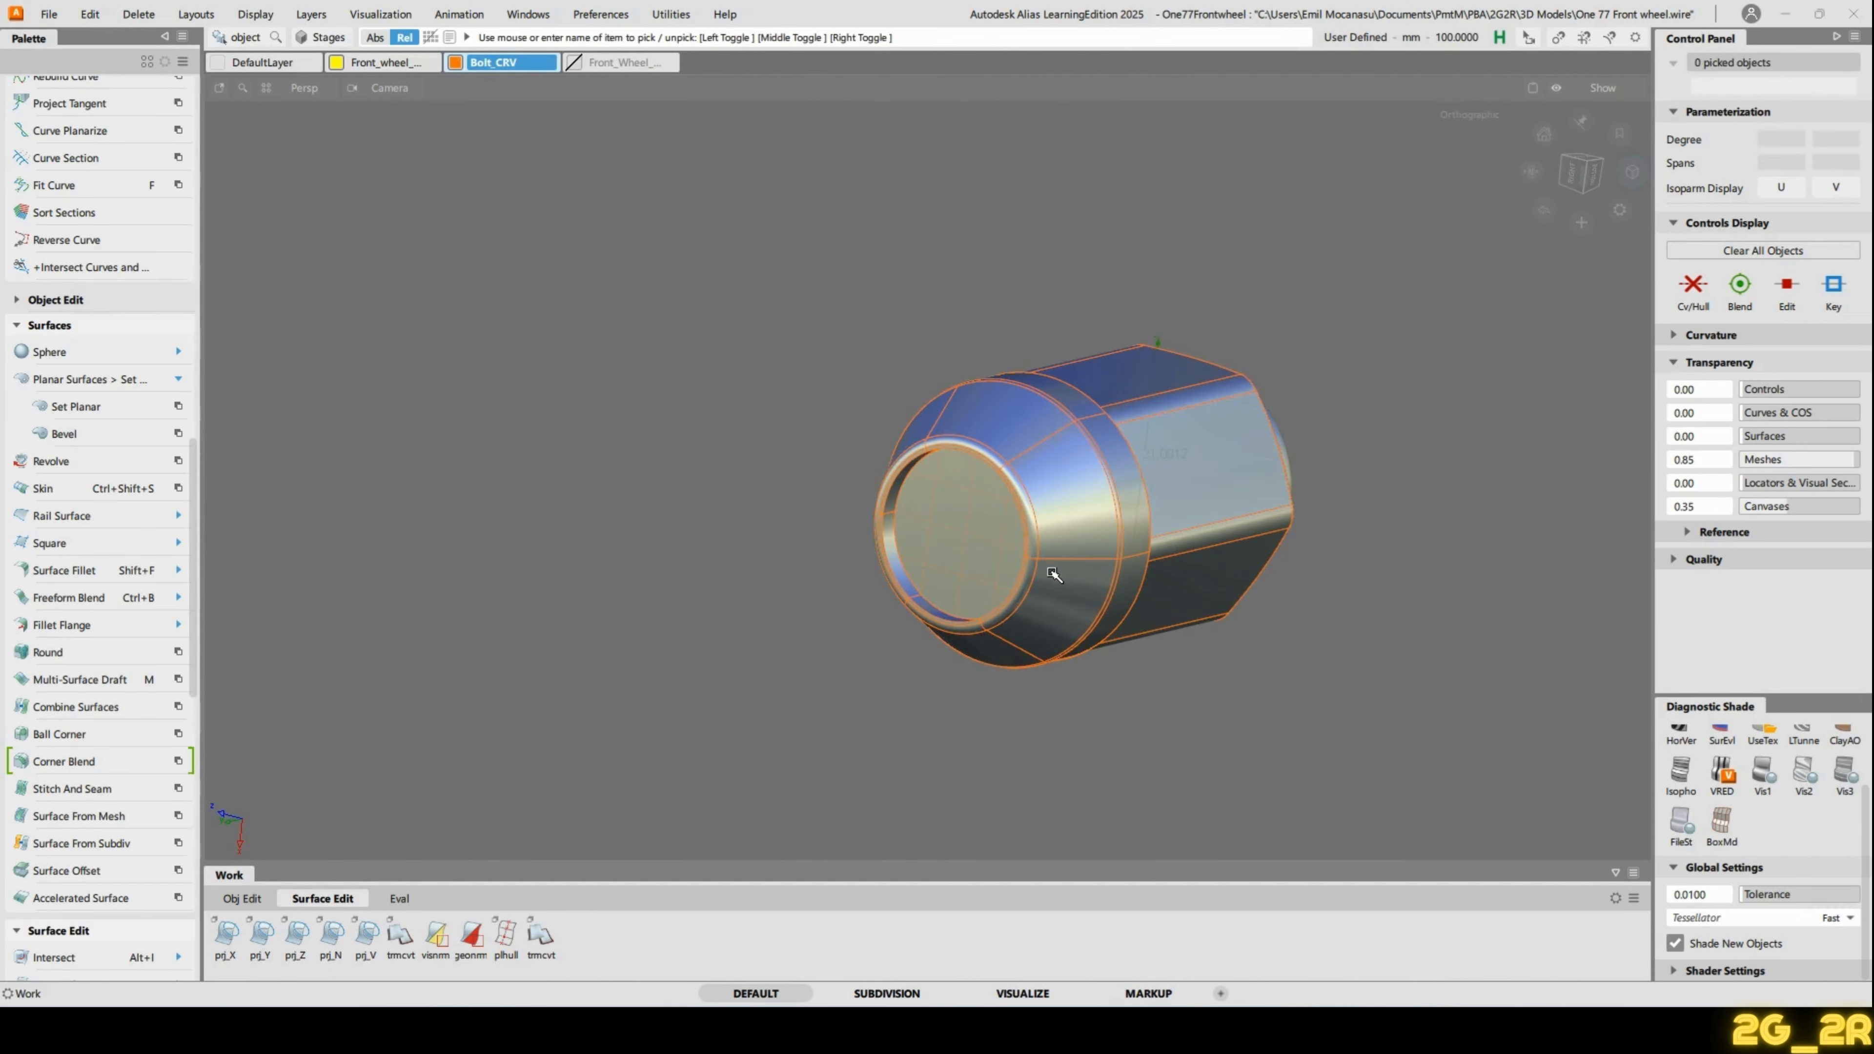
pyautogui.click(984, 537)
pyautogui.keyDown('ctrl'); pyautogui.keyDown('shift'); pyautogui.rightClick(965, 517); pyautogui.keyUp('shift'); pyautogui.keyUp('ctrl')
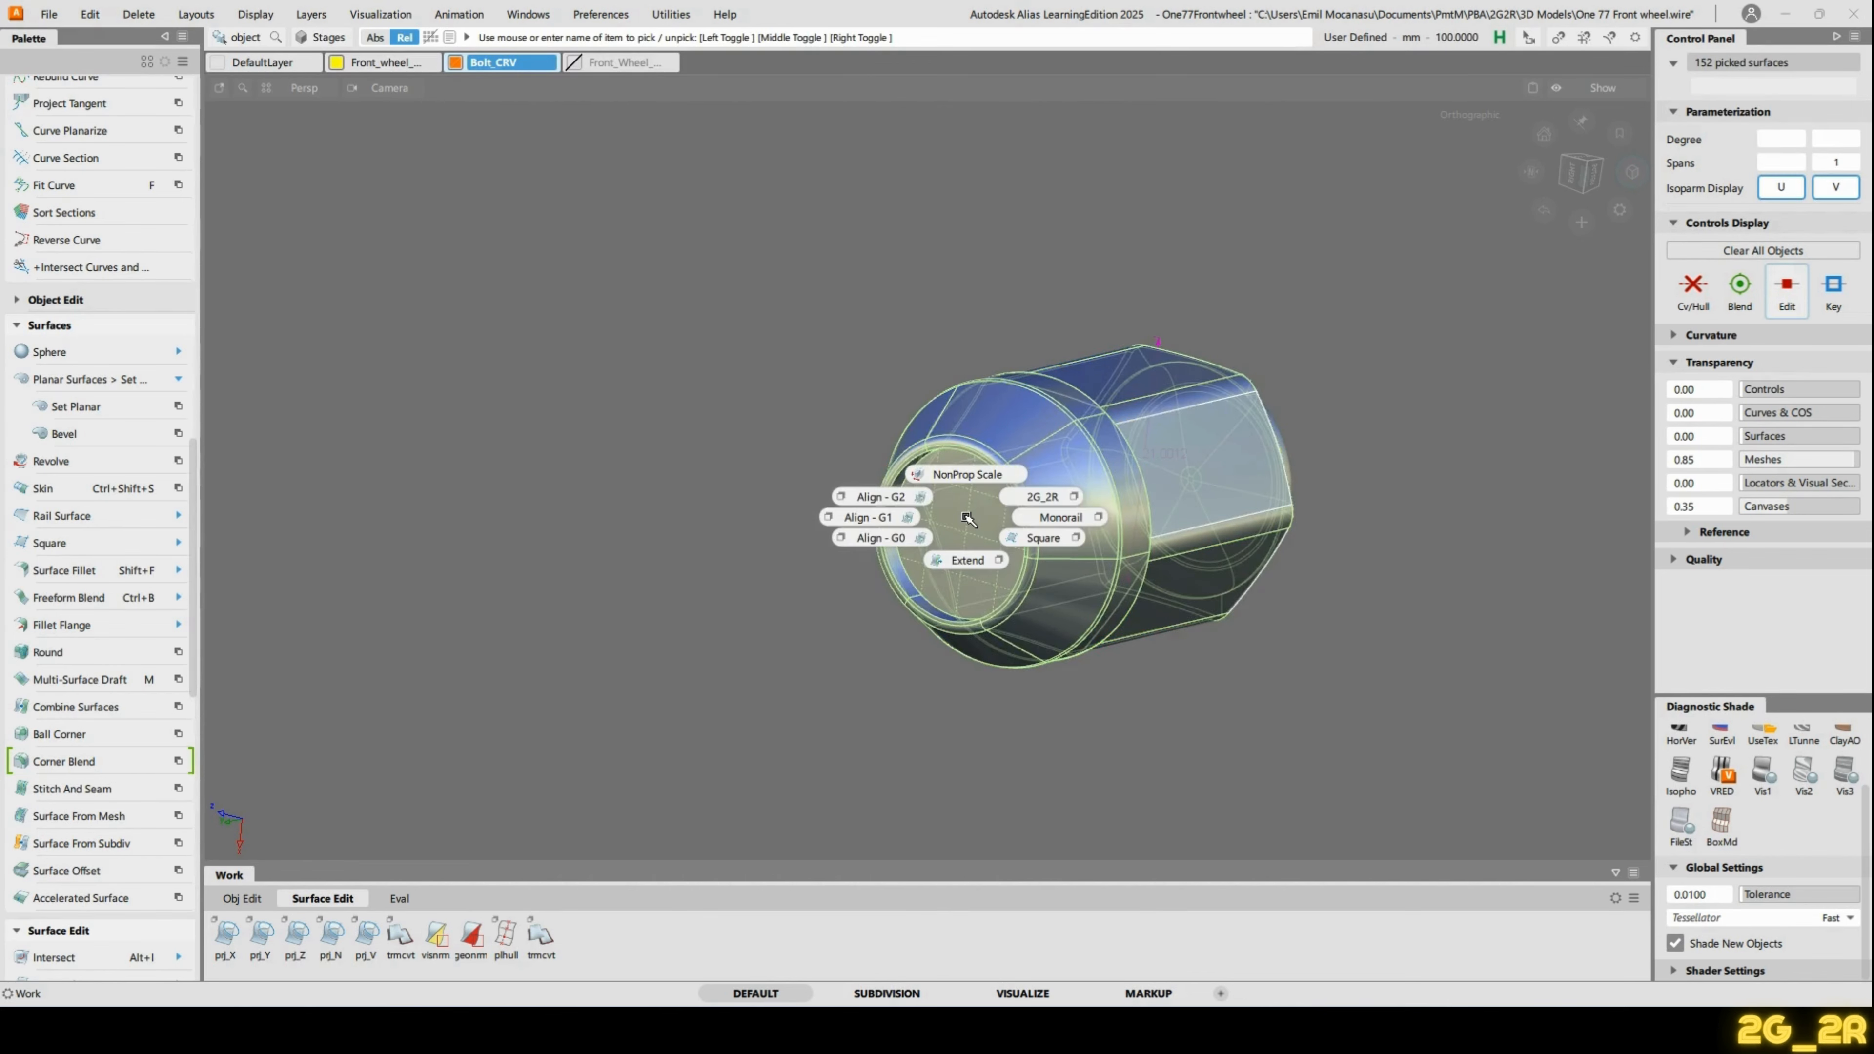
# Move the picked bolt's pivot in the Back view to a point on the bolt axis just outside the end cap.
pyautogui.keyDown('alt'); pyautogui.keyDown('shift'); pyautogui.moveTo(970, 518); pyautogui.dragTo(1085, 565); pyautogui.keyUp('shift'); pyautogui.keyUp('alt')
pyautogui.keyDown('alt'); pyautogui.keyDown('shift'); pyautogui.moveTo(1084, 564); pyautogui.dragTo(1075, 518, button='right'); pyautogui.keyUp('shift'); pyautogui.keyUp('alt')
pyautogui.keyDown('alt'); pyautogui.keyDown('shift'); pyautogui.moveTo(1075, 519); pyautogui.dragTo(904, 536); pyautogui.keyUp('shift'); pyautogui.keyUp('alt')
pyautogui.keyDown('ctrl'); pyautogui.keyDown('shift'); pyautogui.click(852, 539); pyautogui.keyUp('shift'); pyautogui.keyUp('ctrl')
pyautogui.click(924, 539)
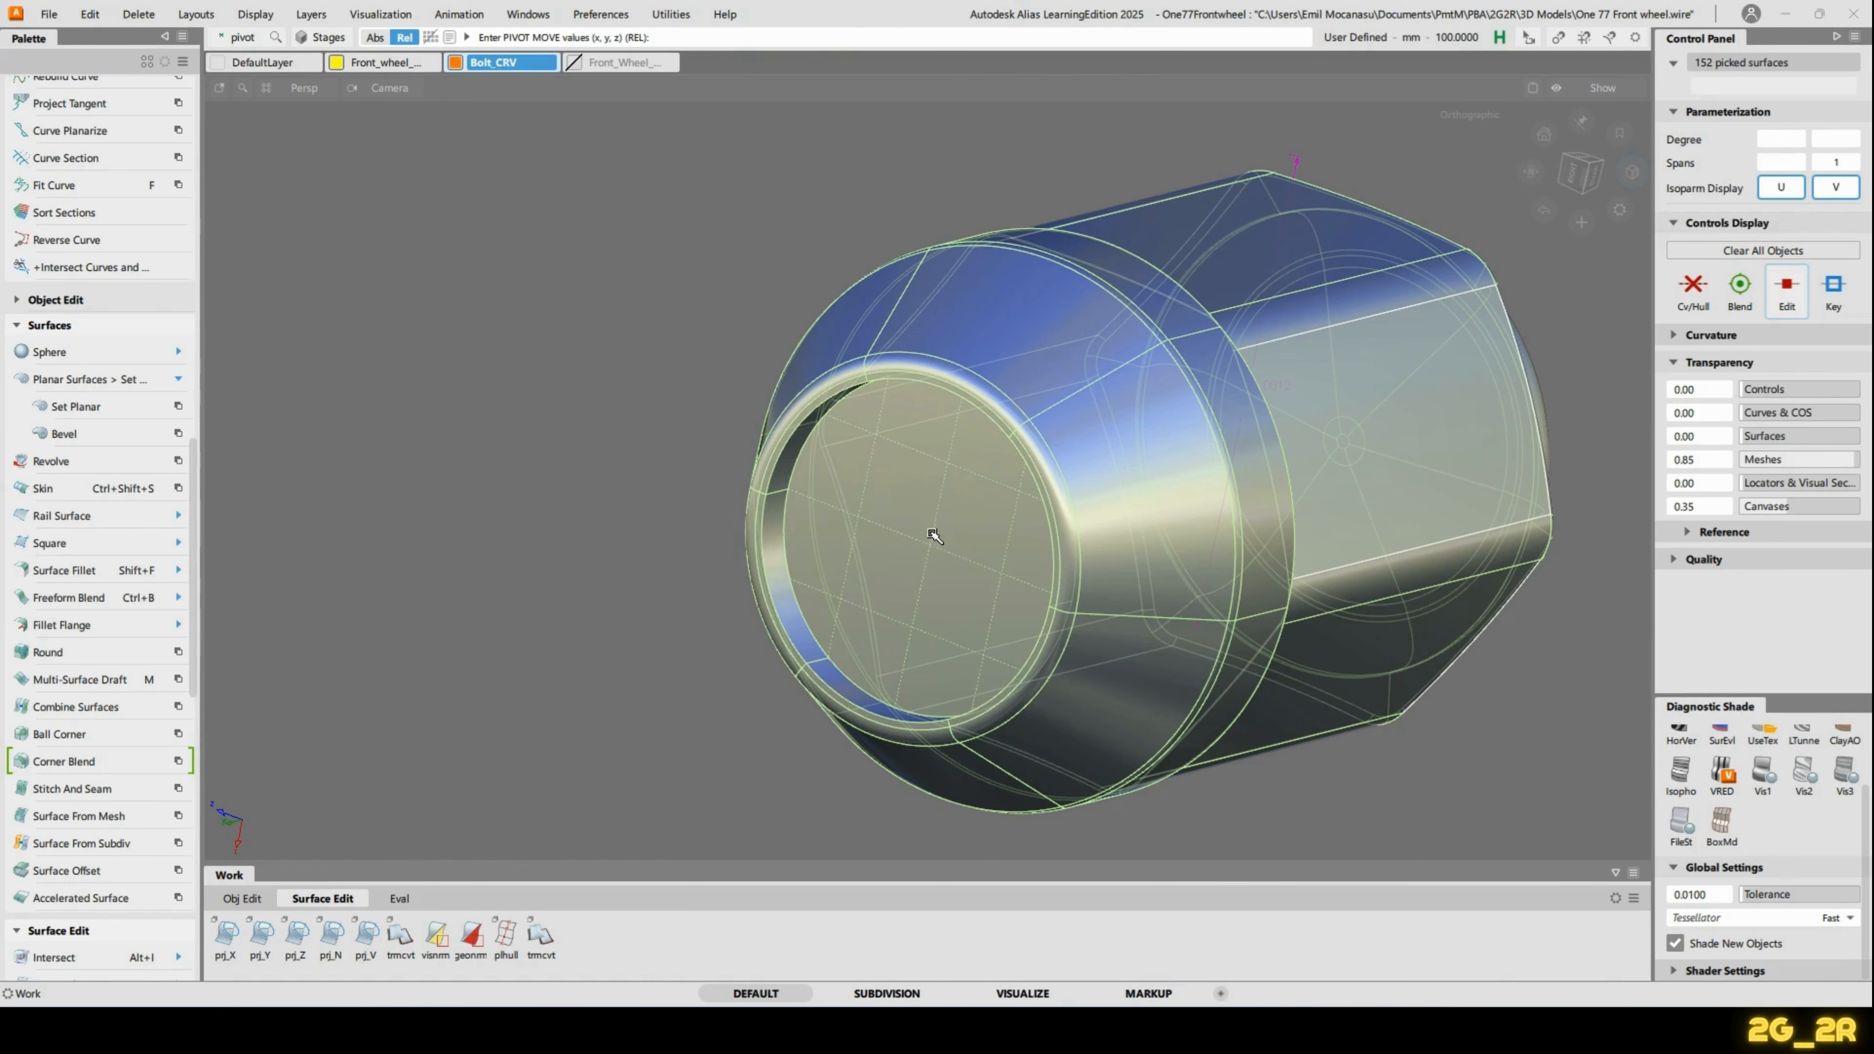
pyautogui.keyDown('alt'); pyautogui.keyDown('shift'); pyautogui.moveTo(935, 545); pyautogui.dragTo(1054, 518, button='right'); pyautogui.keyUp('shift'); pyautogui.keyUp('alt')
pyautogui.keyDown('alt'); pyautogui.keyDown('shift'); pyautogui.moveTo(1054, 518); pyautogui.dragTo(868, 440); pyautogui.keyUp('shift'); pyautogui.keyUp('alt')
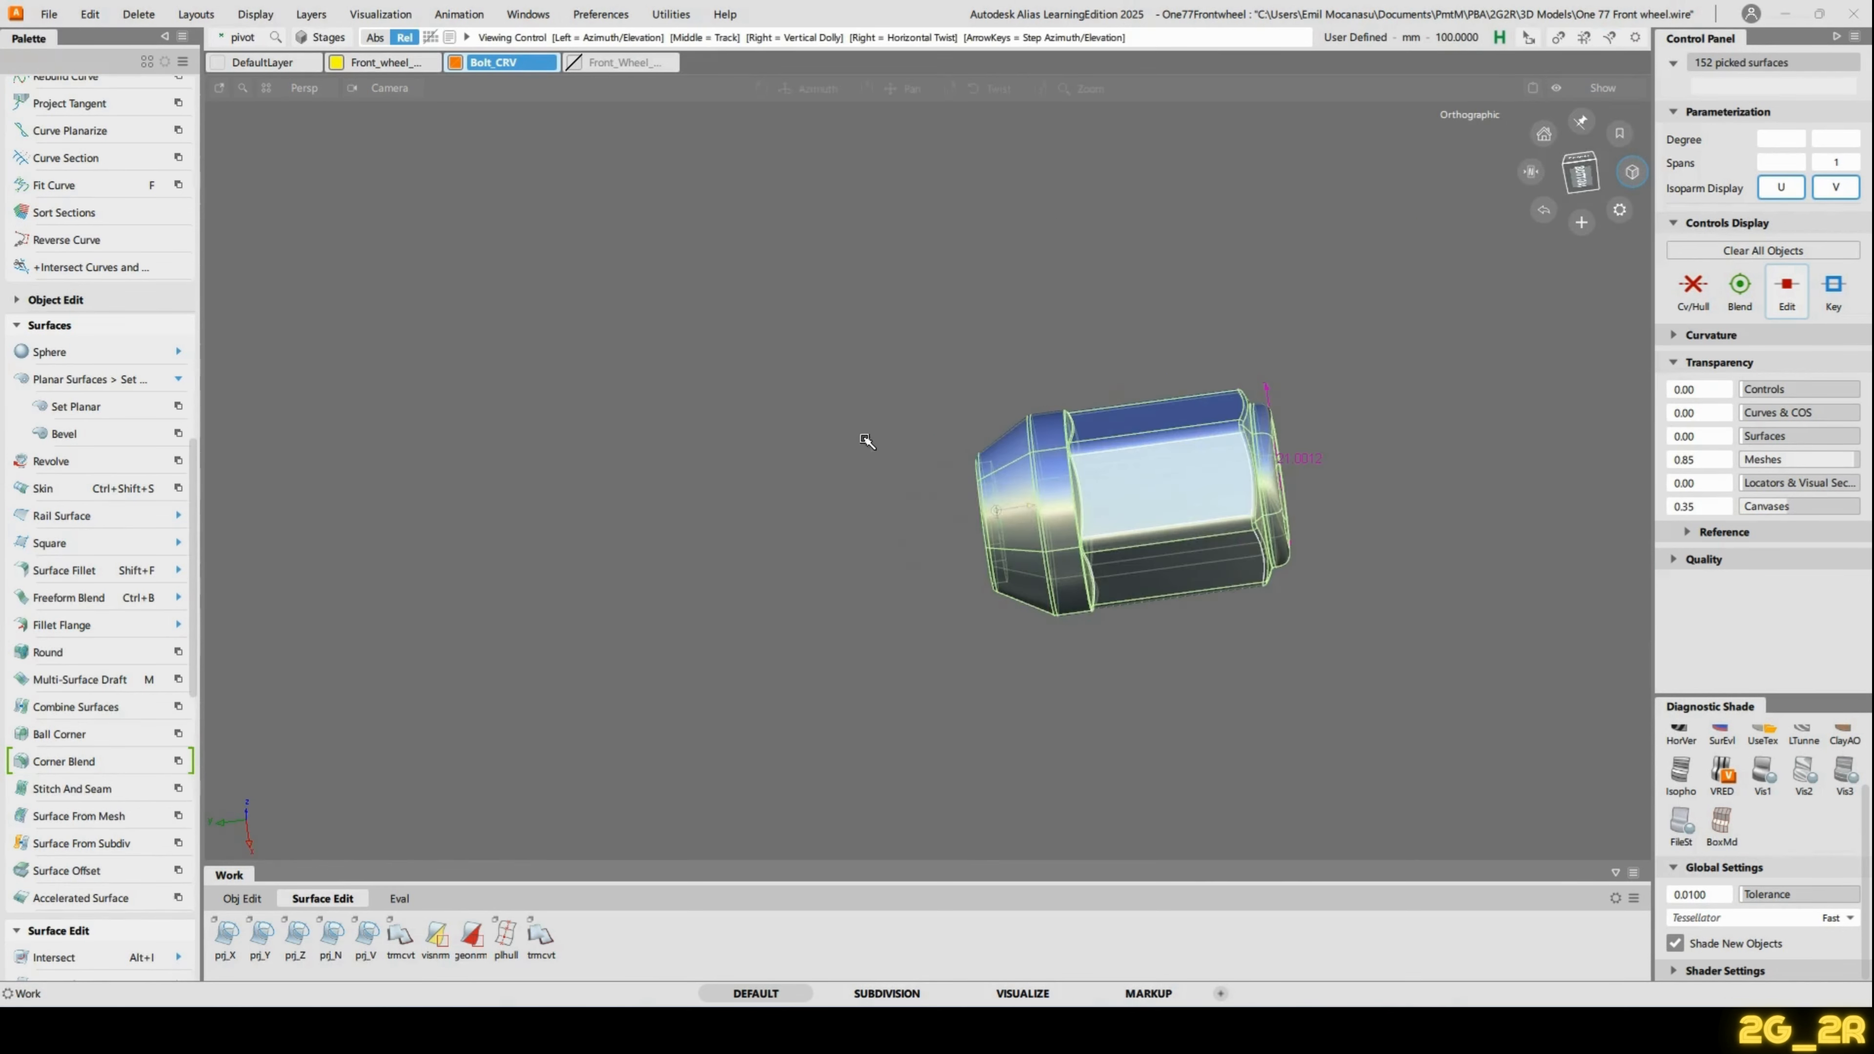
pyautogui.keyDown('alt'); pyautogui.keyDown('shift'); pyautogui.moveTo(1430, 426); pyautogui.dragTo(1261, 436); pyautogui.keyUp('shift'); pyautogui.keyUp('alt')
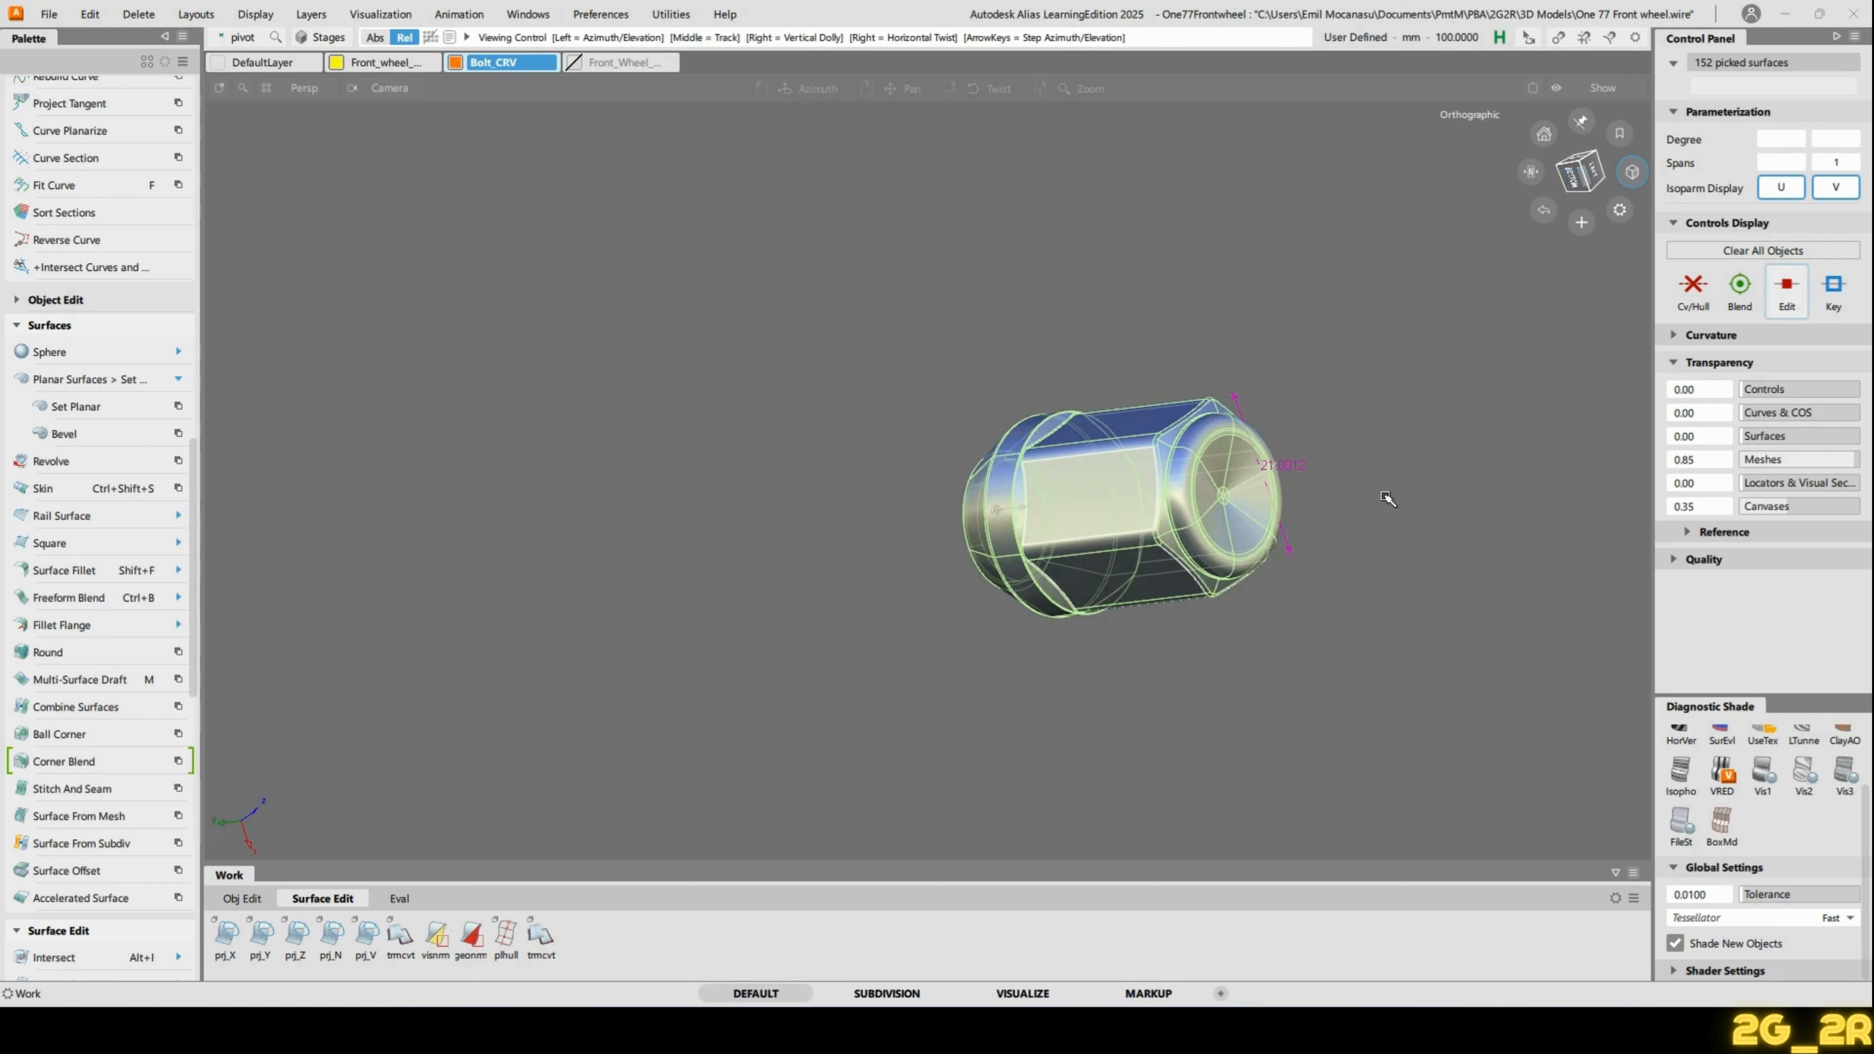
pyautogui.keyDown('alt'); pyautogui.keyDown('shift'); pyautogui.moveTo(1388, 498); pyautogui.dragTo(1513, 450); pyautogui.keyUp('shift'); pyautogui.keyUp('alt')
pyautogui.moveTo(1591, 186); pyautogui.dragTo(1523, 255)
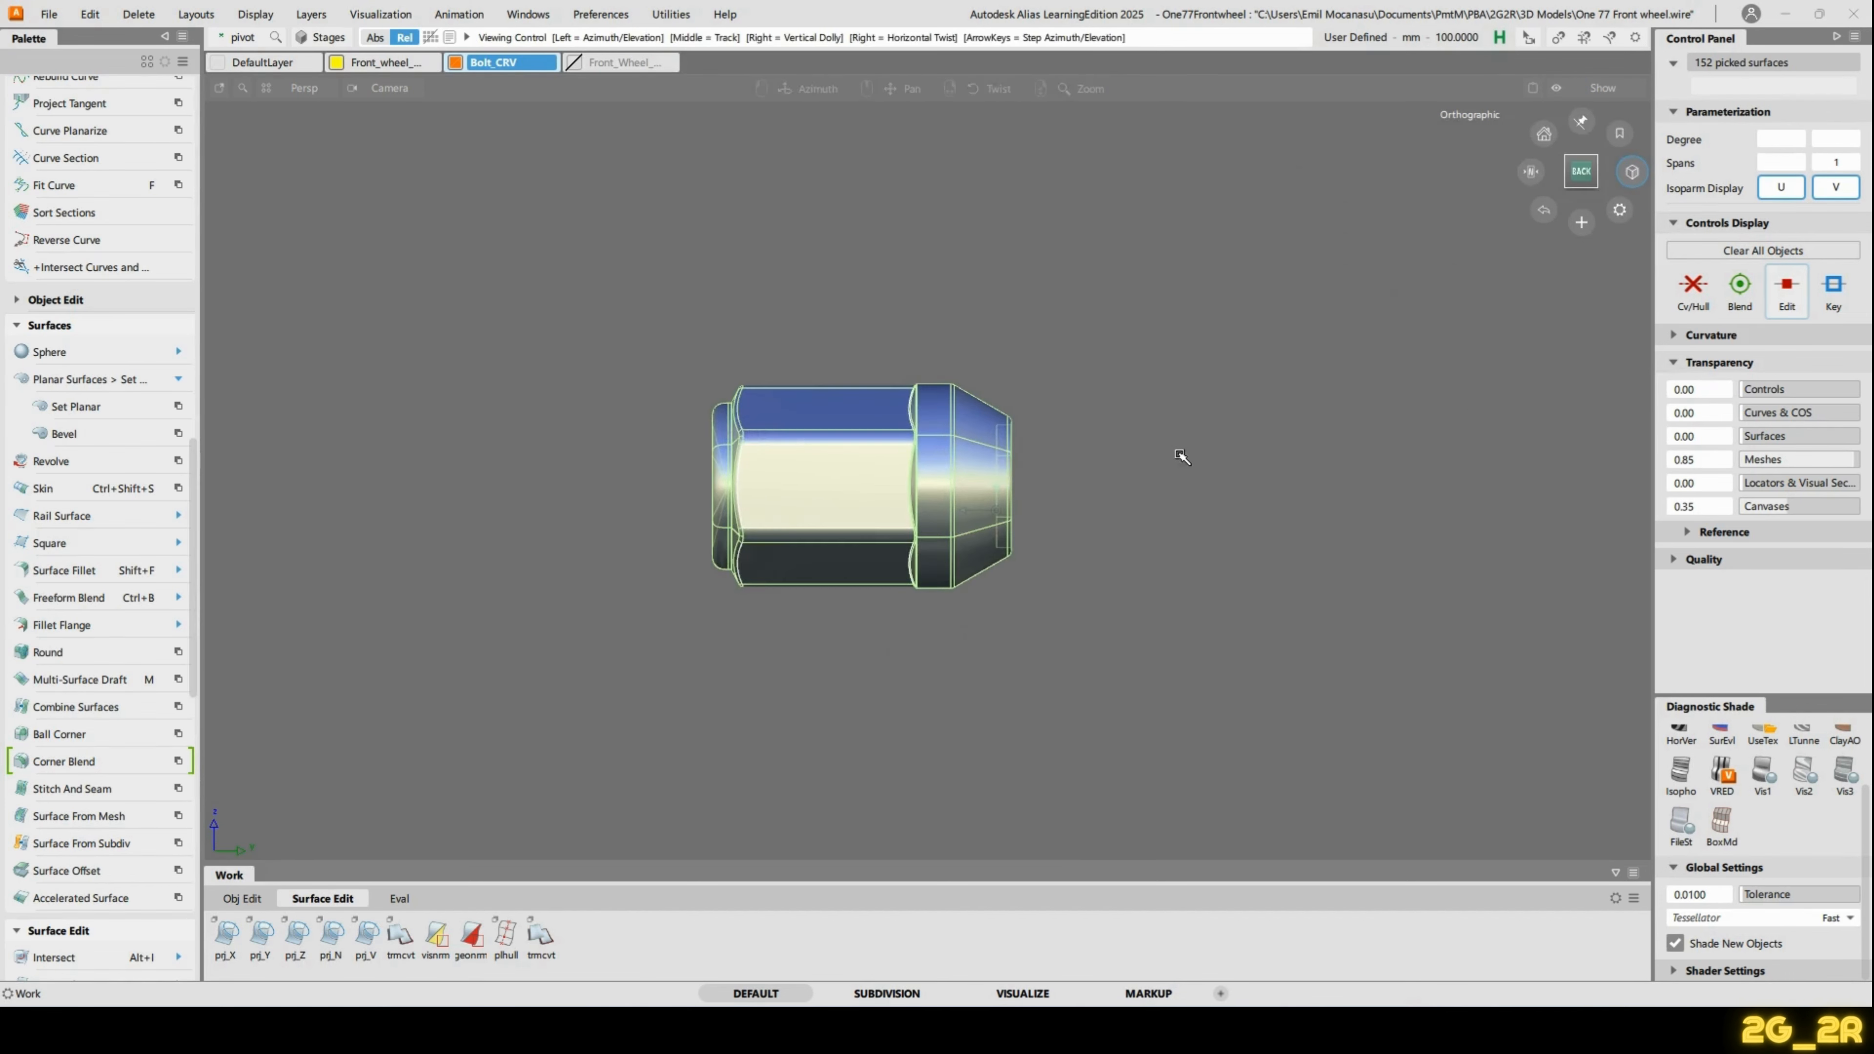
pyautogui.keyDown('ctrl'); pyautogui.keyDown('shift'); pyautogui.click(1193, 485); pyautogui.keyUp('shift'); pyautogui.keyUp('ctrl')
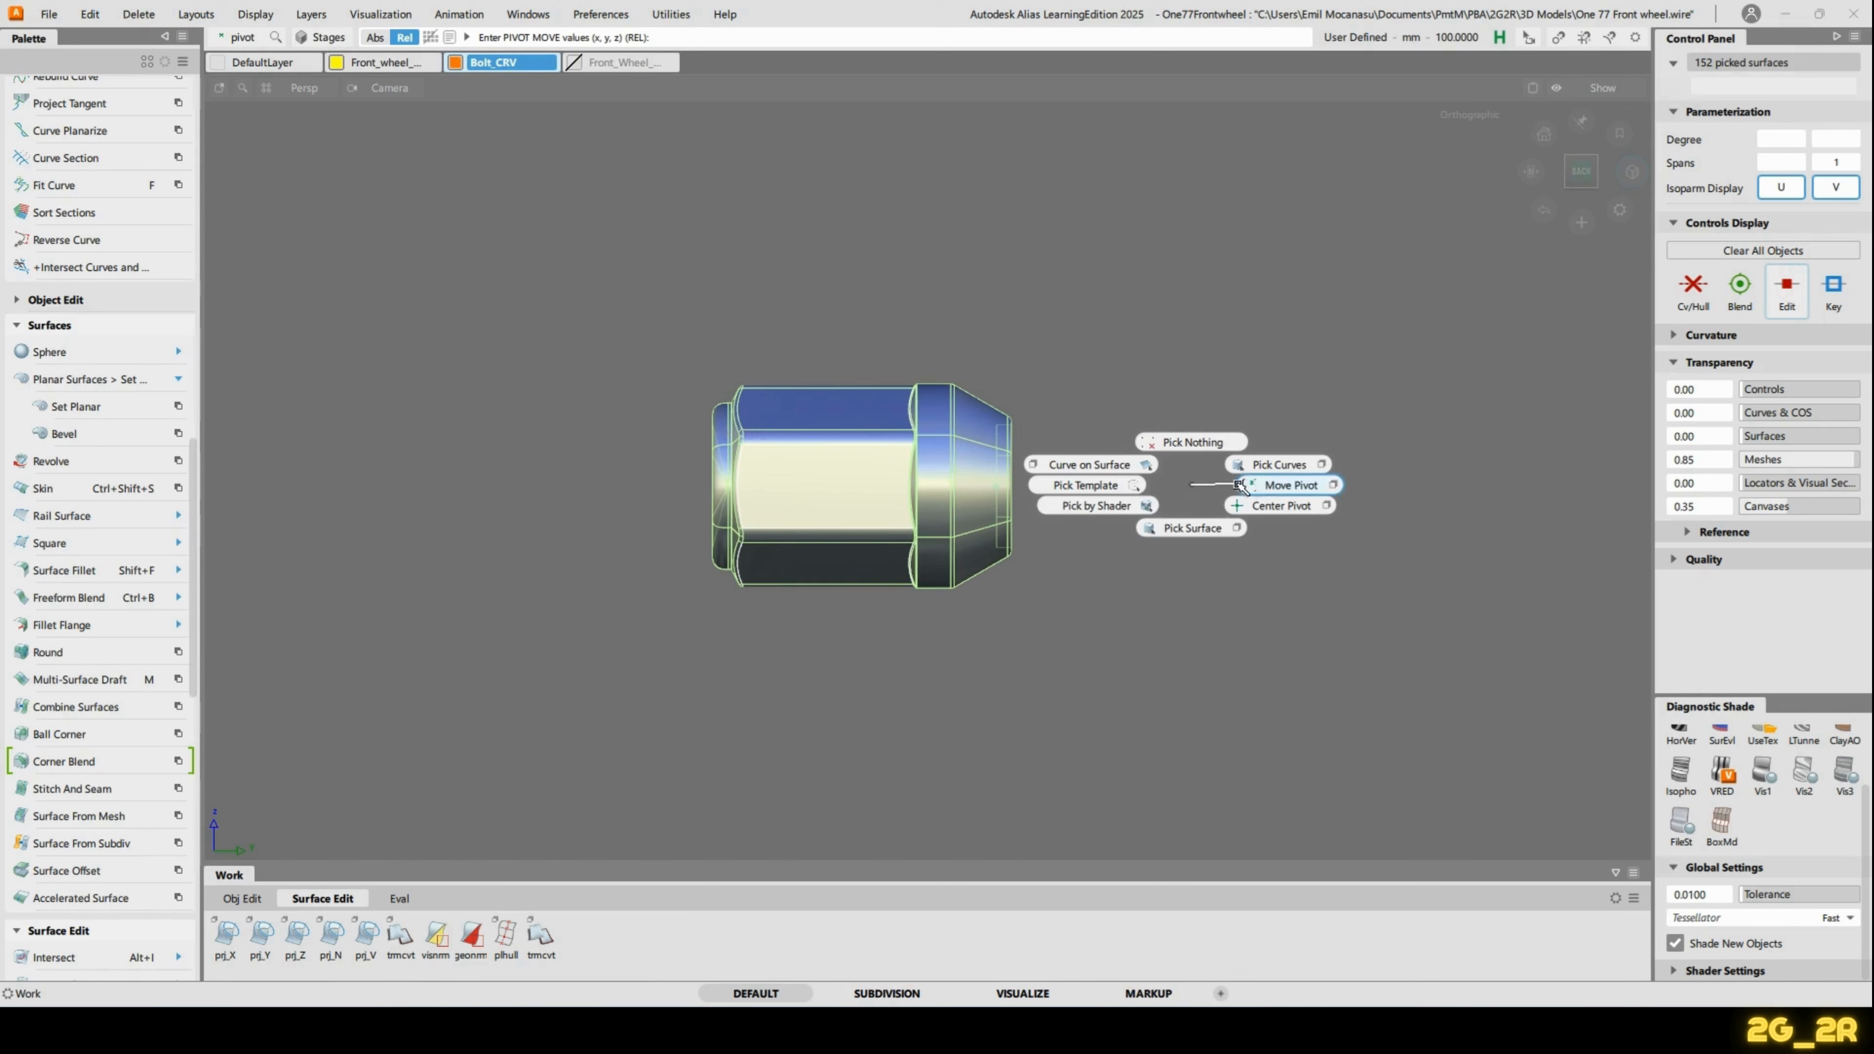
pyautogui.keyDown('ctrl'); pyautogui.keyDown('shift'); pyautogui.moveTo(1259, 485); pyautogui.dragTo(1284, 488); pyautogui.keyUp('shift'); pyautogui.keyUp('ctrl')
pyautogui.moveTo(1377, 506); pyautogui.dragTo(1348, 507, button='middle')
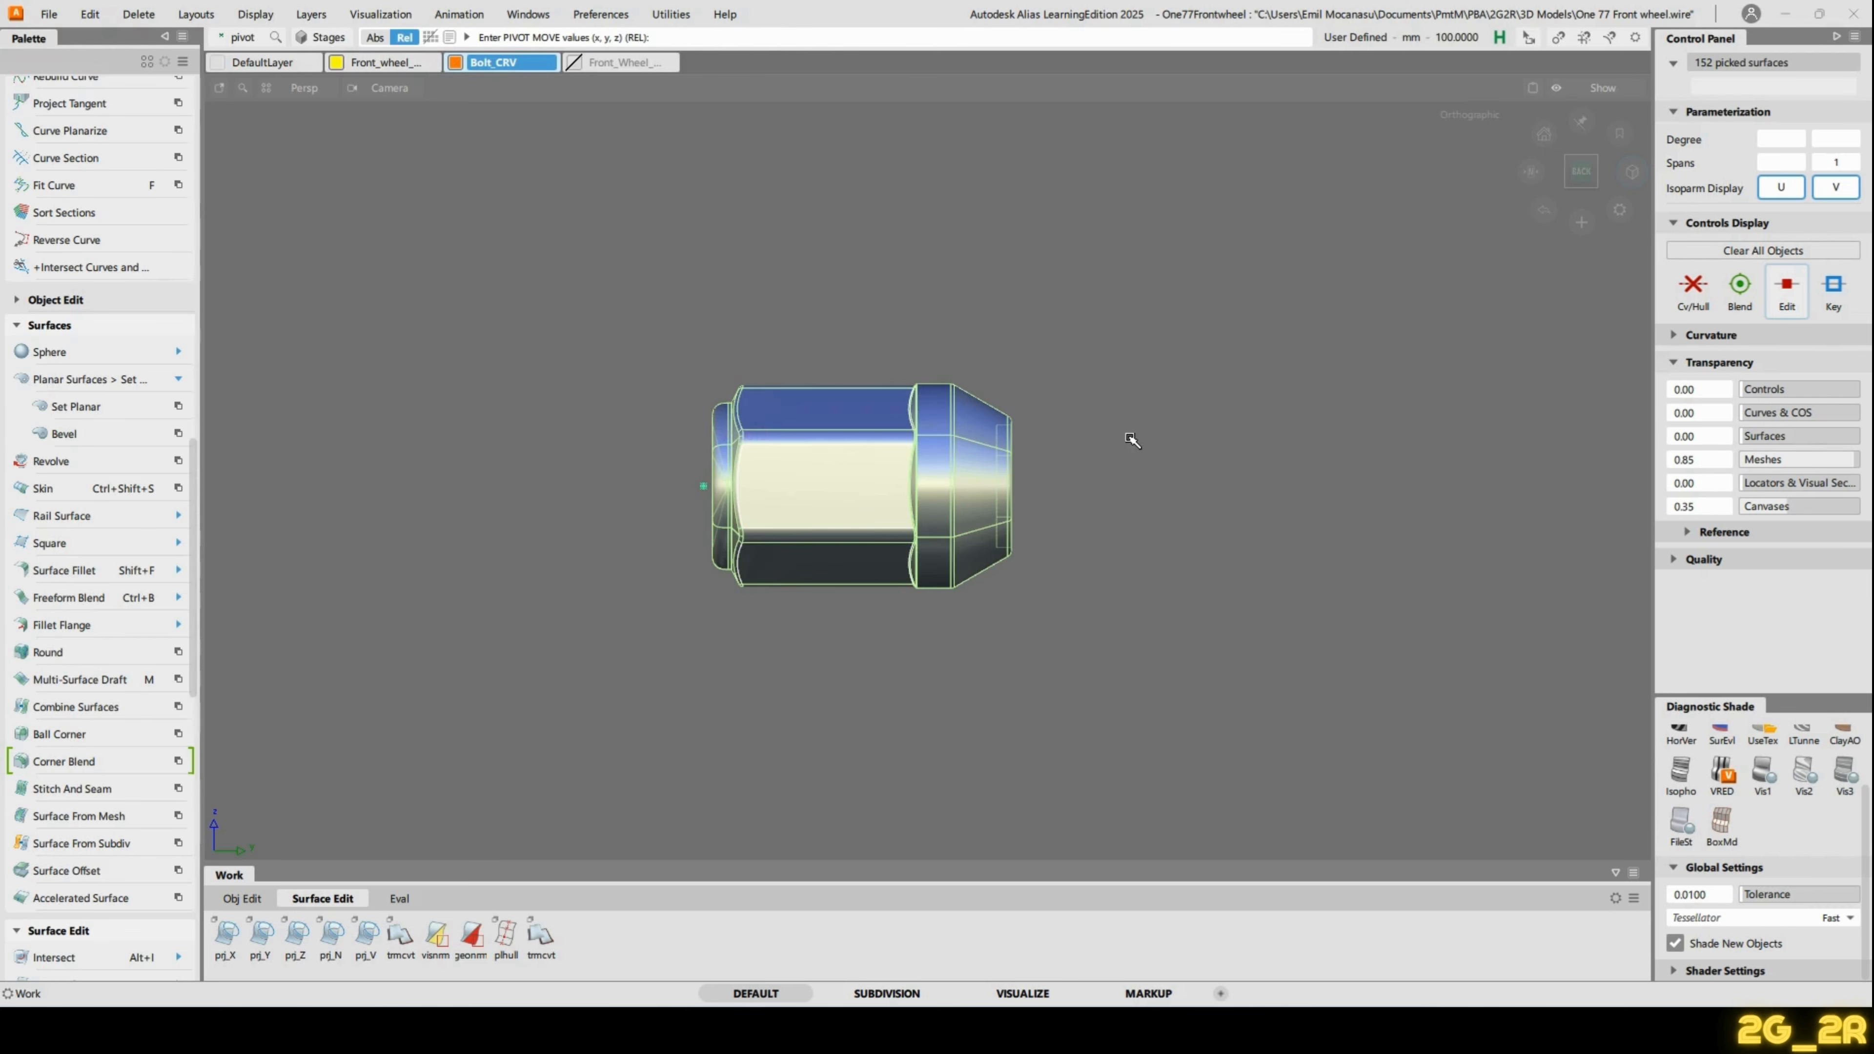
# Delete the construction history of all the picked bolt surfaces and clear the selection.
pyautogui.keyDown('ctrl'); pyautogui.keyDown('shift'); pyautogui.rightClick(1130, 437); pyautogui.keyUp('shift'); pyautogui.keyUp('ctrl')
pyautogui.keyDown('ctrl'); pyautogui.keyDown('shift'); pyautogui.moveTo(1036, 458); pyautogui.dragTo(1039, 457, button='right'); pyautogui.keyUp('shift'); pyautogui.keyUp('ctrl')
pyautogui.press('Return')
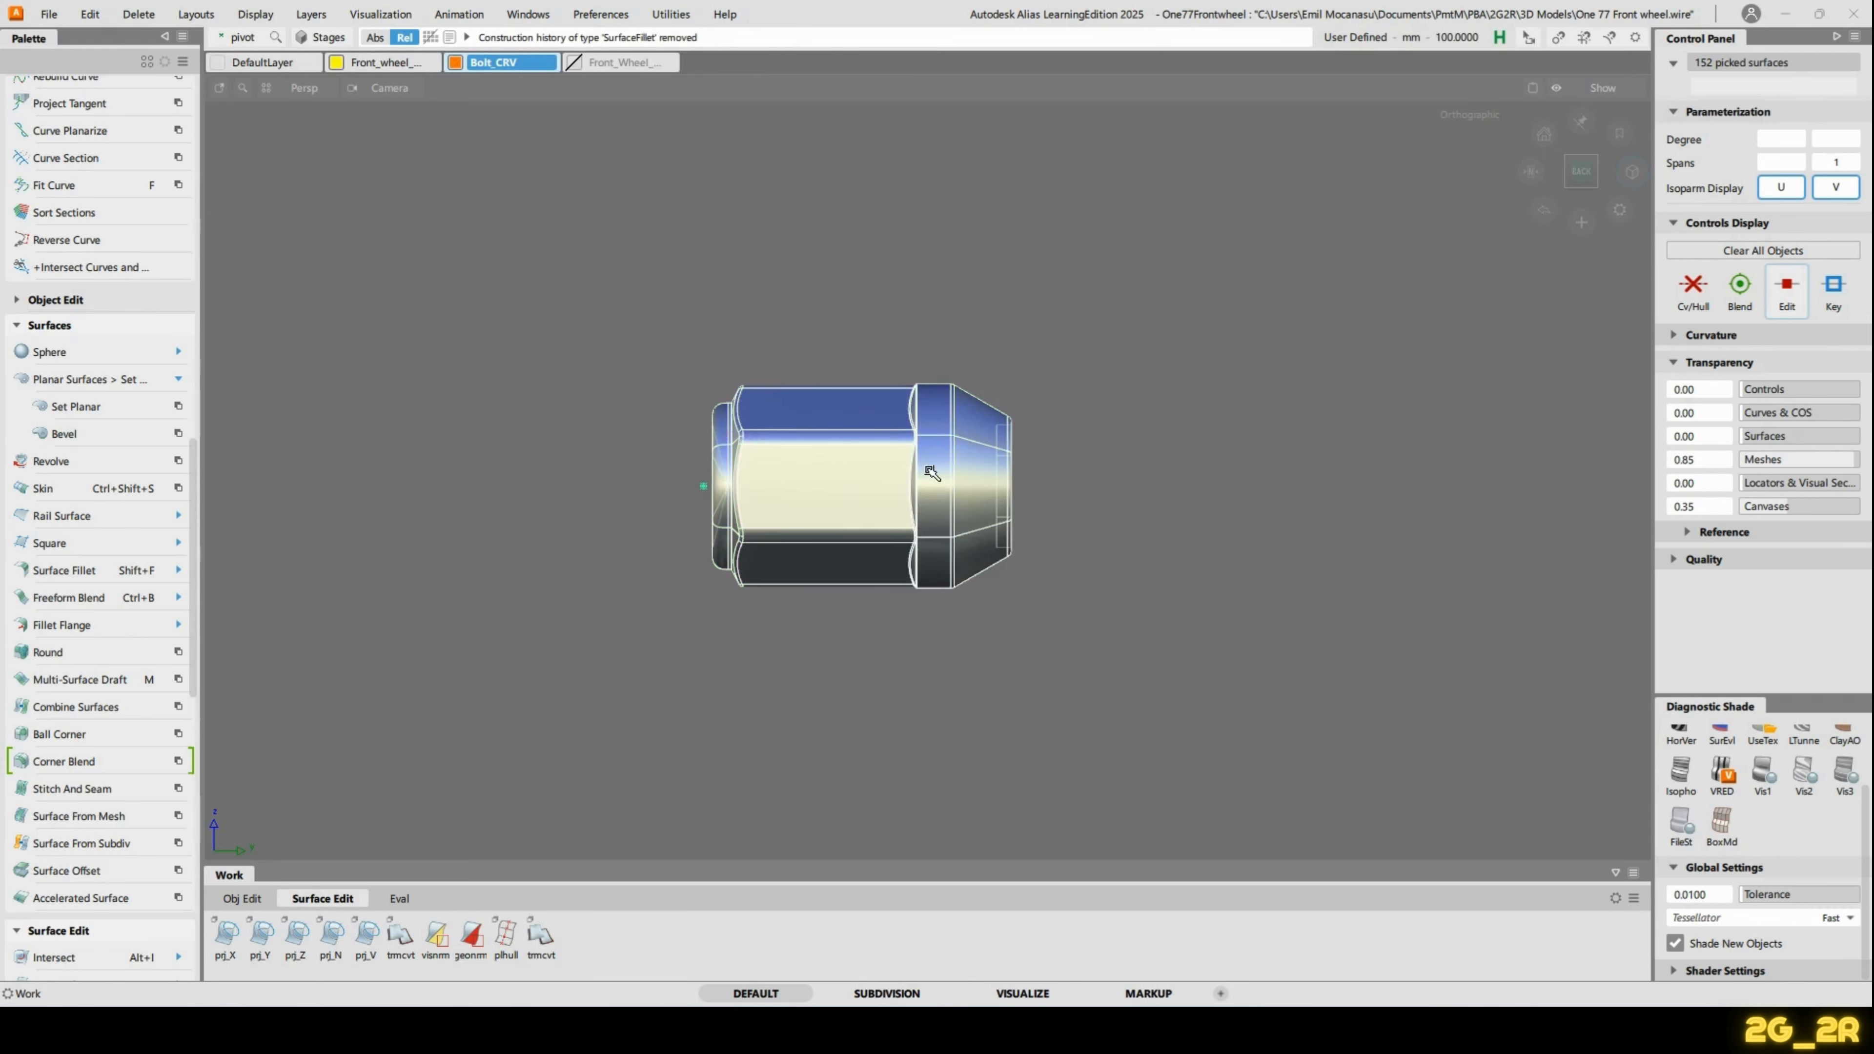
pyautogui.keyDown('ctrl'); pyautogui.keyDown('shift'); pyautogui.moveTo(837, 479); pyautogui.dragTo(678, 343); pyautogui.keyUp('shift'); pyautogui.keyUp('ctrl')
# Examine the bolt surfaces' visual orientation with Set Visual Surface Orientation.
pyautogui.keyDown('alt'); pyautogui.keyDown('shift'); pyautogui.moveTo(802, 446); pyautogui.dragTo(1143, 454); pyautogui.keyUp('shift'); pyautogui.keyUp('alt')
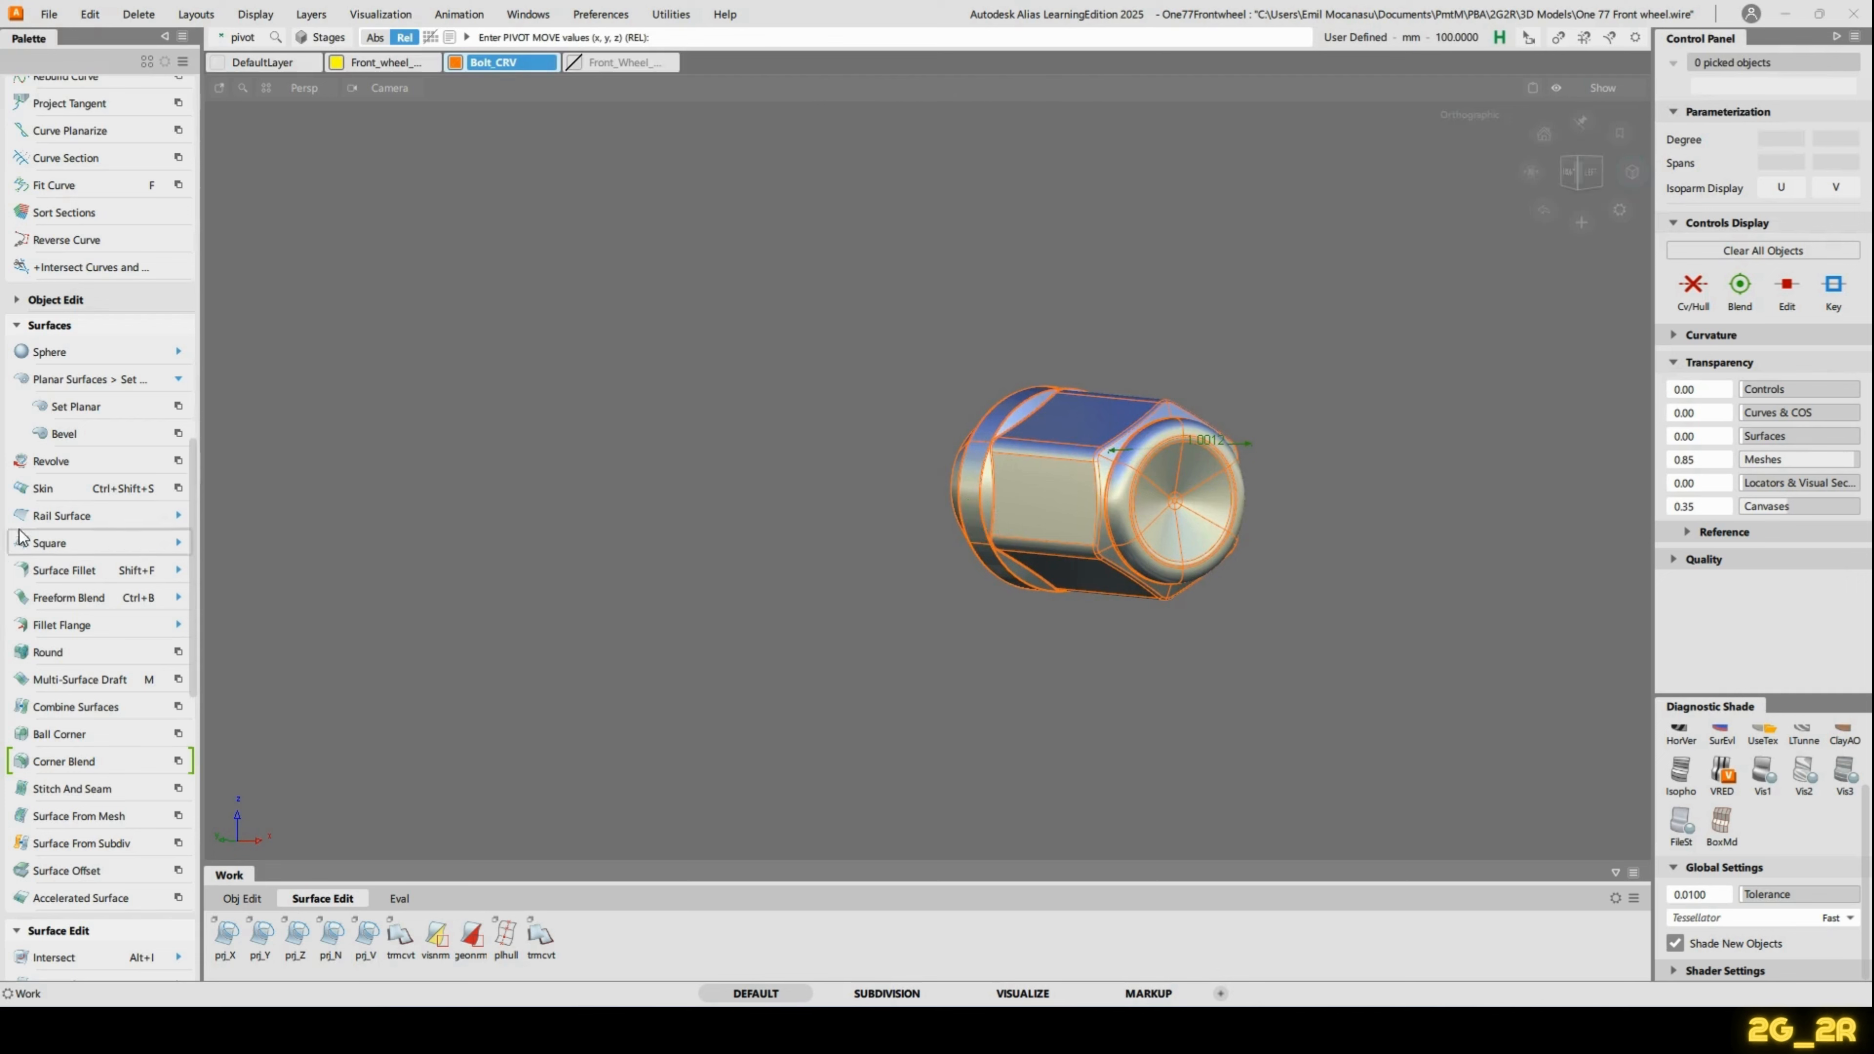
pyautogui.scroll(-6, 33, 765)
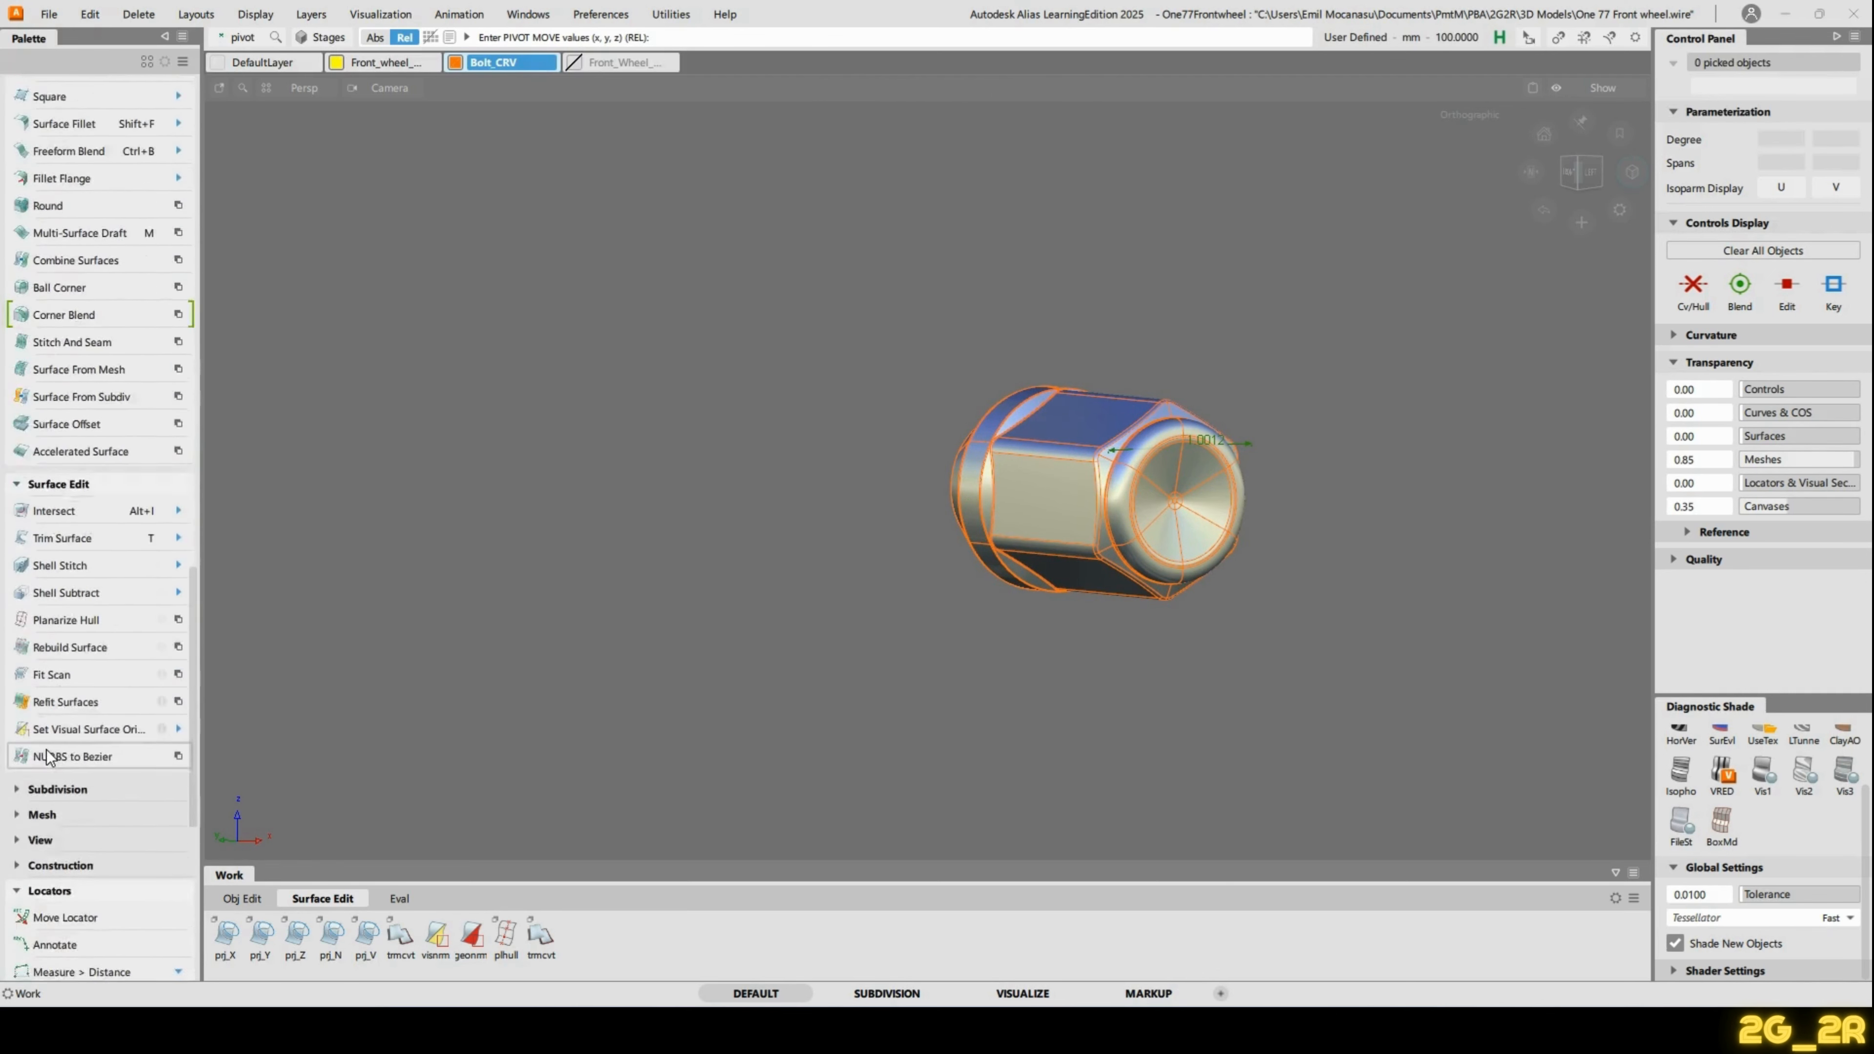
pyautogui.click(84, 636)
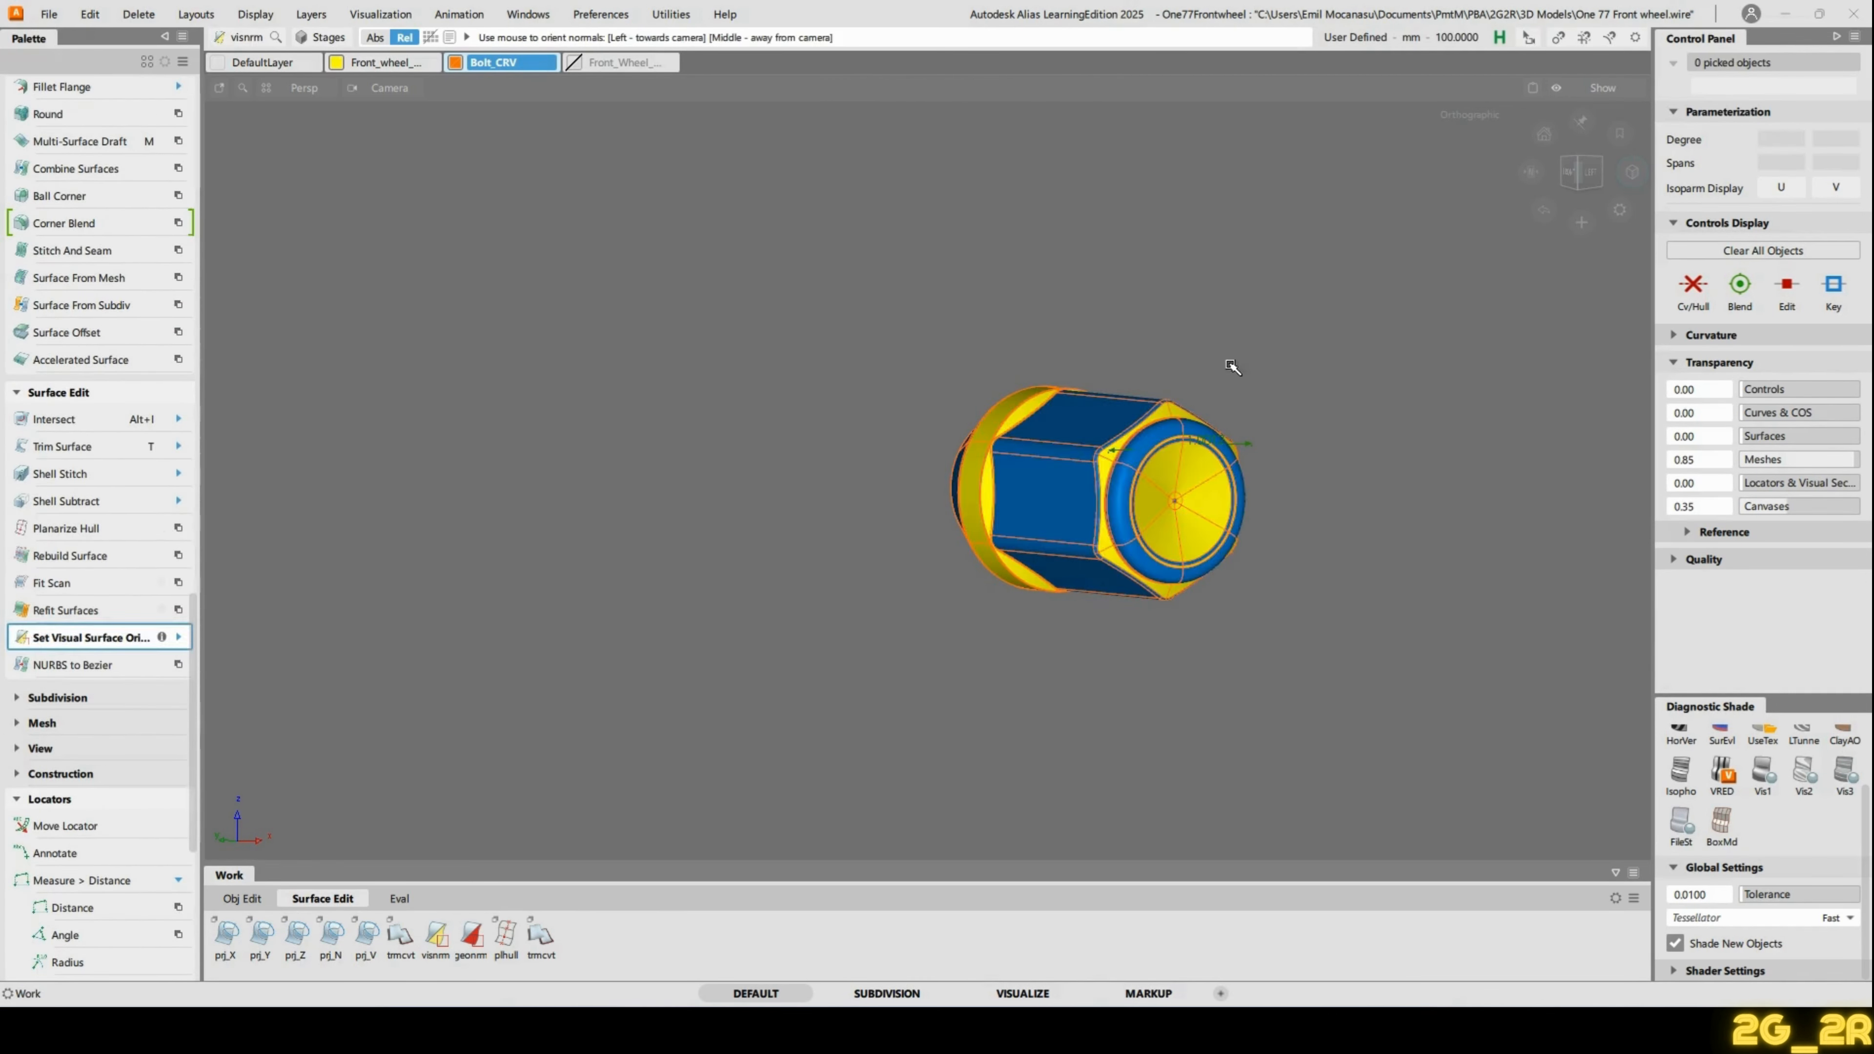
pyautogui.keyDown('alt'); pyautogui.keyDown('shift'); pyautogui.moveTo(1033, 450); pyautogui.dragTo(1112, 481); pyautogui.keyUp('shift'); pyautogui.keyUp('alt')
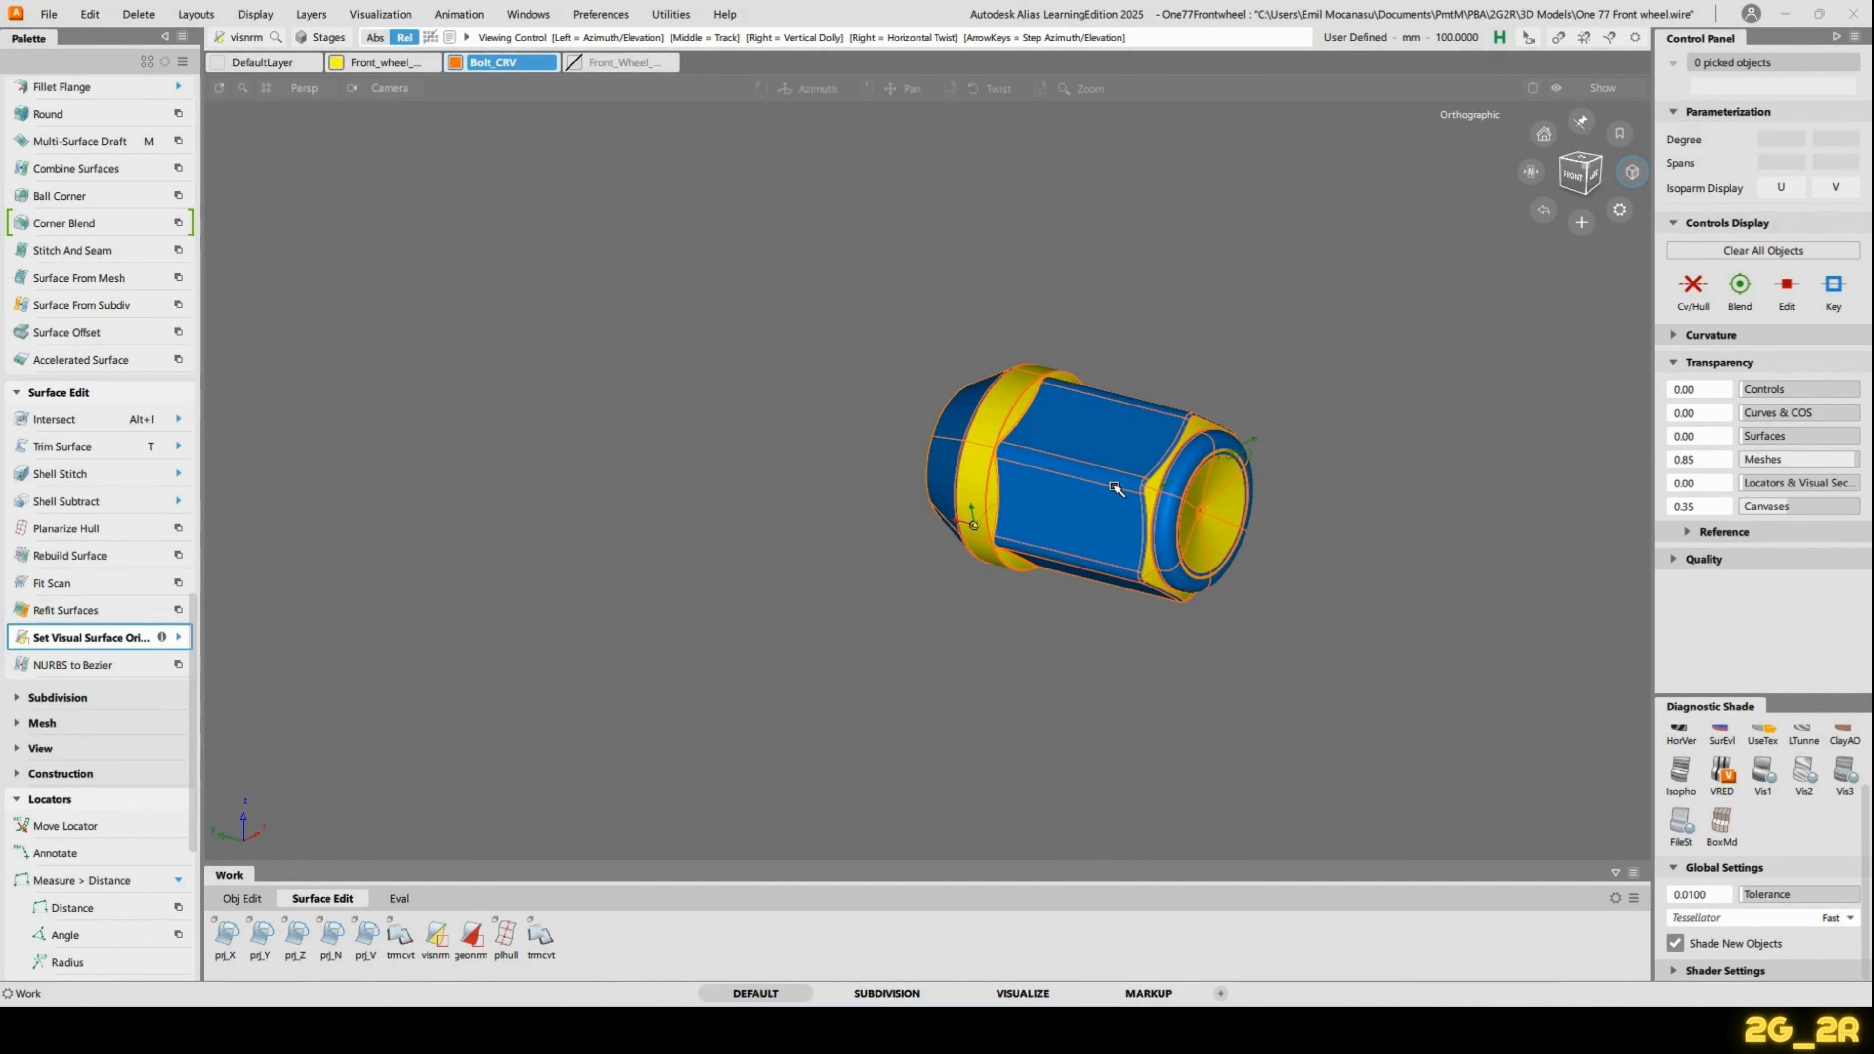
# Orient the geometric normals of the surfaces on the end cap side outward with Set Geometric Surface Orientation from the Left view.
pyautogui.click(71, 642)
pyautogui.click(79, 697)
pyautogui.keyDown('alt'); pyautogui.keyDown('shift'); pyautogui.moveTo(874, 557); pyautogui.dragTo(872, 540); pyautogui.keyUp('shift'); pyautogui.keyUp('alt')
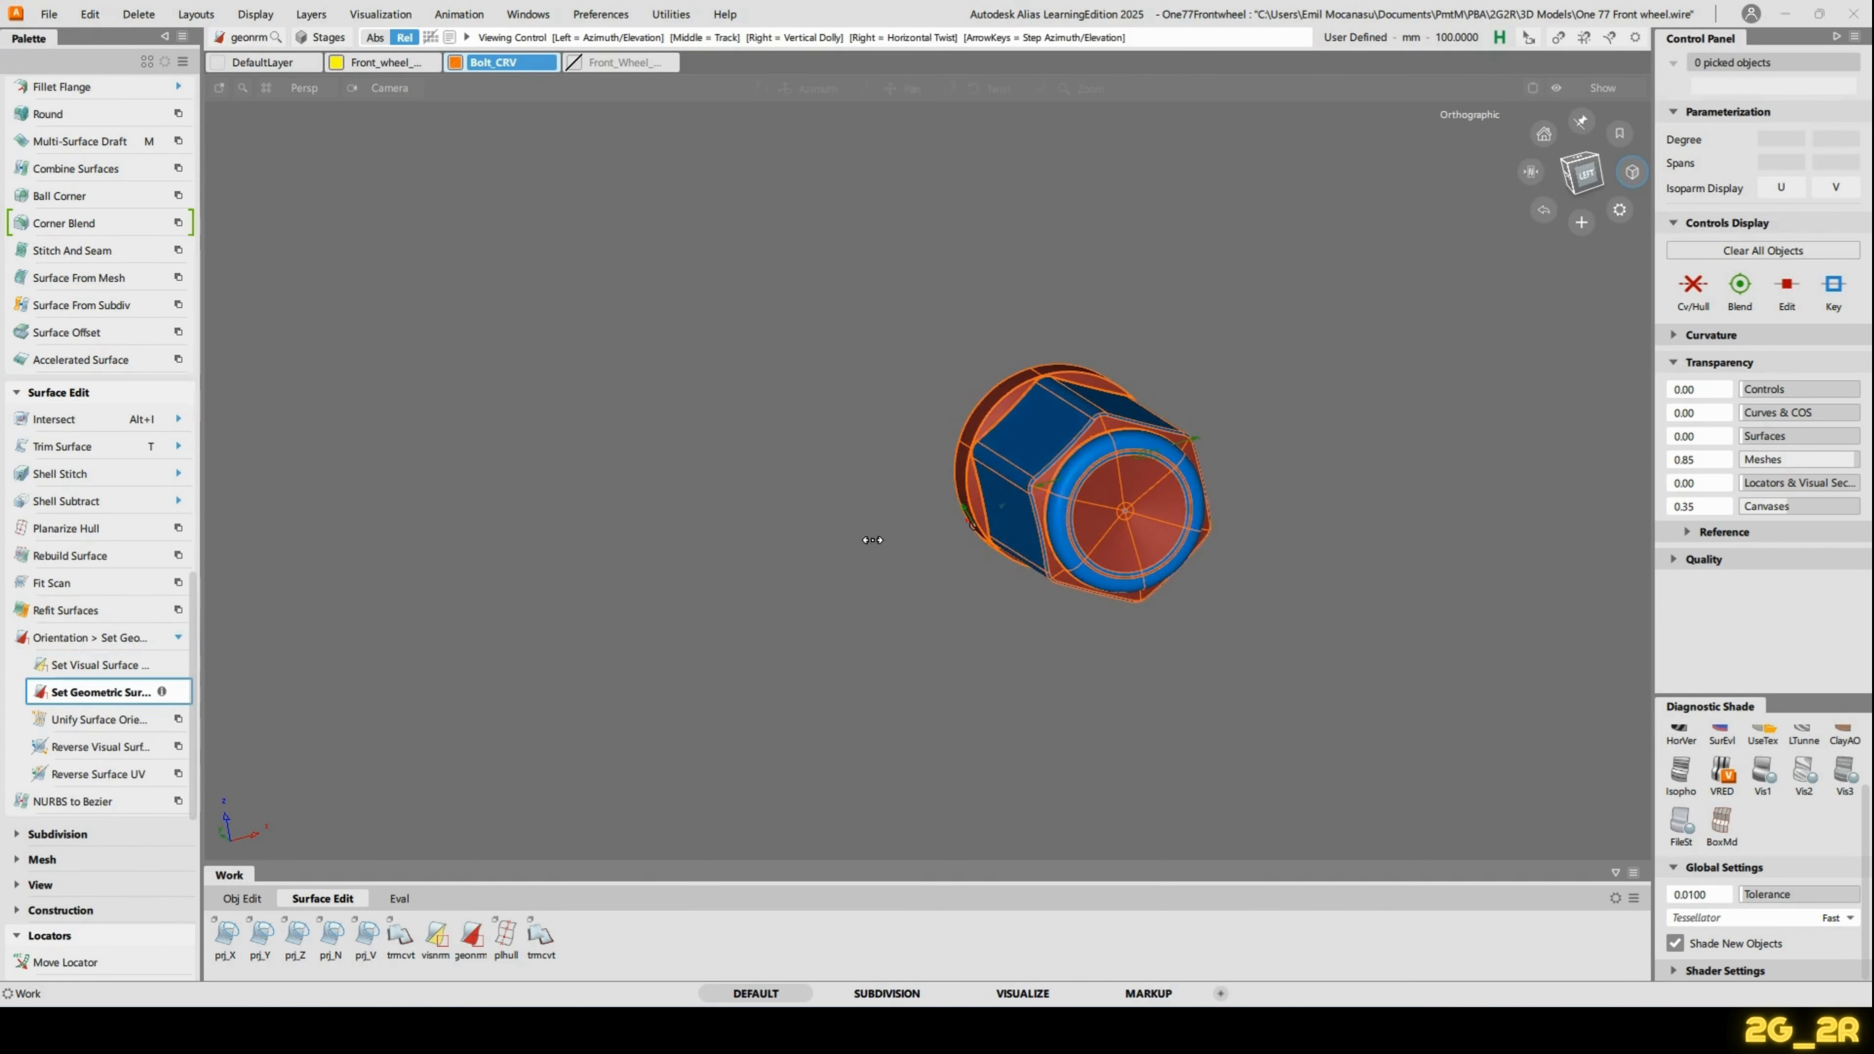
pyautogui.click(1585, 172)
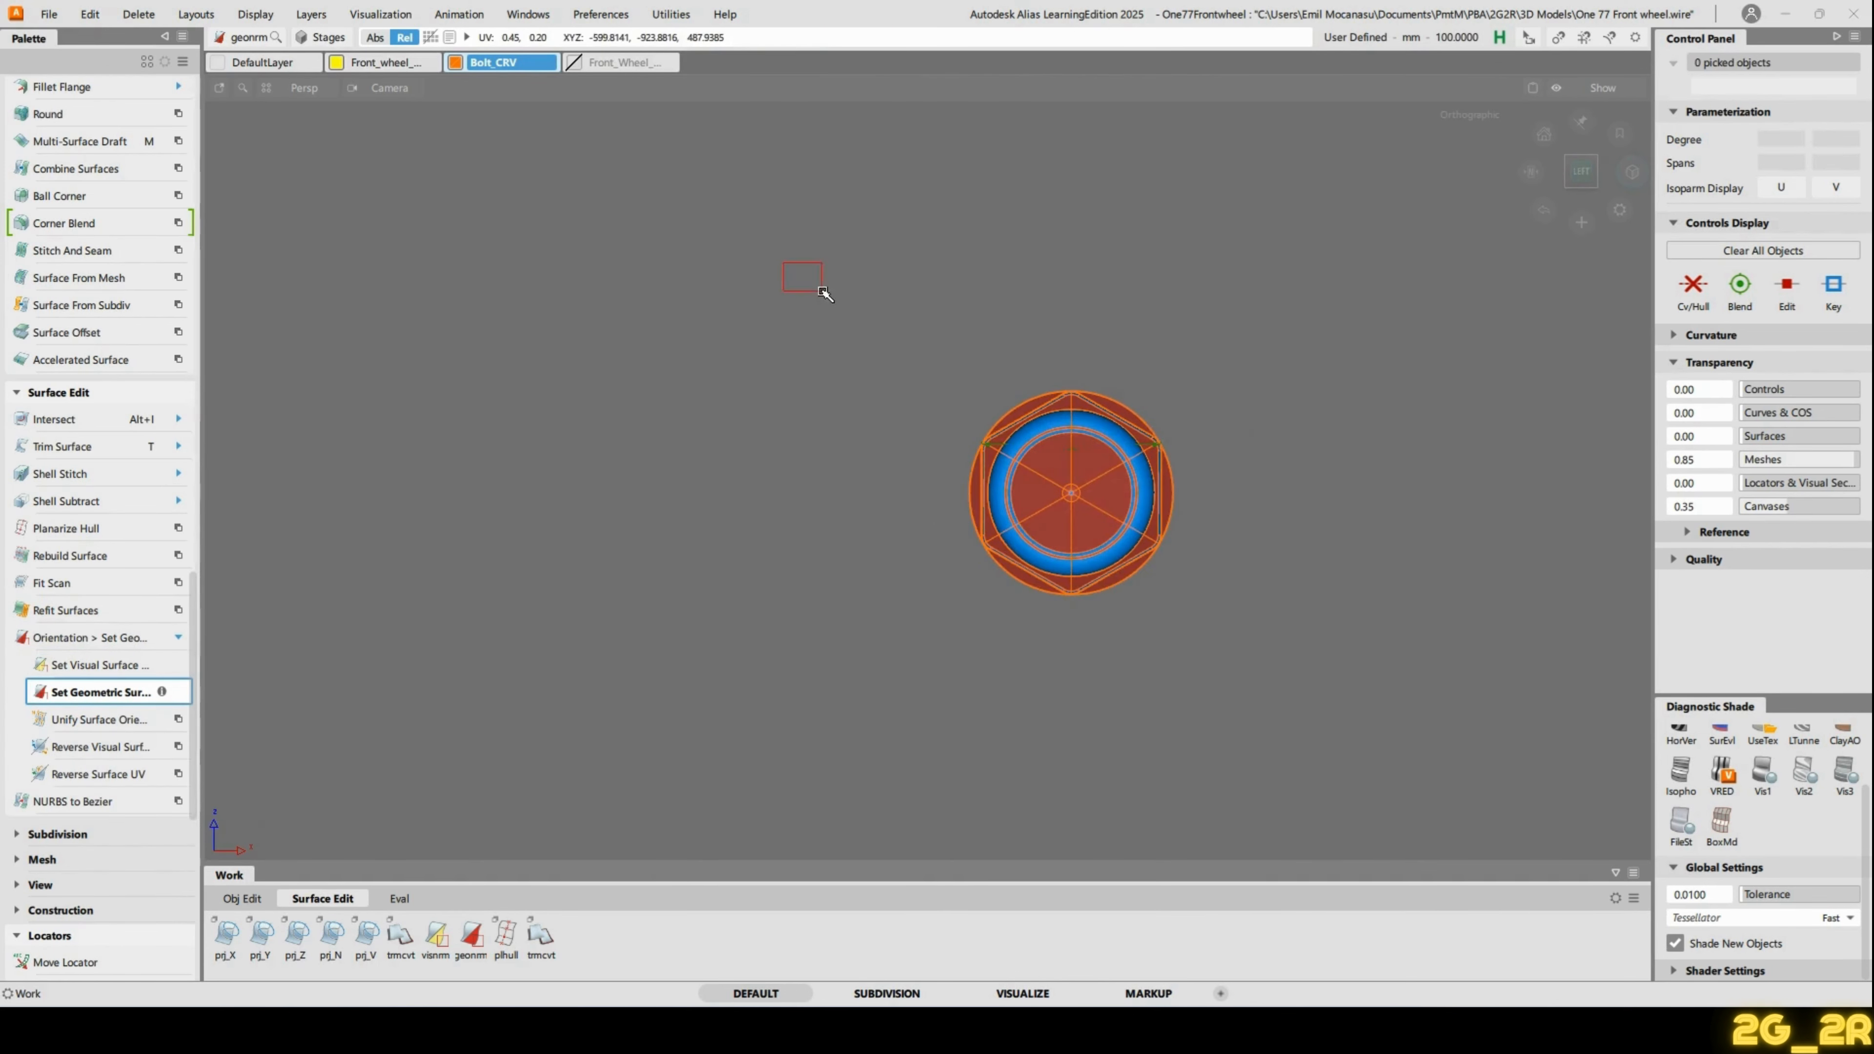
pyautogui.keyDown('alt'); pyautogui.keyDown('shift'); pyautogui.moveTo(1416, 720); pyautogui.dragTo(1378, 391, button='right'); pyautogui.keyUp('shift'); pyautogui.keyUp('alt')
pyautogui.keyDown('alt'); pyautogui.keyDown('shift'); pyautogui.moveTo(1378, 391); pyautogui.dragTo(811, 435, button='middle'); pyautogui.keyUp('shift'); pyautogui.keyUp('alt')
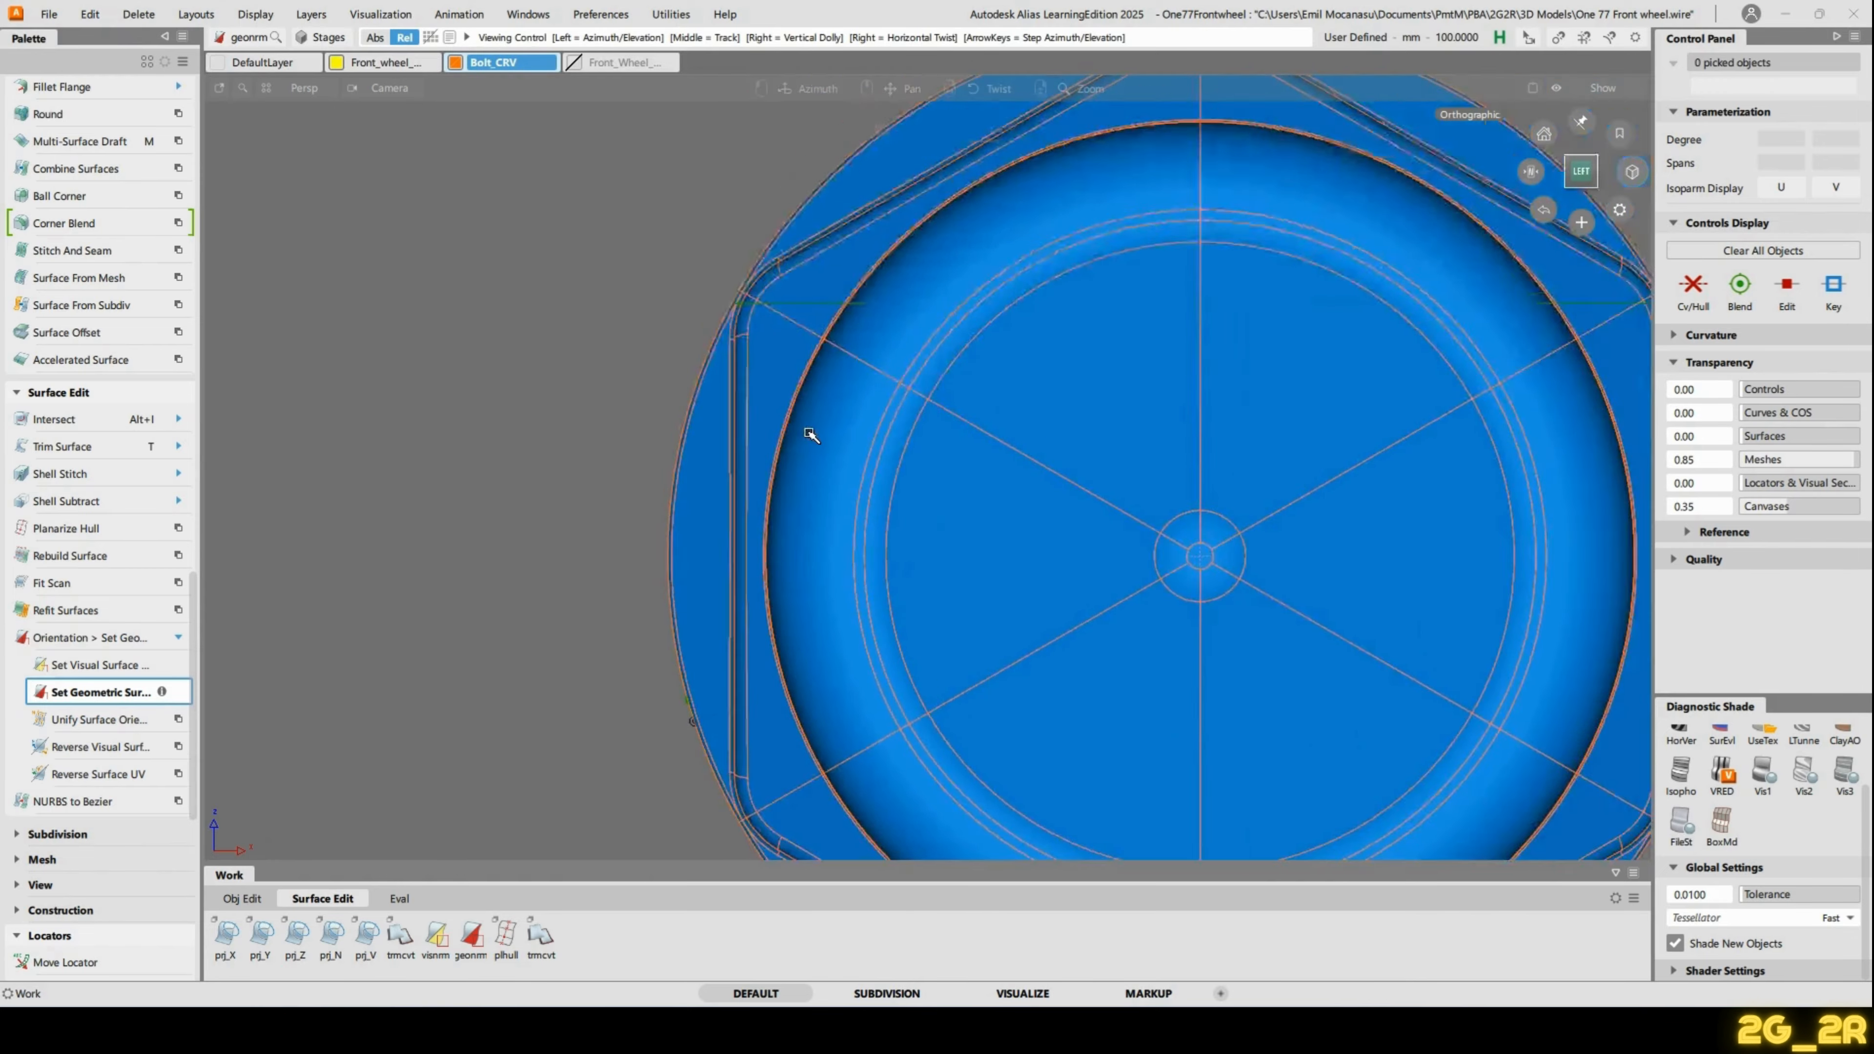
# Orient the geometric normals of the collar, hex body and cone outward from the Front view and the opposite side of the bolt.
pyautogui.keyDown('alt'); pyautogui.keyDown('shift'); pyautogui.moveTo(811, 436); pyautogui.dragTo(1288, 279); pyautogui.keyUp('shift'); pyautogui.keyUp('alt')
pyautogui.keyDown('alt'); pyautogui.keyDown('shift'); pyautogui.moveTo(1289, 279); pyautogui.dragTo(899, 406, button='right'); pyautogui.keyUp('shift'); pyautogui.keyUp('alt')
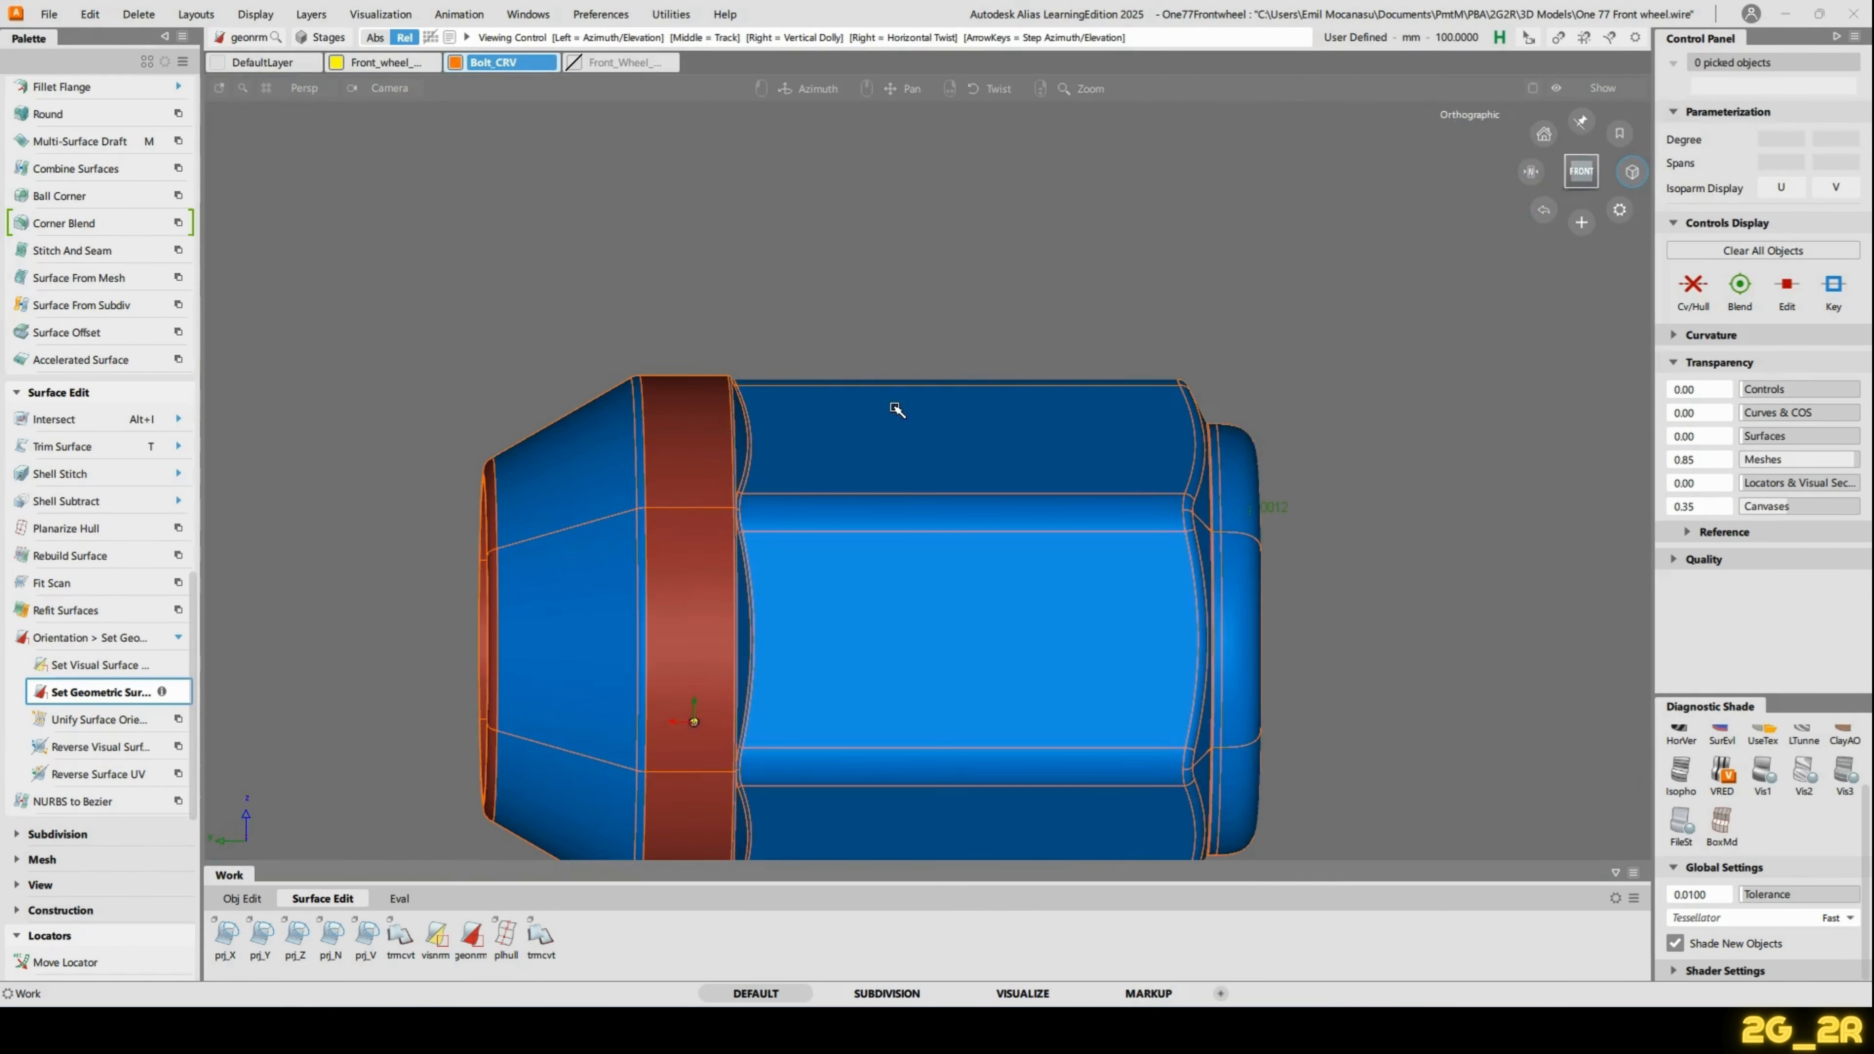
pyautogui.keyDown('alt'); pyautogui.keyDown('shift'); pyautogui.moveTo(1021, 318); pyautogui.dragTo(481, 248, button='right'); pyautogui.keyUp('shift'); pyautogui.keyUp('alt')
pyautogui.moveTo(471, 240); pyautogui.dragTo(1414, 722)
pyautogui.keyDown('alt'); pyautogui.keyDown('shift'); pyautogui.moveTo(732, 473); pyautogui.dragTo(1505, 205); pyautogui.keyUp('shift'); pyautogui.keyUp('alt')
pyautogui.click(1581, 170)
pyautogui.moveTo(448, 229); pyautogui.dragTo(1288, 683)
pyautogui.keyDown('alt'); pyautogui.keyDown('shift'); pyautogui.moveTo(1376, 775); pyautogui.dragTo(966, 493); pyautogui.keyUp('shift'); pyautogui.keyUp('alt')
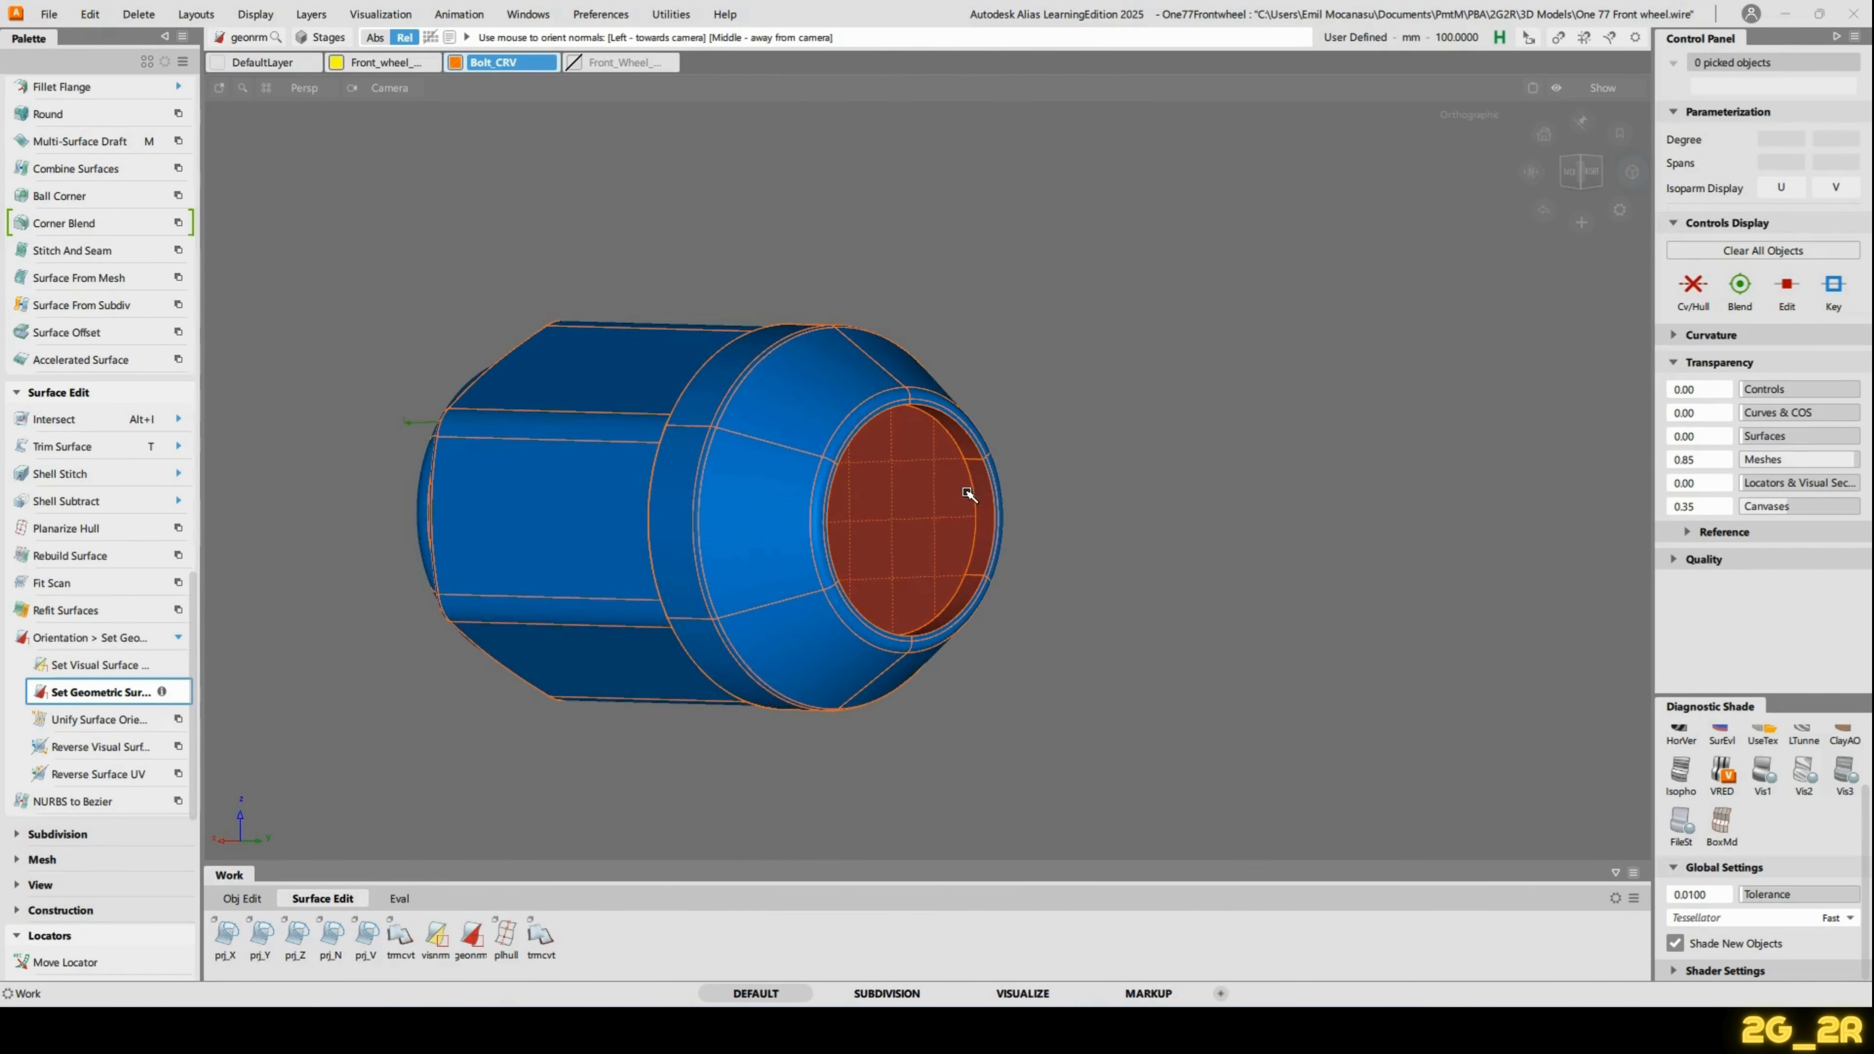
# Orient the geometric normals of the hole wall and its planar closing surface outward at the bolt's conical end.
pyautogui.click(966, 493)
pyautogui.keyDown('alt'); pyautogui.keyDown('shift'); pyautogui.moveTo(1138, 619); pyautogui.dragTo(744, 414); pyautogui.keyUp('shift'); pyautogui.keyUp('alt')
pyautogui.click(782, 627)
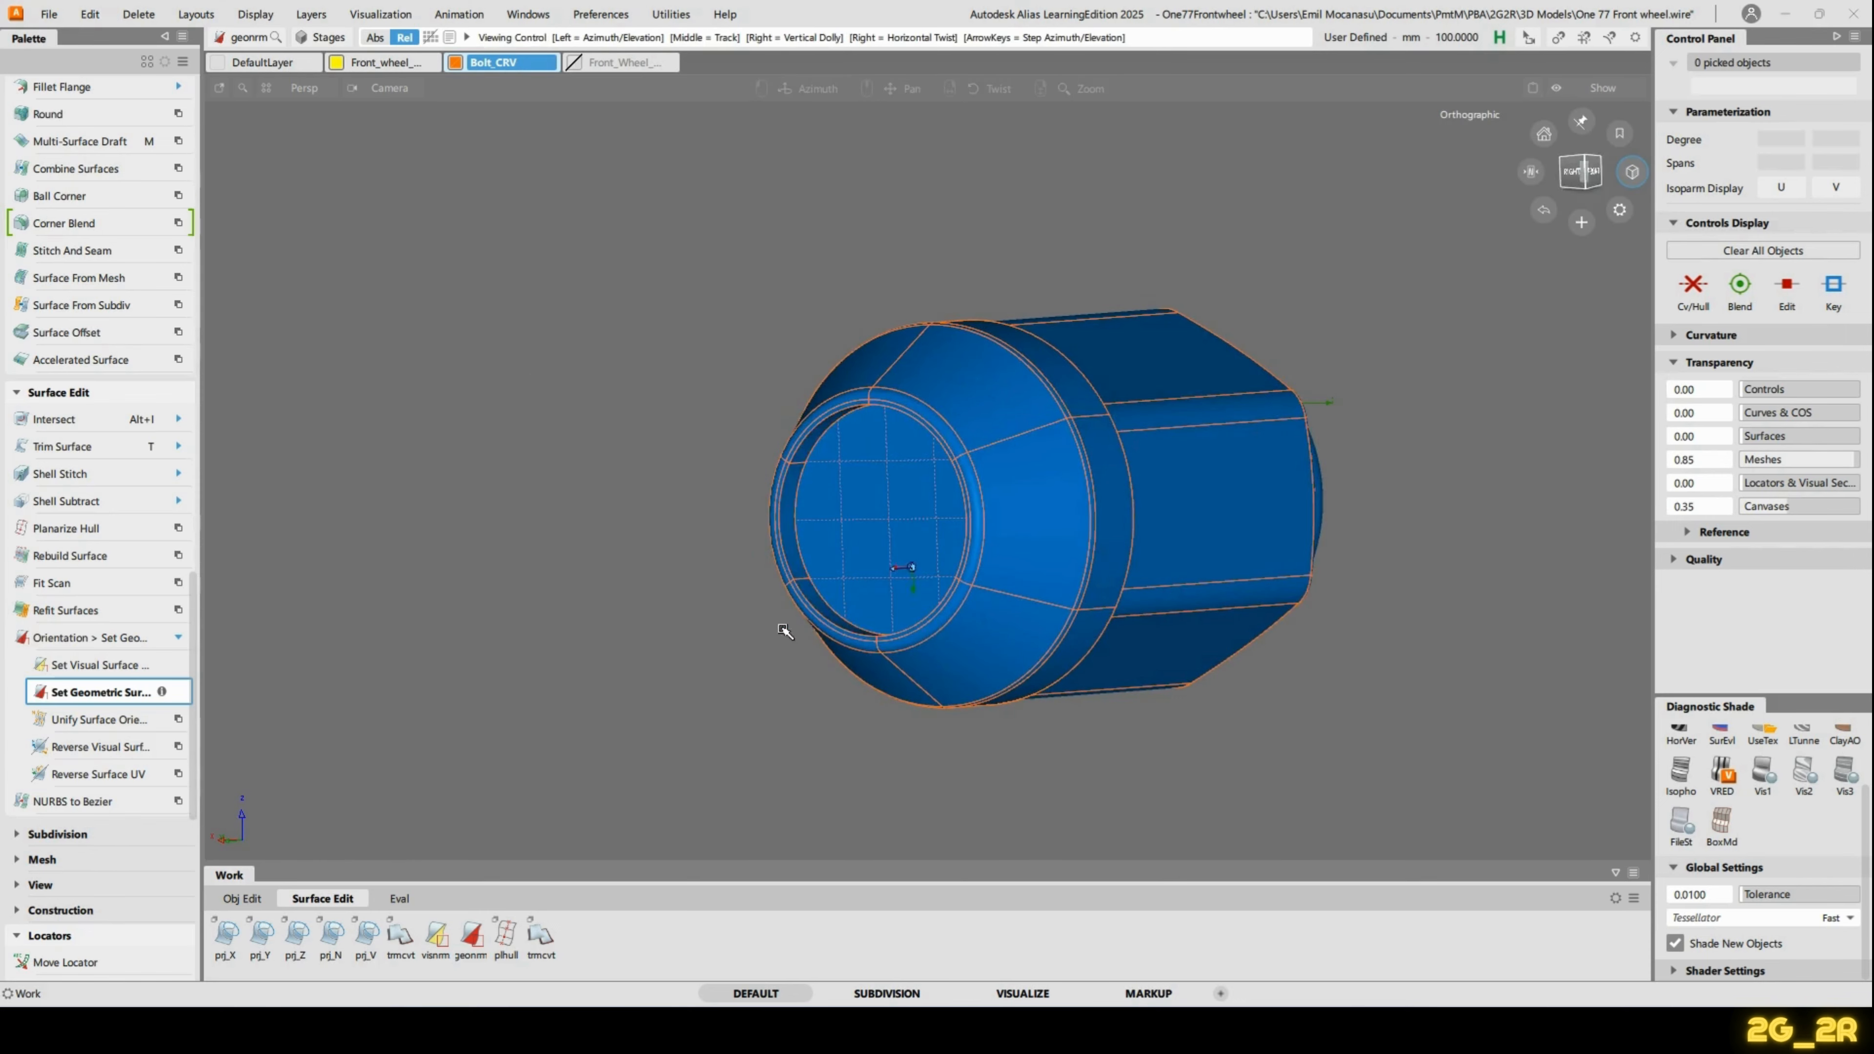
pyautogui.keyDown('alt'); pyautogui.keyDown('shift'); pyautogui.moveTo(782, 628); pyautogui.dragTo(694, 630); pyautogui.keyUp('shift'); pyautogui.keyUp('alt')
pyautogui.keyDown('alt'); pyautogui.keyDown('shift'); pyautogui.moveTo(536, 565); pyautogui.dragTo(885, 461); pyautogui.keyUp('shift'); pyautogui.keyUp('alt')
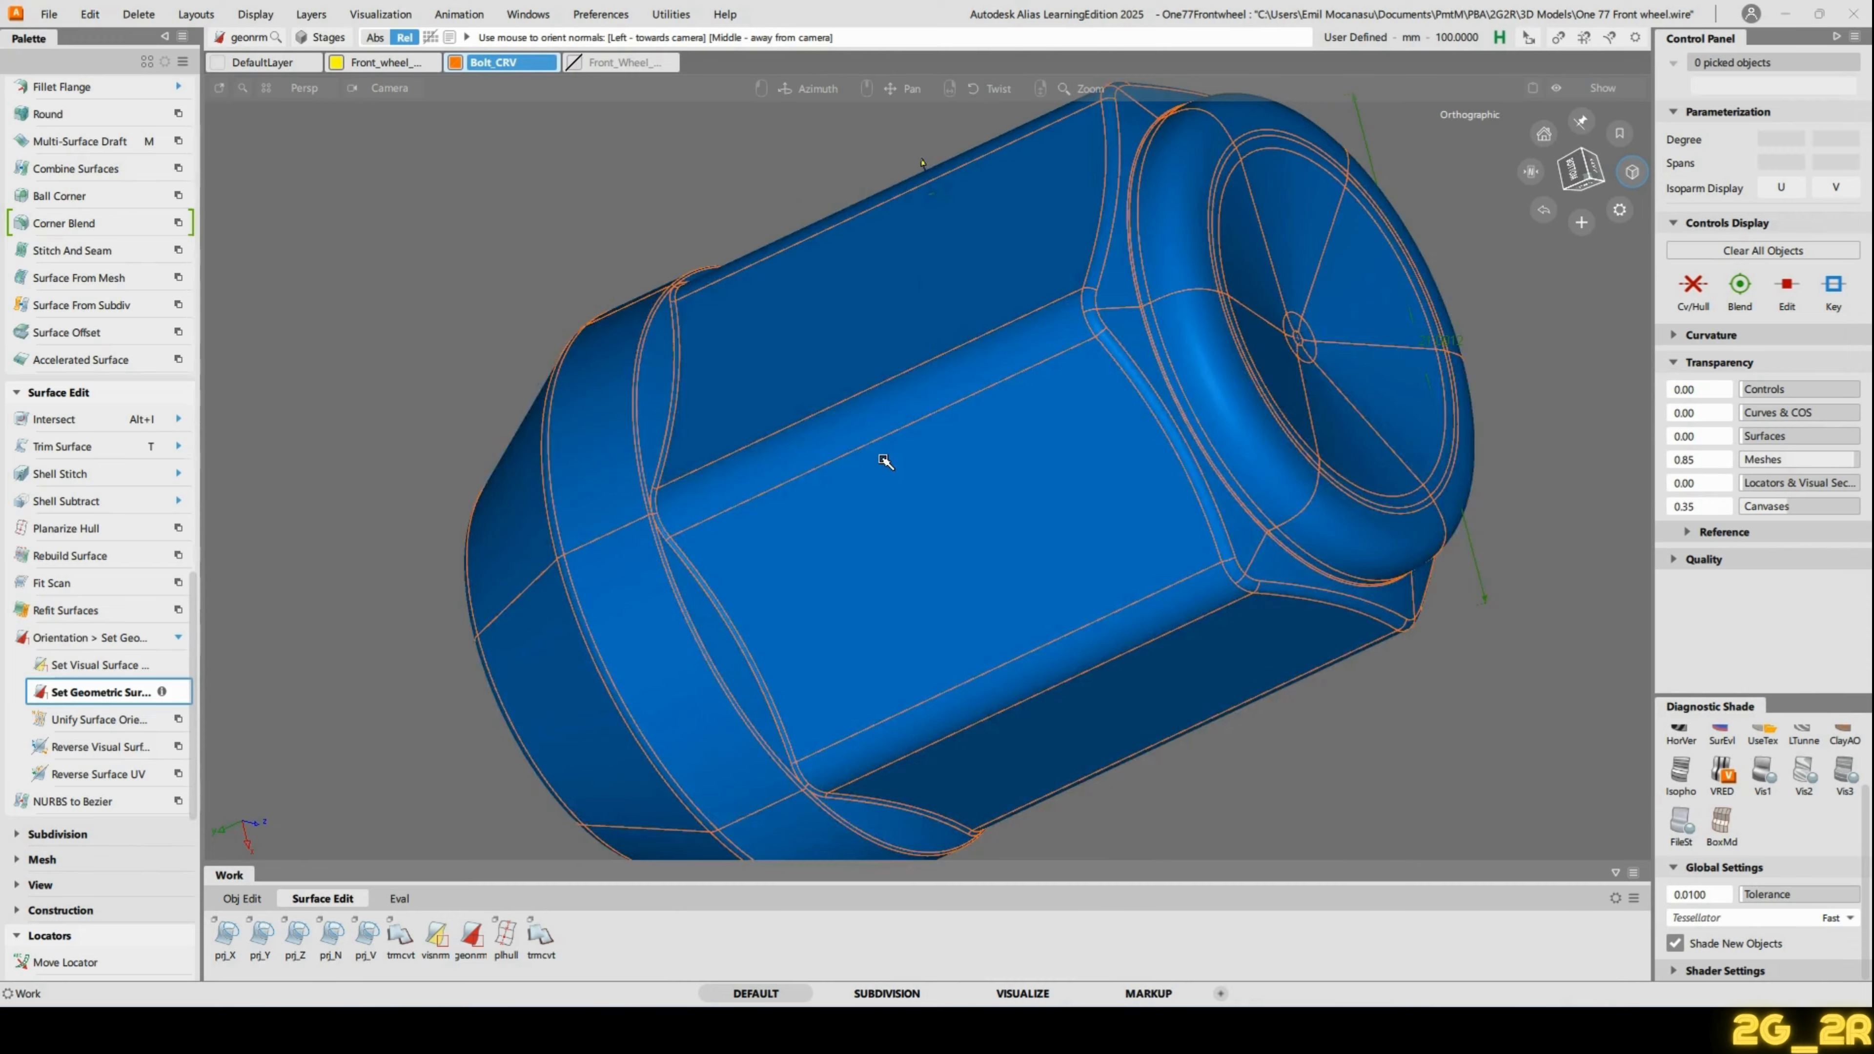
# Save the model as the wire file One 77 Front wheel in the 3D Models folder.
pyautogui.hotkey('ctrl', 'shift', 's')
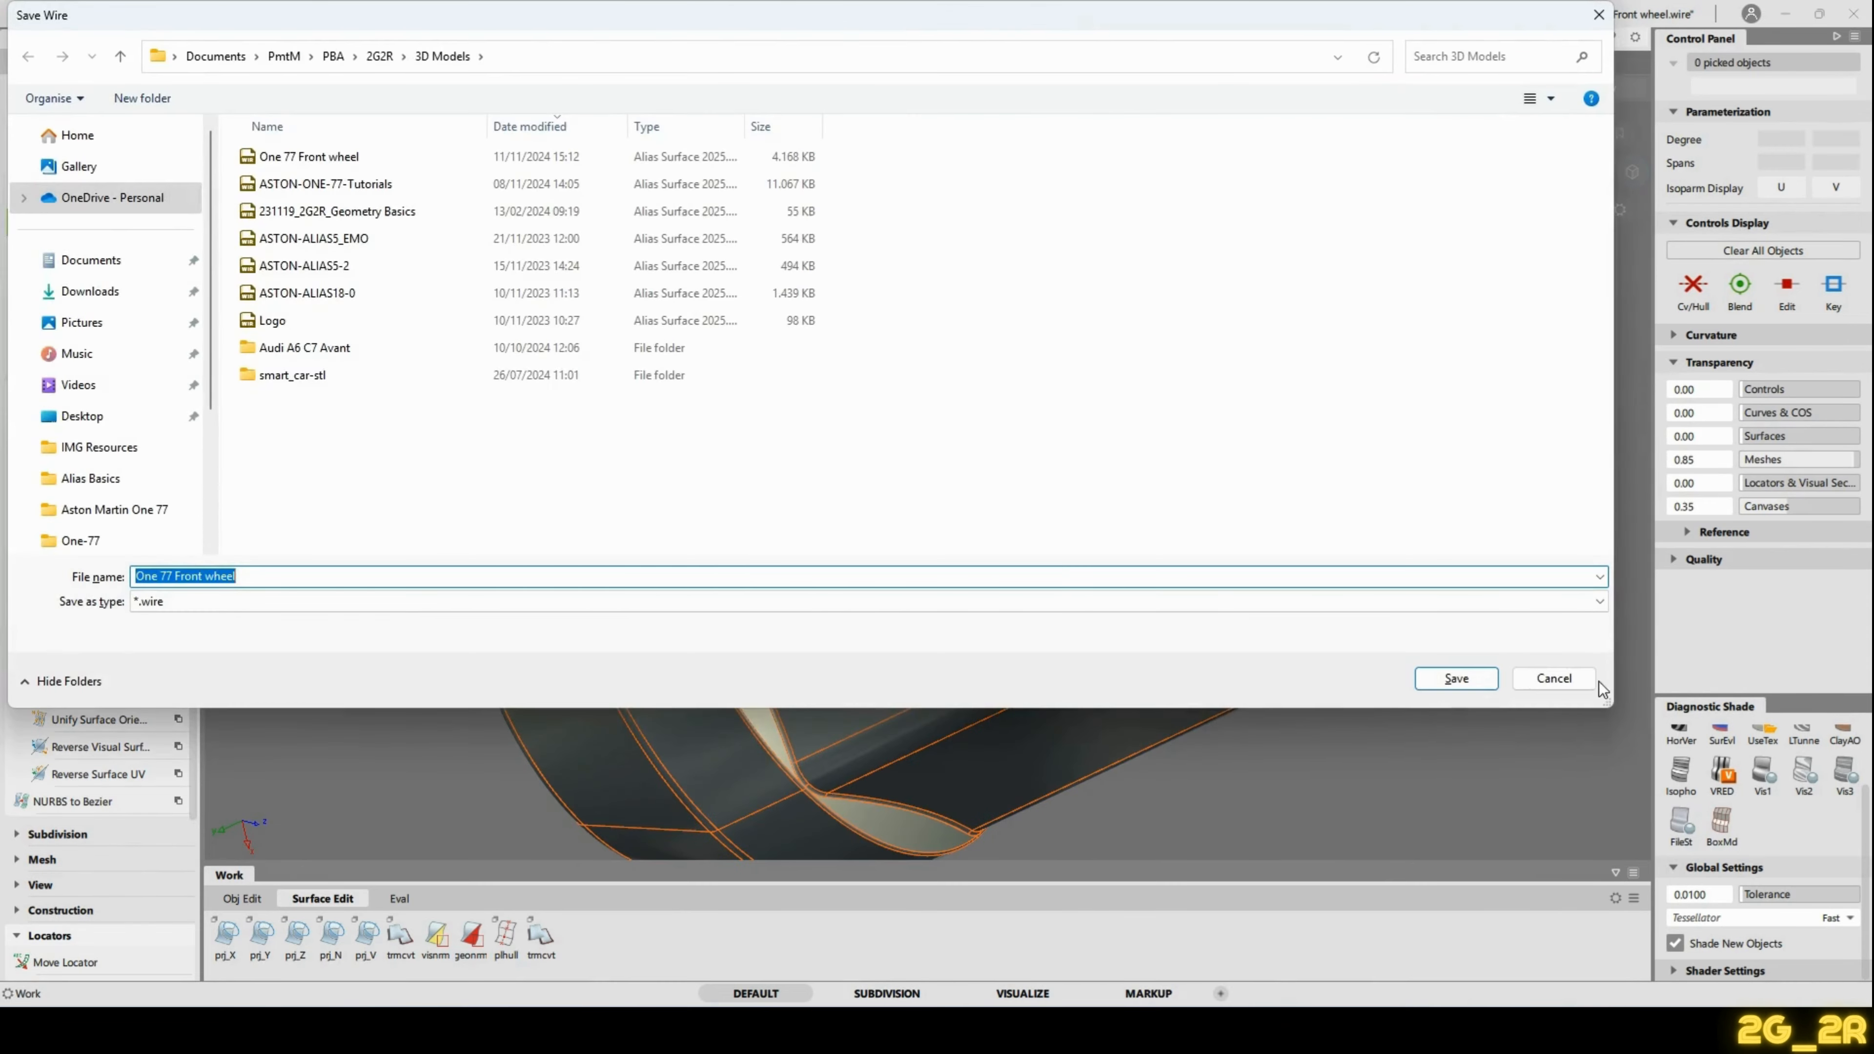
pyautogui.press('Return')
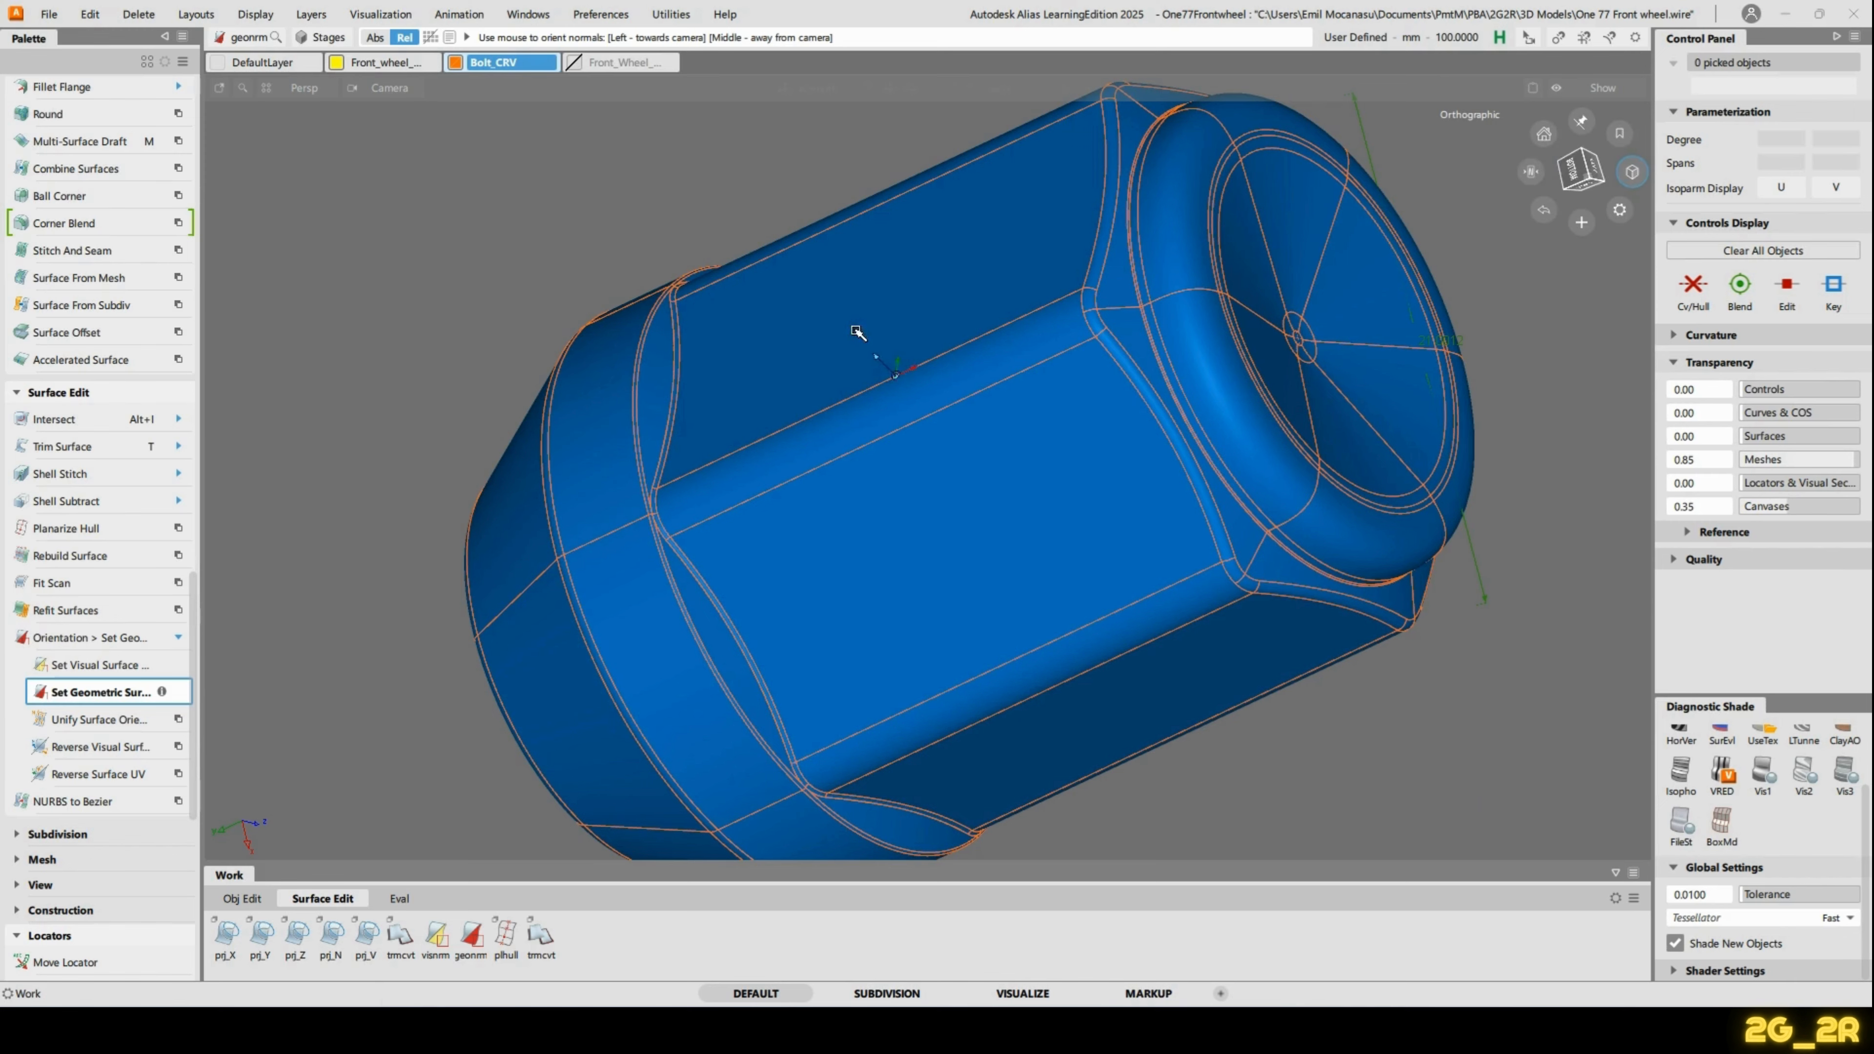
pyautogui.keyDown('alt'); pyautogui.keyDown('shift'); pyautogui.moveTo(858, 332); pyautogui.dragTo(522, 375); pyautogui.keyUp('shift'); pyautogui.keyUp('alt')
pyautogui.keyDown('alt'); pyautogui.keyDown('shift'); pyautogui.moveTo(522, 375); pyautogui.dragTo(581, 493, button='middle'); pyautogui.keyUp('shift'); pyautogui.keyUp('alt')
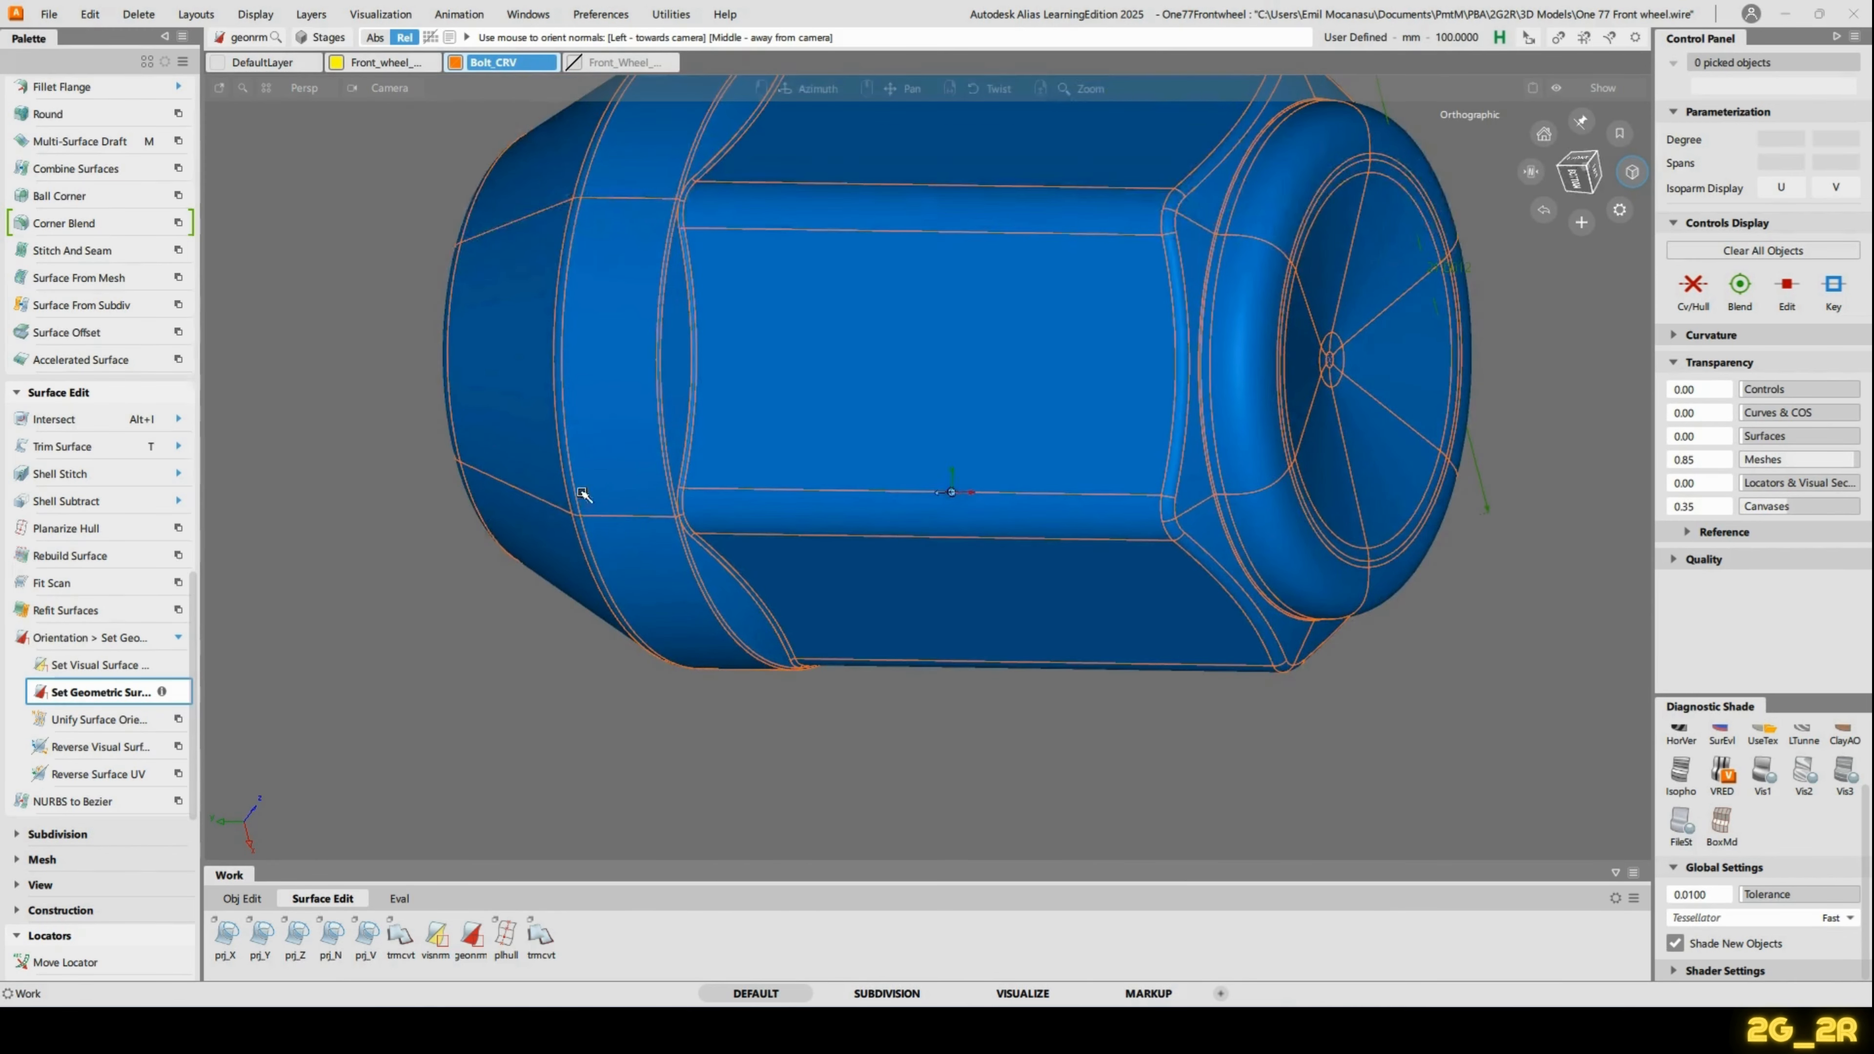
# Inspect the bolt's visual surface orientation from several angles with Set Visual Surface Orientation active.
pyautogui.click(75, 668)
pyautogui.keyDown('alt'); pyautogui.keyDown('shift'); pyautogui.moveTo(949, 331); pyautogui.dragTo(920, 495, button='middle'); pyautogui.keyUp('shift'); pyautogui.keyUp('alt')
pyautogui.keyDown('alt'); pyautogui.keyDown('shift'); pyautogui.moveTo(920, 496); pyautogui.dragTo(686, 578, button='right'); pyautogui.keyUp('shift'); pyautogui.keyUp('alt')
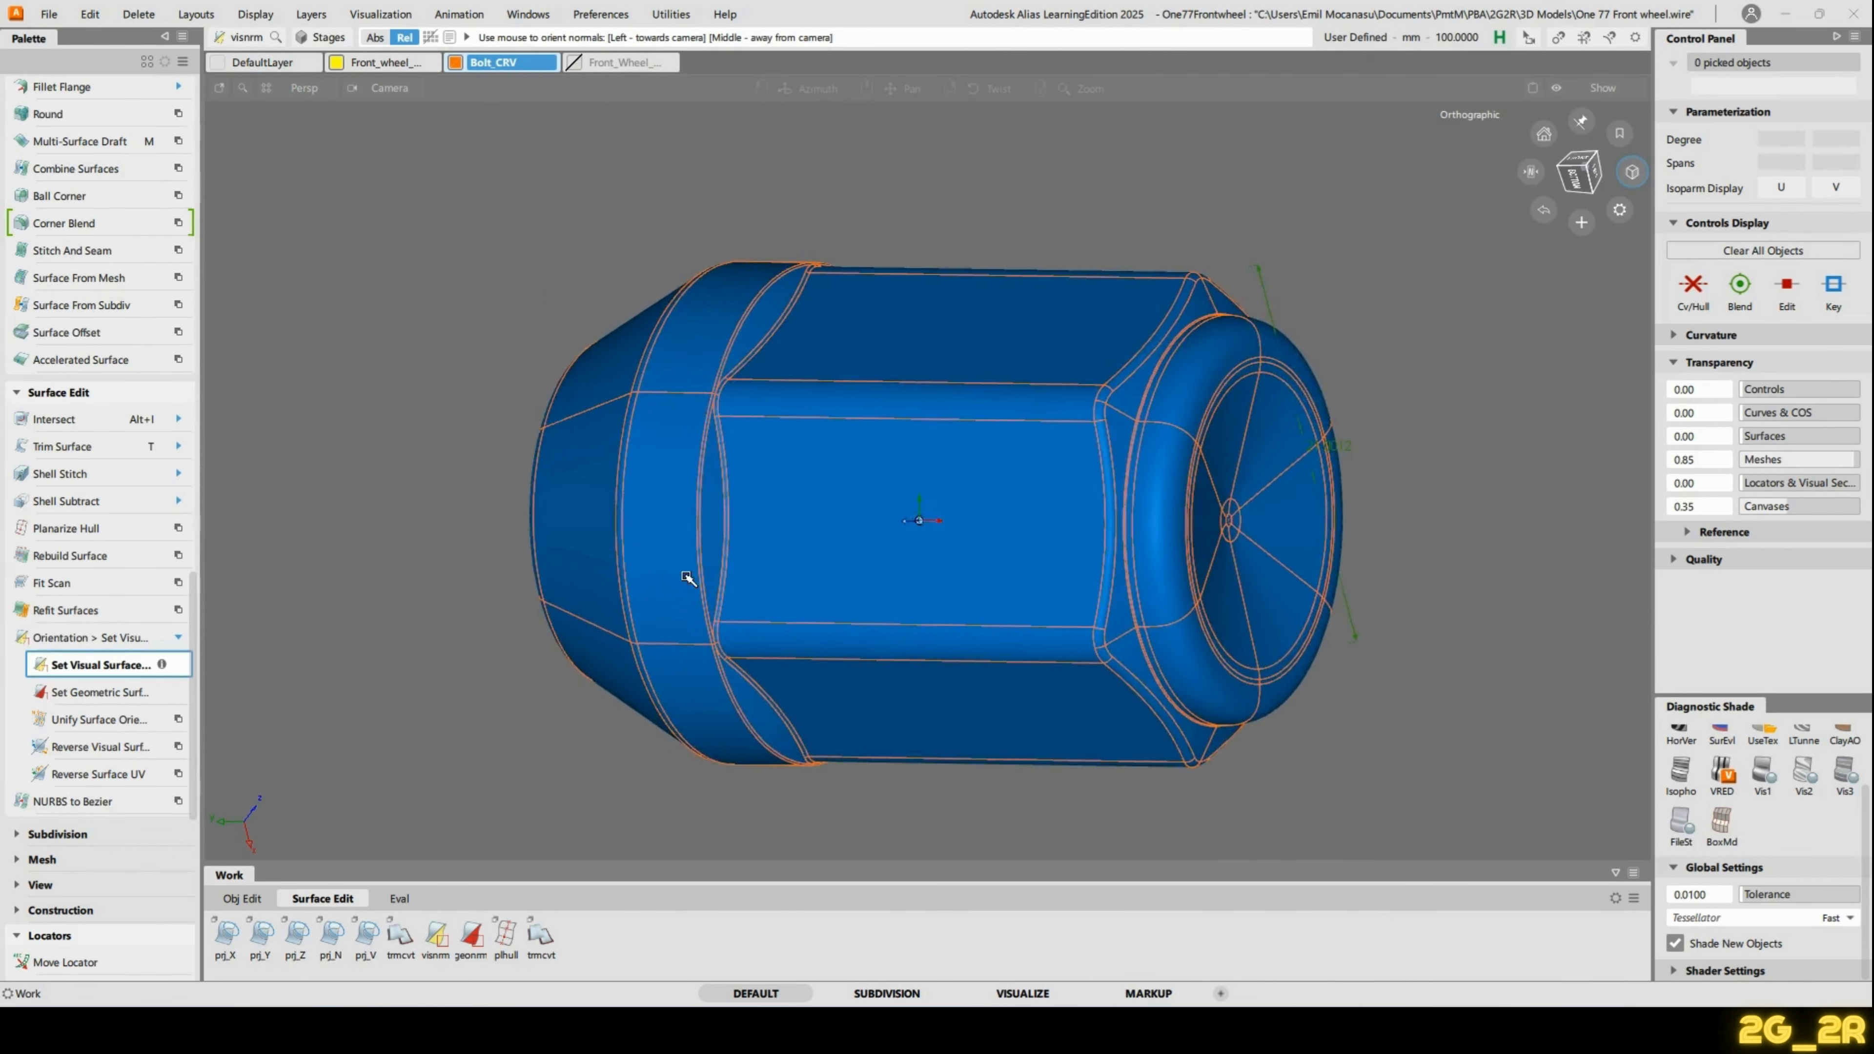
pyautogui.keyDown('alt'); pyautogui.keyDown('shift'); pyautogui.moveTo(686, 577); pyautogui.dragTo(1756, 596); pyautogui.keyUp('shift'); pyautogui.keyUp('alt')
pyautogui.keyDown('alt'); pyautogui.keyDown('shift'); pyautogui.moveTo(1224, 519); pyautogui.dragTo(1193, 419); pyautogui.keyUp('shift'); pyautogui.keyUp('alt')
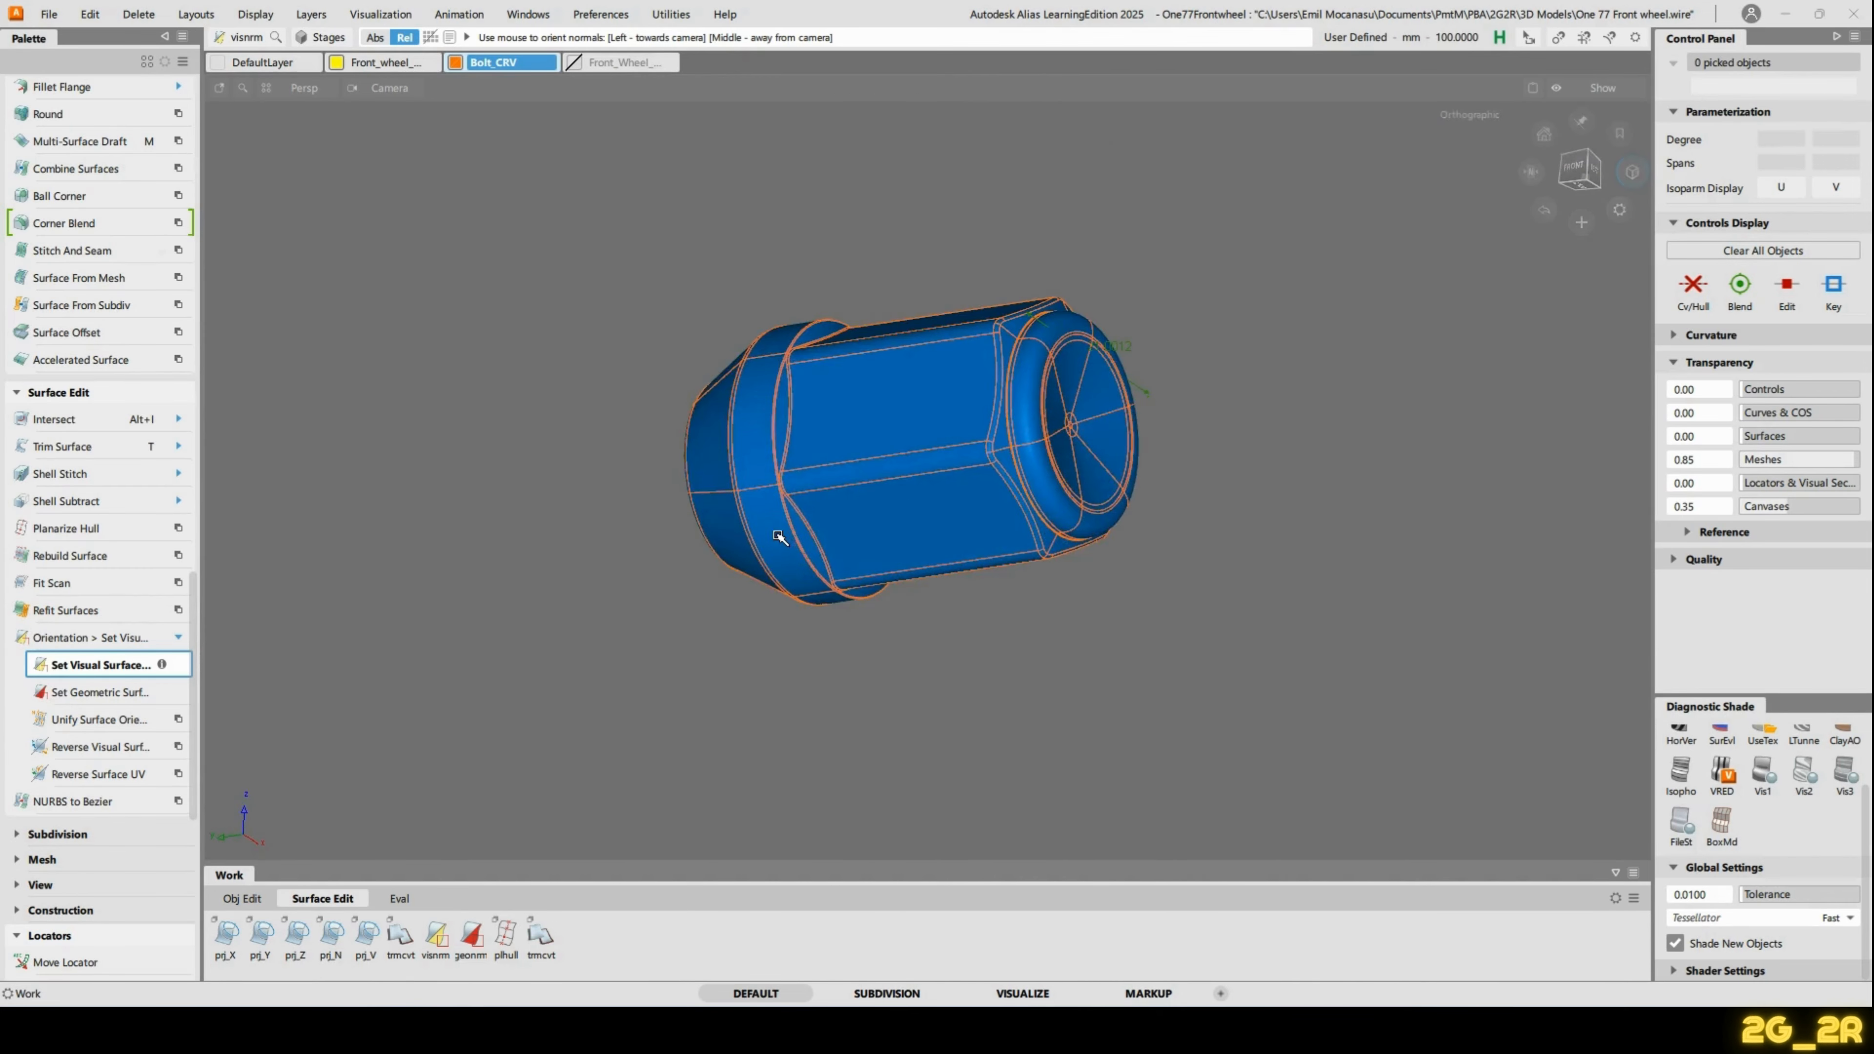
pyautogui.keyDown('alt'); pyautogui.keyDown('shift'); pyautogui.moveTo(1189, 418); pyautogui.dragTo(676, 577, button='right'); pyautogui.keyUp('shift'); pyautogui.keyUp('alt')
pyautogui.keyDown('alt'); pyautogui.keyDown('shift'); pyautogui.moveTo(677, 577); pyautogui.dragTo(870, 487); pyautogui.keyUp('shift'); pyautogui.keyUp('alt')
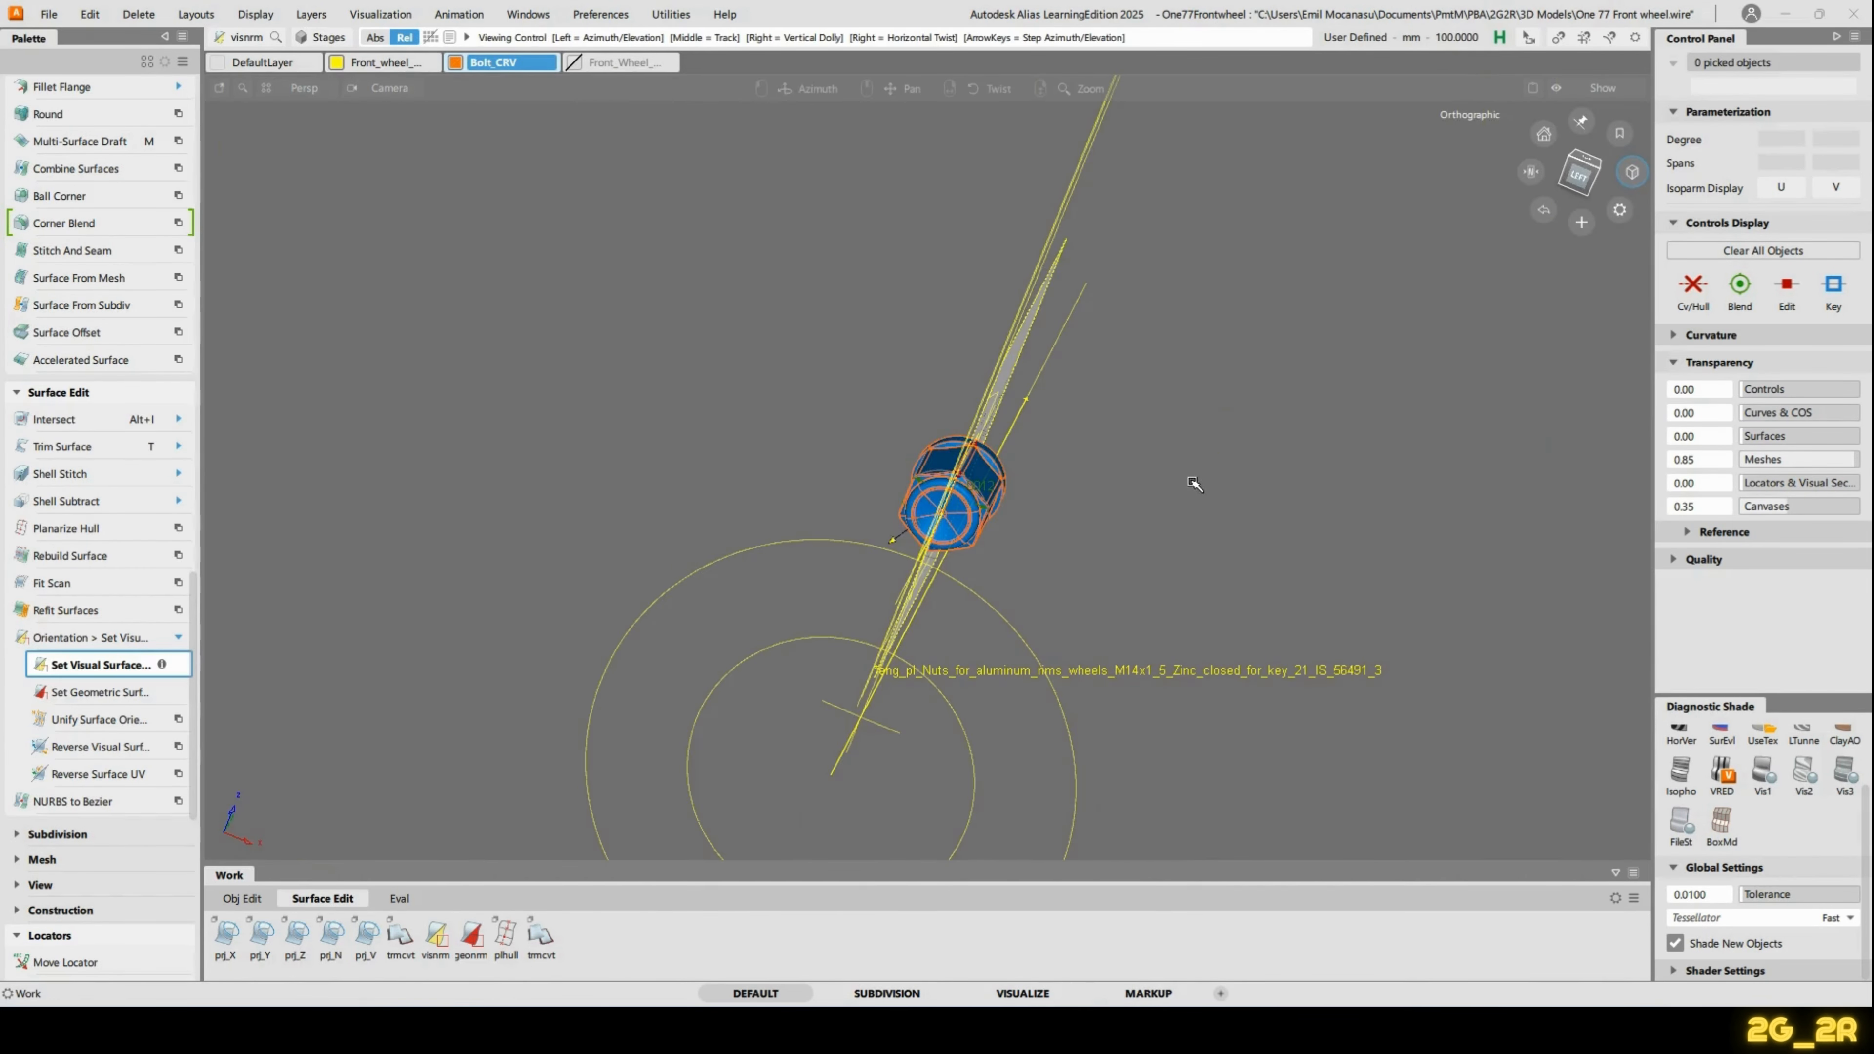
# Pick the whole bolt and isolate it by hiding all the other geometry.
pyautogui.click(1564, 180)
pyautogui.keyDown('alt'); pyautogui.keyDown('shift'); pyautogui.moveTo(1163, 720); pyautogui.dragTo(1242, 565); pyautogui.keyUp('shift'); pyautogui.keyUp('alt')
pyautogui.keyDown('ctrl'); pyautogui.keyDown('shift'); pyautogui.moveTo(982, 491); pyautogui.dragTo(901, 481); pyautogui.keyUp('shift'); pyautogui.keyUp('ctrl')
pyautogui.click(902, 483)
pyautogui.keyDown('alt'); pyautogui.keyDown('shift'); pyautogui.moveTo(1061, 666); pyautogui.dragTo(1025, 381, button='middle'); pyautogui.keyUp('shift'); pyautogui.keyUp('alt')
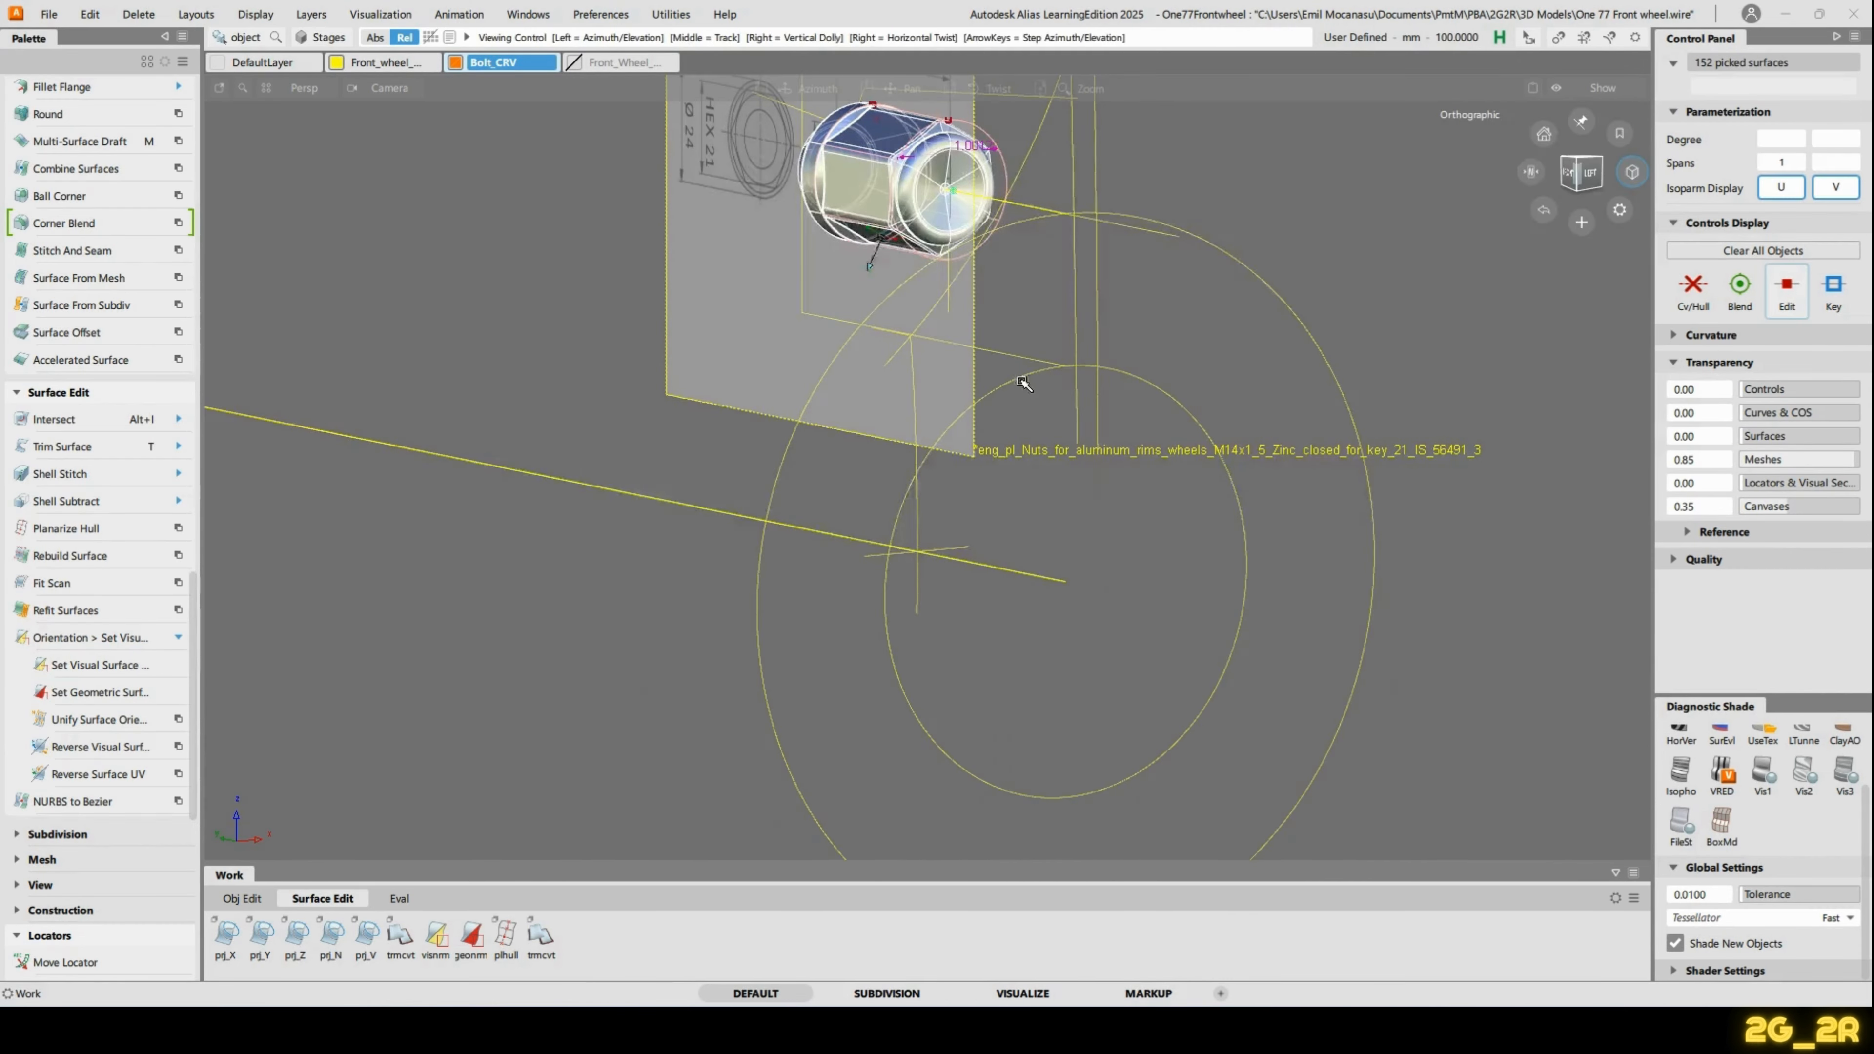
pyautogui.keyDown('ctrl'); pyautogui.keyDown('shift'); pyautogui.middleClick(958, 511); pyautogui.keyUp('shift'); pyautogui.keyUp('ctrl')
pyautogui.keyDown('ctrl'); pyautogui.keyDown('shift'); pyautogui.click(958, 511); pyautogui.keyUp('shift'); pyautogui.keyUp('ctrl')
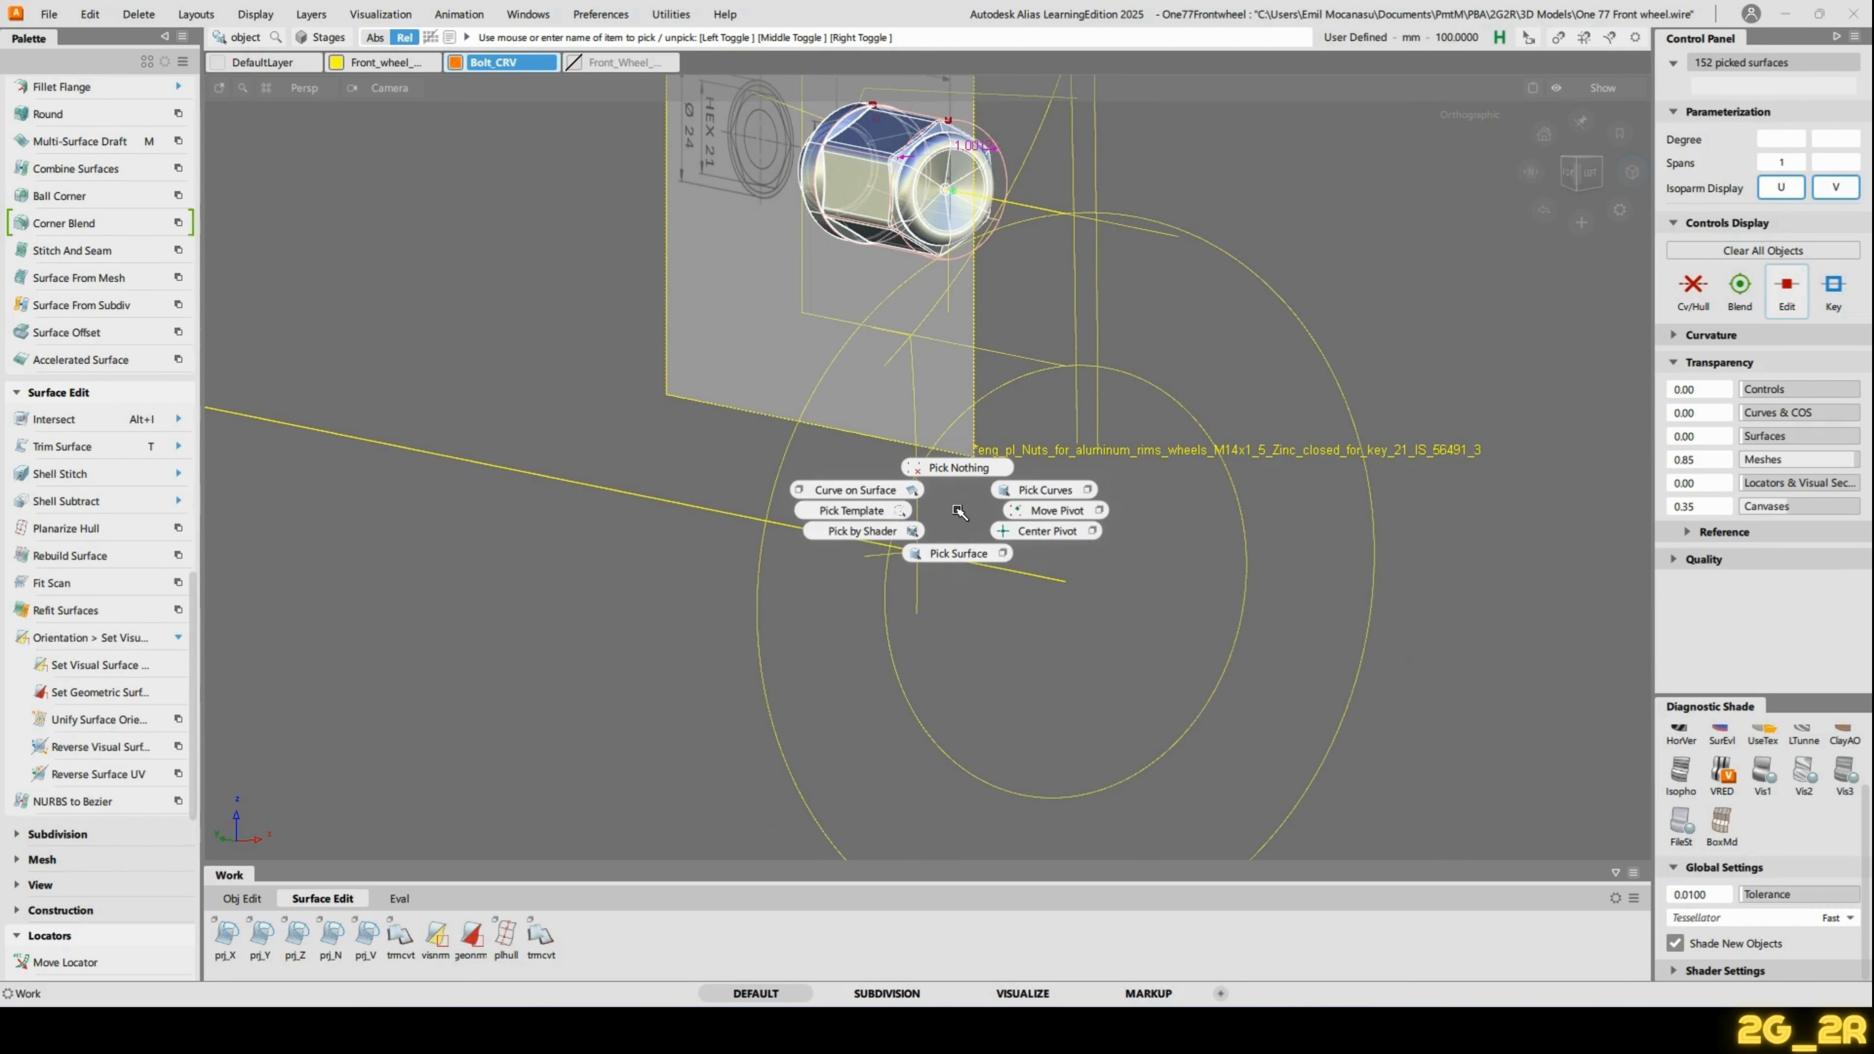
pyautogui.keyDown('alt'); pyautogui.keyDown('shift'); pyautogui.moveTo(913, 427); pyautogui.dragTo(909, 542, button='middle'); pyautogui.keyUp('shift'); pyautogui.keyUp('alt')
pyautogui.hotkey('alt', 'h')
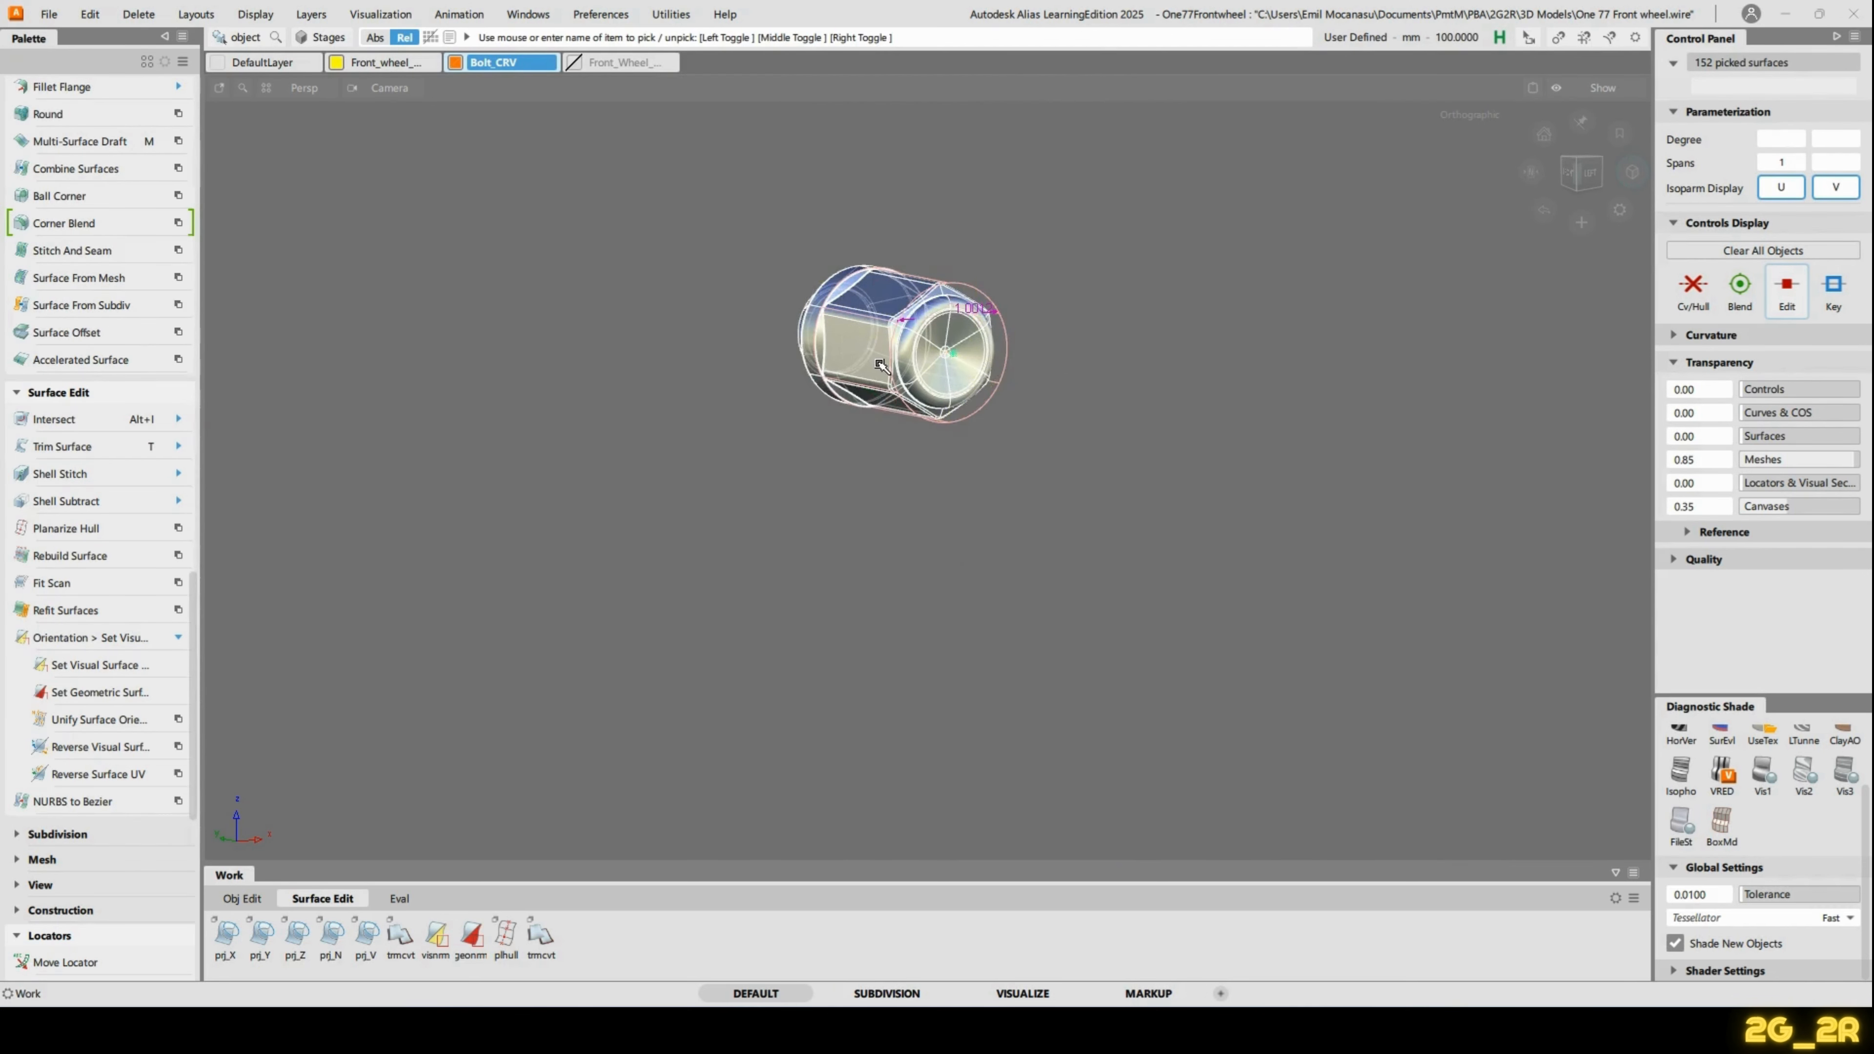
# Pick the leftover templated surfaces around the isolated bolt and delete them.
pyautogui.click(546, 273)
pyautogui.keyDown('alt'); pyautogui.keyDown('shift'); pyautogui.moveTo(531, 268); pyautogui.dragTo(1094, 268); pyautogui.keyUp('shift'); pyautogui.keyUp('alt')
pyautogui.keyDown('alt'); pyautogui.keyDown('shift'); pyautogui.moveTo(1305, 393); pyautogui.dragTo(1033, 430); pyautogui.keyUp('shift'); pyautogui.keyUp('alt')
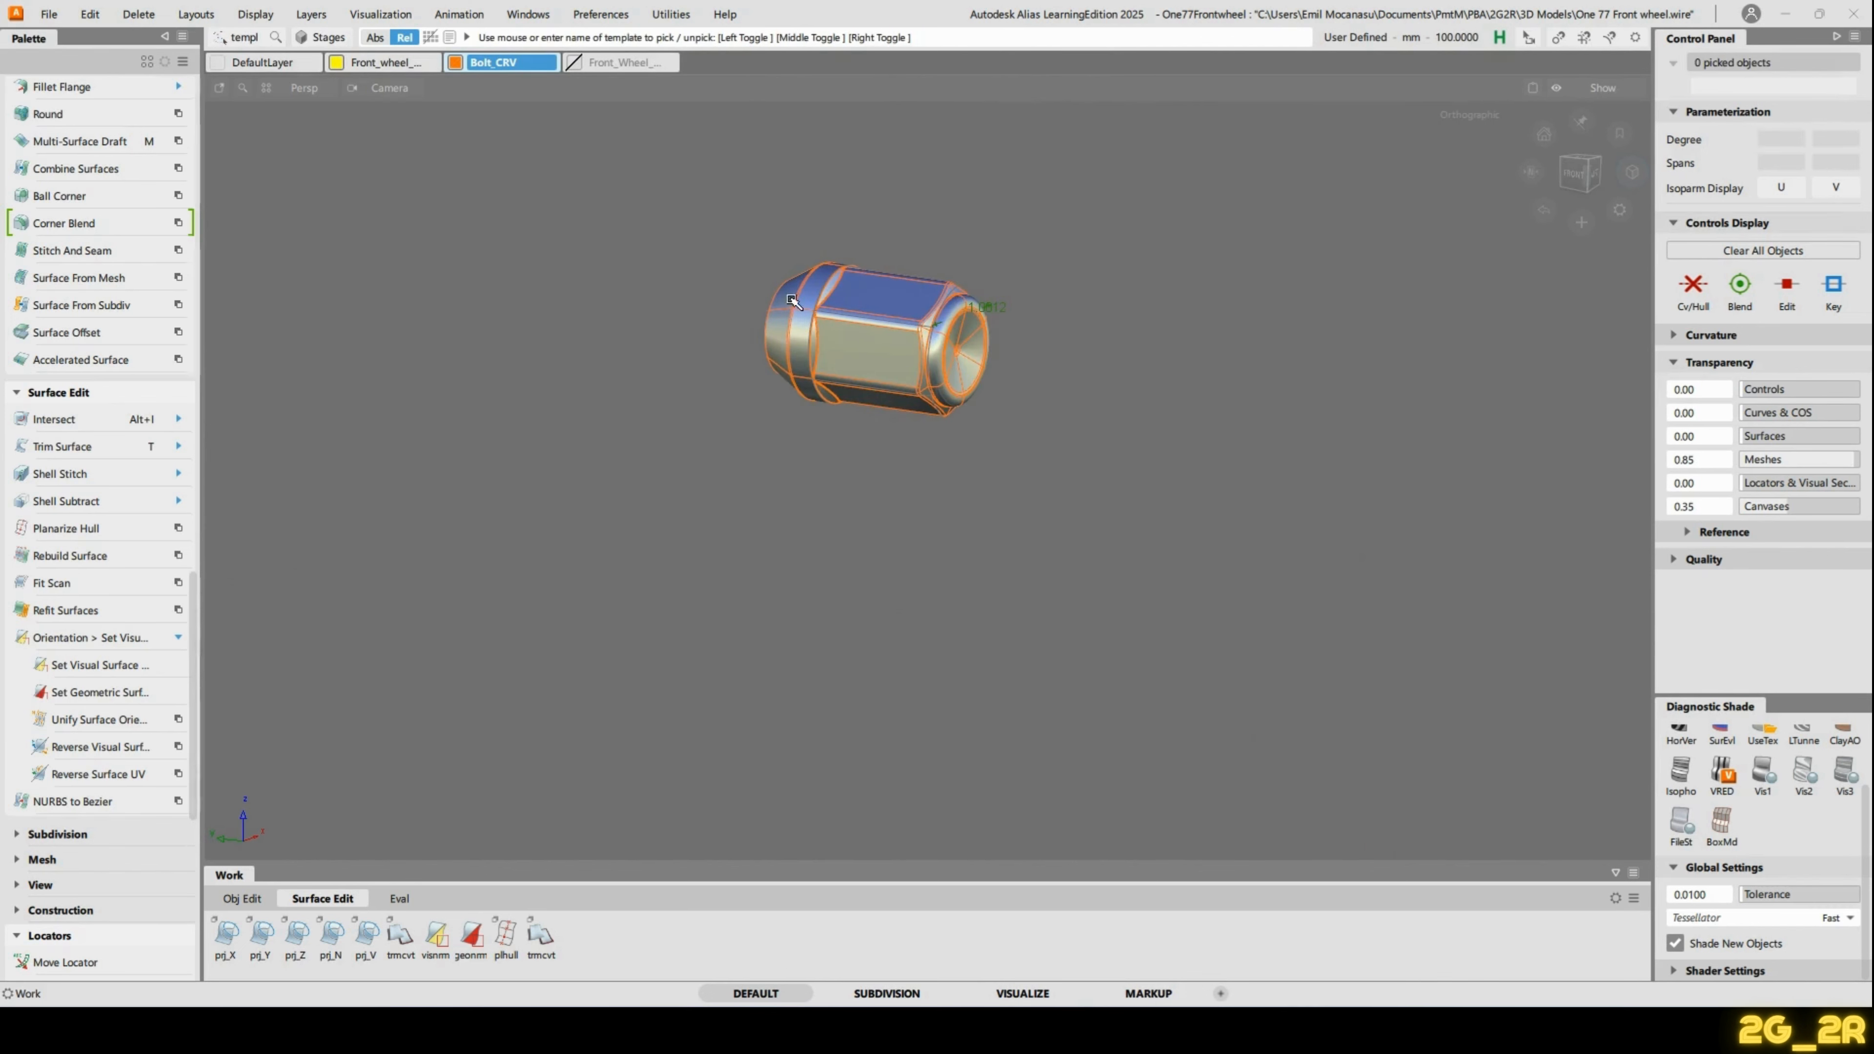
pyautogui.moveTo(610, 216); pyautogui.dragTo(1385, 669)
pyautogui.press('Delete')
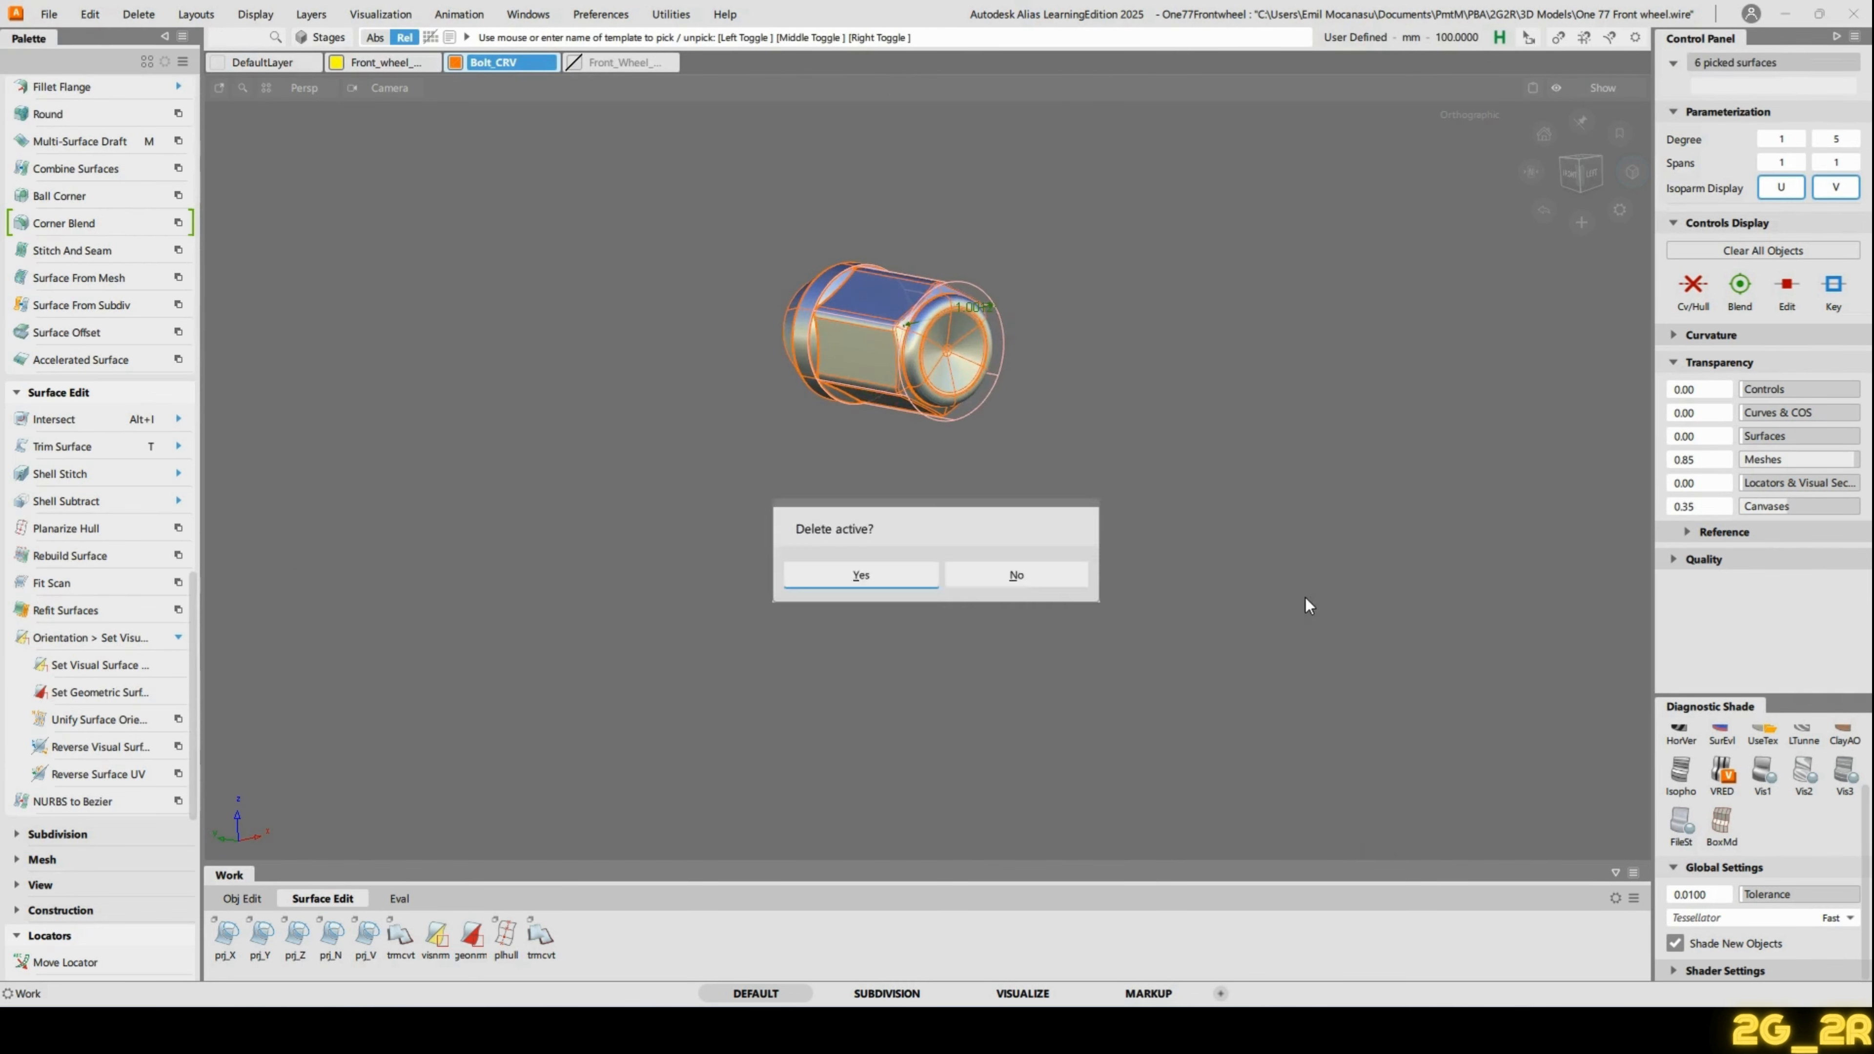
pyautogui.press('Return')
# Pick the bolt, bring the hidden geometry back and set the bolt's pivot at the centre of the two concentric wheel circles.
pyautogui.keyDown('alt'); pyautogui.keyDown('shift'); pyautogui.moveTo(960, 398); pyautogui.dragTo(952, 566, button='middle'); pyautogui.keyUp('shift'); pyautogui.keyUp('alt')
pyautogui.keyDown('alt'); pyautogui.keyDown('shift'); pyautogui.moveTo(720, 606); pyautogui.dragTo(816, 595); pyautogui.keyUp('shift'); pyautogui.keyUp('alt')
pyautogui.keyDown('ctrl'); pyautogui.keyDown('shift'); pyautogui.moveTo(816, 594); pyautogui.dragTo(827, 537); pyautogui.keyUp('shift'); pyautogui.keyUp('ctrl')
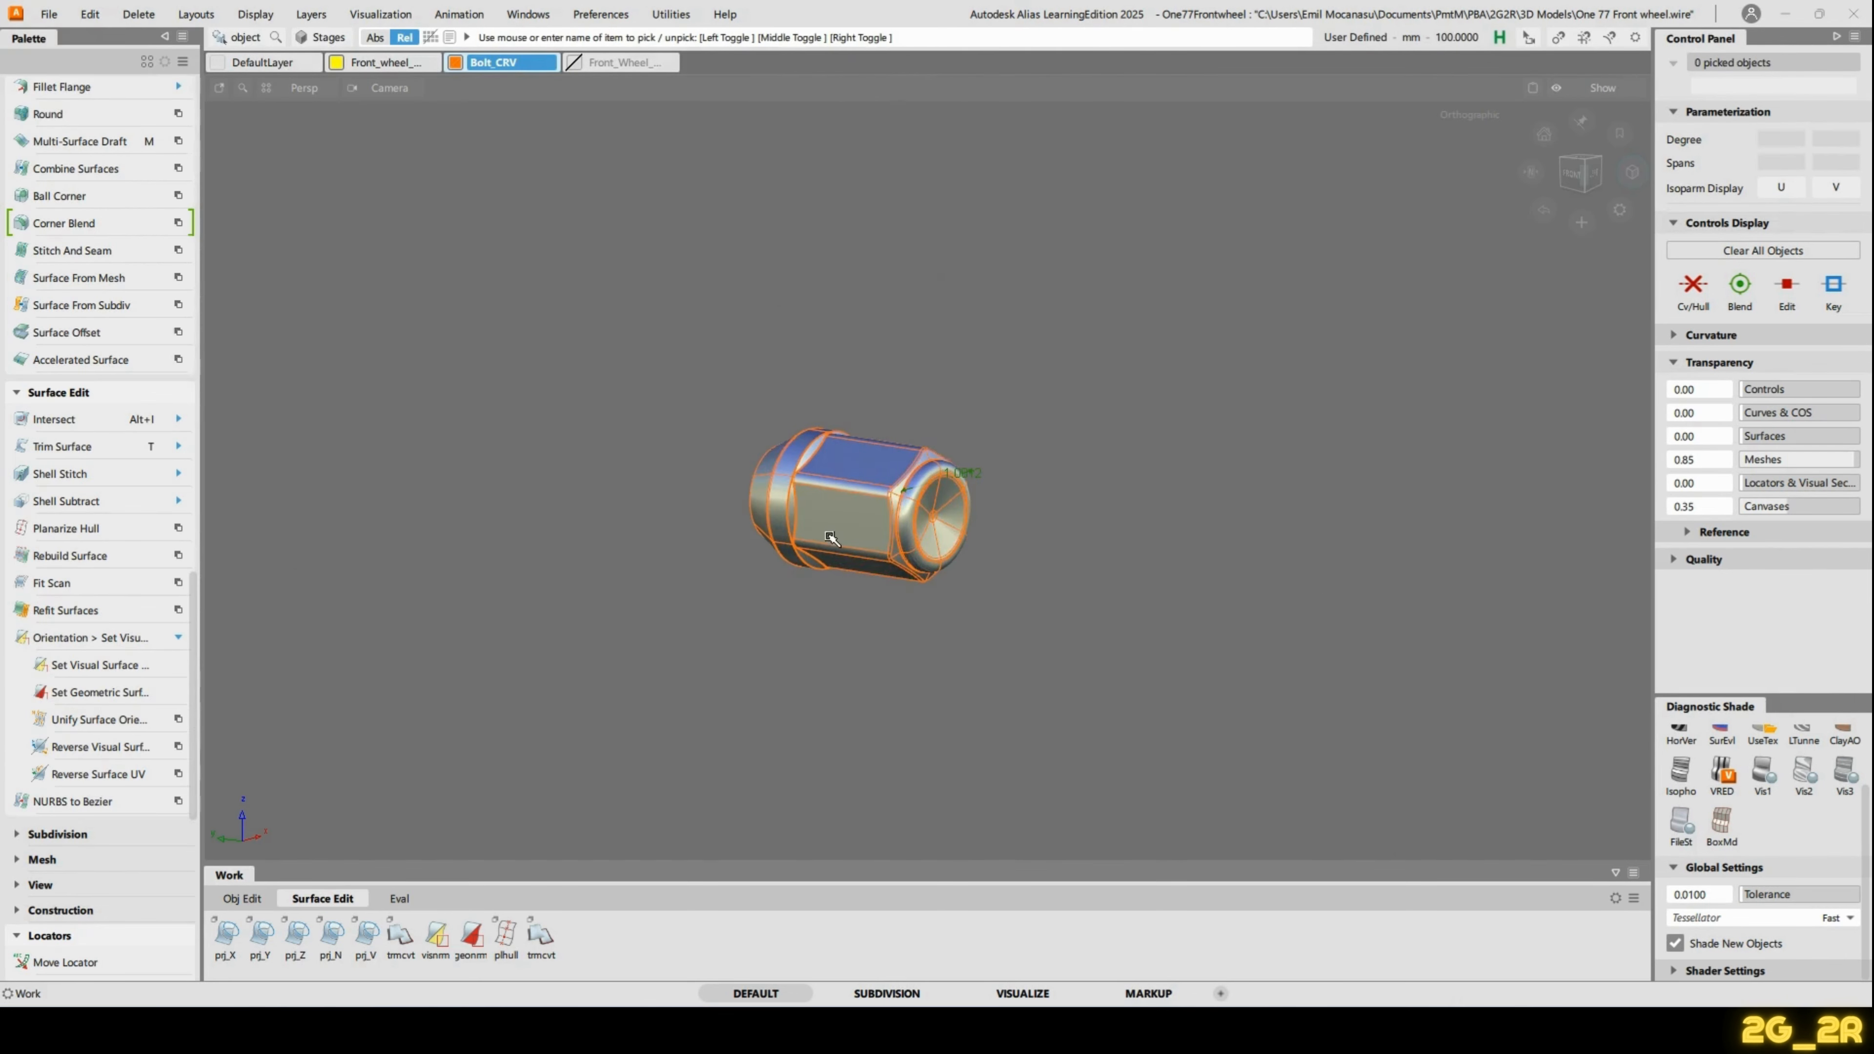
pyautogui.click(830, 537)
pyautogui.hotkey('ctrl', 'z')
pyautogui.keyDown('alt'); pyautogui.keyDown('shift'); pyautogui.moveTo(997, 631); pyautogui.dragTo(991, 406, button='middle'); pyautogui.keyUp('shift'); pyautogui.keyUp('alt')
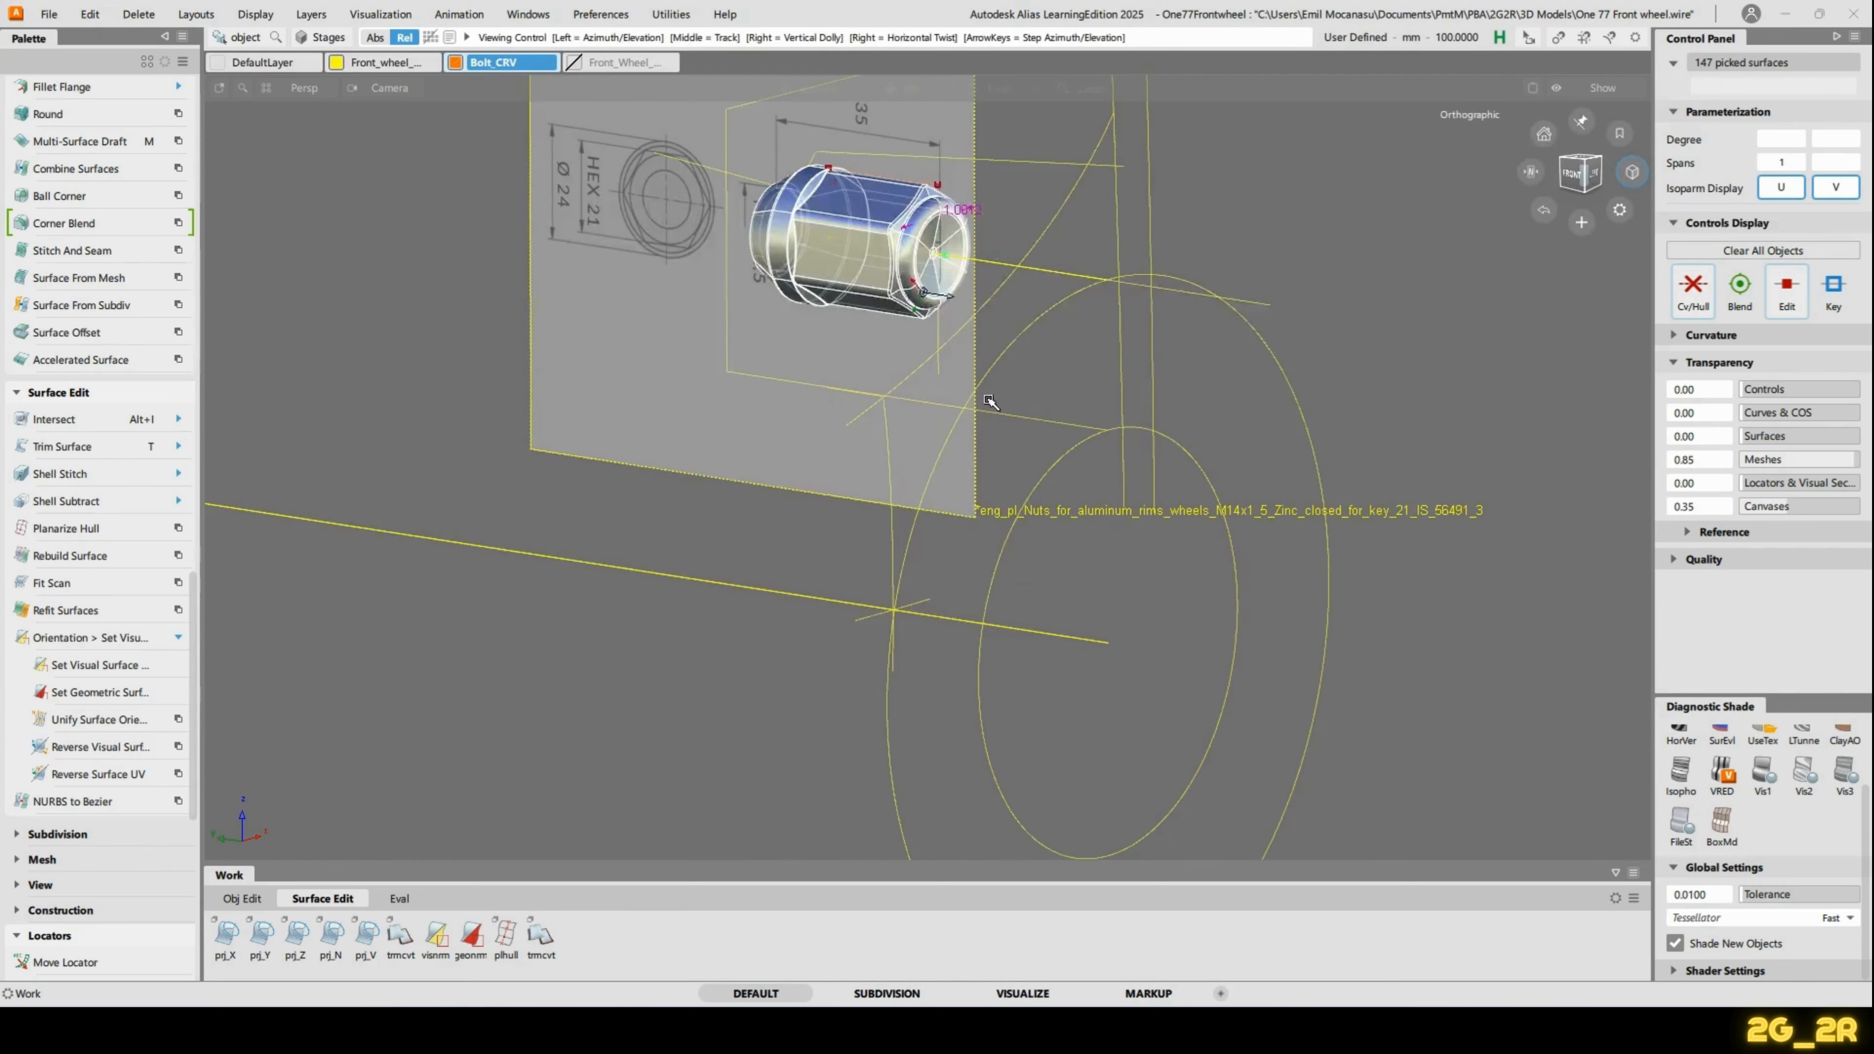
pyautogui.keyDown('ctrl'); pyautogui.keyDown('shift'); pyautogui.moveTo(1146, 600); pyautogui.dragTo(1245, 600); pyautogui.keyUp('shift'); pyautogui.keyUp('ctrl')
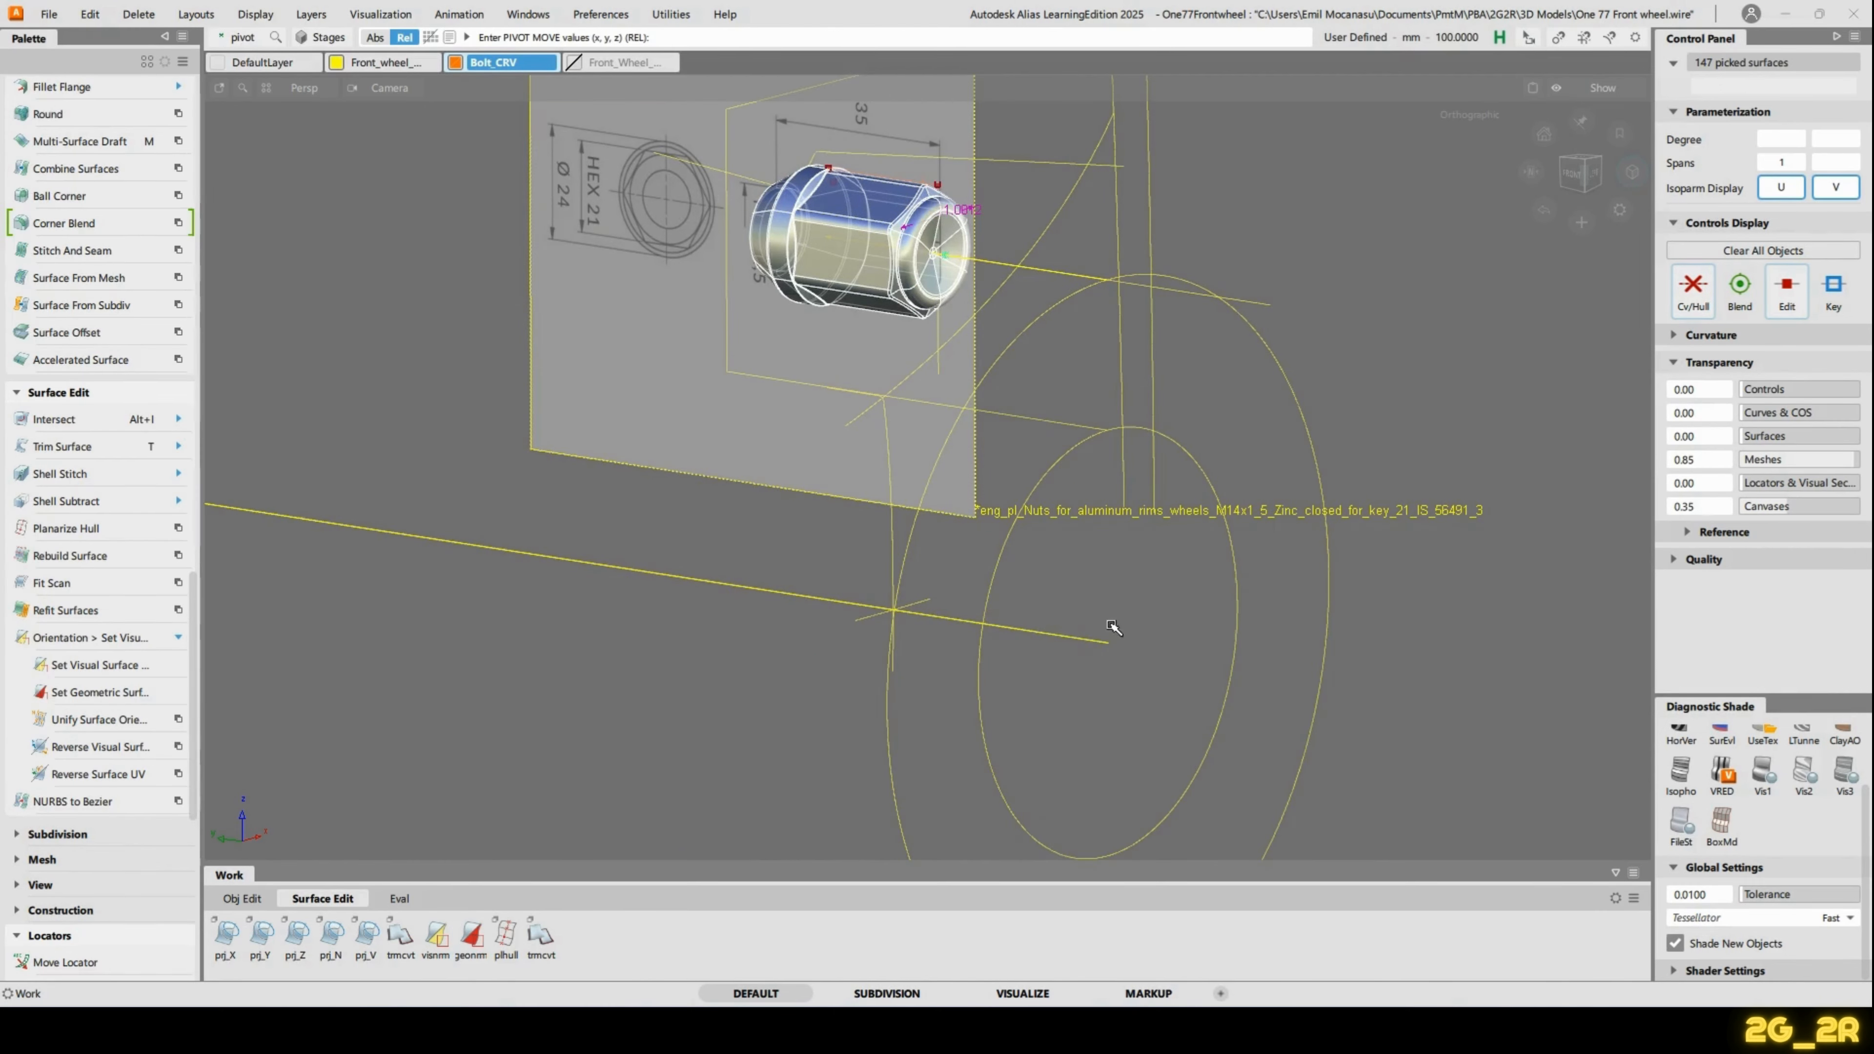
pyautogui.click(1586, 172)
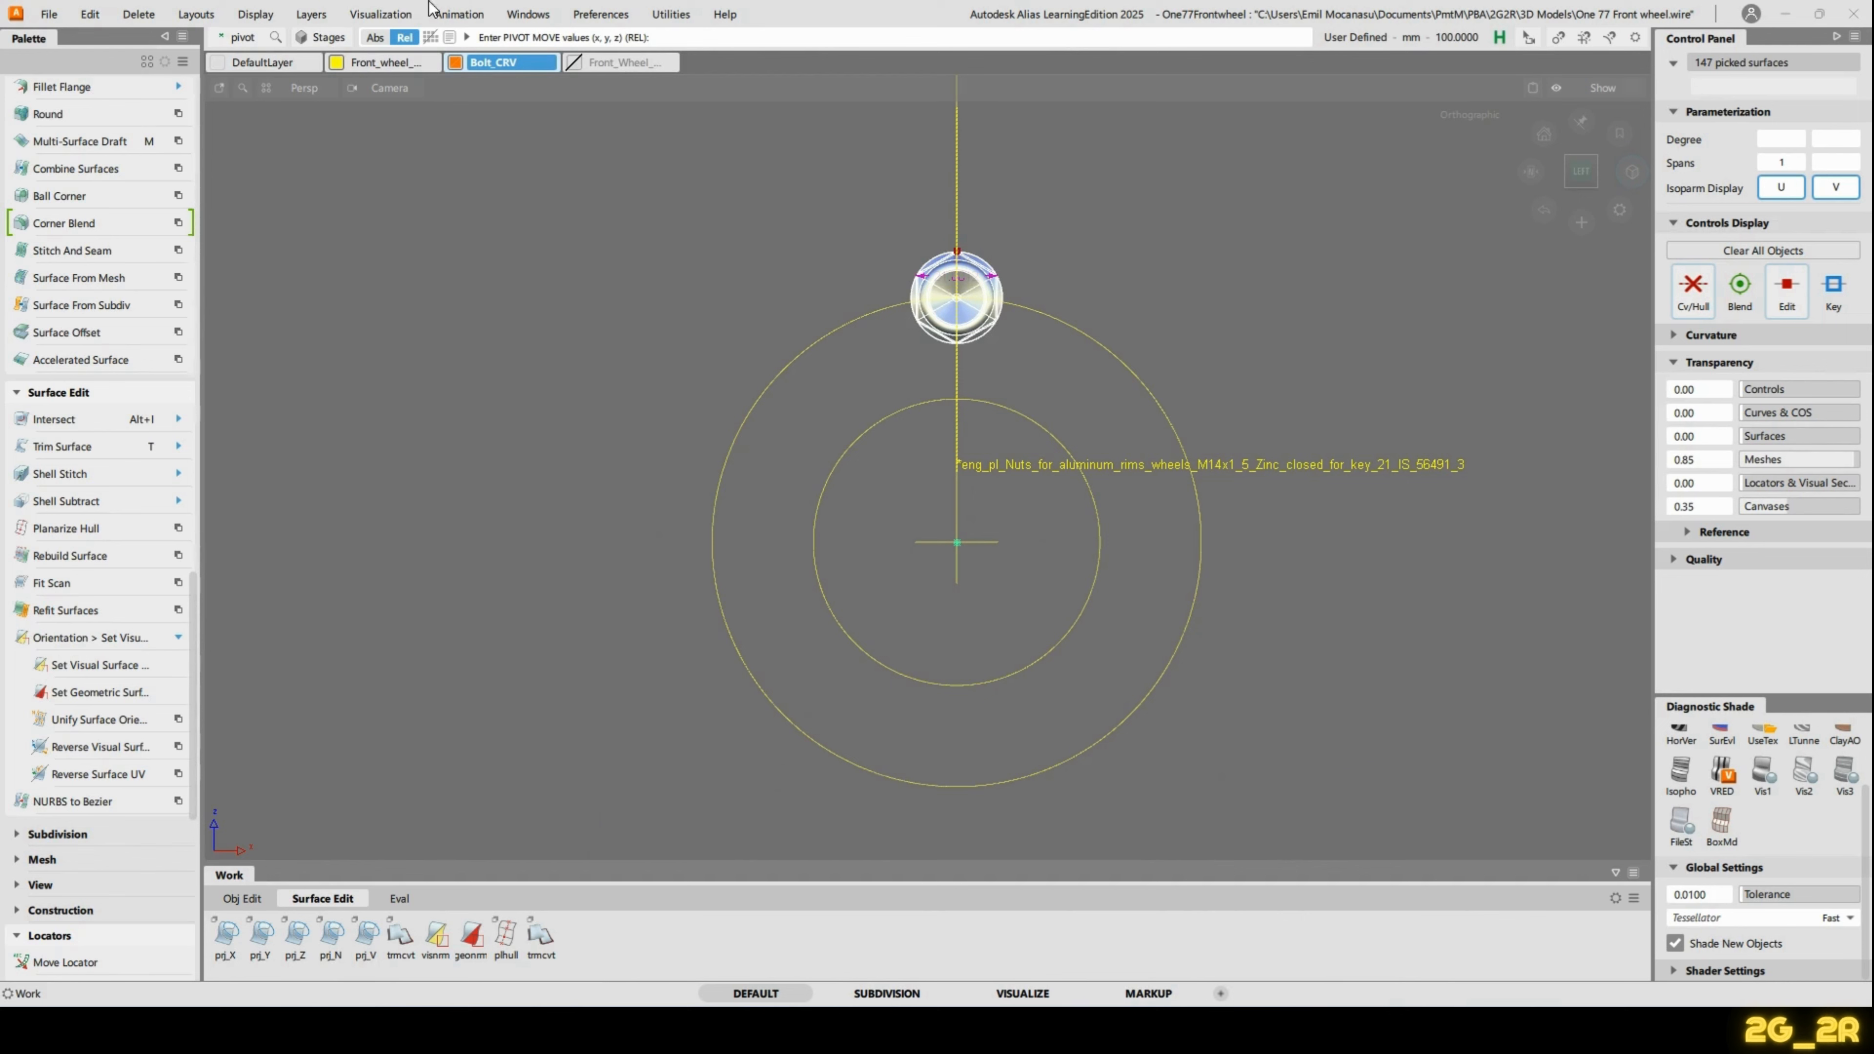
# Duplicate the bolt with Duplicate Object set to 4 copies and a Y rotation of 72 degrees.
pyautogui.click(96, 15)
pyautogui.moveTo(151, 229)
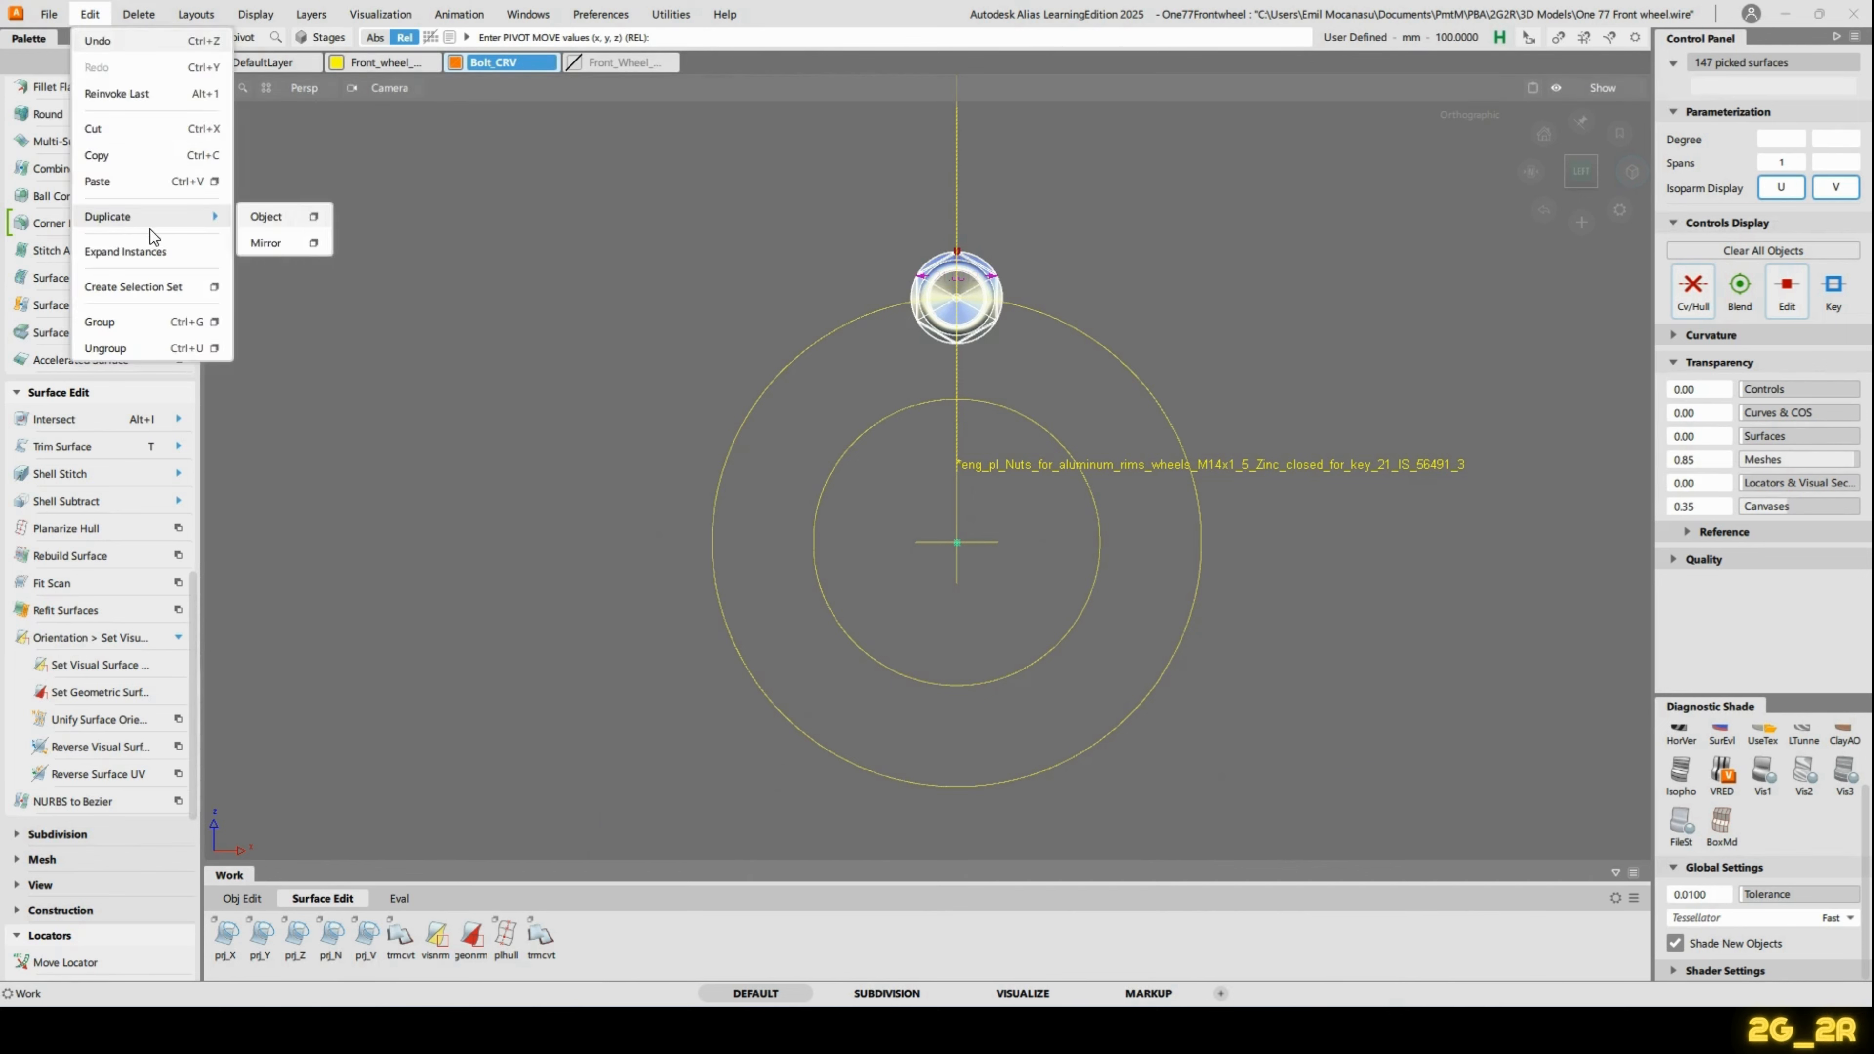
pyautogui.click(317, 215)
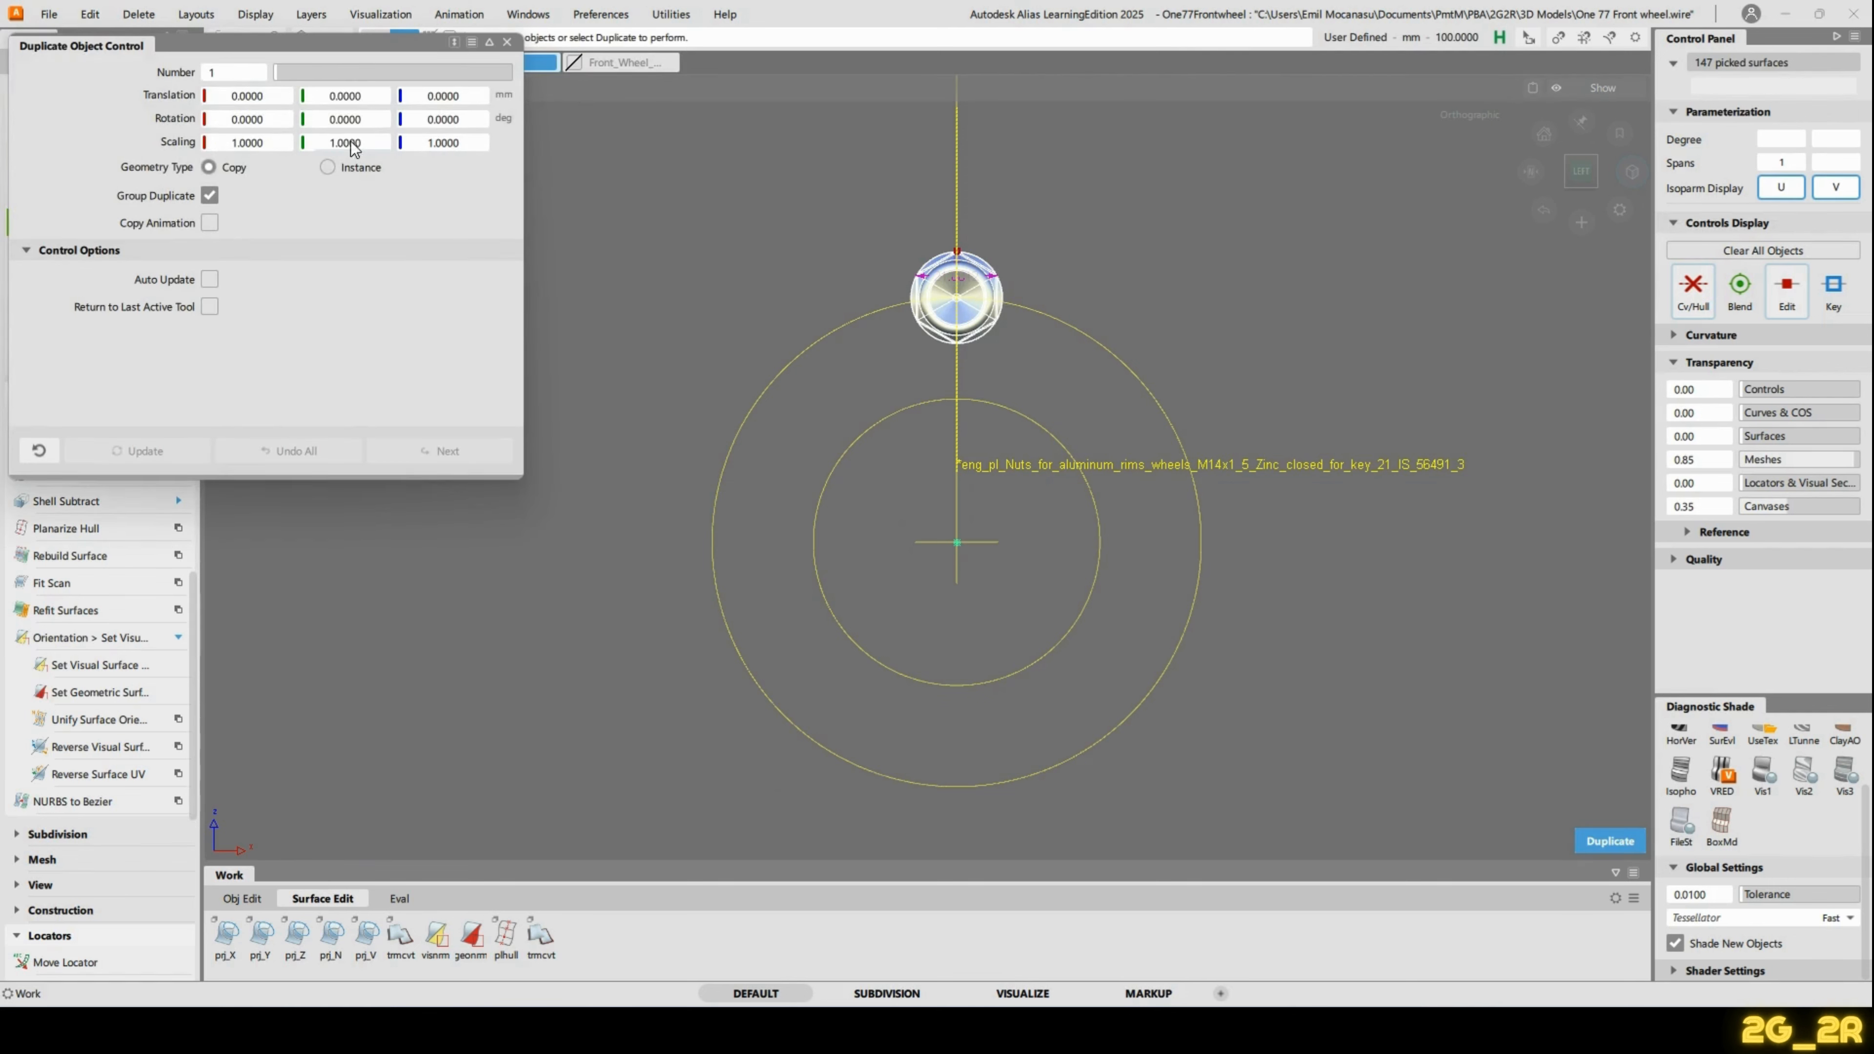
pyautogui.doubleClick(213, 71)
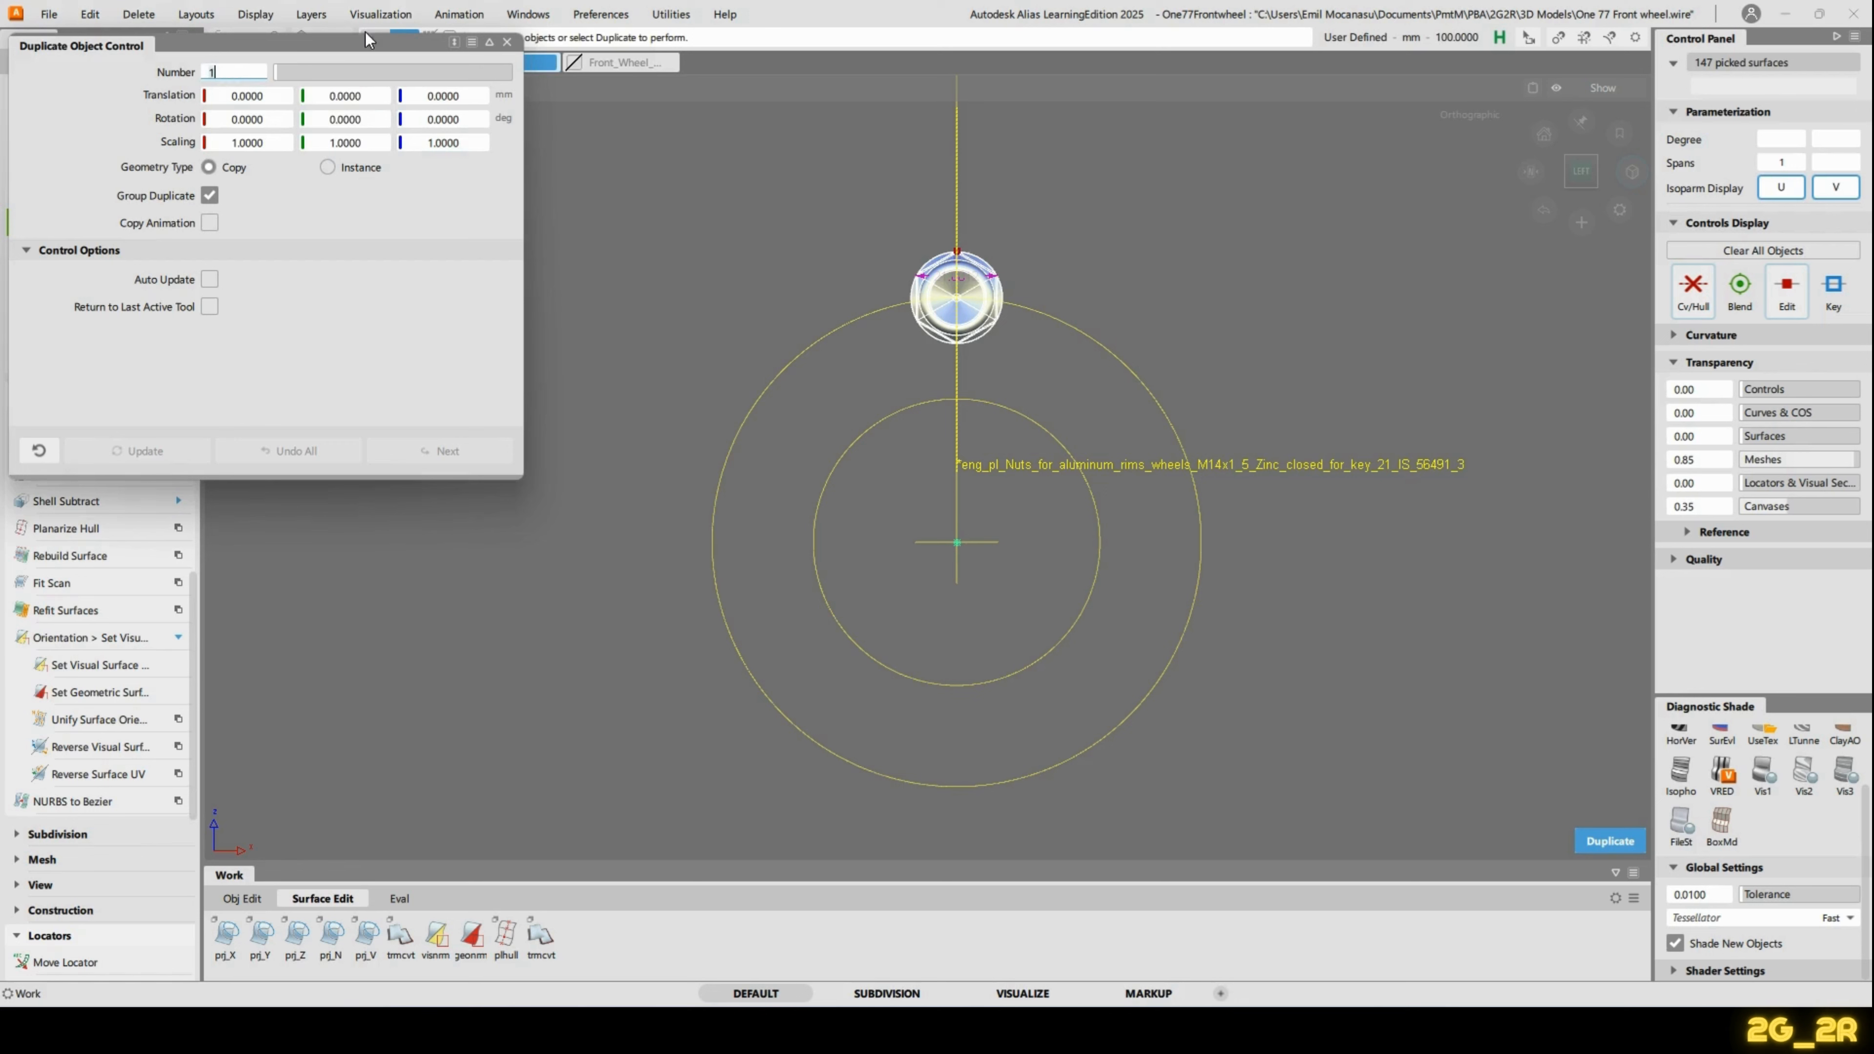
pyautogui.write('4')
pyautogui.doubleClick(369, 120)
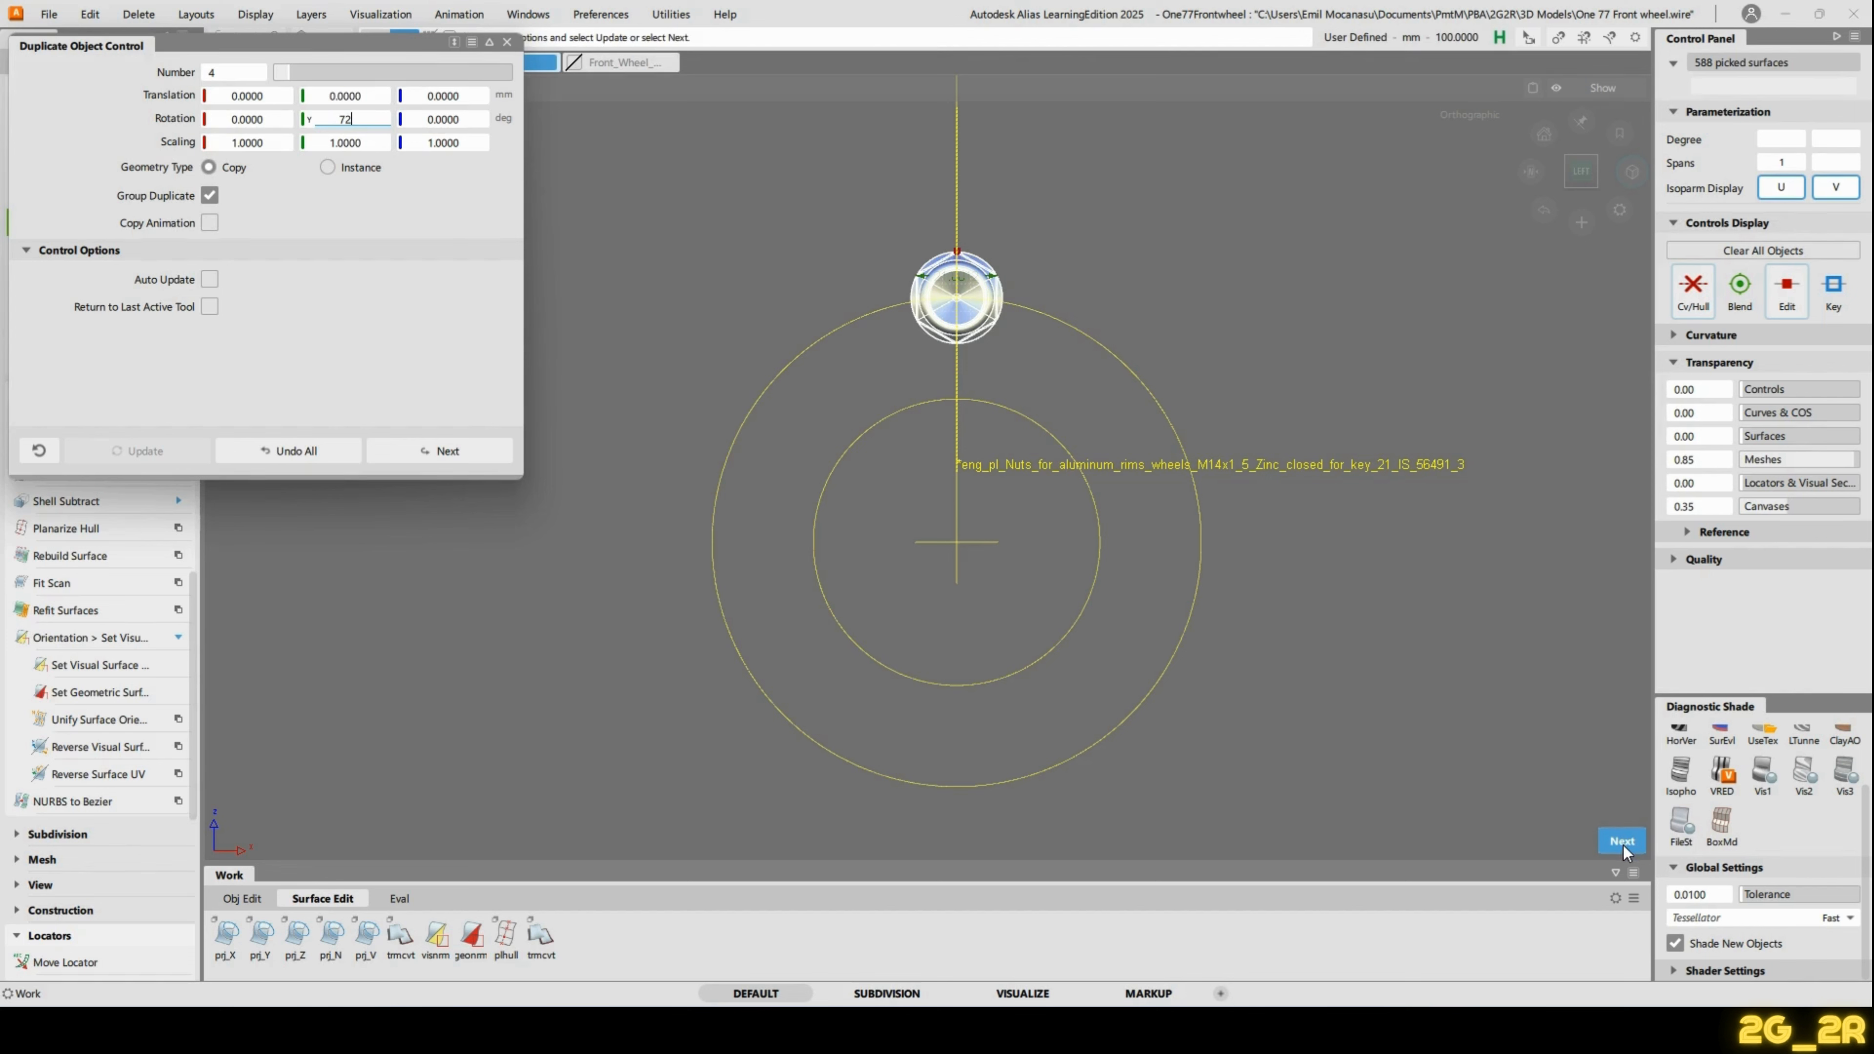
pyautogui.moveTo(282, 37); pyautogui.dragTo(343, 122)
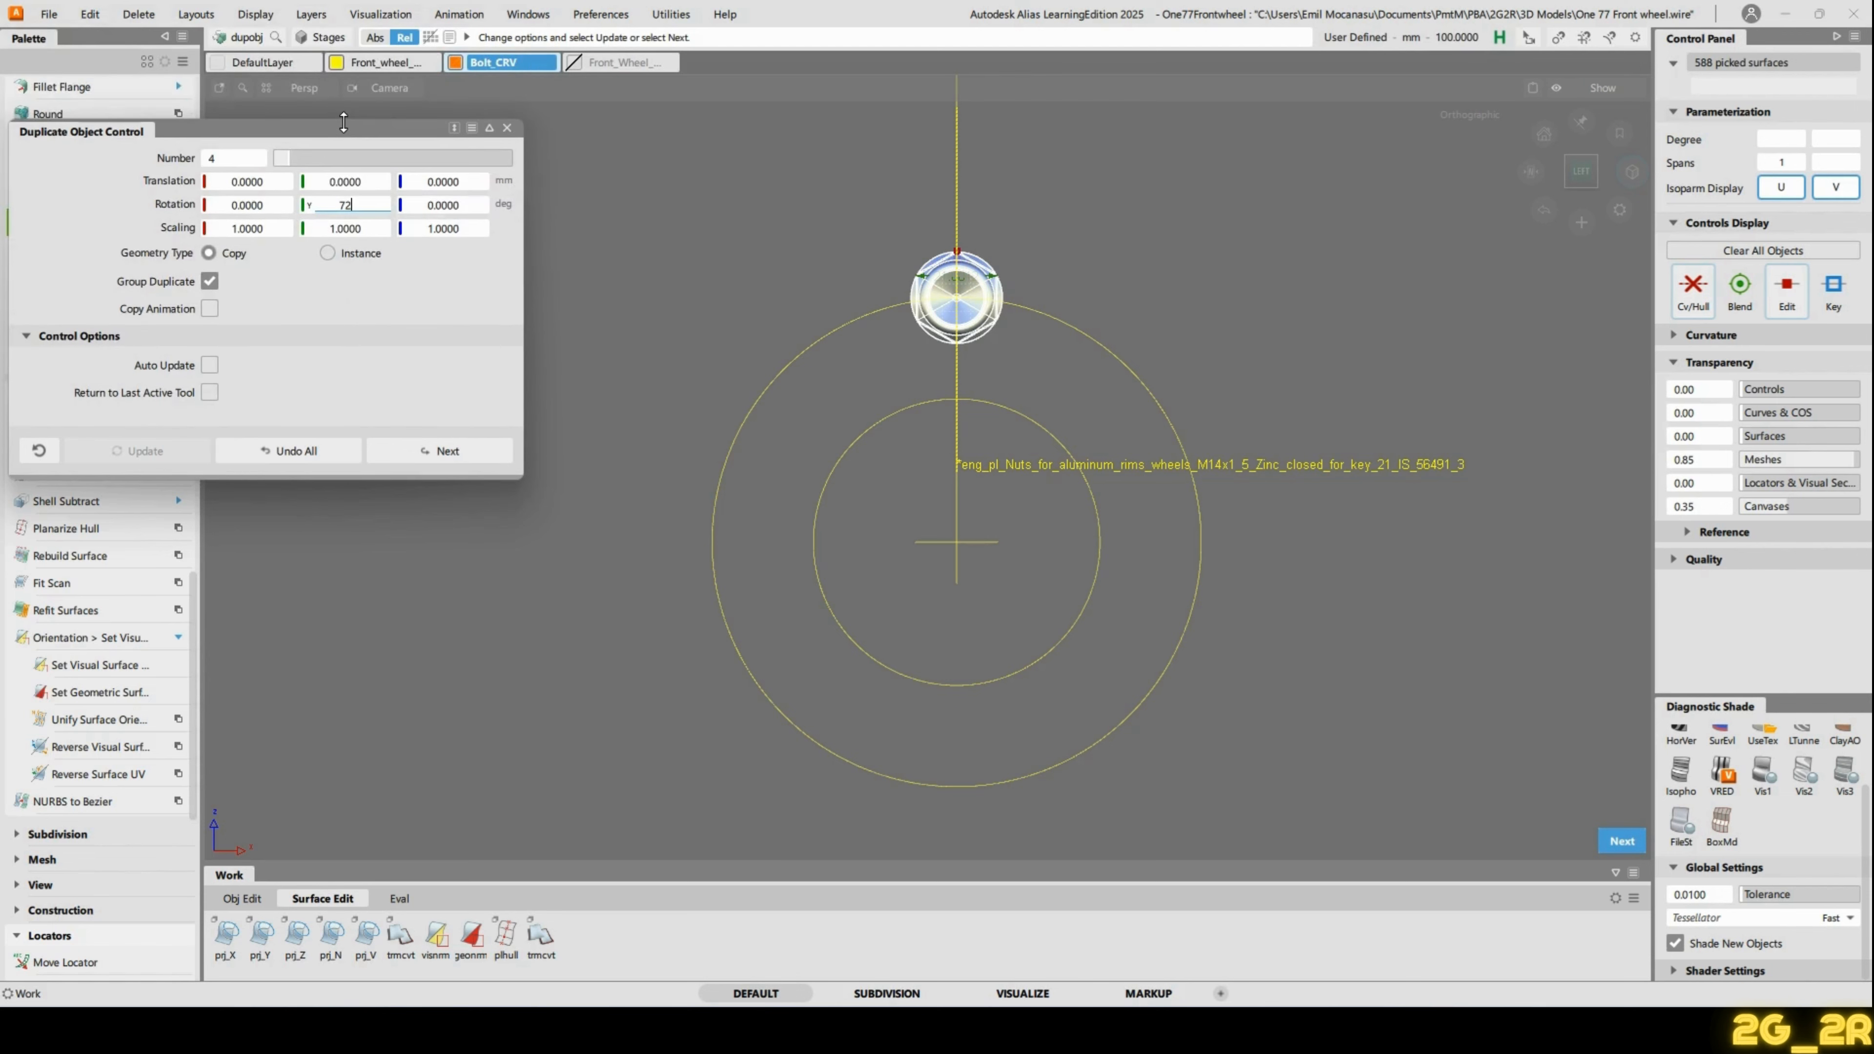
pyautogui.click(1622, 841)
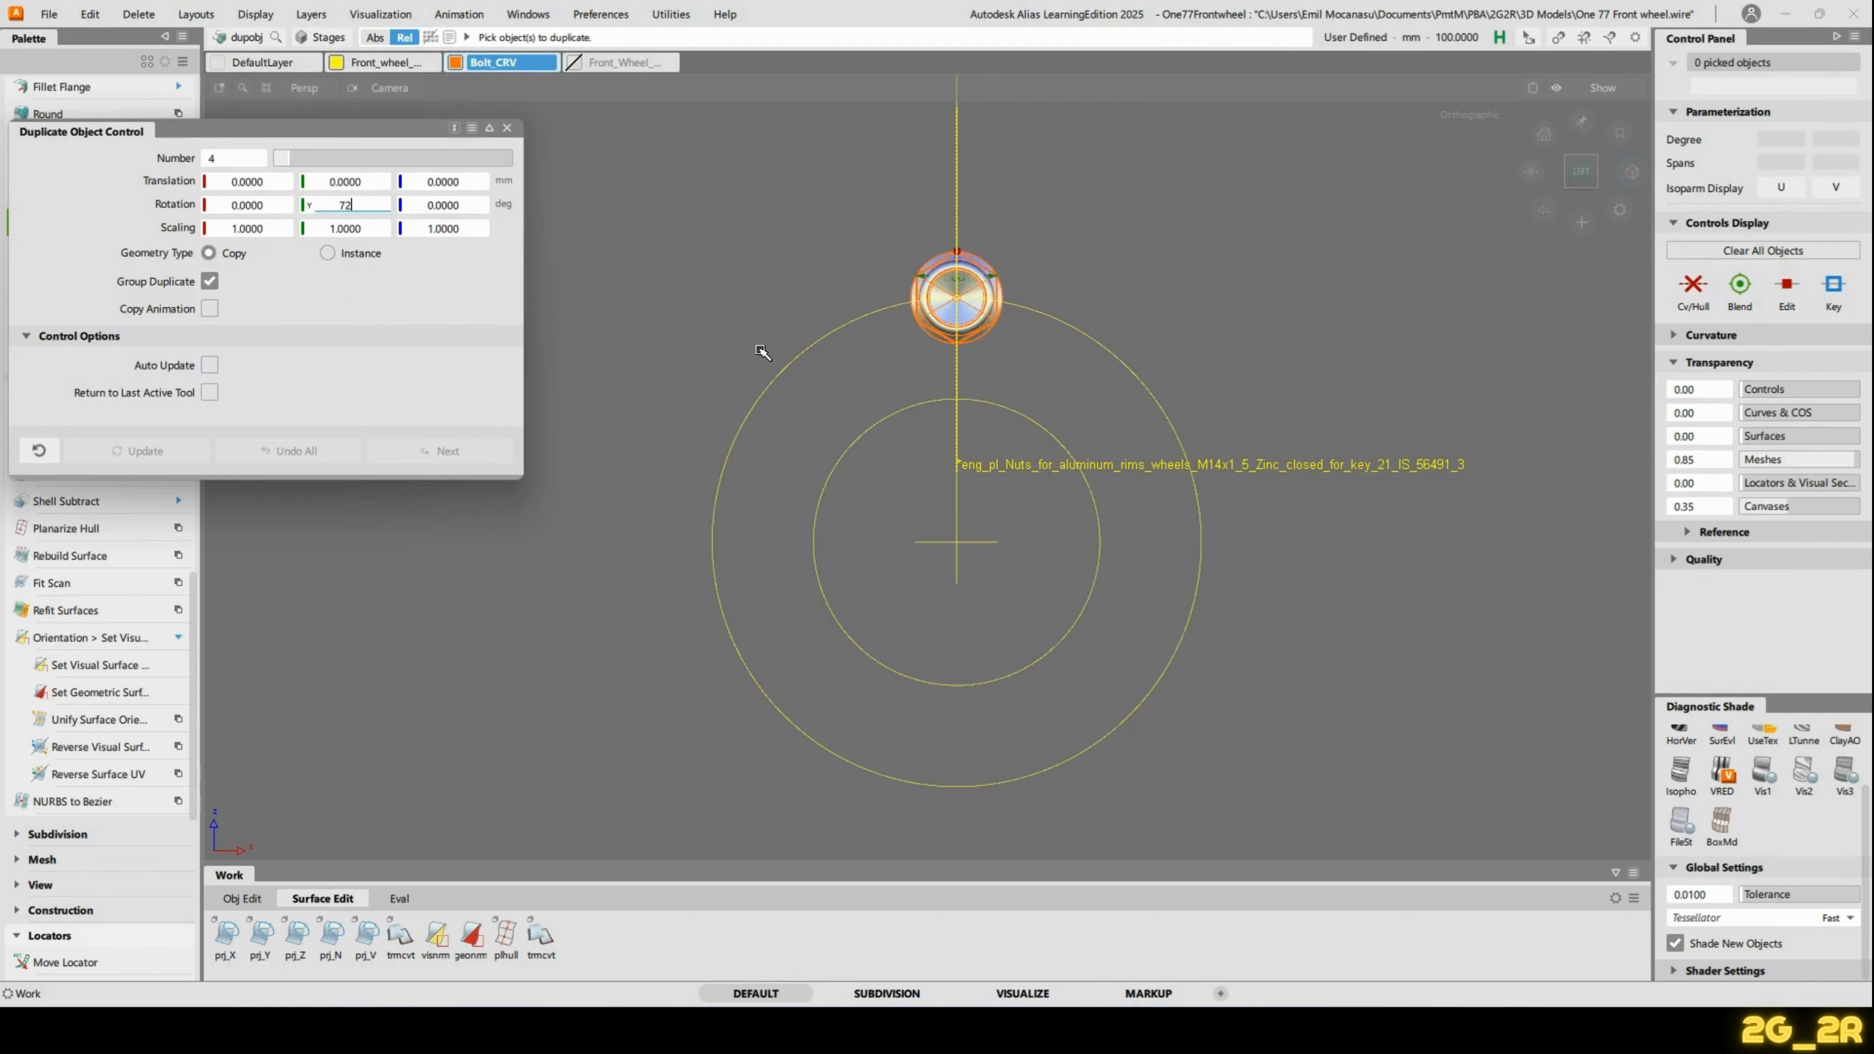
# Delete the duplicate bolt group that overlaps the original bolt.
pyautogui.keyDown('alt'); pyautogui.keyDown('shift'); pyautogui.moveTo(658, 291); pyautogui.dragTo(920, 300); pyautogui.keyUp('shift'); pyautogui.keyUp('alt')
pyautogui.press('q')
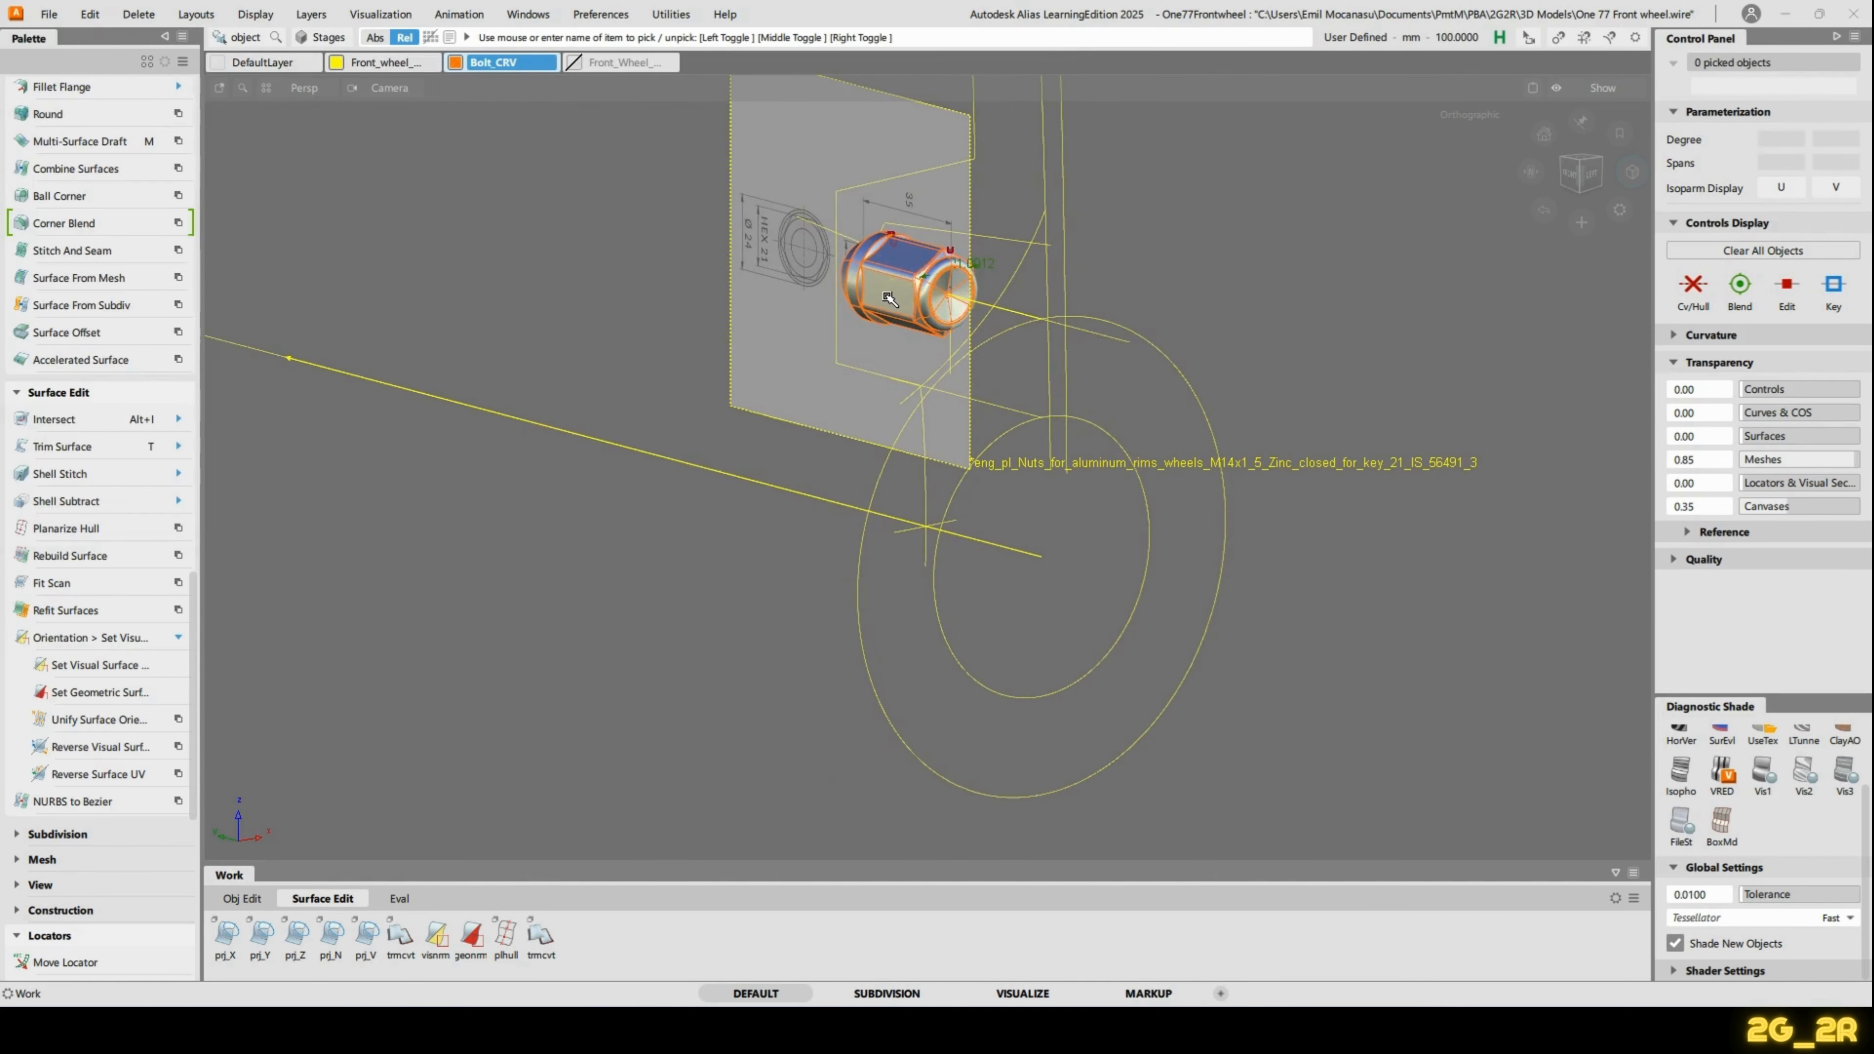
pyautogui.click(887, 297)
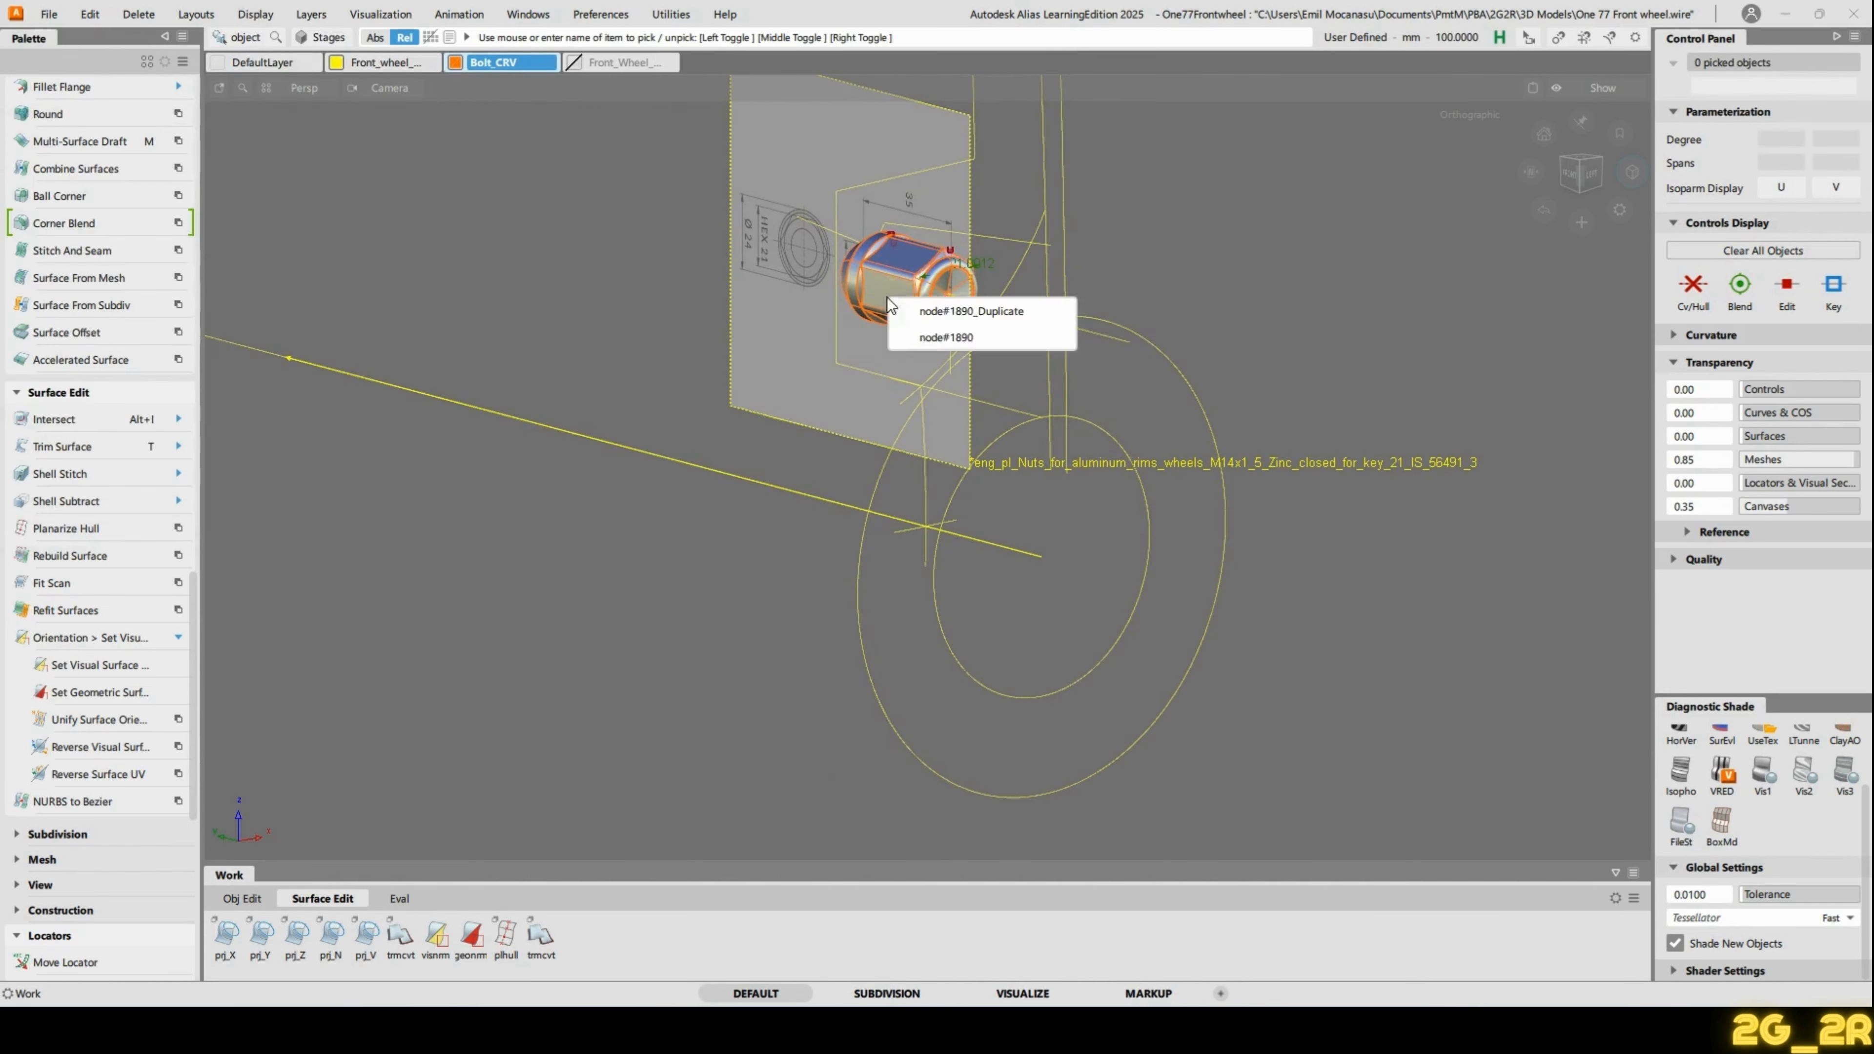
pyautogui.click(985, 313)
pyautogui.keyDown('alt'); pyautogui.keyDown('shift'); pyautogui.moveTo(1221, 189); pyautogui.dragTo(1214, 452, button='right'); pyautogui.keyUp('shift'); pyautogui.keyUp('alt')
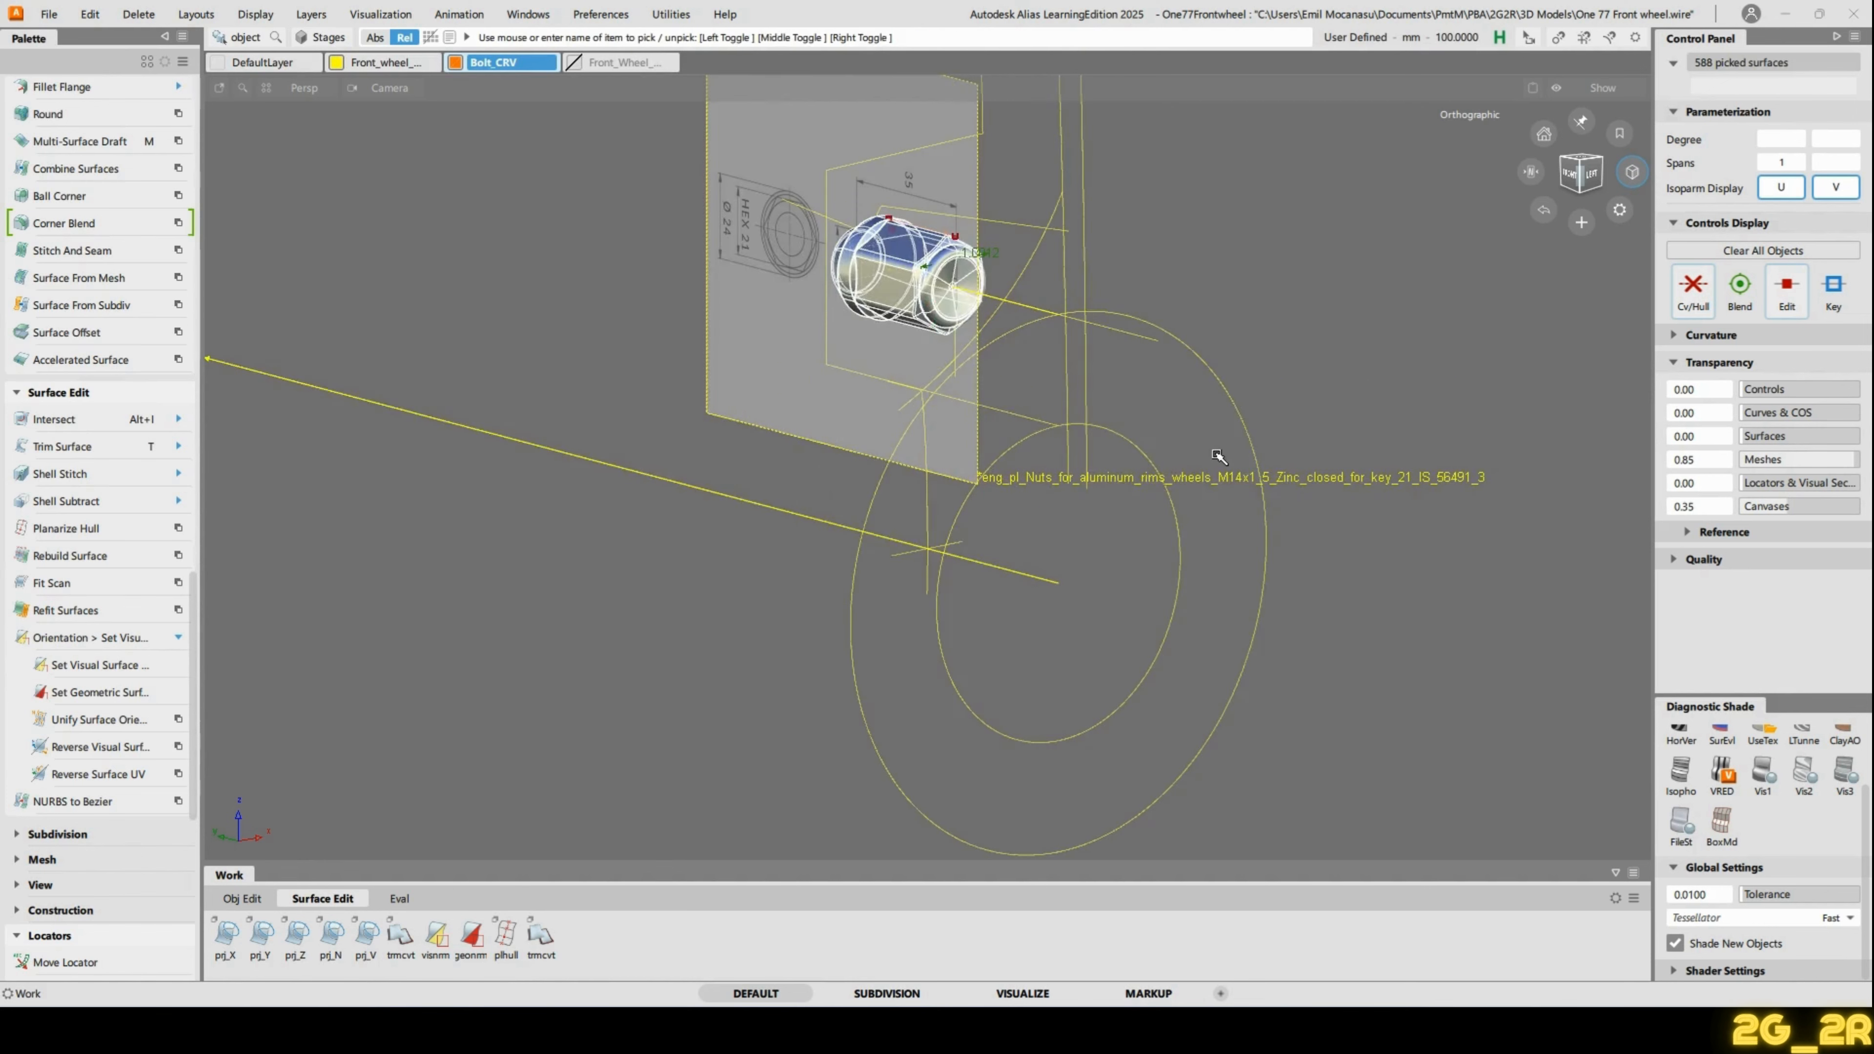
pyautogui.press('Delete')
pyautogui.click(883, 572)
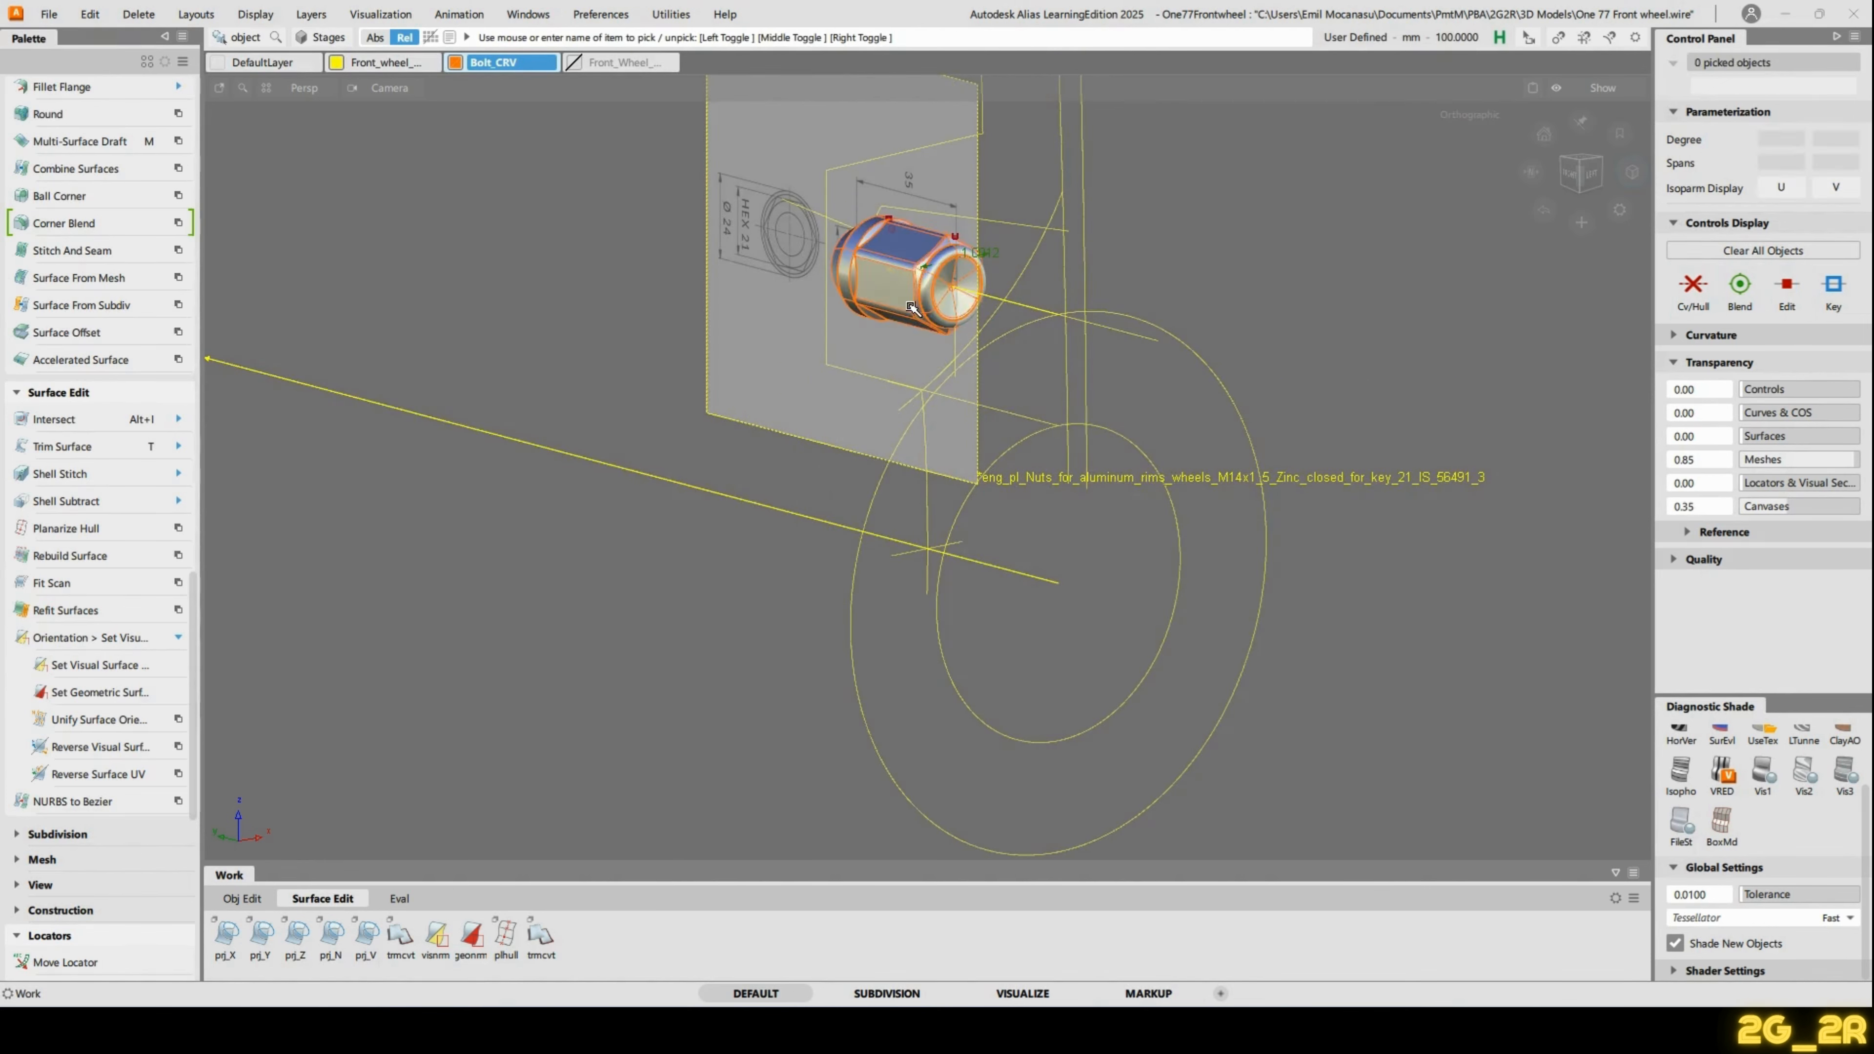
pyautogui.click(887, 295)
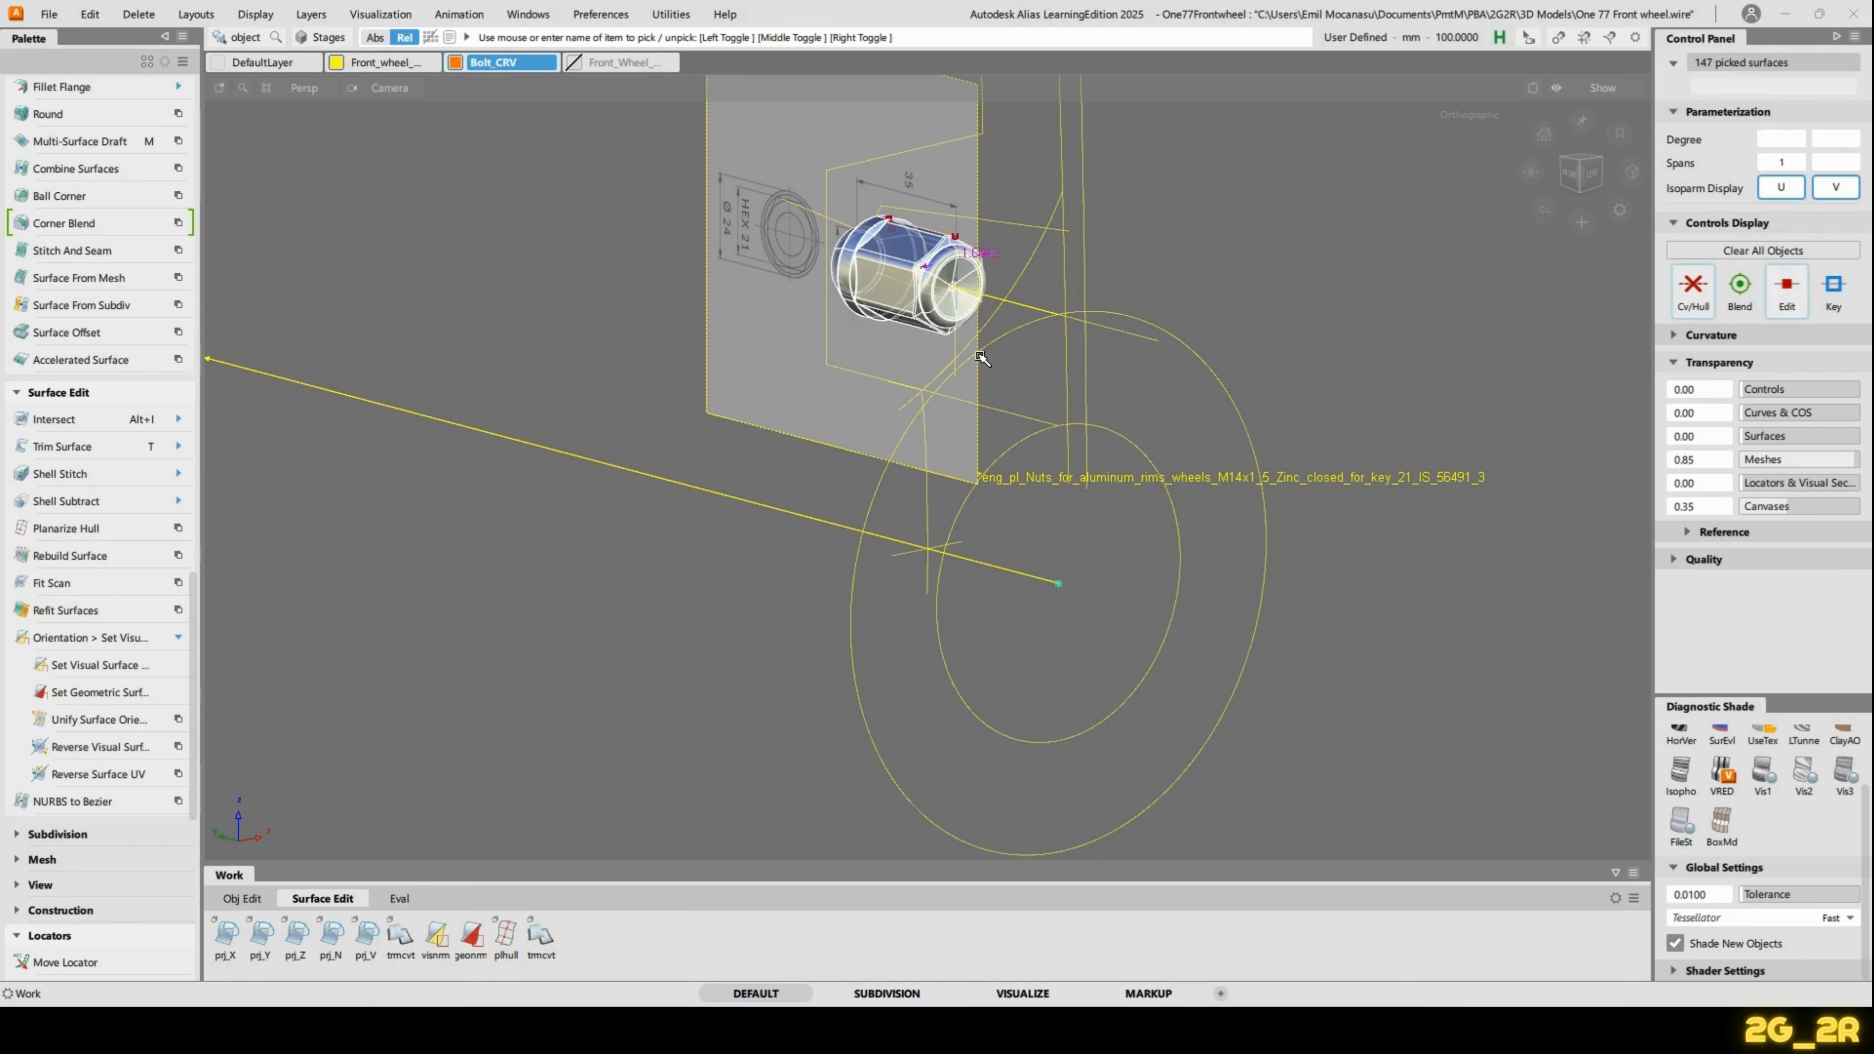
pyautogui.press('Delete')
pyautogui.press('Return')
pyautogui.hotkey('ctrl', 'z')
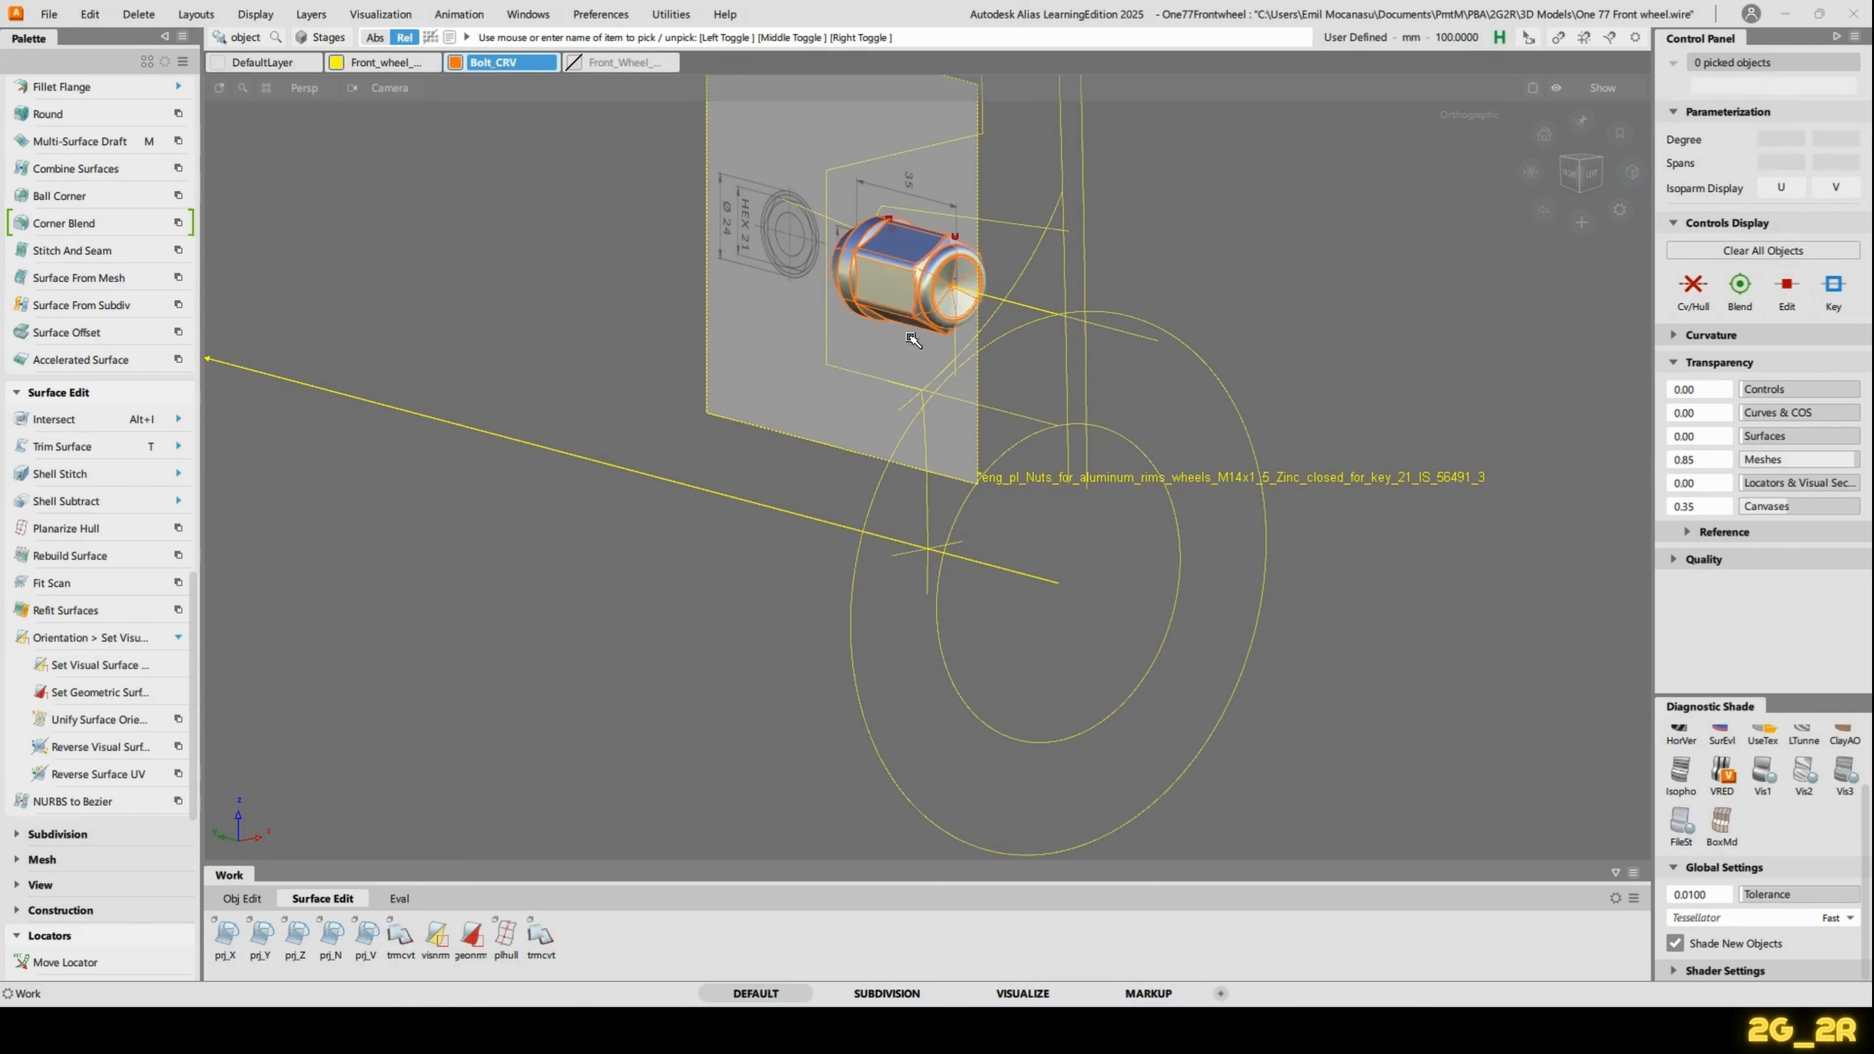
# Duplicate the original bolt around the wheel centre as 4 grouped copies rotated 72 degrees about Y, and finish the command.
pyautogui.click(887, 295)
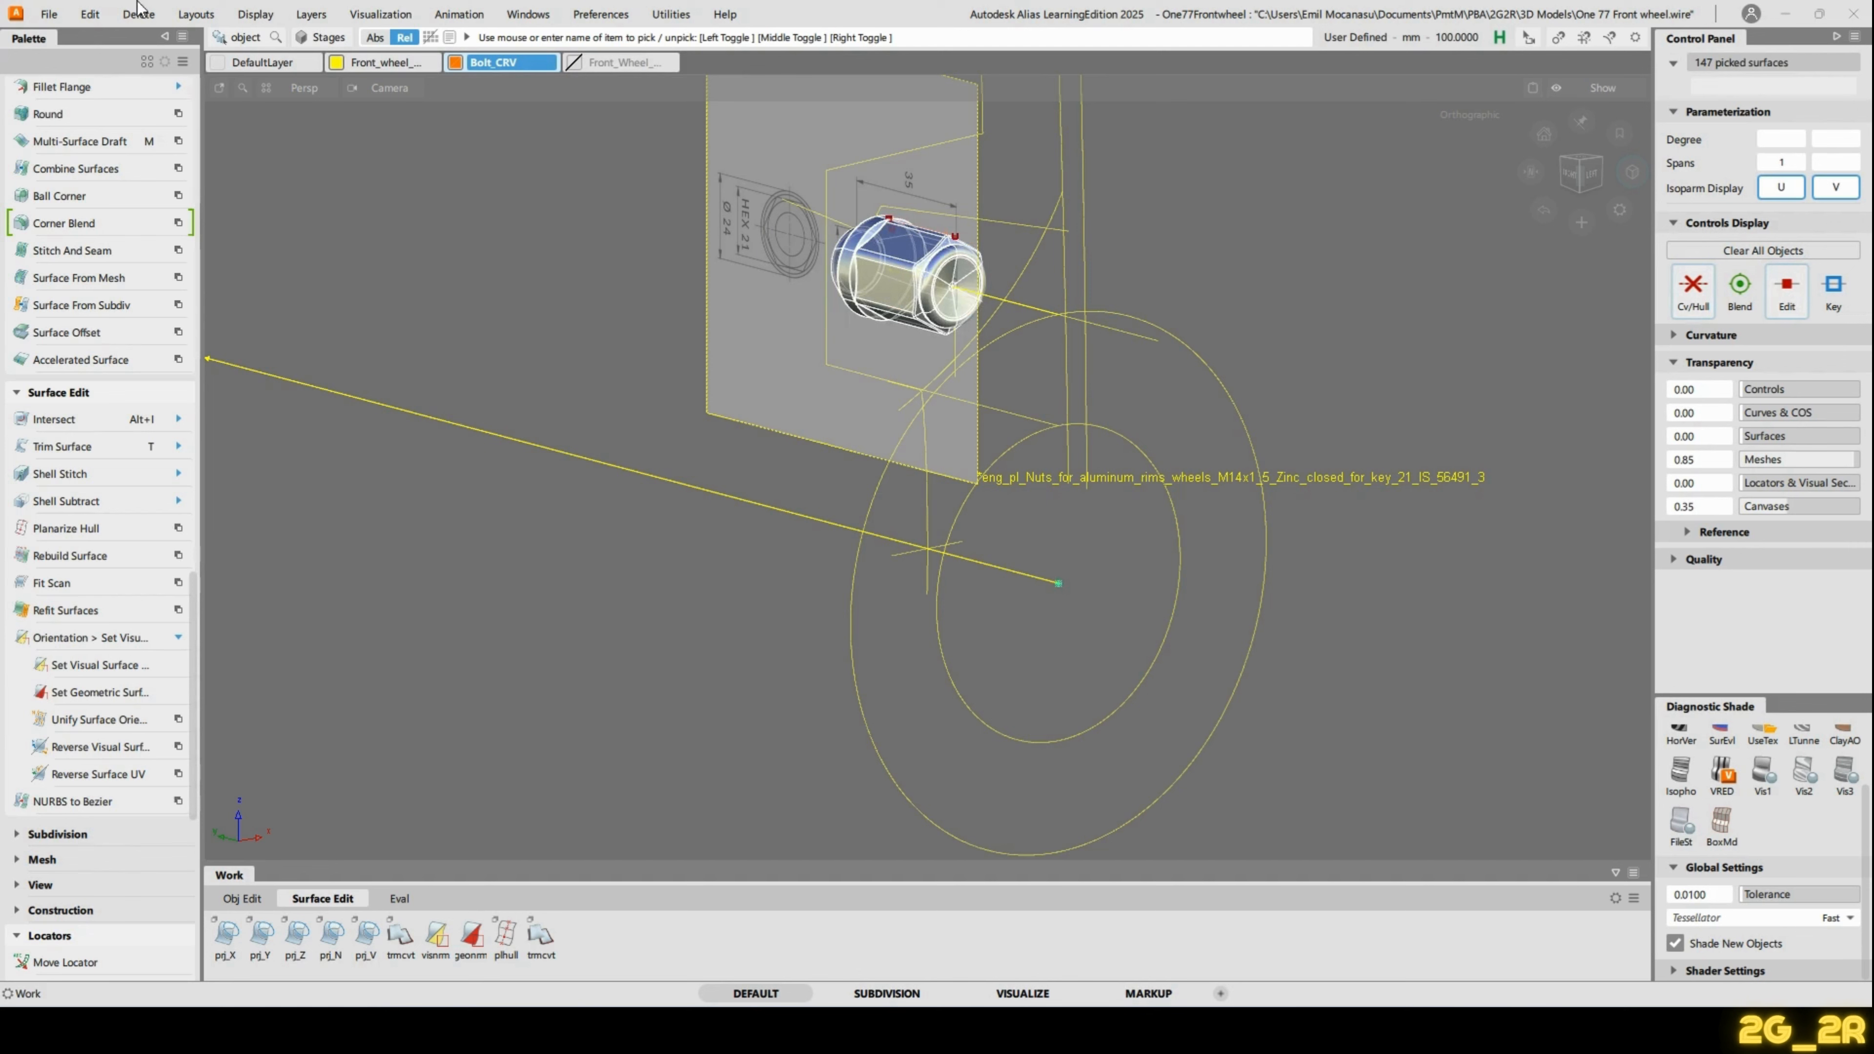
pyautogui.click(89, 14)
pyautogui.moveTo(216, 219)
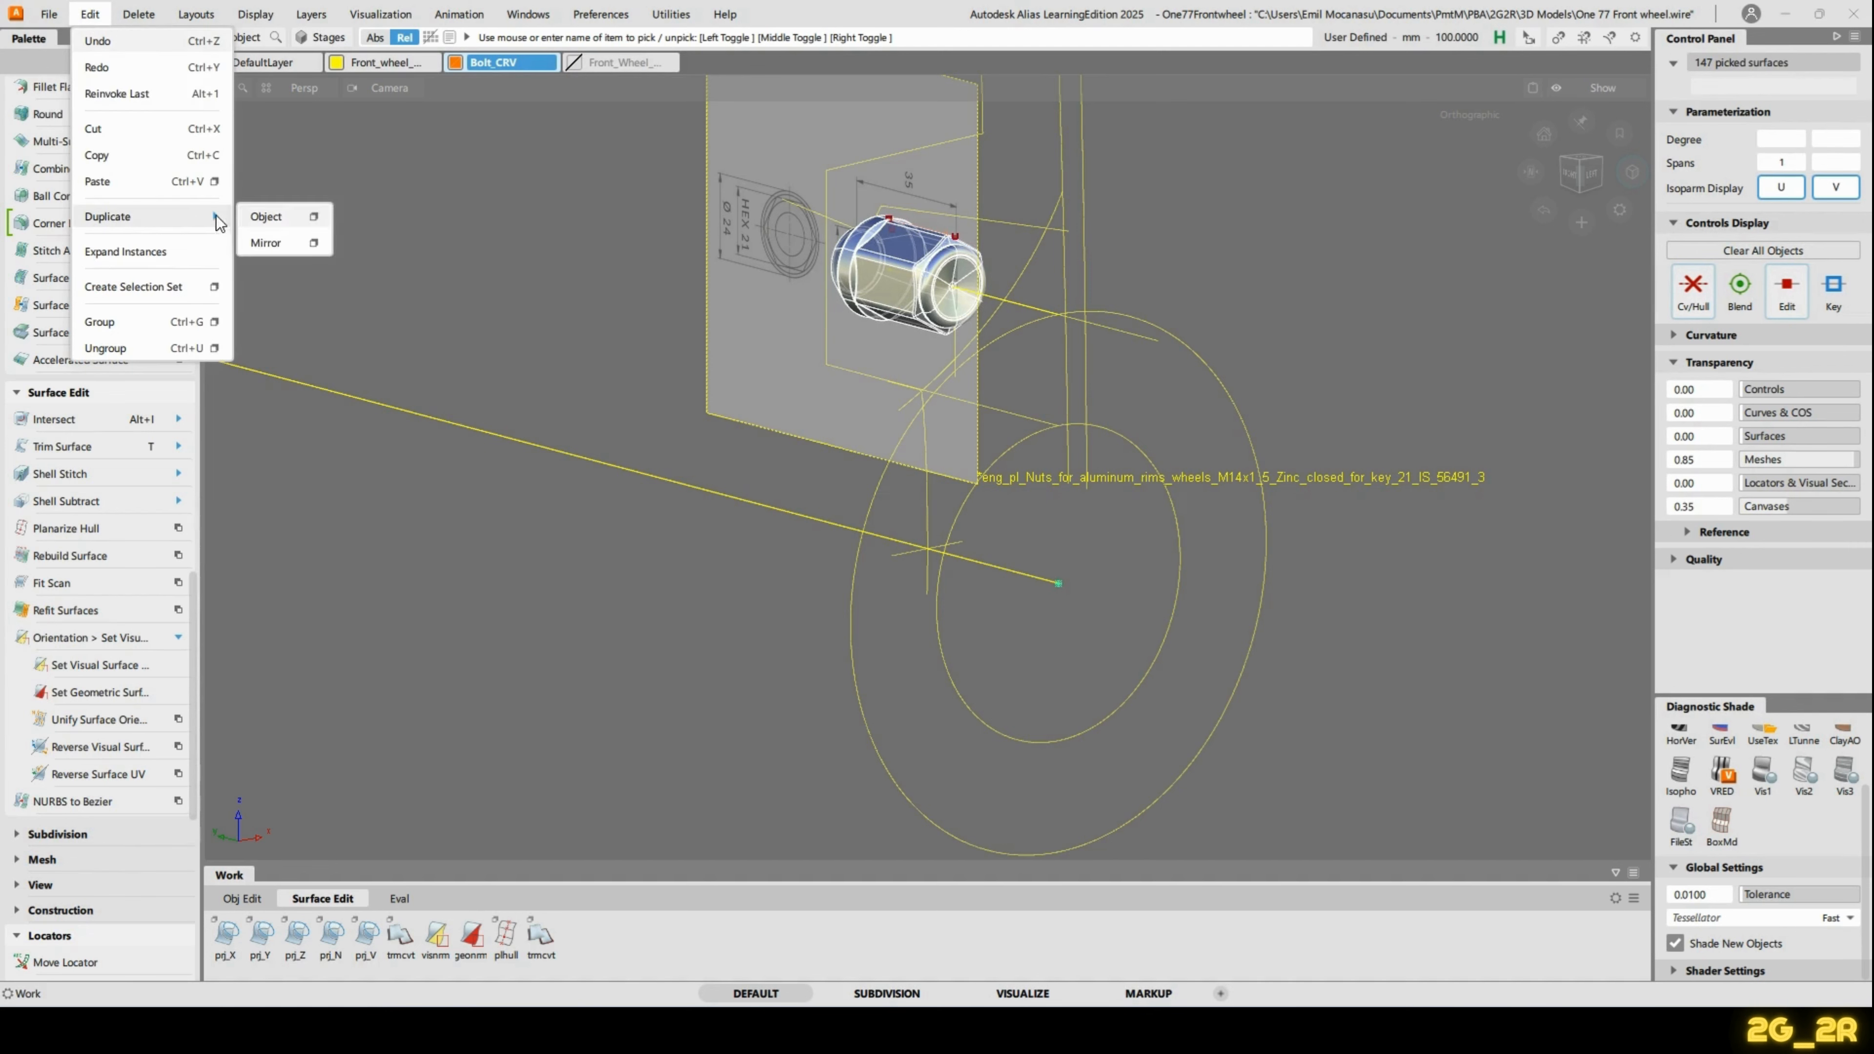
pyautogui.click(317, 219)
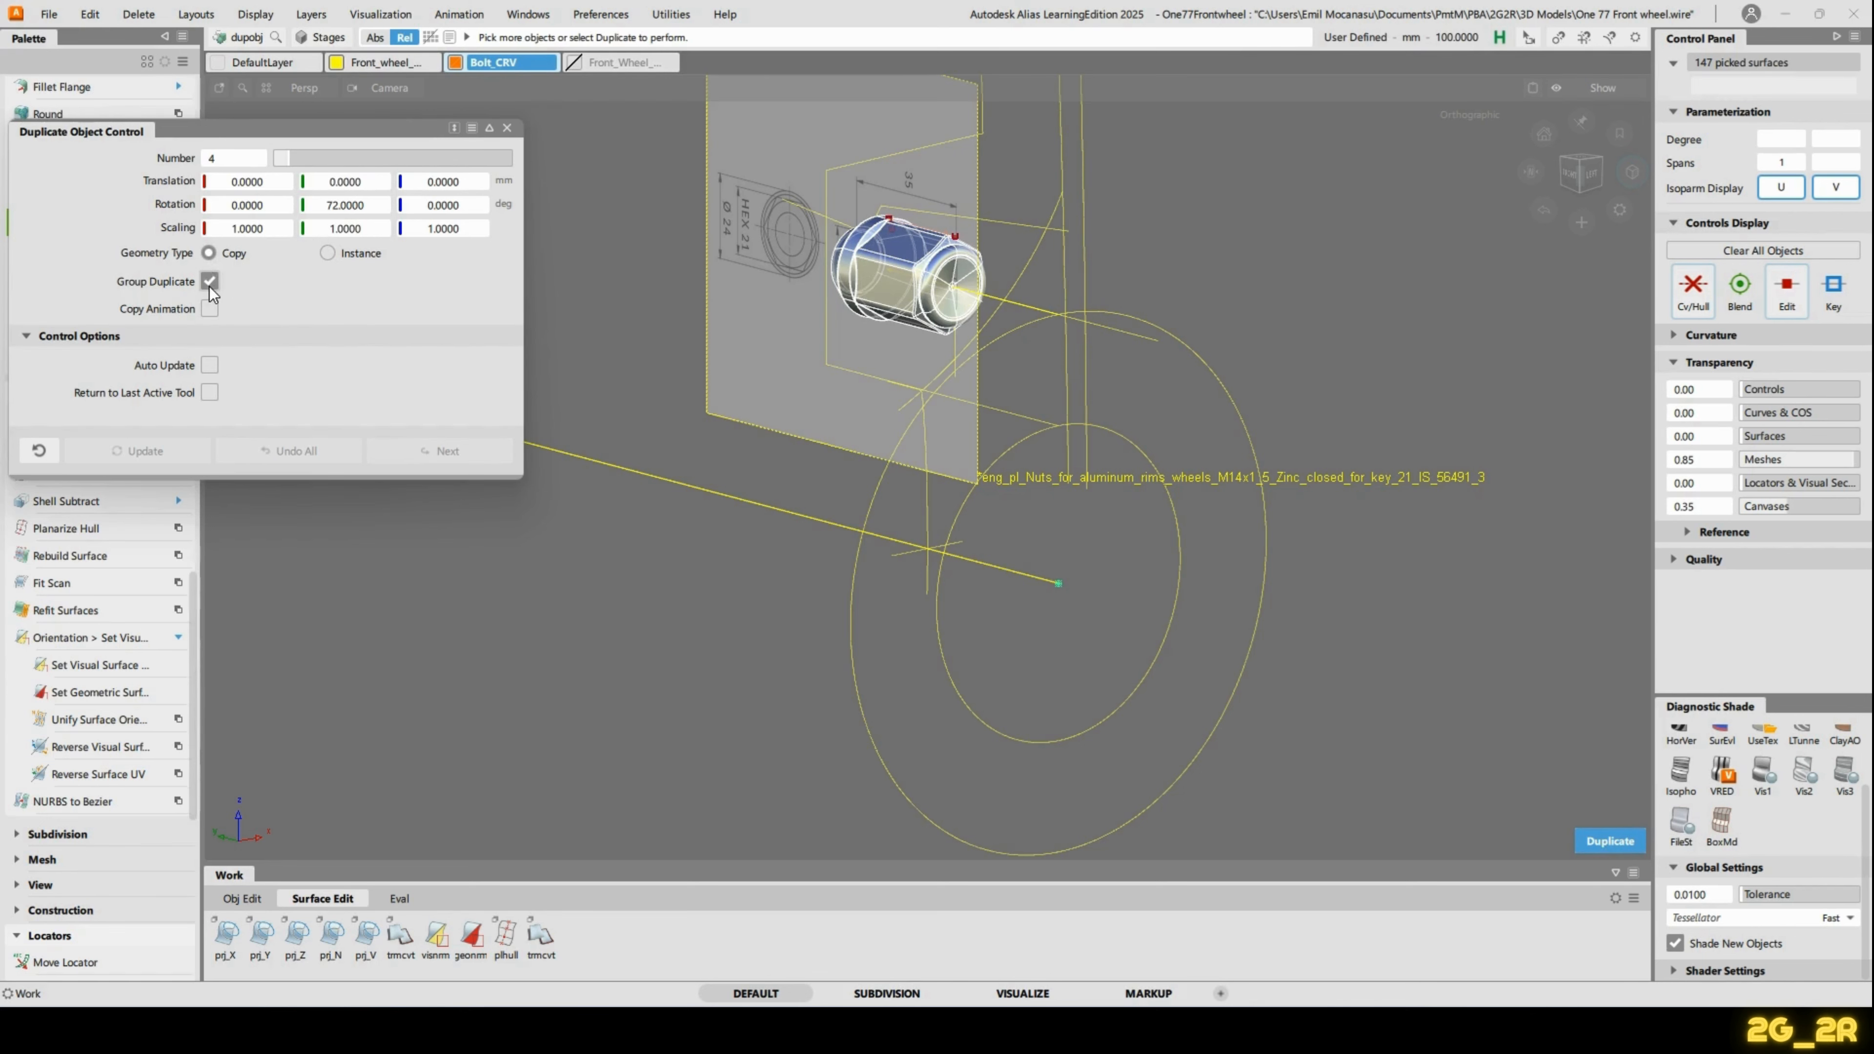
pyautogui.press('Return')
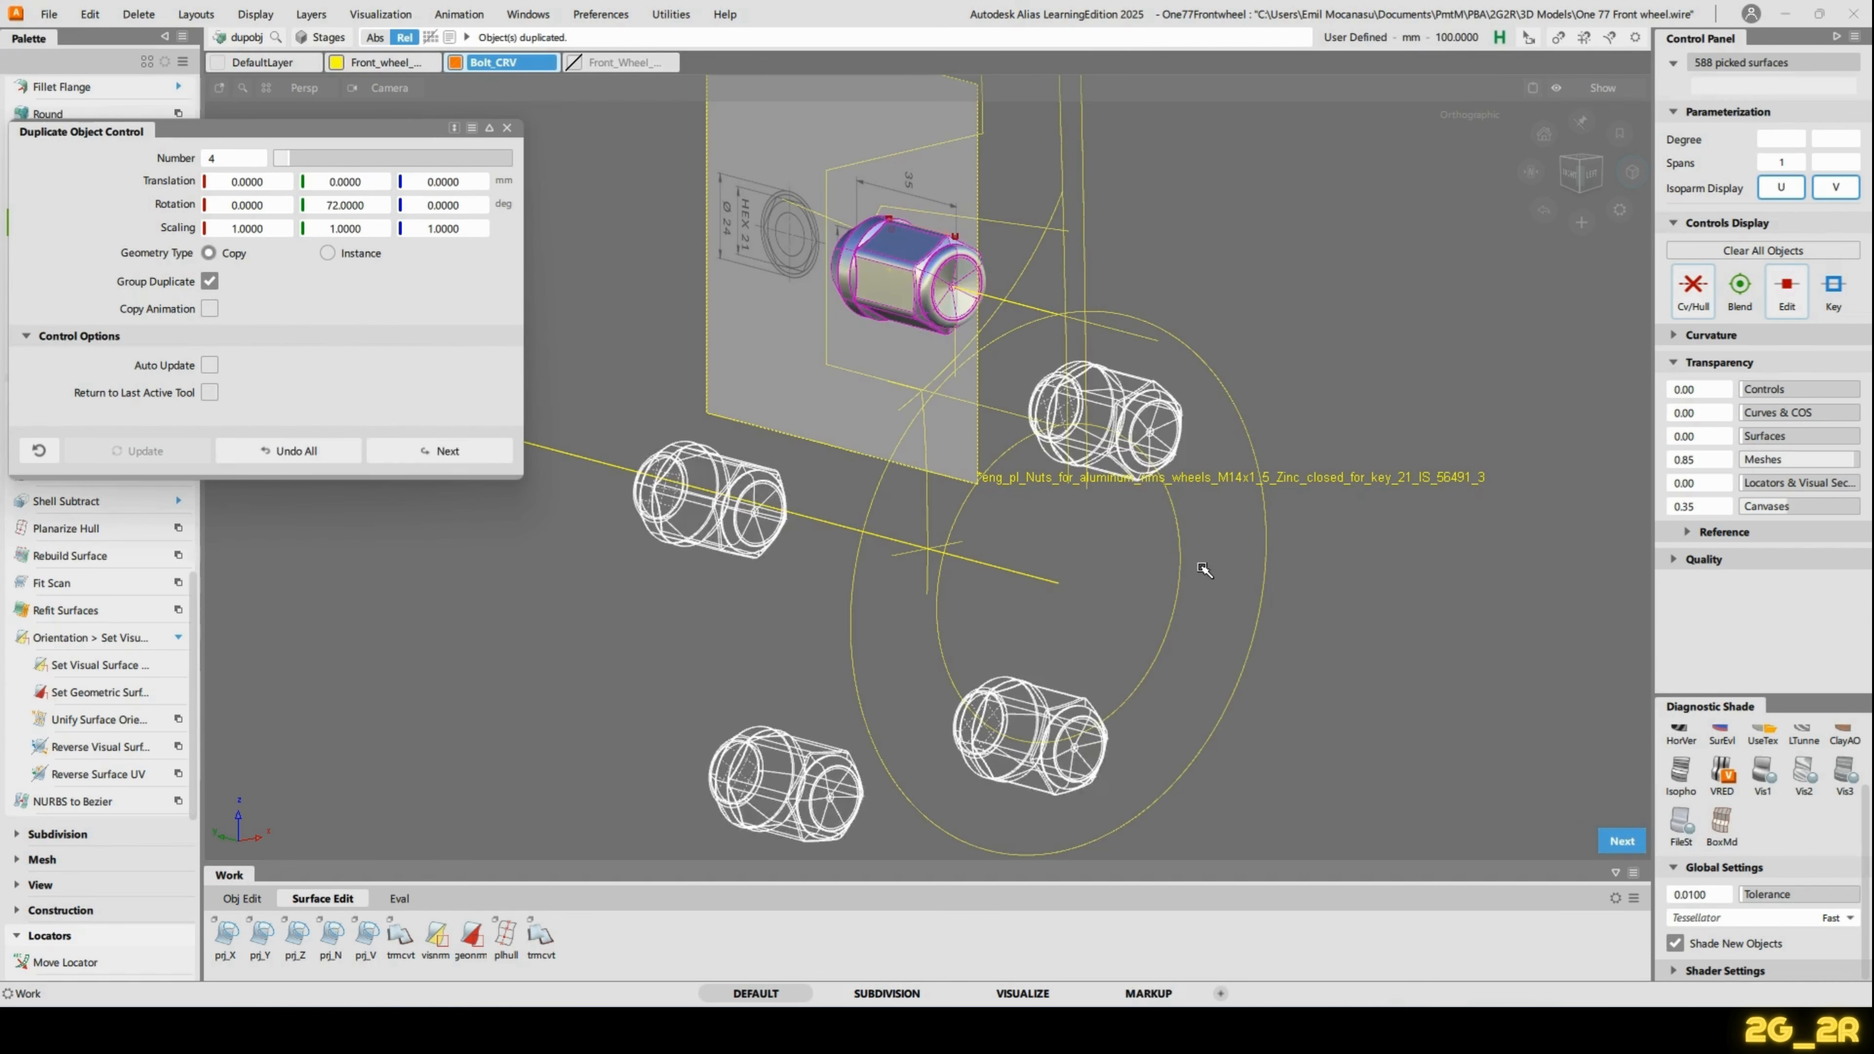
pyautogui.moveTo(1205, 570)
pyautogui.keyDown('alt'); pyautogui.keyDown('shift'); pyautogui.mouseDown()
pyautogui.moveTo(1055, 413)
pyautogui.moveTo(1210, 536)
pyautogui.mouseUp(); pyautogui.keyUp('shift'); pyautogui.keyUp('alt')
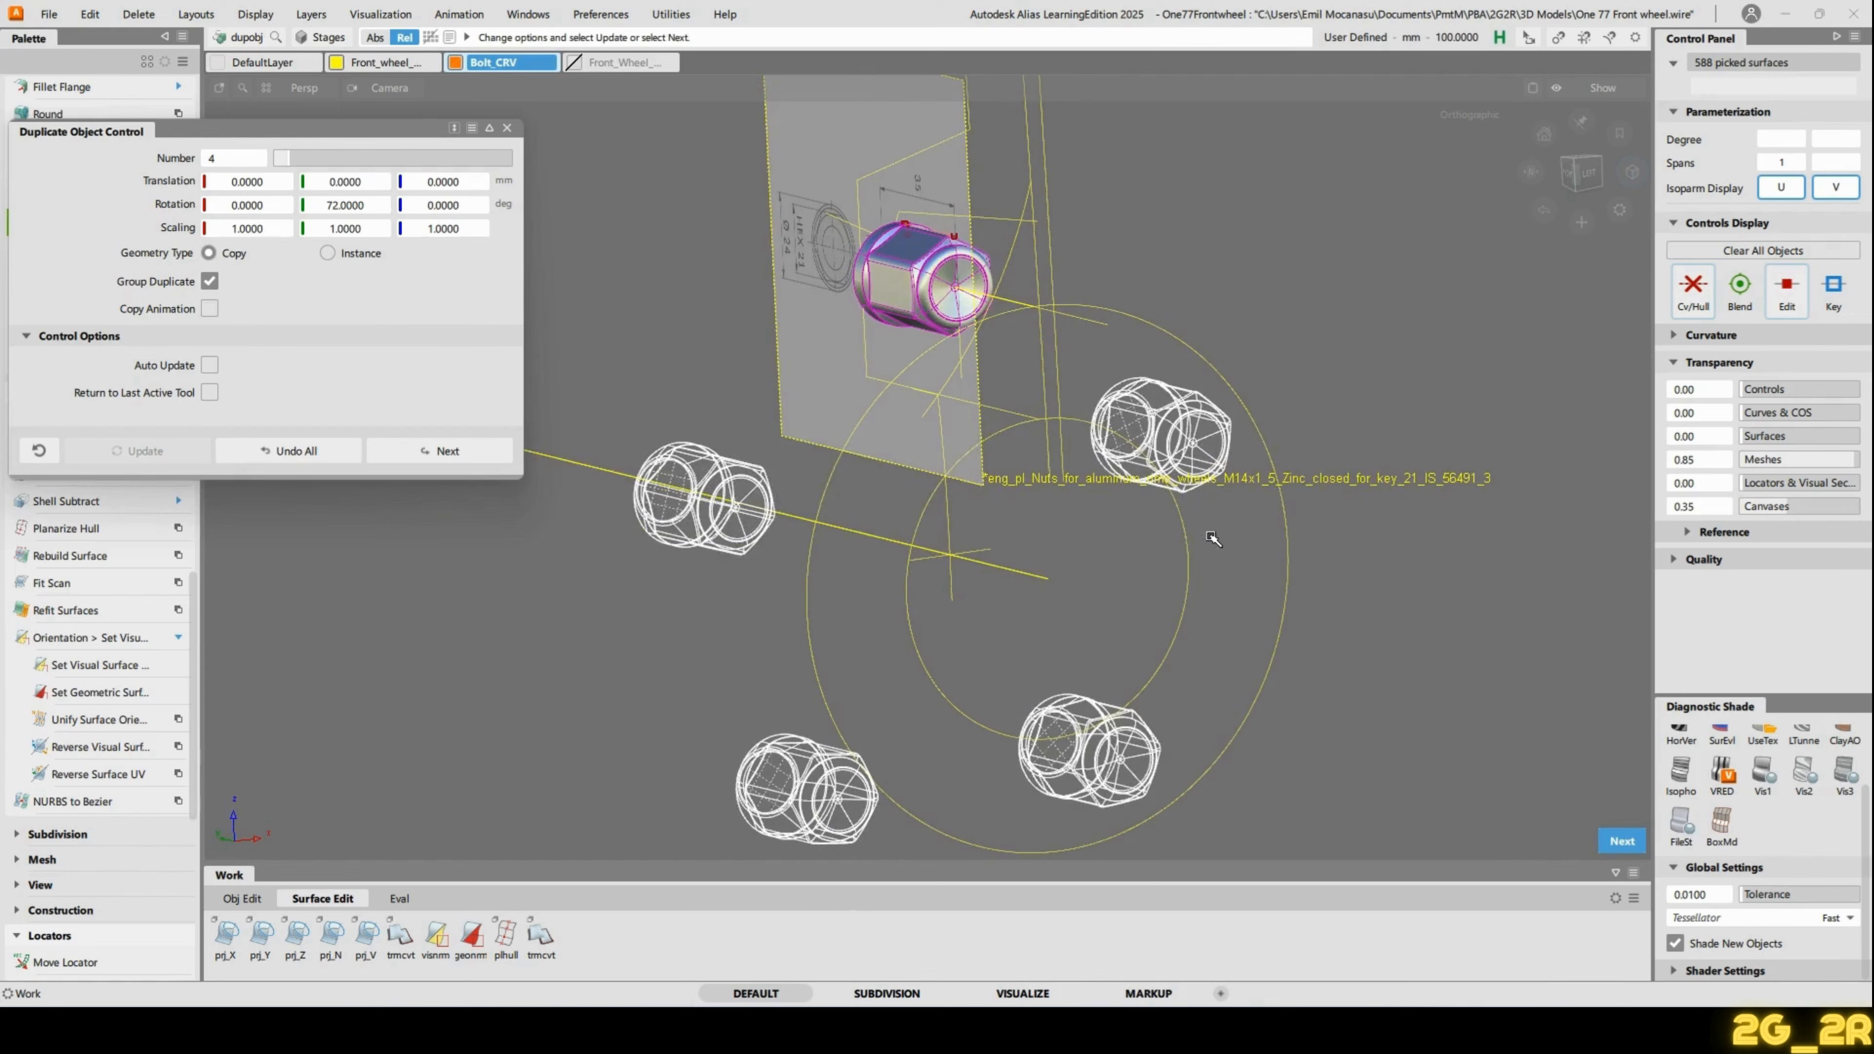
pyautogui.press('space')
pyautogui.click(507, 128)
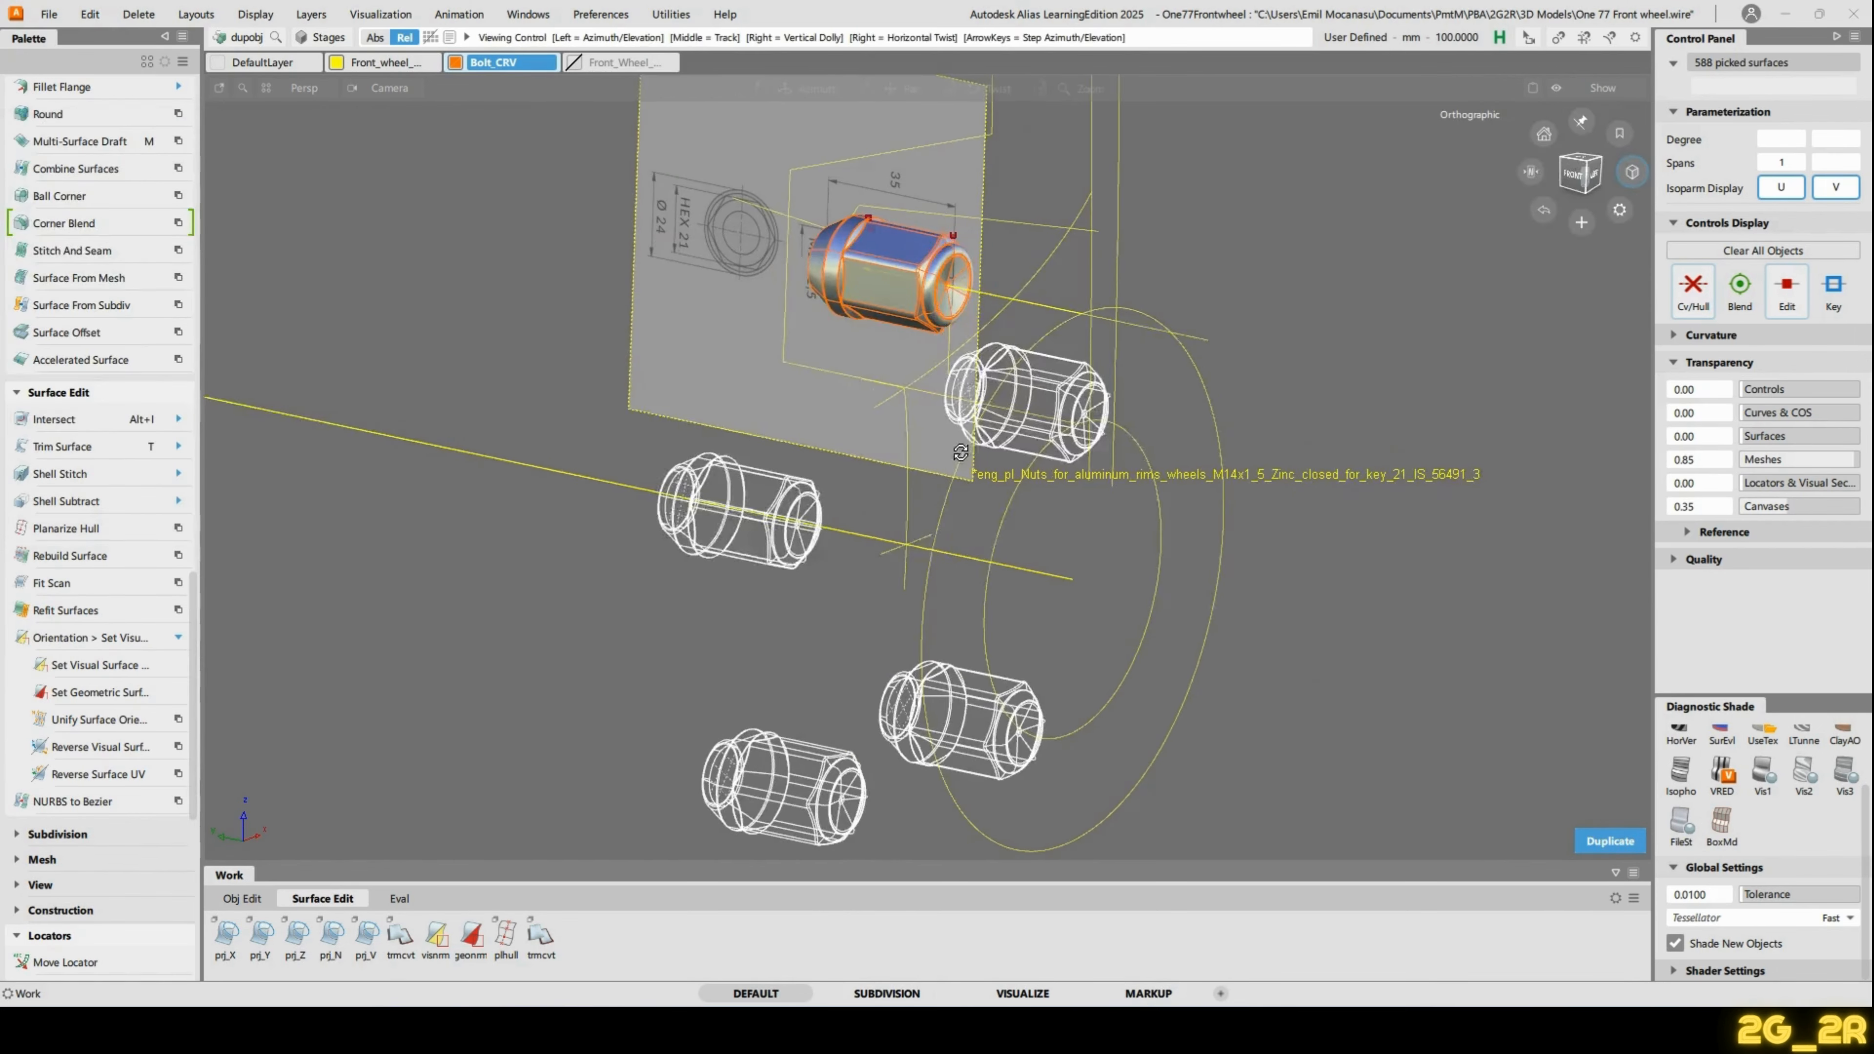
pyautogui.keyDown('alt'); pyautogui.keyDown('shift'); pyautogui.moveTo(959, 517); pyautogui.dragTo(1021, 567); pyautogui.keyUp('shift'); pyautogui.keyUp('alt')
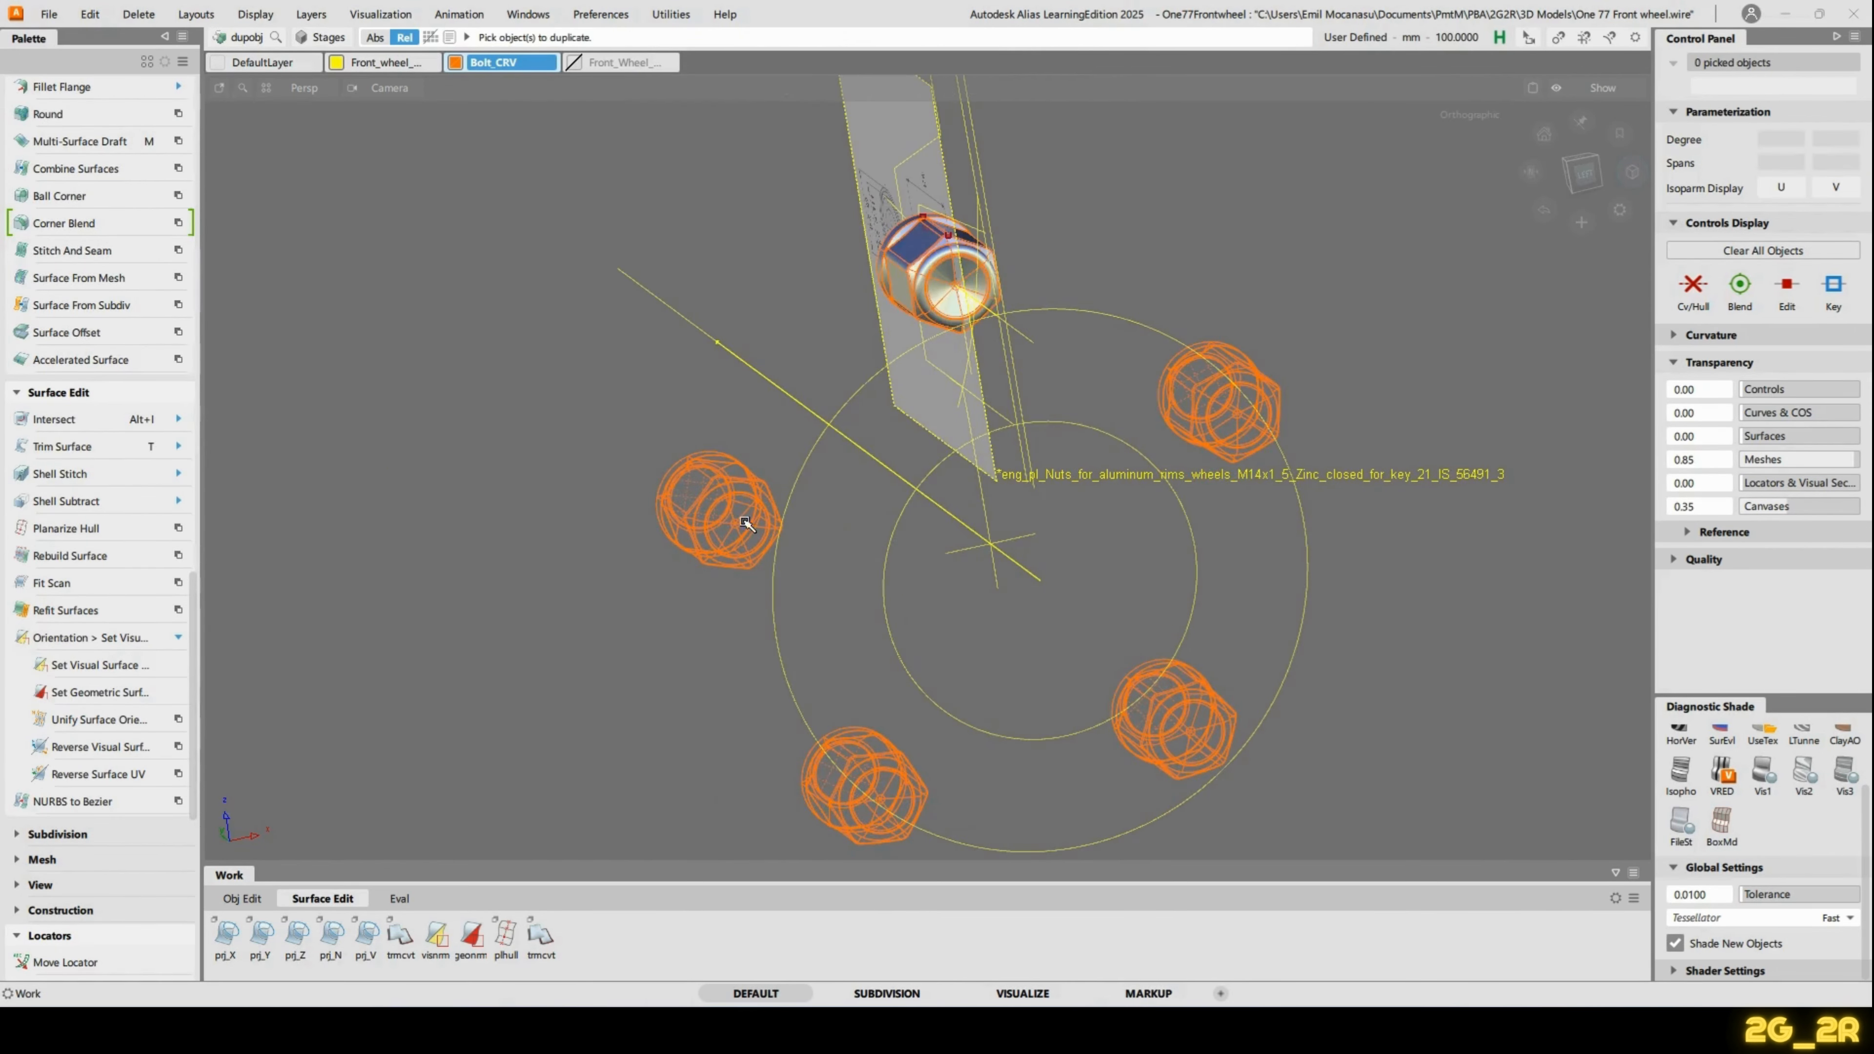
pyautogui.press('Escape')
# Pick all five bolts, reposition their pivot with Move Pivot and clear the selection.
pyautogui.keyDown('alt'); pyautogui.keyDown('shift'); pyautogui.moveTo(745, 676); pyautogui.dragTo(917, 661); pyautogui.keyUp('shift'); pyautogui.keyUp('alt')
pyautogui.keyDown('ctrl'); pyautogui.keyDown('shift'); pyautogui.moveTo(732, 537); pyautogui.dragTo(741, 332); pyautogui.keyUp('shift'); pyautogui.keyUp('ctrl')
pyautogui.click(698, 497)
pyautogui.click(753, 509)
pyautogui.scroll(-4, 649, 477)
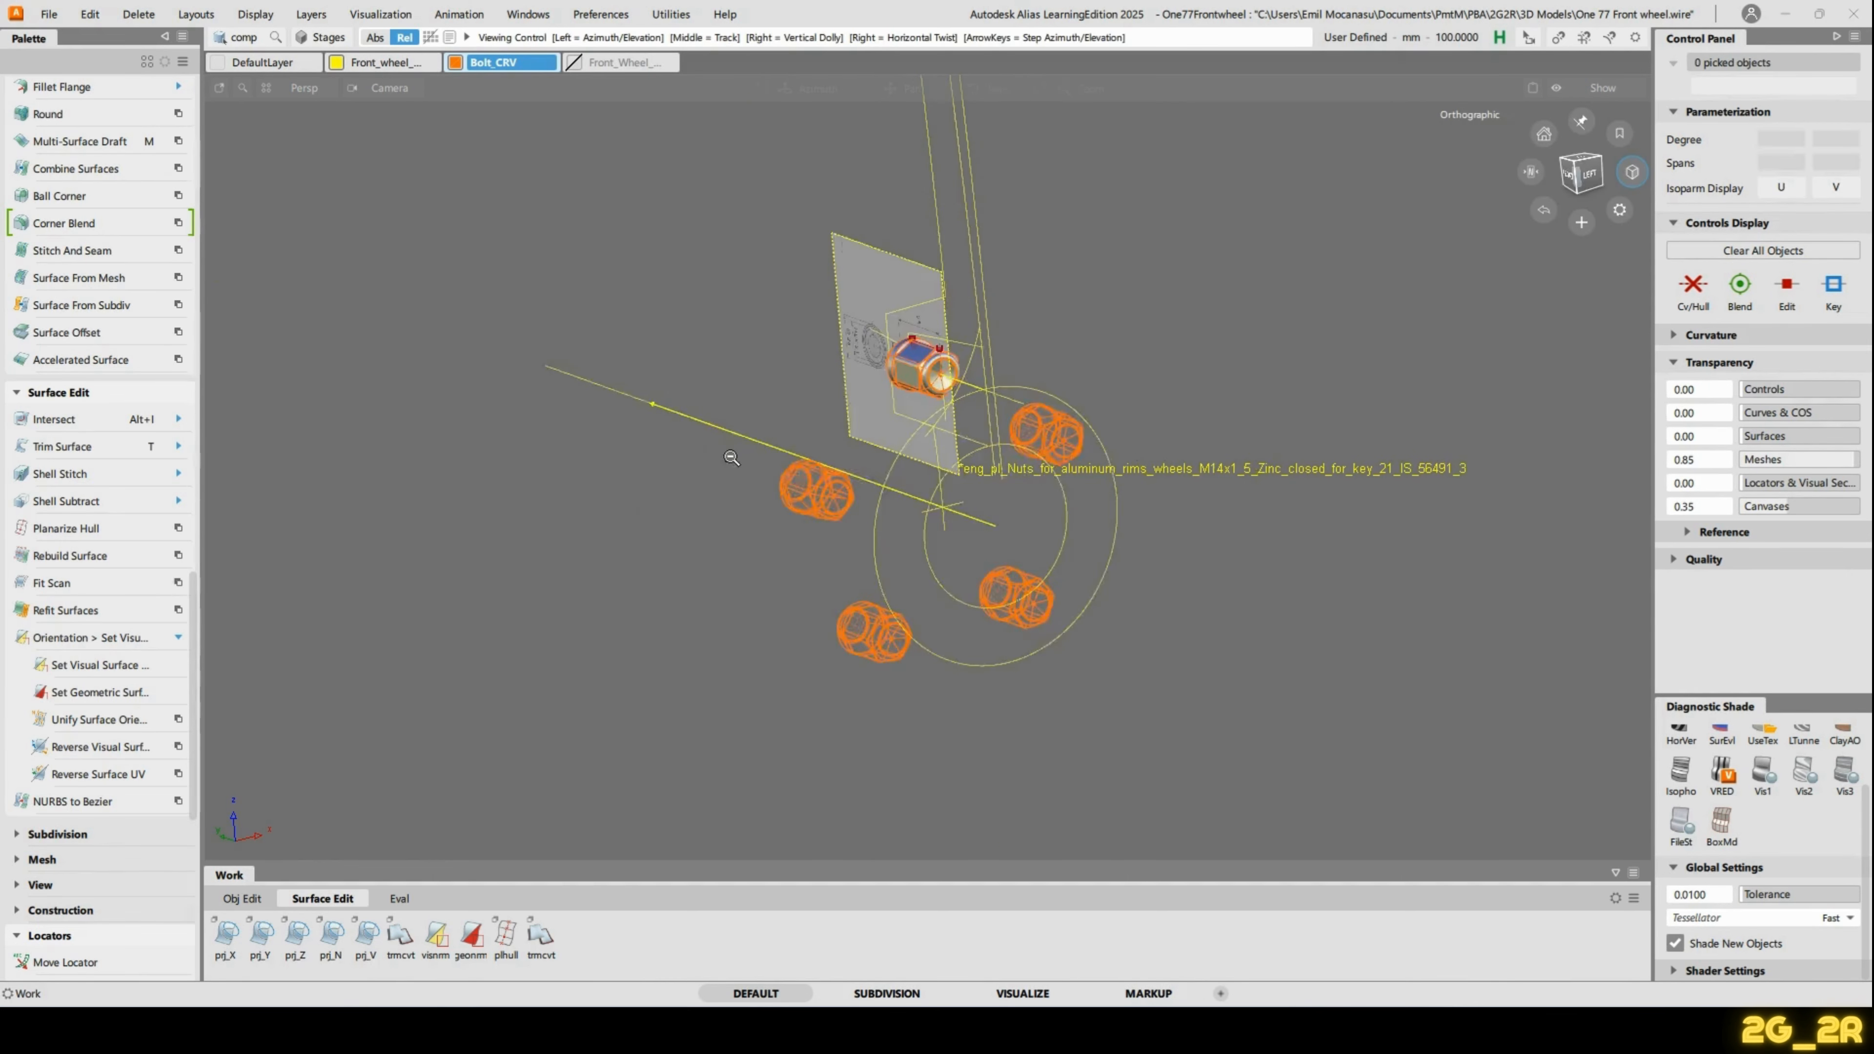
pyautogui.moveTo(728, 452)
pyautogui.keyDown('alt'); pyautogui.keyDown('shift'); pyautogui.mouseDown()
pyautogui.moveTo(944, 439)
pyautogui.moveTo(927, 451)
pyautogui.moveTo(1083, 618)
pyautogui.mouseUp(); pyautogui.keyUp('shift'); pyautogui.keyUp('alt')
pyautogui.click(896, 384)
pyautogui.click(849, 496)
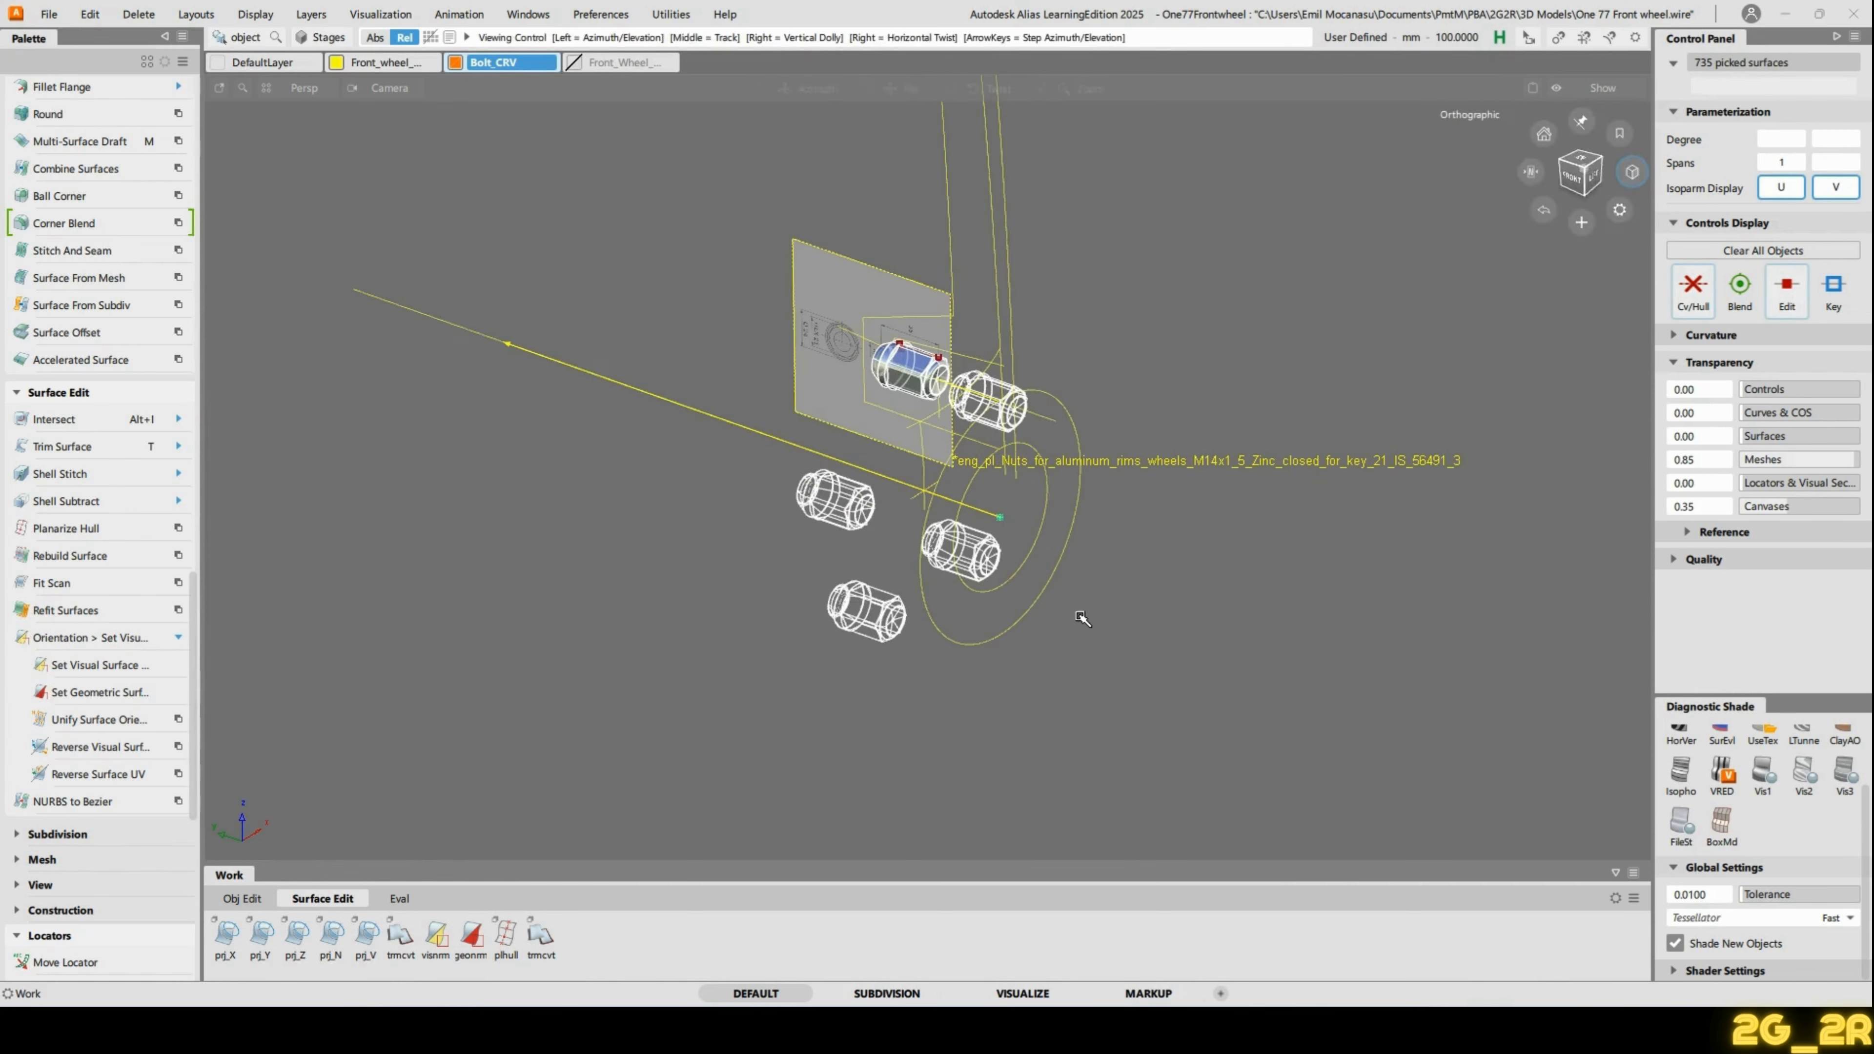
pyautogui.keyDown('ctrl'); pyautogui.keyDown('shift'); pyautogui.middleClick(927, 452); pyautogui.keyUp('shift'); pyautogui.keyUp('ctrl')
pyautogui.keyDown('ctrl'); pyautogui.keyDown('shift'); pyautogui.click(927, 452); pyautogui.keyUp('shift'); pyautogui.keyUp('ctrl')
pyautogui.moveTo(927, 452)
pyautogui.keyDown('ctrl'); pyautogui.keyDown('shift'); pyautogui.mouseDown()
pyautogui.moveTo(959, 452)
pyautogui.moveTo(950, 481)
pyautogui.mouseUp(); pyautogui.keyUp('shift'); pyautogui.keyUp('ctrl')
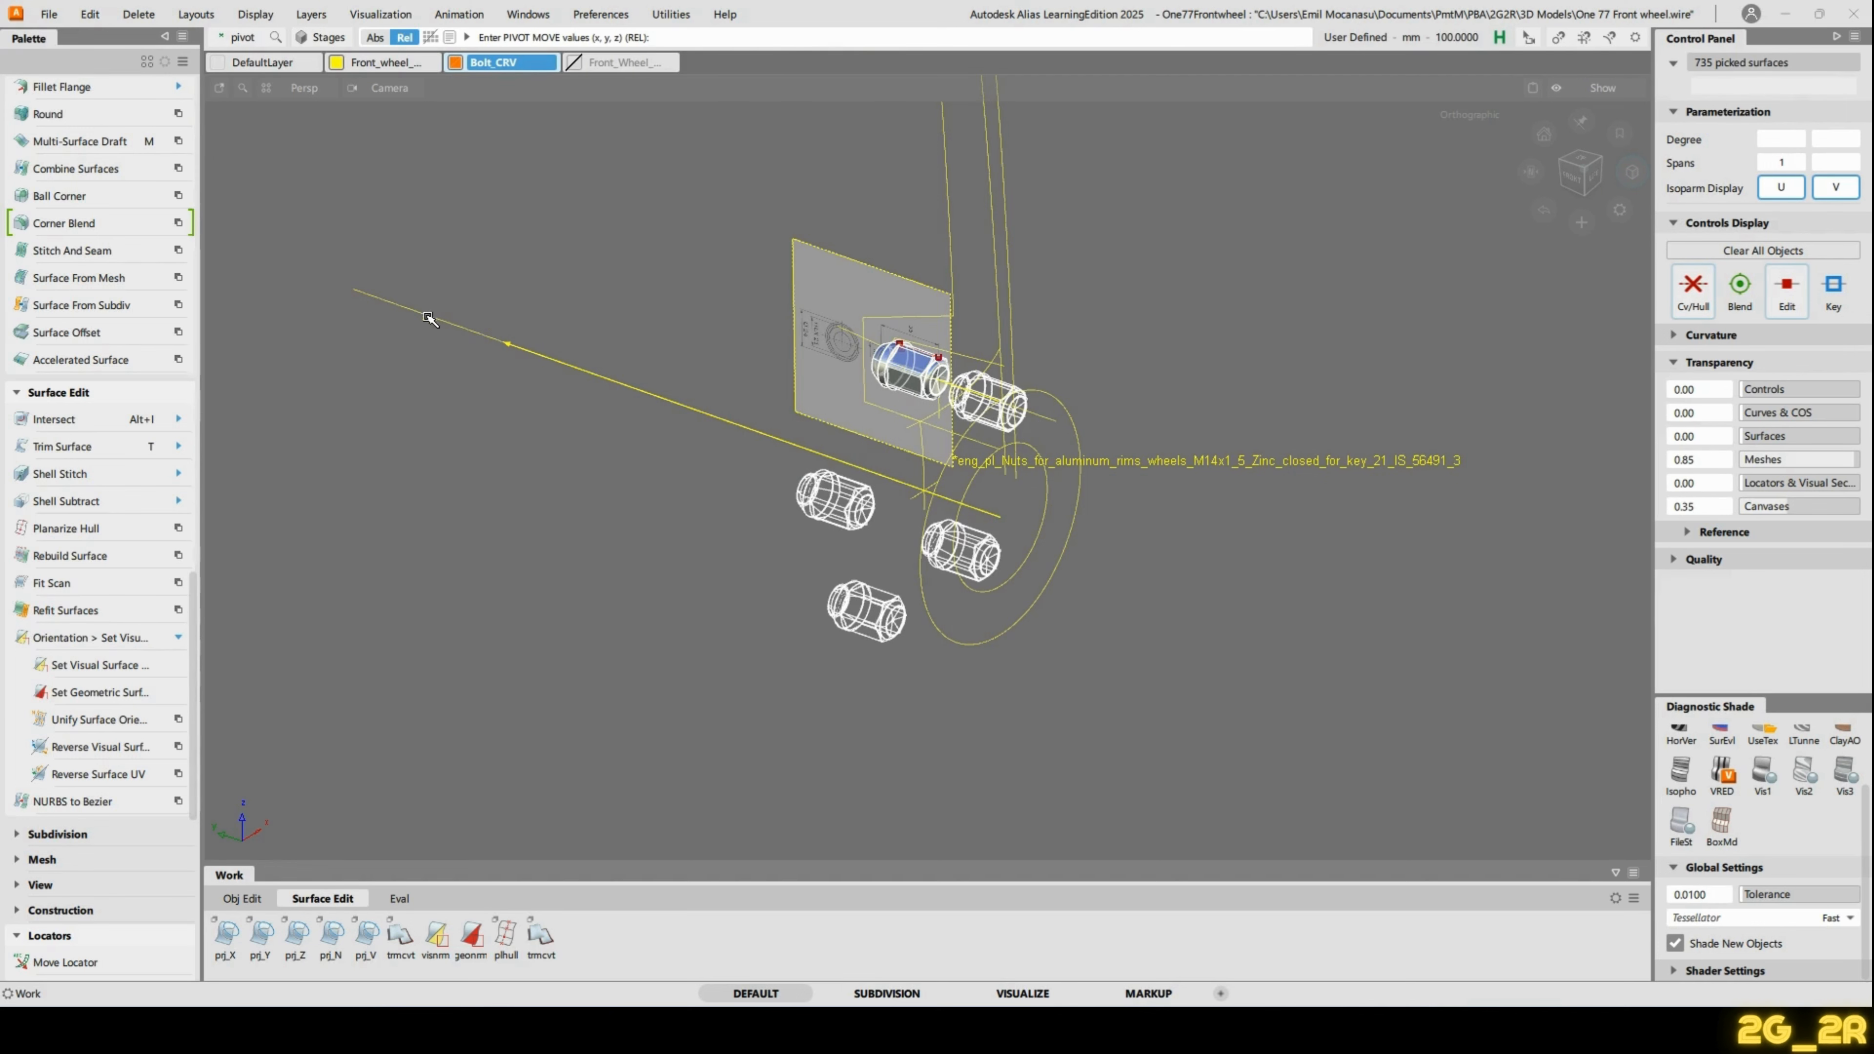
pyautogui.click(503, 143)
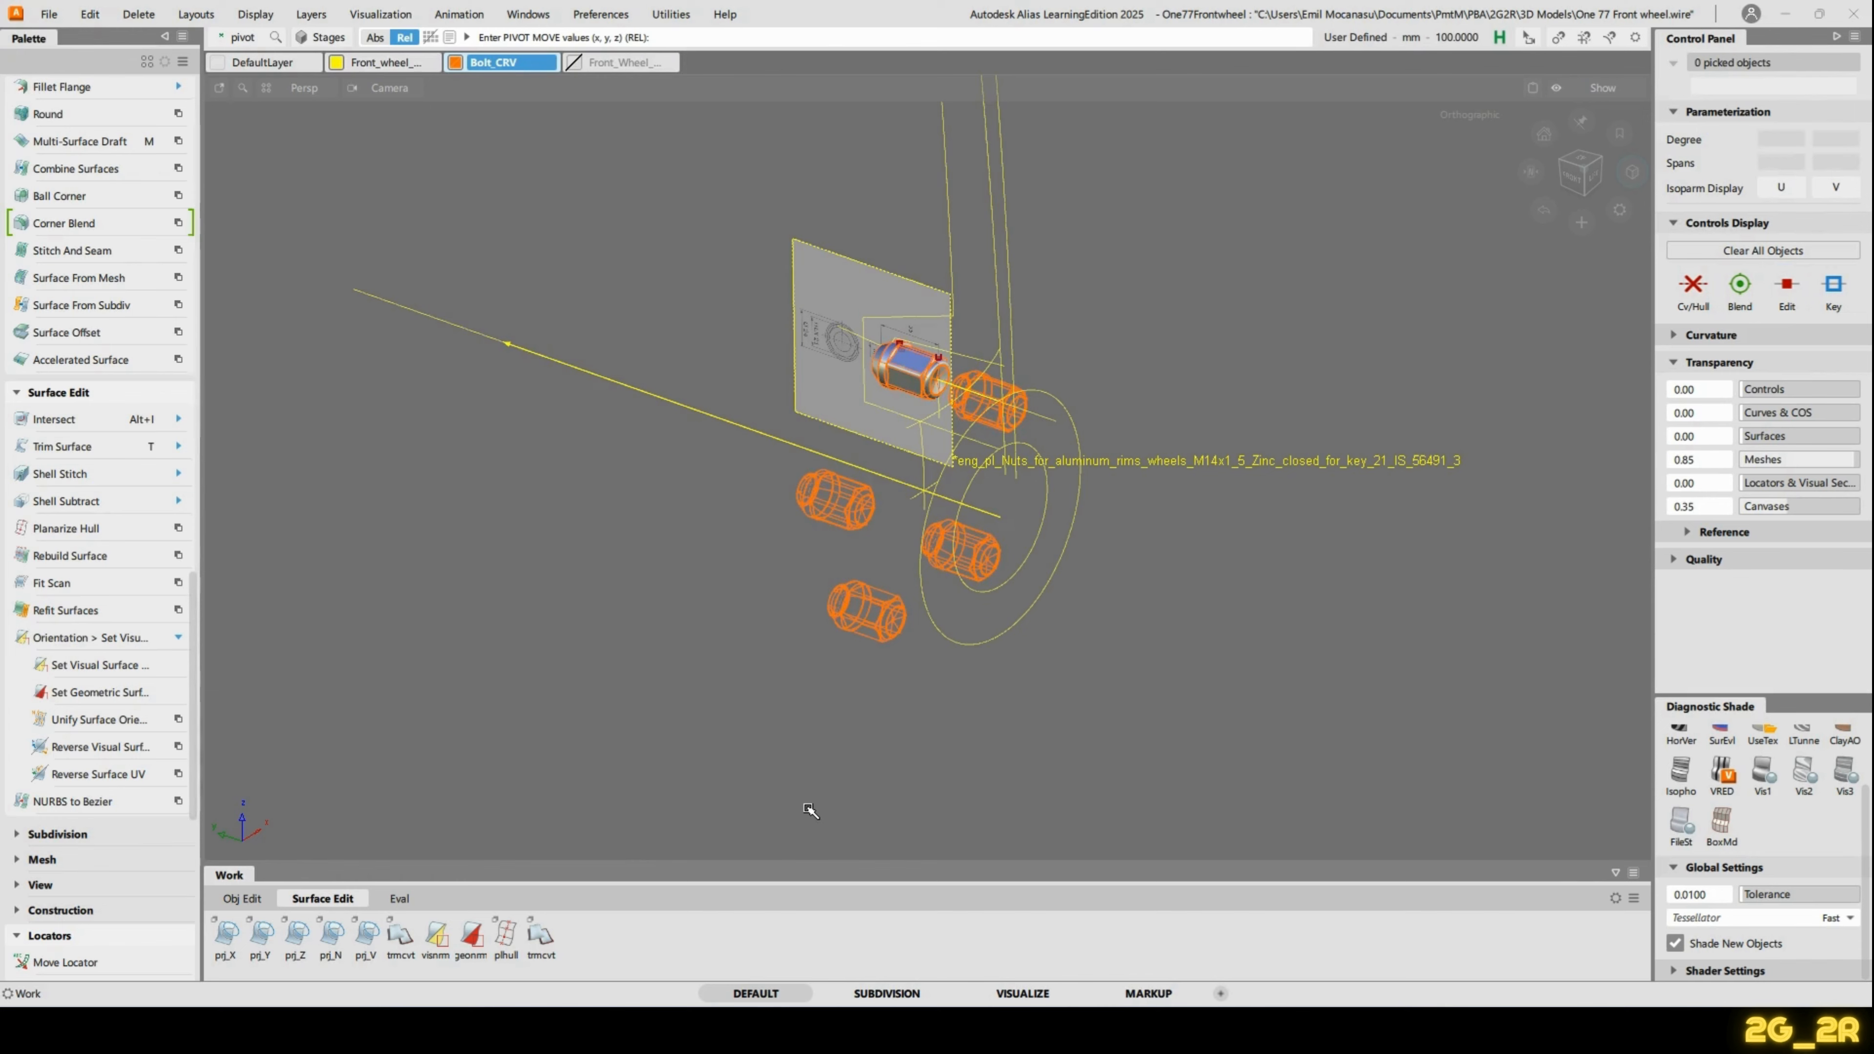
# Make the final front wheel volume layer visible and turn on diagnostic shading for the whole model.
pyautogui.press('o')
pyautogui.click(1514, 448)
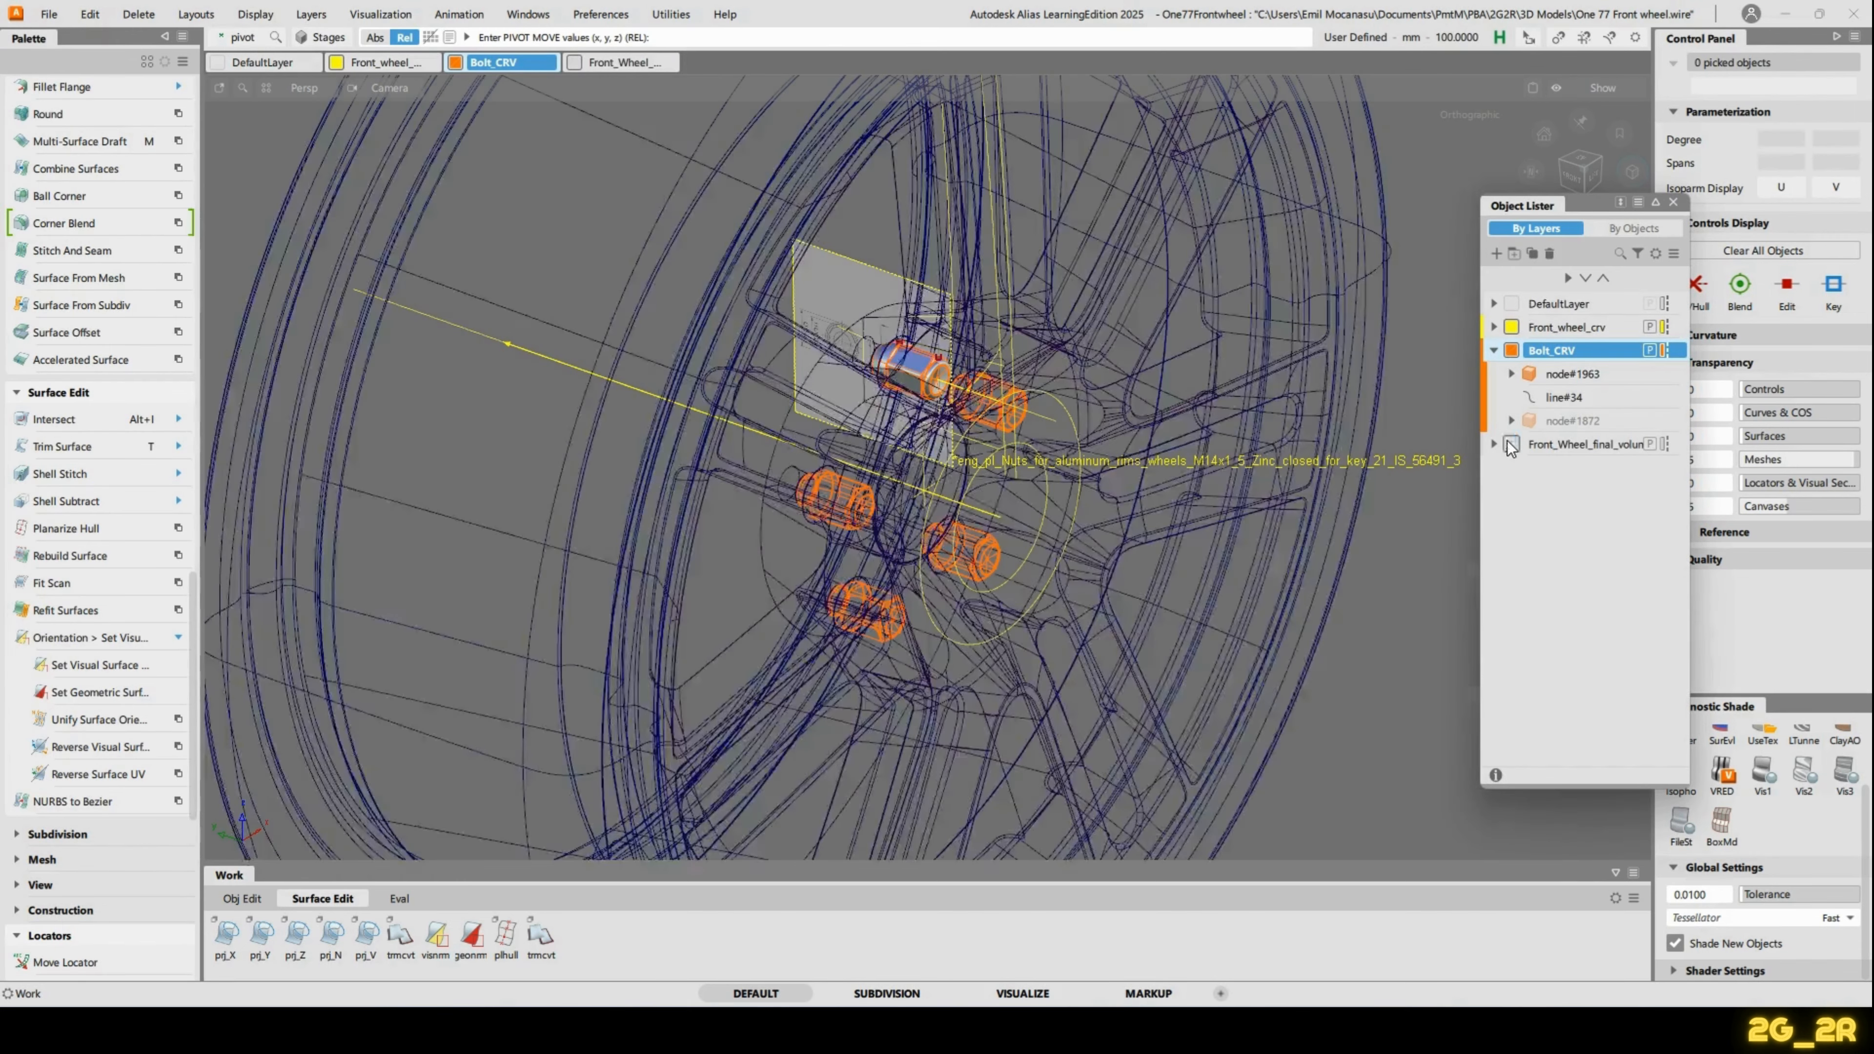
pyautogui.click(1674, 200)
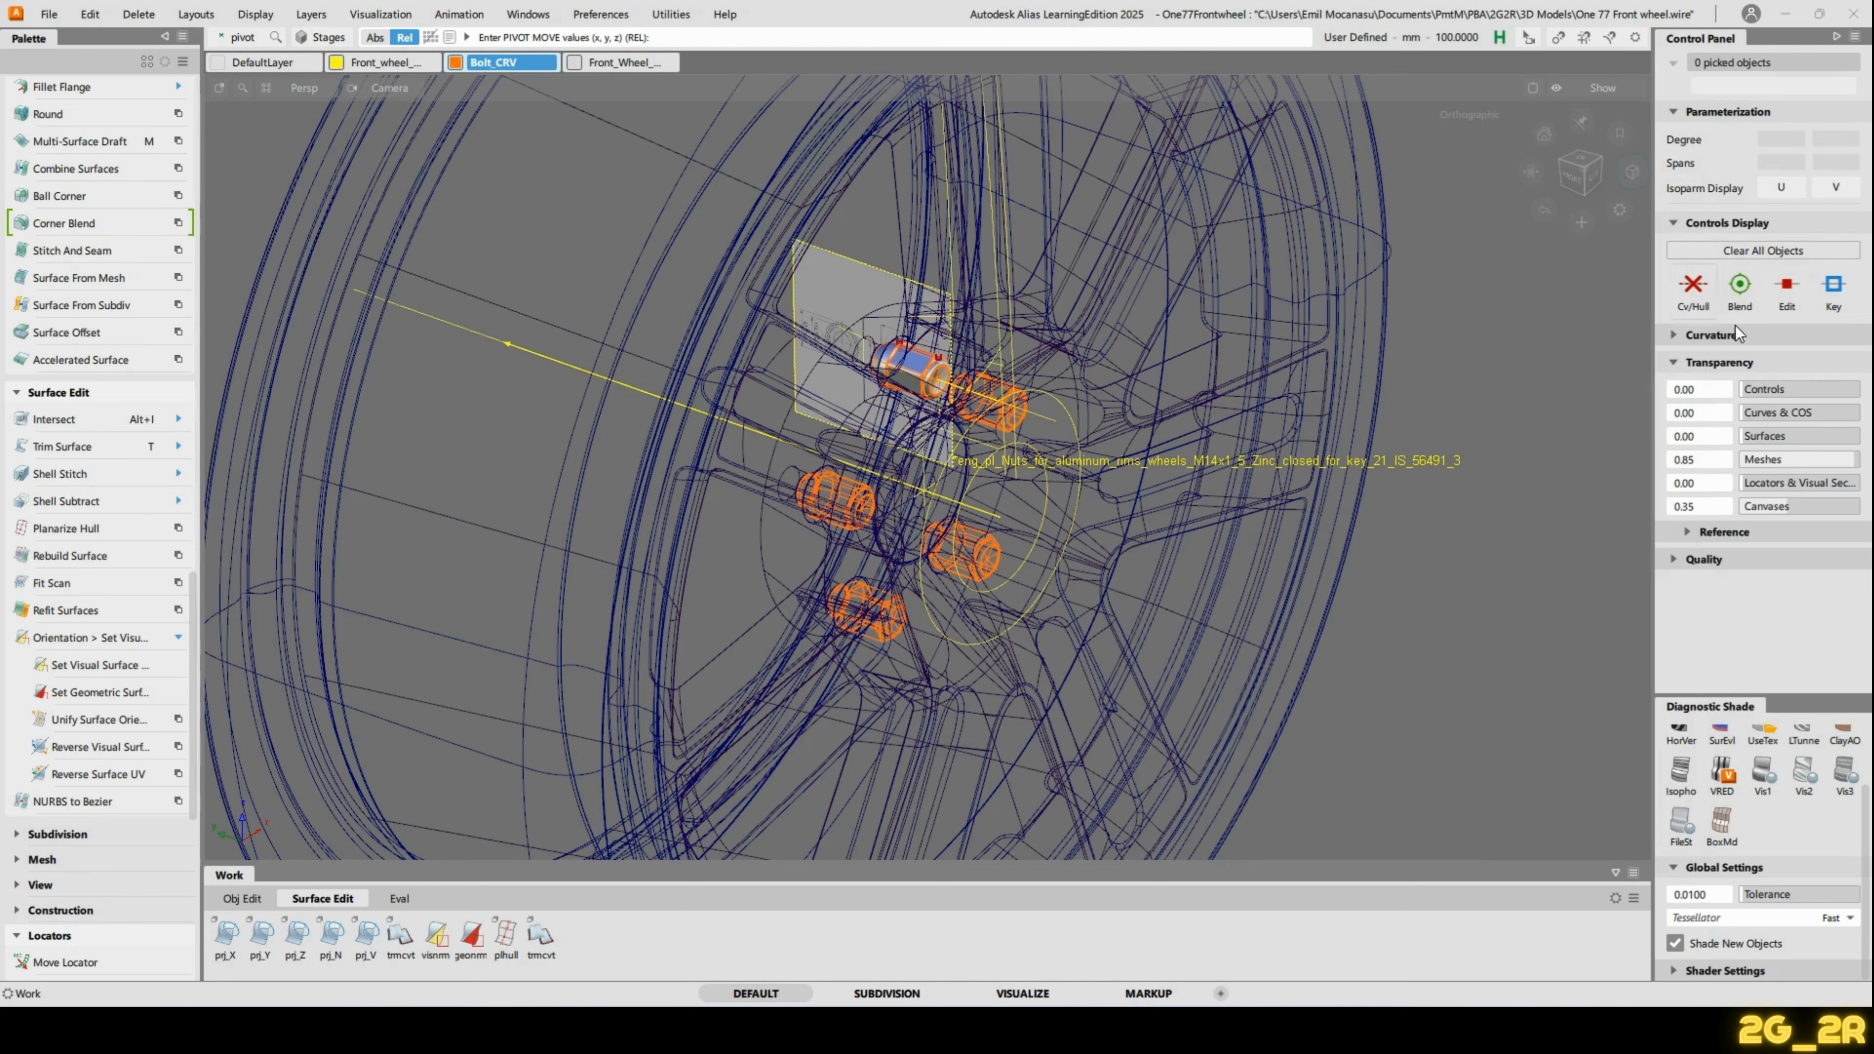
pyautogui.click(1751, 798)
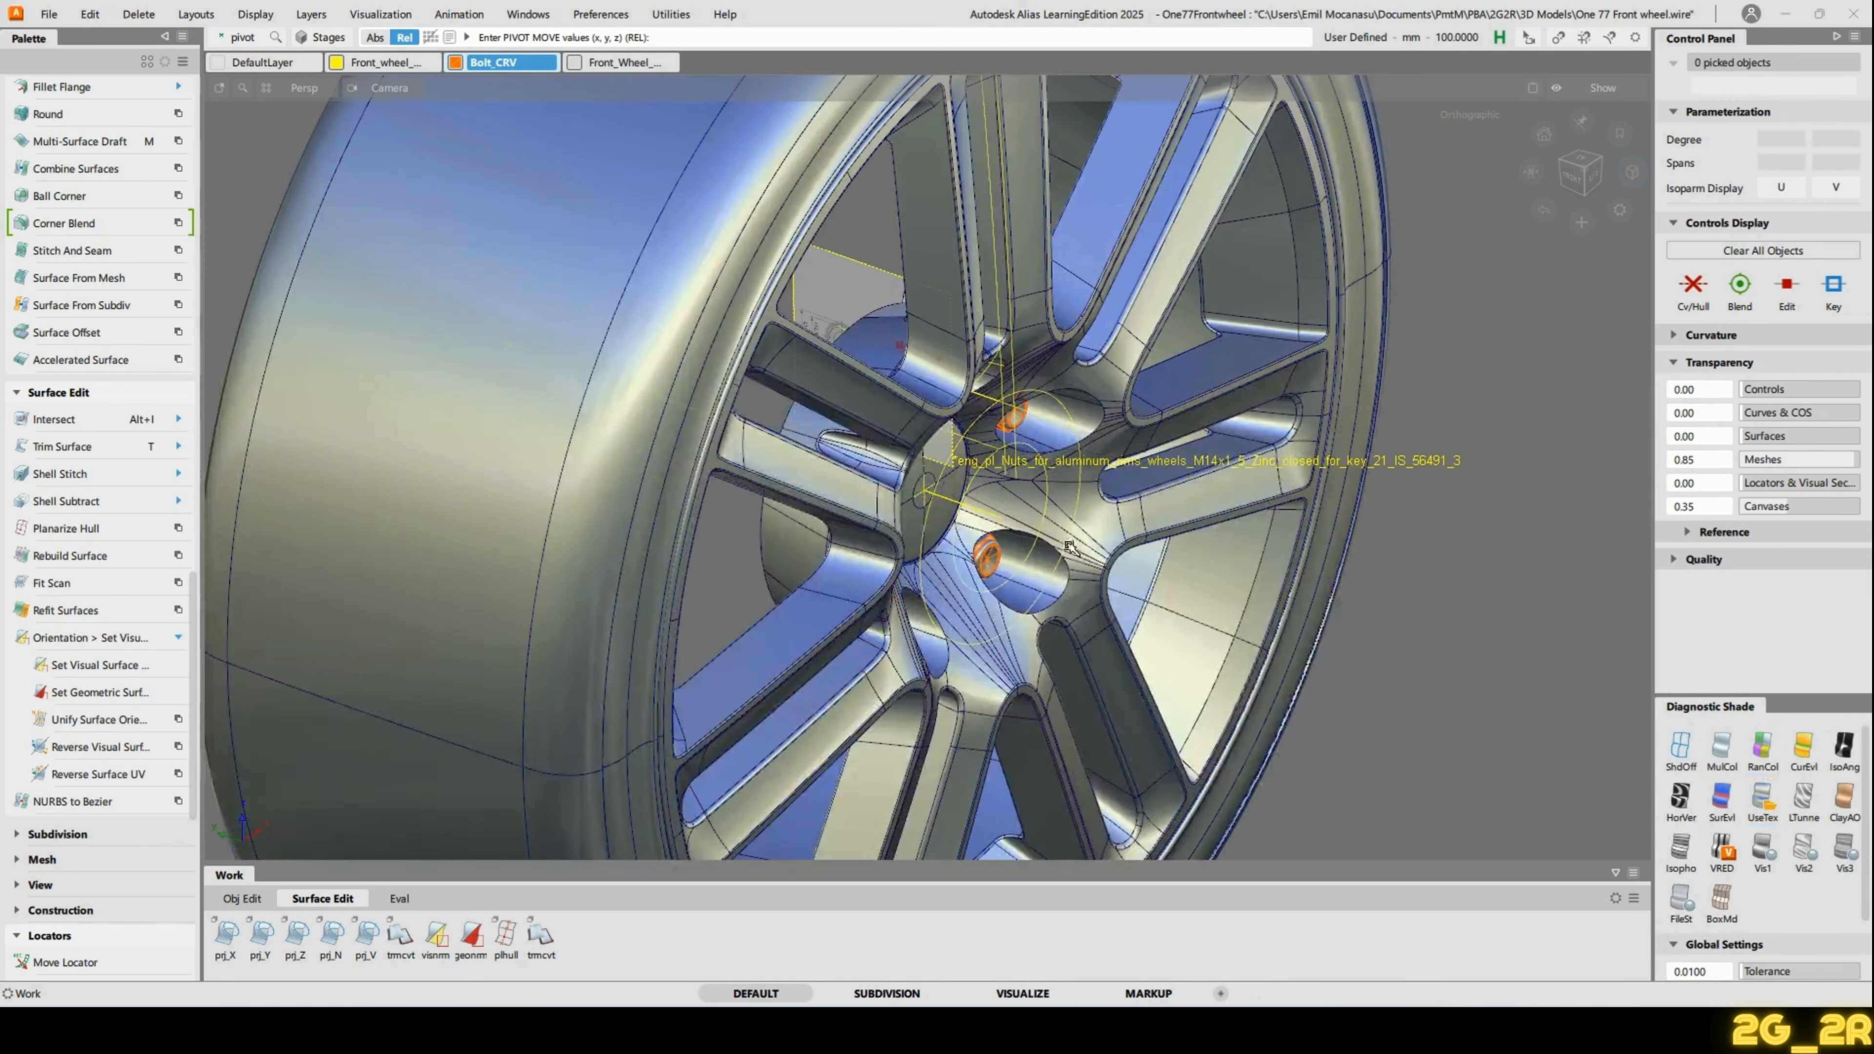
# Examine how the five bolts sit in their recesses around the wheel's centre cap, up close and from the front.
pyautogui.moveTo(1262, 627)
pyautogui.keyDown('alt'); pyautogui.keyDown('shift'); pyautogui.mouseDown()
pyautogui.moveTo(1130, 657)
pyautogui.moveTo(590, 435)
pyautogui.moveTo(608, 707)
pyautogui.moveTo(1031, 471)
pyautogui.mouseUp(); pyautogui.keyUp('shift'); pyautogui.keyUp('alt')
pyautogui.keyDown('alt'); pyautogui.keyDown('shift'); pyautogui.moveTo(1031, 471); pyautogui.dragTo(1082, 259, button='right'); pyautogui.keyUp('shift'); pyautogui.keyUp('alt')
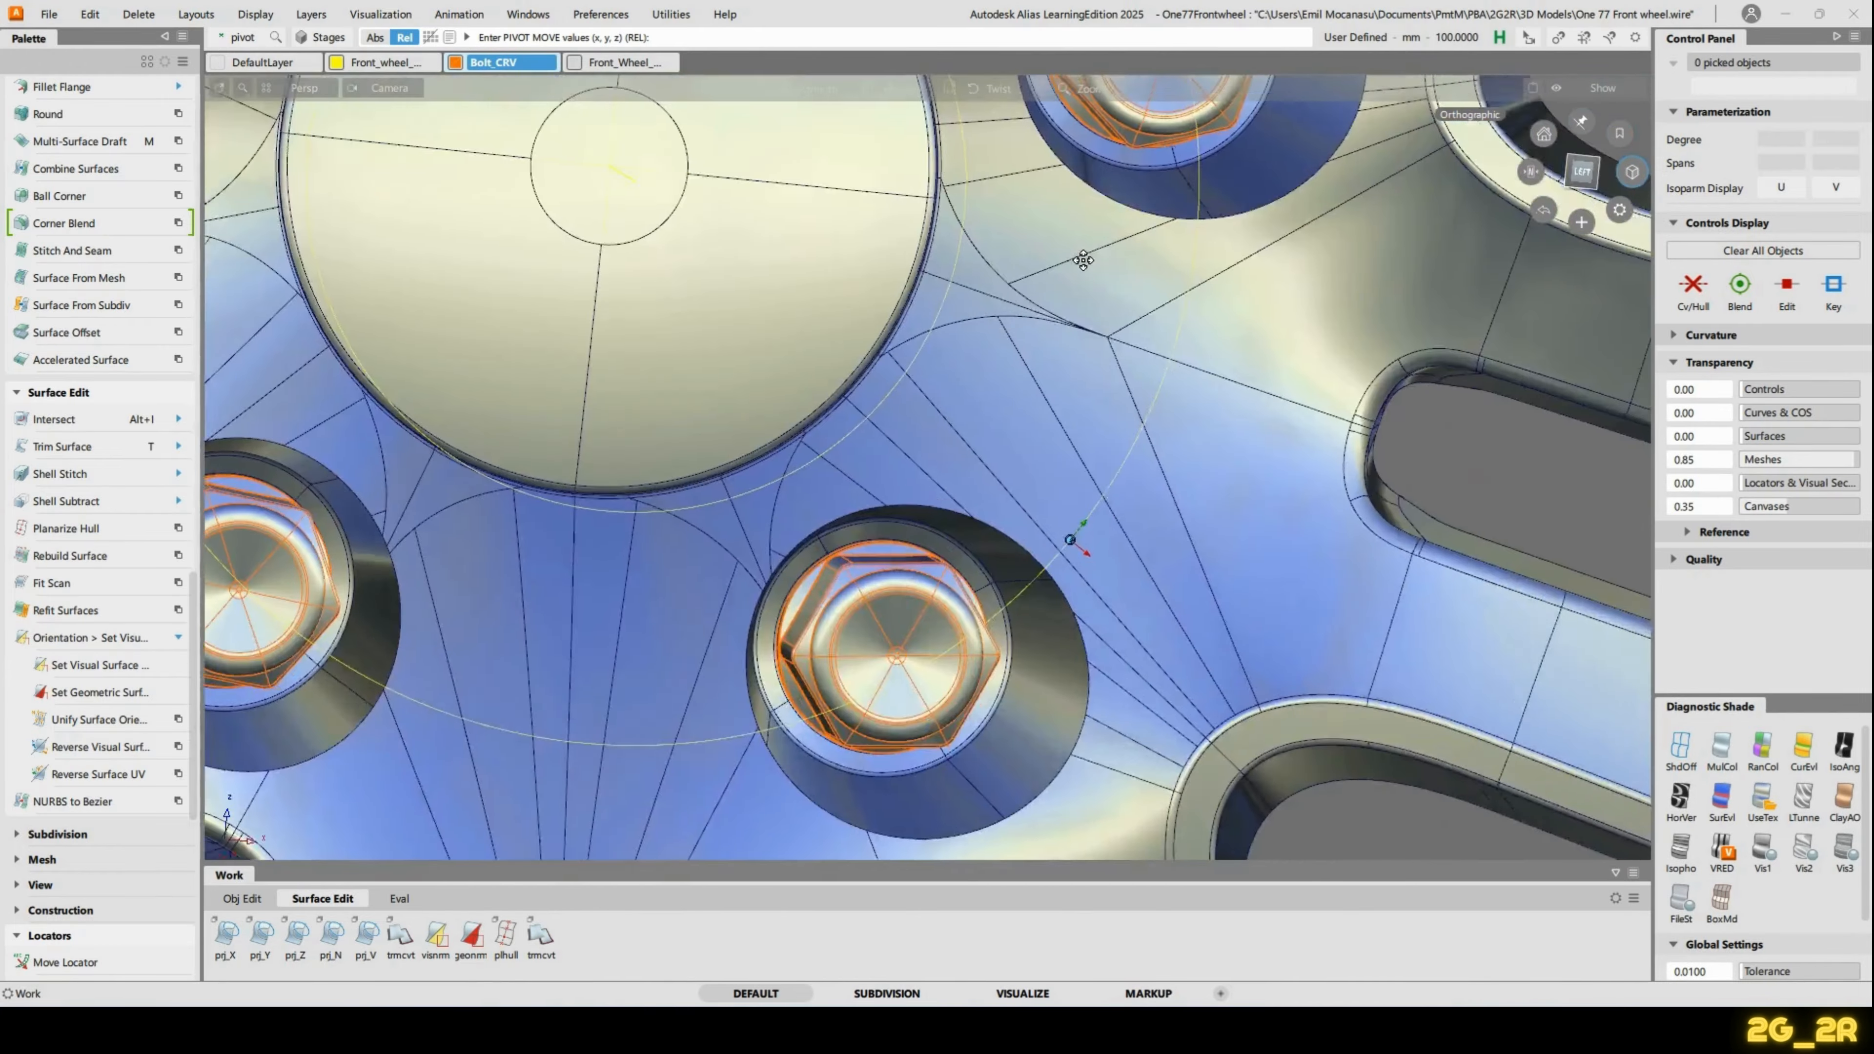
pyautogui.keyDown('alt'); pyautogui.keyDown('shift'); pyautogui.moveTo(1083, 259); pyautogui.dragTo(1284, 738, button='middle'); pyautogui.keyUp('shift'); pyautogui.keyUp('alt')
pyautogui.keyDown('alt'); pyautogui.keyDown('shift'); pyautogui.moveTo(849, 154); pyautogui.dragTo(1187, 332); pyautogui.keyUp('shift'); pyautogui.keyUp('alt')
pyautogui.keyDown('alt'); pyautogui.keyDown('shift'); pyautogui.moveTo(1188, 332); pyautogui.dragTo(1185, 432, button='right'); pyautogui.keyUp('shift'); pyautogui.keyUp('alt')
pyautogui.keyDown('alt'); pyautogui.keyDown('shift'); pyautogui.moveTo(1184, 433); pyautogui.dragTo(1327, 295); pyautogui.keyUp('shift'); pyautogui.keyUp('alt')
pyautogui.keyDown('alt'); pyautogui.keyDown('shift'); pyautogui.moveTo(1328, 296); pyautogui.dragTo(1092, 325, button='right'); pyautogui.keyUp('shift'); pyautogui.keyUp('alt')
pyautogui.keyDown('alt'); pyautogui.keyDown('shift'); pyautogui.moveTo(1092, 325); pyautogui.dragTo(722, 360); pyautogui.keyUp('shift'); pyautogui.keyUp('alt')
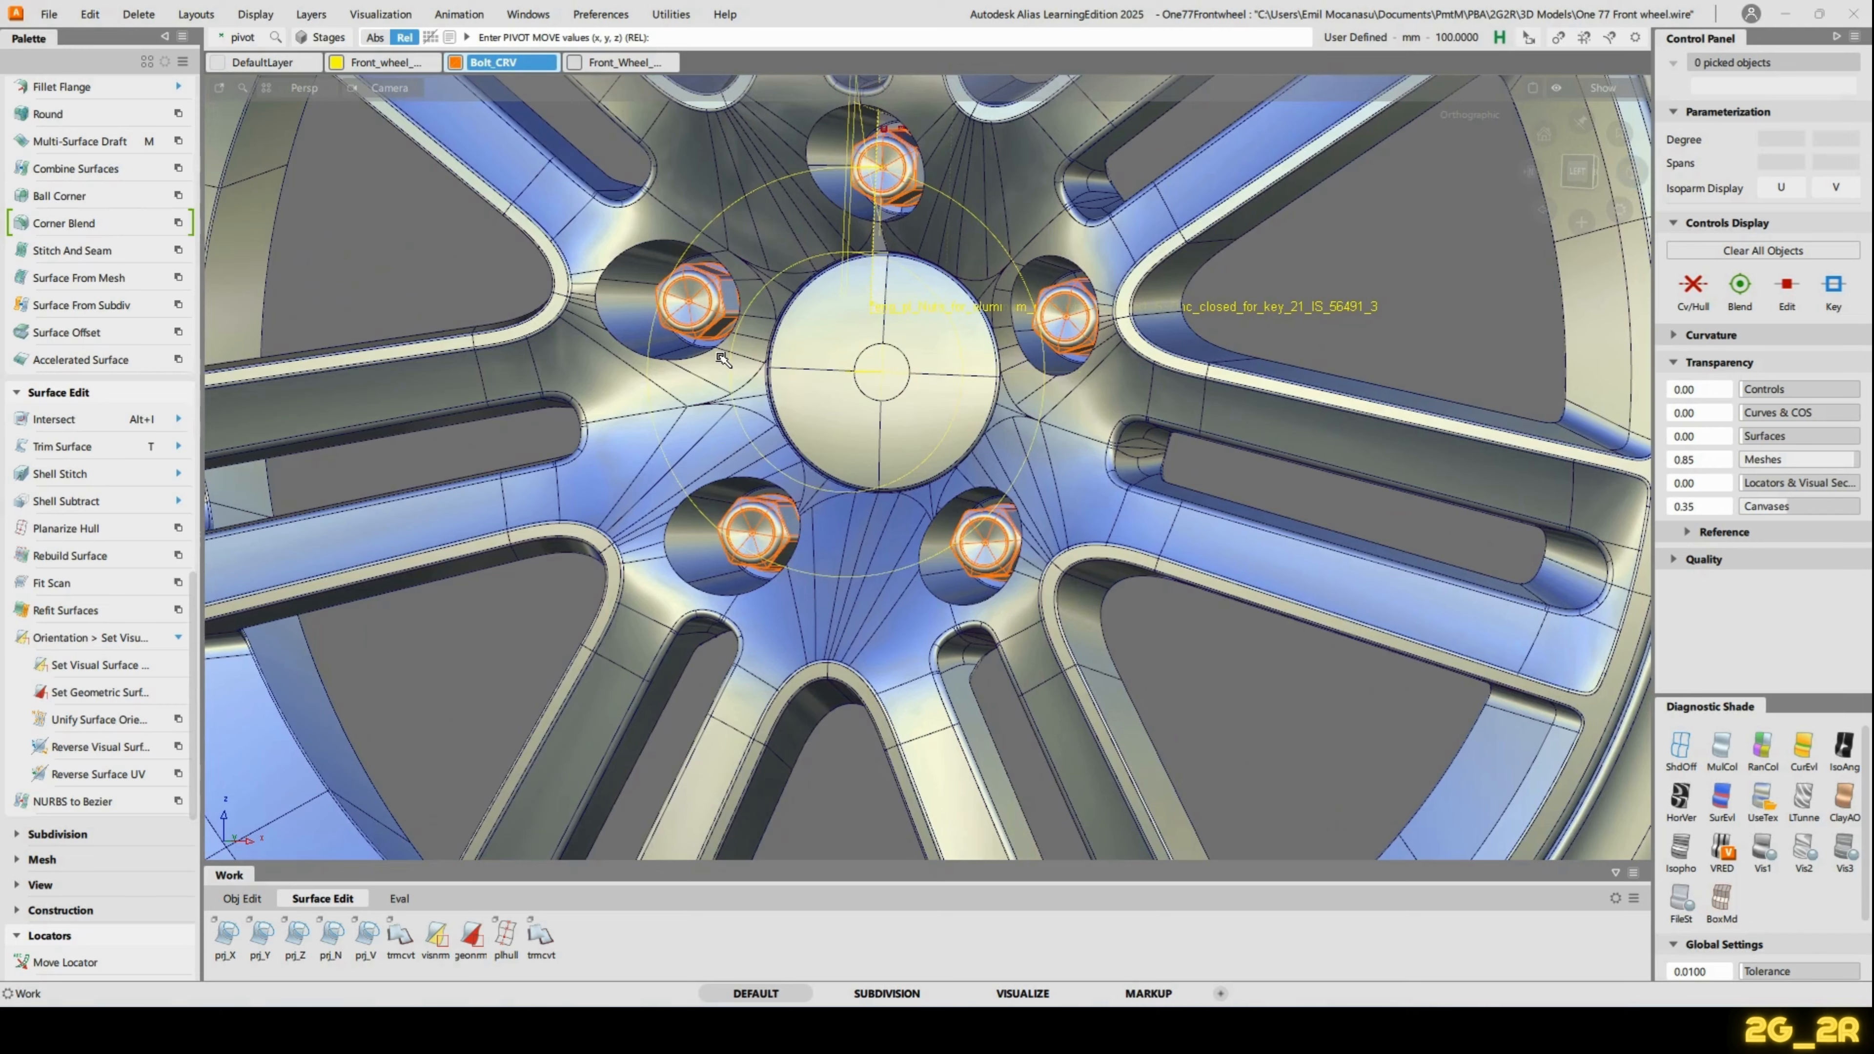
# Hide the model's wireframe lines and review the complete shaded wheel with its five bolts from several angles.
pyautogui.hotkey('alt', 'm')
pyautogui.keyDown('alt'); pyautogui.keyDown('shift'); pyautogui.moveTo(797, 343); pyautogui.dragTo(904, 325); pyautogui.keyUp('shift'); pyautogui.keyUp('alt')
pyautogui.keyDown('alt'); pyautogui.keyDown('shift'); pyautogui.moveTo(904, 325); pyautogui.dragTo(819, 323, button='right'); pyautogui.keyUp('shift'); pyautogui.keyUp('alt')
pyautogui.keyDown('alt'); pyautogui.keyDown('shift'); pyautogui.moveTo(819, 323); pyautogui.dragTo(738, 525); pyautogui.keyUp('shift'); pyautogui.keyUp('alt')
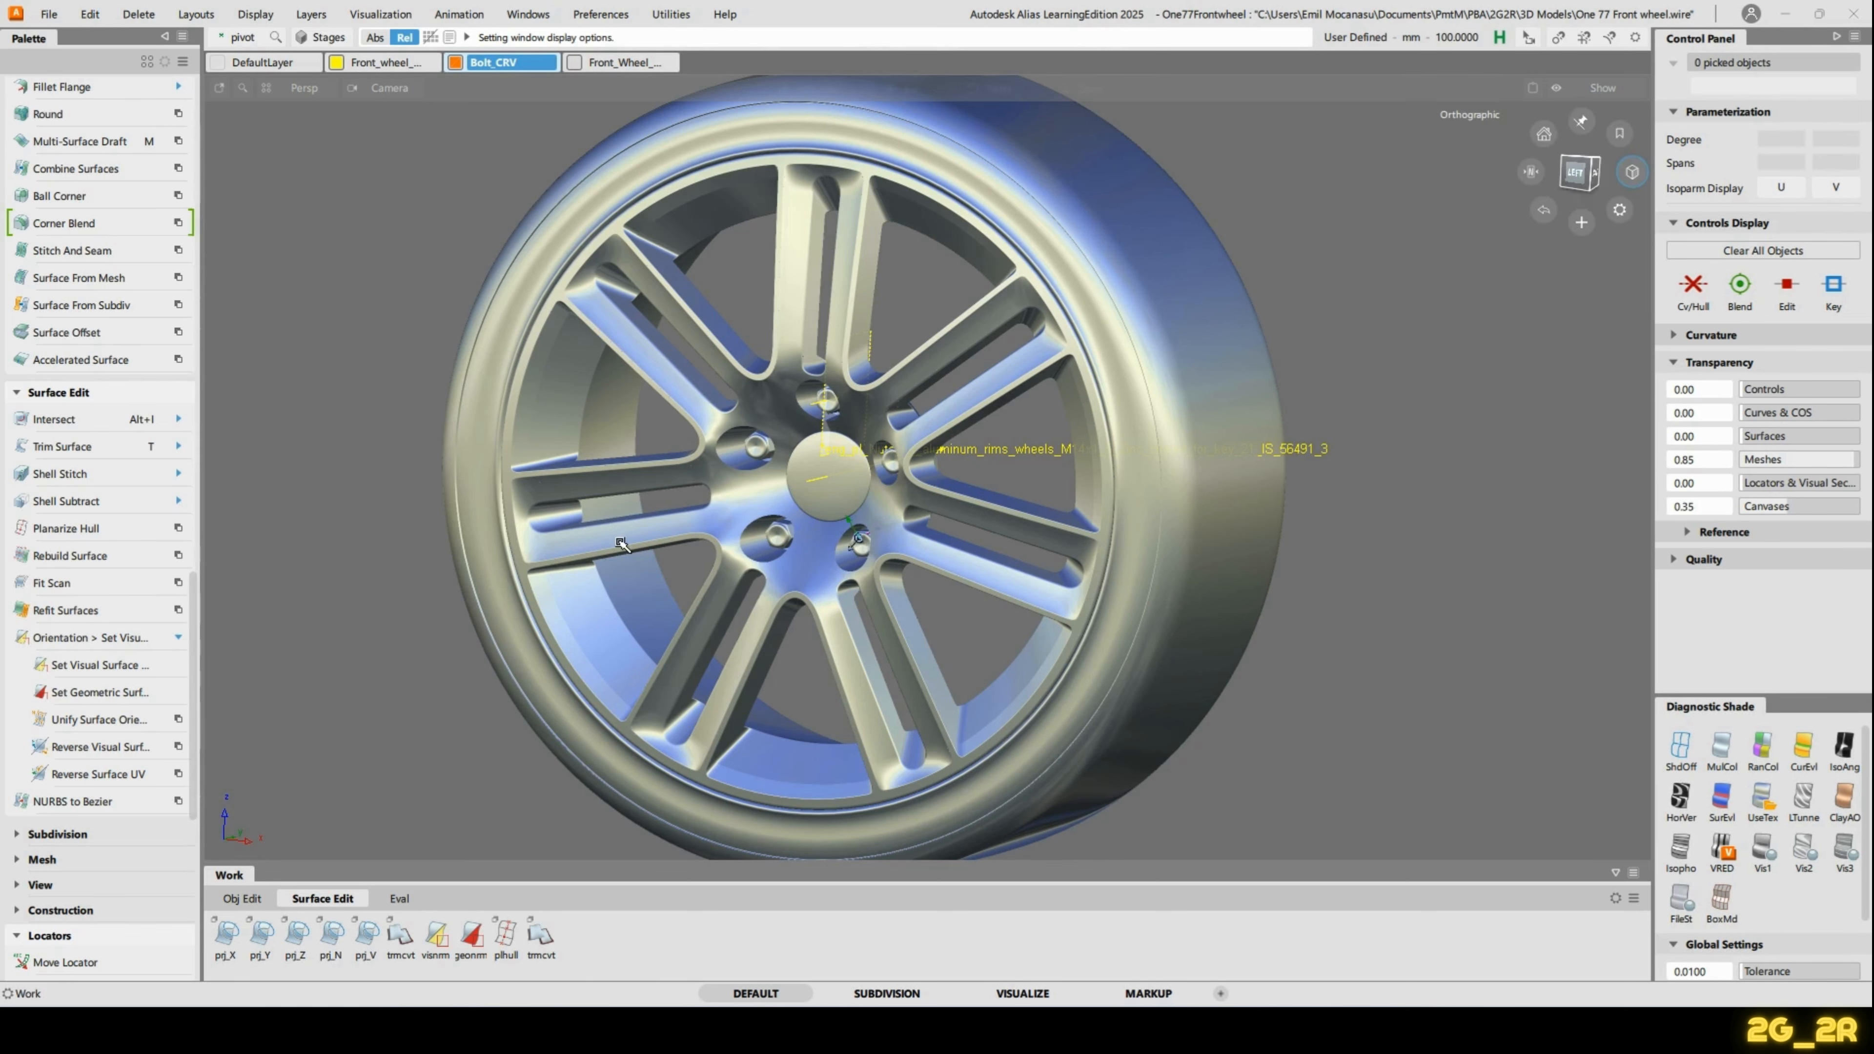
pyautogui.keyDown('alt'); pyautogui.keyDown('shift'); pyautogui.moveTo(860, 539); pyautogui.dragTo(1032, 524); pyautogui.keyUp('shift'); pyautogui.keyUp('alt')
pyautogui.moveTo(715, 445)
pyautogui.keyDown('alt'); pyautogui.keyDown('shift'); pyautogui.mouseDown()
pyautogui.moveTo(937, 550)
pyautogui.moveTo(884, 585)
pyautogui.mouseUp(); pyautogui.keyUp('shift'); pyautogui.keyUp('alt')
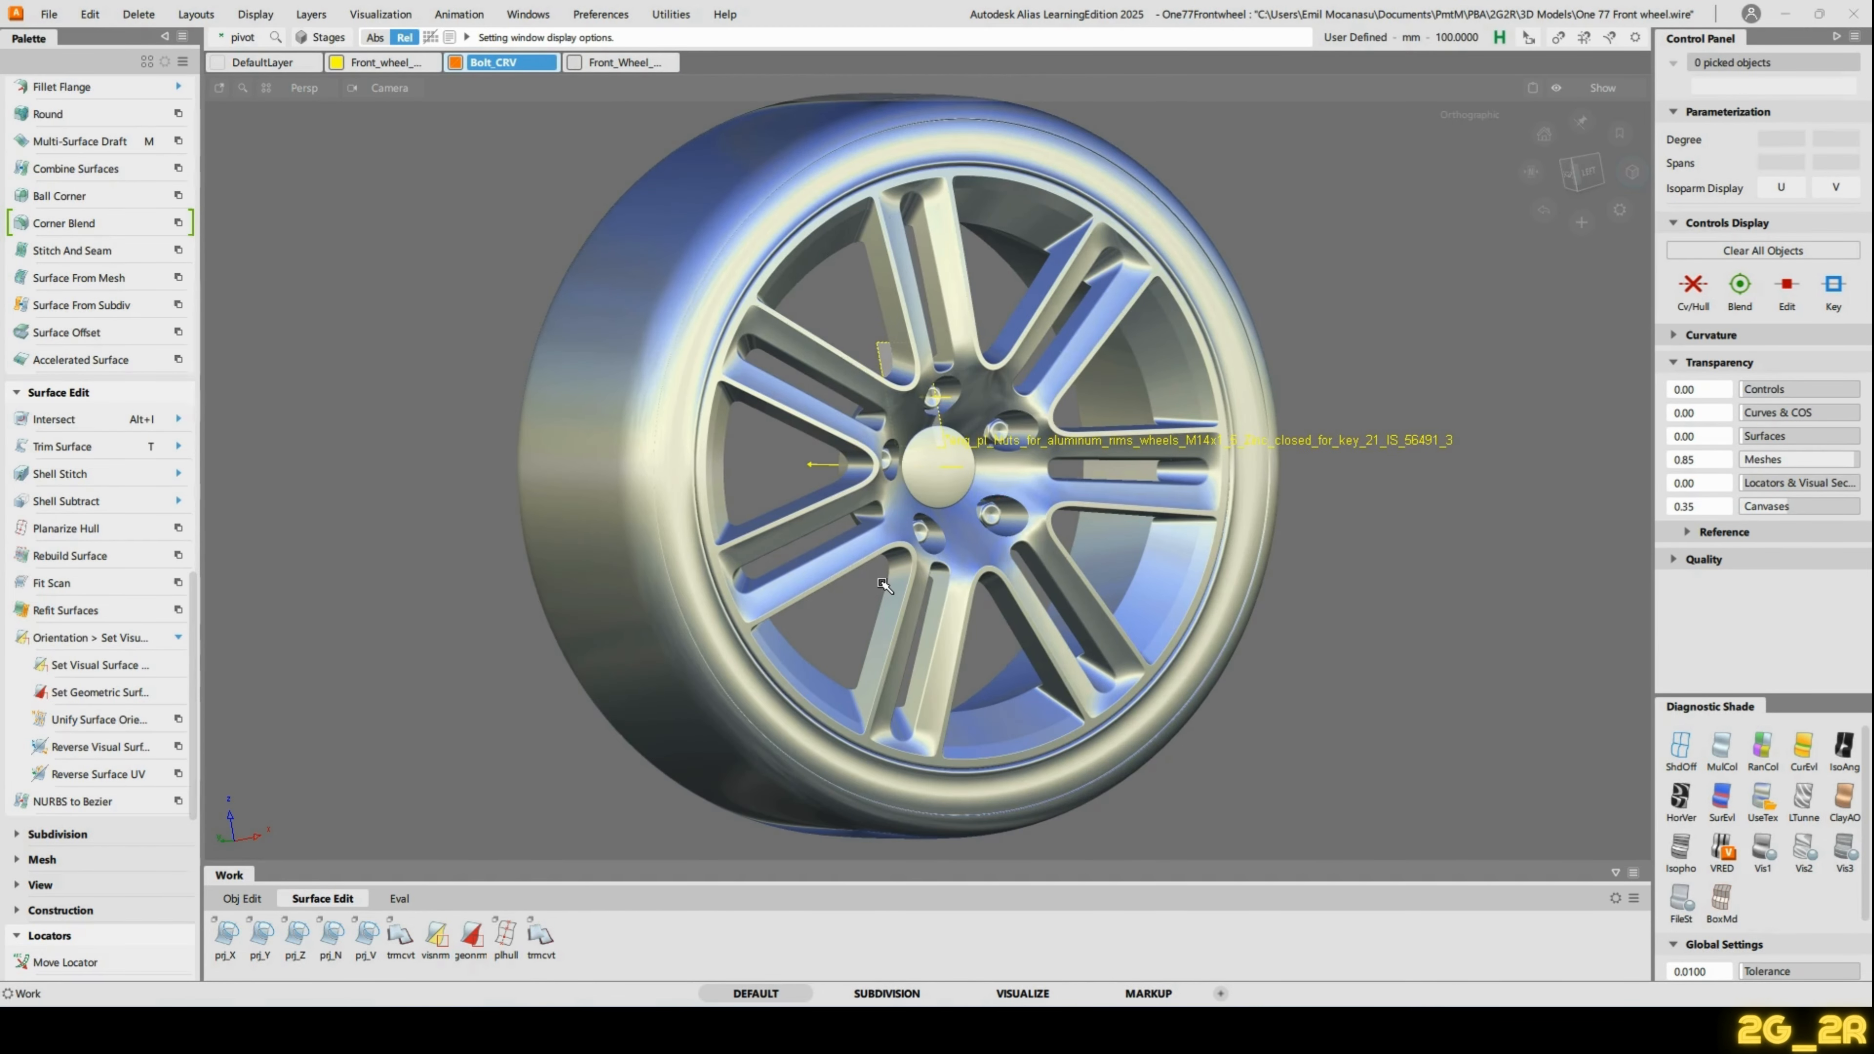